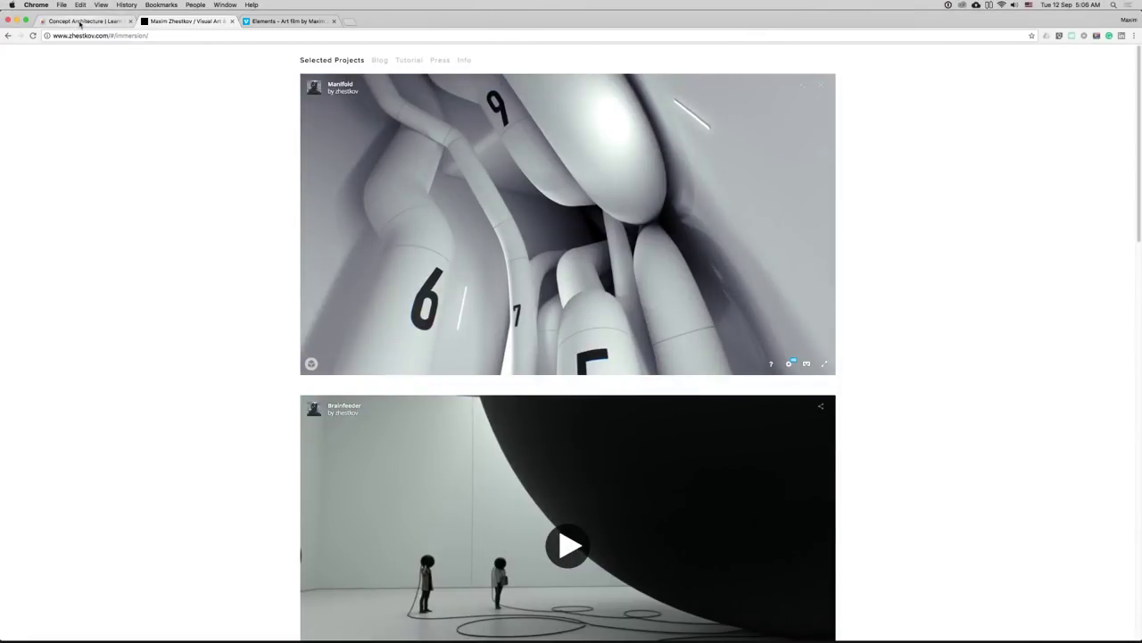
# - Switch from the browser to Cinema 4D and change the main tool palette to large icons
pyautogui.click(17, 20)
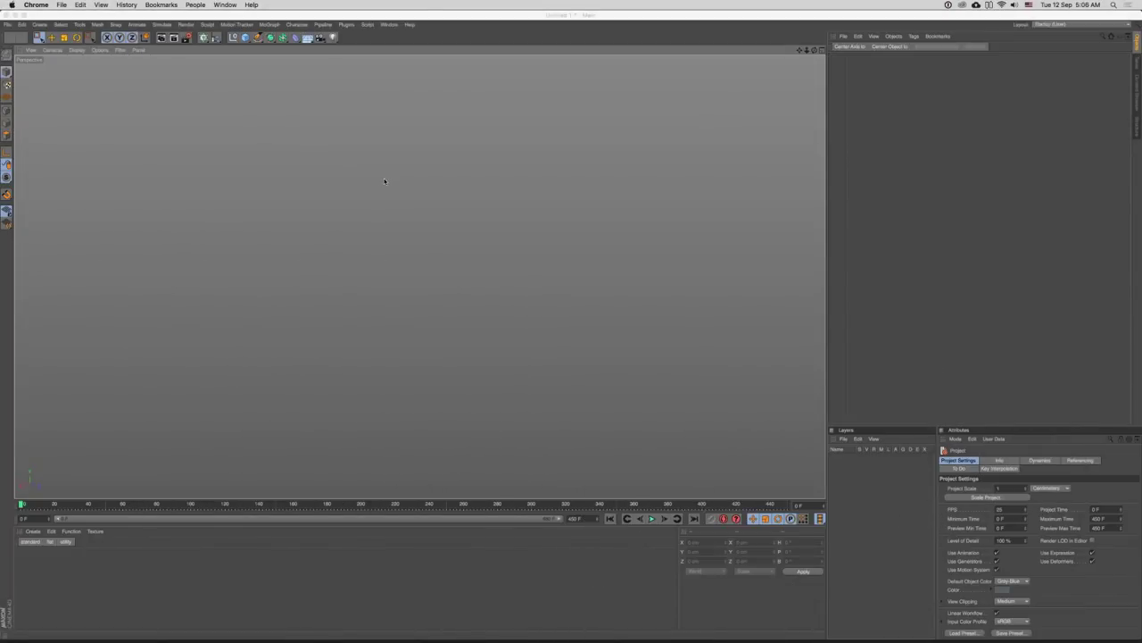
pyautogui.click(635, 339)
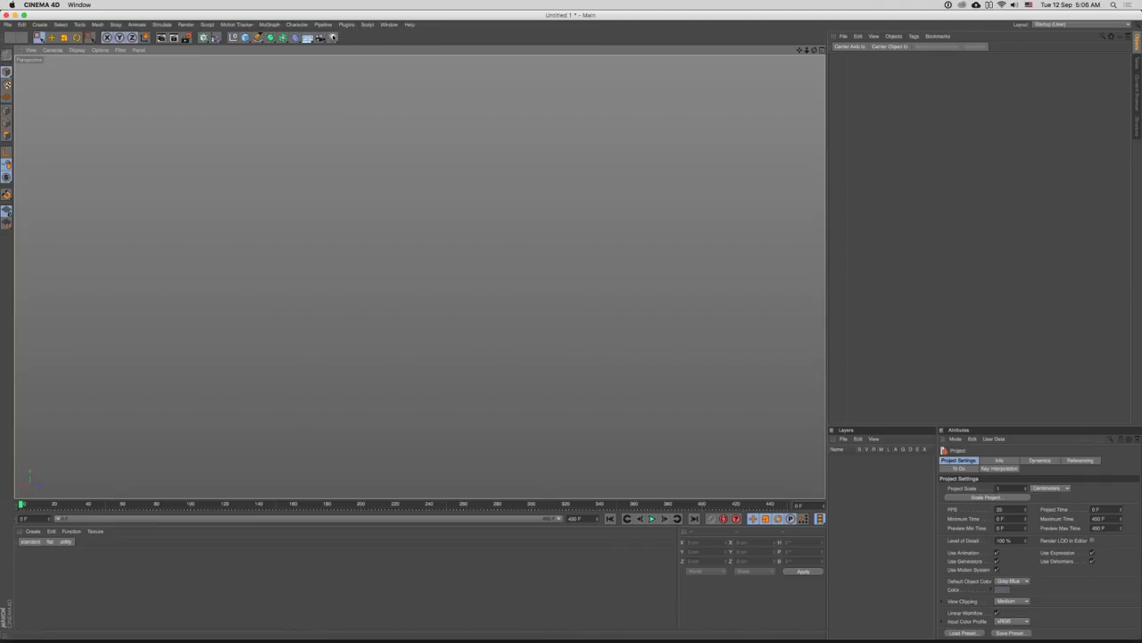
pyautogui.click(389, 24)
pyautogui.moveTo(456, 81)
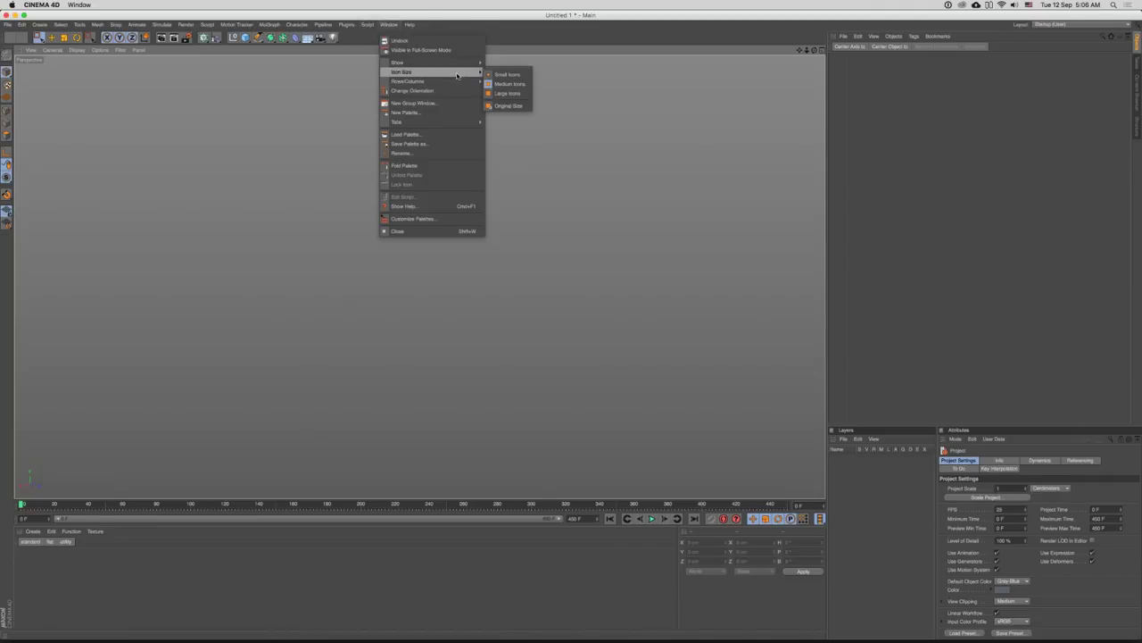
pyautogui.click(514, 95)
# - Enlarge the viewport by narrowing the object and attribute managers and shrinking the timeline and material area
pyautogui.moveTo(837, 173); pyautogui.dragTo(882, 191)
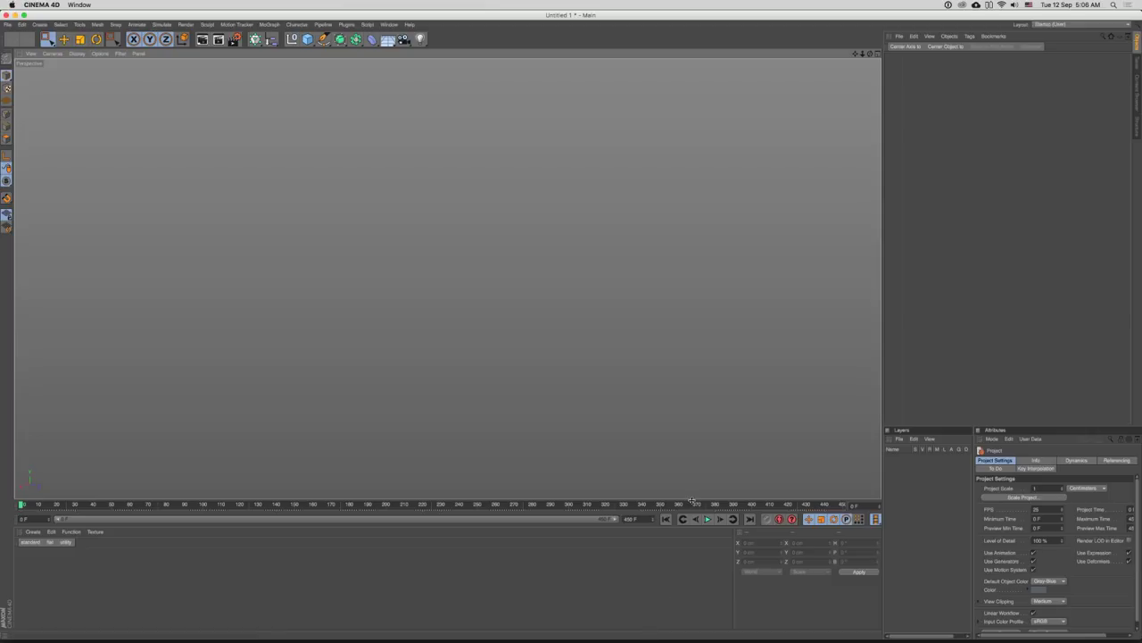
pyautogui.moveTo(692, 500); pyautogui.dragTo(685, 525)
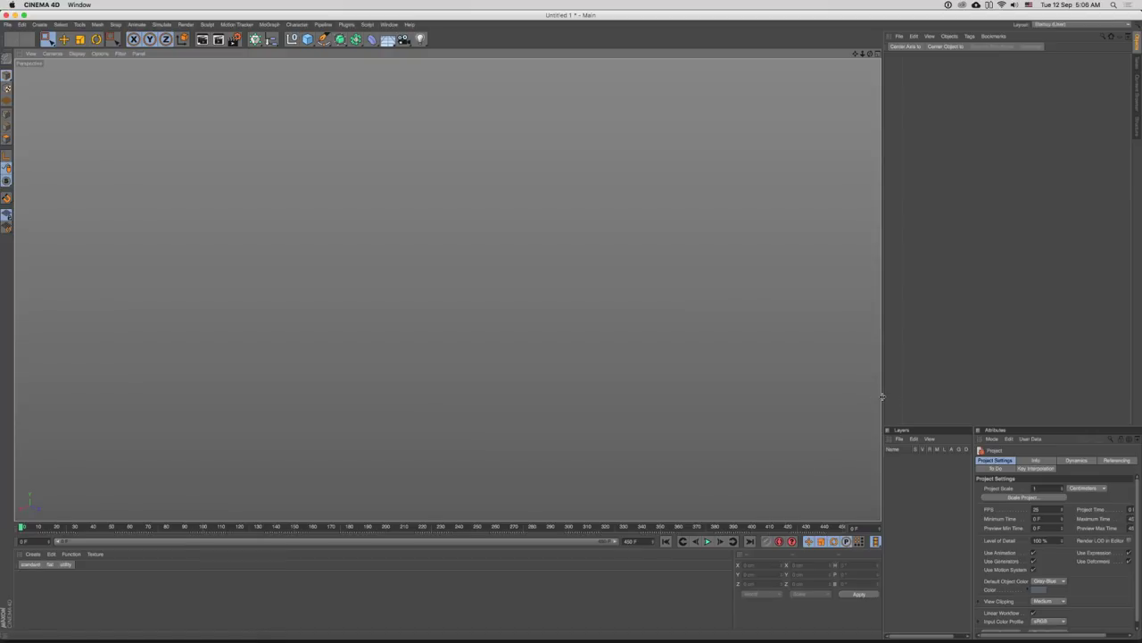
pyautogui.moveTo(888, 401); pyautogui.dragTo(895, 407)
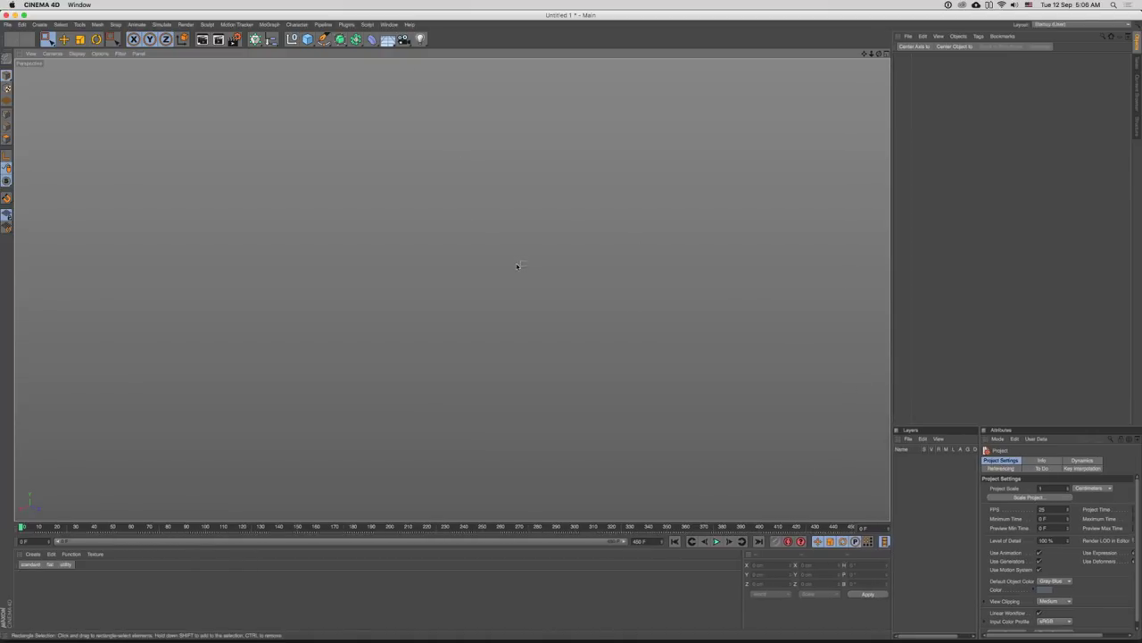
pyautogui.moveTo(307, 39); pyautogui.dragTo(383, 49)
pyautogui.moveTo(463, 276); pyautogui.dragTo(500, 271)
pyautogui.scroll(10, 449, 282)
pyautogui.scroll(-8, 499, 271)
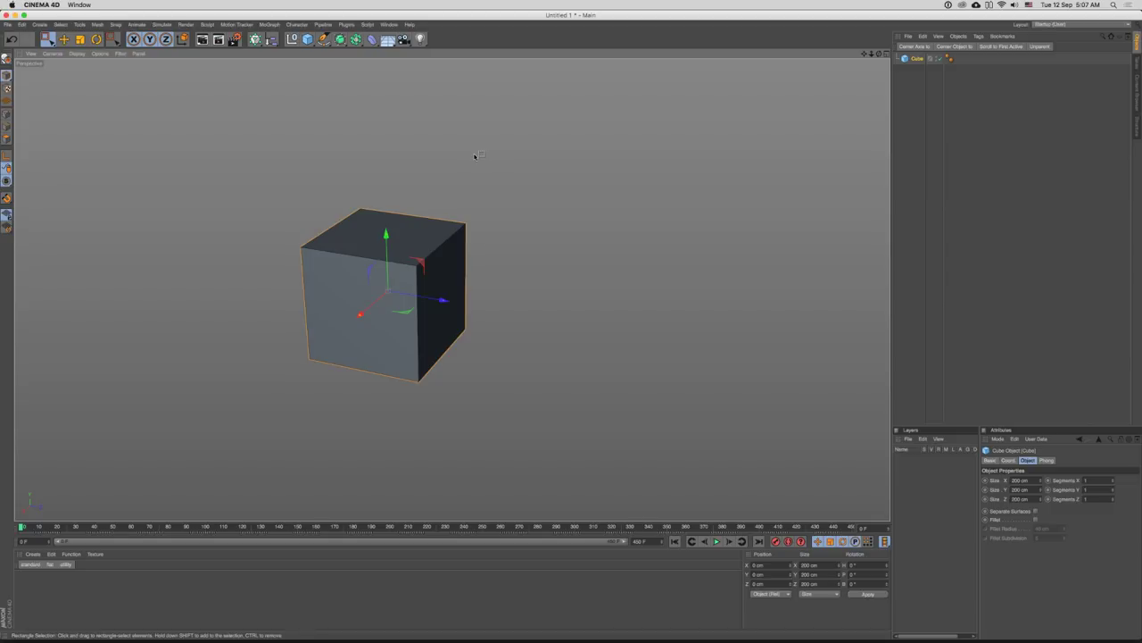
pyautogui.press('super+z')
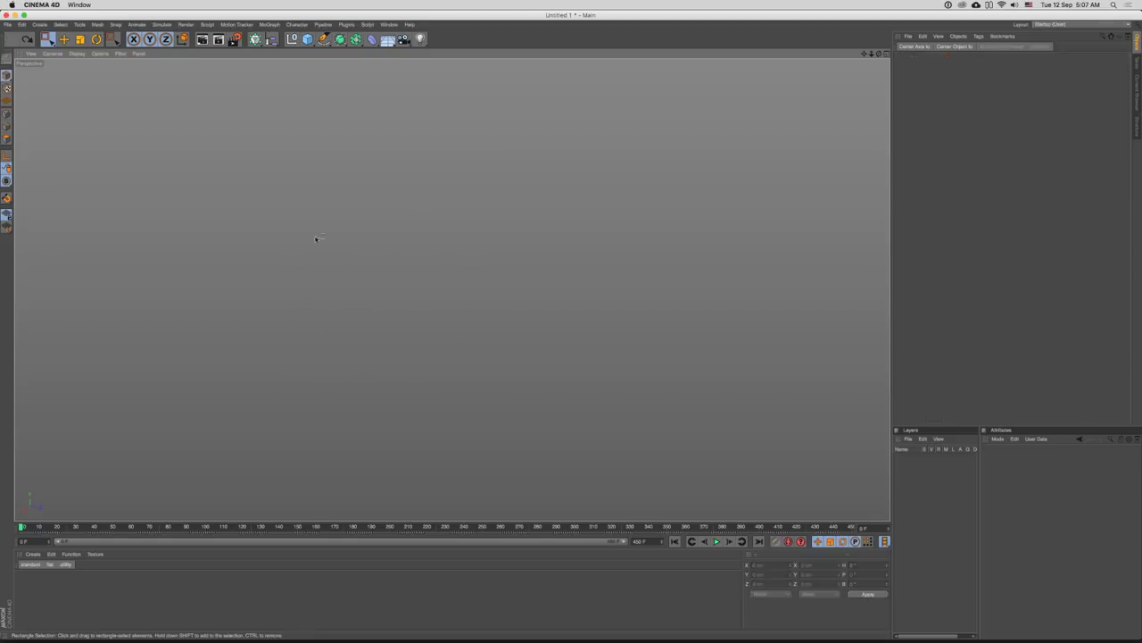
# - Add a Plane primitive to the scene
pyautogui.moveTo(308, 39); pyautogui.dragTo(387, 68)
pyautogui.moveTo(484, 262); pyautogui.dragTo(480, 276)
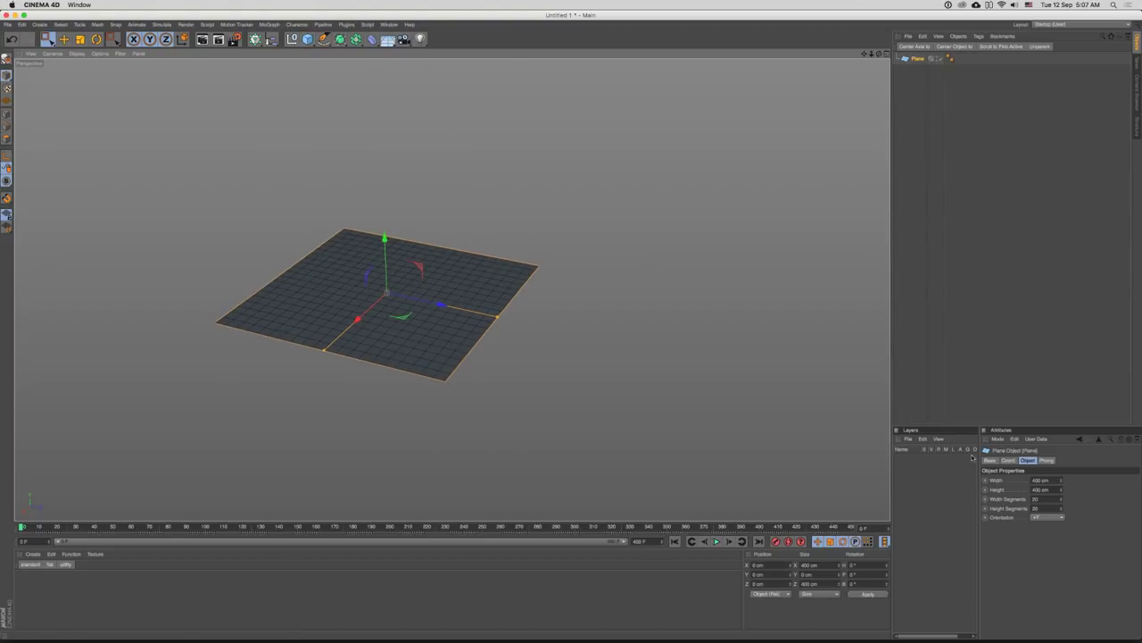
pyautogui.moveTo(1042, 498); pyautogui.dragTo(1021, 499)
pyautogui.write('2')
pyautogui.press('Tab')
pyautogui.write('2')
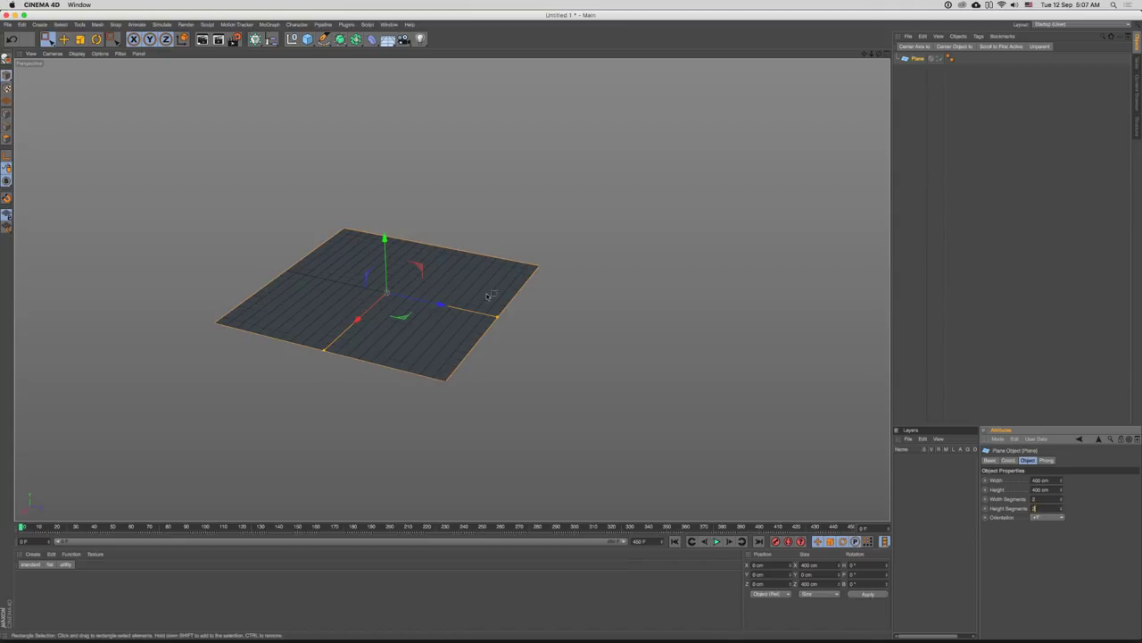
pyautogui.moveTo(462, 283); pyautogui.dragTo(464, 296)
pyautogui.press('r')
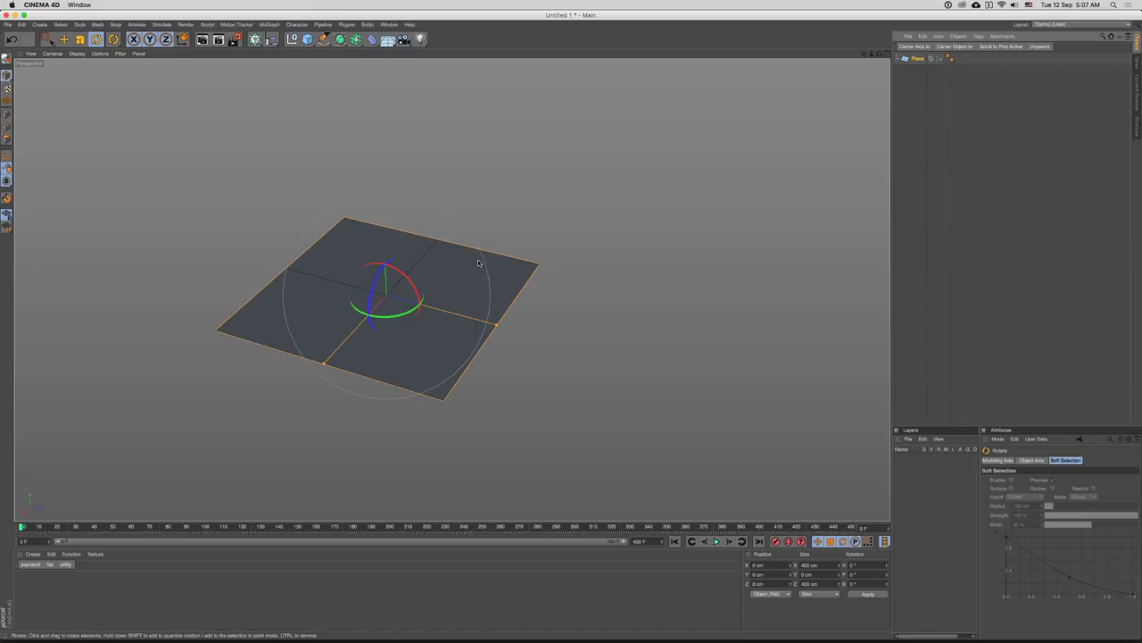
pyautogui.press('super+z')
pyautogui.press('super+z')
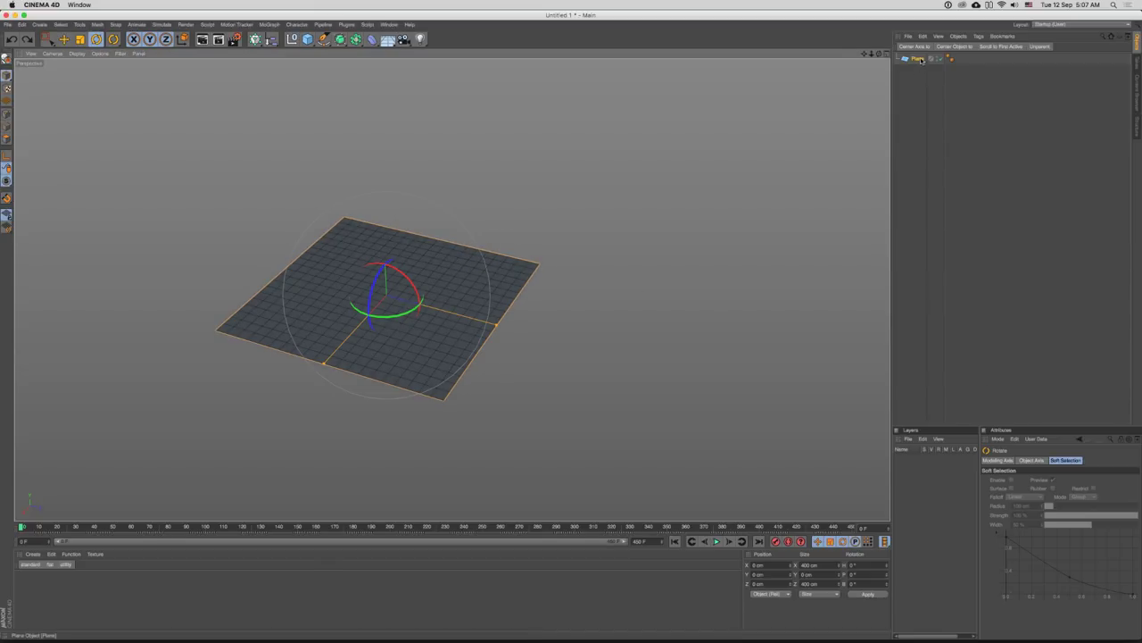
# - Set the plane's width segments and height segments to 1
pyautogui.click(921, 59)
pyautogui.doubleClick(1036, 499)
pyautogui.write('1')
pyautogui.press('Tab')
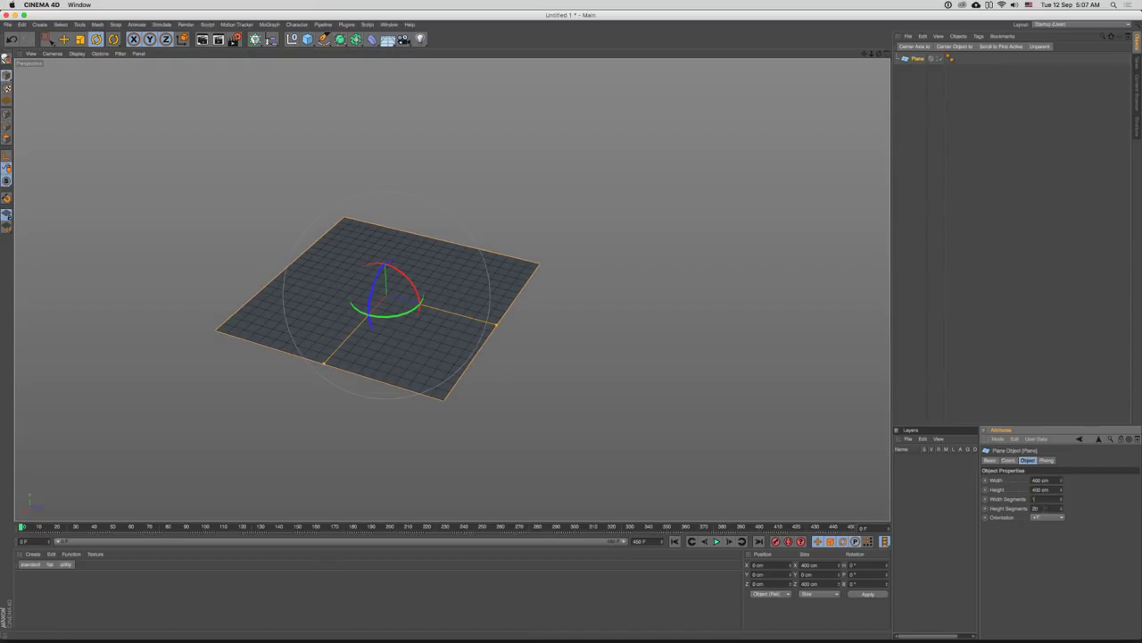
pyautogui.write('1')
# - Make the plane an editable polygon object, tilted steeply upright and offset about 138 cm from the world origin along Z
pyautogui.moveTo(536, 292); pyautogui.dragTo(499, 283)
pyautogui.moveTo(499, 283); pyautogui.dragTo(541, 305)
pyautogui.press('c')
pyautogui.moveTo(455, 287); pyautogui.dragTo(516, 229)
pyautogui.press('e')
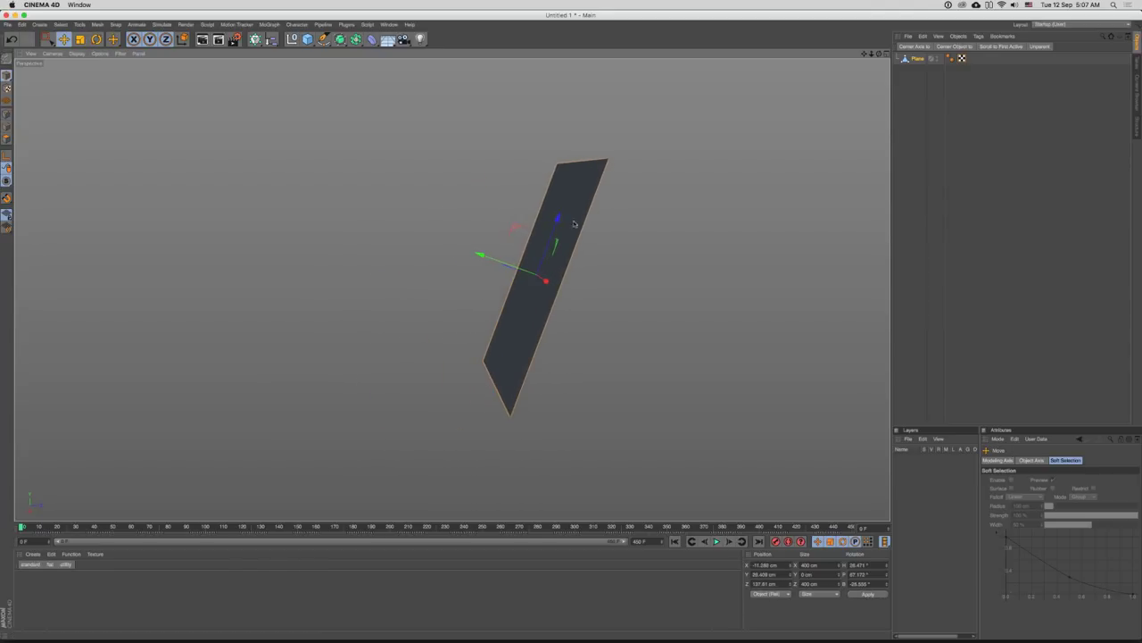
pyautogui.moveTo(574, 176); pyautogui.dragTo(565, 179)
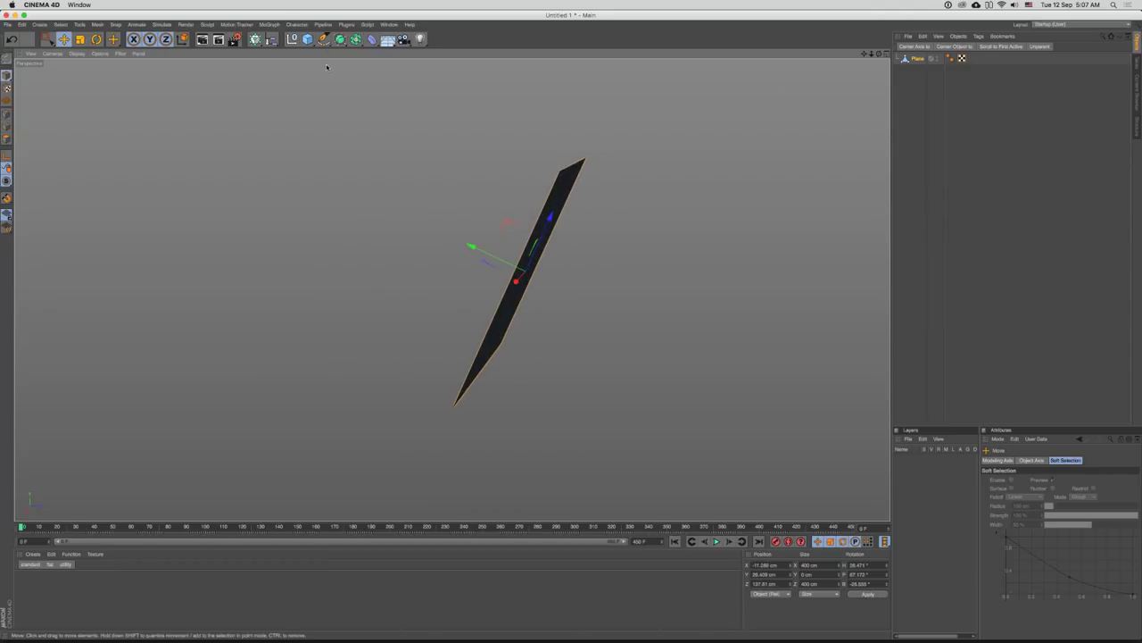
pyautogui.moveTo(546, 253)
pyautogui.mouseDown()
pyautogui.moveTo(562, 252)
pyautogui.moveTo(548, 262)
pyautogui.mouseUp()
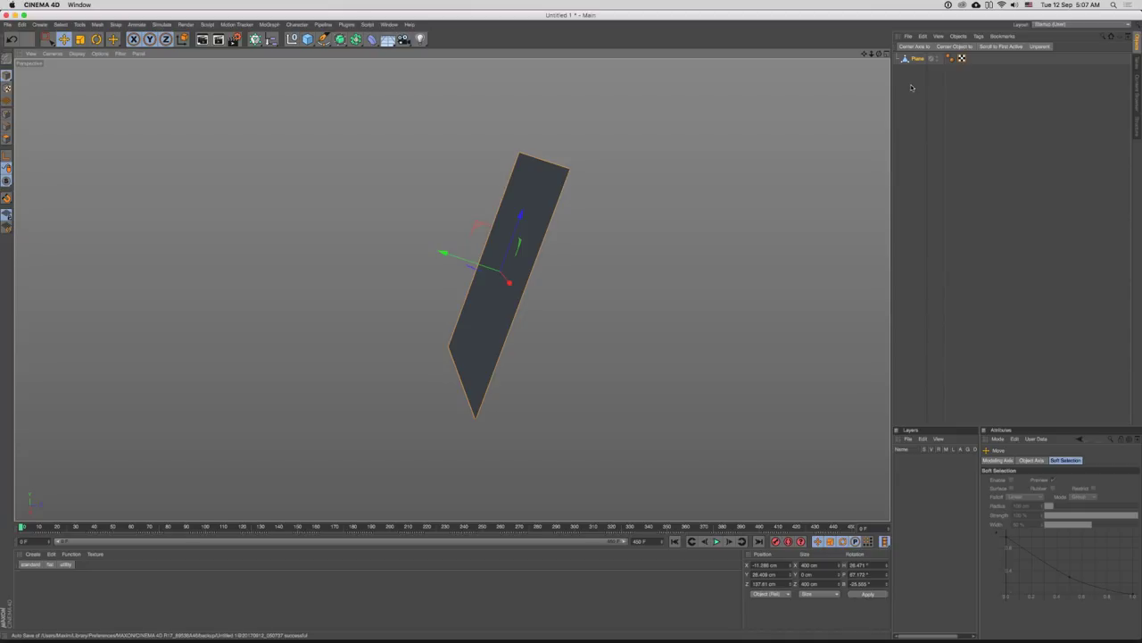
pyautogui.click(912, 88)
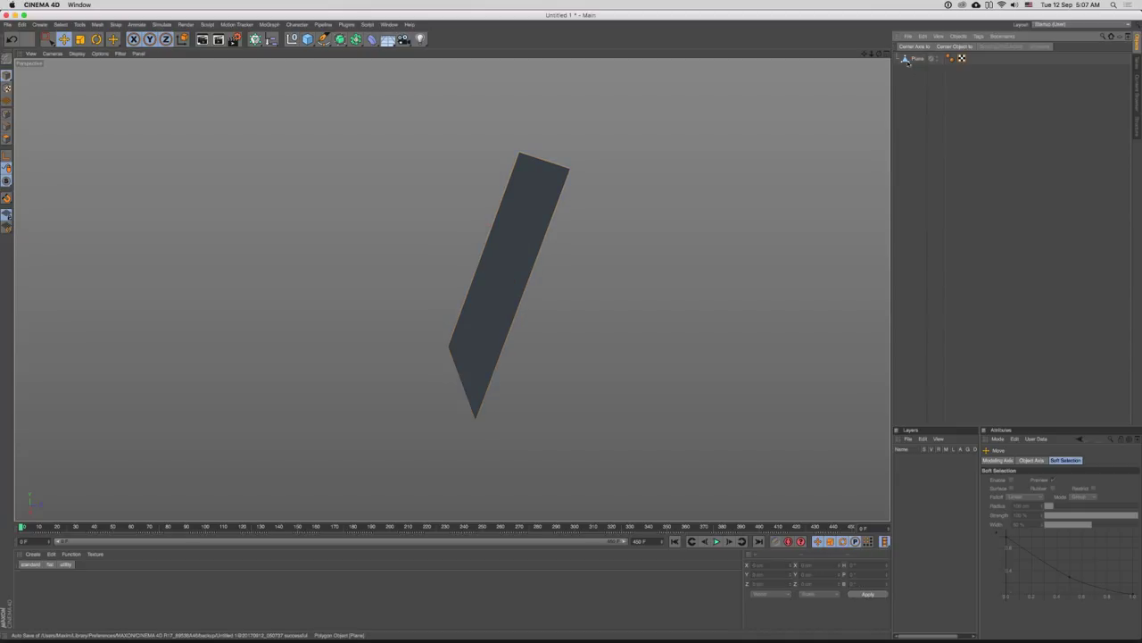
pyautogui.click(339, 39)
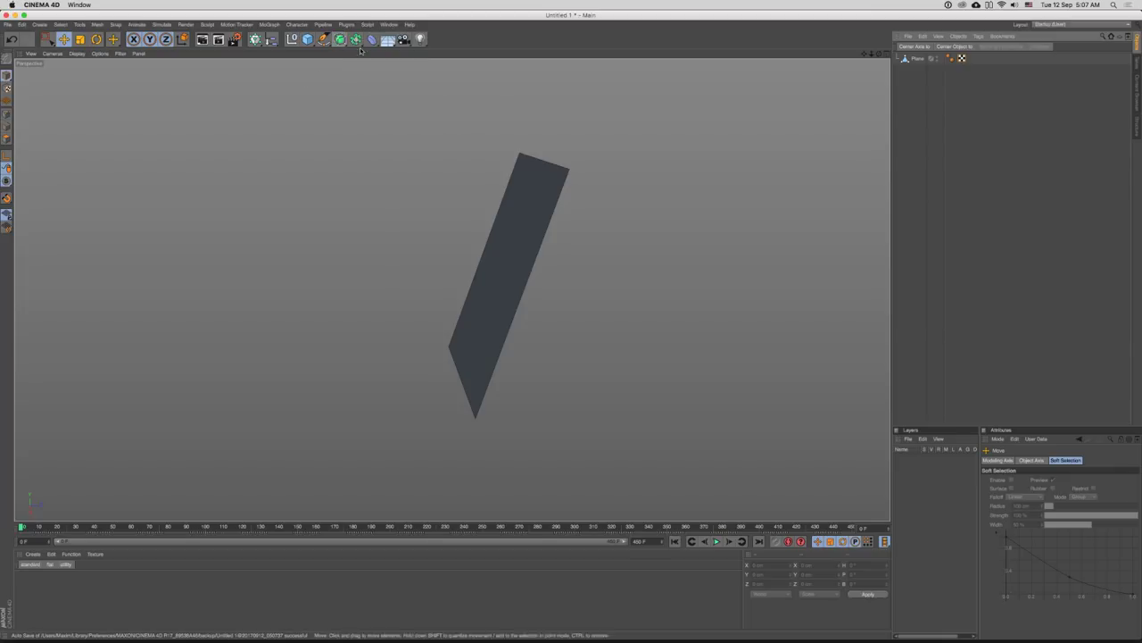
pyautogui.click(355, 41)
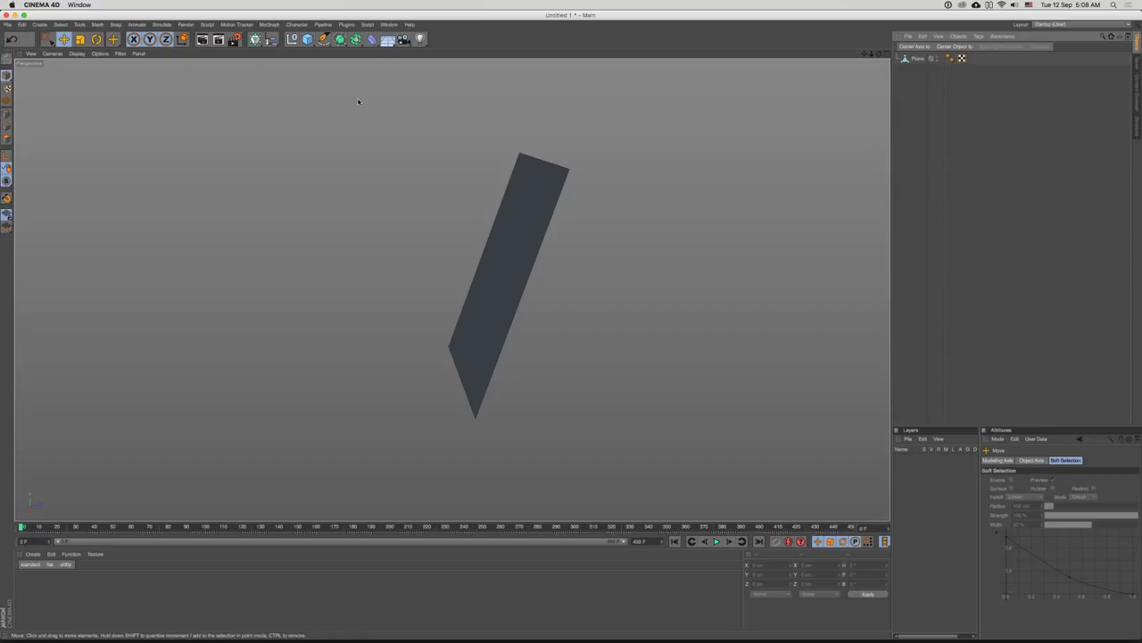
pyautogui.moveTo(533, 205)
pyautogui.mouseDown()
pyautogui.moveTo(527, 217)
pyautogui.moveTo(493, 203)
pyautogui.moveTo(544, 207)
pyautogui.moveTo(426, 217)
pyautogui.moveTo(523, 217)
pyautogui.moveTo(507, 227)
pyautogui.moveTo(520, 227)
pyautogui.mouseUp()
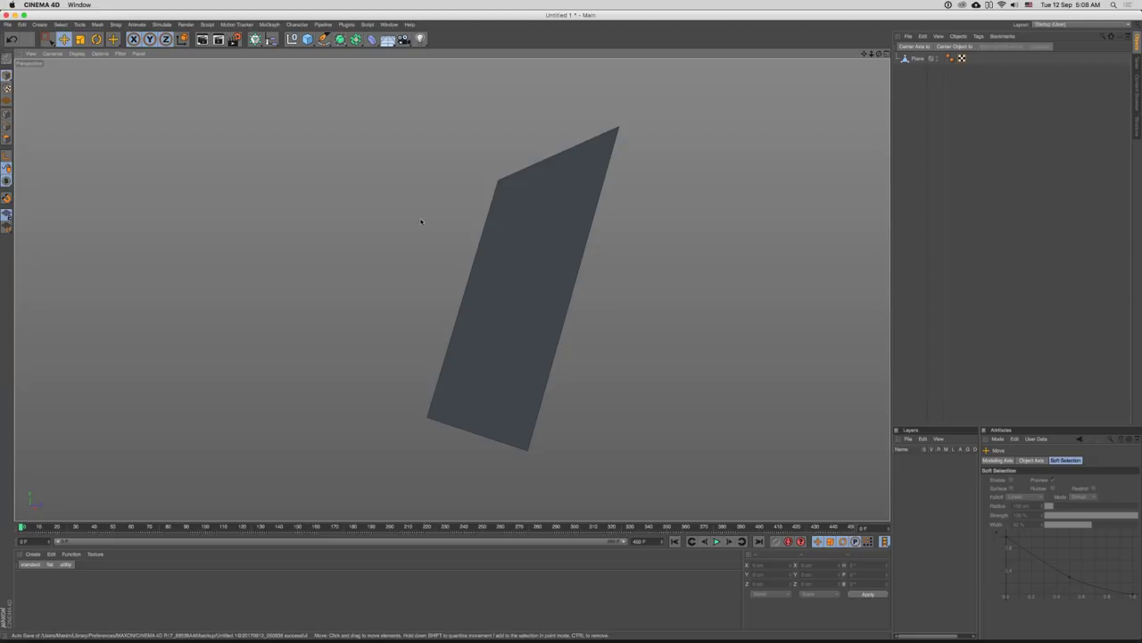
pyautogui.moveTo(499, 291); pyautogui.dragTo(535, 186)
pyautogui.moveTo(536, 262); pyautogui.dragTo(657, 208)
pyautogui.moveTo(643, 272); pyautogui.dragTo(610, 297)
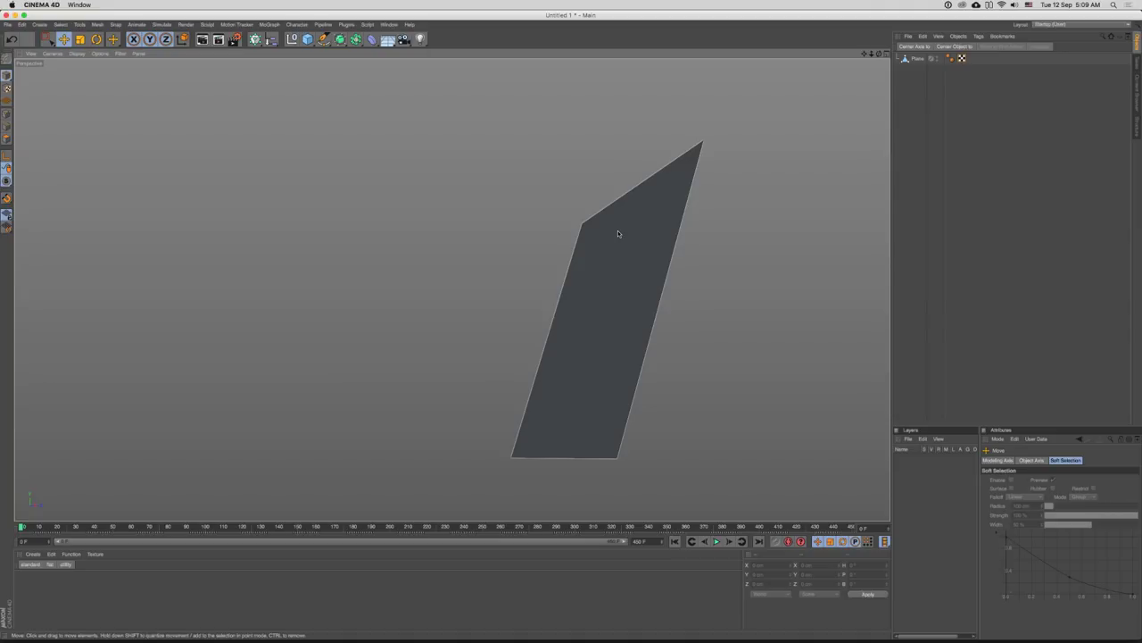
pyautogui.moveTo(709, 281); pyautogui.dragTo(614, 307)
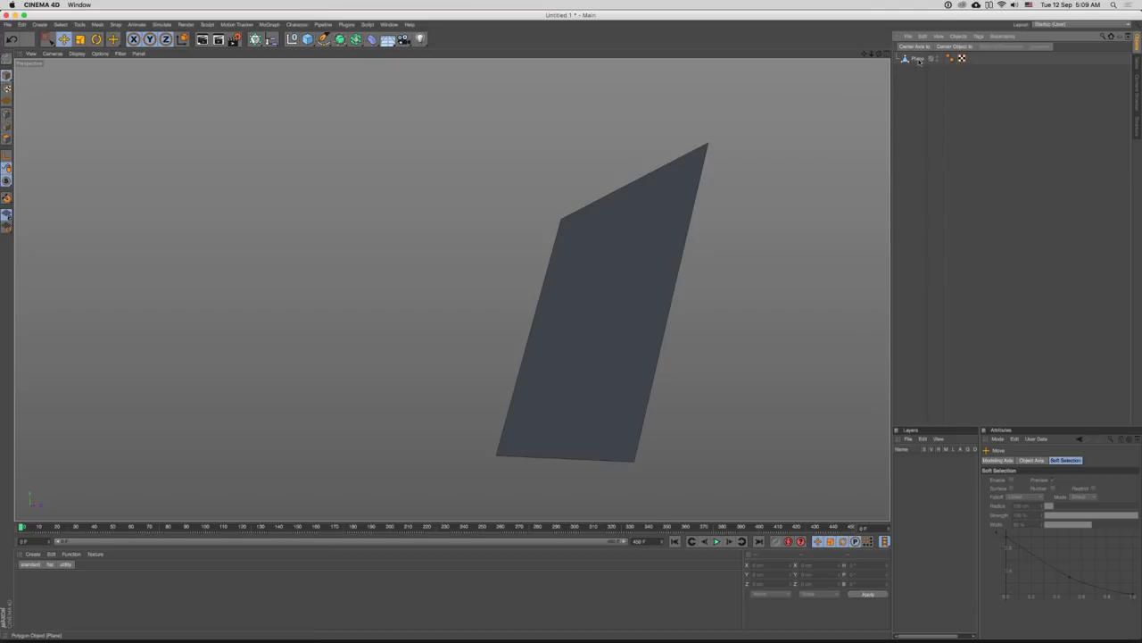
pyautogui.click(919, 61)
pyautogui.moveTo(546, 231); pyautogui.dragTo(536, 186)
pyautogui.click(355, 39)
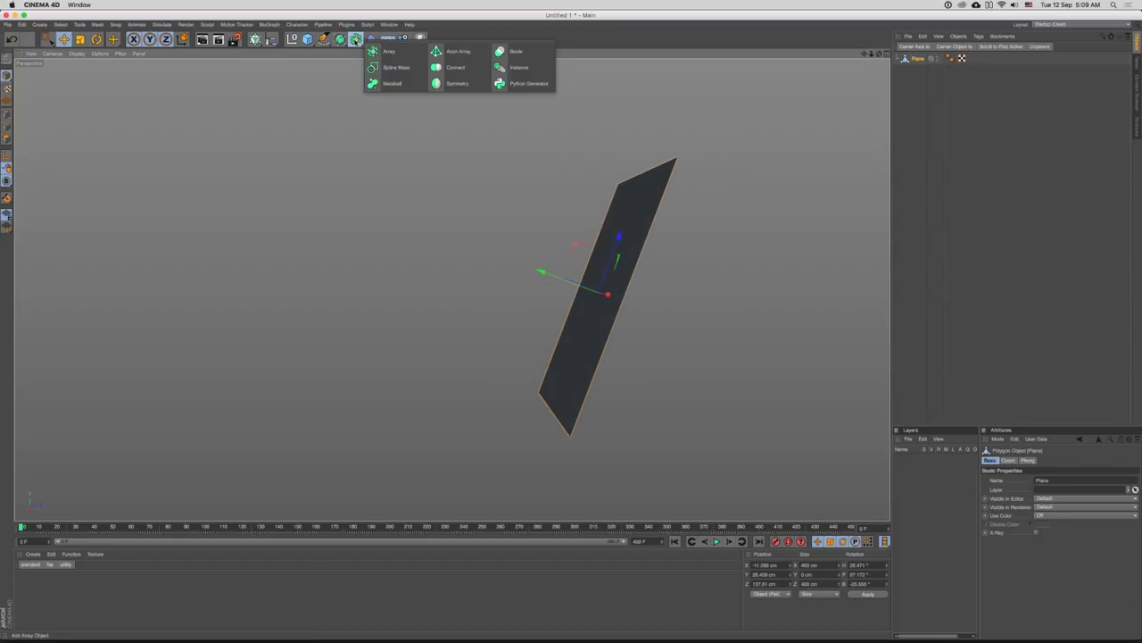
pyautogui.click(372, 40)
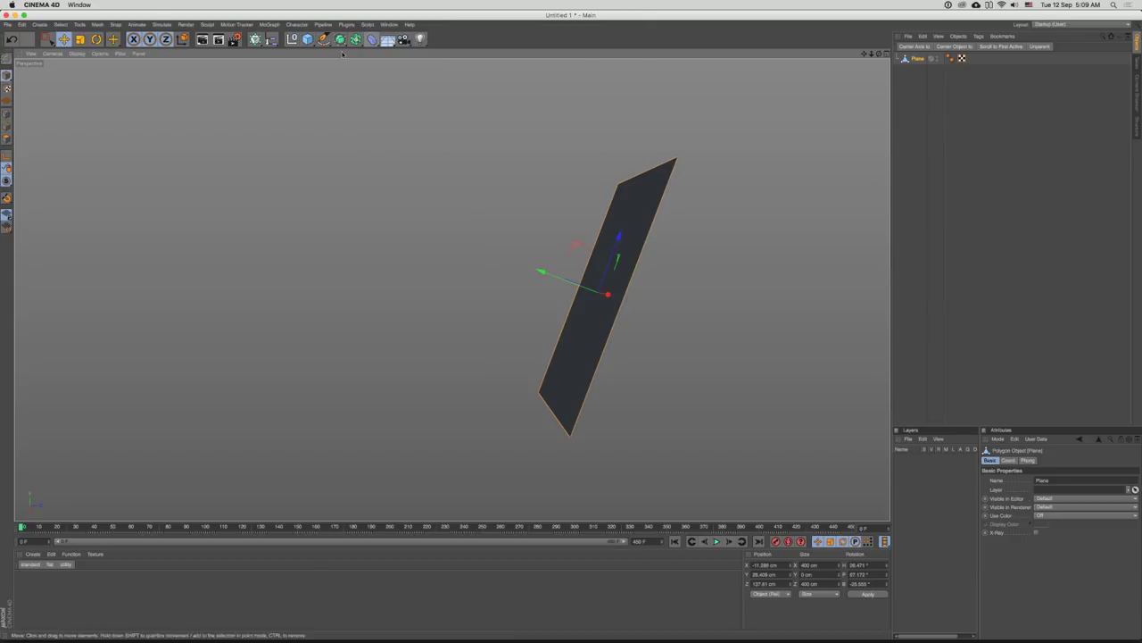
pyautogui.click(340, 39)
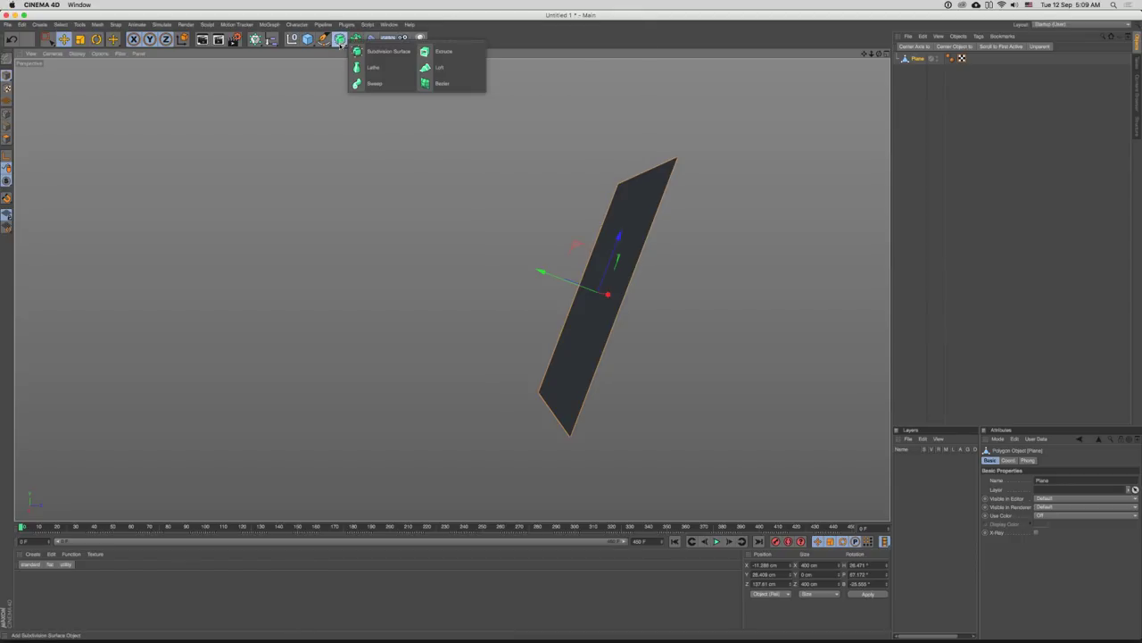
pyautogui.click(323, 39)
pyautogui.click(307, 40)
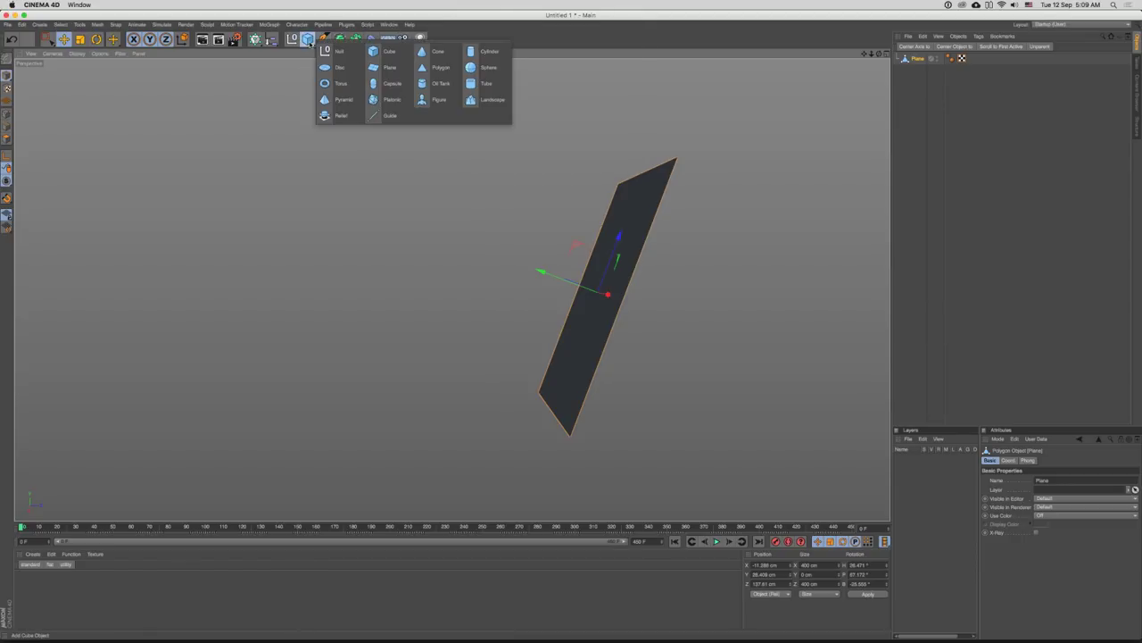
pyautogui.click(340, 39)
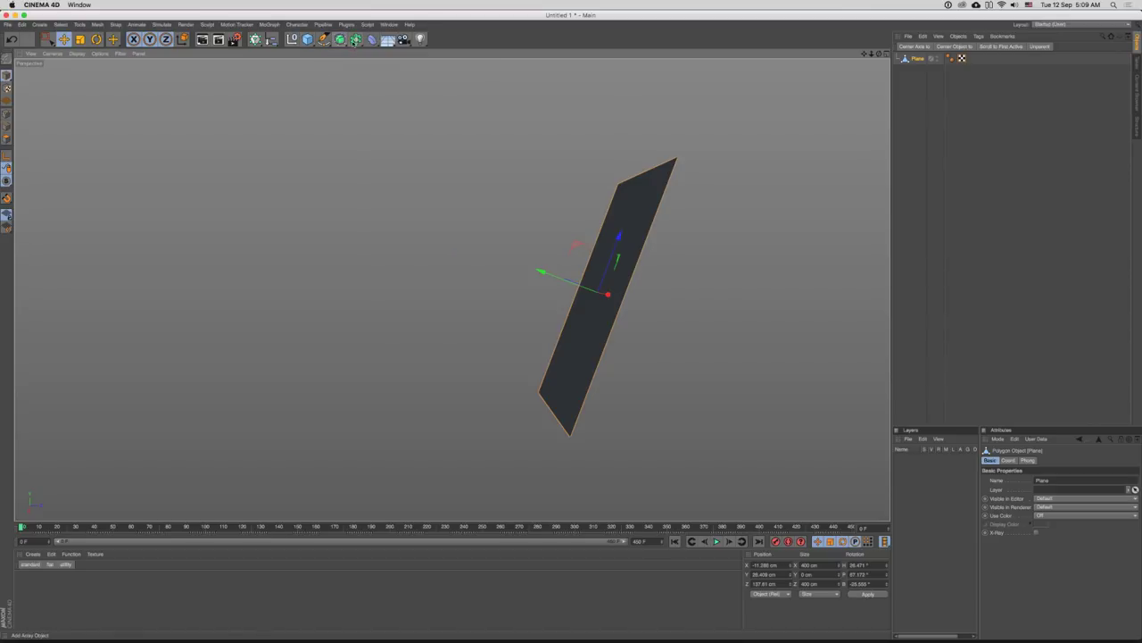
pyautogui.click(355, 40)
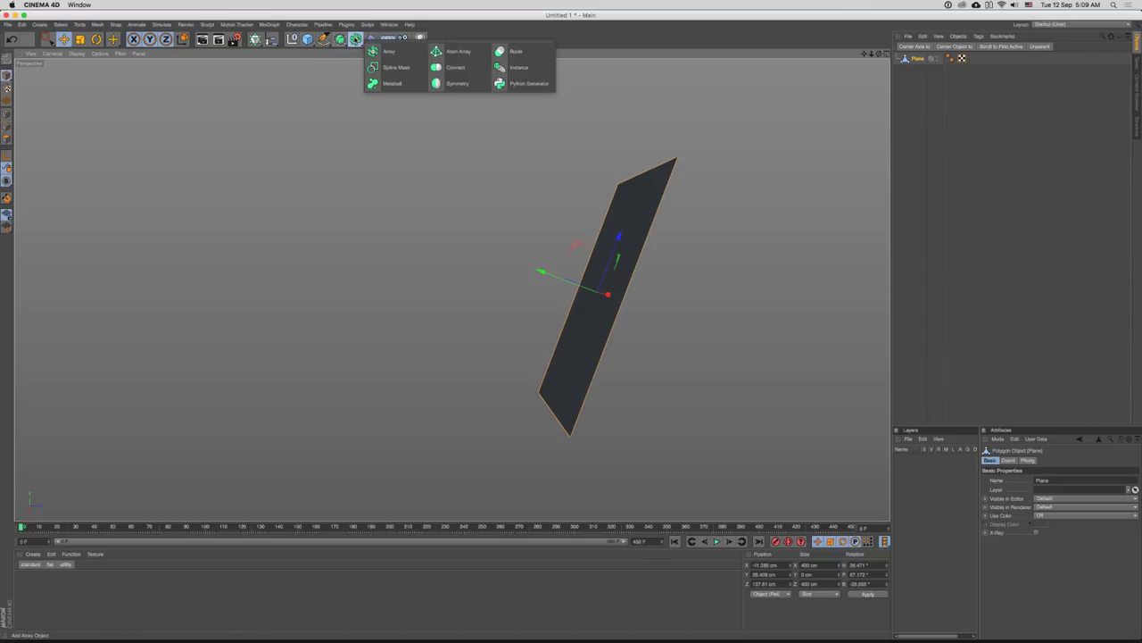
pyautogui.click(454, 67)
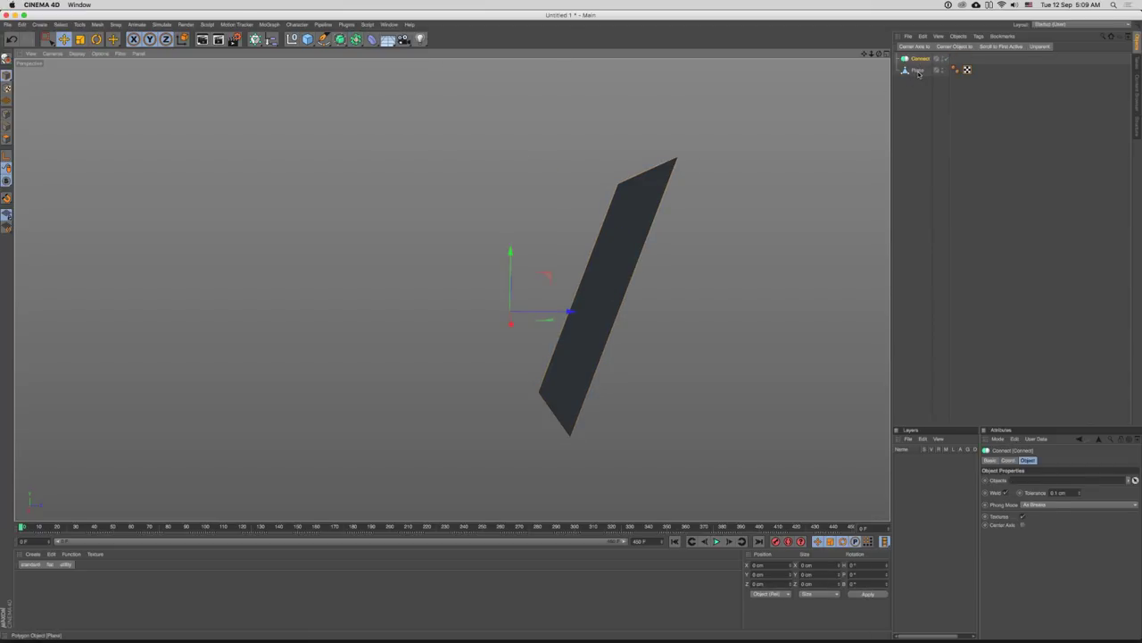
pyautogui.click(914, 72)
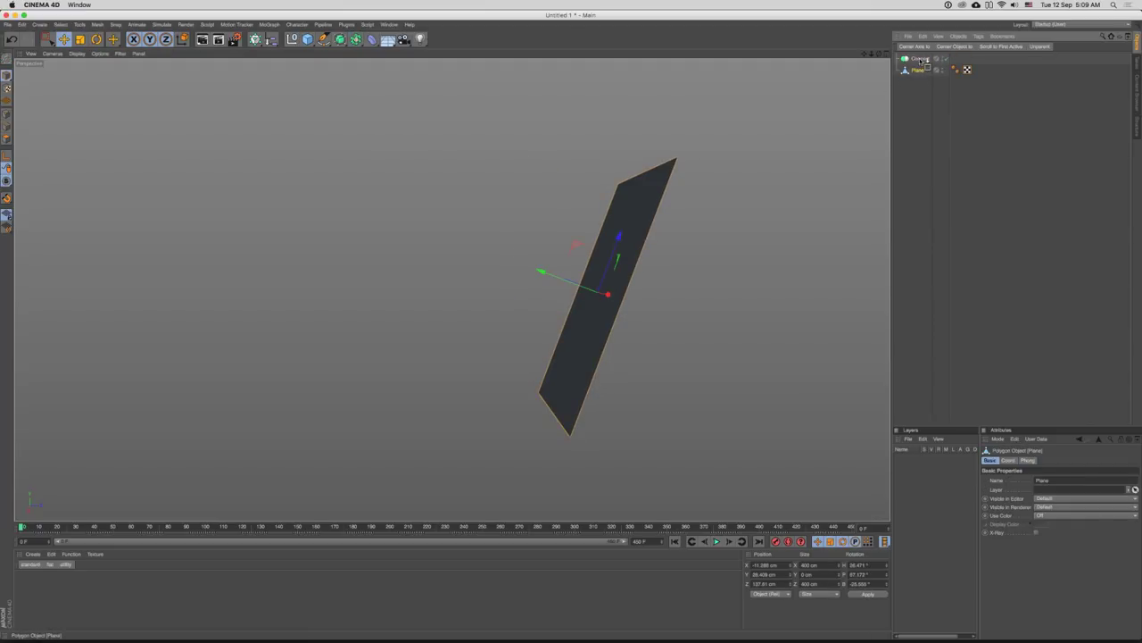
pyautogui.click(919, 59)
pyautogui.press('Delete')
# - Add a Symmetry object and make the plane its child
pyautogui.click(355, 39)
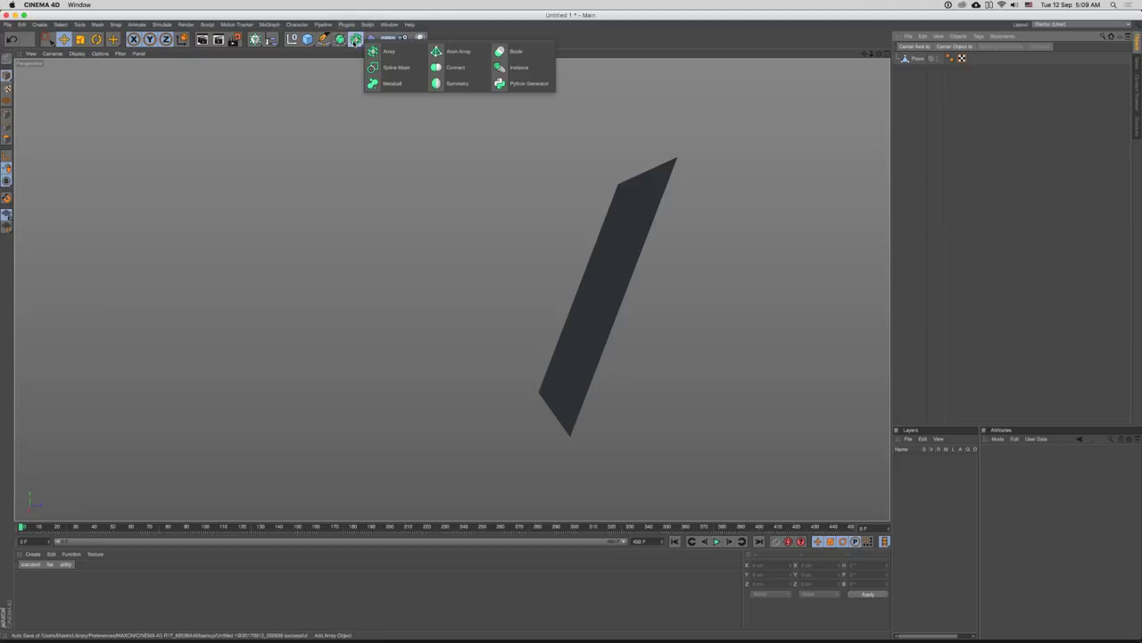
pyautogui.click(457, 83)
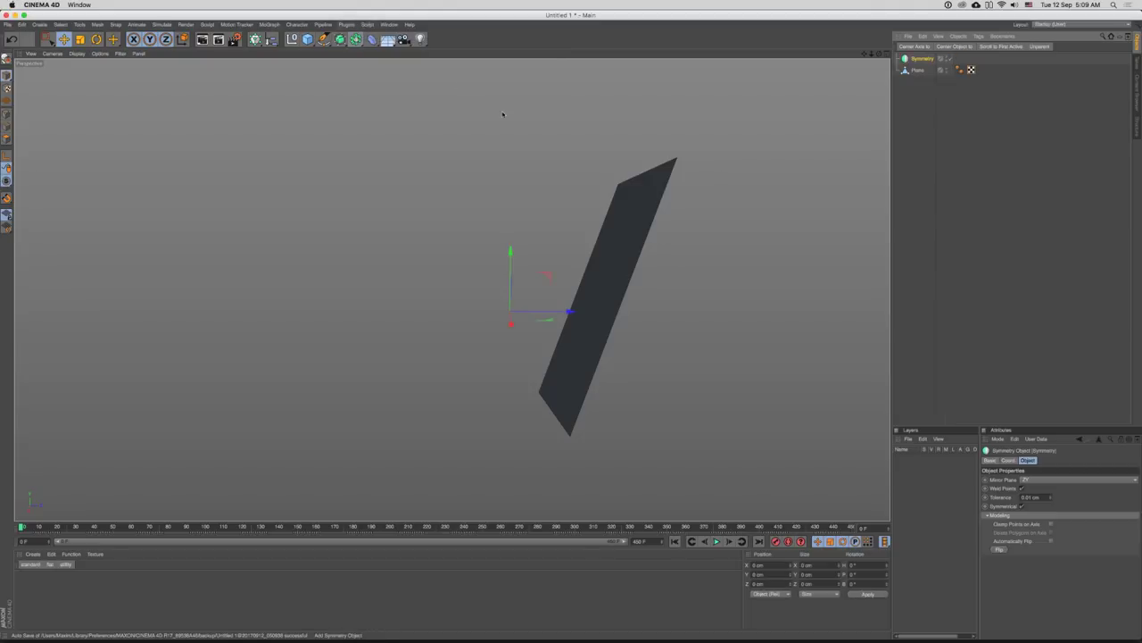
pyautogui.moveTo(918, 71); pyautogui.dragTo(924, 61)
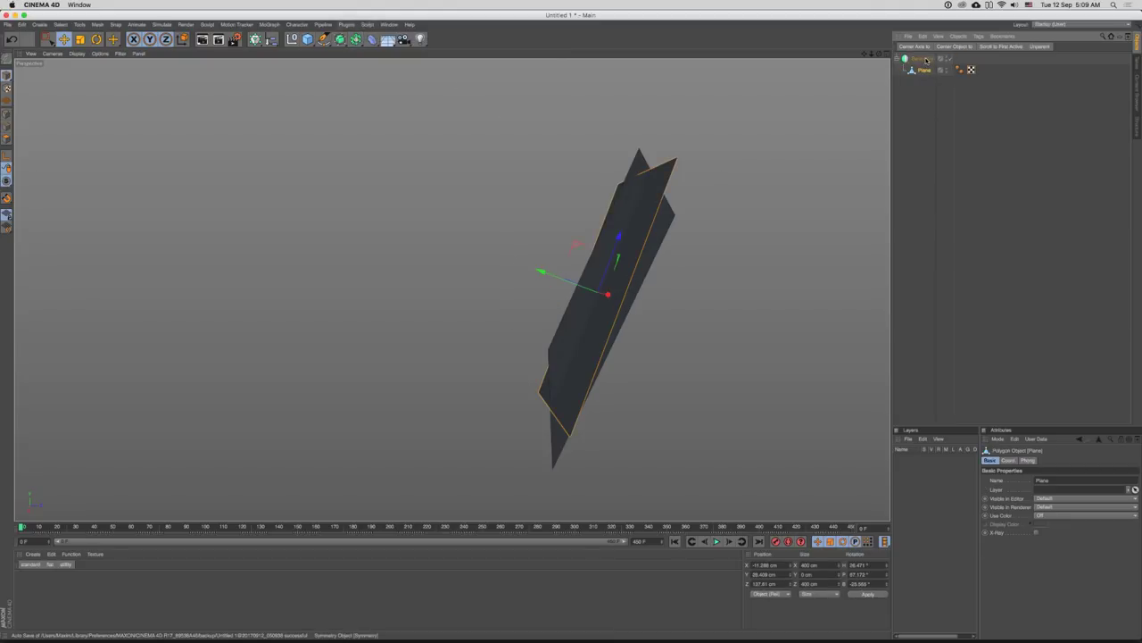
# - Set the Symmetry object's mirror plane to XY
pyautogui.click(923, 70)
pyautogui.click(923, 59)
pyautogui.click(1038, 481)
pyautogui.click(1038, 490)
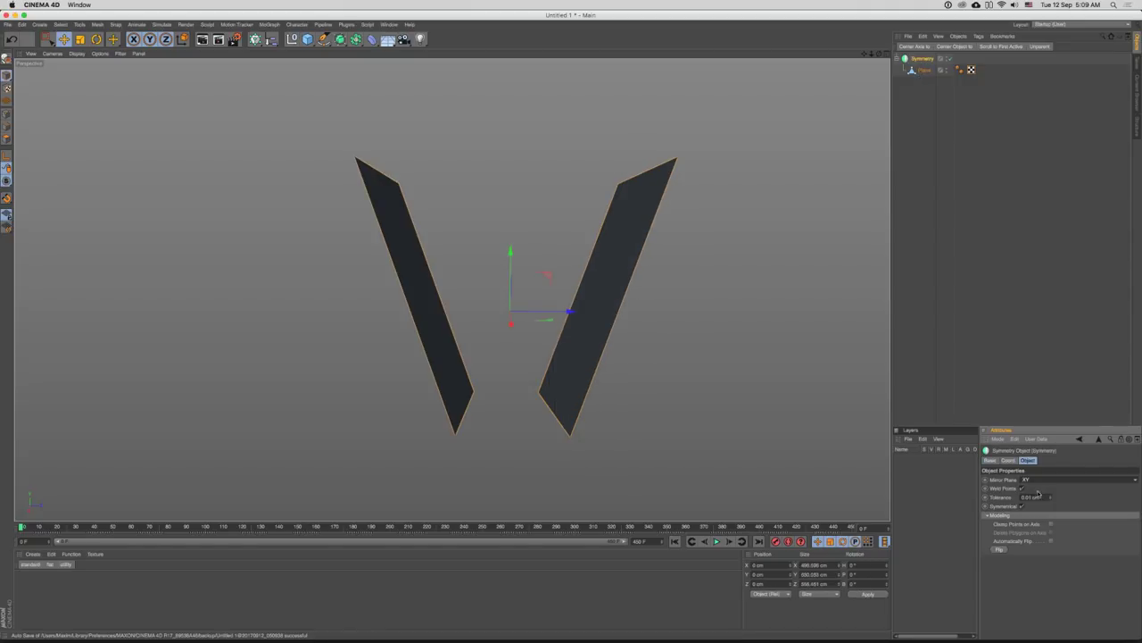
pyautogui.moveTo(630, 305); pyautogui.dragTo(605, 321)
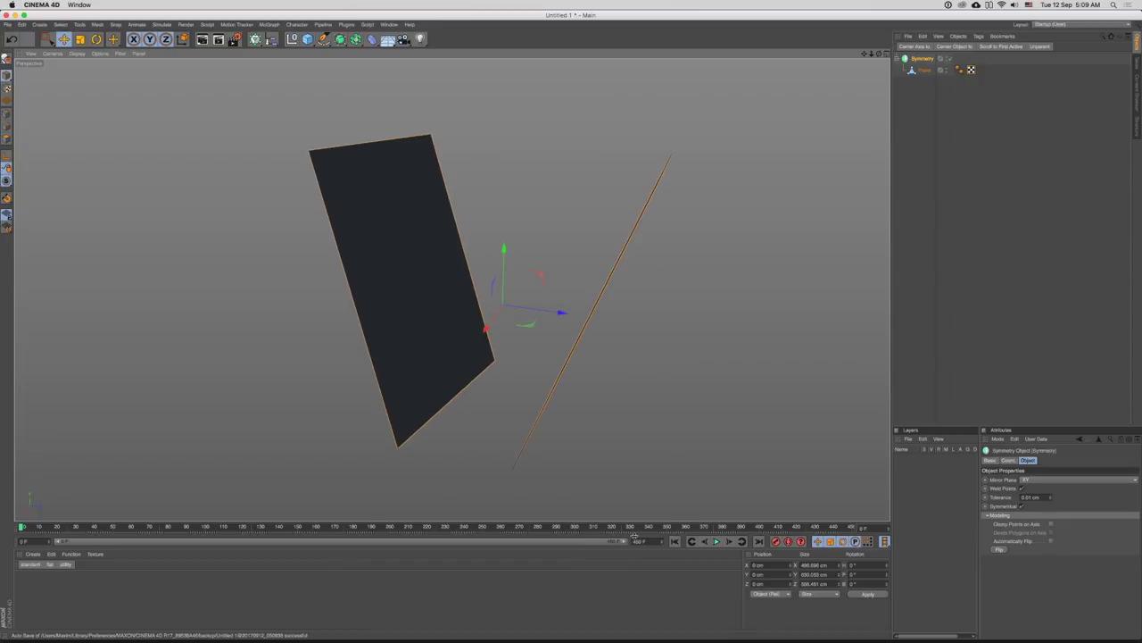
# - Enlarge the viewport by reducing the height of the material and coordinates area
pyautogui.moveTo(635, 537); pyautogui.dragTo(634, 567)
pyautogui.moveTo(628, 339); pyautogui.dragTo(505, 294)
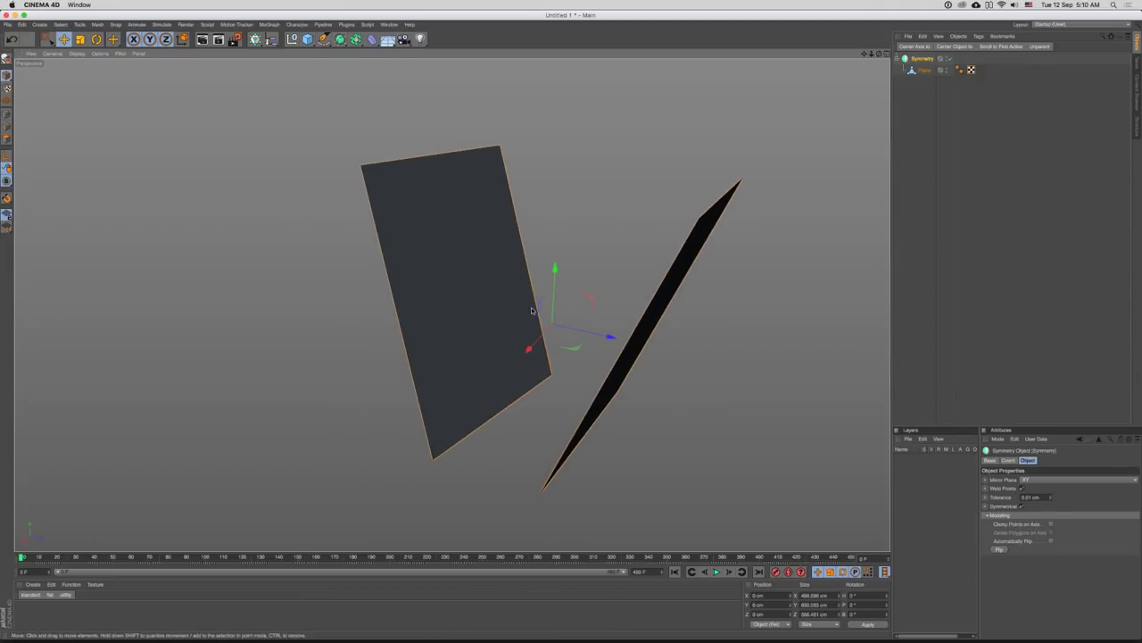
pyautogui.moveTo(433, 260); pyautogui.dragTo(493, 310)
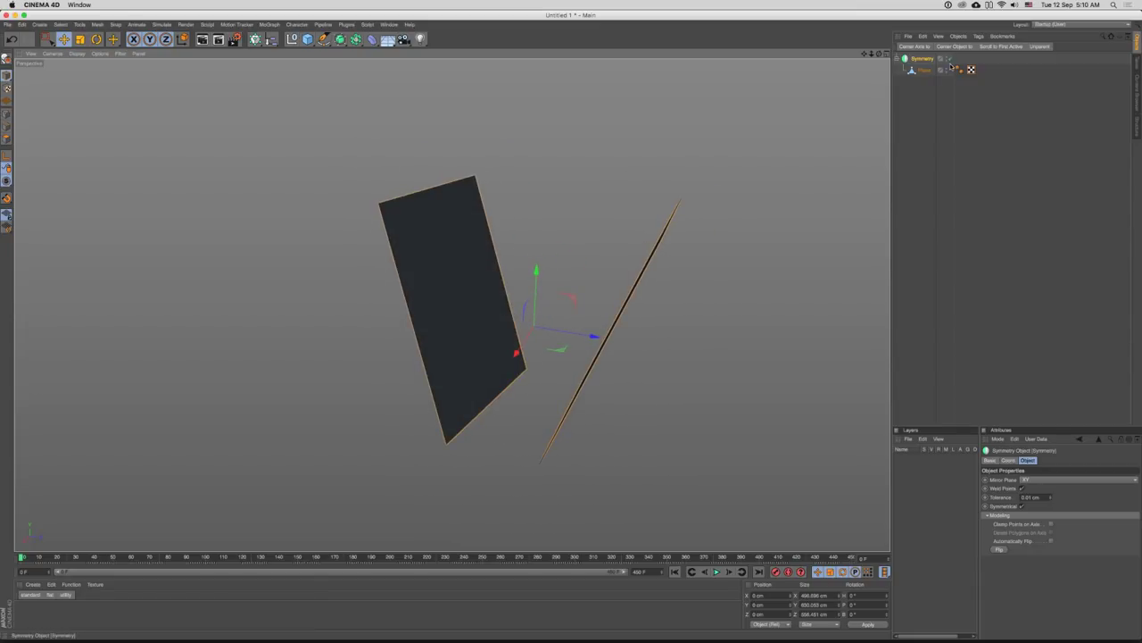
# - Turn off the Symmetry object and select the plane's upper corner point in point mode
pyautogui.click(951, 59)
pyautogui.click(925, 71)
pyautogui.moveTo(553, 275); pyautogui.dragTo(441, 301)
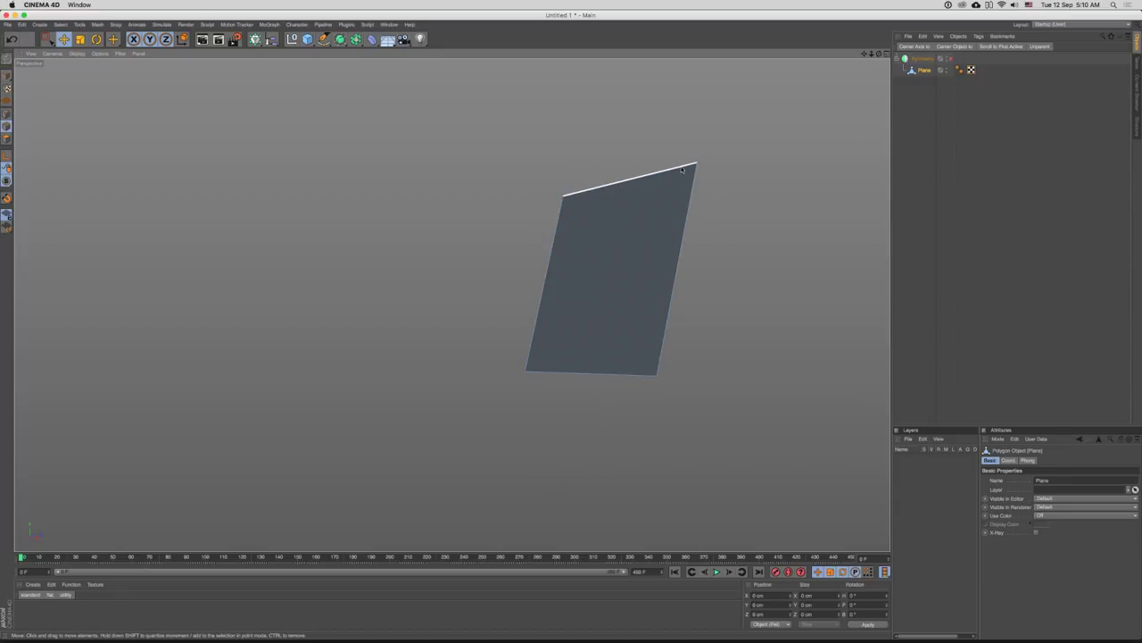
pyautogui.moveTo(855, 84); pyautogui.dragTo(657, 160)
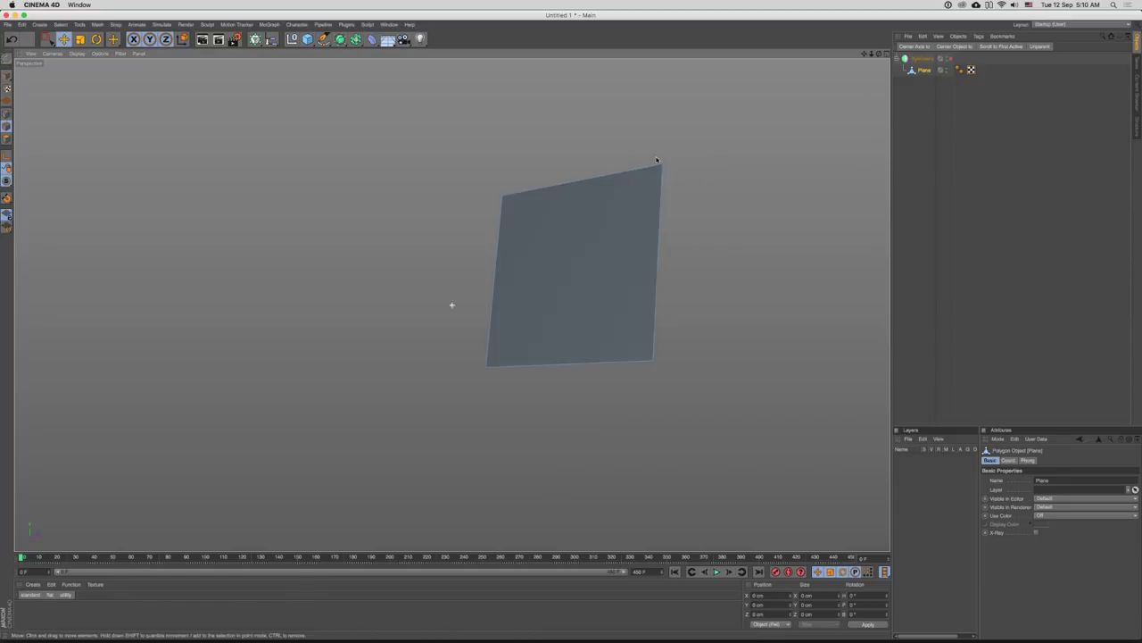
pyautogui.moveTo(501, 196); pyautogui.dragTo(481, 237)
pyautogui.moveTo(705, 118); pyautogui.dragTo(727, 158)
pyautogui.moveTo(727, 183); pyautogui.dragTo(631, 245)
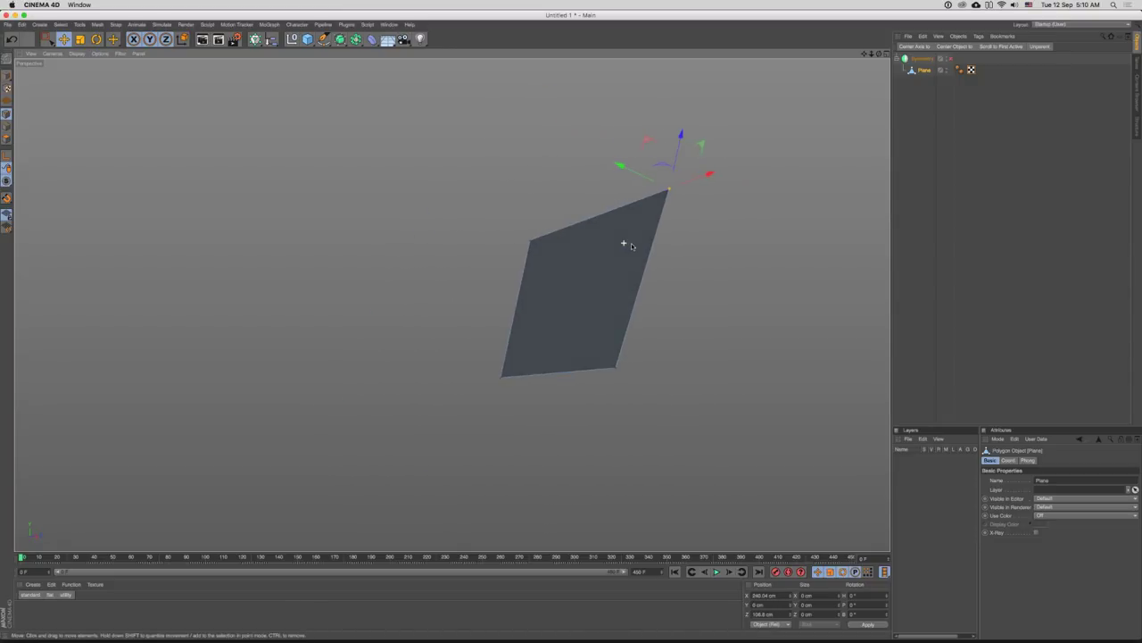
pyautogui.click(1090, 25)
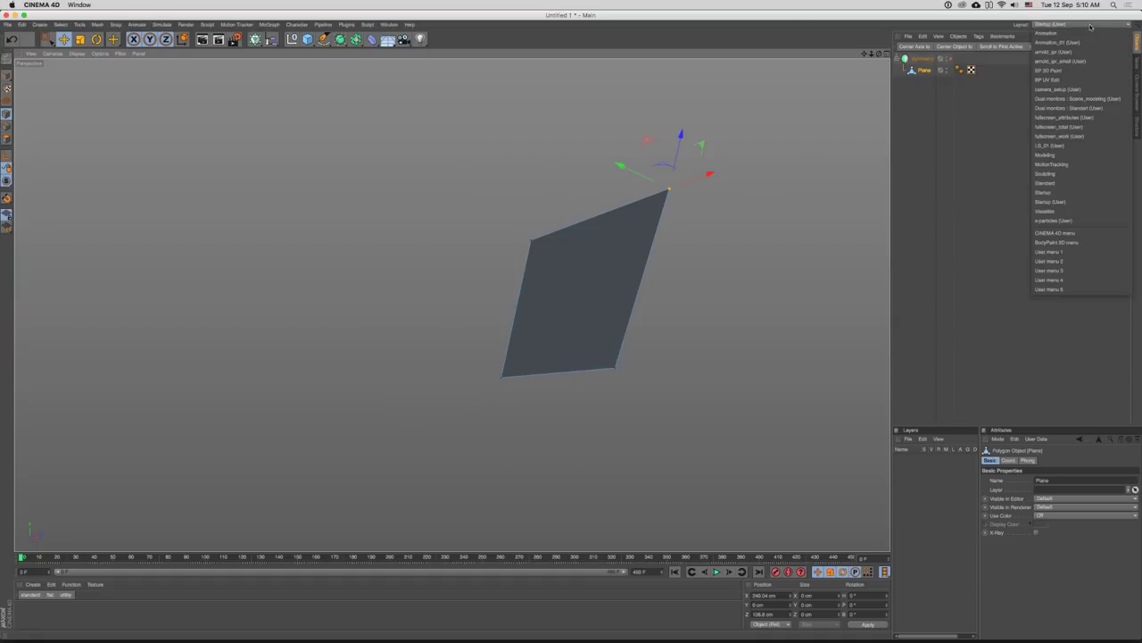
pyautogui.click(779, 155)
# - Extrude the plane's upper, lower and one side edge outward into angled flaps
pyautogui.moveTo(778, 156); pyautogui.dragTo(659, 146)
pyautogui.moveTo(384, 309); pyautogui.dragTo(737, 284)
pyautogui.moveTo(741, 284); pyautogui.dragTo(793, 280)
pyautogui.moveTo(714, 175); pyautogui.dragTo(646, 279)
pyautogui.press('Return')
pyautogui.moveTo(730, 289); pyautogui.dragTo(506, 302)
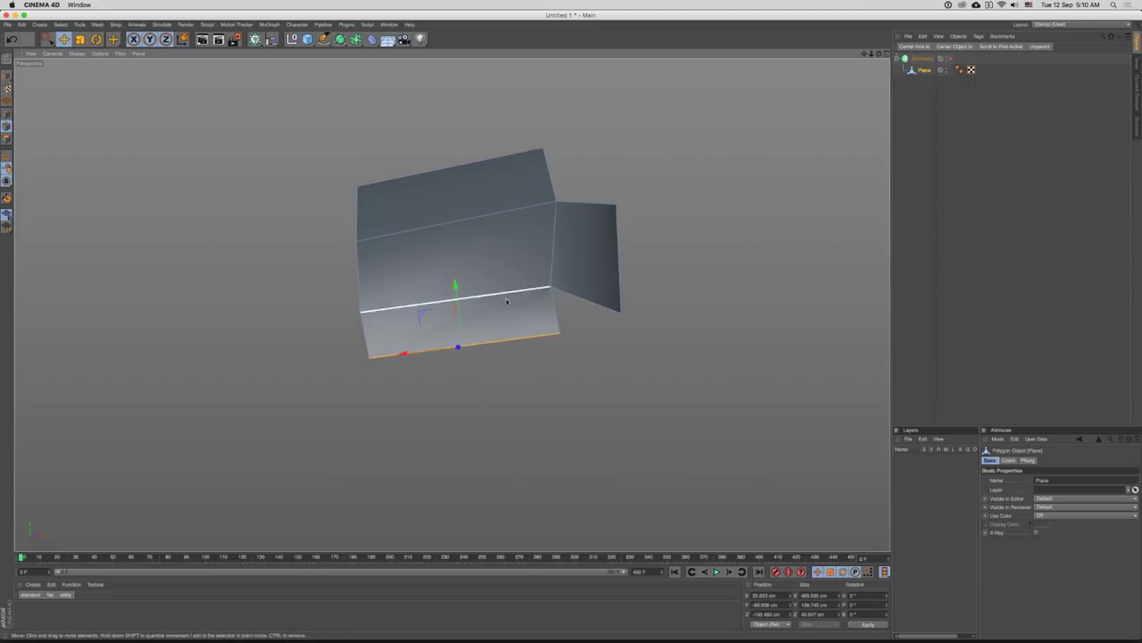
# - Move the outer corner points of the upper and lower flaps inward so that both flaps taper
pyautogui.click(566, 339)
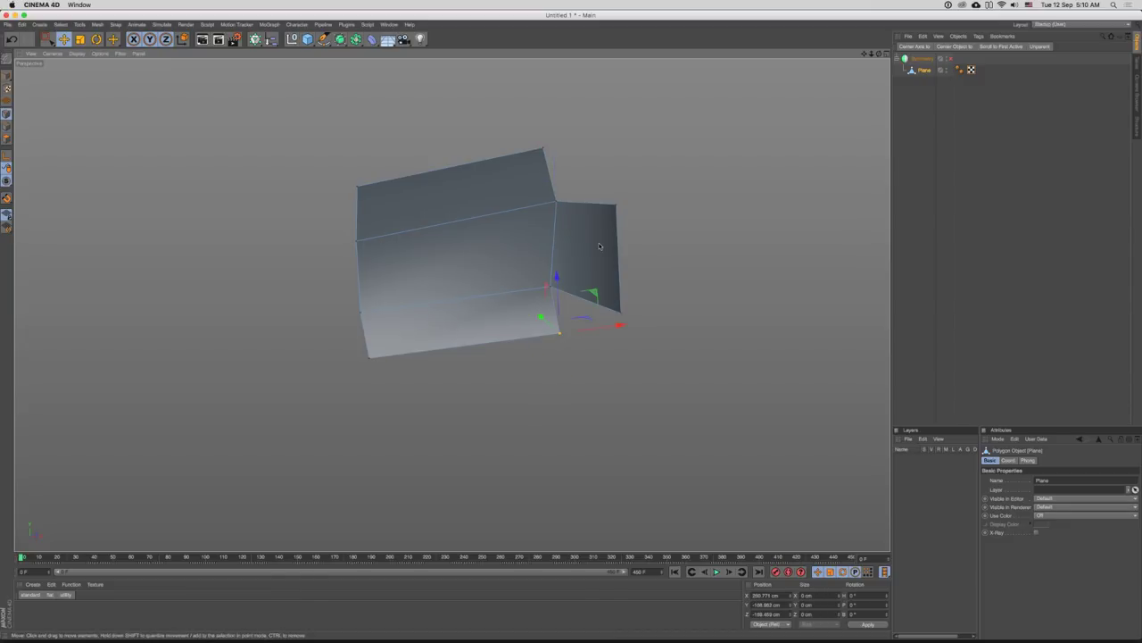
pyautogui.moveTo(506, 261); pyautogui.dragTo(517, 139)
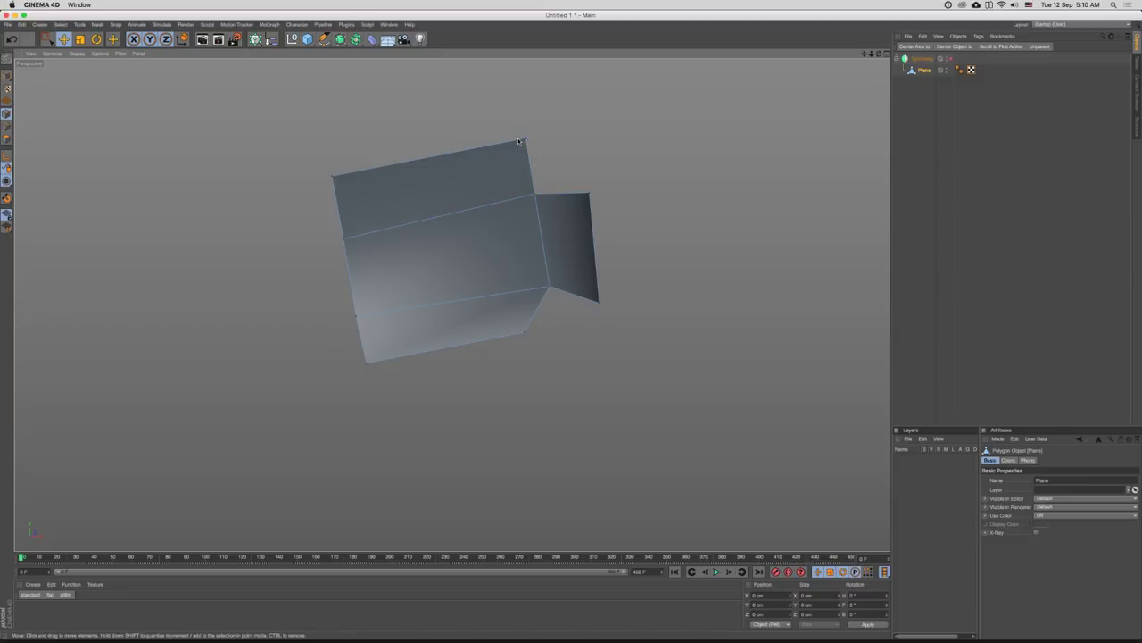
pyautogui.moveTo(603, 126); pyautogui.dragTo(332, 173)
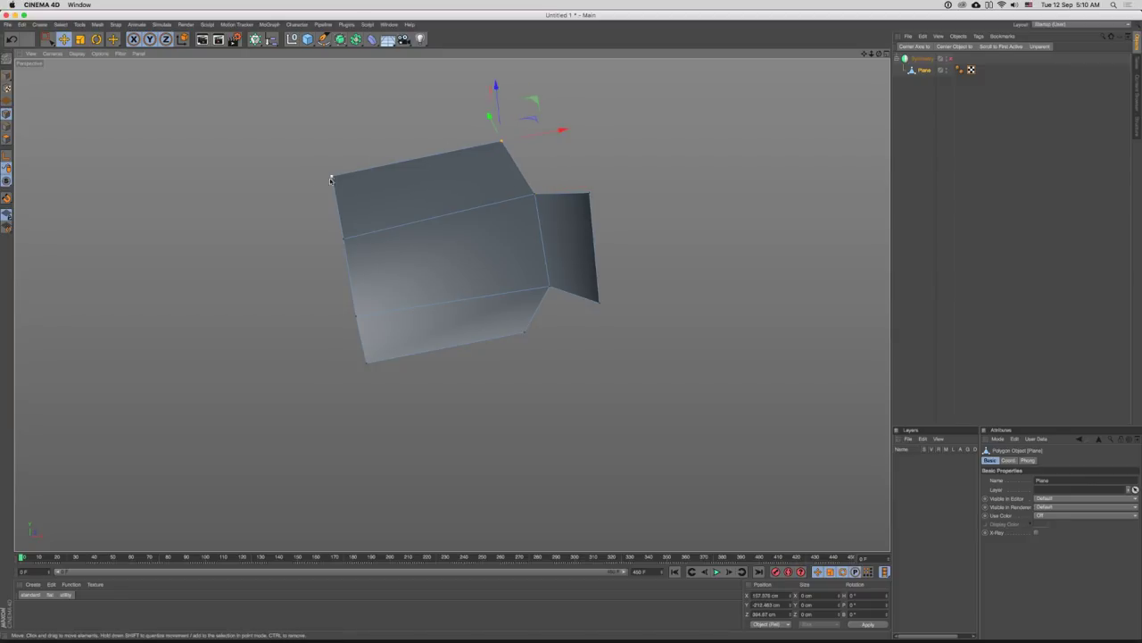
pyautogui.moveTo(447, 176); pyautogui.dragTo(405, 224)
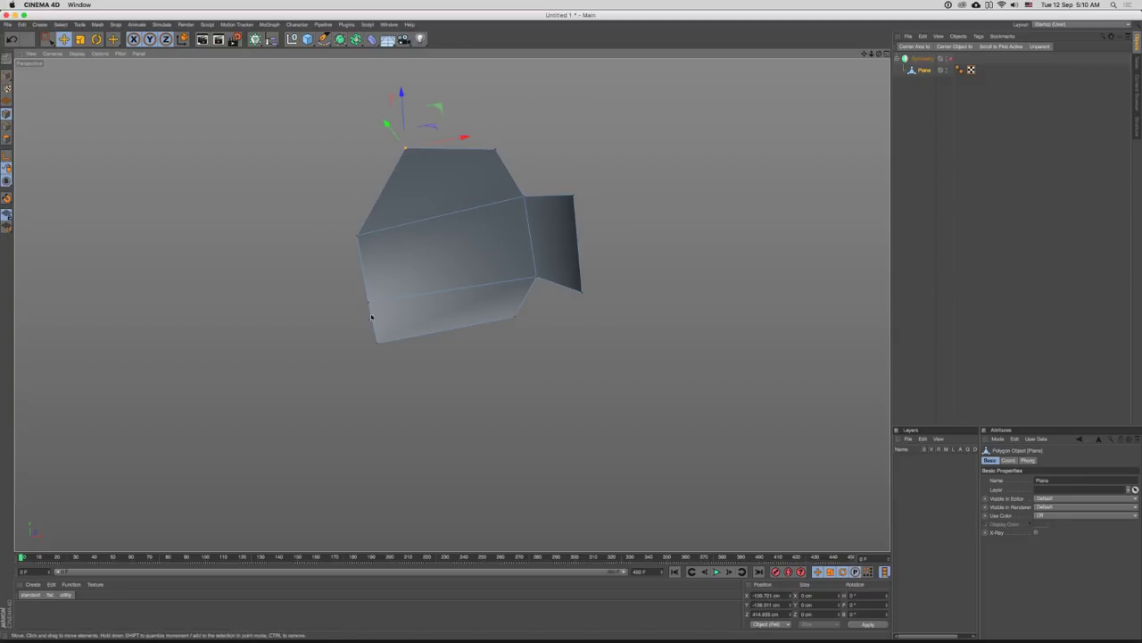
pyautogui.moveTo(414, 284); pyautogui.dragTo(478, 265)
pyautogui.moveTo(571, 263); pyautogui.dragTo(573, 284)
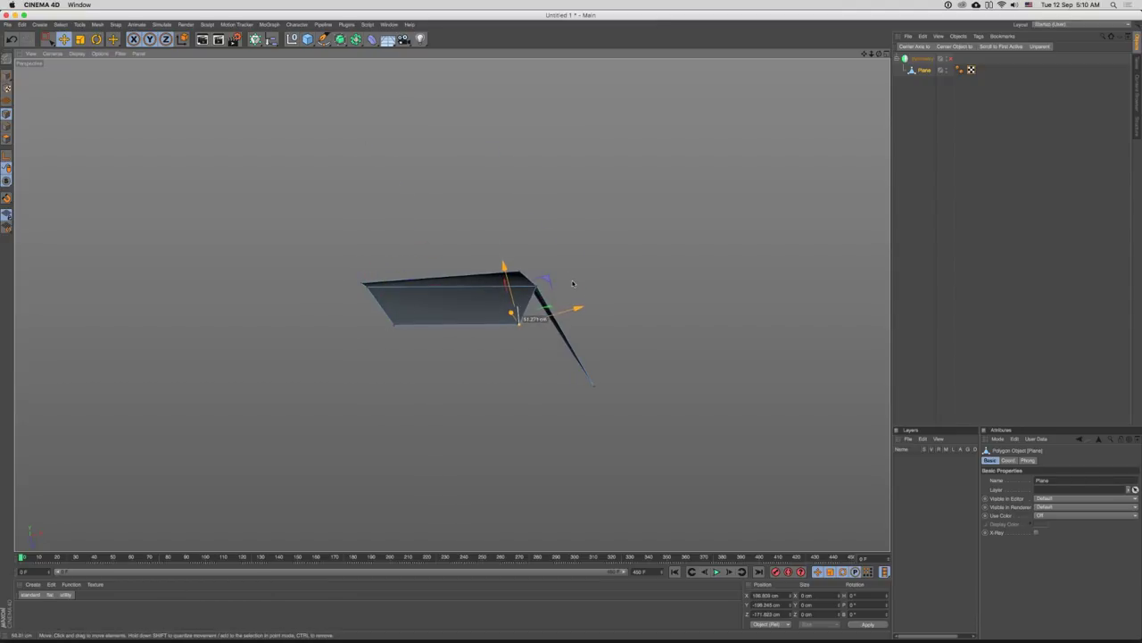
pyautogui.moveTo(552, 243); pyautogui.dragTo(548, 232)
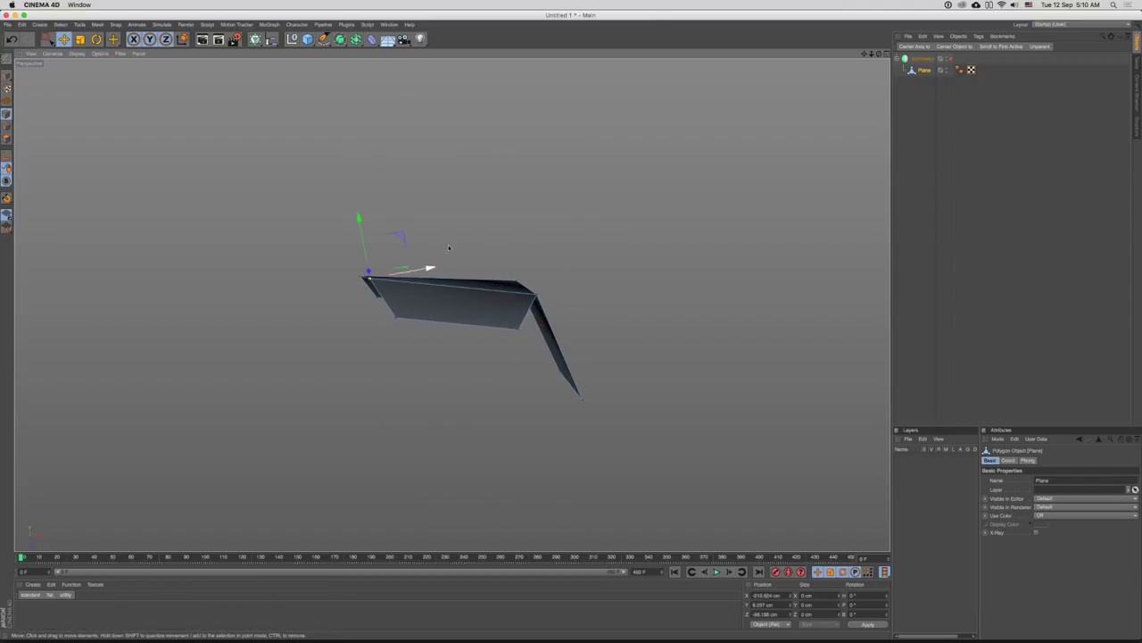
# - Lengthen and taper the side flap, and extend its end edge into a narrow second segment
pyautogui.moveTo(478, 222); pyautogui.dragTo(611, 308)
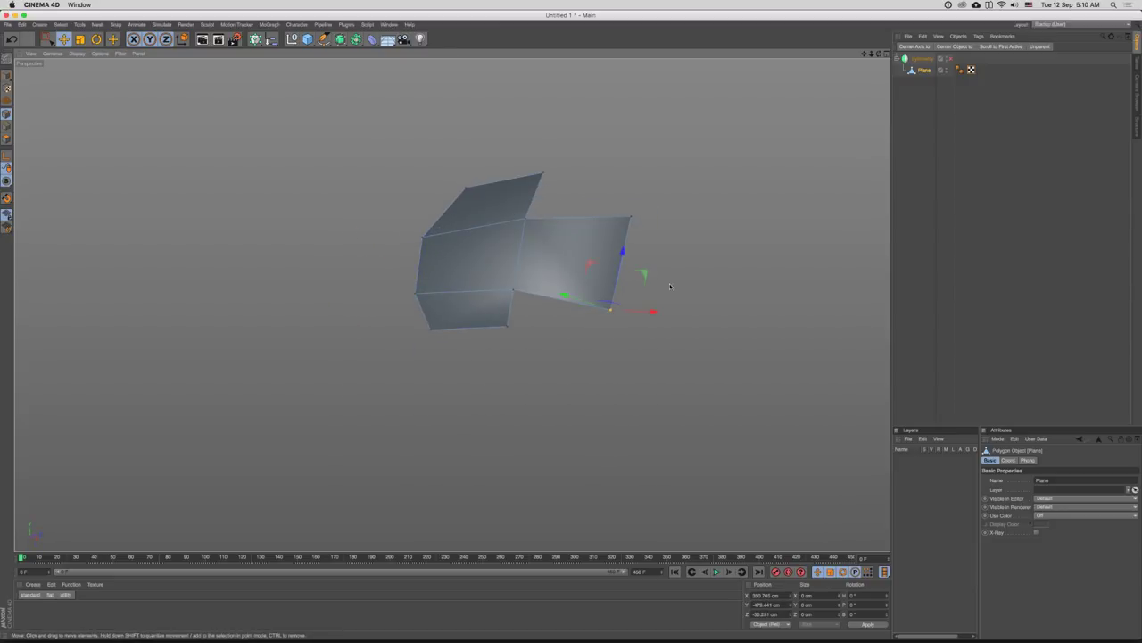
pyautogui.moveTo(671, 286); pyautogui.dragTo(642, 292)
pyautogui.click(6, 127)
pyautogui.click(507, 299)
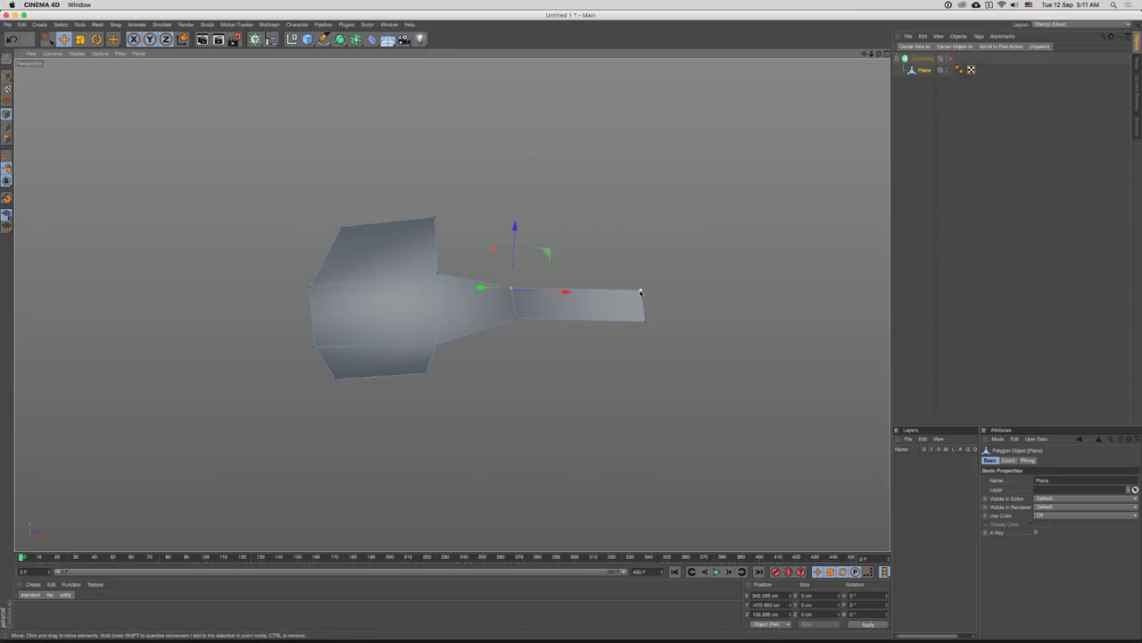
pyautogui.click(640, 291)
pyautogui.moveTo(657, 325); pyautogui.dragTo(660, 276)
pyautogui.press('Return')
# - Extrude the central panel's opposite side edge into another flap and scale its end edge
pyautogui.moveTo(668, 249); pyautogui.dragTo(614, 364)
pyautogui.moveTo(451, 176); pyautogui.dragTo(610, 338)
pyautogui.click(537, 375)
pyautogui.moveTo(610, 338); pyautogui.dragTo(548, 316)
pyautogui.press('t')
pyautogui.press('t')
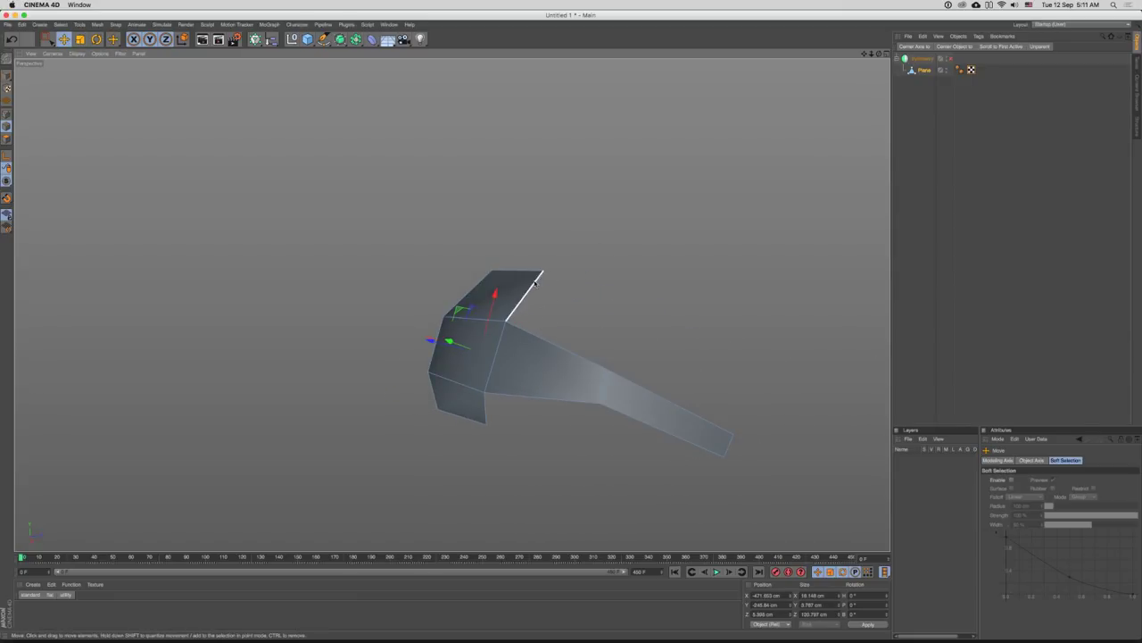
# - Extrude the upper flap's side edge into a long strip and scale its end edge narrower
pyautogui.click(518, 304)
pyautogui.moveTo(451, 305); pyautogui.dragTo(596, 325)
pyautogui.moveTo(571, 274); pyautogui.dragTo(672, 319)
pyautogui.press('t')
pyautogui.moveTo(671, 320)
pyautogui.mouseDown()
pyautogui.moveTo(629, 320)
pyautogui.moveTo(635, 300)
pyautogui.moveTo(671, 320)
pyautogui.moveTo(661, 318)
pyautogui.mouseUp()
pyautogui.press('t')
pyautogui.moveTo(657, 318); pyautogui.dragTo(651, 322)
pyautogui.moveTo(651, 322); pyautogui.dragTo(622, 312)
# - Extrude the lower flap's side and outer edges into strips and scale the outer strip's end edge down
pyautogui.click(587, 420)
pyautogui.moveTo(586, 419); pyautogui.dragTo(518, 348)
pyautogui.click(489, 350)
pyautogui.moveTo(545, 332); pyautogui.dragTo(537, 410)
pyautogui.press('t')
pyautogui.press('t')
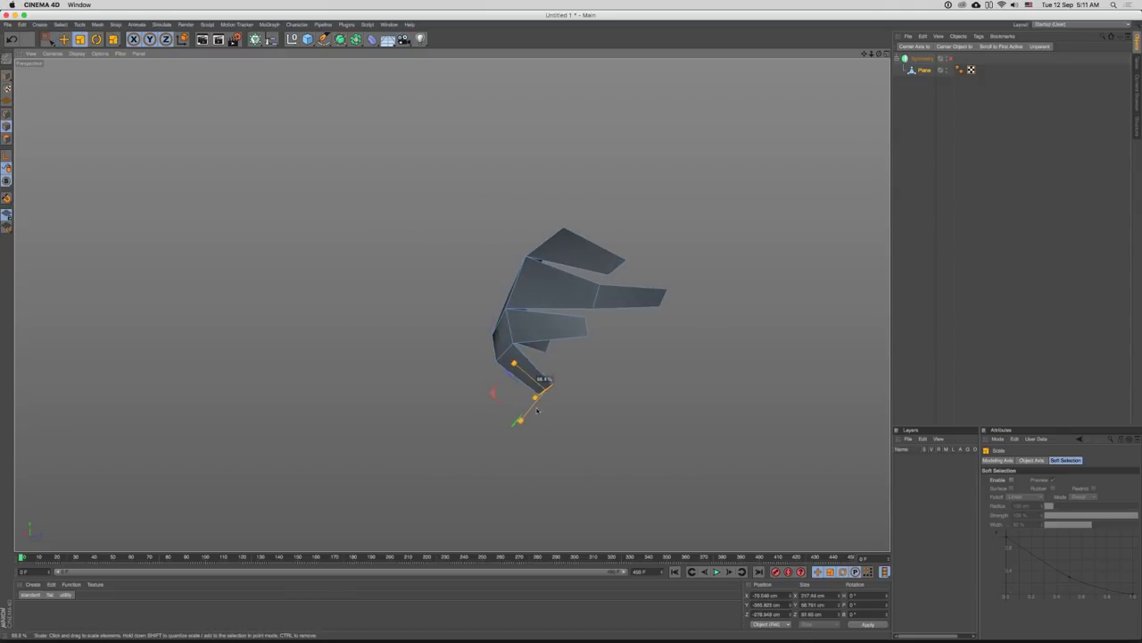
# - Reposition the central panel's upper and lower horizontal edges to make the form more rounded
pyautogui.moveTo(595, 329); pyautogui.dragTo(452, 303)
pyautogui.click(618, 282)
pyautogui.moveTo(663, 273)
pyautogui.mouseDown()
pyautogui.moveTo(752, 259)
pyautogui.moveTo(715, 236)
pyautogui.moveTo(670, 268)
pyautogui.mouseUp()
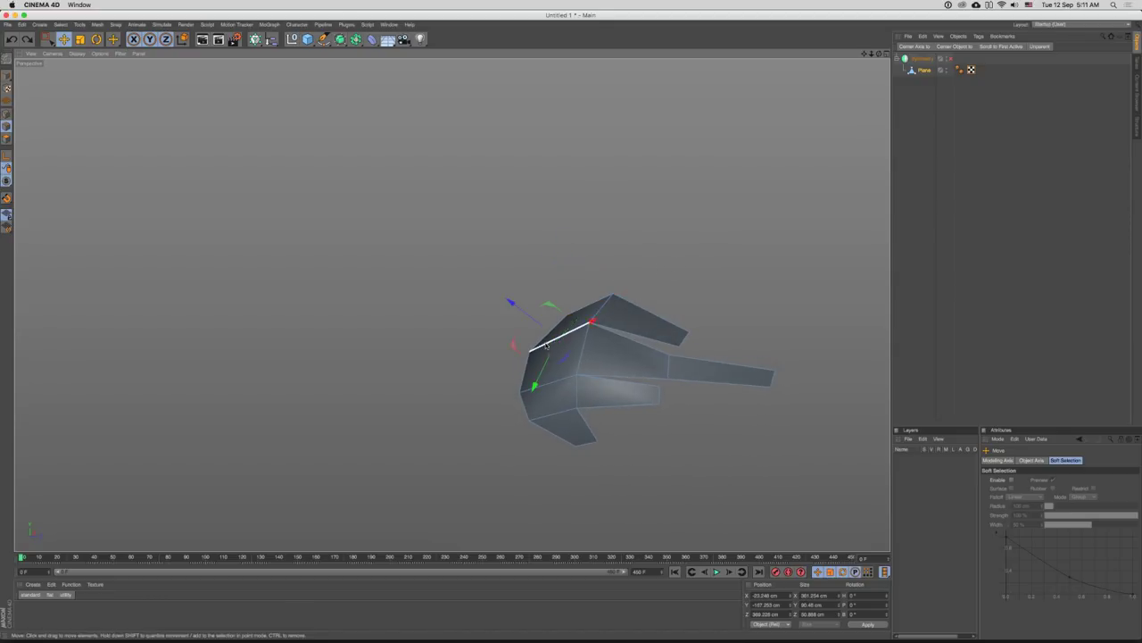
pyautogui.moveTo(546, 345); pyautogui.dragTo(631, 308)
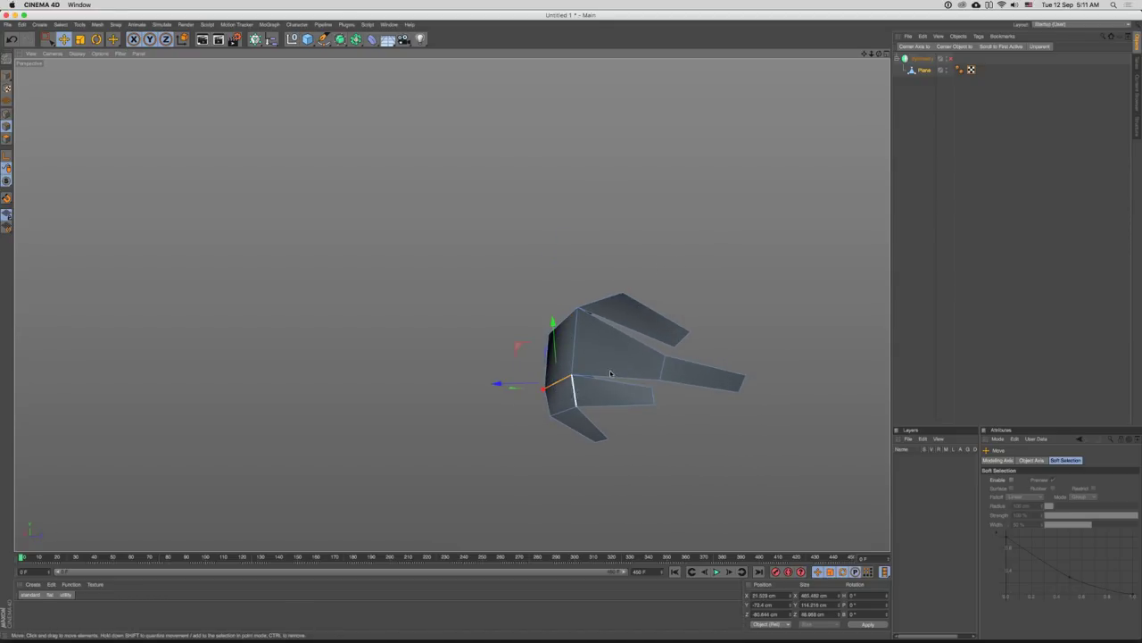
pyautogui.moveTo(611, 373); pyautogui.dragTo(625, 341)
pyautogui.scroll(5, 589, 366)
pyautogui.scroll(-5, 624, 336)
pyautogui.moveTo(625, 300); pyautogui.dragTo(758, 214)
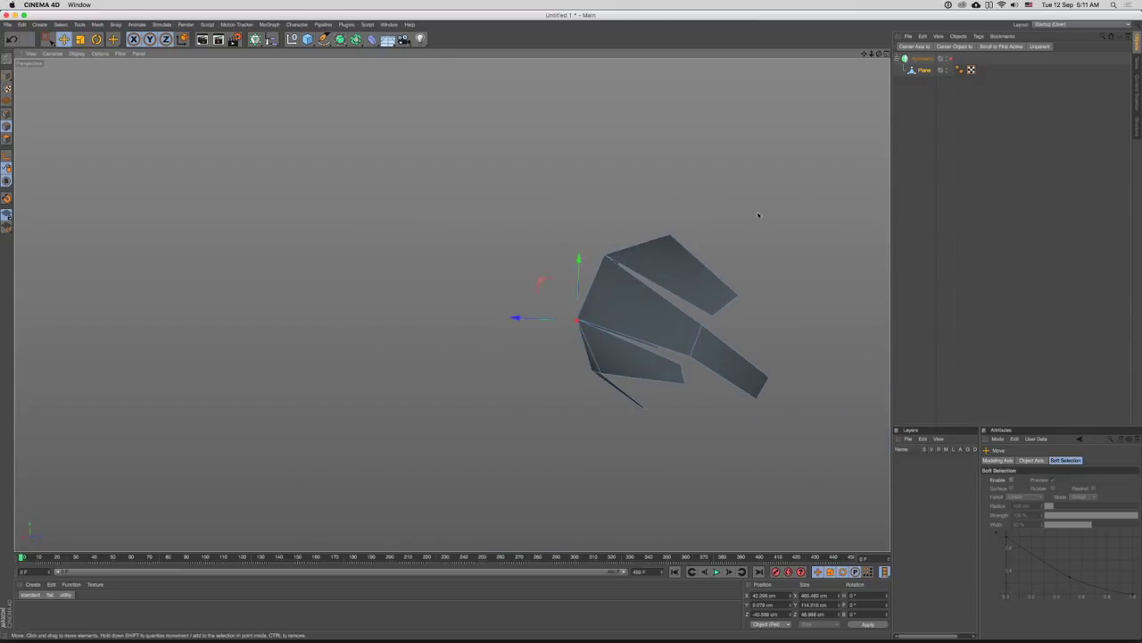
# - Turn the Symmetry object back on and move all of the plane's polygons away from the mirror plane
pyautogui.click(950, 59)
pyautogui.moveTo(616, 340); pyautogui.dragTo(706, 251)
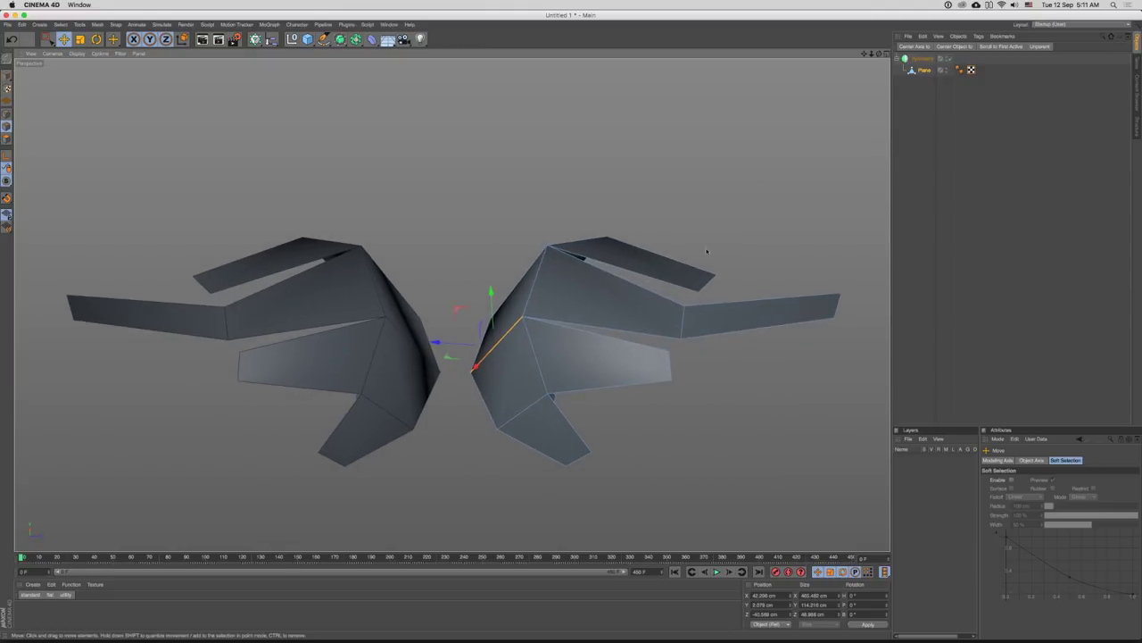
pyautogui.click(930, 72)
pyautogui.press('Return')
pyautogui.press('super+a')
pyautogui.moveTo(563, 314); pyautogui.dragTo(616, 317)
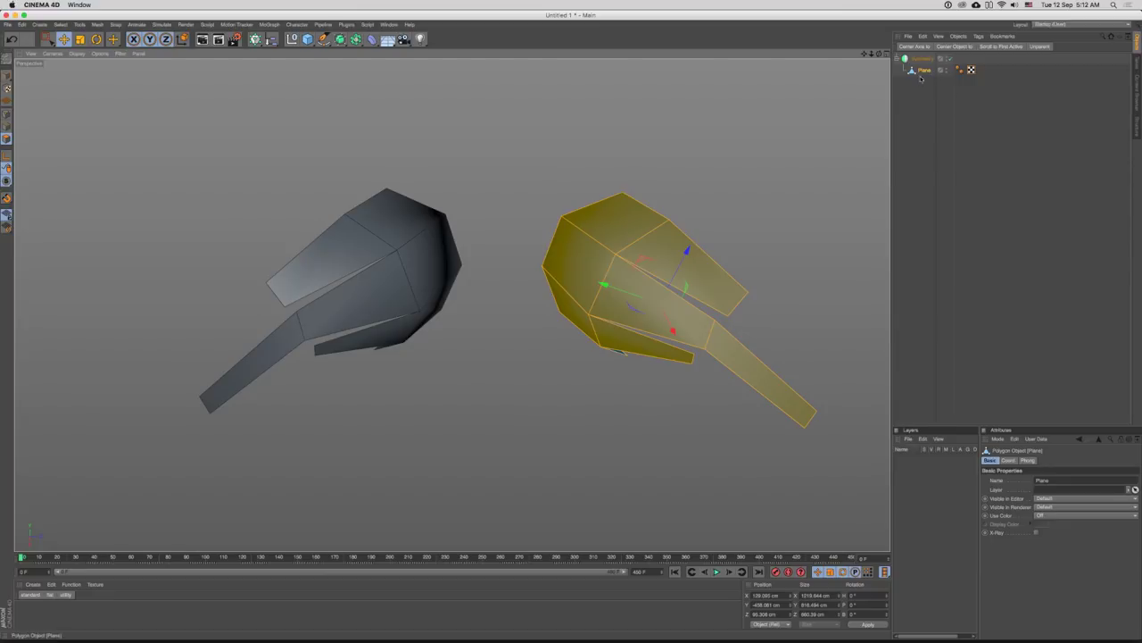
# - Bend the long two-segment strip upward by moving its end edge
pyautogui.press('Return')
pyautogui.moveTo(714, 367); pyautogui.dragTo(749, 349)
pyautogui.moveTo(773, 397); pyautogui.dragTo(693, 432)
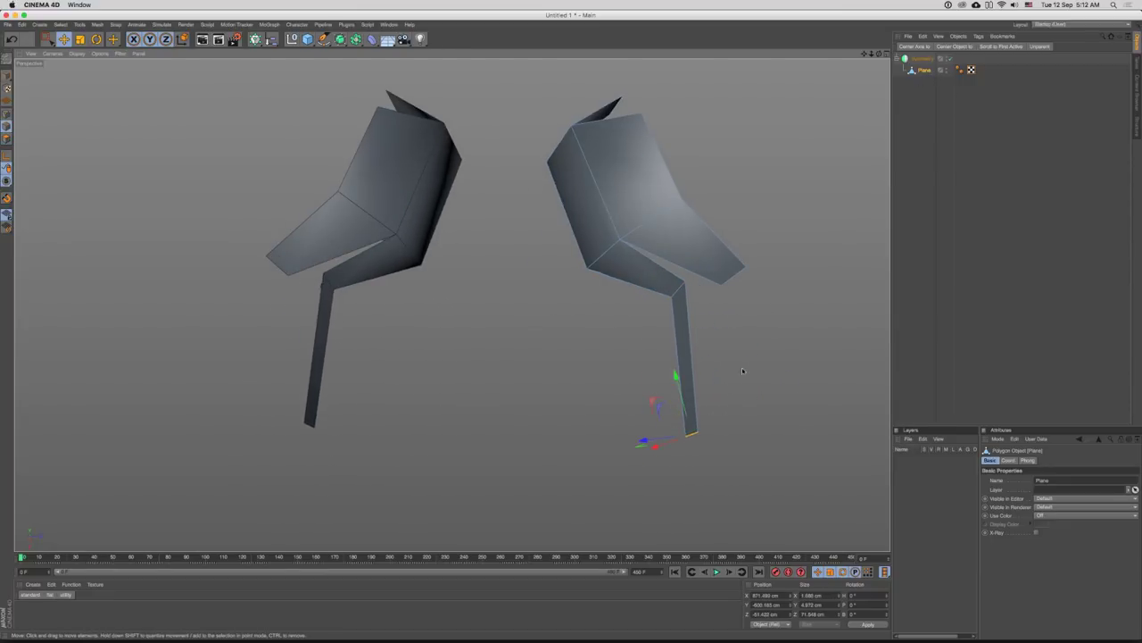
pyautogui.moveTo(742, 367); pyautogui.dragTo(707, 320)
pyautogui.moveTo(679, 284); pyautogui.dragTo(748, 180)
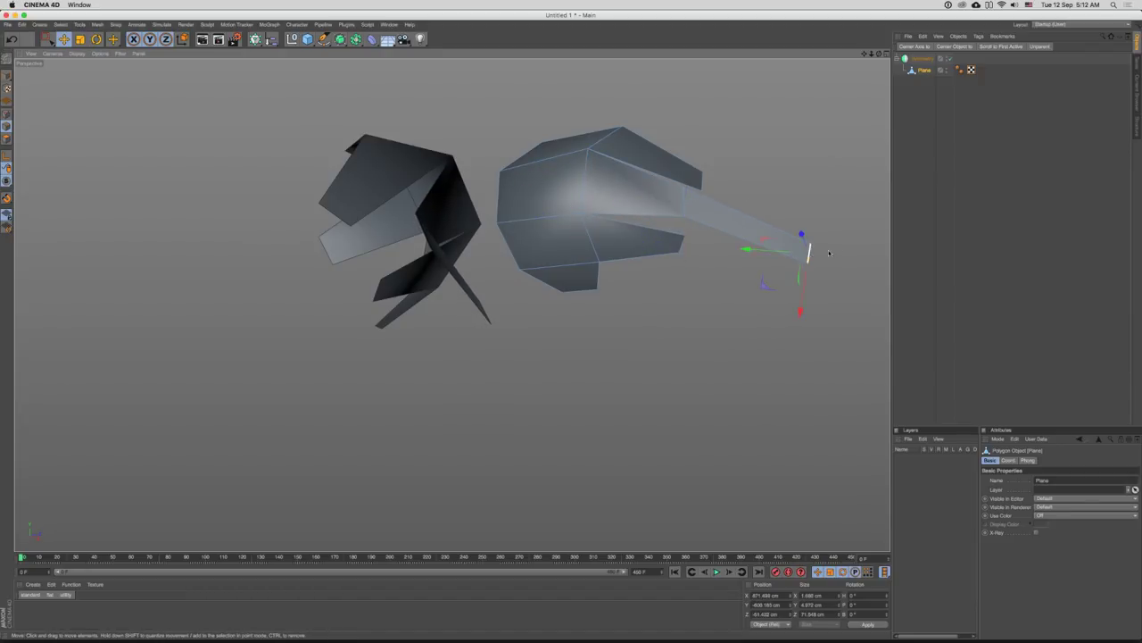
pyautogui.moveTo(849, 227); pyautogui.dragTo(852, 184)
pyautogui.moveTo(654, 214); pyautogui.dragTo(587, 292)
# - Extrude the end edge of the strip below the long one to add a second segment
pyautogui.click(673, 248)
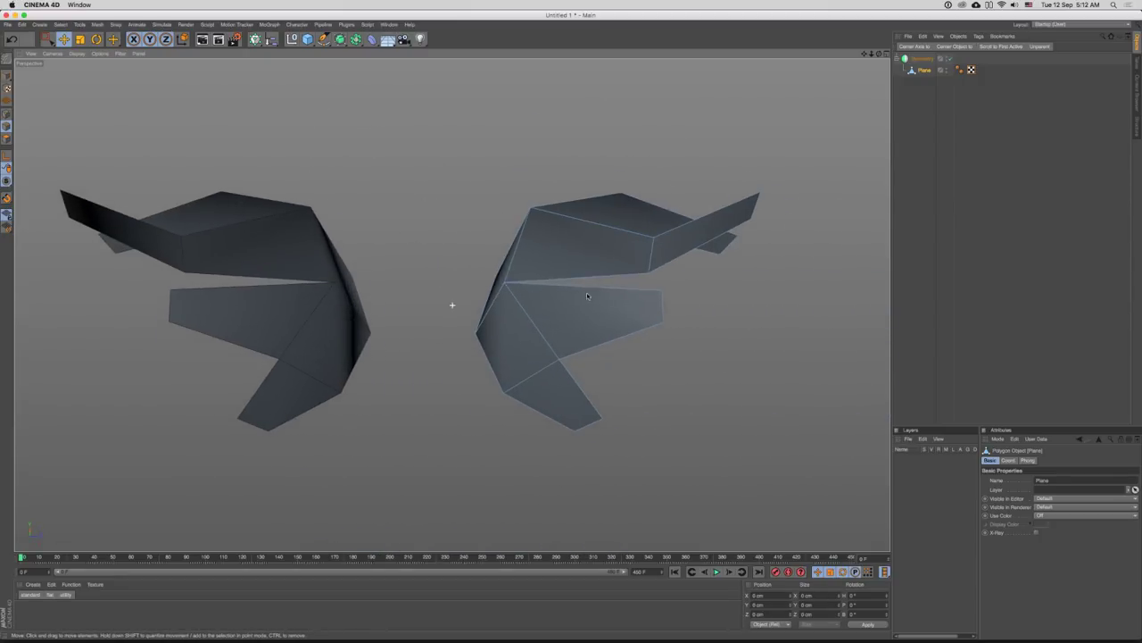
pyautogui.click(662, 308)
pyautogui.moveTo(662, 308); pyautogui.dragTo(807, 275)
# - Scale and reposition the end edge of the lowest strip
pyautogui.moveTo(704, 273); pyautogui.dragTo(685, 343)
pyautogui.moveTo(689, 340); pyautogui.dragTo(653, 349)
pyautogui.press('t')
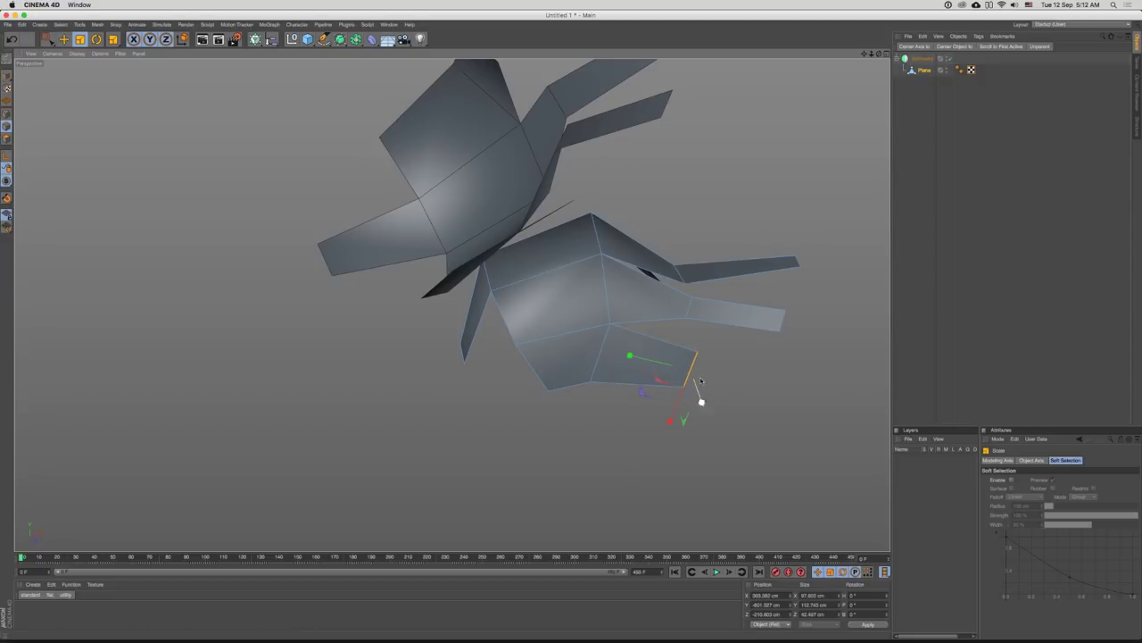
pyautogui.moveTo(758, 340); pyautogui.dragTo(654, 283)
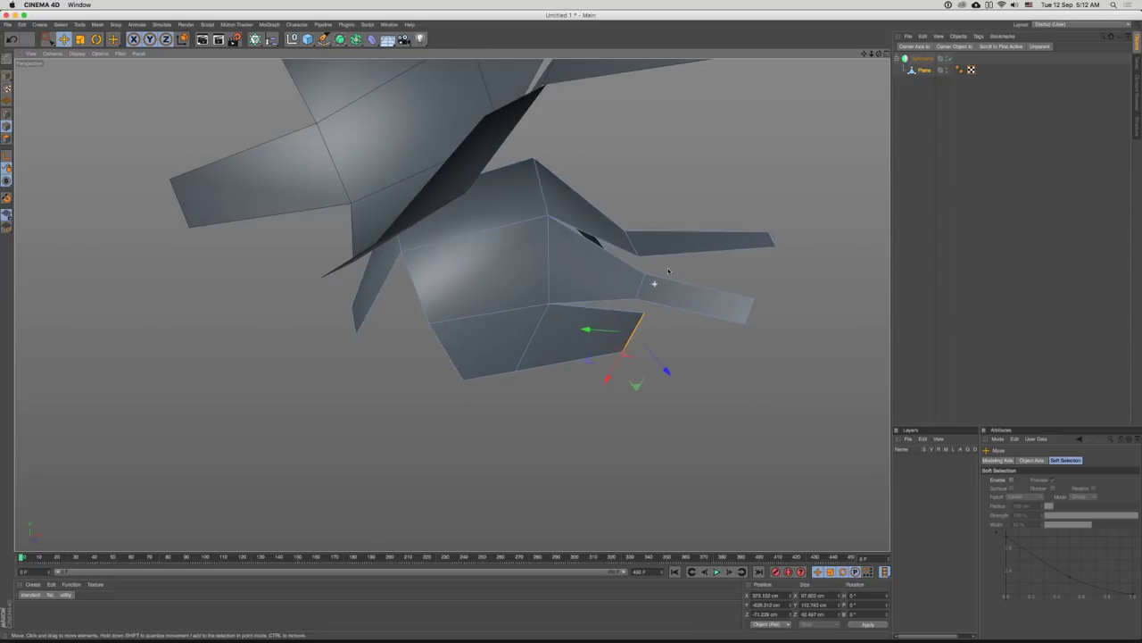
pyautogui.moveTo(697, 330); pyautogui.dragTo(527, 317)
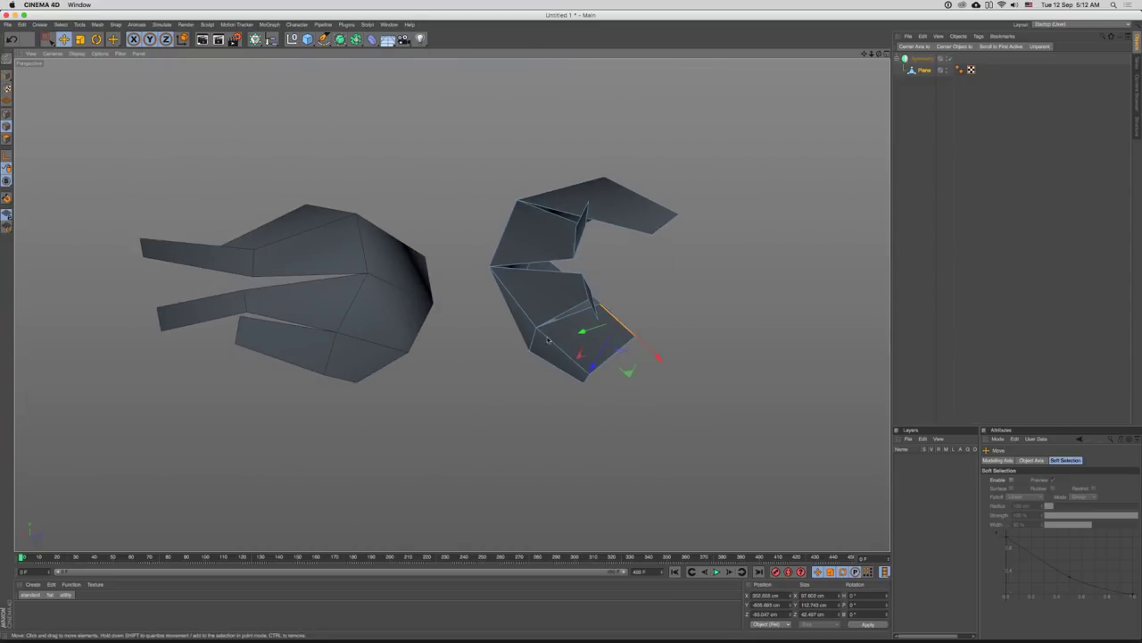
pyautogui.moveTo(685, 312); pyautogui.dragTo(663, 363)
# - Move the lowest strip's outer corner points individually to refine its shape
pyautogui.click(620, 341)
pyautogui.moveTo(601, 336)
pyautogui.mouseDown()
pyautogui.moveTo(644, 311)
pyautogui.moveTo(676, 316)
pyautogui.moveTo(589, 343)
pyautogui.mouseUp()
pyautogui.moveTo(406, 385); pyautogui.dragTo(646, 341)
pyautogui.moveTo(646, 341); pyautogui.dragTo(641, 334)
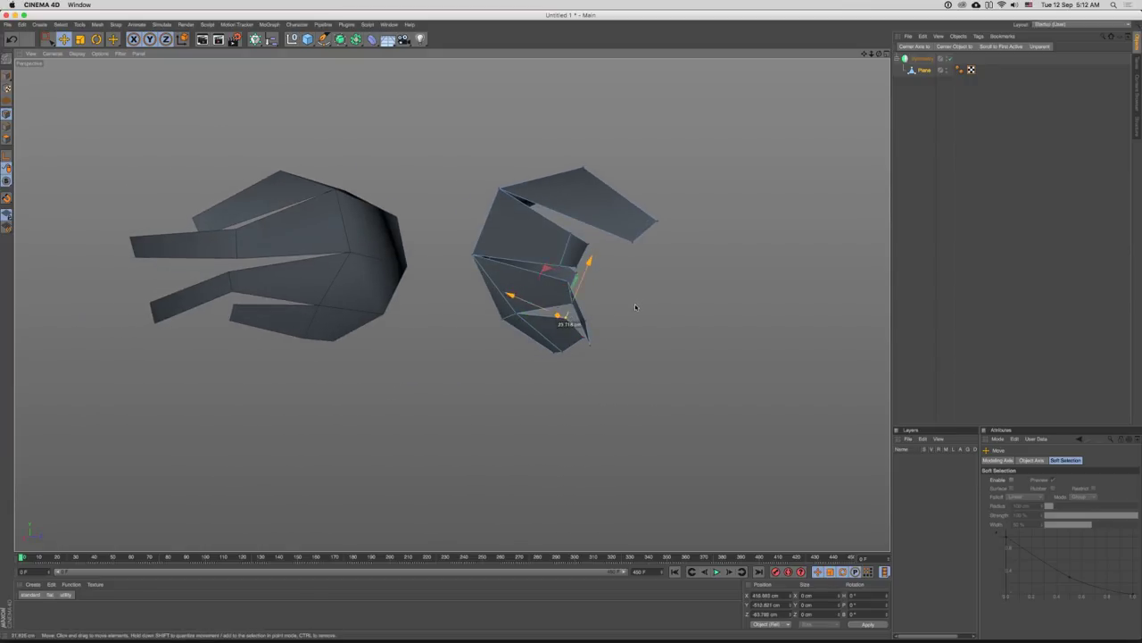
pyautogui.moveTo(553, 334); pyautogui.dragTo(449, 307)
pyautogui.moveTo(634, 320); pyautogui.dragTo(630, 292)
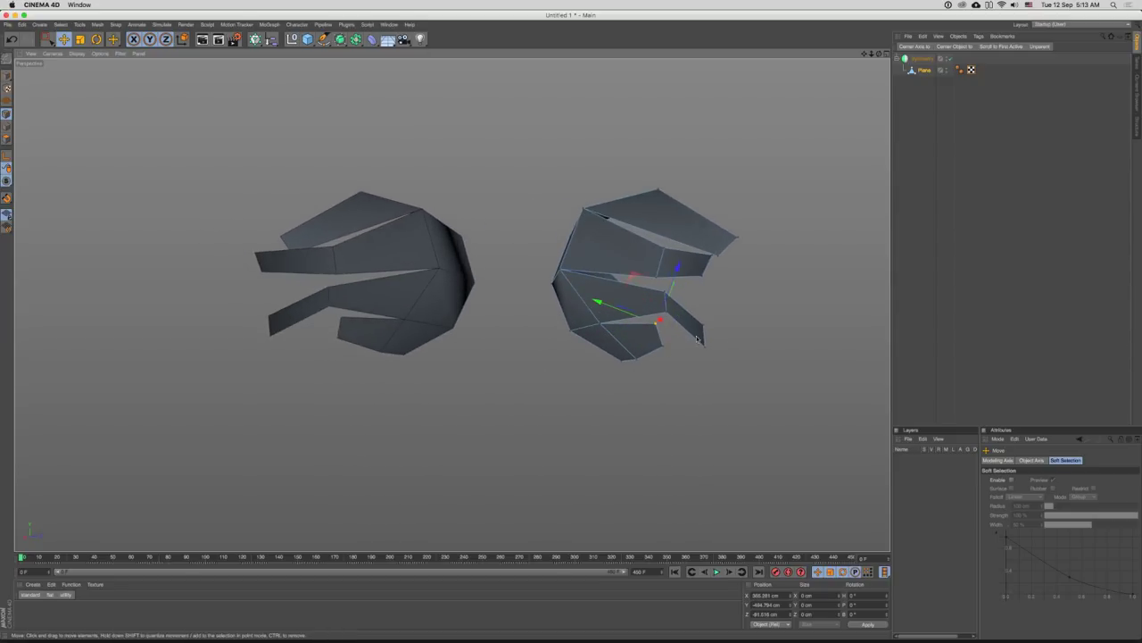
# - Adjust the edges at the base of the lower strips where they join the main body
pyautogui.moveTo(697, 362); pyautogui.dragTo(643, 382)
pyautogui.moveTo(689, 351); pyautogui.dragTo(662, 368)
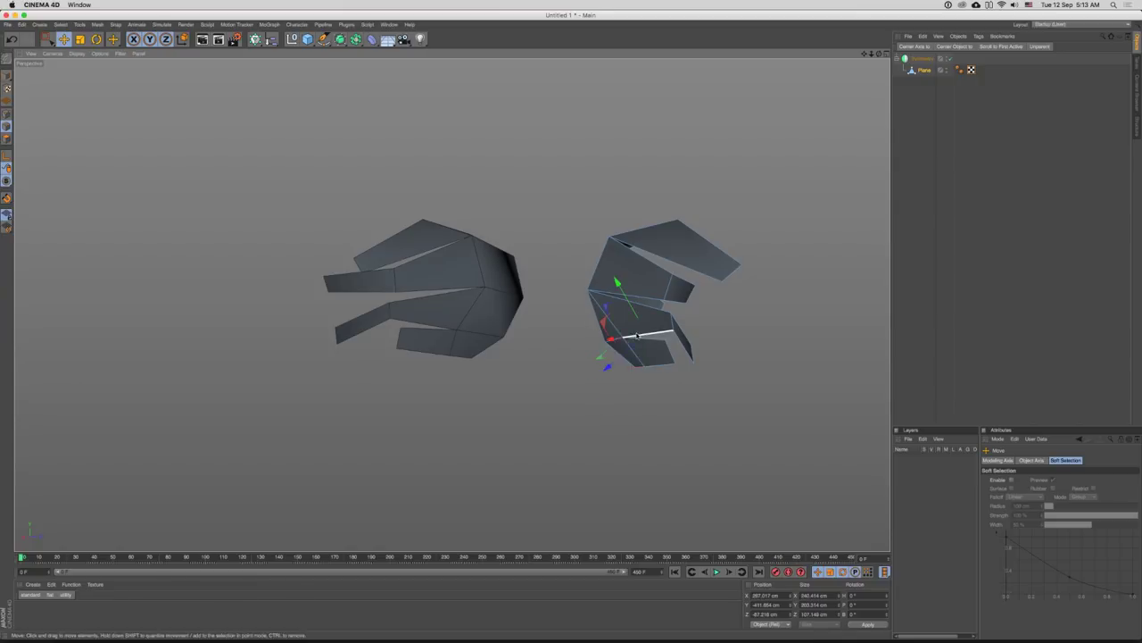
pyautogui.moveTo(614, 344)
pyautogui.mouseDown()
pyautogui.moveTo(661, 344)
pyautogui.moveTo(616, 345)
pyautogui.mouseUp()
pyautogui.scroll(4, 614, 341)
pyautogui.click(584, 358)
pyautogui.moveTo(660, 343)
pyautogui.mouseDown()
pyautogui.moveTo(627, 347)
pyautogui.moveTo(650, 342)
pyautogui.mouseUp()
pyautogui.click(613, 344)
pyautogui.moveTo(650, 341); pyautogui.dragTo(673, 324)
# - Return to object editing, clear the selection and add a new Plane primitive
pyautogui.scroll(-4, 724, 314)
pyautogui.scroll(3, 642, 299)
pyautogui.press('Return')
pyautogui.click(571, 290)
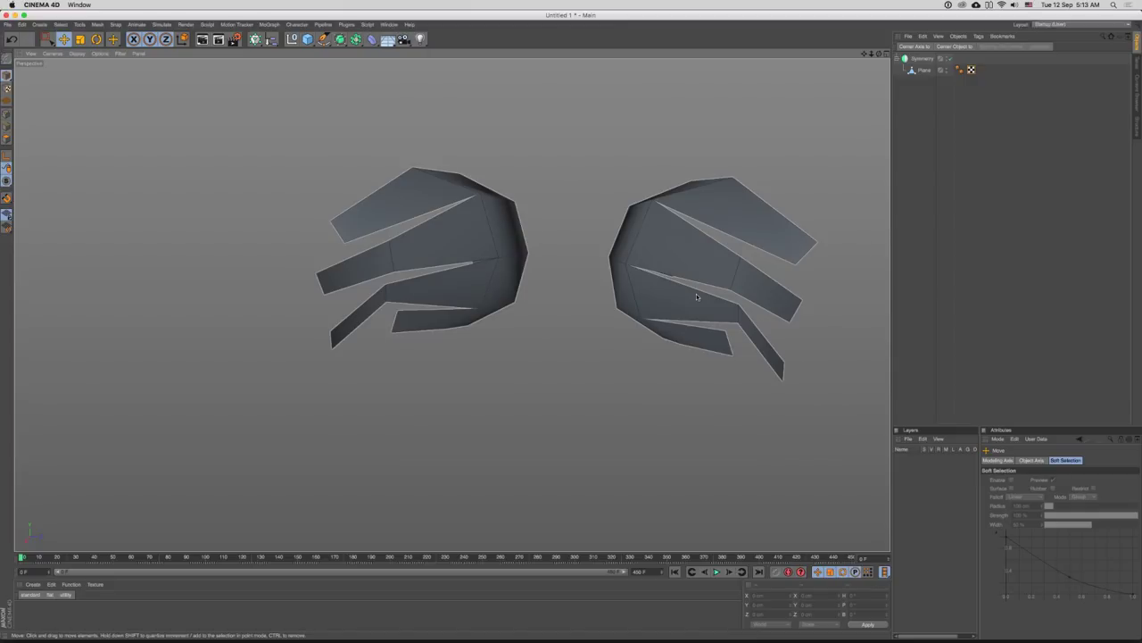
pyautogui.moveTo(599, 284); pyautogui.dragTo(790, 203)
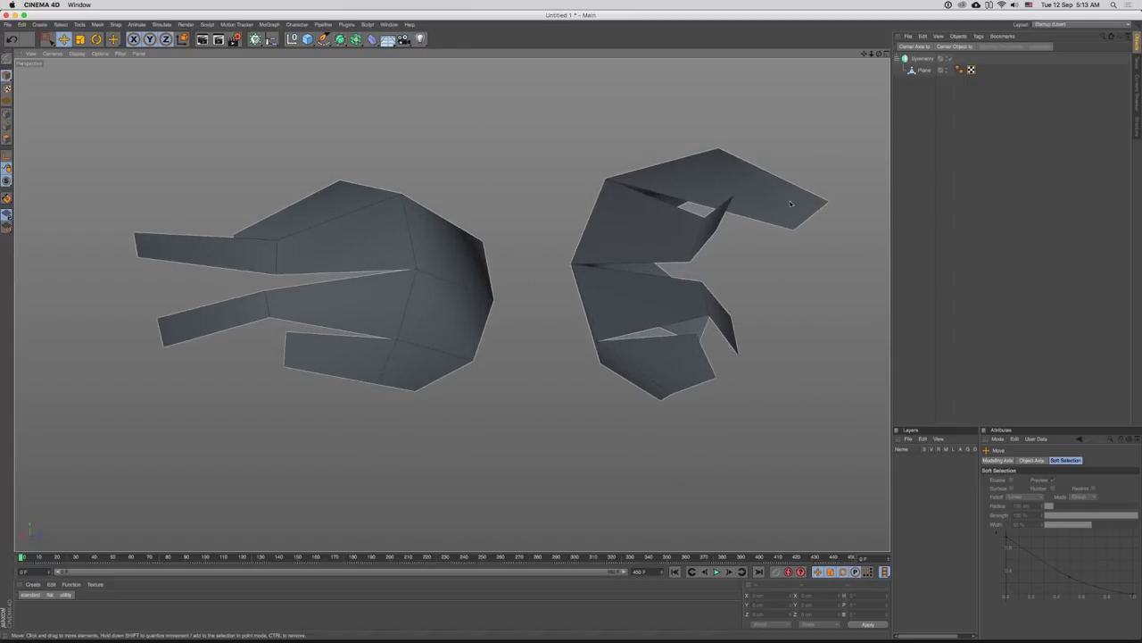
pyautogui.click(309, 41)
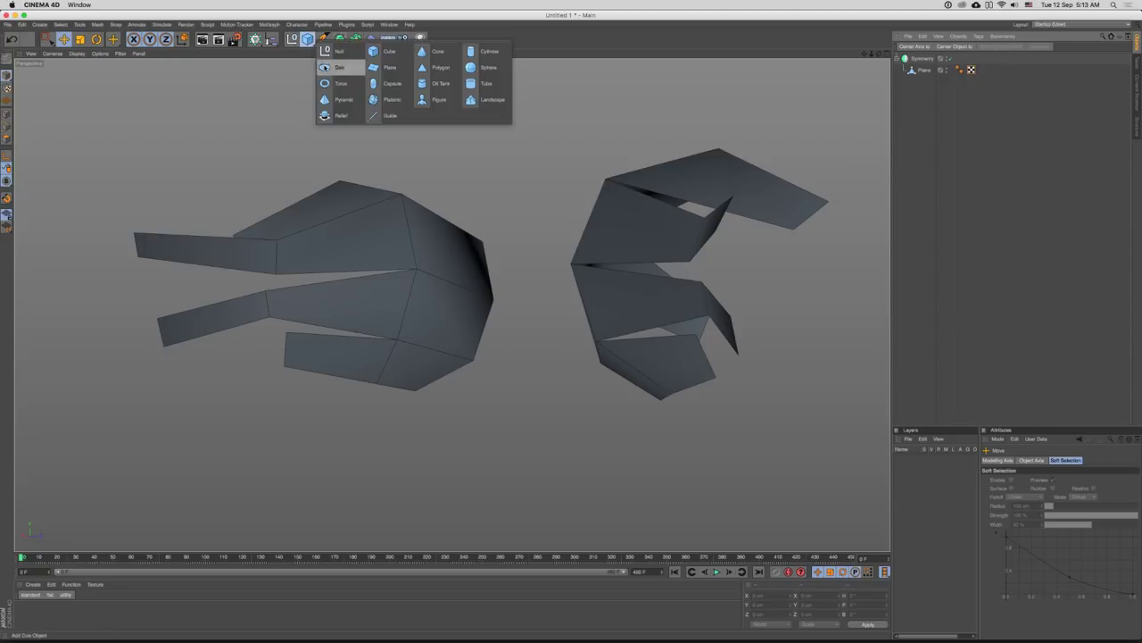
pyautogui.click(395, 71)
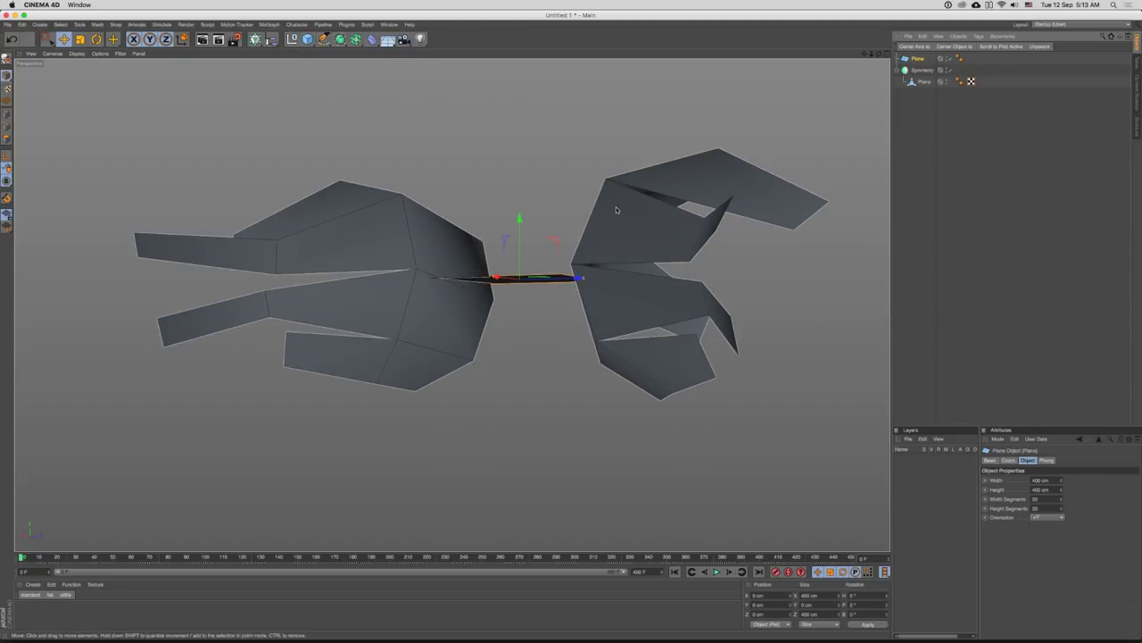
# - Set the new plane's width and height segments to 2 and lower the plane between the two mirrored forms
pyautogui.moveTo(633, 233); pyautogui.dragTo(543, 286)
pyautogui.scroll(3, 543, 285)
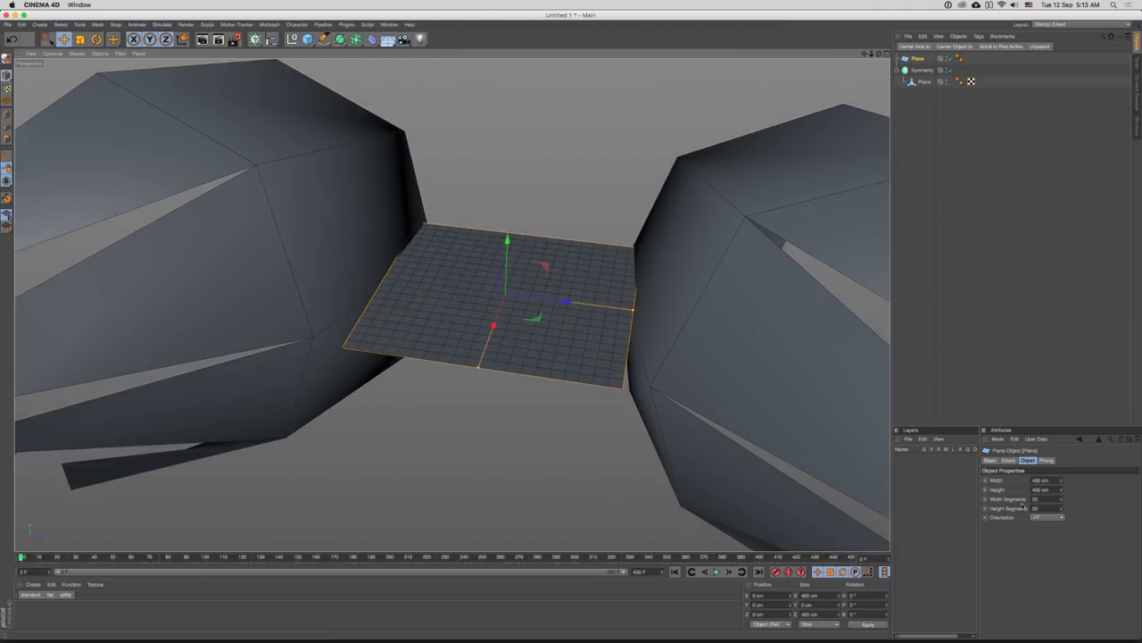
pyautogui.click(1036, 498)
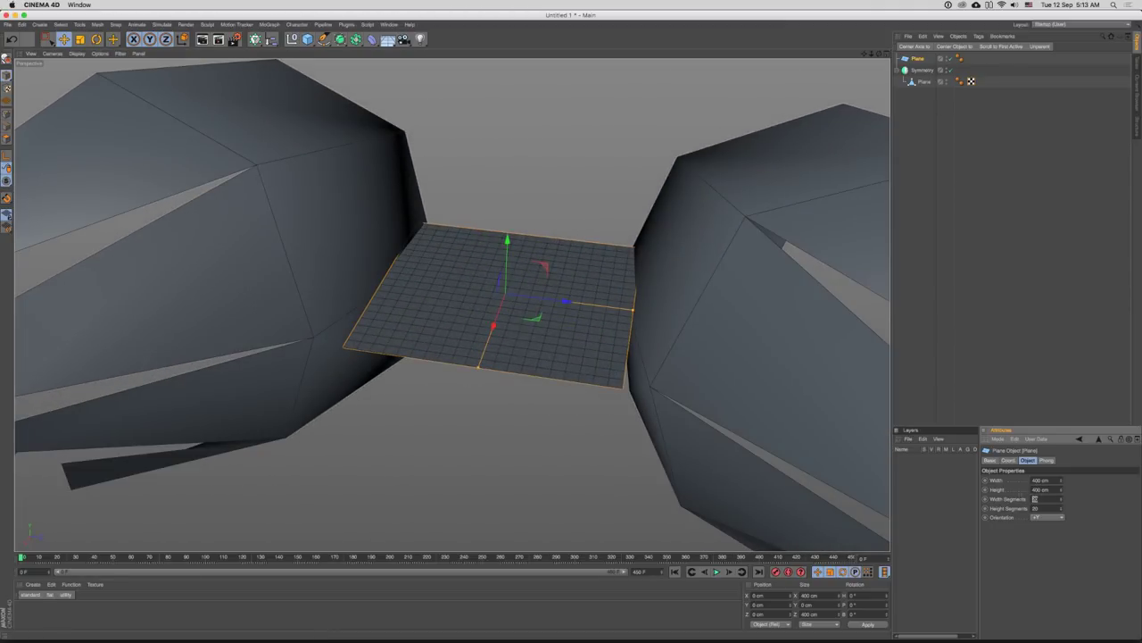
pyautogui.moveTo(549, 272); pyautogui.dragTo(757, 334)
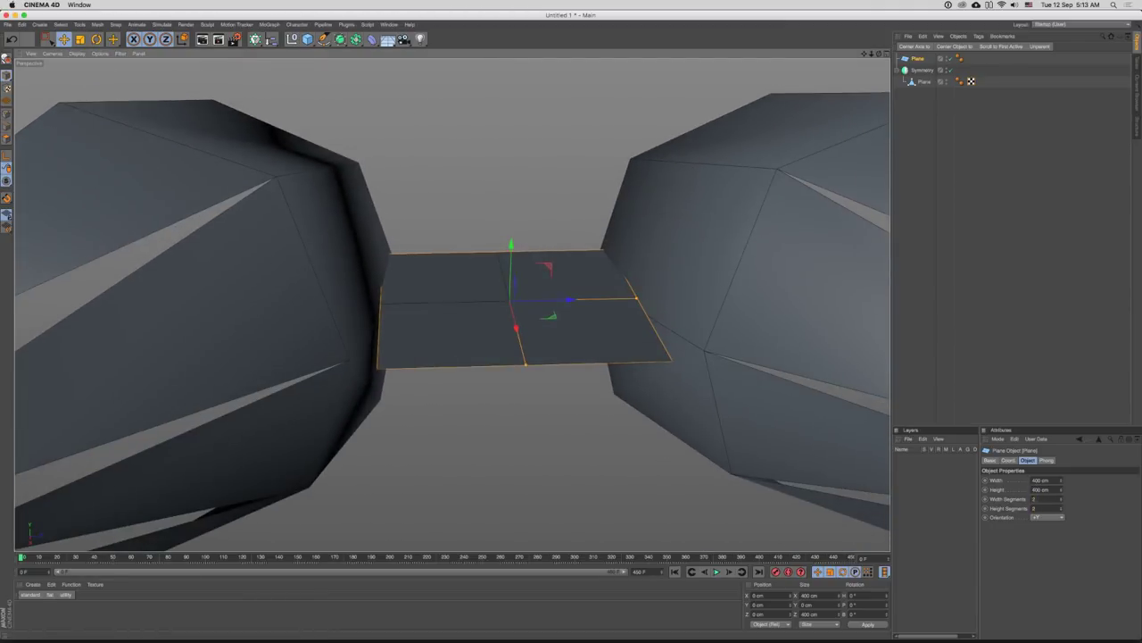
pyautogui.moveTo(678, 339); pyautogui.dragTo(563, 306)
pyautogui.press('e')
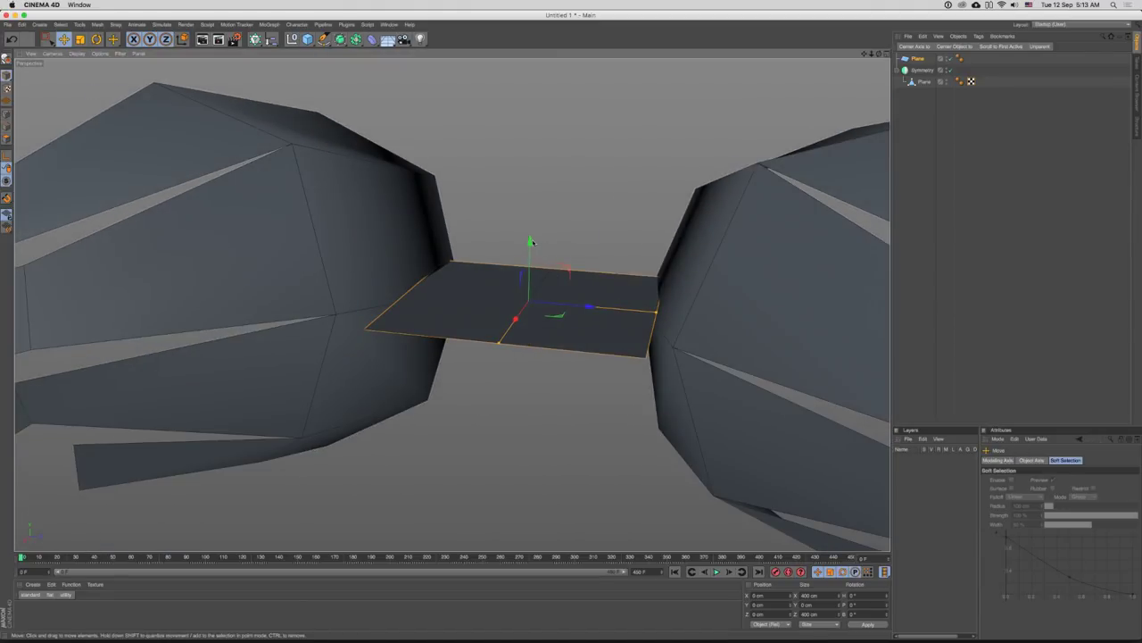
pyautogui.moveTo(532, 242); pyautogui.dragTo(529, 369)
pyautogui.moveTo(529, 369); pyautogui.dragTo(586, 335)
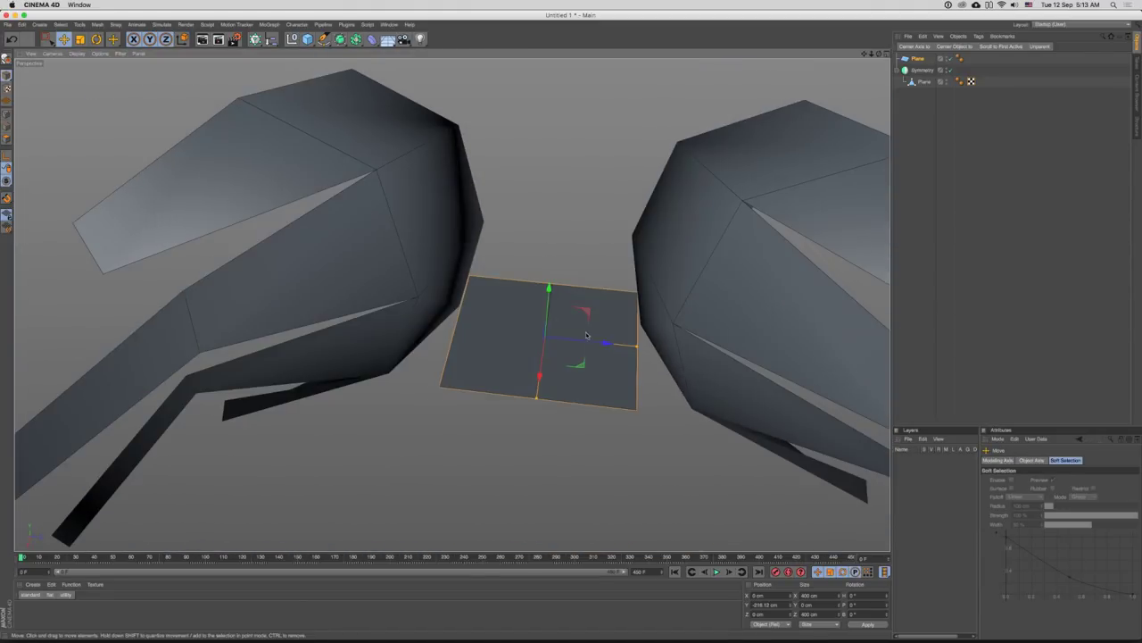
# - Set the plane's width and height segments to 1 and position it just below one of the mirrored forms
pyautogui.click(920, 59)
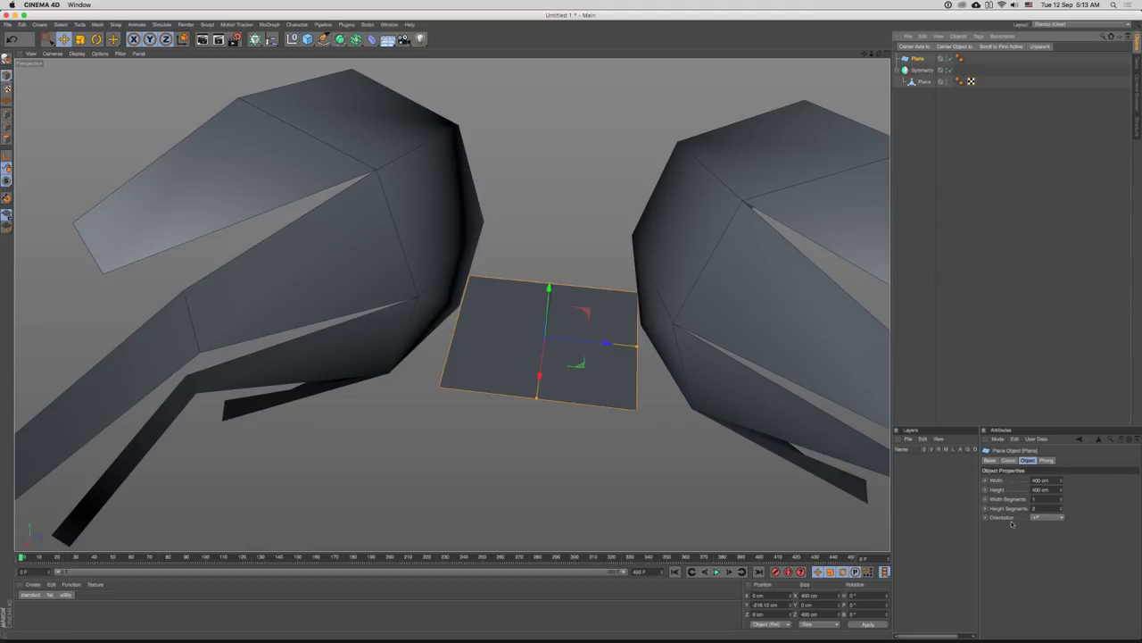
pyautogui.click(1061, 510)
pyautogui.moveTo(585, 362); pyautogui.dragTo(698, 338)
pyautogui.moveTo(696, 337); pyautogui.dragTo(668, 374)
pyautogui.moveTo(693, 406); pyautogui.dragTo(656, 398)
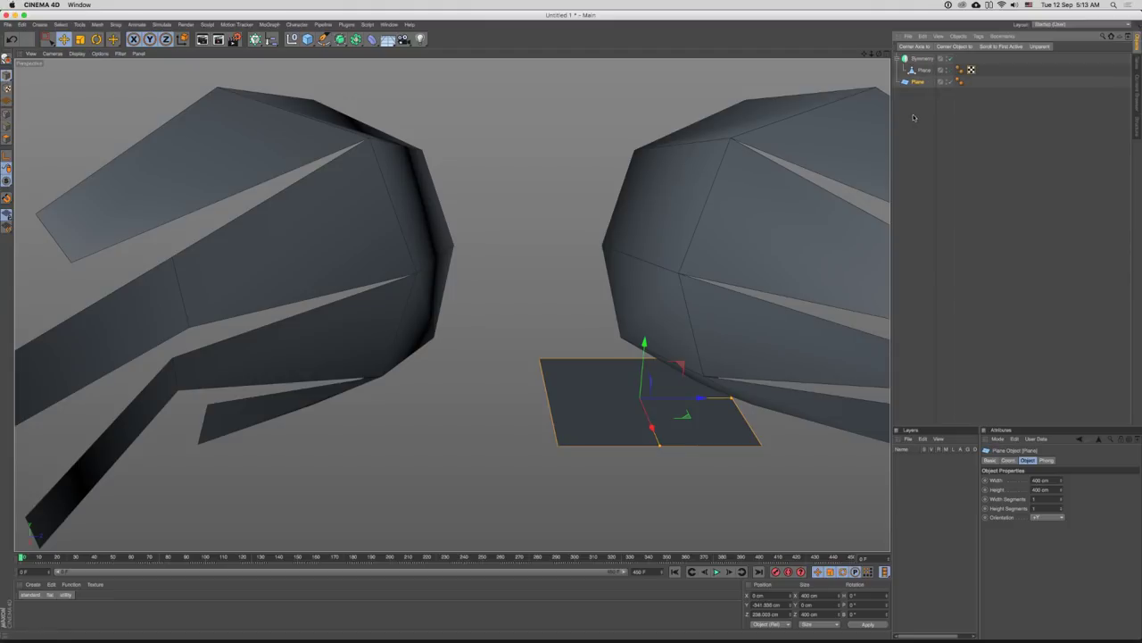
pyautogui.moveTo(591, 402); pyautogui.dragTo(654, 358)
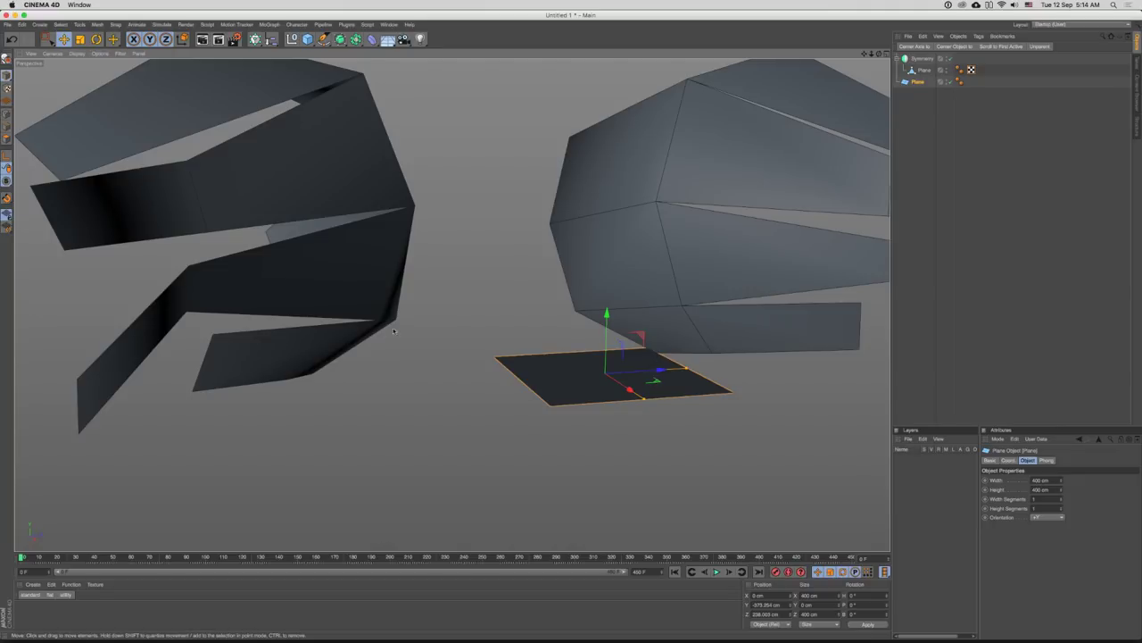
pyautogui.moveTo(563, 367); pyautogui.dragTo(508, 364)
# - Make the plane editable and extrude one of its side edges into a second strip at a slight angle
pyautogui.press('Return')
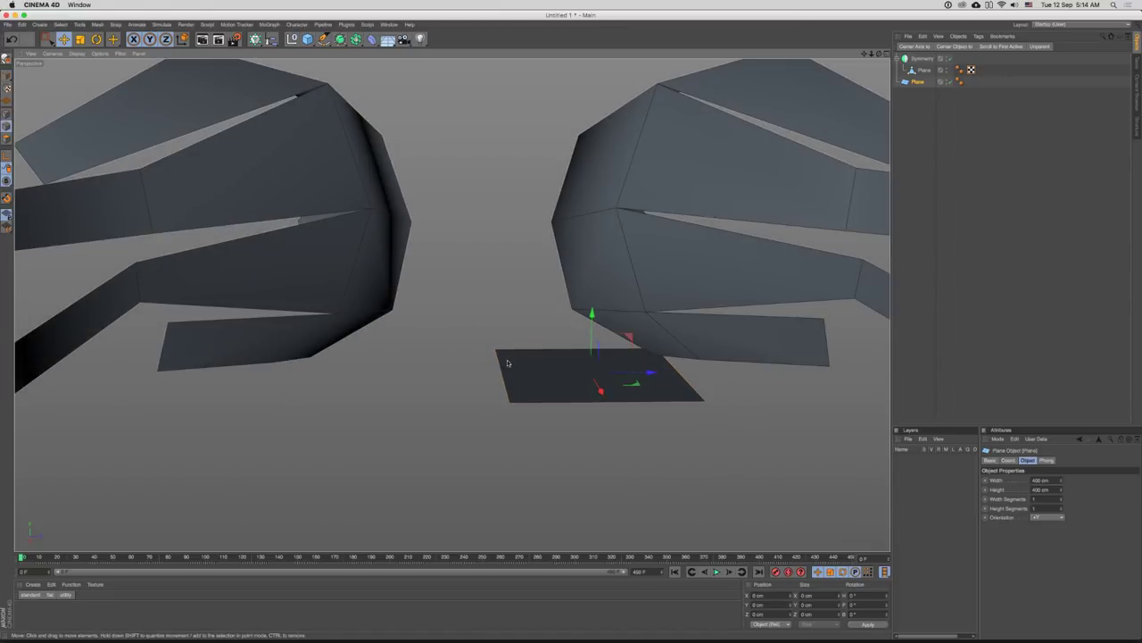
pyautogui.click(918, 82)
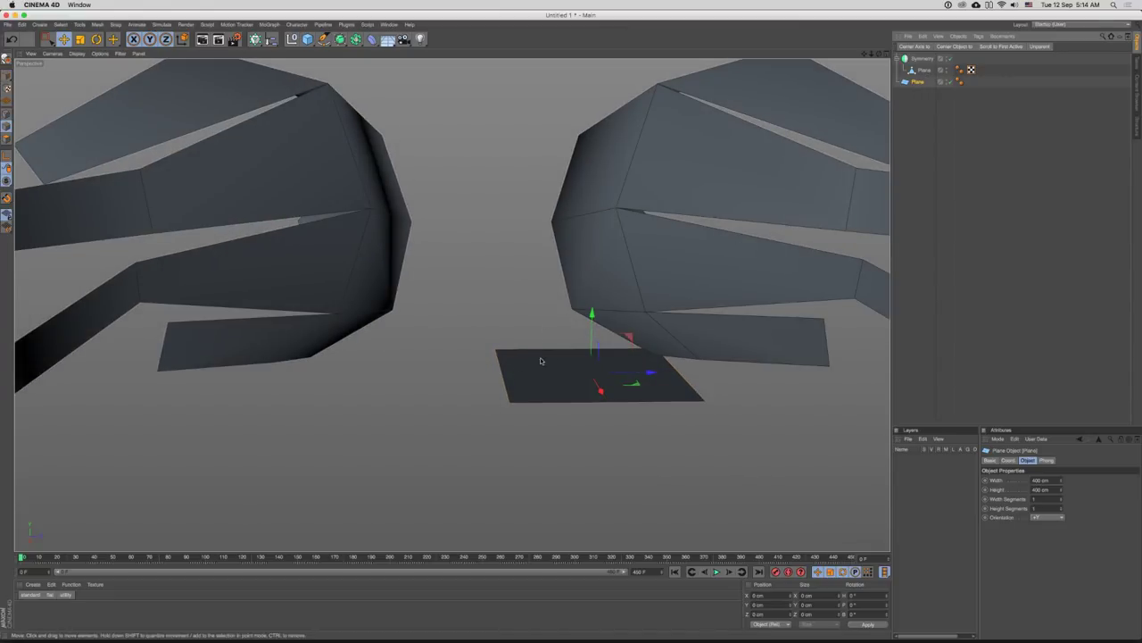
pyautogui.press('c')
pyautogui.moveTo(556, 360); pyautogui.dragTo(530, 335)
pyautogui.moveTo(638, 337); pyautogui.dragTo(661, 352)
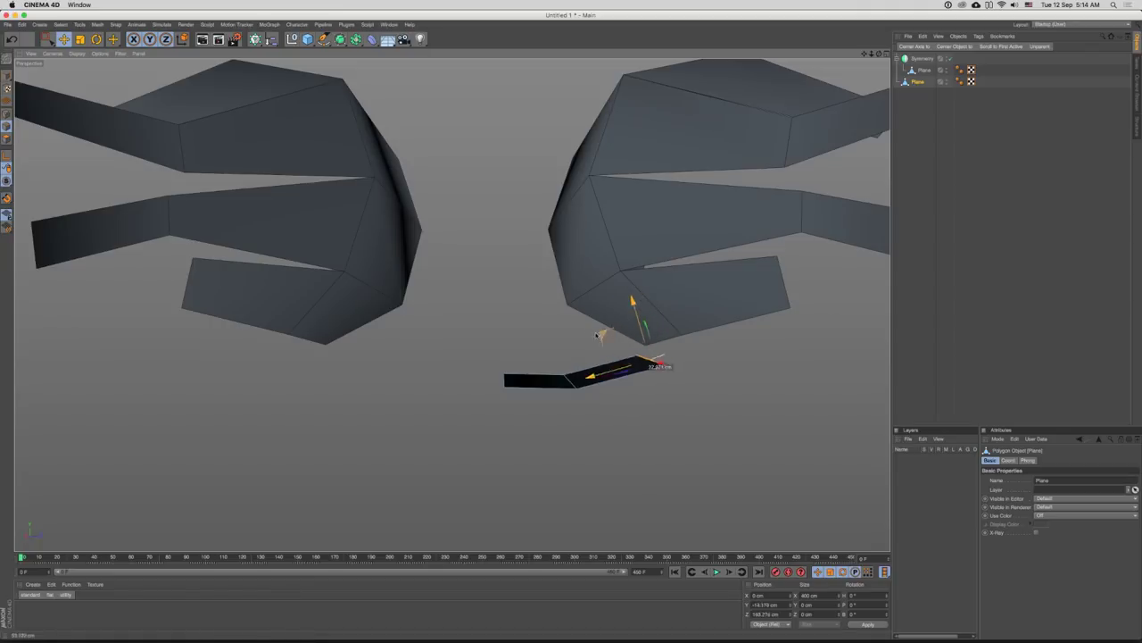
# - Move the bent panel's corner points individually to refine its outline, then return to object editing and clear the selection
pyautogui.moveTo(590, 344); pyautogui.dragTo(666, 329)
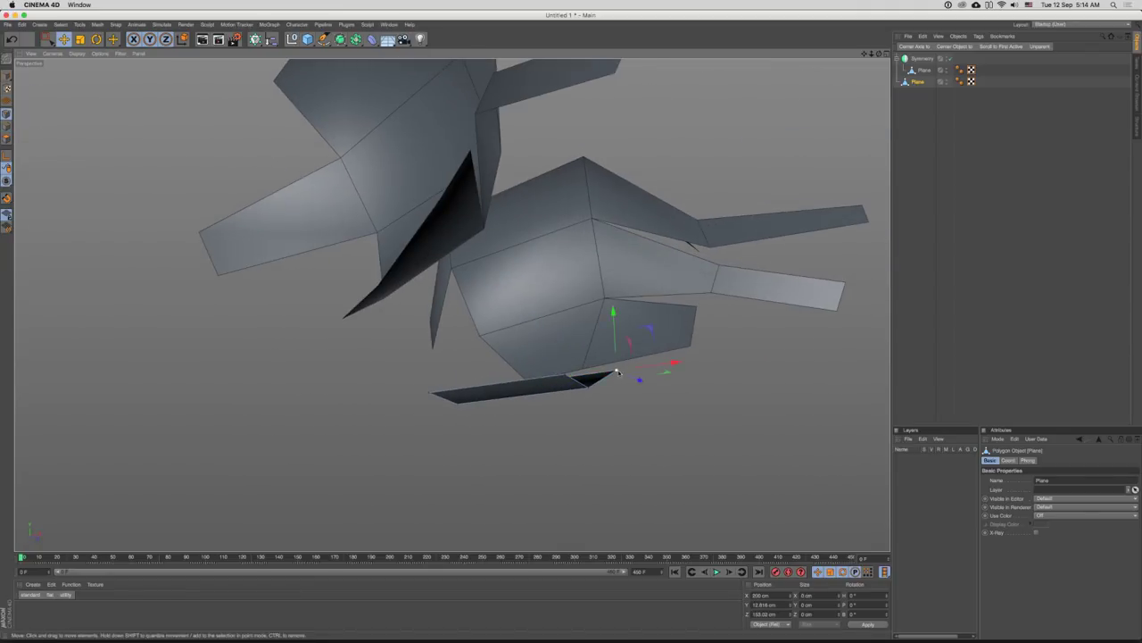
pyautogui.moveTo(618, 373); pyautogui.dragTo(552, 428)
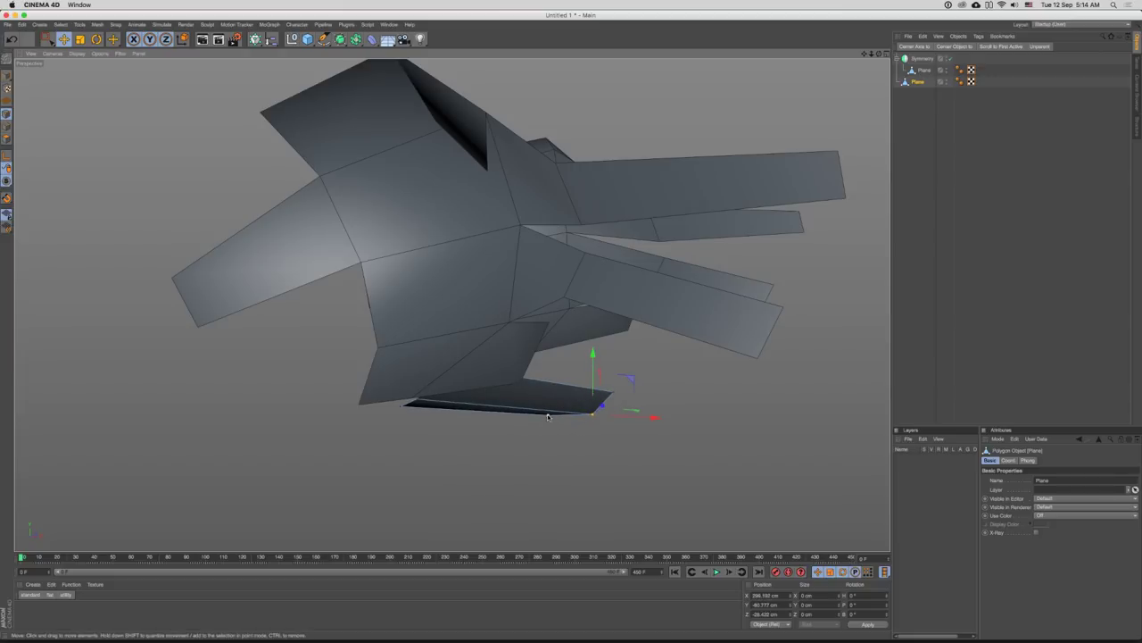
pyautogui.moveTo(587, 379); pyautogui.dragTo(615, 394)
pyautogui.moveTo(614, 395); pyautogui.dragTo(571, 424)
pyautogui.press('Return')
pyautogui.moveTo(643, 341); pyautogui.dragTo(652, 357)
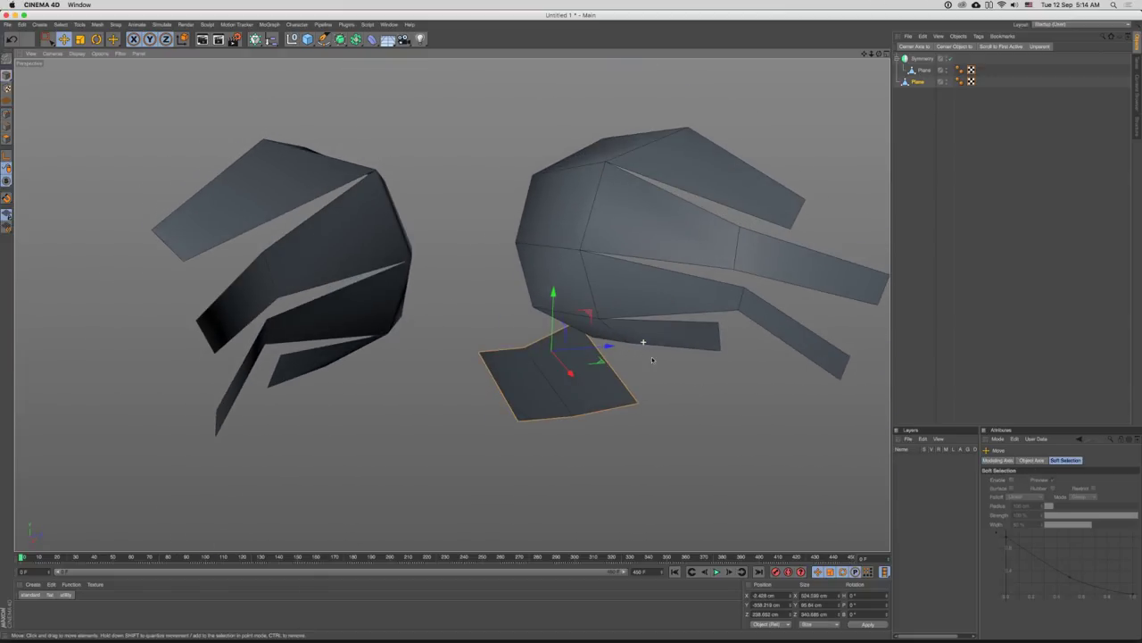
pyautogui.click(664, 390)
# - Duplicate the Symmetry object, delete the plane inside the copy and nest the new bent panel under it instead
pyautogui.moveTo(929, 60); pyautogui.dragTo(928, 115)
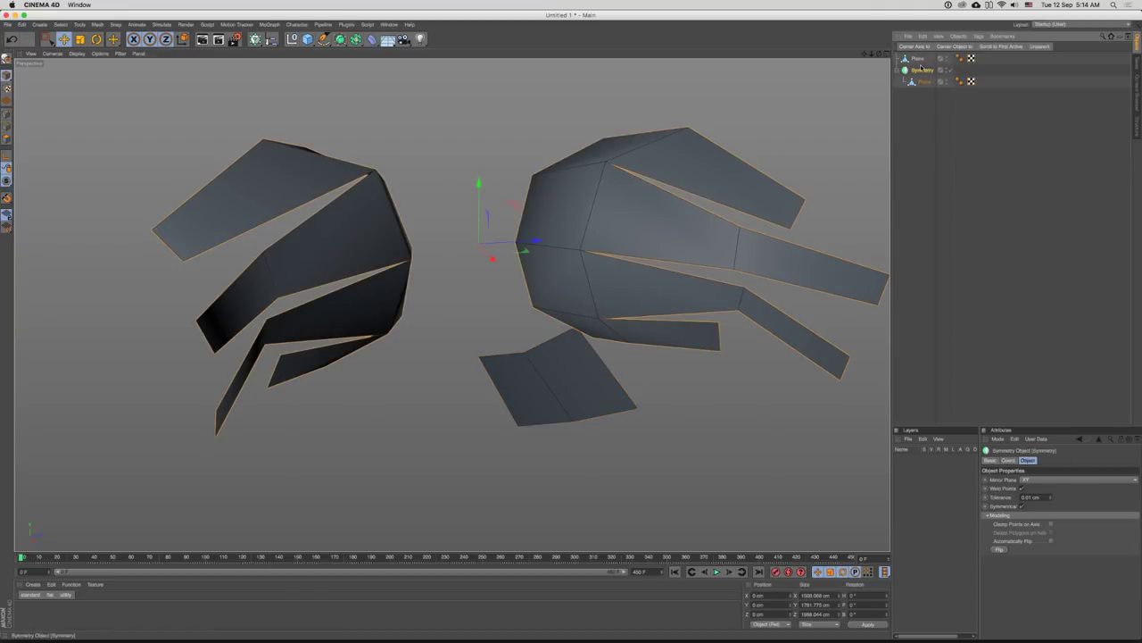
pyautogui.press('super+z')
pyautogui.moveTo(917, 59); pyautogui.dragTo(938, 139)
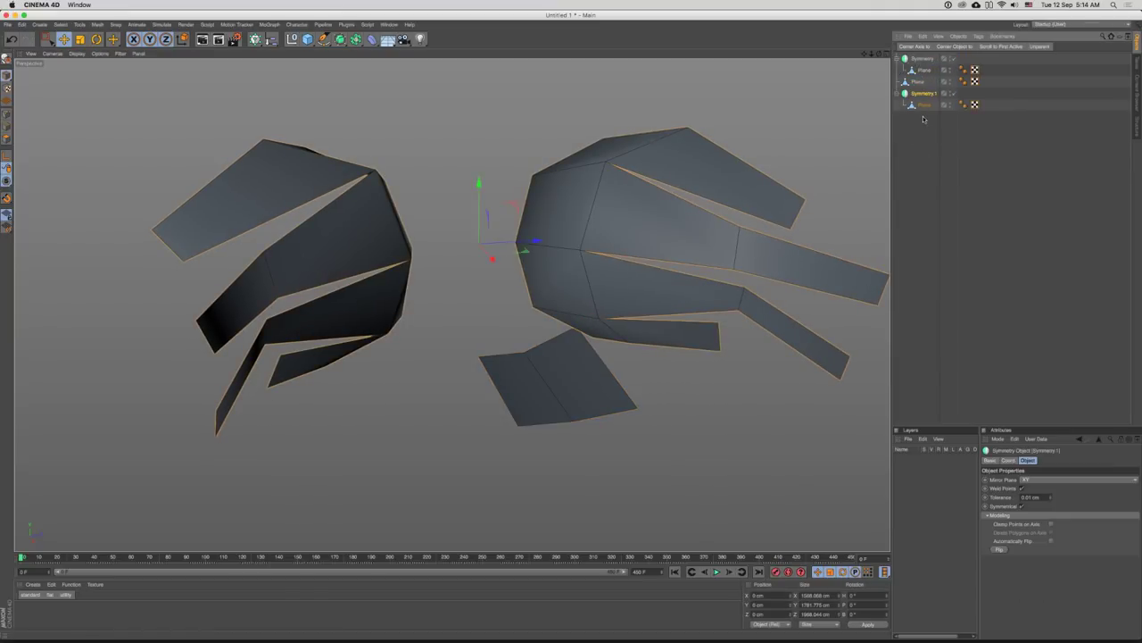
pyautogui.click(923, 118)
pyautogui.click(924, 106)
pyautogui.press('Delete')
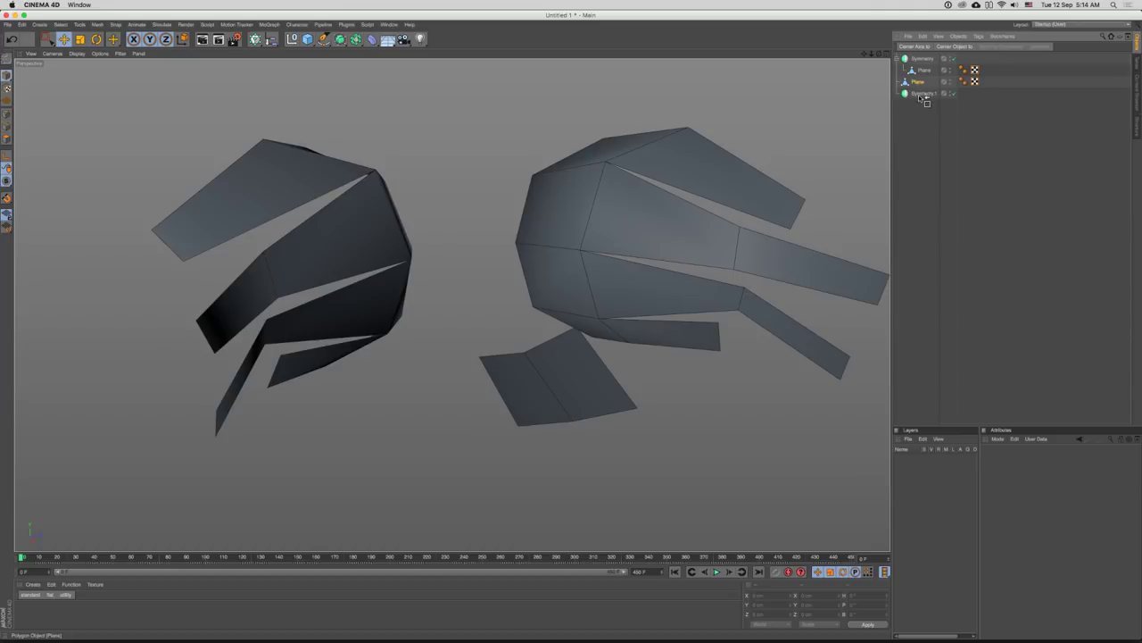
pyautogui.moveTo(923, 99); pyautogui.dragTo(926, 94)
pyautogui.moveTo(797, 134); pyautogui.dragTo(874, 114)
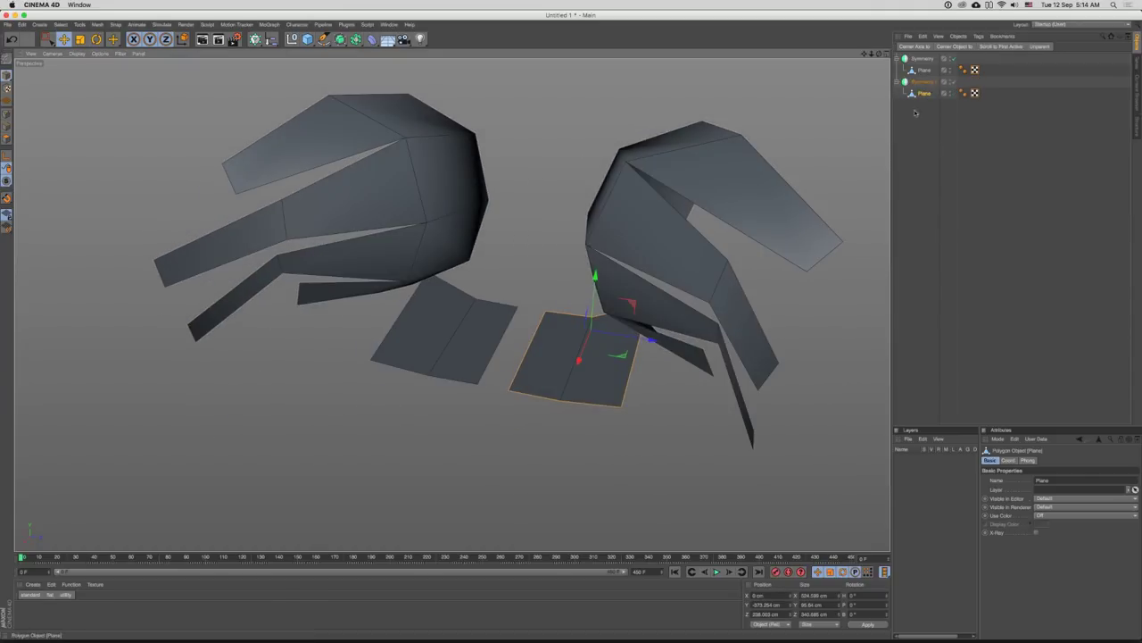
# - Extrude the mirrored panel's two front edges outward and downward to form a long second row of polygons
pyautogui.moveTo(625, 299); pyautogui.dragTo(370, 389)
pyautogui.press('Return')
pyautogui.click(508, 341)
pyautogui.click(504, 375)
pyautogui.hotkey('ctrl', 'z')
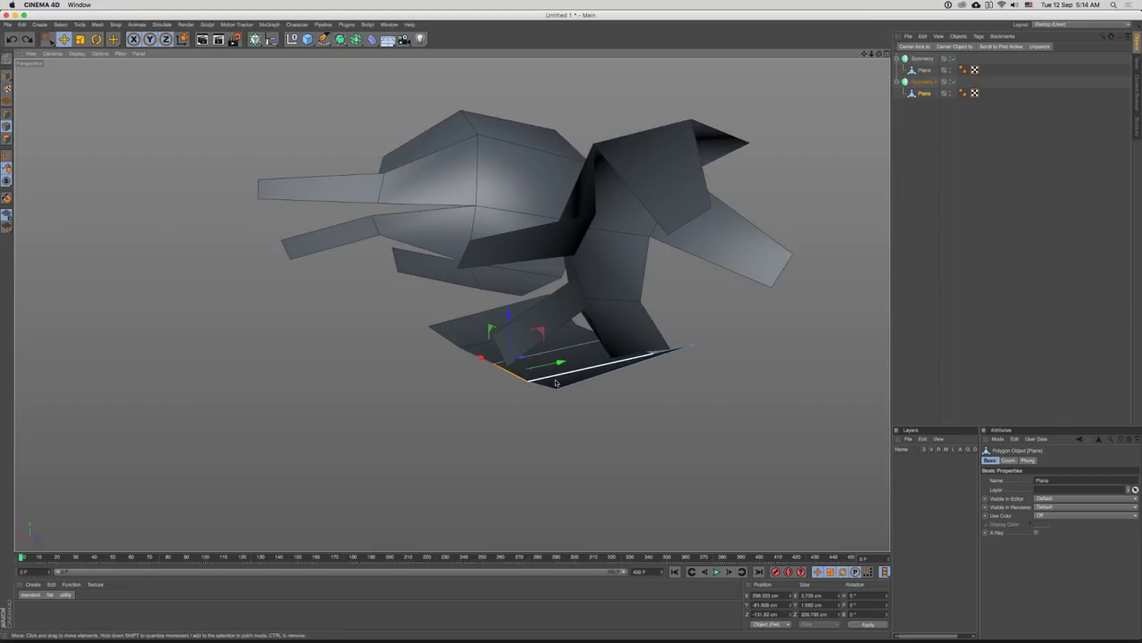
pyautogui.keyDown('shift'); pyautogui.click(546, 388); pyautogui.keyUp('shift')
pyautogui.moveTo(558, 375)
pyautogui.mouseDown()
pyautogui.moveTo(528, 363)
pyautogui.moveTo(339, 416)
pyautogui.moveTo(286, 472)
pyautogui.moveTo(300, 462)
pyautogui.mouseUp()
# - Move the lengthwise edge between the two strips of the original panel outward
pyautogui.keyDown('alt'); pyautogui.moveTo(494, 352); pyautogui.dragTo(536, 331); pyautogui.keyUp('alt')
pyautogui.click(572, 352)
pyautogui.click(560, 350)
pyautogui.keyDown('alt'); pyautogui.moveTo(582, 293); pyautogui.dragTo(548, 282); pyautogui.keyUp('alt')
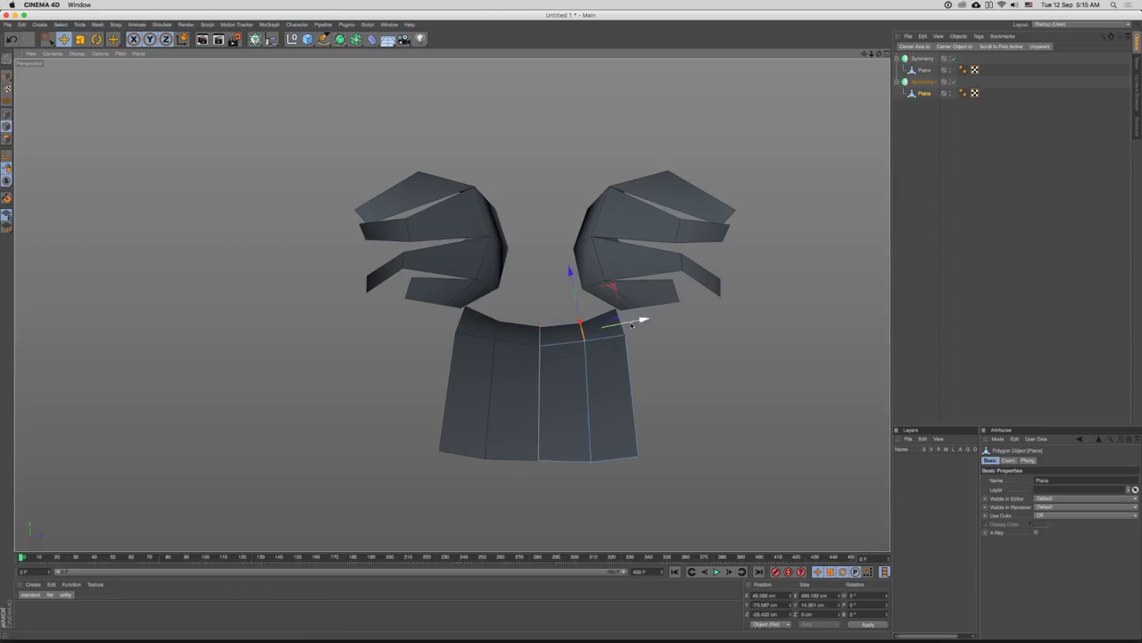
pyautogui.moveTo(614, 289); pyautogui.dragTo(628, 294)
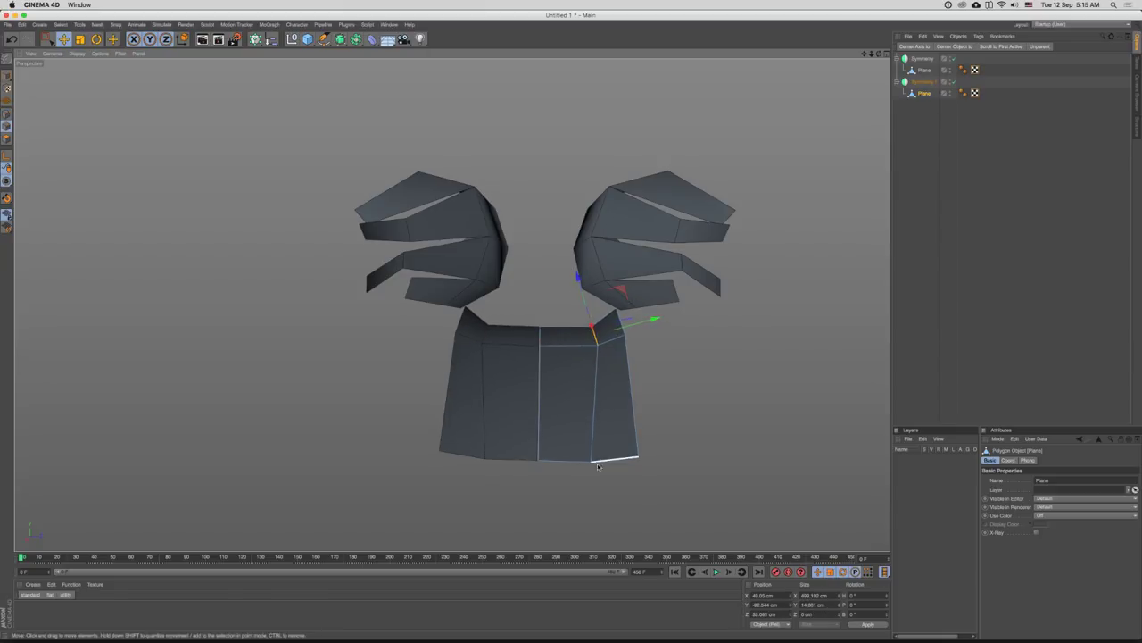
# - Extrude the panel's two rear edges backward into a new row and raise them by about 122 cm
pyautogui.keyDown('alt'); pyautogui.moveTo(595, 462); pyautogui.dragTo(390, 351); pyautogui.keyUp('alt')
pyautogui.keyDown('alt'); pyautogui.moveTo(704, 462); pyautogui.dragTo(507, 267); pyautogui.keyUp('alt')
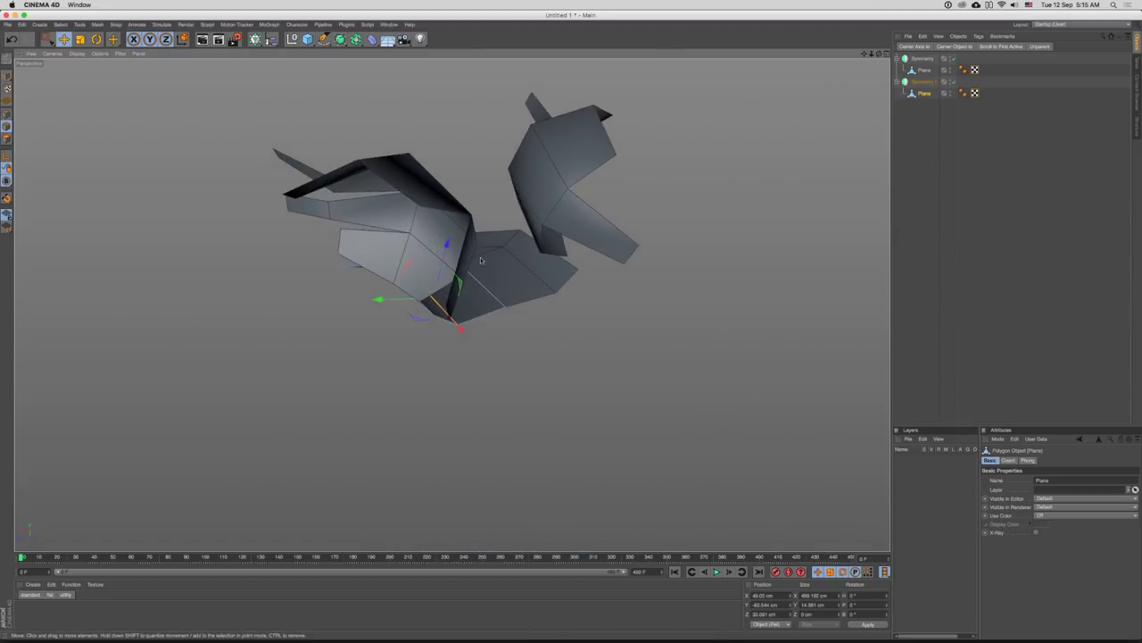
pyautogui.scroll(5, 507, 268)
pyautogui.click(500, 325)
pyautogui.keyDown('alt'); pyautogui.moveTo(503, 329); pyautogui.dragTo(348, 359); pyautogui.keyUp('alt')
pyautogui.press('super+z')
pyautogui.keyDown('ctrl'); pyautogui.moveTo(482, 278); pyautogui.dragTo(329, 358); pyautogui.keyUp('ctrl')
pyautogui.keyDown('alt'); pyautogui.moveTo(415, 326); pyautogui.dragTo(576, 222); pyautogui.keyUp('alt')
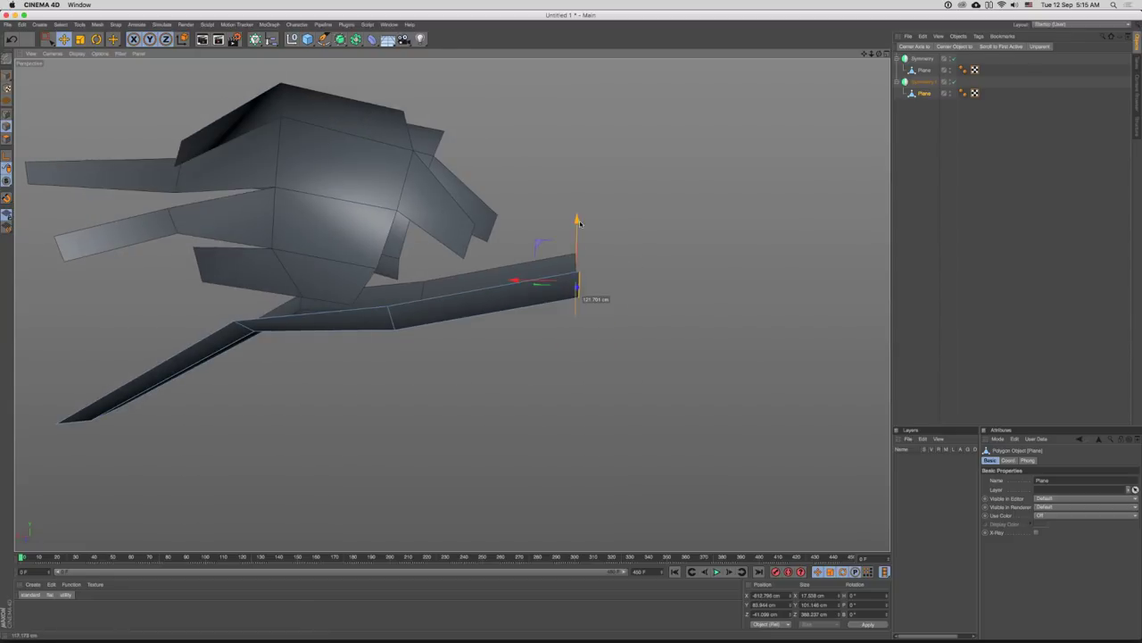
# - Select the crosswise edges at the panel's rear fold and raise them slightly
pyautogui.keyDown('alt'); pyautogui.moveTo(451, 305); pyautogui.dragTo(552, 292); pyautogui.keyUp('alt')
pyautogui.keyDown('alt'); pyautogui.moveTo(440, 283); pyautogui.dragTo(565, 282); pyautogui.keyUp('alt')
pyautogui.click(561, 282)
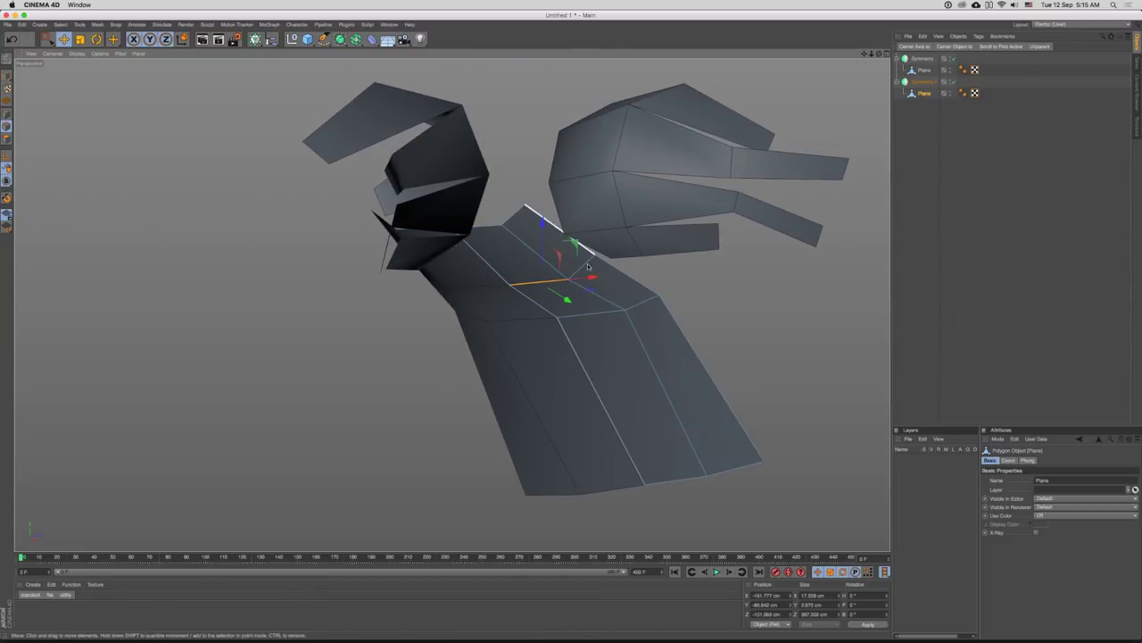
pyautogui.moveTo(556, 213); pyautogui.dragTo(554, 198)
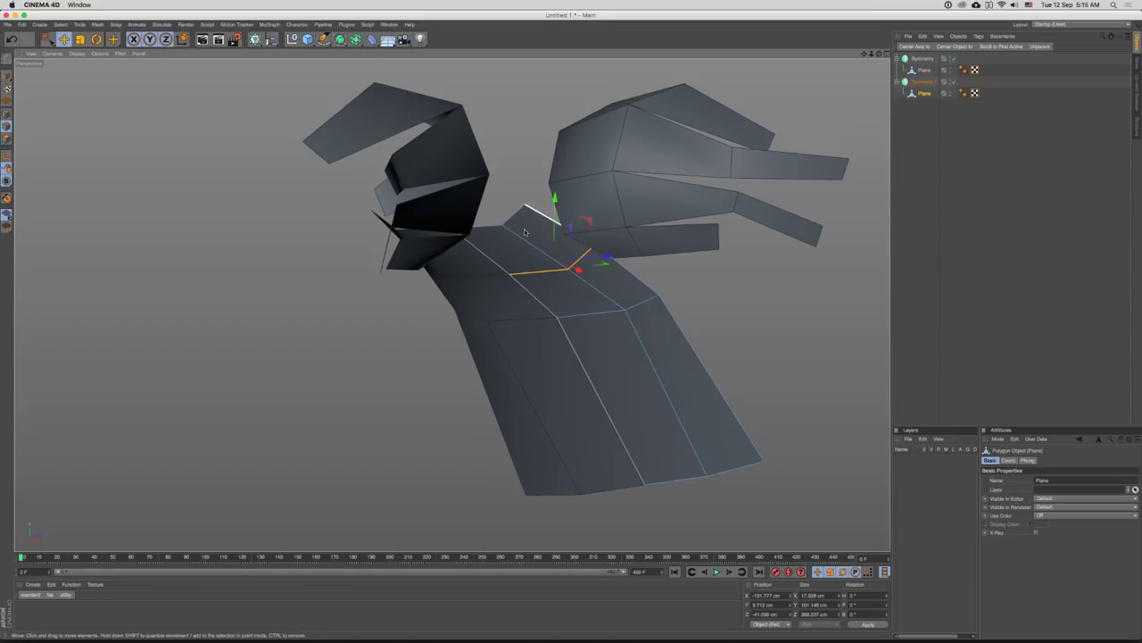
# - Lower the inner rear end edge of the panel next to the symmetry seam
pyautogui.keyDown('alt'); pyautogui.moveTo(527, 234); pyautogui.dragTo(486, 217); pyautogui.keyUp('alt')
pyautogui.press('t')
pyautogui.press('e')
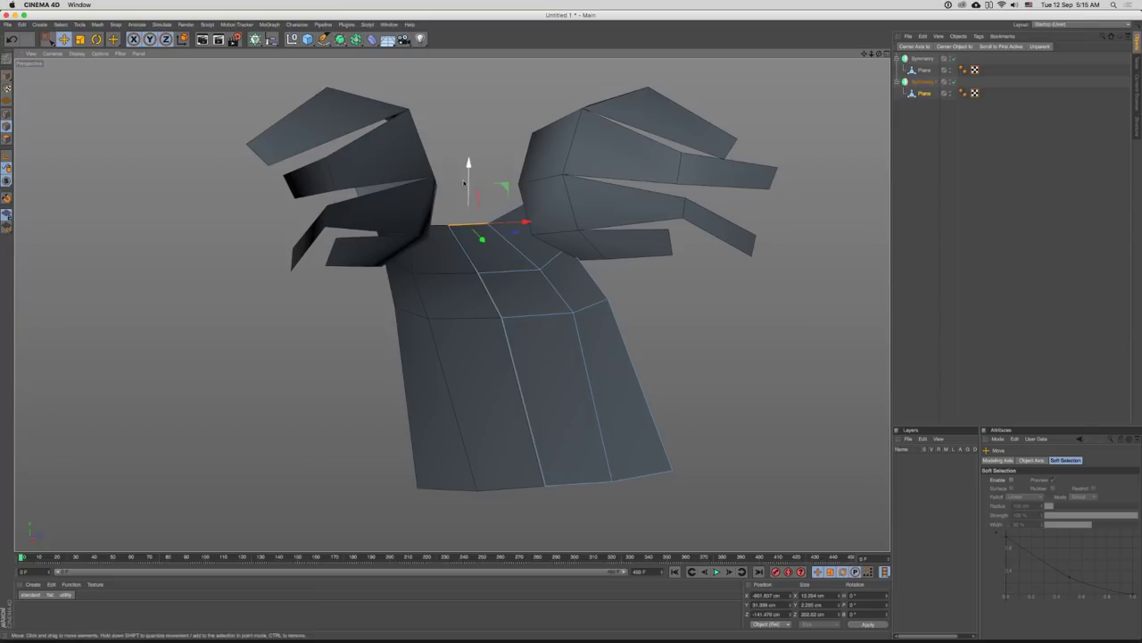
pyautogui.moveTo(469, 165); pyautogui.dragTo(468, 197)
pyautogui.keyDown('alt'); pyautogui.moveTo(464, 205); pyautogui.dragTo(436, 214); pyautogui.keyUp('alt')
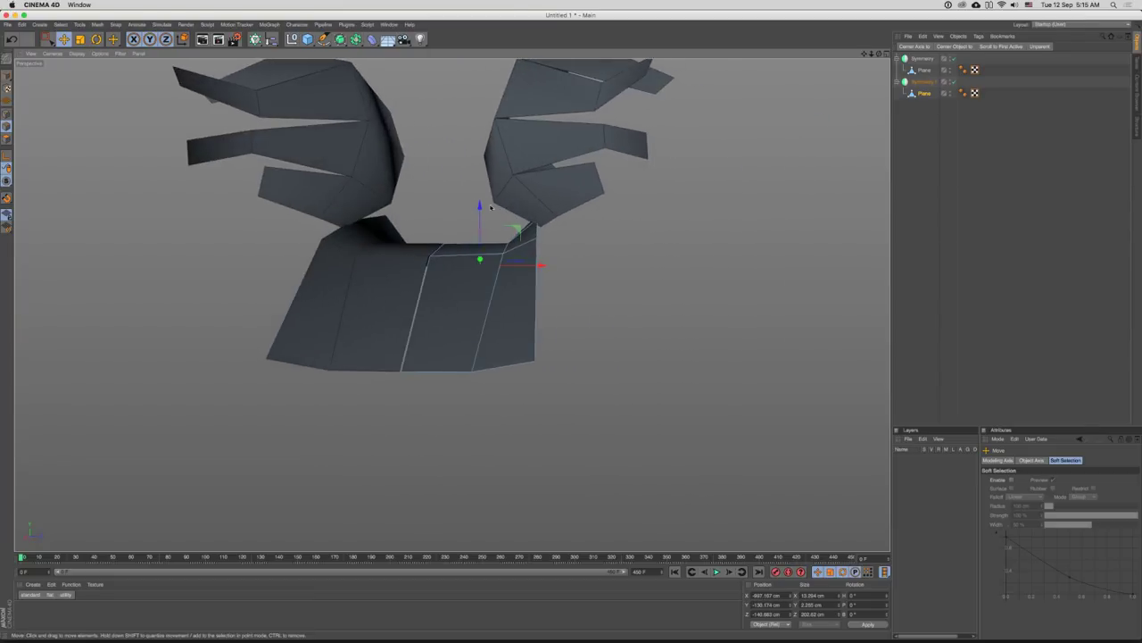
# - Try picking the panel's crosswise edge loop with the Loop Selection tool
pyautogui.scroll(4, 492, 265)
pyautogui.keyDown('alt'); pyautogui.moveTo(492, 265); pyautogui.dragTo(515, 260); pyautogui.keyUp('alt')
pyautogui.click(631, 269)
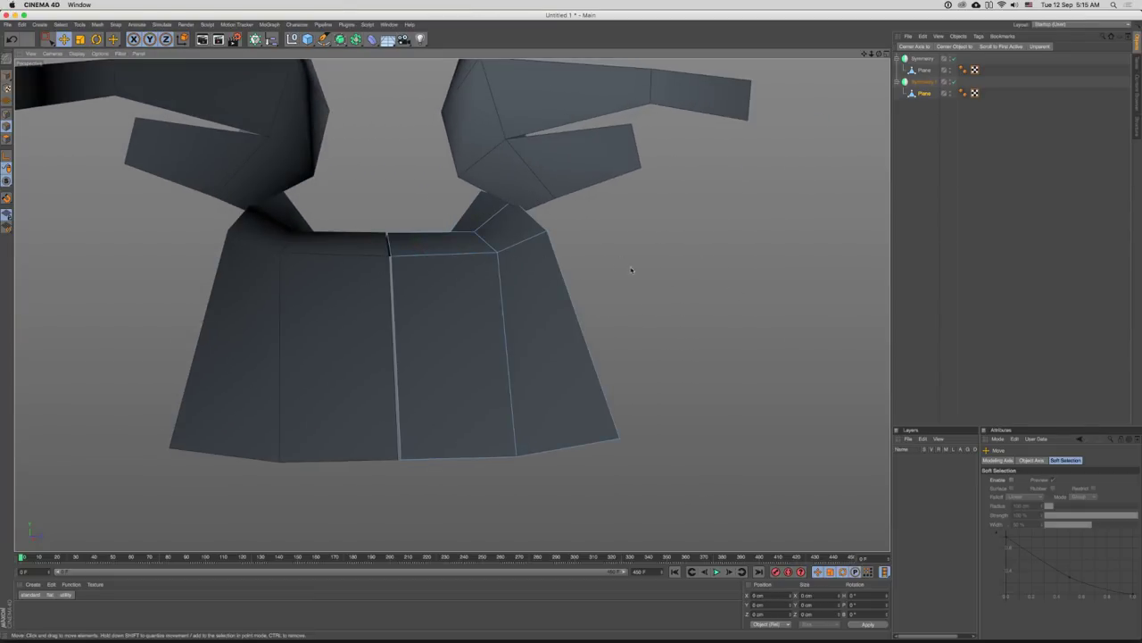
pyautogui.press('u')
pyautogui.press('l')
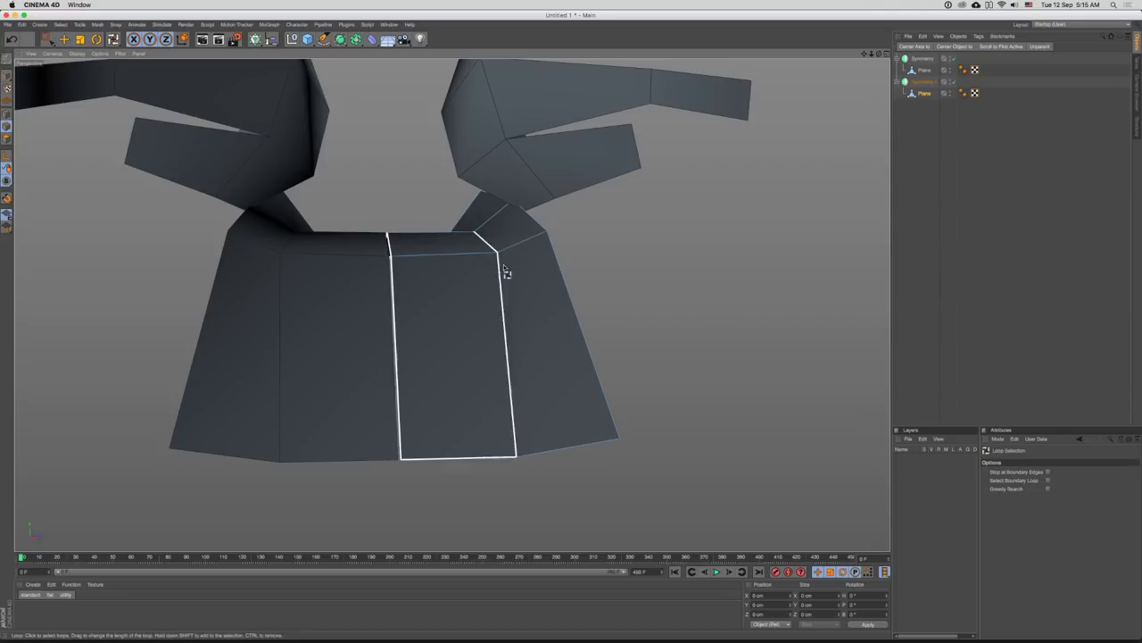
pyautogui.keyDown('alt'); pyautogui.moveTo(452, 234); pyautogui.dragTo(454, 268); pyautogui.keyUp('alt')
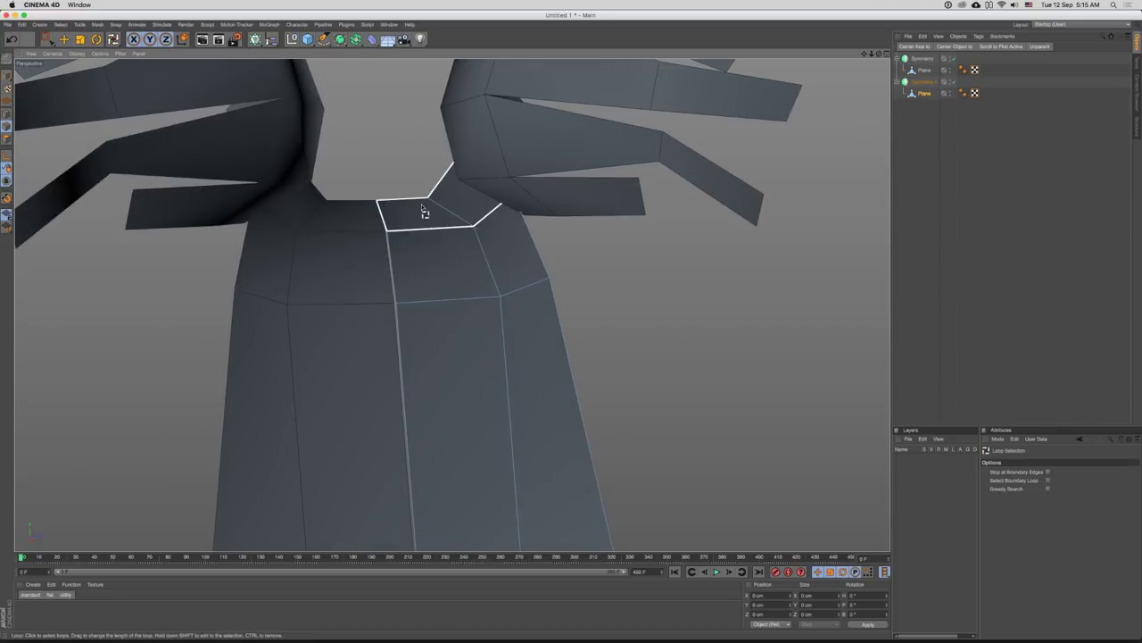
# - Move individual points along the panel's front fold to even out the strip widths and clear the selection
pyautogui.press('e')
pyautogui.keyDown('alt'); pyautogui.moveTo(605, 217); pyautogui.dragTo(710, 323); pyautogui.keyUp('alt')
pyautogui.click(633, 279)
pyautogui.press('Return')
pyautogui.click(666, 274)
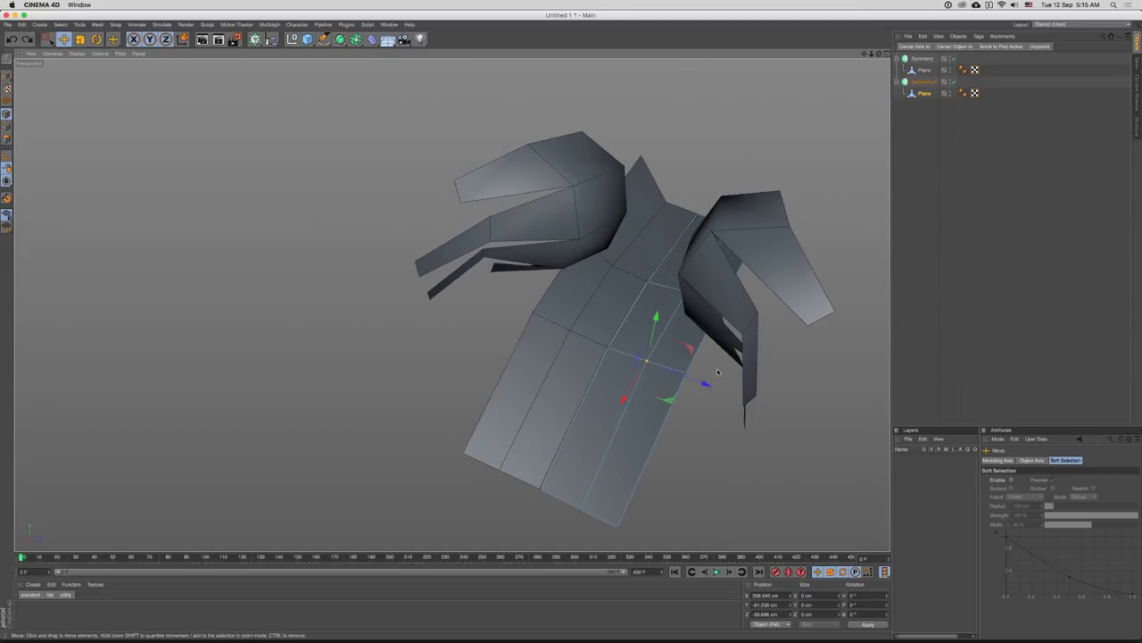
pyautogui.scroll(4, 712, 360)
pyautogui.click(775, 345)
# - Cut a crosswise loop through the panel close to its front fold with the Knife in Loop mode
pyautogui.keyDown('alt'); pyautogui.moveTo(776, 344); pyautogui.dragTo(452, 303); pyautogui.keyUp('alt')
pyautogui.scroll(3, 686, 332)
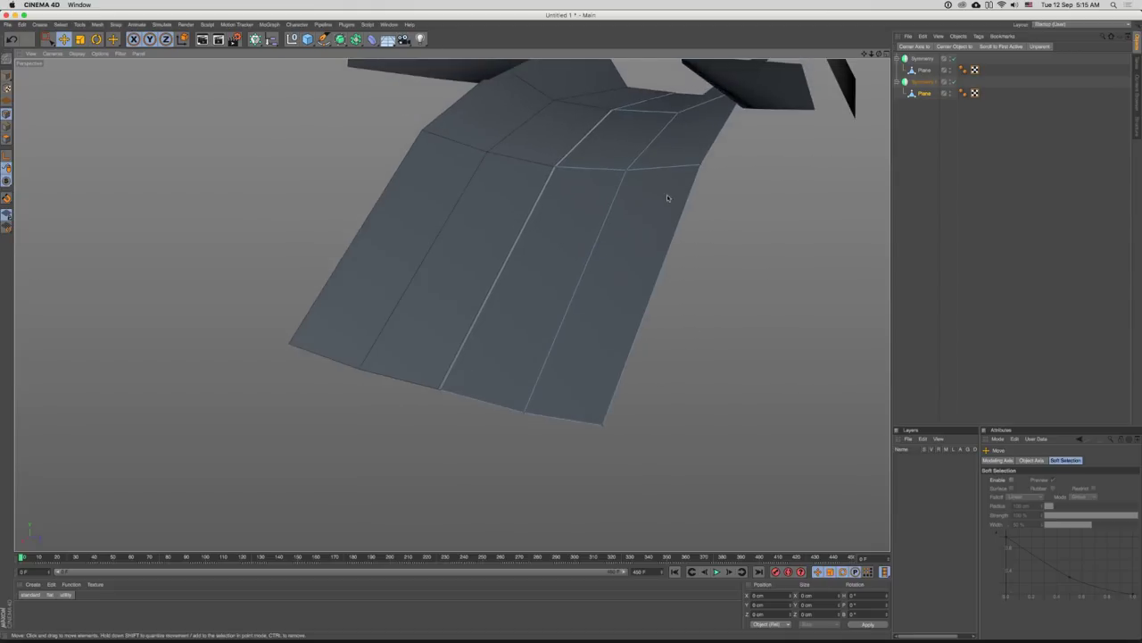
pyautogui.keyDown('alt'); pyautogui.moveTo(669, 195); pyautogui.dragTo(673, 282); pyautogui.keyUp('alt')
pyautogui.rightClick(673, 281)
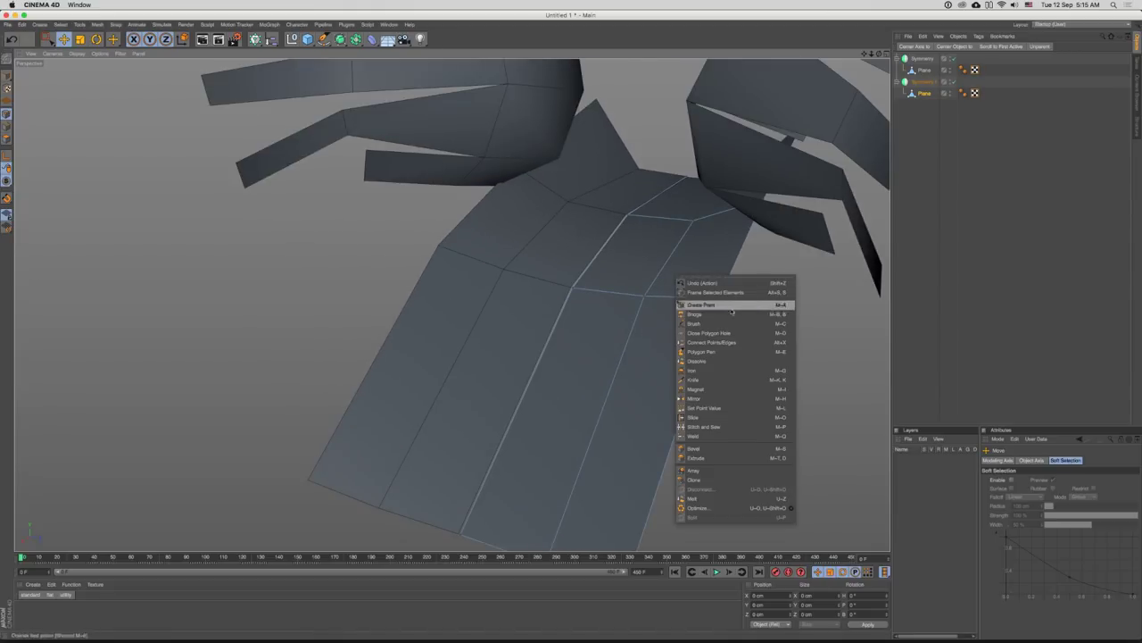
pyautogui.click(730, 379)
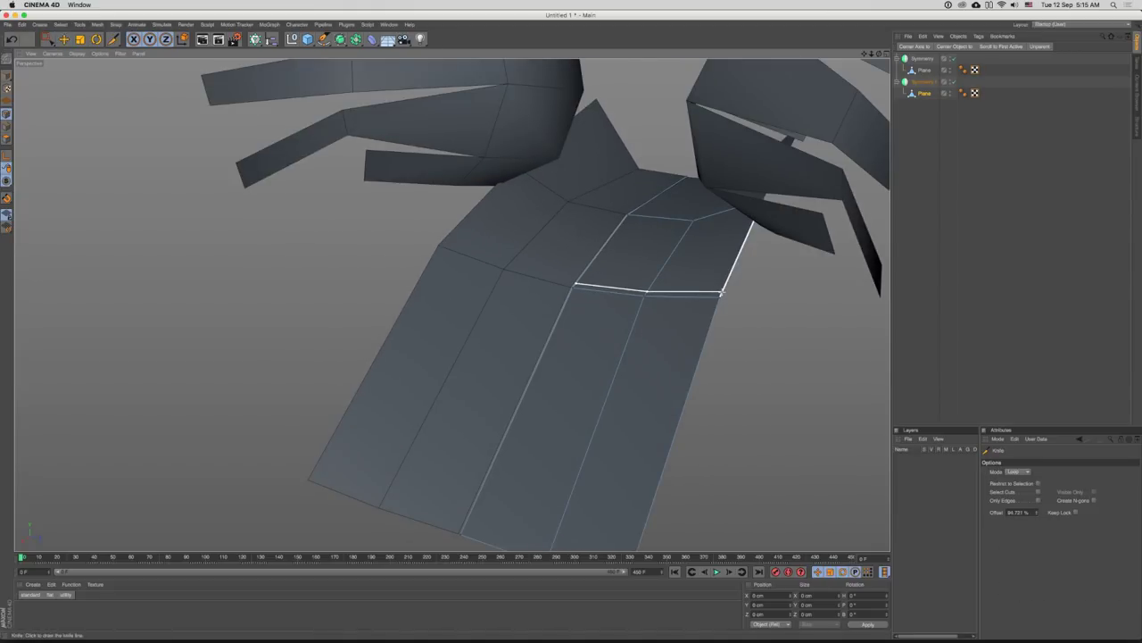
pyautogui.click(729, 302)
# - Select the two end edges of the panel's long front section and reposition them
pyautogui.press('e')
pyautogui.keyDown('alt'); pyautogui.moveTo(729, 302); pyautogui.dragTo(710, 230); pyautogui.keyUp('alt')
pyautogui.moveTo(630, 252); pyautogui.dragTo(679, 349)
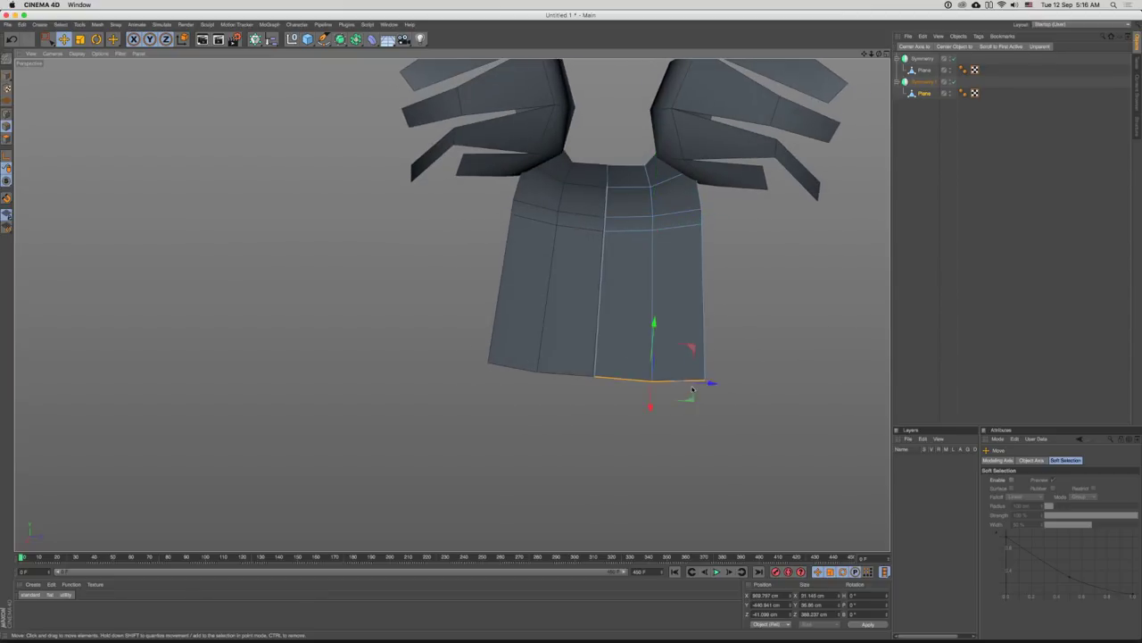
# - Taper the central panel's long front section by scaling its end edges narrower and extending them further outward
pyautogui.moveTo(740, 329); pyautogui.dragTo(644, 366)
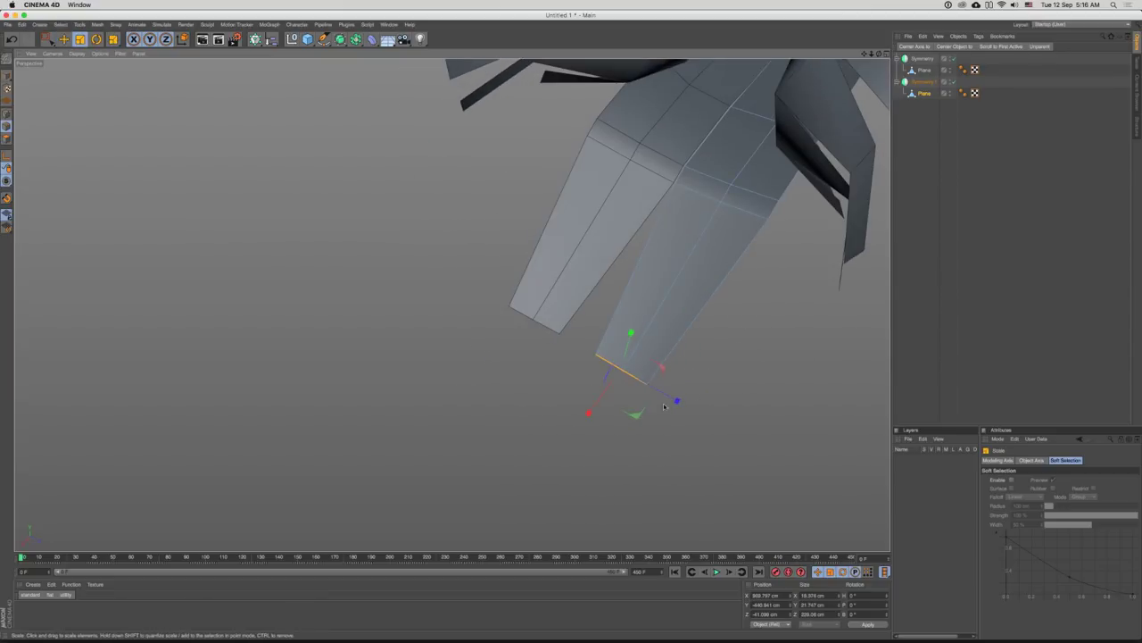
pyautogui.moveTo(741, 361); pyautogui.dragTo(678, 408)
pyautogui.moveTo(678, 408)
pyautogui.keyDown('alt'); pyautogui.mouseDown()
pyautogui.moveTo(651, 277)
pyautogui.moveTo(714, 323)
pyautogui.moveTo(614, 321)
pyautogui.mouseUp(); pyautogui.keyUp('alt')
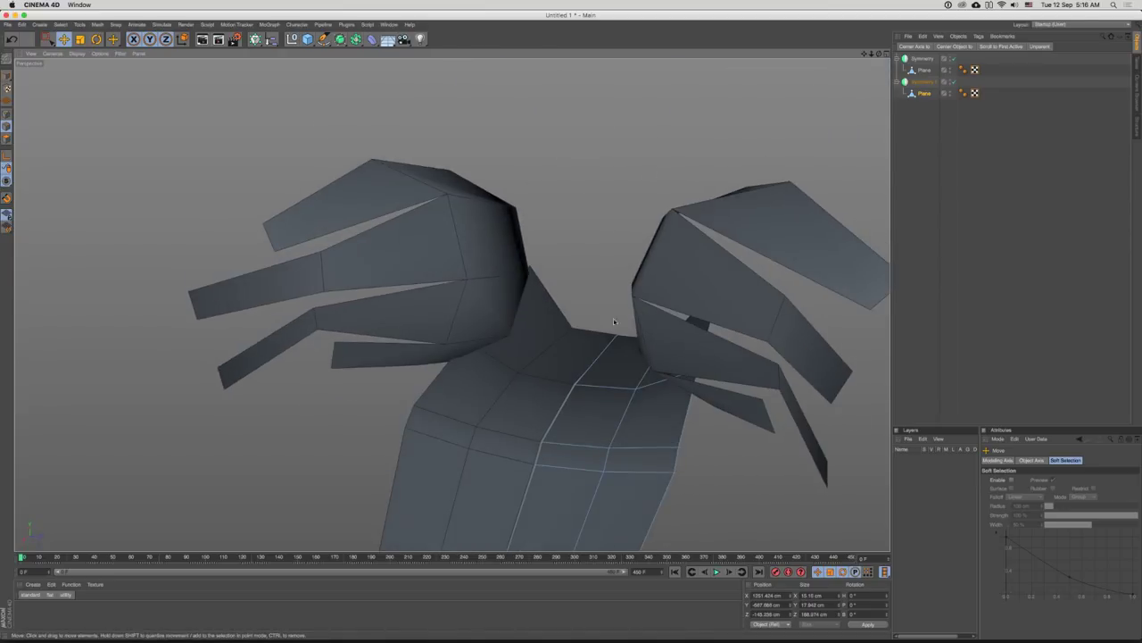
pyautogui.scroll(-5, 664, 260)
pyautogui.keyDown('alt'); pyautogui.moveTo(664, 260); pyautogui.dragTo(627, 309); pyautogui.keyUp('alt')
pyautogui.scroll(5, 629, 309)
pyautogui.scroll(-4, 655, 349)
pyautogui.keyDown('alt'); pyautogui.moveTo(655, 349); pyautogui.dragTo(759, 143); pyautogui.keyUp('alt')
# - Rename the central panel's Symmetry object as Floor
pyautogui.click(923, 81)
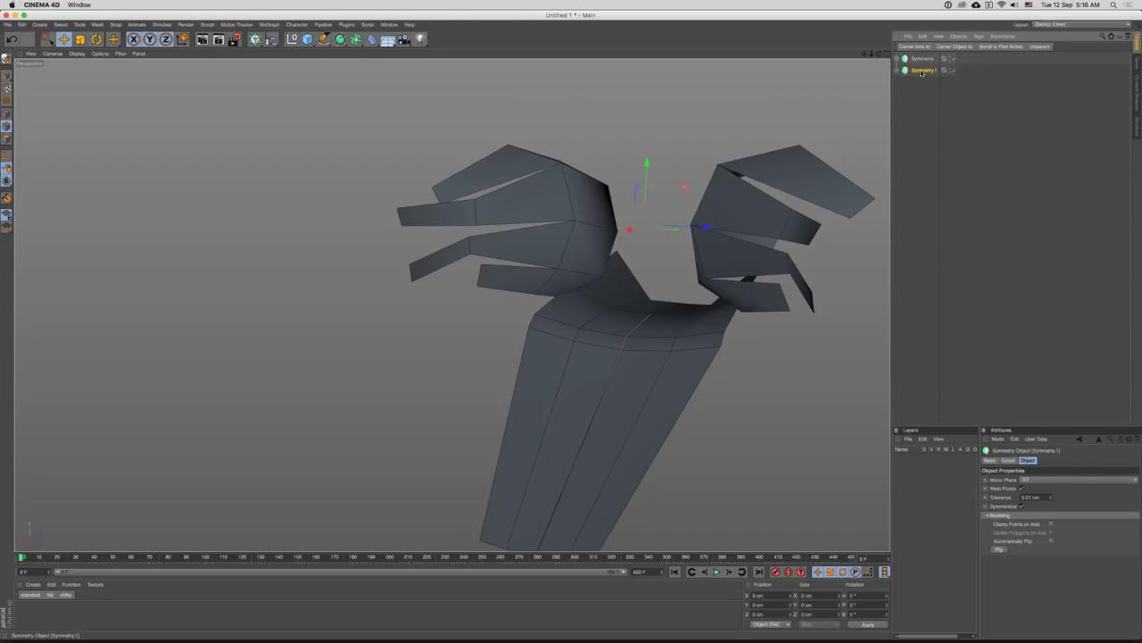
pyautogui.doubleClick(922, 70)
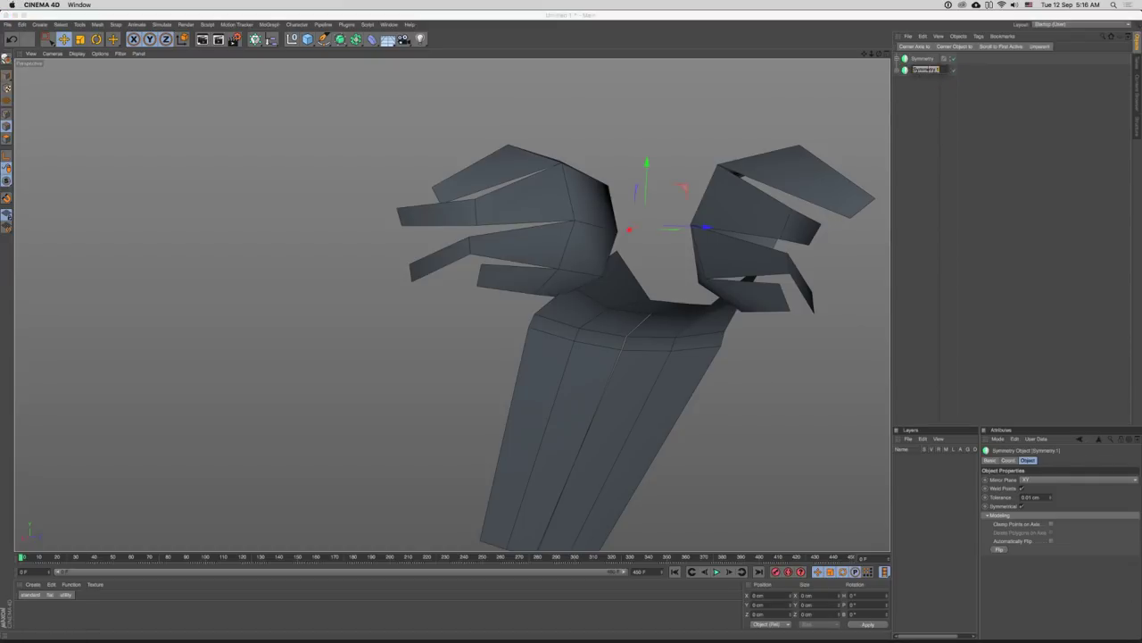
pyautogui.click(907, 86)
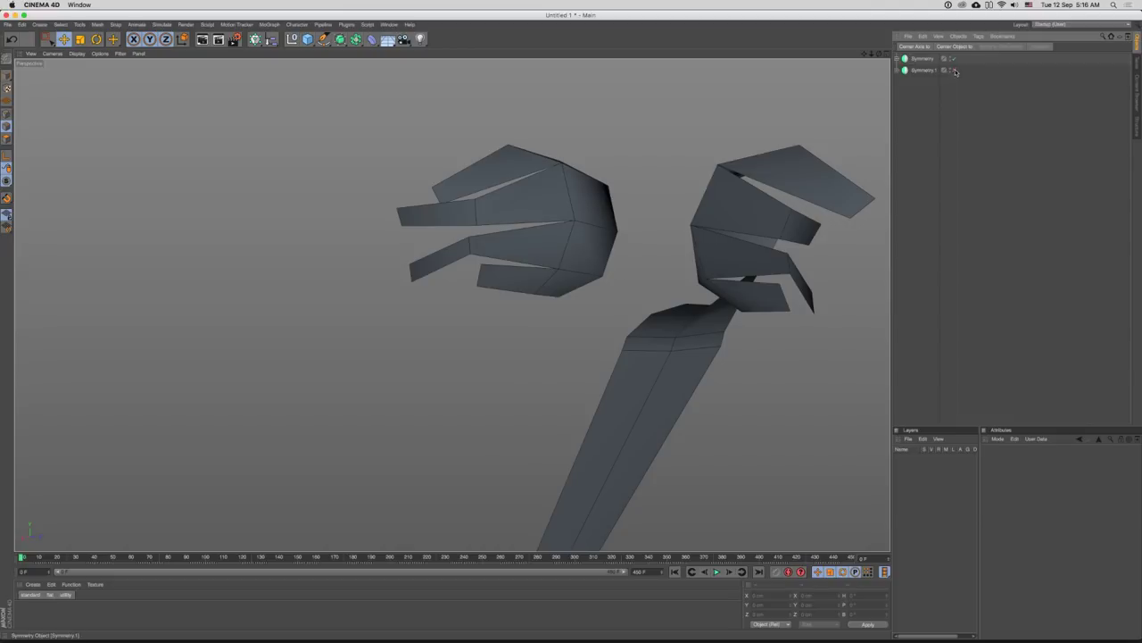
pyautogui.click(953, 71)
pyautogui.doubleClick(924, 71)
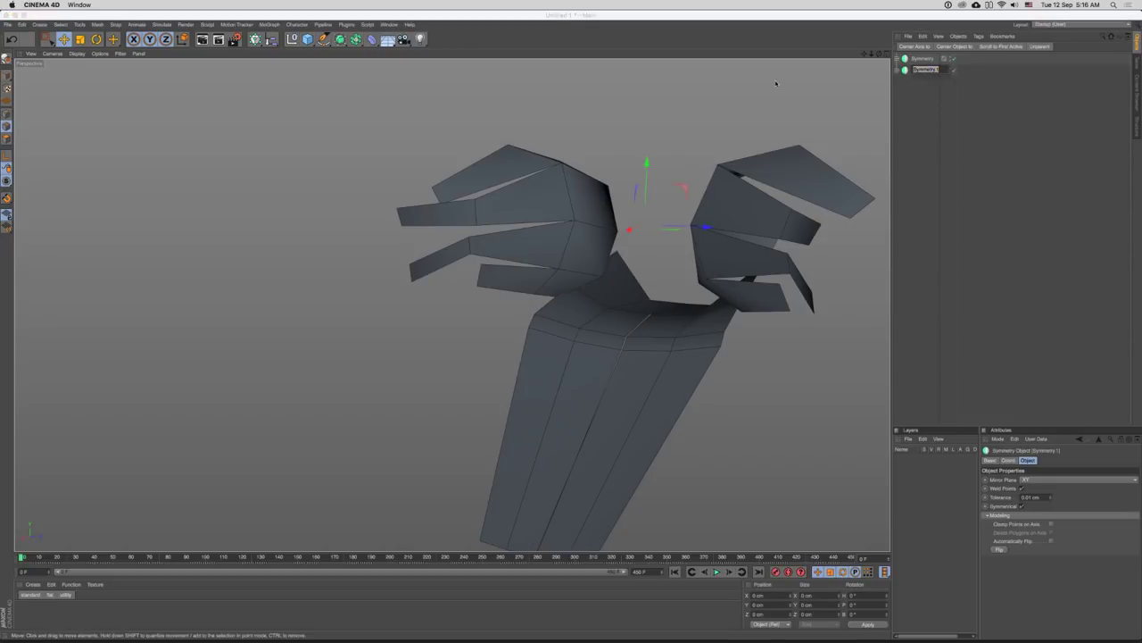
pyautogui.write('Floor')
pyautogui.press('Return')
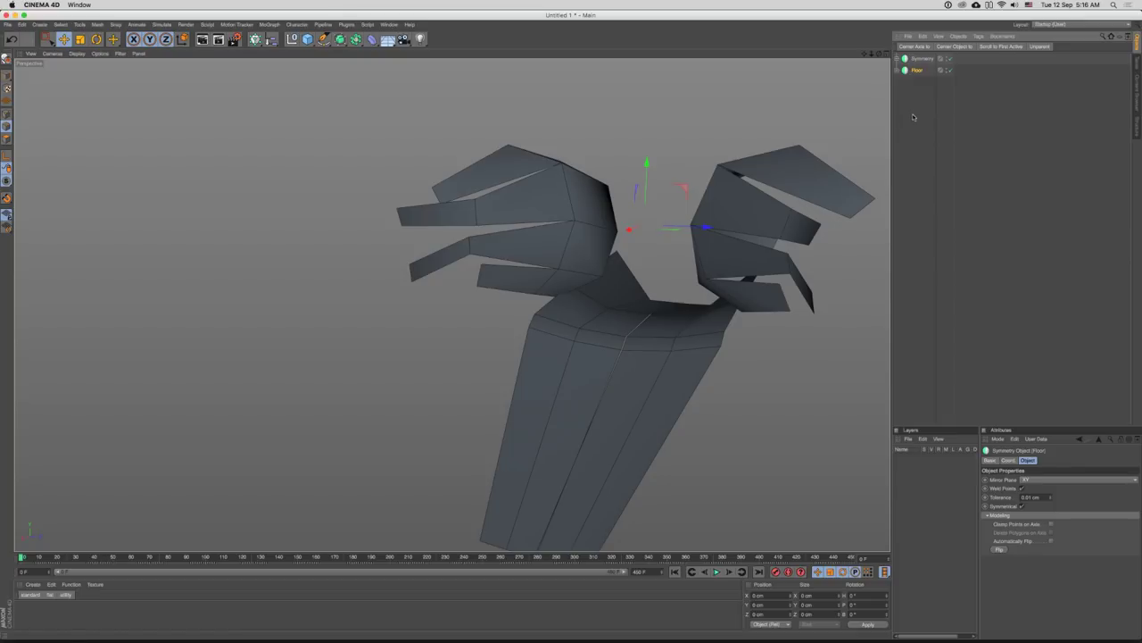
pyautogui.click(939, 37)
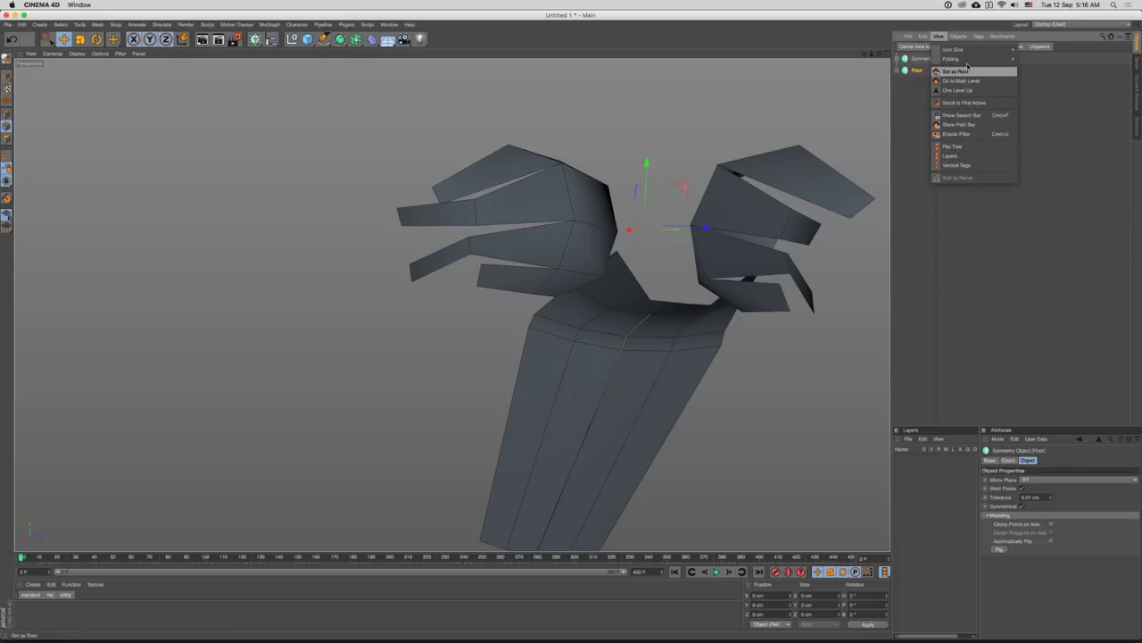
pyautogui.moveTo(982, 50)
pyautogui.click(1032, 72)
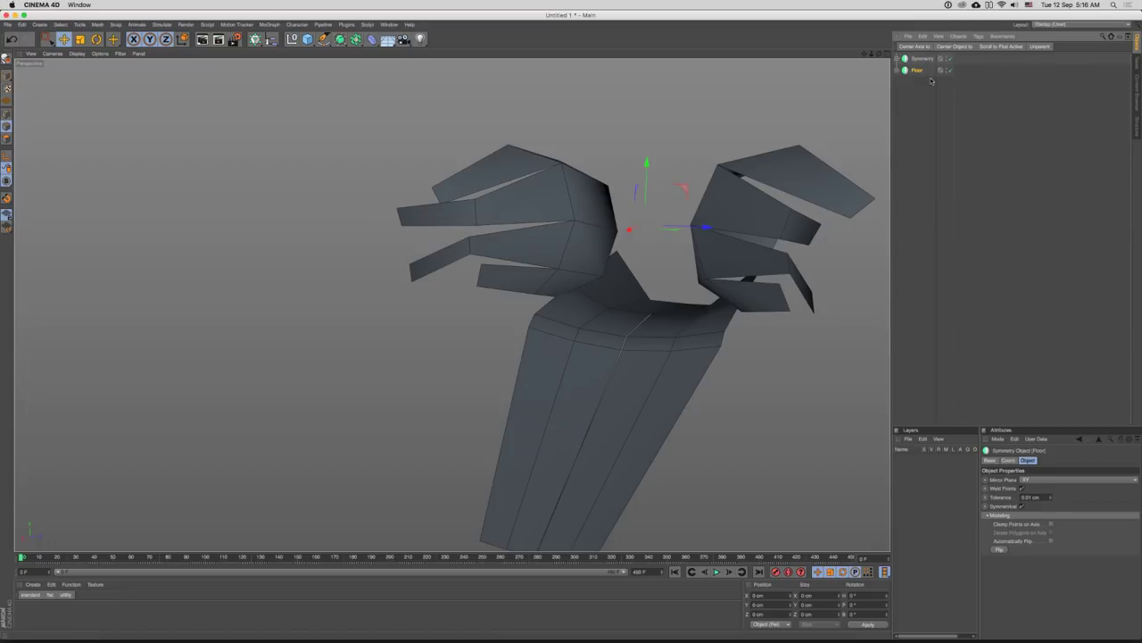
# - Rename the Symmetry object holding the stripped side forms as Walls and clear the selection
pyautogui.click(923, 59)
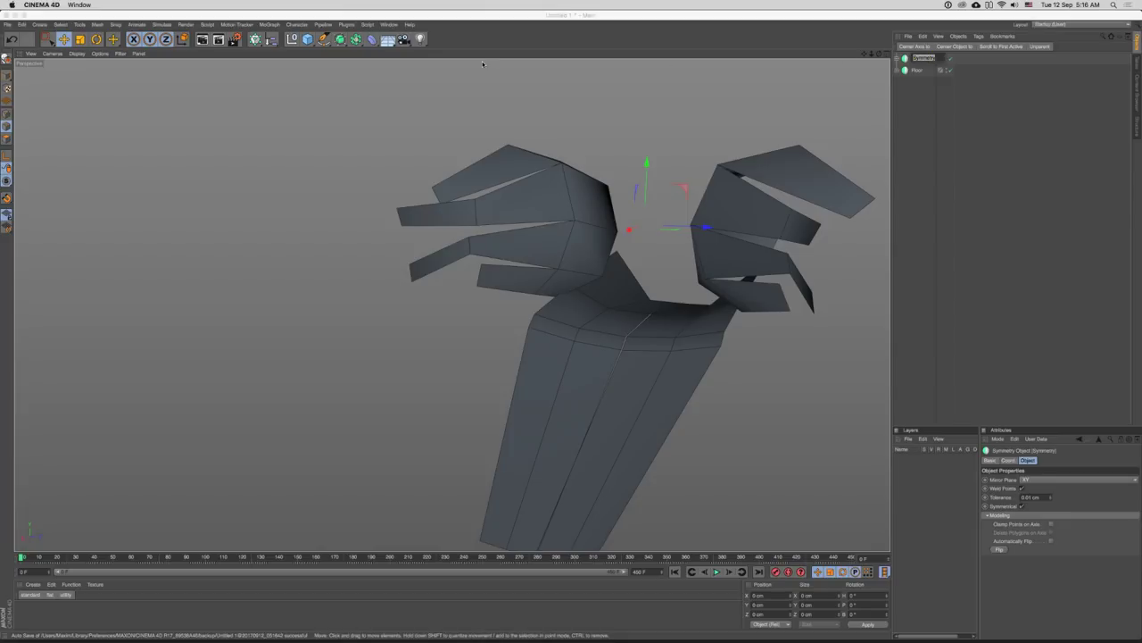
pyautogui.write('Wings')
pyautogui.press('Return')
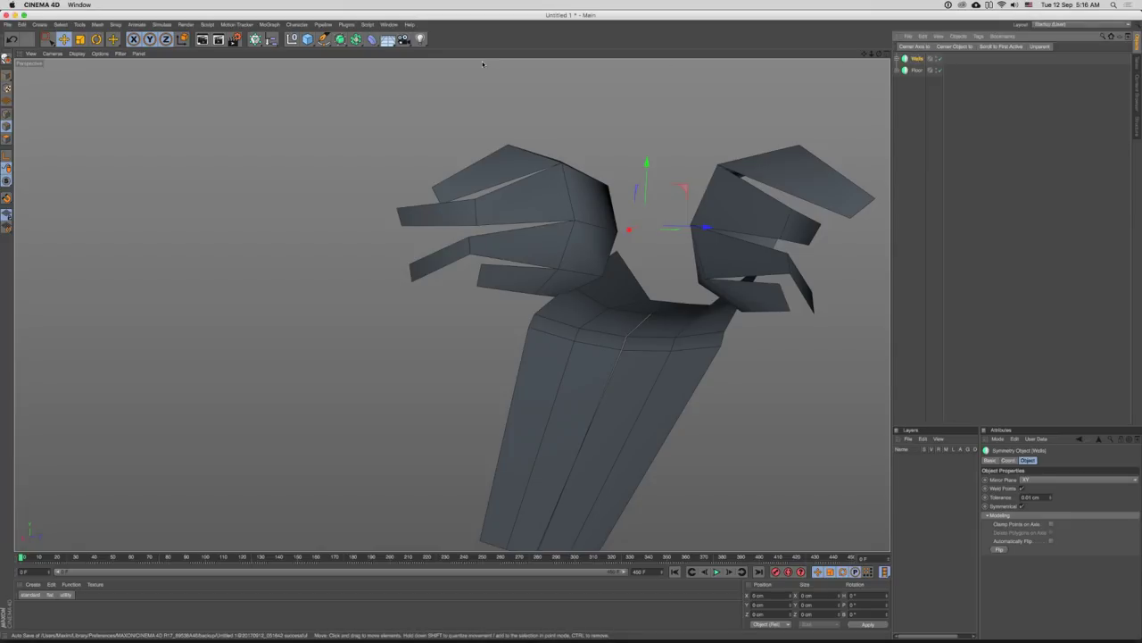
pyautogui.click(930, 103)
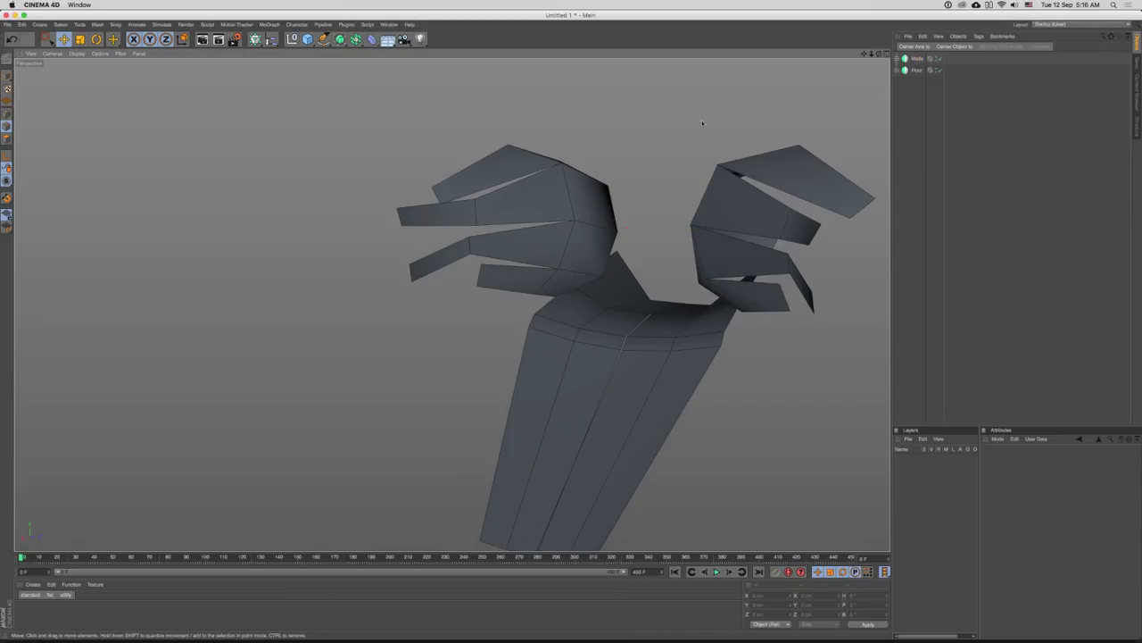
# - Add a single-segment plane primitive and move it above the gap, over the upper edge of one side form
pyautogui.moveTo(702, 120); pyautogui.dragTo(656, 176)
pyautogui.click(308, 39)
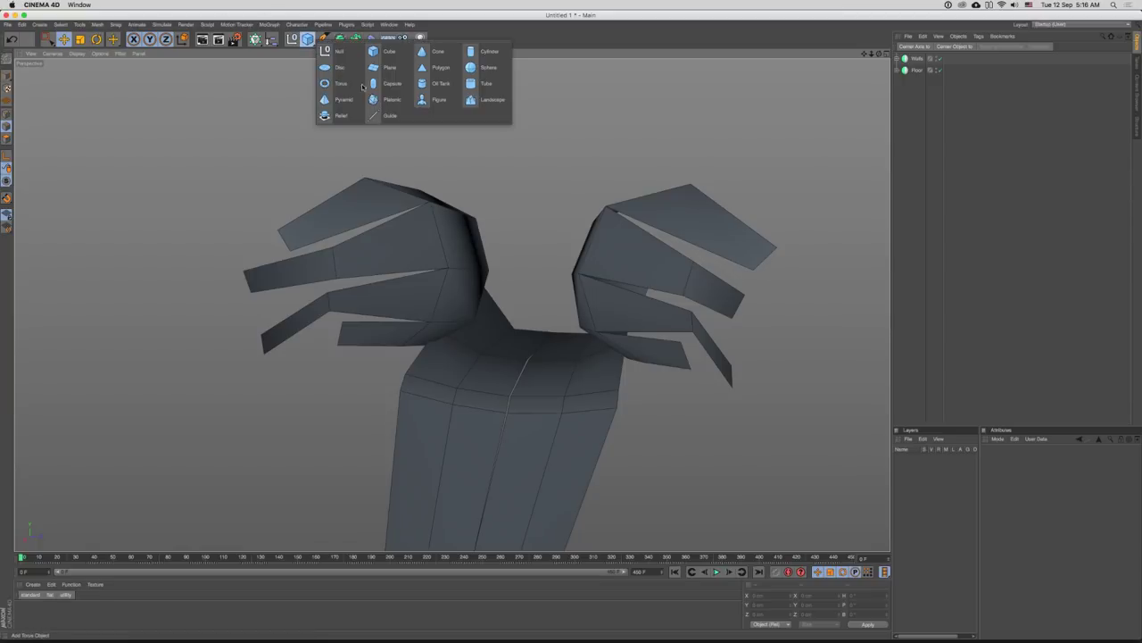
pyautogui.click(388, 68)
pyautogui.moveTo(525, 210); pyautogui.dragTo(520, 119)
pyautogui.moveTo(585, 132); pyautogui.dragTo(567, 80)
pyautogui.moveTo(527, 227); pyautogui.dragTo(656, 228)
pyautogui.click(1041, 489)
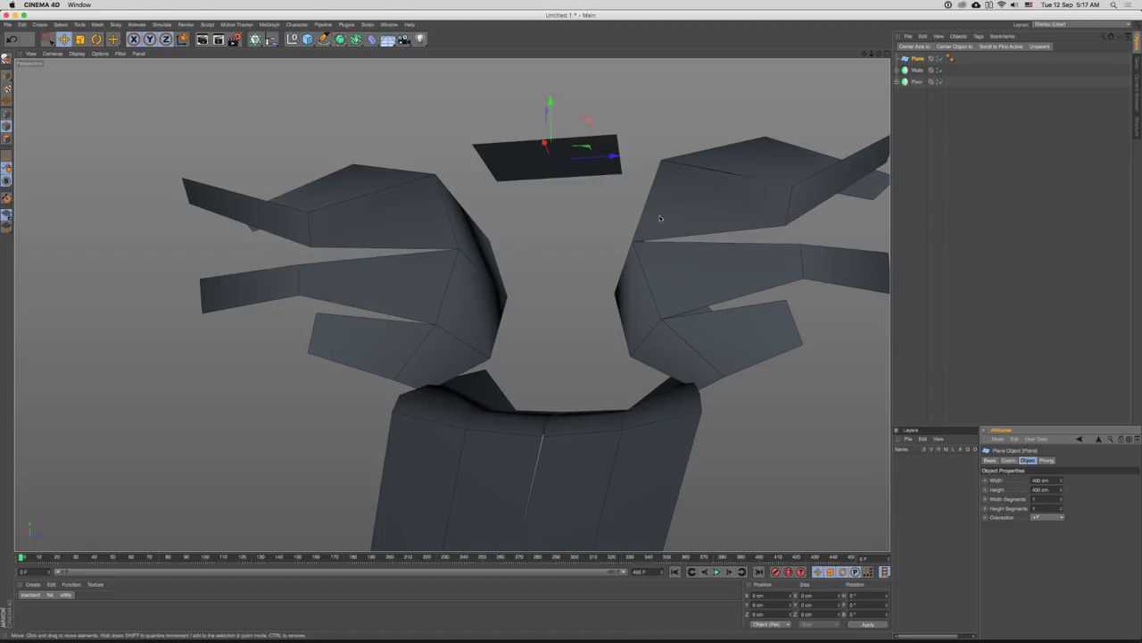
pyautogui.moveTo(602, 164); pyautogui.dragTo(611, 204)
pyautogui.moveTo(614, 185); pyautogui.dragTo(698, 214)
pyautogui.moveTo(813, 136); pyautogui.dragTo(849, 124)
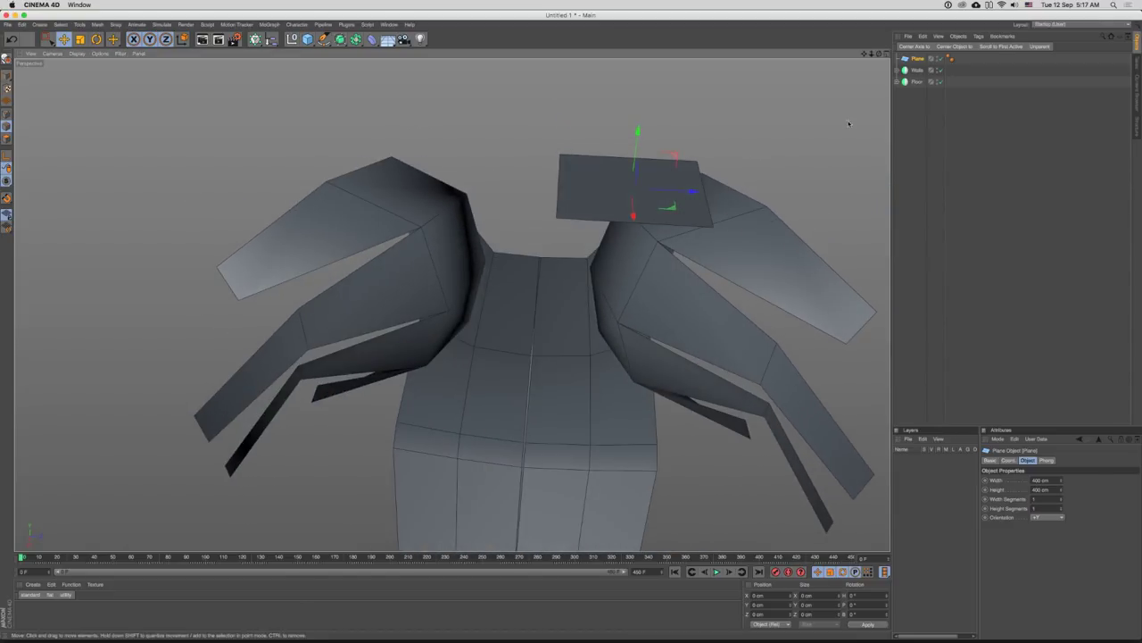
# - Duplicate the Floor symmetry object in the object hierarchy
pyautogui.click(918, 60)
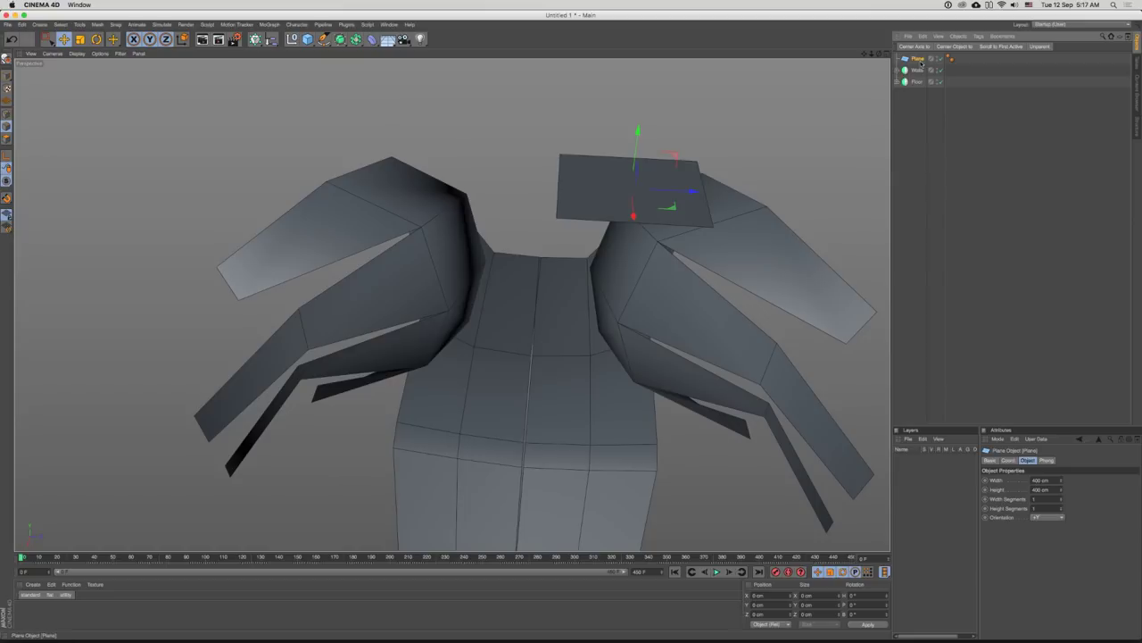
pyautogui.moveTo(914, 105); pyautogui.dragTo(918, 105)
pyautogui.press('super+z')
pyautogui.click(920, 112)
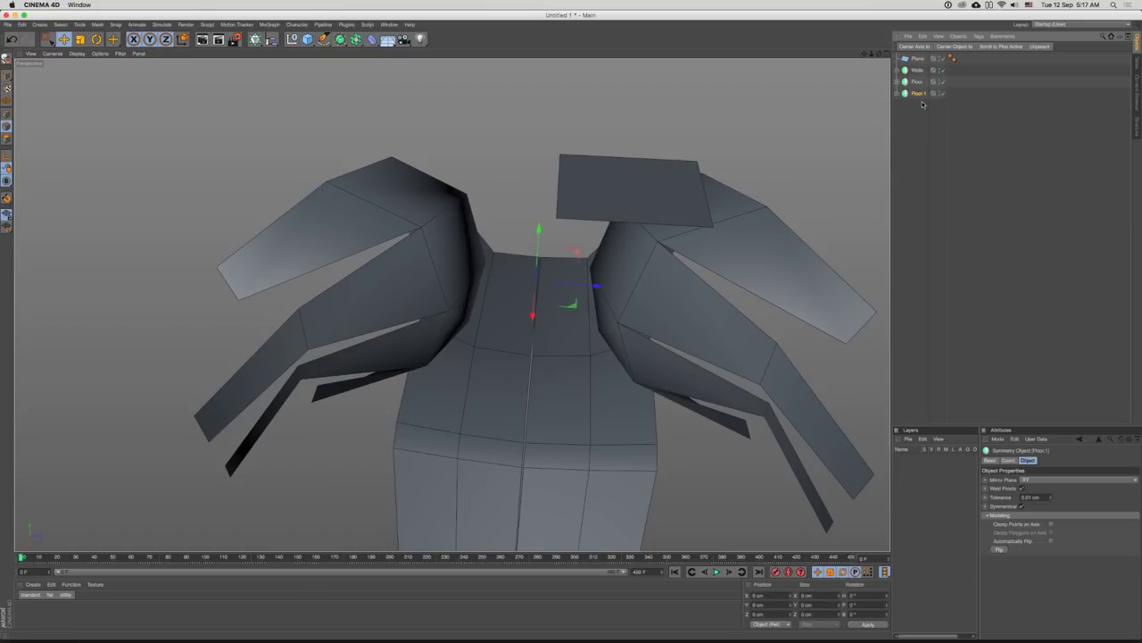
pyautogui.moveTo(646, 287); pyautogui.dragTo(640, 232)
pyautogui.moveTo(647, 321); pyautogui.dragTo(452, 304)
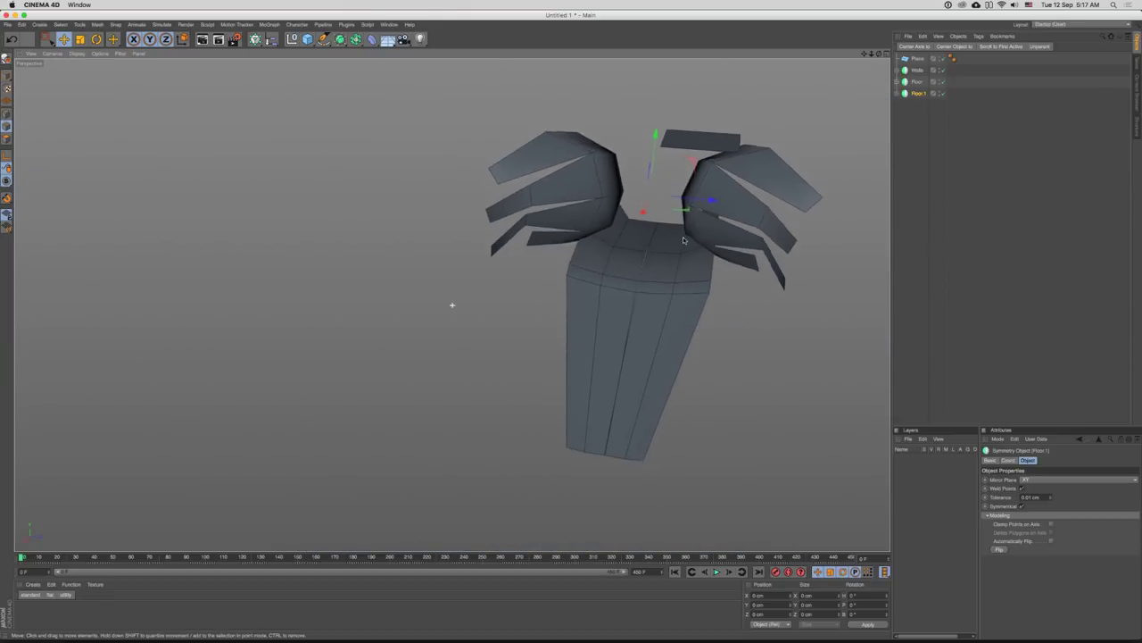
pyautogui.moveTo(672, 249); pyautogui.dragTo(736, 217)
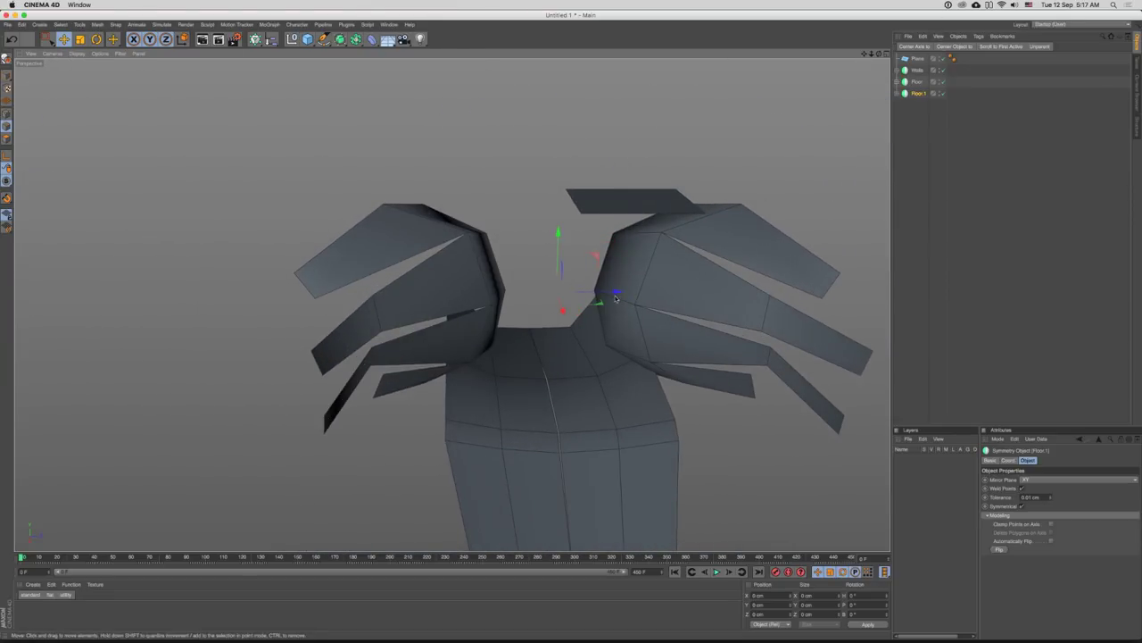
pyautogui.moveTo(658, 304); pyautogui.dragTo(688, 277)
# - Rename the duplicated Floor symmetry object as Ceiling
pyautogui.doubleClick(918, 94)
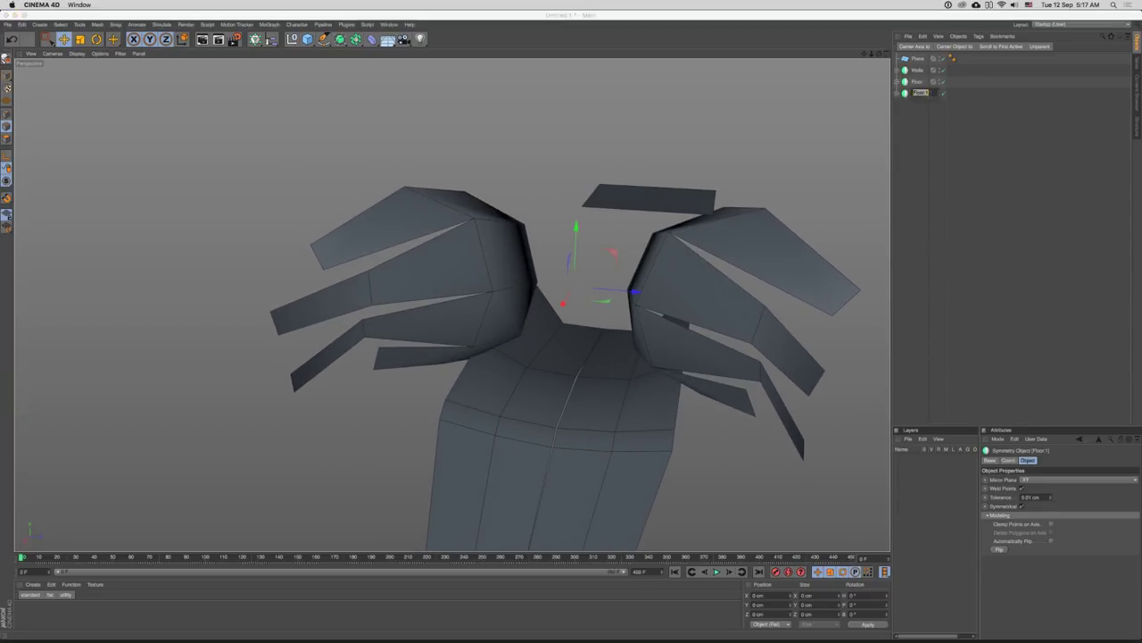
pyautogui.click(722, 291)
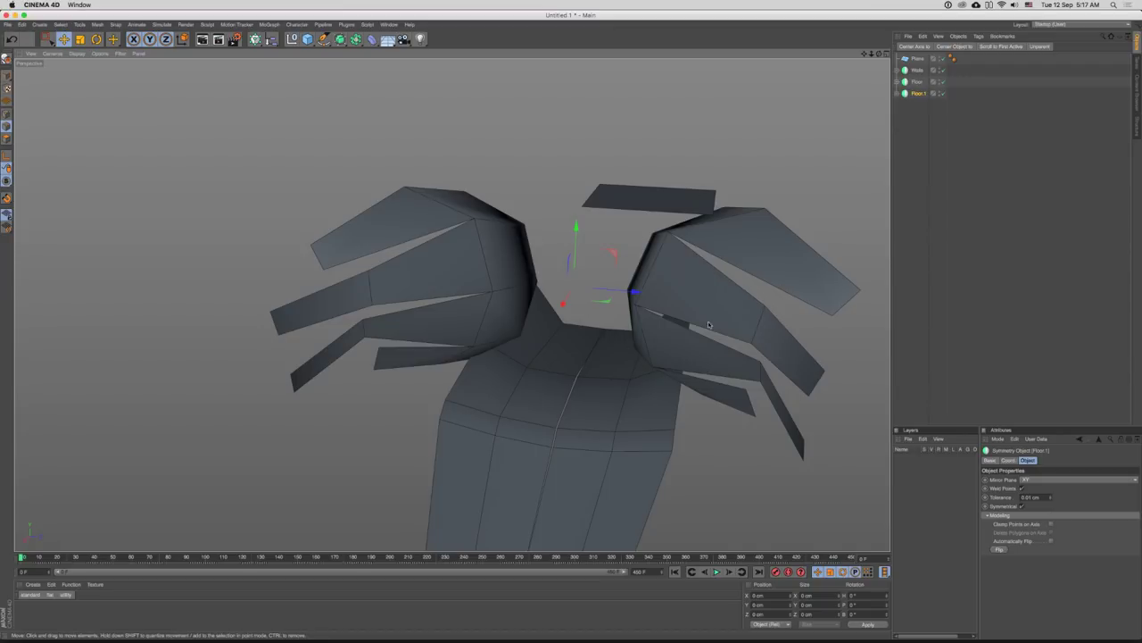
pyautogui.moveTo(671, 266)
pyautogui.mouseDown()
pyautogui.moveTo(728, 279)
pyautogui.moveTo(672, 273)
pyautogui.moveTo(624, 231)
pyautogui.moveTo(615, 287)
pyautogui.moveTo(658, 268)
pyautogui.mouseUp()
pyautogui.doubleClick(921, 94)
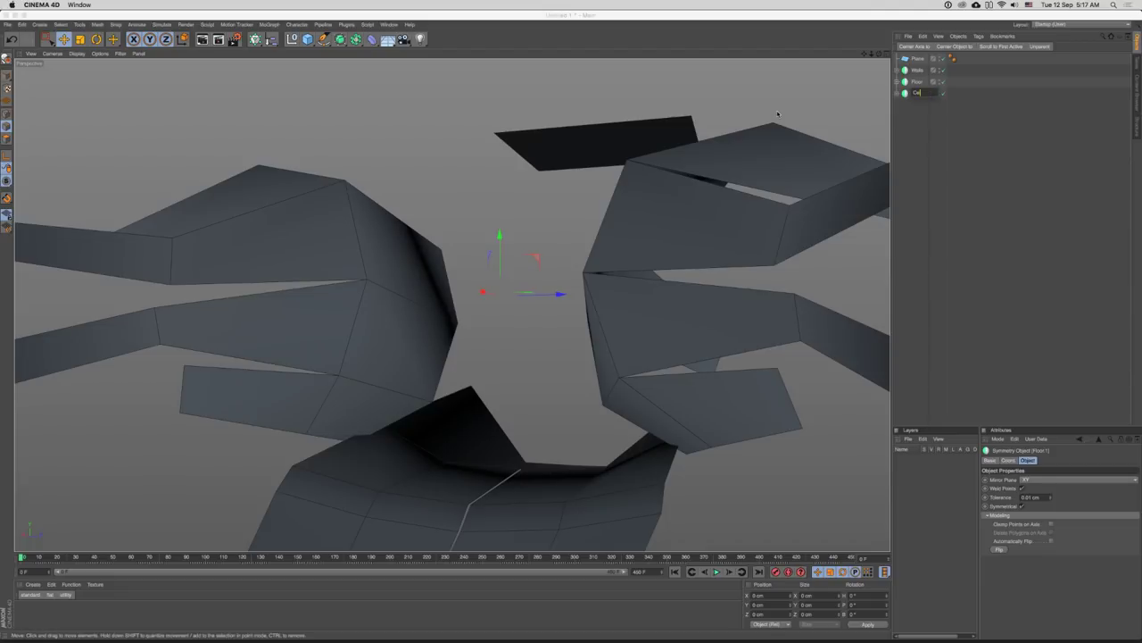
pyautogui.press('Return')
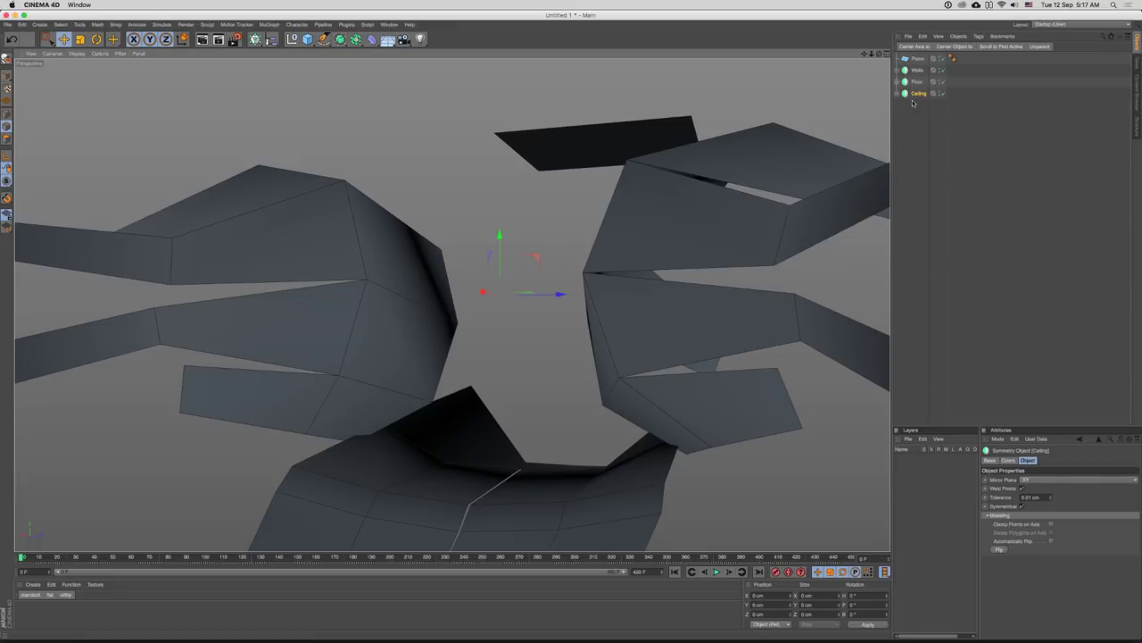
# - Delete the copied floor mesh inside Ceiling and make the new plane a child of Ceiling instead
pyautogui.click(898, 94)
pyautogui.click(923, 107)
pyautogui.press('Delete')
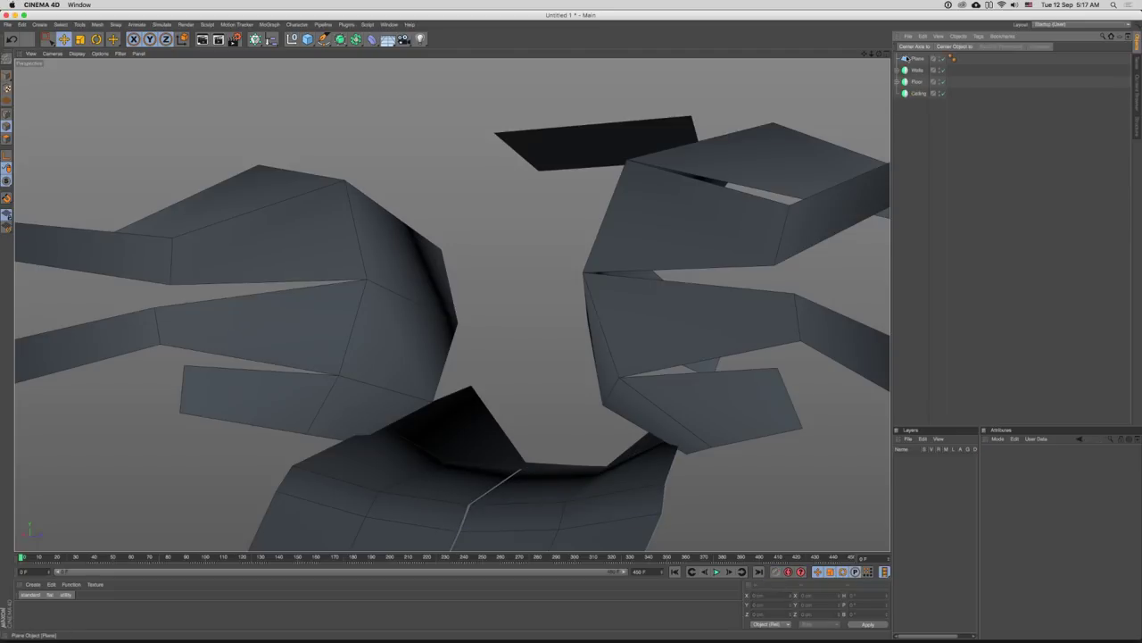
pyautogui.moveTo(919, 96); pyautogui.dragTo(931, 100)
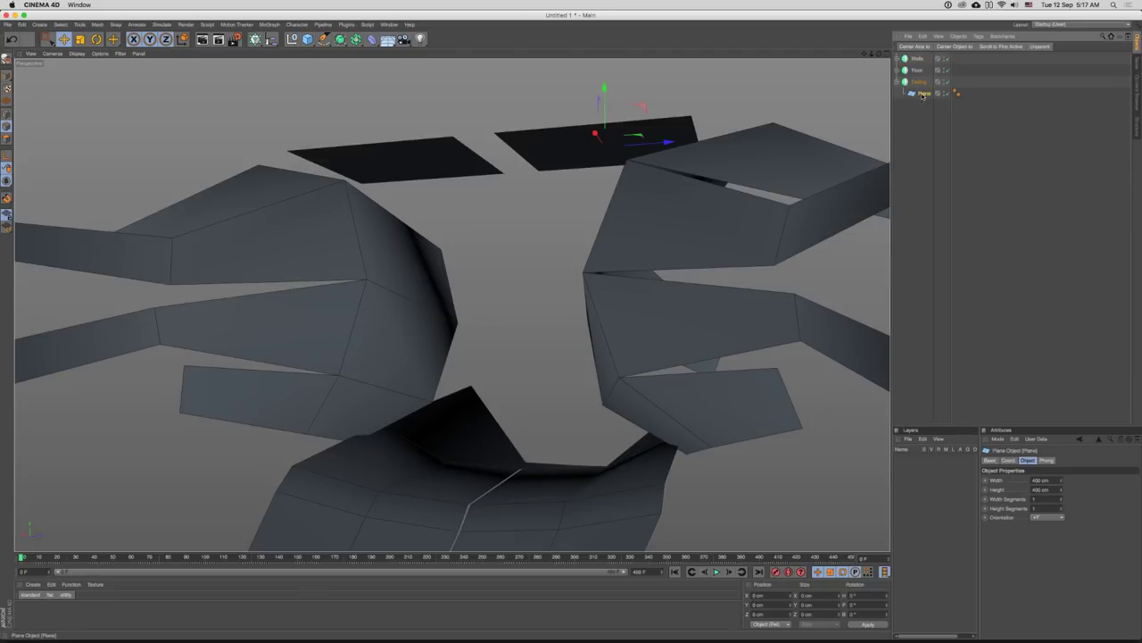
# - Move the ceiling plane sideways until its inner edge meets its mirrored copy at the centre
pyautogui.scroll(-5, 553, 177)
pyautogui.moveTo(548, 156); pyautogui.dragTo(580, 259)
pyautogui.scroll(2, 616, 223)
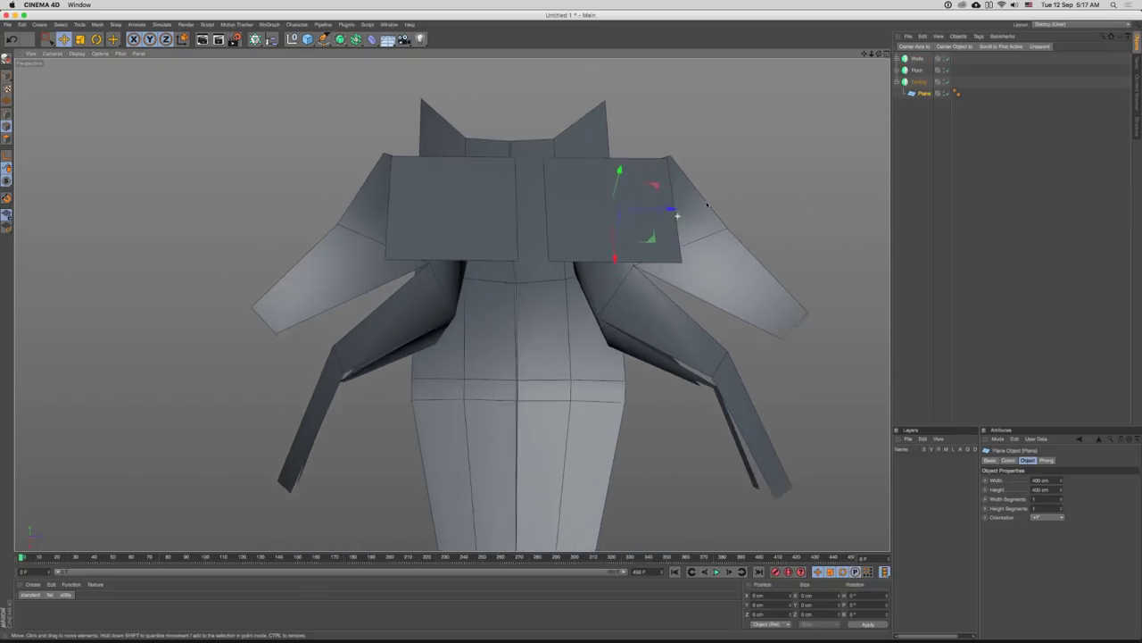
pyautogui.moveTo(674, 219); pyautogui.dragTo(636, 186)
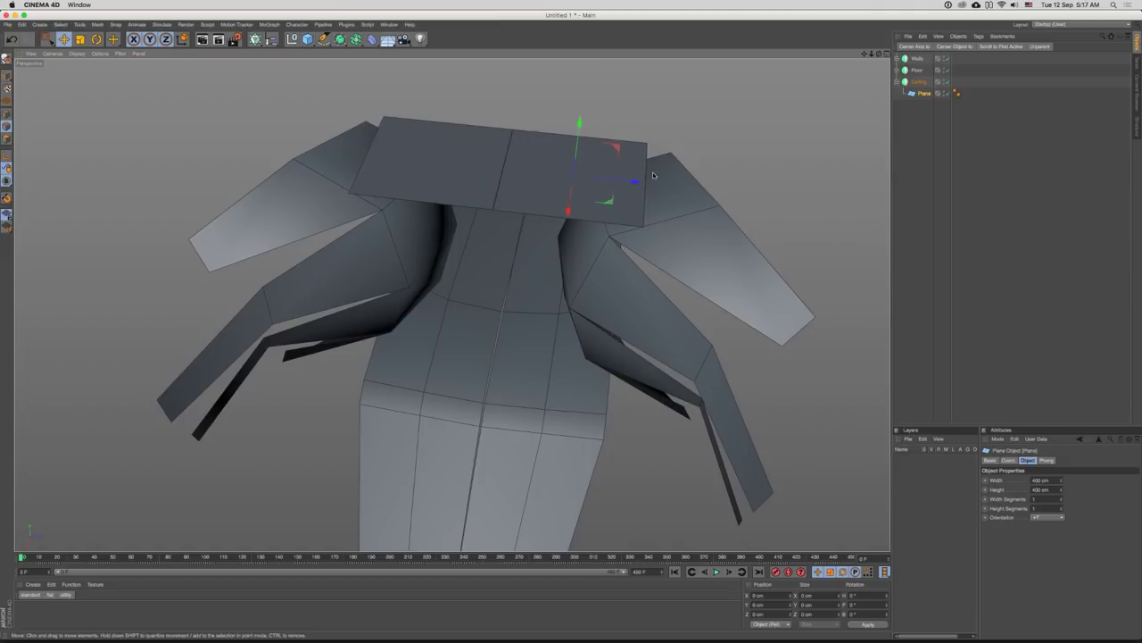
pyautogui.moveTo(654, 176); pyautogui.dragTo(596, 168)
# - Make the ceiling plane editable and cut a lengthwise loop through its middle with the Knife in Loop mode
pyautogui.press('k')
pyautogui.press('k')
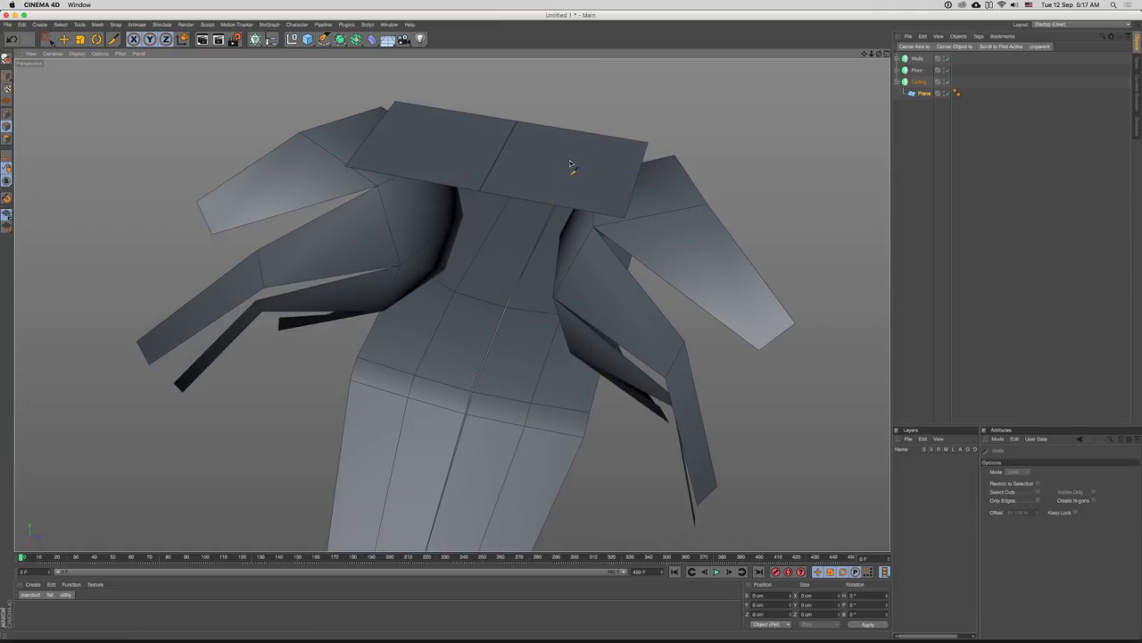
pyautogui.press('c')
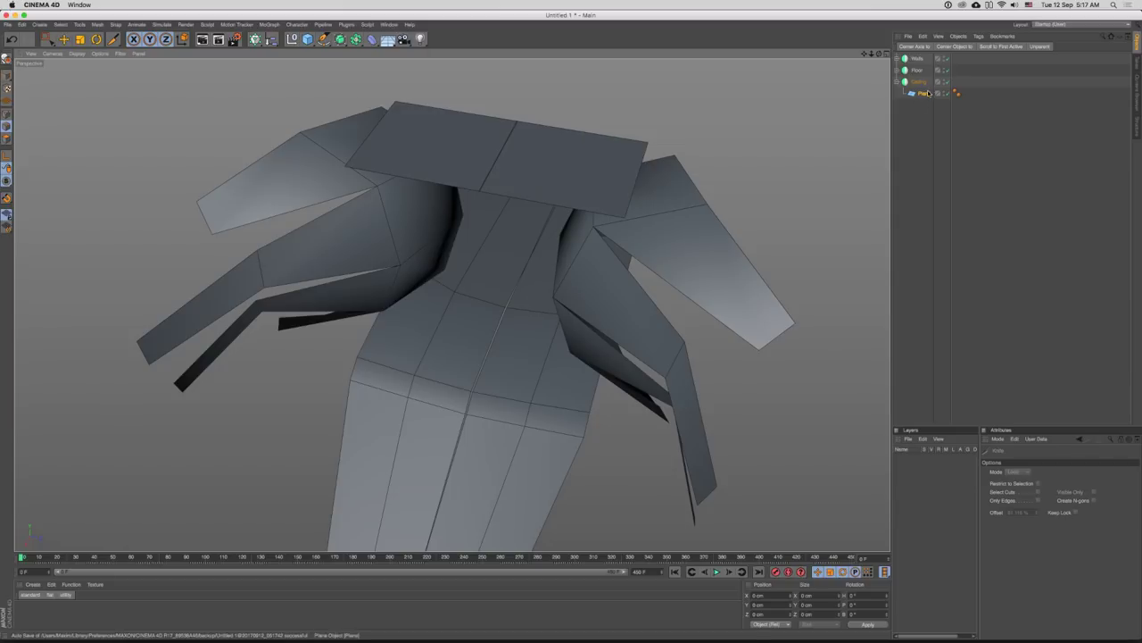
pyautogui.click(569, 130)
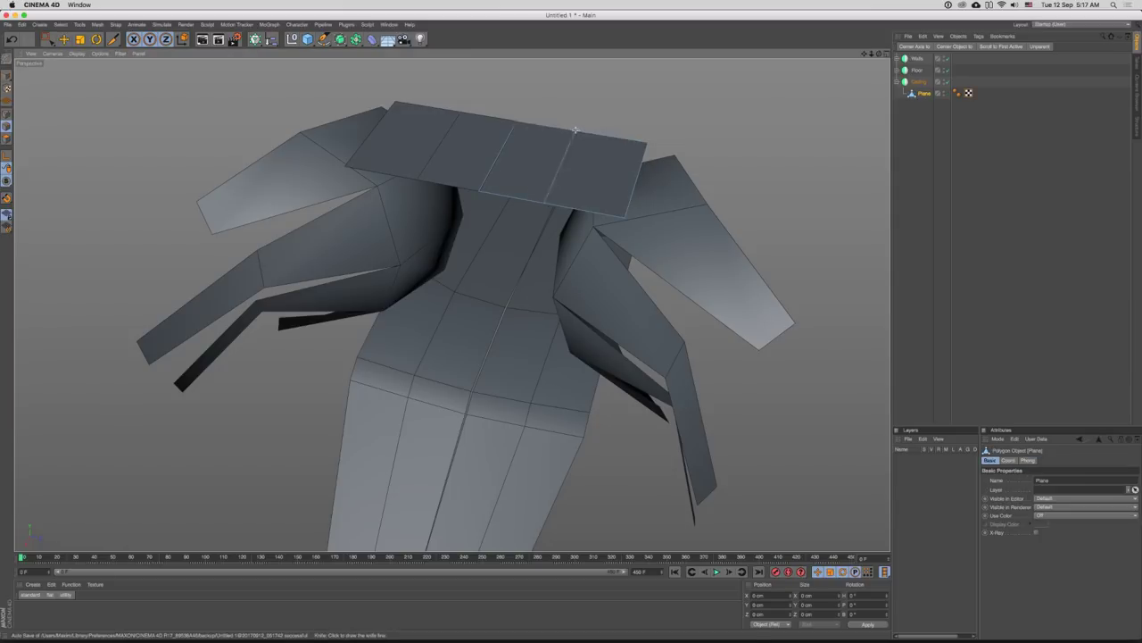
pyautogui.moveTo(512, 194); pyautogui.dragTo(566, 211)
# - Reposition the ceiling plane's lengthwise edges to fold it into a low central strip with an outer part sloping upward
pyautogui.press('e')
pyautogui.click(538, 144)
pyautogui.press('Return')
pyautogui.click(558, 190)
pyautogui.scroll(5, 516, 175)
pyautogui.moveTo(649, 238); pyautogui.dragTo(633, 240)
pyautogui.moveTo(686, 231); pyautogui.dragTo(662, 257)
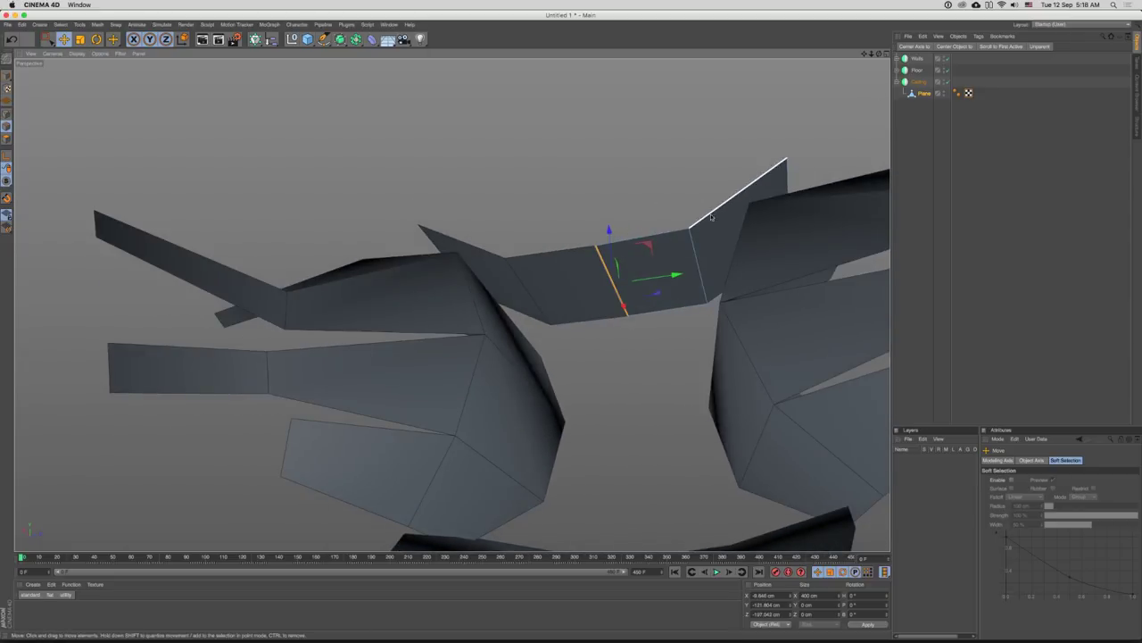
# - Disable the Ceiling, Floor and Walls symmetry objects so that only the original half of the model is displayed
pyautogui.click(948, 83)
pyautogui.click(947, 81)
pyautogui.click(948, 58)
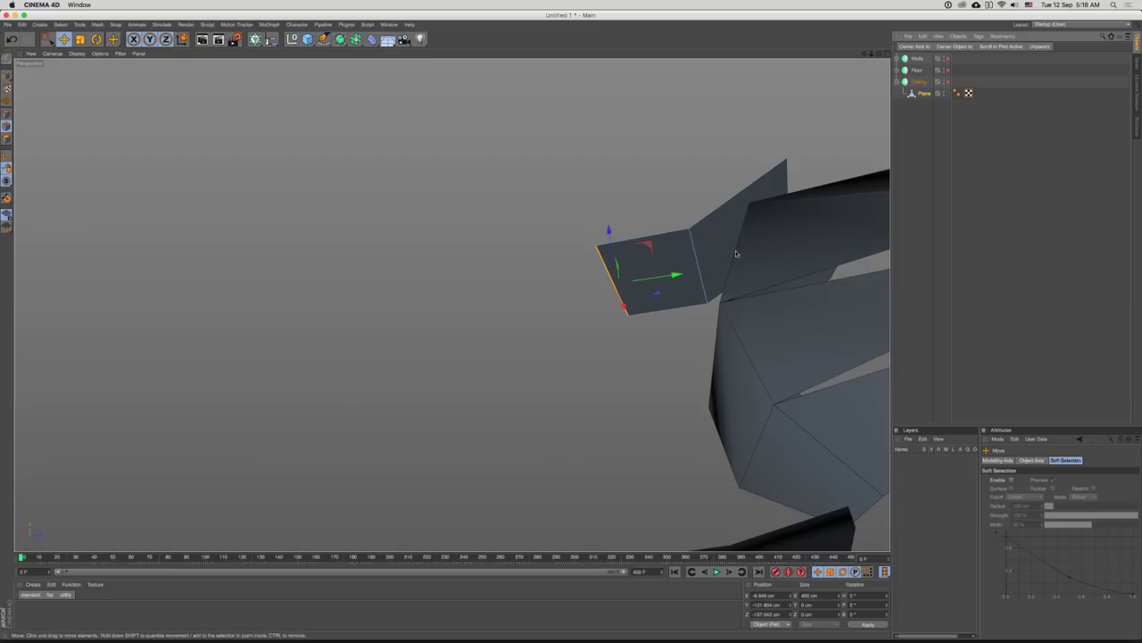
pyautogui.keyDown('alt'); pyautogui.moveTo(736, 253); pyautogui.dragTo(830, 147); pyautogui.keyUp('alt')
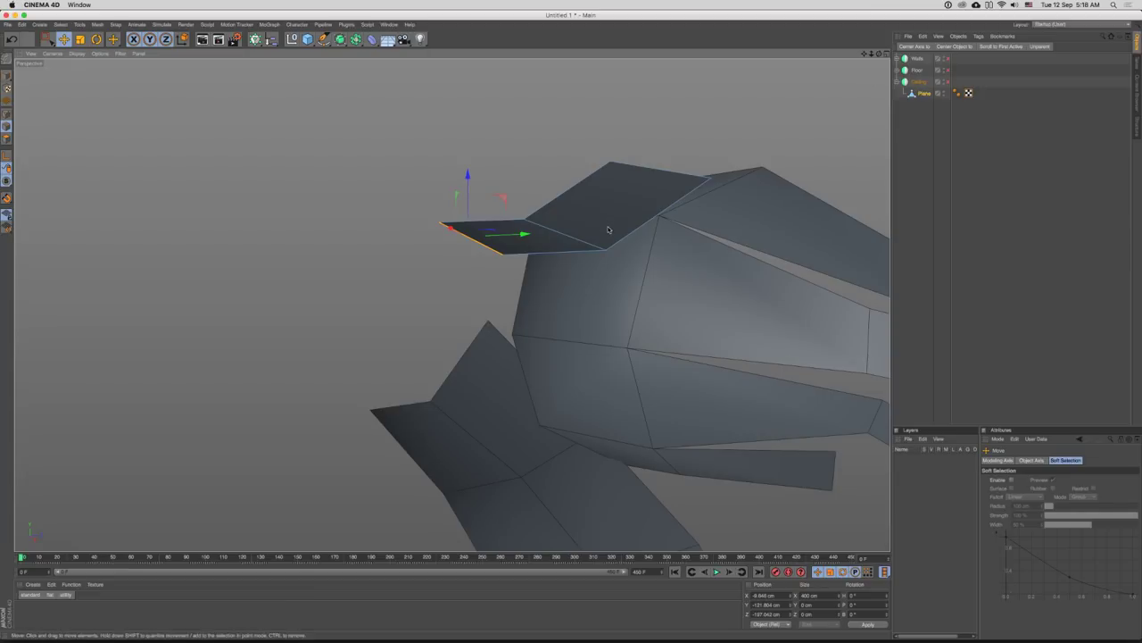
# - Extend the ceiling panel with a long row of polygons from its end edges, angling the new section upward
pyautogui.scroll(-5, 712, 191)
pyautogui.keyDown('alt'); pyautogui.moveTo(691, 189); pyautogui.dragTo(662, 188); pyautogui.keyUp('alt')
pyautogui.moveTo(625, 154); pyautogui.dragTo(696, 254)
pyautogui.scroll(3, 641, 180)
pyautogui.scroll(-3, 696, 255)
pyautogui.moveTo(643, 193); pyautogui.dragTo(804, 130)
pyautogui.moveTo(712, 193); pyautogui.dragTo(682, 181)
pyautogui.press('r')
pyautogui.press('e')
pyautogui.moveTo(624, 219); pyautogui.dragTo(609, 242)
# - Shift the three points on the ceiling panel's end edge sideways, one by one, toward the centre line
pyautogui.click(505, 212)
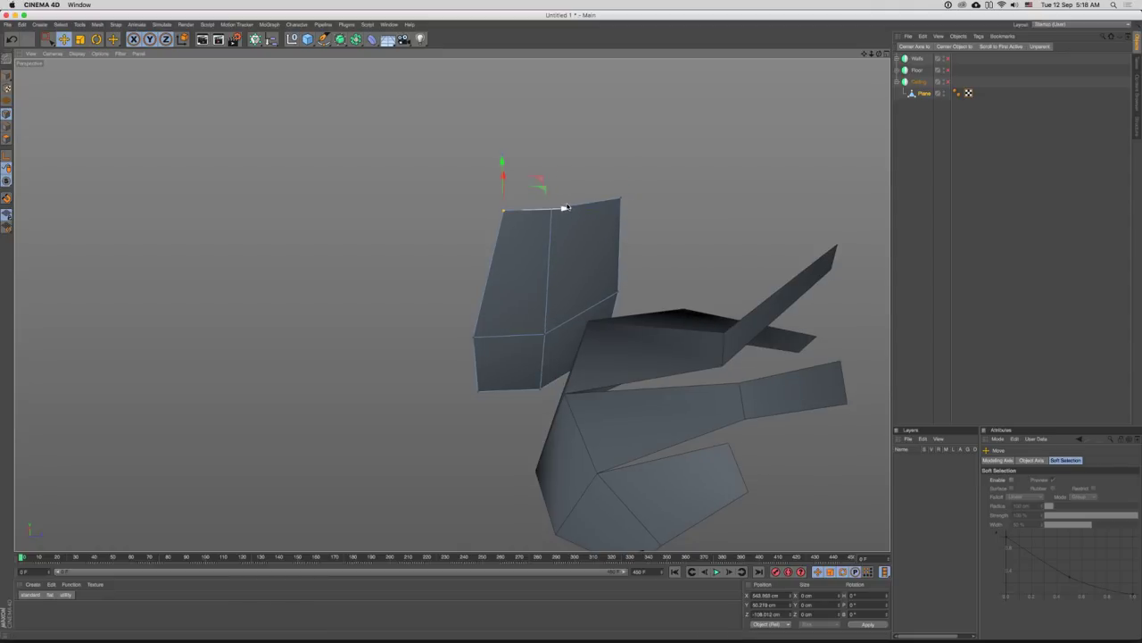
pyautogui.moveTo(561, 211); pyautogui.dragTo(530, 217)
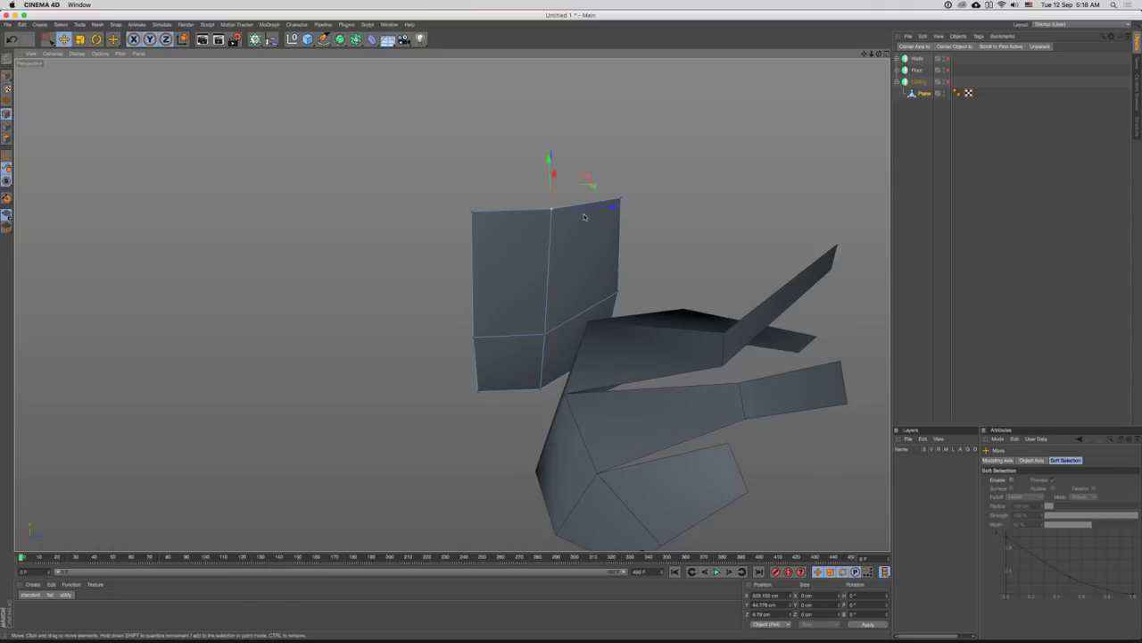
pyautogui.moveTo(612, 211); pyautogui.dragTo(593, 213)
pyautogui.click(620, 199)
pyautogui.moveTo(680, 201); pyautogui.dragTo(623, 245)
pyautogui.scroll(-5, 644, 206)
pyautogui.press('Return')
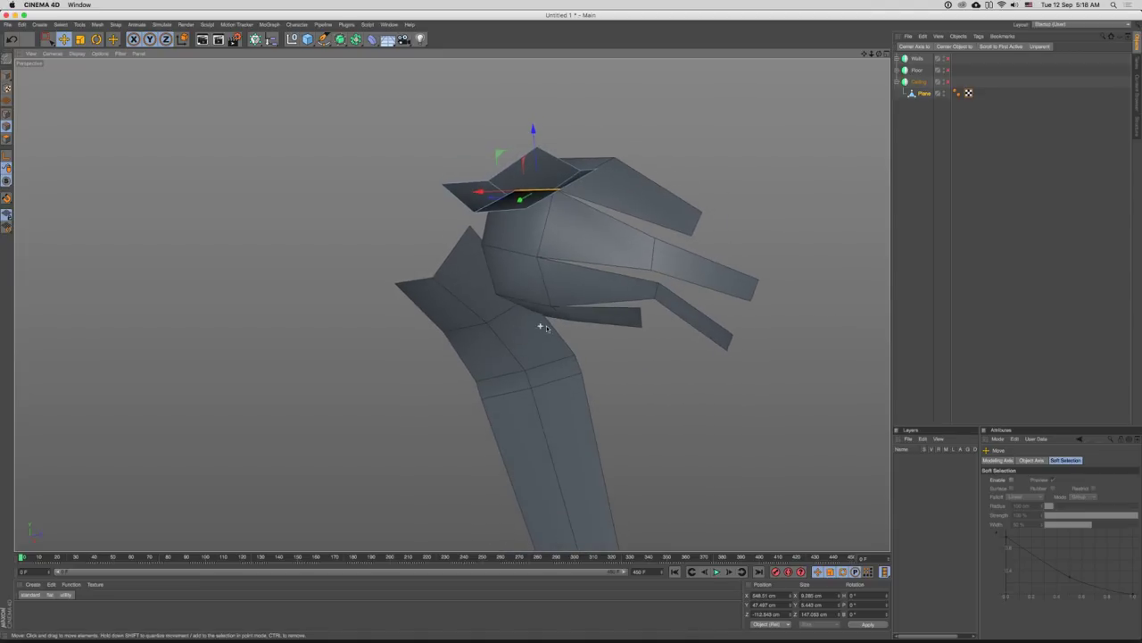
# - Extend the end edge of the ceiling's low central strip into a long narrow polygon slanting upward away from the panel
pyautogui.moveTo(546, 325); pyautogui.dragTo(625, 265)
pyautogui.scroll(-5, 642, 250)
pyautogui.scroll(3, 627, 266)
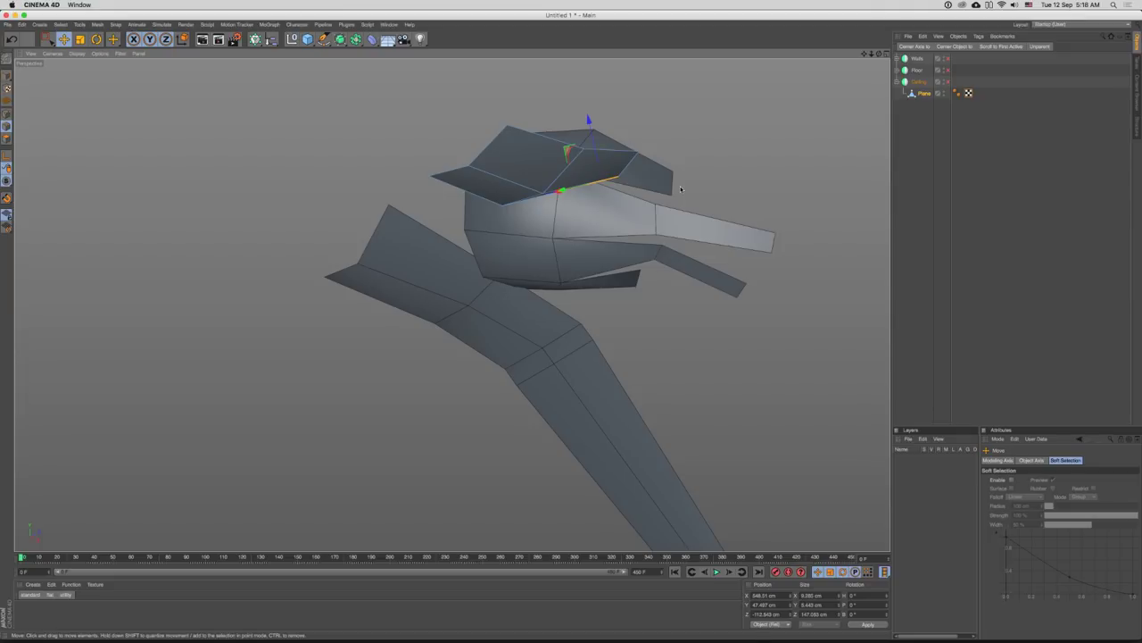
pyautogui.click(258, 104)
pyautogui.moveTo(619, 234); pyautogui.dragTo(451, 306)
pyautogui.moveTo(571, 214); pyautogui.dragTo(625, 204)
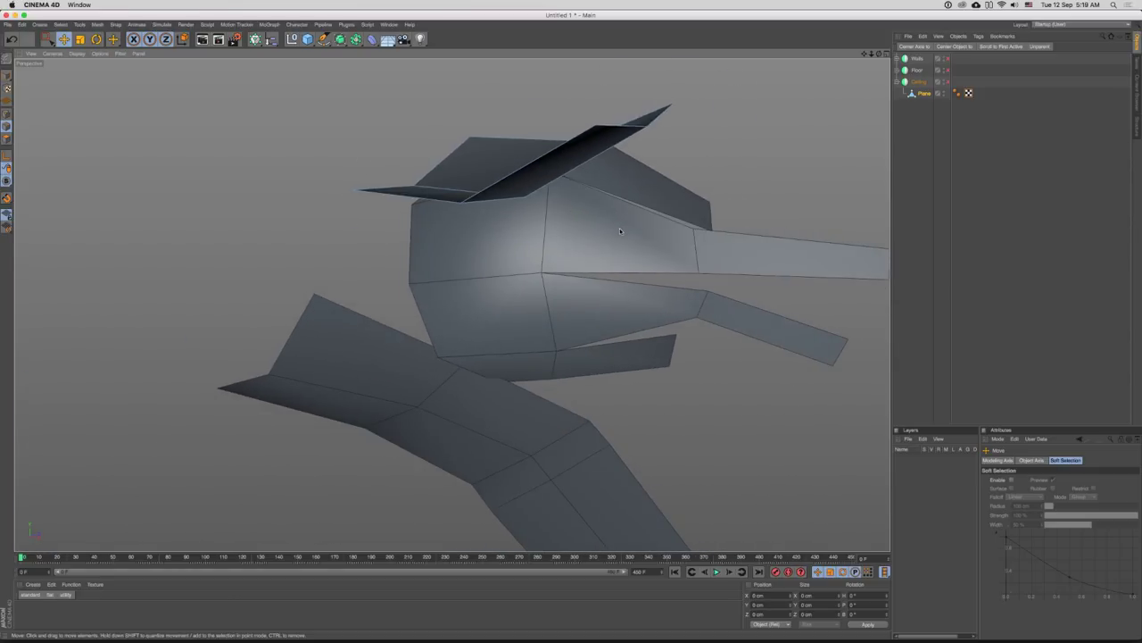
pyautogui.scroll(-3, 579, 236)
pyautogui.moveTo(580, 253); pyautogui.dragTo(498, 97)
pyautogui.moveTo(602, 185)
pyautogui.mouseDown()
pyautogui.moveTo(552, 178)
pyautogui.moveTo(571, 214)
pyautogui.moveTo(619, 246)
pyautogui.moveTo(637, 240)
pyautogui.moveTo(616, 202)
pyautogui.moveTo(638, 194)
pyautogui.moveTo(552, 195)
pyautogui.moveTo(655, 191)
pyautogui.moveTo(607, 191)
pyautogui.mouseUp()
pyautogui.press('r')
pyautogui.press('e')
pyautogui.click(602, 201)
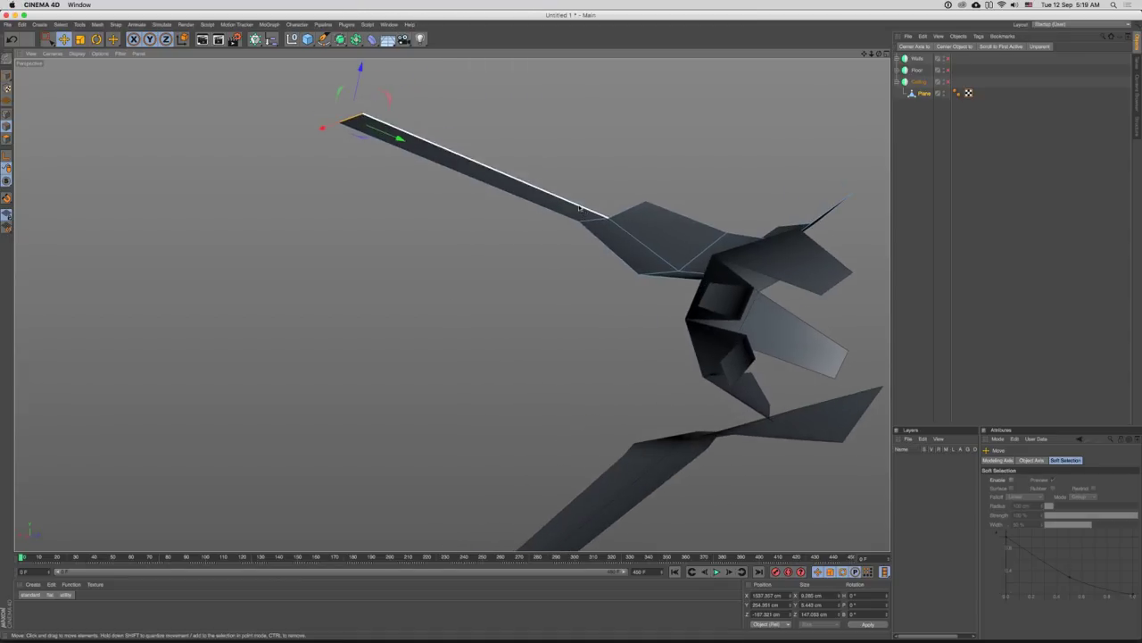
# - Cut a crosswise loop with the Knife through the new ceiling strip, close to where it joins the panel
pyautogui.press('k')
pyautogui.click(596, 213)
pyautogui.moveTo(640, 232); pyautogui.dragTo(703, 305)
pyautogui.press('e')
pyautogui.scroll(-2, 748, 260)
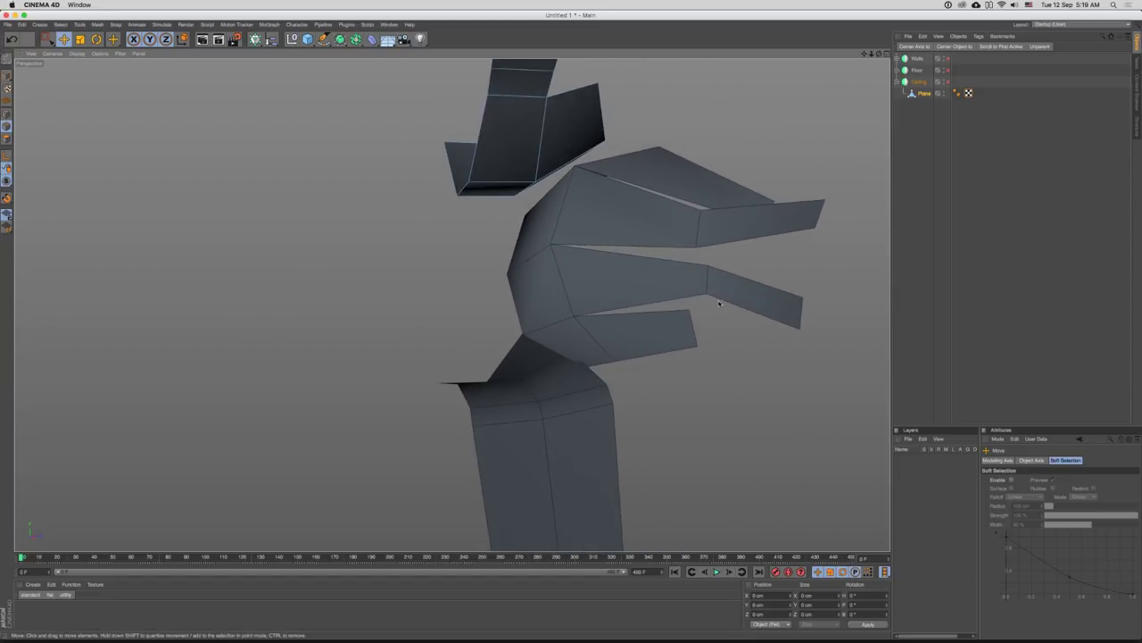
# - Switch to the Floor's plane and reposition the points along its lengthwise edge nearest the walls
pyautogui.click(924, 93)
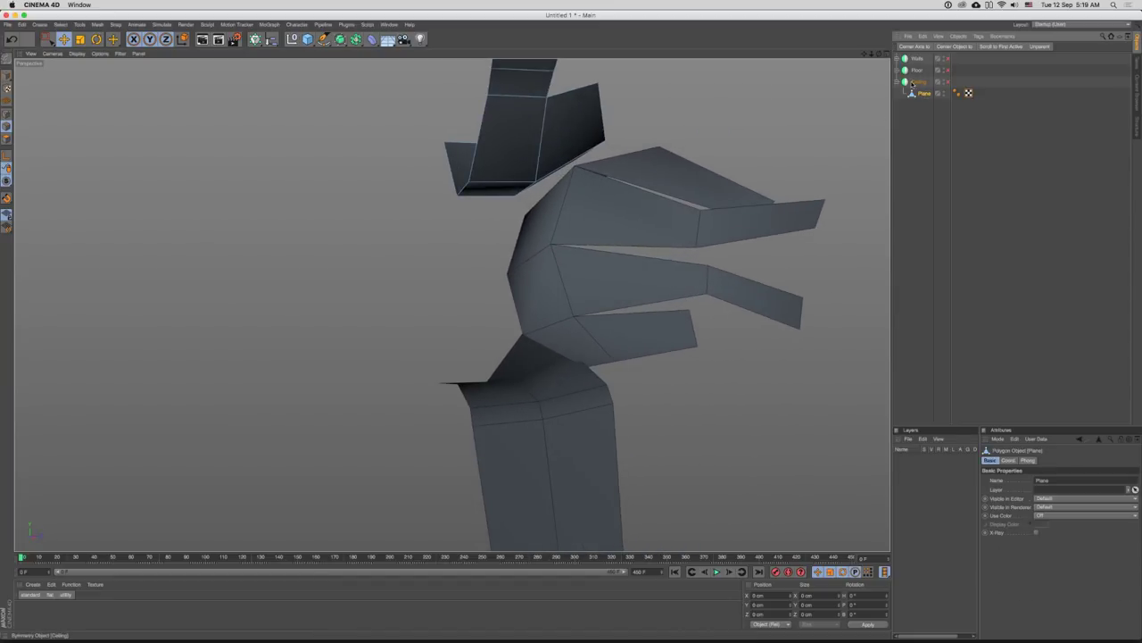
pyautogui.moveTo(730, 399); pyautogui.dragTo(618, 281)
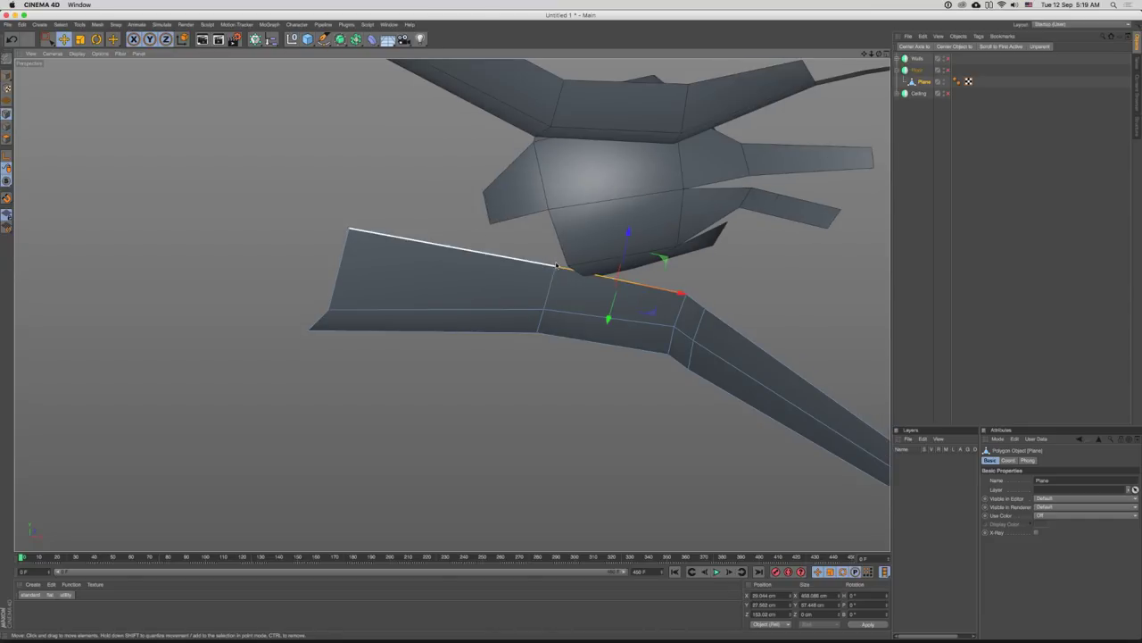
pyautogui.press('Return')
pyautogui.click(558, 267)
pyautogui.moveTo(617, 258); pyautogui.dragTo(621, 286)
pyautogui.moveTo(620, 281); pyautogui.dragTo(509, 283)
pyautogui.click(504, 250)
pyautogui.moveTo(452, 304); pyautogui.dragTo(647, 246)
# - Adjust the floor's outer points at the bend where its long downward-sloping section begins
pyautogui.press('Return')
pyautogui.moveTo(730, 253); pyautogui.dragTo(598, 237)
pyautogui.press('t')
pyautogui.press('e')
pyautogui.click(543, 281)
pyautogui.moveTo(596, 236); pyautogui.dragTo(611, 275)
pyautogui.click(547, 316)
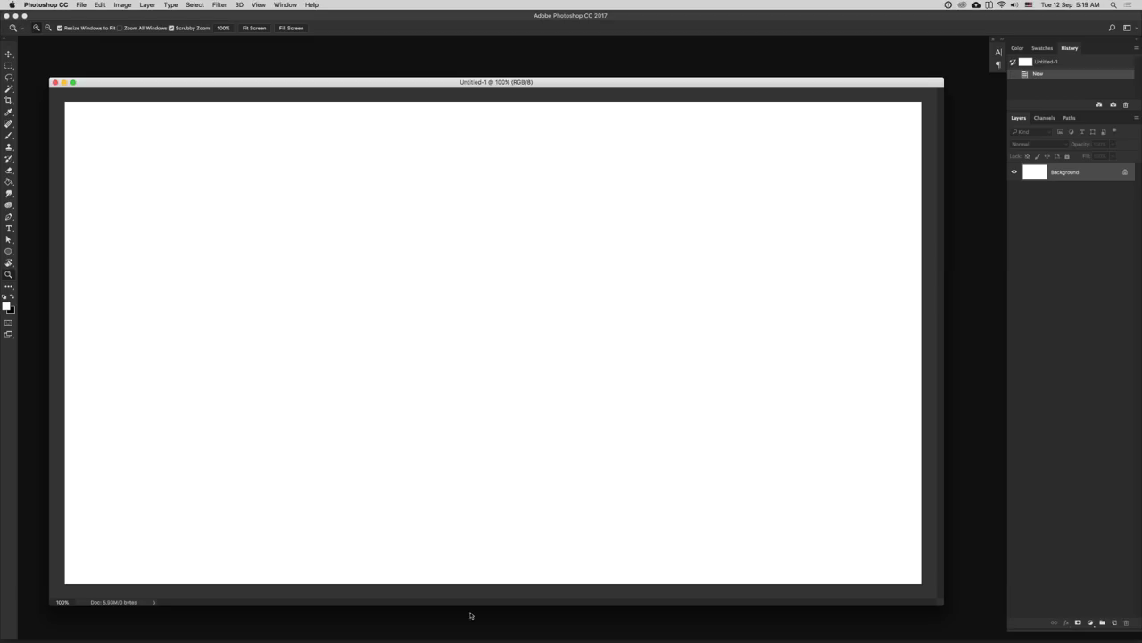
# - Switch to the blank Photoshop document, ready a small Brush in default black, and undo a test stroke
pyautogui.press('b')
pyautogui.moveTo(410, 260); pyautogui.dragTo(385, 265)
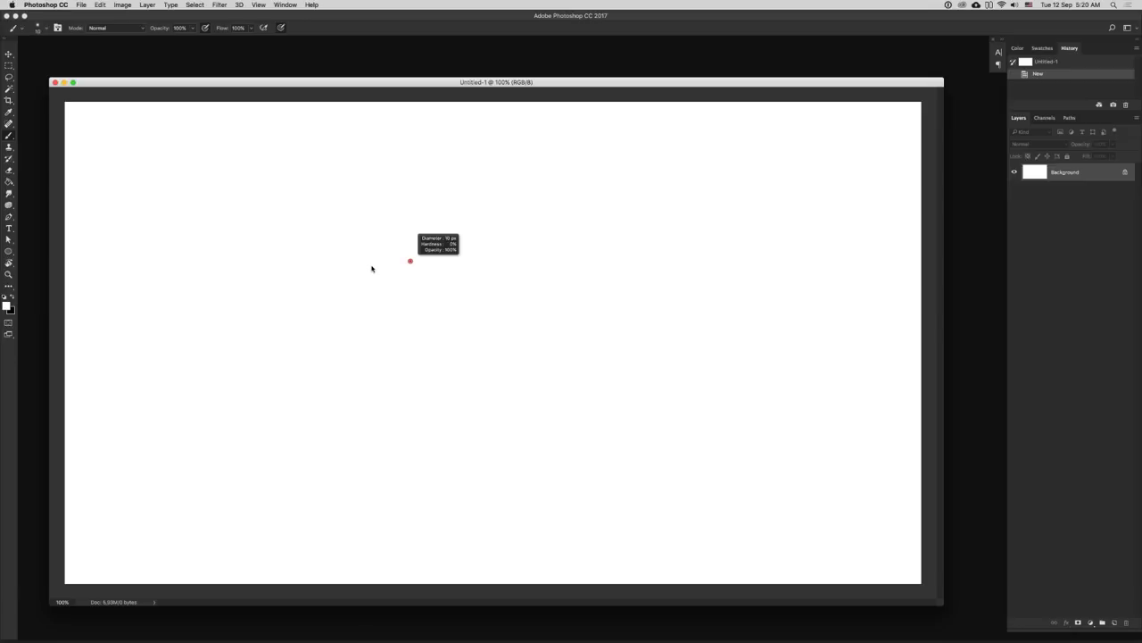
pyautogui.press('d')
pyautogui.moveTo(227, 230); pyautogui.dragTo(228, 324)
pyautogui.press('super+z')
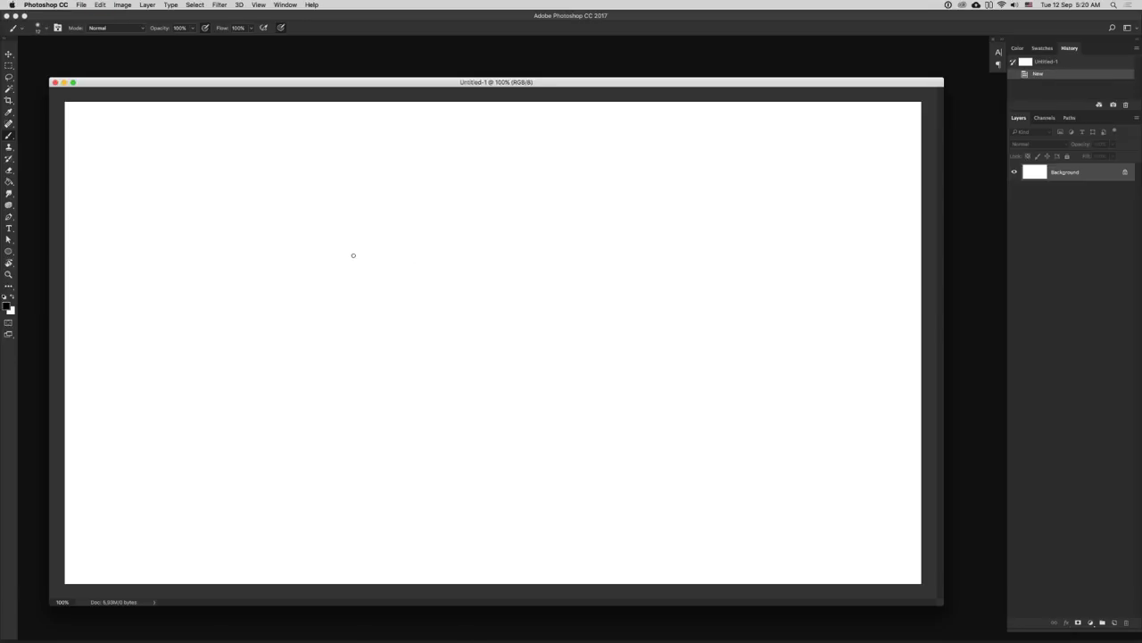
# - Choose another brush preset for thin lines and set its size to 3 px, undoing the test strokes
pyautogui.rightClick(353, 255)
pyautogui.click(413, 336)
pyautogui.moveTo(287, 255); pyautogui.dragTo(287, 313)
pyautogui.press('super+z')
pyautogui.rightClick(342, 265)
pyautogui.doubleClick(428, 274)
pyautogui.write('3')
pyautogui.press('Return')
pyautogui.moveTo(267, 215); pyautogui.dragTo(261, 319)
pyautogui.press('cmd+z')
# - Sketch a tall narrow rectangle with straight strokes and an overlapping right triangle that slopes down to its baseline
pyautogui.moveTo(239, 206); pyautogui.dragTo(239, 293)
pyautogui.keyDown('shift'); pyautogui.click(300, 295); pyautogui.keyUp('shift')
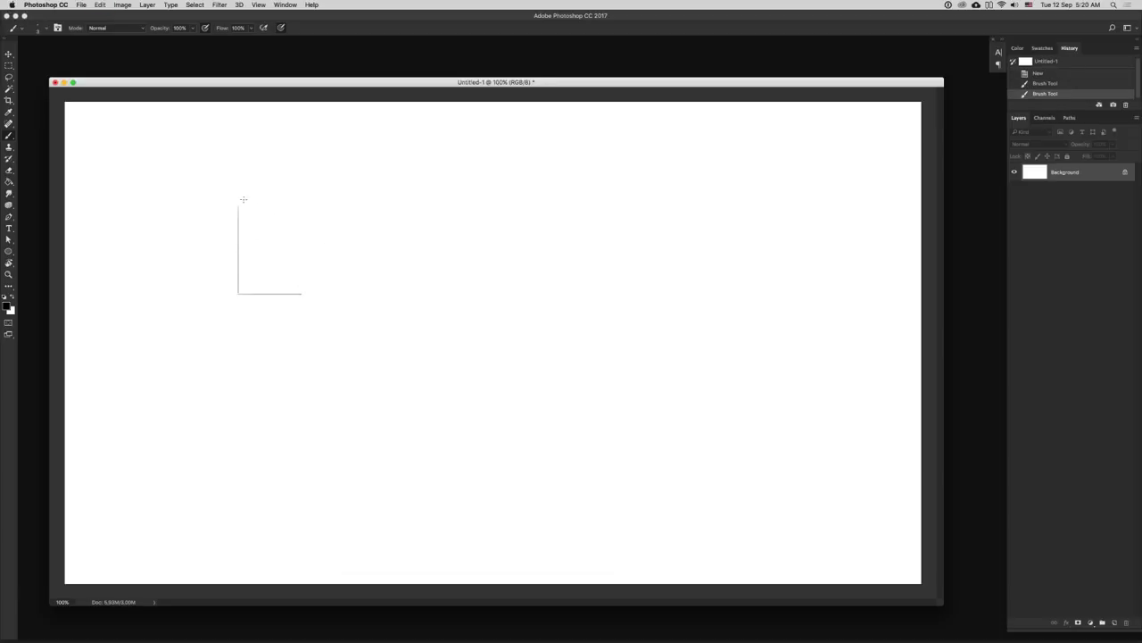
pyautogui.click(238, 128)
pyautogui.keyDown('shift'); pyautogui.click(239, 286); pyautogui.keyUp('shift')
pyautogui.click(242, 124)
pyautogui.keyDown('shift'); pyautogui.click(294, 124); pyautogui.keyUp('shift')
pyautogui.moveTo(293, 123); pyautogui.dragTo(293, 295)
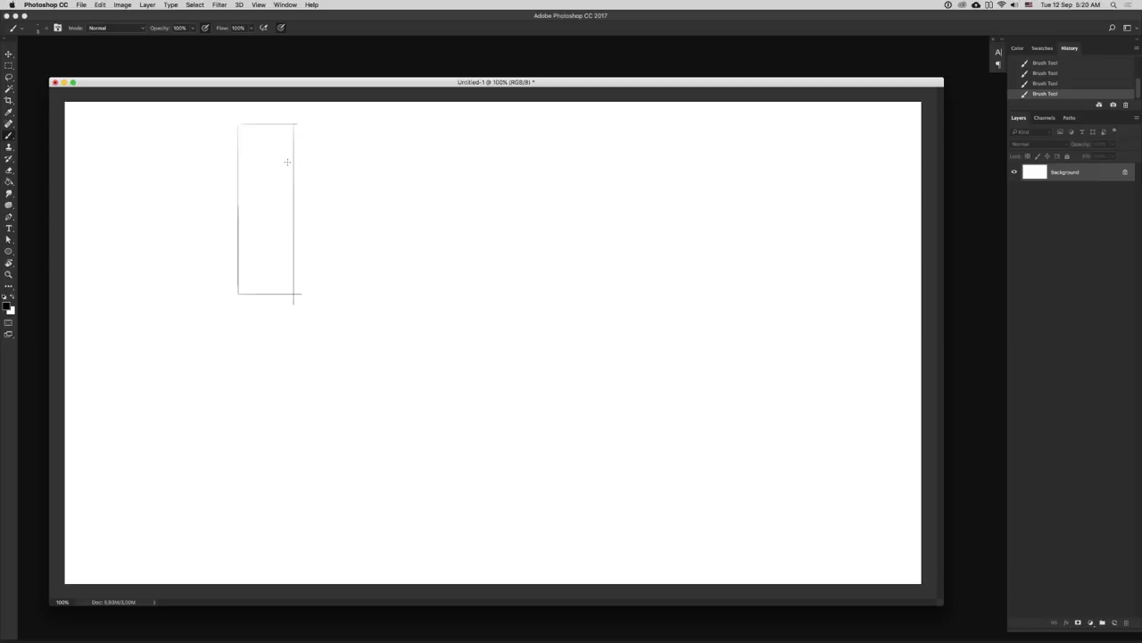
pyautogui.moveTo(282, 152)
pyautogui.mouseDown()
pyautogui.moveTo(292, 293)
pyautogui.moveTo(398, 294)
pyautogui.mouseUp()
pyautogui.moveTo(284, 152); pyautogui.dragTo(398, 294)
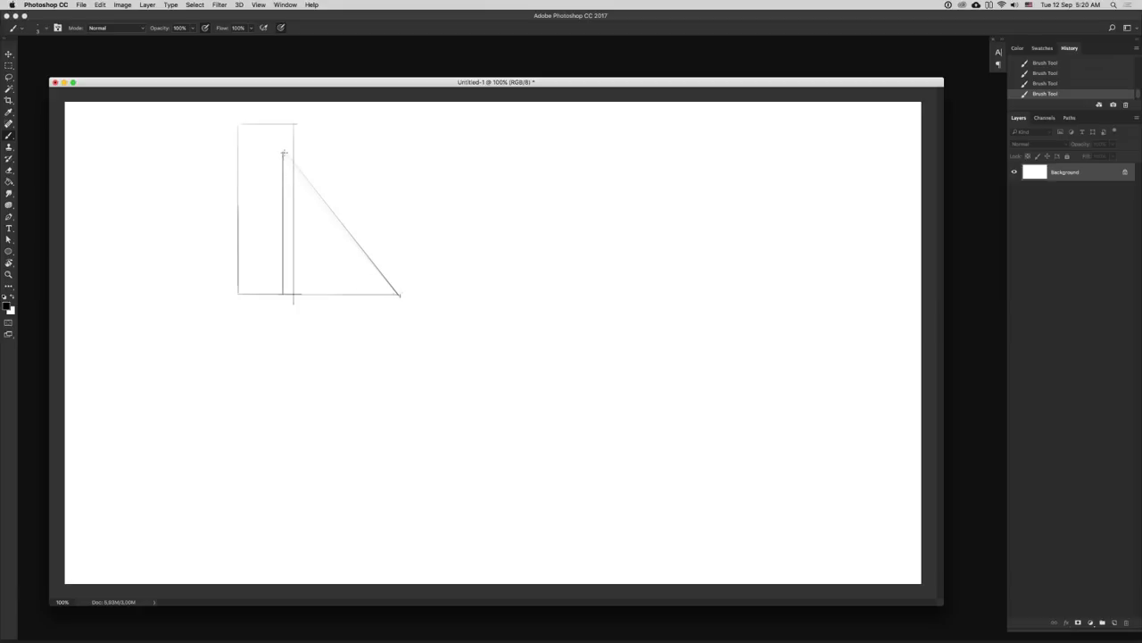
# - Brush light construction lines and tick marks across and beside the rectangle and triangle
pyautogui.moveTo(291, 126)
pyautogui.mouseDown()
pyautogui.moveTo(244, 126)
pyautogui.moveTo(240, 234)
pyautogui.mouseUp()
pyautogui.moveTo(293, 145); pyautogui.dragTo(252, 145)
pyautogui.moveTo(349, 212)
pyautogui.mouseDown()
pyautogui.moveTo(237, 261)
pyautogui.moveTo(333, 216)
pyautogui.moveTo(235, 260)
pyautogui.moveTo(235, 225)
pyautogui.mouseUp()
pyautogui.moveTo(230, 166)
pyautogui.mouseDown()
pyautogui.moveTo(232, 286)
pyautogui.moveTo(227, 242)
pyautogui.mouseUp()
pyautogui.moveTo(301, 242)
pyautogui.mouseDown()
pyautogui.moveTo(372, 240)
pyautogui.moveTo(291, 260)
pyautogui.mouseUp()
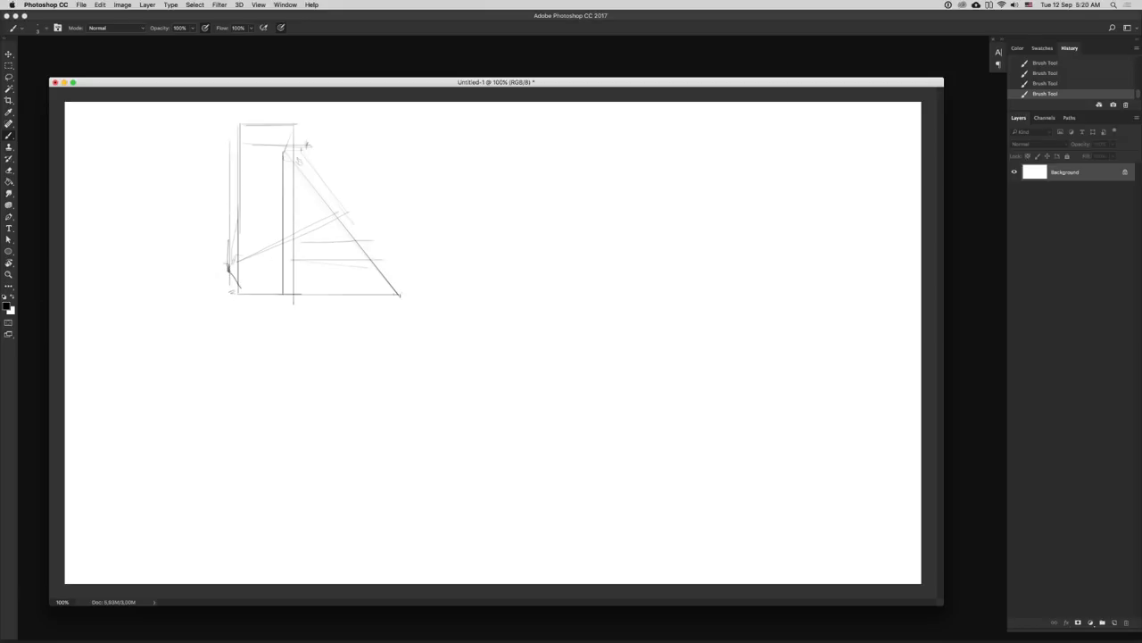
pyautogui.moveTo(210, 216); pyautogui.dragTo(263, 212)
pyautogui.moveTo(316, 164)
pyautogui.mouseDown()
pyautogui.moveTo(224, 166)
pyautogui.moveTo(262, 161)
pyautogui.moveTo(237, 129)
pyautogui.moveTo(234, 278)
pyautogui.mouseUp()
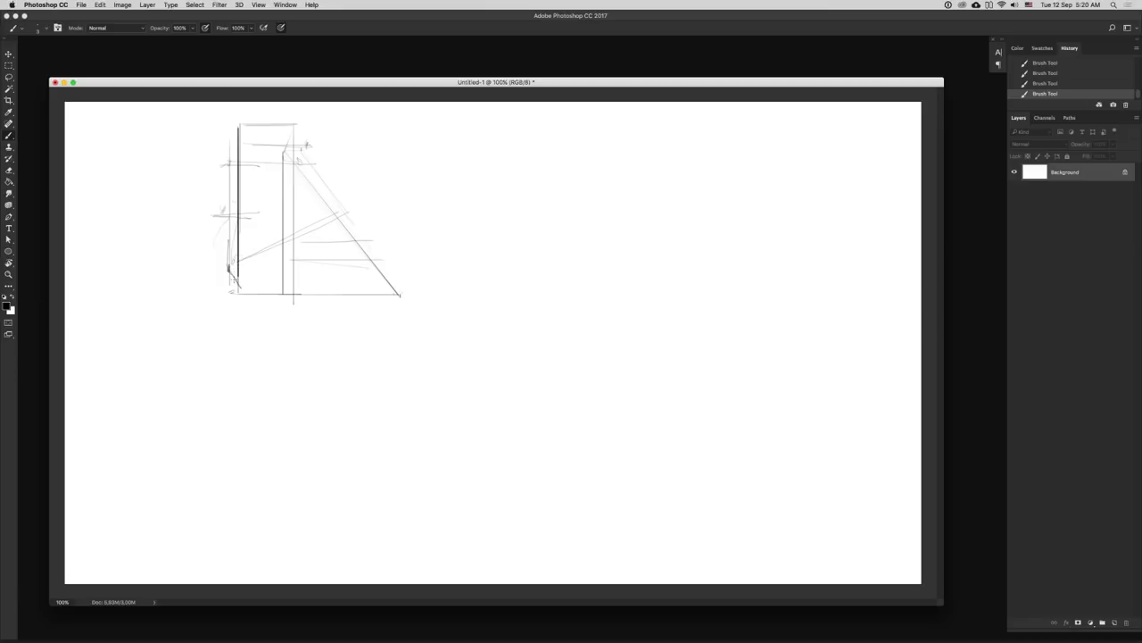
# - Darken the shape's straight outline, then set the brush size to 4 px and strengthen the diagonal side
pyautogui.moveTo(239, 127)
pyautogui.mouseDown()
pyautogui.moveTo(294, 128)
pyautogui.moveTo(294, 164)
pyautogui.moveTo(349, 294)
pyautogui.moveTo(405, 296)
pyautogui.mouseUp()
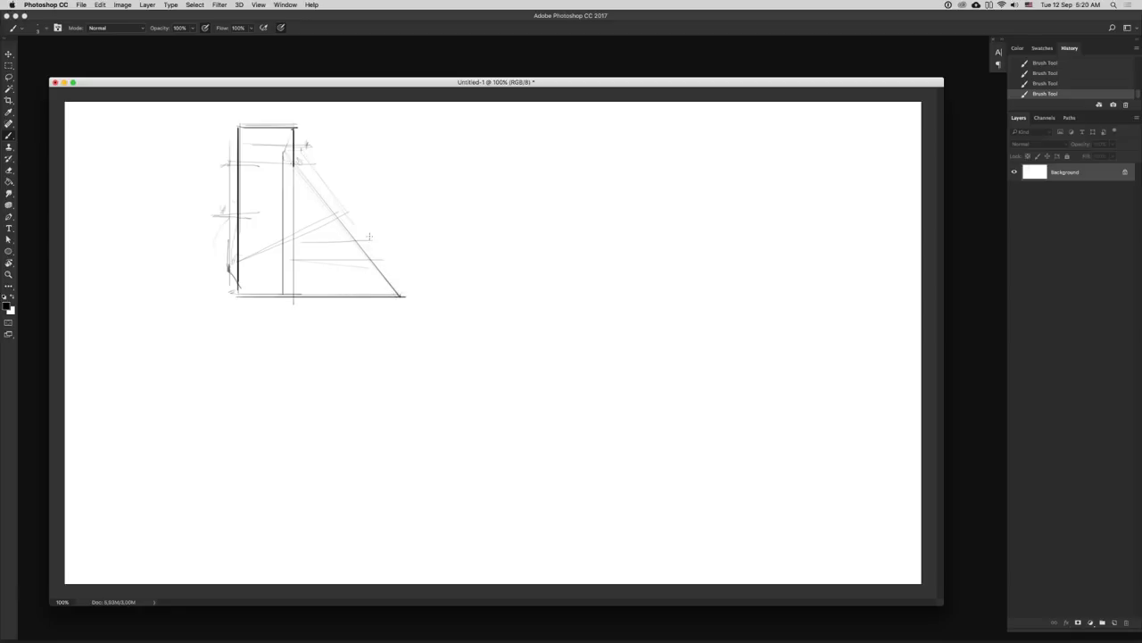
pyautogui.rightClick(444, 232)
pyautogui.doubleClick(493, 231)
pyautogui.write('4')
pyautogui.press('Return')
pyautogui.moveTo(397, 291); pyautogui.dragTo(297, 164)
pyautogui.moveTo(393, 299); pyautogui.dragTo(297, 163)
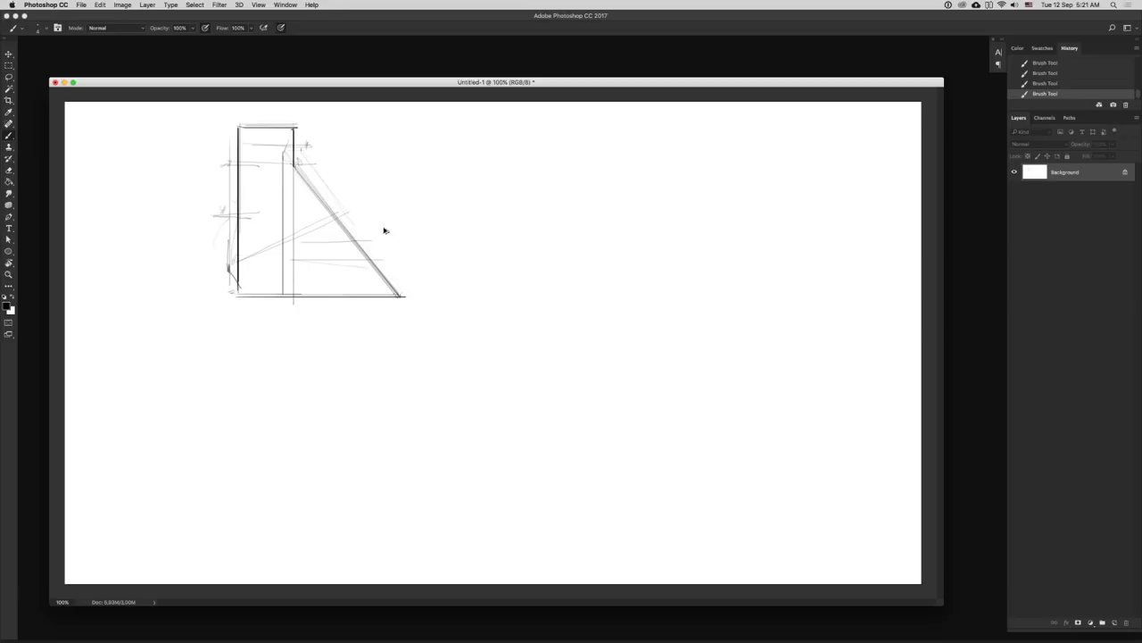
# - Flip the canvas horizontally and back again to check the sketch mirrored
pyautogui.press('super+shift+h')
pyautogui.press('h')
pyautogui.press('z')
pyautogui.click(378, 210)
pyautogui.keyDown('alt'); pyautogui.click(526, 226); pyautogui.keyUp('alt')
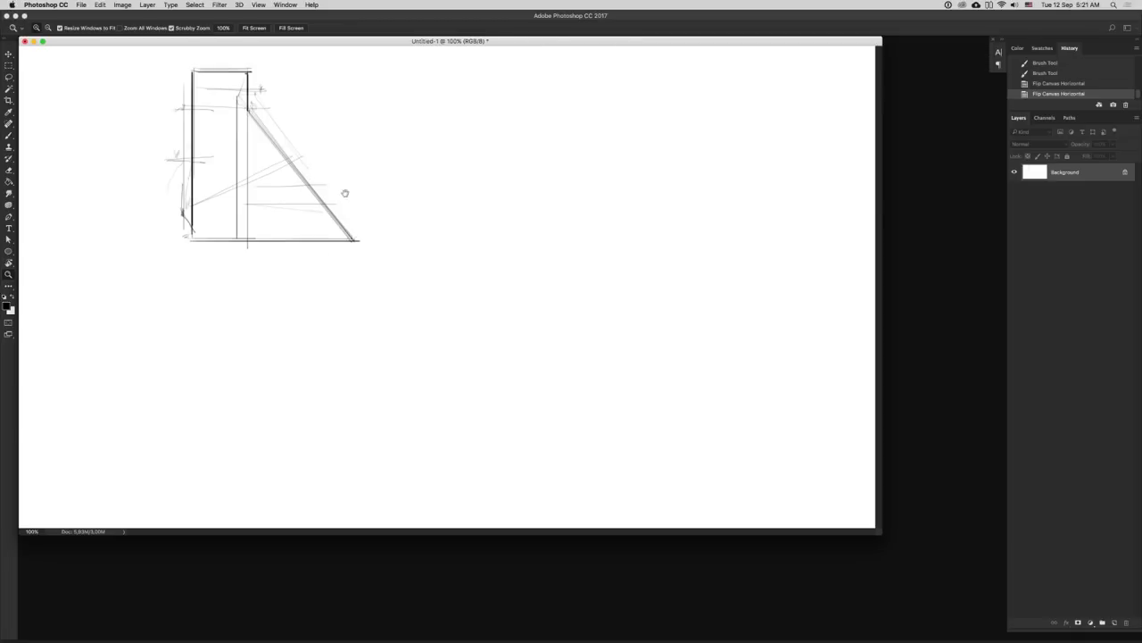
pyautogui.moveTo(643, 38); pyautogui.dragTo(714, 96)
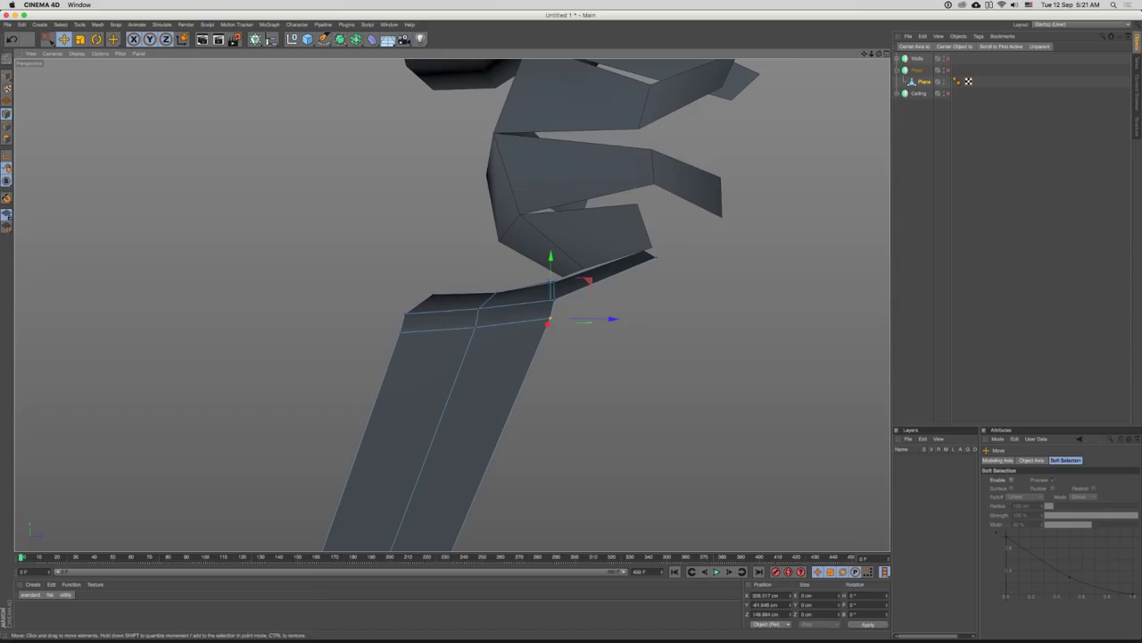
# - Return to Cinema 4D and Knife two crosswise loops through the floor's long section, near its upper bend and its far end
pyautogui.moveTo(556, 301); pyautogui.dragTo(599, 311)
pyautogui.scroll(-3, 562, 326)
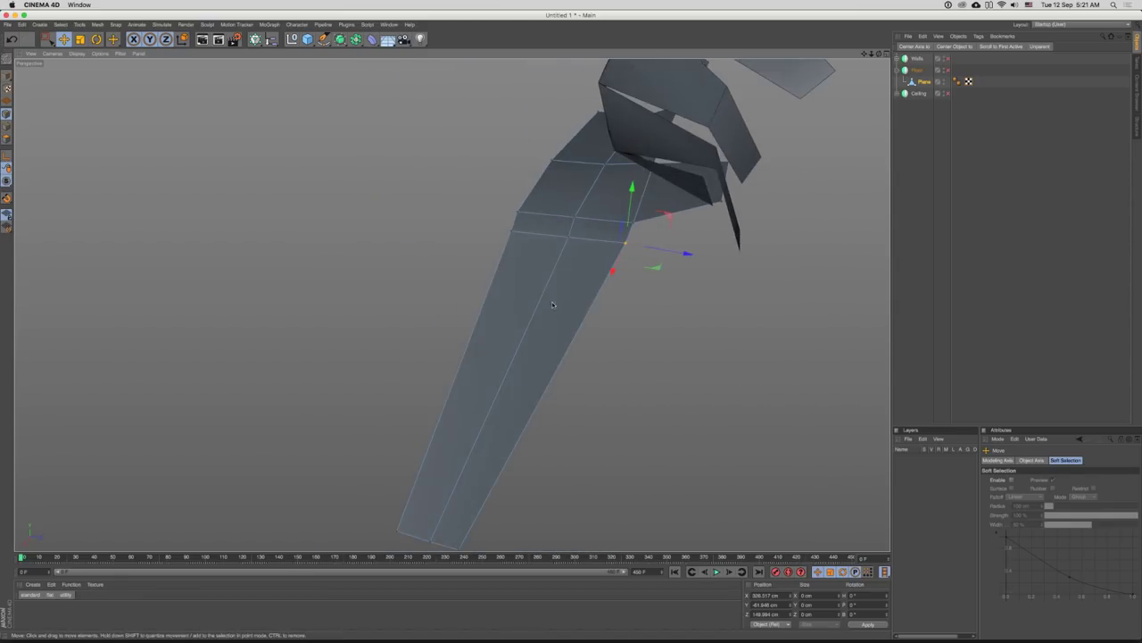
pyautogui.press('k')
pyautogui.click(596, 296)
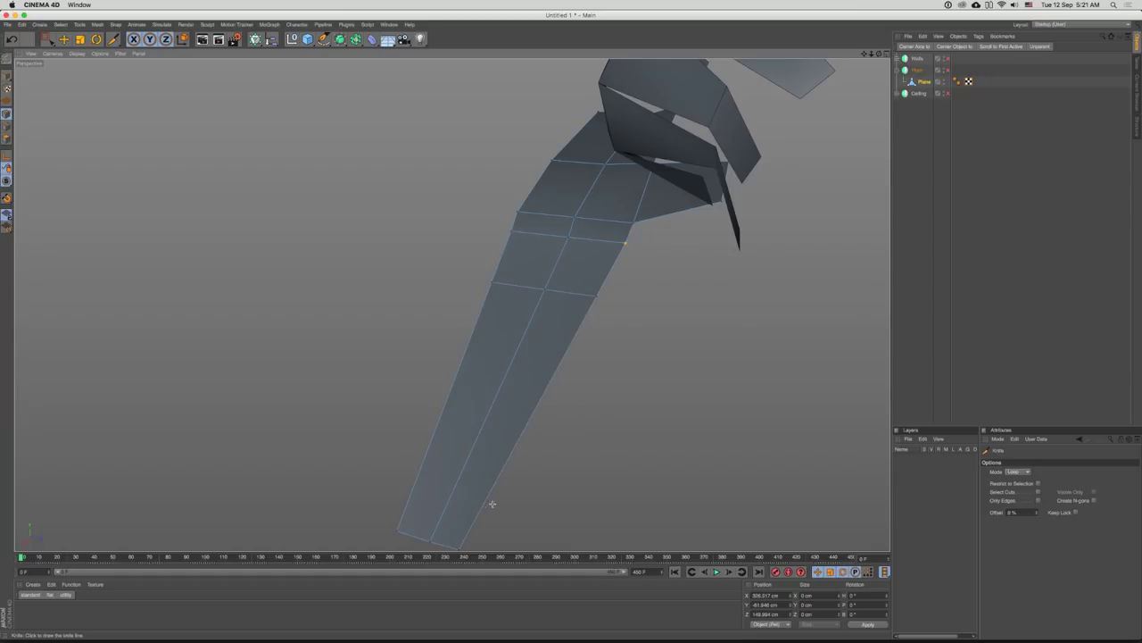
pyautogui.press('Return')
# - Try to reshape the long floor section by scaling and moving its edges and points around the new cuts
pyautogui.press('t')
pyautogui.click(535, 413)
pyautogui.moveTo(536, 412); pyautogui.dragTo(589, 384)
pyautogui.moveTo(591, 384); pyautogui.dragTo(587, 411)
pyautogui.press('e')
pyautogui.press('Return')
pyautogui.click(535, 316)
pyautogui.moveTo(538, 316); pyautogui.dragTo(584, 334)
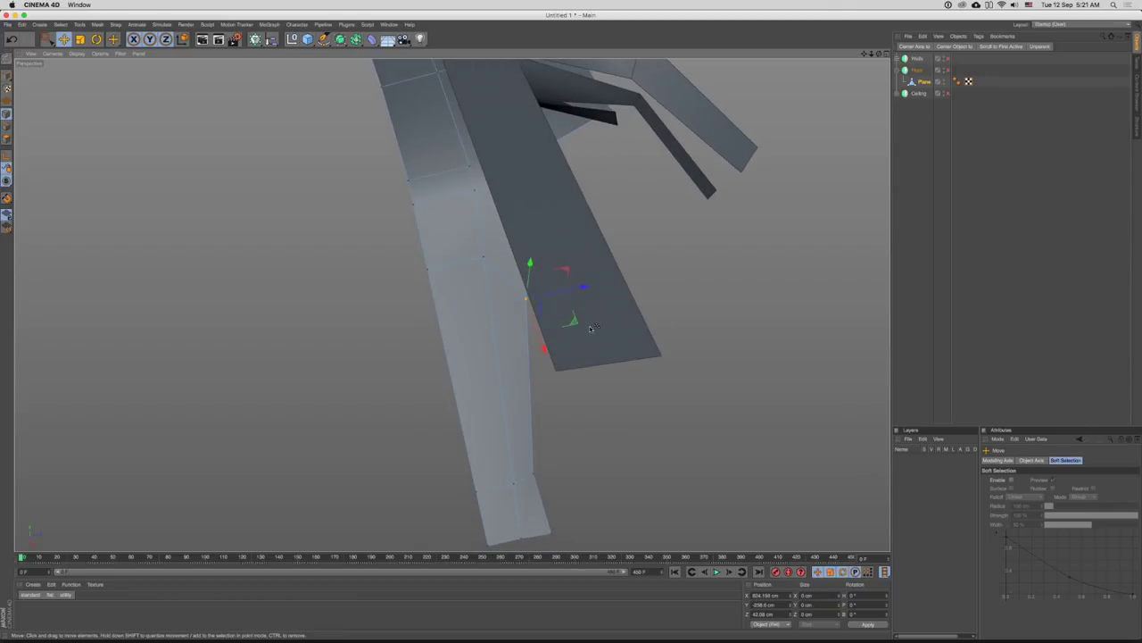
# - Undo the last reshaping of the long floor section, keeping the two loop cuts
pyautogui.press('super+z')
pyautogui.press('super+z')
pyautogui.press('super+z')
pyautogui.press('super+z')
pyautogui.press('super+z')
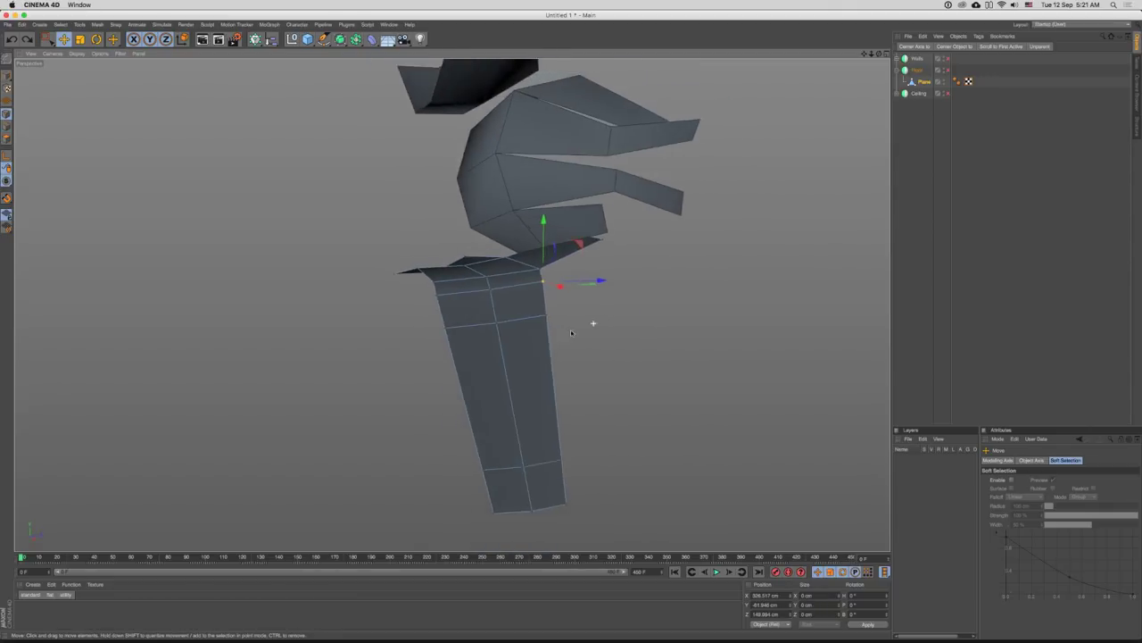
pyautogui.press('super+z')
pyautogui.press('super+z')
pyautogui.press('super+z')
pyautogui.press('super+z')
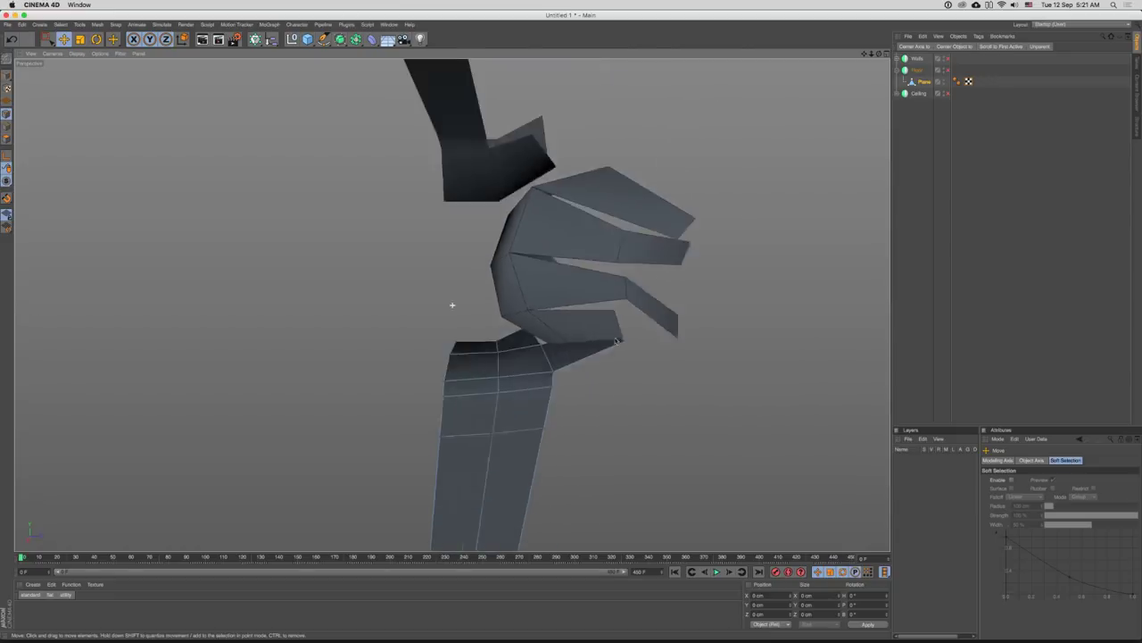
pyautogui.press('super+z')
pyautogui.press('super+z')
pyautogui.press('super+z')
pyautogui.press('super+z')
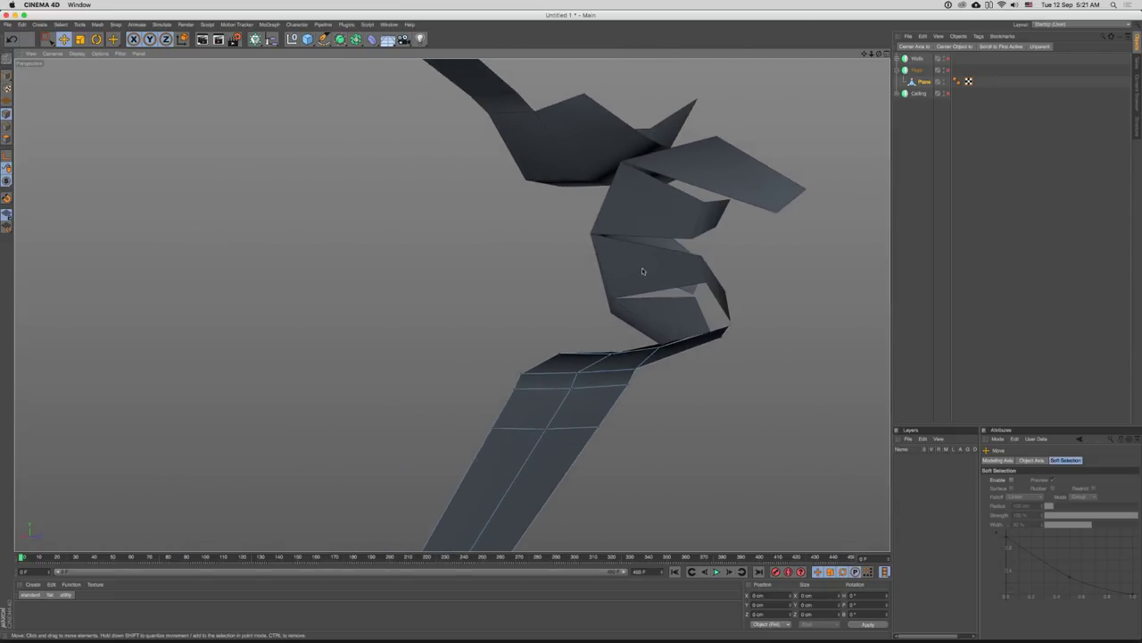
# - Enable the Walls, Floor and Ceiling symmetry objects to examine the whole mirrored form
pyautogui.press('super+z')
pyautogui.press('super+z')
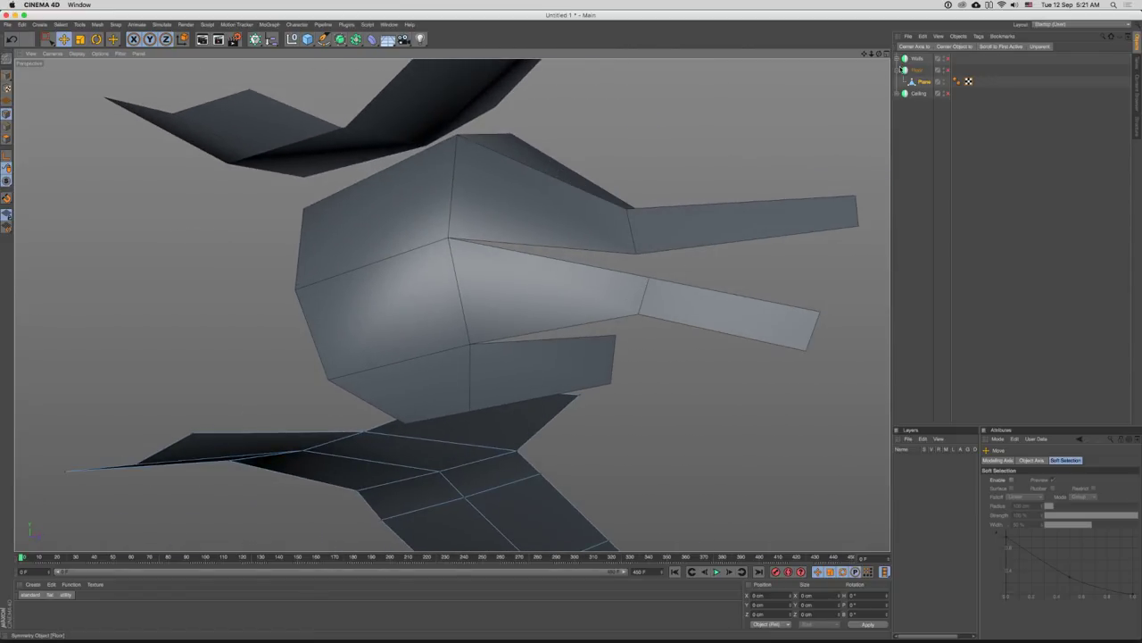
pyautogui.press('super+z')
pyautogui.press('super+z')
pyautogui.press('super+z')
pyautogui.press('super+z')
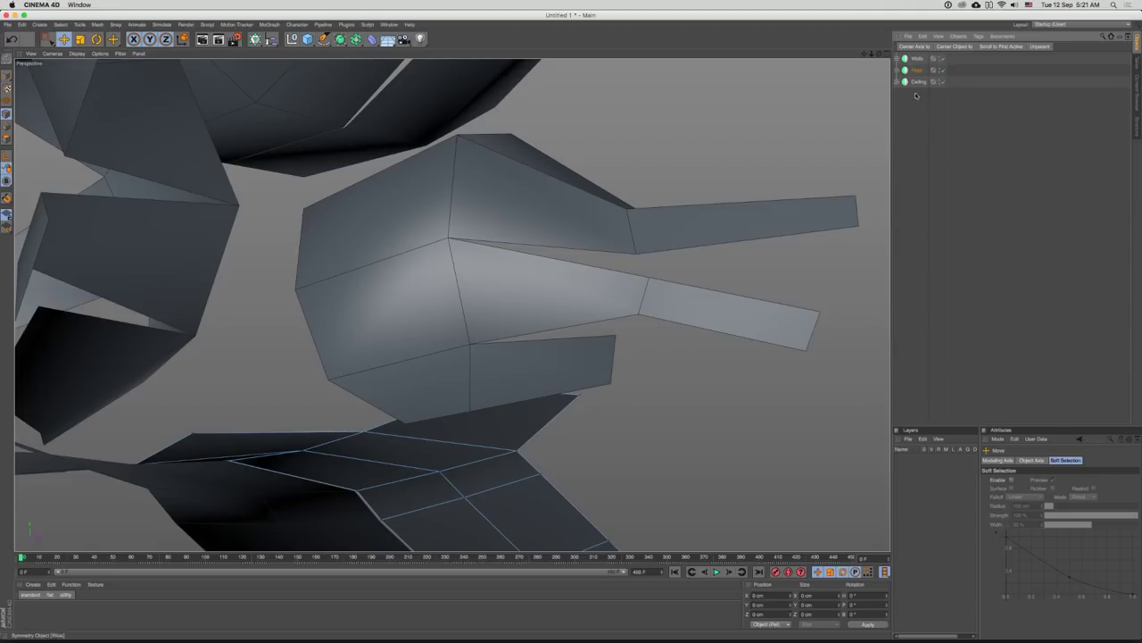
pyautogui.press('super+z')
pyautogui.press('super+z')
pyautogui.press('super+z')
pyautogui.press('super+z')
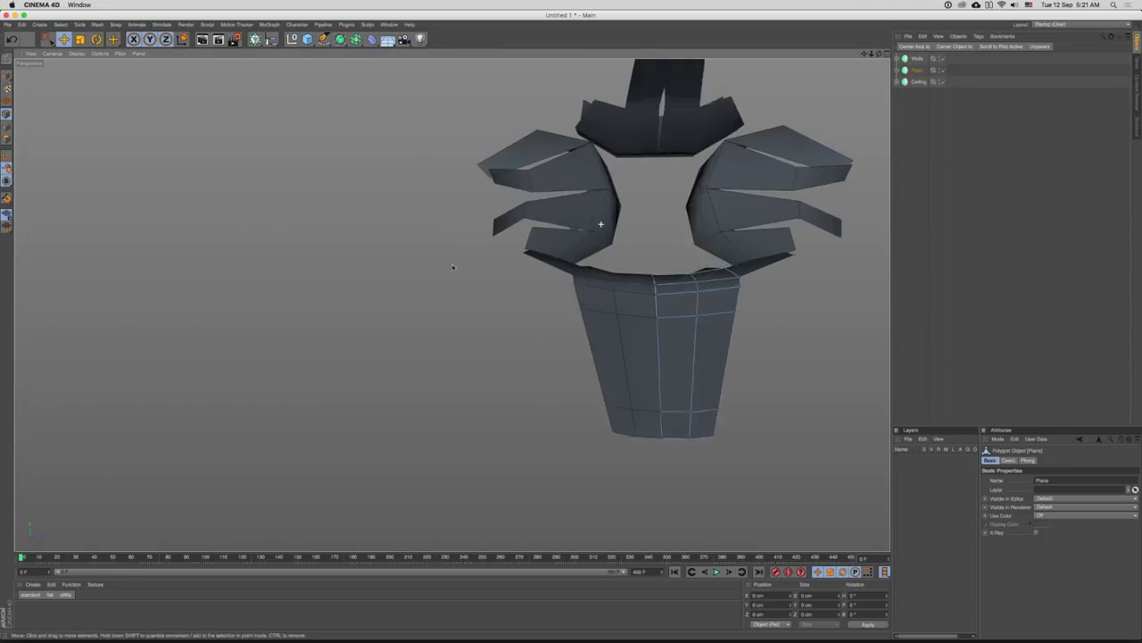
pyautogui.moveTo(549, 233); pyautogui.dragTo(698, 205)
# - Disable the Ceiling, Floor and Walls symmetry objects again to show only the original half
pyautogui.click(942, 79)
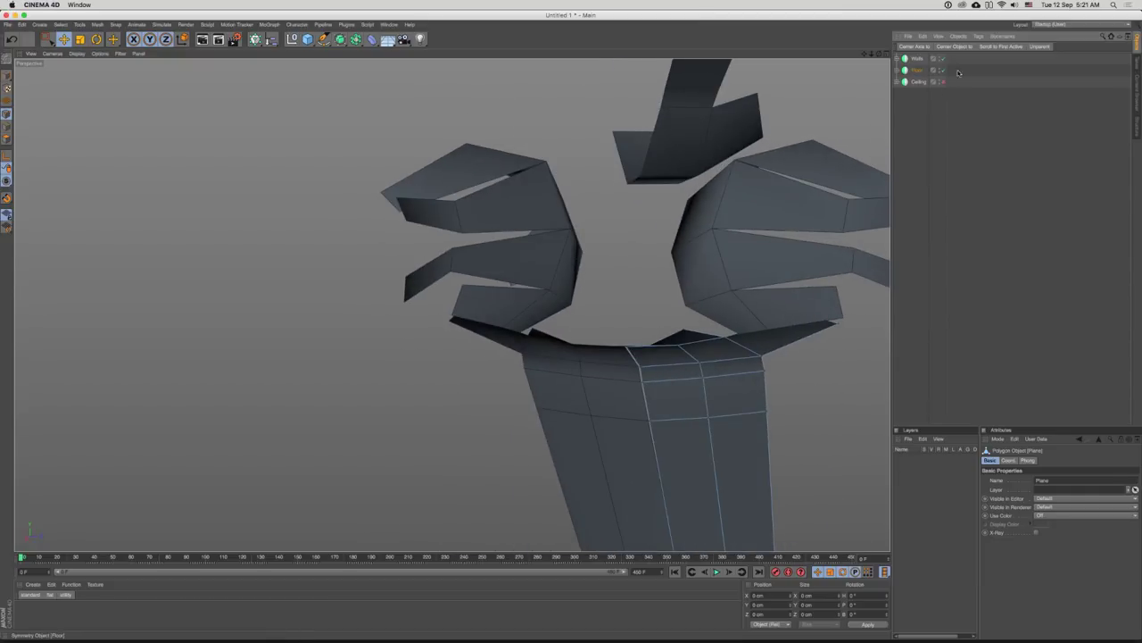
pyautogui.click(942, 67)
pyautogui.click(944, 59)
pyautogui.moveTo(705, 241); pyautogui.dragTo(658, 271)
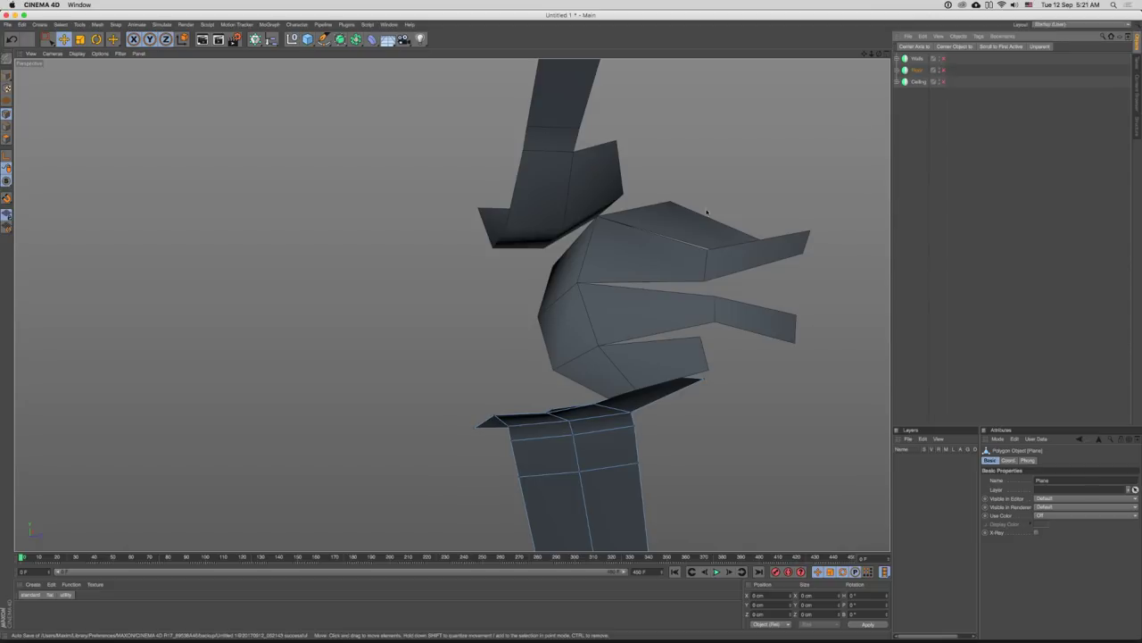
pyautogui.moveTo(749, 306)
pyautogui.mouseDown()
pyautogui.moveTo(705, 288)
pyautogui.moveTo(586, 297)
pyautogui.moveTo(594, 287)
pyautogui.mouseUp()
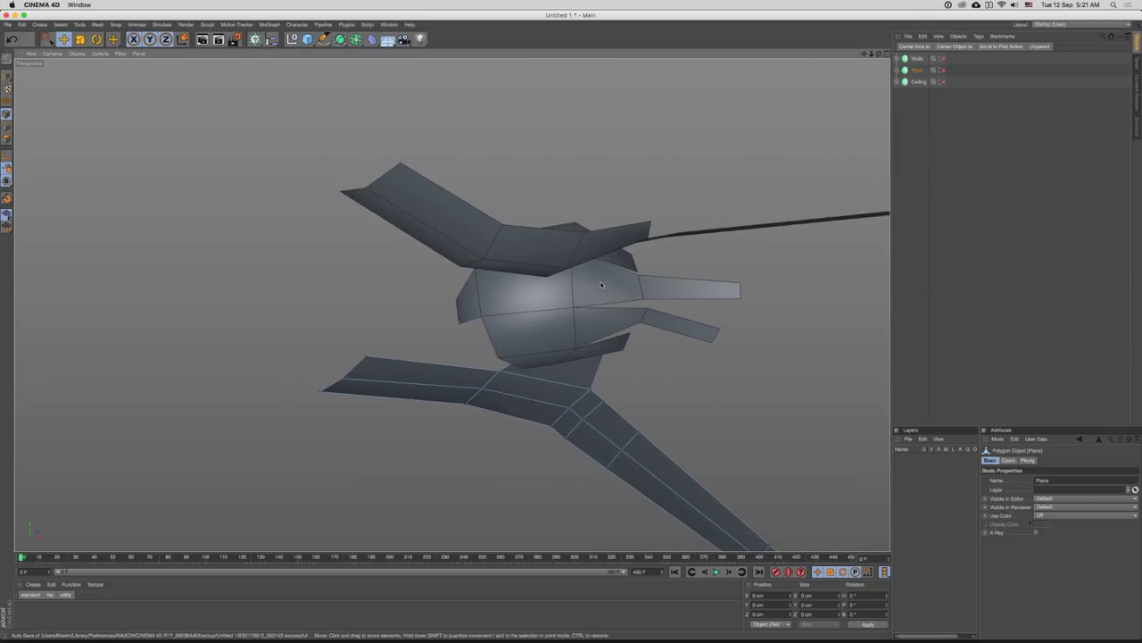
# - Save the scene as 02.c4d in the C4d folder and clear the object selection
pyautogui.press('super+s')
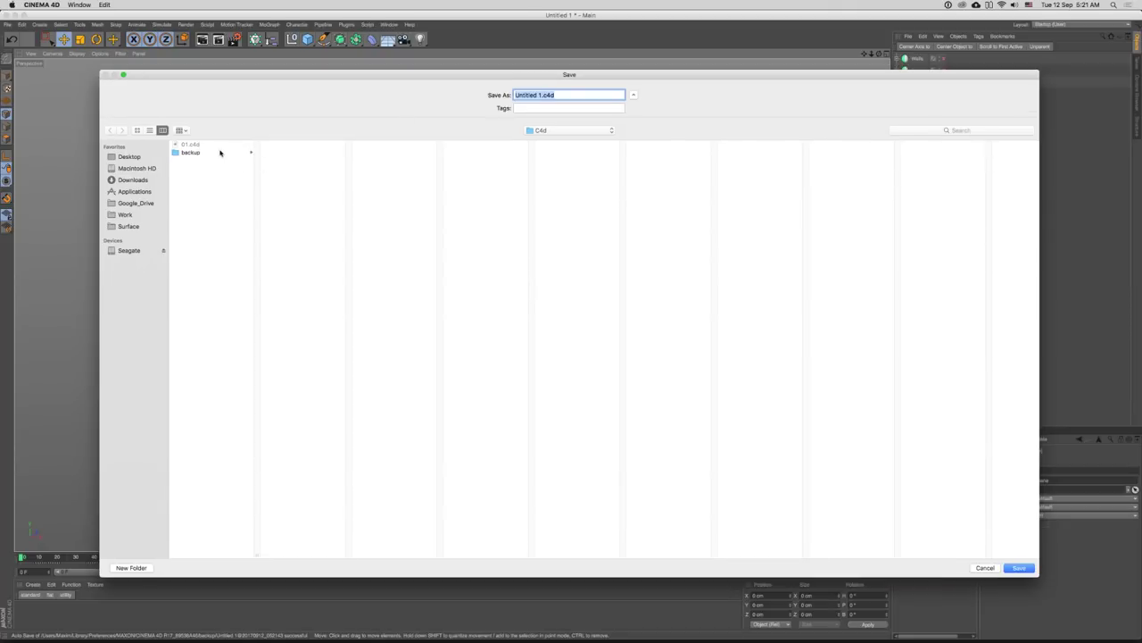
pyautogui.click(186, 144)
pyautogui.doubleClick(517, 96)
pyautogui.write('02')
pyautogui.press('Return')
pyautogui.moveTo(597, 235)
pyautogui.mouseDown()
pyautogui.moveTo(561, 289)
pyautogui.moveTo(573, 297)
pyautogui.mouseUp()
pyautogui.click(945, 100)
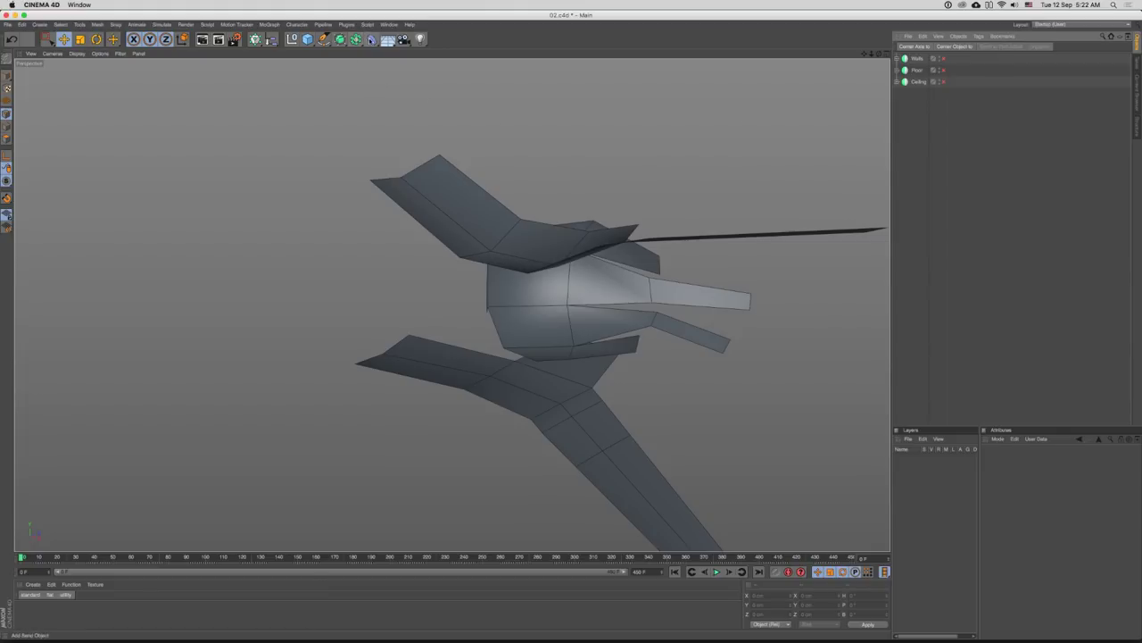
# - Add a Plane object with 1 width segment and 1 height segment
pyautogui.moveTo(307, 39); pyautogui.dragTo(391, 82)
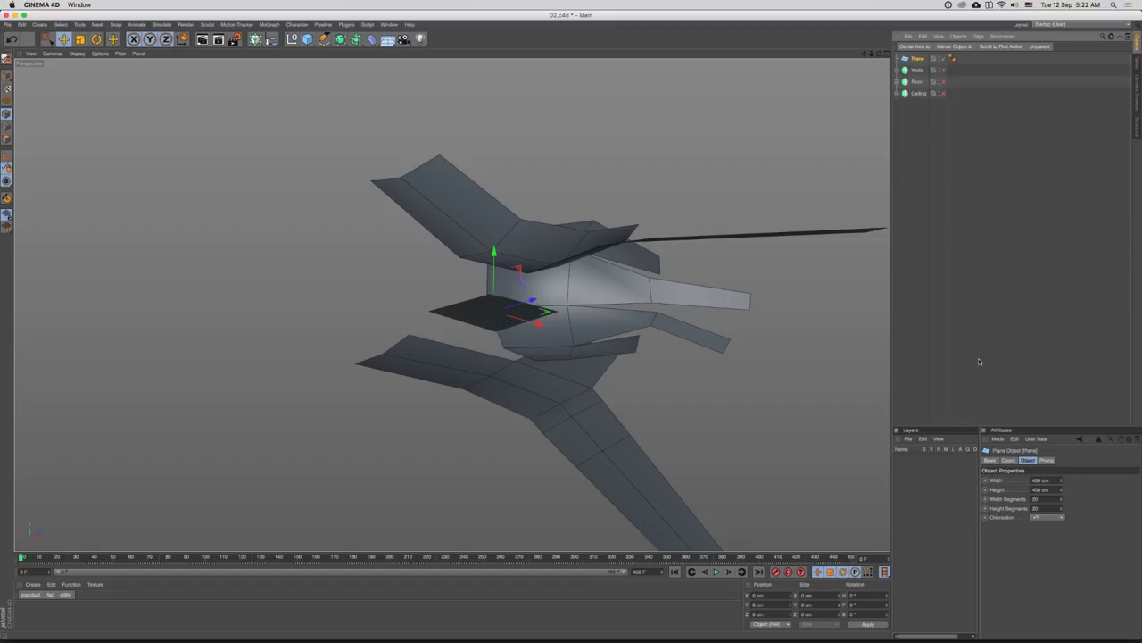
pyautogui.click(1041, 490)
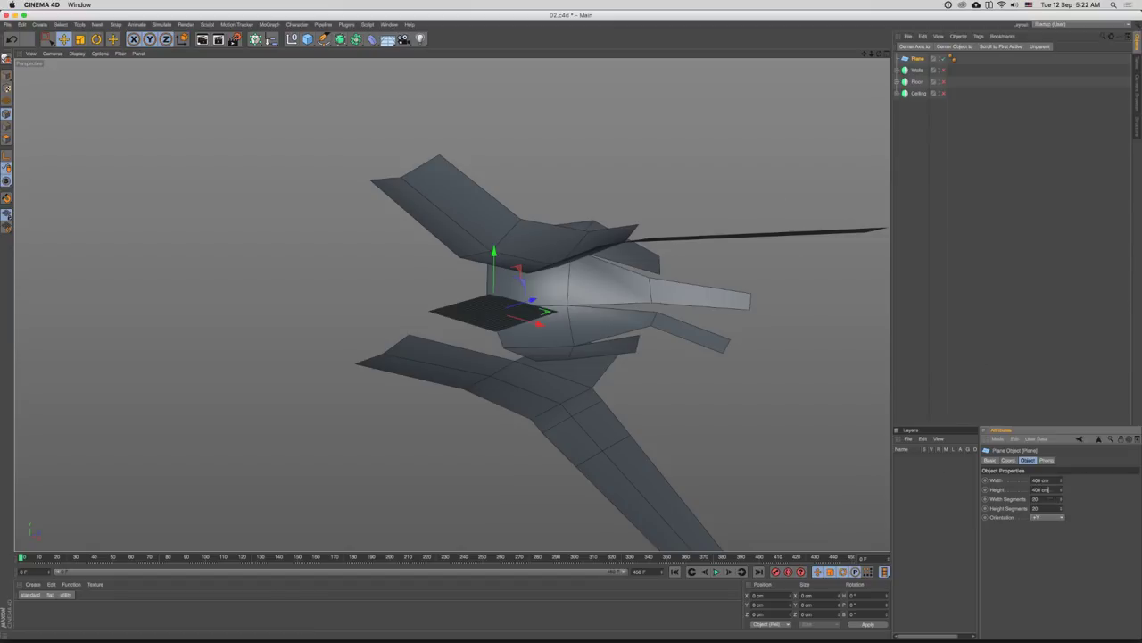
pyautogui.press('Tab')
pyautogui.write('2')
pyautogui.moveTo(1045, 508); pyautogui.dragTo(1014, 508)
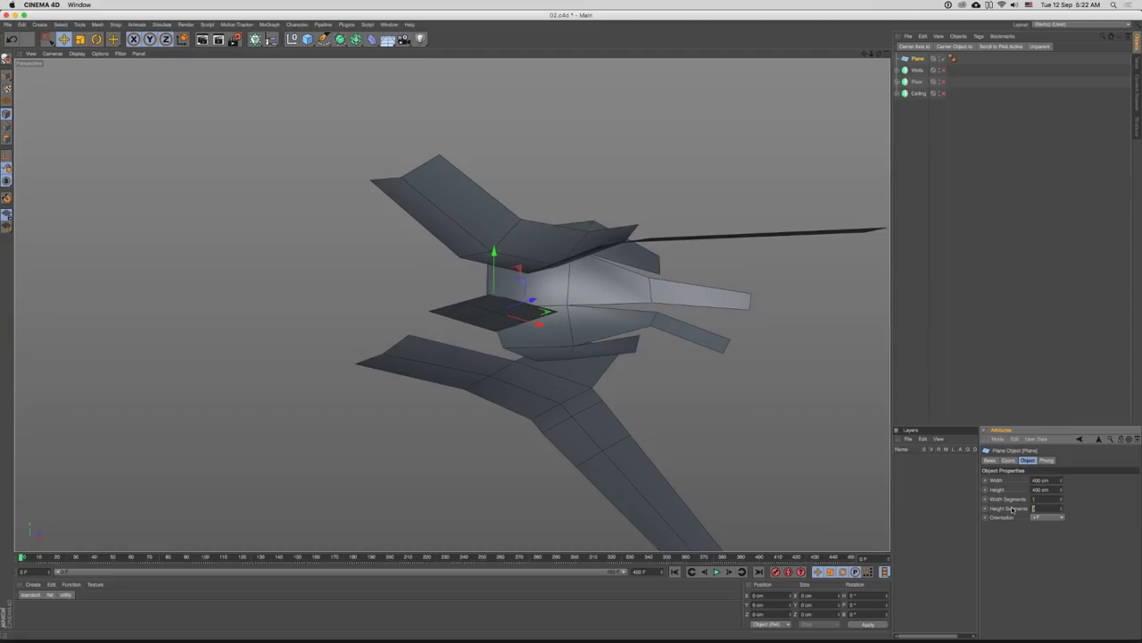
pyautogui.write('1')
# - Rotate the new plane upright and position it as a tilted panel behind the mirrored form
pyautogui.moveTo(572, 291); pyautogui.dragTo(552, 315)
pyautogui.moveTo(552, 333); pyautogui.dragTo(385, 300)
pyautogui.moveTo(386, 300); pyautogui.dragTo(723, 273)
pyautogui.moveTo(546, 298); pyautogui.dragTo(494, 298)
pyautogui.press('r')
pyautogui.moveTo(542, 267); pyautogui.dragTo(412, 300)
pyautogui.press('e')
pyautogui.moveTo(485, 281); pyautogui.dragTo(491, 250)
pyautogui.moveTo(451, 306); pyautogui.dragTo(660, 286)
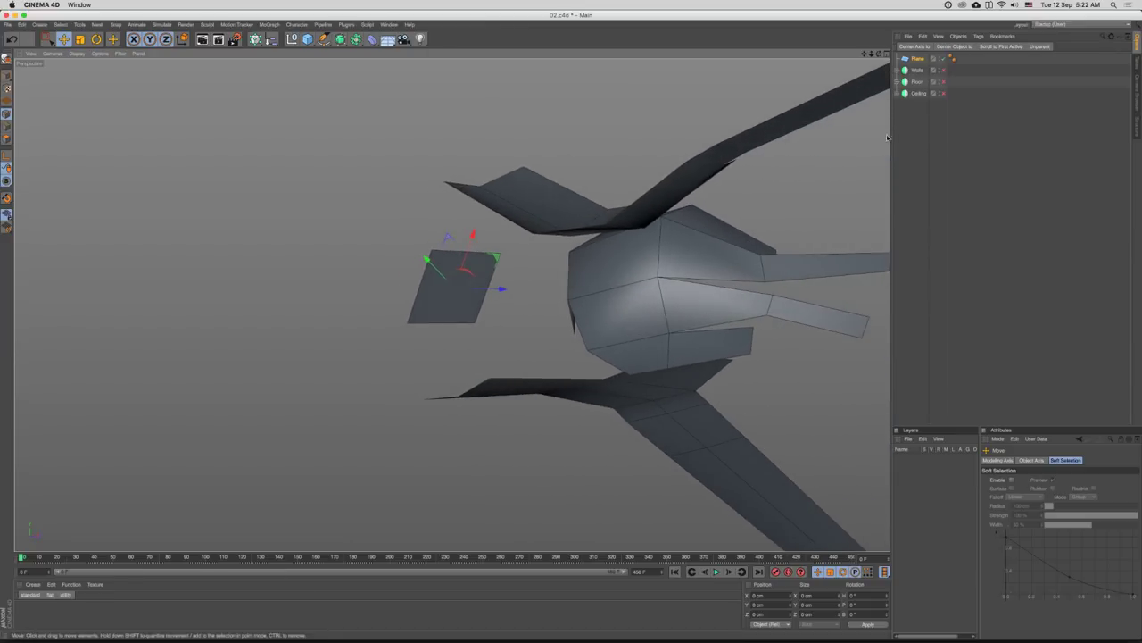
# - Duplicate the Ceiling symmetry object and rename the copy Back_Wall
pyautogui.click(919, 119)
pyautogui.moveTo(917, 95); pyautogui.dragTo(916, 113)
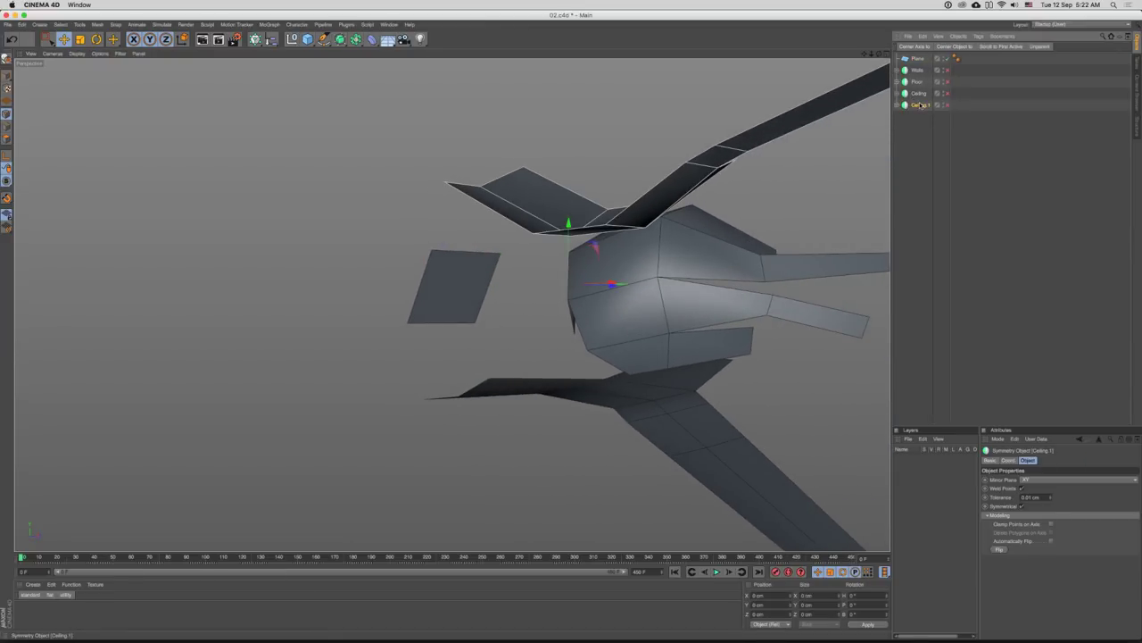
pyautogui.doubleClick(922, 106)
pyautogui.write('Bal')
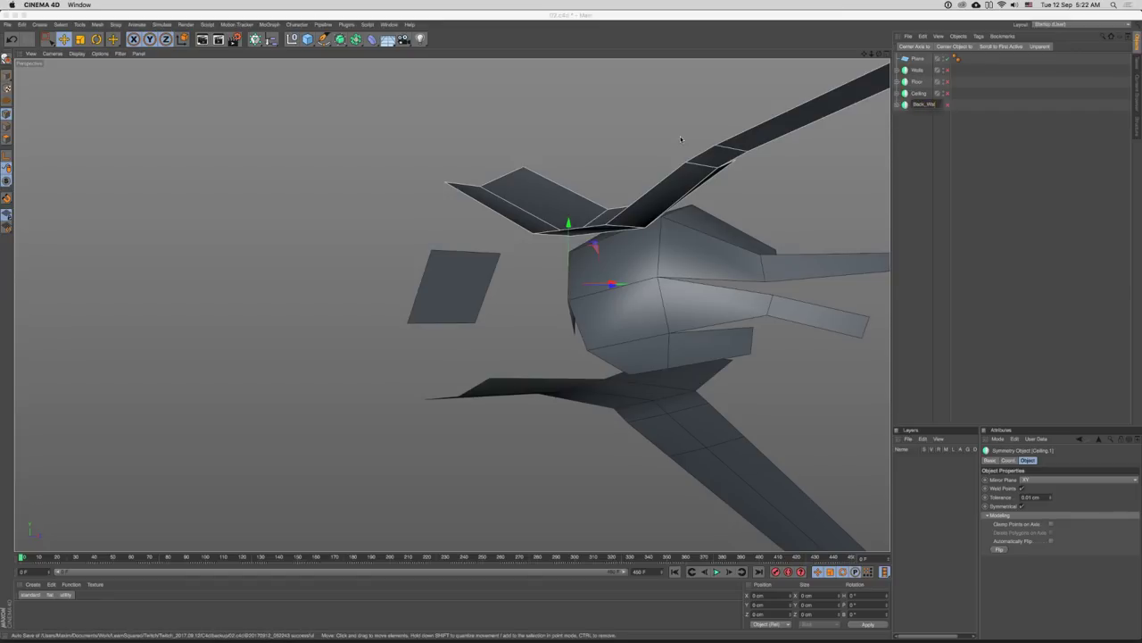
pyautogui.press('Return')
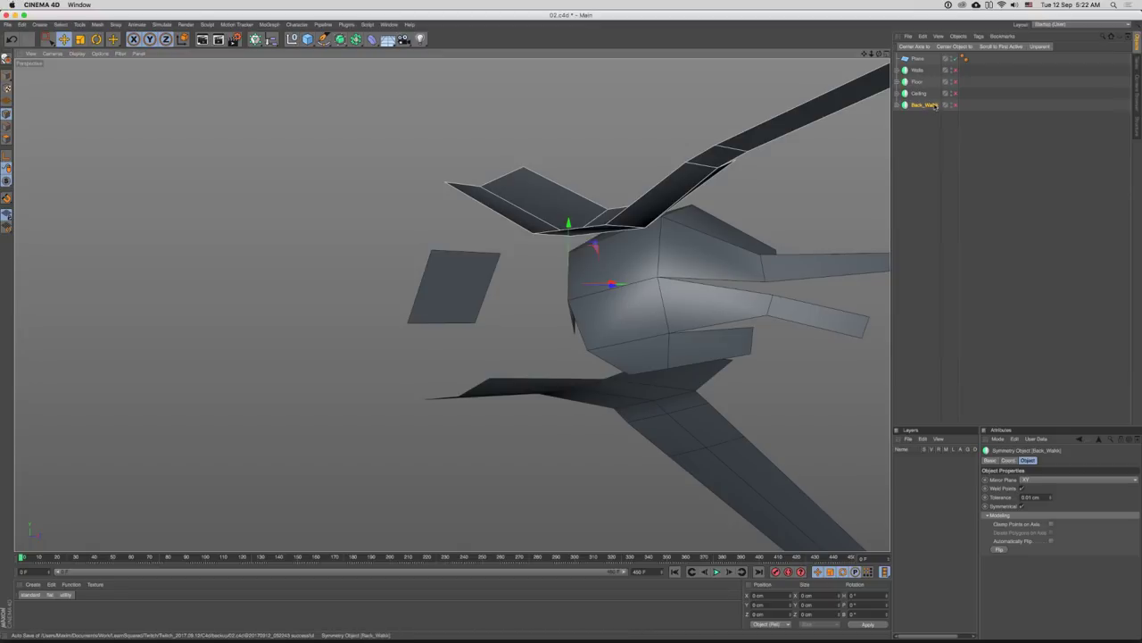
pyautogui.doubleClick(928, 106)
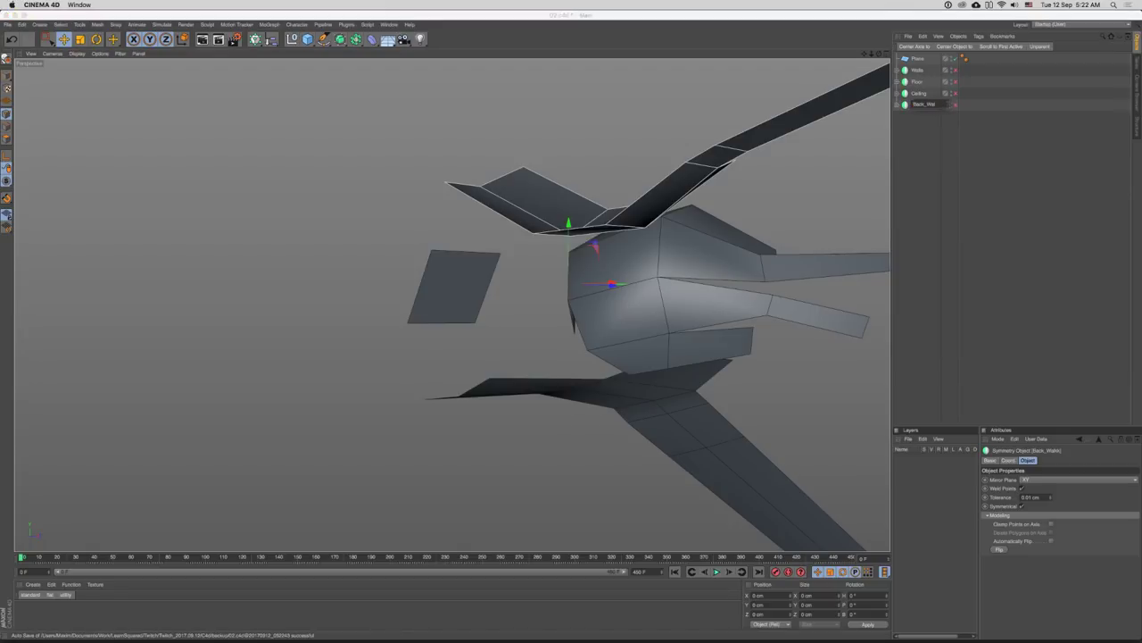
pyautogui.press('Return')
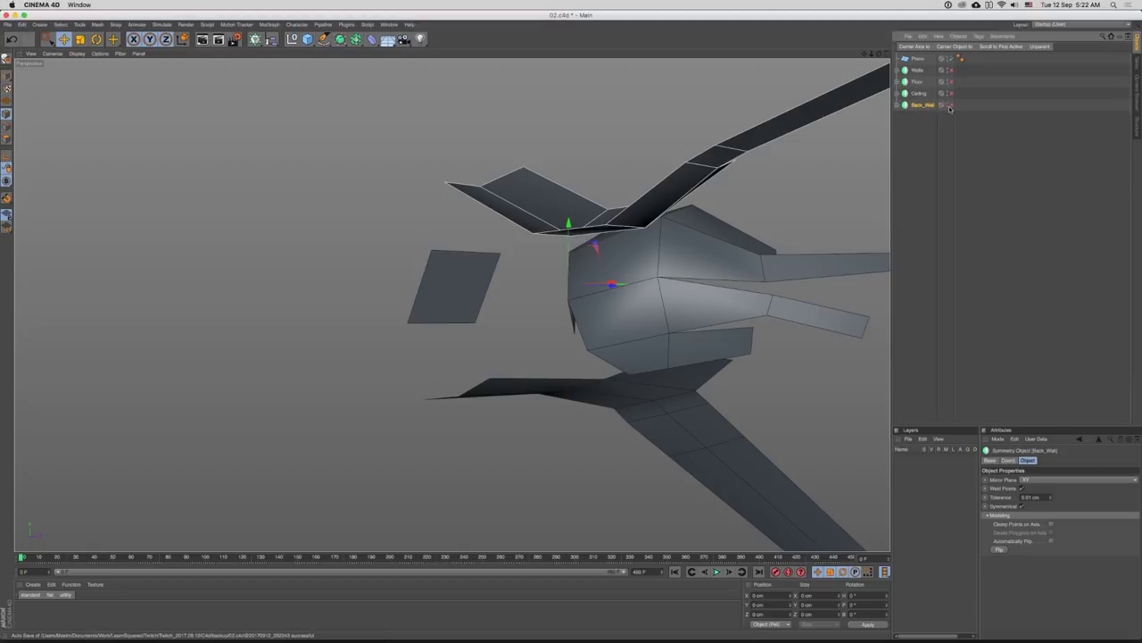
# - Replace the mesh inside Back_Wall with the new plane and disable the Back_Wall symmetry
pyautogui.click(909, 118)
pyautogui.click(897, 106)
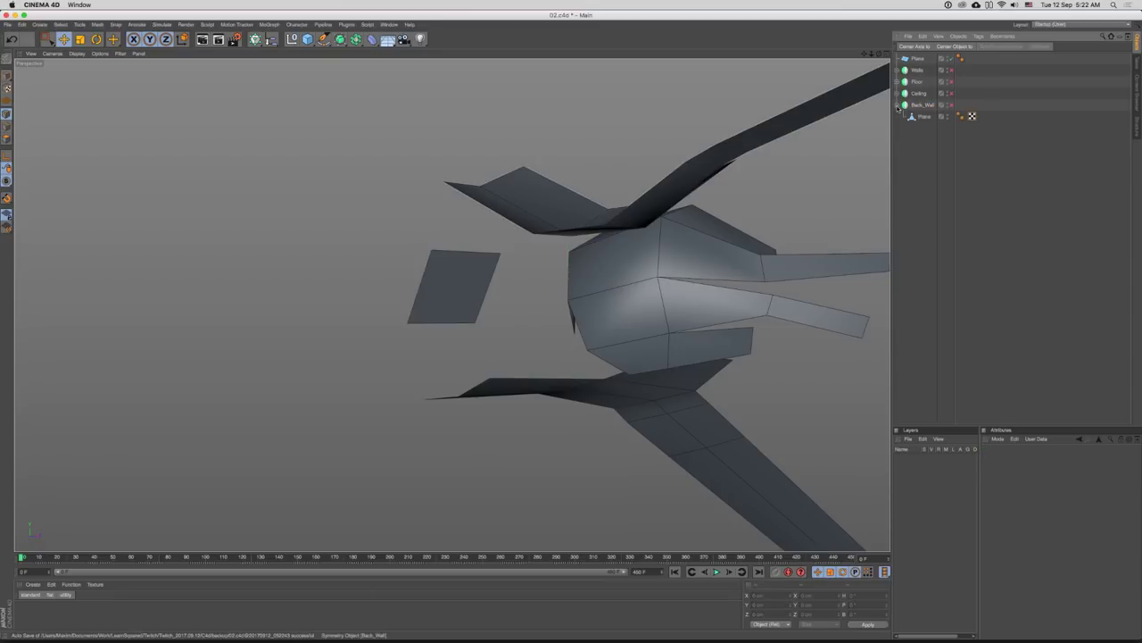
pyautogui.click(923, 117)
pyautogui.press('Delete')
pyautogui.moveTo(917, 59); pyautogui.dragTo(923, 100)
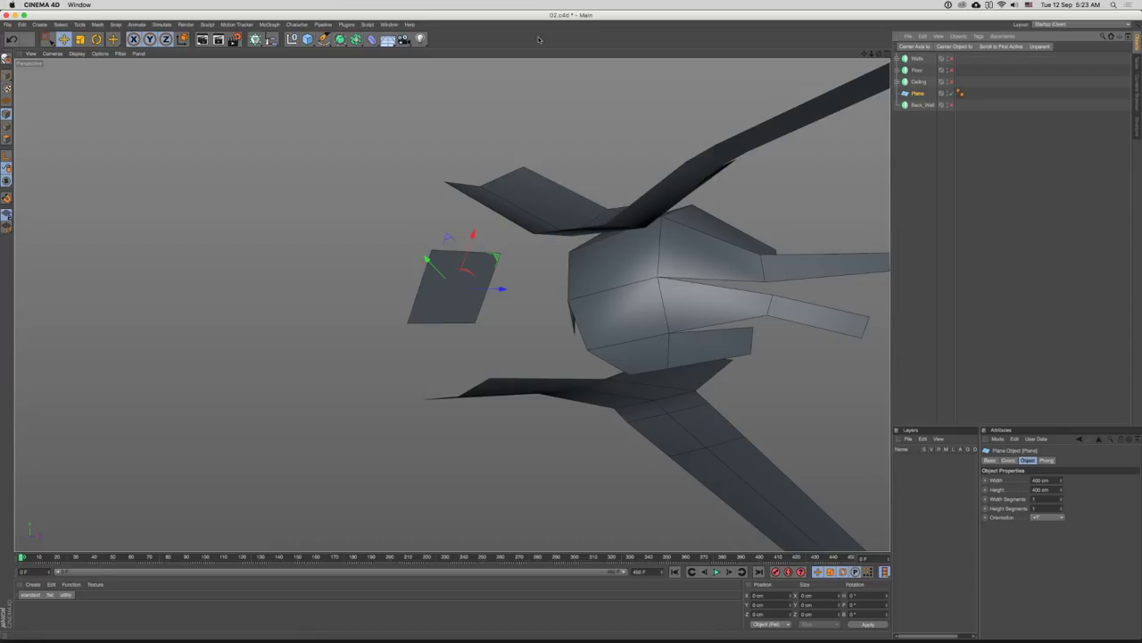
pyautogui.moveTo(918, 94); pyautogui.dragTo(919, 110)
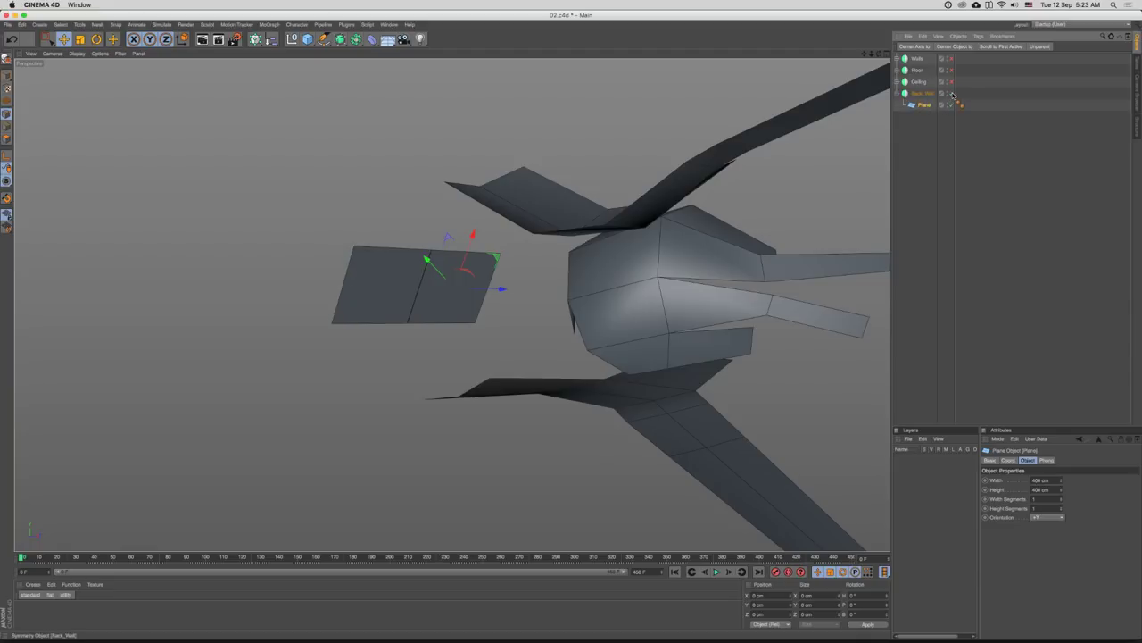
pyautogui.click(952, 94)
# - Shift the back wall plane to the mirror axis and convert it to an editable polygon object
pyautogui.click(911, 120)
pyautogui.click(923, 105)
pyautogui.moveTo(429, 282); pyautogui.dragTo(478, 293)
pyautogui.press('e')
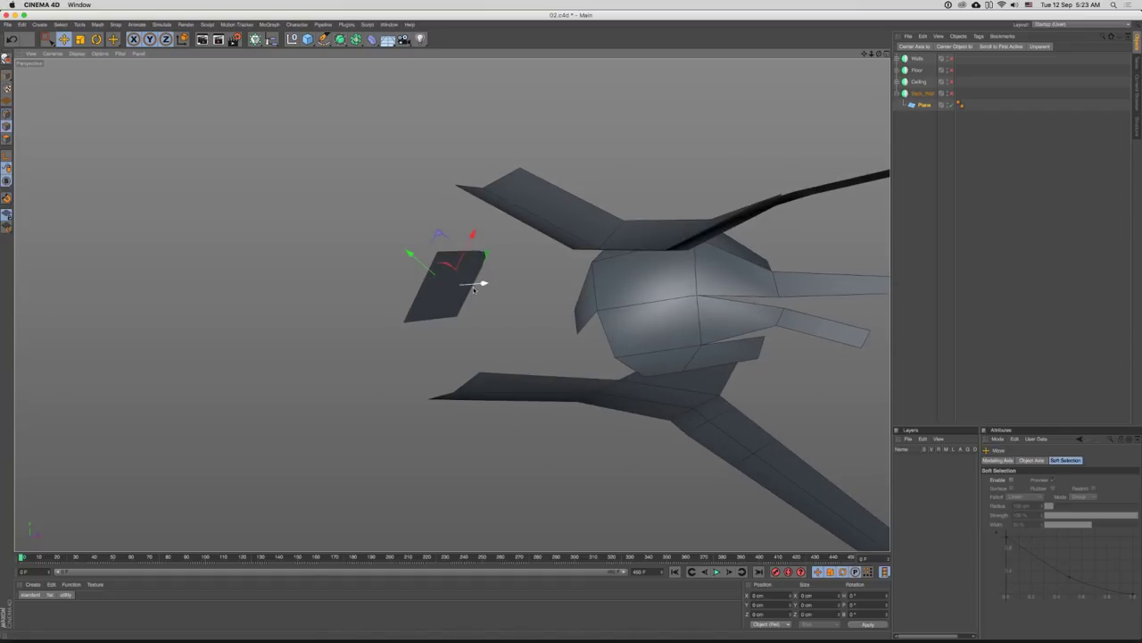
pyautogui.click(923, 107)
pyautogui.press('c')
# - Extend the back wall plane's outer edge sideways into a folded strip of panels
pyautogui.moveTo(483, 262); pyautogui.dragTo(476, 264)
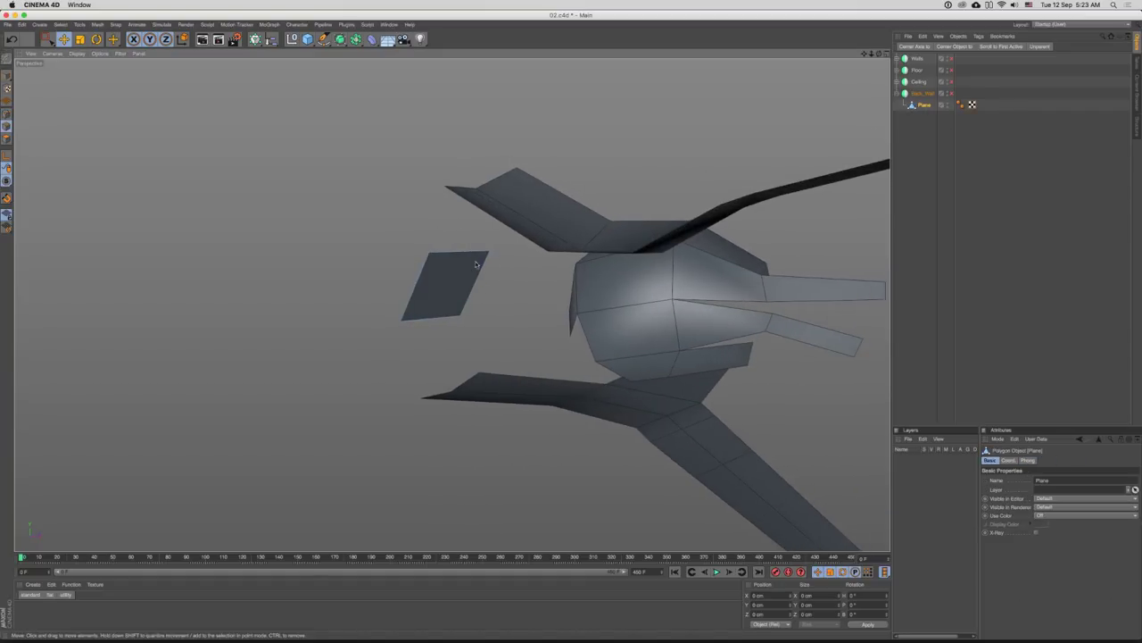
pyautogui.moveTo(443, 301); pyautogui.dragTo(569, 270)
pyautogui.moveTo(495, 276); pyautogui.dragTo(554, 261)
pyautogui.moveTo(555, 261)
pyautogui.mouseDown()
pyautogui.moveTo(746, 253)
pyautogui.moveTo(556, 272)
pyautogui.moveTo(547, 258)
pyautogui.moveTo(567, 254)
pyautogui.mouseUp()
# - Enable the Back_Wall, Ceiling, Floor and Walls symmetry objects to show the whole mirrored form
pyautogui.click(951, 92)
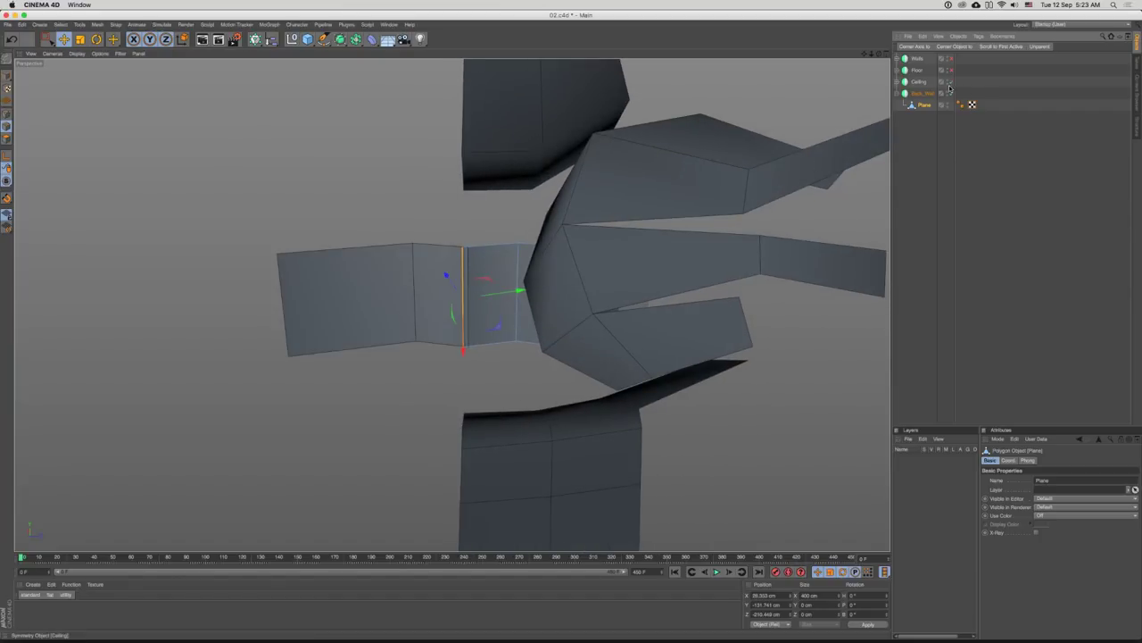
pyautogui.click(951, 81)
pyautogui.click(951, 69)
pyautogui.click(951, 58)
pyautogui.moveTo(425, 286); pyautogui.dragTo(418, 275)
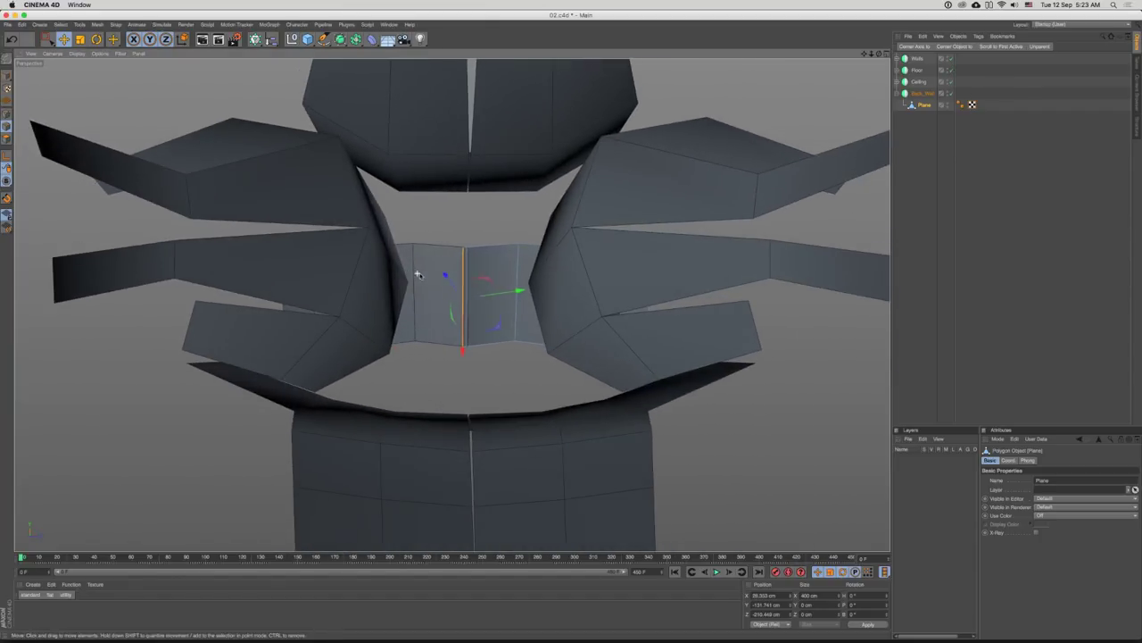
# - Extend the back wall's central upper and lower edges into angled flaps
pyautogui.moveTo(505, 264); pyautogui.dragTo(546, 168)
pyautogui.moveTo(549, 297); pyautogui.dragTo(528, 298)
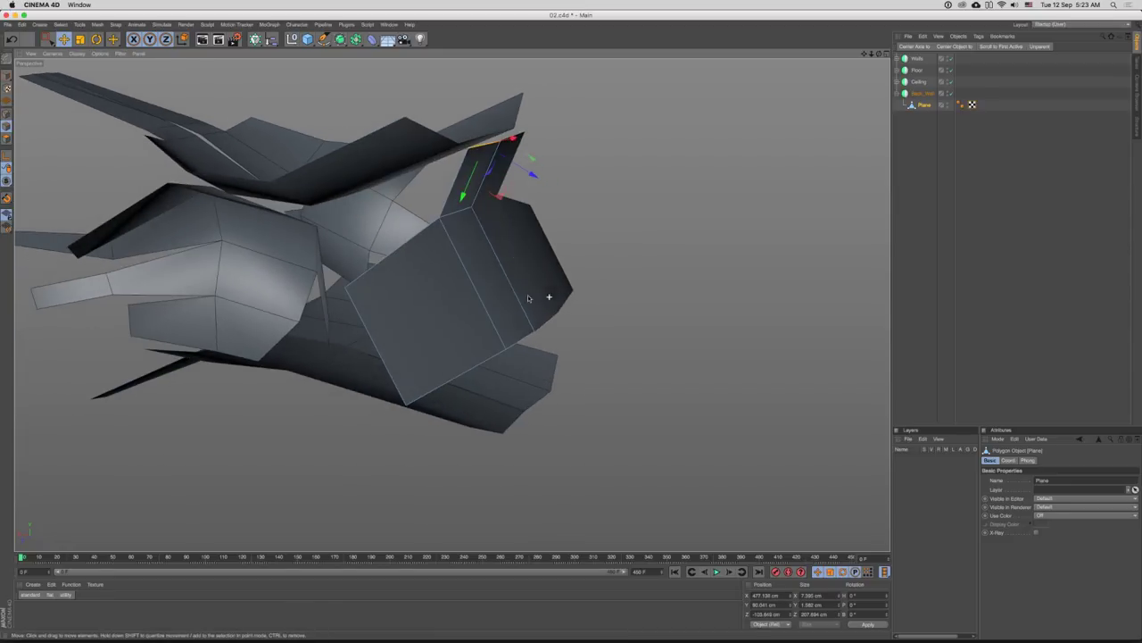
pyautogui.click(522, 342)
pyautogui.moveTo(522, 342); pyautogui.dragTo(636, 349)
pyautogui.moveTo(489, 295); pyautogui.dragTo(486, 352)
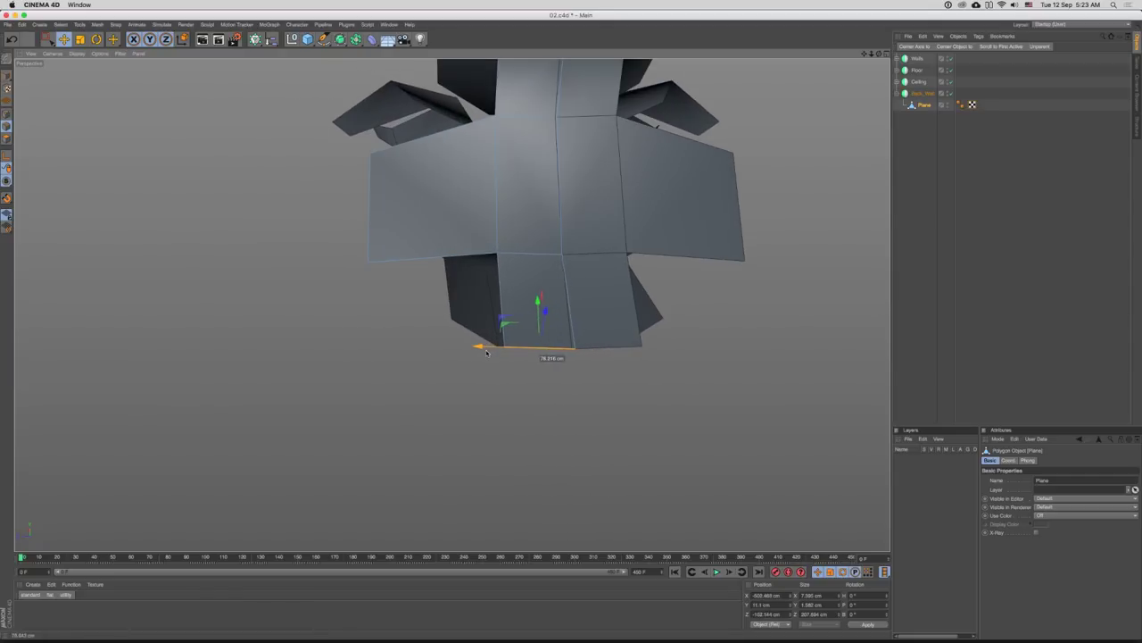
# - Reshape the back wall's lower flap by adjusting its outer corners
pyautogui.click(499, 253)
pyautogui.moveTo(501, 256); pyautogui.dragTo(525, 303)
pyautogui.click(498, 350)
pyautogui.moveTo(497, 346); pyautogui.dragTo(596, 226)
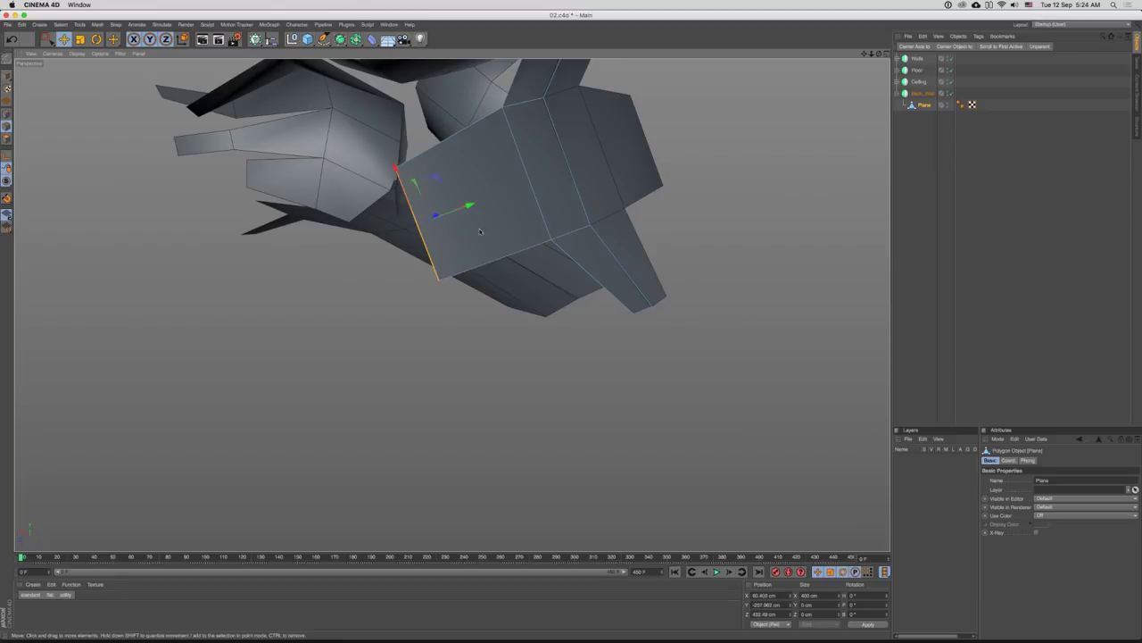
# - Extend the outer side edge of the back wall into an additional wing panel
pyautogui.moveTo(480, 231); pyautogui.dragTo(613, 182)
pyautogui.moveTo(648, 120); pyautogui.dragTo(755, 212)
pyautogui.moveTo(432, 299); pyautogui.dragTo(625, 259)
pyautogui.moveTo(744, 193); pyautogui.dragTo(617, 211)
pyautogui.moveTo(535, 227); pyautogui.dragTo(448, 307)
pyautogui.moveTo(672, 247); pyautogui.dragTo(640, 258)
pyautogui.moveTo(551, 193); pyautogui.dragTo(665, 223)
# - Narrow the end of the back wall's side wing and reposition its points to form a tapered tip
pyautogui.click(714, 247)
pyautogui.moveTo(571, 224); pyautogui.dragTo(564, 264)
pyautogui.press('t')
pyautogui.press('e')
pyautogui.moveTo(596, 256); pyautogui.dragTo(635, 237)
pyautogui.moveTo(689, 232)
pyautogui.mouseDown()
pyautogui.moveTo(647, 226)
pyautogui.moveTo(658, 242)
pyautogui.moveTo(549, 260)
pyautogui.moveTo(633, 257)
pyautogui.moveTo(581, 294)
pyautogui.moveTo(499, 274)
pyautogui.mouseUp()
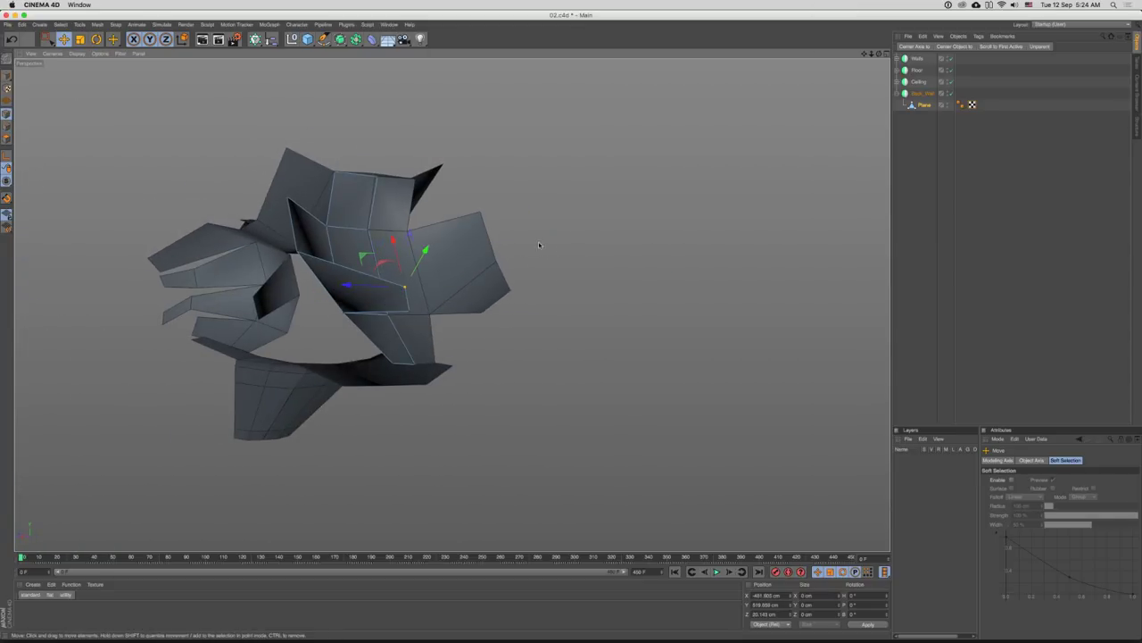
pyautogui.click(597, 238)
pyautogui.moveTo(596, 237)
pyautogui.mouseDown()
pyautogui.moveTo(604, 256)
pyautogui.moveTo(671, 267)
pyautogui.moveTo(458, 265)
pyautogui.moveTo(453, 304)
pyautogui.moveTo(619, 209)
pyautogui.moveTo(523, 227)
pyautogui.moveTo(593, 219)
pyautogui.mouseUp()
pyautogui.click(594, 218)
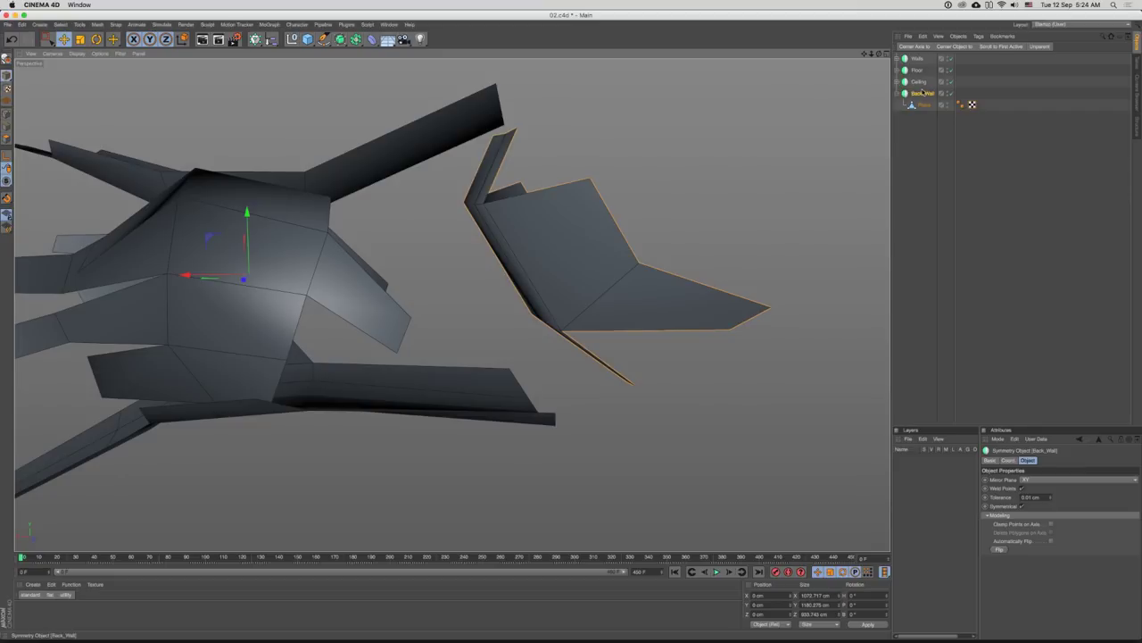
# - Cut a new edge line across the upper part of the back wall's panels with the Knife tool
pyautogui.click(925, 106)
pyautogui.press('k')
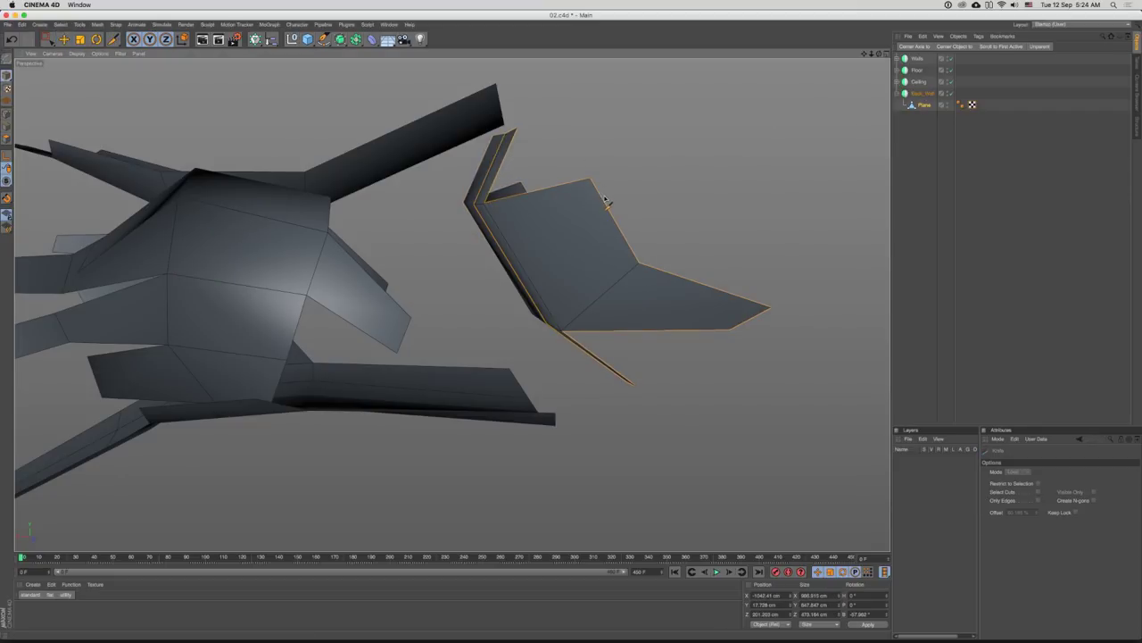
pyautogui.press('e')
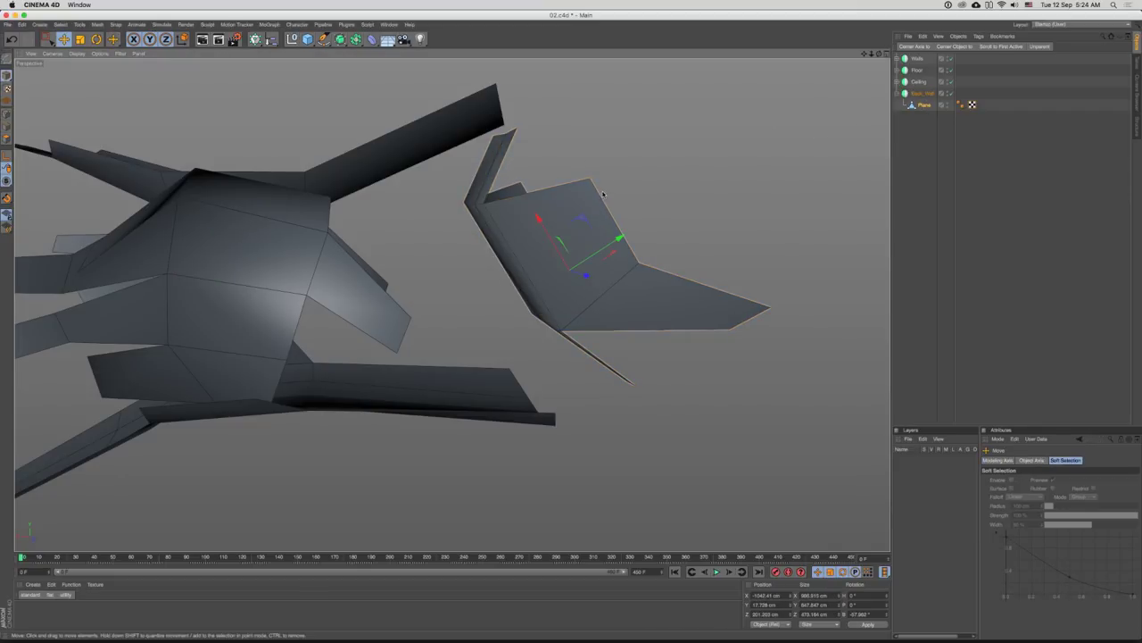
pyautogui.press('k')
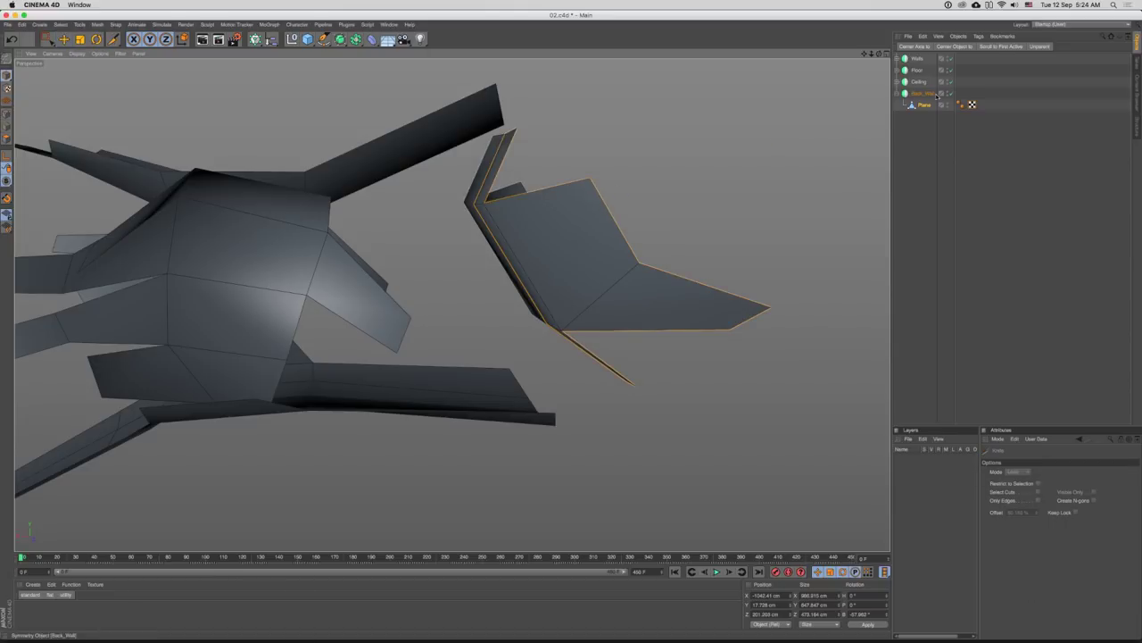
pyautogui.click(925, 106)
pyautogui.press('Return')
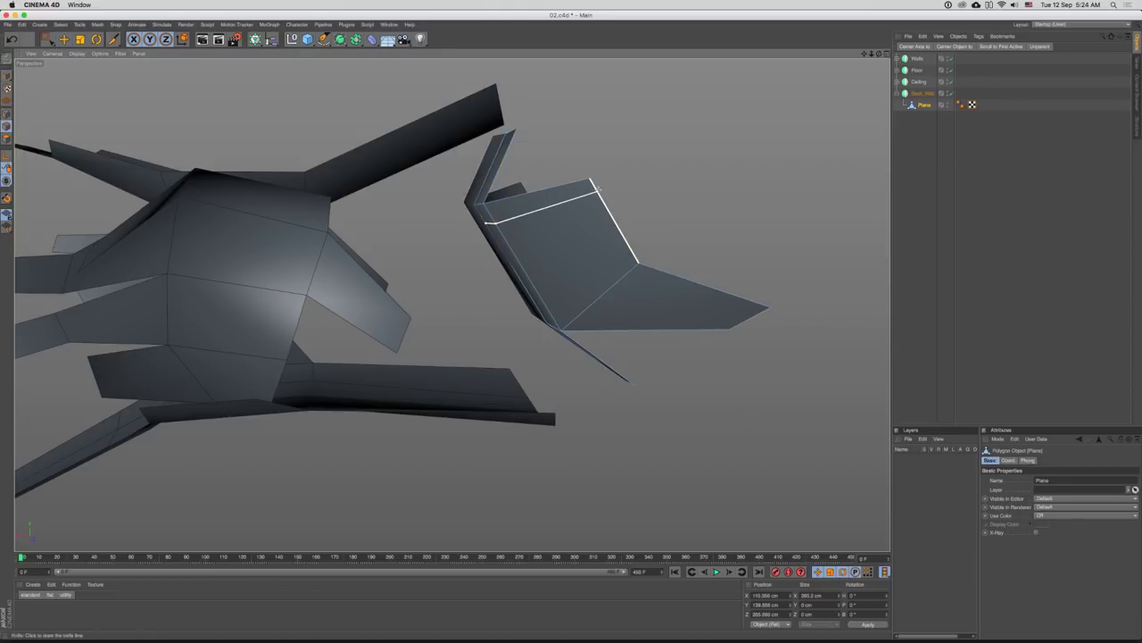
pyautogui.click(488, 235)
# - Move the points along the new cut to bend the back wall's profile and side panel
pyautogui.press('e')
pyautogui.click(499, 237)
pyautogui.moveTo(500, 236); pyautogui.dragTo(533, 238)
pyautogui.moveTo(522, 186)
pyautogui.mouseDown()
pyautogui.moveTo(499, 195)
pyautogui.moveTo(514, 203)
pyautogui.mouseUp()
pyautogui.moveTo(587, 203); pyautogui.dragTo(596, 158)
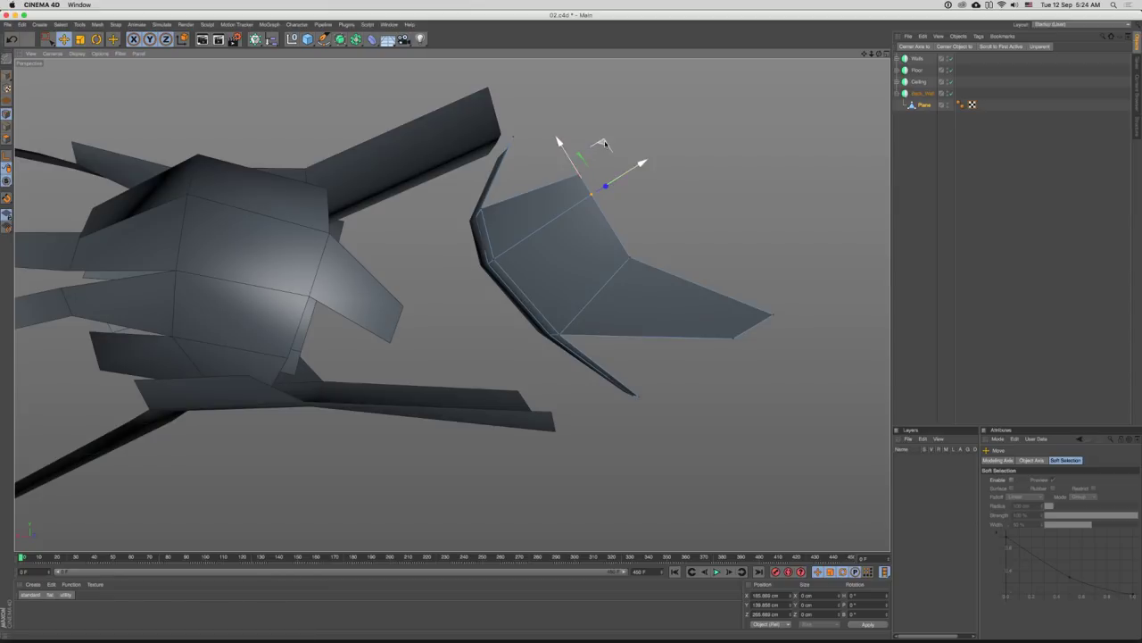
# - Adjust the back wall's central points near the mirror axis to refine the middle fold
pyautogui.moveTo(514, 251); pyautogui.dragTo(441, 270)
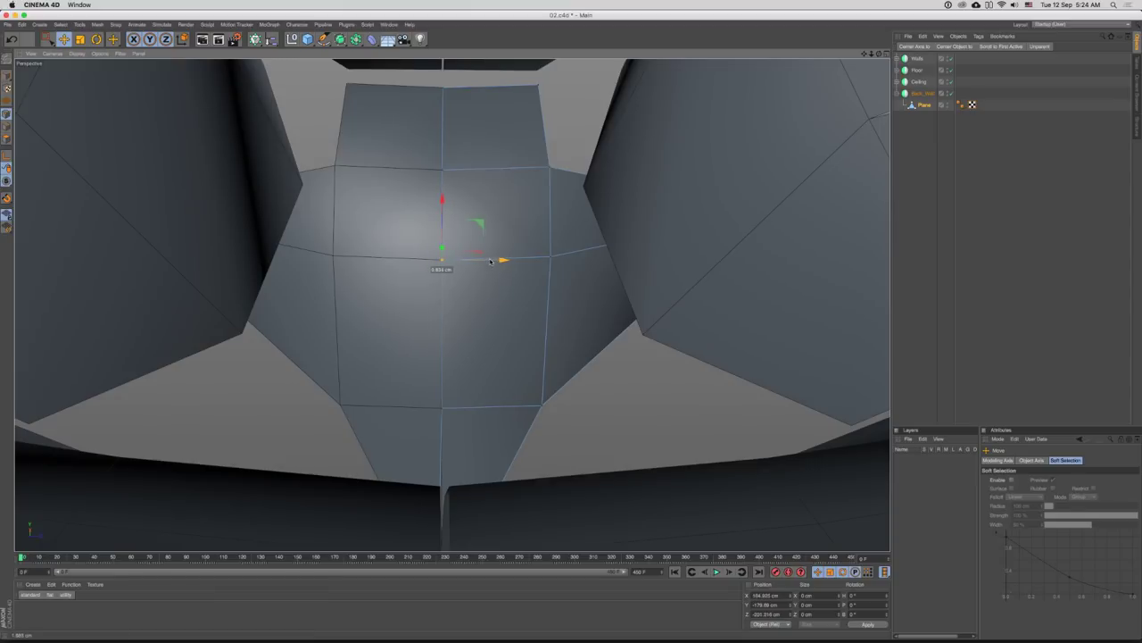
pyautogui.moveTo(453, 392); pyautogui.dragTo(415, 211)
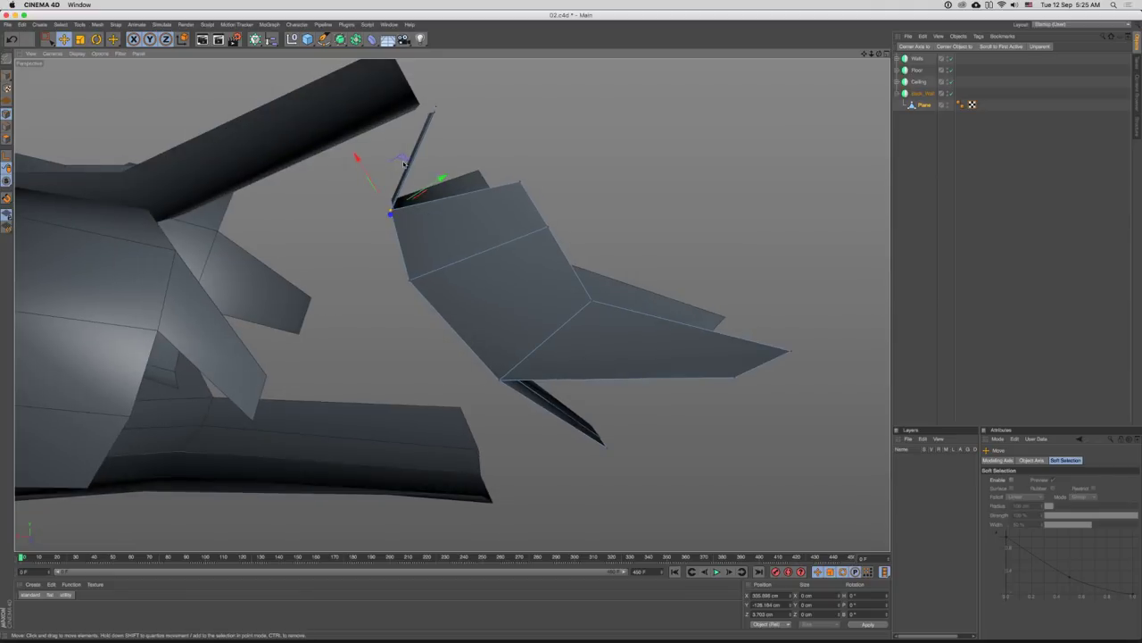
pyautogui.moveTo(404, 159); pyautogui.dragTo(413, 160)
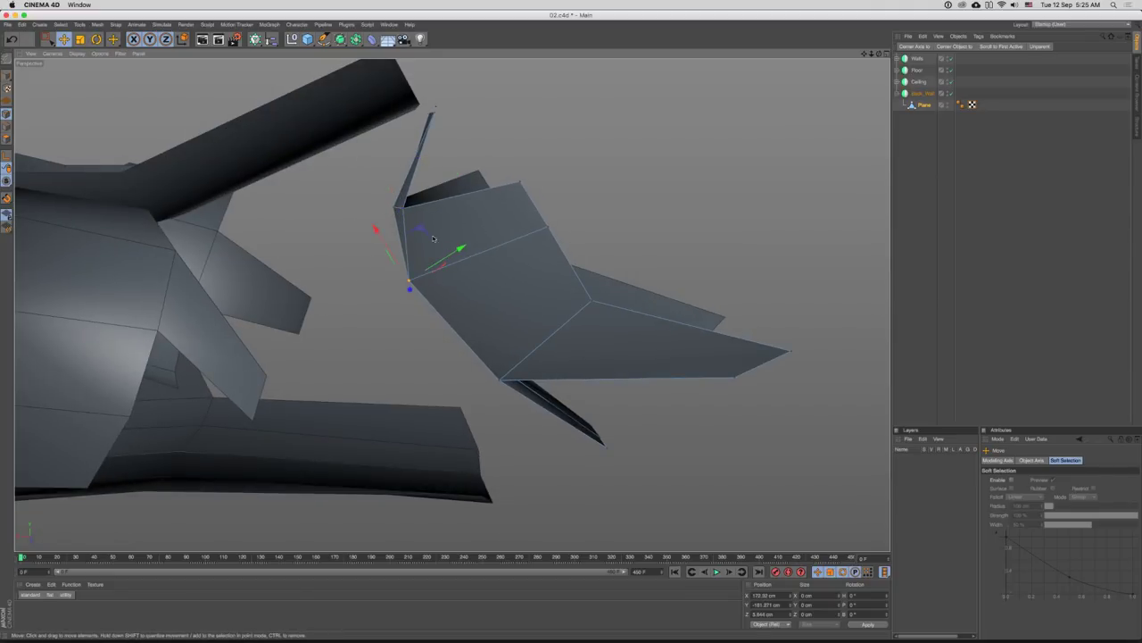
# - Reposition the tip points of the back wall's lower and upper flaps and clear the selection
pyautogui.moveTo(433, 237); pyautogui.dragTo(552, 327)
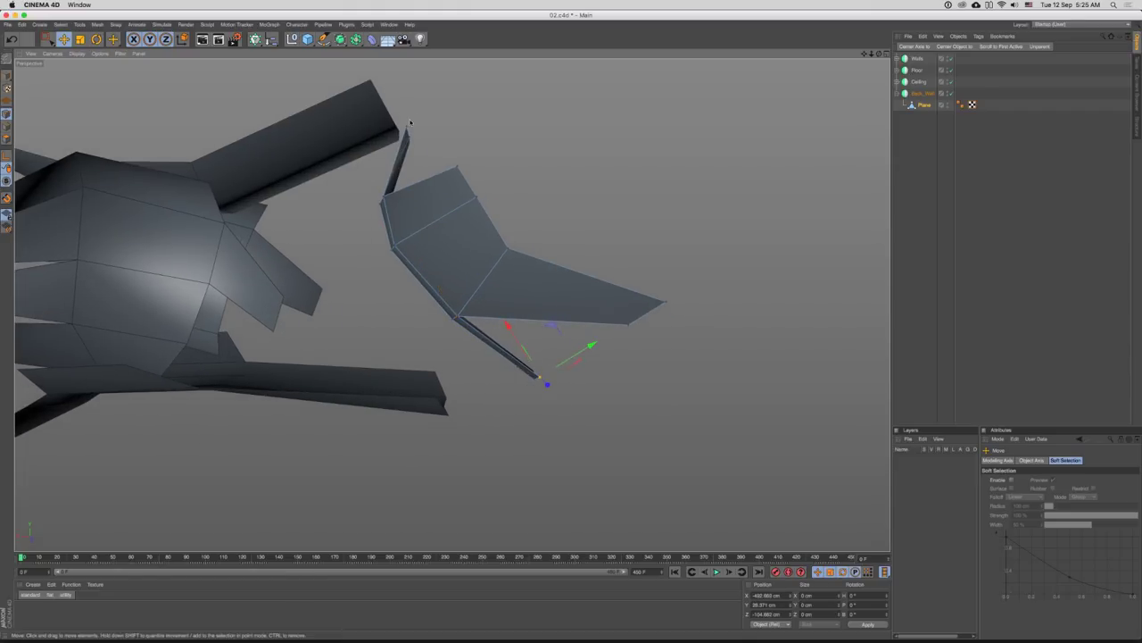
pyautogui.moveTo(468, 111); pyautogui.dragTo(430, 86)
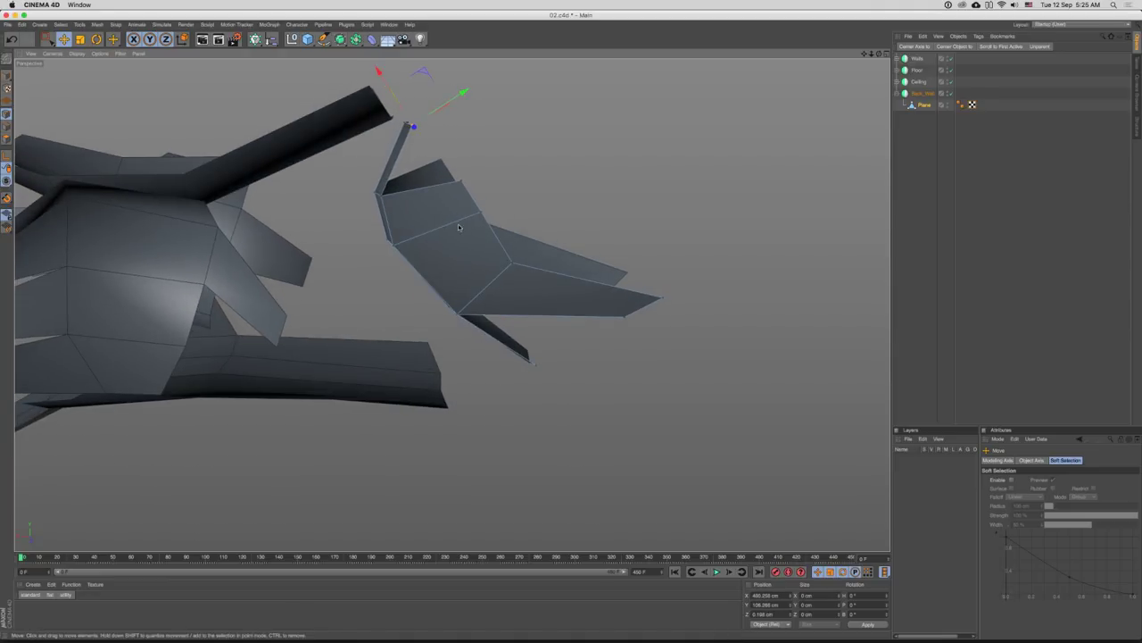
pyautogui.moveTo(459, 227); pyautogui.dragTo(452, 303)
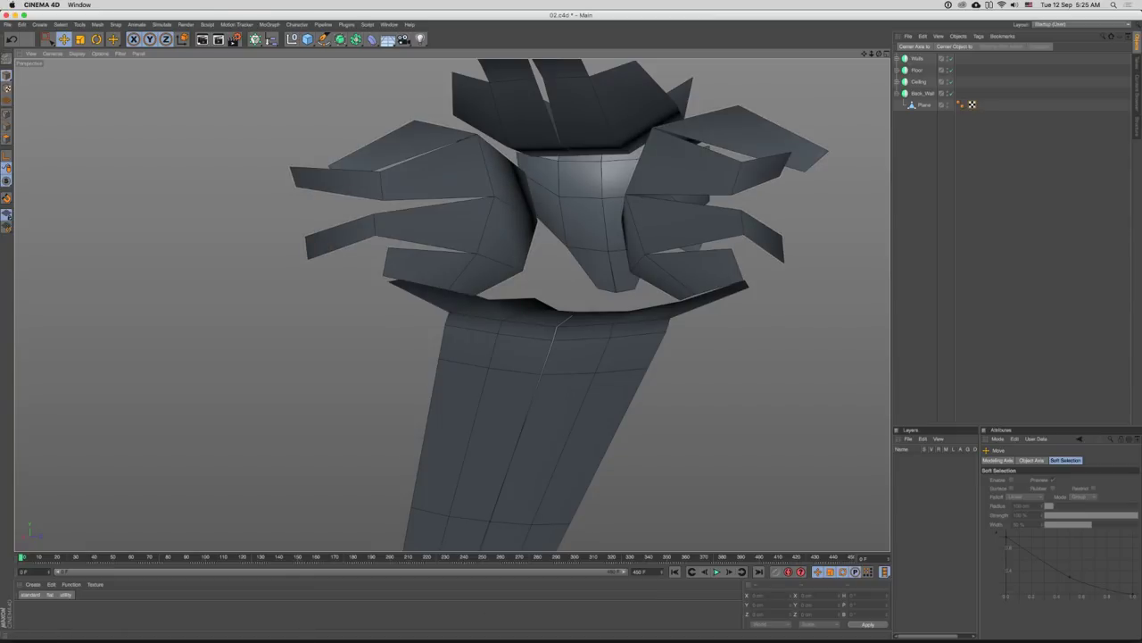
# - Switch to Chrome and open the Corridor 360° image on the Immersion project page
pyautogui.click(758, 636)
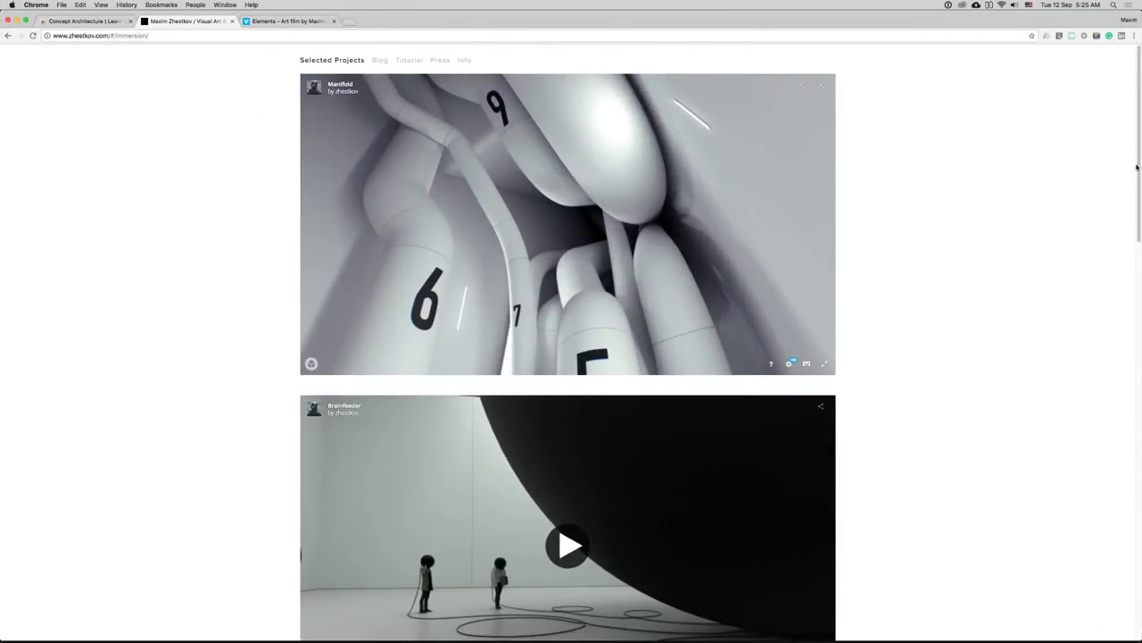
pyautogui.moveTo(1137, 167); pyautogui.dragTo(1059, 347)
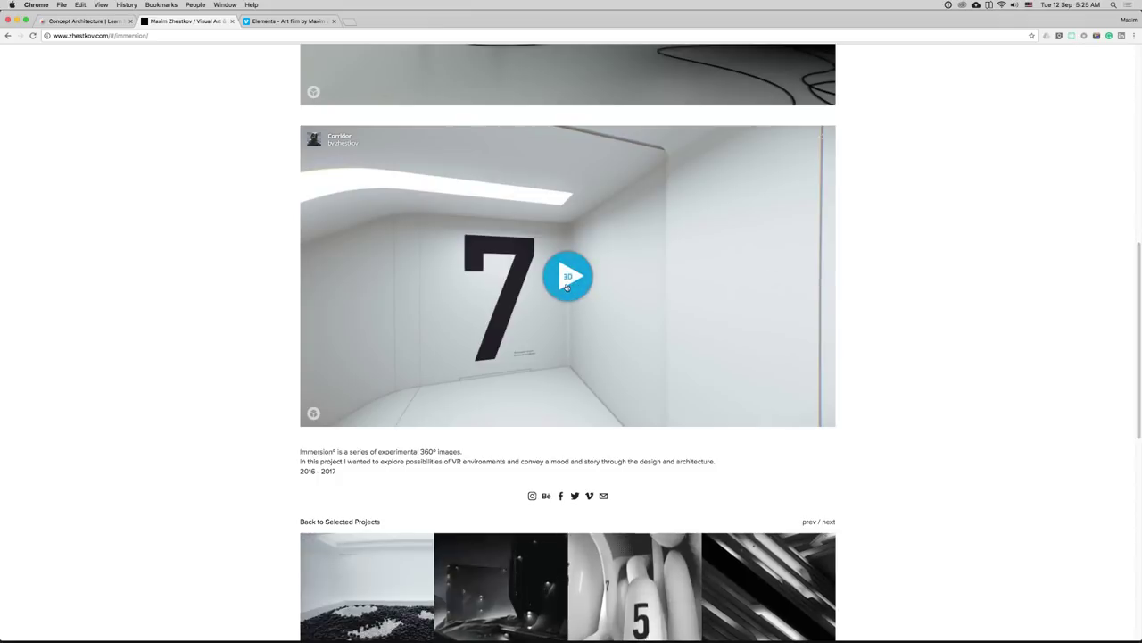
pyautogui.click(567, 284)
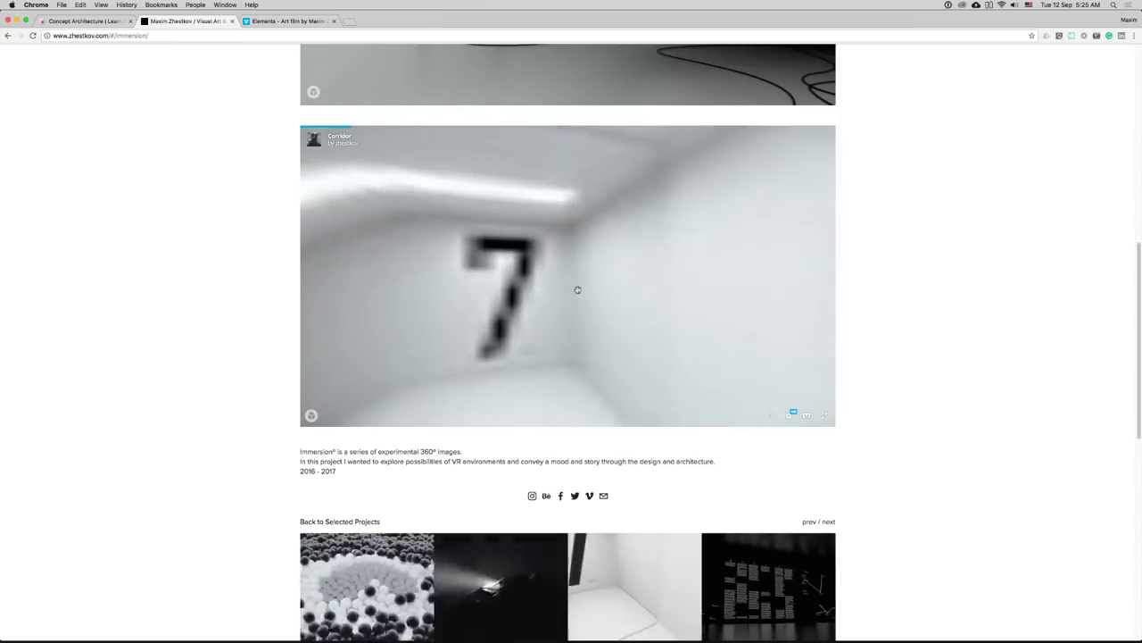
# - Examine the Corridor 360° image in full screen, looking around the wall with the number 7 and the ceiling
pyautogui.moveTo(595, 183); pyautogui.dragTo(767, 396)
pyautogui.click(825, 415)
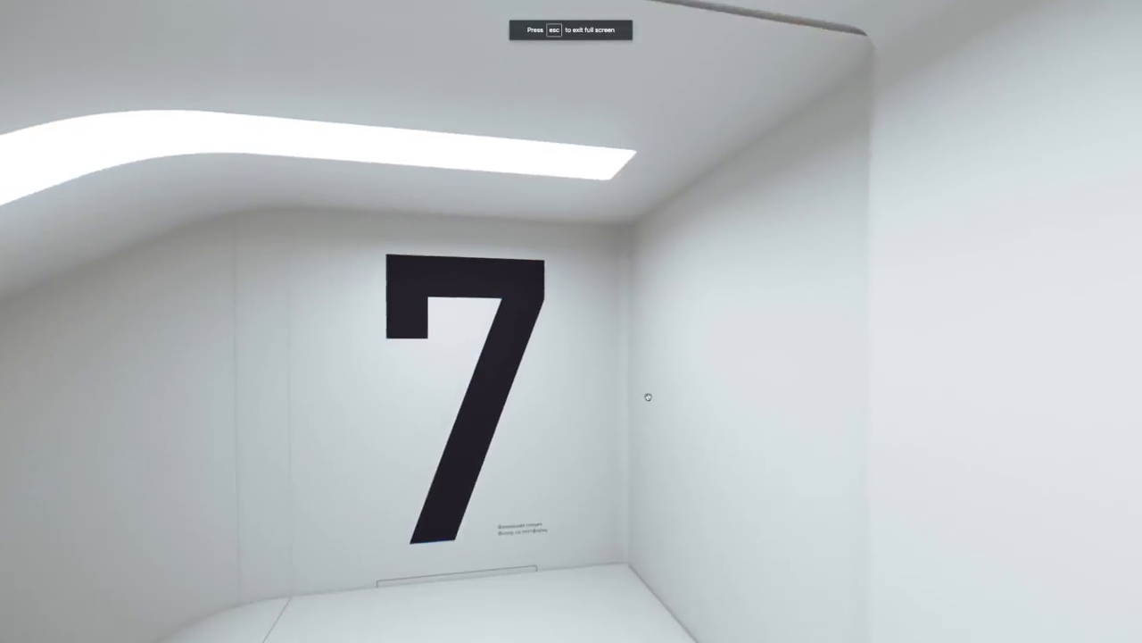
pyautogui.moveTo(648, 397)
pyautogui.mouseDown()
pyautogui.moveTo(612, 419)
pyautogui.moveTo(592, 410)
pyautogui.moveTo(653, 412)
pyautogui.mouseUp()
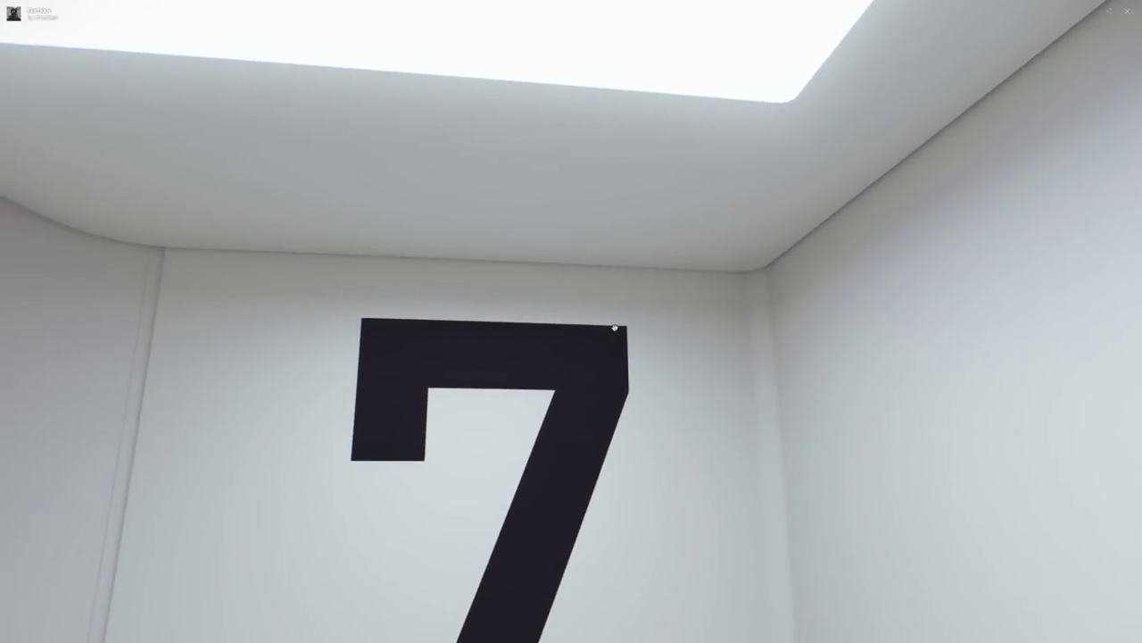
pyautogui.press('Escape')
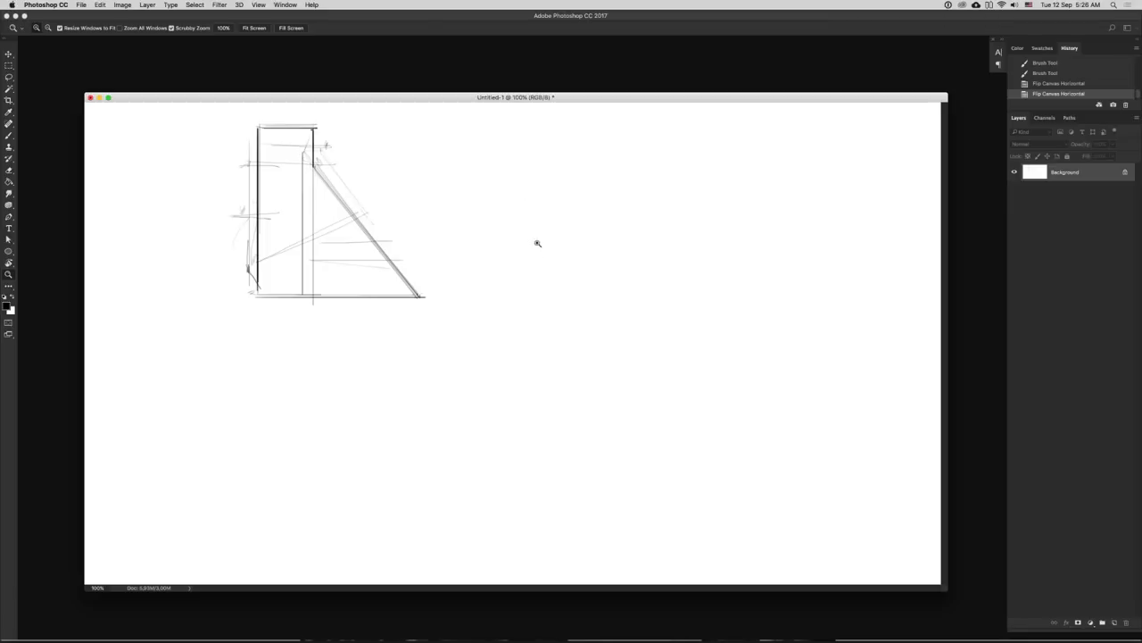
# - In Photoshop, brush a sketch of a small rectangular frame with a figure and perspective lines projecting onto a vertical plane
pyautogui.press('b')
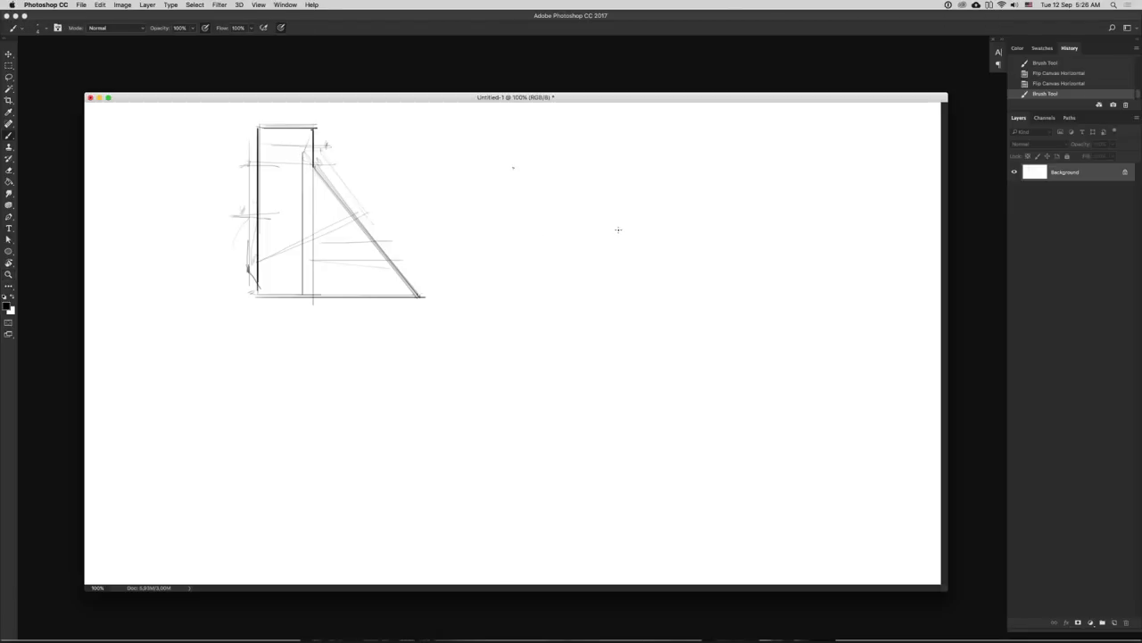
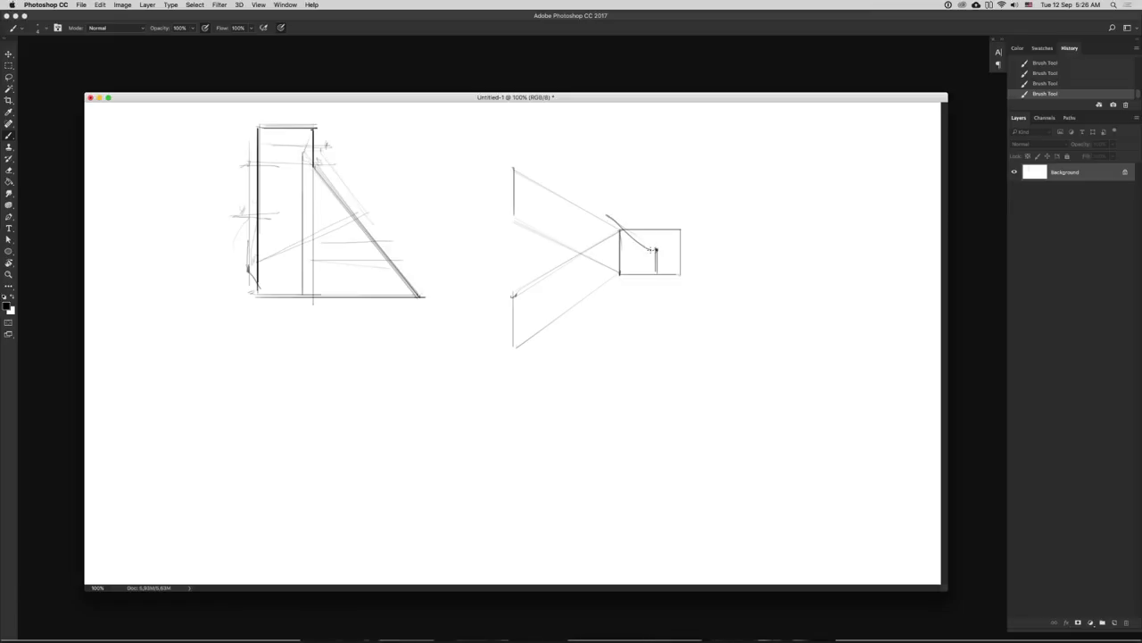
pyautogui.moveTo(577, 236); pyautogui.dragTo(581, 222)
pyautogui.press('super+z')
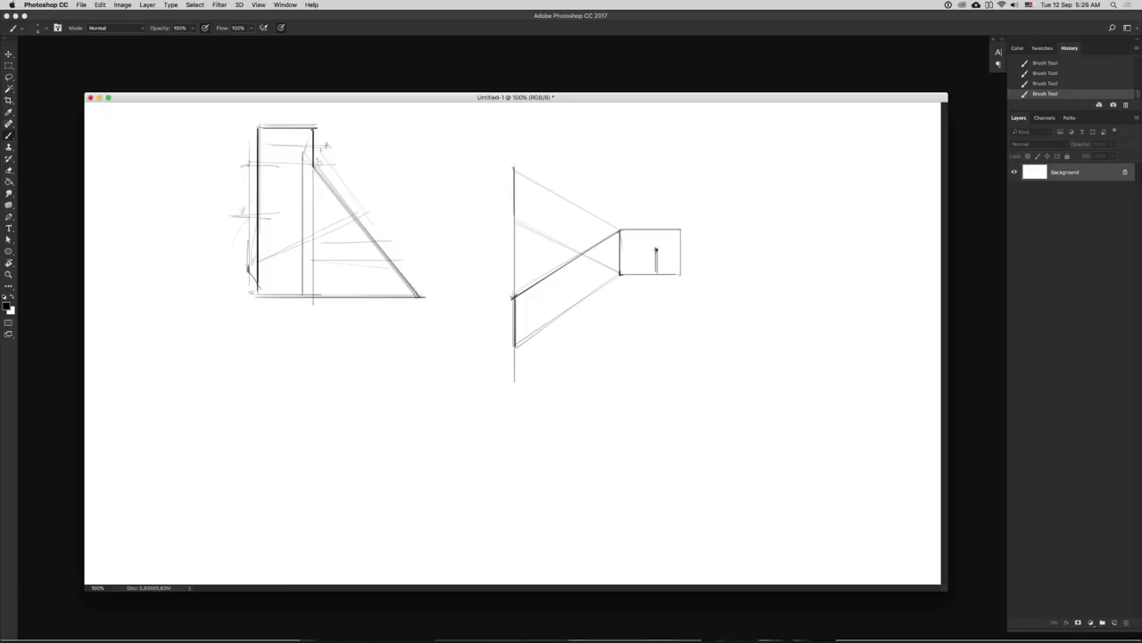
# - Switch back to Chrome, examine the Brainfeeder 360° image and the other reference pages, and minimize the browser
pyautogui.press('super+Tab')
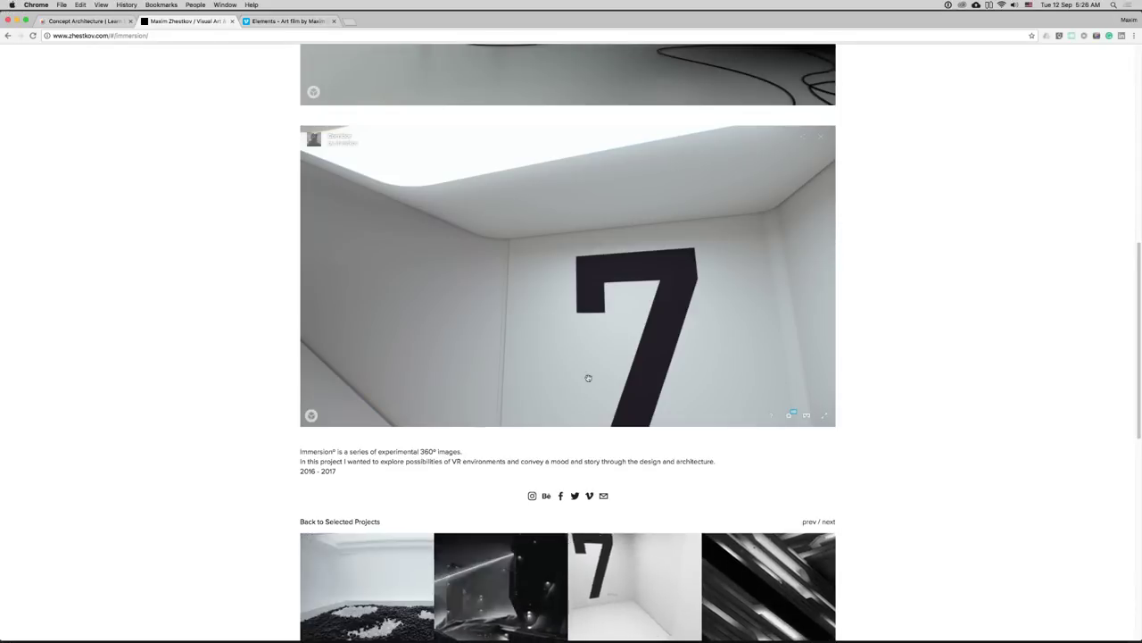
pyautogui.scroll(5, 1111, 268)
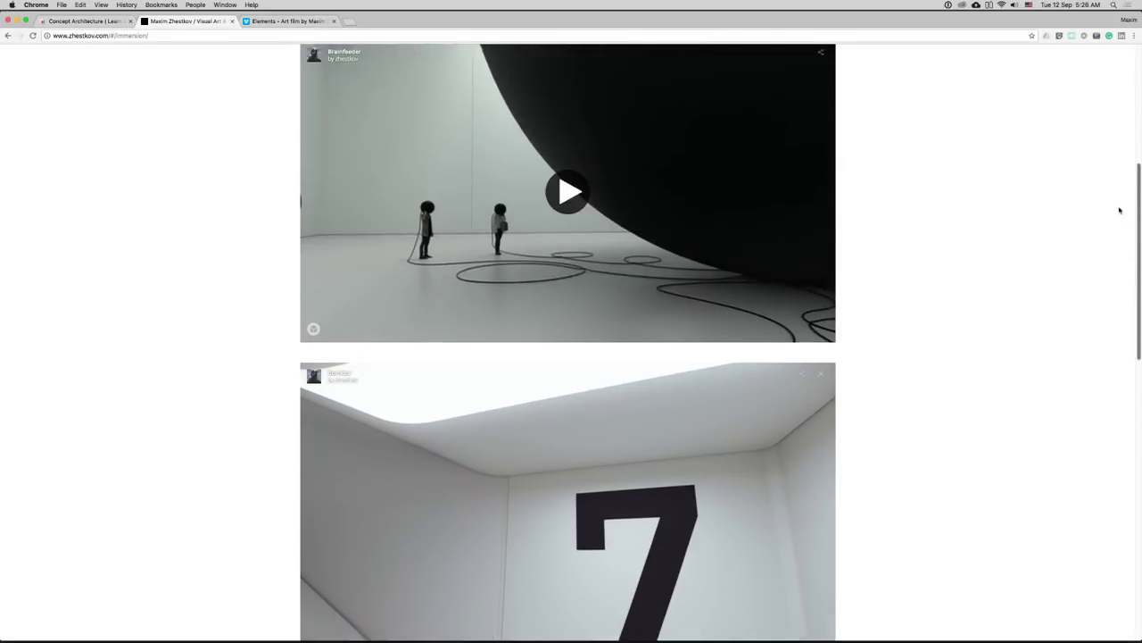
pyautogui.click(567, 349)
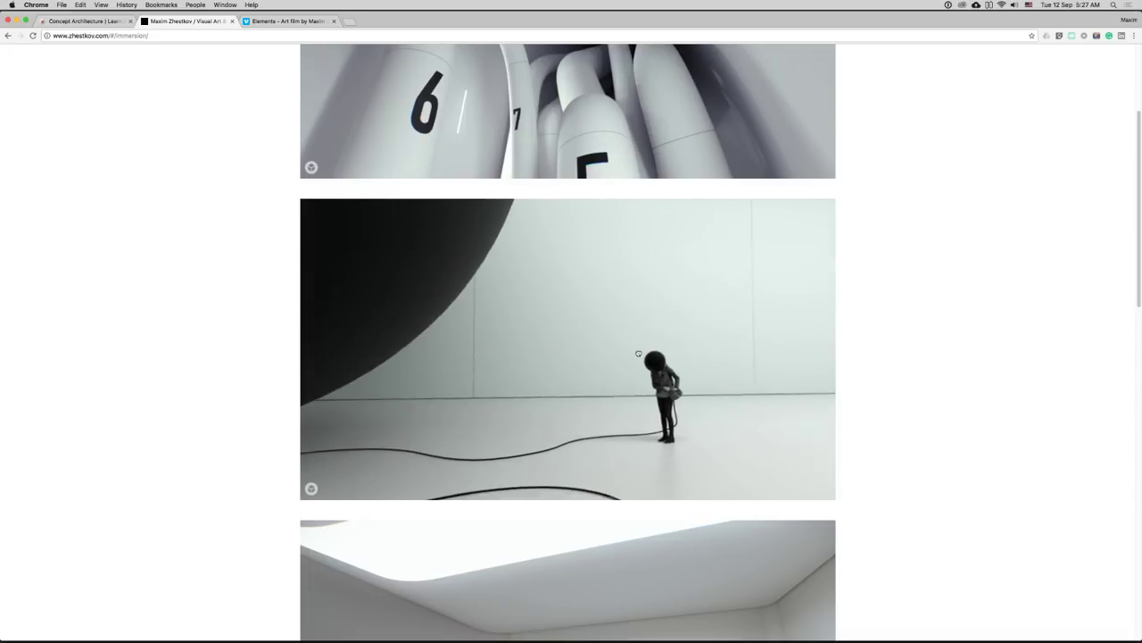
pyautogui.click(268, 25)
pyautogui.click(104, 22)
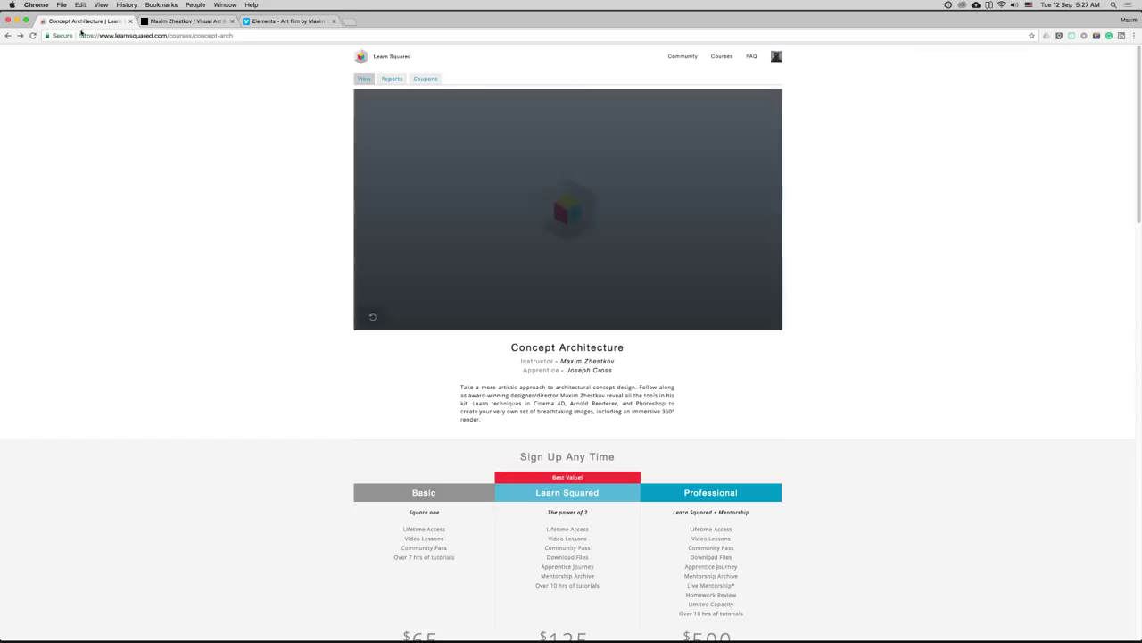
pyautogui.click(18, 21)
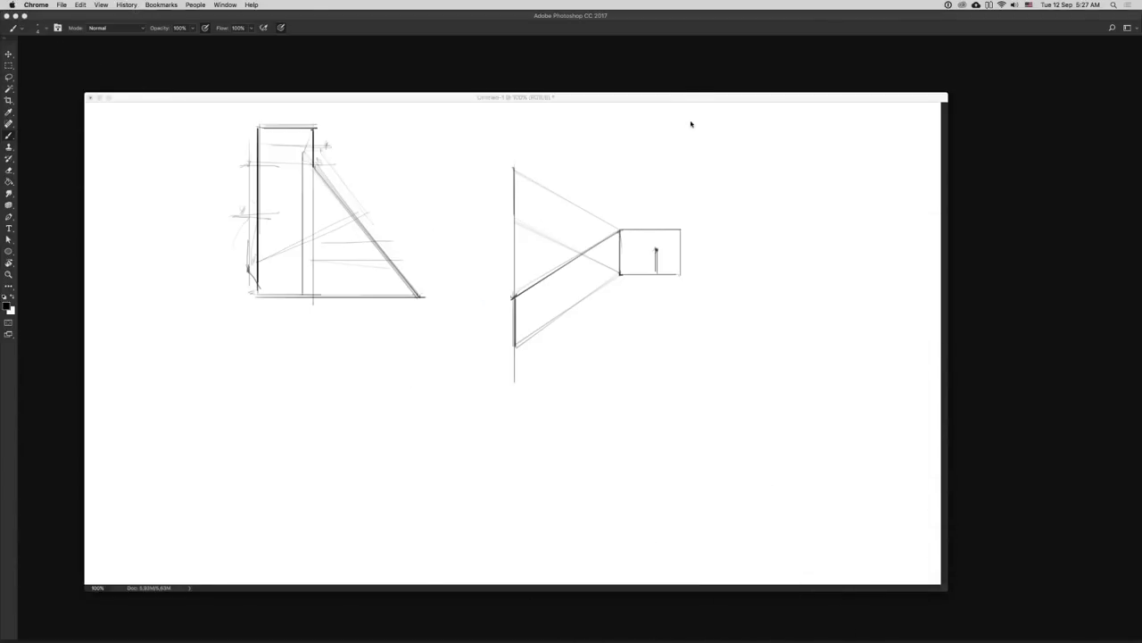
pyautogui.click(693, 121)
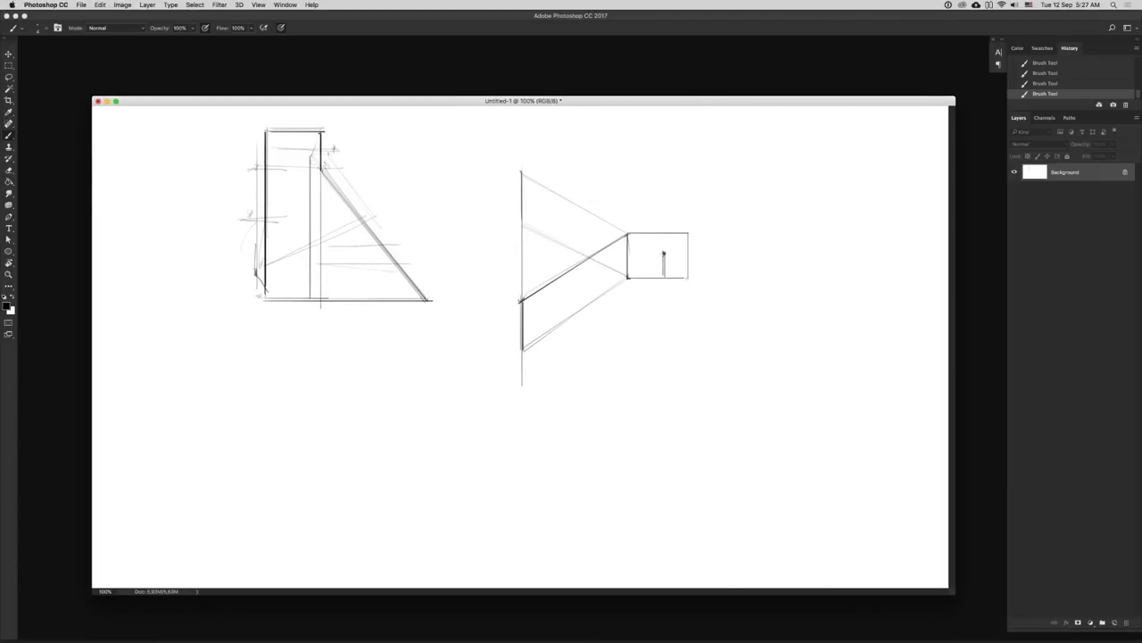
# - Switch to Cinema 4D and add a 400 × 400 cm Plane object with one segment each way, placed over the floor
pyautogui.press('super+Tab')
pyautogui.moveTo(671, 289)
pyautogui.mouseDown()
pyautogui.moveTo(696, 288)
pyautogui.moveTo(683, 290)
pyautogui.mouseUp()
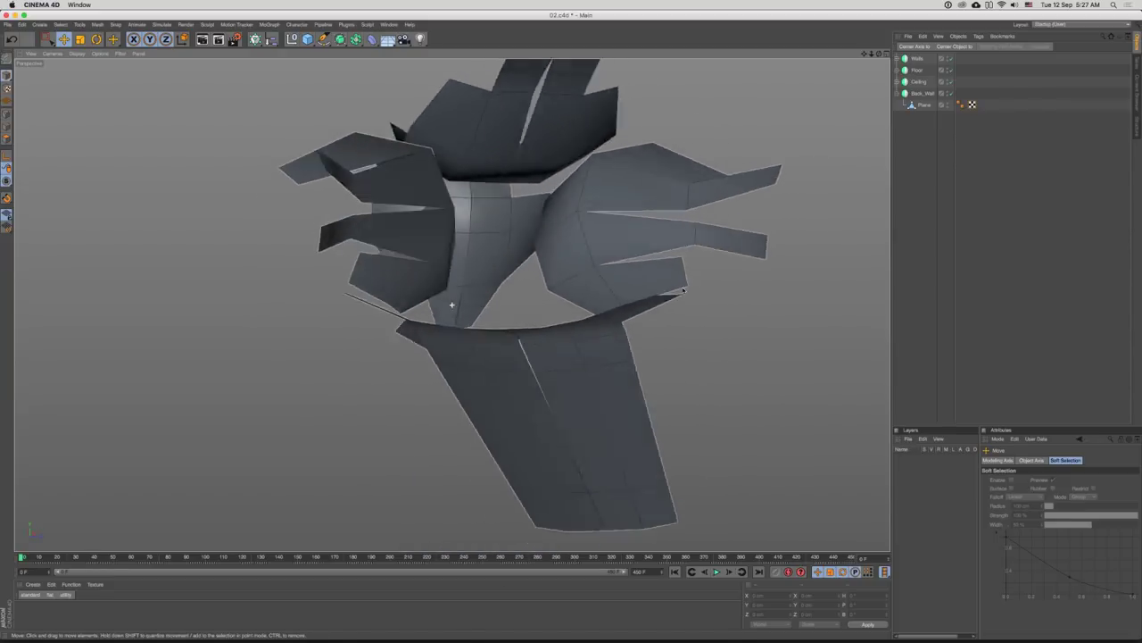
pyautogui.moveTo(452, 304); pyautogui.dragTo(552, 303)
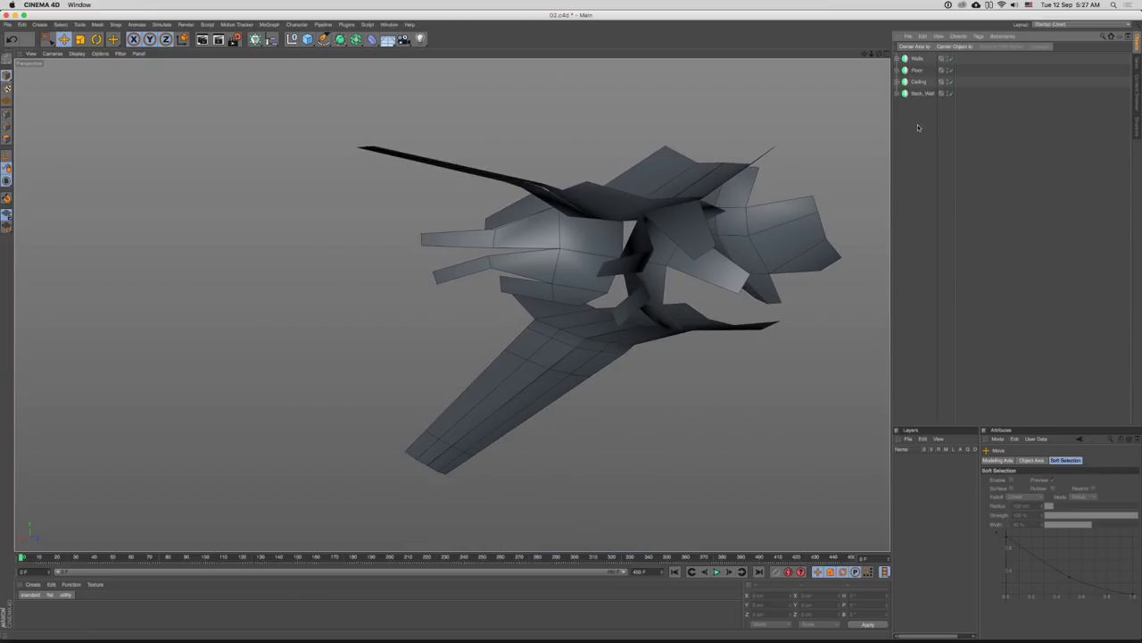
pyautogui.moveTo(308, 39); pyautogui.dragTo(384, 71)
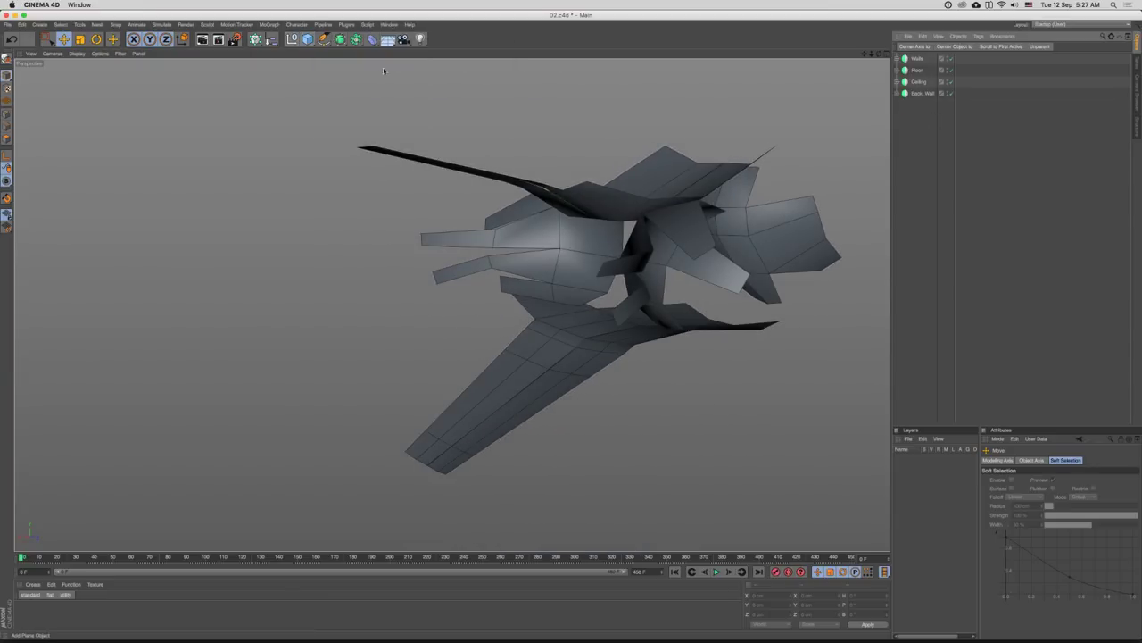
pyautogui.moveTo(526, 198); pyautogui.dragTo(545, 265)
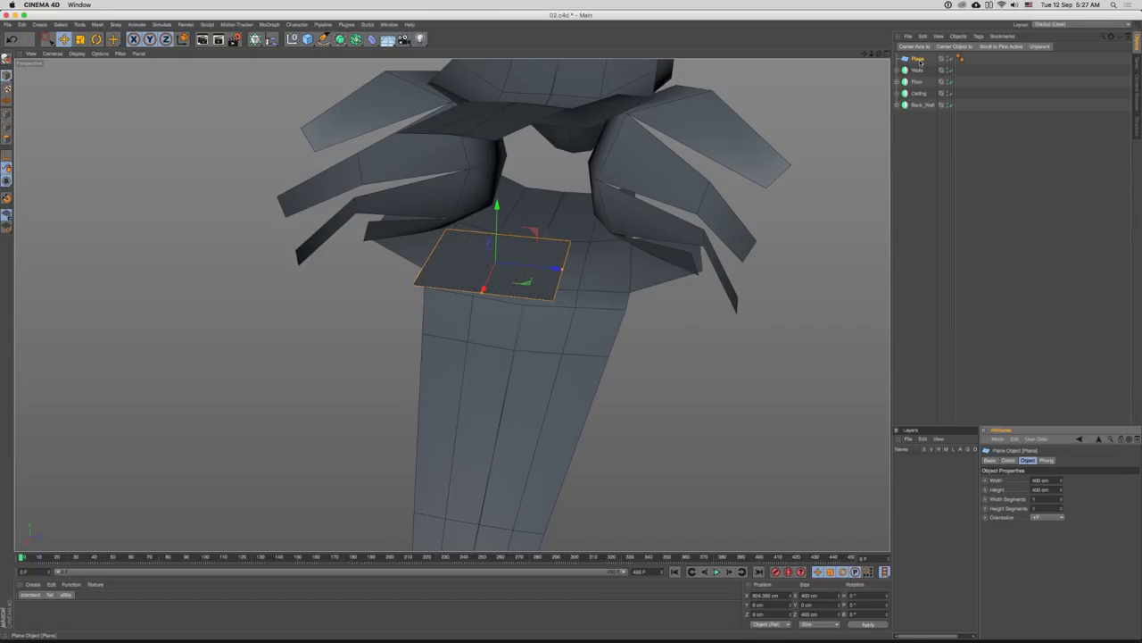
# - Raise the new plane to the ceiling and shift it sideways and outward, away from the back wall
pyautogui.moveTo(517, 265); pyautogui.dragTo(513, 230)
pyautogui.moveTo(611, 228); pyautogui.dragTo(599, 141)
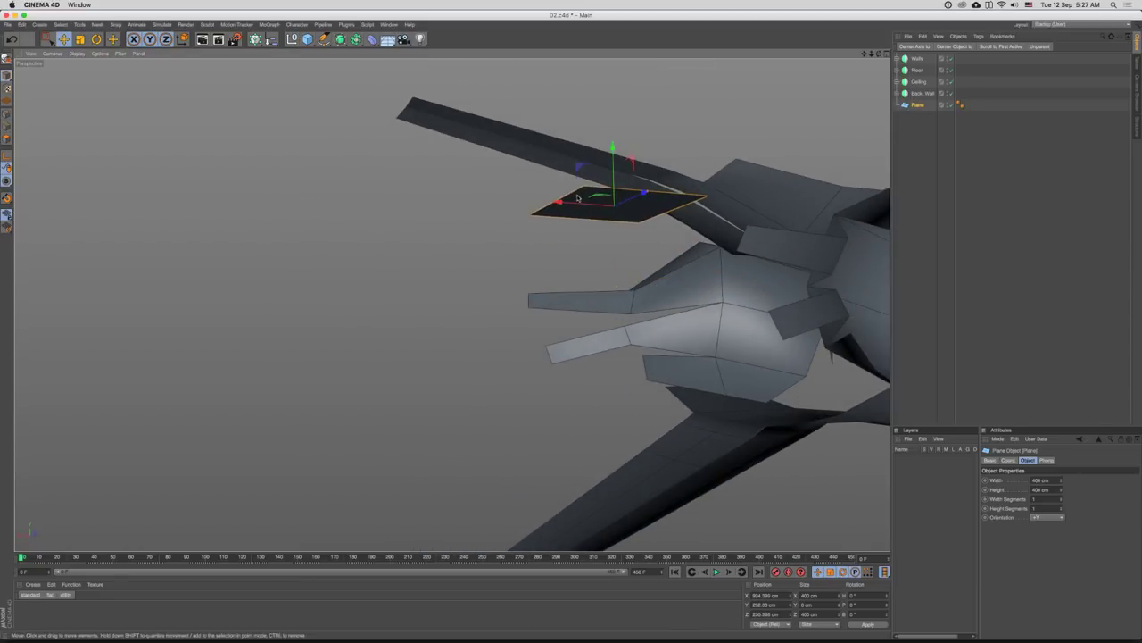
pyautogui.moveTo(565, 204); pyautogui.dragTo(684, 208)
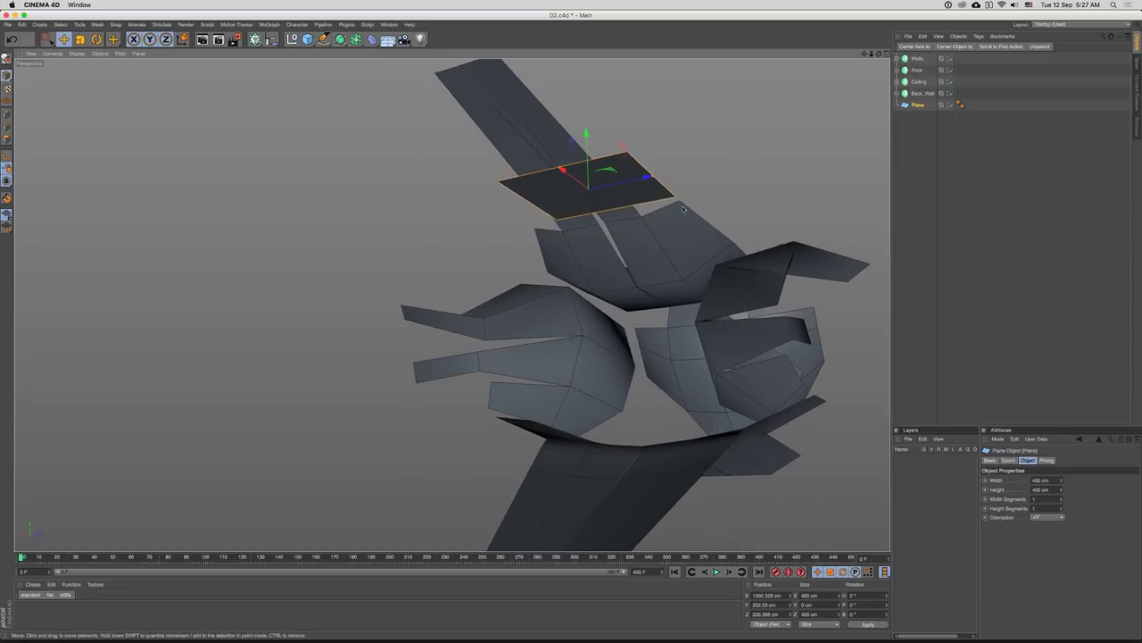
# - Rename the Ceiling symmetry object as Ceiling_01 and duplicate it as Ceiling_02
pyautogui.click(902, 123)
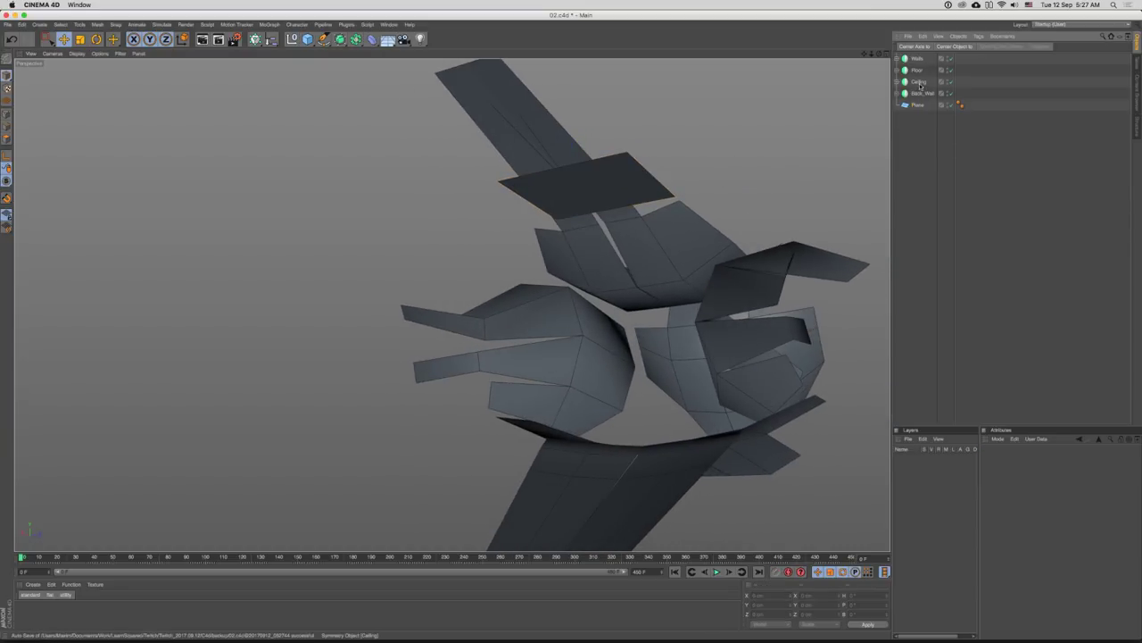
pyautogui.doubleClick(920, 83)
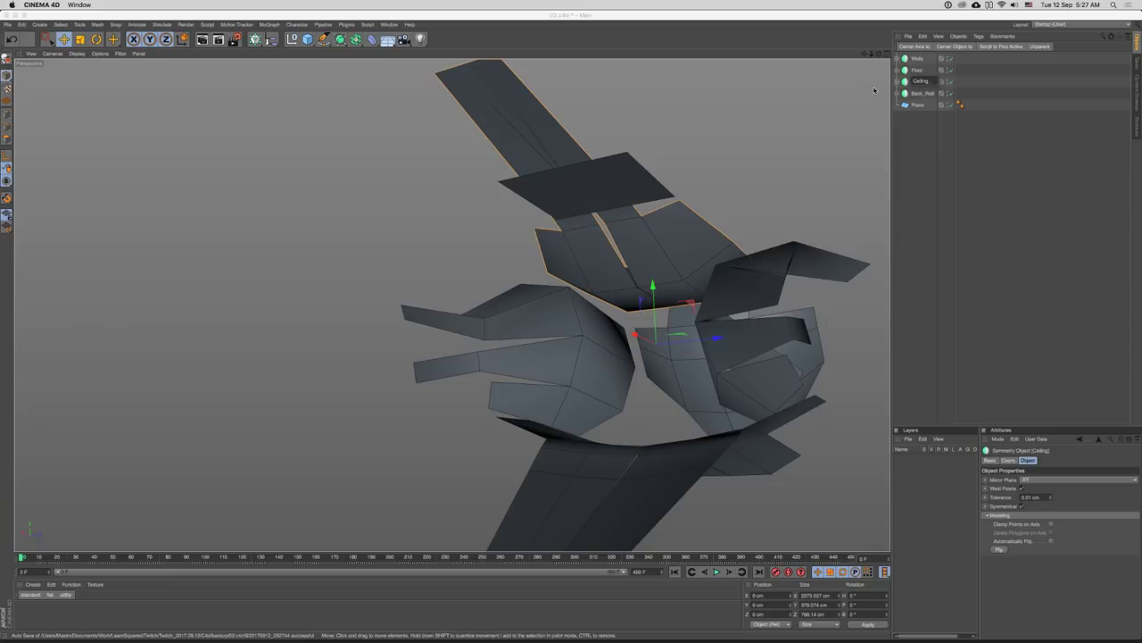
pyautogui.write('_01')
pyautogui.press('Return')
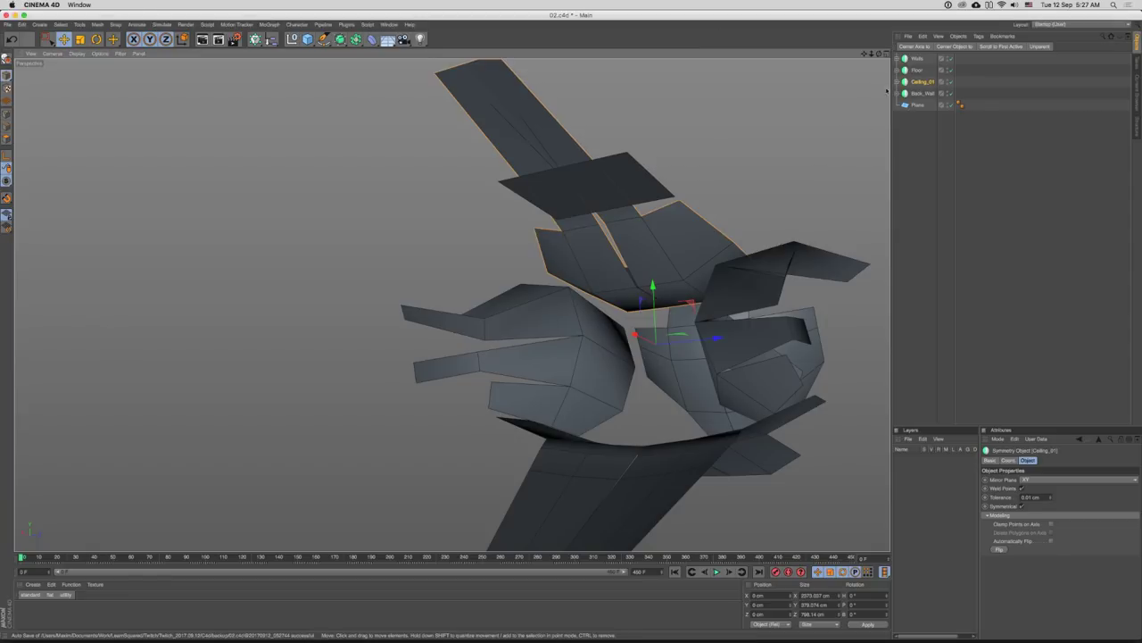
pyautogui.click(922, 84)
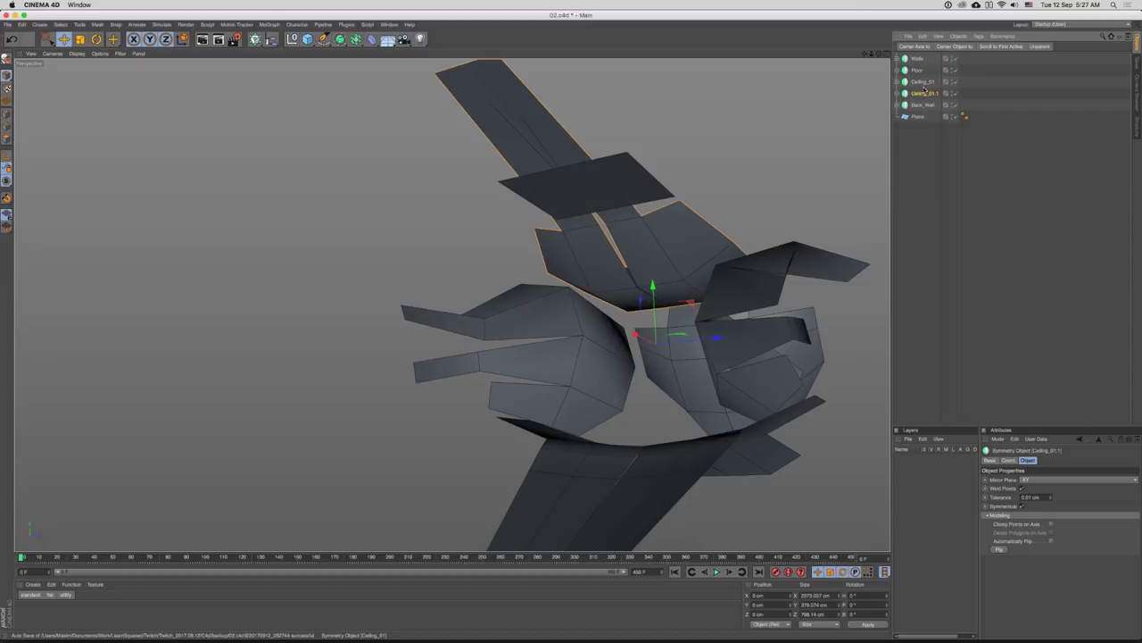
pyautogui.doubleClick(925, 92)
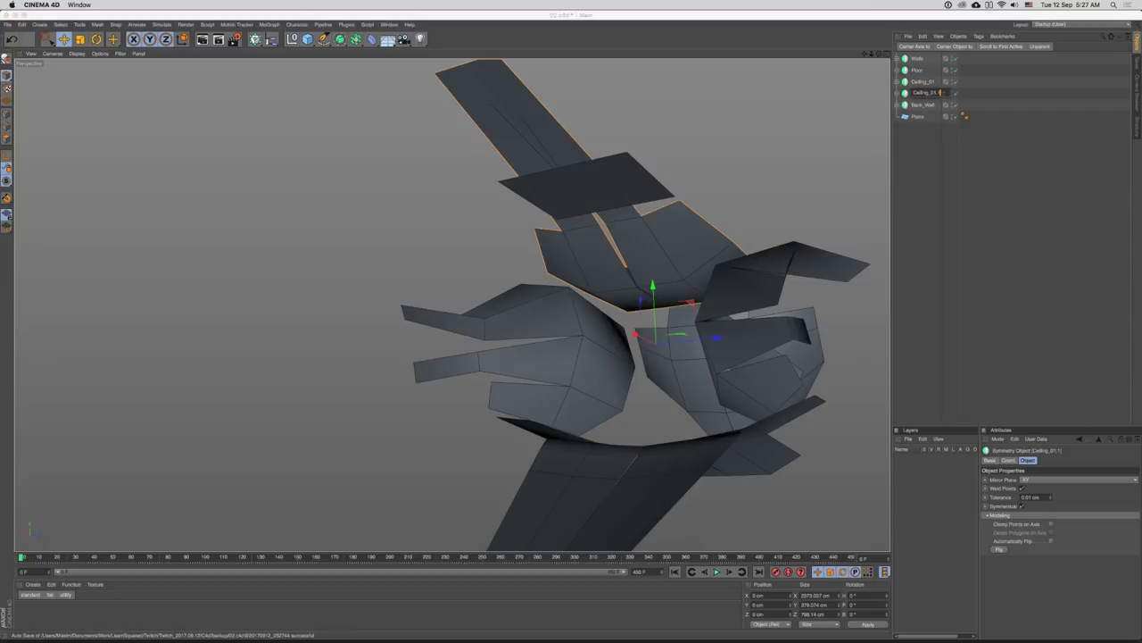
pyautogui.press('Return')
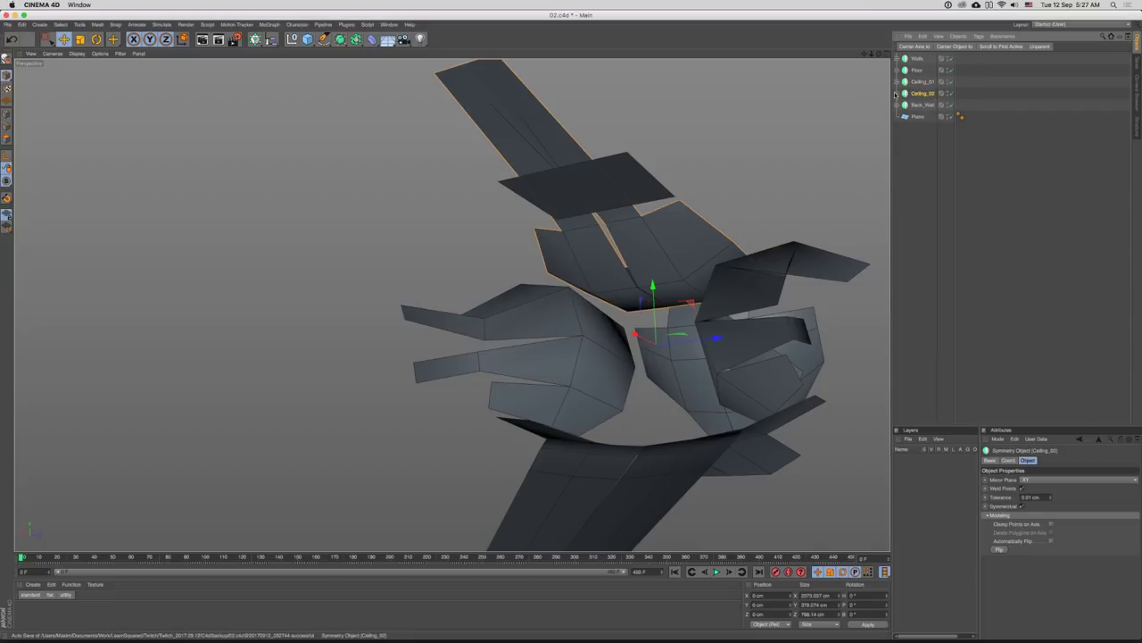
# - Replace the plane inside Ceiling_02 with the new Plane and move it along Z toward the mirror axis
pyautogui.click(898, 93)
pyautogui.click(922, 105)
pyautogui.press('Delete')
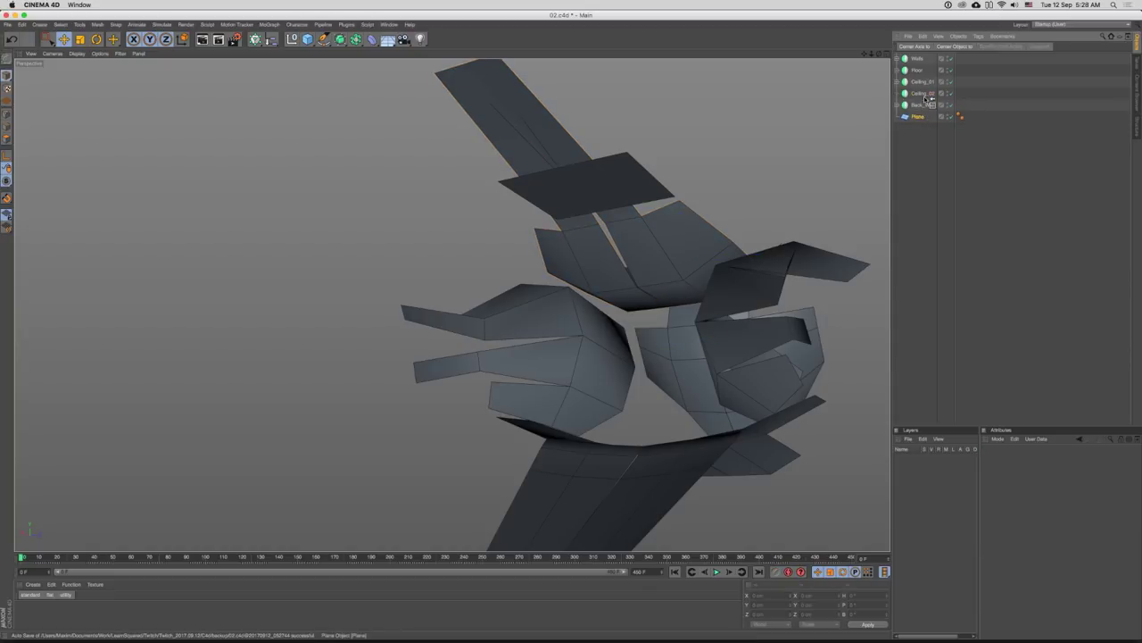
pyautogui.moveTo(926, 99); pyautogui.dragTo(927, 98)
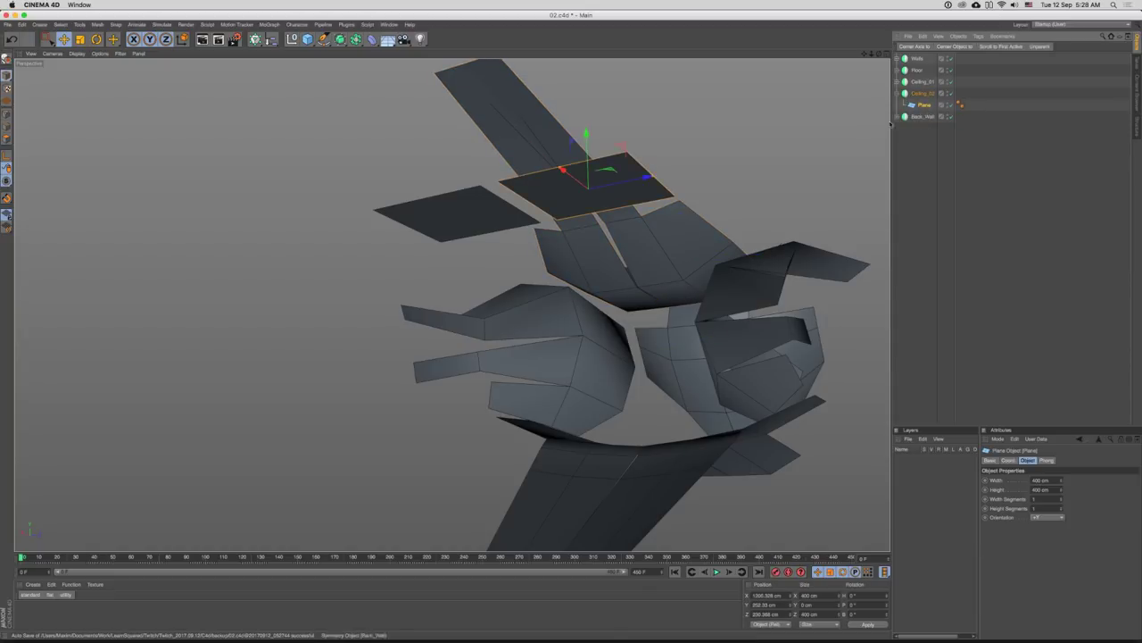
pyautogui.moveTo(643, 184); pyautogui.dragTo(637, 181)
pyautogui.moveTo(637, 181); pyautogui.dragTo(636, 187)
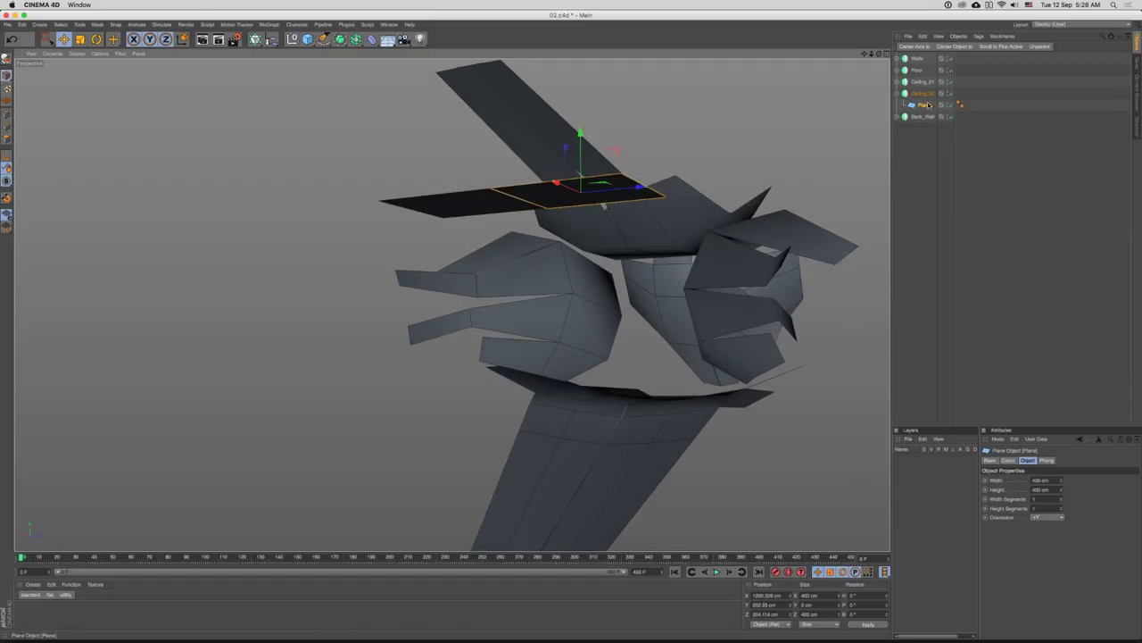
# - Make the plane under Ceiling_02 editable, narrow its central polygon and extend the outer edge into an upward-angled flap
pyautogui.click(901, 129)
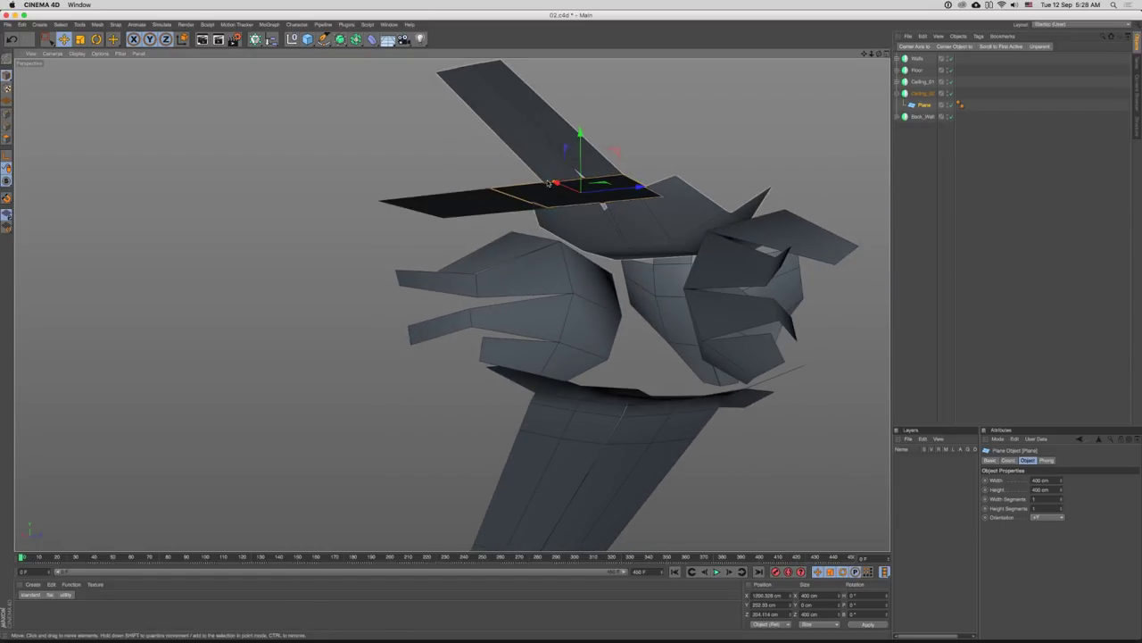
pyautogui.press('c')
pyautogui.press('Return')
pyautogui.click(521, 199)
pyautogui.moveTo(561, 192); pyautogui.dragTo(550, 159)
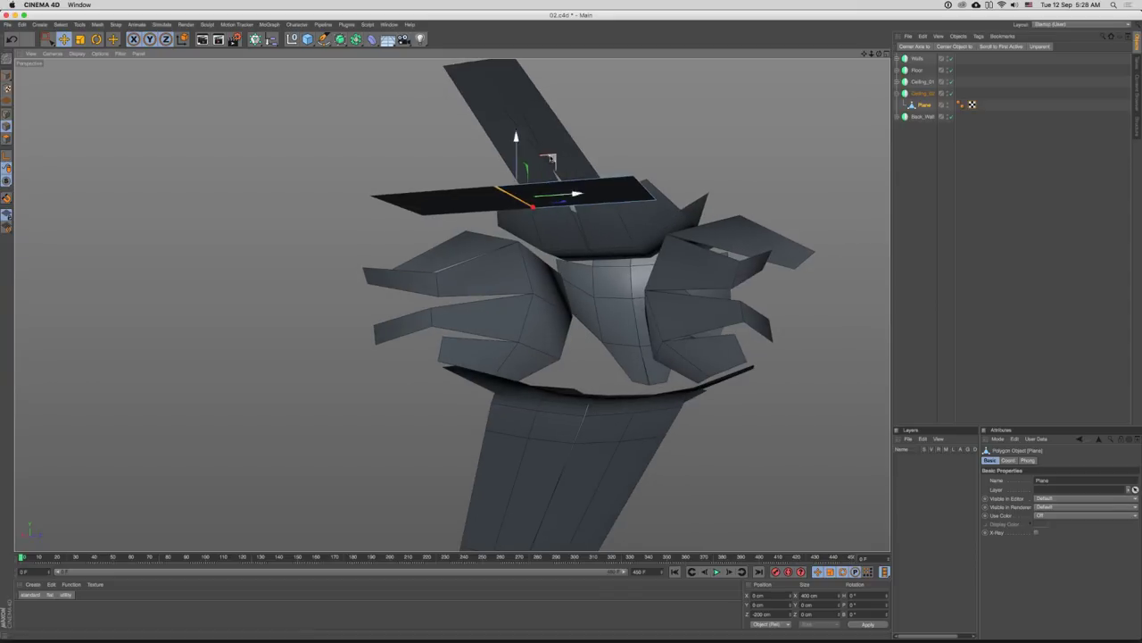
pyautogui.moveTo(687, 189); pyautogui.dragTo(564, 191)
pyautogui.press('Return')
pyautogui.click(530, 196)
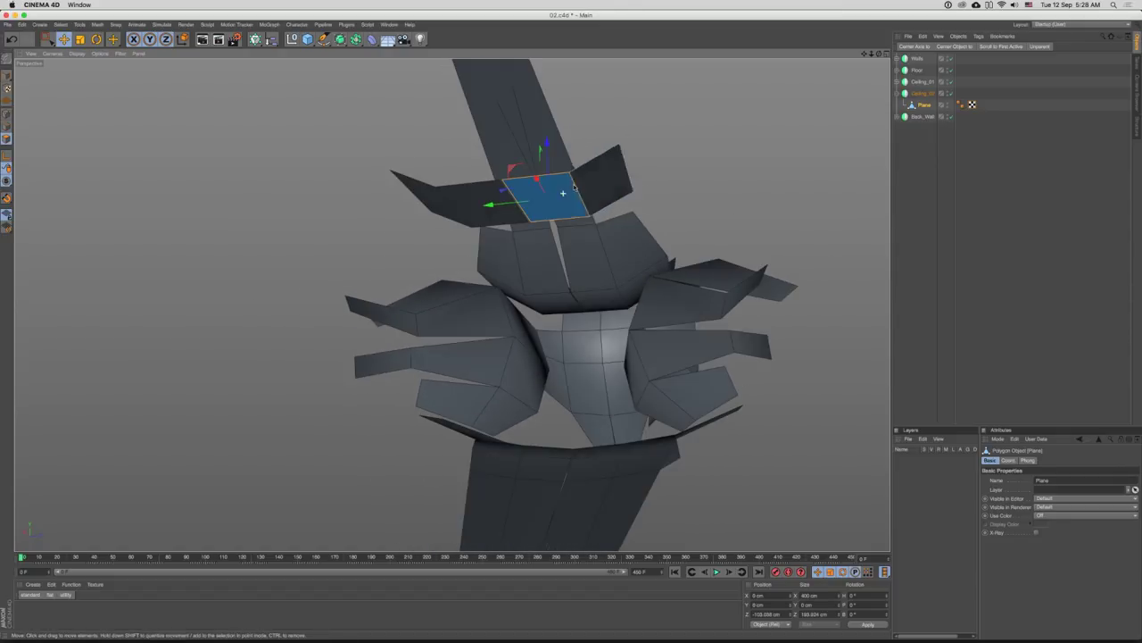
# - Extend the edges of the Ceiling_02 panel lengthwise away from the back wall and scale the new edges
pyautogui.press('t')
pyautogui.press('Return')
pyautogui.press('Return')
pyautogui.press('e')
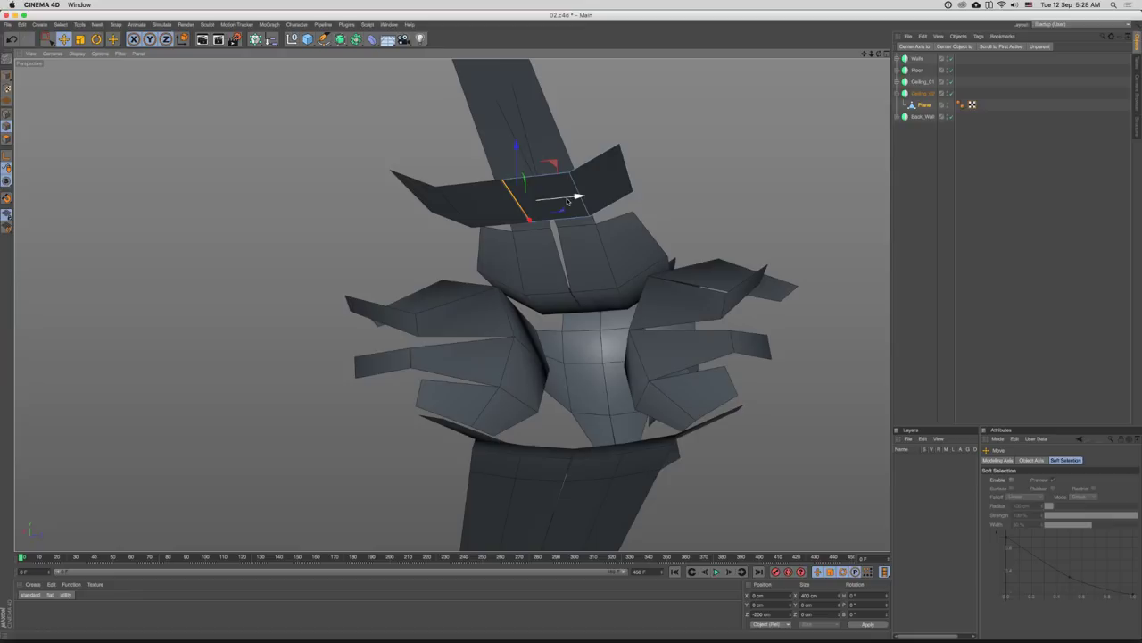
pyautogui.click(582, 189)
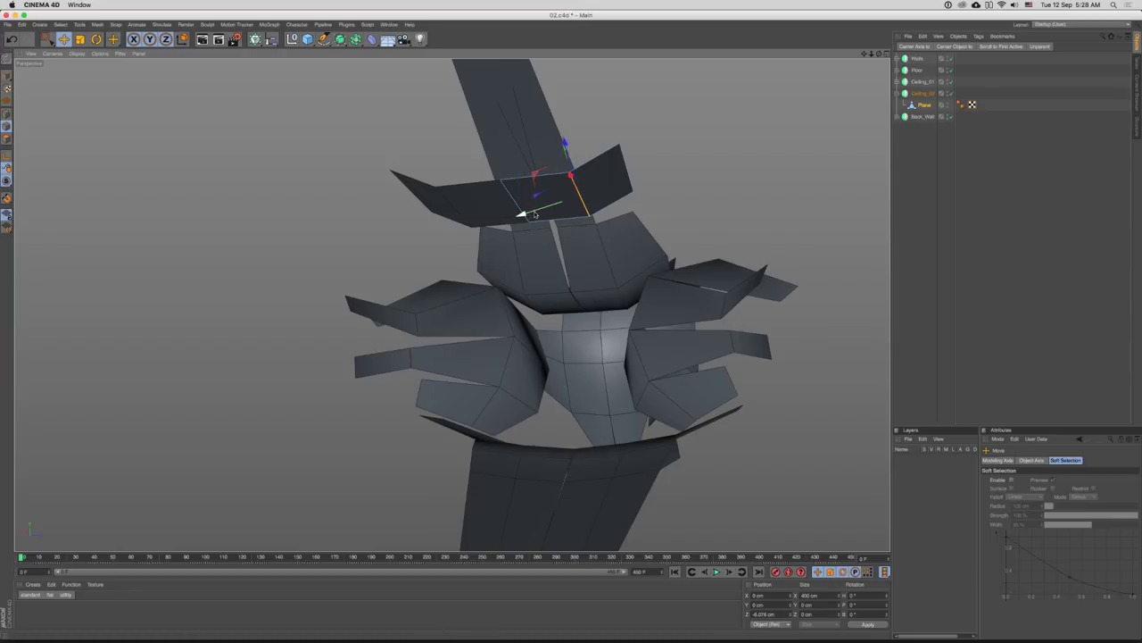
pyautogui.moveTo(553, 206); pyautogui.dragTo(660, 182)
pyautogui.click(622, 168)
pyautogui.click(681, 145)
pyautogui.moveTo(775, 132); pyautogui.dragTo(726, 98)
pyautogui.press('t')
pyautogui.moveTo(739, 149); pyautogui.dragTo(696, 166)
pyautogui.moveTo(694, 167); pyautogui.dragTo(389, 178)
# - Lower the Ceiling_02 panel's far end edges and widen them along Z to about 422 cm
pyautogui.press('e')
pyautogui.keyDown('shift'); pyautogui.click(633, 162); pyautogui.keyUp('shift')
pyautogui.press('t')
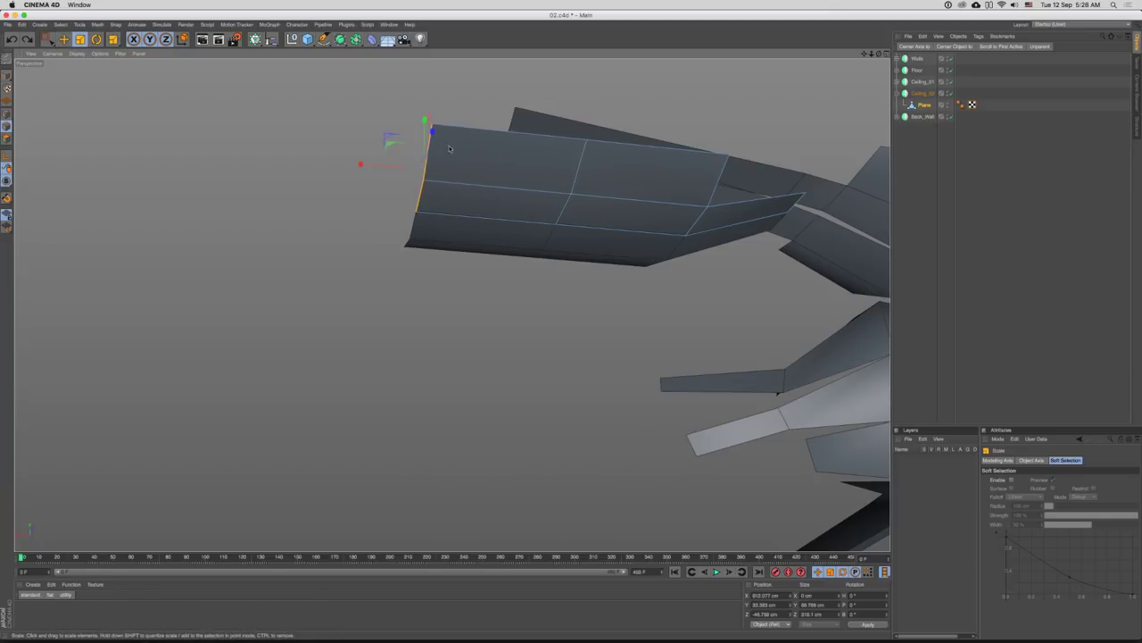
pyautogui.press('e')
pyautogui.moveTo(450, 149); pyautogui.dragTo(426, 182)
pyautogui.moveTo(424, 113)
pyautogui.mouseDown()
pyautogui.moveTo(423, 92)
pyautogui.moveTo(424, 109)
pyautogui.mouseUp()
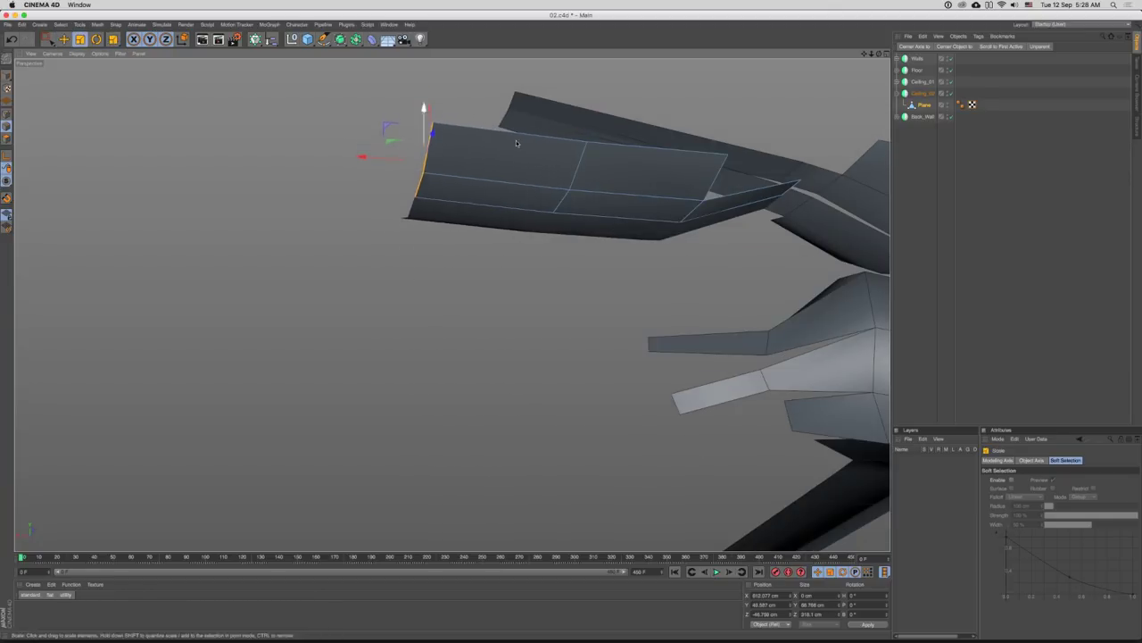
pyautogui.moveTo(453, 162); pyautogui.dragTo(468, 111)
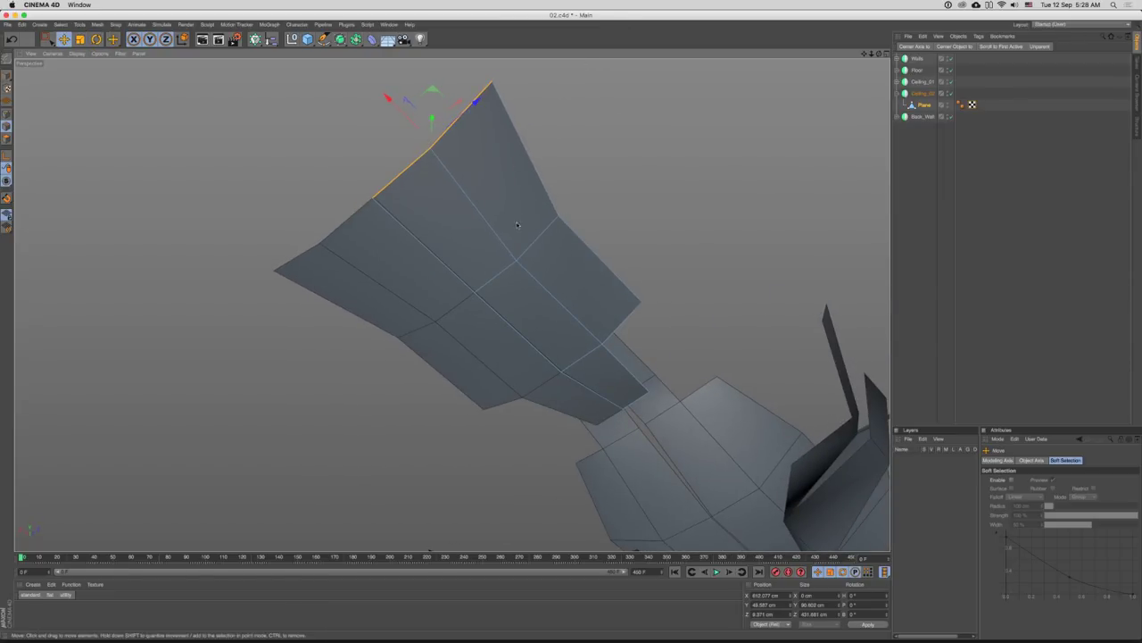
# - Adjust the edges of the Ceiling_02 panel and lower its central cross edge to about -81 cm in Y
pyautogui.moveTo(548, 258); pyautogui.dragTo(643, 169)
pyautogui.click(562, 220)
pyautogui.moveTo(648, 316); pyautogui.dragTo(706, 253)
pyautogui.click(662, 259)
pyautogui.moveTo(761, 148); pyautogui.dragTo(751, 149)
pyautogui.moveTo(614, 279); pyautogui.dragTo(537, 257)
pyautogui.click(603, 316)
pyautogui.click(538, 264)
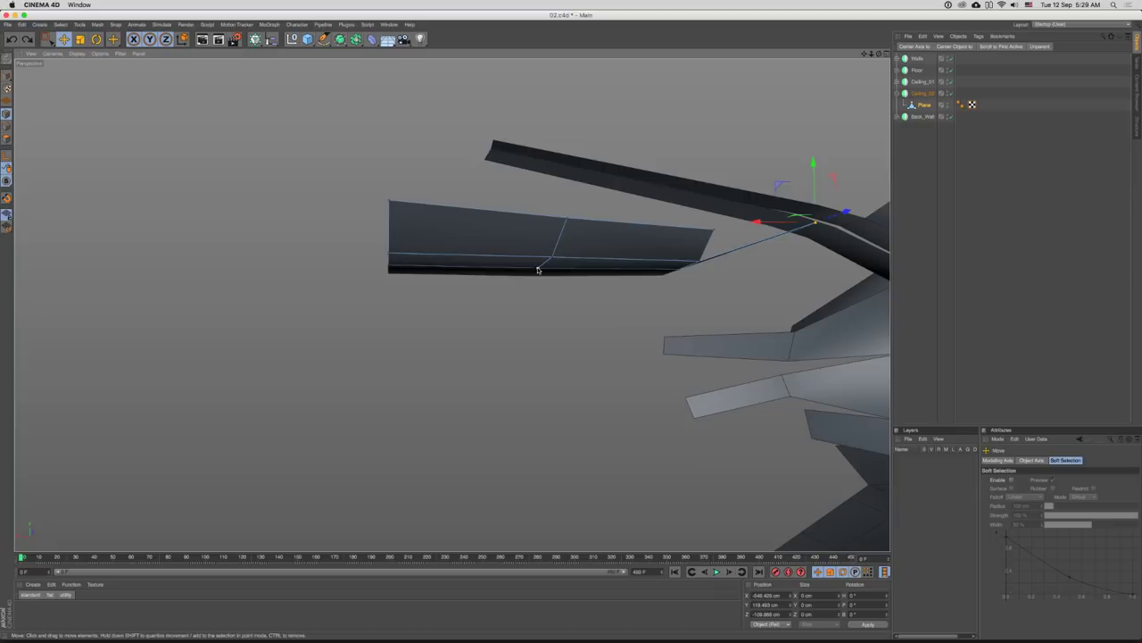
pyautogui.press('Return')
pyautogui.click(545, 264)
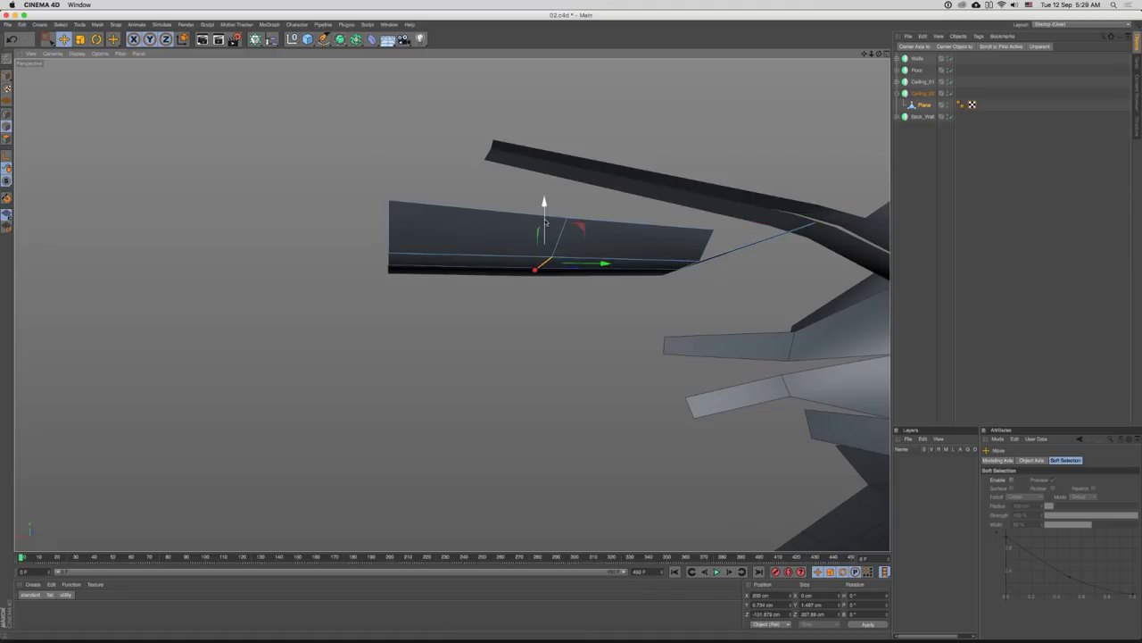
pyautogui.moveTo(545, 219); pyautogui.dragTo(544, 246)
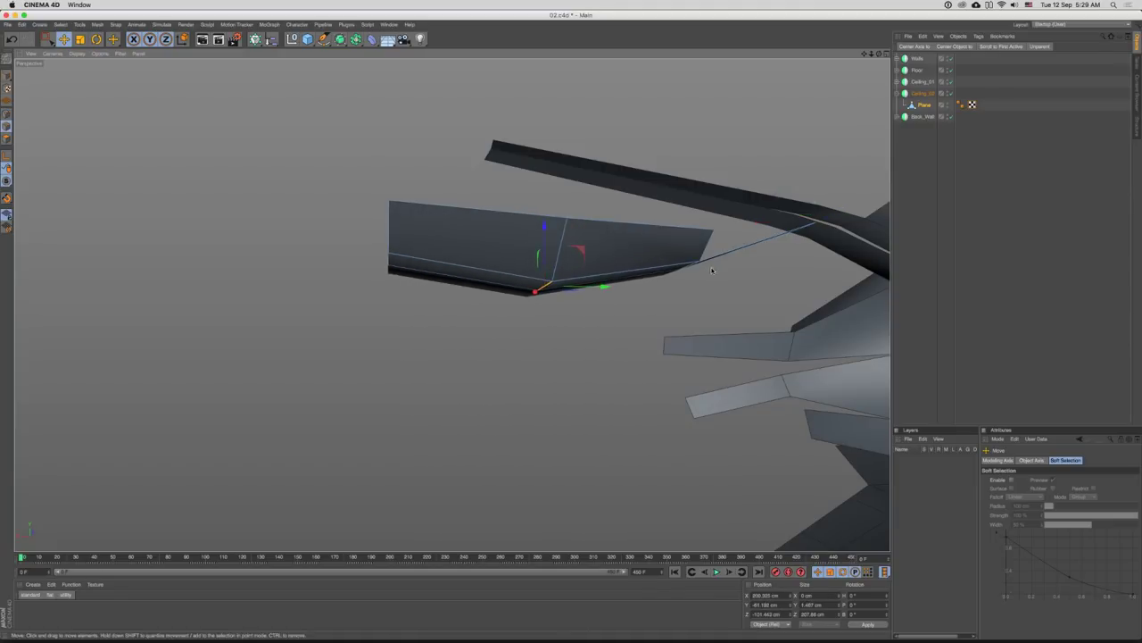
pyautogui.moveTo(686, 262); pyautogui.dragTo(808, 210)
pyautogui.click(898, 92)
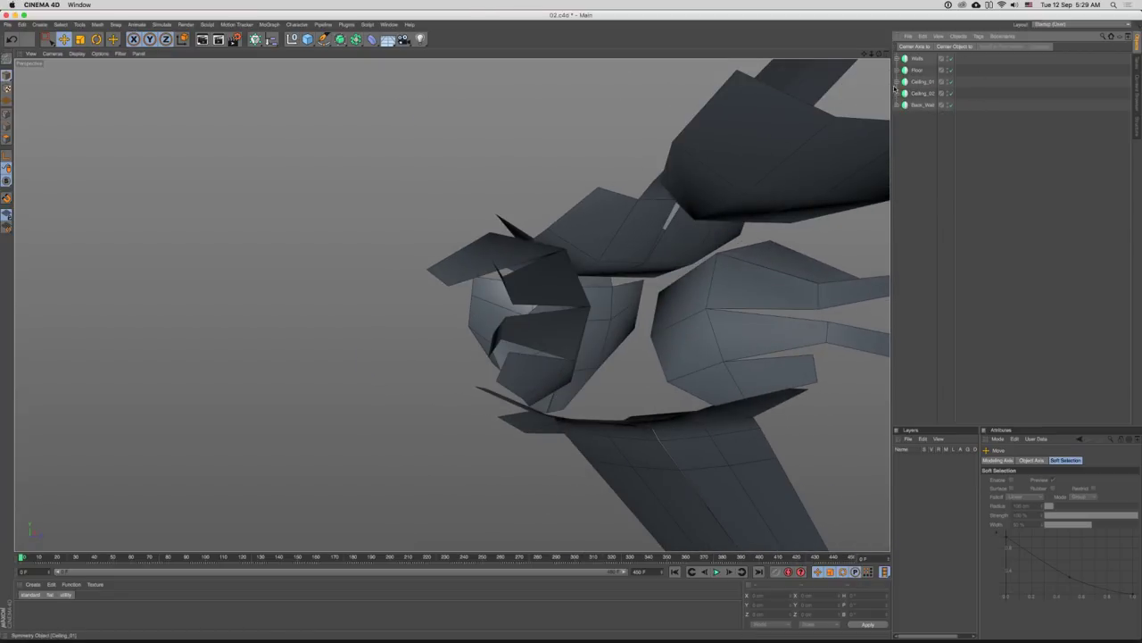
# - Try to extend a side edge of the plane inside Ceiling_01 outward, and undo the attempt
pyautogui.click(919, 93)
pyautogui.press('Return')
pyautogui.moveTo(794, 174); pyautogui.dragTo(590, 272)
pyautogui.click(576, 240)
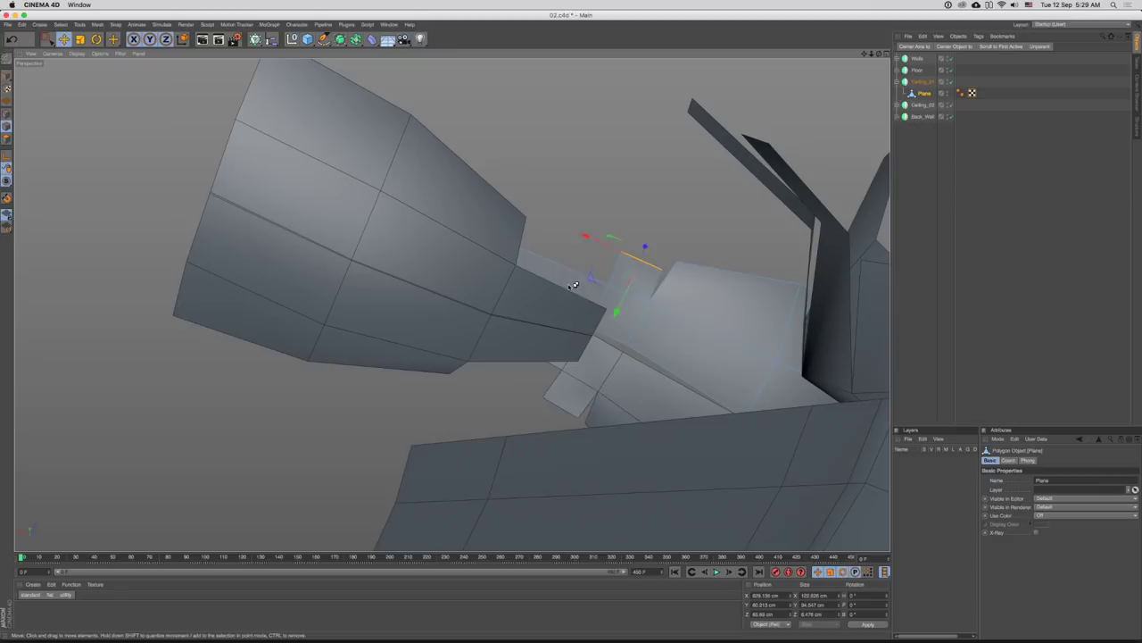
pyautogui.press('super+z')
pyautogui.press('super+z')
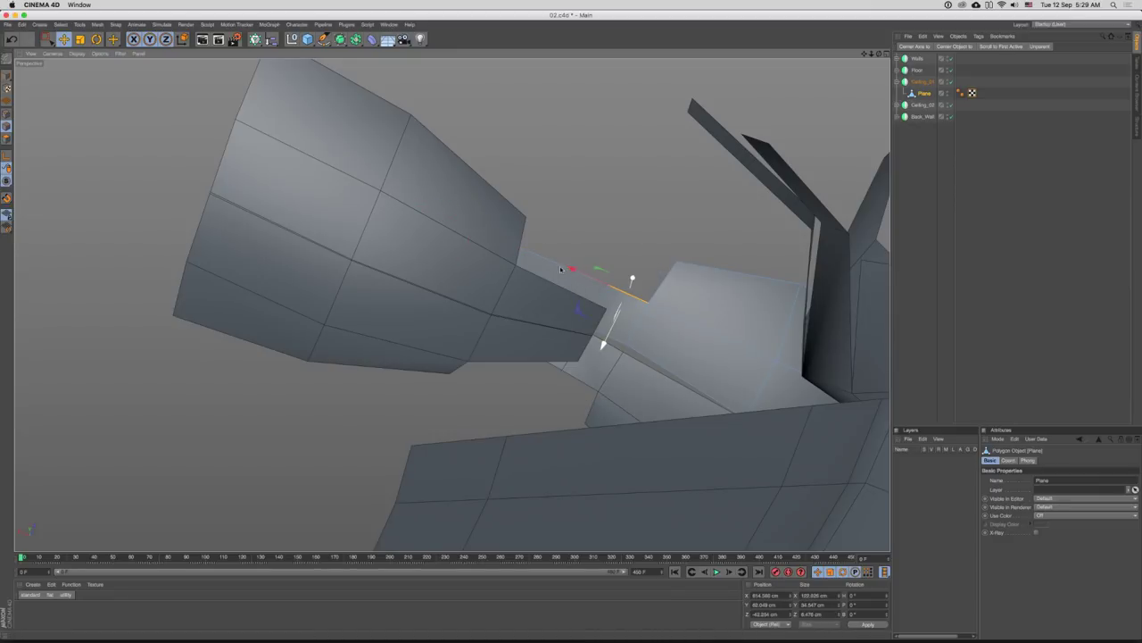
# - Select the outer side edges of the Ceiling_01 plane, raise them and pull them outward from the mirror axis
pyautogui.moveTo(473, 185); pyautogui.dragTo(494, 144)
pyautogui.moveTo(544, 227); pyautogui.dragTo(620, 283)
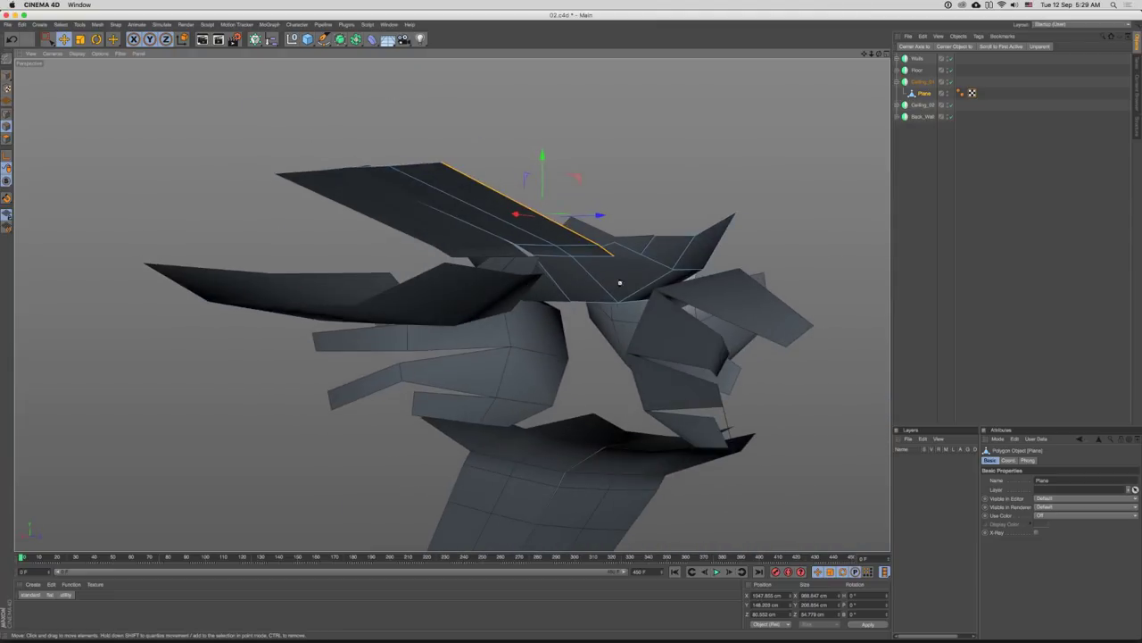
pyautogui.moveTo(578, 181); pyautogui.dragTo(579, 160)
pyautogui.moveTo(577, 159); pyautogui.dragTo(446, 316)
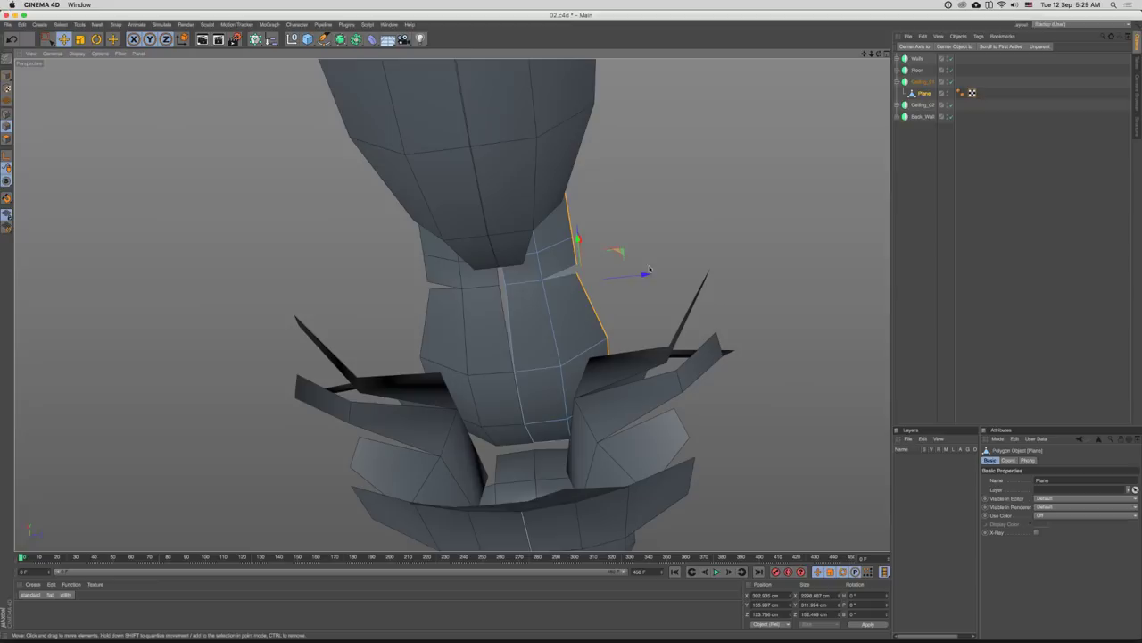
pyautogui.moveTo(650, 276); pyautogui.dragTo(700, 170)
pyautogui.moveTo(700, 206); pyautogui.dragTo(664, 195)
pyautogui.moveTo(663, 196); pyautogui.dragTo(662, 157)
pyautogui.moveTo(662, 157); pyautogui.dragTo(632, 130)
pyautogui.moveTo(578, 250); pyautogui.dragTo(694, 373)
pyautogui.scroll(-5, 636, 215)
pyautogui.click(769, 290)
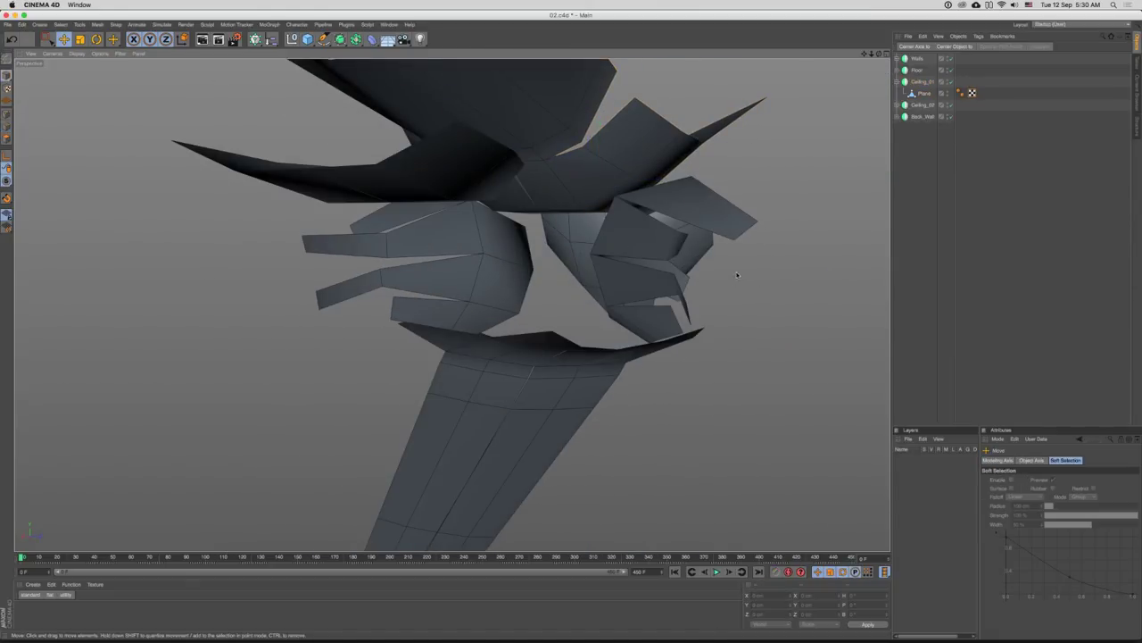
# - Examine the whole mirrored form from several angles, checking how the walls, floor and ceilings relate
pyautogui.scroll(-5, 737, 273)
pyautogui.moveTo(738, 273); pyautogui.dragTo(651, 280)
pyautogui.scroll(5, 436, 285)
pyautogui.scroll(-5, 435, 285)
pyautogui.scroll(4, 646, 267)
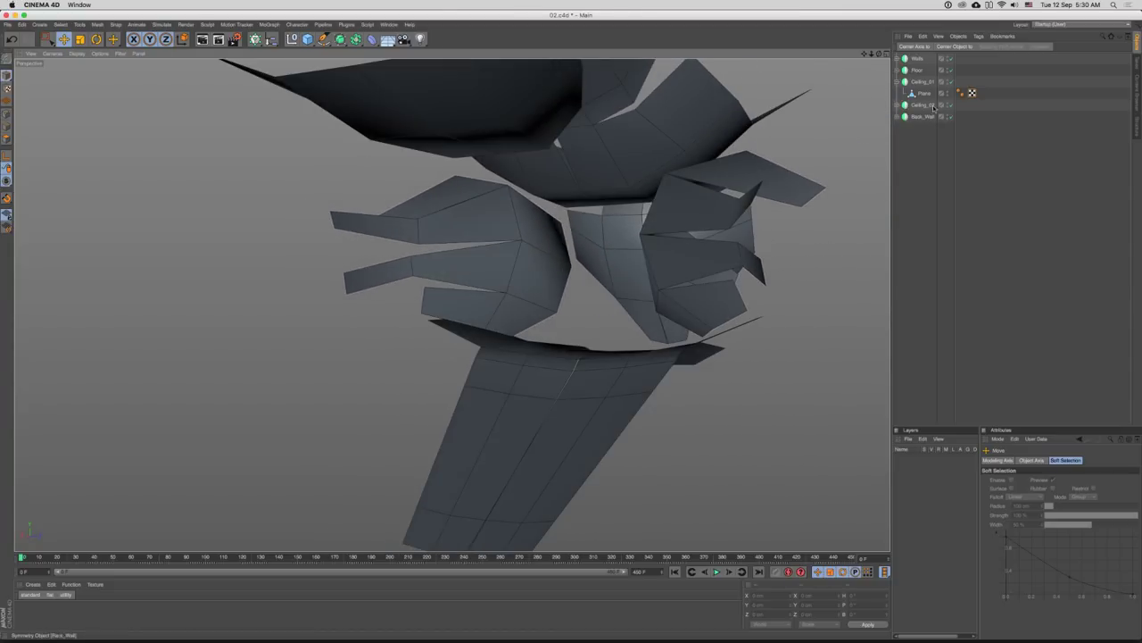
pyautogui.click(899, 81)
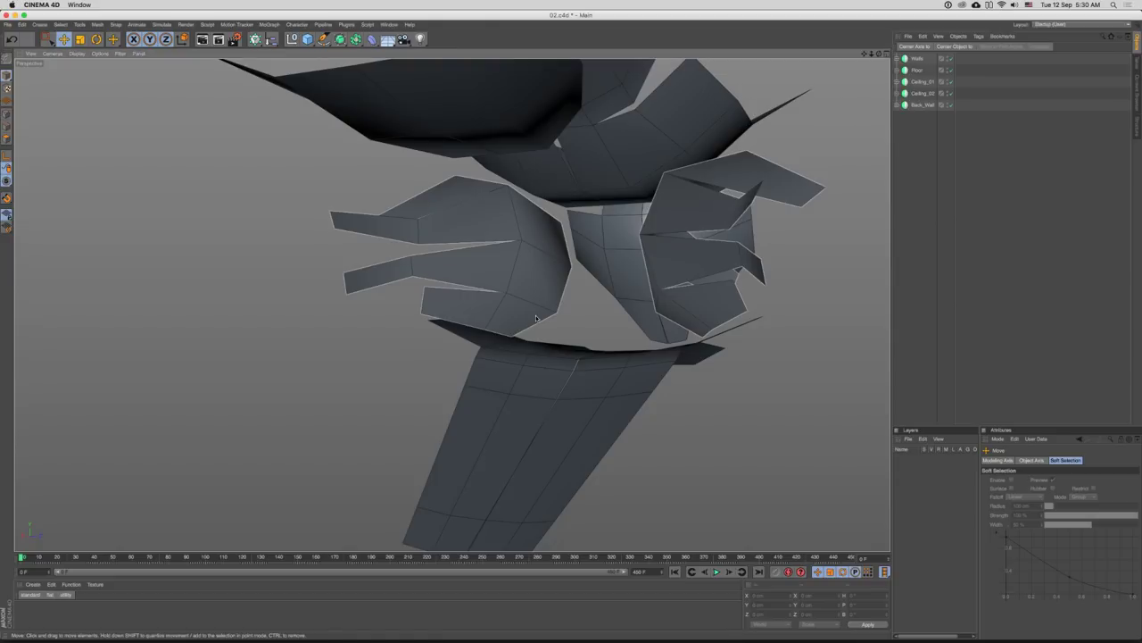
pyautogui.moveTo(518, 272); pyautogui.dragTo(684, 166)
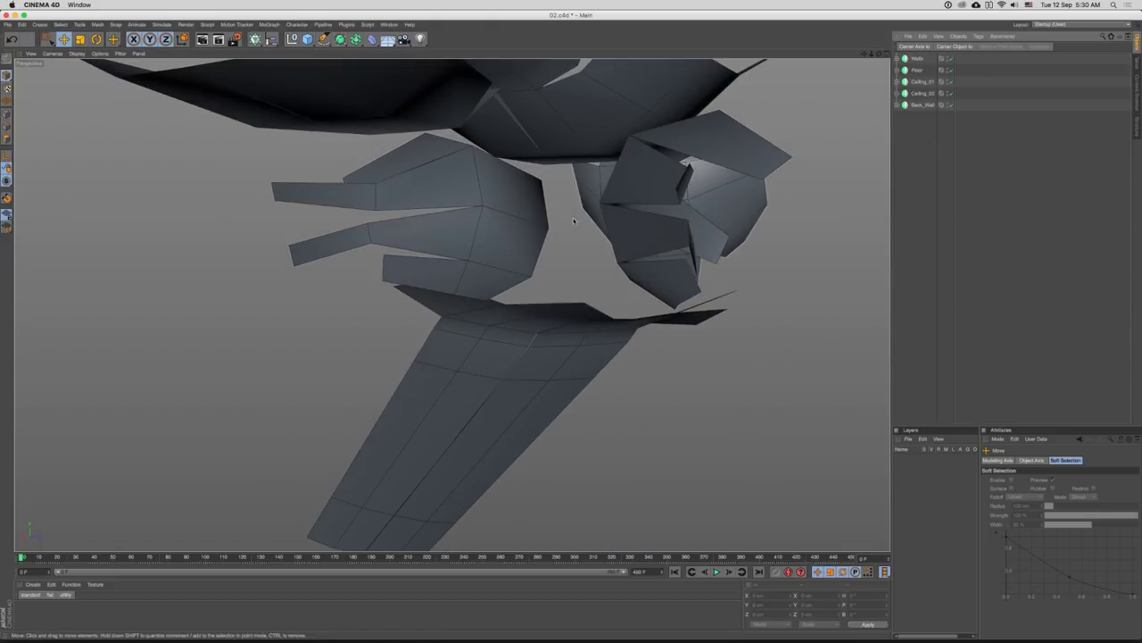
pyautogui.keyDown('alt'); pyautogui.moveTo(573, 220); pyautogui.dragTo(551, 232); pyautogui.keyUp('alt')
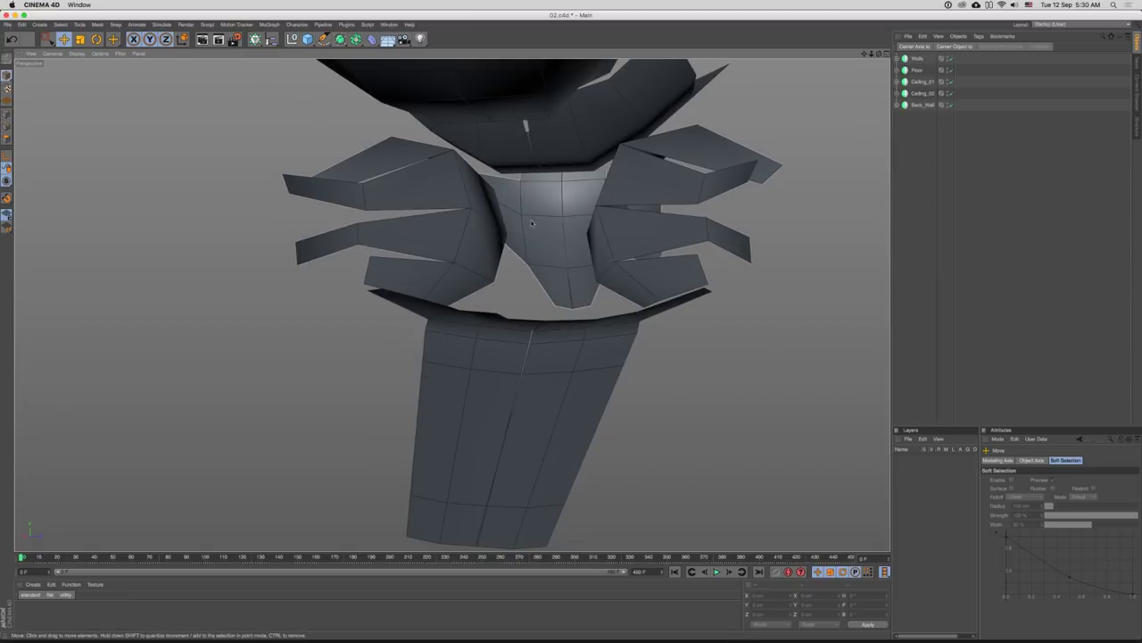
pyautogui.moveTo(619, 263)
pyautogui.keyDown('alt'); pyautogui.mouseDown()
pyautogui.moveTo(644, 247)
pyautogui.moveTo(596, 236)
pyautogui.moveTo(678, 250)
pyautogui.moveTo(658, 239)
pyautogui.moveTo(657, 220)
pyautogui.moveTo(605, 258)
pyautogui.moveTo(614, 270)
pyautogui.mouseUp(); pyautogui.keyUp('alt')
pyautogui.scroll(-10, 678, 250)
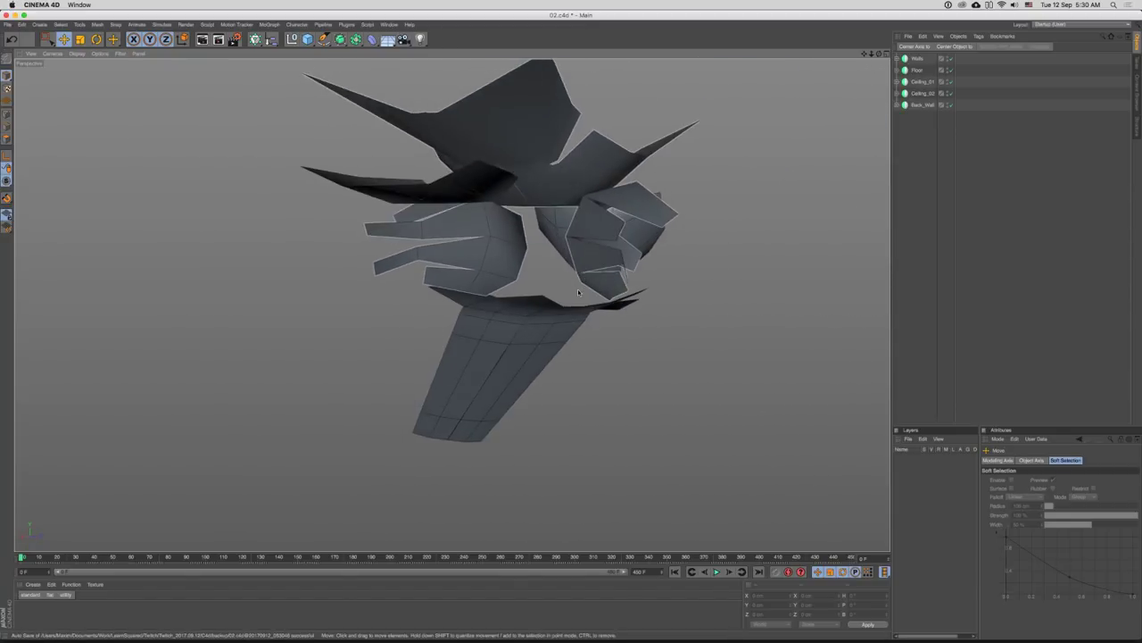
pyautogui.scroll(3, 615, 272)
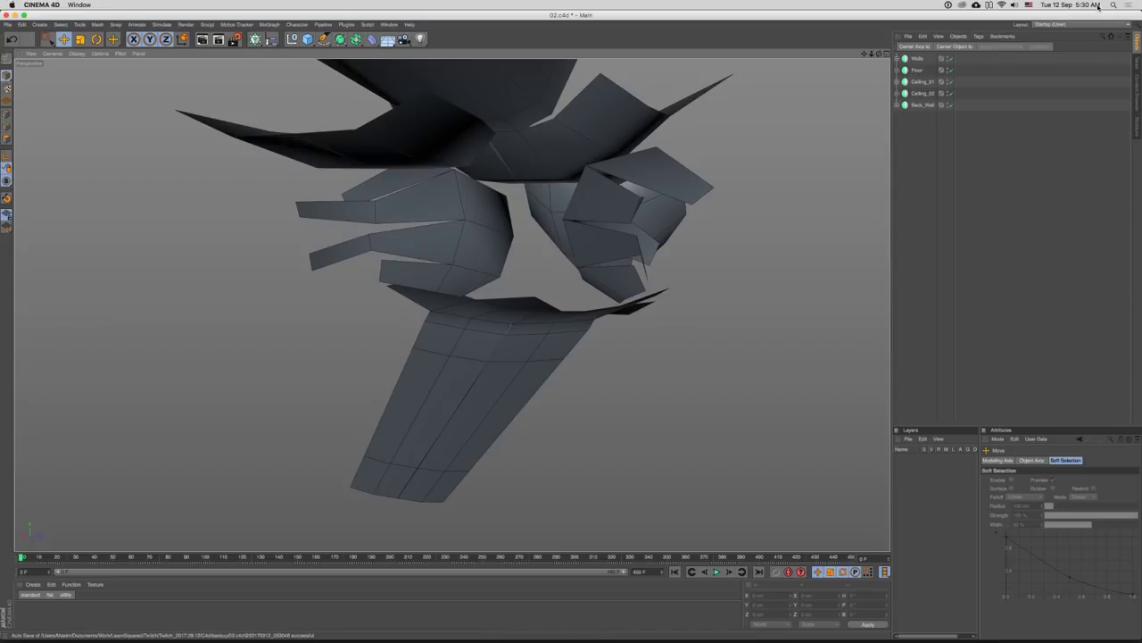
pyautogui.keyDown('alt'); pyautogui.moveTo(708, 164); pyautogui.dragTo(659, 306); pyautogui.keyUp('alt')
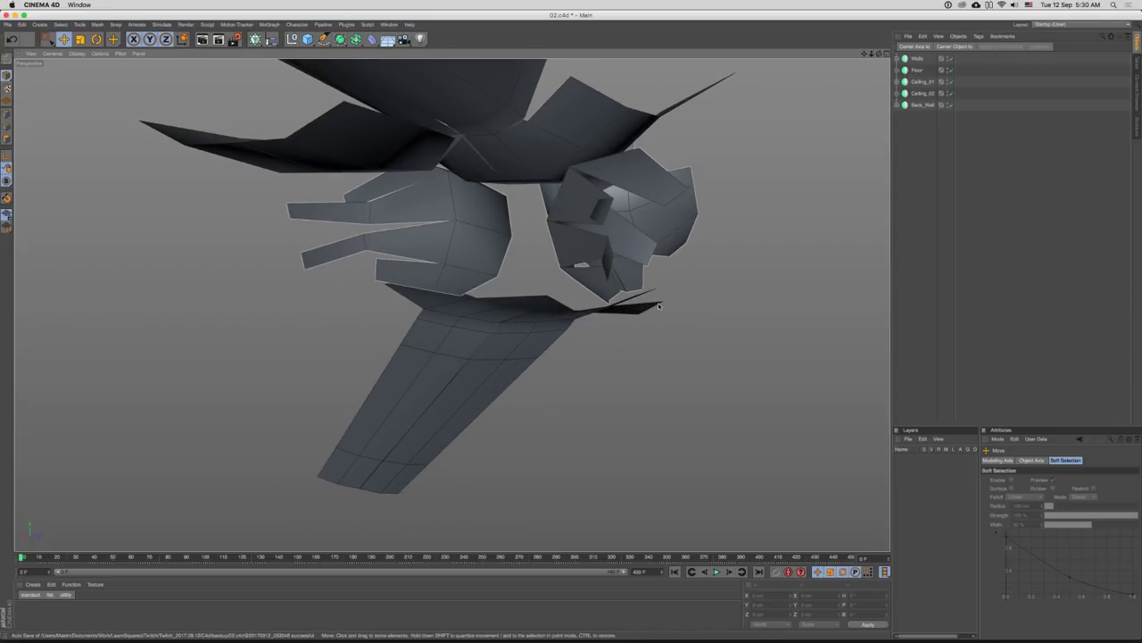
pyautogui.moveTo(548, 277)
pyautogui.keyDown('alt'); pyautogui.mouseDown()
pyautogui.moveTo(535, 310)
pyautogui.moveTo(548, 255)
pyautogui.mouseUp(); pyautogui.keyUp('alt')
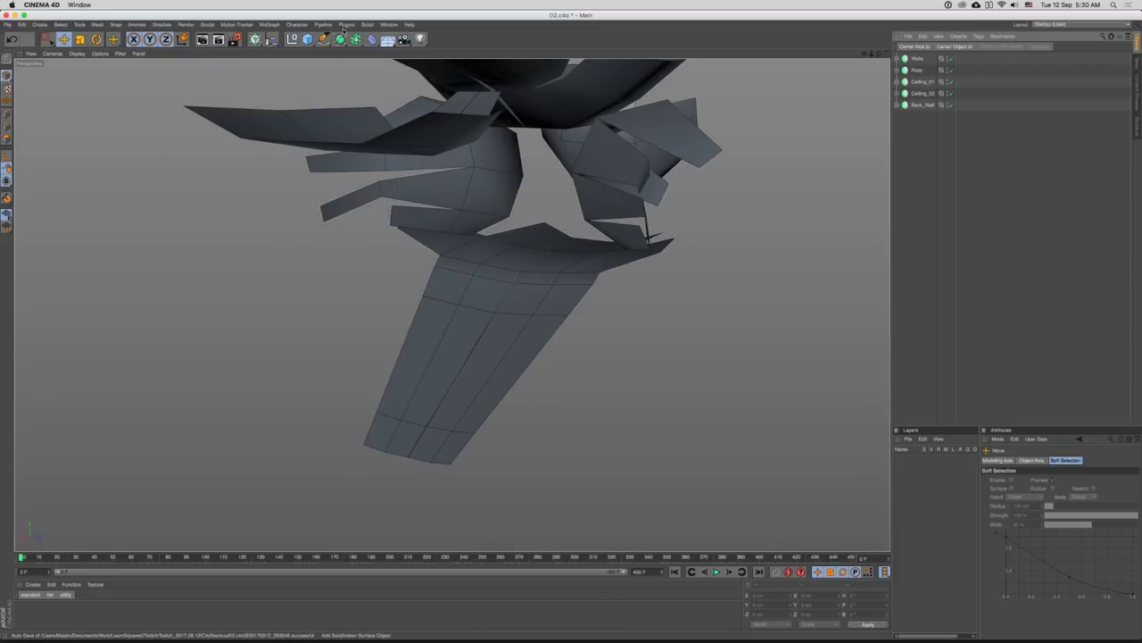
# - Add a Plane primitive and move it down and sideways, clear of the floor
pyautogui.click(306, 40)
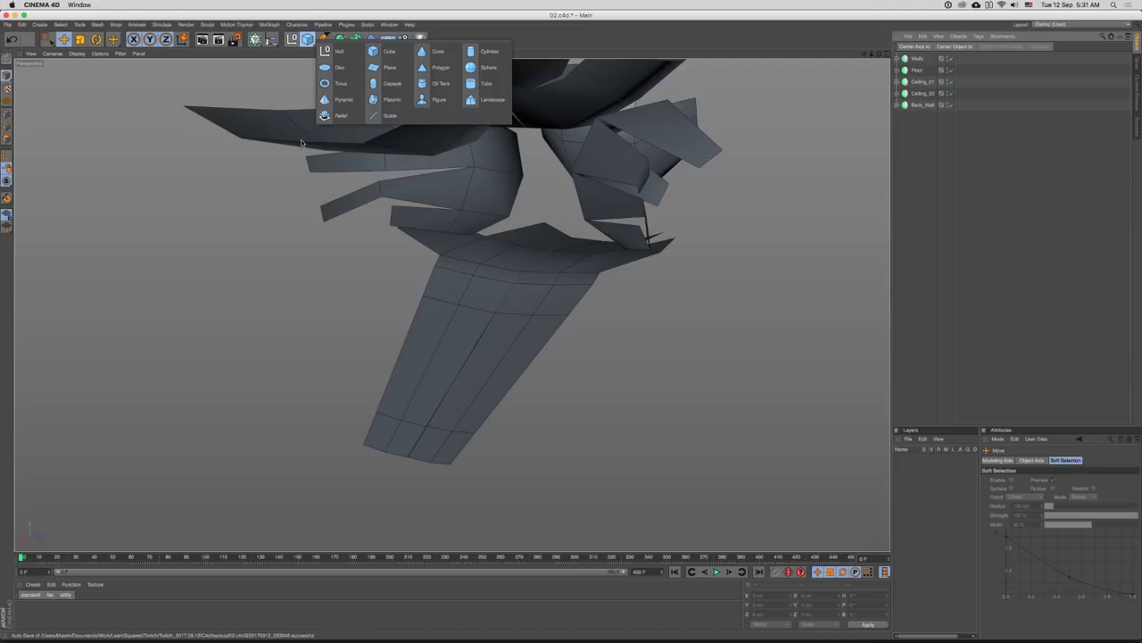
pyautogui.click(259, 353)
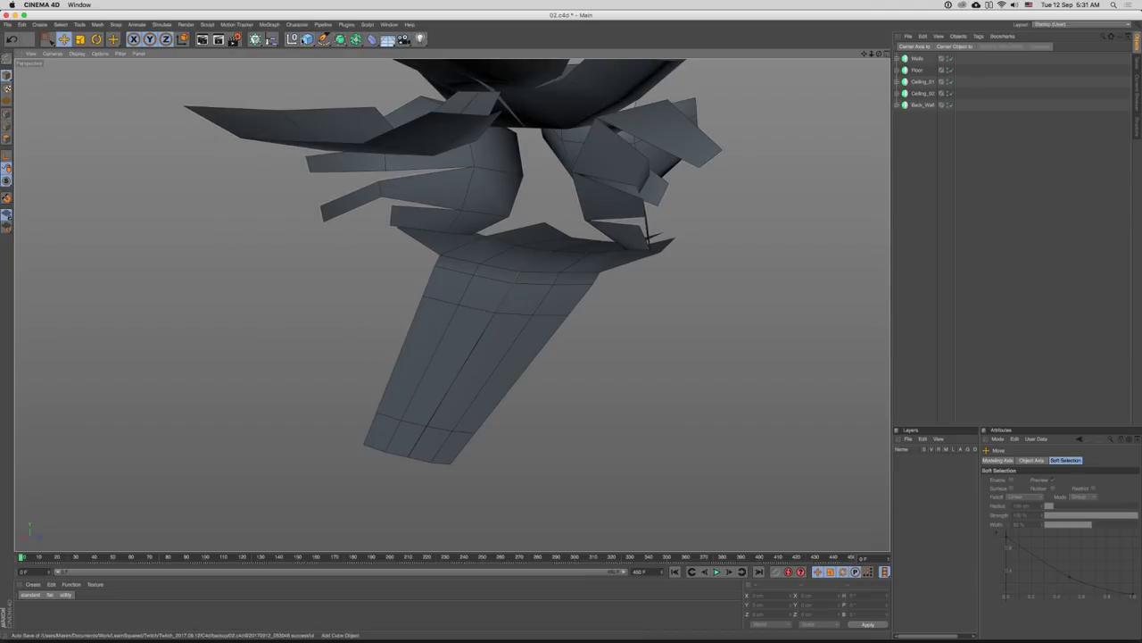
pyautogui.click(306, 40)
pyautogui.click(393, 67)
pyautogui.moveTo(522, 238); pyautogui.dragTo(580, 243)
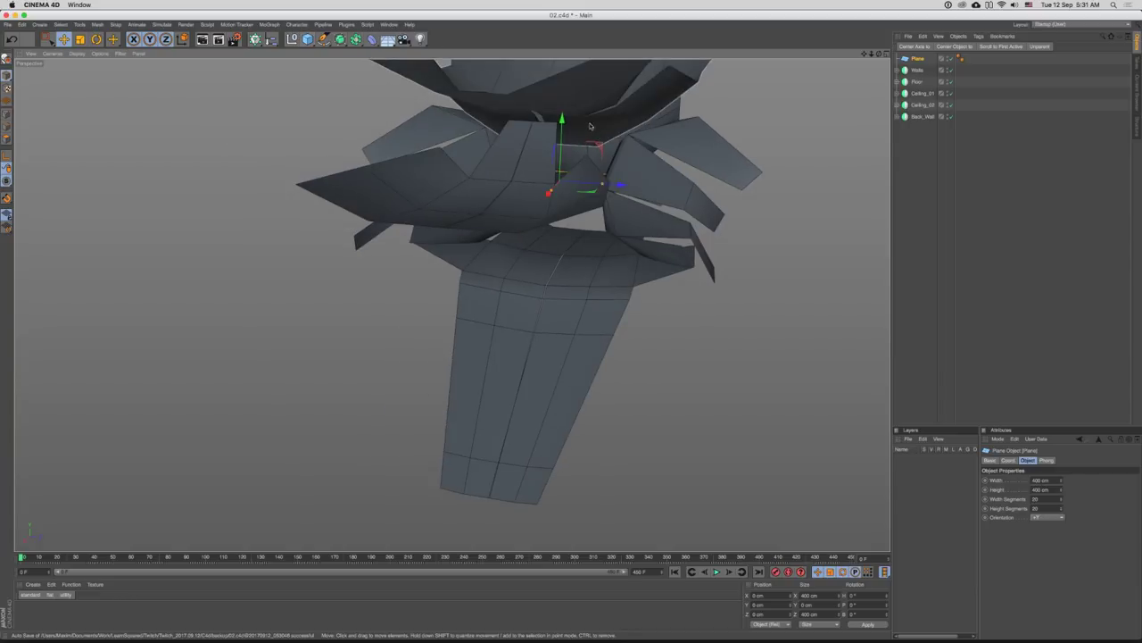
pyautogui.moveTo(601, 154); pyautogui.dragTo(608, 166)
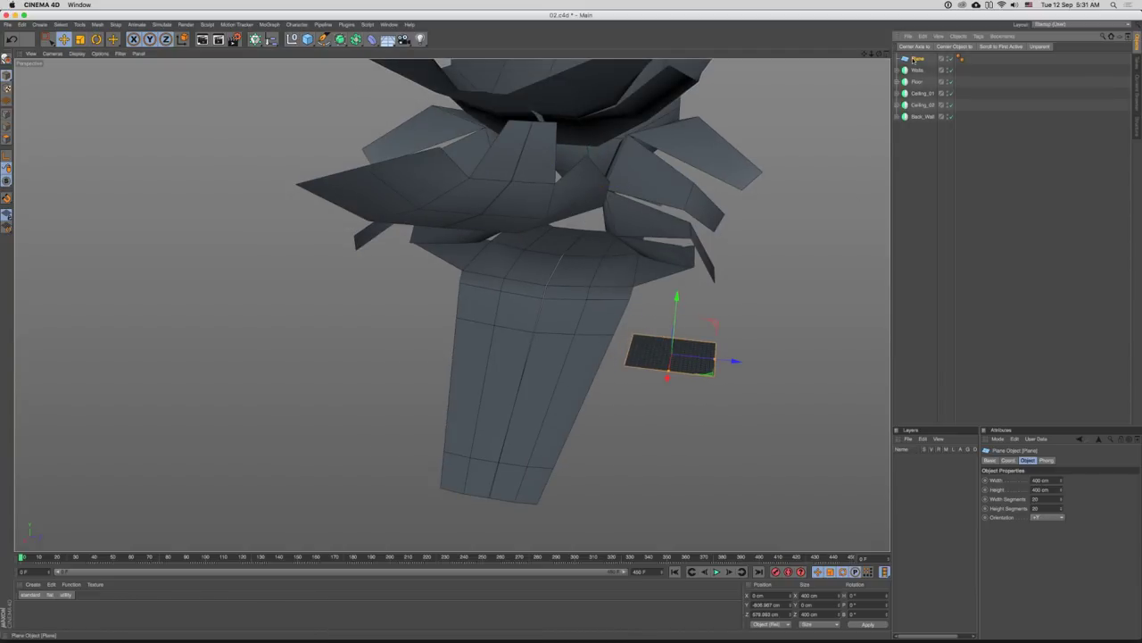
# - Set the new plane's width and height segments to 1 and position it beside the floor's outer edge
pyautogui.click(1037, 498)
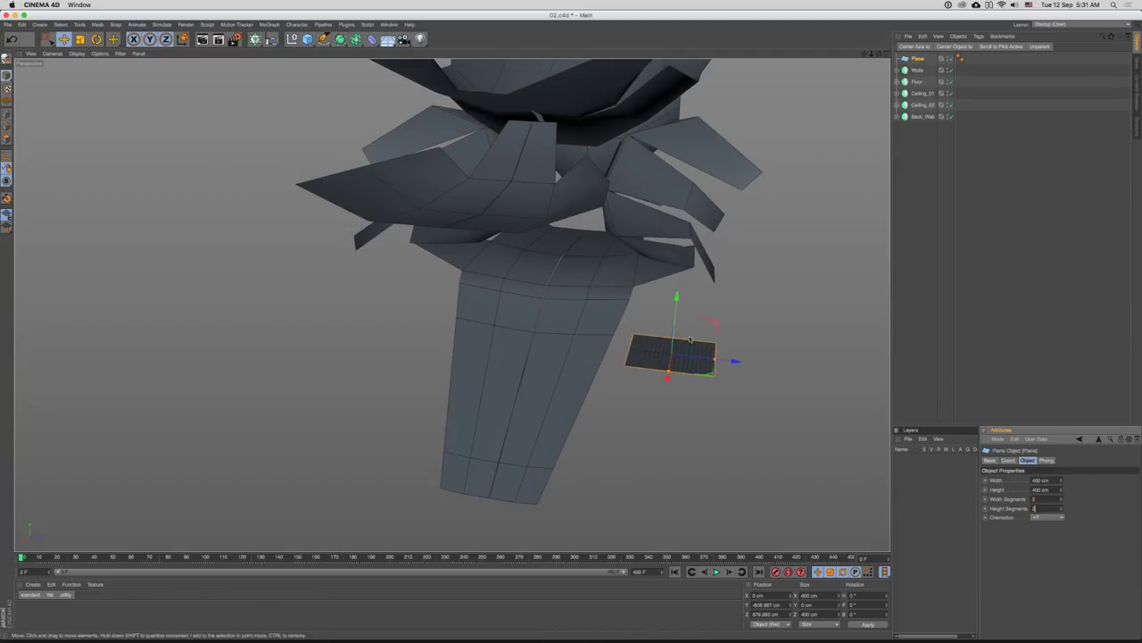
pyautogui.moveTo(689, 339); pyautogui.dragTo(721, 218)
pyautogui.doubleClick(1041, 498)
pyautogui.write('1')
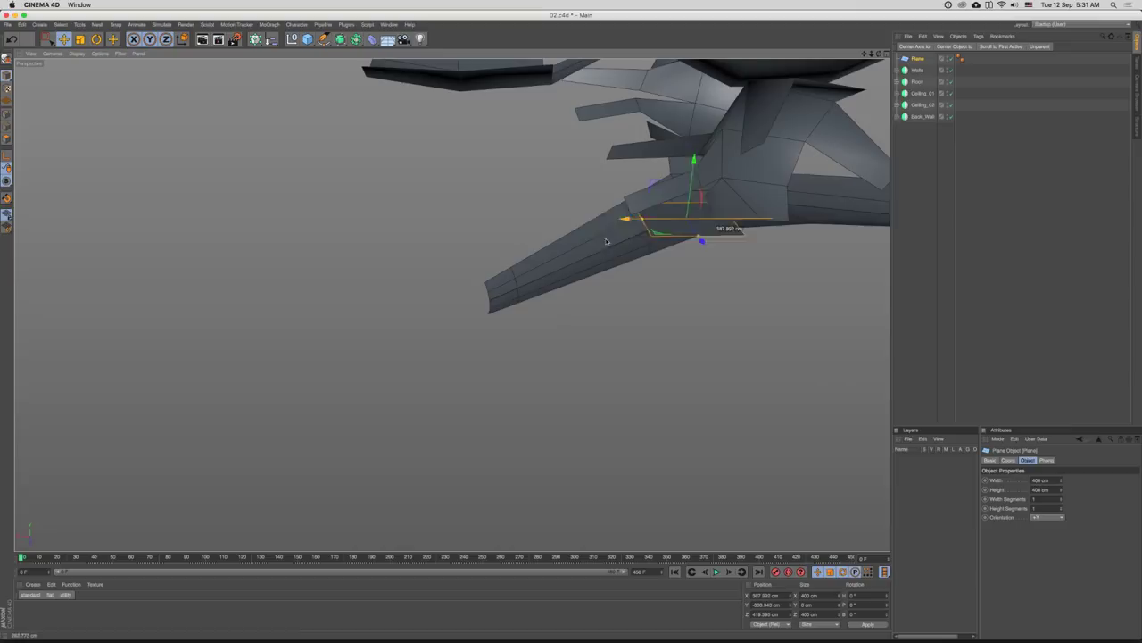
pyautogui.moveTo(607, 241); pyautogui.dragTo(589, 235)
pyautogui.moveTo(589, 236); pyautogui.dragTo(664, 266)
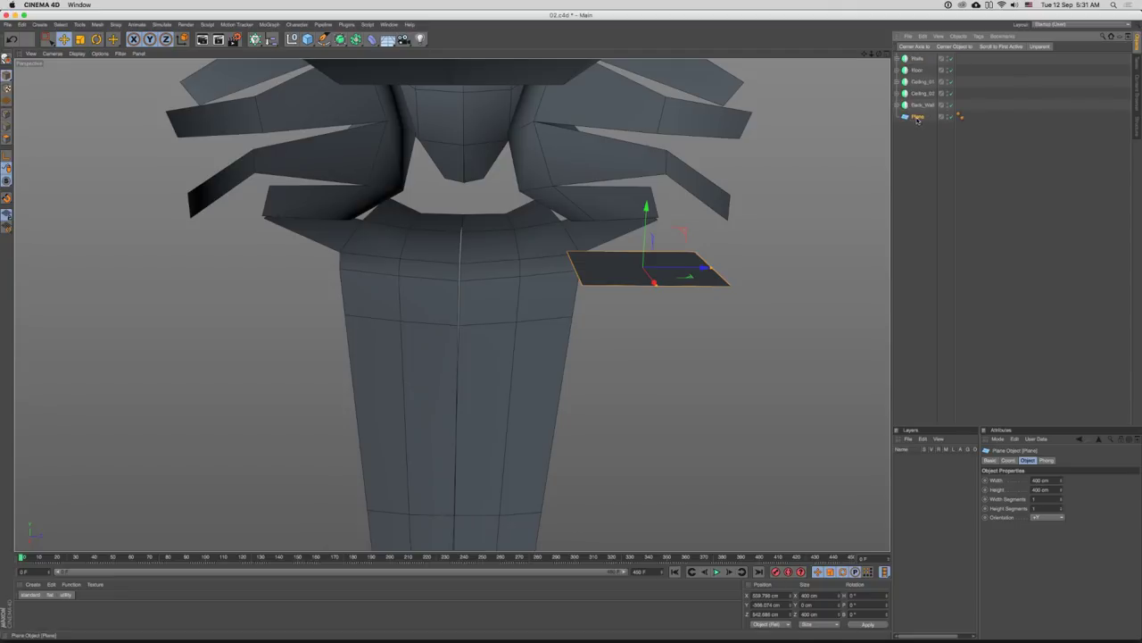
# - Put the new plane after Back_Wall in the object list and place a duplicate of the Walls symmetry object beneath it
pyautogui.click(919, 131)
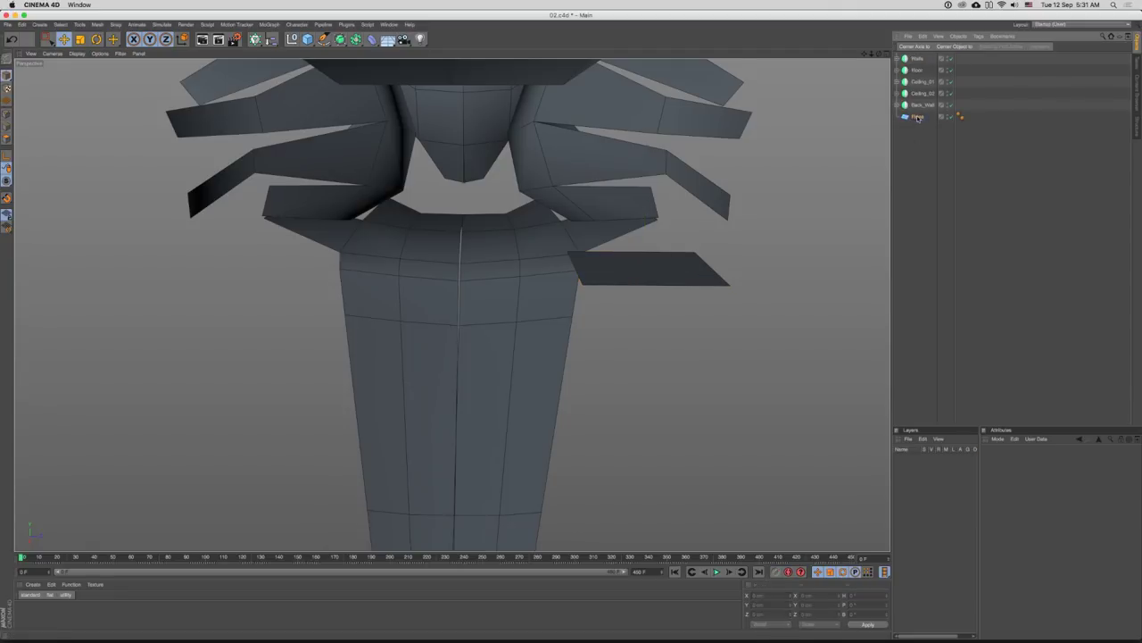
pyautogui.click(919, 118)
pyautogui.click(922, 165)
pyautogui.moveTo(339, 38); pyautogui.dragTo(339, 54)
pyautogui.click(324, 40)
pyautogui.moveTo(919, 59); pyautogui.dragTo(921, 134)
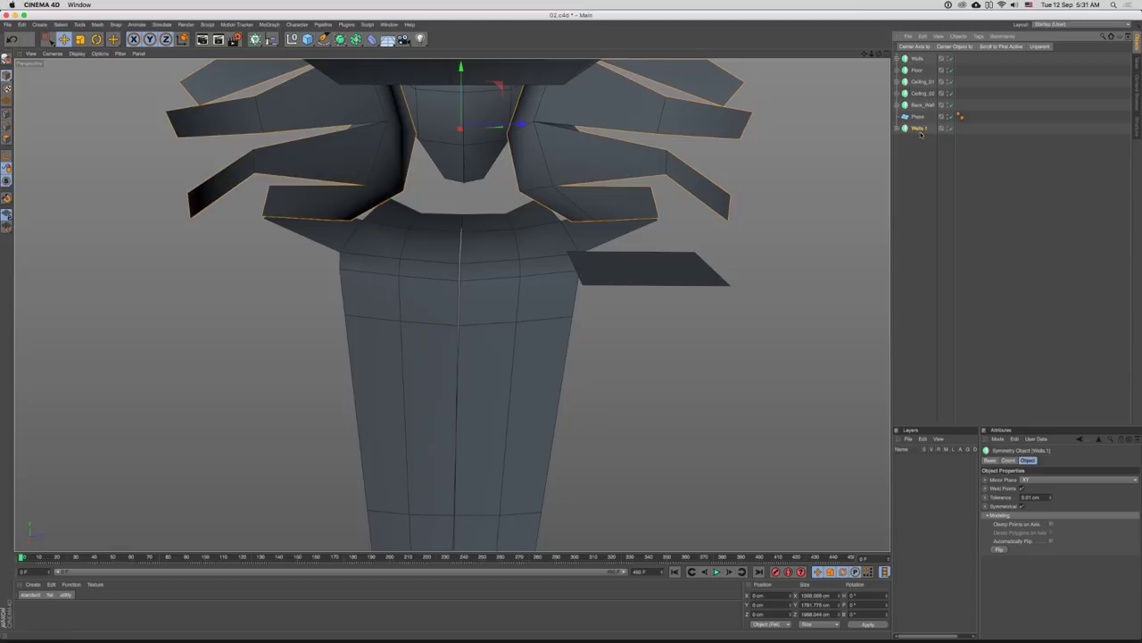
# - Replace the plane inside the duplicated Walls symmetry object with the new Plane
pyautogui.click(918, 117)
pyautogui.click(919, 130)
pyautogui.click(898, 128)
pyautogui.click(922, 140)
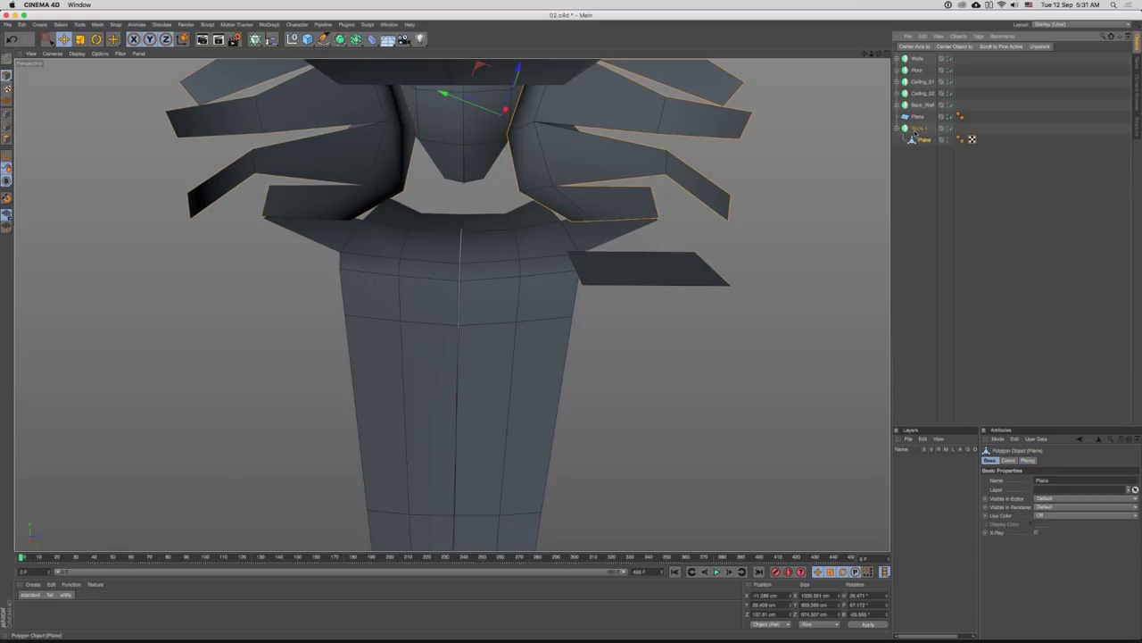
pyautogui.press('Delete')
pyautogui.click(920, 118)
pyautogui.moveTo(920, 119); pyautogui.dragTo(914, 131)
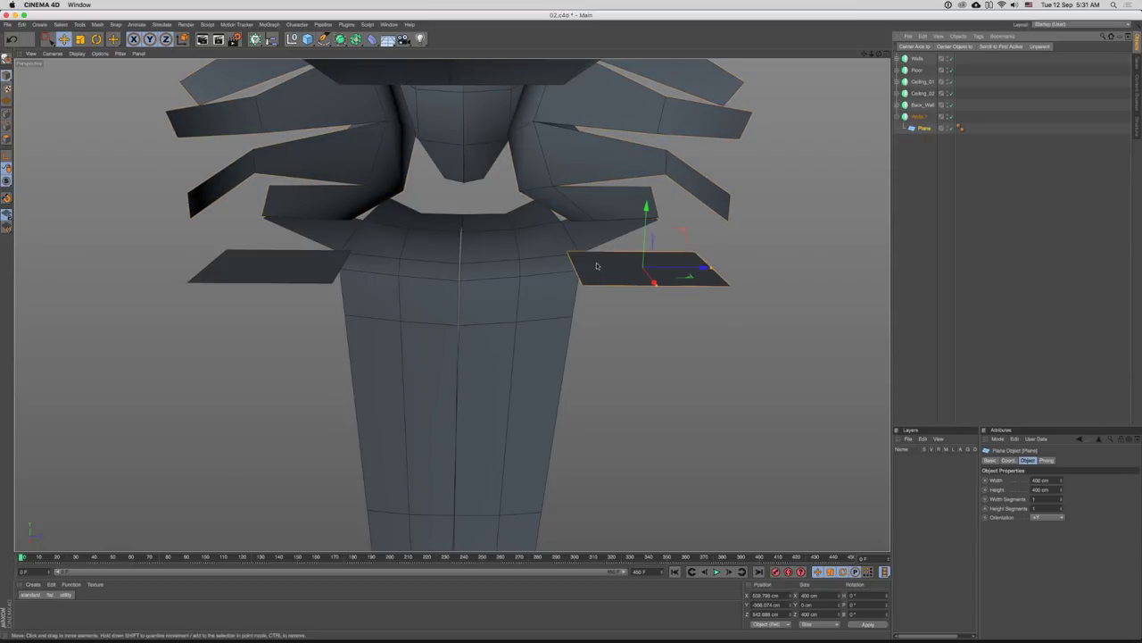
pyautogui.press('Return')
# - Lower the mirrored plane beside the floor, make it editable and select its outer edge
pyautogui.moveTo(647, 209); pyautogui.dragTo(652, 267)
pyautogui.moveTo(701, 328); pyautogui.dragTo(732, 300)
pyautogui.click(923, 128)
pyautogui.press('c')
pyautogui.click(718, 320)
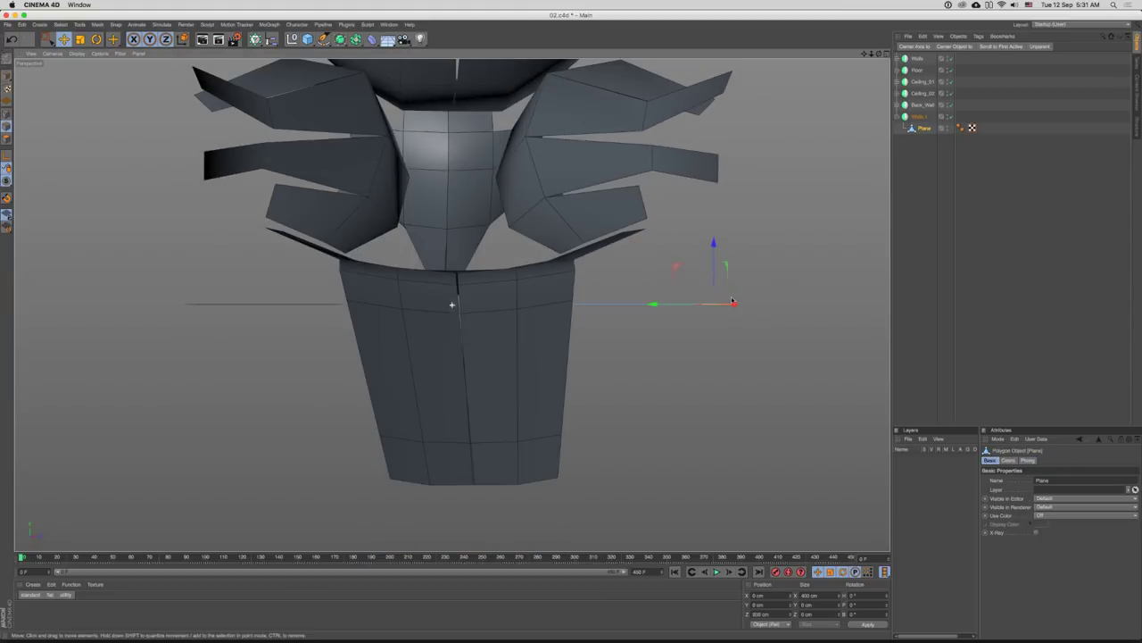
# - Extend the plane's edges into a bent side panel that slopes upward and away from the floor
pyautogui.moveTo(645, 232); pyautogui.dragTo(633, 169)
pyautogui.moveTo(631, 214); pyautogui.dragTo(619, 239)
pyautogui.moveTo(620, 263)
pyautogui.mouseDown()
pyautogui.moveTo(621, 273)
pyautogui.moveTo(629, 245)
pyautogui.mouseUp()
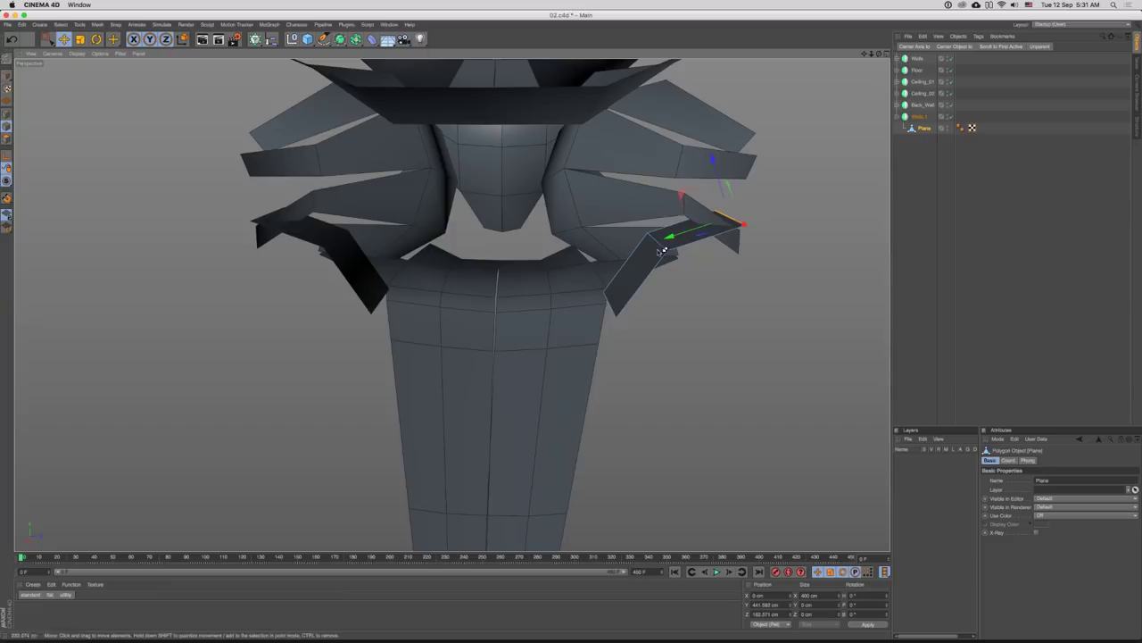
pyautogui.moveTo(612, 308); pyautogui.dragTo(709, 265)
pyautogui.press('super+z')
pyautogui.click(663, 257)
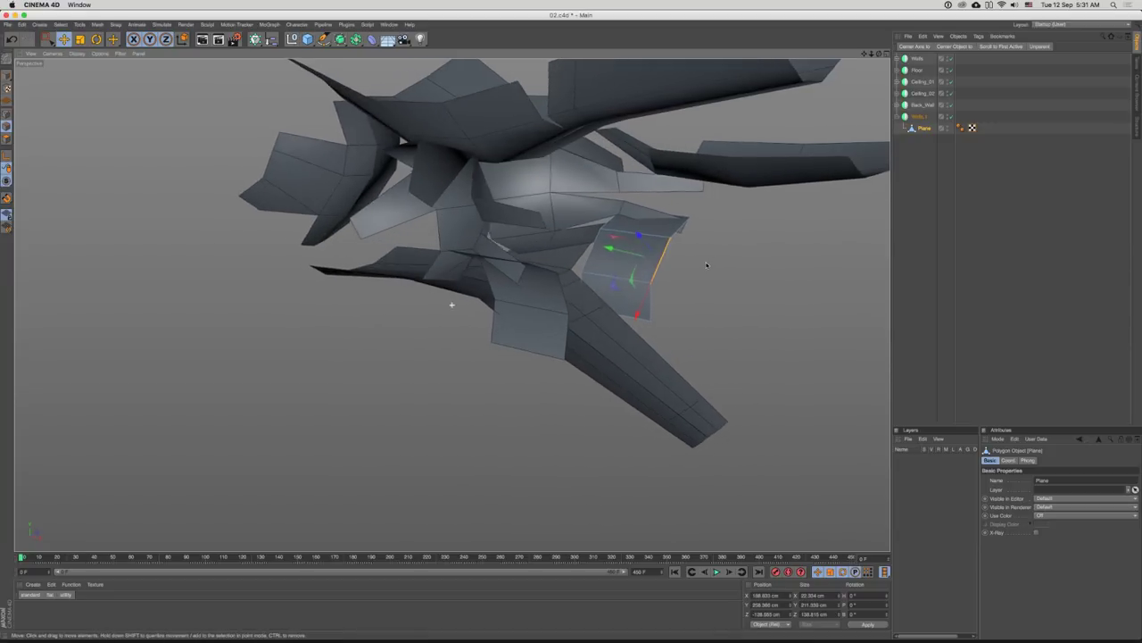
# - Extend the side panel's middle side edge into a long flap, and scale down and rotate the edge where it joins
pyautogui.moveTo(614, 250); pyautogui.dragTo(721, 349)
pyautogui.moveTo(629, 312); pyautogui.dragTo(709, 267)
pyautogui.click(616, 293)
pyautogui.press('r')
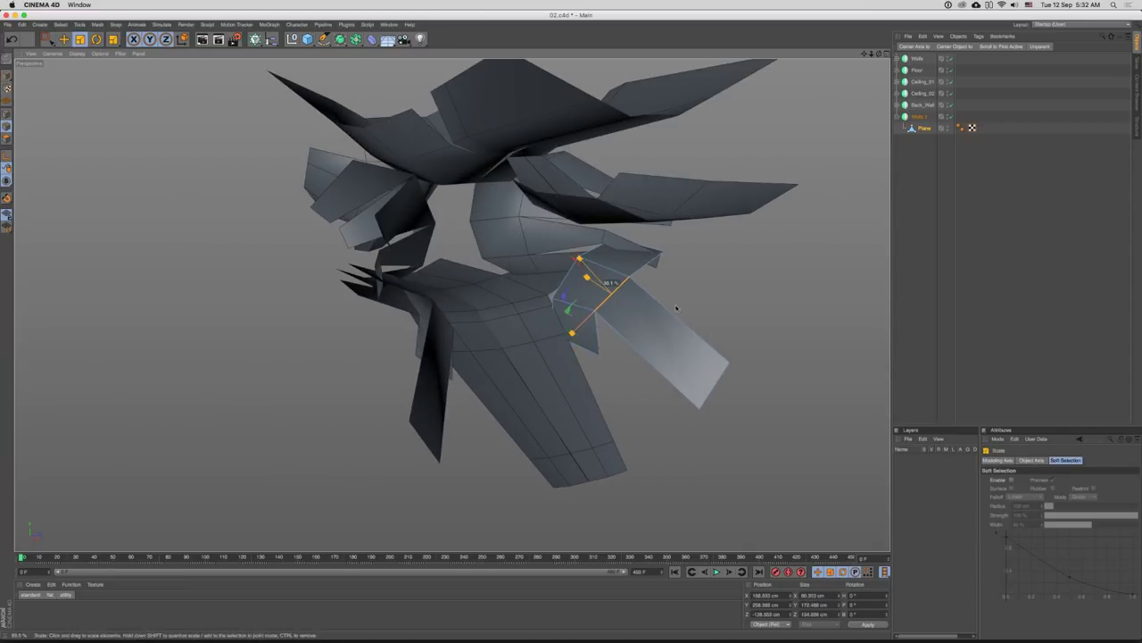
pyautogui.moveTo(676, 307); pyautogui.dragTo(676, 309)
pyautogui.press('e')
pyautogui.moveTo(676, 309); pyautogui.dragTo(693, 329)
# - Rotate the side panel's opposite side edge and adjust the far end edge of the long flap
pyautogui.click(556, 276)
pyautogui.moveTo(605, 271); pyautogui.dragTo(614, 247)
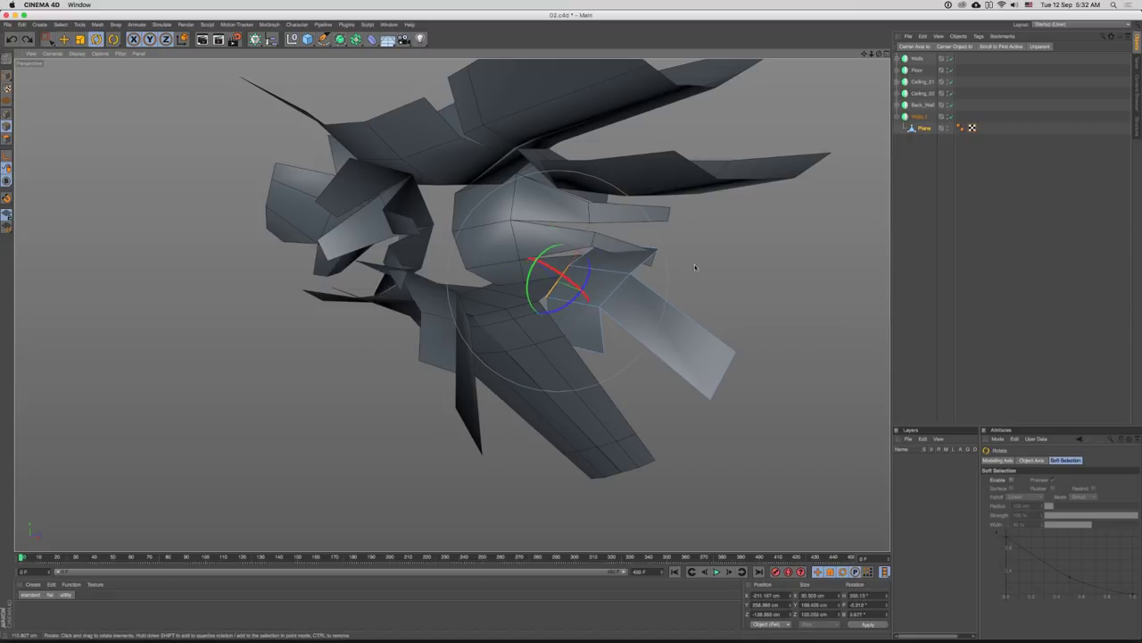
pyautogui.press('e')
pyautogui.moveTo(695, 273); pyautogui.dragTo(602, 258)
pyautogui.moveTo(671, 249); pyautogui.dragTo(728, 330)
pyautogui.press('e')
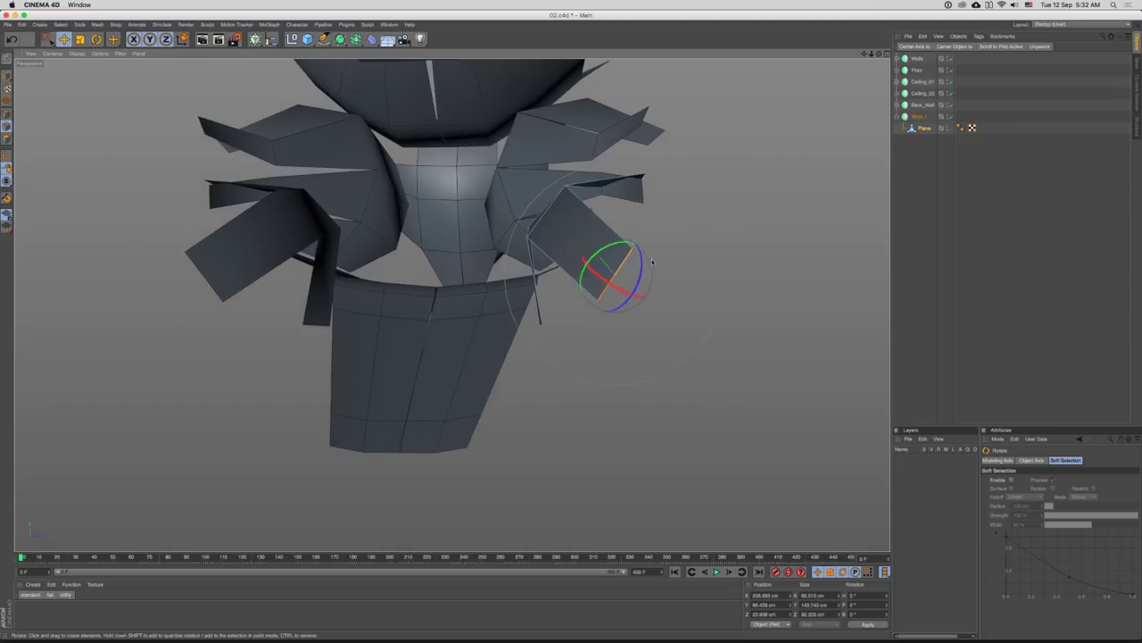
# - Extend the side panel's outer and lower edges into broad flaps, rotating and scaling them so they bend away from the floor
pyautogui.press('e')
pyautogui.scroll(-5, 705, 278)
pyautogui.moveTo(712, 283); pyautogui.dragTo(694, 277)
pyautogui.press('r')
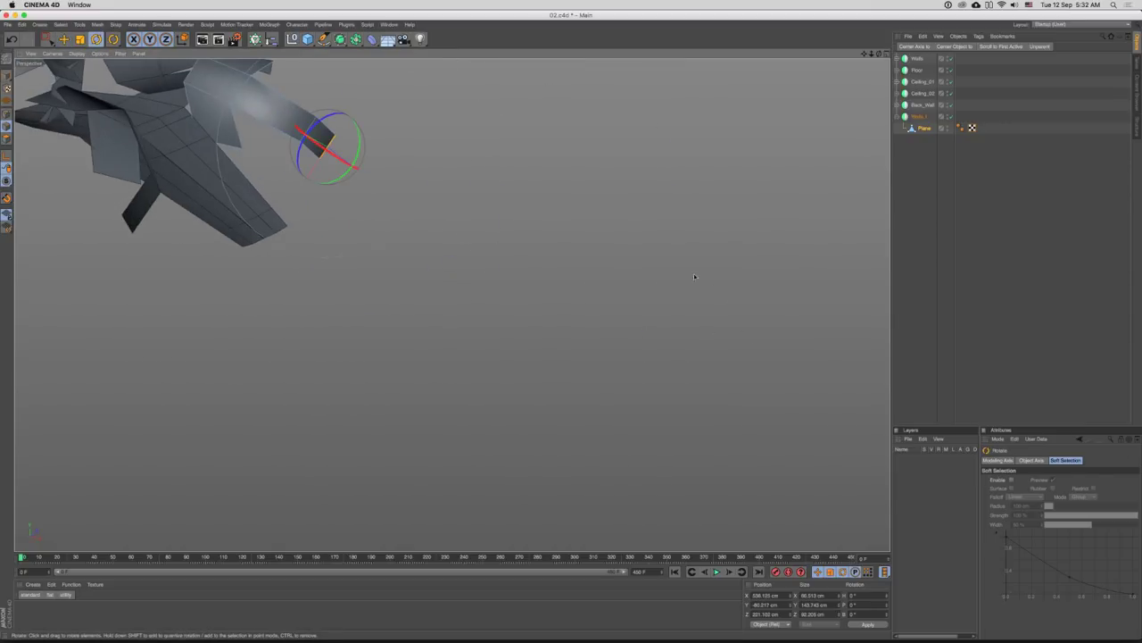
pyautogui.moveTo(456, 160); pyautogui.dragTo(590, 271)
pyautogui.scroll(-5, 632, 274)
pyautogui.scroll(4, 595, 290)
pyautogui.moveTo(673, 266); pyautogui.dragTo(696, 250)
pyautogui.press('e')
pyautogui.moveTo(658, 292); pyautogui.dragTo(727, 229)
pyautogui.press('t')
pyautogui.press('e')
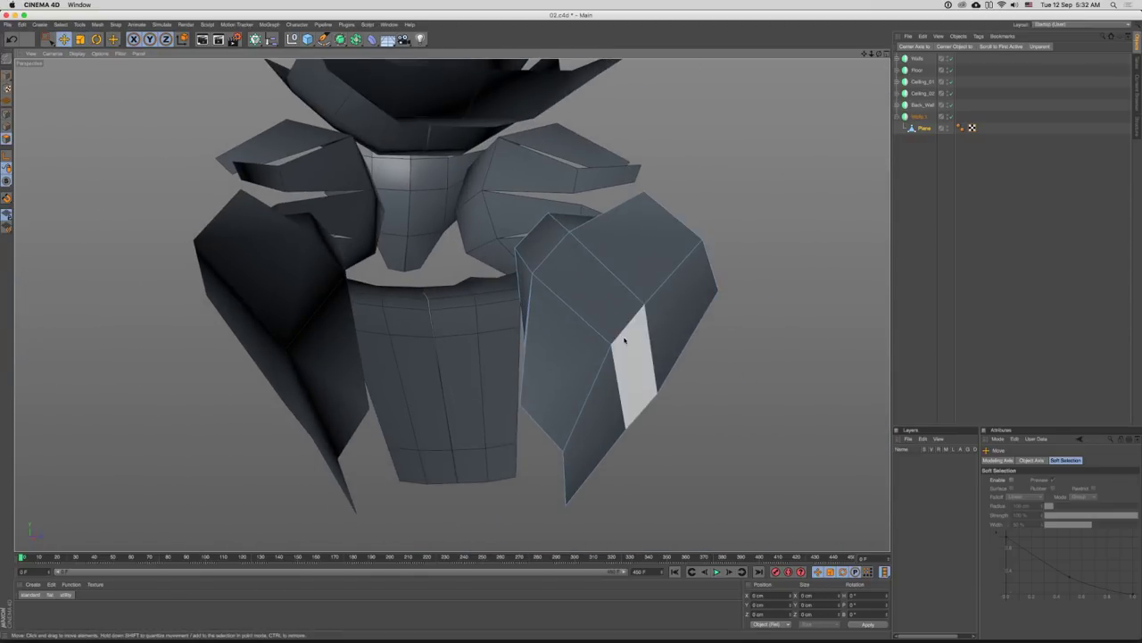
# - Adjust the polygon between the side panel's outer and lower flaps, and the pointed end of the lower flap
pyautogui.click(624, 340)
pyautogui.moveTo(661, 344)
pyautogui.mouseDown()
pyautogui.moveTo(567, 292)
pyautogui.moveTo(597, 281)
pyautogui.moveTo(624, 295)
pyautogui.moveTo(658, 289)
pyautogui.moveTo(625, 301)
pyautogui.moveTo(677, 323)
pyautogui.moveTo(671, 302)
pyautogui.moveTo(543, 218)
pyautogui.moveTo(624, 268)
pyautogui.moveTo(642, 285)
pyautogui.moveTo(638, 309)
pyautogui.moveTo(680, 313)
pyautogui.moveTo(668, 352)
pyautogui.mouseUp()
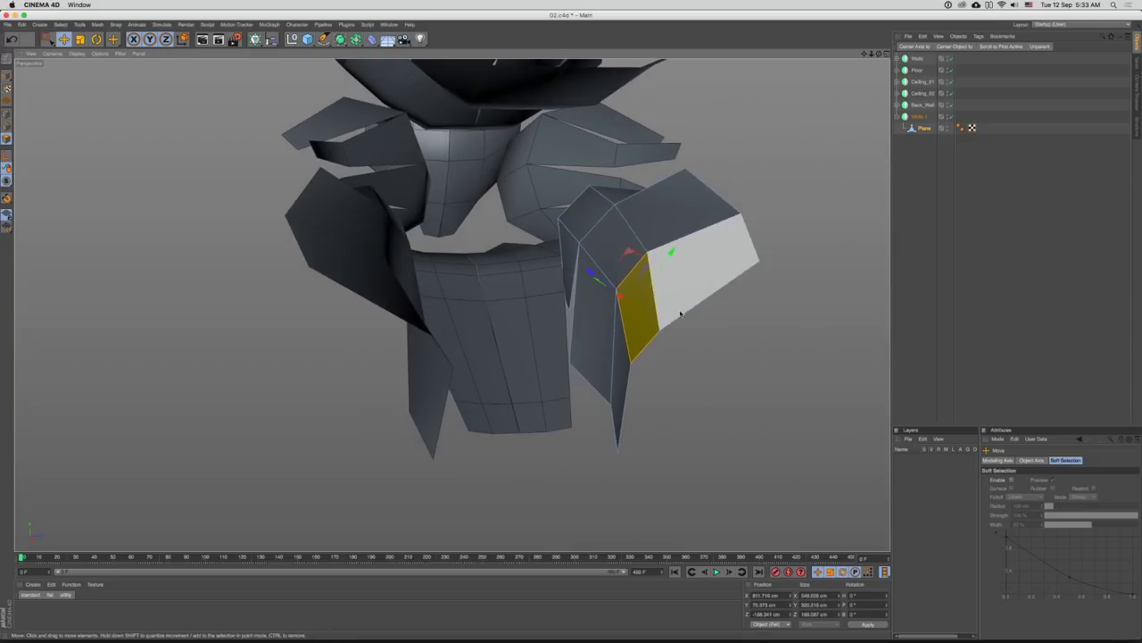
pyautogui.press('Return')
pyautogui.click(622, 451)
pyautogui.moveTo(627, 444); pyautogui.dragTo(677, 363)
pyautogui.moveTo(677, 362); pyautogui.dragTo(690, 373)
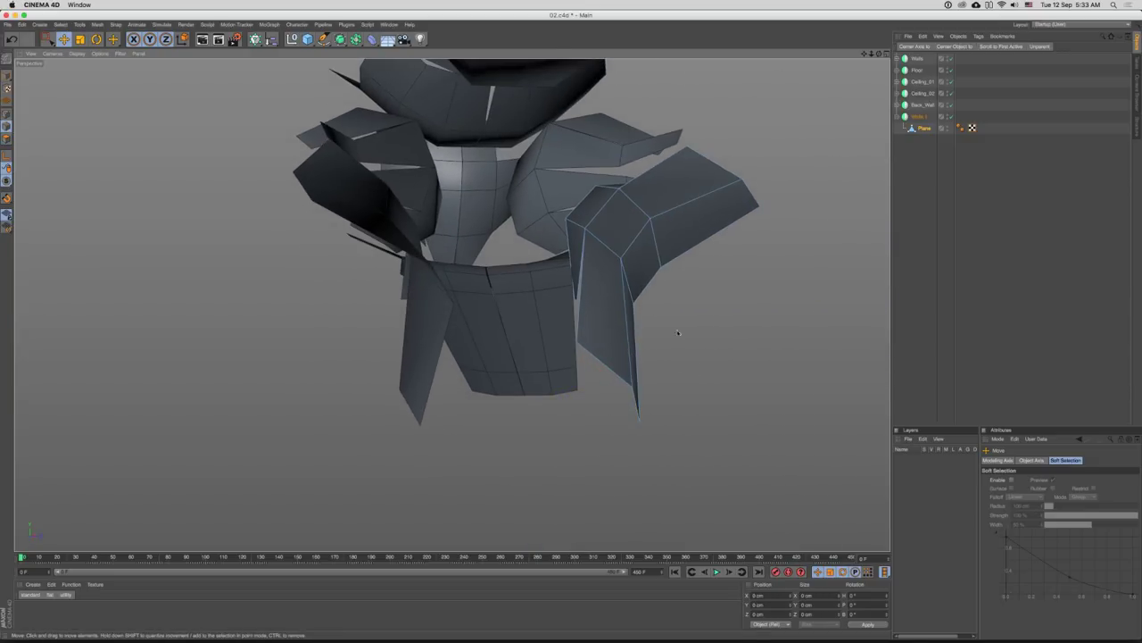
pyautogui.moveTo(641, 331); pyautogui.dragTo(598, 303)
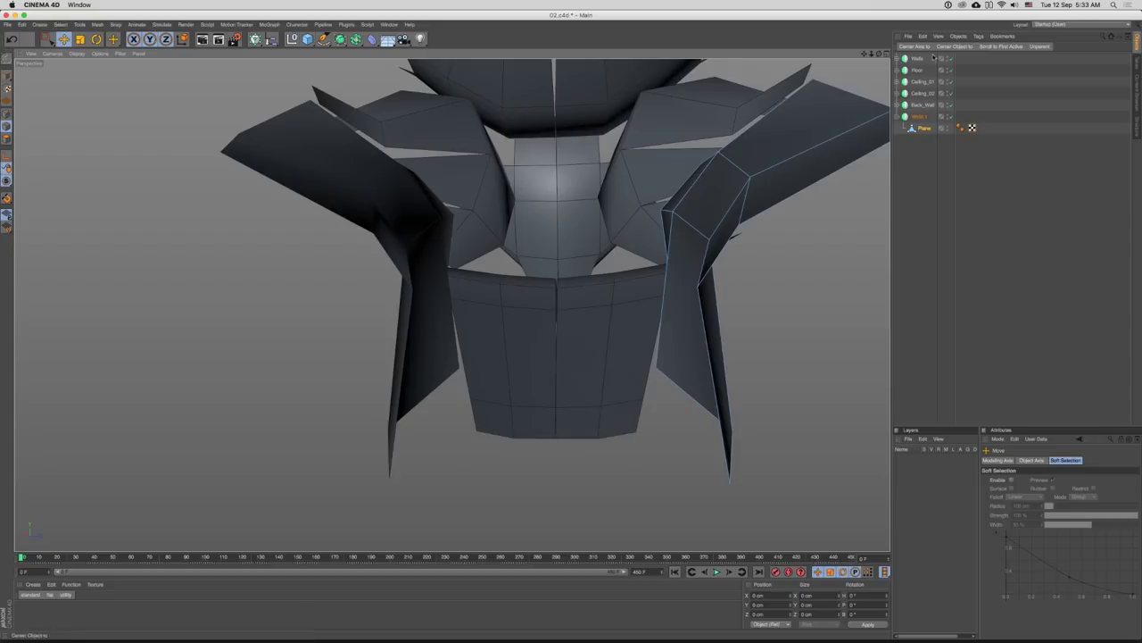
# - Save the scene as a new version named 03.c4d and collapse the Walls.1 hierarchy
pyautogui.click(898, 124)
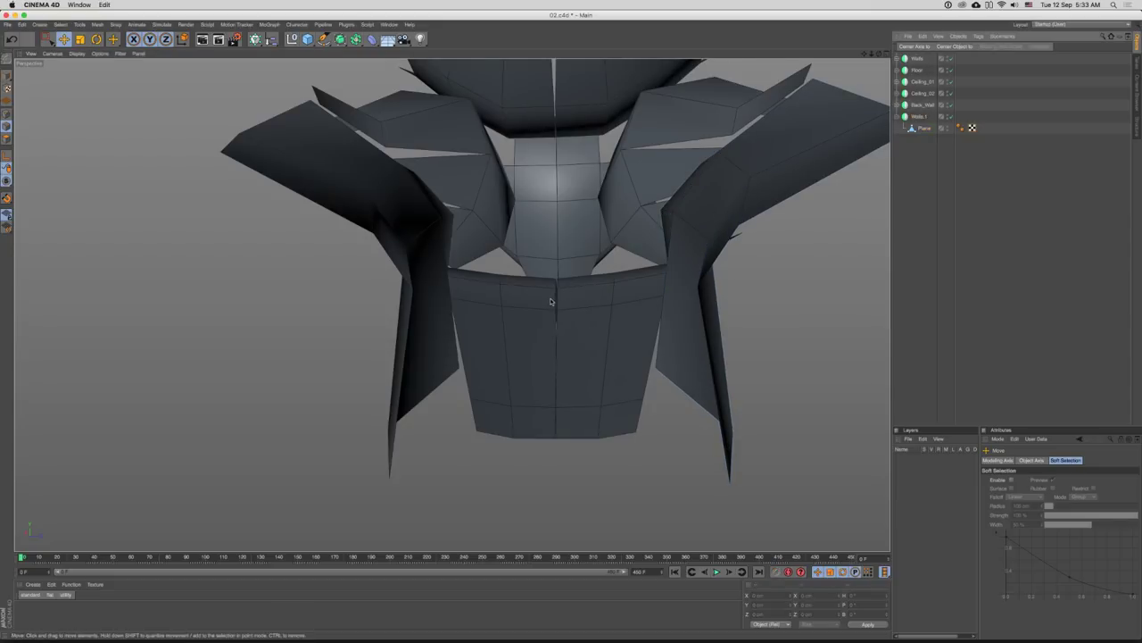
pyautogui.press('super+shift+s')
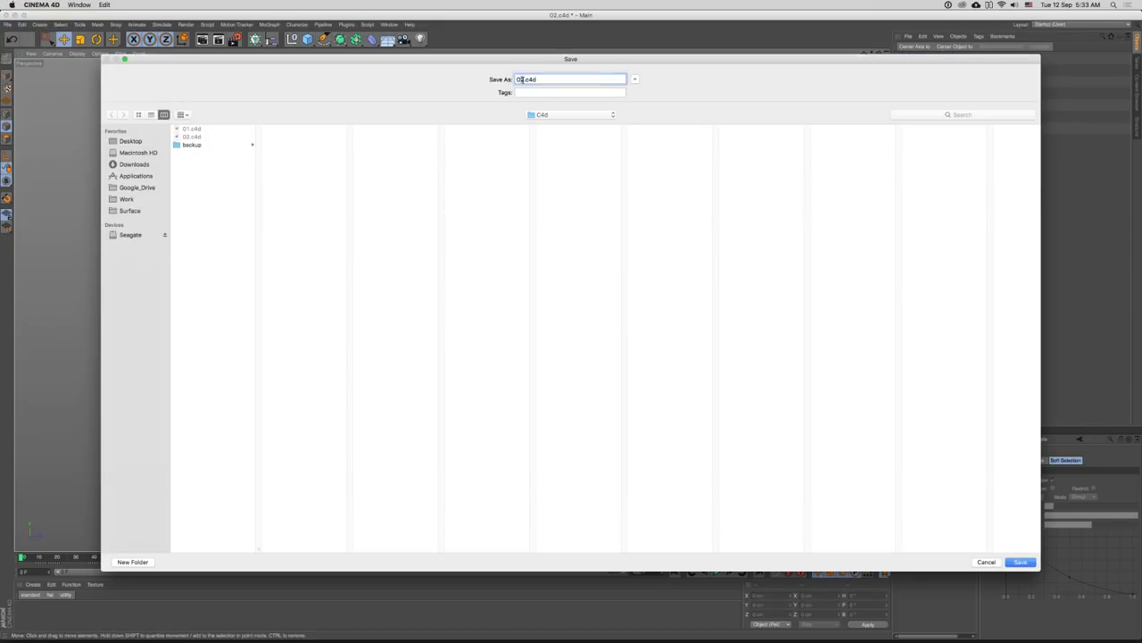
pyautogui.press('Return')
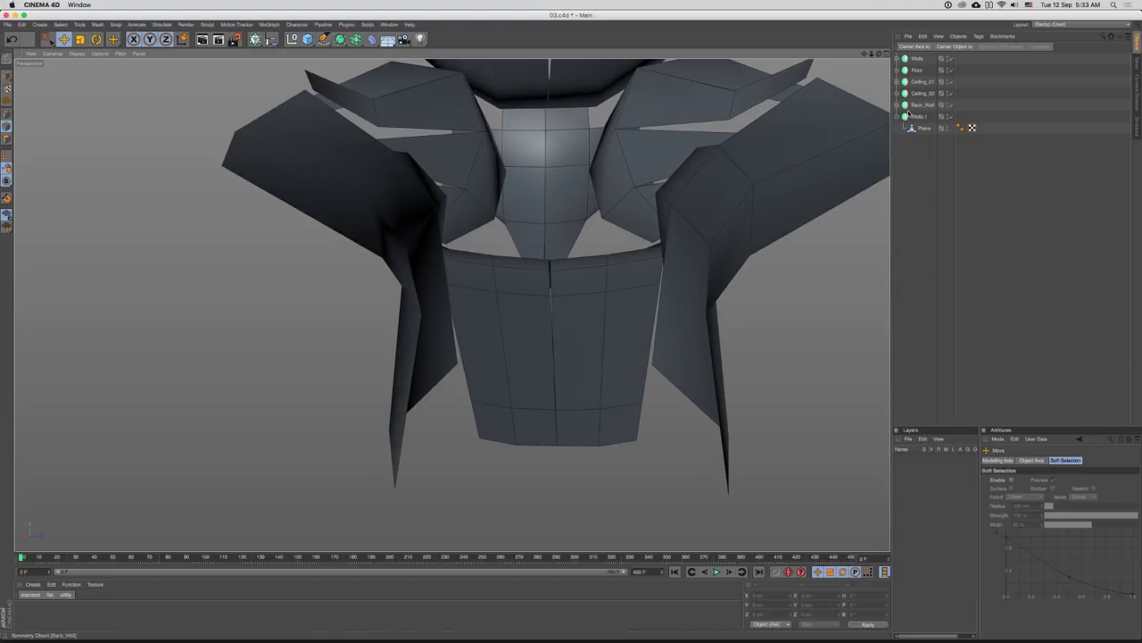
pyautogui.click(898, 117)
# - Select the Floor plane's lengthwise row of polygons beside the symmetry line and delete it
pyautogui.moveTo(656, 207); pyautogui.dragTo(644, 257)
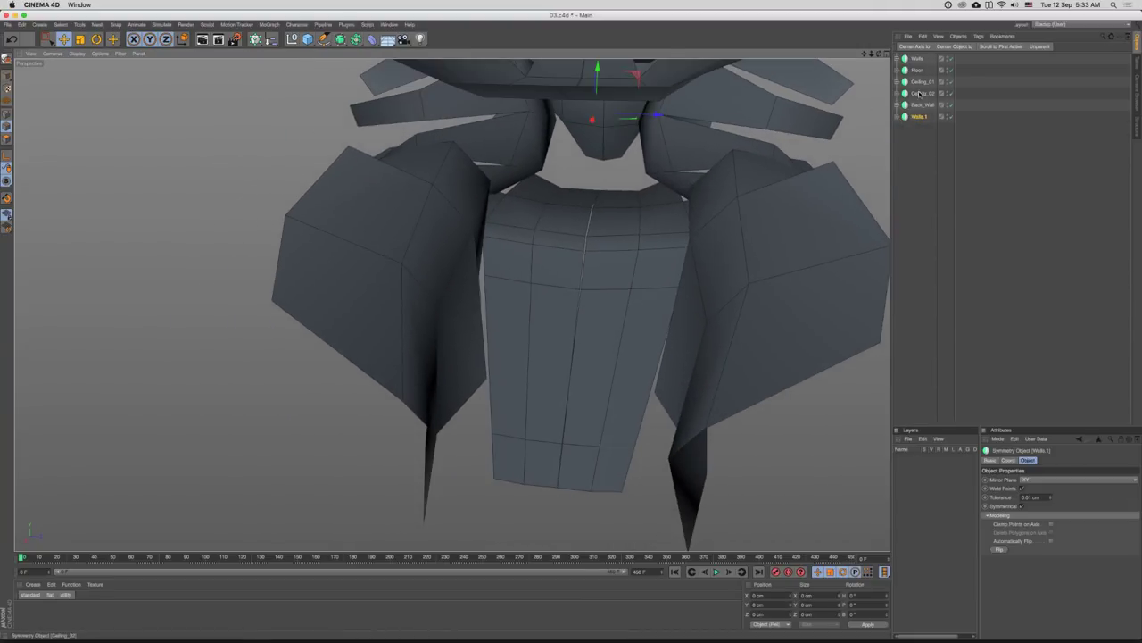
pyautogui.click(918, 81)
pyautogui.click(924, 83)
pyautogui.moveTo(544, 292); pyautogui.dragTo(604, 254)
pyautogui.press('Return')
pyautogui.keyDown('shift'); pyautogui.click(605, 273); pyautogui.keyUp('shift')
pyautogui.keyDown('shift'); pyautogui.click(612, 326); pyautogui.keyUp('shift')
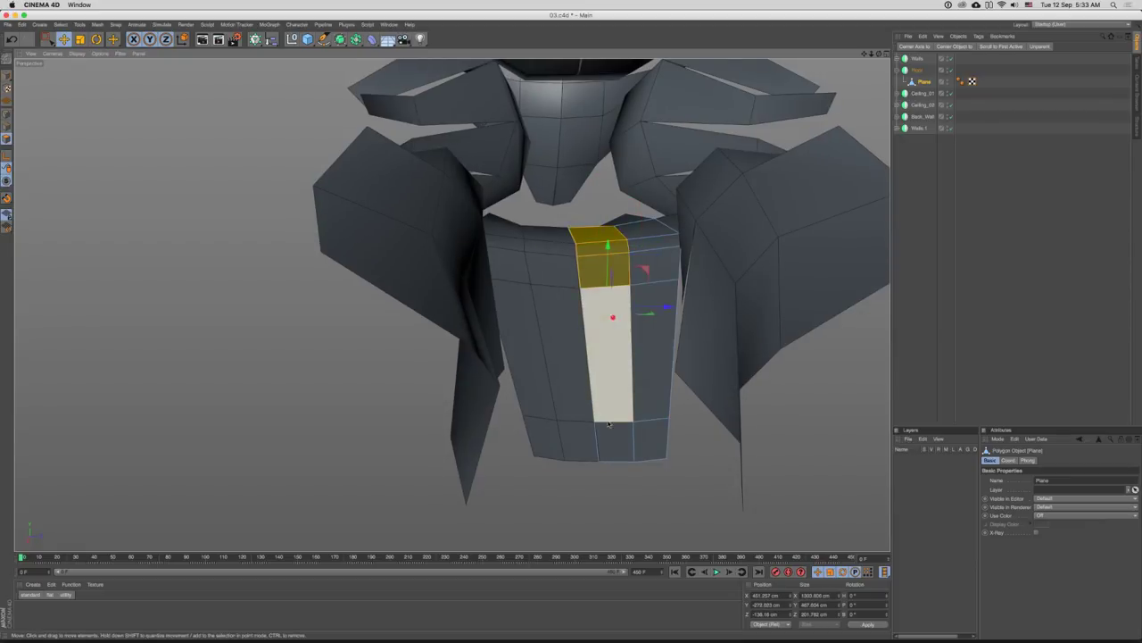
pyautogui.keyDown('shift'); pyautogui.click(615, 439); pyautogui.keyUp('shift')
pyautogui.moveTo(615, 334); pyautogui.dragTo(672, 310)
pyautogui.press('Return')
pyautogui.press('Return')
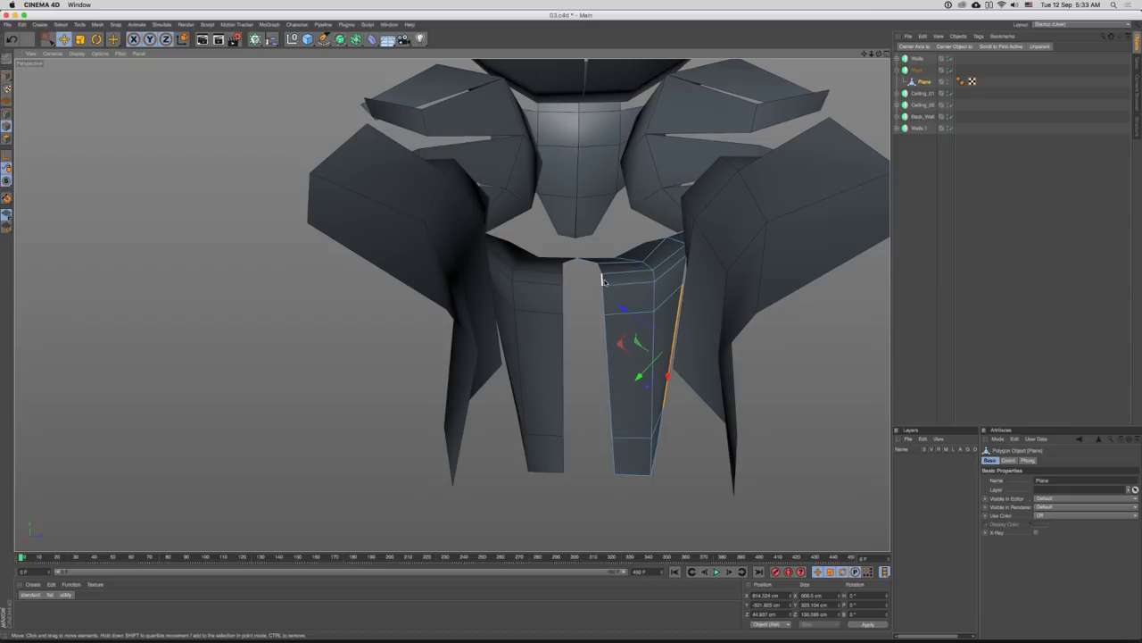
# - Select the floor's open inner edge loop and bring it to the symmetry centre, straightening it to close the gap
pyautogui.doubleClick(604, 282)
pyautogui.moveTo(604, 282); pyautogui.dragTo(680, 297)
pyautogui.press('t')
pyautogui.keyDown('shift'); pyautogui.click(652, 266); pyautogui.keyUp('shift')
pyautogui.moveTo(680, 296); pyautogui.dragTo(711, 255)
pyautogui.press('Return')
# - Reposition points along the floor's middle lengthwise line and select the outer edge of its narrow end segment
pyautogui.click(644, 252)
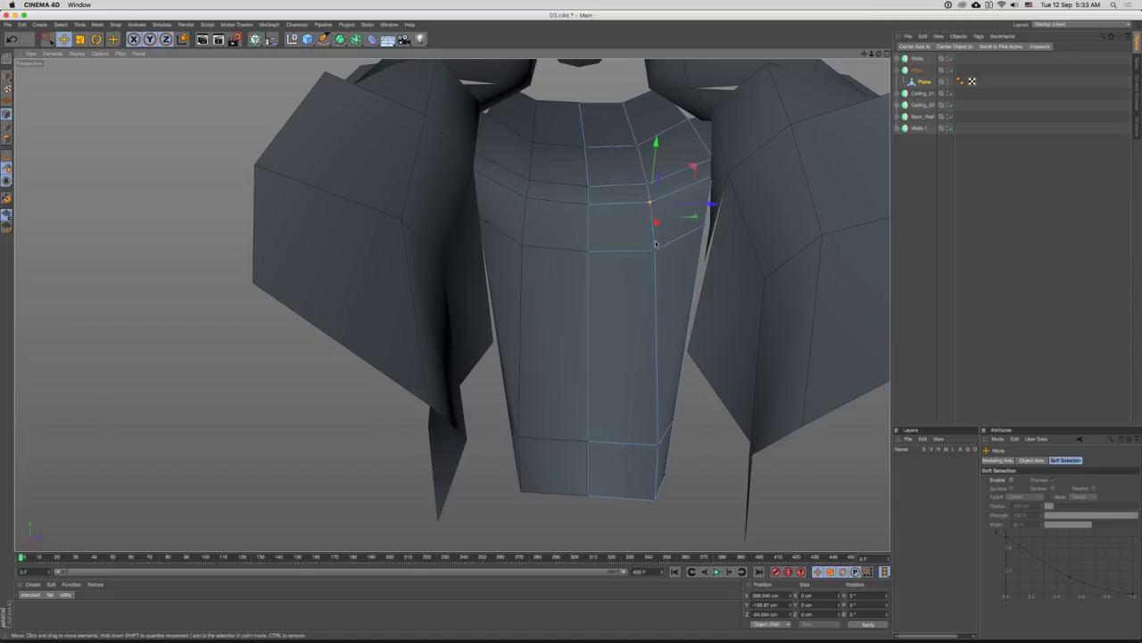
pyautogui.moveTo(656, 245); pyautogui.dragTo(645, 347)
pyautogui.press('Return')
pyautogui.click(669, 305)
pyautogui.moveTo(674, 308); pyautogui.dragTo(745, 341)
pyautogui.moveTo(691, 268); pyautogui.dragTo(641, 318)
# - Cut an edge loop across the floor near its narrow end and extend the outer edges there sideways into a small flap
pyautogui.press('k')
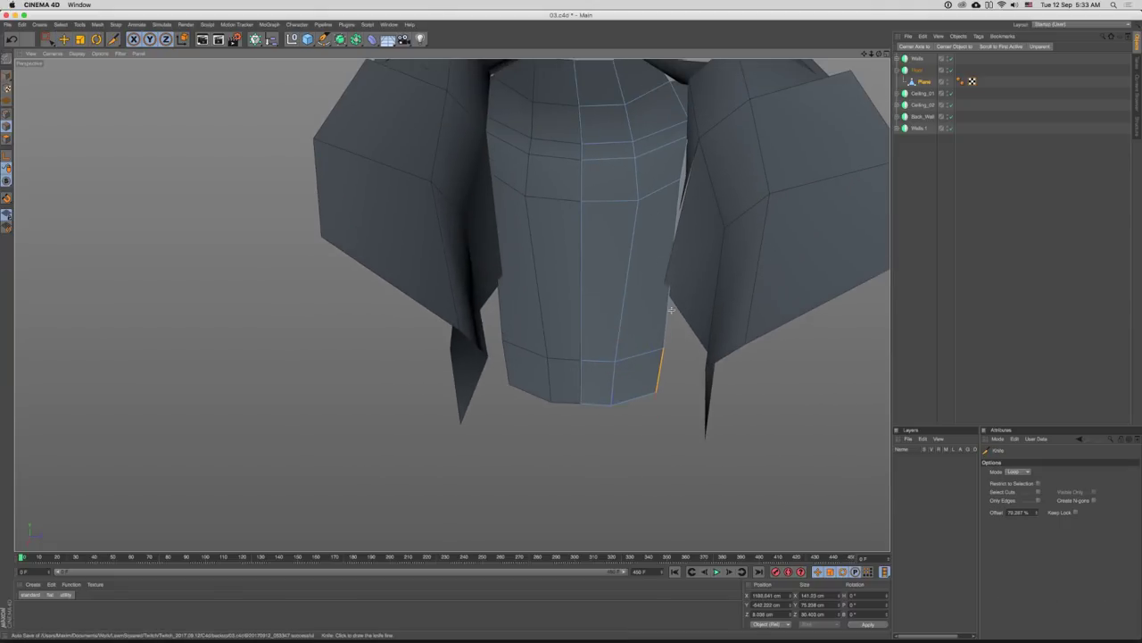
pyautogui.press('e')
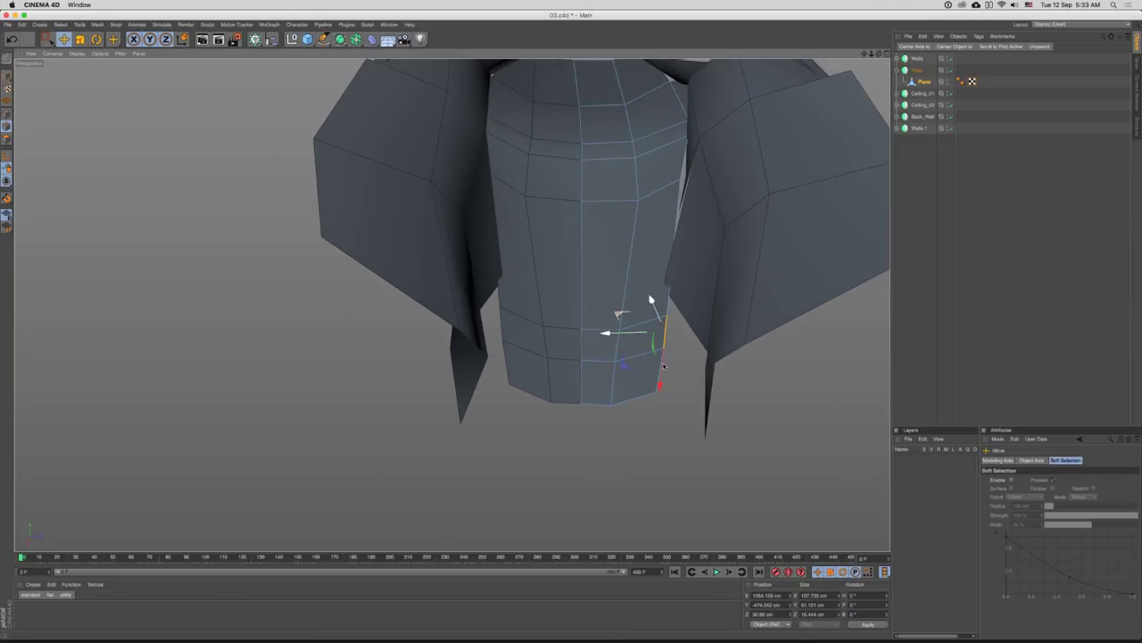
pyautogui.moveTo(663, 366); pyautogui.dragTo(708, 343)
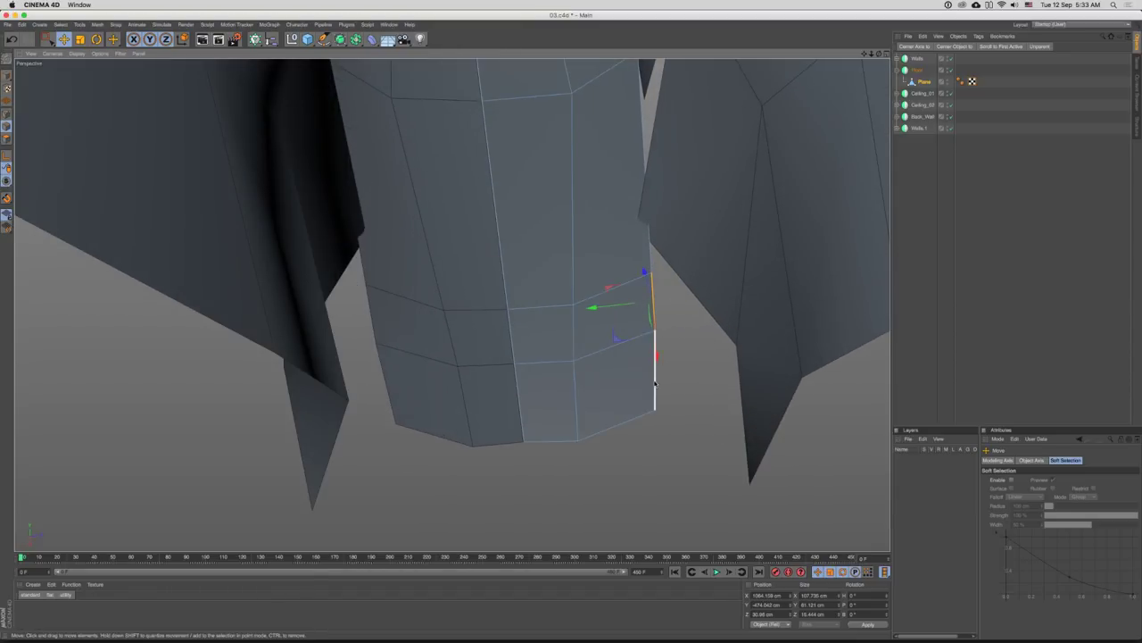
pyautogui.moveTo(655, 382); pyautogui.dragTo(705, 365)
pyautogui.moveTo(795, 312); pyautogui.dragTo(767, 327)
pyautogui.scroll(-5, 694, 274)
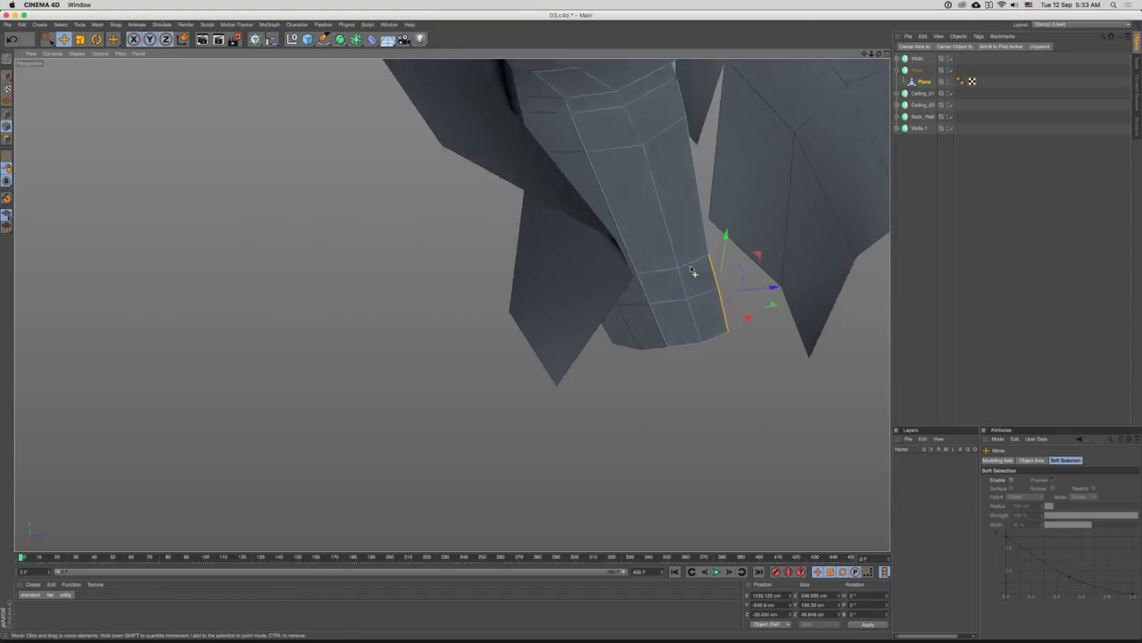
pyautogui.keyDown('alt'); pyautogui.moveTo(693, 273); pyautogui.dragTo(694, 273); pyautogui.keyUp('alt')
pyautogui.moveTo(754, 307); pyautogui.dragTo(619, 312)
pyautogui.scroll(-2, 794, 308)
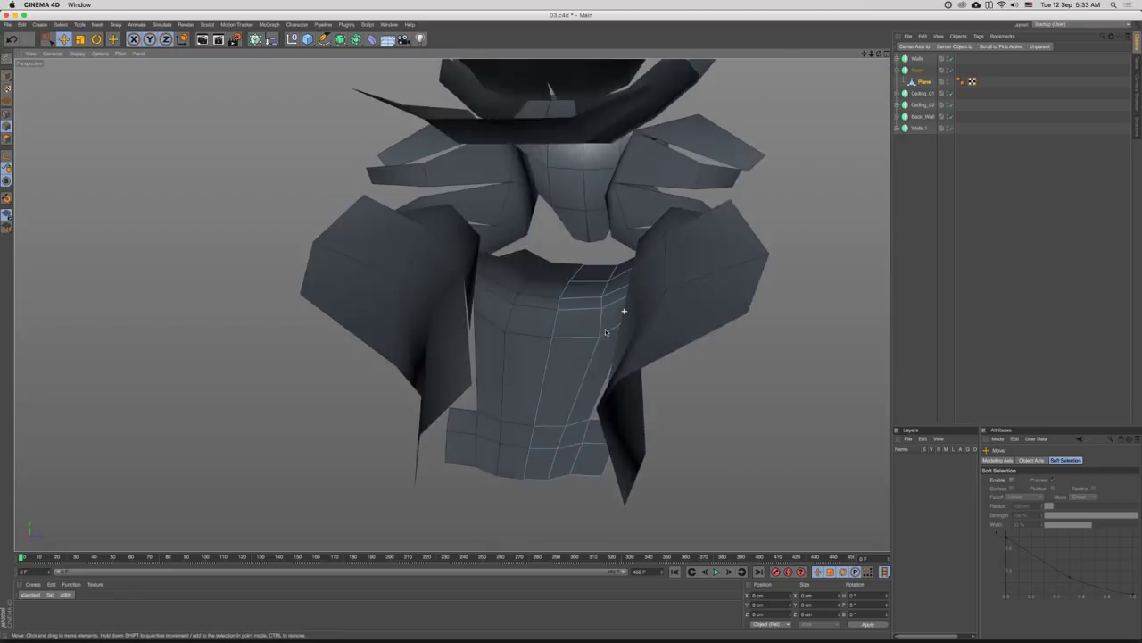
# - Add a new plane with one width segment and one height segment
pyautogui.scroll(4, 619, 270)
pyautogui.keyDown('alt'); pyautogui.moveTo(619, 268); pyautogui.dragTo(583, 298); pyautogui.keyUp('alt')
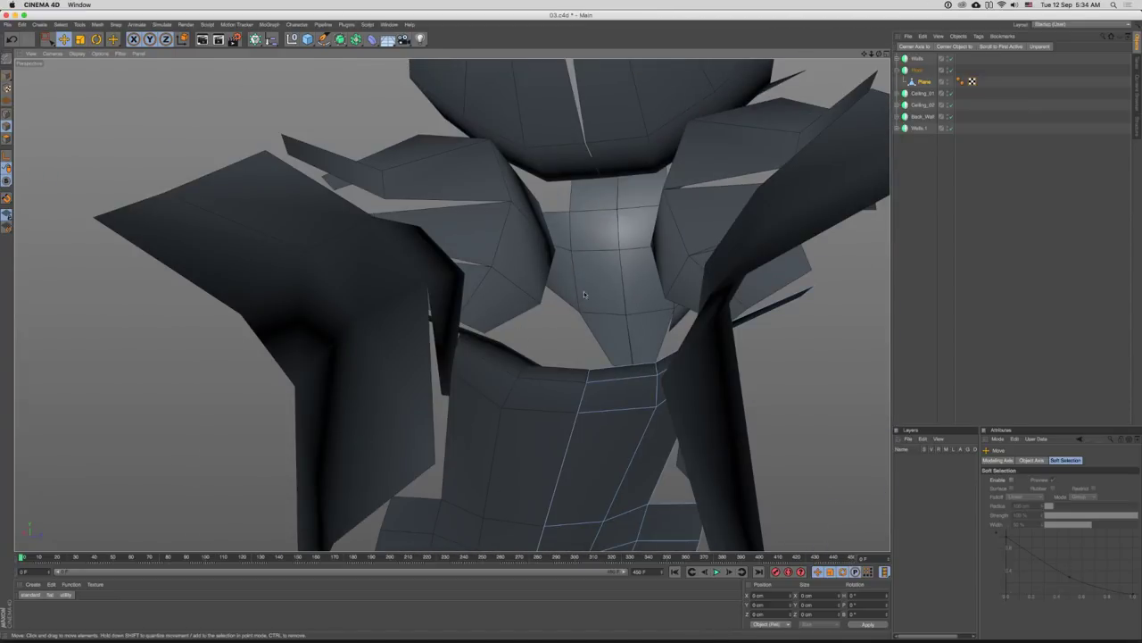
pyautogui.moveTo(587, 227); pyautogui.dragTo(636, 212)
pyautogui.moveTo(635, 286); pyautogui.dragTo(687, 223)
pyautogui.click(925, 173)
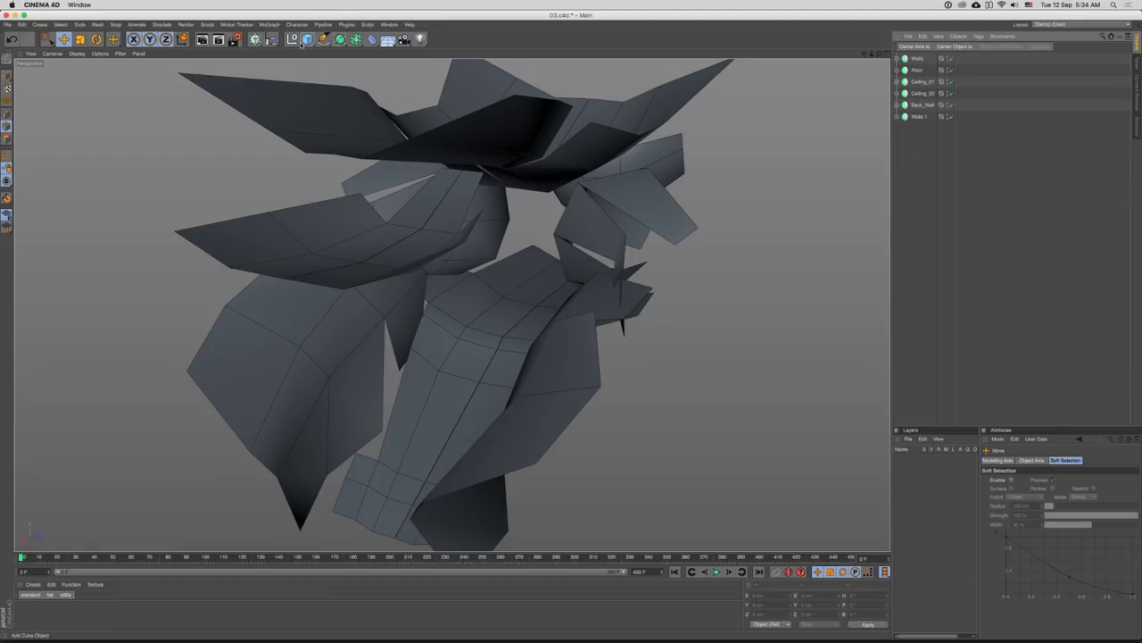
pyautogui.click(303, 41)
pyautogui.click(386, 69)
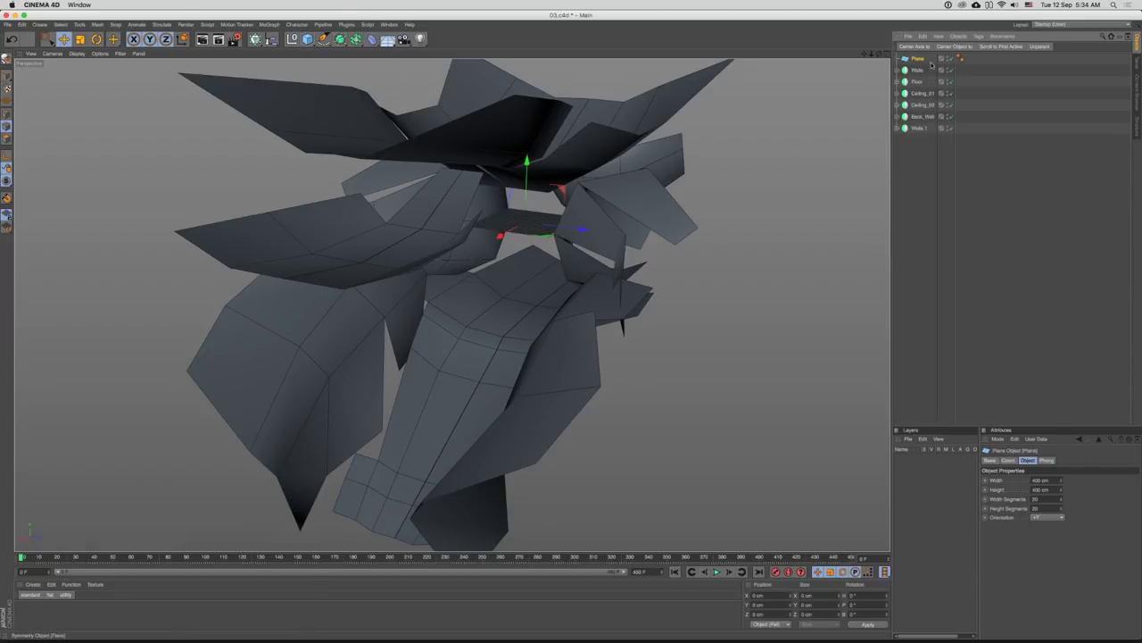
pyautogui.click(1036, 499)
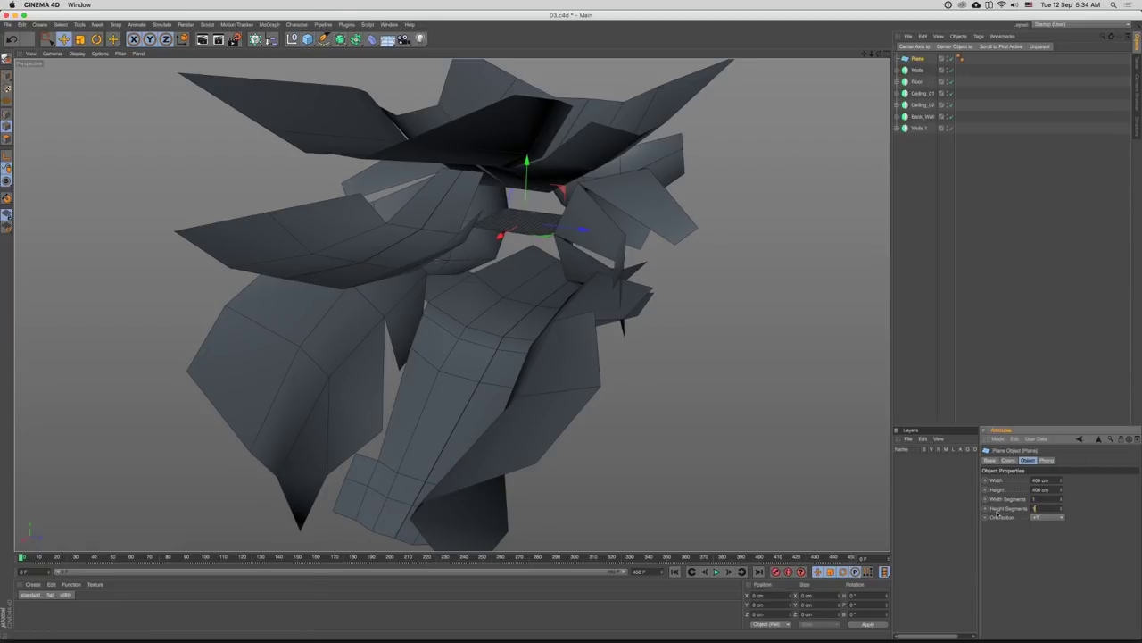
pyautogui.moveTo(636, 202); pyautogui.dragTo(651, 212)
# - Duplicate the Walls.1 symmetry object and rename the copy Back_Wall_02
pyautogui.click(920, 130)
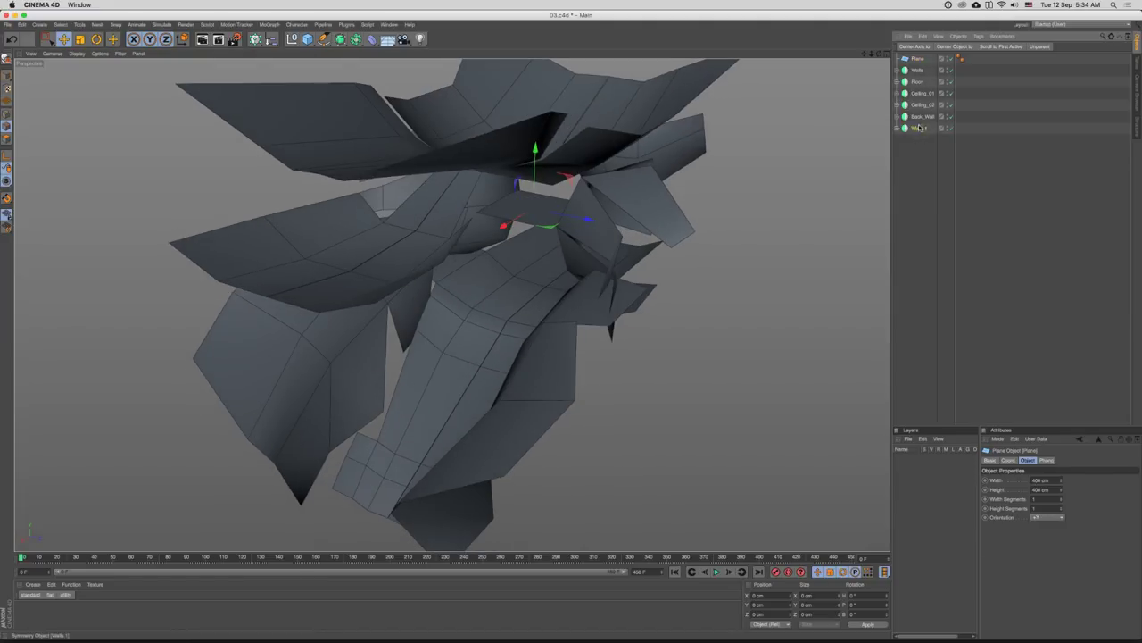
pyautogui.doubleClick(921, 140)
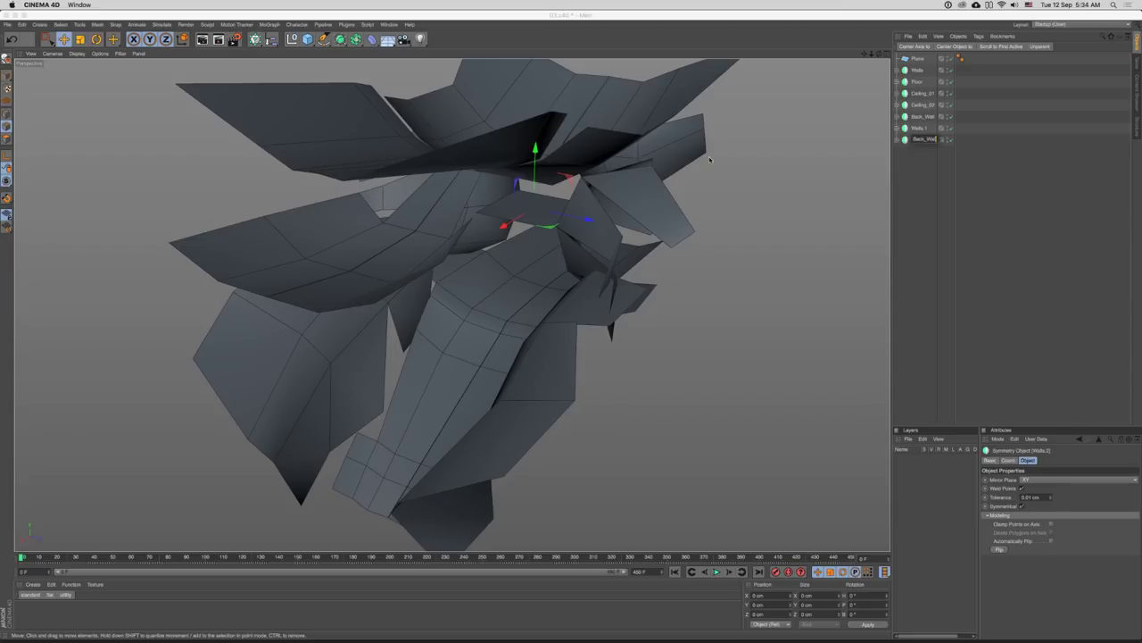
pyautogui.write('Back_Wall_02')
pyautogui.press('Return')
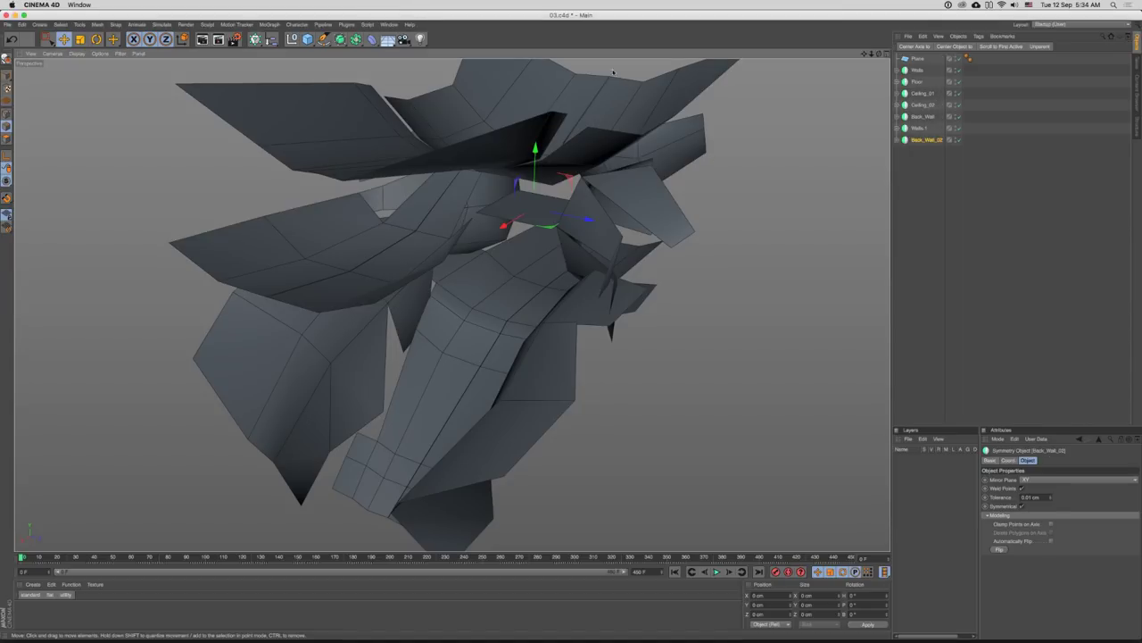
# - Replace the plane inside Back_Wall_02 with the new single-segment plane and reorder the symmetry object below Back_Wall
pyautogui.click(898, 140)
pyautogui.click(924, 152)
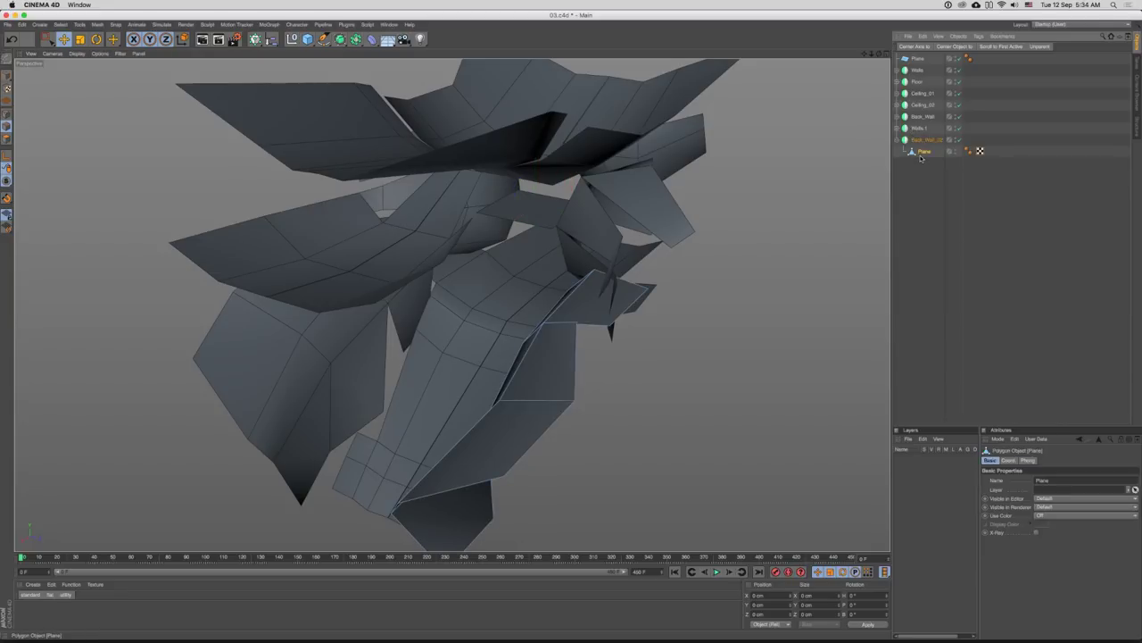
pyautogui.press('Delete')
pyautogui.moveTo(925, 152); pyautogui.dragTo(938, 111)
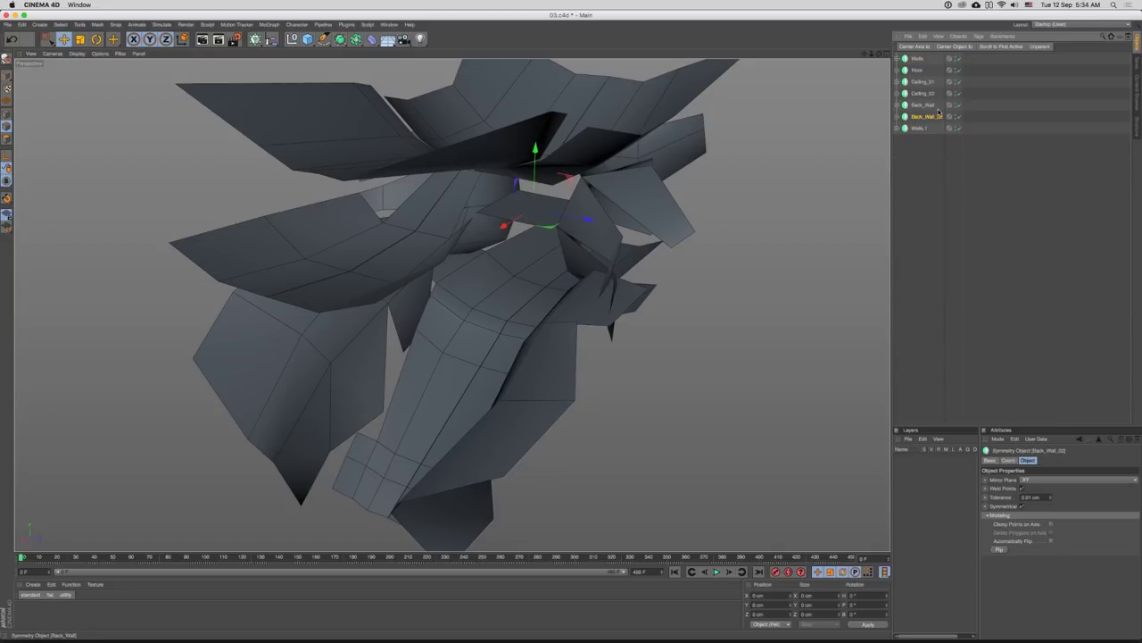
# - Move the Back_Wall_02 plane behind the existing form and rotate it upright
pyautogui.moveTo(581, 191); pyautogui.dragTo(410, 250)
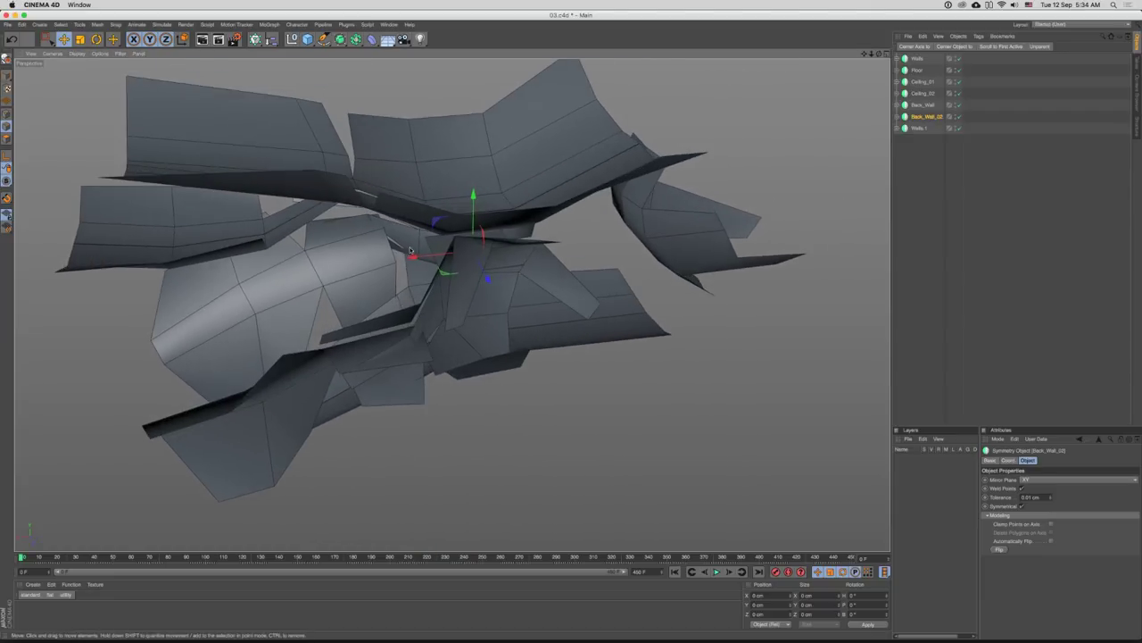
pyautogui.moveTo(484, 258); pyautogui.dragTo(630, 227)
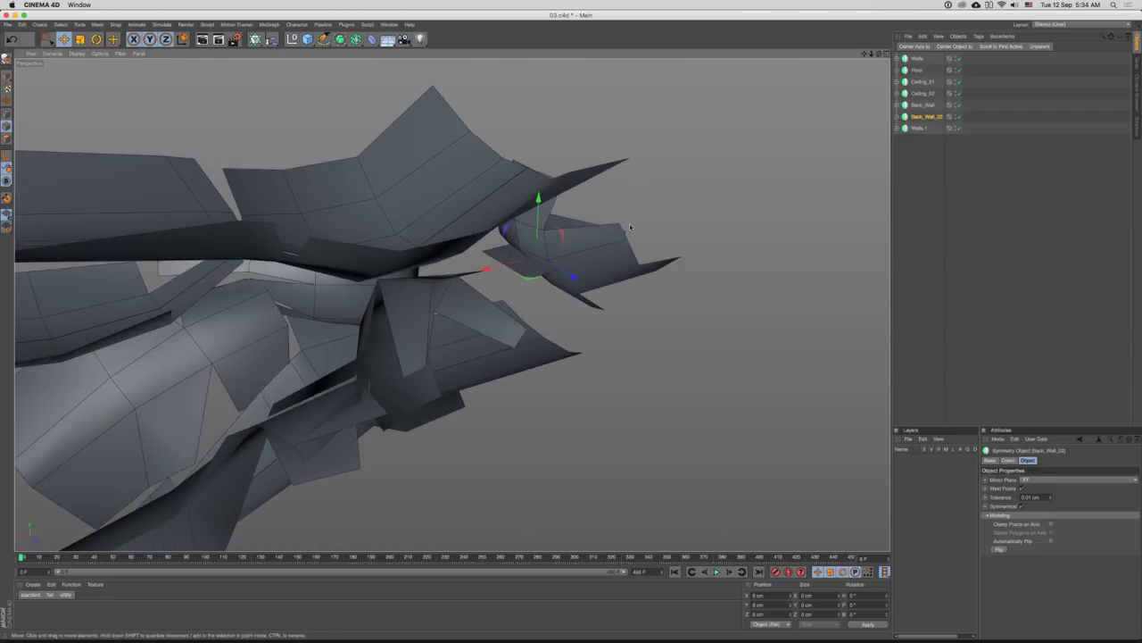
pyautogui.click(897, 117)
pyautogui.click(924, 128)
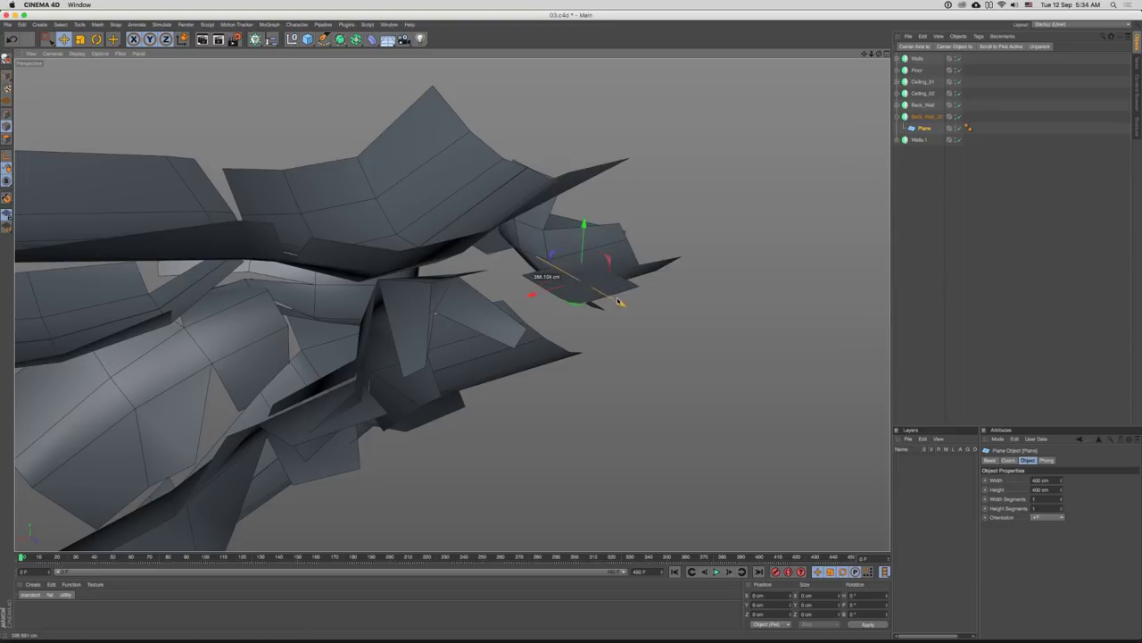
pyautogui.moveTo(618, 302); pyautogui.dragTo(622, 305)
pyautogui.moveTo(622, 304); pyautogui.dragTo(574, 350)
pyautogui.press('r')
pyautogui.moveTo(603, 287); pyautogui.dragTo(637, 420)
pyautogui.press('e')
pyautogui.moveTo(572, 319); pyautogui.dragTo(642, 265)
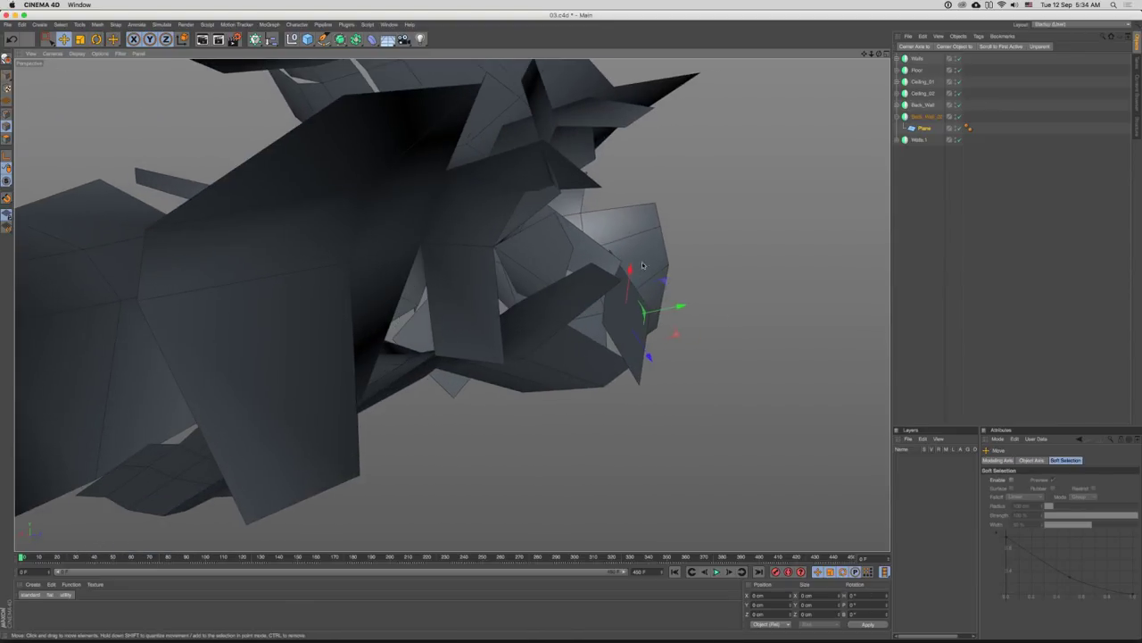
# - Make the Back_Wall_02 plane editable and extend its edge into a long bent strip behind the form
pyautogui.click(926, 132)
pyautogui.moveTo(652, 330); pyautogui.dragTo(786, 316)
pyautogui.moveTo(654, 285); pyautogui.dragTo(620, 268)
pyautogui.click(603, 291)
pyautogui.moveTo(619, 268); pyautogui.dragTo(516, 380)
pyautogui.press('t')
pyautogui.moveTo(620, 348); pyautogui.dragTo(555, 374)
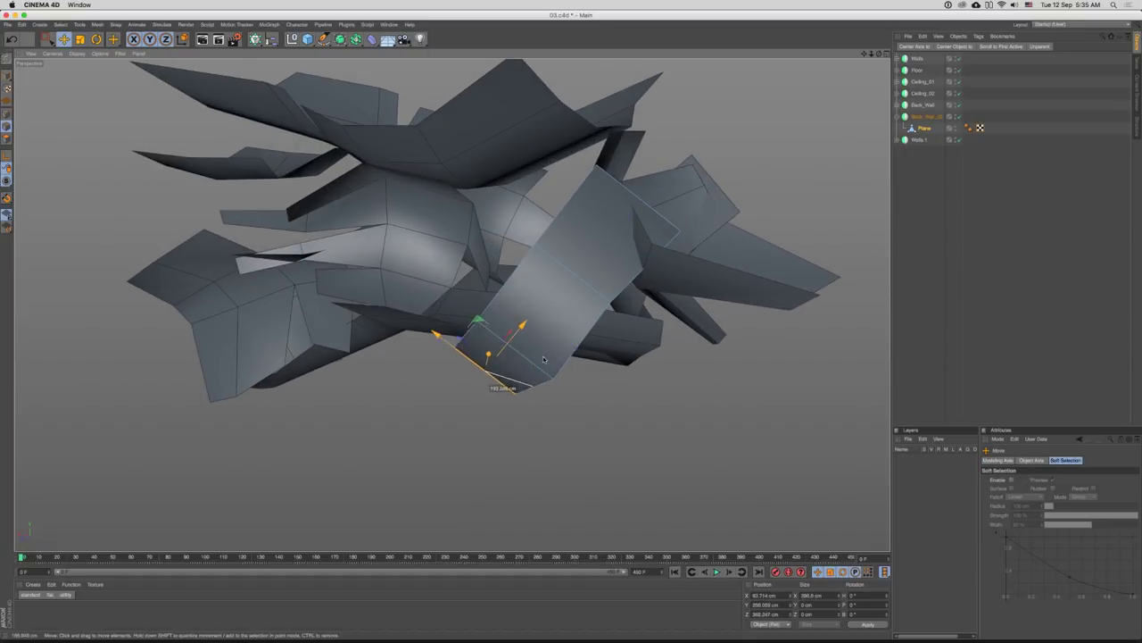
# - Reposition the Back_Wall_02 strip's side and upper corner points to shape its outline
pyautogui.moveTo(584, 305); pyautogui.dragTo(568, 329)
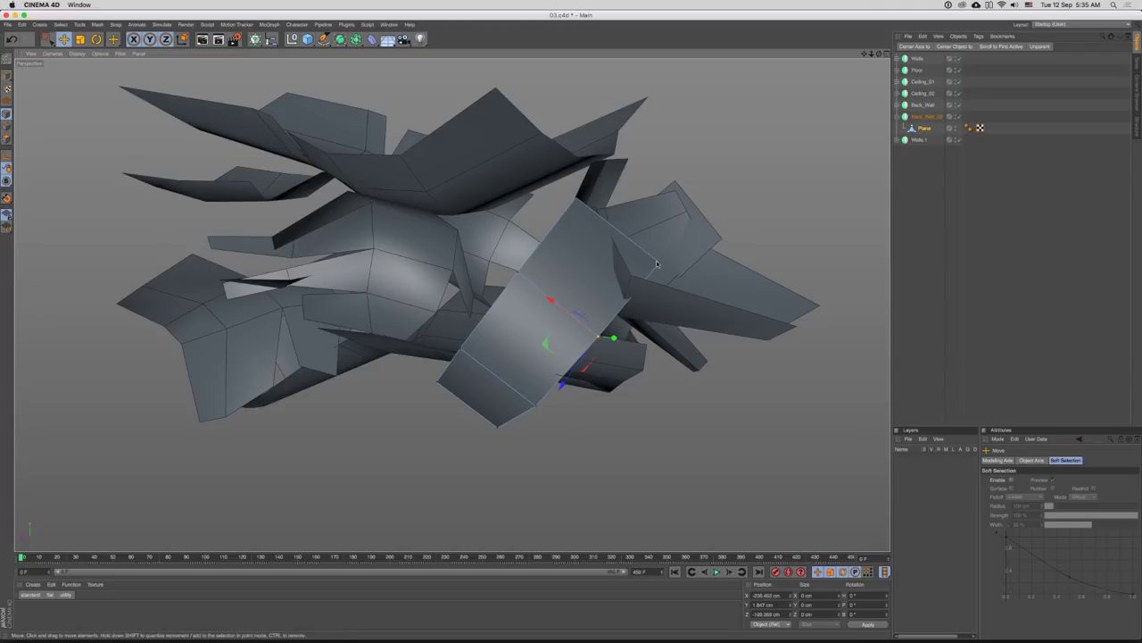
pyautogui.moveTo(657, 263); pyautogui.dragTo(693, 265)
pyautogui.moveTo(564, 276); pyautogui.dragTo(603, 251)
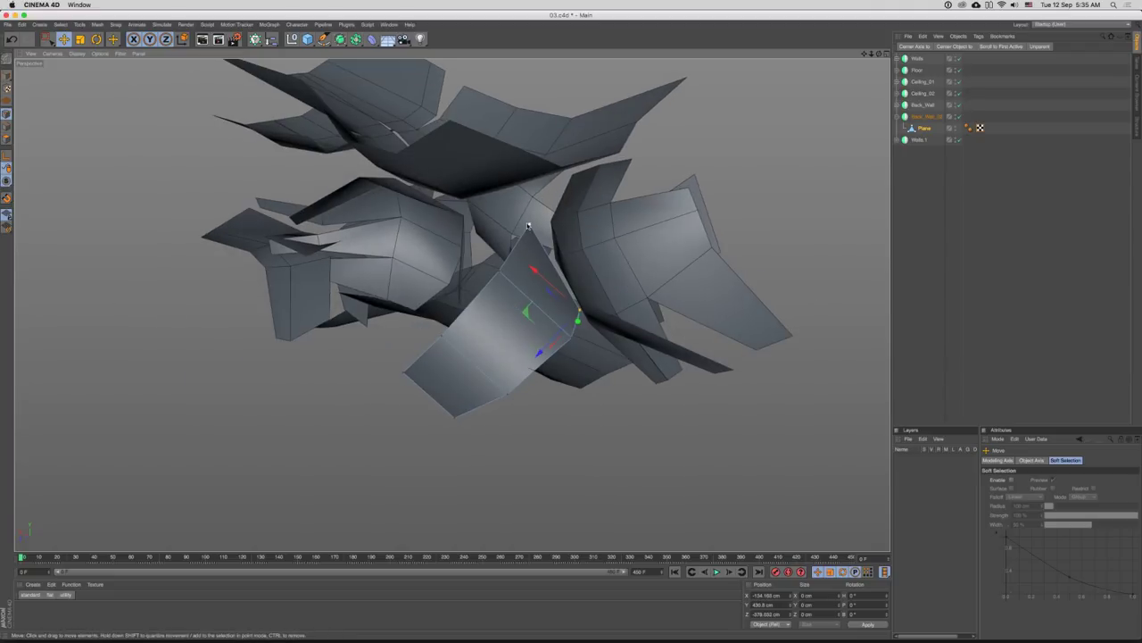
pyautogui.click(529, 227)
pyautogui.moveTo(529, 226); pyautogui.dragTo(480, 185)
# - Extend the Back_Wall_02 strip's upper and side edges into angled flaps, scale them, and collapse the hierarchy
pyautogui.press('Return')
pyautogui.keyDown('shift'); pyautogui.click(517, 243); pyautogui.keyUp('shift')
pyautogui.moveTo(491, 239); pyautogui.dragTo(721, 282)
pyautogui.press('e')
pyautogui.press('t')
pyautogui.doubleClick(665, 297)
pyautogui.moveTo(722, 282); pyautogui.dragTo(648, 277)
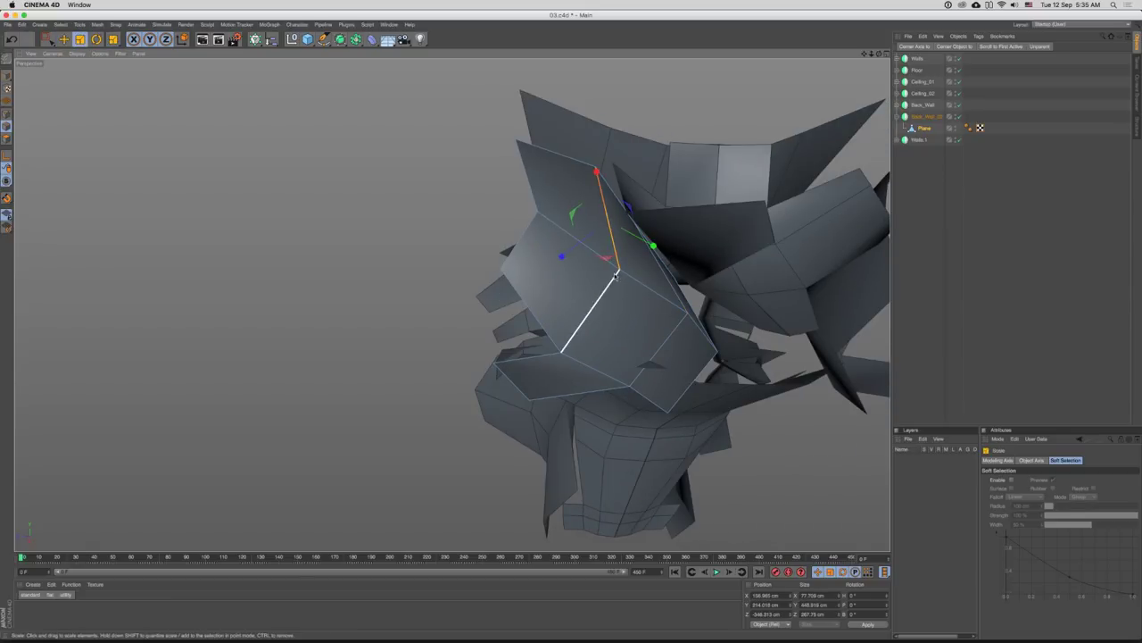
pyautogui.moveTo(640, 275); pyautogui.dragTo(616, 321)
pyautogui.click(924, 162)
pyautogui.click(919, 117)
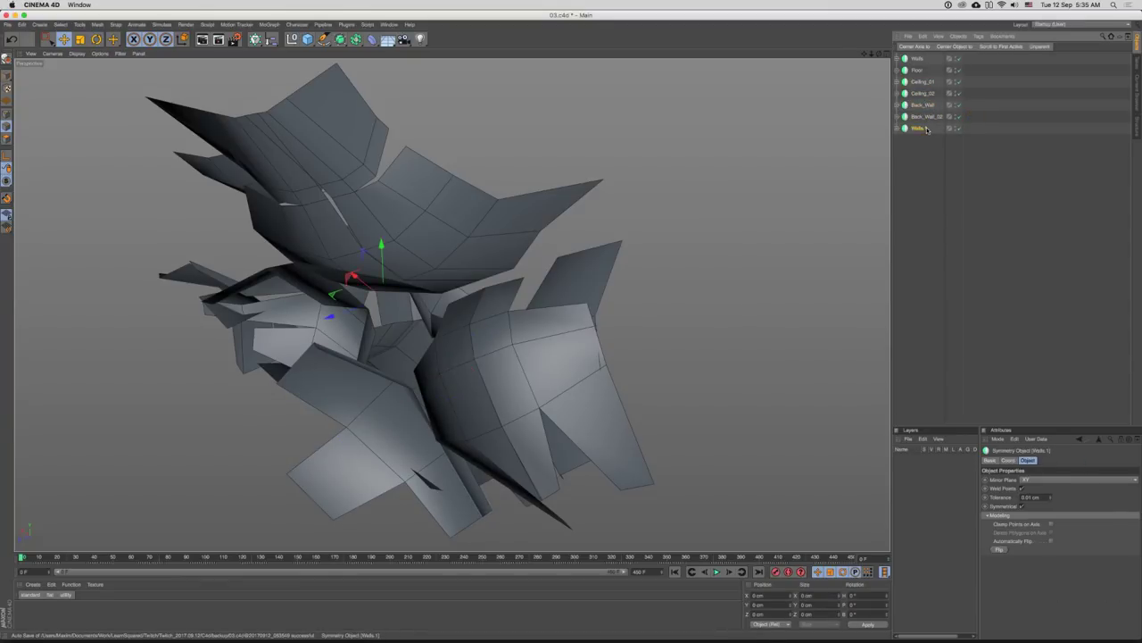
# - Collapse the Back_Wall_02 hierarchy and select the plane inside the Back_Wall symmetry object
pyautogui.click(910, 128)
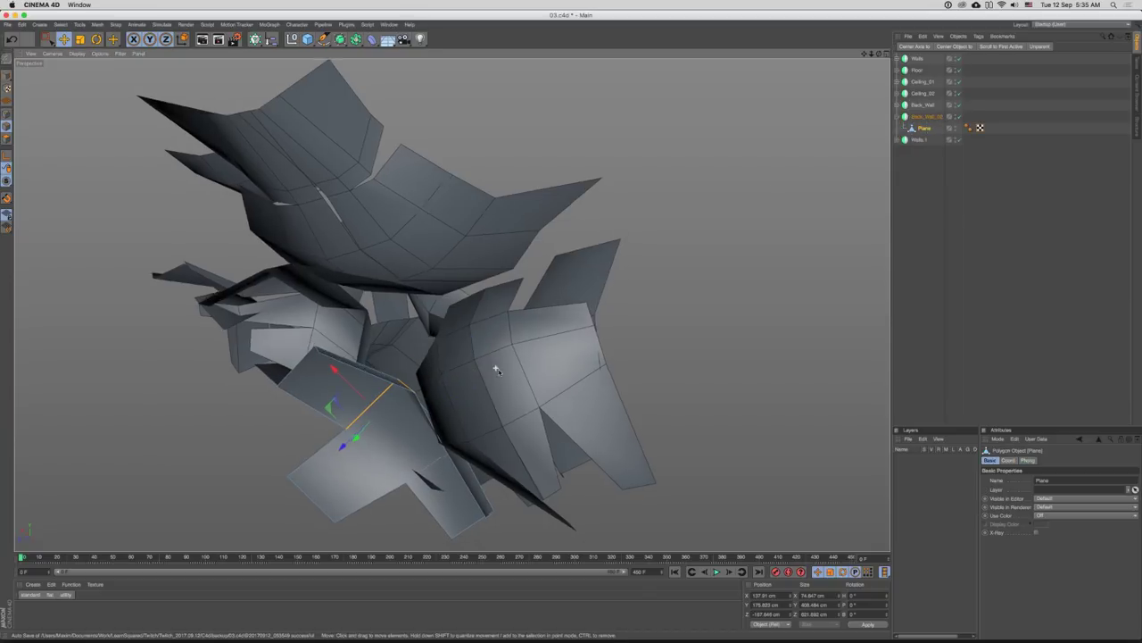
pyautogui.moveTo(571, 393); pyautogui.dragTo(572, 267)
pyautogui.press('e')
pyautogui.press('Return')
pyautogui.click(610, 214)
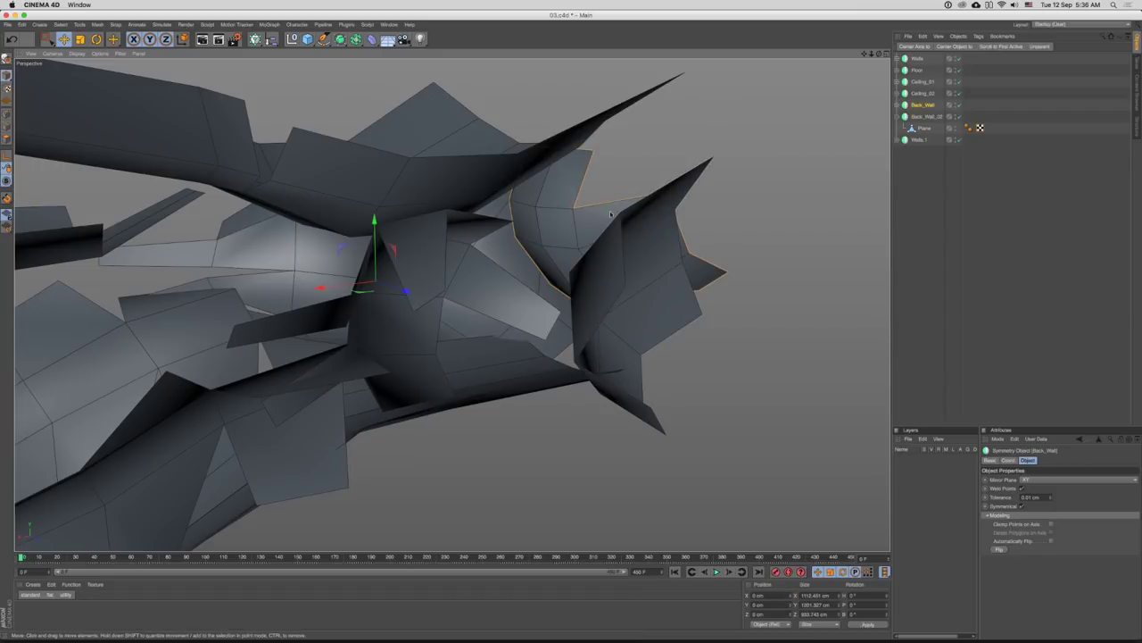
pyautogui.click(897, 117)
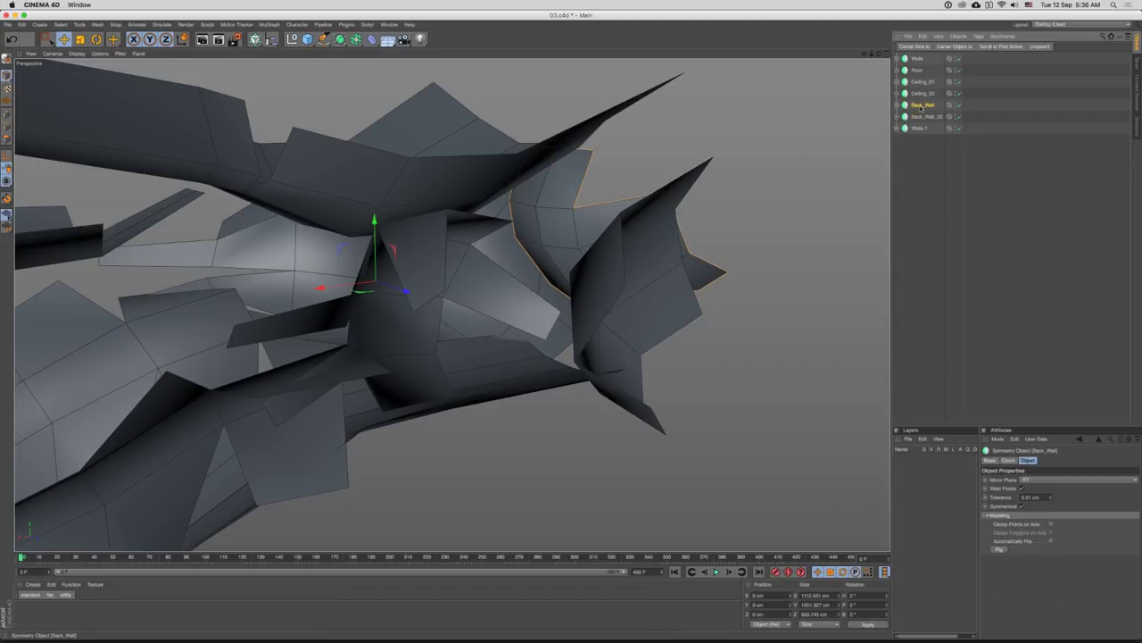
pyautogui.click(924, 119)
# - Move the upper corner points of the Back_Wall plane outward to reshape its outline
pyautogui.moveTo(576, 211); pyautogui.dragTo(614, 196)
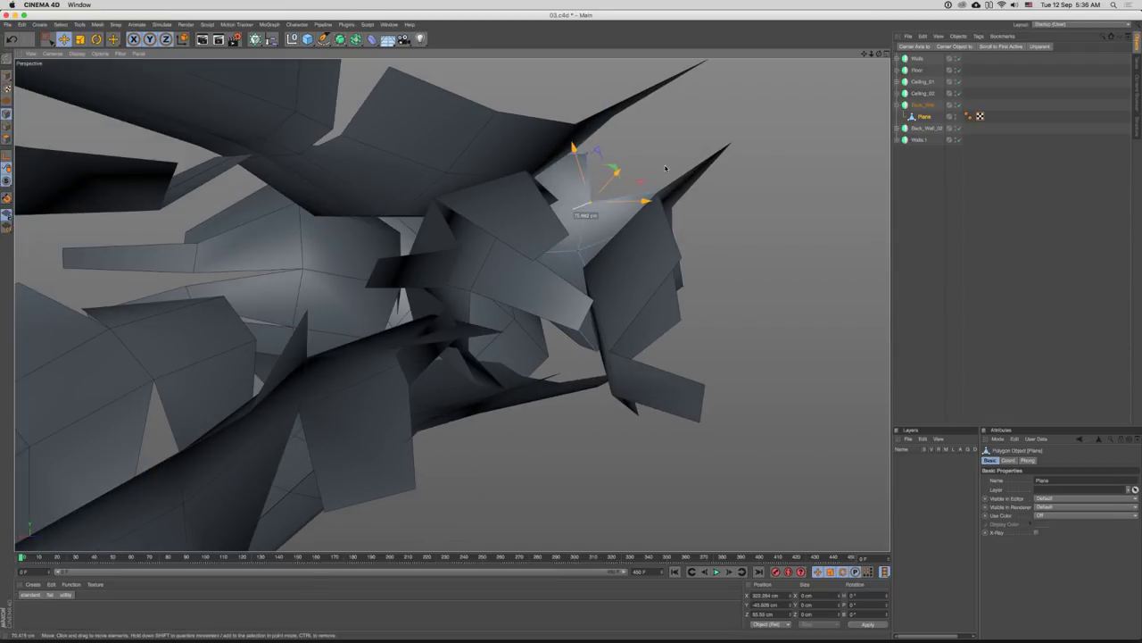
pyautogui.moveTo(665, 168); pyautogui.dragTo(723, 190)
pyautogui.click(573, 227)
pyautogui.moveTo(772, 222); pyautogui.dragTo(546, 237)
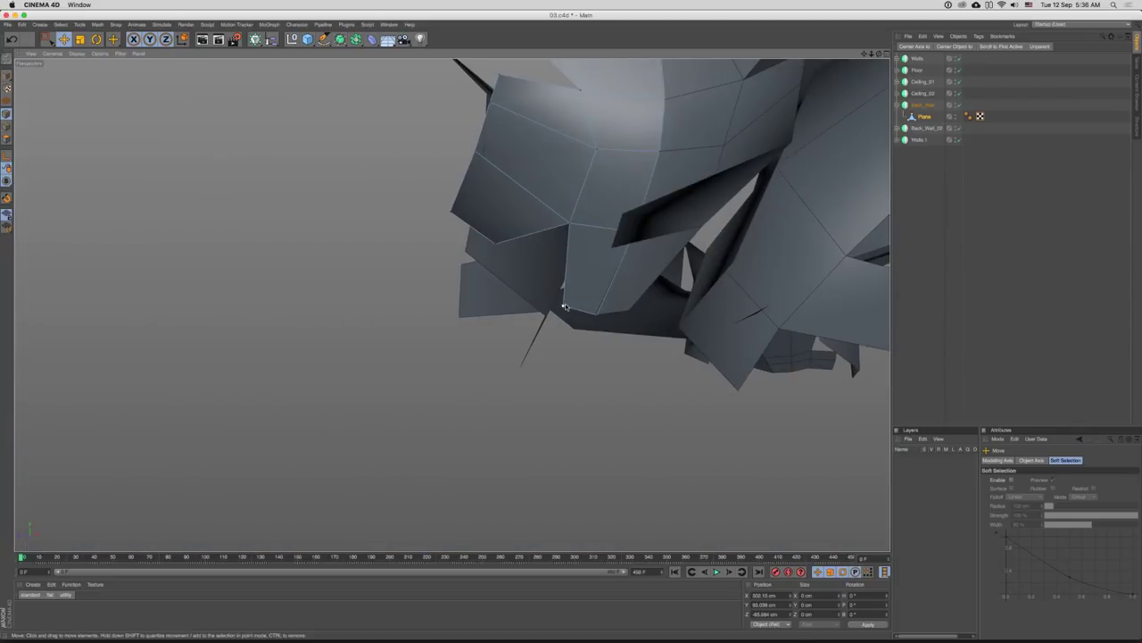
# - Adjust the corner points and edge at the lower end of the Back_Wall plane
pyautogui.click(564, 307)
pyautogui.moveTo(564, 307); pyautogui.dragTo(641, 329)
pyautogui.moveTo(641, 329); pyautogui.dragTo(555, 326)
pyautogui.press('Return')
pyautogui.click(479, 374)
pyautogui.moveTo(538, 316); pyautogui.dragTo(513, 349)
pyautogui.moveTo(507, 294); pyautogui.dragTo(579, 261)
# - Reposition the central and outer points of the Back_Wall plane's pointed, tail-like end flap
pyautogui.moveTo(661, 277); pyautogui.dragTo(732, 285)
pyautogui.click(609, 359)
pyautogui.moveTo(732, 284); pyautogui.dragTo(767, 251)
pyautogui.moveTo(767, 251); pyautogui.dragTo(647, 325)
pyautogui.moveTo(727, 292); pyautogui.dragTo(556, 337)
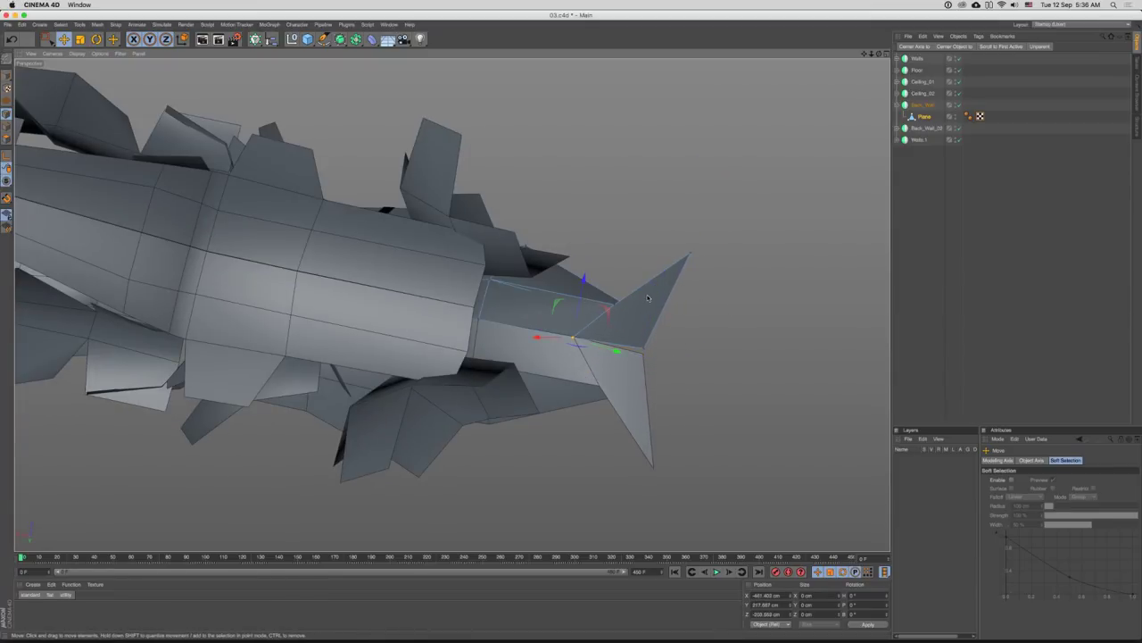
pyautogui.moveTo(648, 298); pyautogui.dragTo(675, 299)
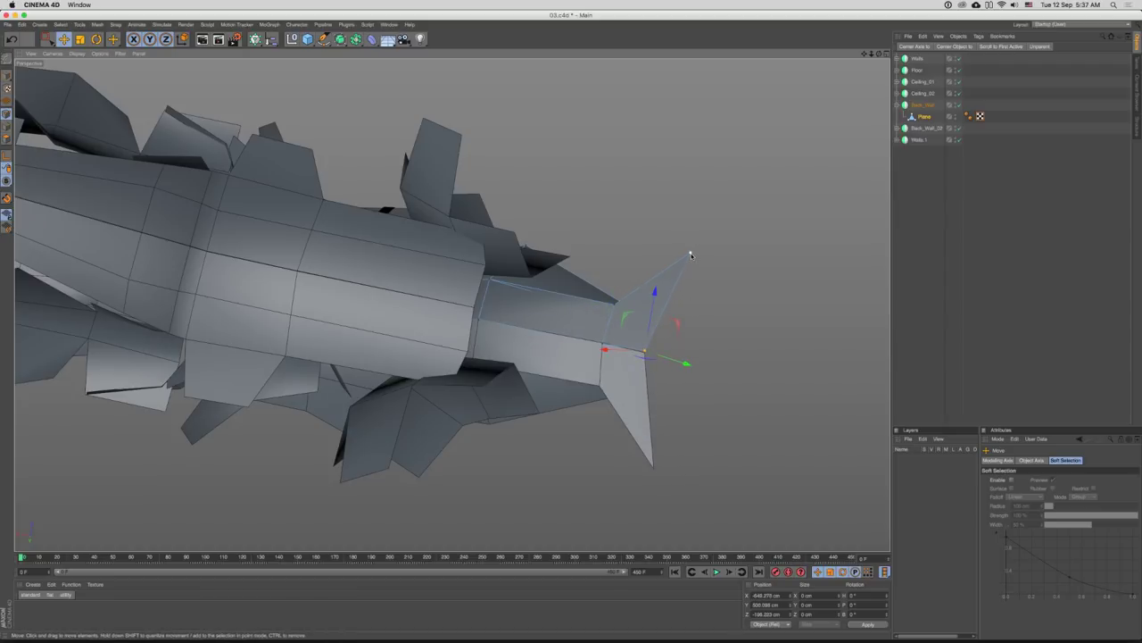
pyautogui.moveTo(671, 218); pyautogui.dragTo(696, 295)
# - Refine the remaining Back_Wall end points from the side and inside views, and collapse its hierarchy
pyautogui.moveTo(716, 257); pyautogui.dragTo(717, 235)
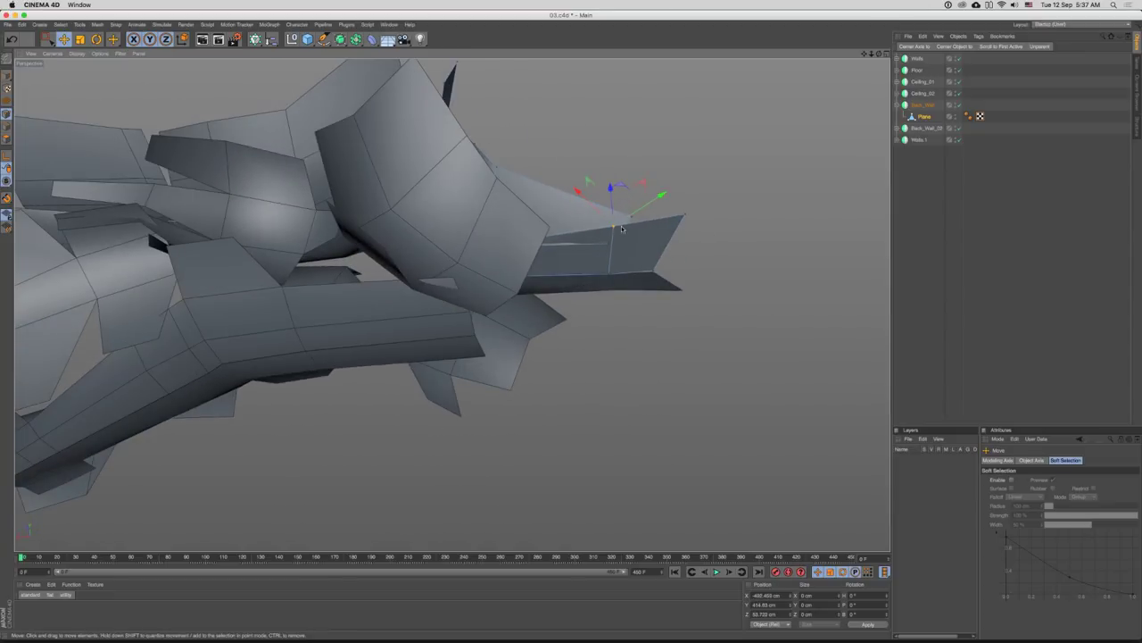
pyautogui.moveTo(622, 229); pyautogui.dragTo(655, 224)
pyautogui.moveTo(626, 263); pyautogui.dragTo(665, 306)
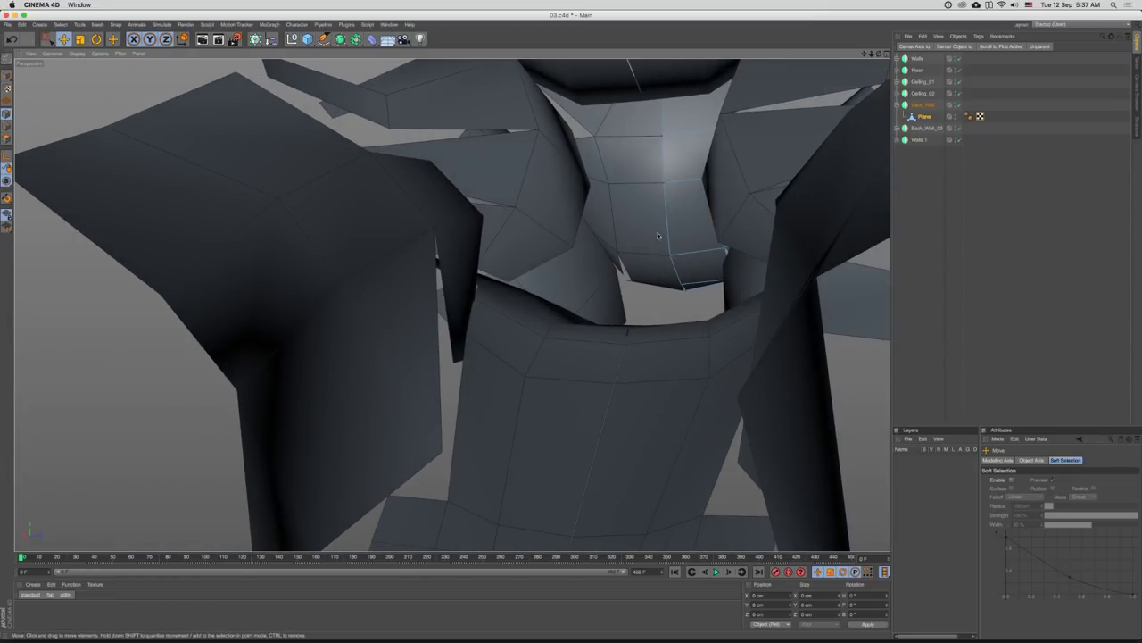
pyautogui.moveTo(658, 236); pyautogui.dragTo(608, 305)
pyautogui.click(898, 109)
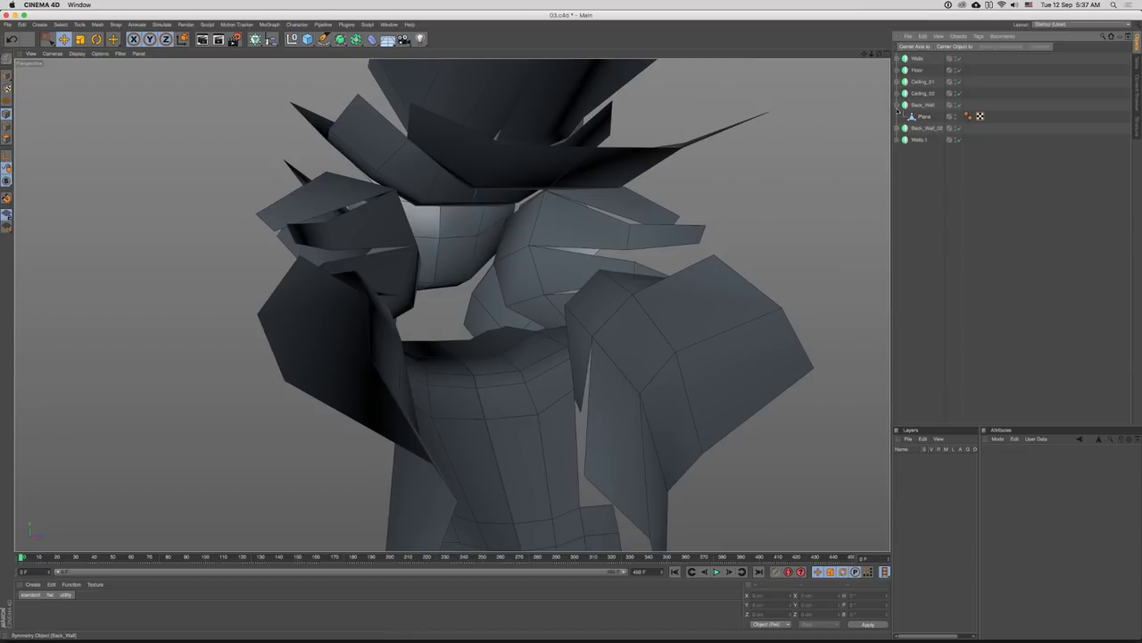
# - Switch to Photoshop, examine the side-view and plan construction sketches up close, and return to Cinema 4D
pyautogui.press('super+Tab')
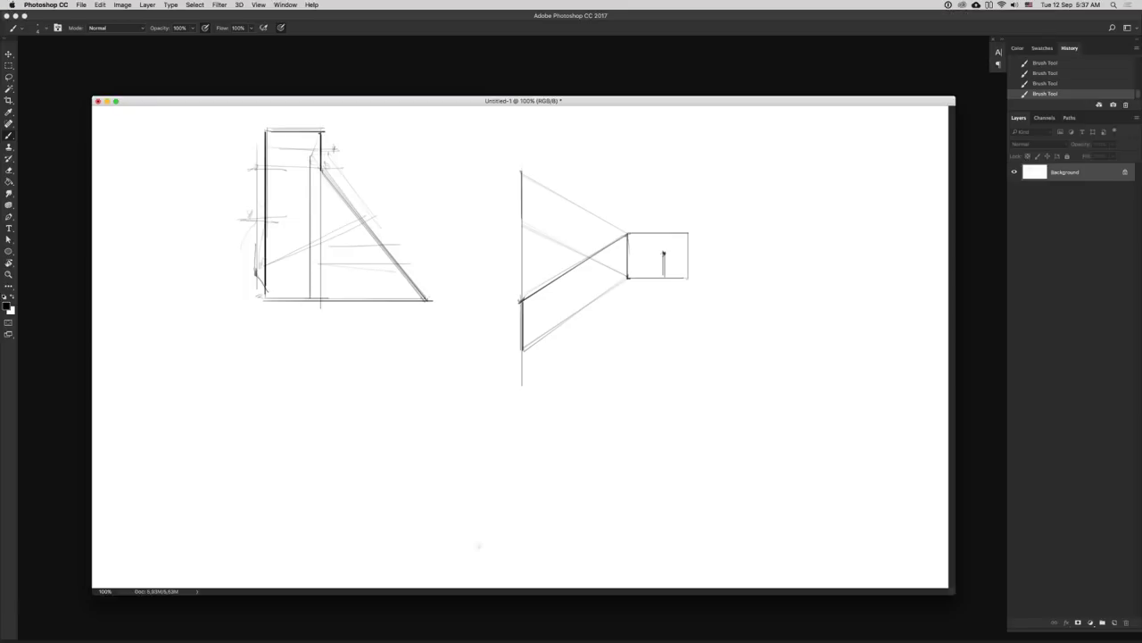
pyautogui.press('z')
pyautogui.click(332, 233)
pyautogui.moveTo(406, 252); pyautogui.dragTo(265, 278)
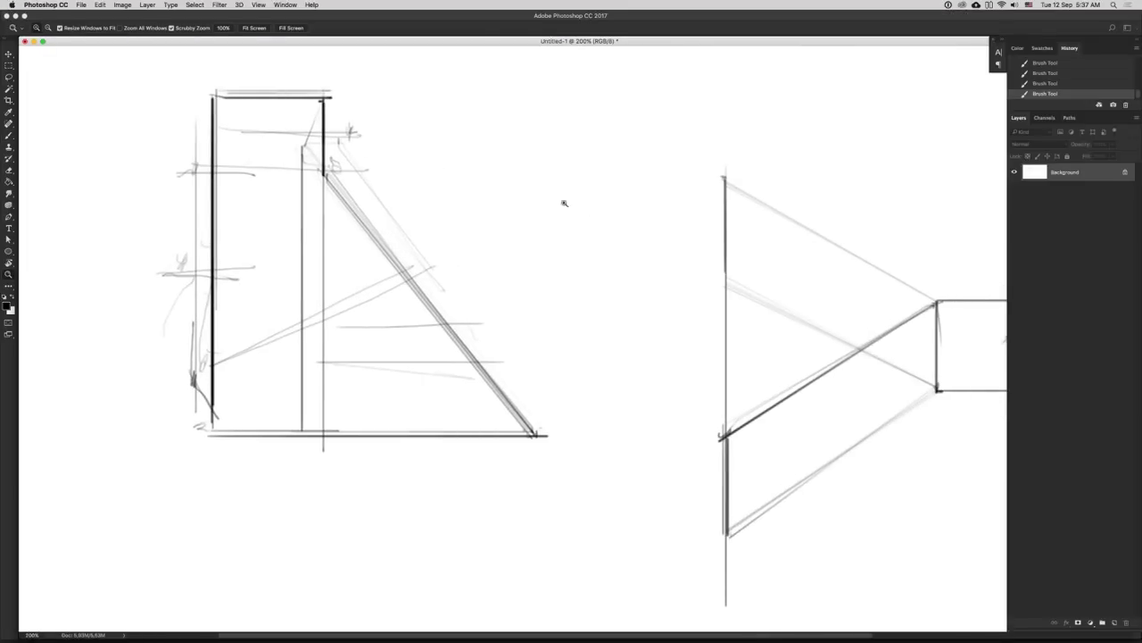
pyautogui.keyDown('alt'); pyautogui.click(571, 206); pyautogui.keyUp('alt')
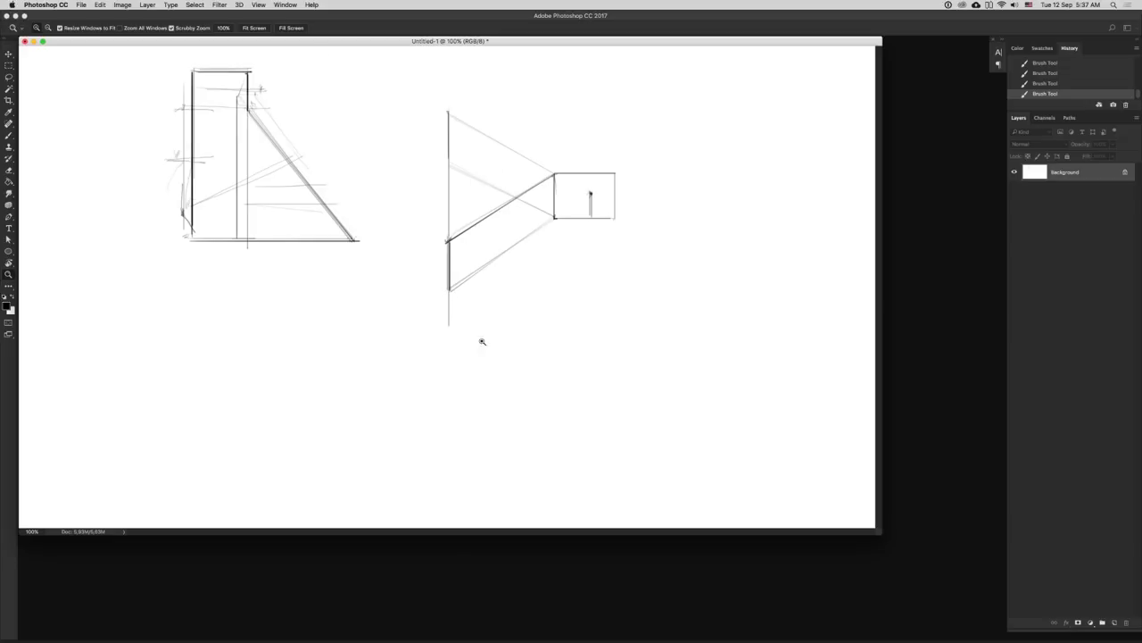
pyautogui.press('super+Tab')
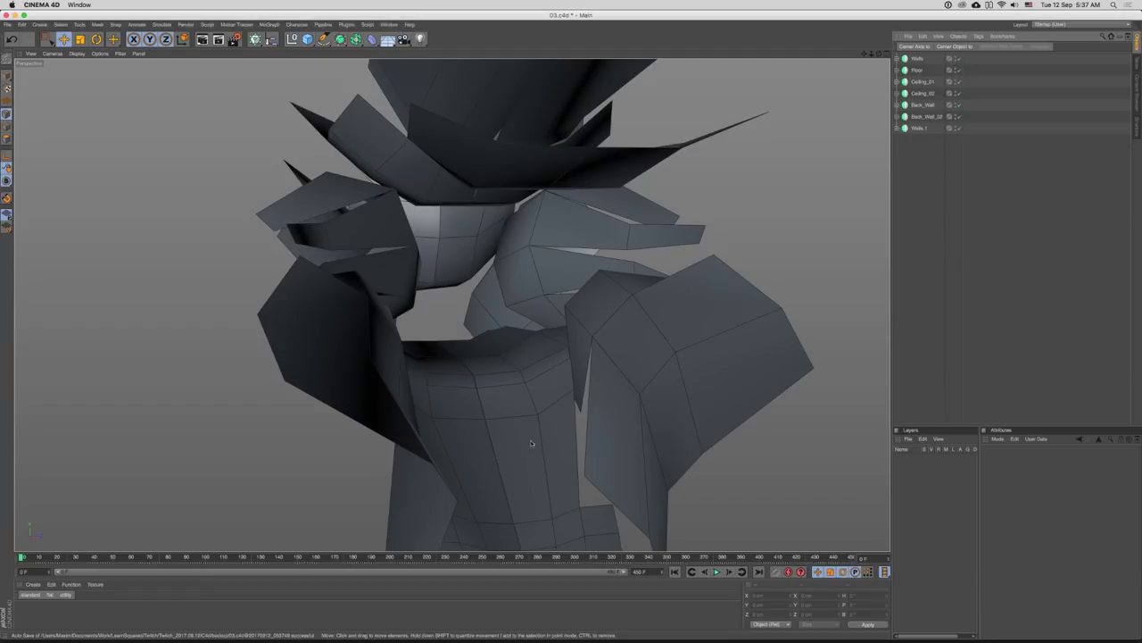
# - Select the plane inside the Walls symmetry object and bring up its points near the side flaps for editing
pyautogui.moveTo(533, 444); pyautogui.dragTo(623, 275)
pyautogui.scroll(2, 623, 275)
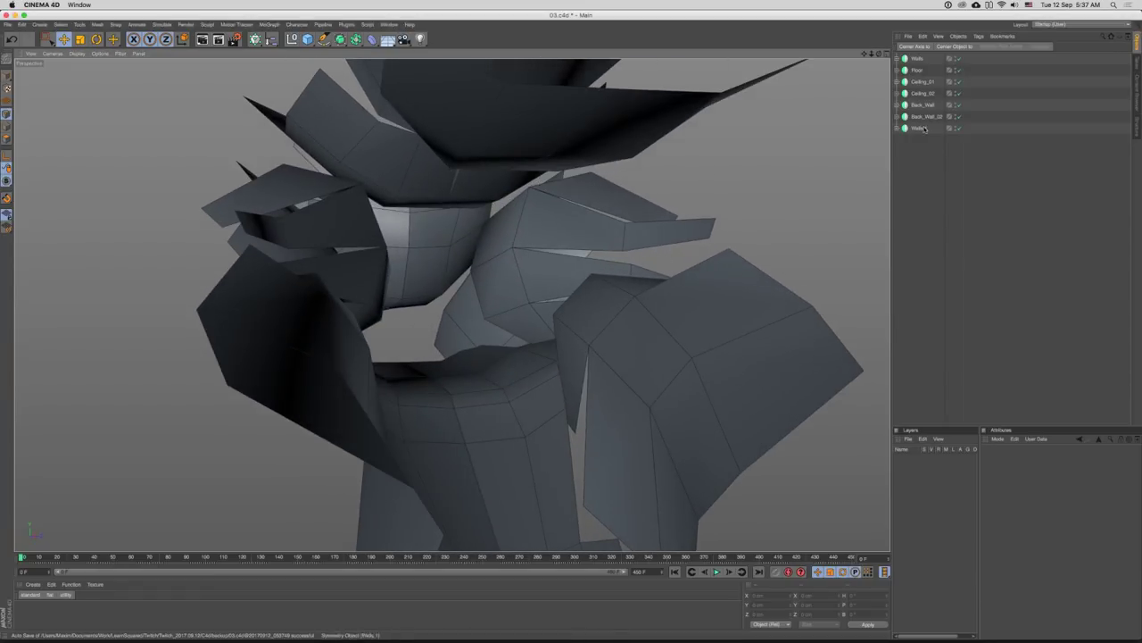
pyautogui.click(593, 240)
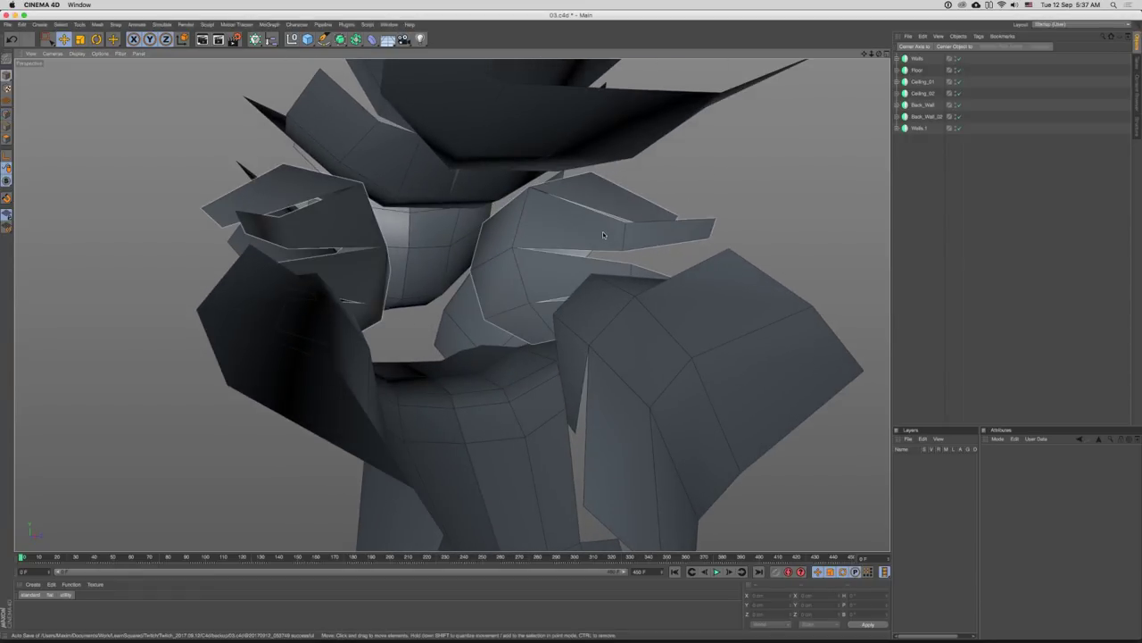
pyautogui.click(897, 59)
pyautogui.click(925, 70)
pyautogui.scroll(3, 575, 266)
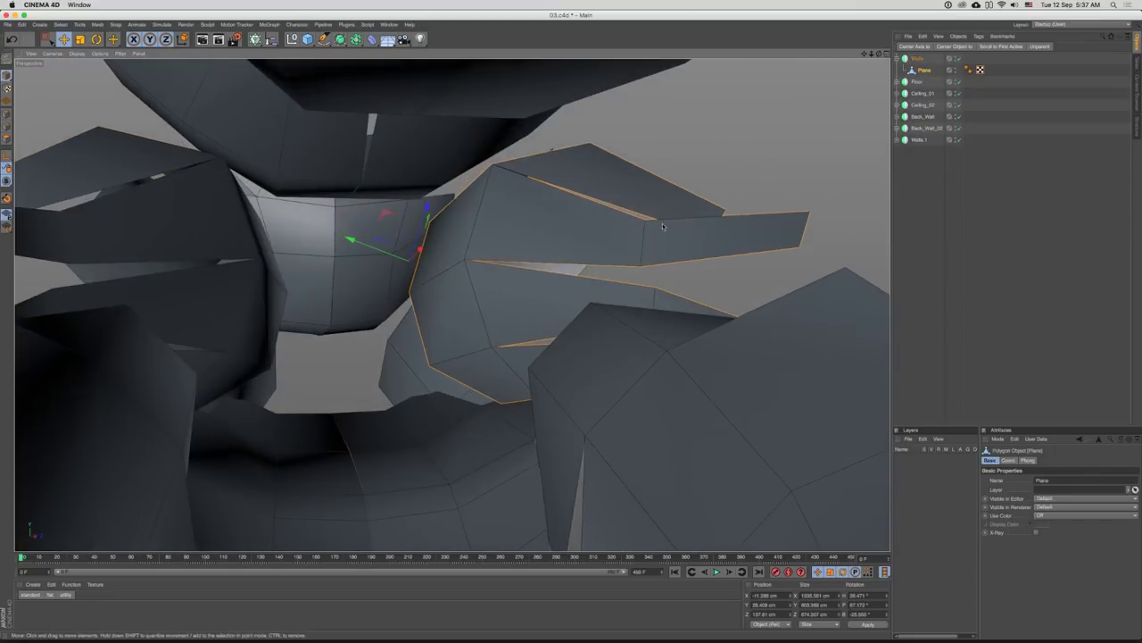
pyautogui.moveTo(672, 258); pyautogui.dragTo(562, 265)
pyautogui.press('Return')
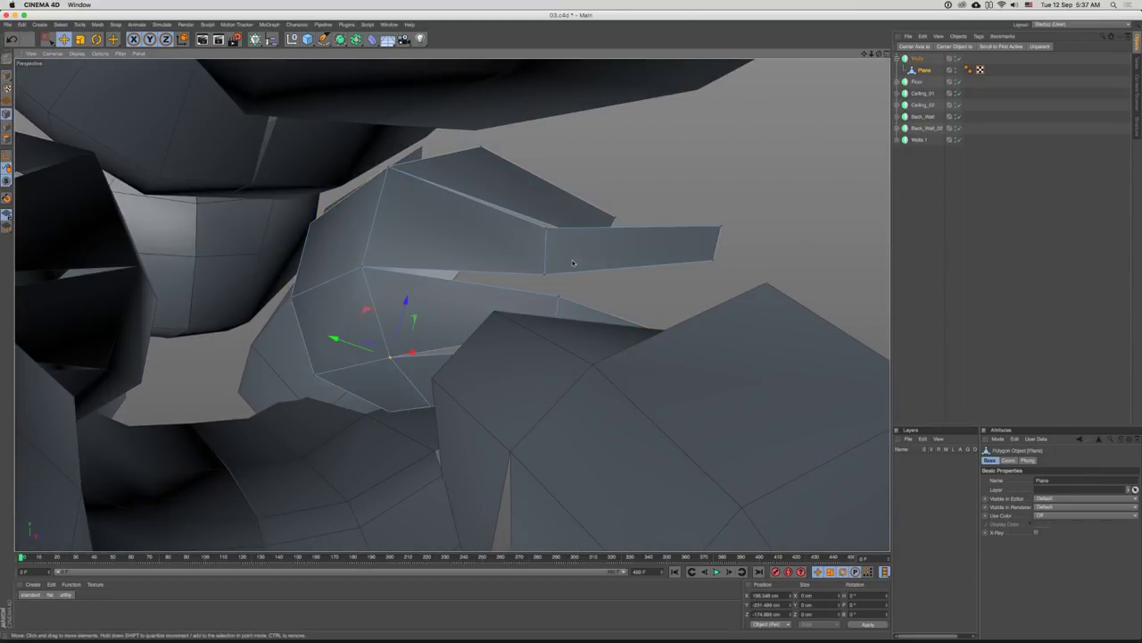
# - Try the Weld tool on the Walls plane's points, and select the lower side flap's corner point for moving
pyautogui.rightClick(549, 266)
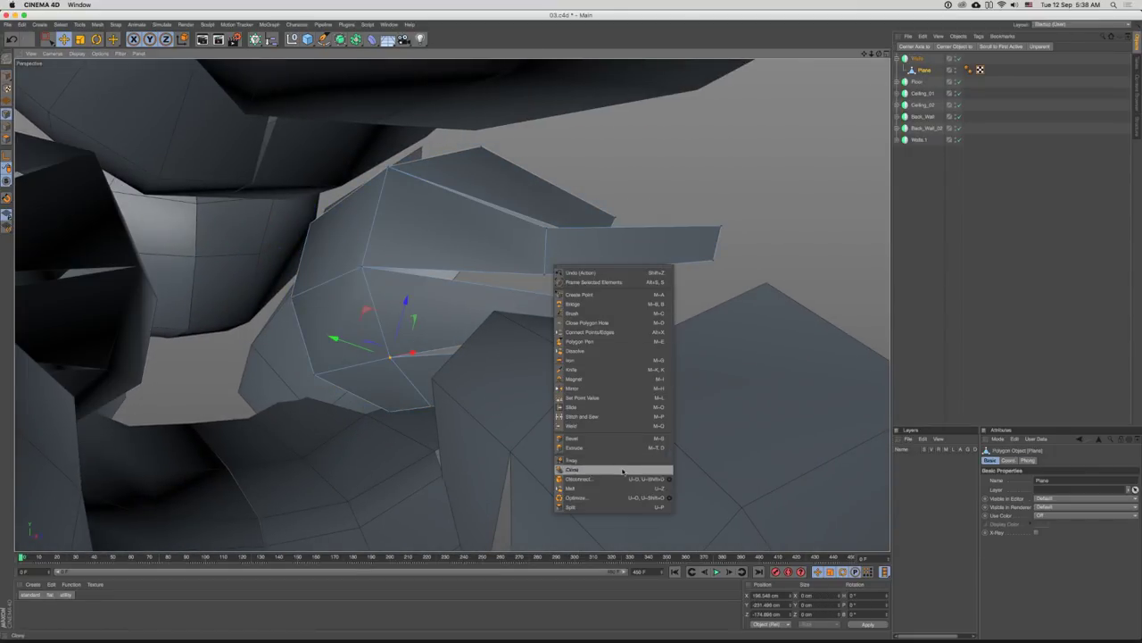
pyautogui.click(597, 426)
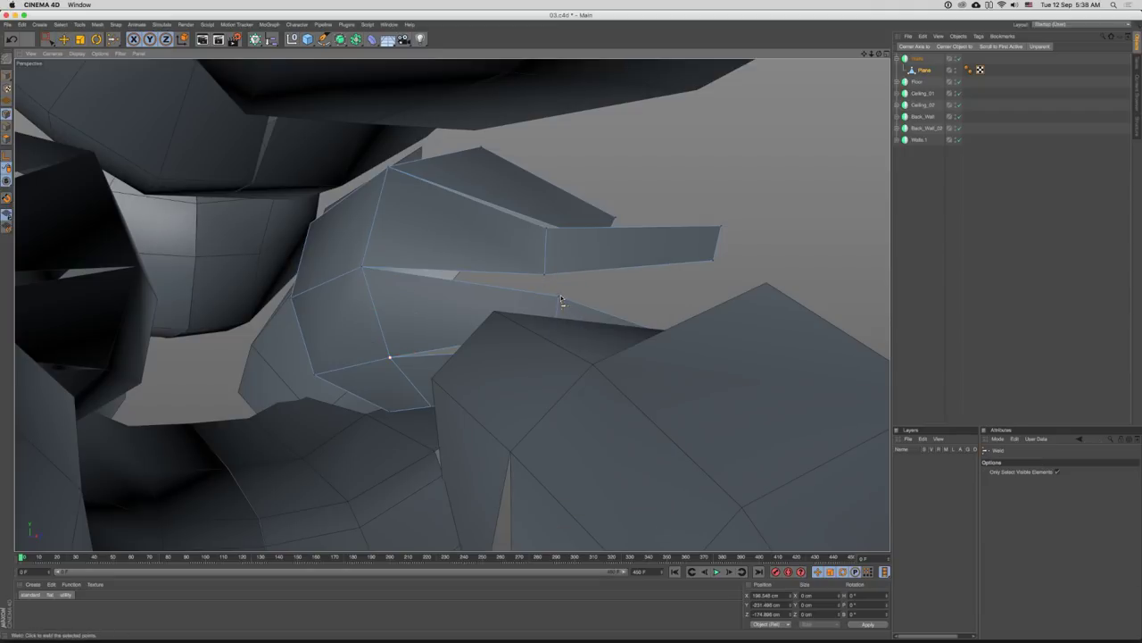
pyautogui.press('e')
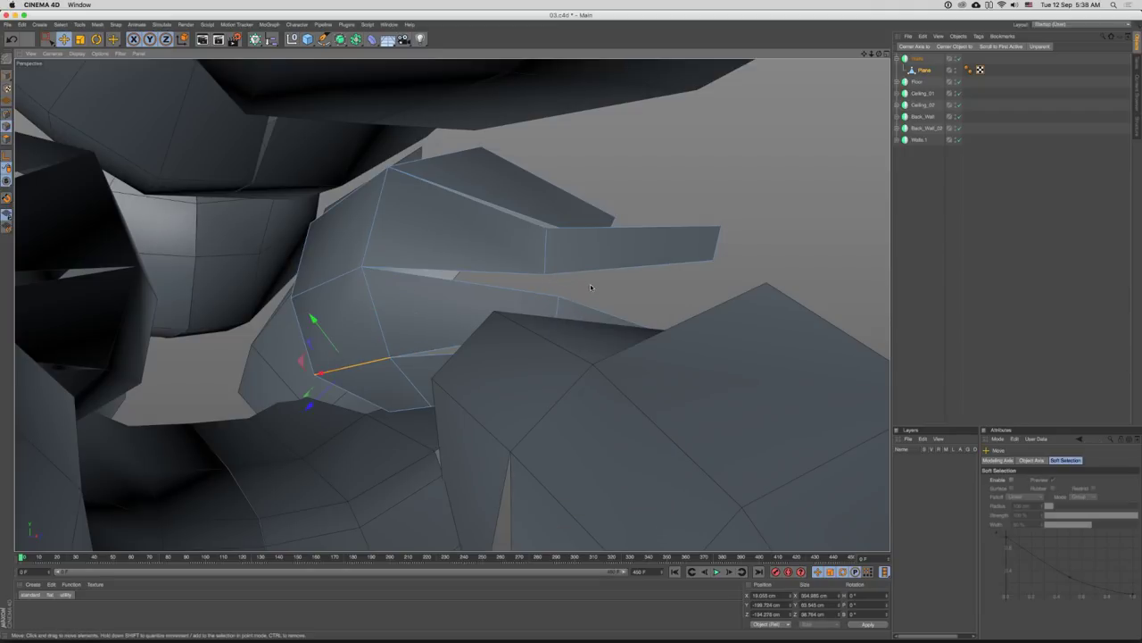
pyautogui.scroll(6, 544, 272)
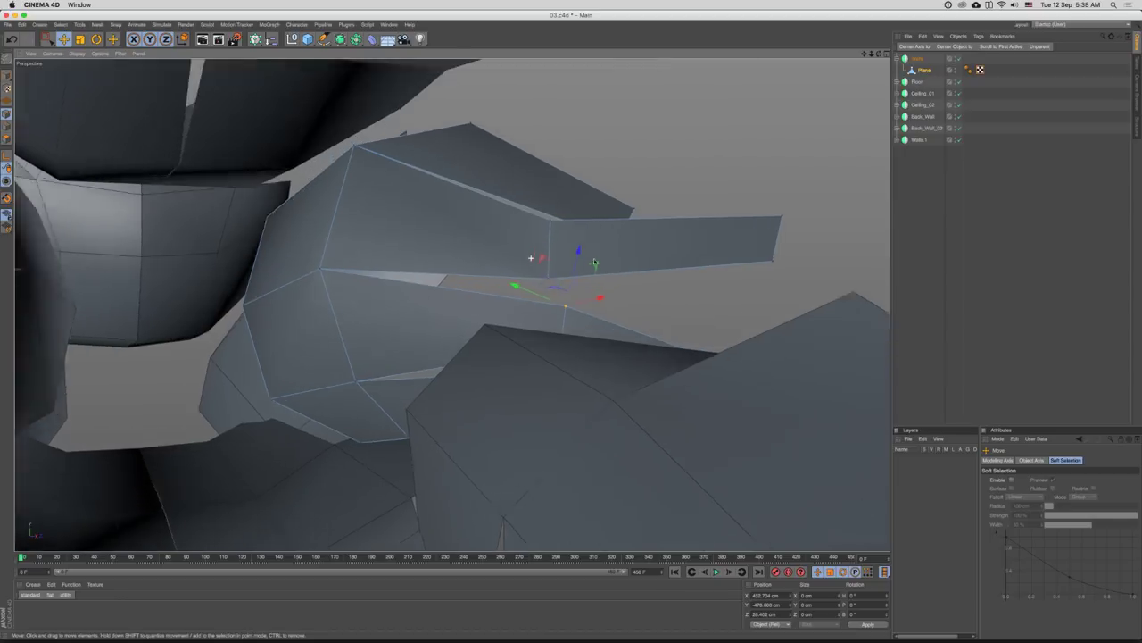
# - Weld the lower strip's loose point to the upper strip's corner to close the gap in the Walls mesh
pyautogui.keyDown('shift'); pyautogui.click(554, 287); pyautogui.keyUp('shift')
pyautogui.scroll(2, 573, 267)
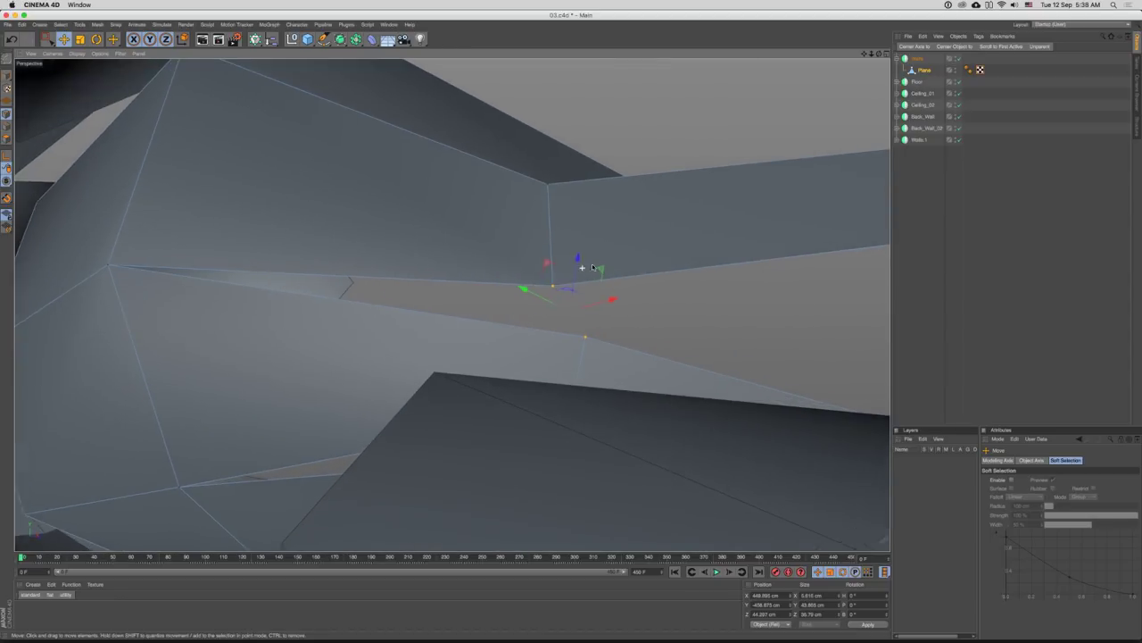
pyautogui.rightClick(577, 354)
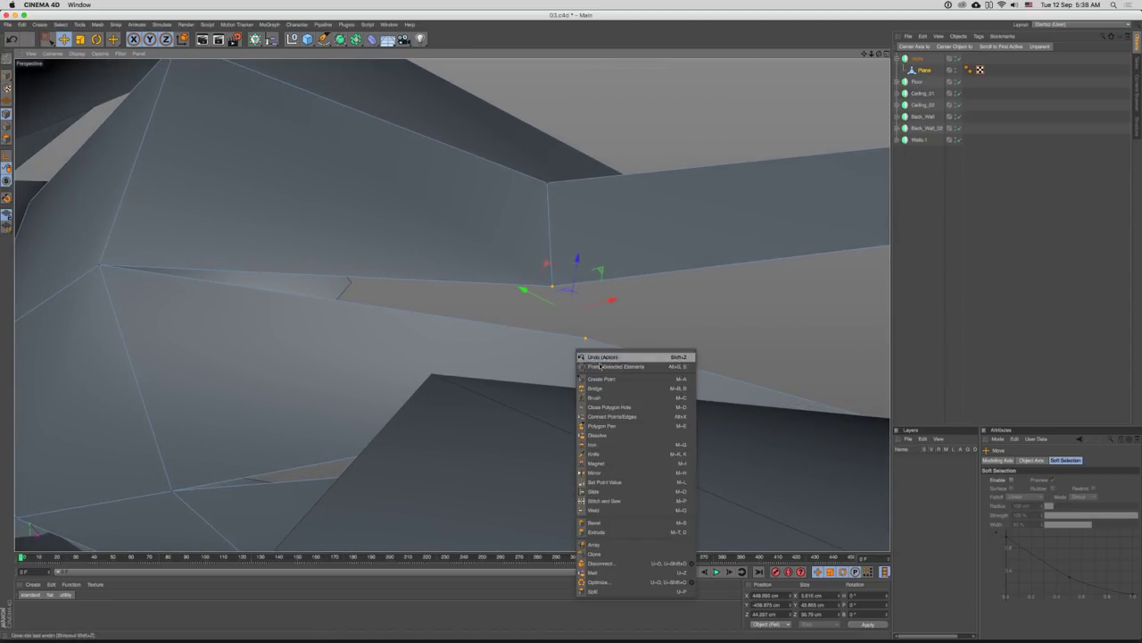
pyautogui.click(625, 510)
pyautogui.click(553, 287)
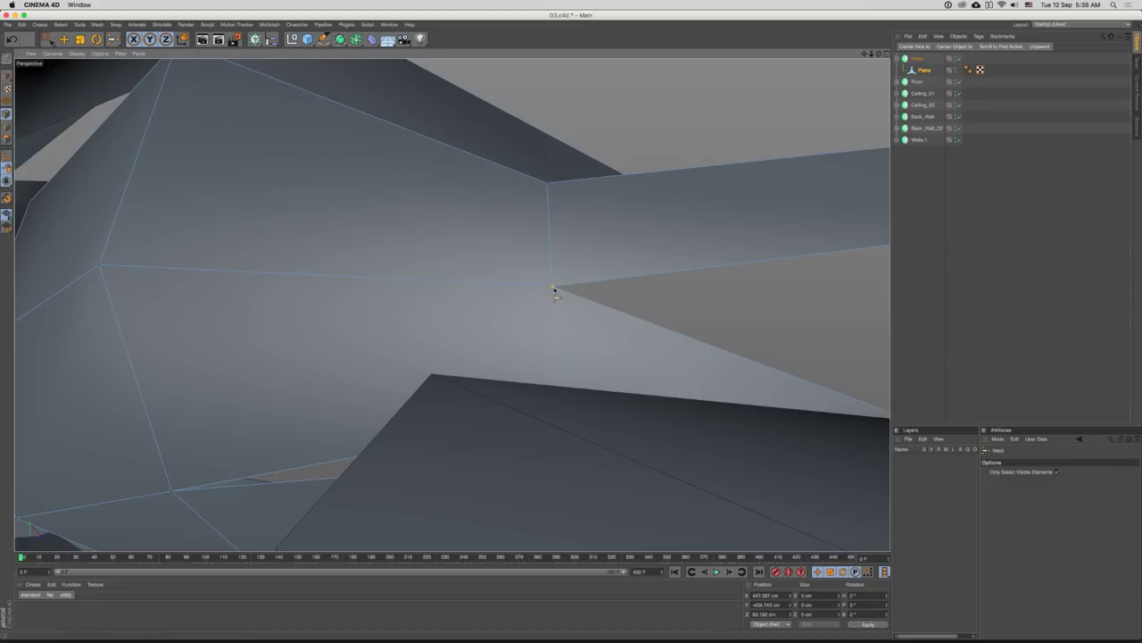
# - Weld the end corners of the two neighbouring strips on the far side of the Walls mesh together
pyautogui.scroll(-8, 633, 253)
pyautogui.moveTo(666, 250); pyautogui.dragTo(550, 396)
pyautogui.press('e')
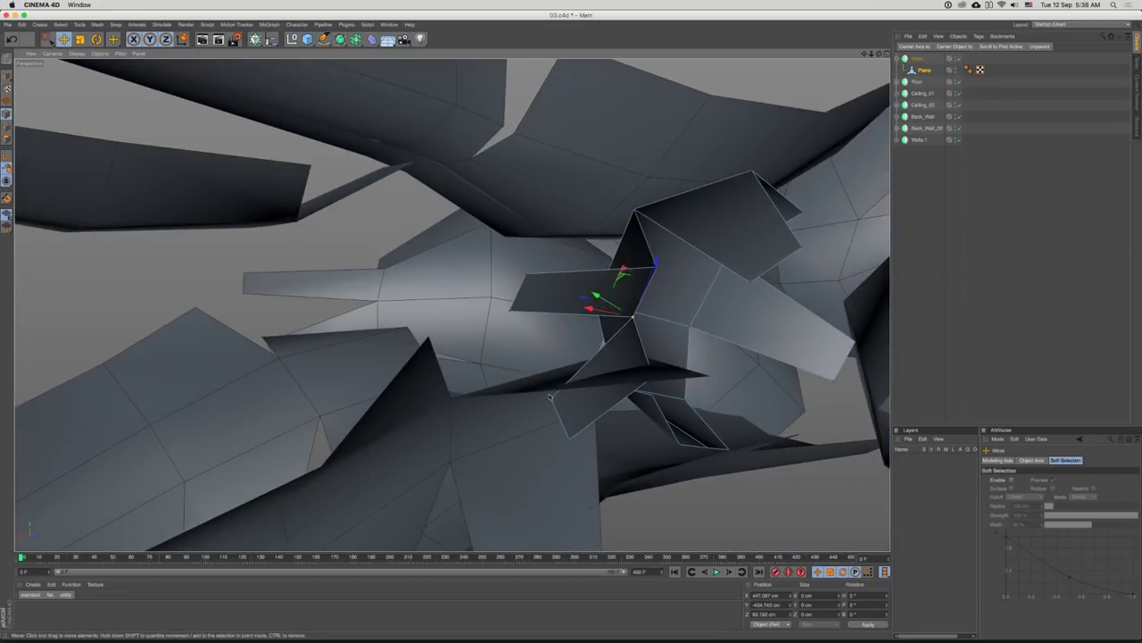
pyautogui.moveTo(541, 323); pyautogui.dragTo(545, 276)
pyautogui.rightClick(544, 276)
pyautogui.click(571, 435)
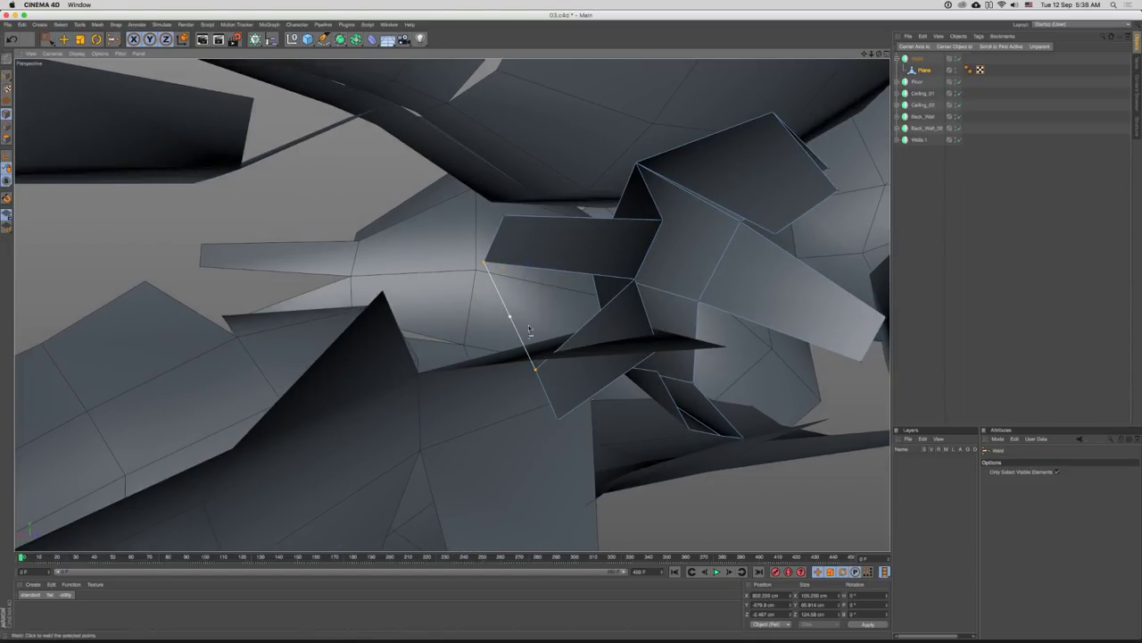
pyautogui.click(448, 239)
pyautogui.press('e')
# - Weld the side strip's inner corner to the point of the upper panel across the remaining gap
pyautogui.moveTo(501, 243); pyautogui.dragTo(619, 330)
pyautogui.moveTo(619, 330); pyautogui.dragTo(692, 300)
pyautogui.moveTo(692, 300); pyautogui.dragTo(595, 314)
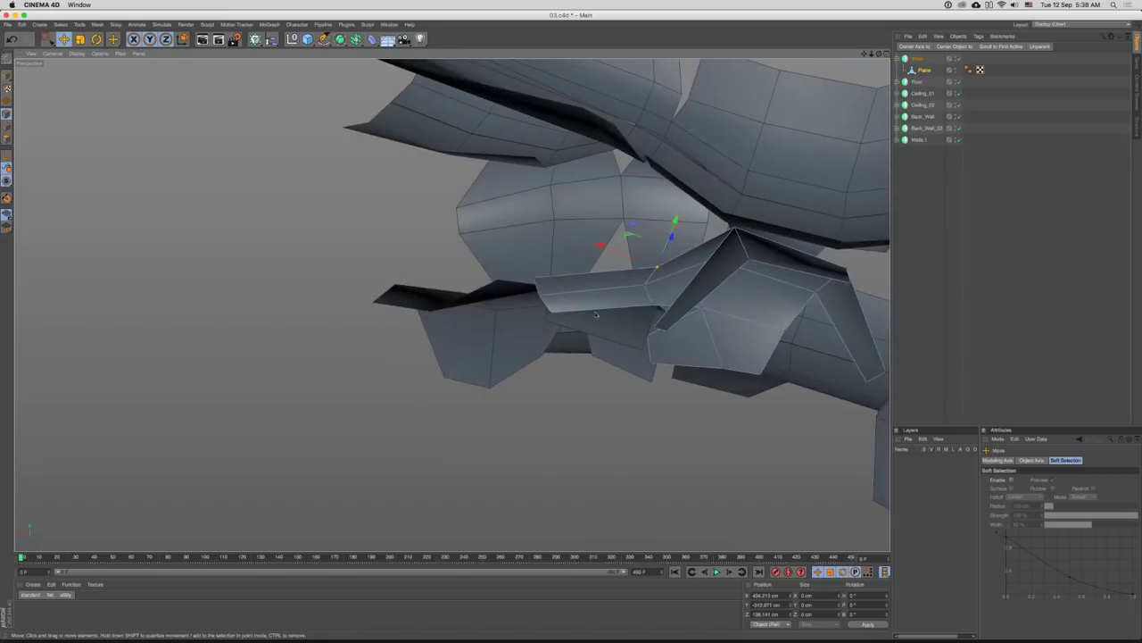
pyautogui.moveTo(663, 296); pyautogui.dragTo(665, 293)
pyautogui.moveTo(666, 293); pyautogui.dragTo(580, 351)
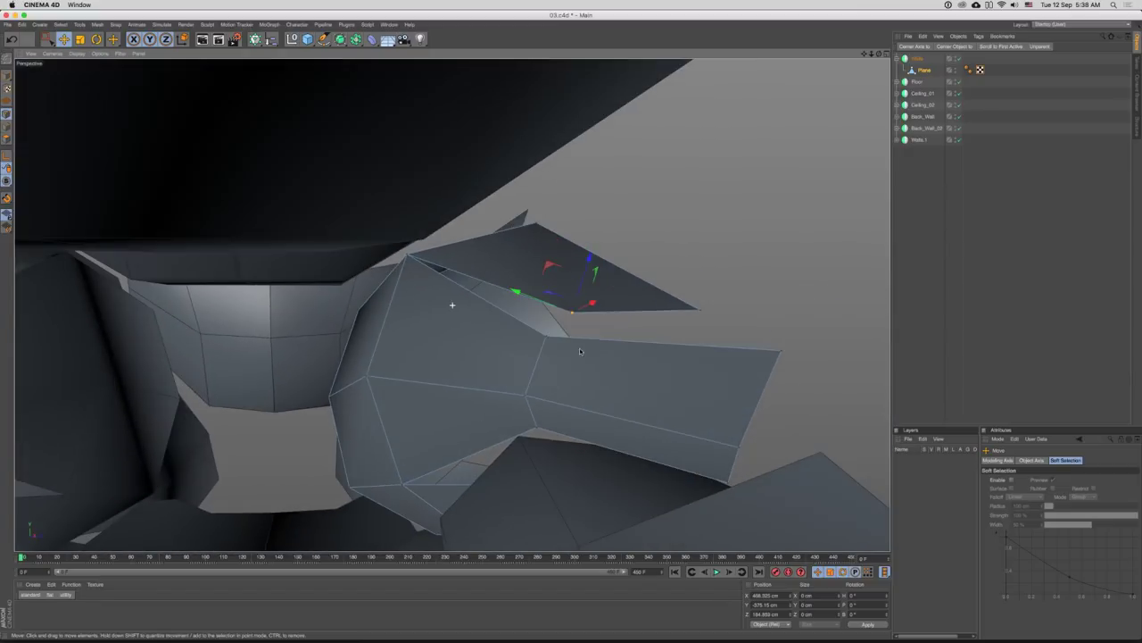
pyautogui.rightClick(598, 296)
pyautogui.click(654, 457)
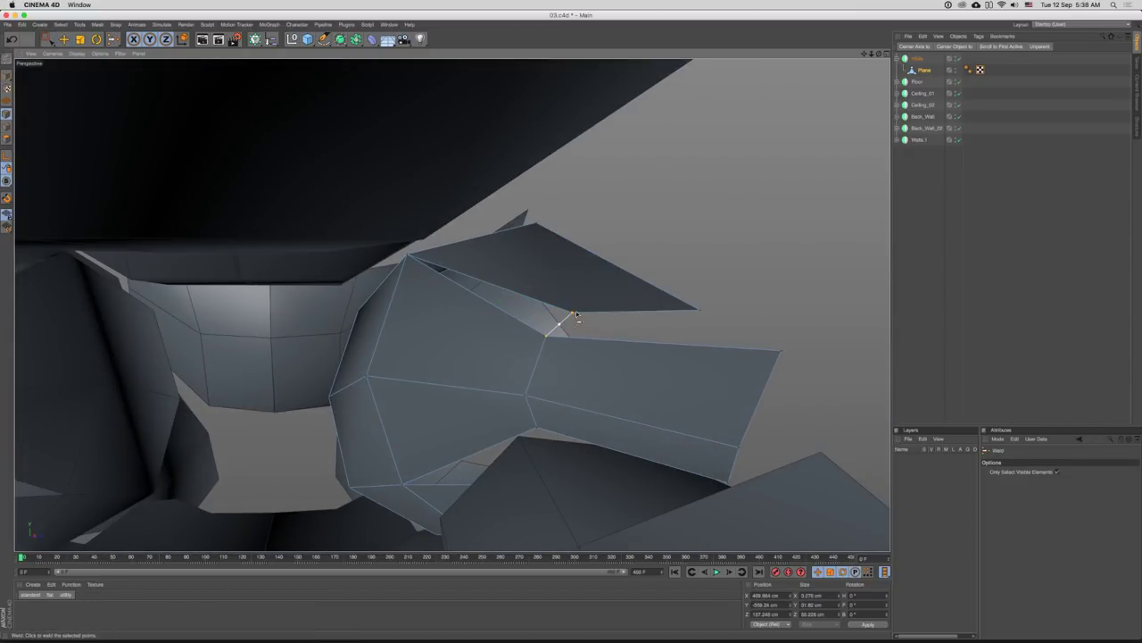
pyautogui.click(576, 313)
pyautogui.press('e')
# - Extrude the open edge beside the lower notch of the Walls mesh and scale the new edge down
pyautogui.moveTo(602, 324); pyautogui.dragTo(626, 314)
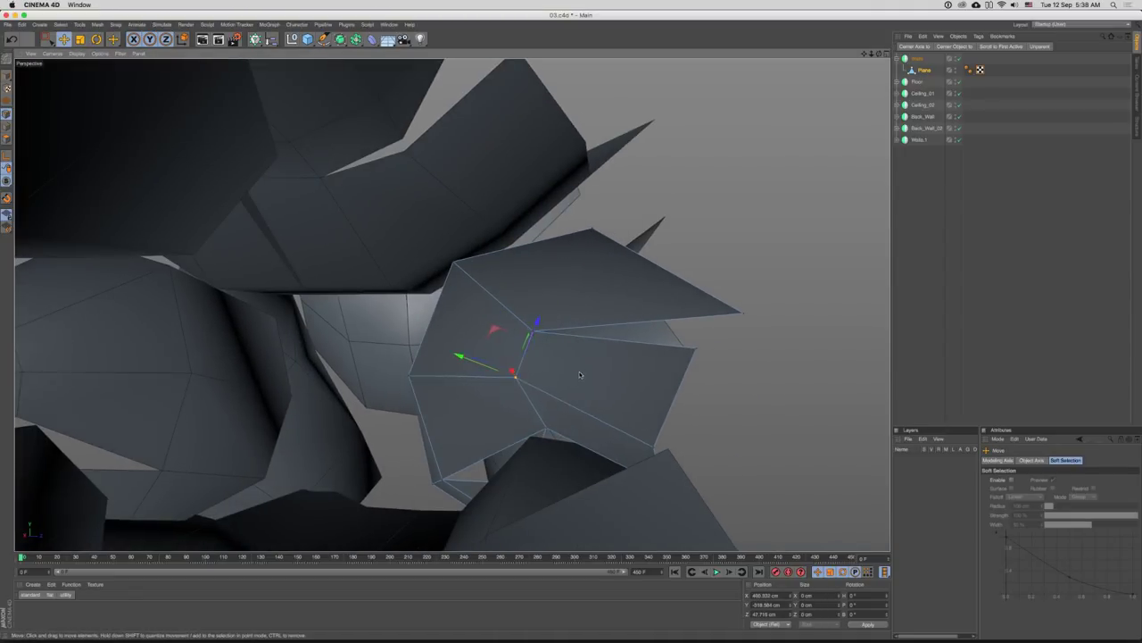
pyautogui.moveTo(580, 375); pyautogui.dragTo(616, 279)
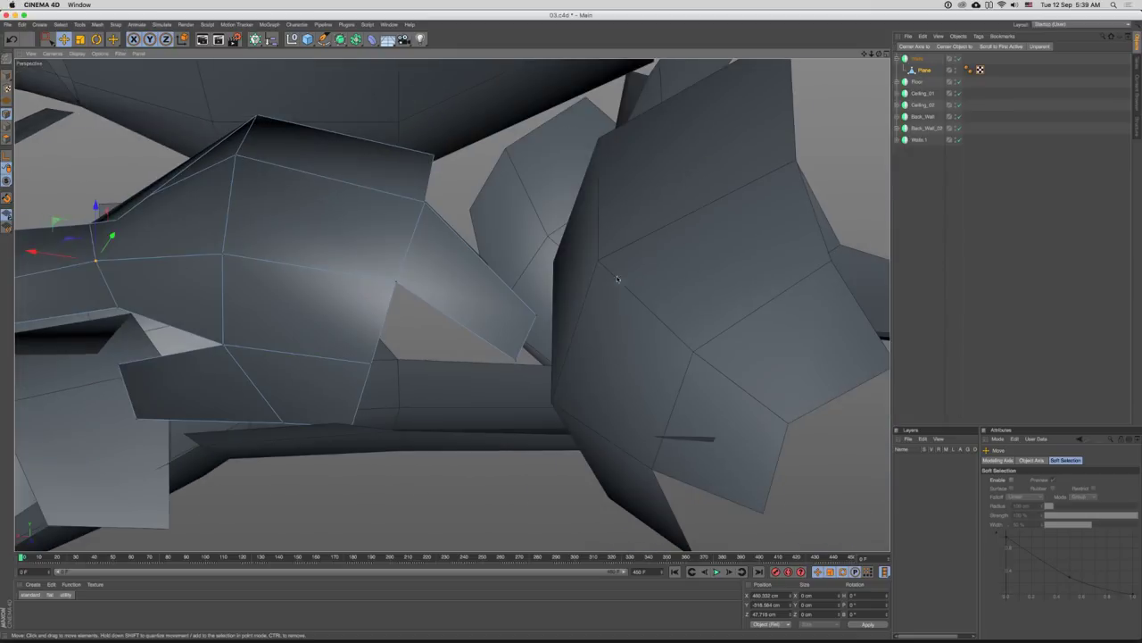
pyautogui.moveTo(435, 324); pyautogui.dragTo(663, 392)
pyautogui.press('e')
pyautogui.moveTo(576, 406); pyautogui.dragTo(684, 321)
pyautogui.press('t')
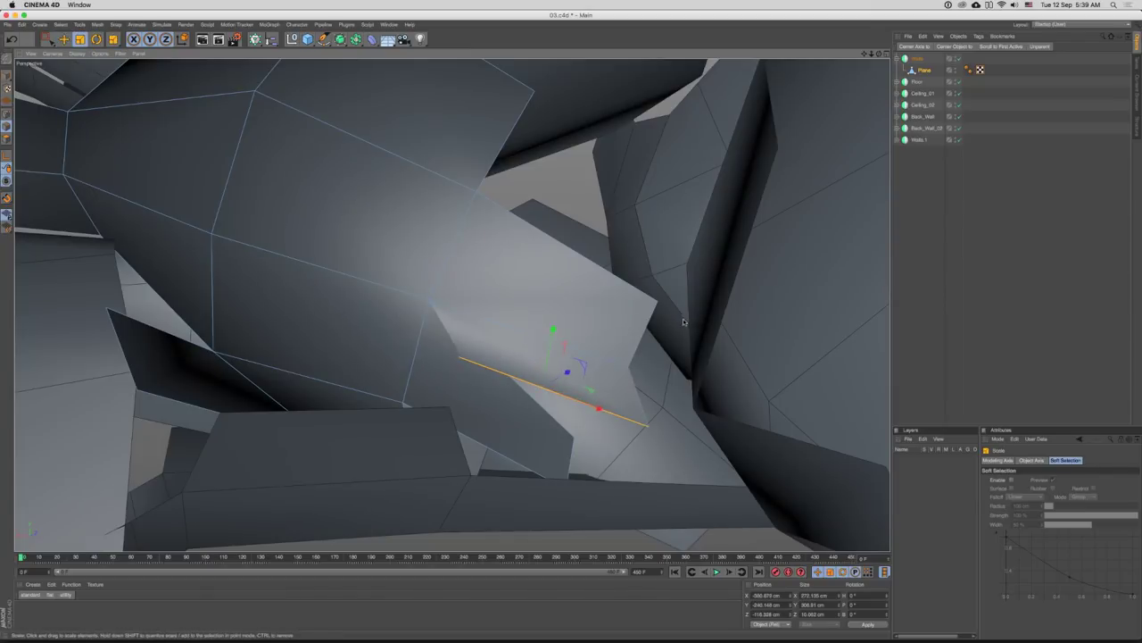
pyautogui.moveTo(610, 350); pyautogui.dragTo(527, 300)
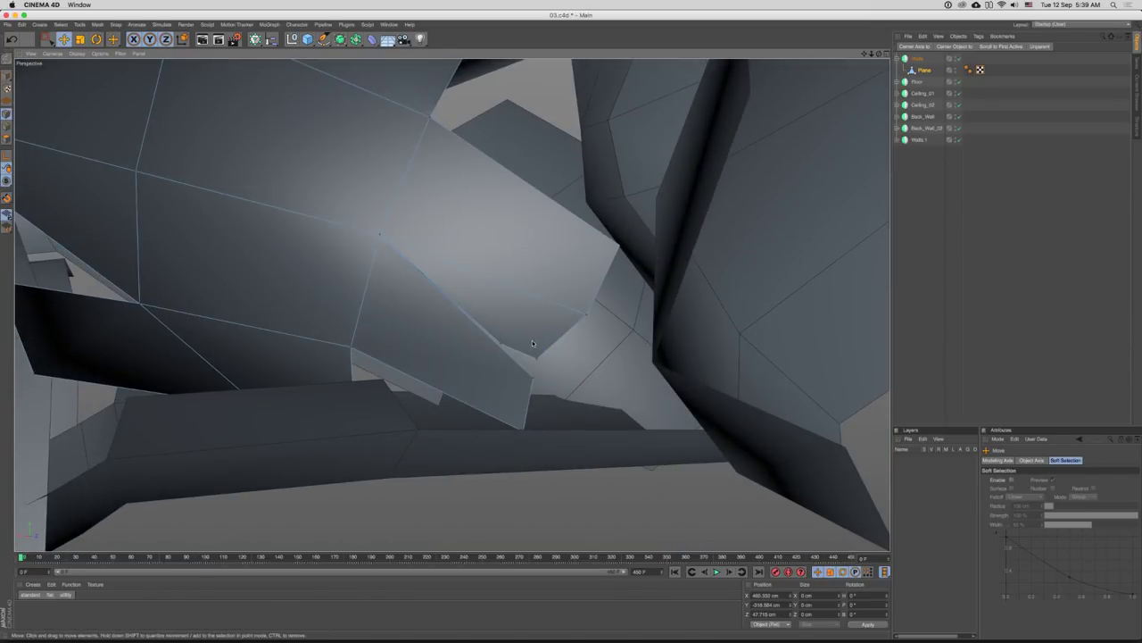
# - Weld the newly extruded polygon's outer corner to the end corner of the adjacent lower strip
pyautogui.rightClick(533, 384)
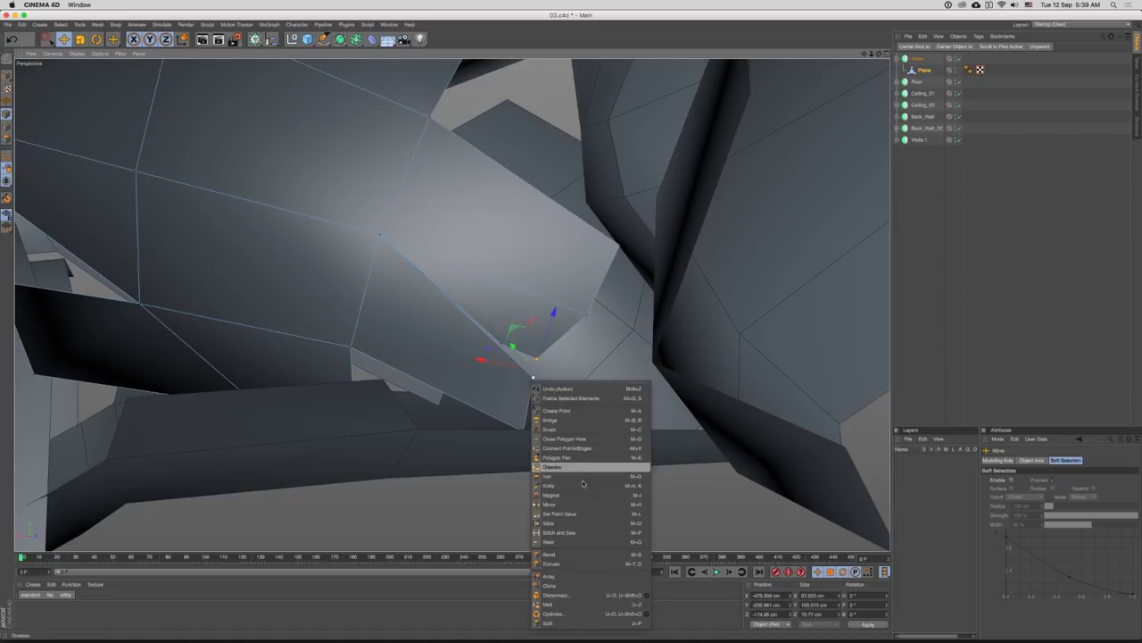
pyautogui.click(572, 532)
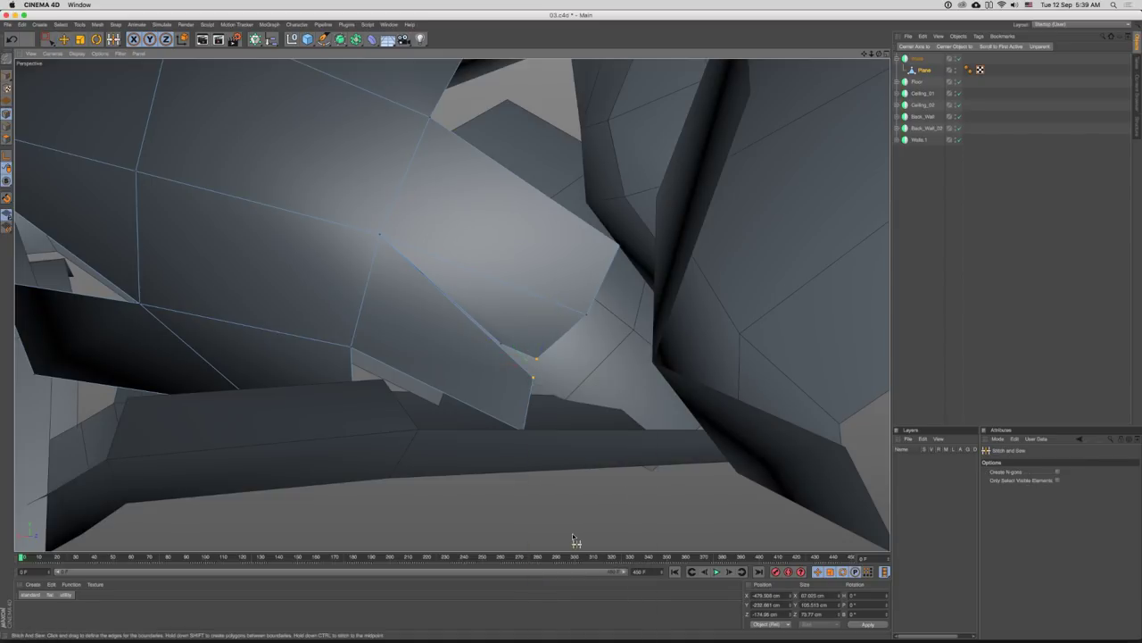
pyautogui.press('e')
pyautogui.rightClick(537, 367)
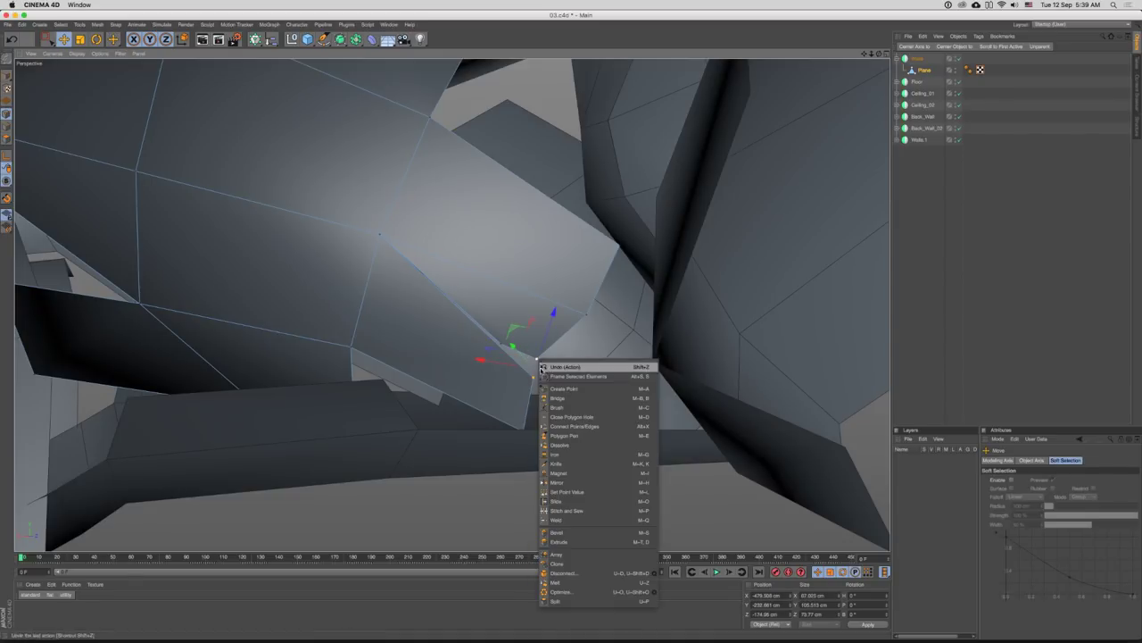
pyautogui.click(562, 520)
pyautogui.click(533, 377)
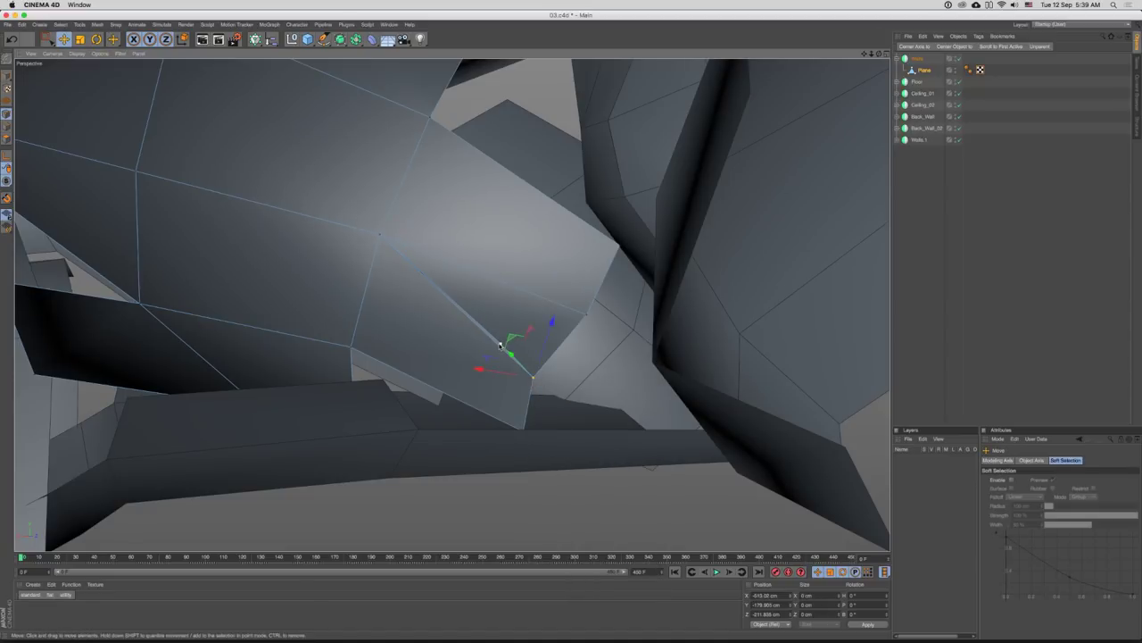
# - Weld the leftover seam point into the same strip corner to close the sliver
pyautogui.rightClick(532, 378)
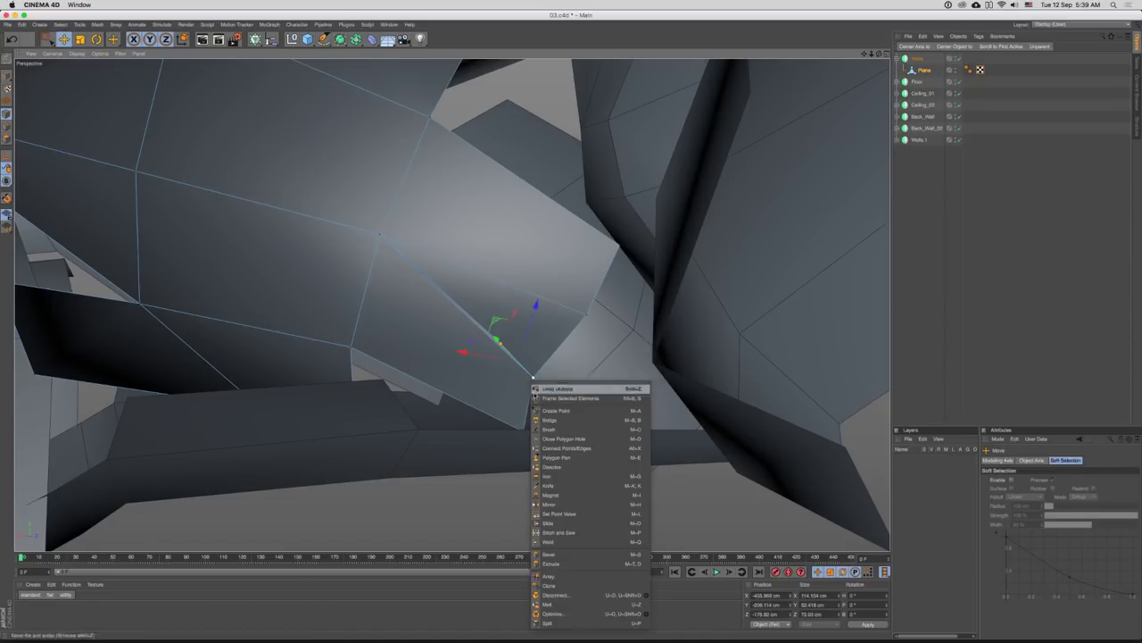
pyautogui.click(570, 541)
pyautogui.click(534, 377)
# - Weld the side strip's lower inner point to the corner of the panel below it
pyautogui.moveTo(607, 342); pyautogui.dragTo(541, 318)
pyautogui.moveTo(541, 317); pyautogui.dragTo(545, 276)
pyautogui.press('e')
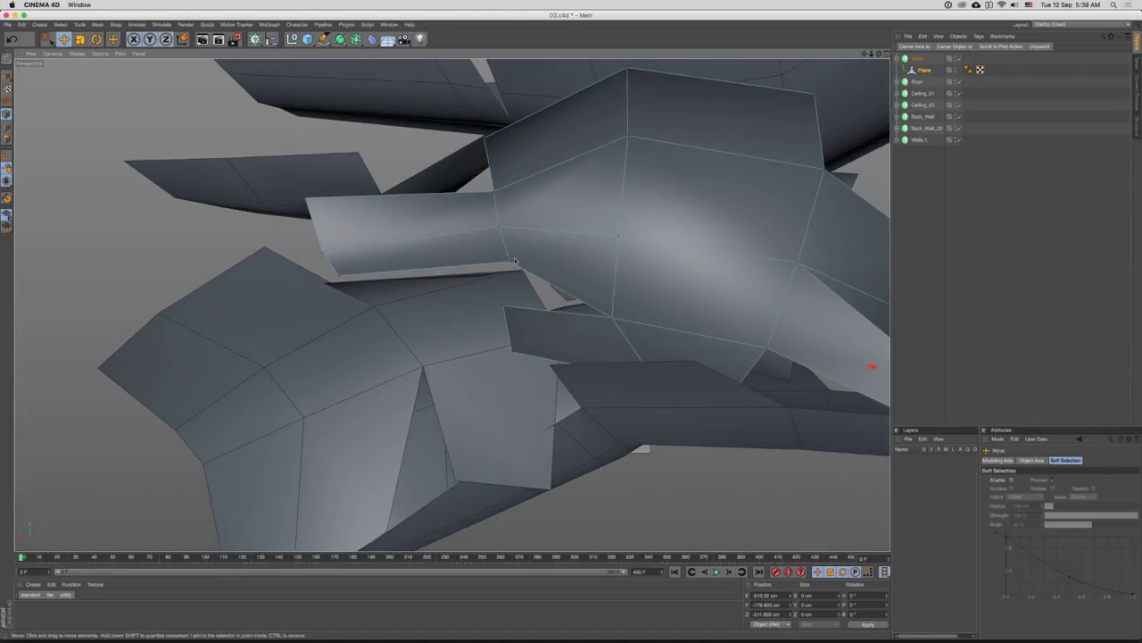
pyautogui.rightClick(505, 305)
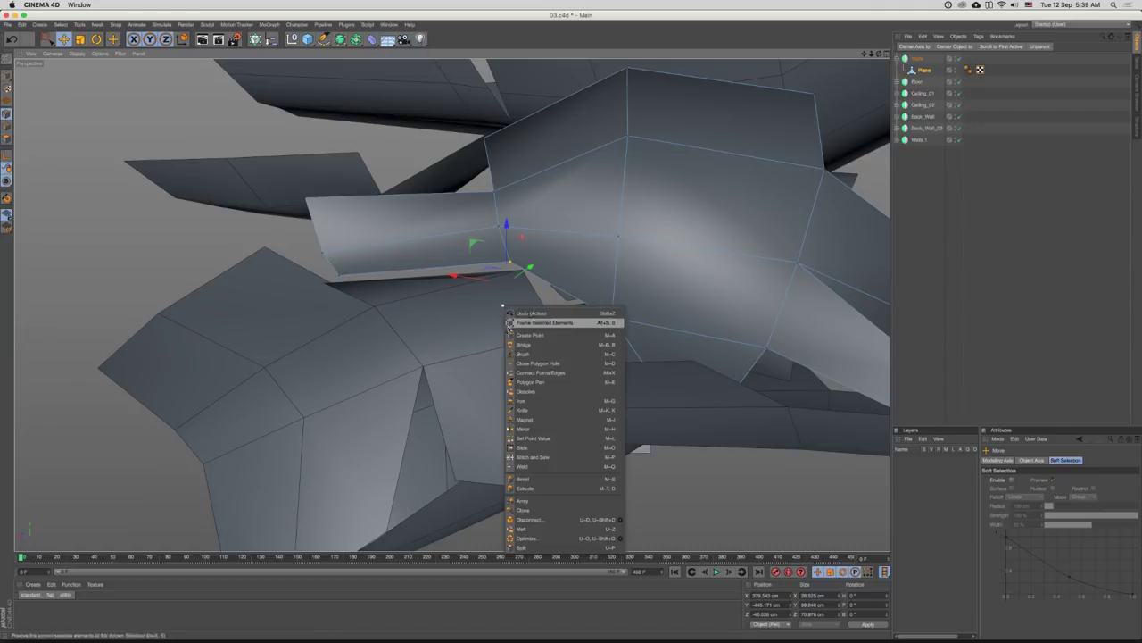
pyautogui.click(550, 469)
pyautogui.click(504, 306)
pyautogui.press('e')
# - Switch from the Walls mesh to the Plane inside Walls.1 for editing
pyautogui.moveTo(508, 282); pyautogui.dragTo(650, 302)
pyautogui.moveTo(609, 301); pyautogui.dragTo(625, 284)
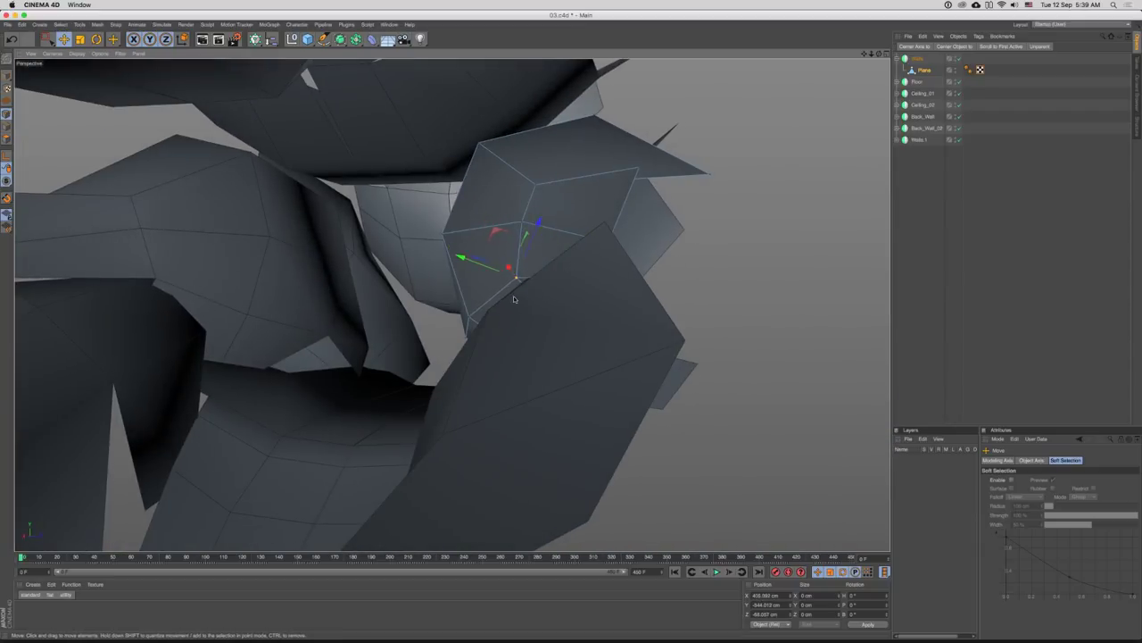
pyautogui.moveTo(514, 299); pyautogui.dragTo(595, 339)
pyautogui.moveTo(605, 360); pyautogui.dragTo(537, 267)
pyautogui.scroll(2, 539, 275)
pyautogui.click(539, 277)
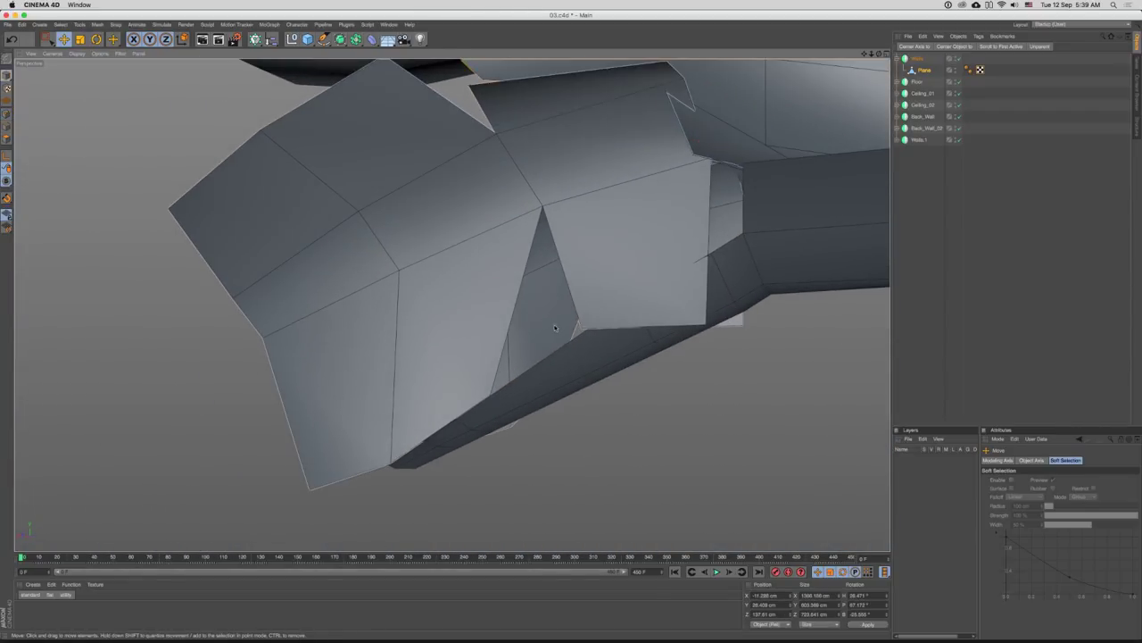
pyautogui.click(899, 58)
pyautogui.click(923, 140)
# - Extrude the open edge beside the triangular gap in the Walls.1 mesh and shape the new polygon toward the opposite panel
pyautogui.moveTo(532, 299); pyautogui.dragTo(625, 251)
pyautogui.moveTo(696, 244); pyautogui.dragTo(537, 423)
pyautogui.press('super+z')
pyautogui.press('t')
pyautogui.moveTo(711, 348); pyautogui.dragTo(695, 348)
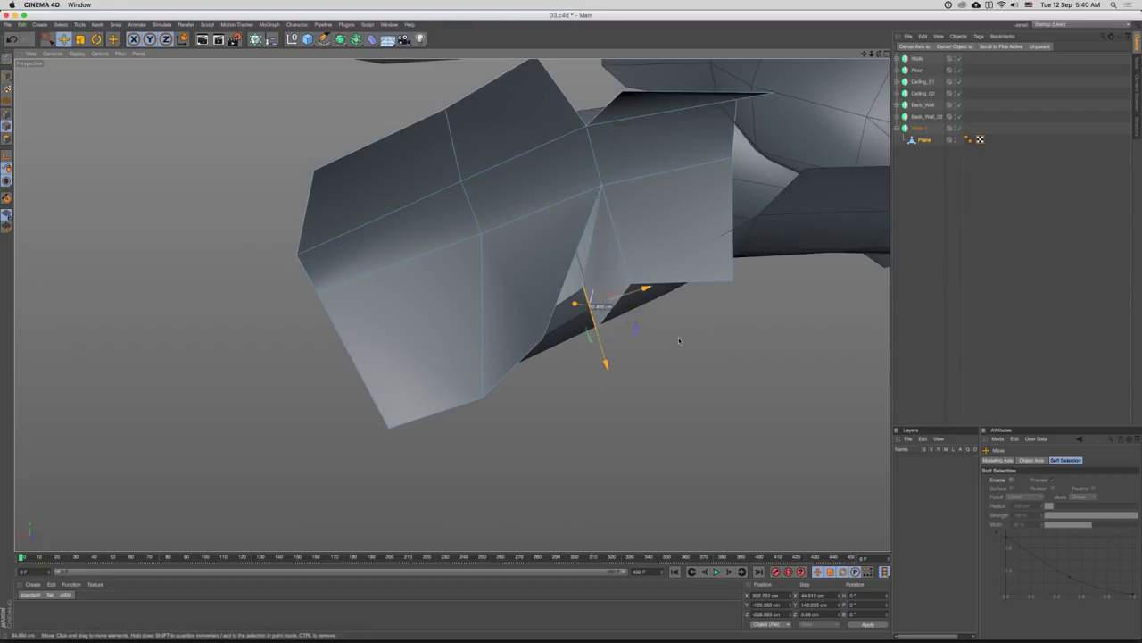
pyautogui.press('Return')
# - Weld the opposite panel's edge point to the extruded polygon's nearest lower corner in the Walls.1 mesh
pyautogui.moveTo(582, 302); pyautogui.dragTo(541, 340)
pyautogui.press('0')
pyautogui.scroll(4, 540, 340)
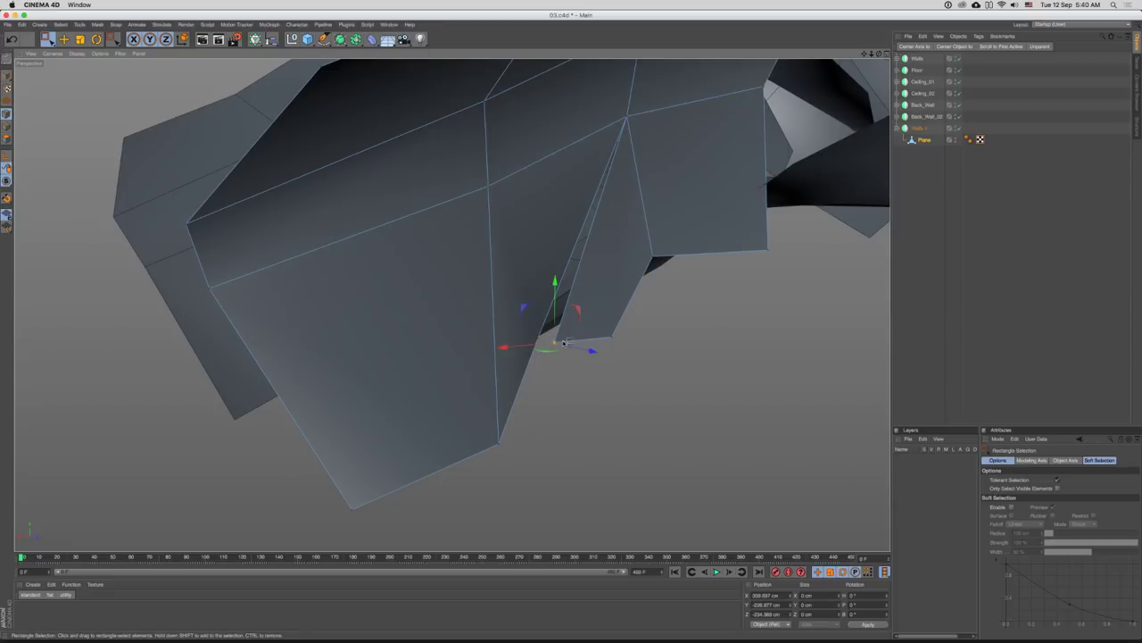
pyautogui.press('e')
pyautogui.scroll(3, 568, 337)
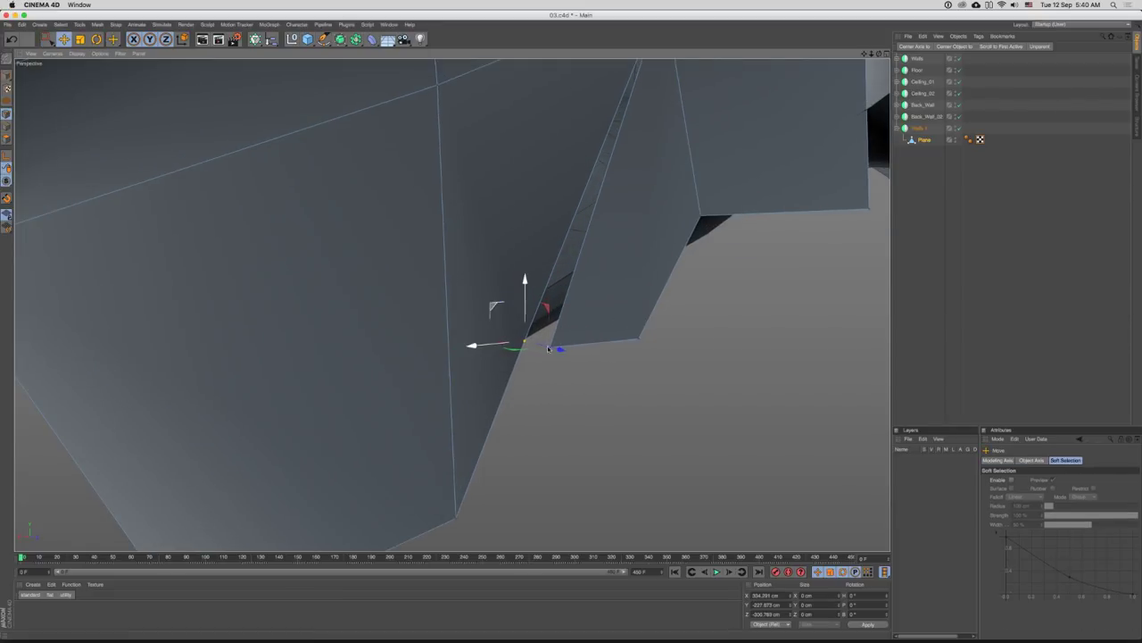
pyautogui.scroll(2, 565, 344)
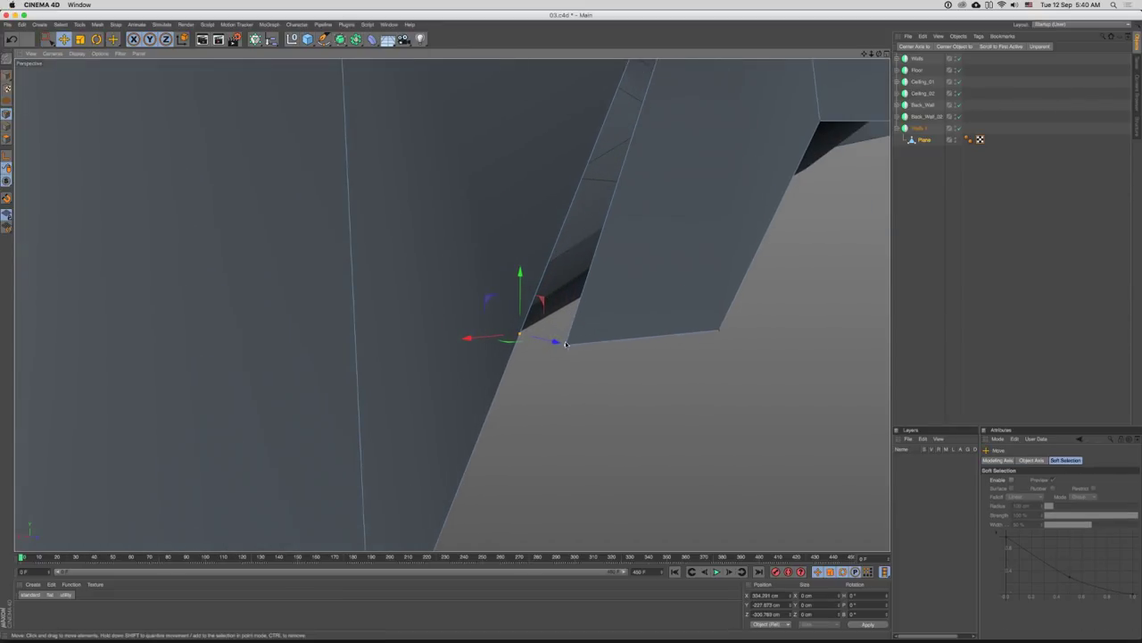
pyautogui.rightClick(518, 336)
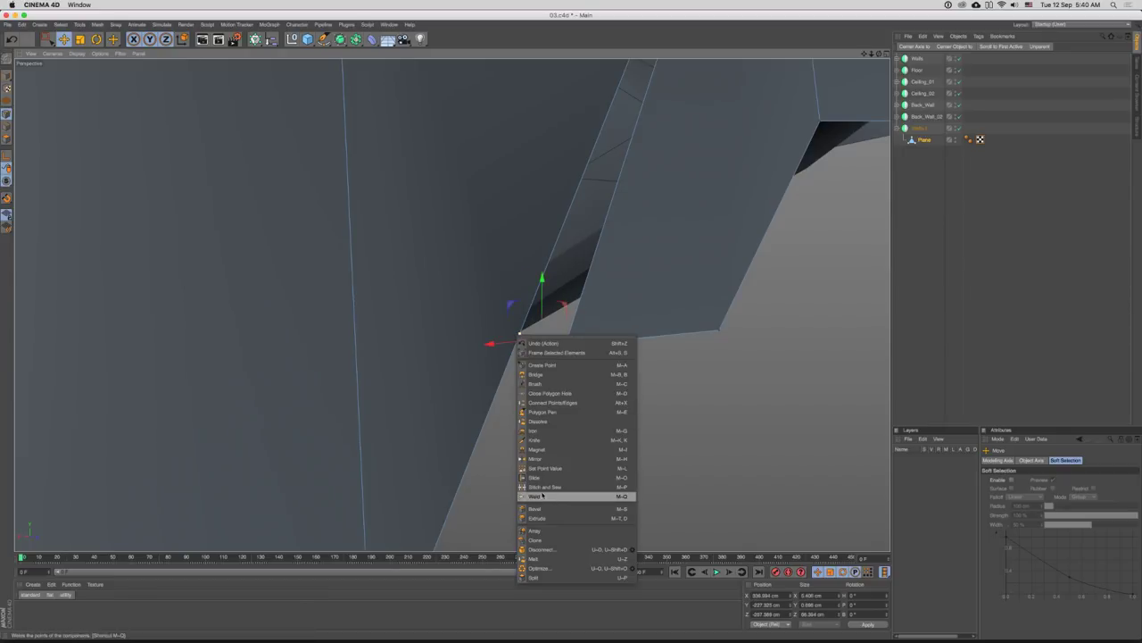
pyautogui.click(543, 495)
pyautogui.click(568, 348)
# - Weld the extruded polygon's lower corner to the neighbouring panel's bottom corner along the Walls.1 border
pyautogui.moveTo(653, 348); pyautogui.dragTo(579, 352)
pyautogui.scroll(2, 673, 276)
pyautogui.press('e')
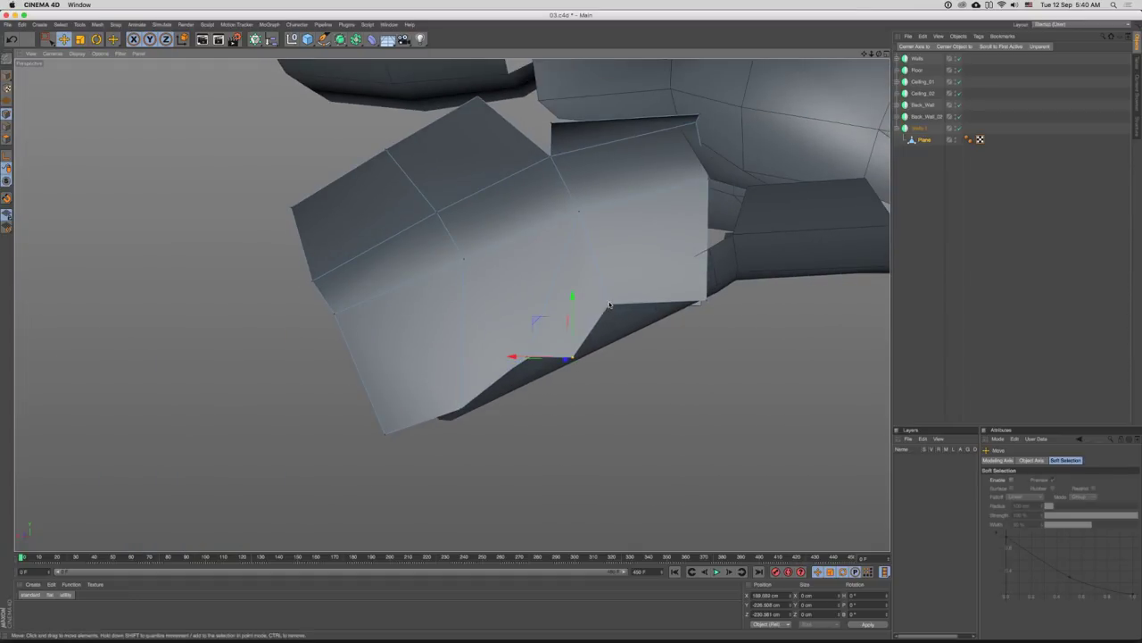
pyautogui.keyDown('shift'); pyautogui.click(609, 305); pyautogui.keyUp('shift')
pyautogui.keyDown('alt'); pyautogui.moveTo(610, 304); pyautogui.dragTo(640, 304); pyautogui.keyUp('alt')
pyautogui.rightClick(615, 304)
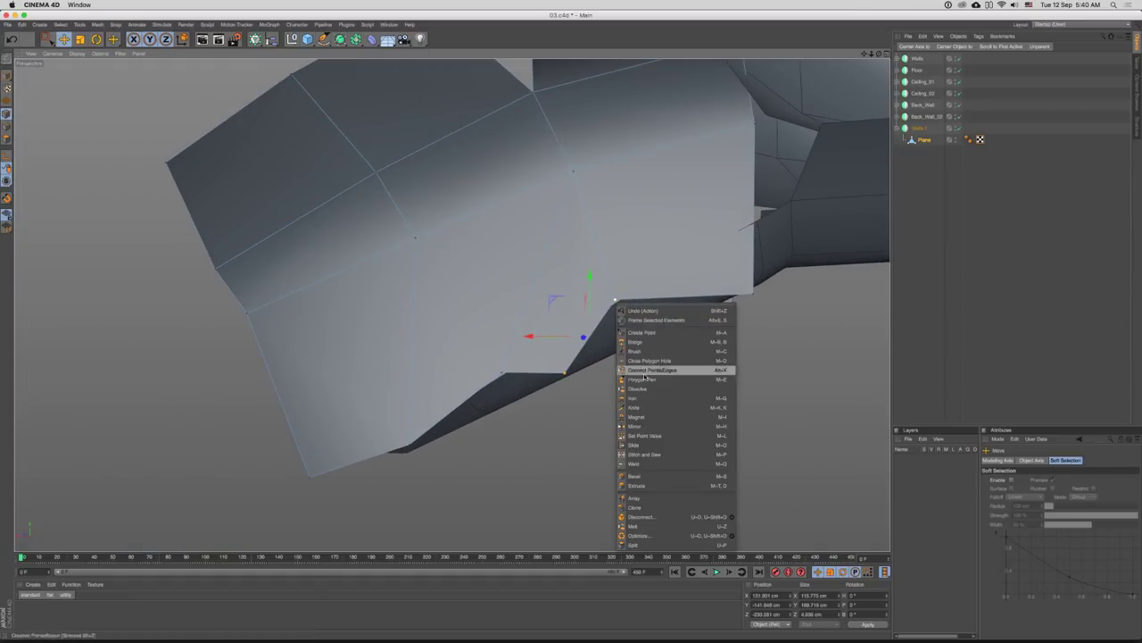
pyautogui.click(662, 465)
pyautogui.click(614, 301)
pyautogui.press('e')
# - Finish editing Walls.1 and select the Plane inside Walls for editing
pyautogui.keyDown('alt'); pyautogui.moveTo(672, 308); pyautogui.dragTo(613, 265); pyautogui.keyUp('alt')
pyautogui.scroll(5, 613, 265)
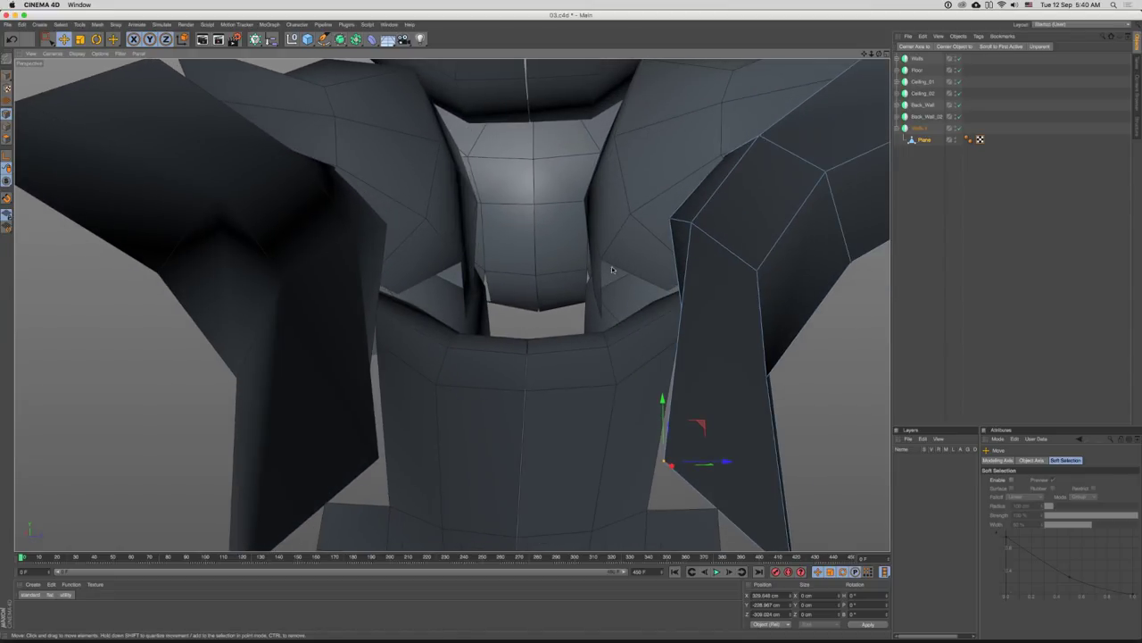
pyautogui.click(897, 129)
pyautogui.press('Return')
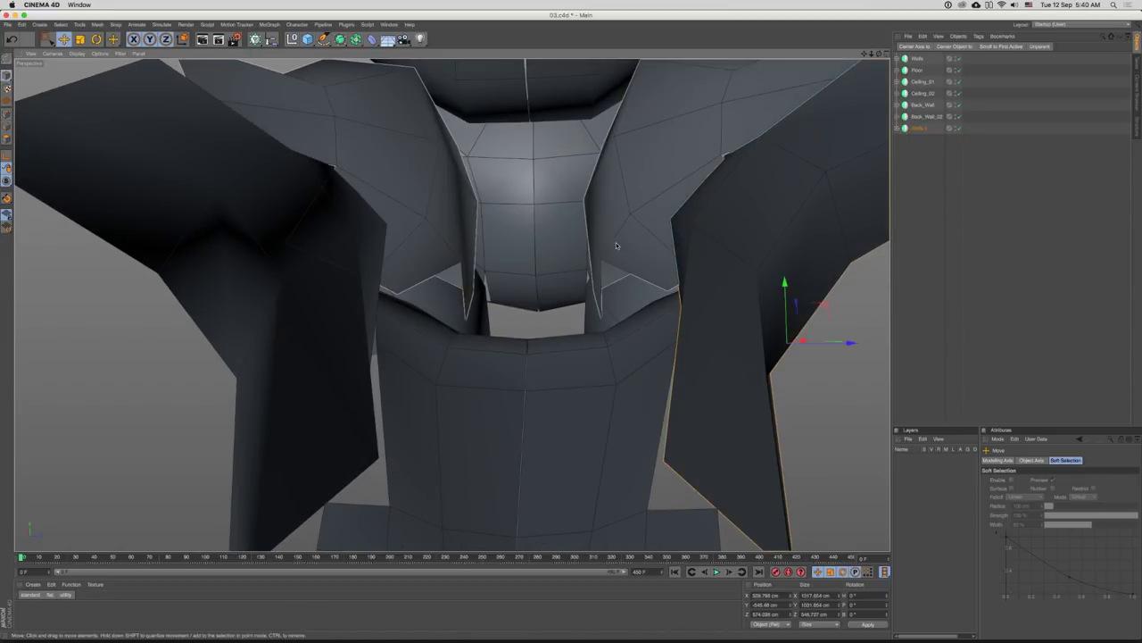
pyautogui.click(616, 242)
pyautogui.keyDown('alt'); pyautogui.moveTo(678, 231); pyautogui.dragTo(621, 258); pyautogui.keyUp('alt')
pyautogui.press('Return')
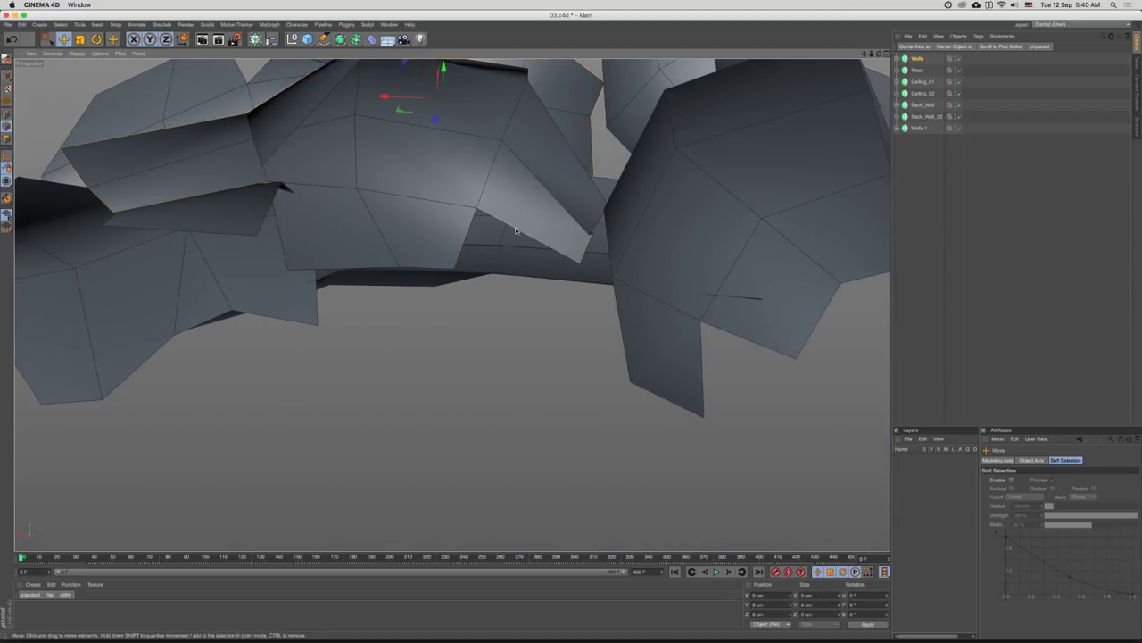
pyautogui.click(897, 59)
pyautogui.click(925, 69)
# - Extrude the lower open edge beside the notch of the Walls mesh downward
pyautogui.keyDown('alt'); pyautogui.moveTo(528, 214); pyautogui.dragTo(565, 255); pyautogui.keyUp('alt')
pyautogui.keyDown('ctrl'); pyautogui.moveTo(624, 225); pyautogui.dragTo(567, 293); pyautogui.keyUp('ctrl')
pyautogui.press('t')
pyautogui.press('e')
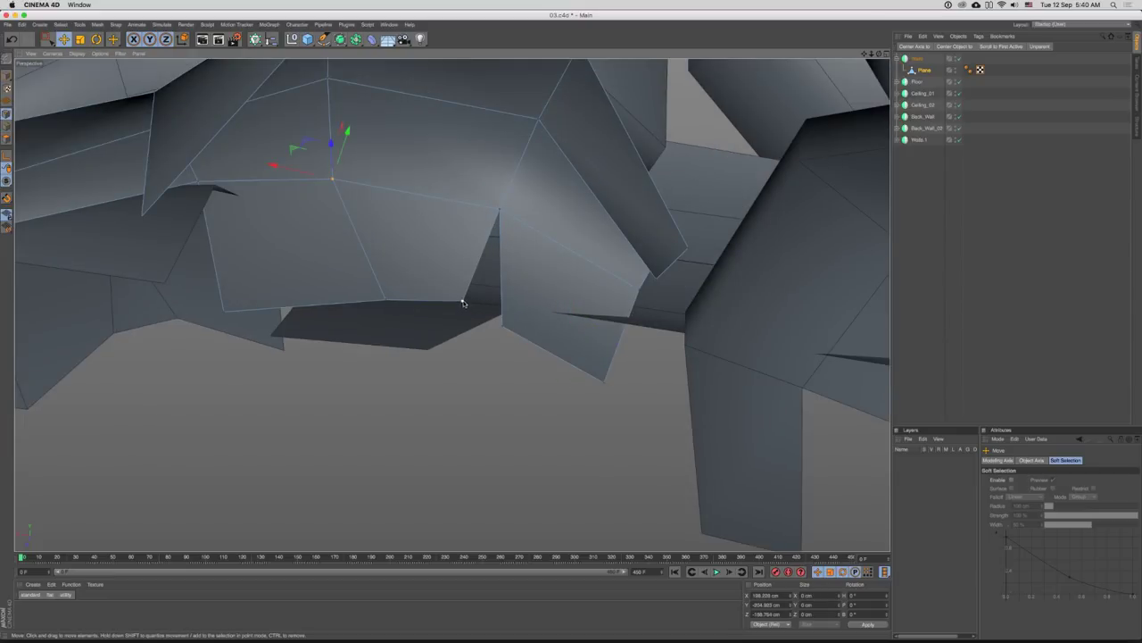
# - Weld the two bottom corners on either side of the notch together
pyautogui.rightClick(500, 326)
pyautogui.click(558, 487)
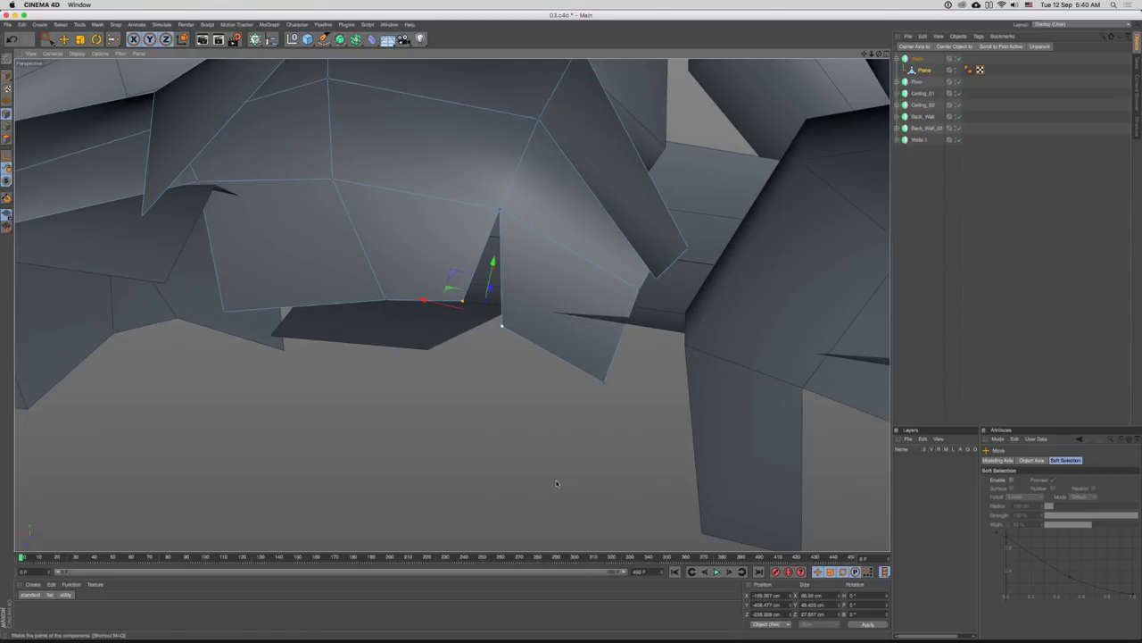
pyautogui.click(502, 325)
# - Examine the wall meshes from several sides for remaining gaps
pyautogui.keyDown('alt'); pyautogui.moveTo(522, 296); pyautogui.dragTo(663, 311); pyautogui.keyUp('alt')
pyautogui.scroll(-5, 510, 268)
pyautogui.keyDown('alt'); pyautogui.moveTo(510, 268); pyautogui.dragTo(529, 282); pyautogui.keyUp('alt')
pyautogui.scroll(5, 454, 306)
pyautogui.keyDown('alt'); pyautogui.moveTo(653, 259); pyautogui.dragTo(748, 282); pyautogui.keyUp('alt')
pyautogui.scroll(-5, 598, 274)
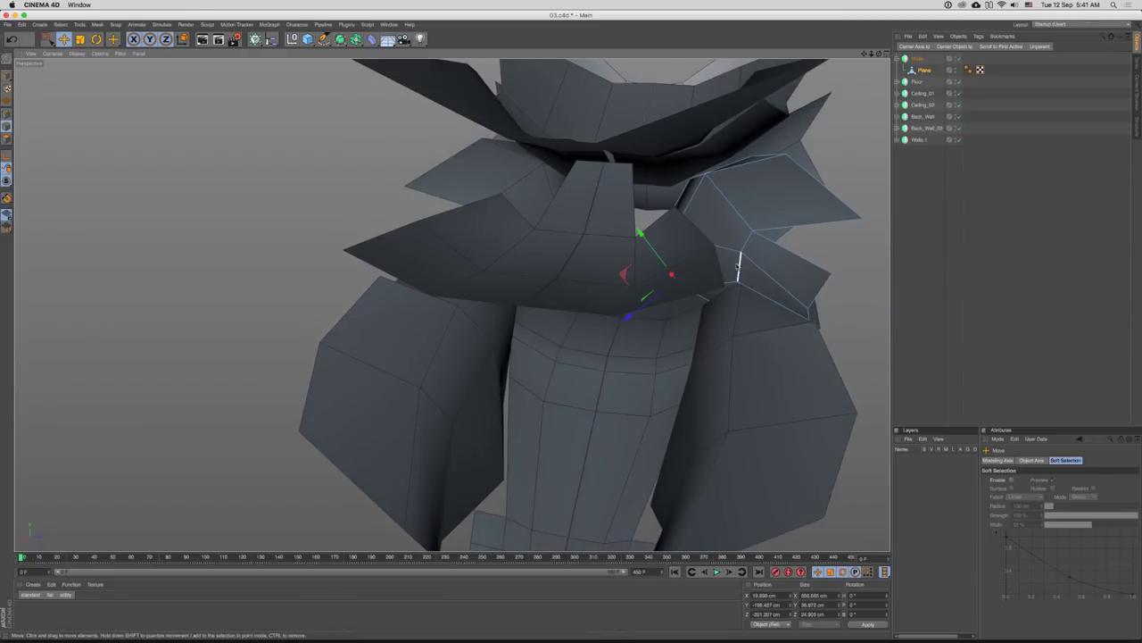
pyautogui.keyDown('alt'); pyautogui.moveTo(748, 282); pyautogui.dragTo(765, 400); pyautogui.keyUp('alt')
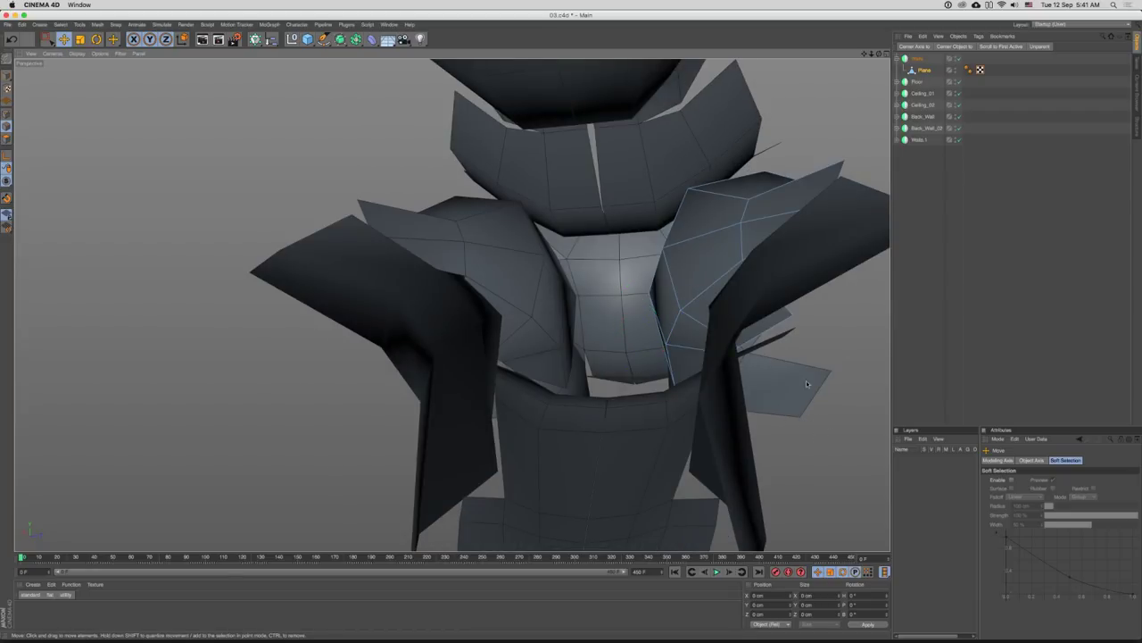
# - Finish editing Walls and select the Plane inside Ceiling_01 for editing
pyautogui.scroll(-5, 696, 308)
pyautogui.scroll(5, 665, 301)
pyautogui.keyDown('alt'); pyautogui.moveTo(645, 301); pyautogui.dragTo(652, 196); pyautogui.keyUp('alt')
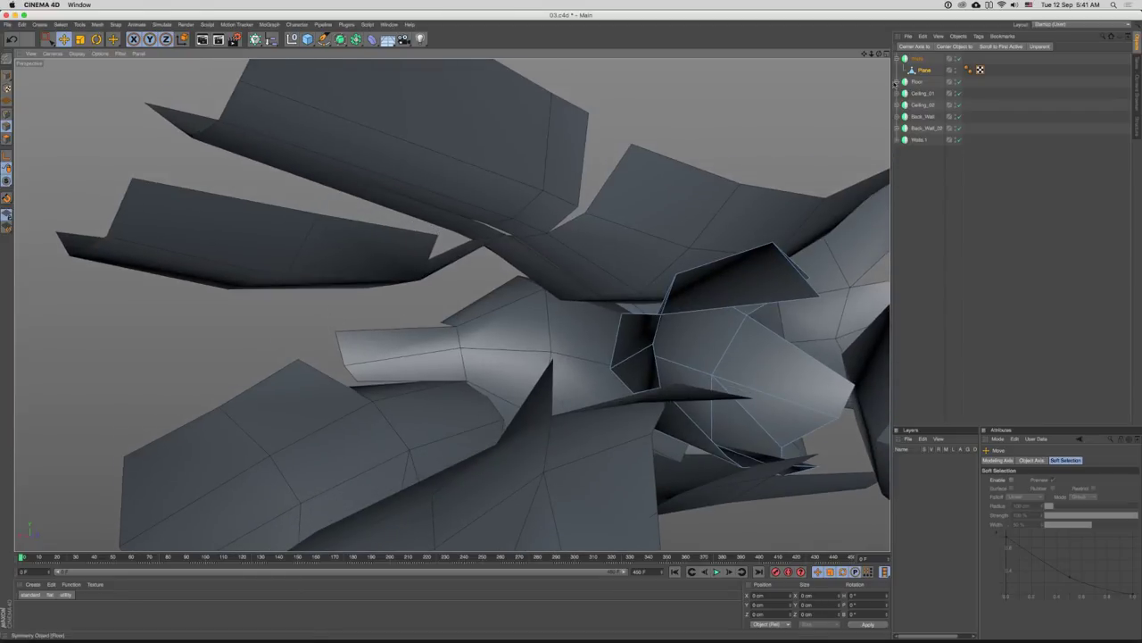
pyautogui.click(906, 59)
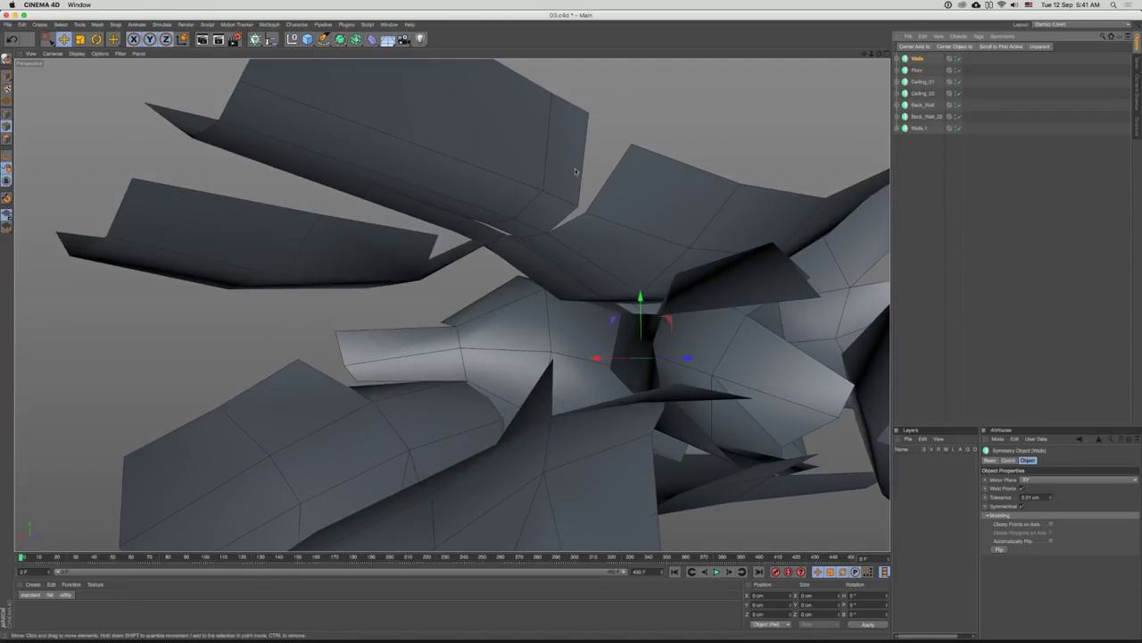
pyautogui.press('Return')
pyautogui.click(628, 232)
pyautogui.keyDown('alt'); pyautogui.moveTo(628, 232); pyautogui.dragTo(691, 178); pyautogui.keyUp('alt')
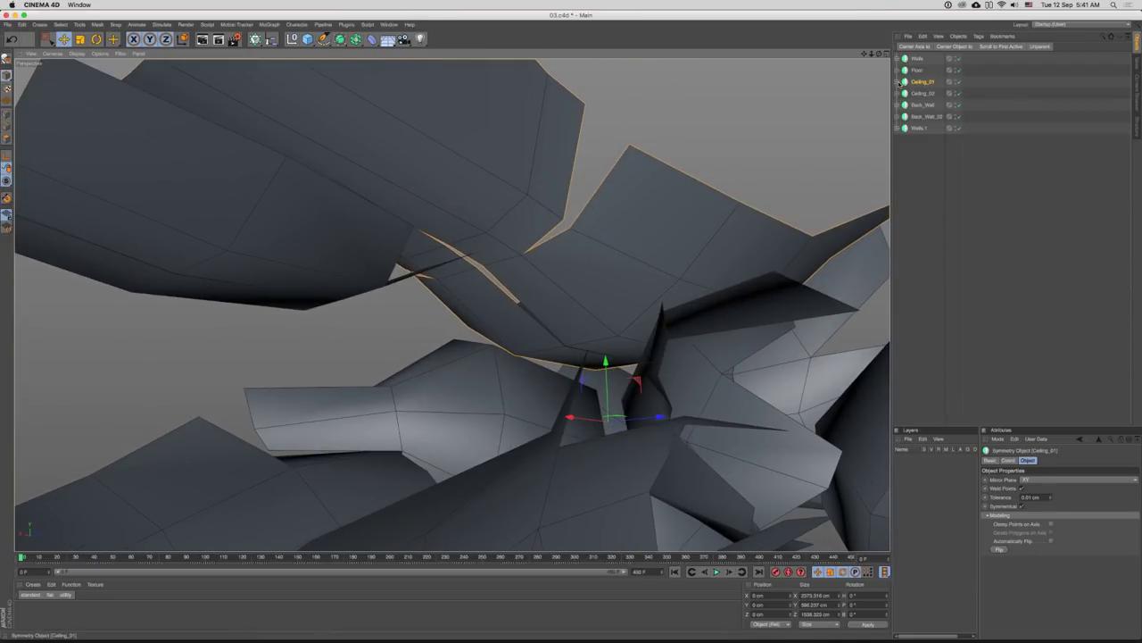
pyautogui.click(899, 81)
pyautogui.click(923, 93)
# - Move the open centre edge loop of the Ceiling_01 mesh sideways along the Z axis to the mirror seam
pyautogui.keyDown('alt'); pyautogui.moveTo(535, 268); pyautogui.dragTo(516, 253); pyautogui.keyUp('alt')
pyautogui.press('e')
pyautogui.click(468, 260)
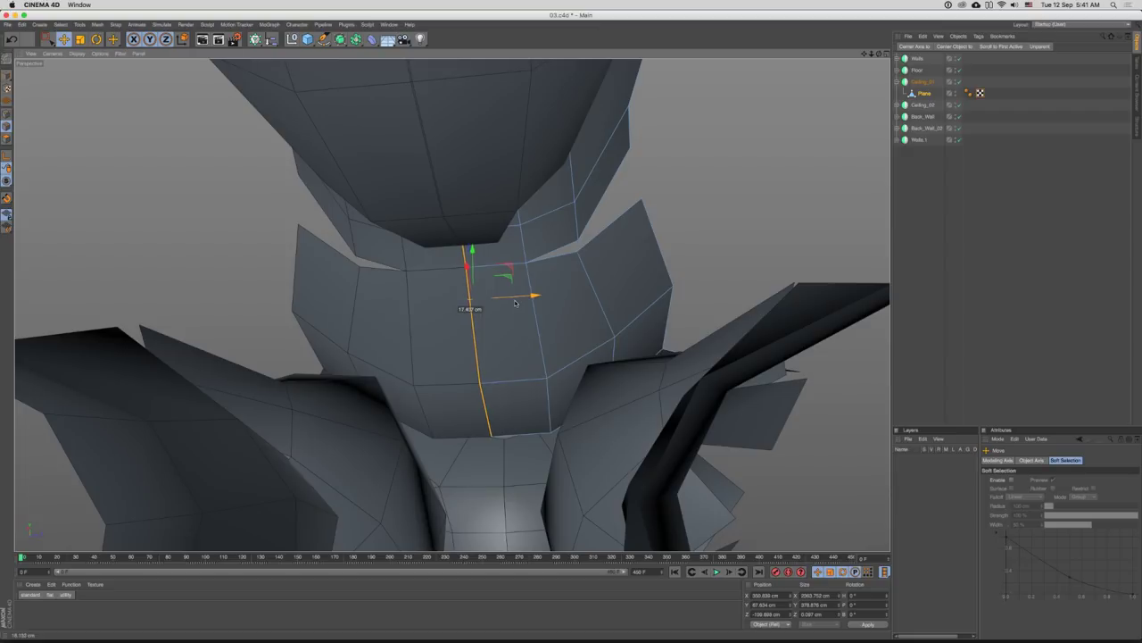
pyautogui.keyDown('alt'); pyautogui.moveTo(549, 284); pyautogui.dragTo(553, 247); pyautogui.keyUp('alt')
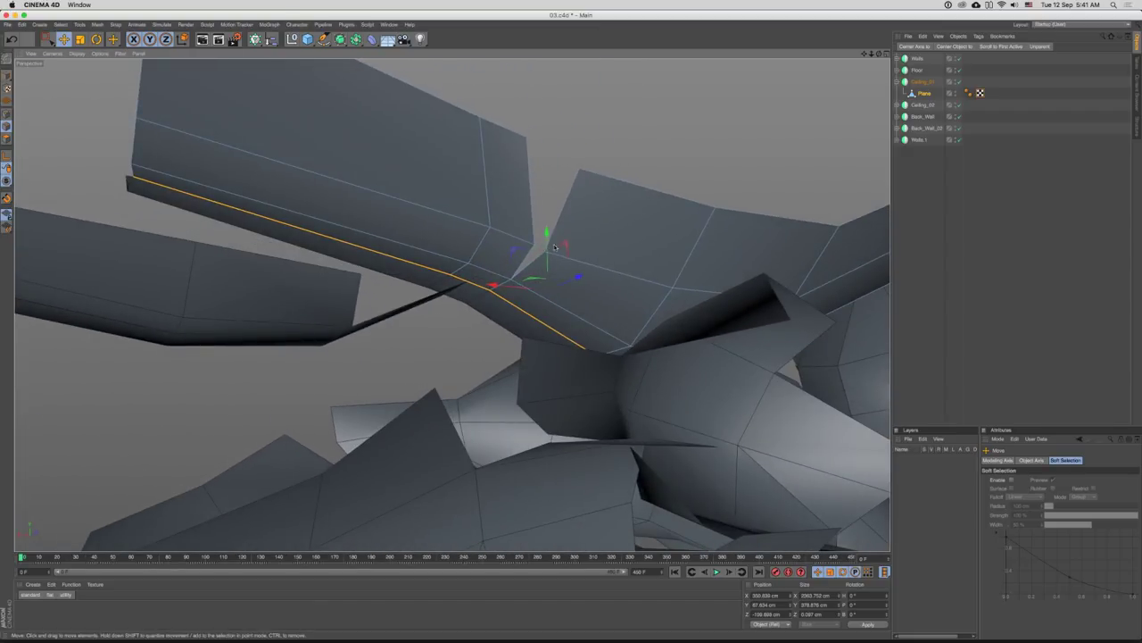
# - Weld the two inner points at the base of the notch in the Ceiling_01 mesh
pyautogui.rightClick(545, 256)
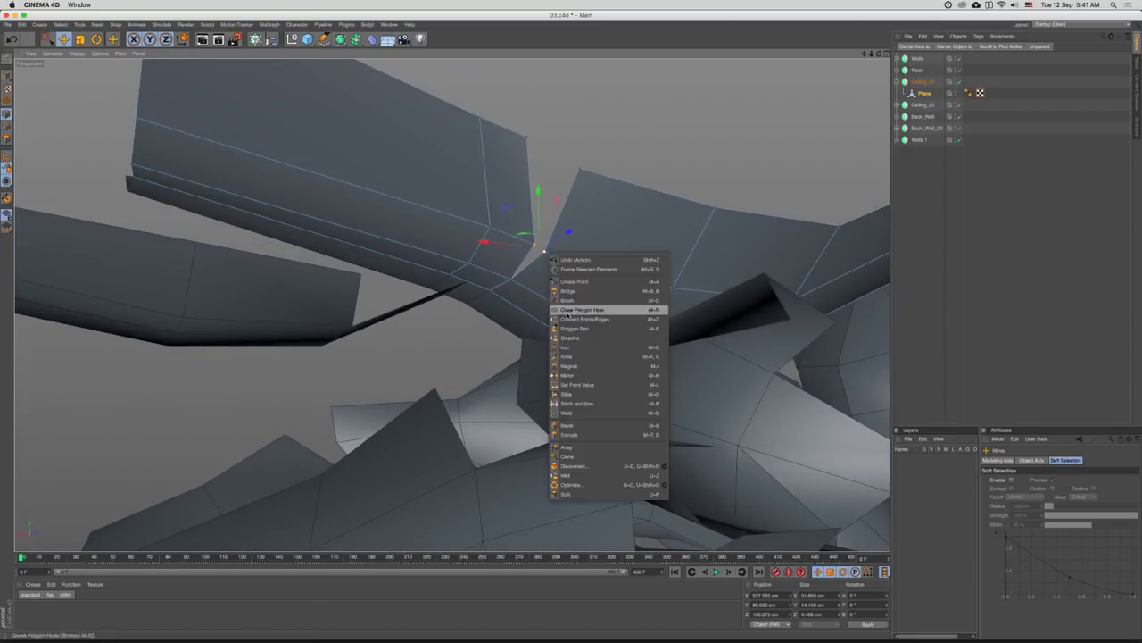
pyautogui.click(598, 419)
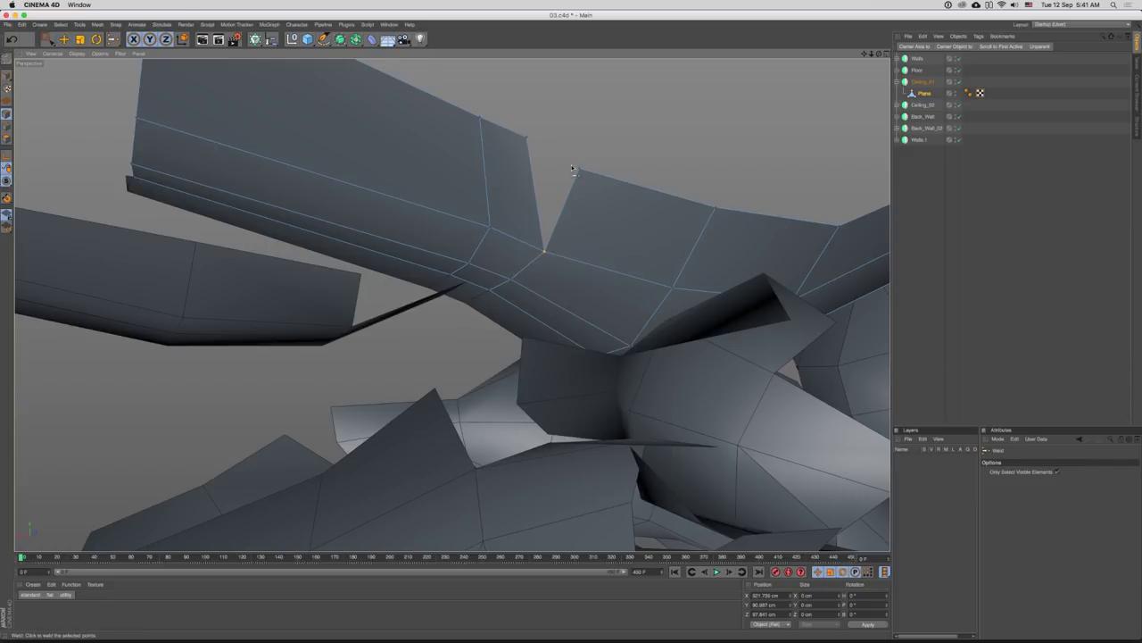
pyautogui.click(572, 168)
pyautogui.press('e')
pyautogui.press('Return')
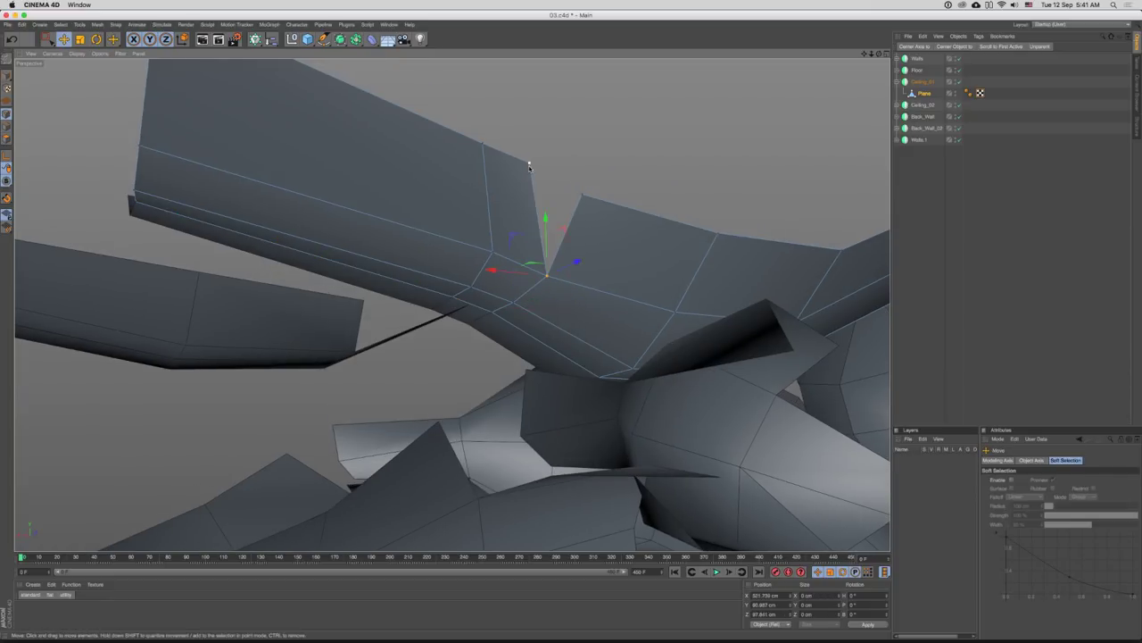
# - Weld the two outer corners of the Ceiling_01 notch together to close it completely
pyautogui.rightClick(582, 197)
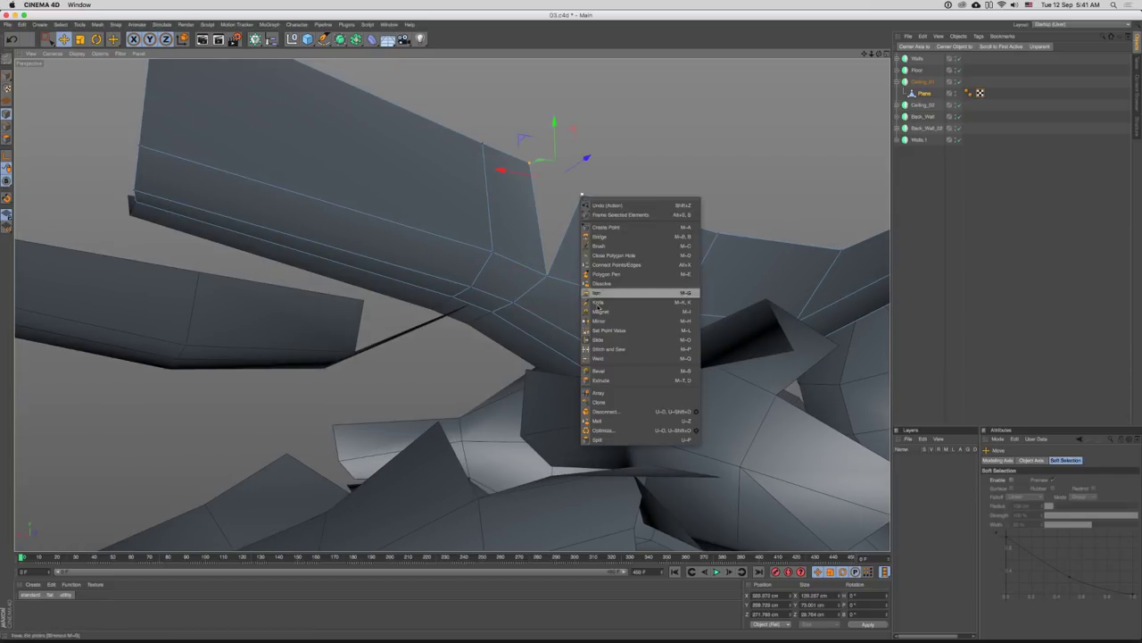
pyautogui.click(618, 362)
pyautogui.click(582, 196)
pyautogui.press('e')
pyautogui.moveTo(568, 220)
pyautogui.mouseDown()
pyautogui.moveTo(571, 108)
pyautogui.moveTo(535, 116)
pyautogui.moveTo(539, 245)
pyautogui.moveTo(571, 230)
pyautogui.mouseUp()
# - Shift the cross edges beside the closed notch along the Ceiling_01 mesh to space its polygons more evenly
pyautogui.scroll(5, 584, 217)
pyautogui.press('Return')
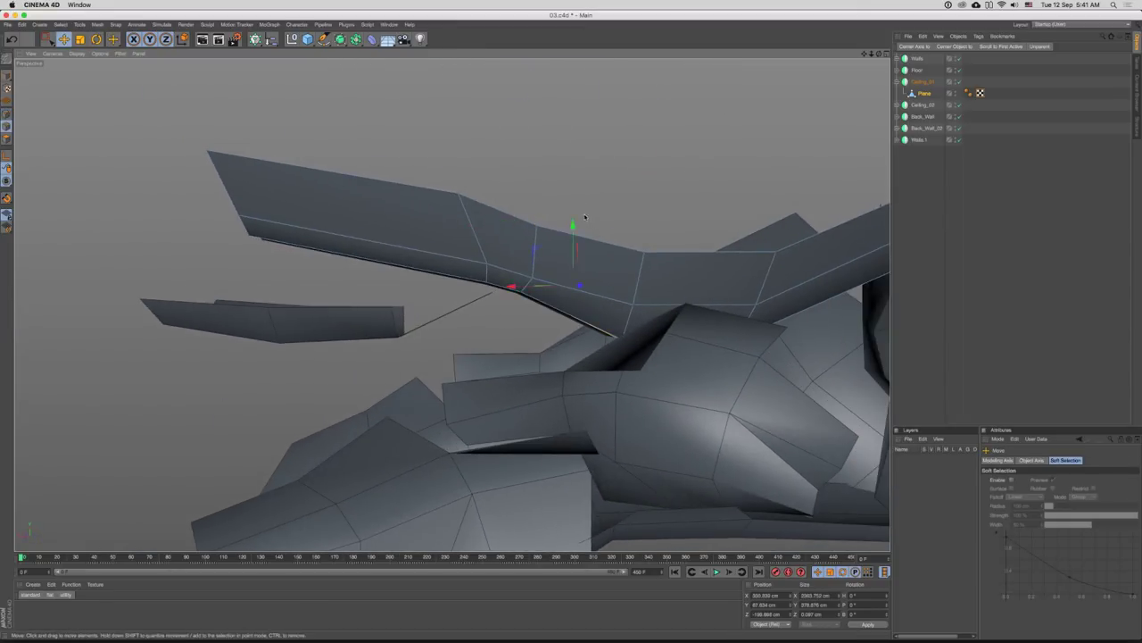
pyautogui.moveTo(507, 215); pyautogui.dragTo(544, 224)
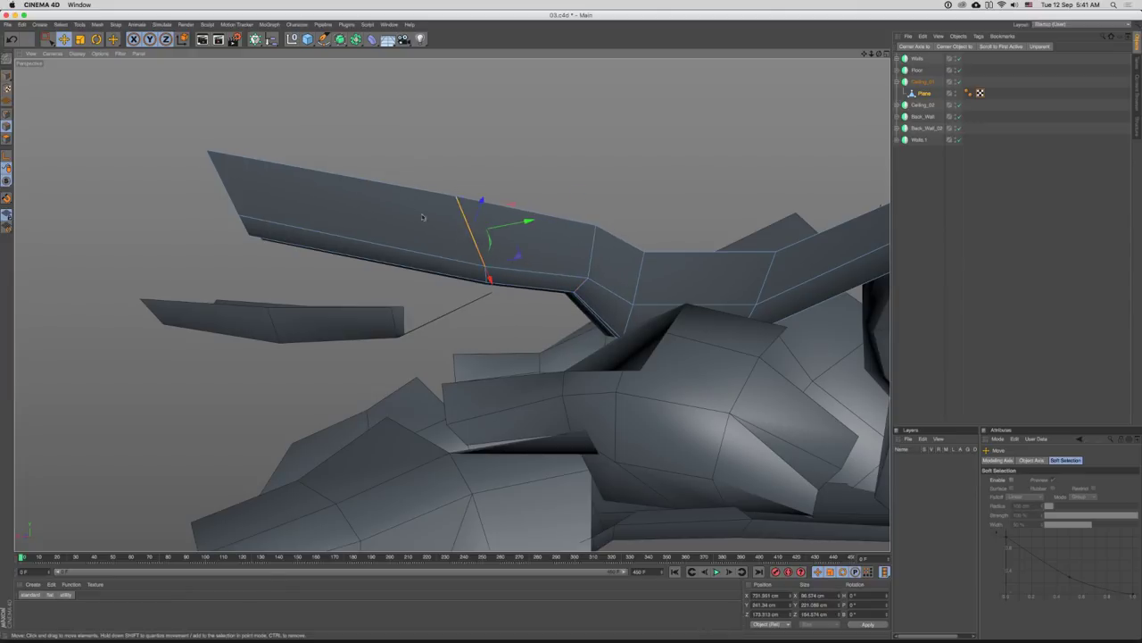
pyautogui.moveTo(473, 220); pyautogui.dragTo(448, 182)
pyautogui.moveTo(456, 249); pyautogui.dragTo(845, 33)
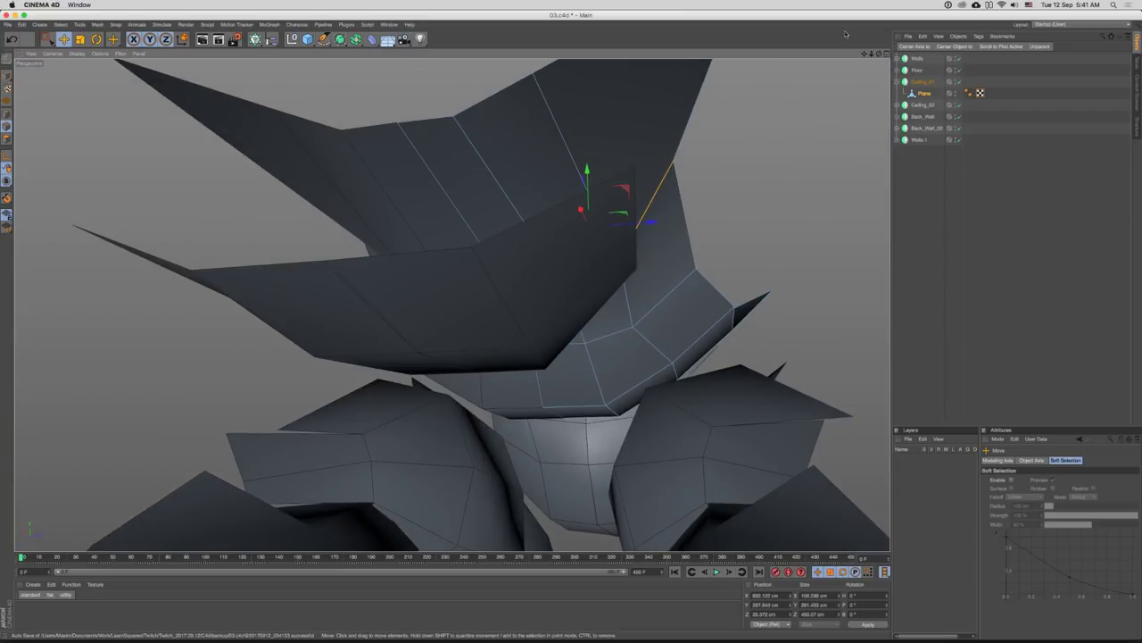
# - Set the weld tolerance of the Ceiling_01 symmetry to 10.01 cm and collapse its hierarchy
pyautogui.click(922, 82)
pyautogui.moveTo(1051, 497); pyautogui.dragTo(1052, 492)
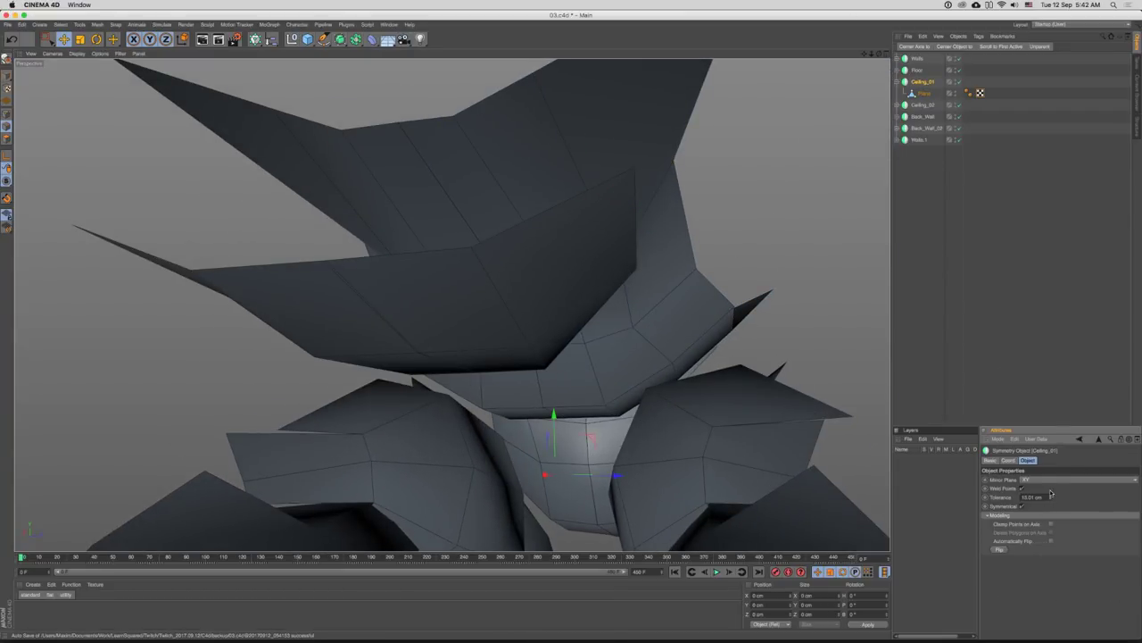
pyautogui.moveTo(754, 365); pyautogui.dragTo(698, 279)
pyautogui.press('e')
pyautogui.click(899, 82)
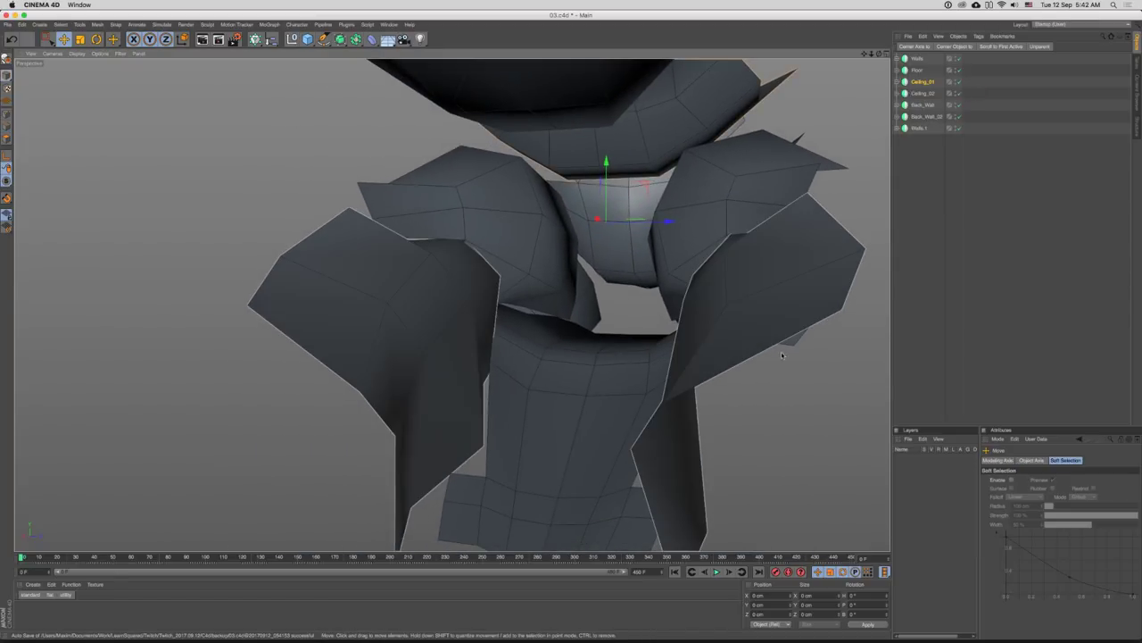
# - Set the weld tolerance of the Floor symmetry to 10 cm and collapse its hierarchy
pyautogui.click(606, 409)
pyautogui.moveTo(613, 396); pyautogui.dragTo(644, 317)
pyautogui.click(898, 70)
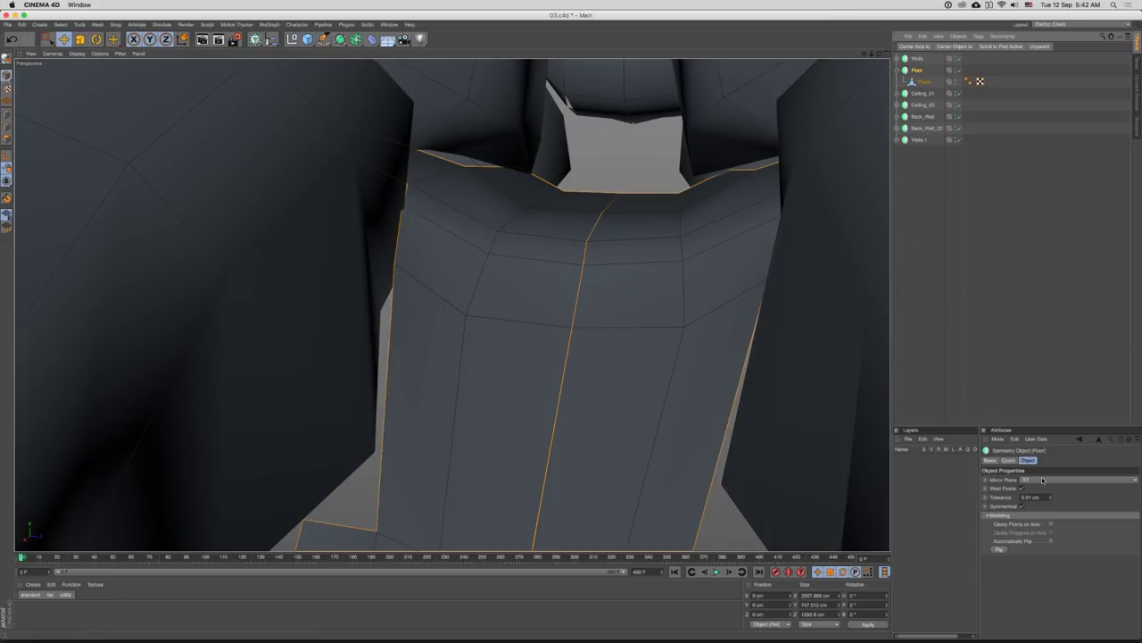
pyautogui.moveTo(1052, 497); pyautogui.dragTo(1053, 495)
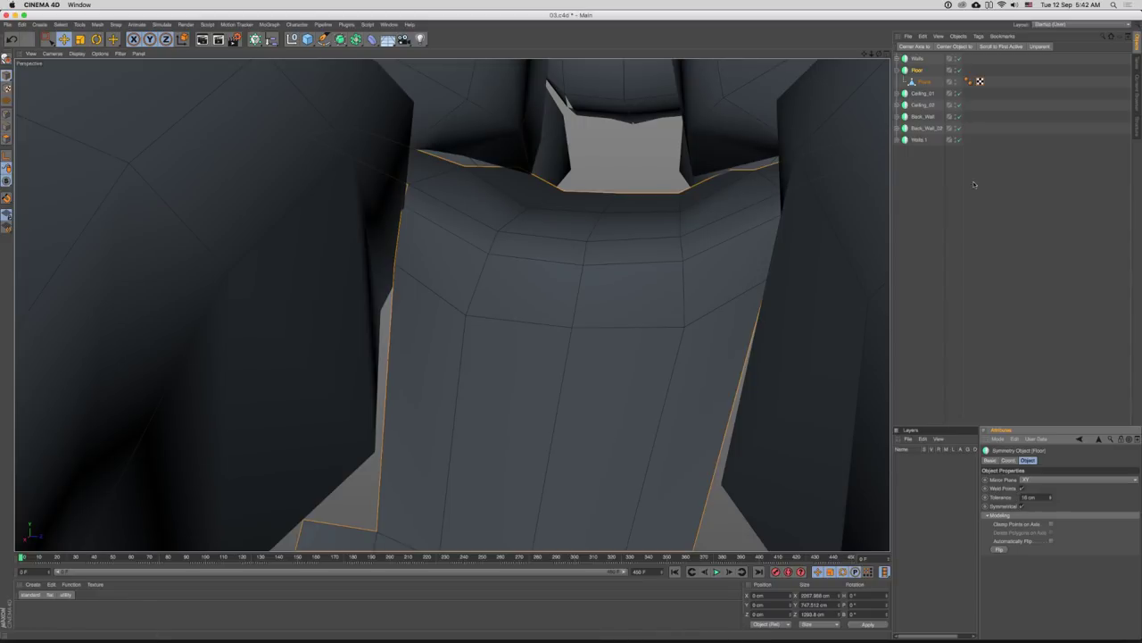
pyautogui.click(899, 71)
pyautogui.scroll(-6, 836, 158)
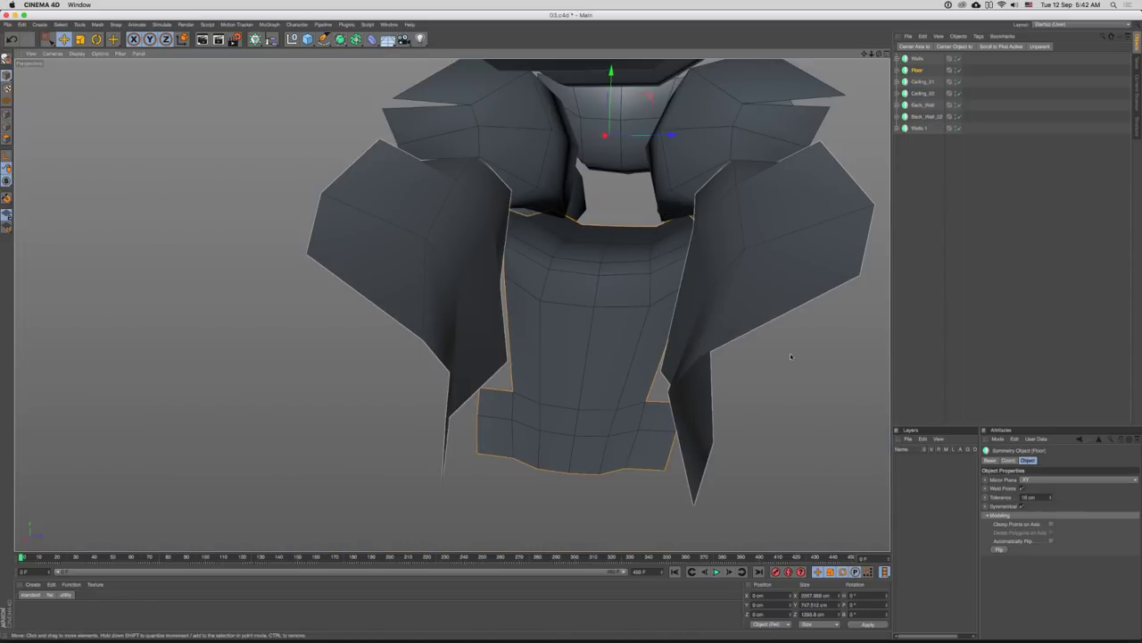
# - Select the Back_Wall symmetry and raise its weld tolerance to join the points along its centre seam
pyautogui.click(791, 356)
pyautogui.moveTo(791, 356); pyautogui.dragTo(656, 303)
pyautogui.moveTo(578, 282)
pyautogui.mouseDown()
pyautogui.moveTo(599, 281)
pyautogui.moveTo(575, 289)
pyautogui.mouseUp()
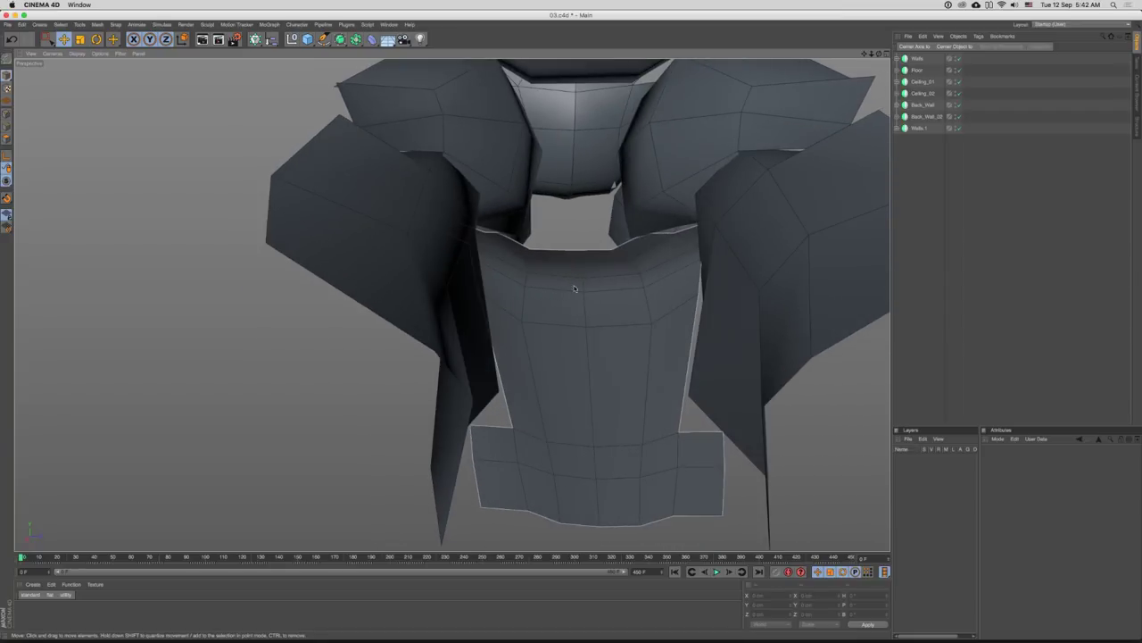
pyautogui.scroll(3, 575, 286)
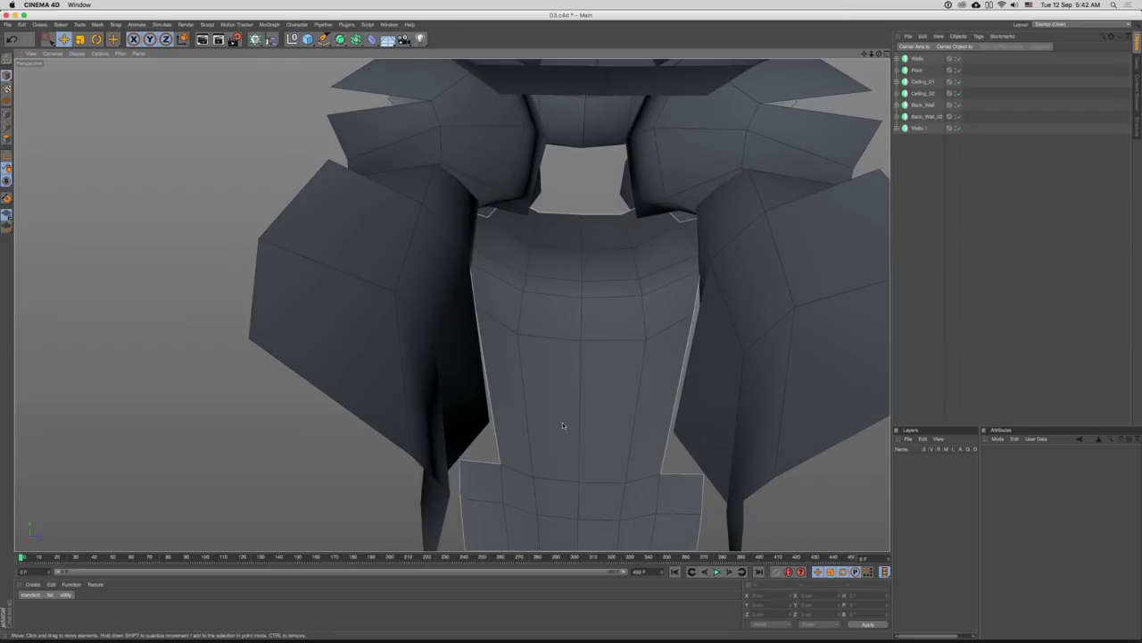
pyautogui.moveTo(575, 355); pyautogui.dragTo(600, 279)
pyautogui.scroll(-4, 606, 201)
pyautogui.click(592, 319)
pyautogui.scroll(4, 599, 278)
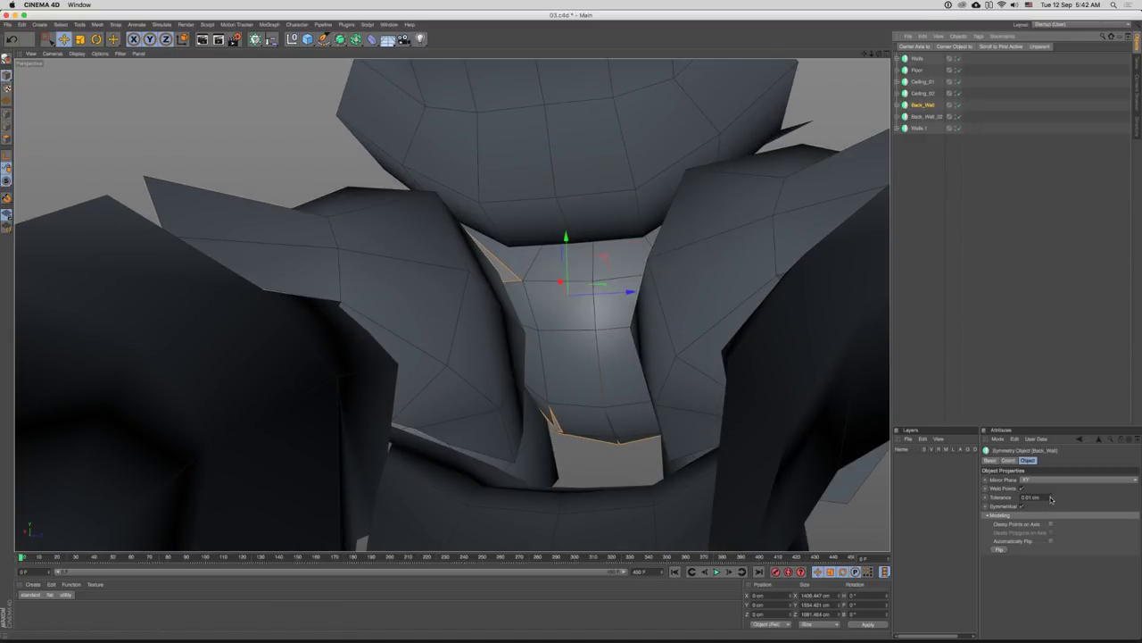
pyautogui.moveTo(1051, 499); pyautogui.dragTo(1051, 493)
# - Examine the passage between the walls, floor and ceiling from several angles for remaining gaps
pyautogui.scroll(-5, 681, 259)
pyautogui.moveTo(681, 261); pyautogui.dragTo(652, 254)
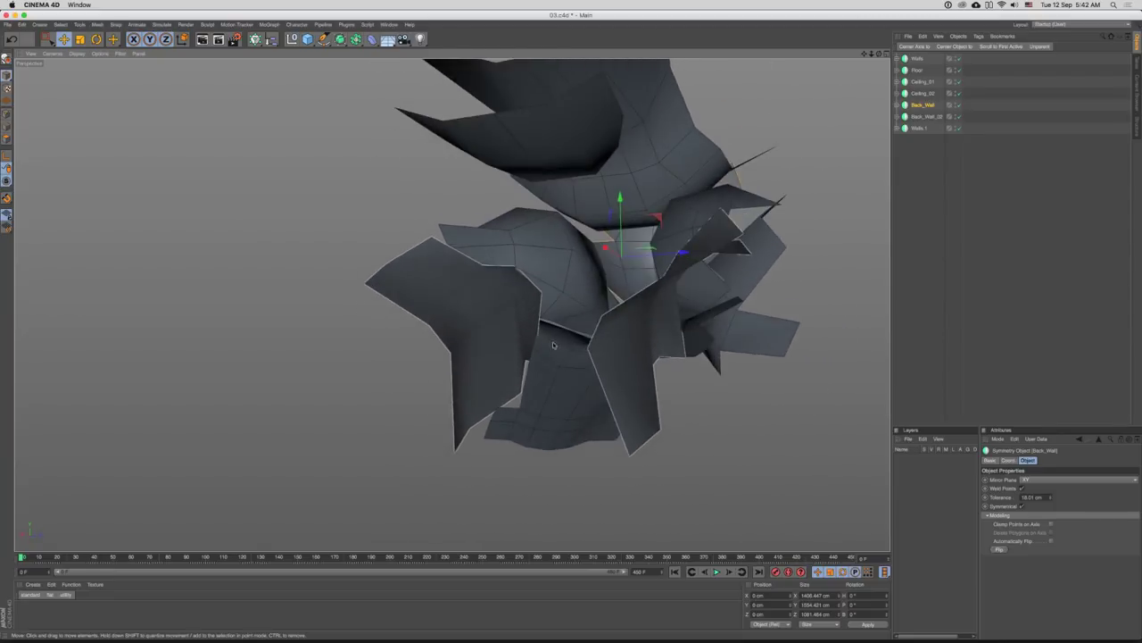
pyautogui.scroll(5, 571, 303)
pyautogui.scroll(-5, 695, 305)
pyautogui.keyDown('alt'); pyautogui.moveTo(740, 280); pyautogui.dragTo(518, 307); pyautogui.keyUp('alt')
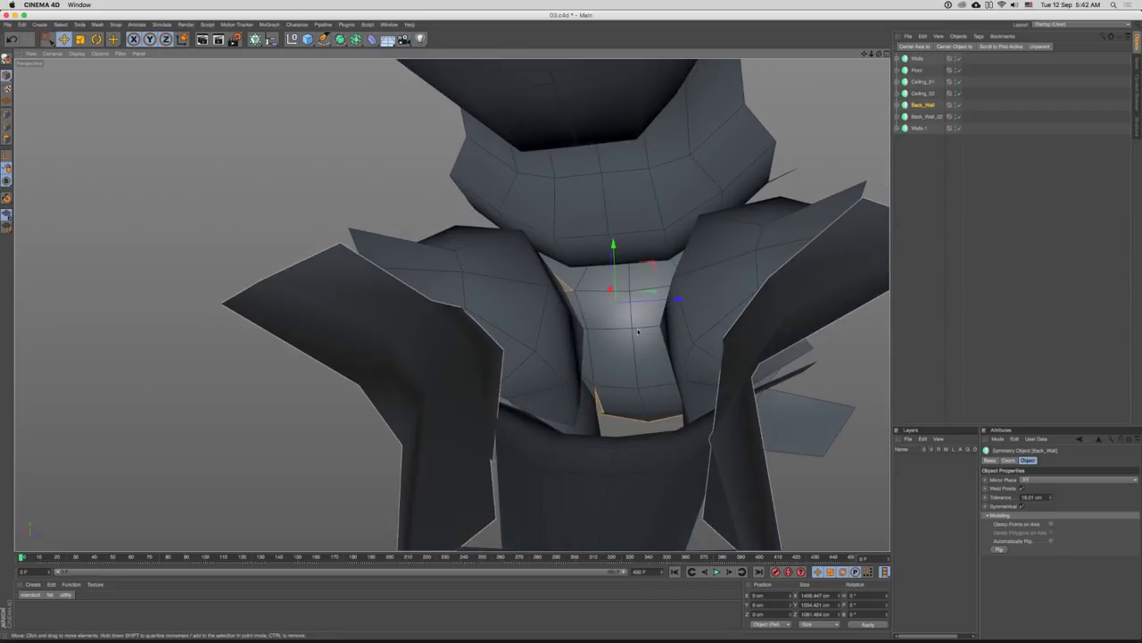
pyautogui.scroll(5, 678, 259)
pyautogui.keyDown('alt'); pyautogui.moveTo(714, 245); pyautogui.dragTo(653, 291); pyautogui.keyUp('alt')
pyautogui.scroll(-3, 707, 265)
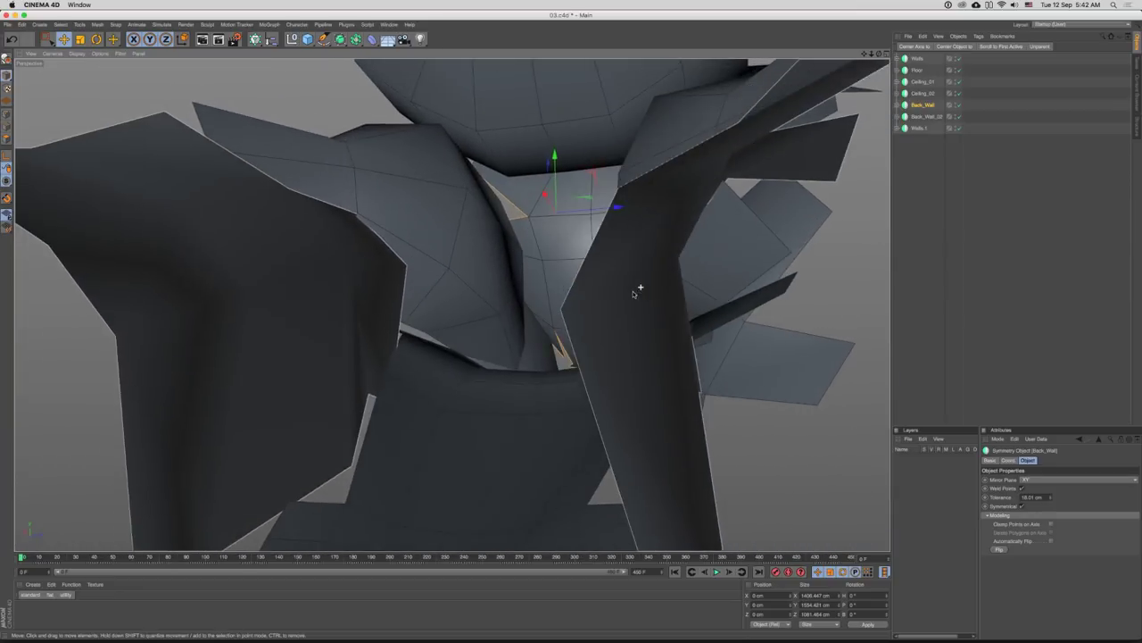
pyautogui.scroll(-3, 637, 288)
pyautogui.scroll(3, 535, 299)
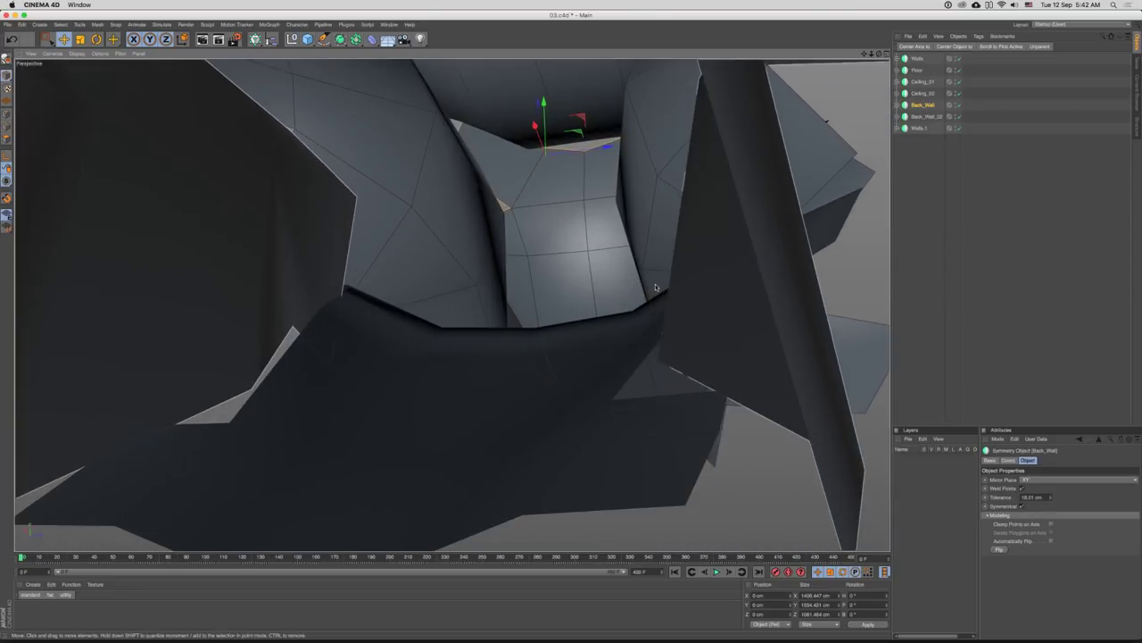
pyautogui.keyDown('alt'); pyautogui.moveTo(453, 306); pyautogui.dragTo(466, 297); pyautogui.keyUp('alt')
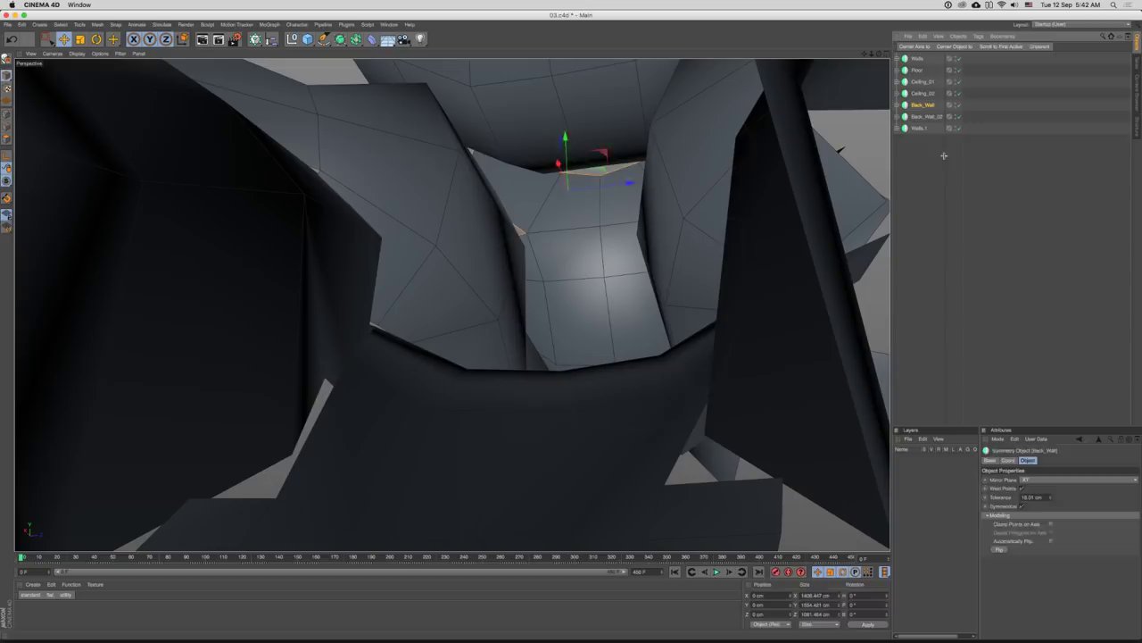
# - Group all wall, floor and ceiling symmetry objects under a null named Geometry
pyautogui.moveTo(931, 145); pyautogui.dragTo(913, 49)
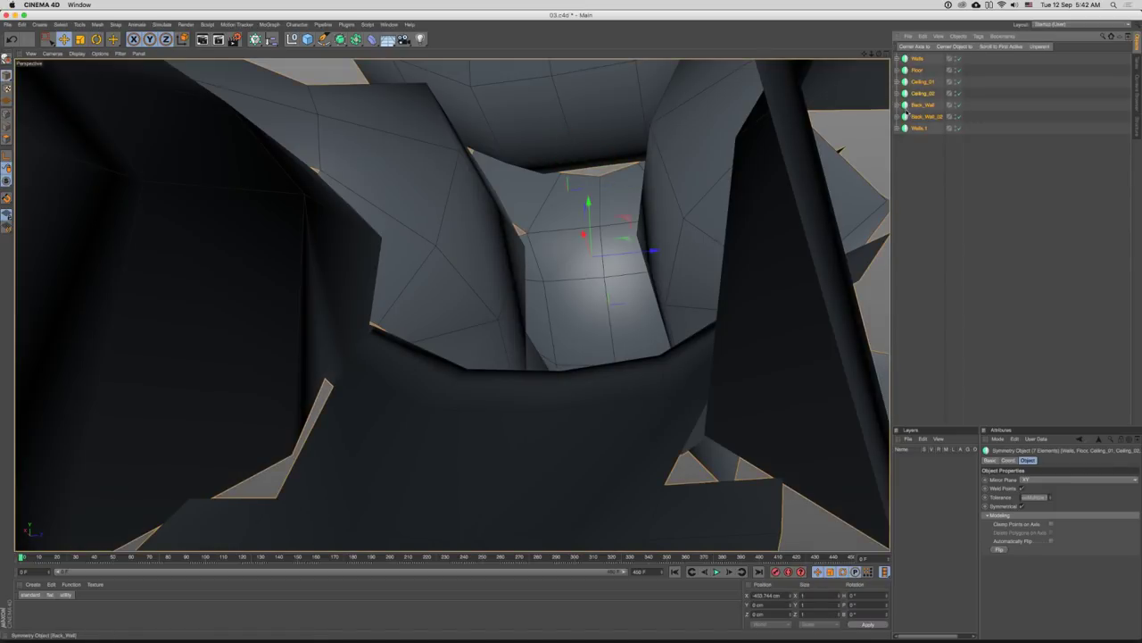
pyautogui.hotkey('alt', 'g')
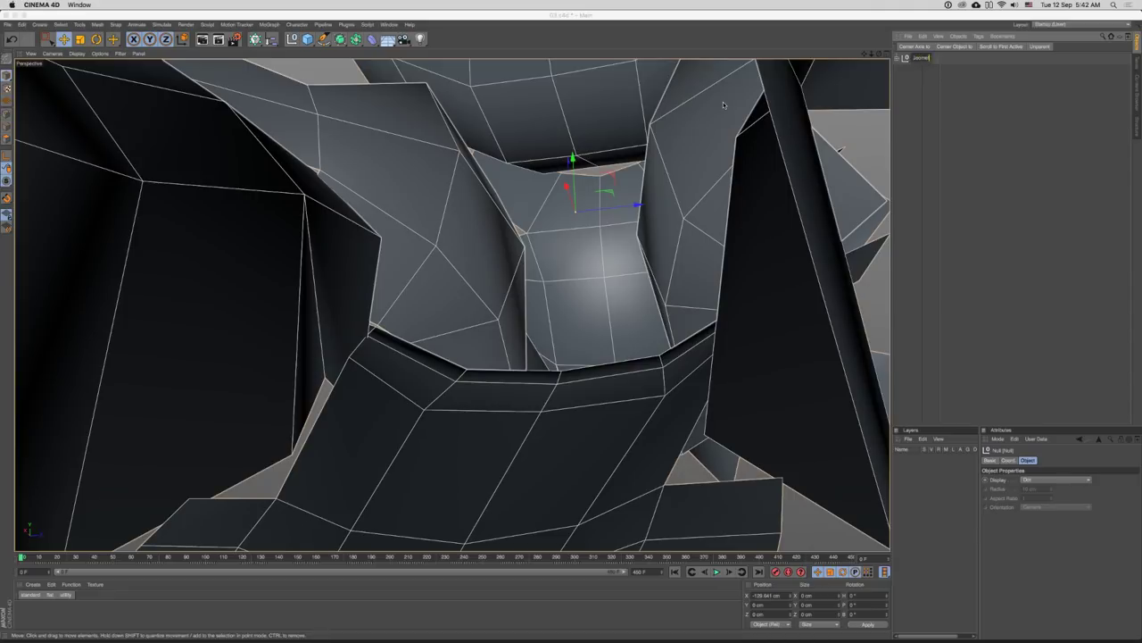
pyautogui.write('ry')
pyautogui.press('Return')
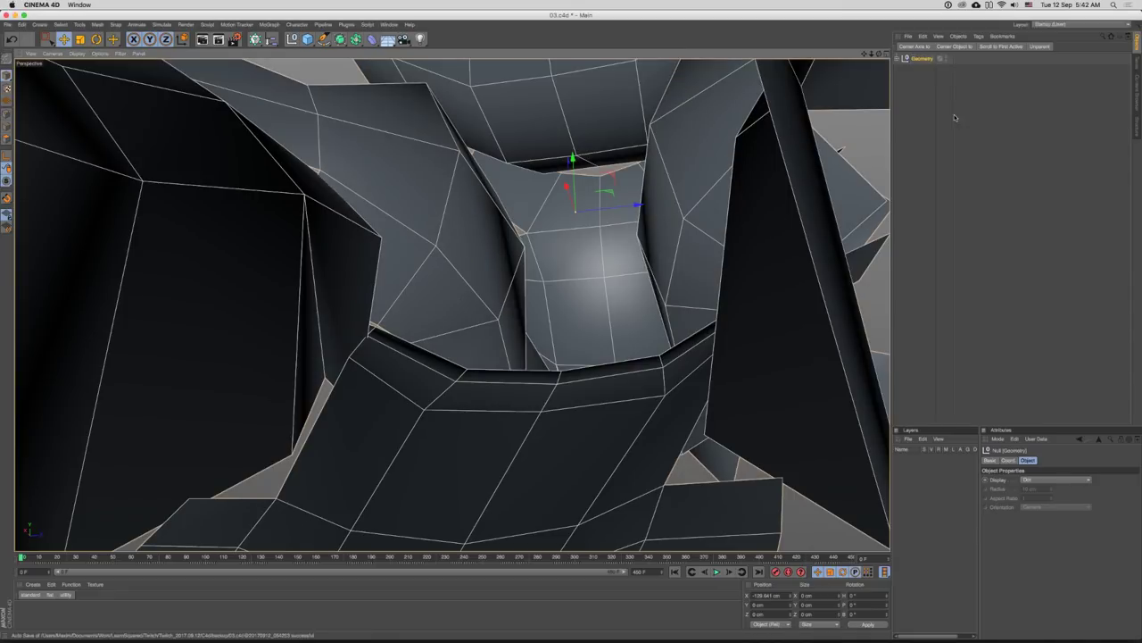
pyautogui.click(925, 113)
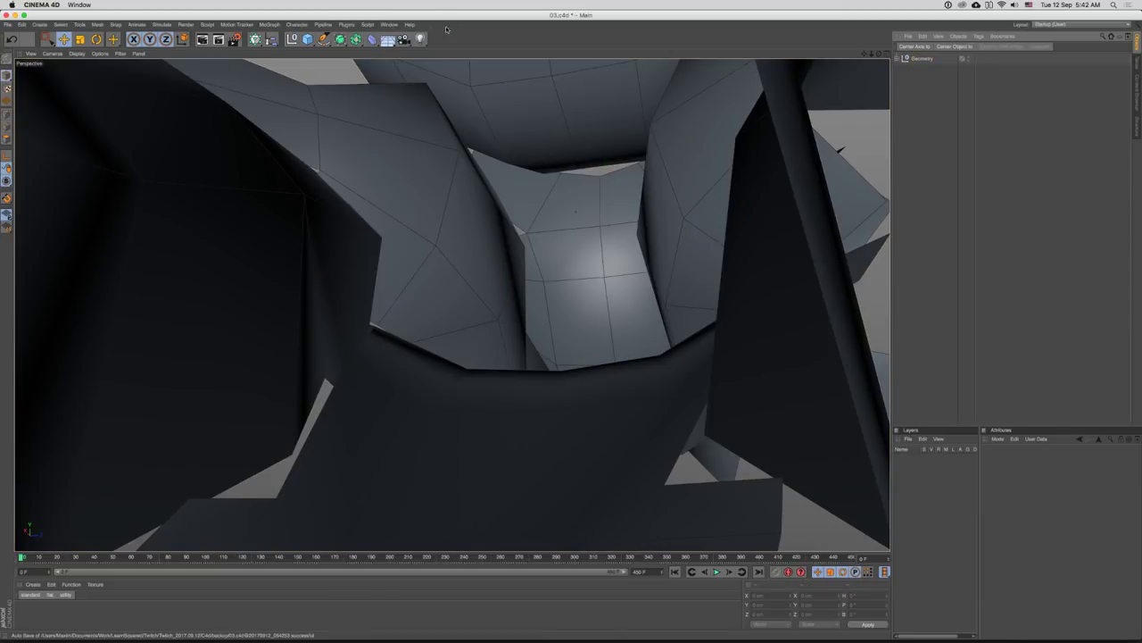
# - Add a camera, look through it and pull it back to take in more of the geometry
pyautogui.click(403, 39)
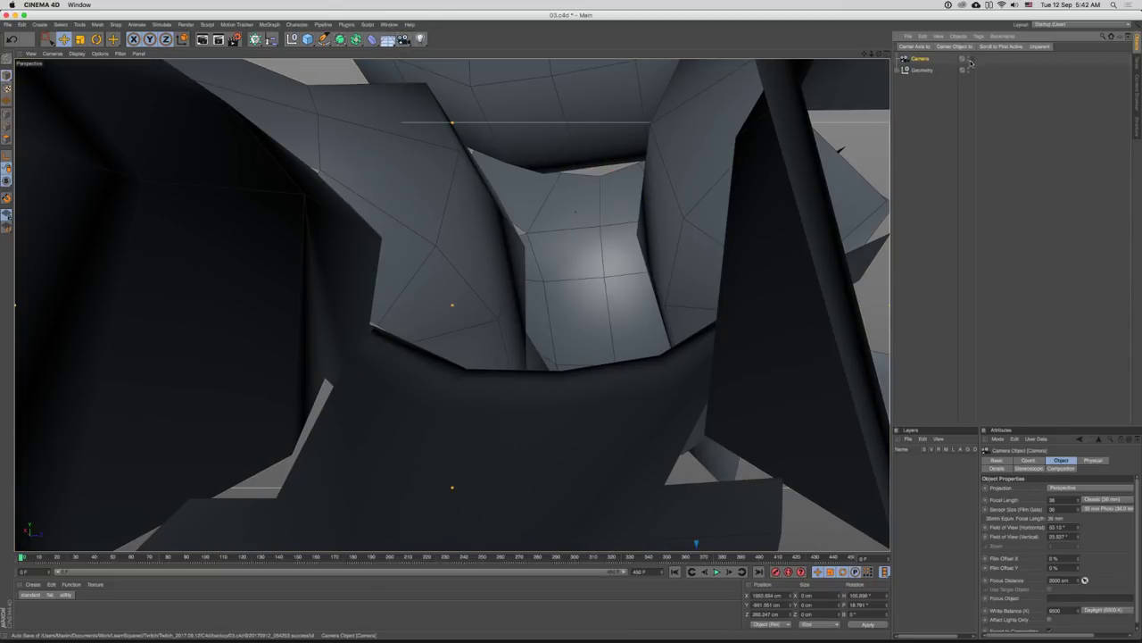
pyautogui.scroll(-5, 578, 278)
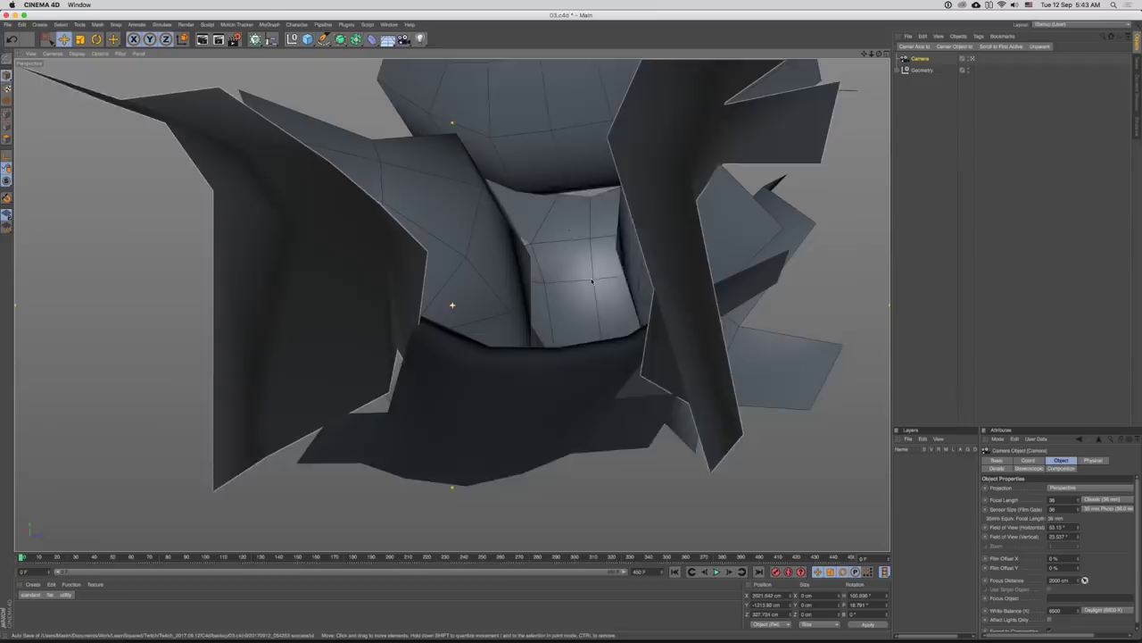
pyautogui.moveTo(616, 271)
pyautogui.mouseDown()
pyautogui.moveTo(579, 280)
pyautogui.moveTo(596, 264)
pyautogui.mouseUp()
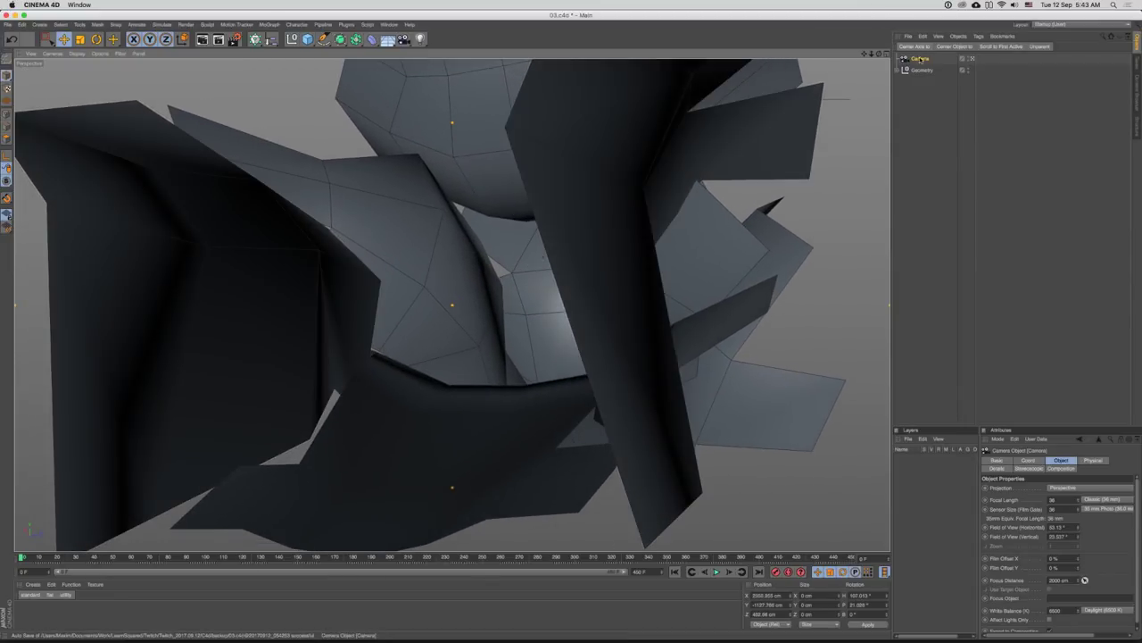
# - Set the camera's focal length to 50 mm and reframe it toward the passage between the walls
pyautogui.click(1053, 500)
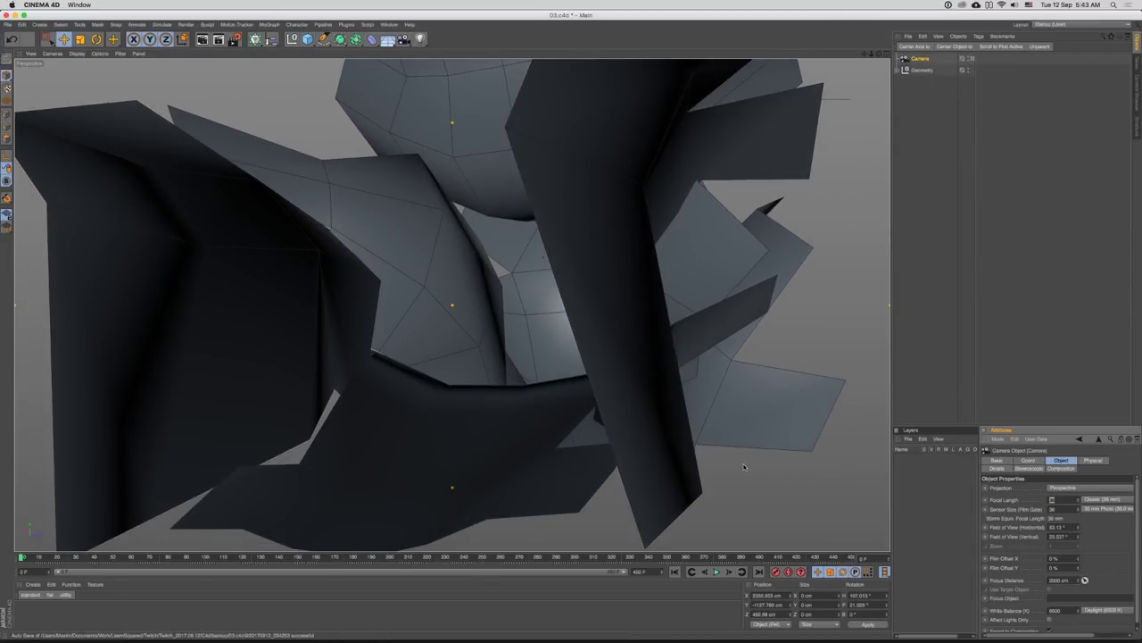
pyautogui.write('50')
pyautogui.press('Return')
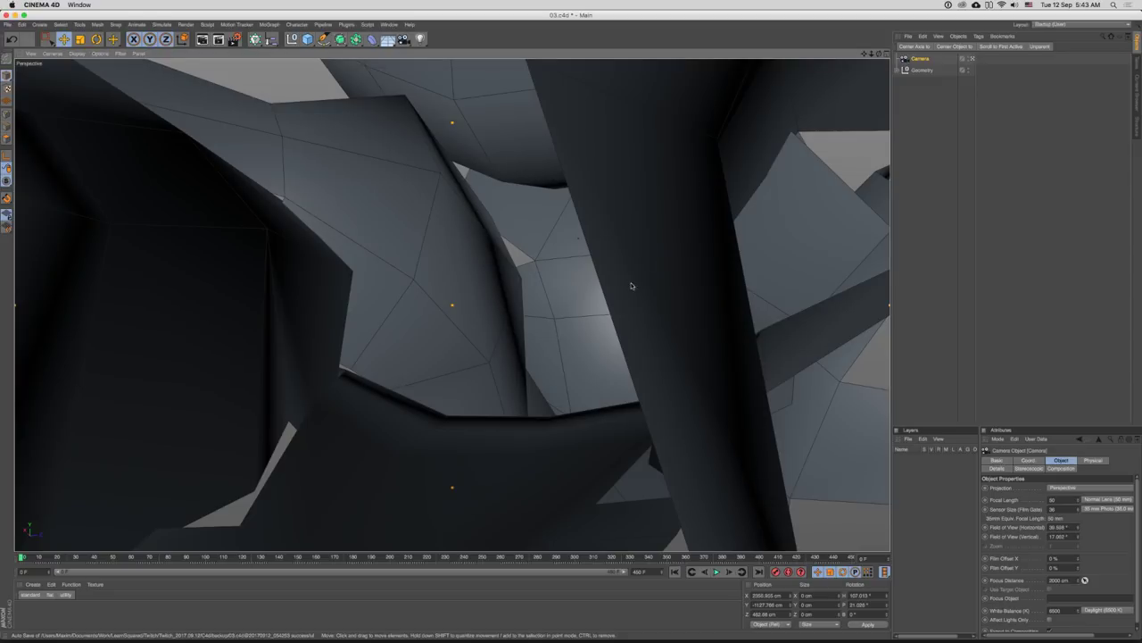
pyautogui.scroll(-3, 631, 286)
pyautogui.moveTo(637, 297); pyautogui.dragTo(749, 234)
pyautogui.moveTo(672, 278); pyautogui.dragTo(560, 204)
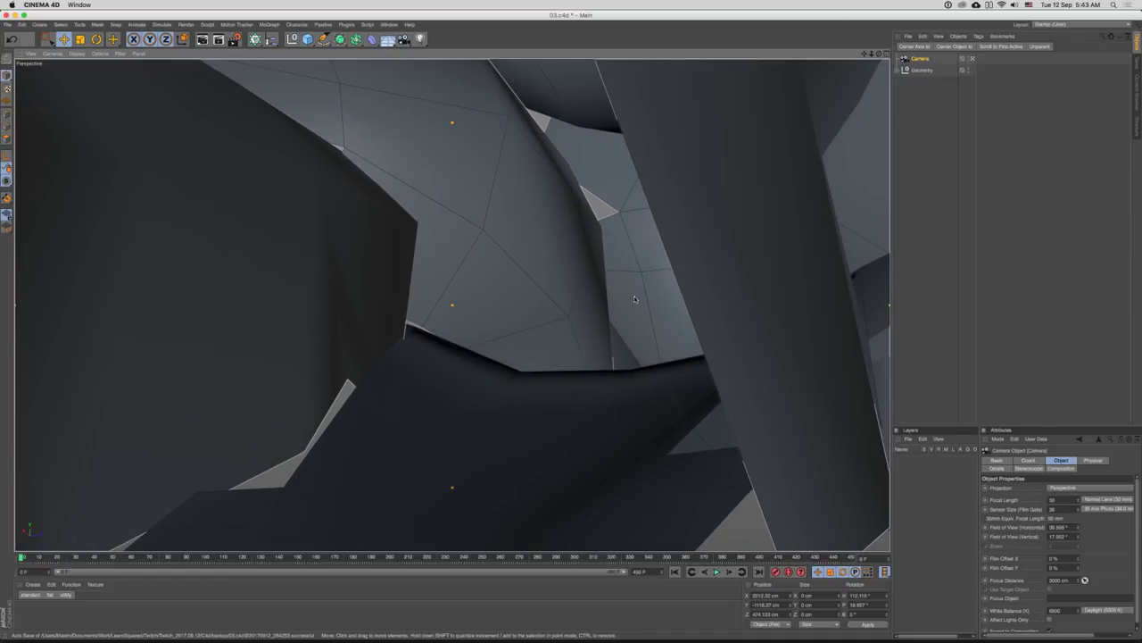
# - Fine-tune the camera framing, leave the camera view and lock the camera with a Protection tag
pyautogui.moveTo(634, 299); pyautogui.dragTo(654, 318)
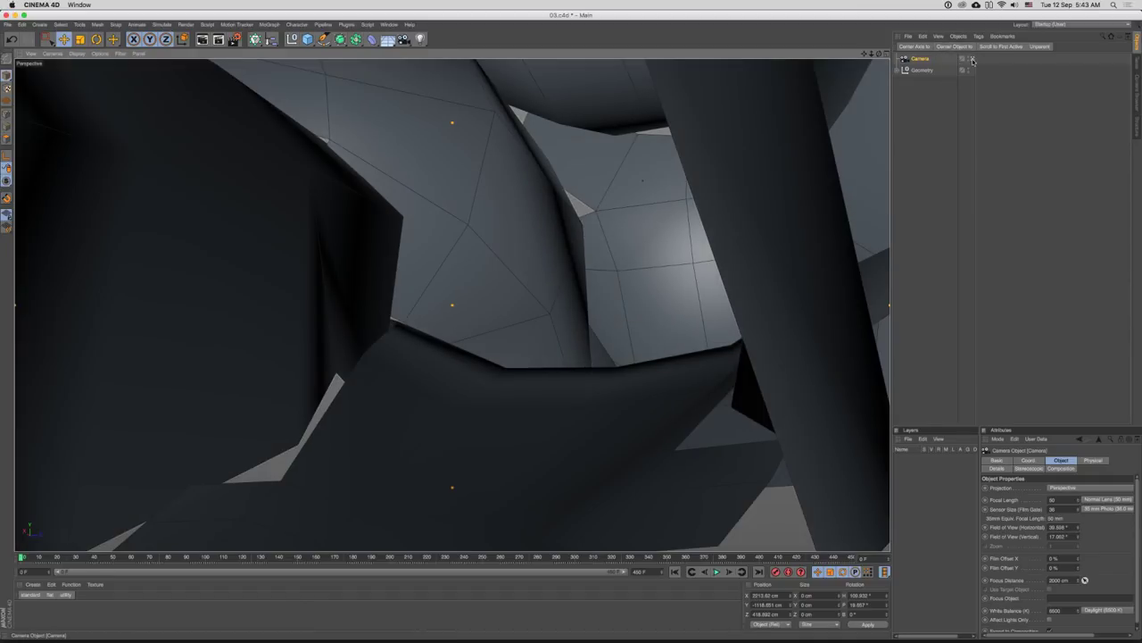
pyautogui.click(972, 59)
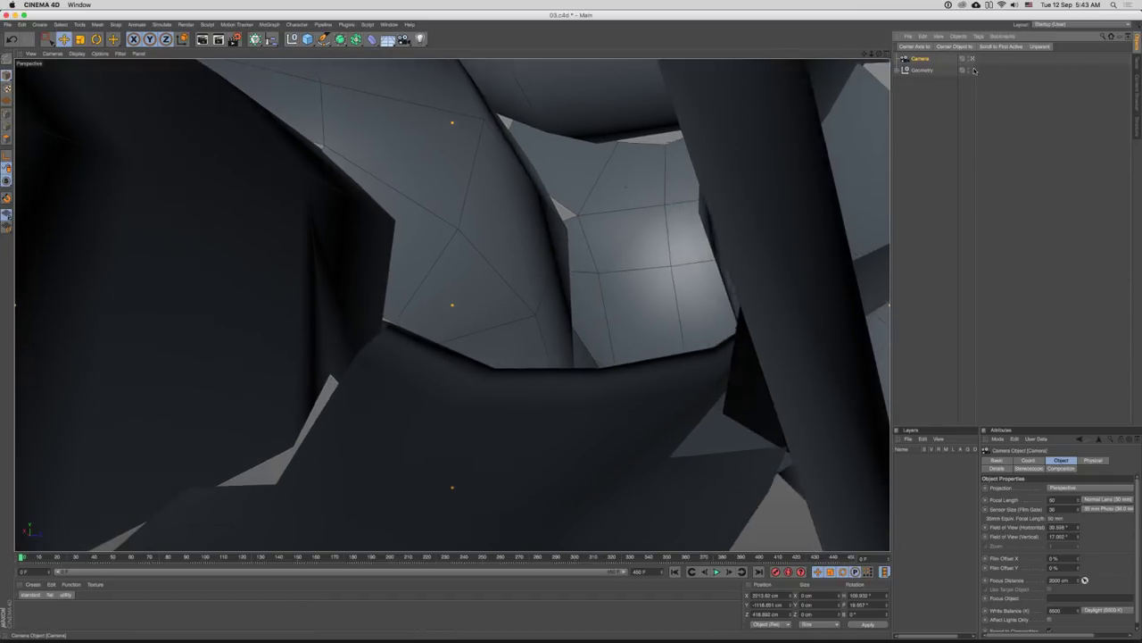
pyautogui.click(973, 59)
pyautogui.click(938, 37)
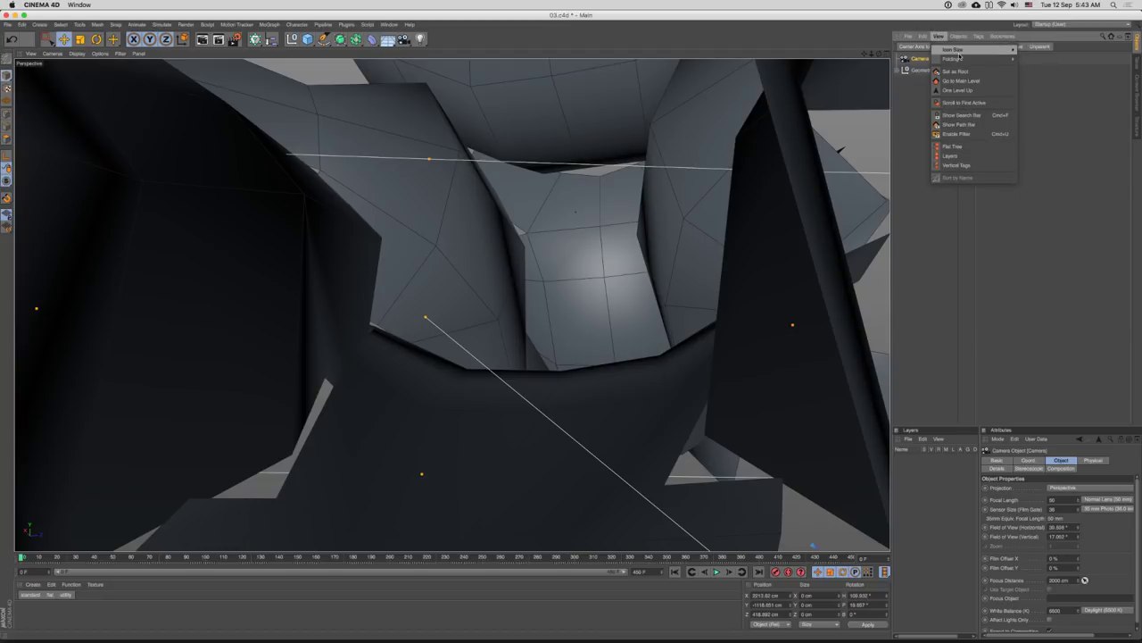
pyautogui.click(928, 59)
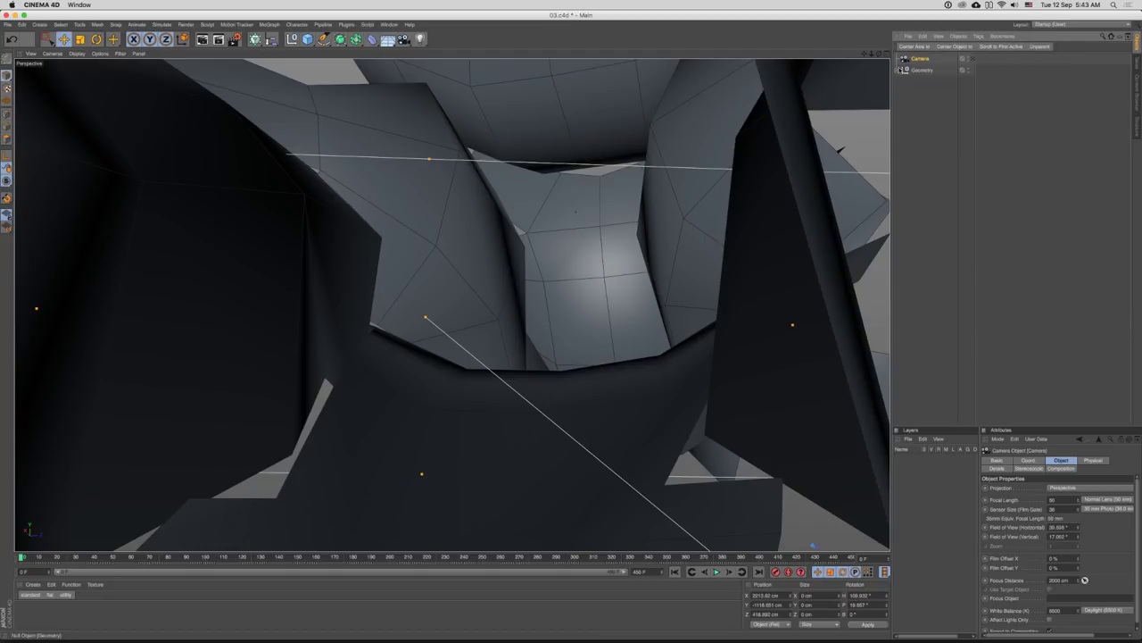
pyautogui.rightClick(928, 59)
pyautogui.moveTo(963, 64)
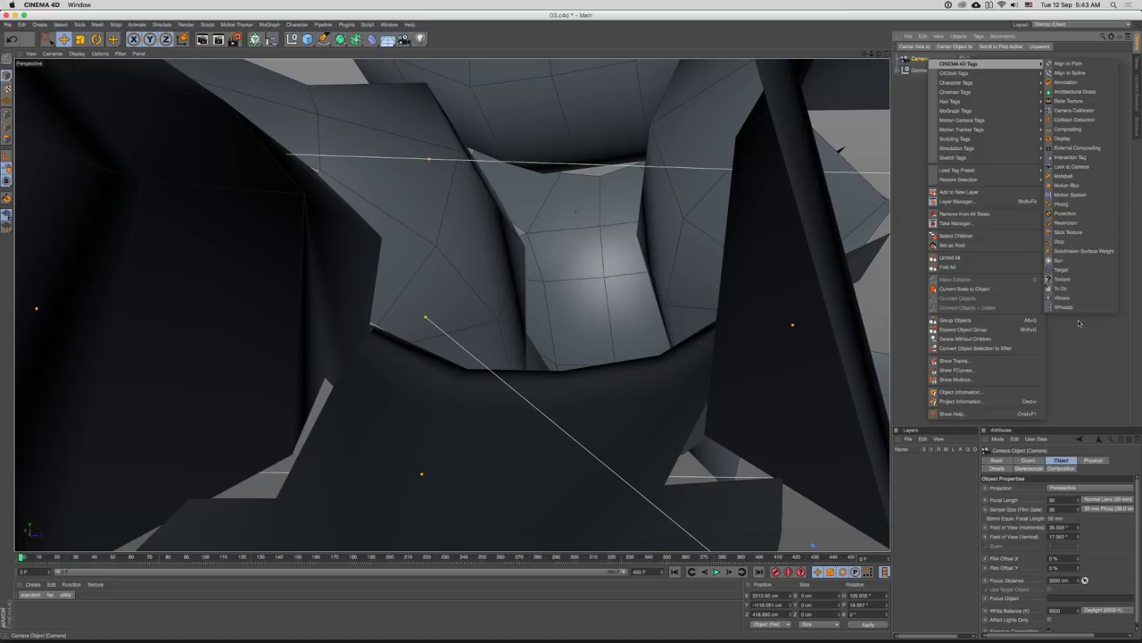
pyautogui.click(1065, 213)
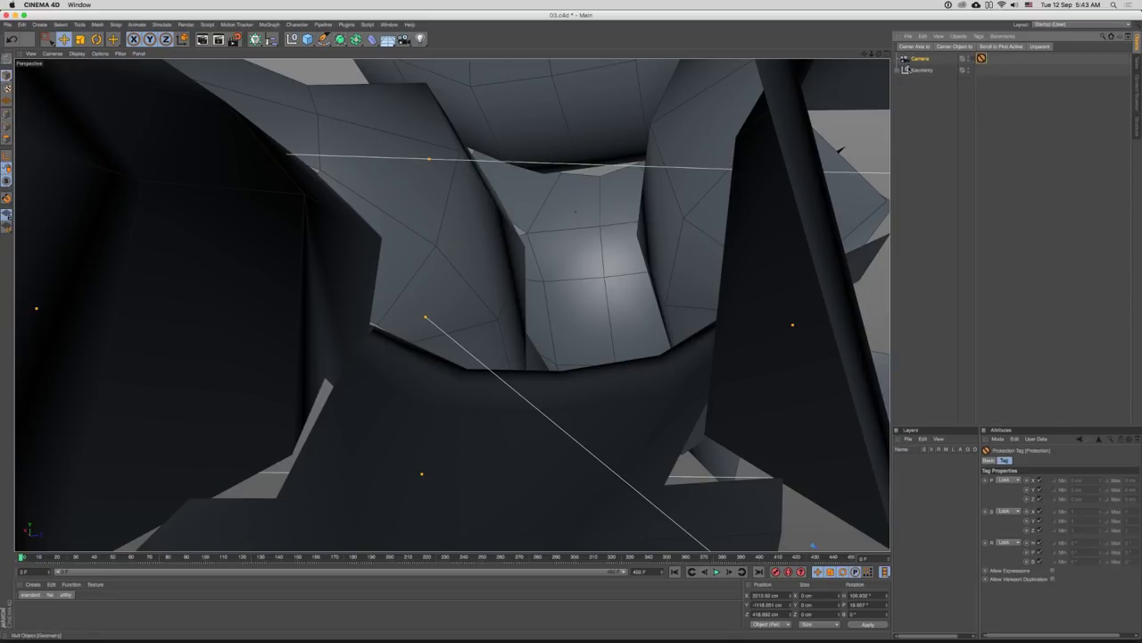
# - Save the scene as a new version named 04.c4d
pyautogui.moveTo(565, 289); pyautogui.dragTo(493, 266)
pyautogui.moveTo(642, 317); pyautogui.dragTo(585, 283)
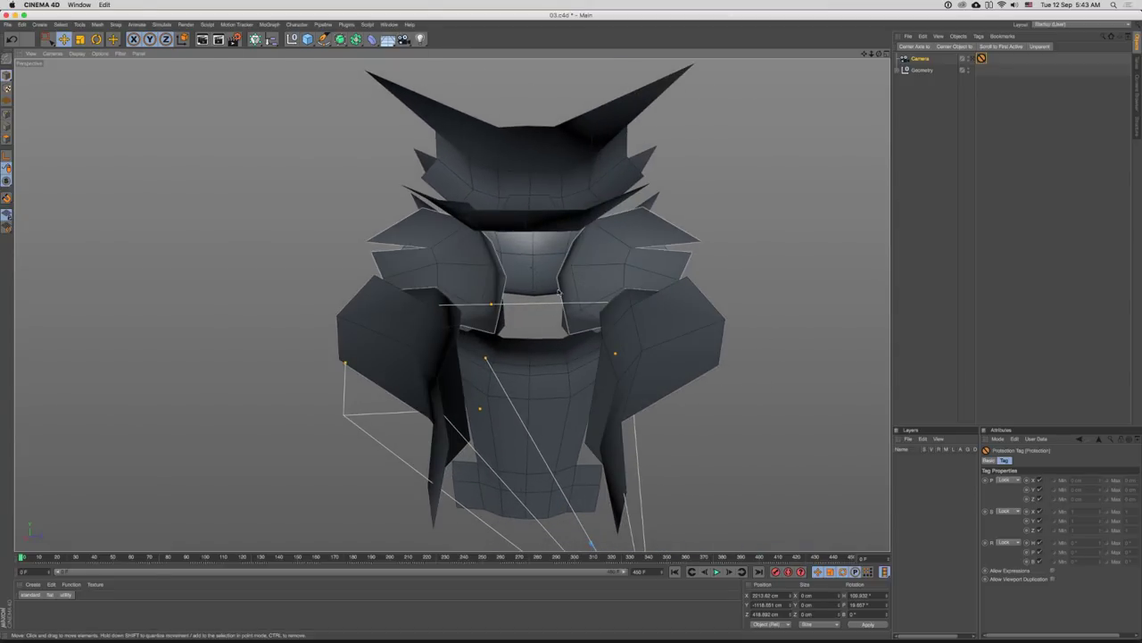
pyautogui.press('super+shift+s')
pyautogui.click(521, 78)
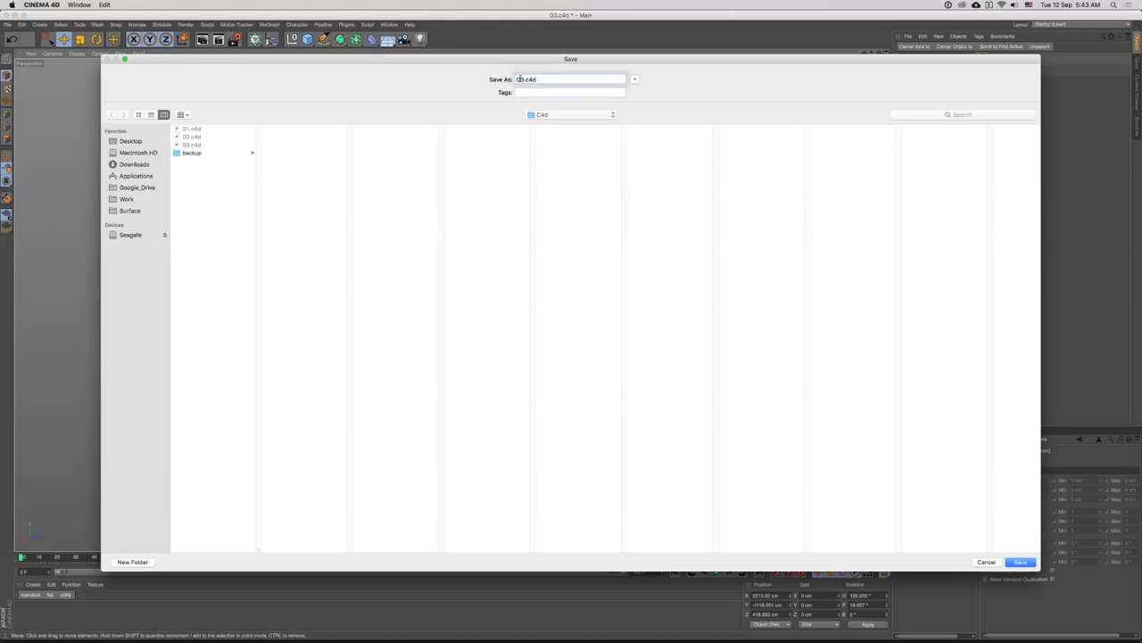
pyautogui.press('BackSpace')
pyautogui.write('4')
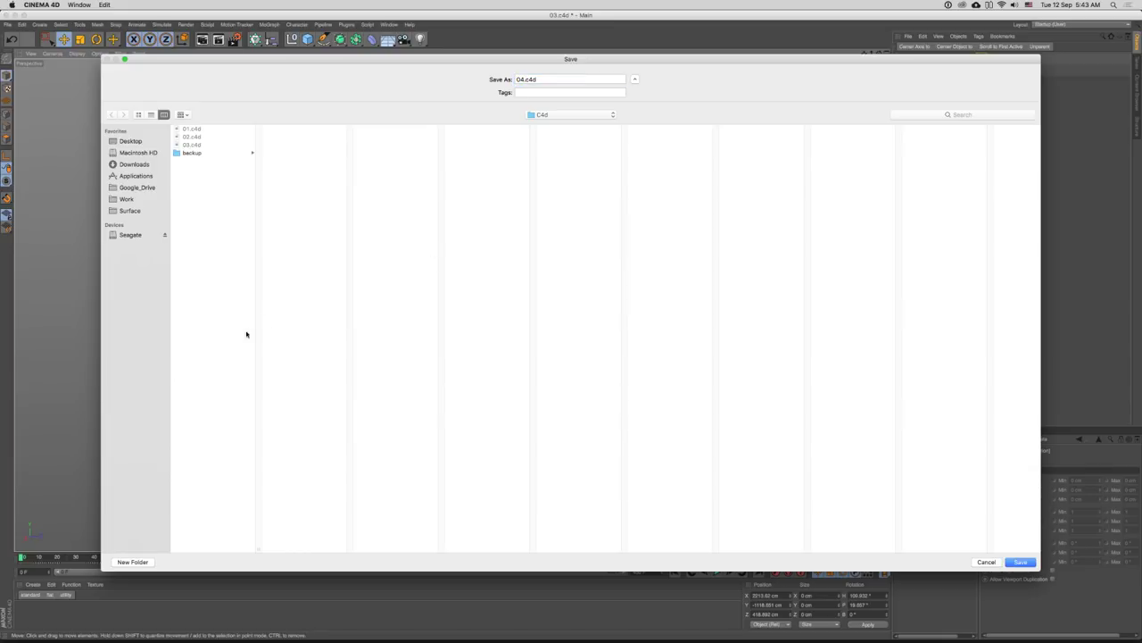
pyautogui.press('Return')
# - Expand the Geometry group and select the Plane mesh inside the Walls.1 symmetry object
pyautogui.moveTo(637, 262)
pyautogui.mouseDown()
pyautogui.moveTo(635, 326)
pyautogui.moveTo(630, 255)
pyautogui.mouseUp()
pyautogui.scroll(2, 634, 312)
pyautogui.moveTo(639, 333); pyautogui.dragTo(701, 359)
pyautogui.click(921, 70)
pyautogui.click(898, 70)
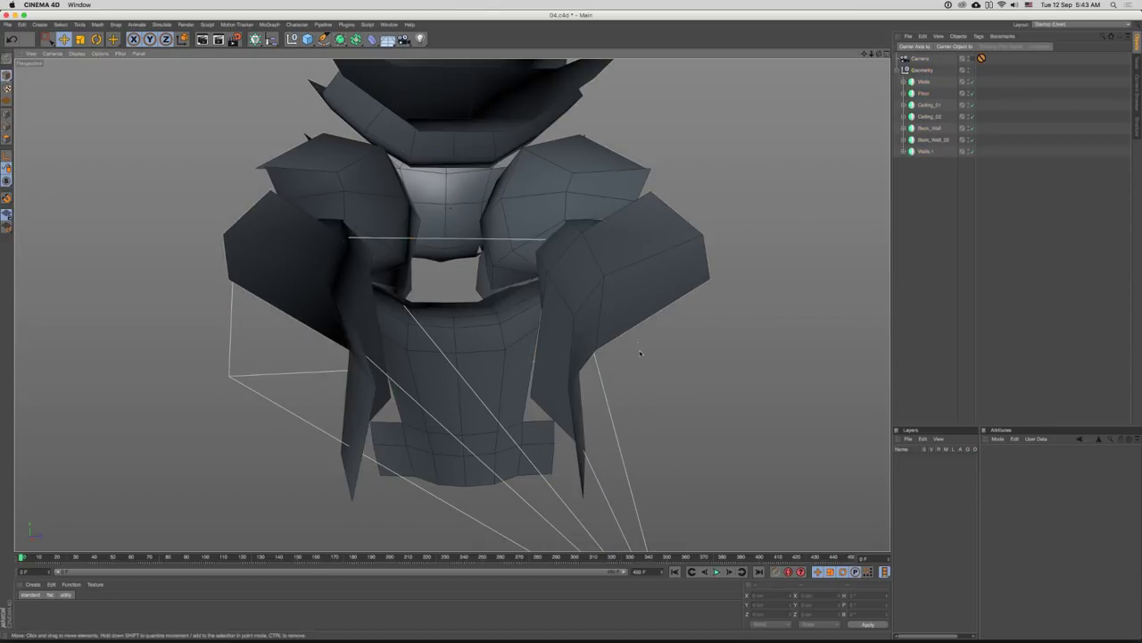
pyautogui.click(629, 311)
pyautogui.click(904, 151)
pyautogui.click(986, 163)
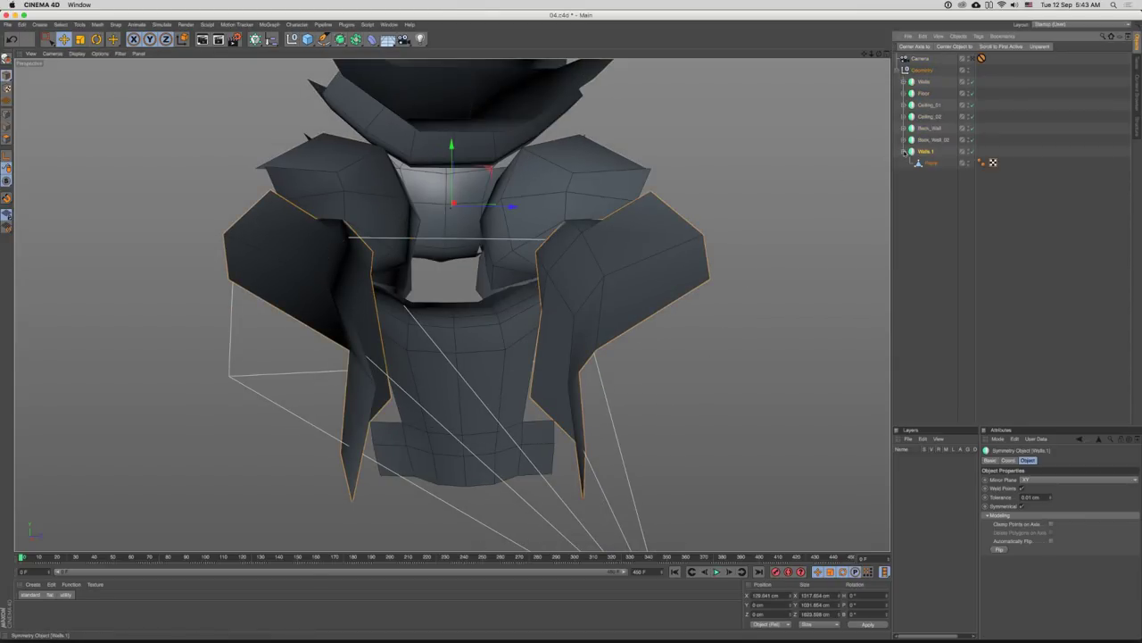
# - Reshape the front wall plane by moving its outer edge and points so the wall fans outward beside the passage
pyautogui.moveTo(591, 368); pyautogui.dragTo(575, 292)
pyautogui.click(610, 366)
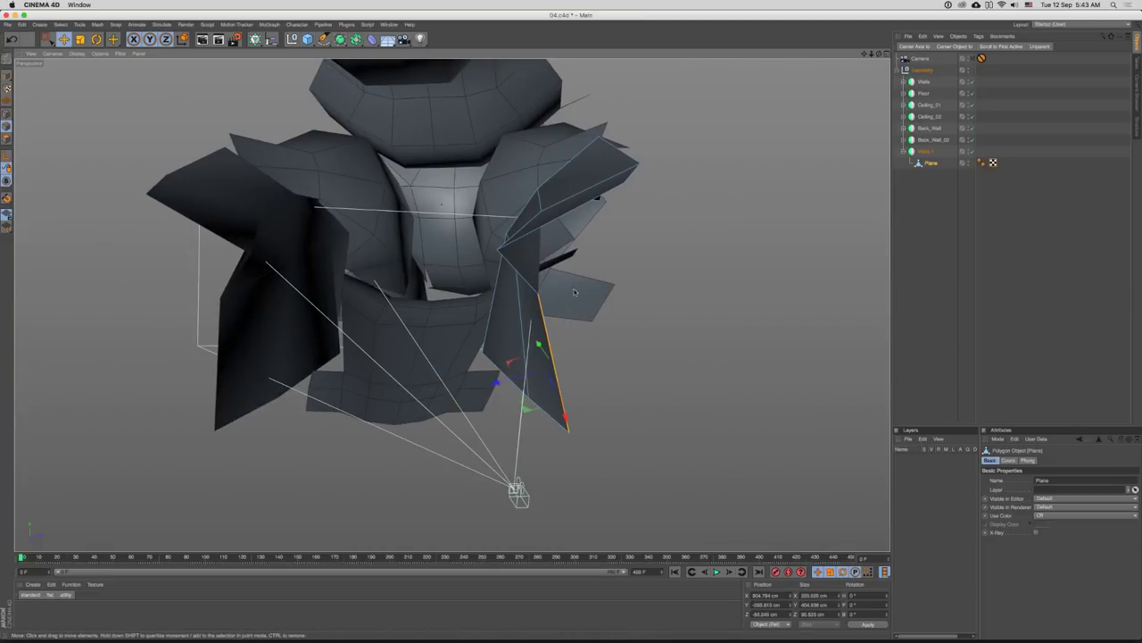
pyautogui.press('Return')
pyautogui.moveTo(536, 247); pyautogui.dragTo(473, 241)
pyautogui.click(515, 243)
pyautogui.moveTo(580, 217); pyautogui.dragTo(636, 195)
pyautogui.click(618, 175)
pyautogui.moveTo(654, 138); pyautogui.dragTo(696, 141)
pyautogui.click(534, 288)
pyautogui.moveTo(572, 250); pyautogui.dragTo(633, 303)
pyautogui.scroll(-5, 611, 301)
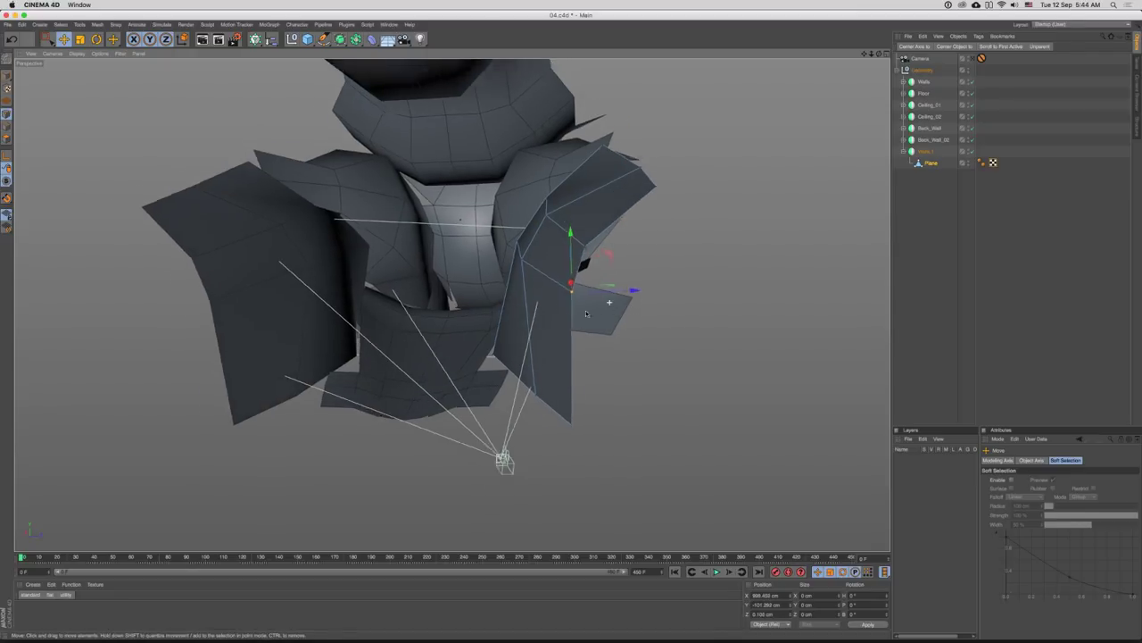
# - Look through the camera and lower the front wall's bottom inner point toward the floor
pyautogui.click(560, 369)
pyautogui.moveTo(627, 356); pyautogui.dragTo(609, 348)
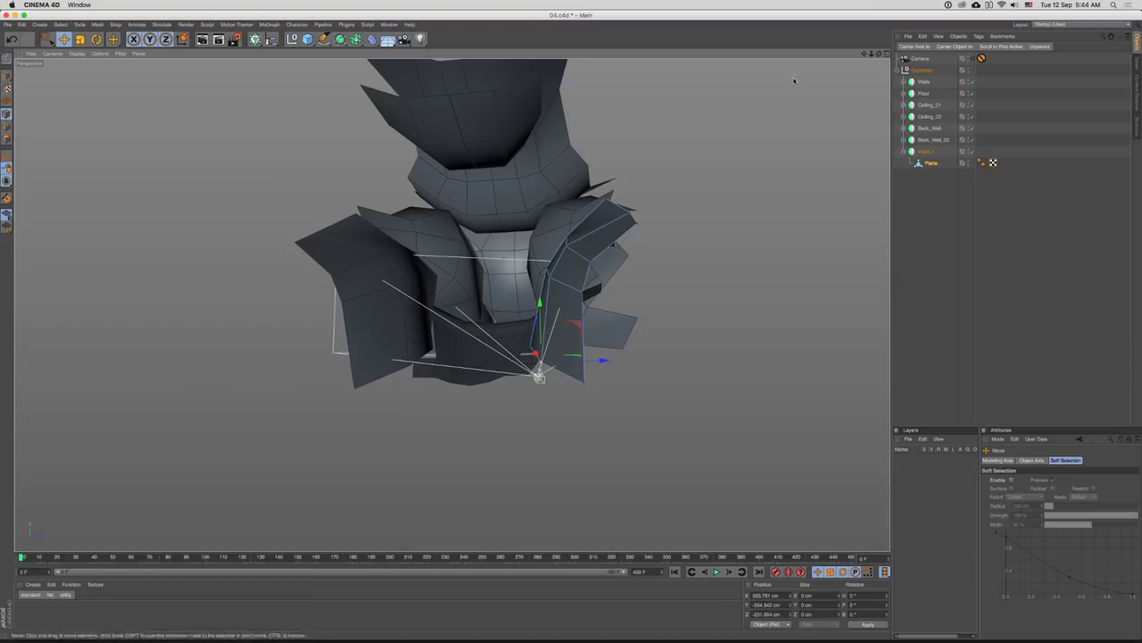
pyautogui.click(973, 59)
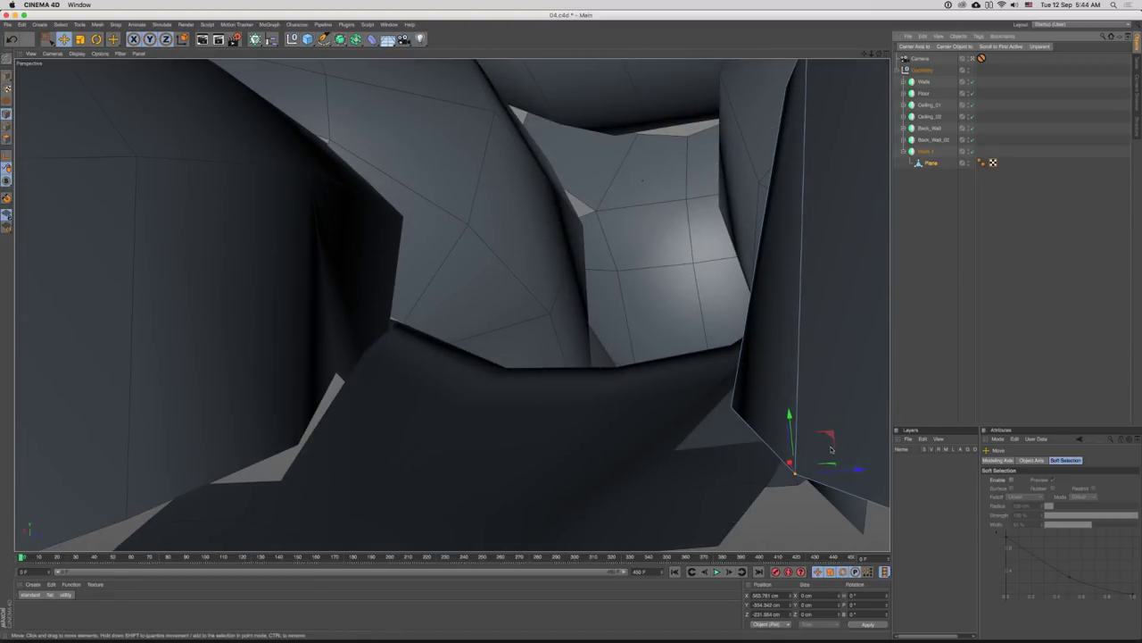
pyautogui.moveTo(846, 411); pyautogui.dragTo(829, 436)
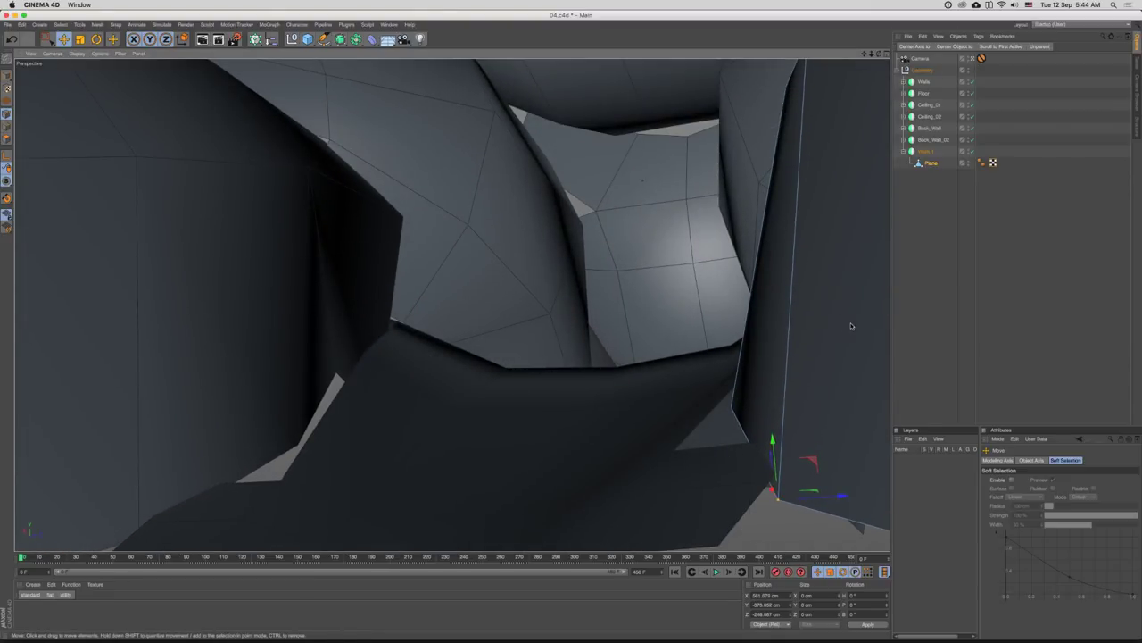
pyautogui.moveTo(848, 324); pyautogui.dragTo(503, 218)
# - Transfer the Protection tag from the camera to the Geometry null and reframe the camera to show more of the ceiling
pyautogui.click(920, 59)
pyautogui.moveTo(982, 59); pyautogui.dragTo(970, 68)
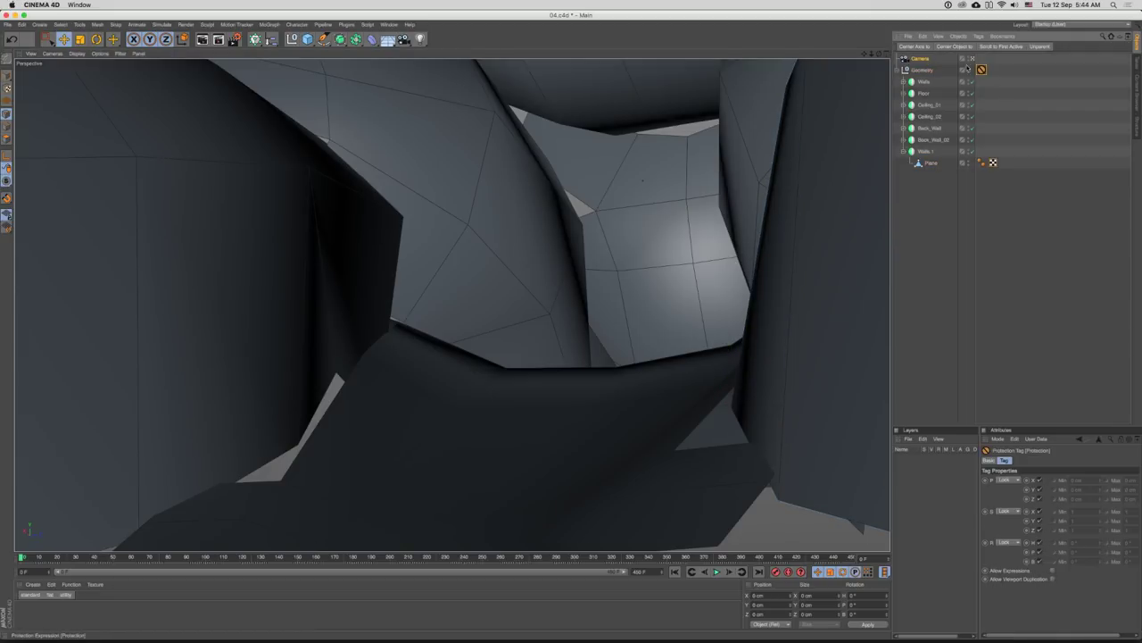
pyautogui.click(925, 60)
pyautogui.scroll(-5, 676, 242)
pyautogui.moveTo(653, 243)
pyautogui.mouseDown()
pyautogui.moveTo(652, 291)
pyautogui.moveTo(684, 276)
pyautogui.moveTo(658, 304)
pyautogui.moveTo(671, 283)
pyautogui.moveTo(672, 335)
pyautogui.mouseUp()
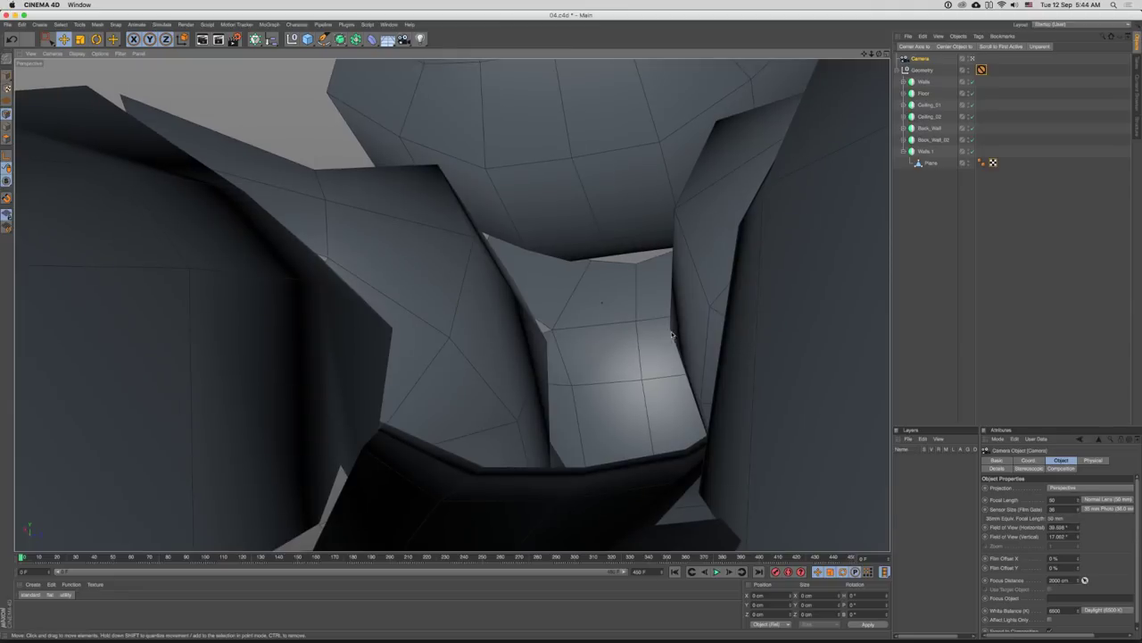
pyautogui.click(981, 59)
# - Switch to the Photoshop sketch and convert its Background into a regular layer
pyautogui.press('super+Tab')
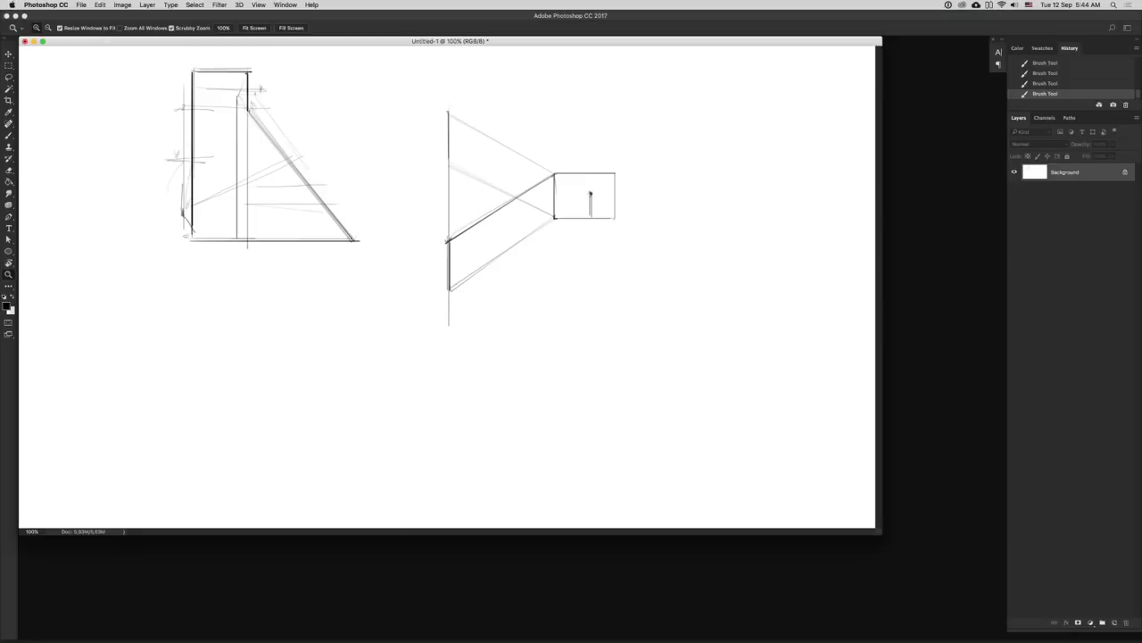
pyautogui.click(418, 347)
pyautogui.press('b')
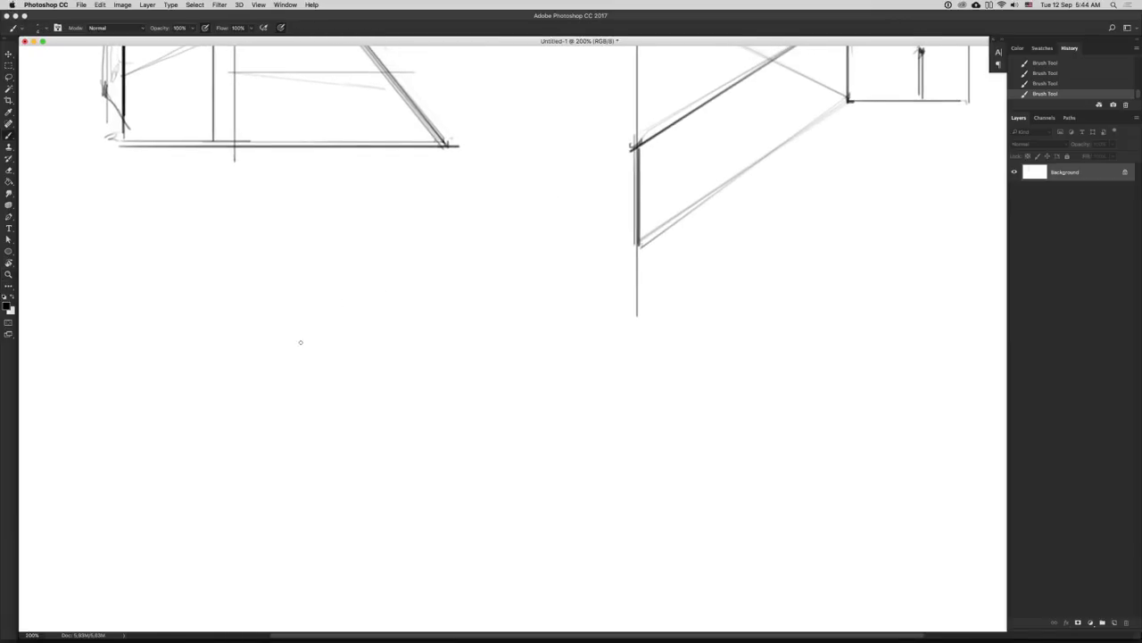
pyautogui.moveTo(194, 348); pyautogui.dragTo(194, 439)
pyautogui.press('super+z')
pyautogui.doubleClick(1062, 177)
pyautogui.press('Return')
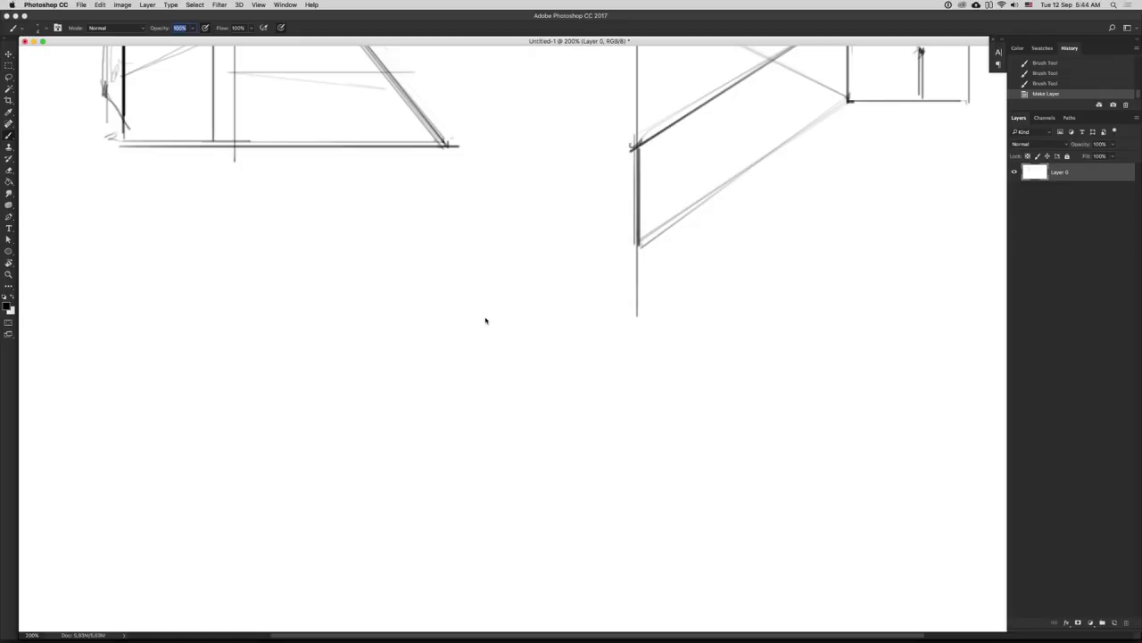
# - Brush a wide, thin-lined rectangular frame in the empty area below the triangular sketch
pyautogui.rightClick(484, 319)
pyautogui.write('2')
pyautogui.moveTo(269, 324); pyautogui.dragTo(272, 401)
pyautogui.press('super+z')
pyautogui.moveTo(182, 314)
pyautogui.mouseDown()
pyautogui.moveTo(184, 399)
pyautogui.moveTo(459, 401)
pyautogui.mouseUp()
pyautogui.moveTo(199, 299)
pyautogui.mouseDown()
pyautogui.moveTo(466, 317)
pyautogui.moveTo(459, 296)
pyautogui.moveTo(457, 400)
pyautogui.mouseUp()
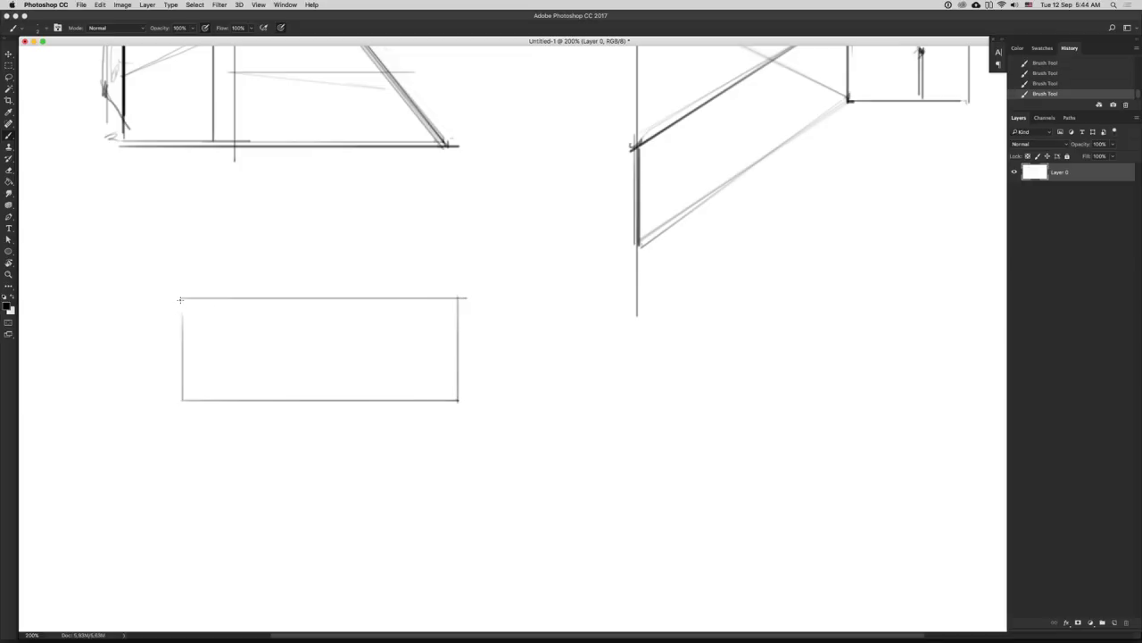
pyautogui.moveTo(183, 399); pyautogui.dragTo(186, 298)
# - Sketch a small camera near the floor of the square room, with its view cone and horizontal sight line facing the slope
pyautogui.hscroll(5, 347, 342)
pyautogui.scroll(5, 693, 191)
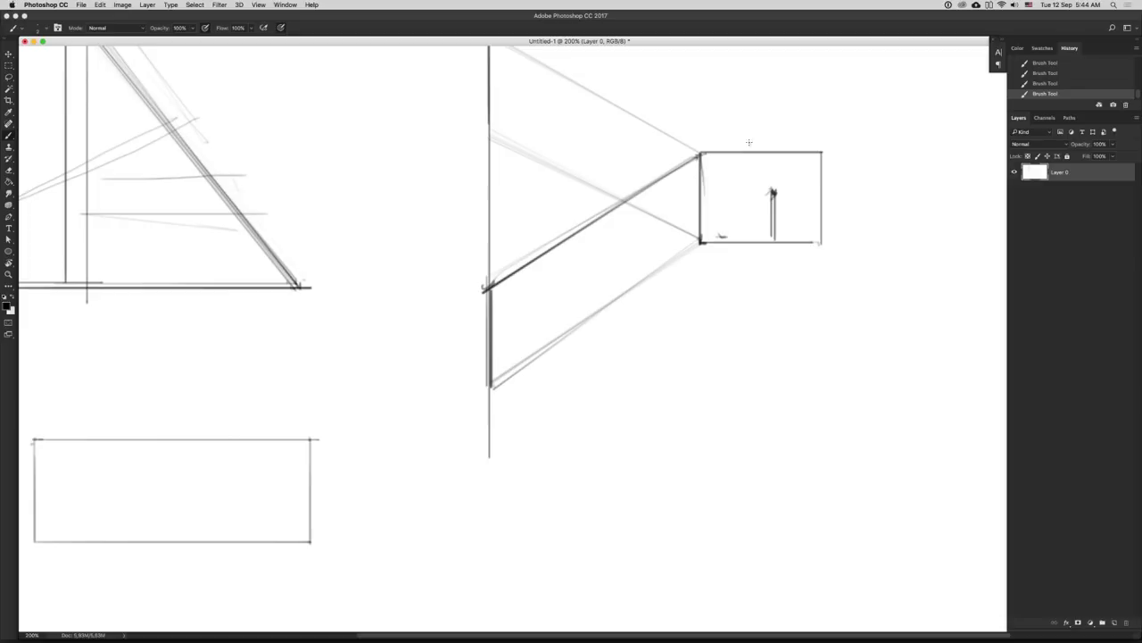
pyautogui.scroll(1, 746, 178)
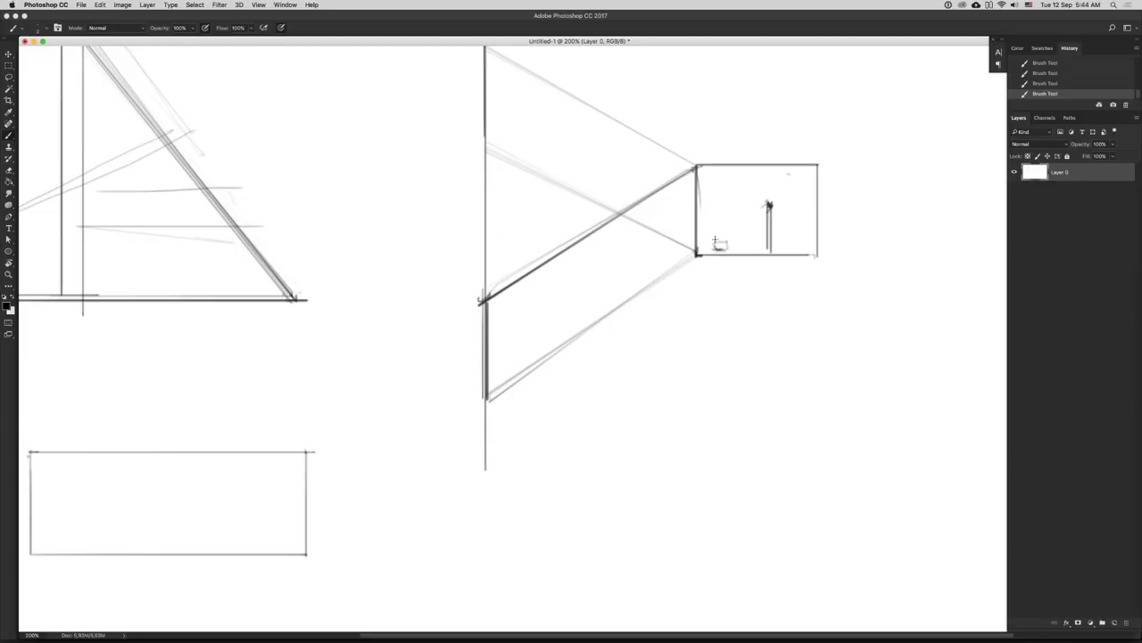
pyautogui.moveTo(715, 240)
pyautogui.mouseDown()
pyautogui.moveTo(752, 242)
pyautogui.moveTo(639, 206)
pyautogui.moveTo(653, 264)
pyautogui.moveTo(718, 244)
pyautogui.mouseUp()
pyautogui.moveTo(654, 211)
pyautogui.mouseDown()
pyautogui.moveTo(728, 243)
pyautogui.moveTo(632, 267)
pyautogui.mouseUp()
pyautogui.moveTo(734, 246); pyautogui.dragTo(610, 245)
pyautogui.moveTo(639, 207); pyautogui.dragTo(638, 282)
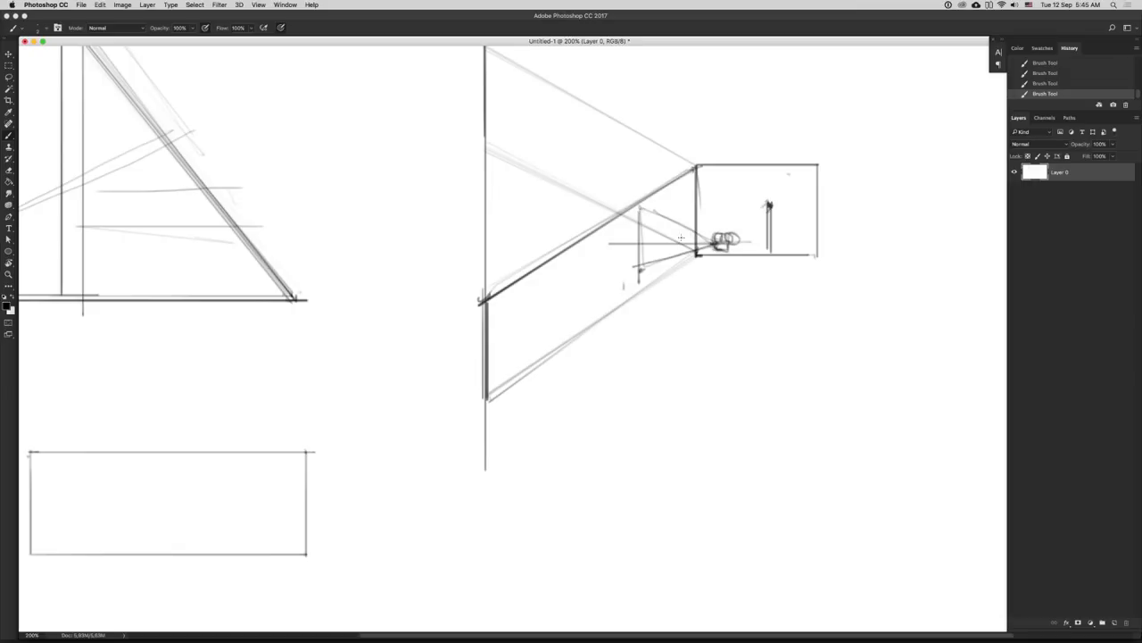
pyautogui.moveTo(642, 213); pyautogui.dragTo(640, 273)
# - Sketch a second camera near the ceiling of the square room, with its view cone and horizontal sight line
pyautogui.moveTo(800, 181)
pyautogui.mouseDown()
pyautogui.moveTo(778, 170)
pyautogui.moveTo(629, 241)
pyautogui.mouseUp()
pyautogui.moveTo(764, 168)
pyautogui.mouseDown()
pyautogui.moveTo(701, 152)
pyautogui.moveTo(726, 204)
pyautogui.mouseUp()
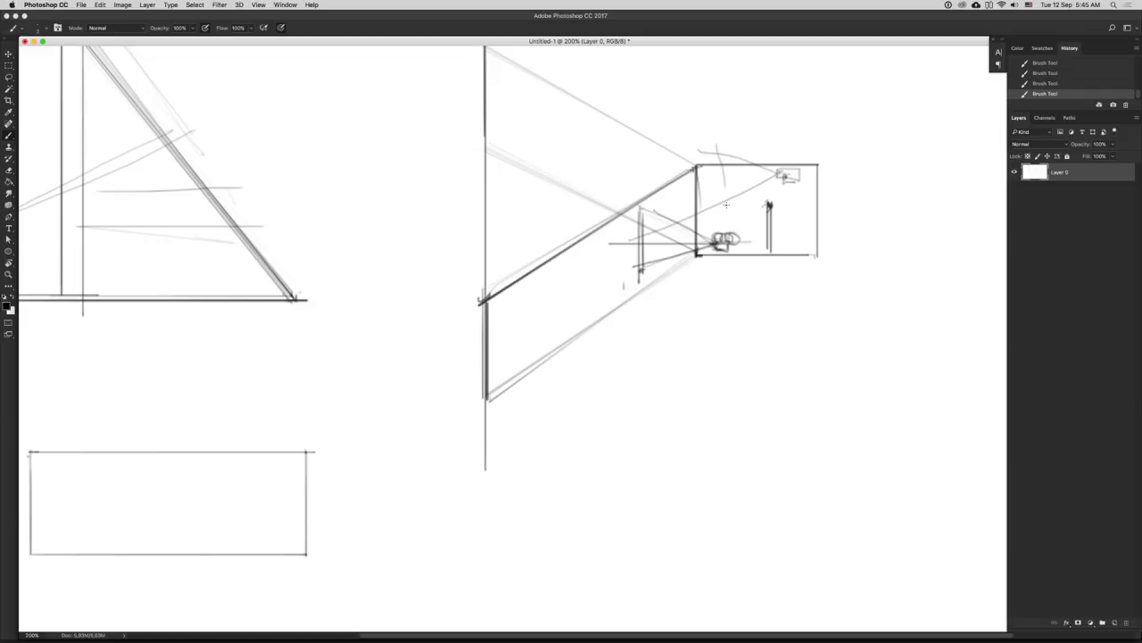
pyautogui.moveTo(774, 174); pyautogui.dragTo(676, 171)
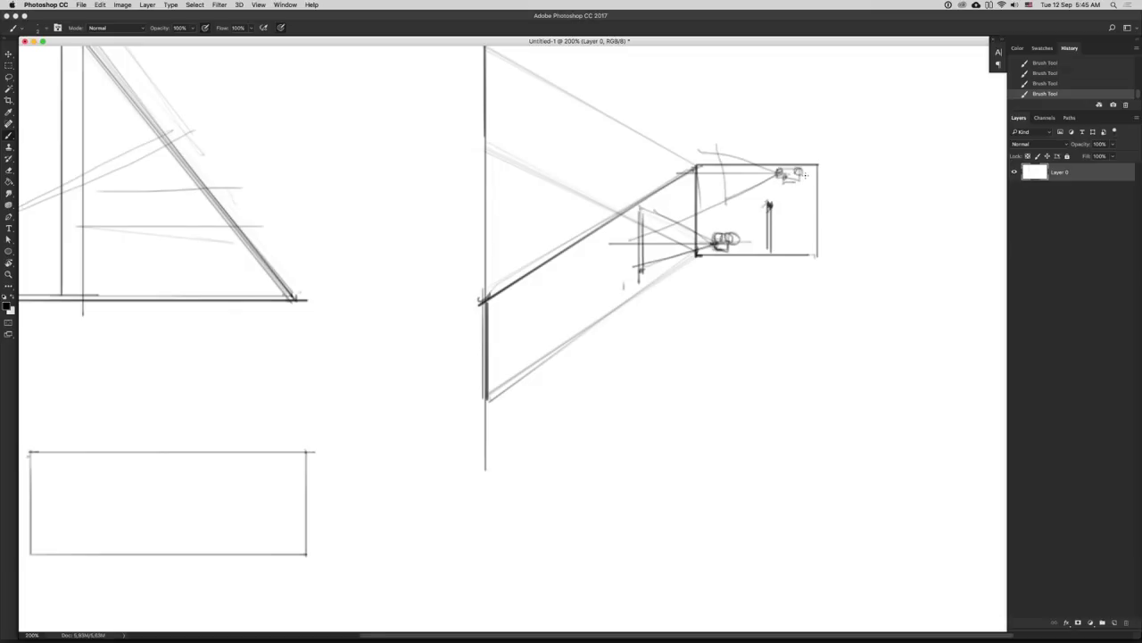
# - Sketch a standing figure beneath the upper camera and add small marks around both cameras
pyautogui.scroll(2, 769, 172)
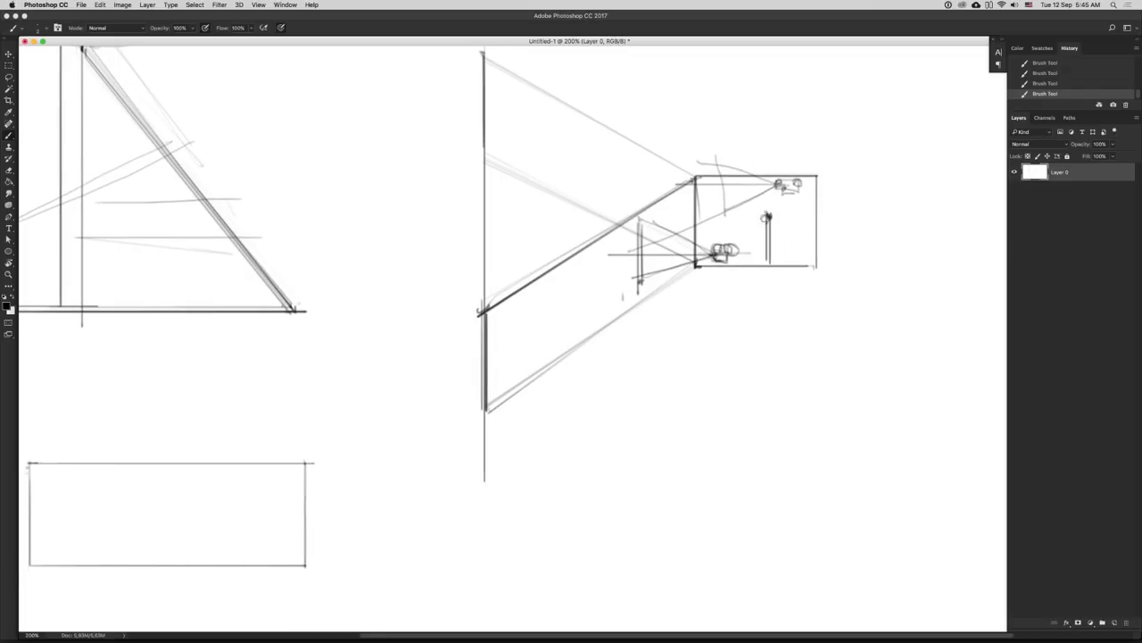
pyautogui.hscroll(2, 785, 189)
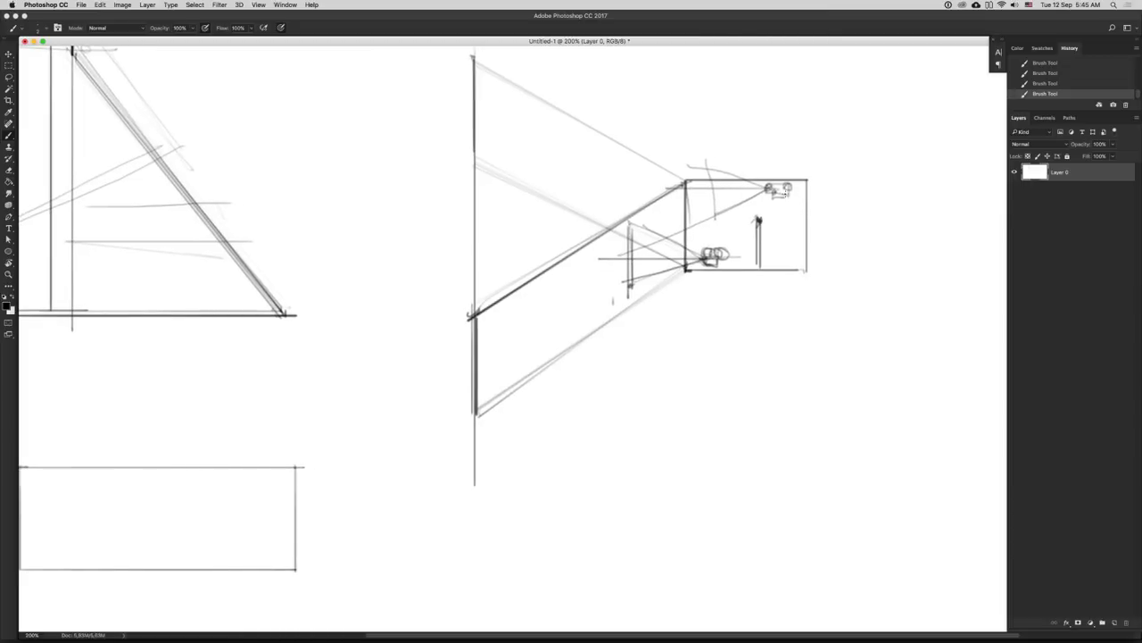
pyautogui.moveTo(775, 200)
pyautogui.mouseDown()
pyautogui.moveTo(774, 246)
pyautogui.moveTo(784, 189)
pyautogui.moveTo(778, 271)
pyautogui.mouseUp()
pyautogui.moveTo(776, 226)
pyautogui.mouseDown()
pyautogui.moveTo(776, 264)
pyautogui.moveTo(777, 195)
pyautogui.moveTo(778, 252)
pyautogui.mouseUp()
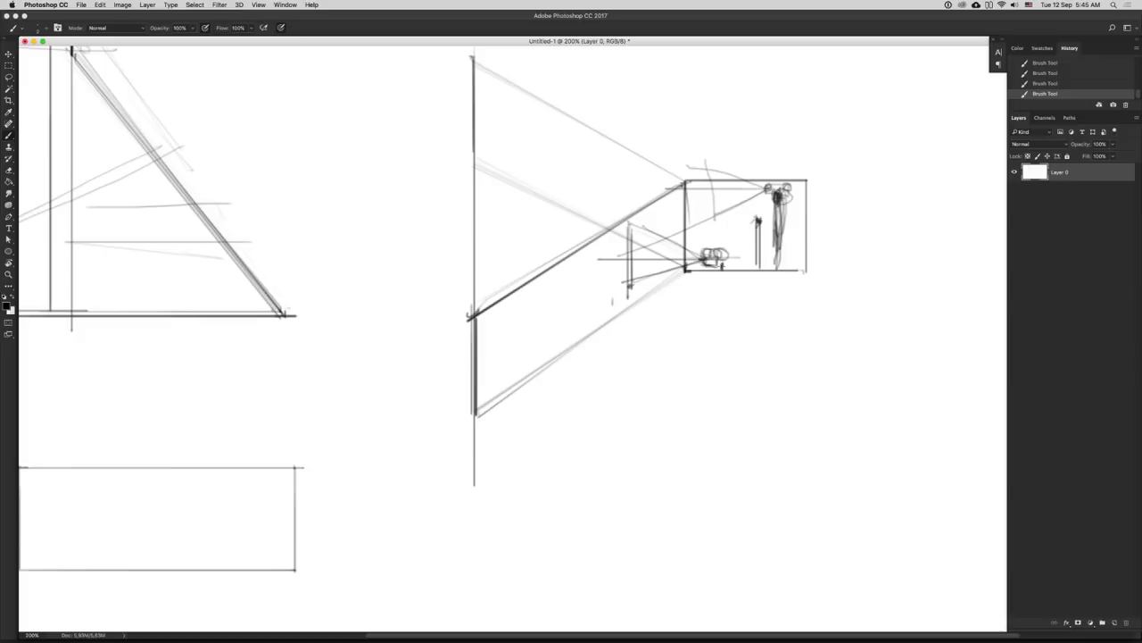
pyautogui.scroll(2, 711, 255)
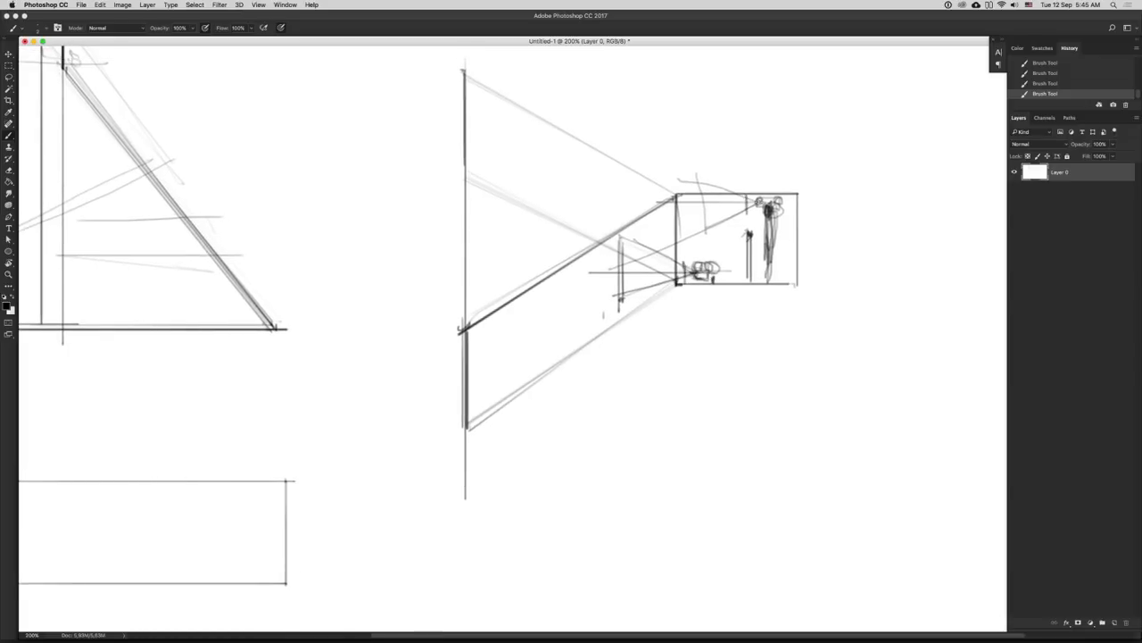
pyautogui.moveTo(760, 203)
pyautogui.mouseDown()
pyautogui.moveTo(692, 203)
pyautogui.moveTo(707, 246)
pyautogui.mouseUp()
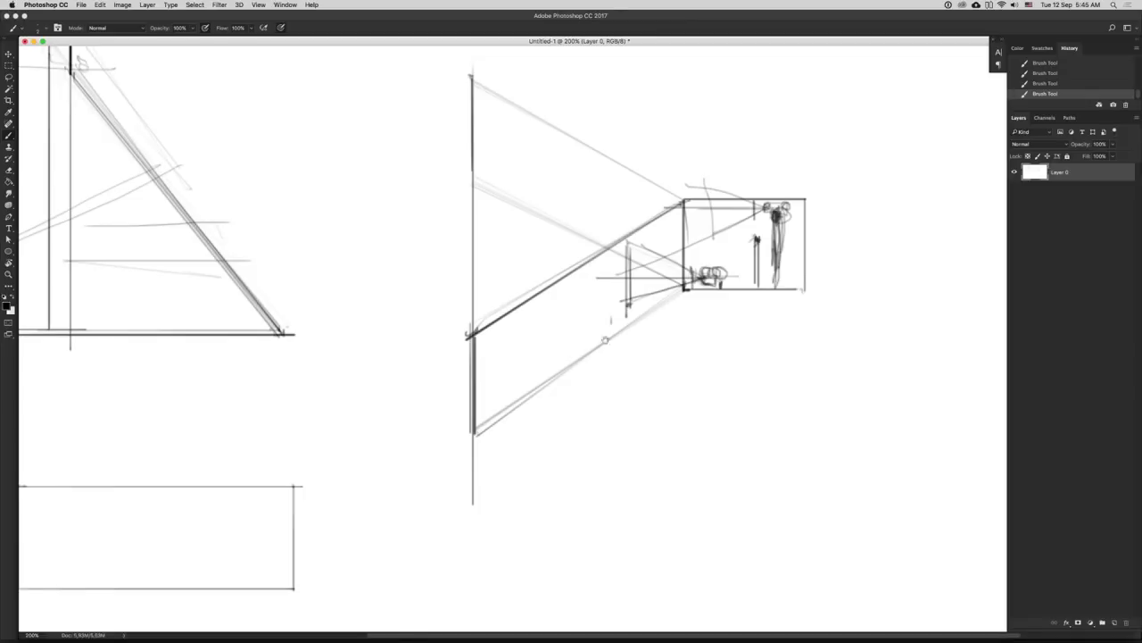
# - Draw large sweeping arcs across the top and right side of the rectangular frame as curved ceiling and wall shapes
pyautogui.moveTo(622, 326); pyautogui.dragTo(528, 300)
pyautogui.moveTo(342, 400); pyautogui.dragTo(672, 309)
pyautogui.moveTo(361, 332)
pyautogui.mouseDown()
pyautogui.moveTo(446, 372)
pyautogui.moveTo(502, 340)
pyautogui.moveTo(421, 389)
pyautogui.mouseUp()
pyautogui.moveTo(562, 339)
pyautogui.mouseDown()
pyautogui.moveTo(478, 388)
pyautogui.moveTo(572, 368)
pyautogui.moveTo(507, 400)
pyautogui.mouseUp()
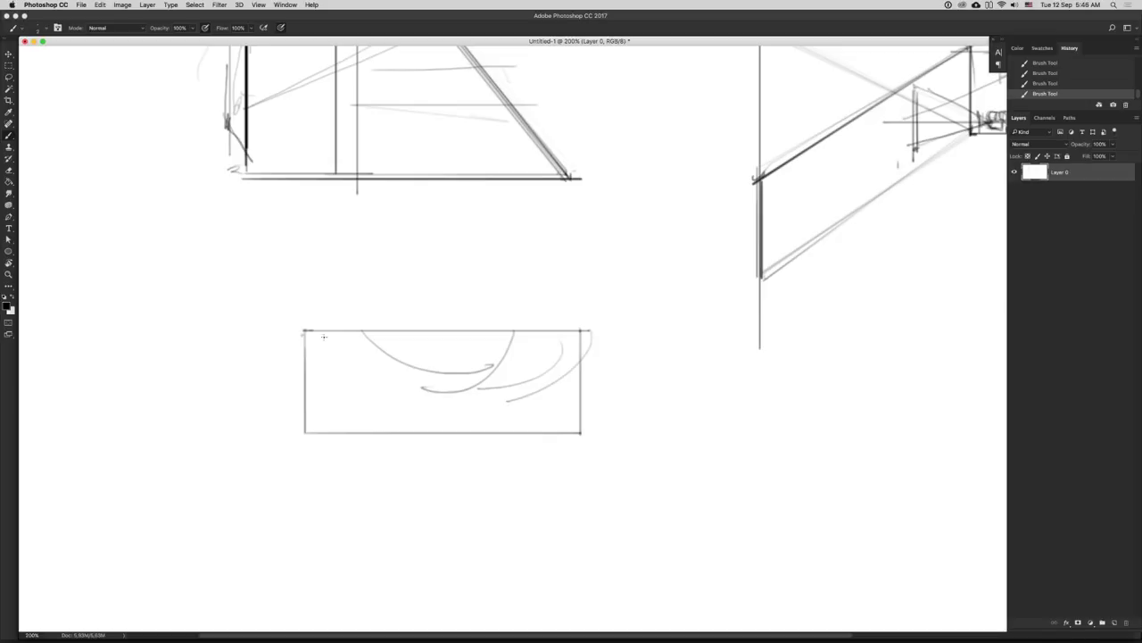
# - Draw overlapping curves on the frame's left side, plus a small box and short floor lines near its lower centre
pyautogui.moveTo(299, 344); pyautogui.dragTo(457, 399)
pyautogui.moveTo(334, 358); pyautogui.dragTo(435, 427)
pyautogui.moveTo(370, 379); pyautogui.dragTo(425, 422)
pyautogui.moveTo(507, 415)
pyautogui.mouseDown()
pyautogui.moveTo(475, 418)
pyautogui.moveTo(538, 404)
pyautogui.moveTo(479, 410)
pyautogui.mouseUp()
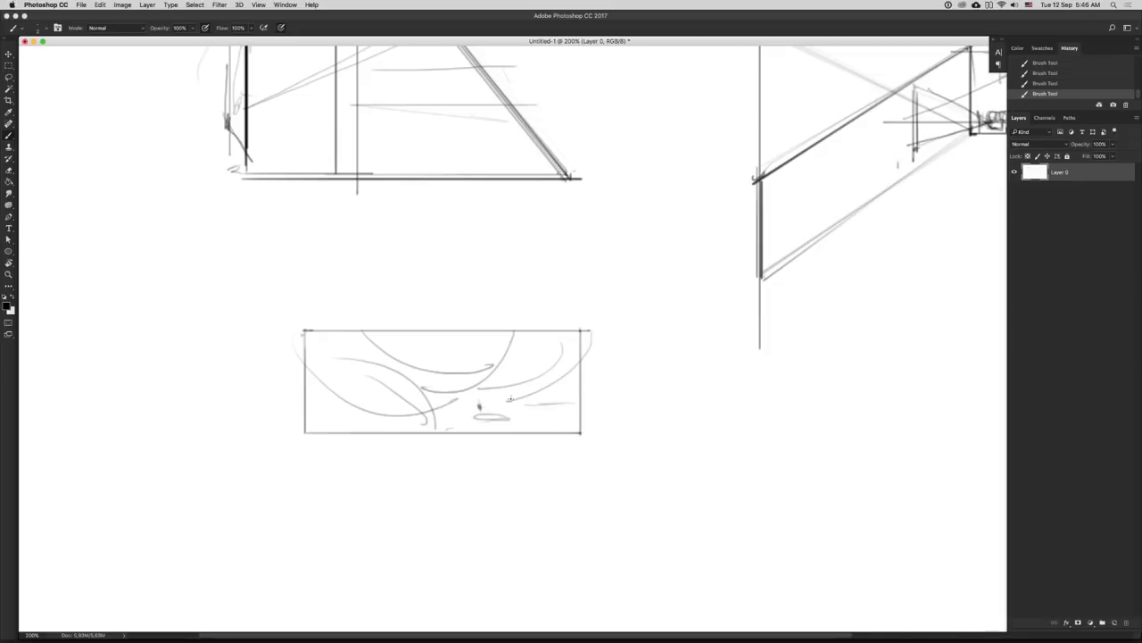
pyautogui.moveTo(567, 403)
pyautogui.mouseDown()
pyautogui.moveTo(514, 399)
pyautogui.moveTo(431, 426)
pyautogui.moveTo(476, 403)
pyautogui.moveTo(501, 408)
pyautogui.mouseUp()
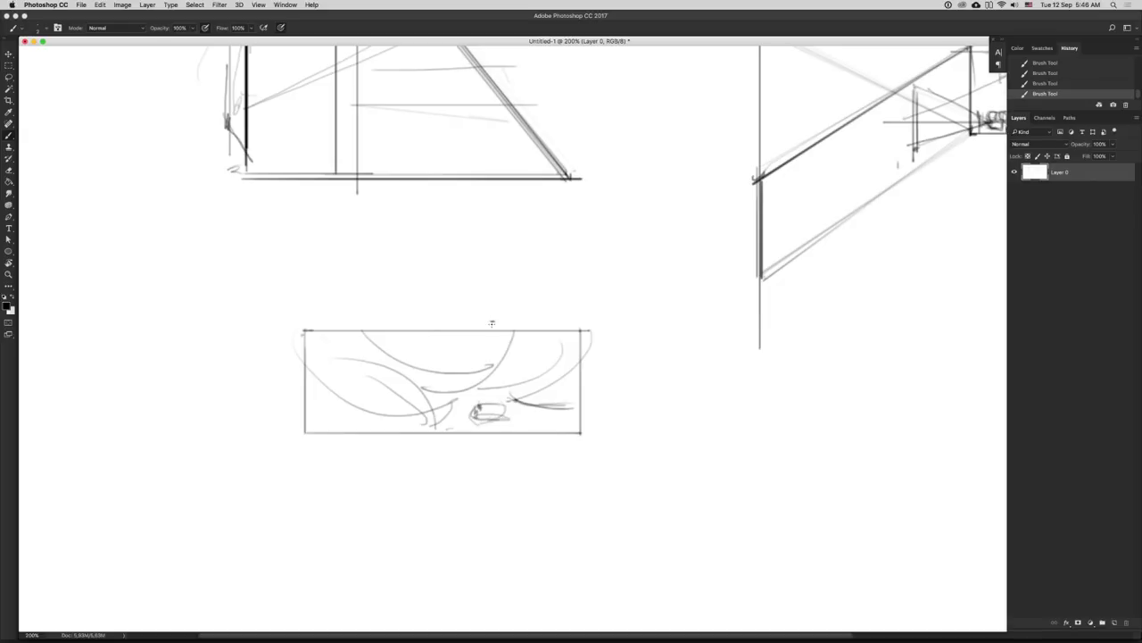
# - Draw a vertical and a horizontal guide line across the frame, crossing at the small box near its lower centre
pyautogui.moveTo(491, 321); pyautogui.dragTo(489, 463)
pyautogui.moveTo(593, 405); pyautogui.dragTo(249, 406)
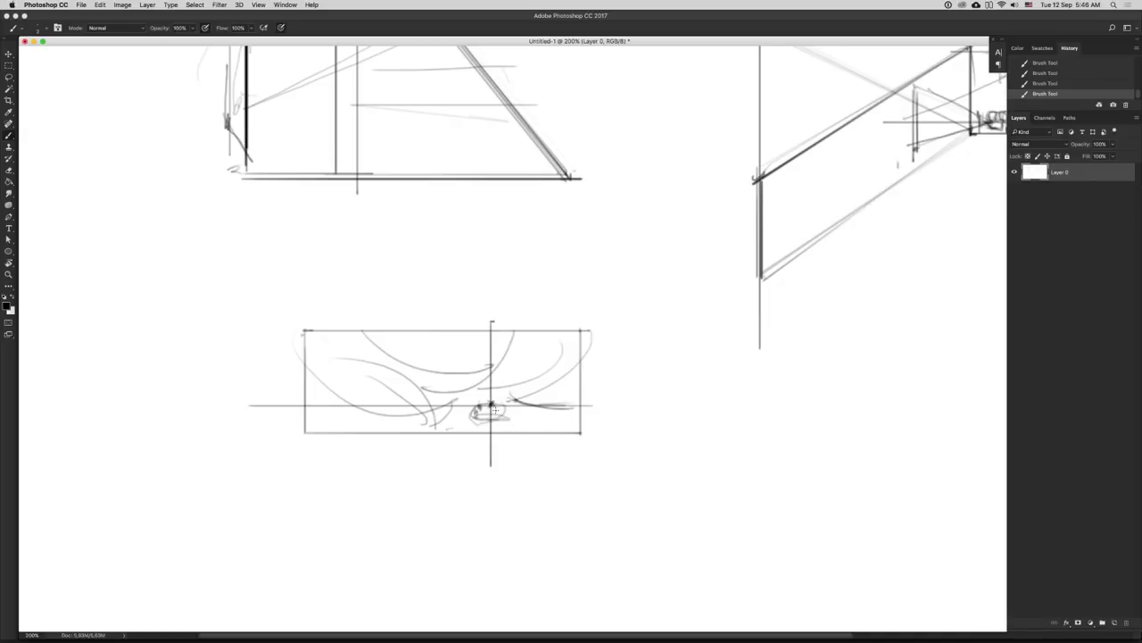
pyautogui.scroll(-1, 493, 401)
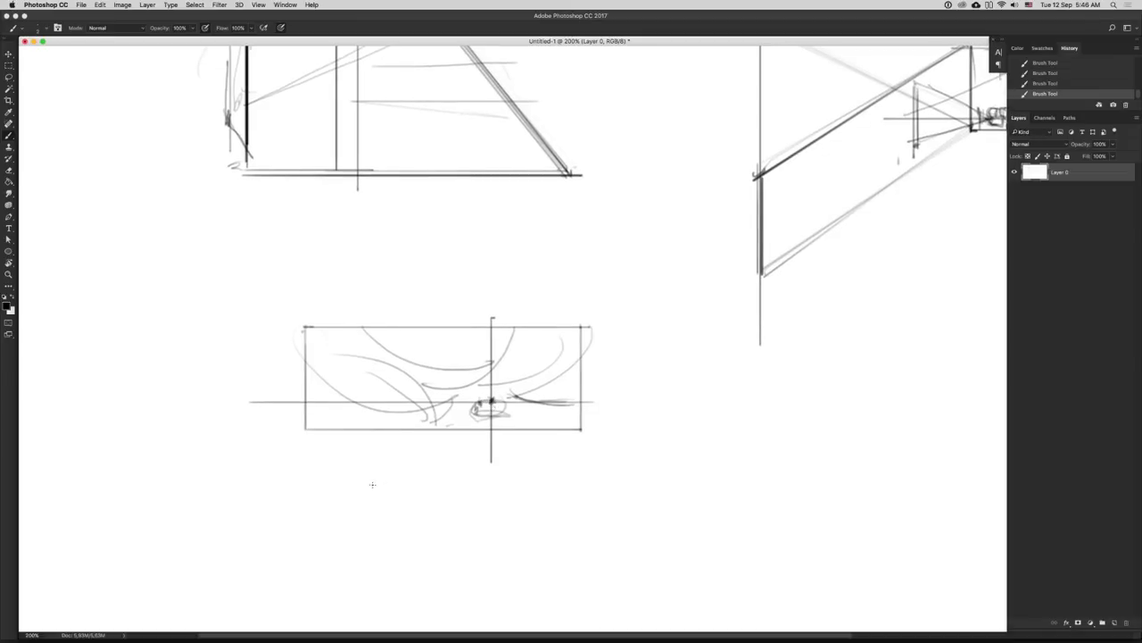
# - Draw four arrows pointing into the frame and bold sweeping curves across its upper part converging on the small box
pyautogui.moveTo(372, 484); pyautogui.dragTo(454, 423)
pyautogui.moveTo(433, 434); pyautogui.dragTo(453, 424)
pyautogui.moveTo(523, 428)
pyautogui.mouseDown()
pyautogui.moveTo(551, 446)
pyautogui.moveTo(520, 425)
pyautogui.mouseUp()
pyautogui.moveTo(606, 292); pyautogui.dragTo(585, 313)
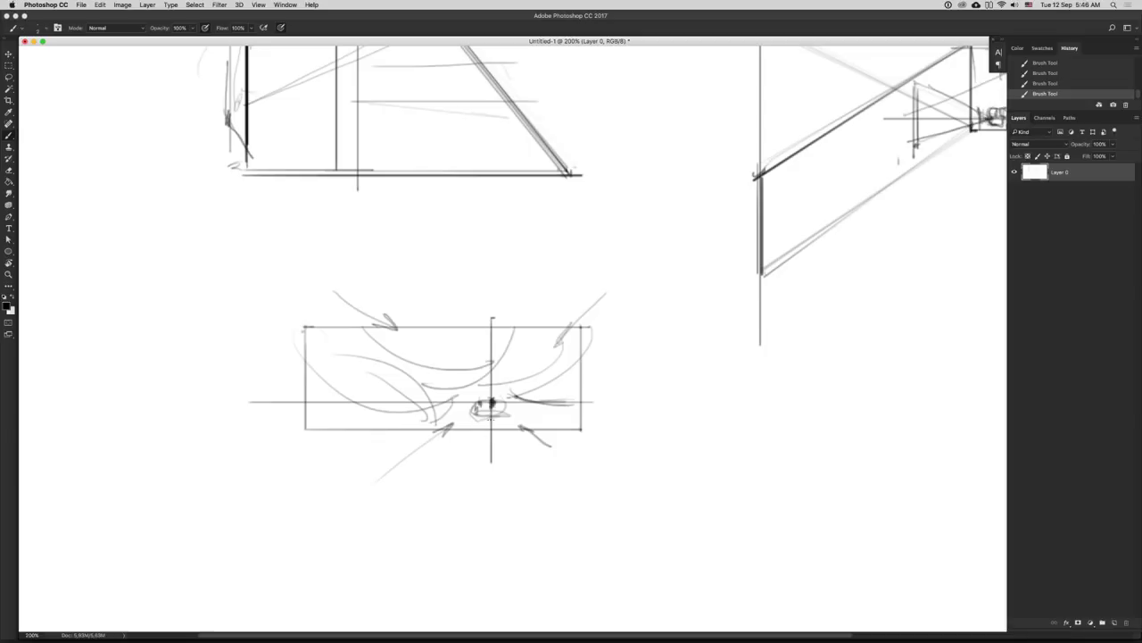
pyautogui.moveTo(446, 393); pyautogui.dragTo(451, 398)
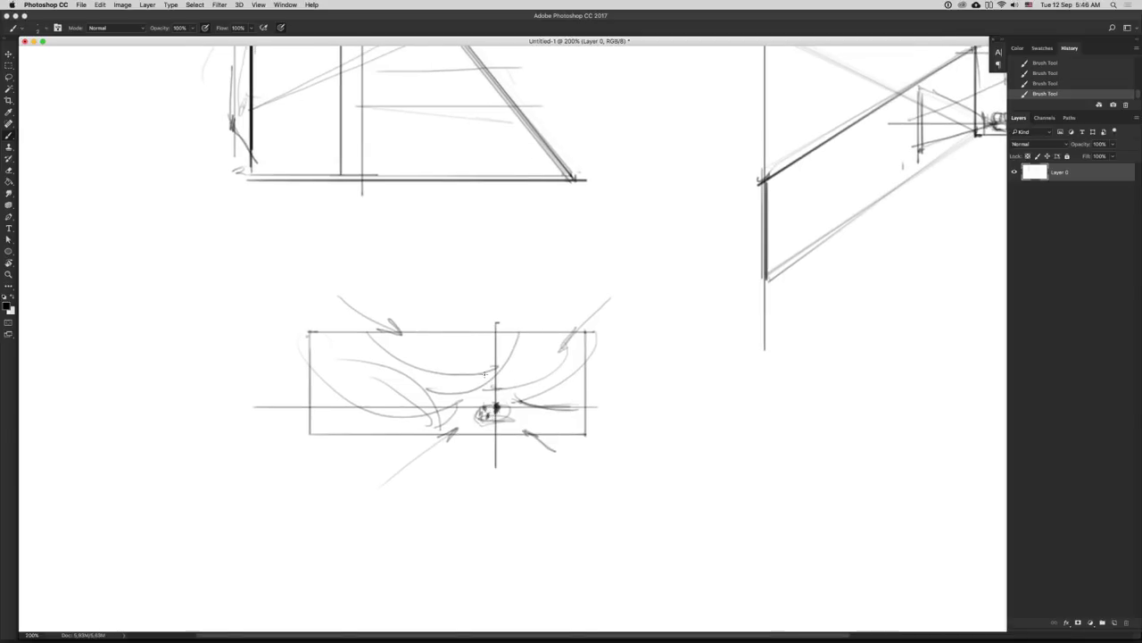
pyautogui.moveTo(374, 377)
pyautogui.mouseDown()
pyautogui.moveTo(460, 391)
pyautogui.moveTo(434, 397)
pyautogui.moveTo(518, 361)
pyautogui.moveTo(436, 396)
pyautogui.moveTo(521, 360)
pyautogui.mouseUp()
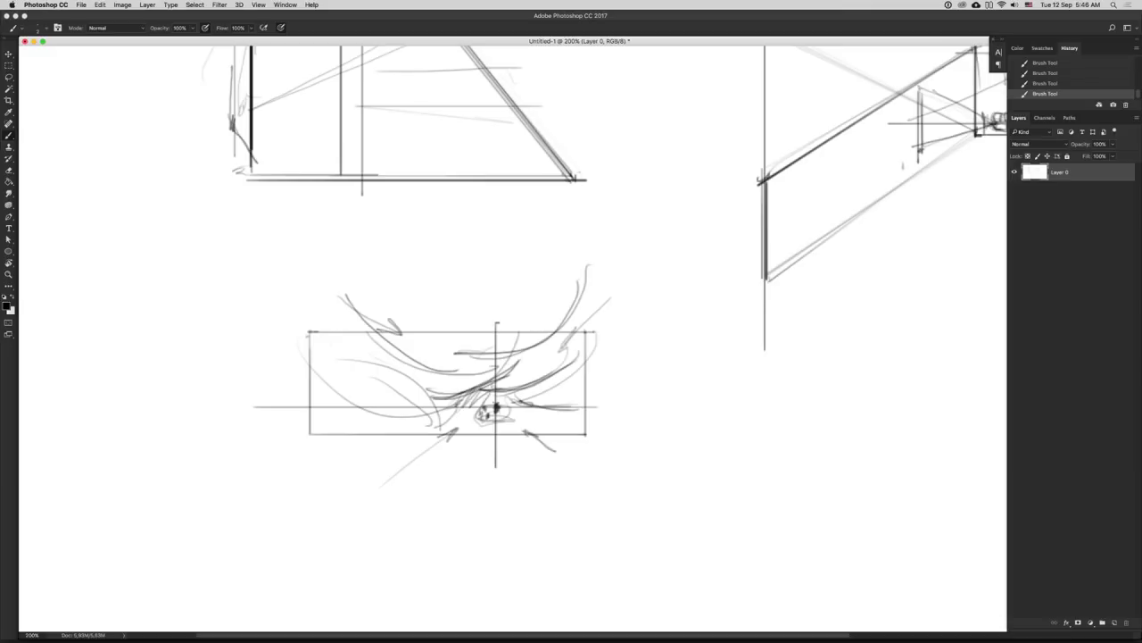
# - Switch to Cinema 4D and compare the locked camera's framing with a free view of the cave geometry
pyautogui.press('super+Tab')
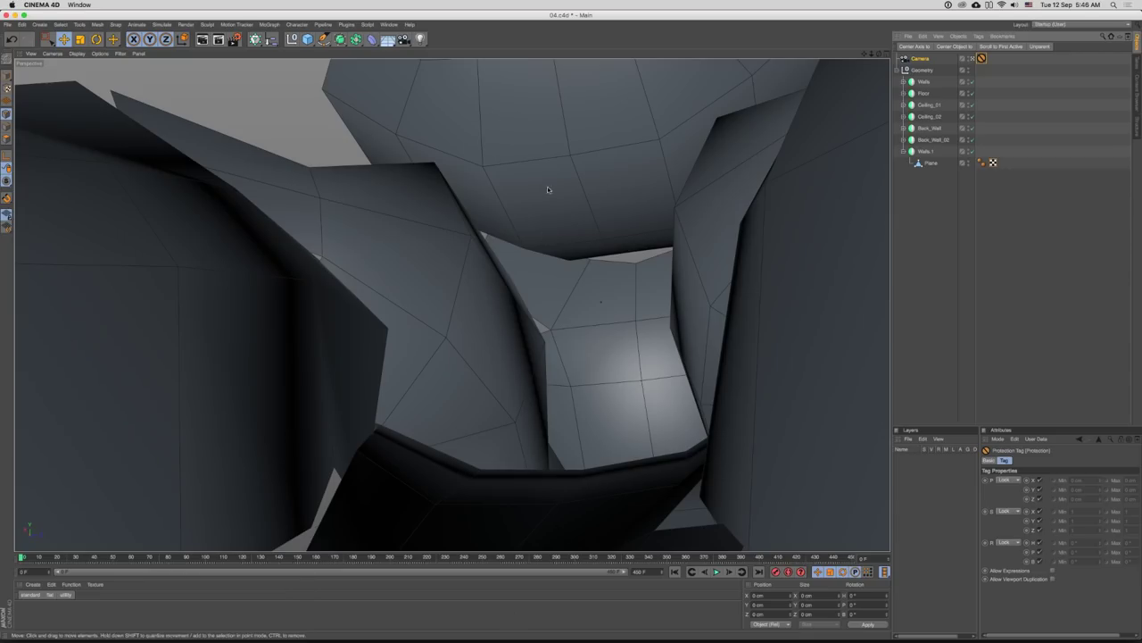
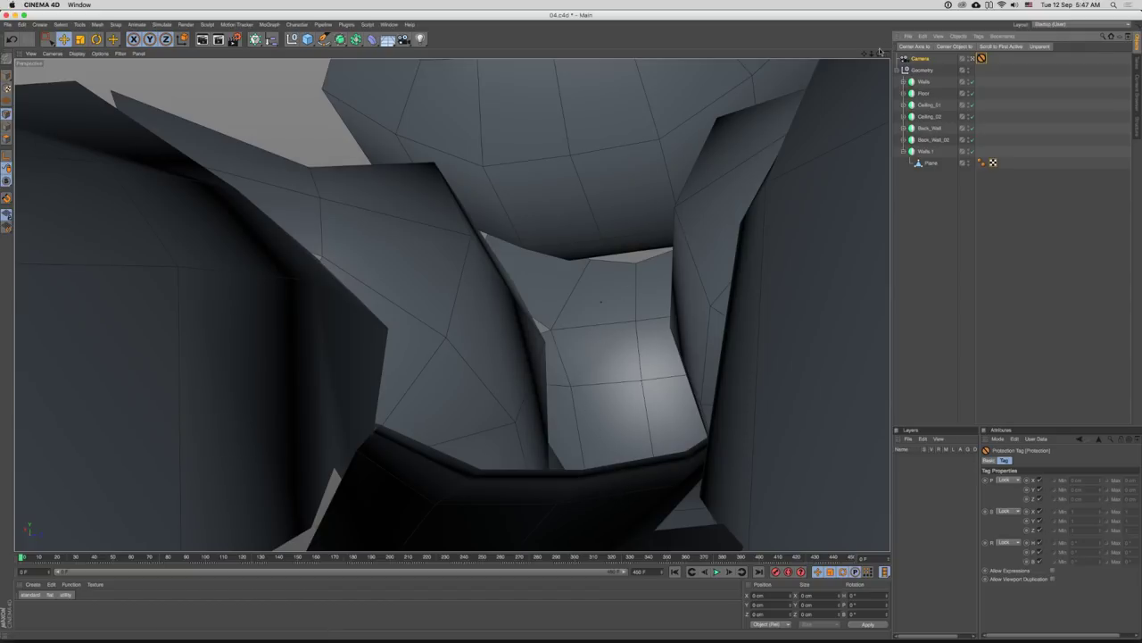
pyautogui.click(972, 59)
pyautogui.moveTo(556, 257)
pyautogui.mouseDown()
pyautogui.moveTo(566, 278)
pyautogui.moveTo(537, 218)
pyautogui.moveTo(567, 264)
pyautogui.mouseUp()
pyautogui.scroll(3, 567, 265)
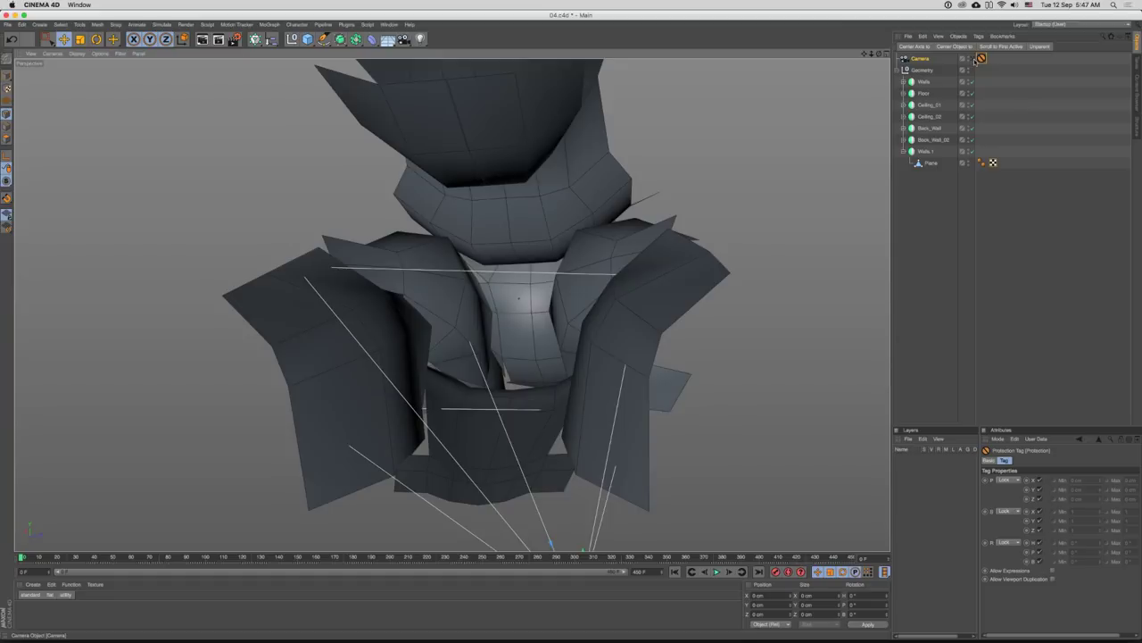
pyautogui.click(973, 59)
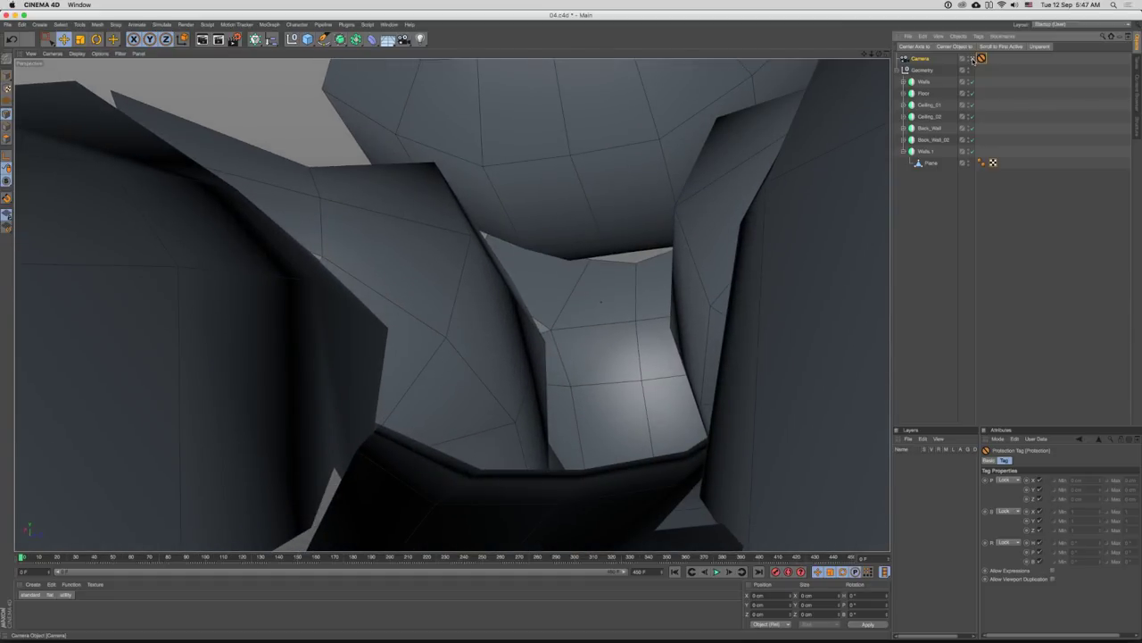
pyautogui.click(973, 59)
pyautogui.scroll(-4, 459, 173)
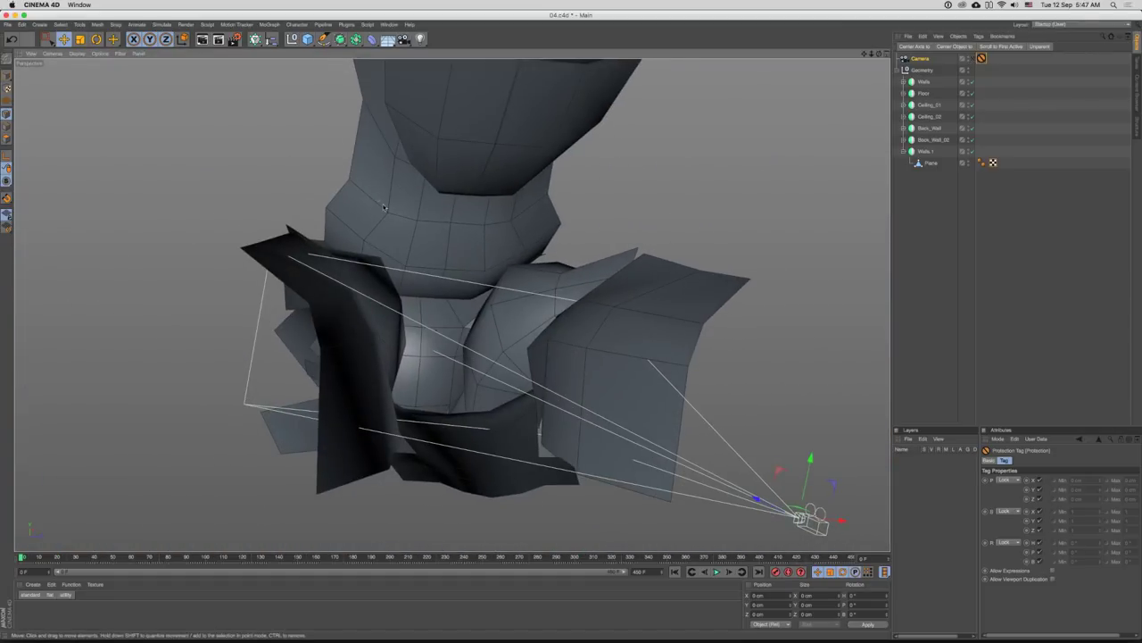
# - Expand Ceiling_01 and make its Plane mesh active for edge editing with the Move tool
pyautogui.click(439, 169)
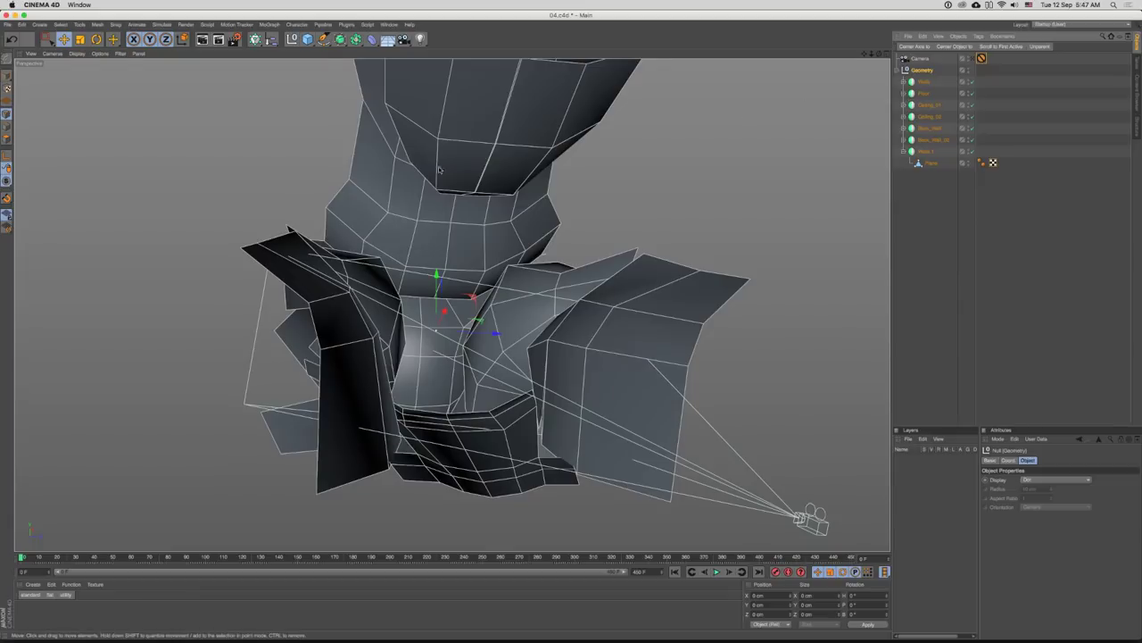
pyautogui.press('Return')
pyautogui.click(384, 185)
pyautogui.moveTo(401, 184); pyautogui.dragTo(437, 185)
pyautogui.click(904, 105)
pyautogui.click(932, 117)
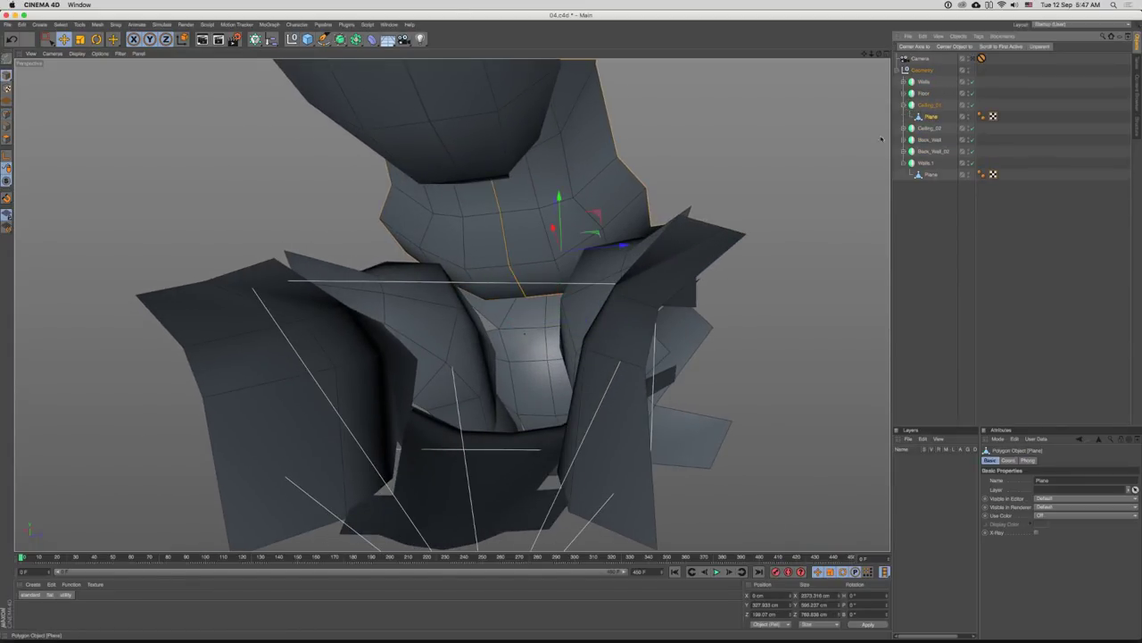
pyautogui.moveTo(882, 139); pyautogui.dragTo(386, 186)
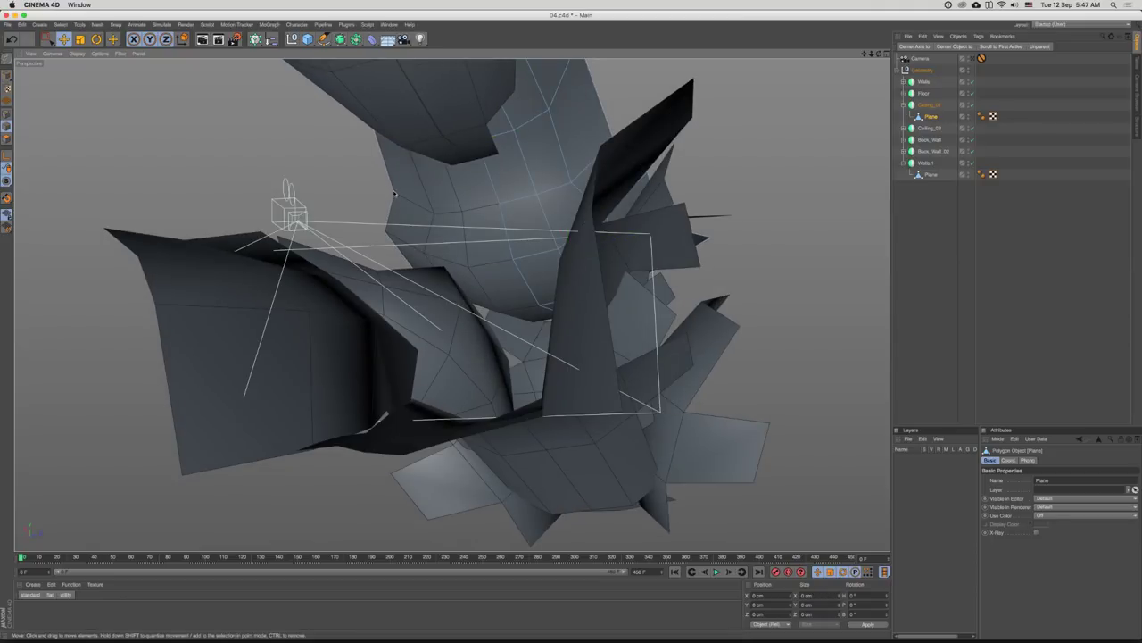
pyautogui.click(937, 113)
pyautogui.press('e')
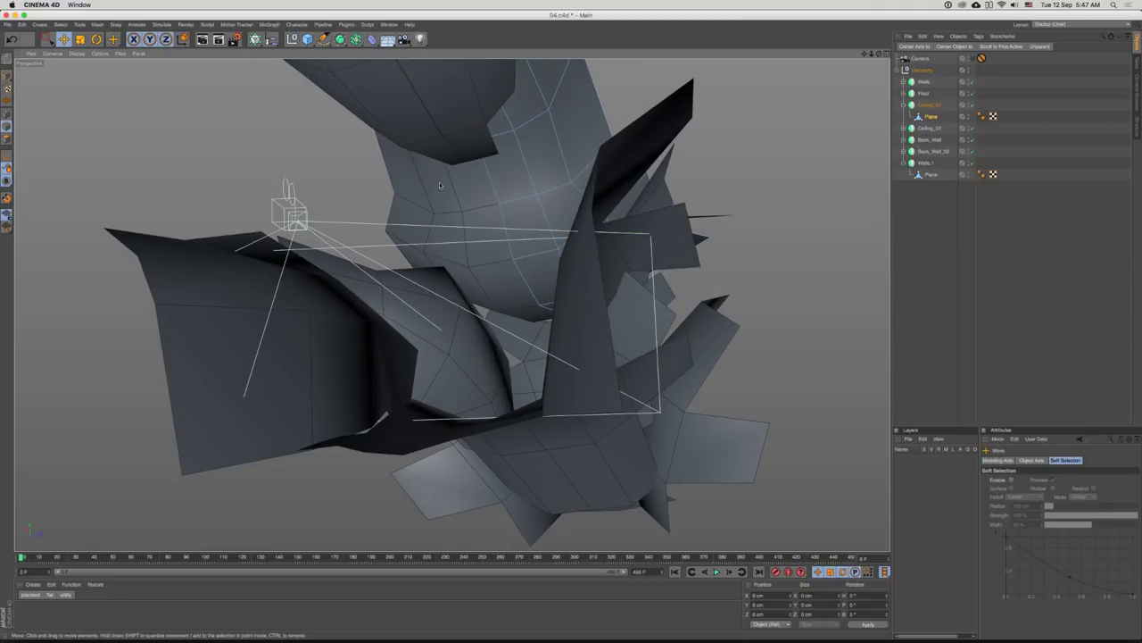
# - Extrude the outer side edges of the Ceiling_01 plane outward and adjust the new strip's scale
pyautogui.moveTo(582, 151); pyautogui.dragTo(660, 161)
pyautogui.click(609, 101)
pyautogui.press('t')
pyautogui.moveTo(606, 185); pyautogui.dragTo(663, 179)
pyautogui.press('e')
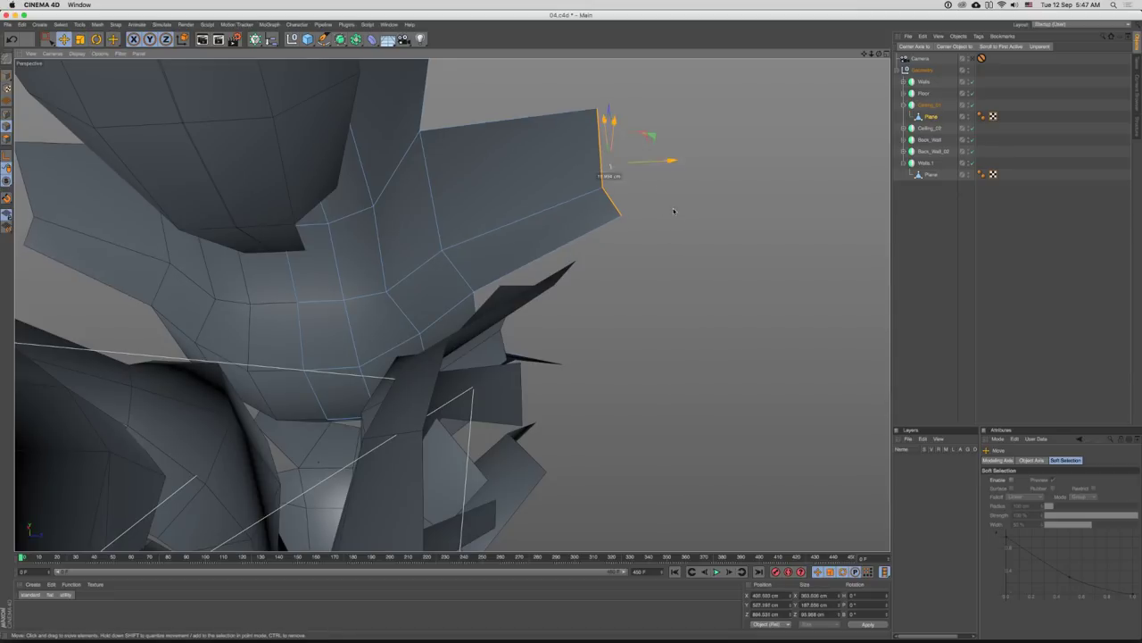
# - Move the extruded ceiling edges upward and back, and check the result through the camera
pyautogui.scroll(-5, 600, 197)
pyautogui.moveTo(569, 206); pyautogui.dragTo(598, 234)
pyautogui.scroll(4, 586, 203)
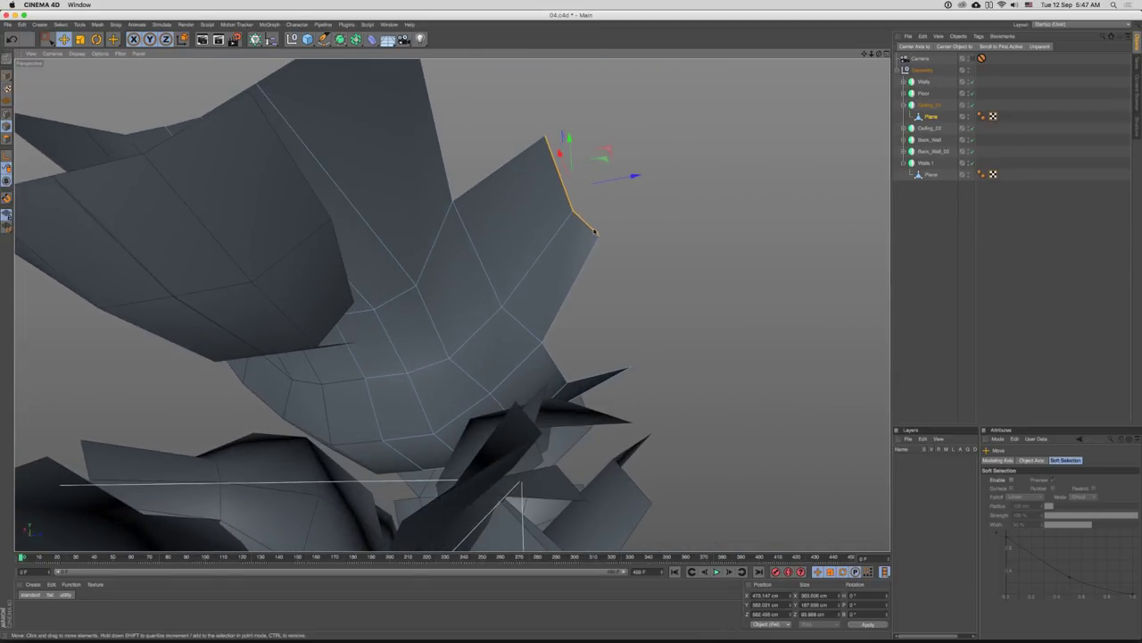
pyautogui.moveTo(464, 312); pyautogui.dragTo(573, 261)
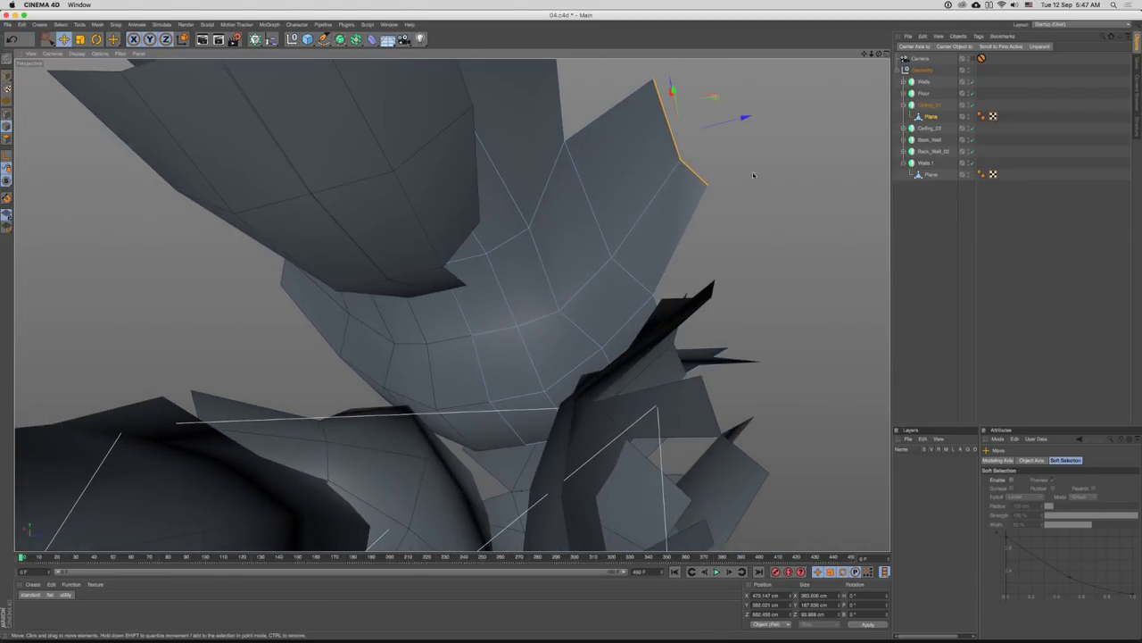
pyautogui.click(974, 59)
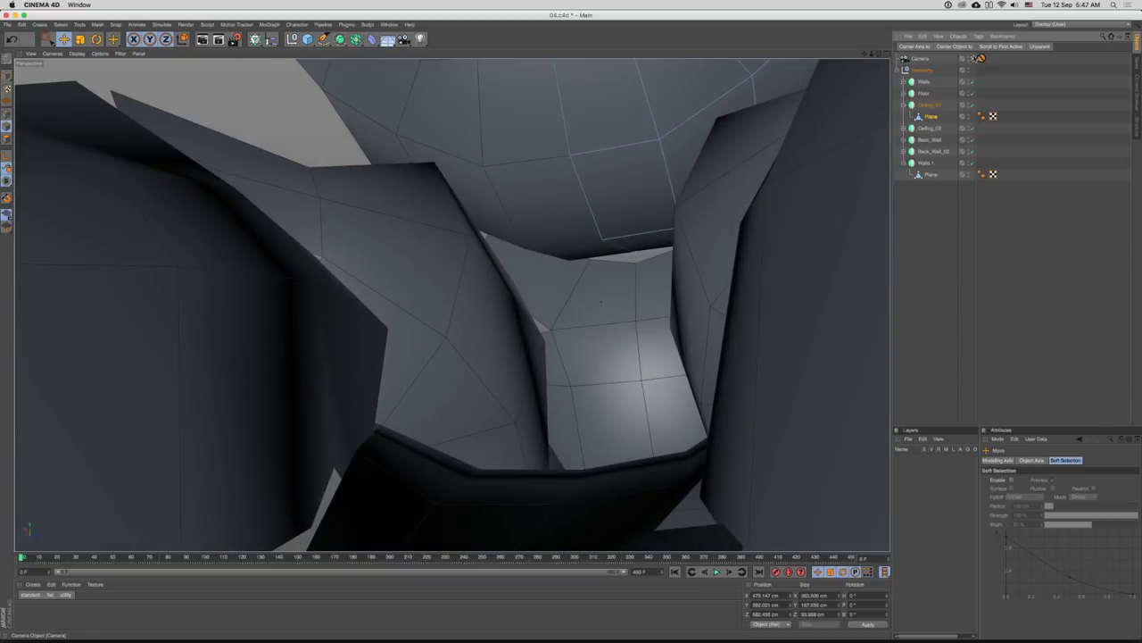
pyautogui.click(973, 60)
# - Extrude the neighbouring lower side edge of the ceiling plane outward and check it in the camera view
pyautogui.moveTo(727, 174); pyautogui.dragTo(655, 240)
pyautogui.click(656, 299)
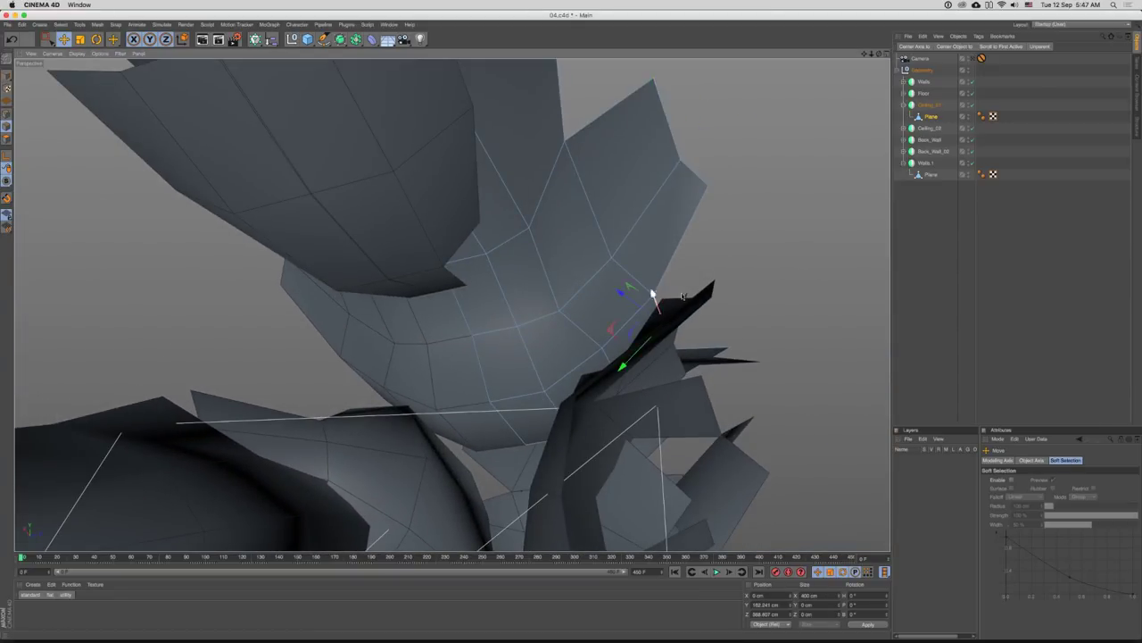
pyautogui.moveTo(656, 297); pyautogui.dragTo(616, 294)
pyautogui.moveTo(615, 295); pyautogui.dragTo(767, 247)
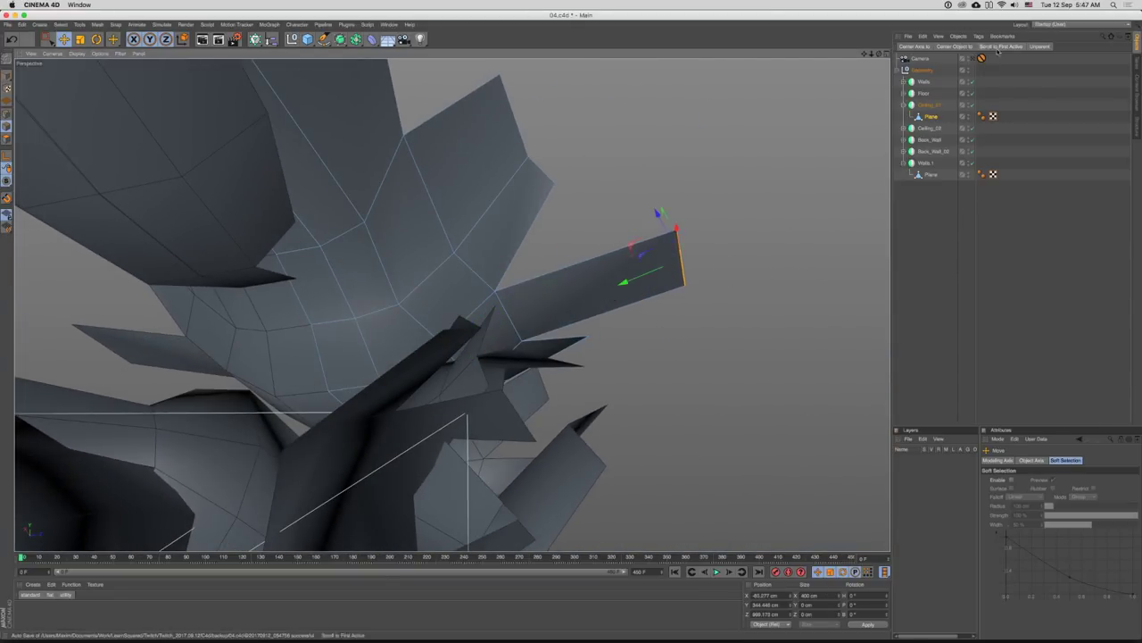
pyautogui.click(974, 60)
pyautogui.click(976, 59)
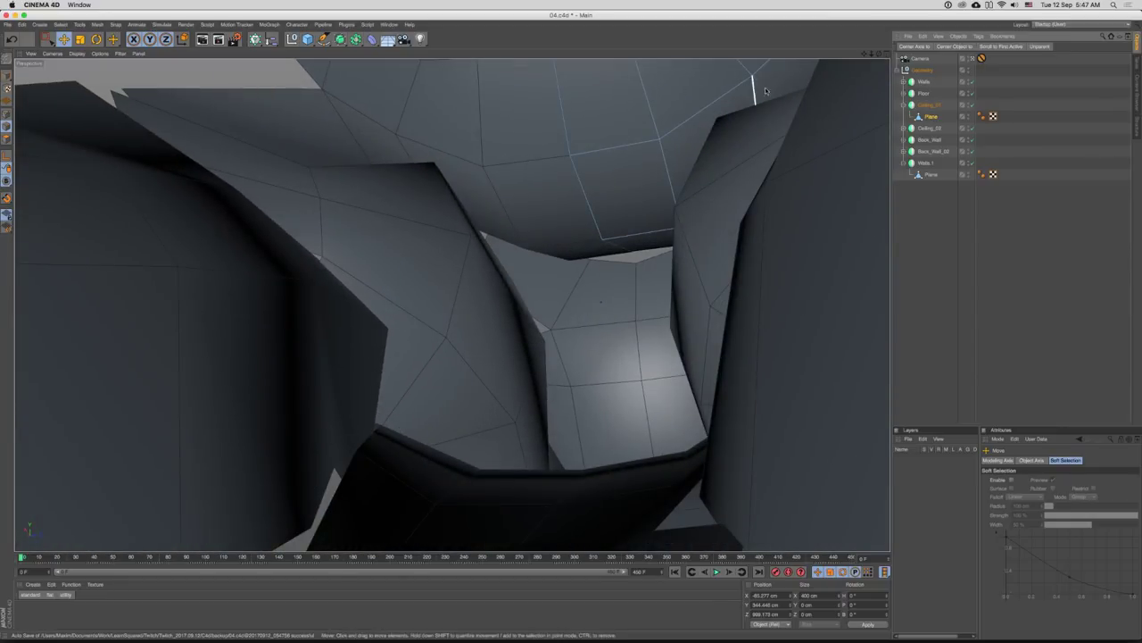
# - Reposition the new lower strip's outer edge higher and closer to the first extrusion, checking it through the camera
pyautogui.click(973, 59)
pyautogui.moveTo(446, 365); pyautogui.dragTo(491, 312)
pyautogui.moveTo(685, 295); pyautogui.dragTo(632, 277)
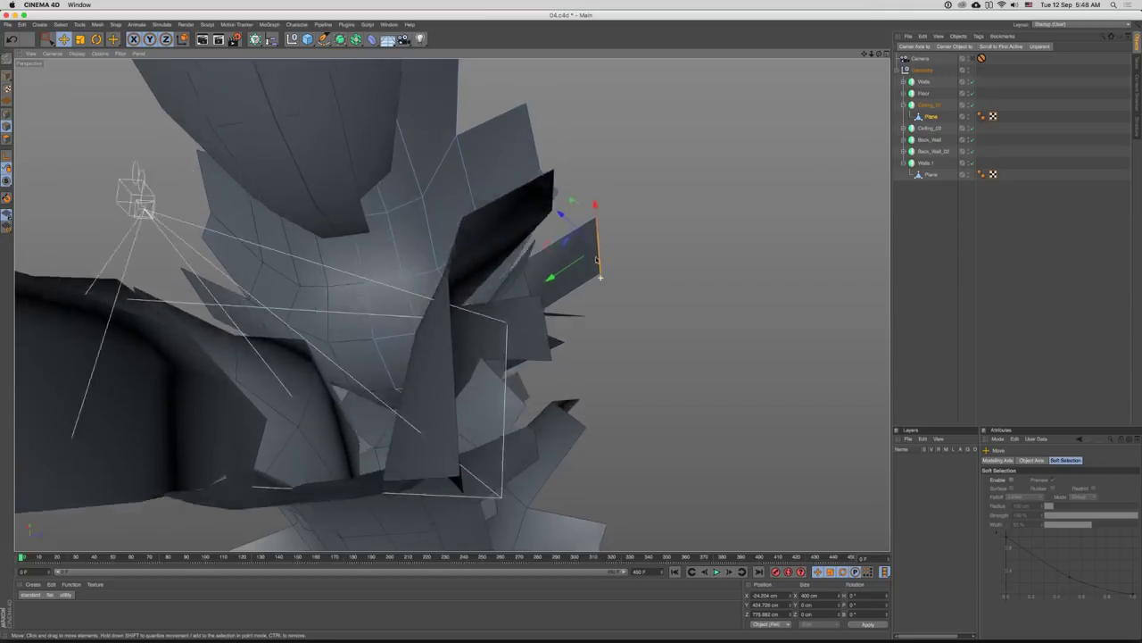
pyautogui.click(976, 59)
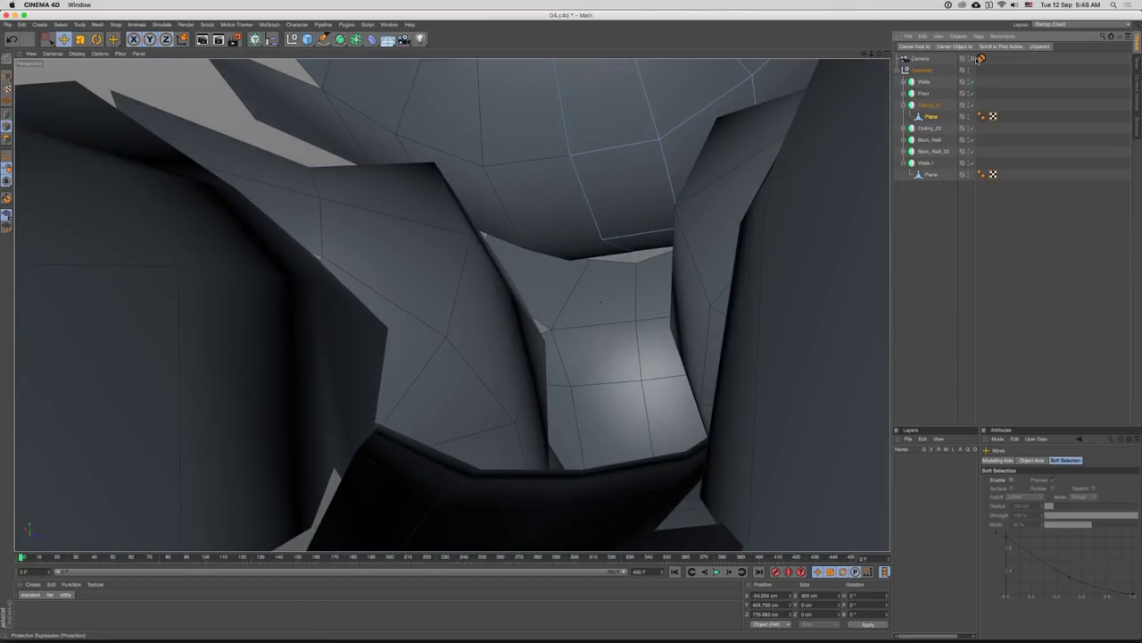
pyautogui.click(975, 59)
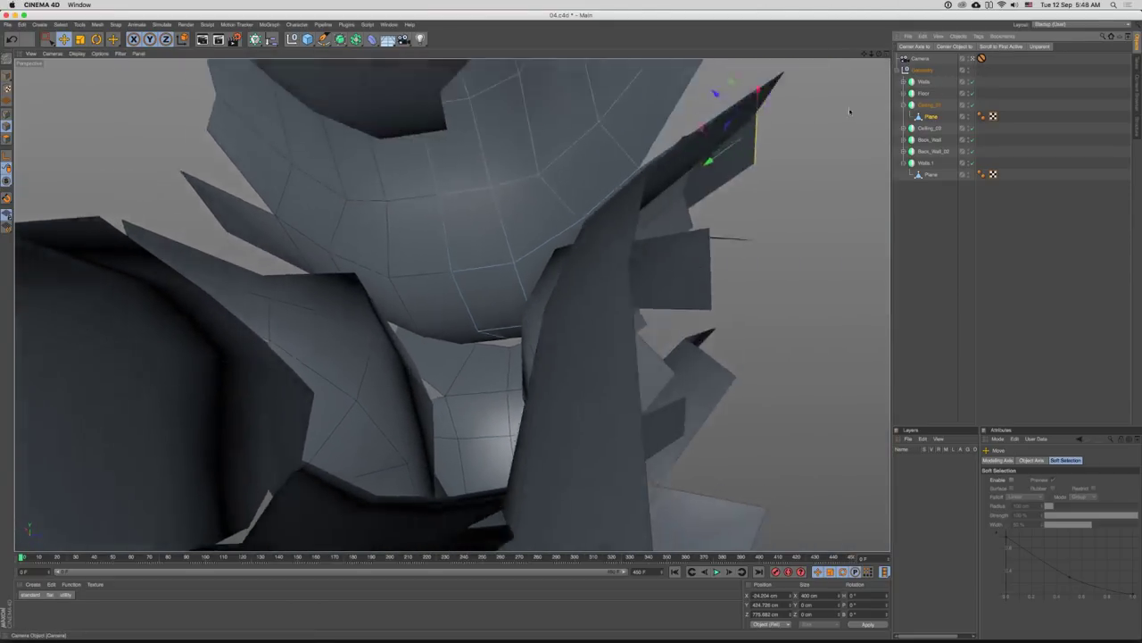
# - Weld the two facing corner points of the extruded ceiling strips to close the gap between them
pyautogui.moveTo(607, 246)
pyautogui.mouseDown()
pyautogui.moveTo(602, 291)
pyautogui.moveTo(588, 287)
pyautogui.moveTo(611, 223)
pyautogui.mouseUp()
pyautogui.moveTo(611, 223)
pyautogui.mouseDown()
pyautogui.moveTo(634, 196)
pyautogui.moveTo(539, 232)
pyautogui.moveTo(586, 153)
pyautogui.moveTo(593, 216)
pyautogui.mouseUp()
pyautogui.press('Return')
pyautogui.click(501, 222)
pyautogui.moveTo(439, 293); pyautogui.dragTo(459, 306)
pyautogui.keyDown('shift'); pyautogui.click(547, 238); pyautogui.keyUp('shift')
pyautogui.rightClick(548, 239)
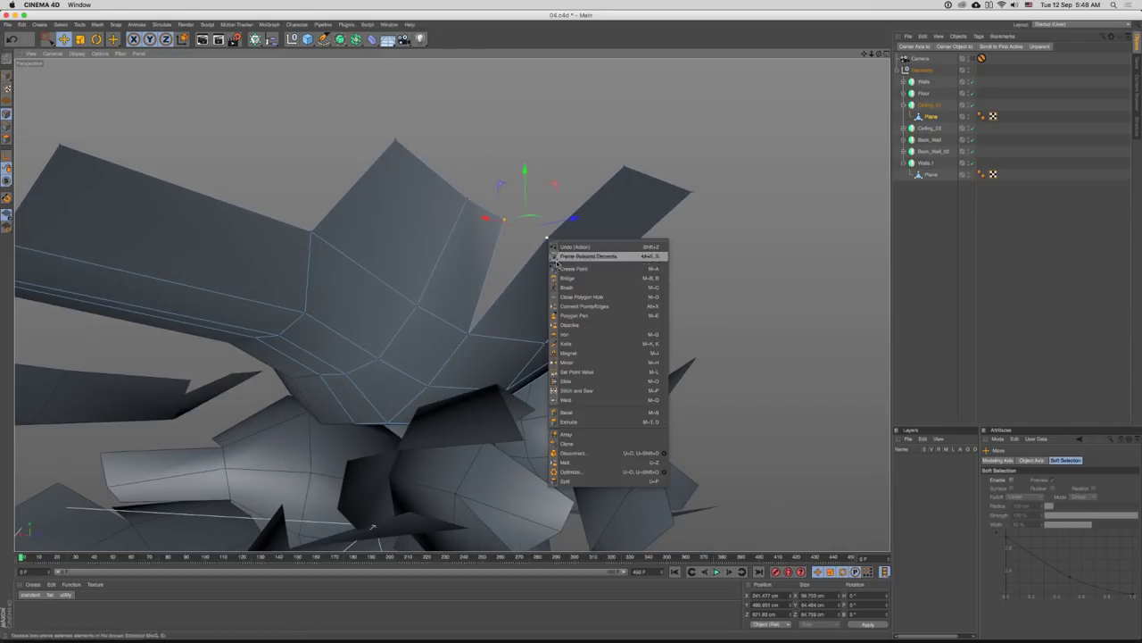
pyautogui.click(589, 400)
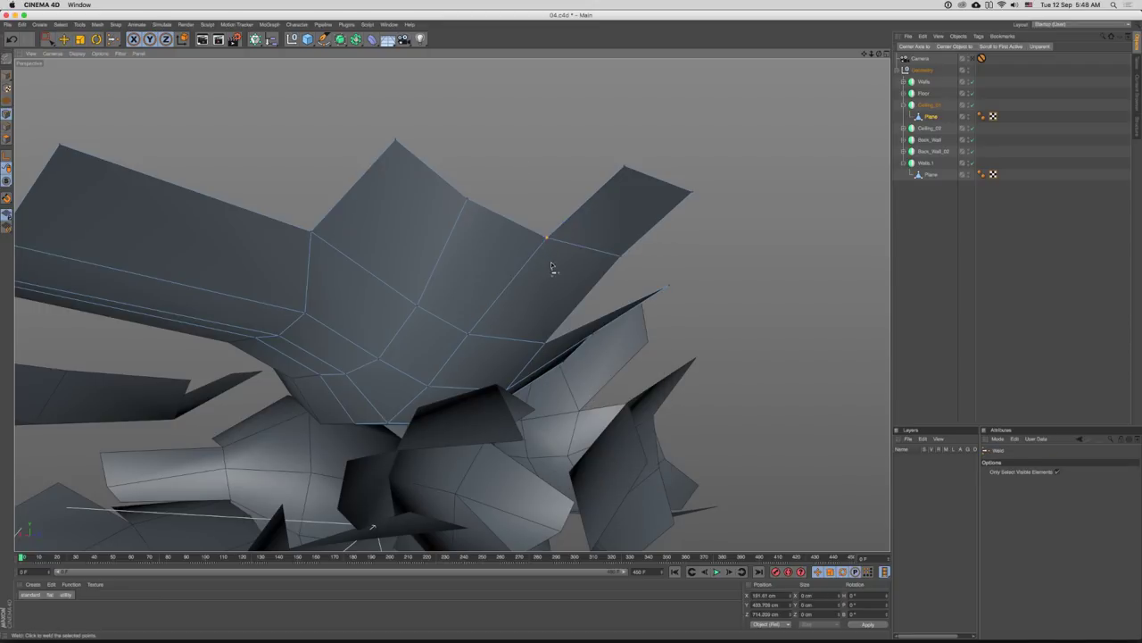
pyautogui.click(543, 237)
# - Move the welded point and the strip's outer corner point to even out the ceiling, and check the camera view
pyautogui.moveTo(548, 238); pyautogui.dragTo(596, 245)
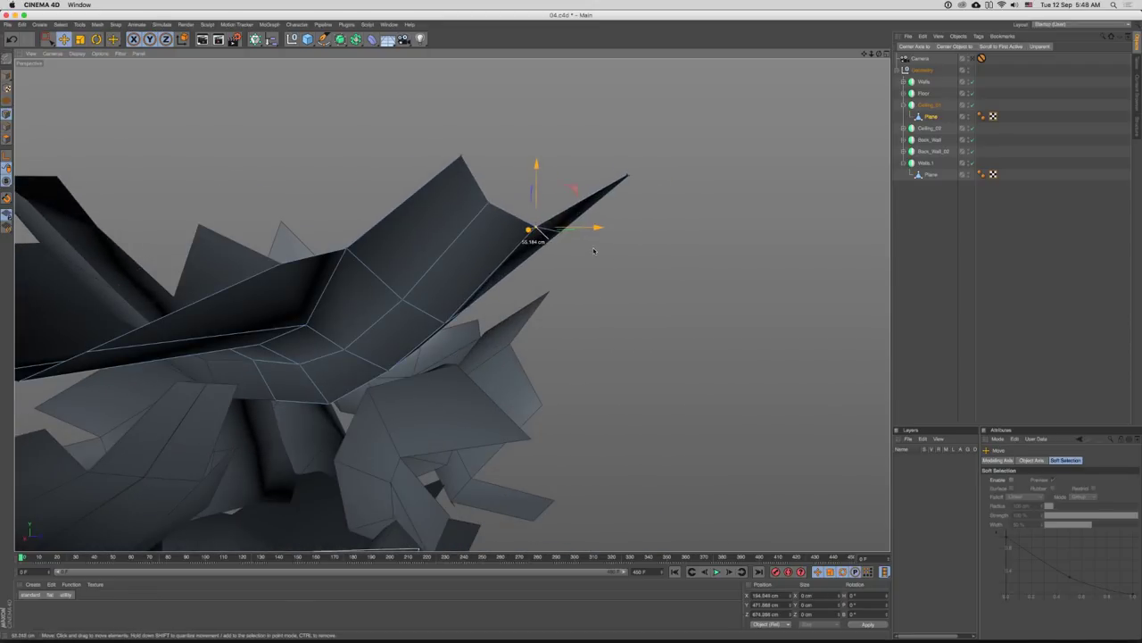
pyautogui.moveTo(452, 304); pyautogui.dragTo(458, 210)
pyautogui.moveTo(557, 248); pyautogui.dragTo(552, 238)
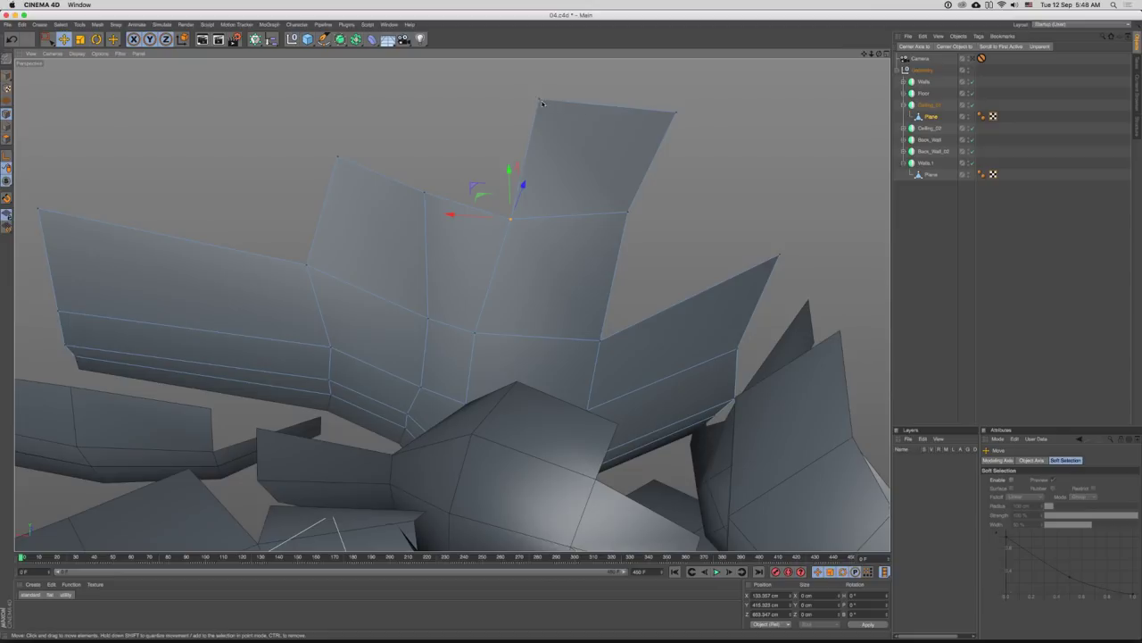
pyautogui.click(538, 100)
pyautogui.moveTo(601, 164); pyautogui.dragTo(658, 174)
pyautogui.moveTo(595, 206); pyautogui.dragTo(641, 200)
pyautogui.click(972, 59)
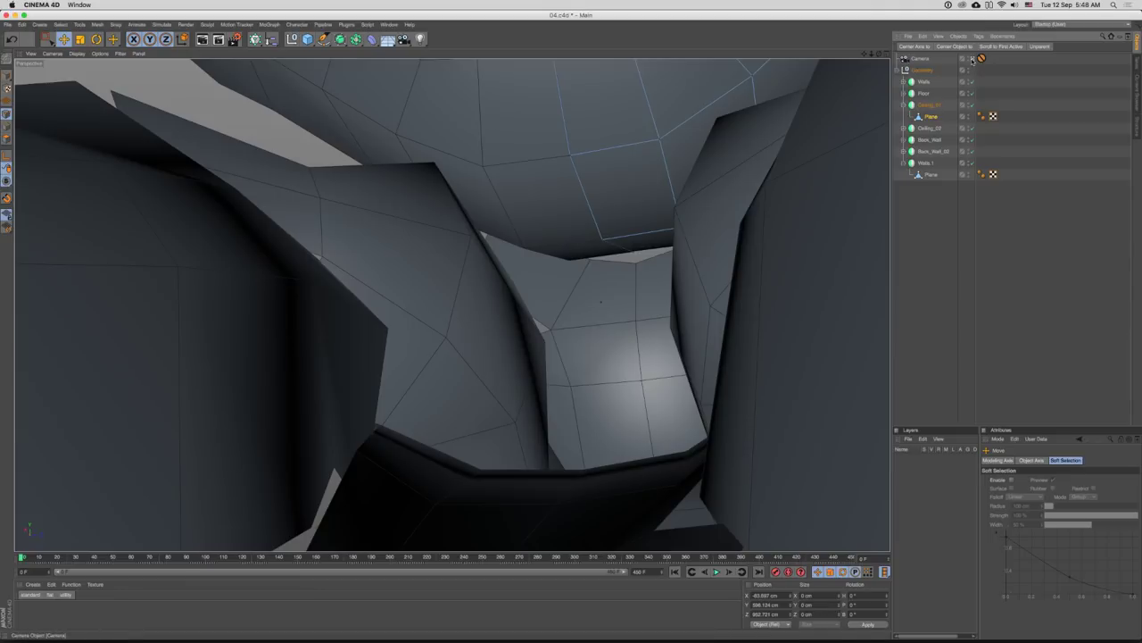
pyautogui.click(972, 59)
pyautogui.click(972, 59)
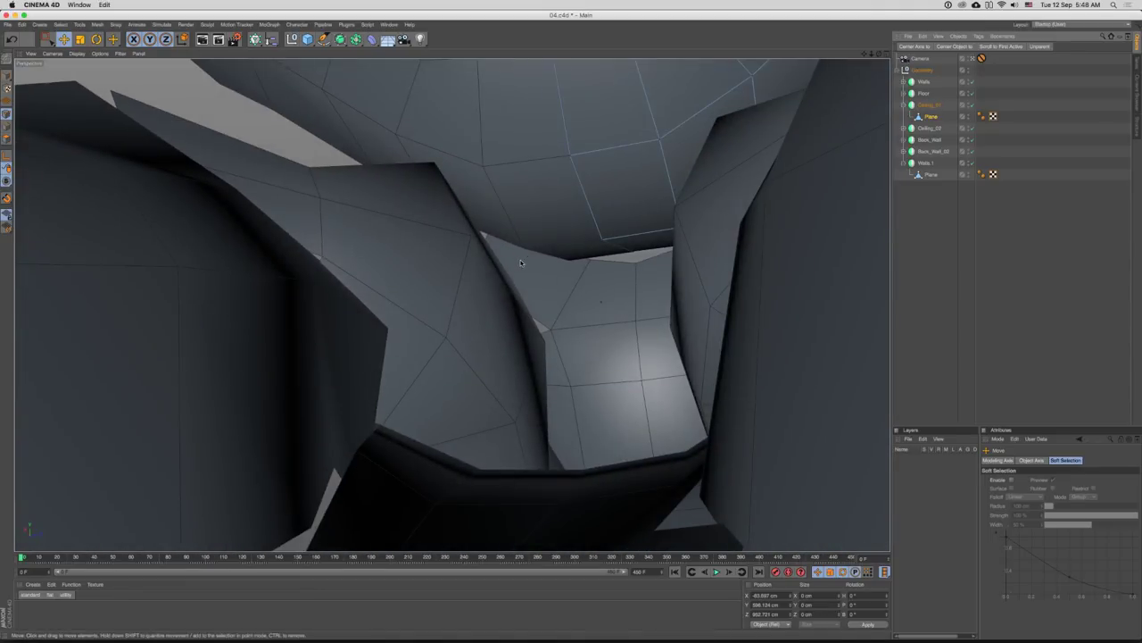
# - Save the scene as a new version named 05.c4d
pyautogui.press('super+shift+s')
pyautogui.click(194, 154)
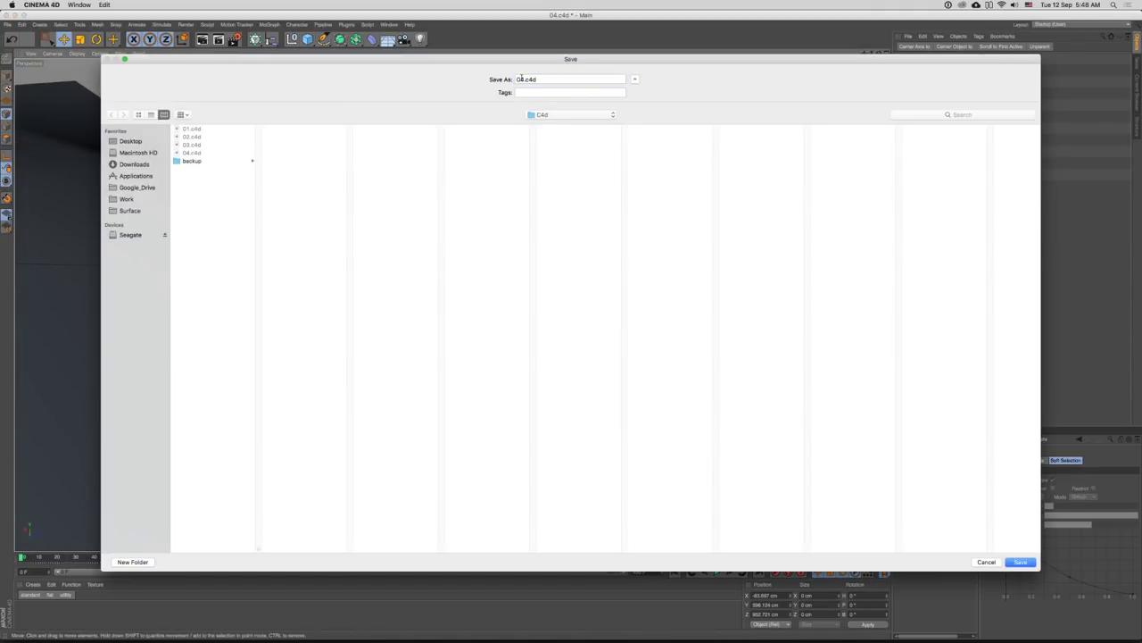
pyautogui.press('Return')
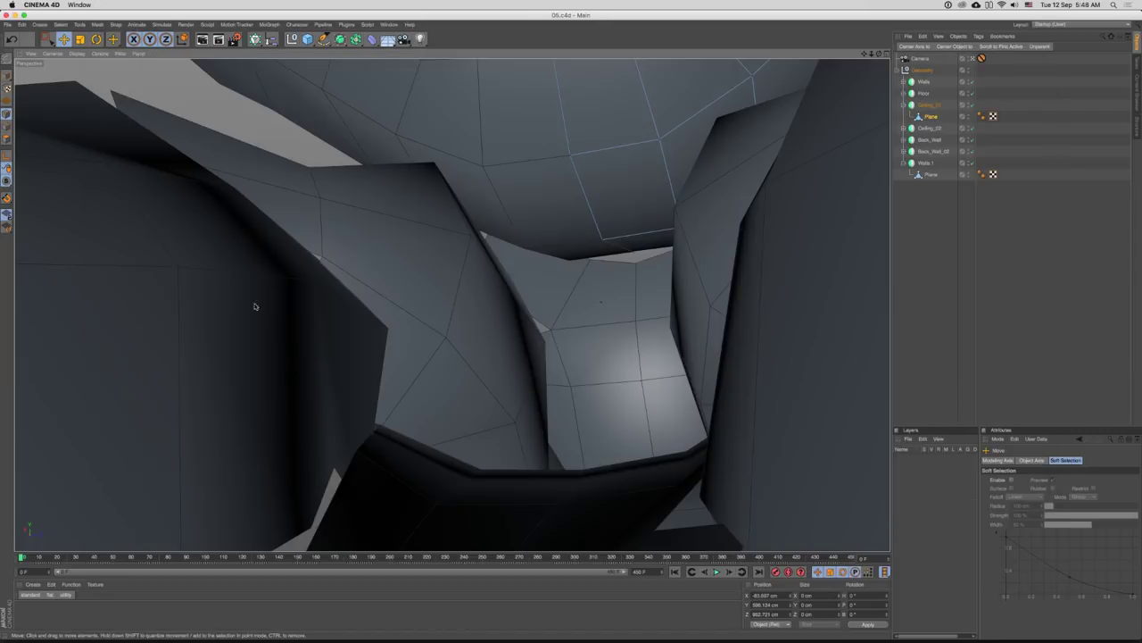
# - Leave the camera view and make the plane mesh inside the Walls object ready for edge editing
pyautogui.click(973, 58)
pyautogui.moveTo(692, 184); pyautogui.dragTo(696, 255)
pyautogui.moveTo(695, 297); pyautogui.dragTo(592, 240)
pyautogui.press('Return')
pyautogui.click(699, 284)
pyautogui.scroll(-6, 627, 235)
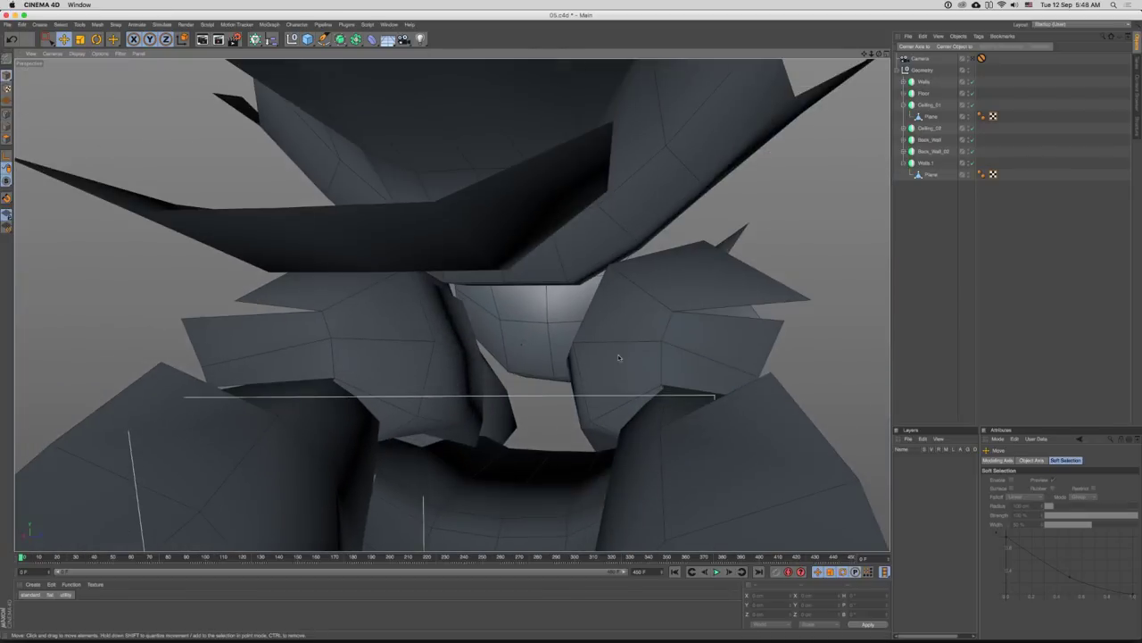
pyautogui.click(921, 82)
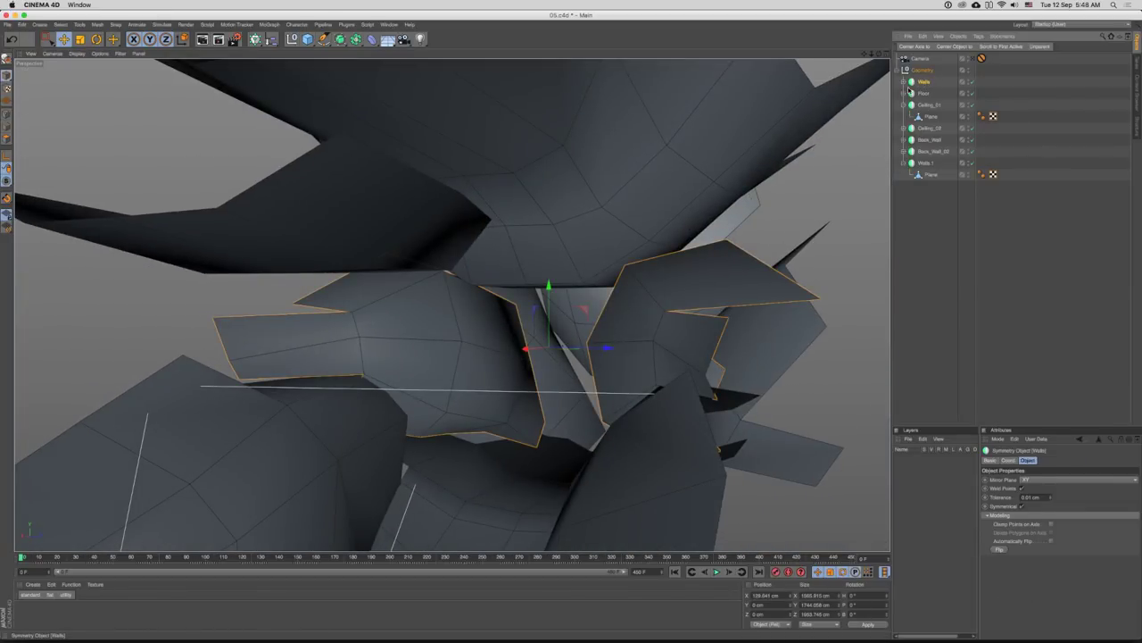
pyautogui.click(904, 83)
pyautogui.click(931, 93)
pyautogui.moveTo(676, 302); pyautogui.dragTo(569, 299)
pyautogui.press('Return')
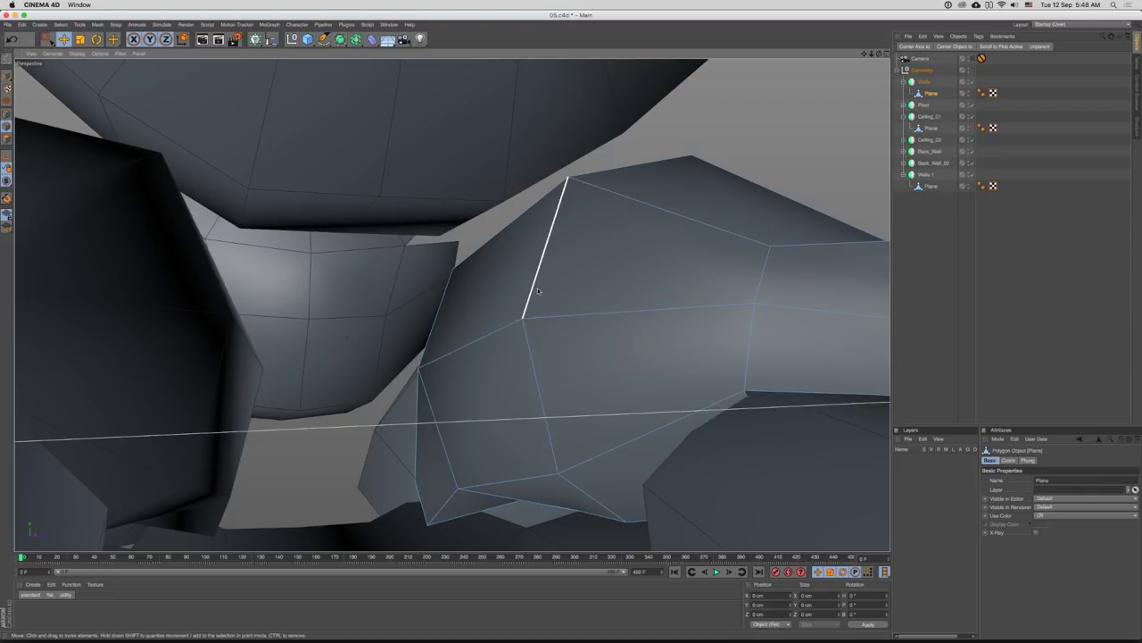
# - Bevel the two vertical edge loops around the inner bulge of the Walls mesh with a 1 cm offset
pyautogui.doubleClick(537, 292)
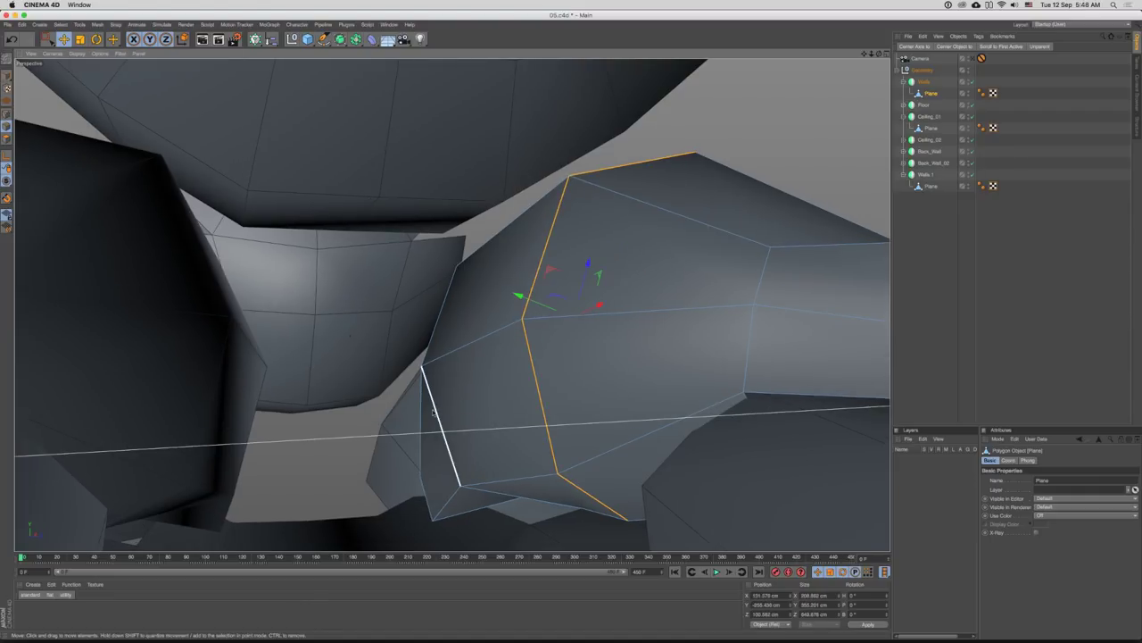
pyautogui.keyDown('shift'); pyautogui.doubleClick(434, 411); pyautogui.keyUp('shift')
pyautogui.moveTo(434, 411); pyautogui.dragTo(601, 307)
pyautogui.rightClick(601, 307)
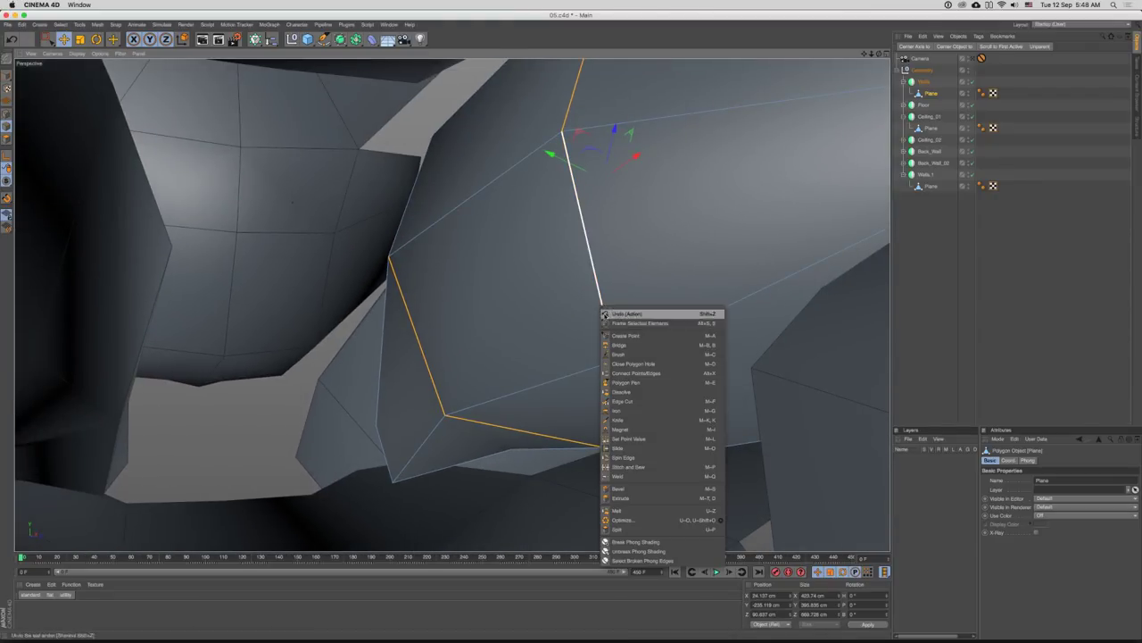
pyautogui.click(643, 489)
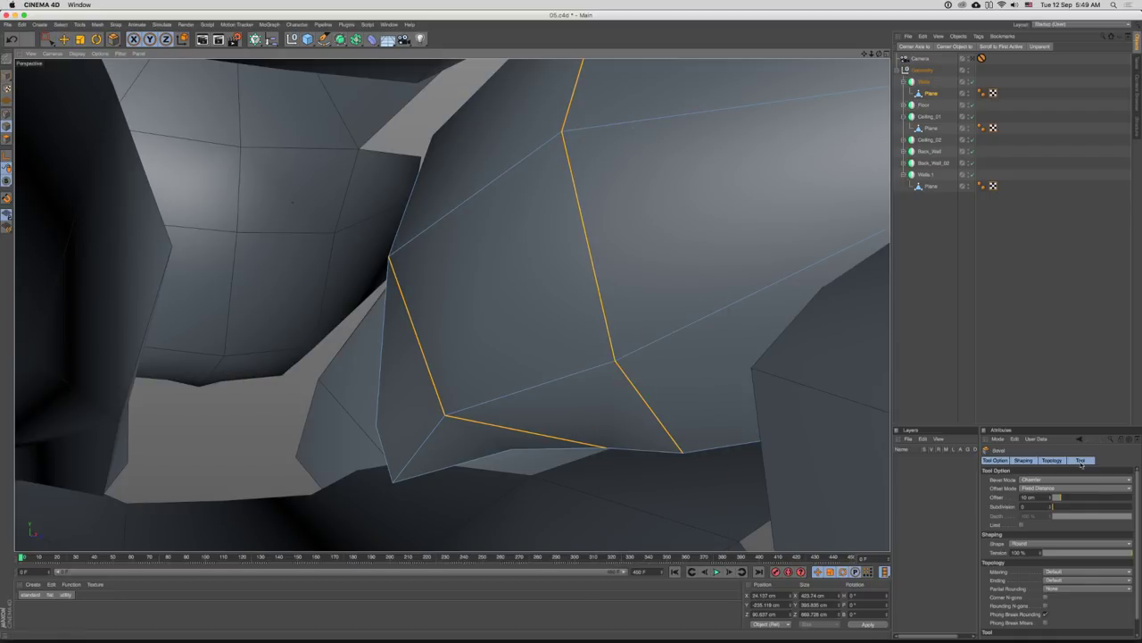
pyautogui.moveTo(1068, 507)
pyautogui.mouseDown()
pyautogui.moveTo(1082, 506)
pyautogui.moveTo(1053, 502)
pyautogui.mouseUp()
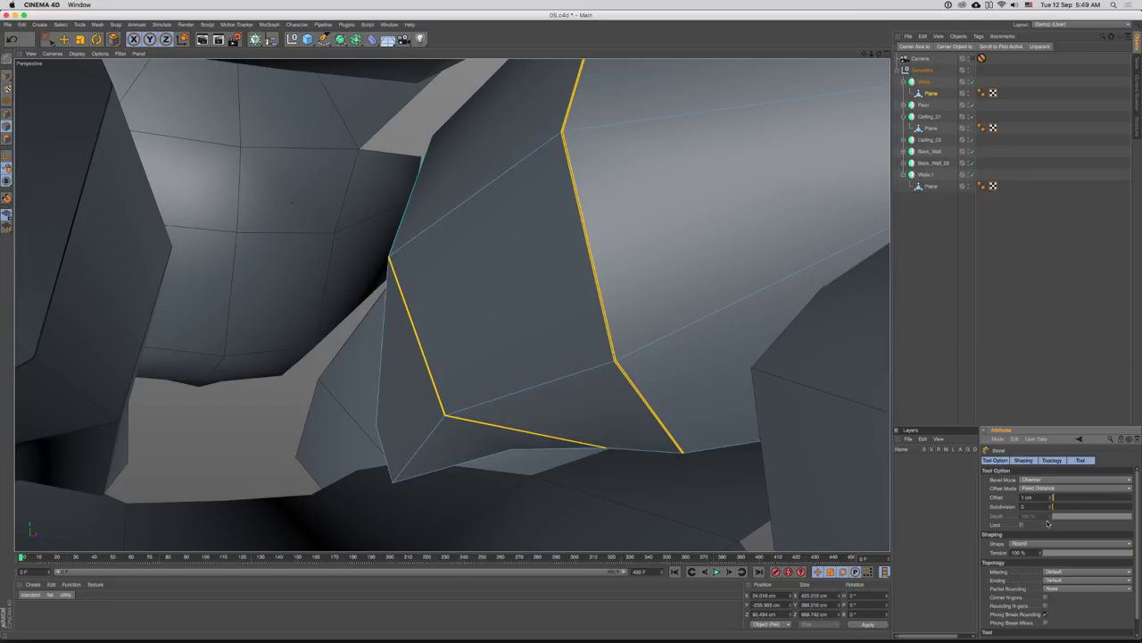
pyautogui.scroll(-5, 612, 301)
pyautogui.moveTo(579, 332); pyautogui.dragTo(544, 350)
pyautogui.press('e')
pyautogui.click(437, 370)
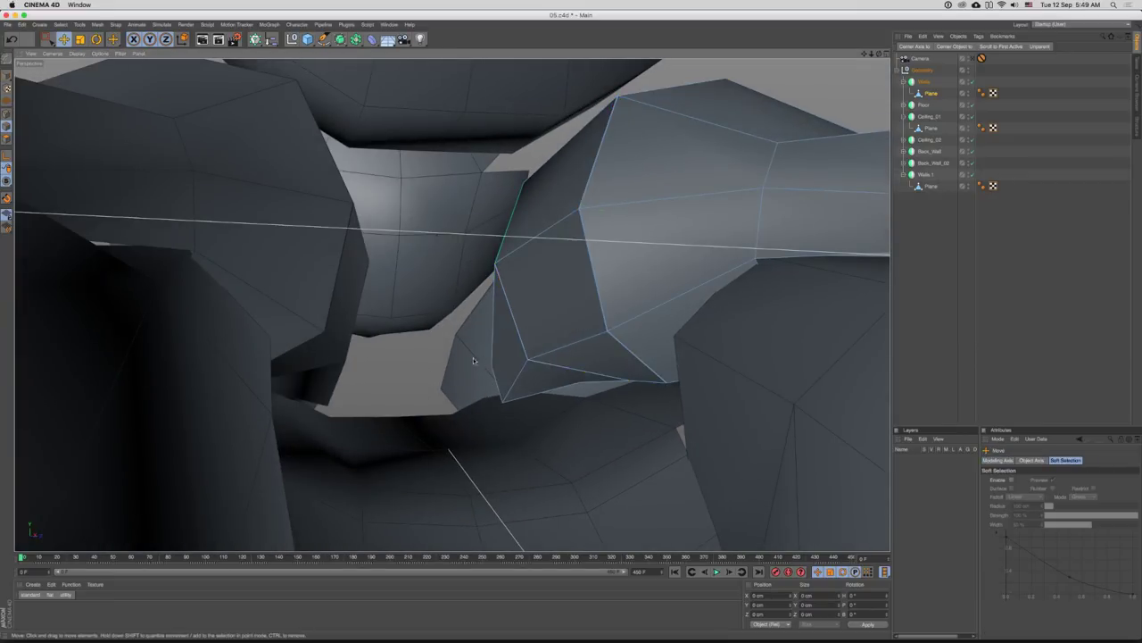
# - Bevel the lengthwise edge loop along the lower part of the Walls mesh with a 1 cm offset
pyautogui.moveTo(474, 359); pyautogui.dragTo(451, 350)
pyautogui.moveTo(503, 317); pyautogui.dragTo(631, 286)
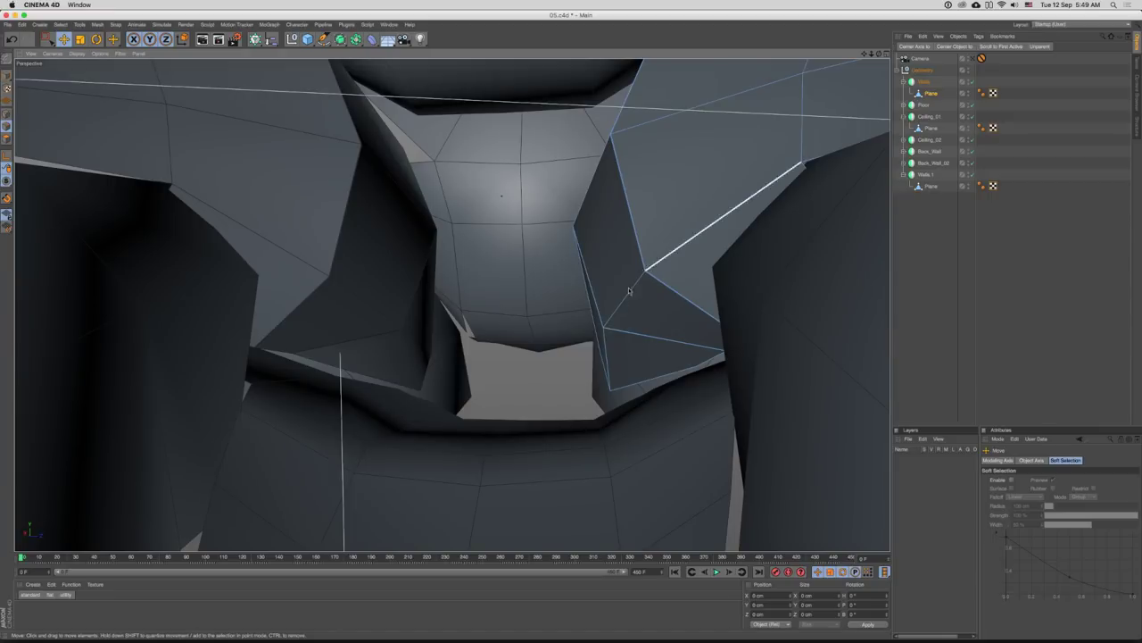
pyautogui.moveTo(588, 238); pyautogui.dragTo(670, 235)
pyautogui.click(719, 251)
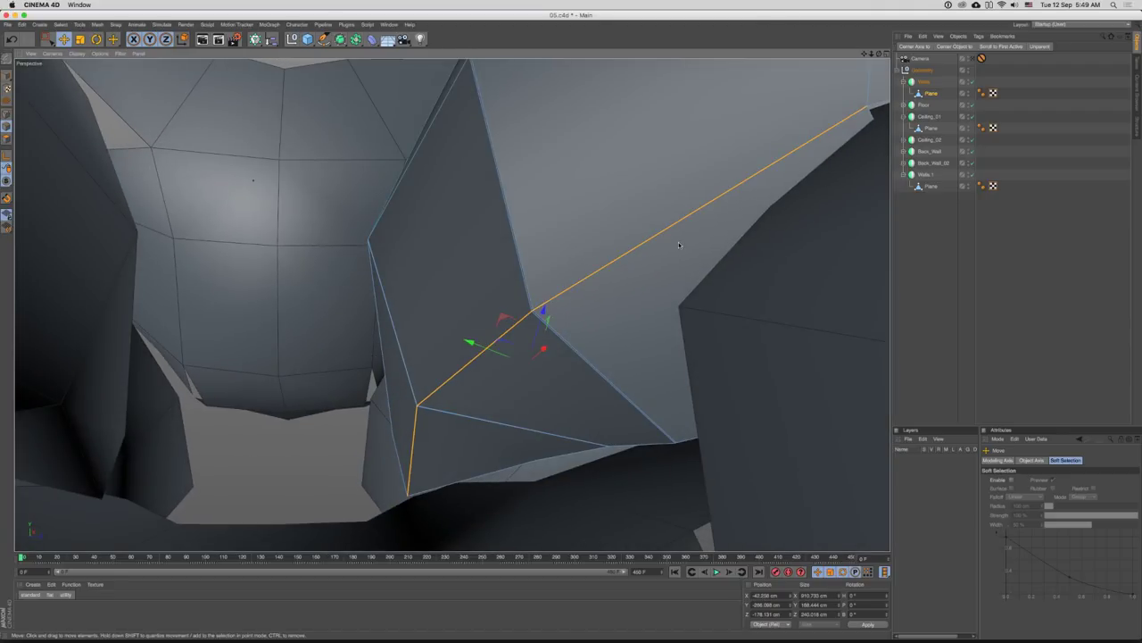
pyautogui.rightClick(672, 230)
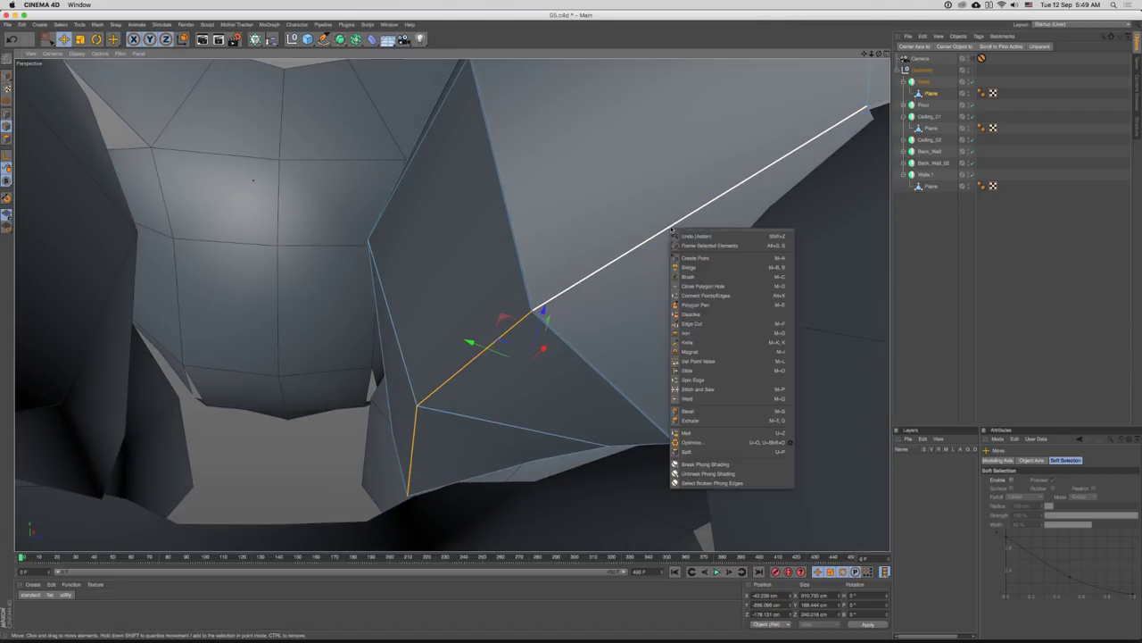
pyautogui.click(706, 412)
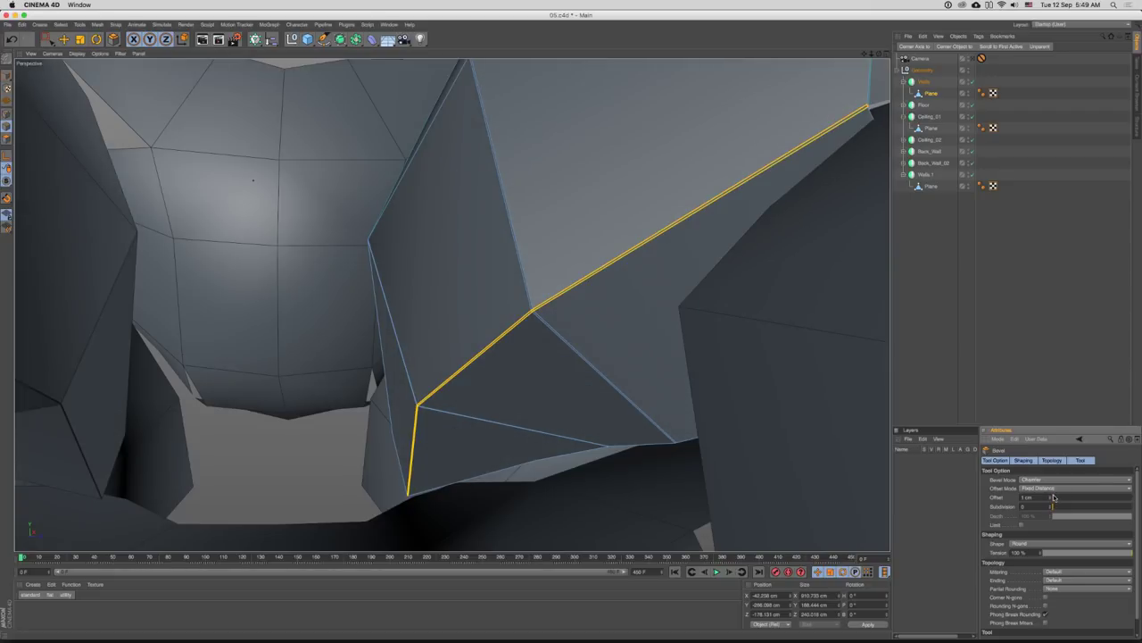
pyautogui.scroll(-3, 419, 361)
pyautogui.press('e')
pyautogui.click(339, 419)
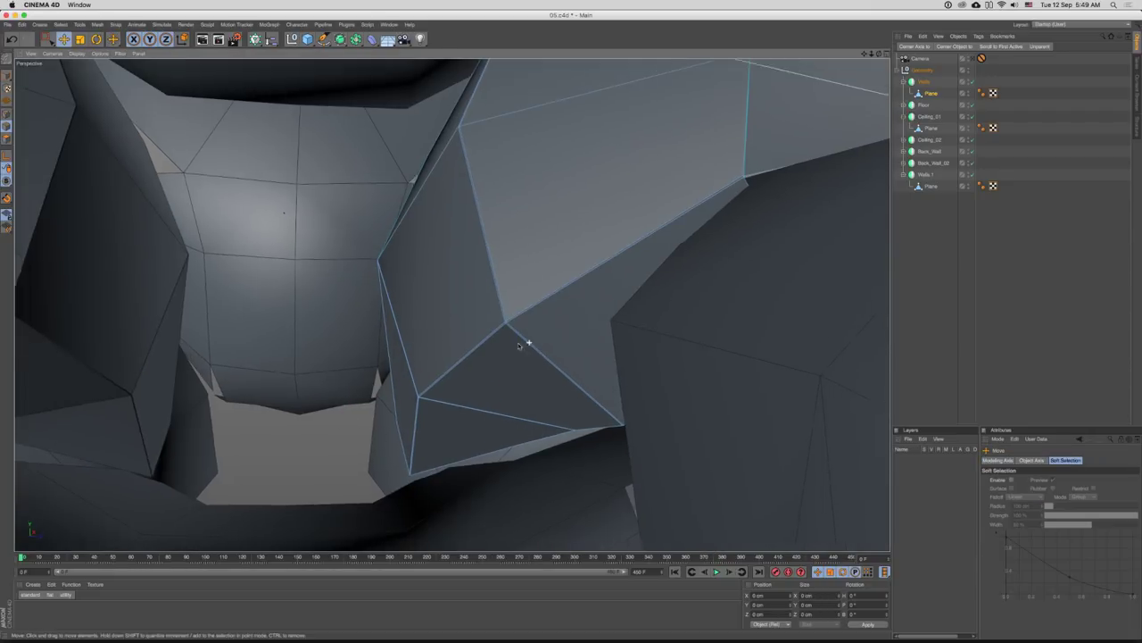
pyautogui.moveTo(532, 336); pyautogui.dragTo(563, 339)
pyautogui.scroll(-5, 493, 362)
pyautogui.scroll(3, 592, 238)
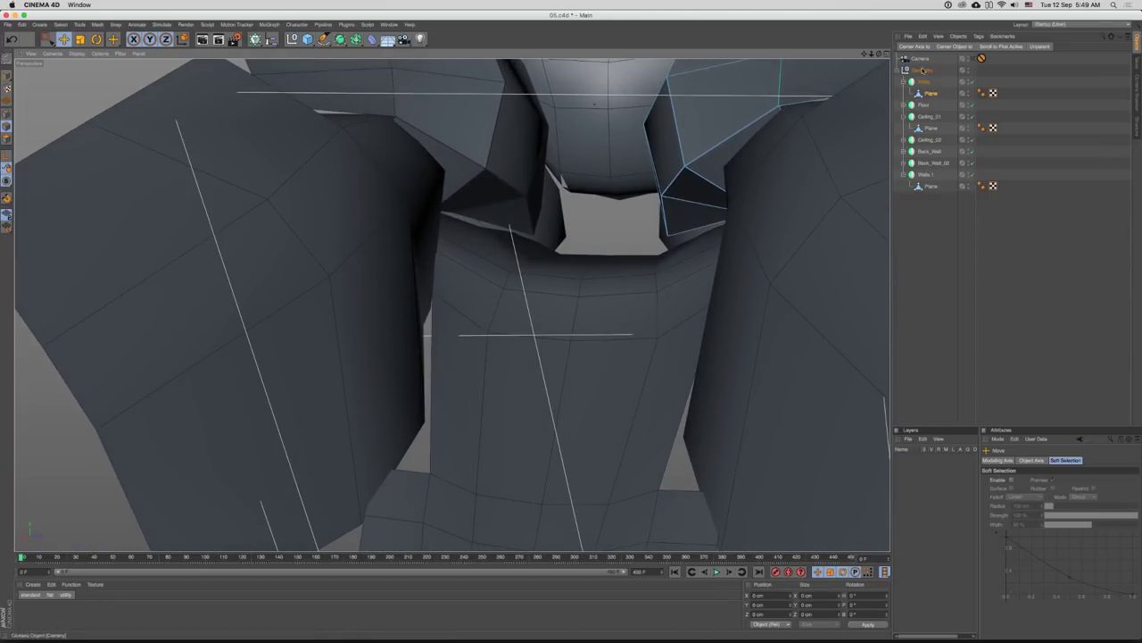
# - Collapse the Walls and Ceiling_01 hierarchies and make the plane mesh inside the Floor object ready for edge editing
pyautogui.click(905, 82)
pyautogui.click(903, 104)
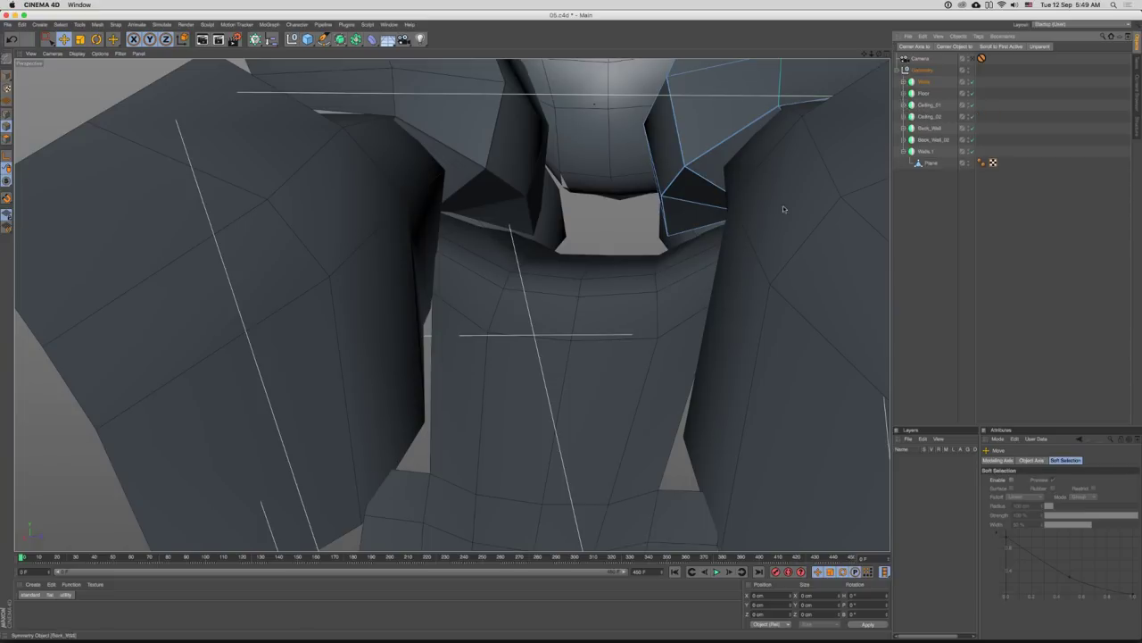
pyautogui.click(584, 318)
pyautogui.keyDown('alt'); pyautogui.moveTo(642, 291); pyautogui.dragTo(640, 274); pyautogui.keyUp('alt')
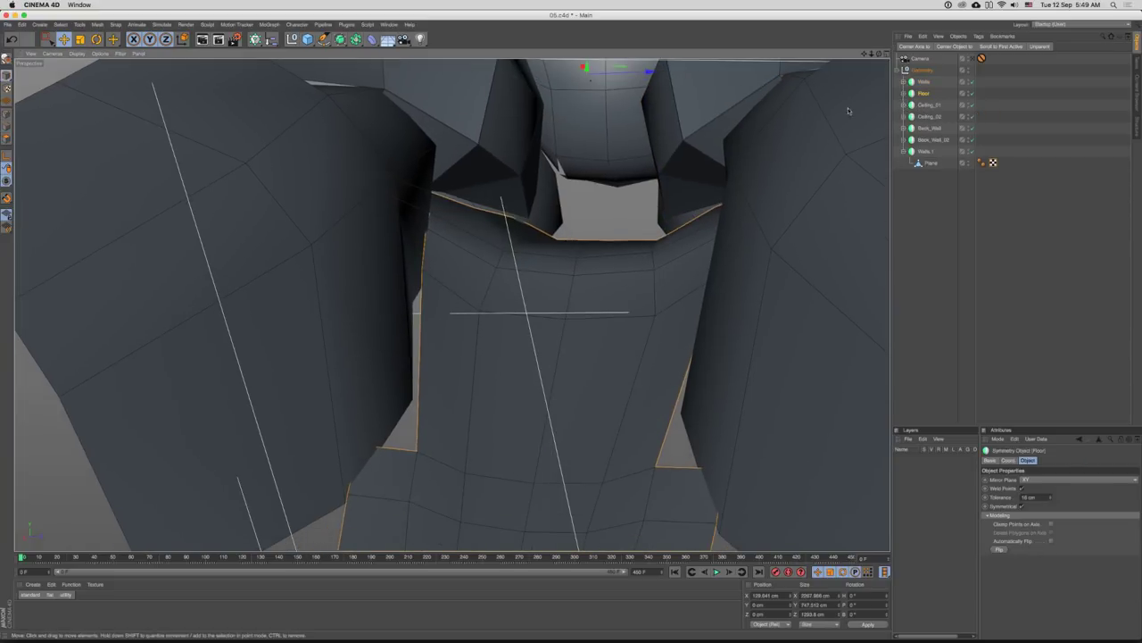
pyautogui.click(903, 94)
pyautogui.click(934, 106)
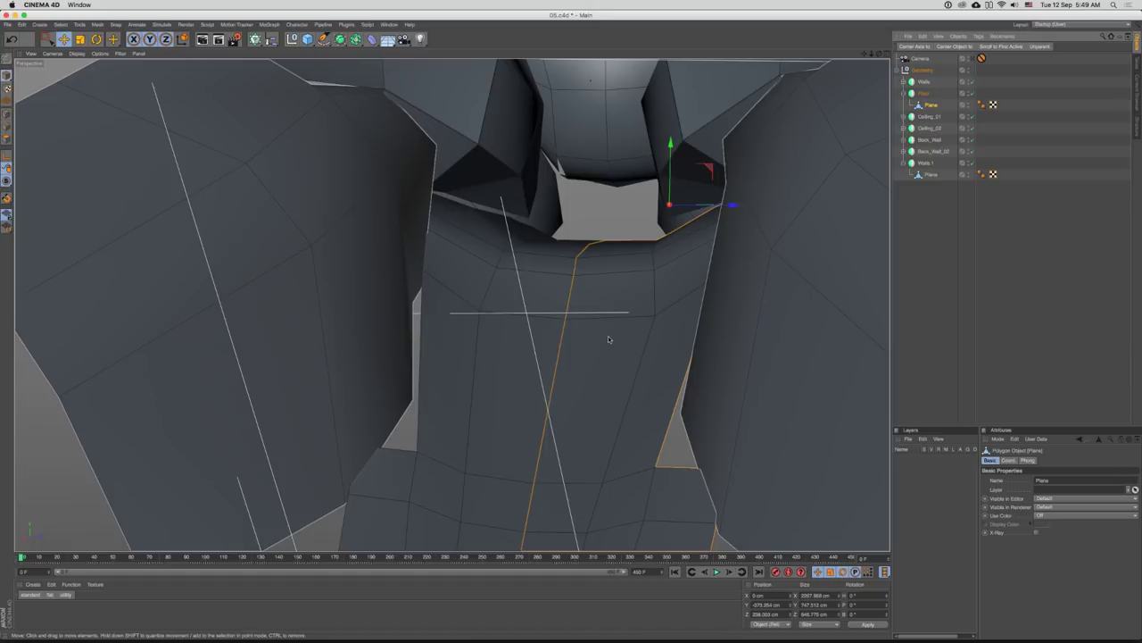
pyautogui.scroll(1, 608, 336)
pyautogui.moveTo(607, 326)
pyautogui.keyDown('alt'); pyautogui.mouseDown()
pyautogui.moveTo(589, 294)
pyautogui.moveTo(611, 323)
pyautogui.moveTo(607, 302)
pyautogui.moveTo(650, 289)
pyautogui.moveTo(611, 338)
pyautogui.moveTo(607, 372)
pyautogui.moveTo(621, 368)
pyautogui.mouseUp(); pyautogui.keyUp('alt')
pyautogui.press('Return')
# - Move the crosswise edges beside the centre line near the floor's far crest to reshape its slope
pyautogui.click(589, 297)
pyautogui.moveTo(631, 356); pyautogui.dragTo(628, 357)
pyautogui.moveTo(605, 339); pyautogui.dragTo(679, 309)
pyautogui.click(633, 239)
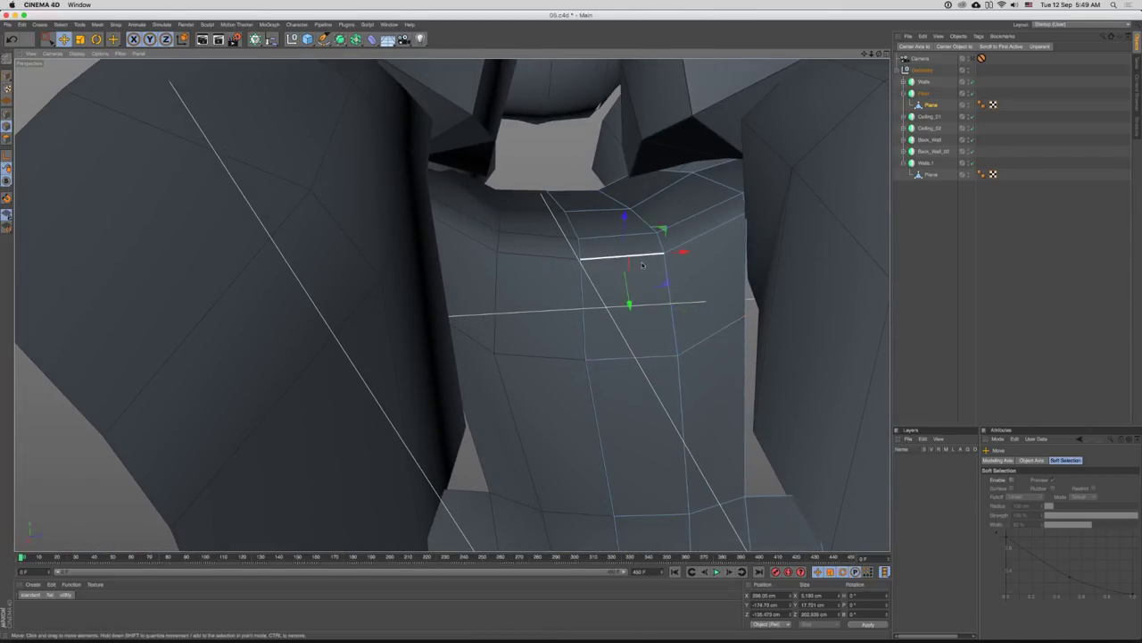
pyautogui.moveTo(633, 239); pyautogui.dragTo(630, 270)
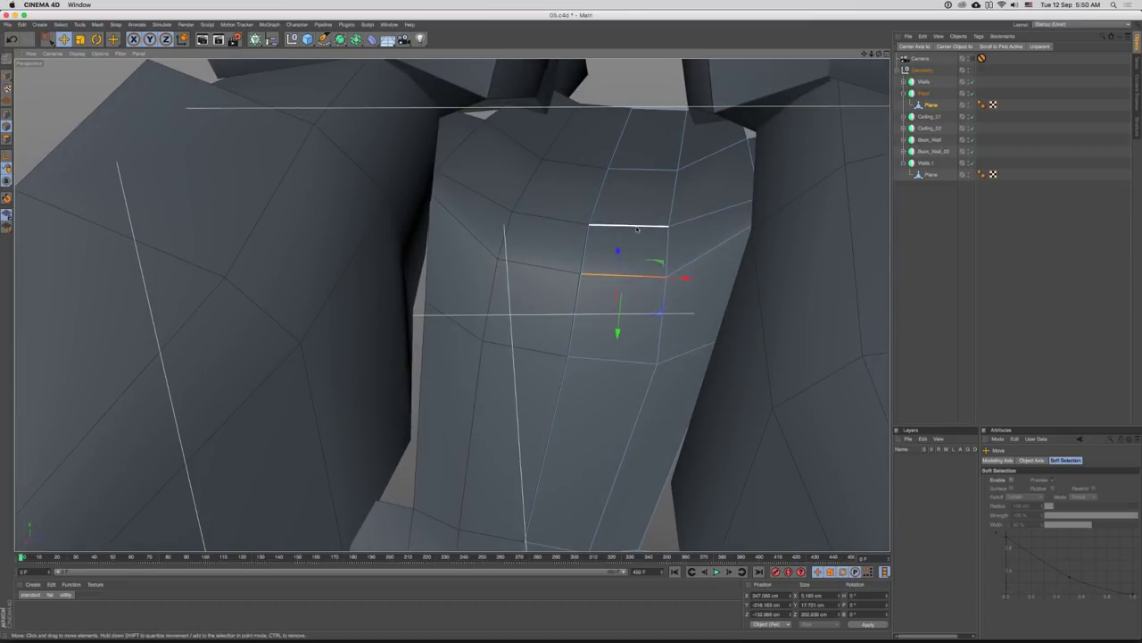
pyautogui.click(637, 228)
pyautogui.moveTo(637, 231); pyautogui.dragTo(804, 127)
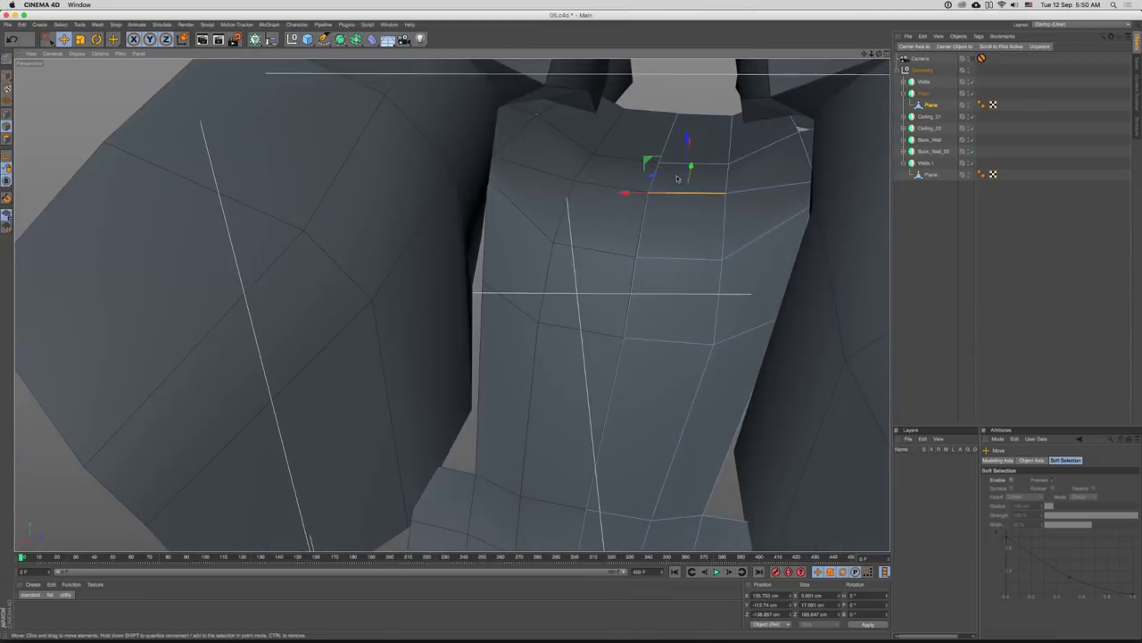
pyautogui.scroll(-8, 682, 201)
pyautogui.moveTo(642, 265); pyautogui.dragTo(686, 257)
pyautogui.scroll(5, 687, 255)
pyautogui.moveTo(657, 325); pyautogui.dragTo(607, 268)
# - Reposition individual floor points around the far crest, including the height of a centre-line point, to refine its curve
pyautogui.press('Return')
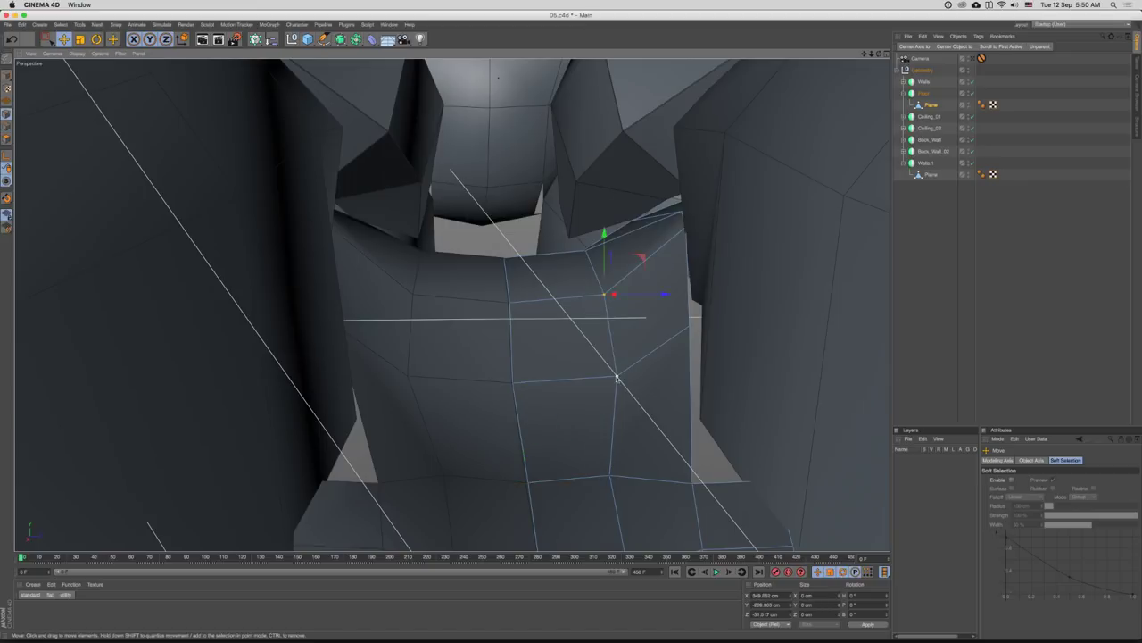
pyautogui.click(617, 382)
pyautogui.moveTo(643, 398); pyautogui.dragTo(656, 346)
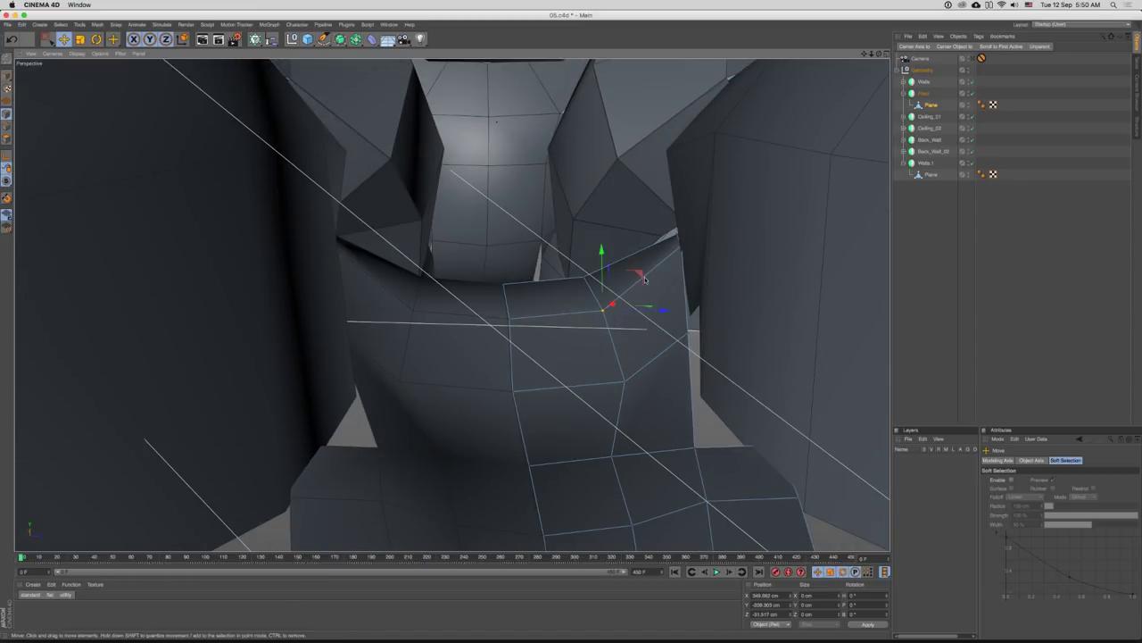
pyautogui.moveTo(645, 279); pyautogui.dragTo(542, 281)
pyautogui.press('Return')
pyautogui.click(603, 266)
pyautogui.click(534, 284)
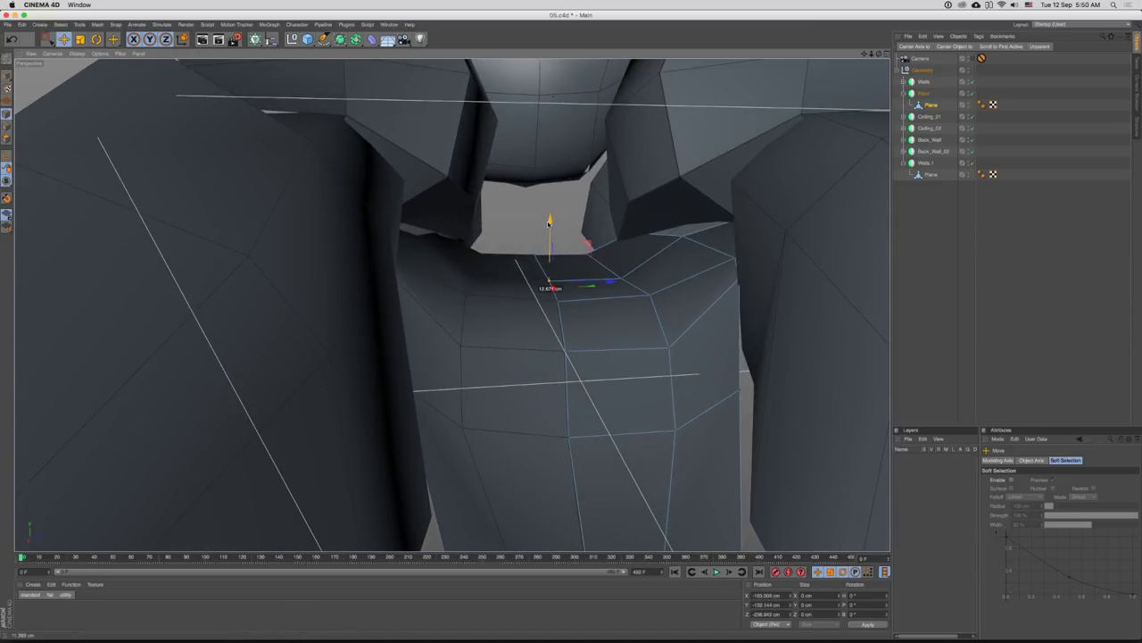
pyautogui.moveTo(549, 224); pyautogui.dragTo(549, 225)
pyautogui.moveTo(550, 234); pyautogui.dragTo(681, 282)
# - Bevel the lengthwise edge loop between the floor's centre line and its outer border with a 1 cm offset
pyautogui.scroll(-4, 589, 295)
pyautogui.doubleClick(681, 246)
pyautogui.scroll(-4, 719, 253)
pyautogui.rightClick(675, 278)
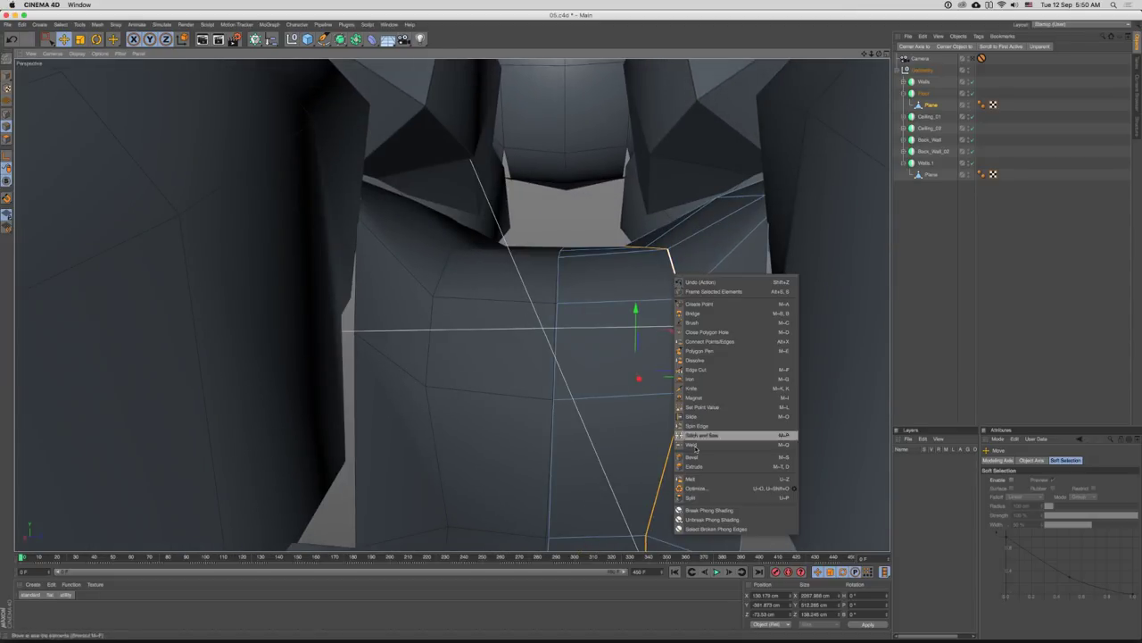
pyautogui.click(716, 459)
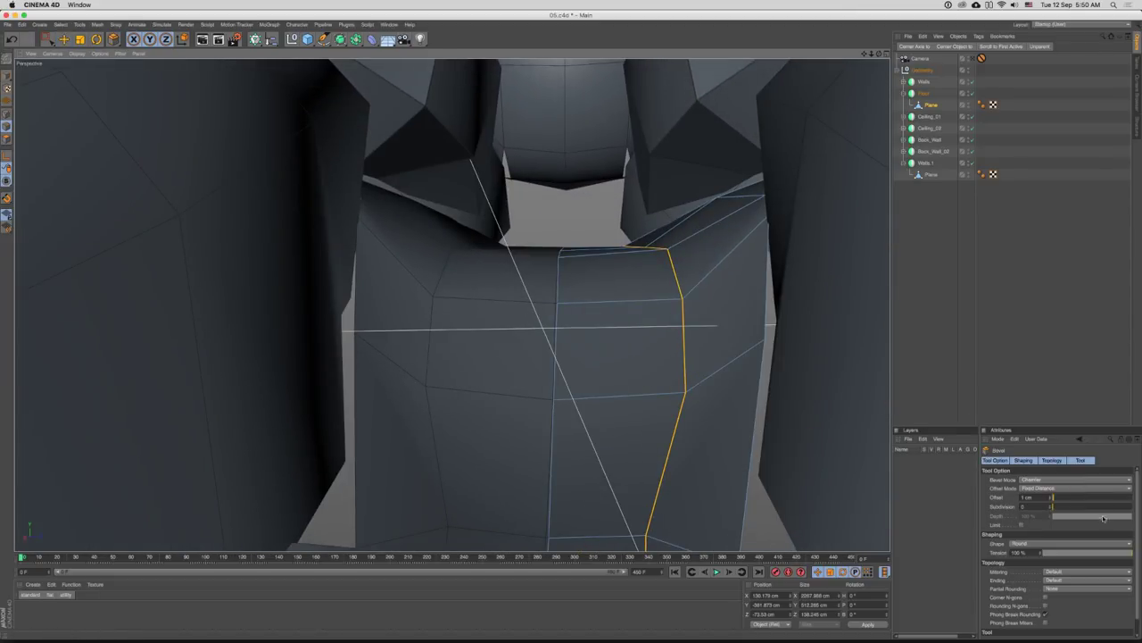
pyautogui.moveTo(1058, 497); pyautogui.dragTo(1054, 503)
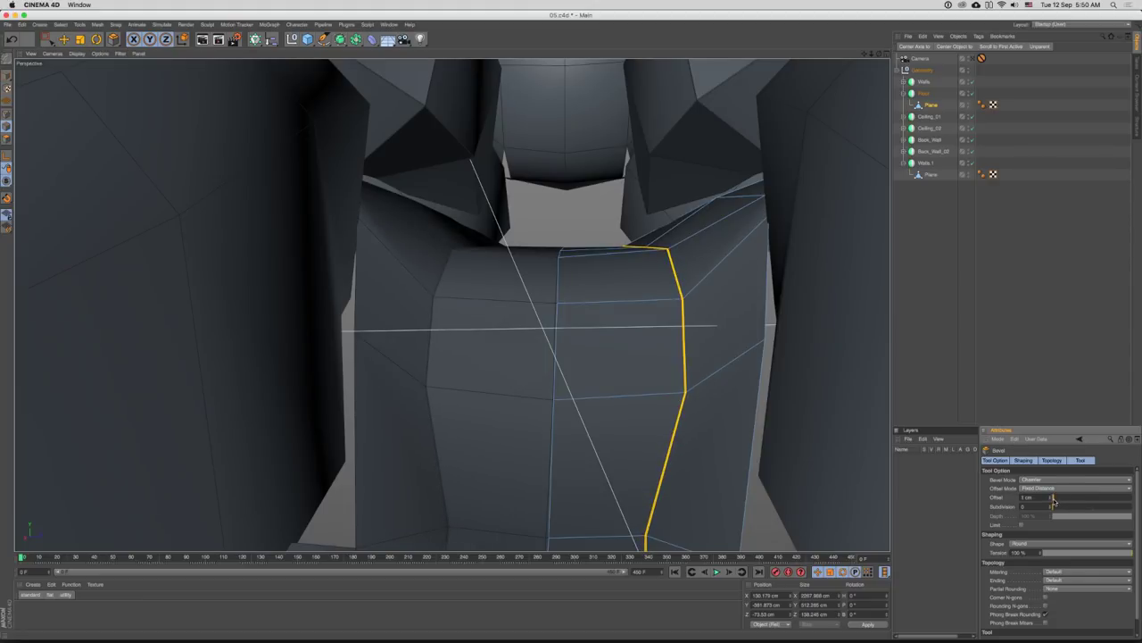
pyautogui.press('e')
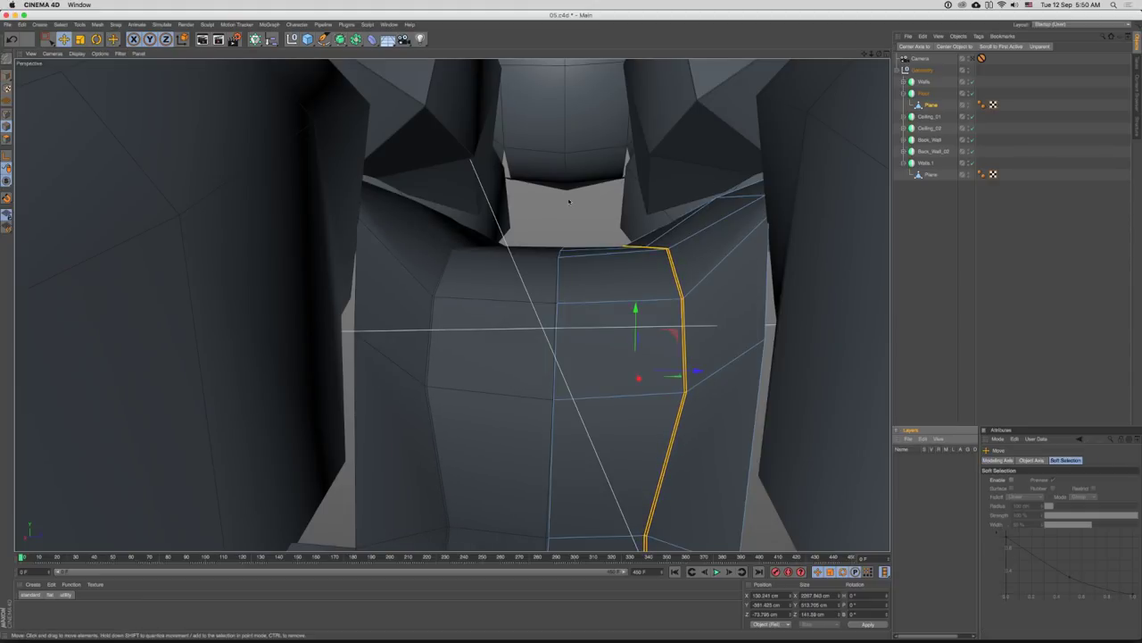
pyautogui.click(569, 200)
pyautogui.scroll(-5, 664, 277)
pyautogui.moveTo(664, 278); pyautogui.dragTo(511, 271)
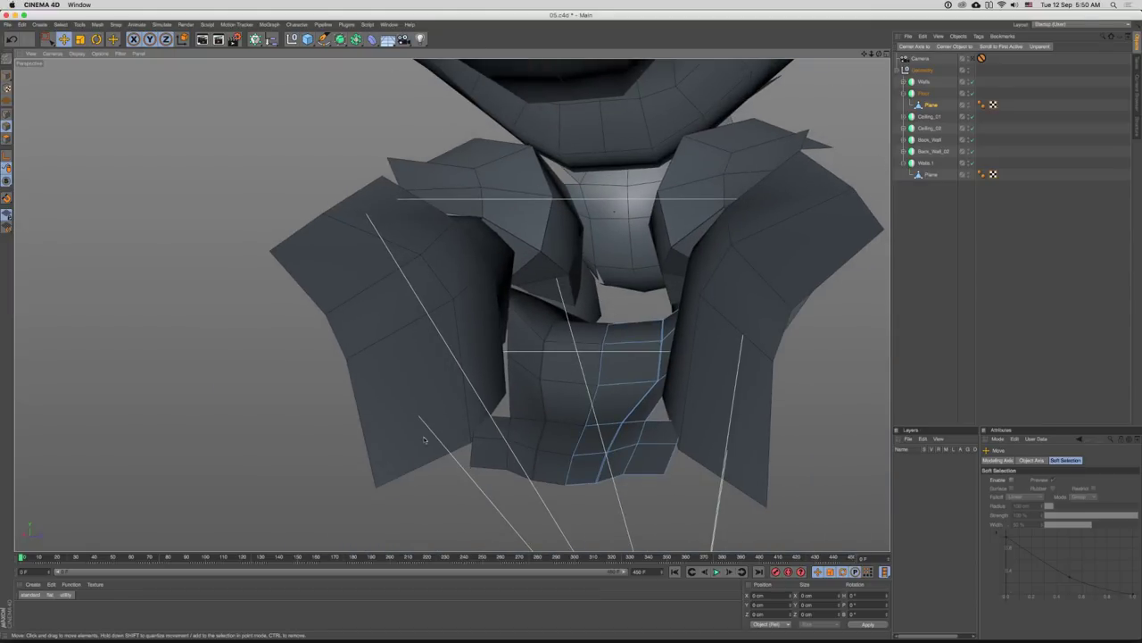
pyautogui.moveTo(425, 439); pyautogui.dragTo(860, 74)
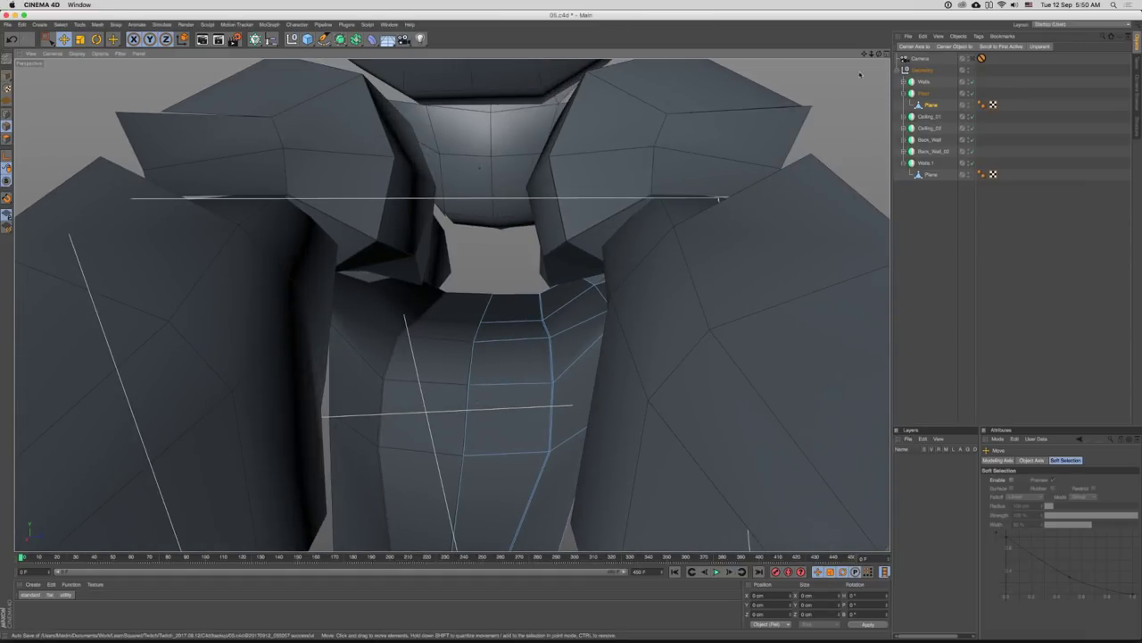
# - Collapse the Floor hierarchy and make the plane mesh inside the Walls.1 object ready for edge editing
pyautogui.click(905, 93)
pyautogui.moveTo(646, 286); pyautogui.dragTo(681, 284)
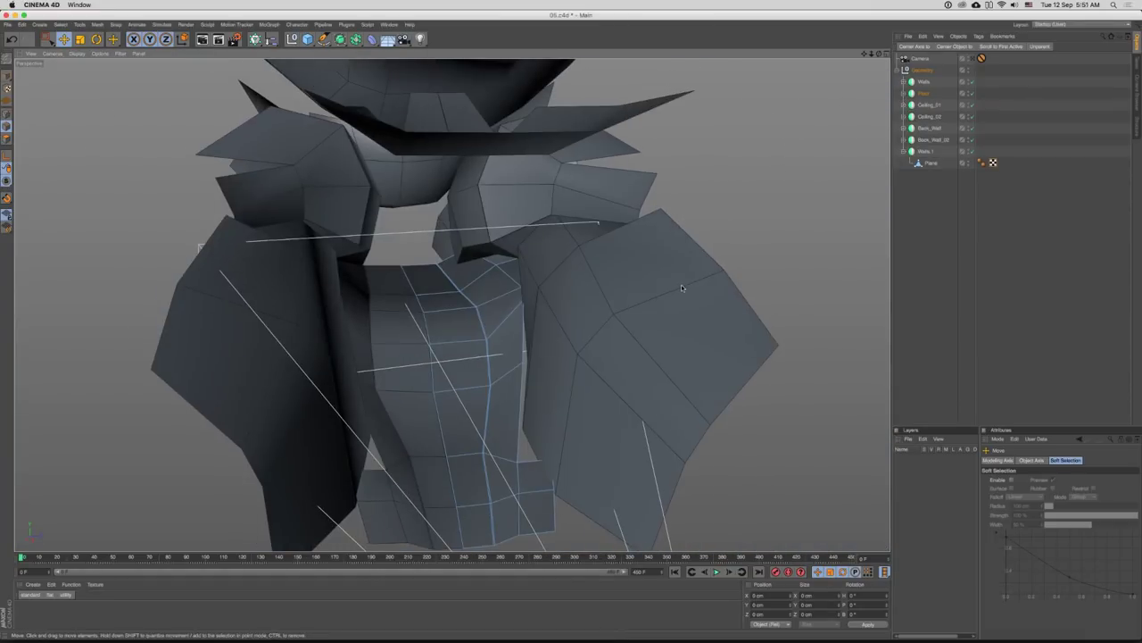
pyautogui.click(659, 283)
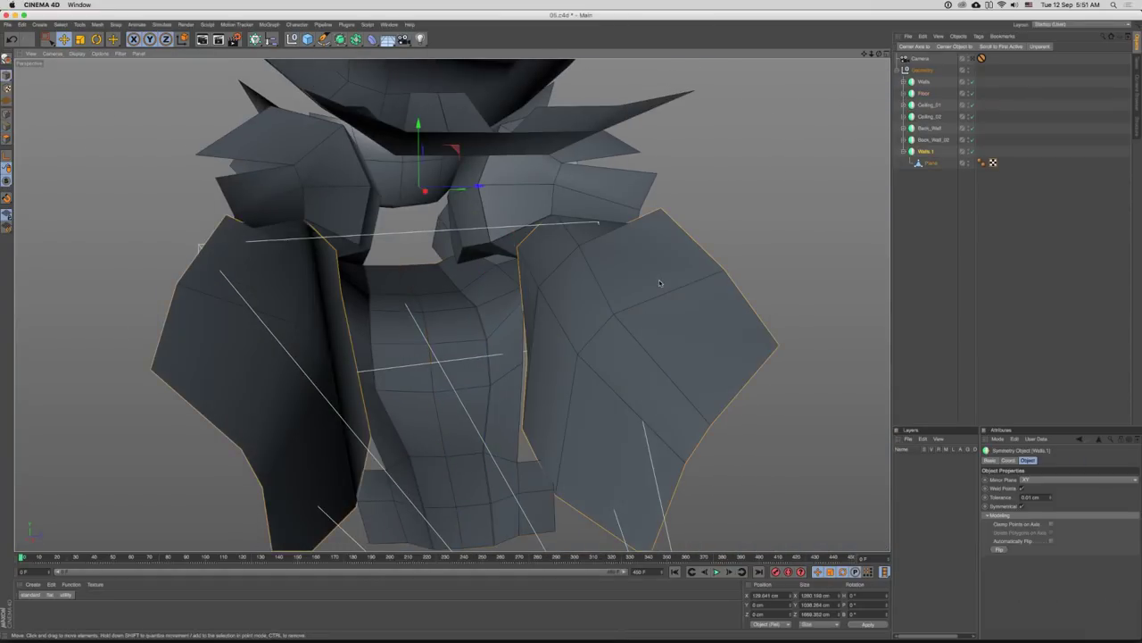
pyautogui.click(925, 165)
pyautogui.moveTo(678, 288); pyautogui.dragTo(454, 306)
pyautogui.press('Return')
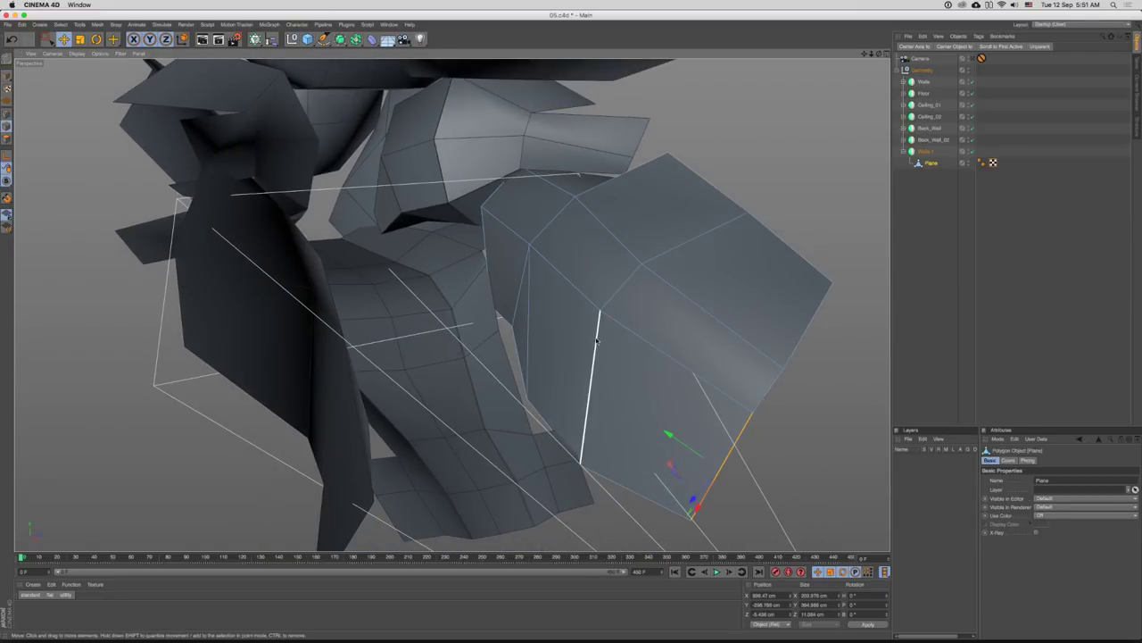
# - Bevel the edge loop that runs across the top and down the side of the Walls.1 plane, using a small offset
pyautogui.moveTo(597, 340); pyautogui.dragTo(563, 251)
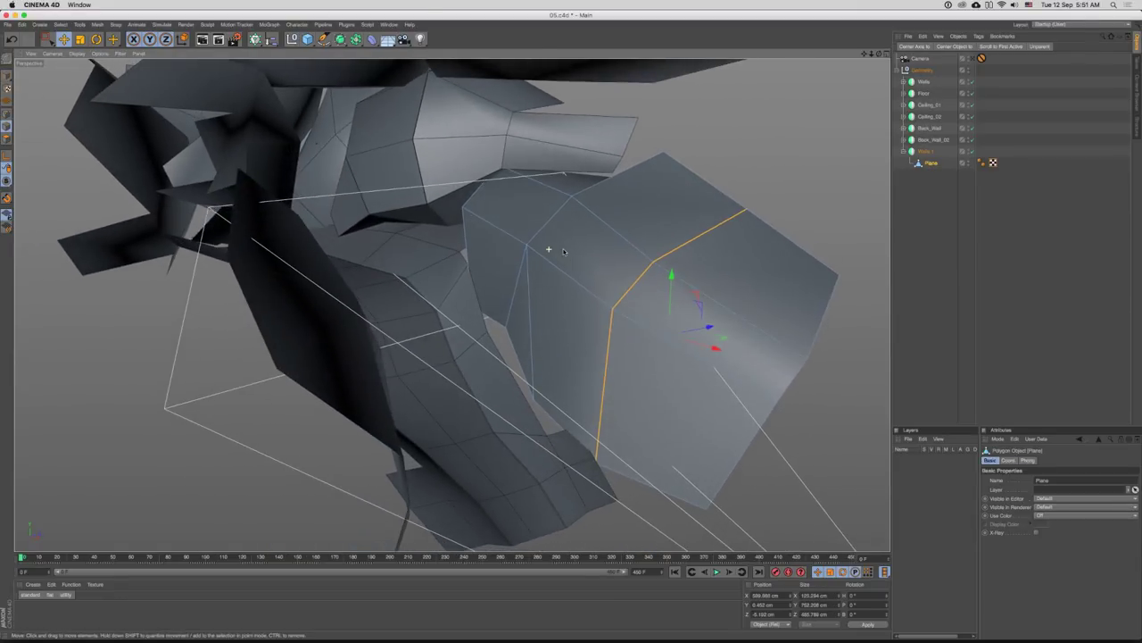
pyautogui.rightClick(622, 300)
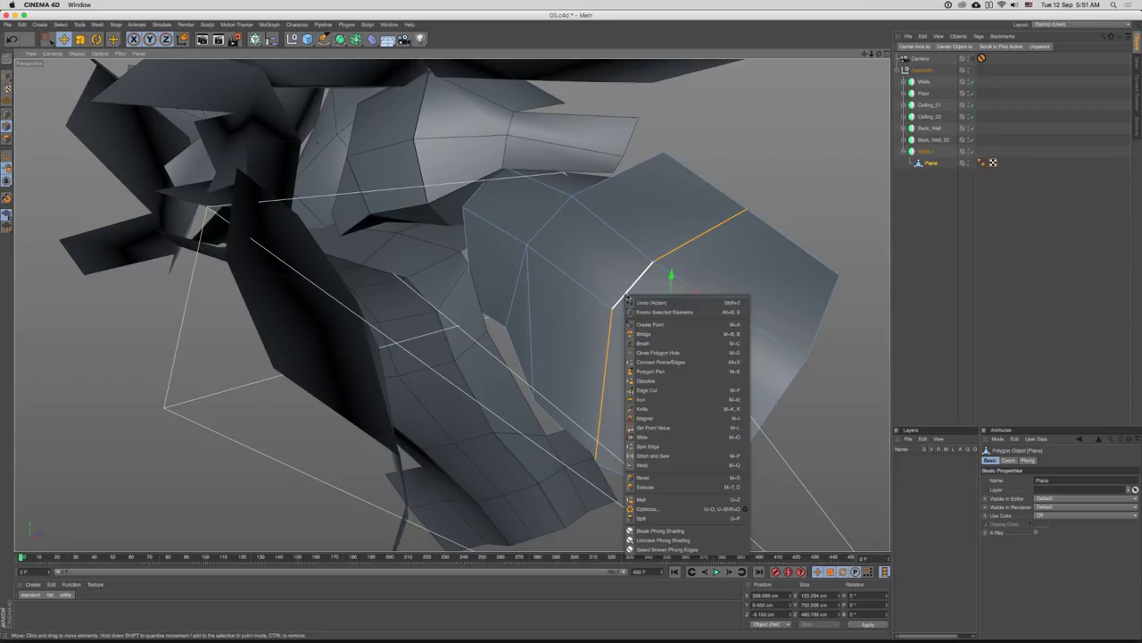
pyautogui.click(671, 481)
pyautogui.moveTo(602, 381); pyautogui.dragTo(644, 353)
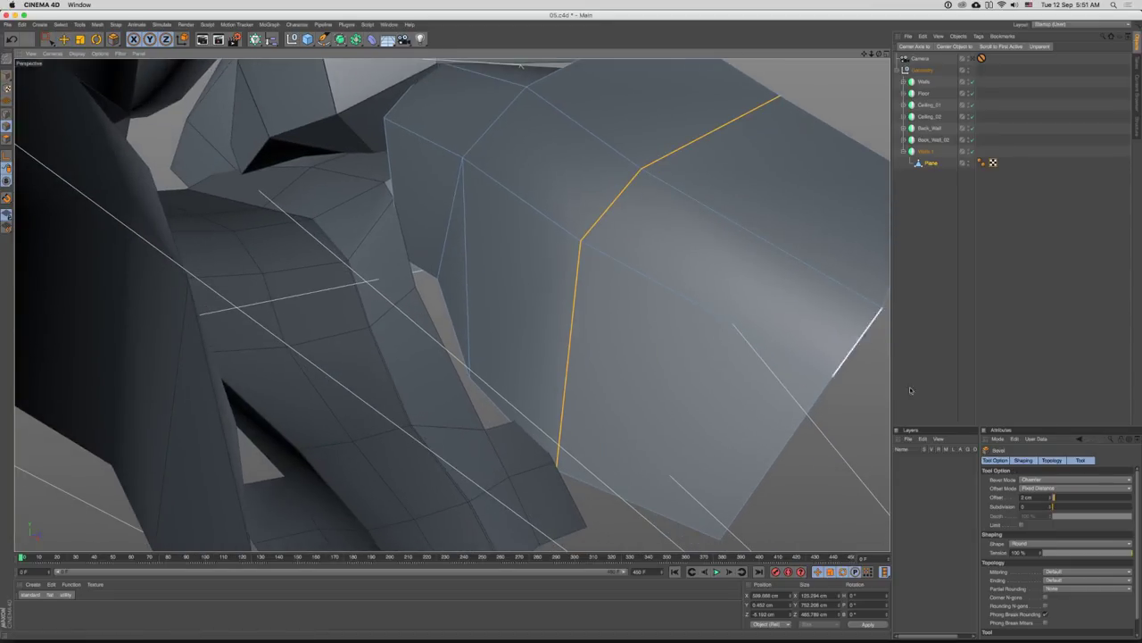
pyautogui.moveTo(1055, 498); pyautogui.dragTo(1054, 498)
pyautogui.press('e')
pyautogui.click(805, 458)
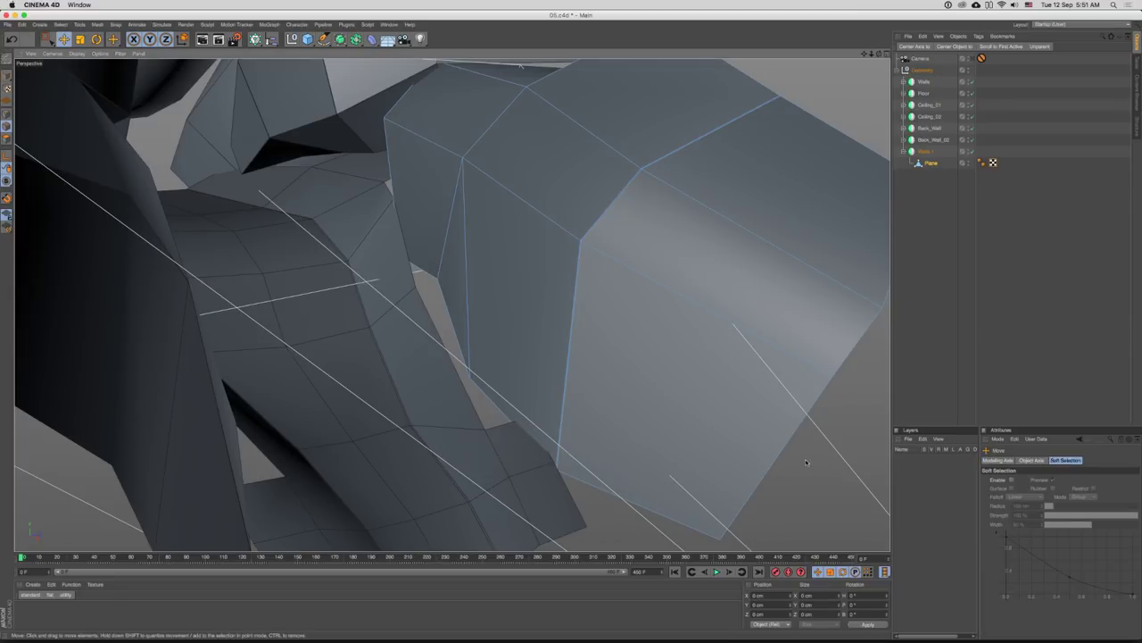
# - Collapse the Walls.1 hierarchy and make the plane mesh inside the Walls object ready for edge editing
pyautogui.moveTo(805, 458); pyautogui.dragTo(628, 360)
pyautogui.scroll(8, 627, 358)
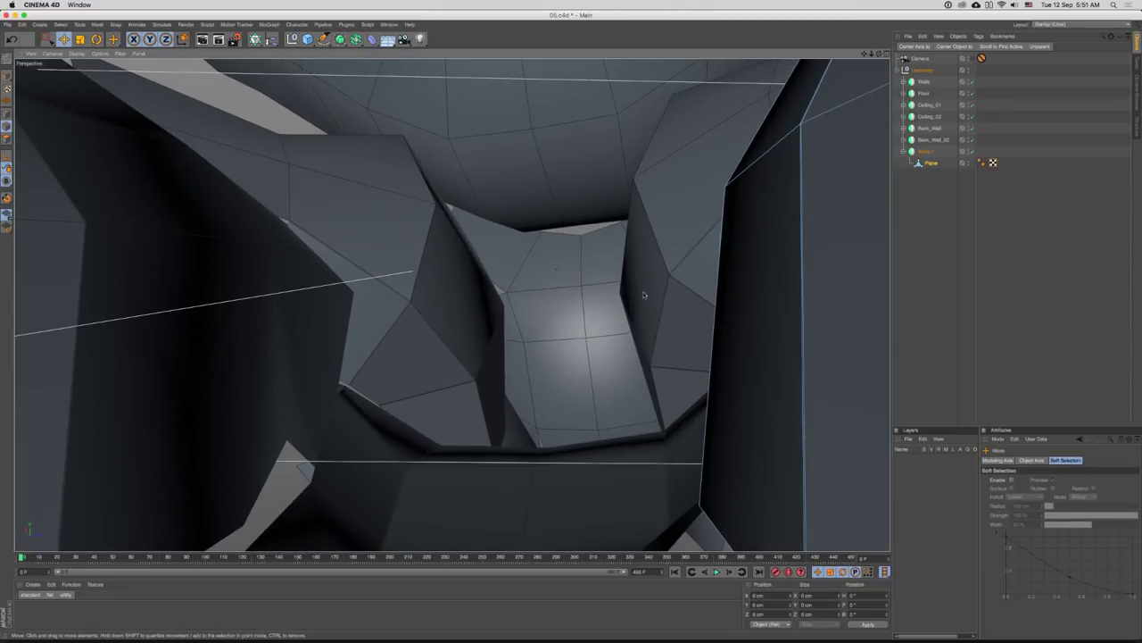
pyautogui.moveTo(644, 294); pyautogui.dragTo(571, 319)
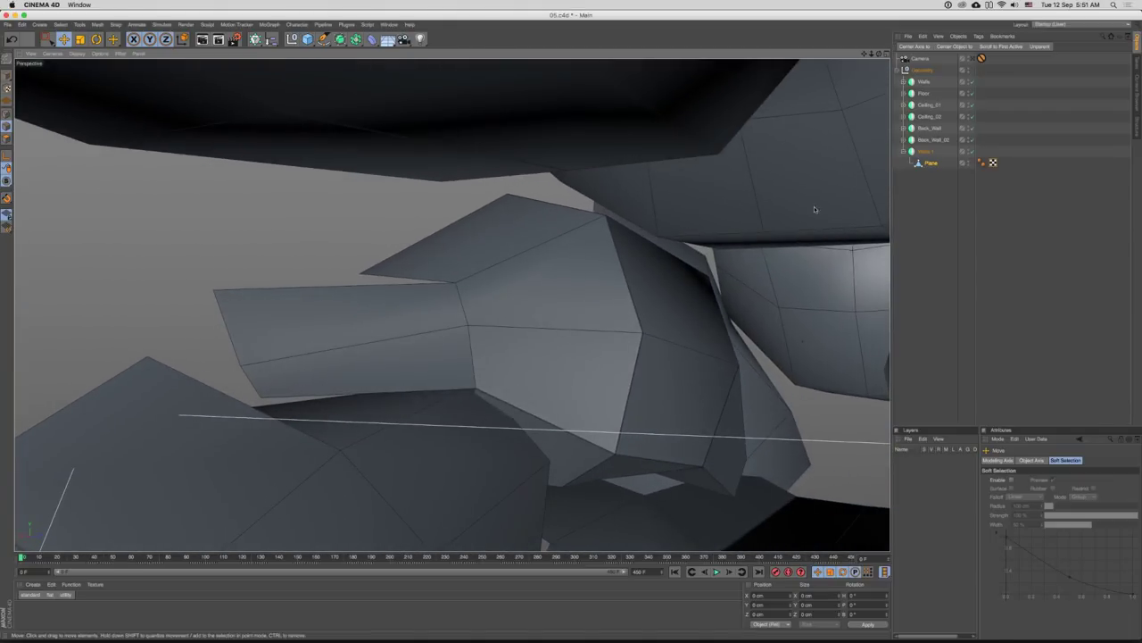
pyautogui.click(903, 153)
pyautogui.press('Return')
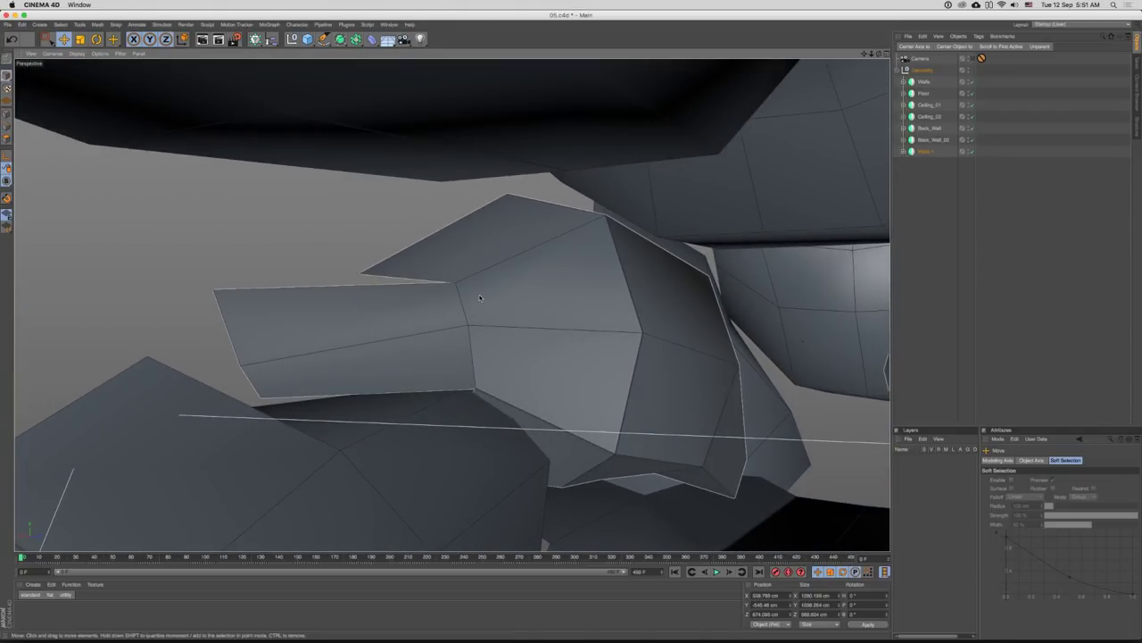
pyautogui.click(492, 304)
pyautogui.click(922, 100)
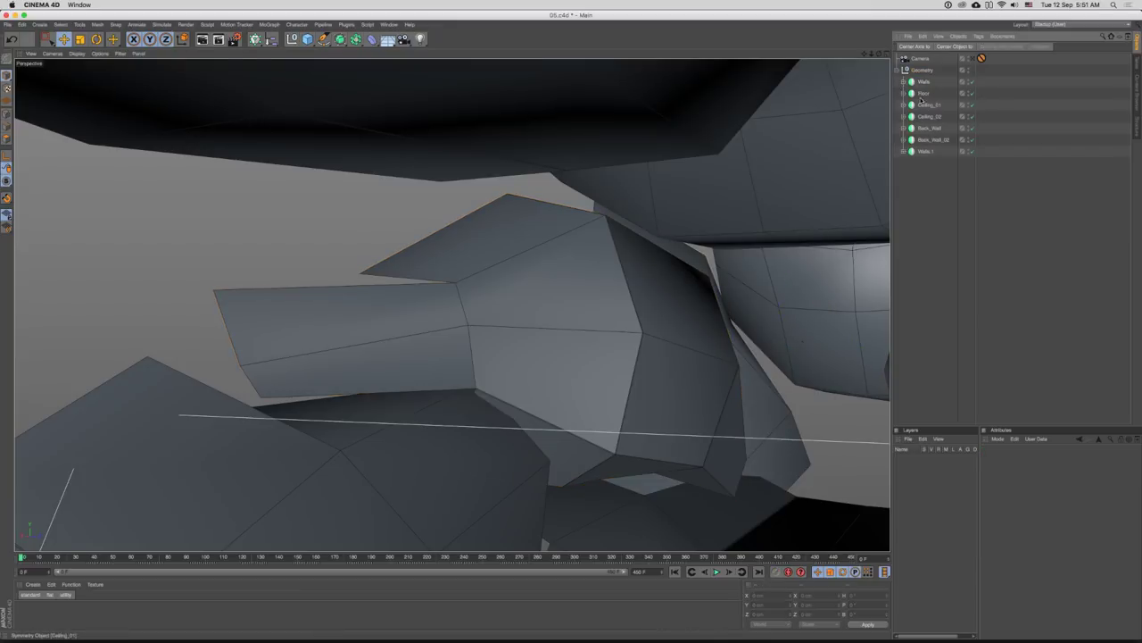
pyautogui.click(930, 92)
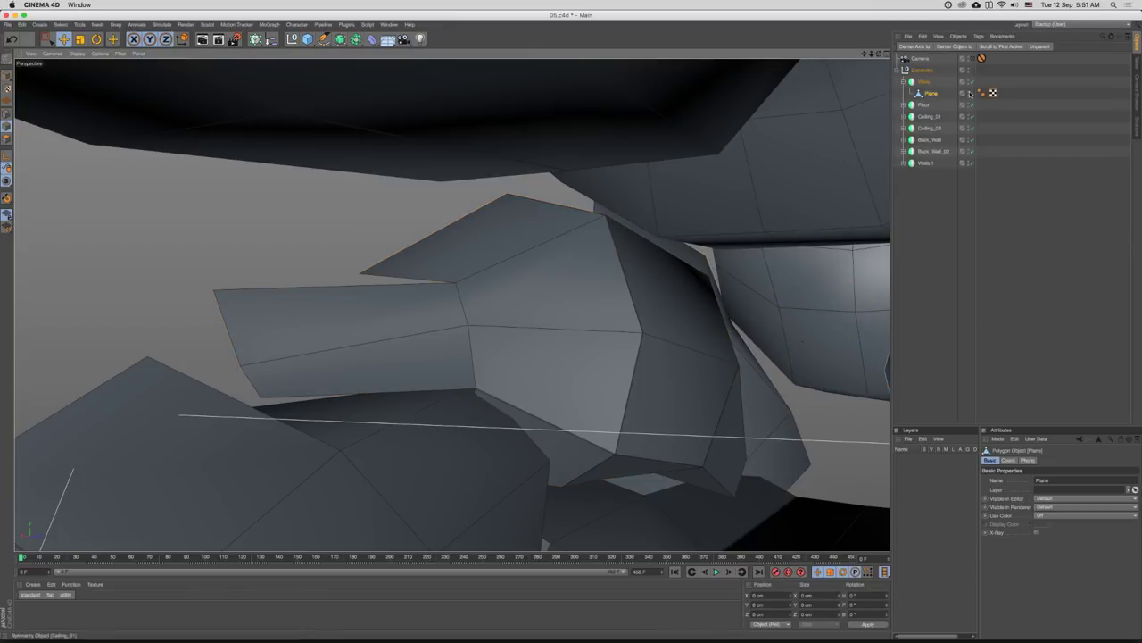
pyautogui.click(929, 94)
# - Bevel the lengthwise edge loop running along the middle of the Walls plane with a small offset
pyautogui.keyDown('alt'); pyautogui.moveTo(690, 313); pyautogui.dragTo(564, 238); pyautogui.keyUp('alt')
pyautogui.doubleClick(556, 234)
pyautogui.rightClick(556, 231)
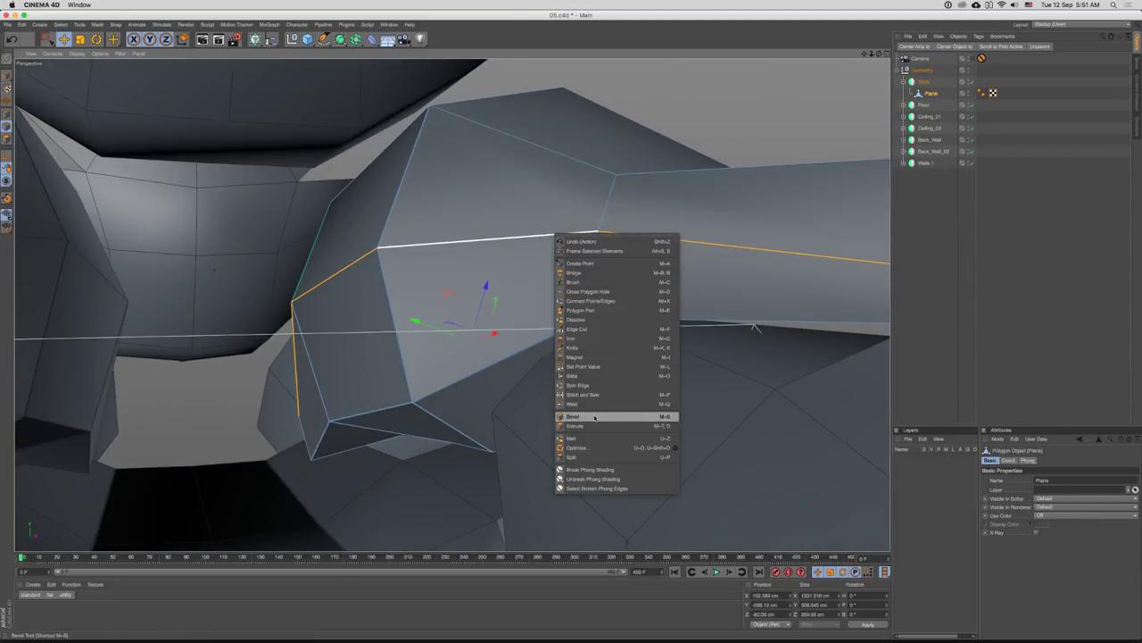
pyautogui.click(596, 419)
pyautogui.moveTo(1060, 498); pyautogui.dragTo(1054, 500)
pyautogui.press('e')
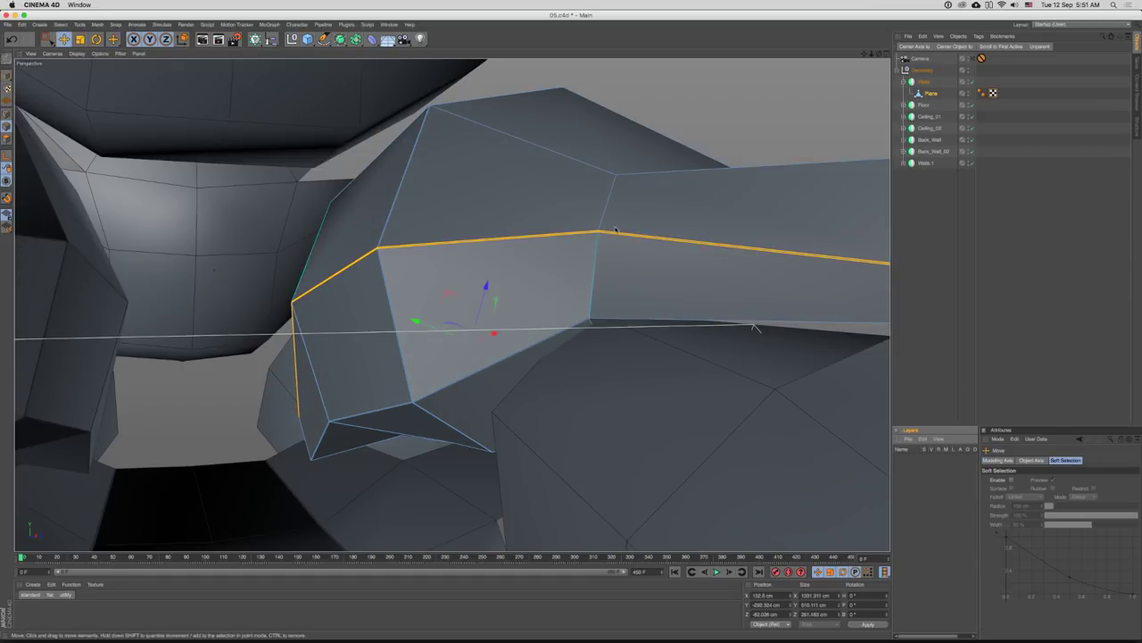
pyautogui.press('Return')
pyautogui.click(653, 103)
# - Bevel the crosswise edge loop just in front of the far crest on the Floor object's plane mesh with a small offset
pyautogui.keyDown('alt'); pyautogui.moveTo(690, 193); pyautogui.dragTo(624, 311); pyautogui.keyUp('alt')
pyautogui.keyDown('alt'); pyautogui.moveTo(696, 302); pyautogui.dragTo(566, 307); pyautogui.keyUp('alt')
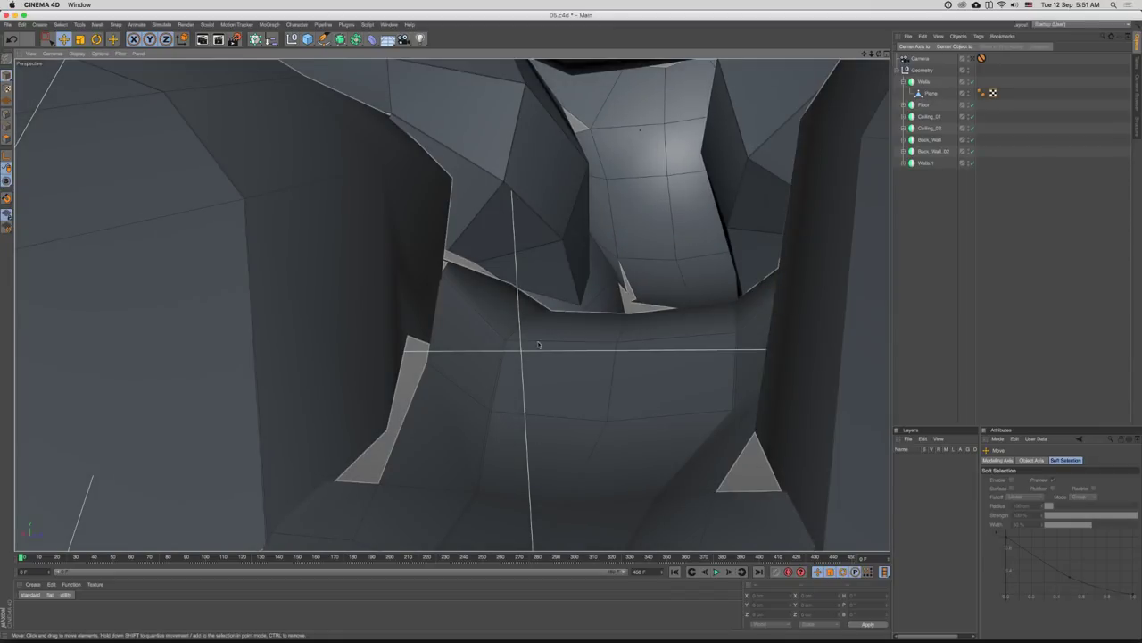
pyautogui.keyDown('alt'); pyautogui.moveTo(547, 350); pyautogui.dragTo(586, 324); pyautogui.keyUp('alt')
pyautogui.click(705, 276)
pyautogui.click(903, 105)
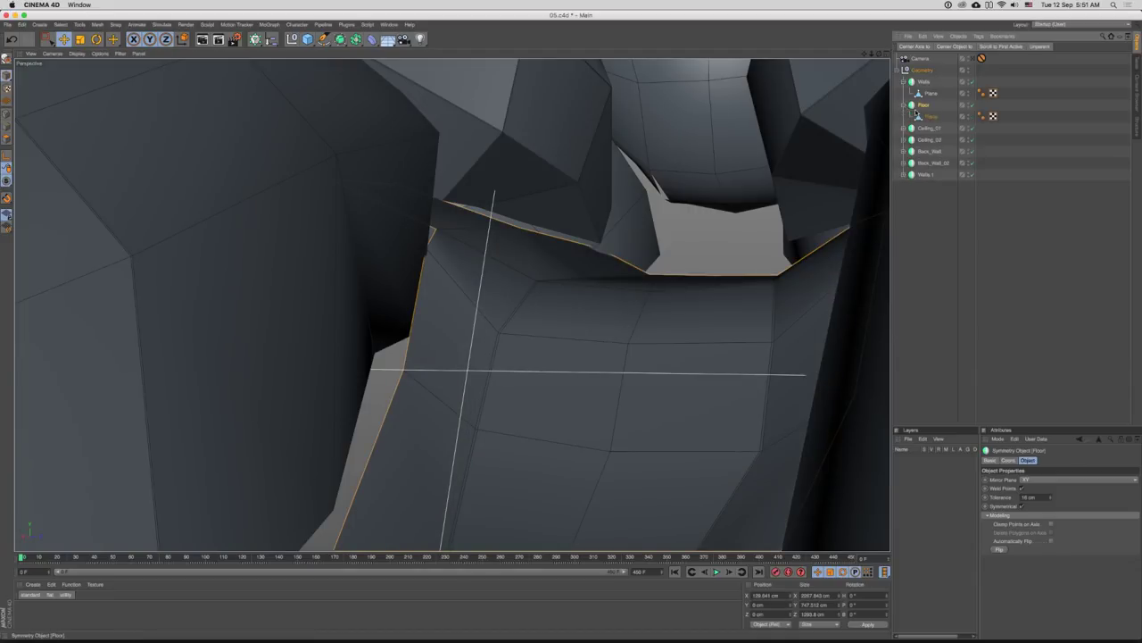
pyautogui.click(931, 116)
pyautogui.press('Return')
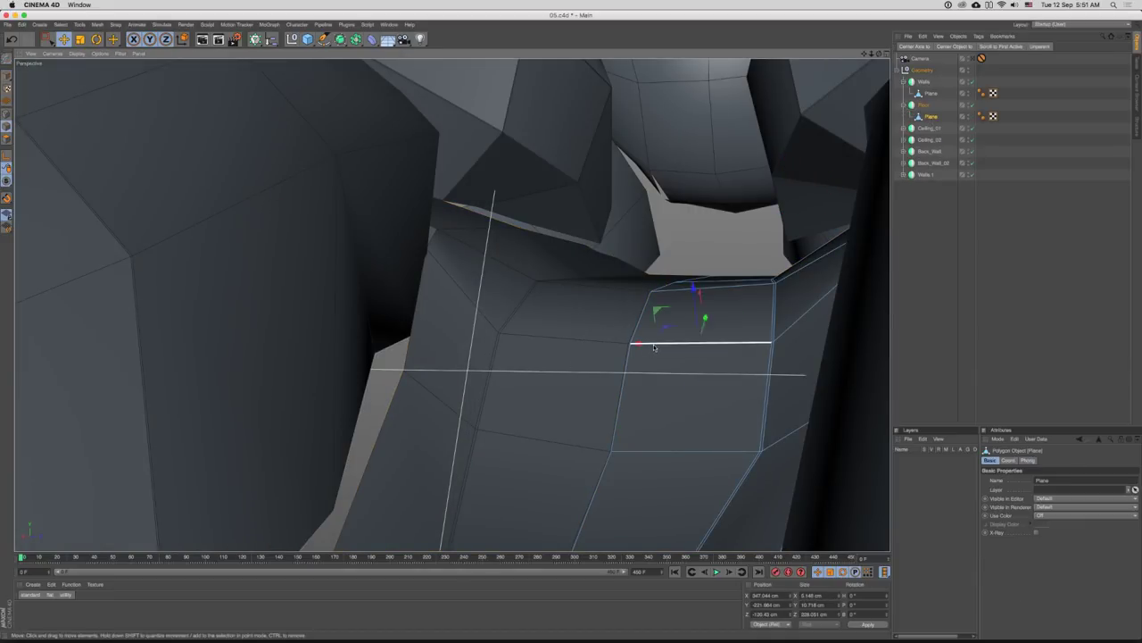
pyautogui.rightClick(664, 349)
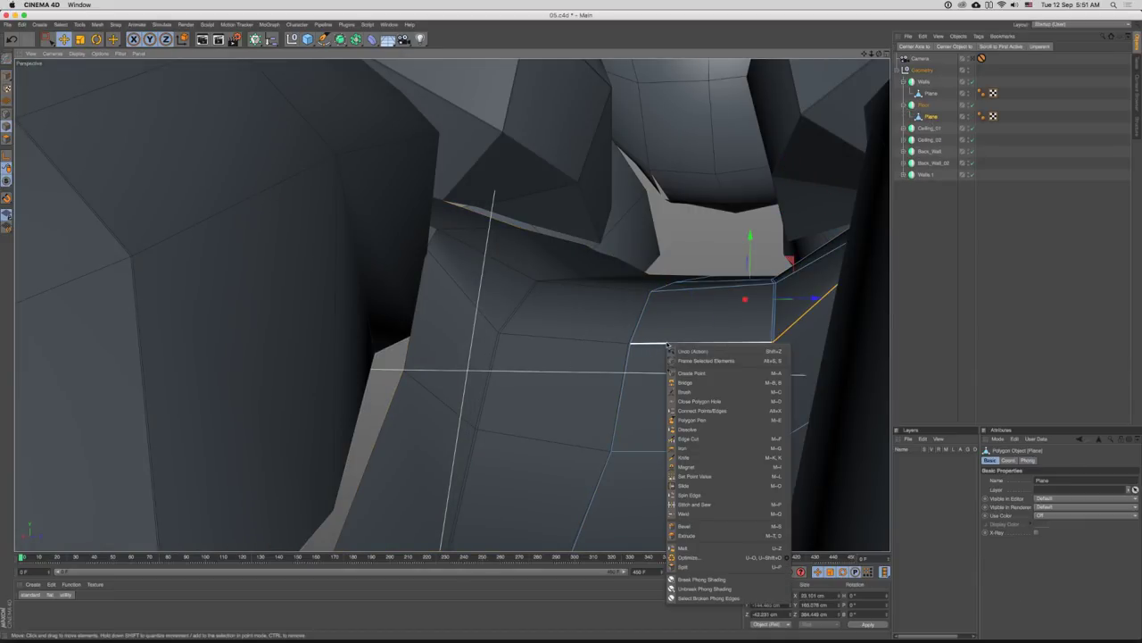
pyautogui.click(715, 532)
pyautogui.moveTo(1057, 499); pyautogui.dragTo(1055, 501)
pyautogui.press('e')
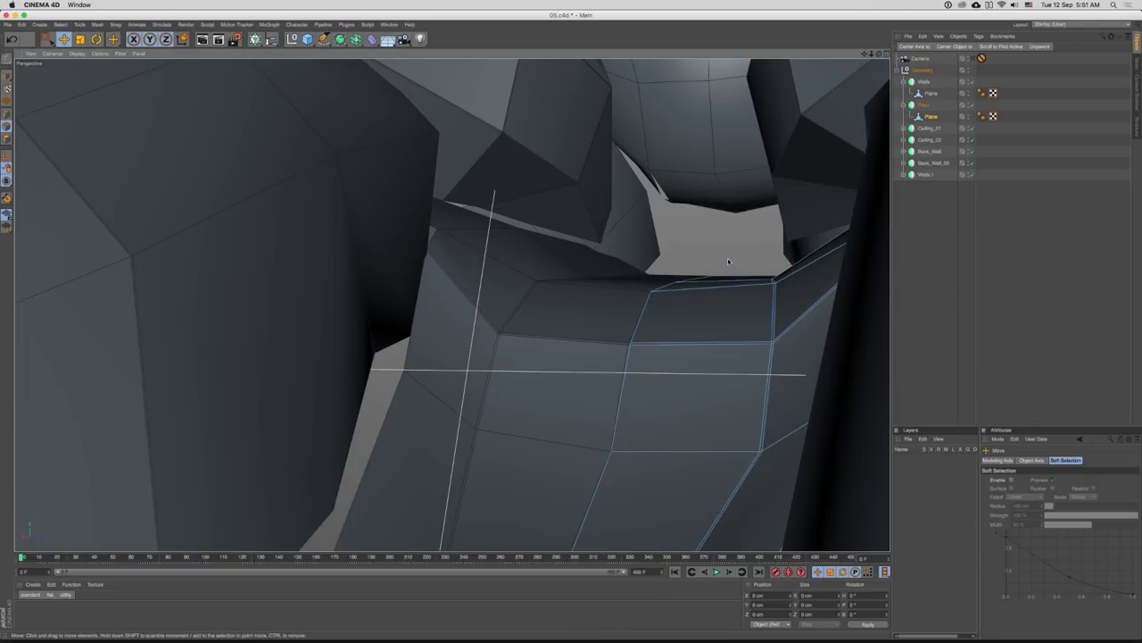
pyautogui.click(724, 260)
# - Bevel the two lower crosswise edge loops on the Back_Wall object's plane mesh with a 1 cm offset
pyautogui.moveTo(722, 254); pyautogui.dragTo(568, 302)
pyautogui.click(548, 278)
pyautogui.scroll(3, 568, 302)
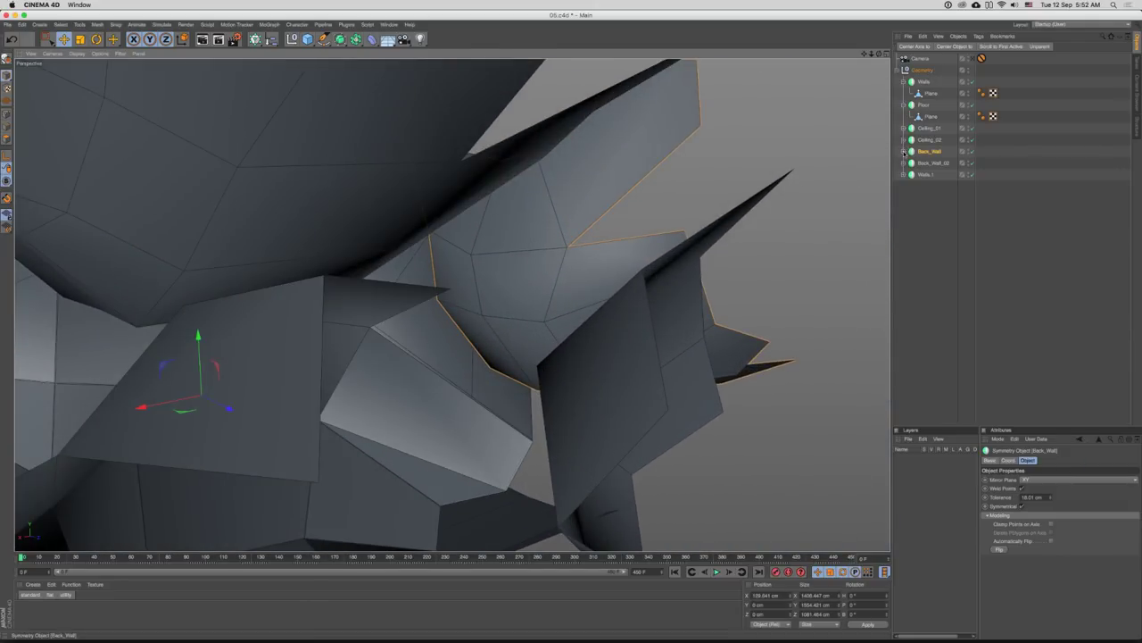
pyautogui.click(905, 152)
pyautogui.click(929, 164)
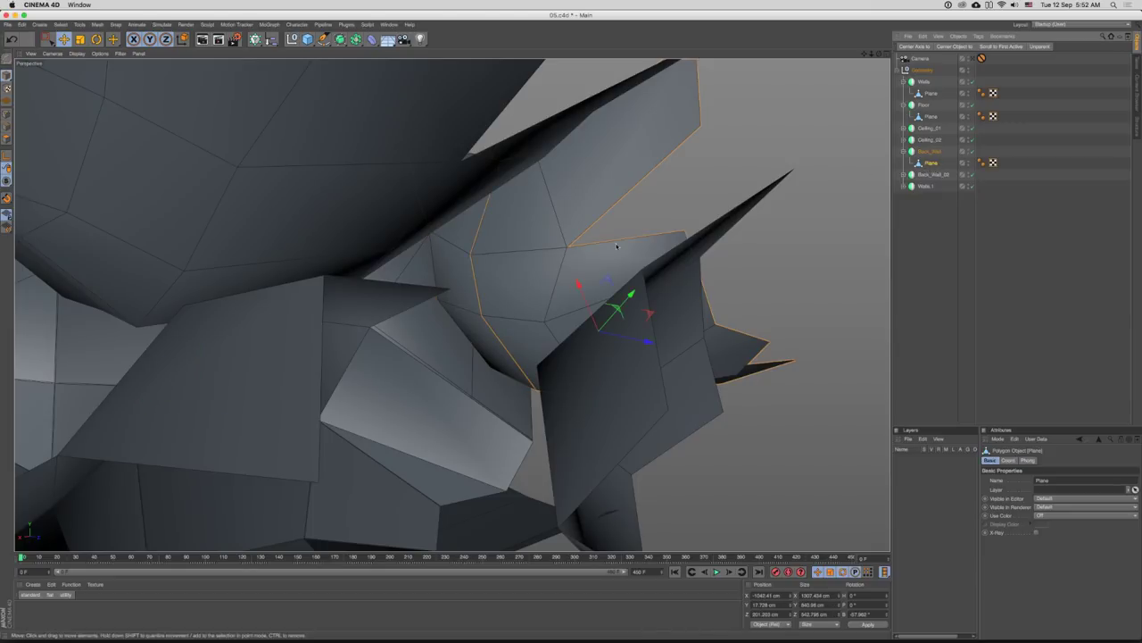
pyautogui.moveTo(617, 245); pyautogui.dragTo(479, 361)
pyautogui.press('Return')
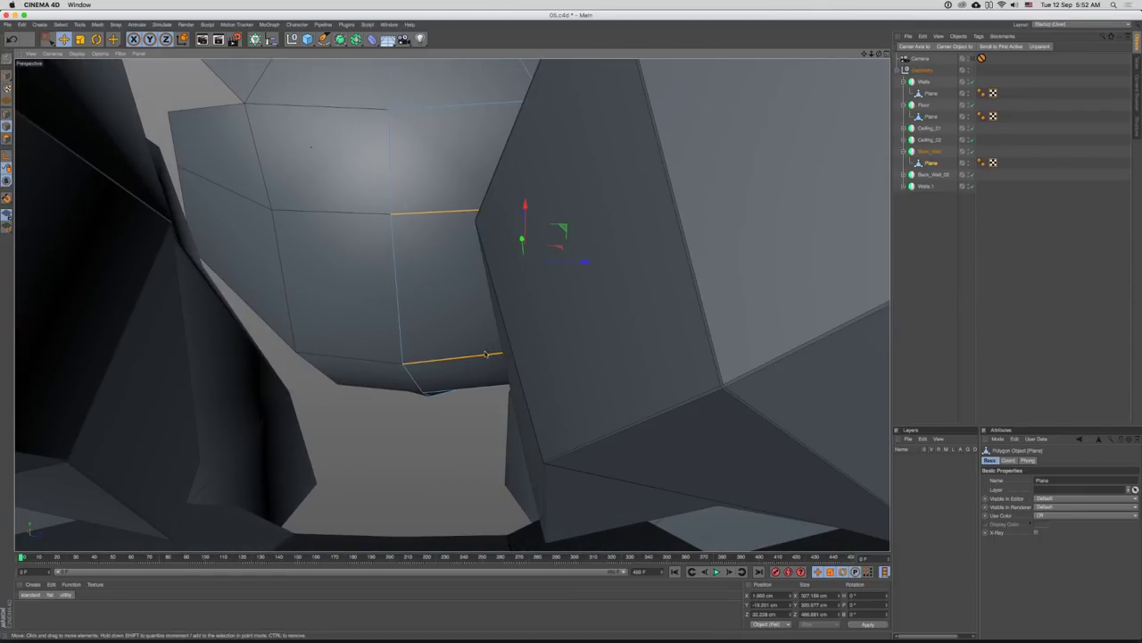
pyautogui.rightClick(479, 360)
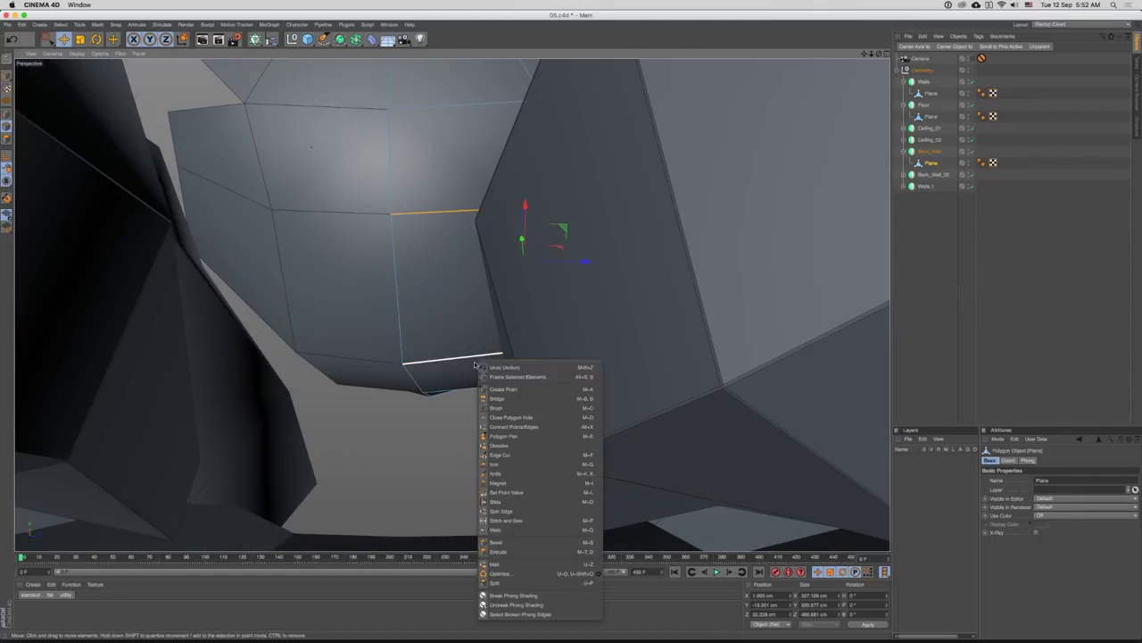
pyautogui.click(513, 542)
pyautogui.moveTo(1057, 505); pyautogui.dragTo(1054, 501)
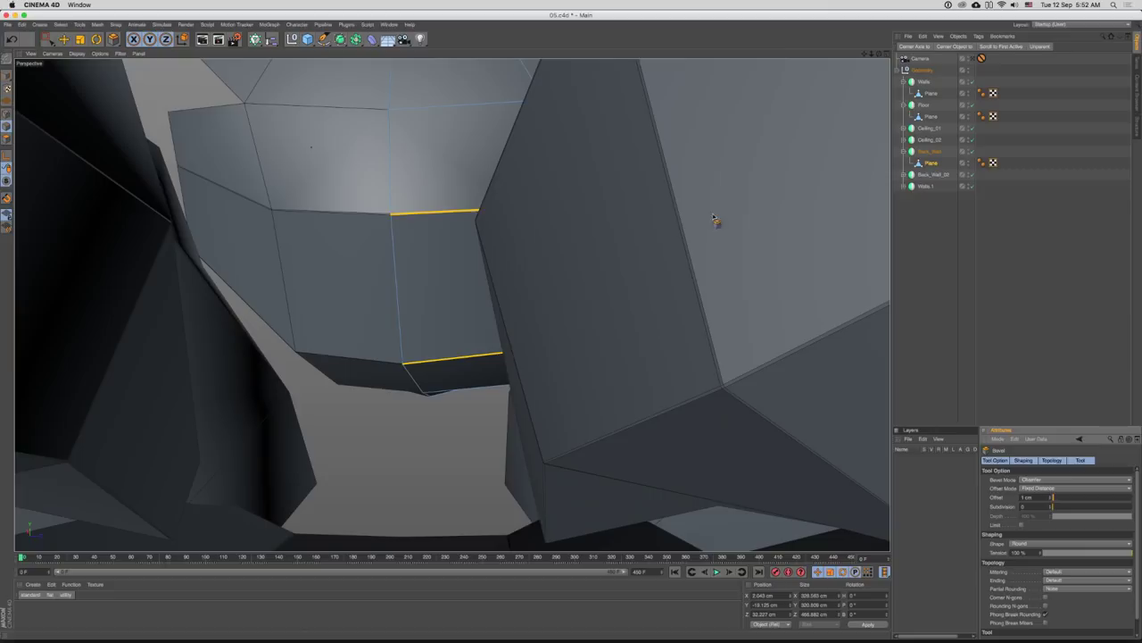
pyautogui.press('e')
# - Bevel the vertical edges between the beveled crosswise loops on the outer side of the Back_Wall plane
pyautogui.moveTo(503, 400); pyautogui.dragTo(627, 298)
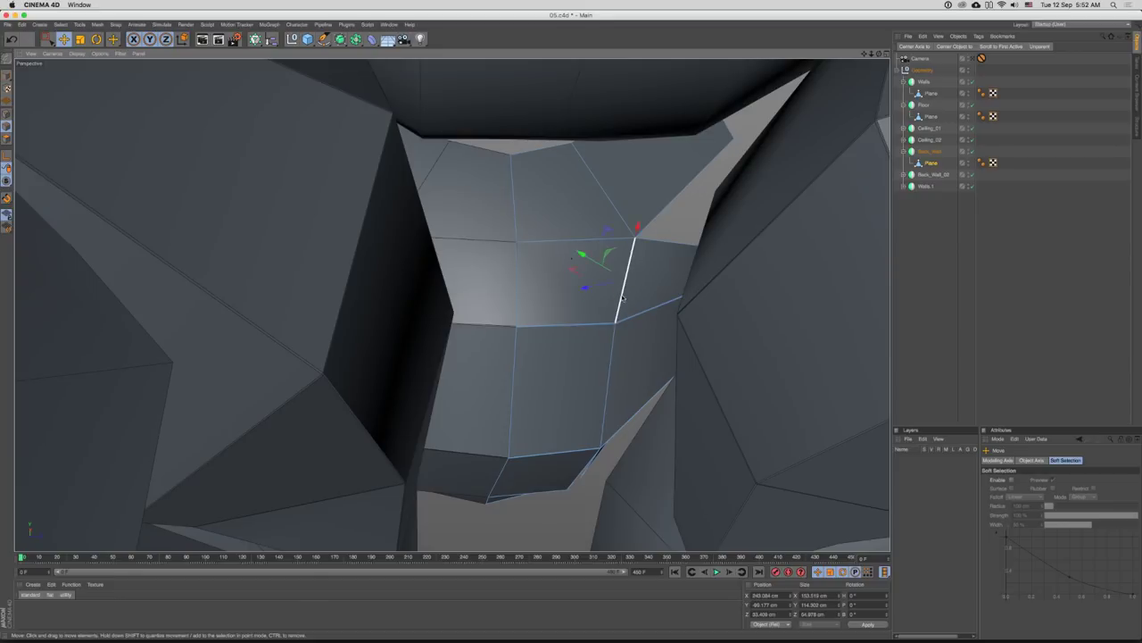
pyautogui.doubleClick(623, 298)
pyautogui.rightClick(610, 365)
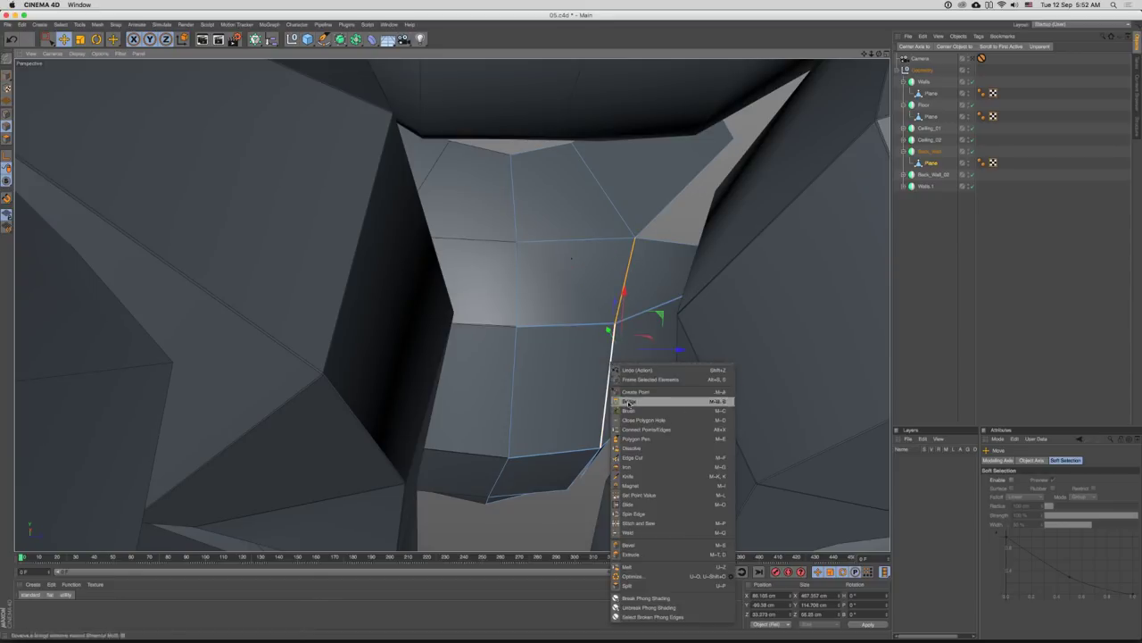
pyautogui.click(646, 546)
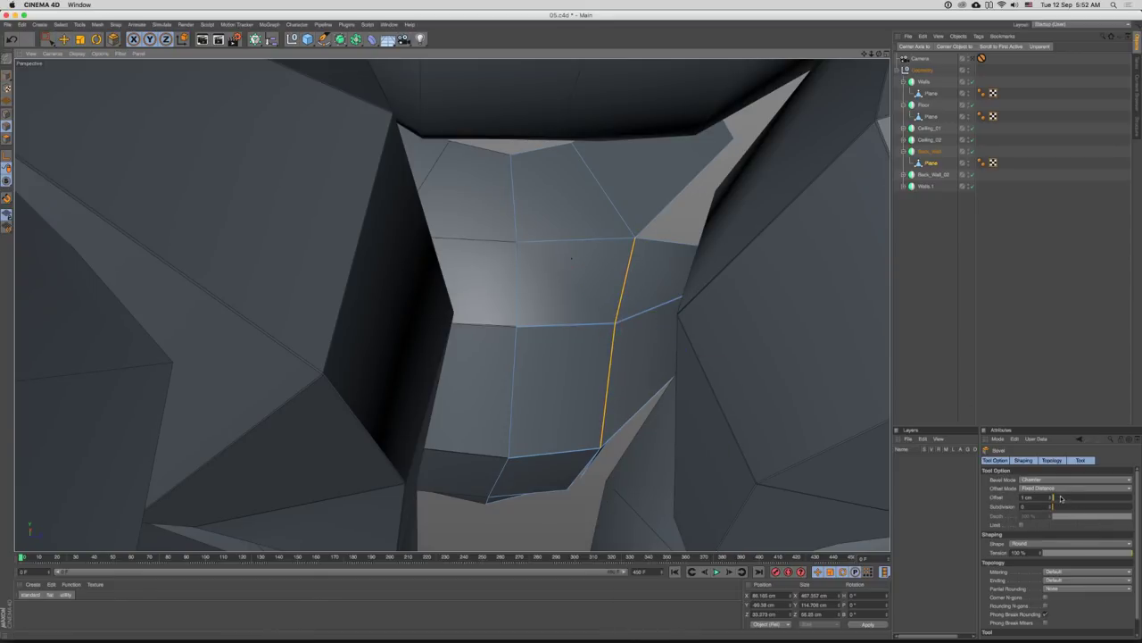
pyautogui.moveTo(1061, 498); pyautogui.dragTo(1054, 500)
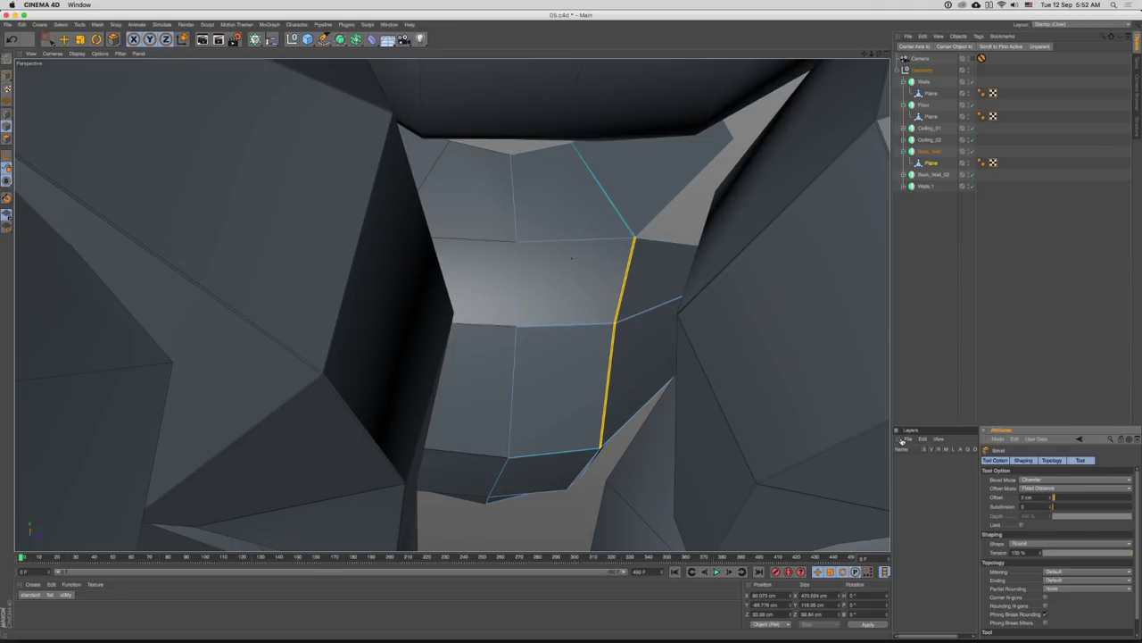
pyautogui.press('e')
pyautogui.click(684, 229)
# - Leave edge editing of the back wall, select Ceiling_01 and look through the scene camera
pyautogui.moveTo(654, 275); pyautogui.dragTo(591, 144)
pyautogui.press('Return')
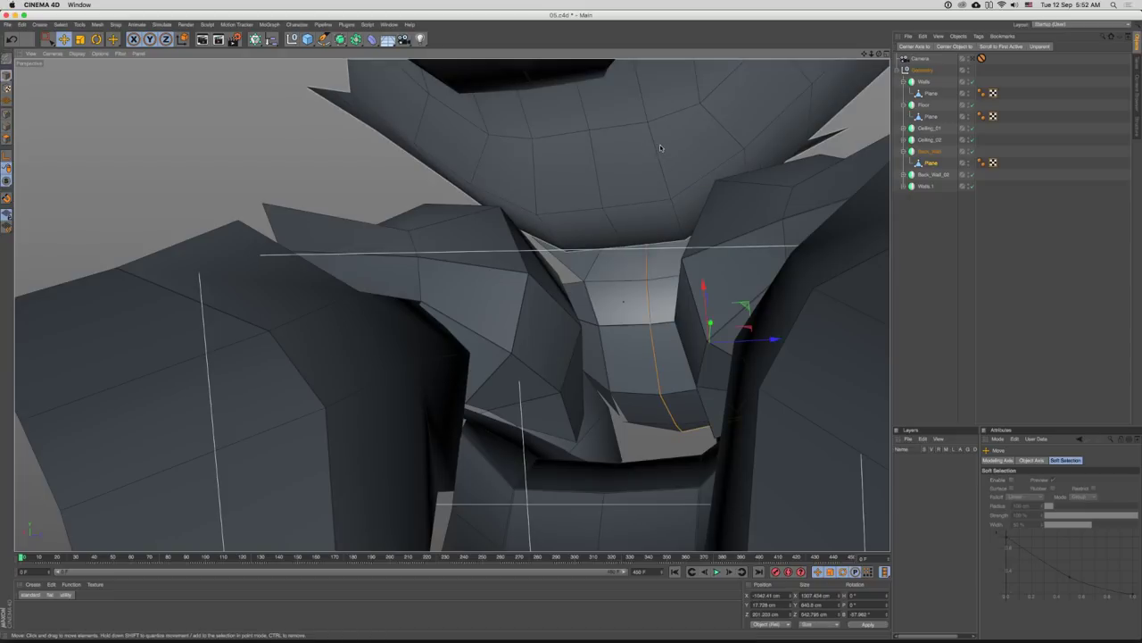
pyautogui.click(664, 146)
pyautogui.moveTo(664, 146); pyautogui.dragTo(959, 63)
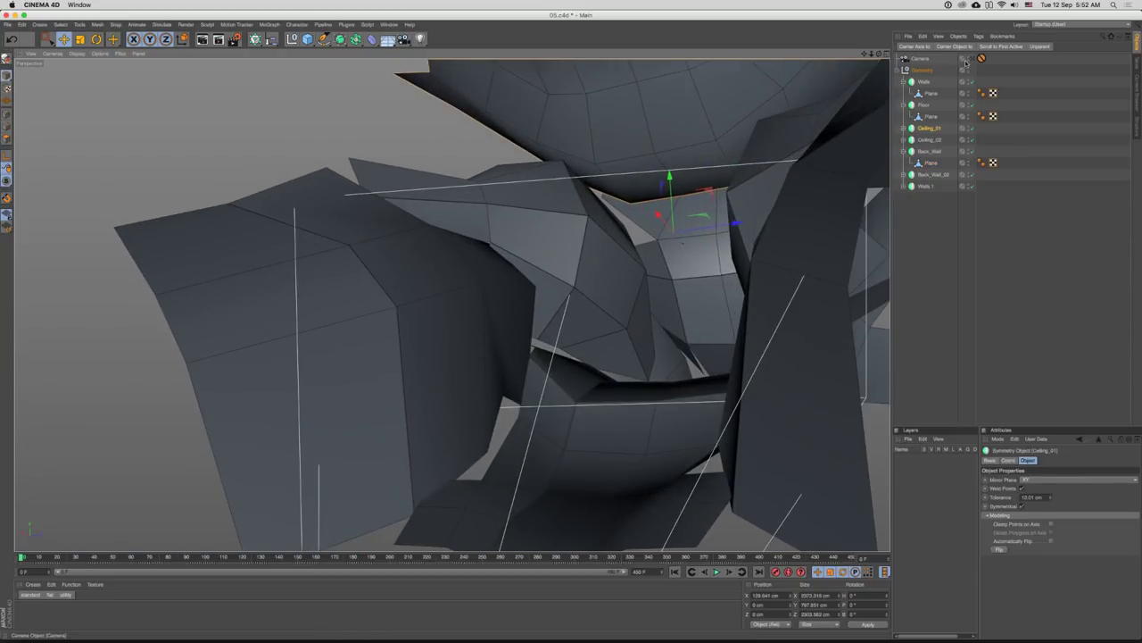
pyautogui.click(972, 59)
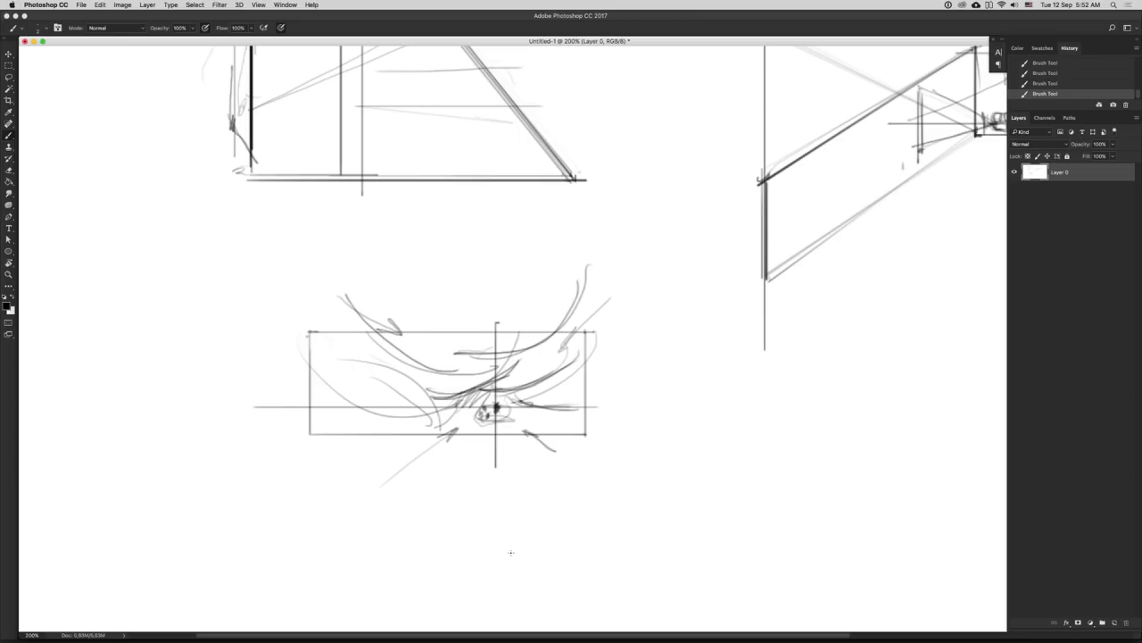
# - Examine the cave layout and composition sketches in the Photoshop document, enlarging the triangular layout drawing
pyautogui.press('super+minus')
pyautogui.press('super+minus')
pyautogui.press('super+minus')
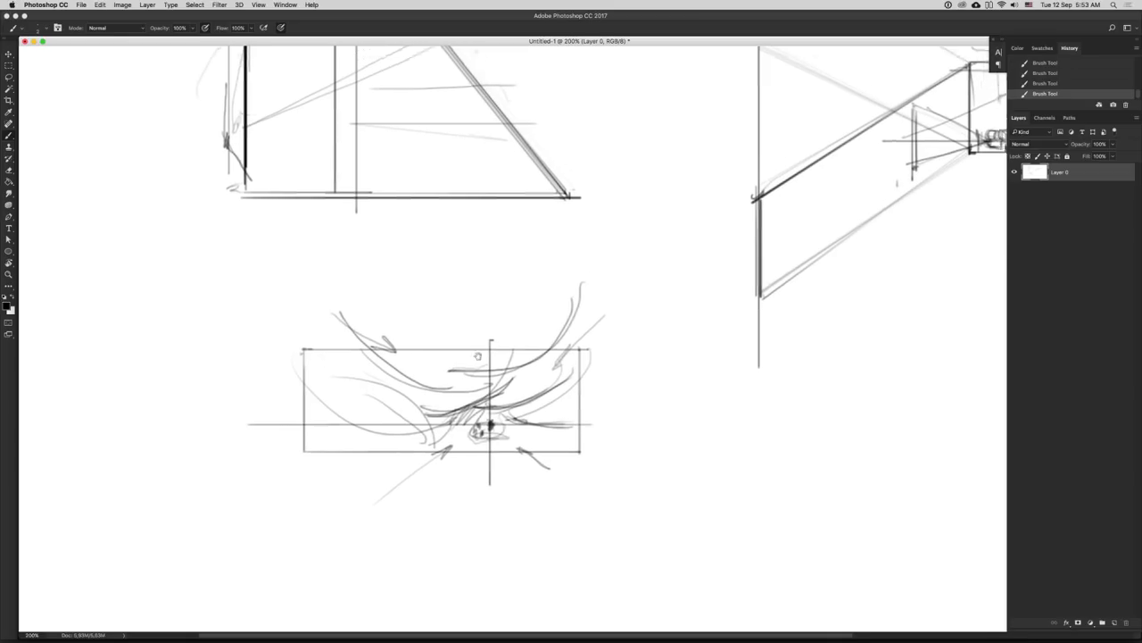
pyautogui.press('z')
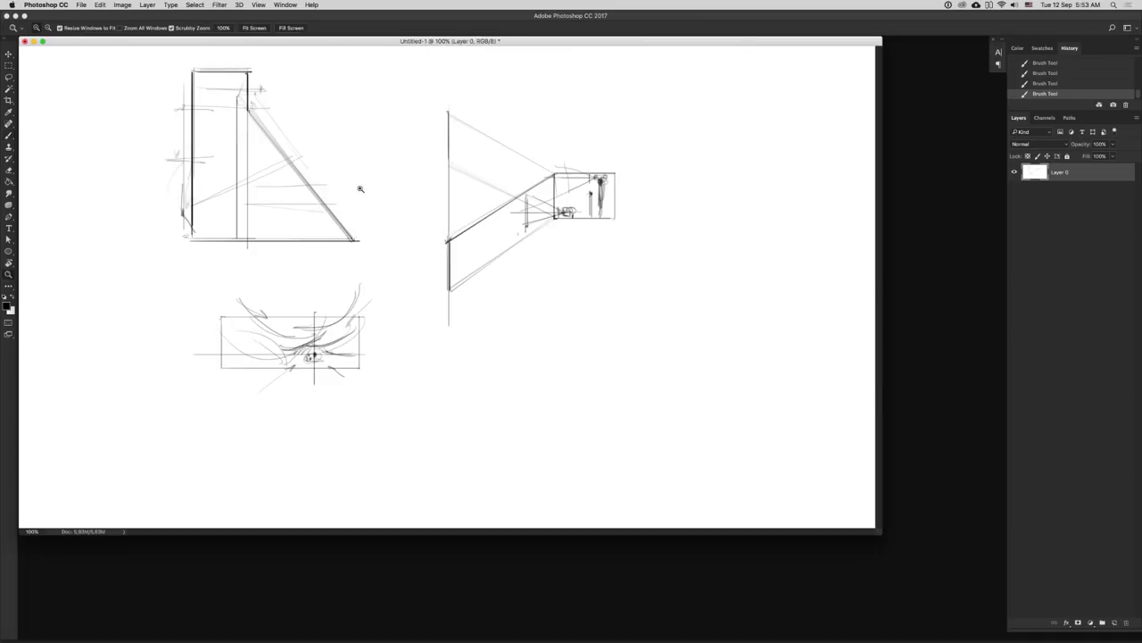
pyautogui.click(357, 187)
pyautogui.moveTo(376, 233); pyautogui.dragTo(371, 241)
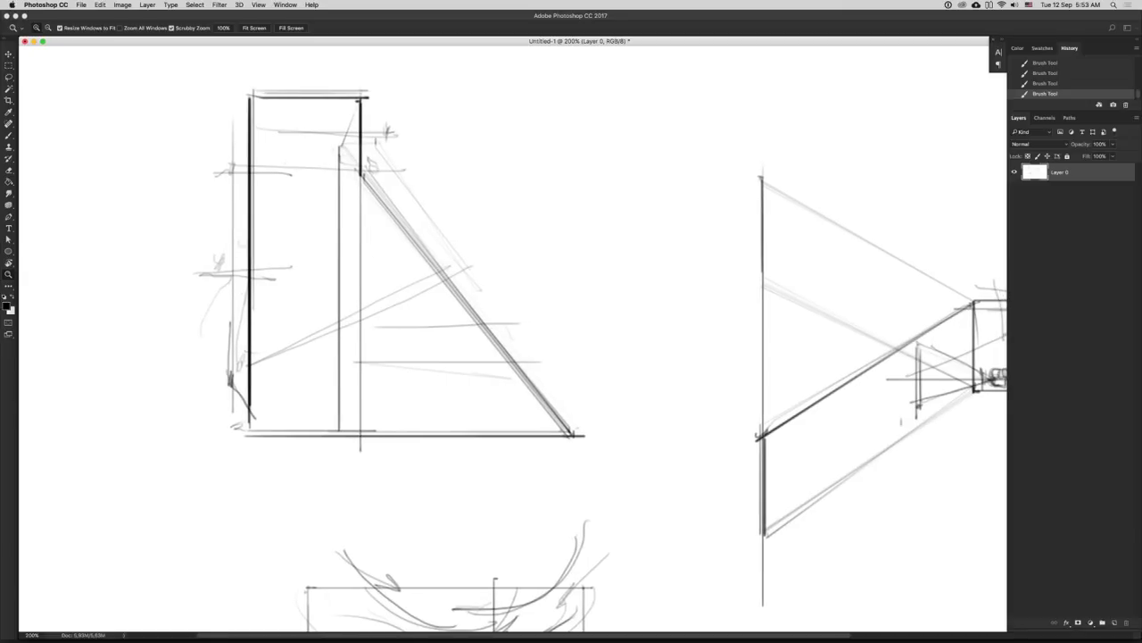
# - Switch back to Cinema 4D, leave the scene camera and examine the whole cave model from several sides
pyautogui.press('super+Tab')
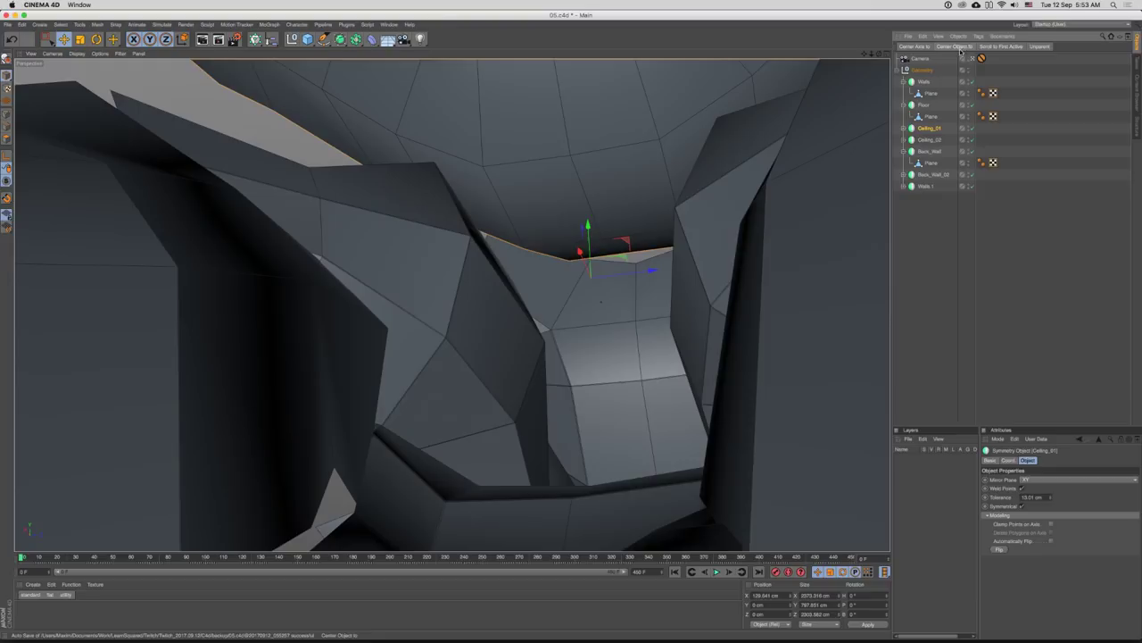
pyautogui.click(974, 58)
pyautogui.scroll(-10, 622, 309)
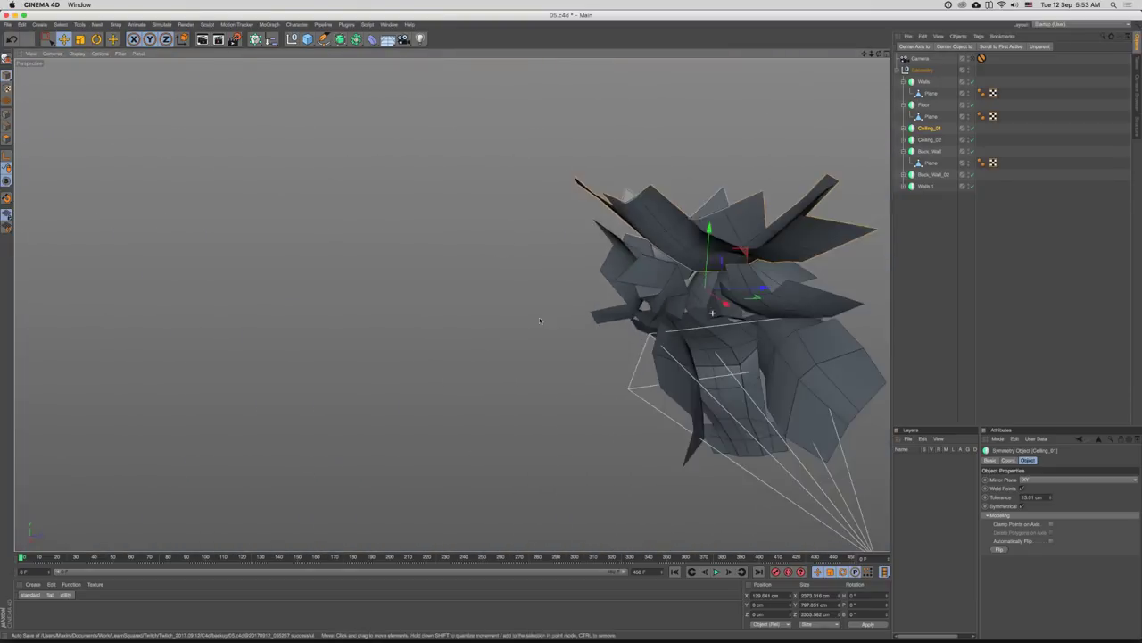
pyautogui.scroll(5, 559, 277)
pyautogui.moveTo(487, 278); pyautogui.dragTo(579, 273)
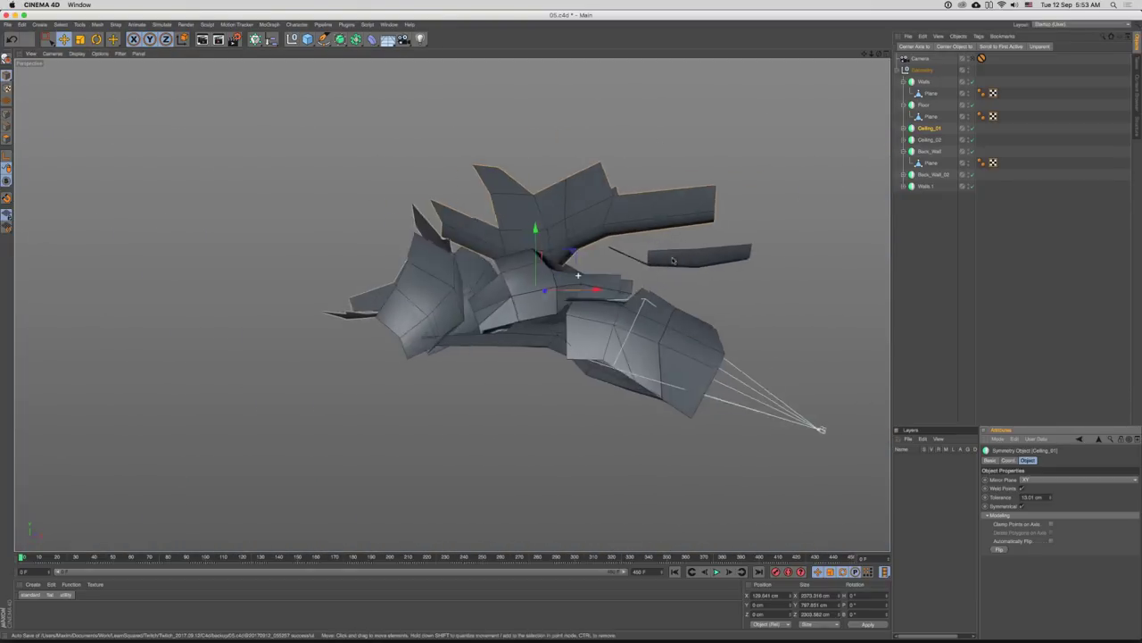
pyautogui.scroll(5, 635, 295)
pyautogui.moveTo(635, 296); pyautogui.dragTo(472, 288)
pyautogui.scroll(10, 451, 301)
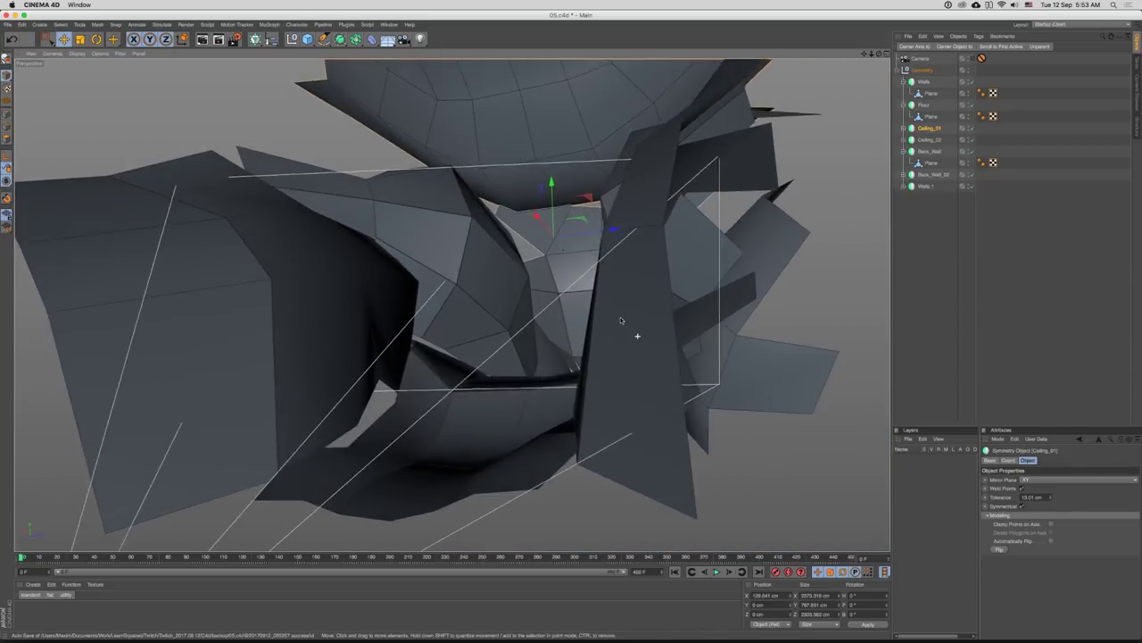
# - Compare the cave passage through the scene camera with free views from inside and around the model
pyautogui.keyDown('alt'); pyautogui.moveTo(622, 319); pyautogui.dragTo(740, 258); pyautogui.keyUp('alt')
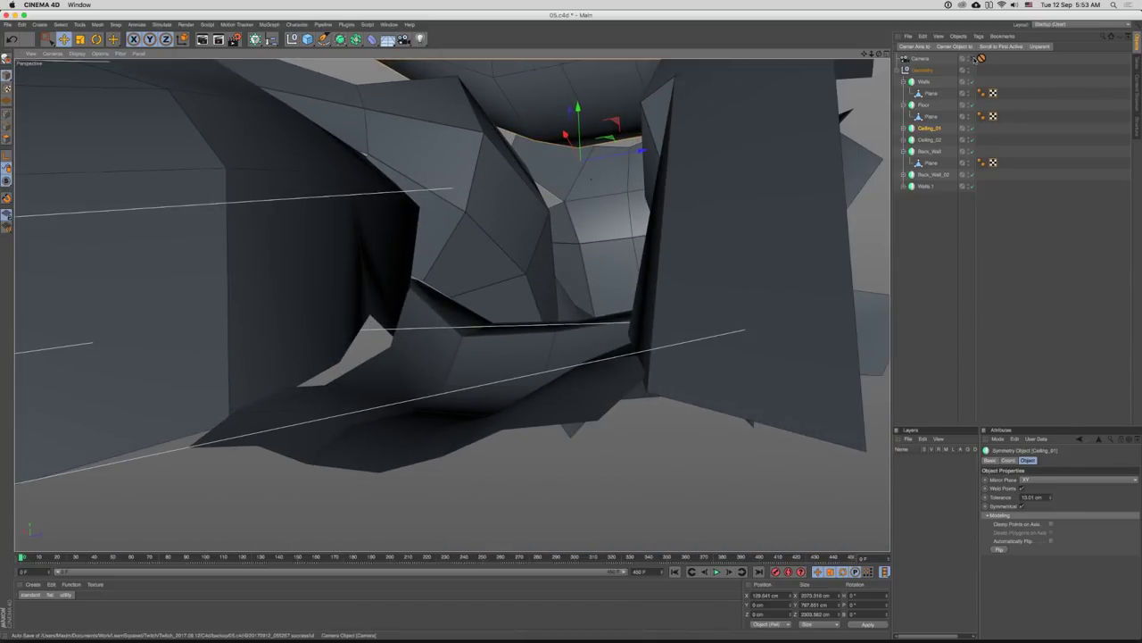
pyautogui.scroll(5, 714, 379)
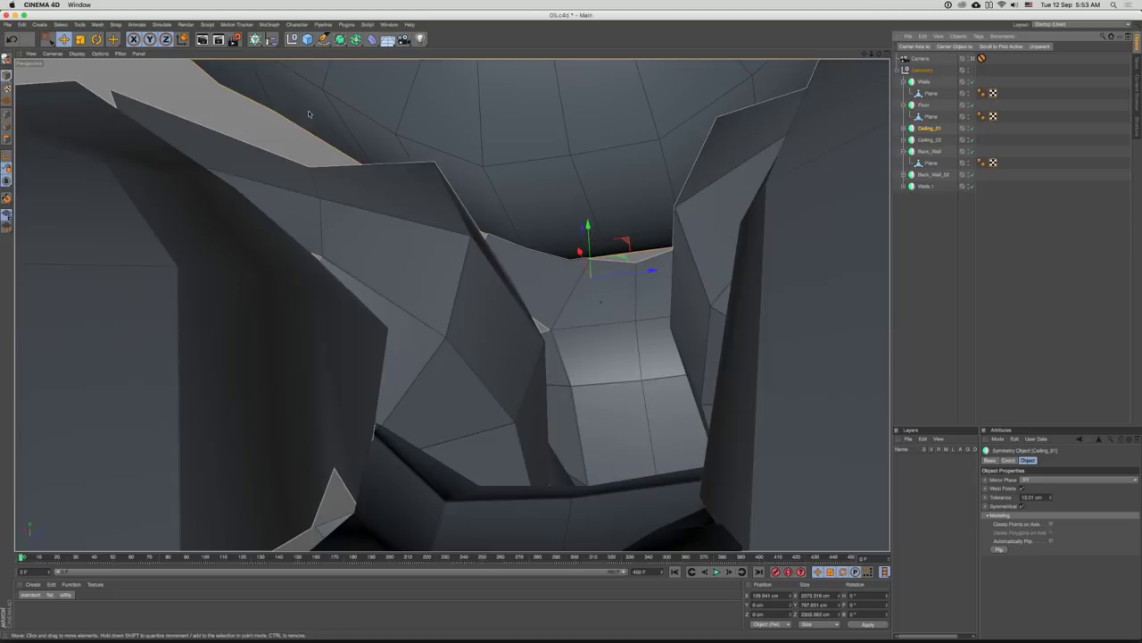
pyautogui.click(290, 140)
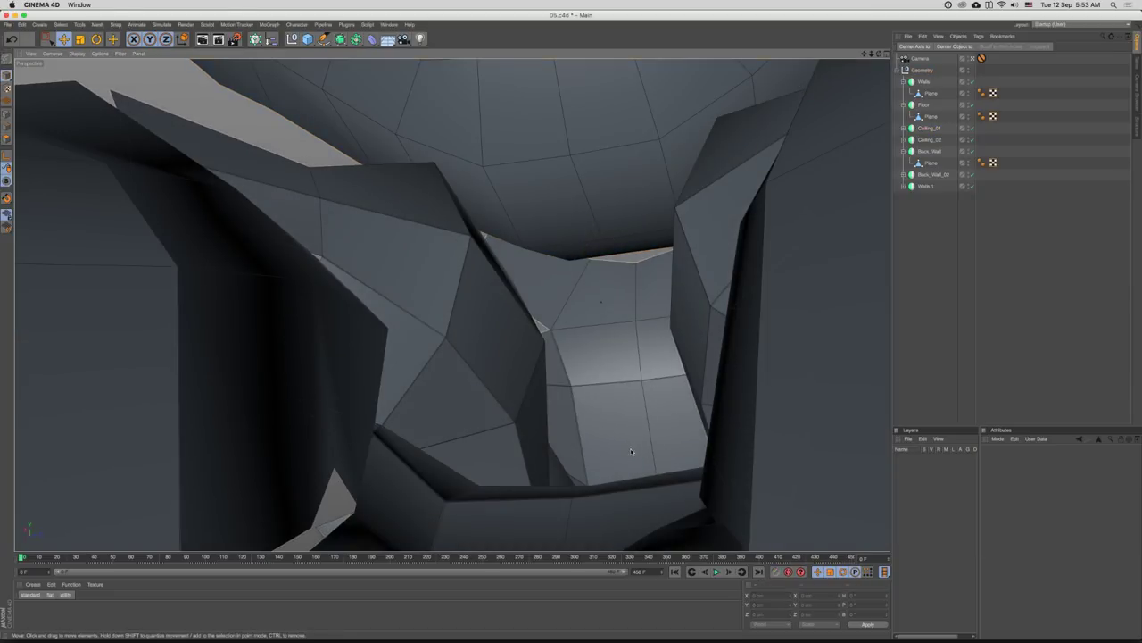
pyautogui.click(973, 59)
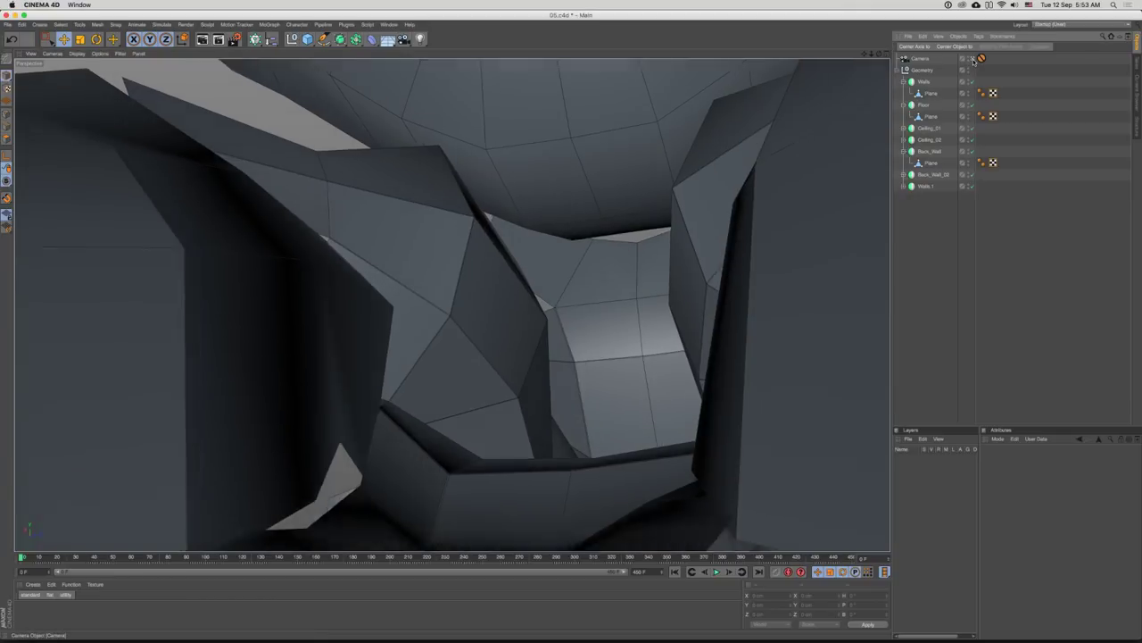
pyautogui.scroll(-5, 663, 197)
pyautogui.moveTo(656, 228); pyautogui.dragTo(694, 401)
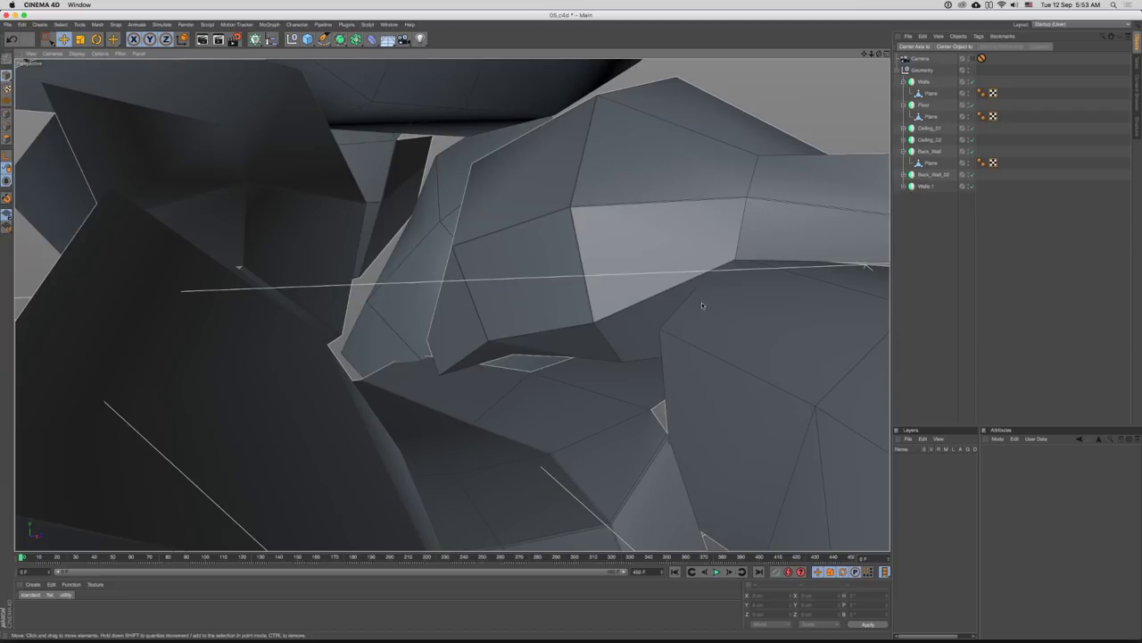
pyautogui.moveTo(702, 306); pyautogui.dragTo(401, 234)
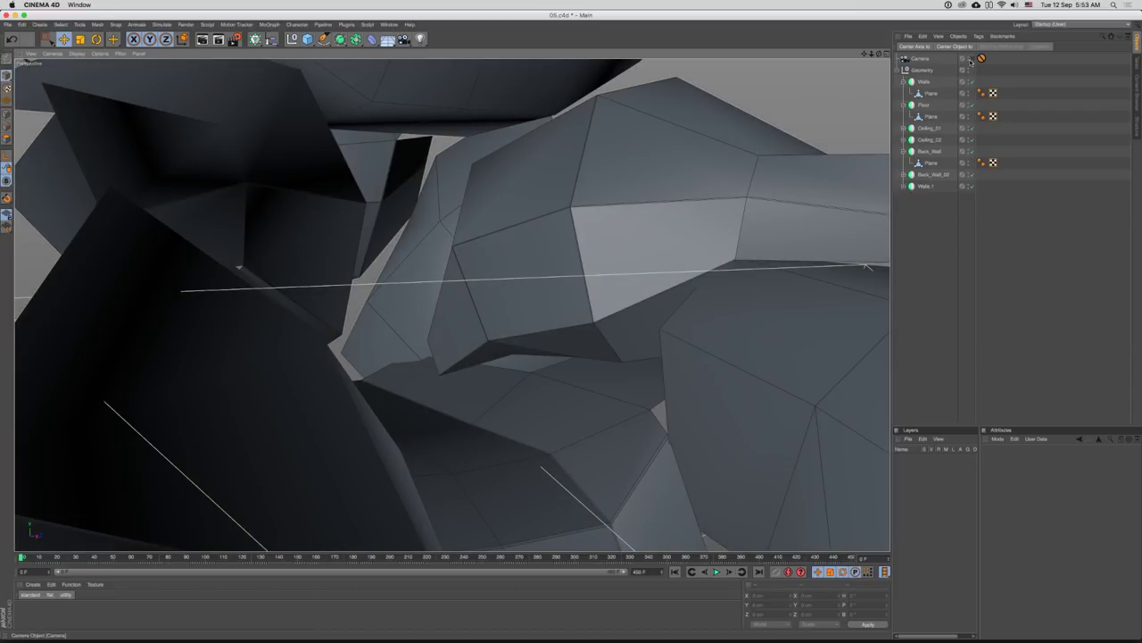
pyautogui.click(971, 59)
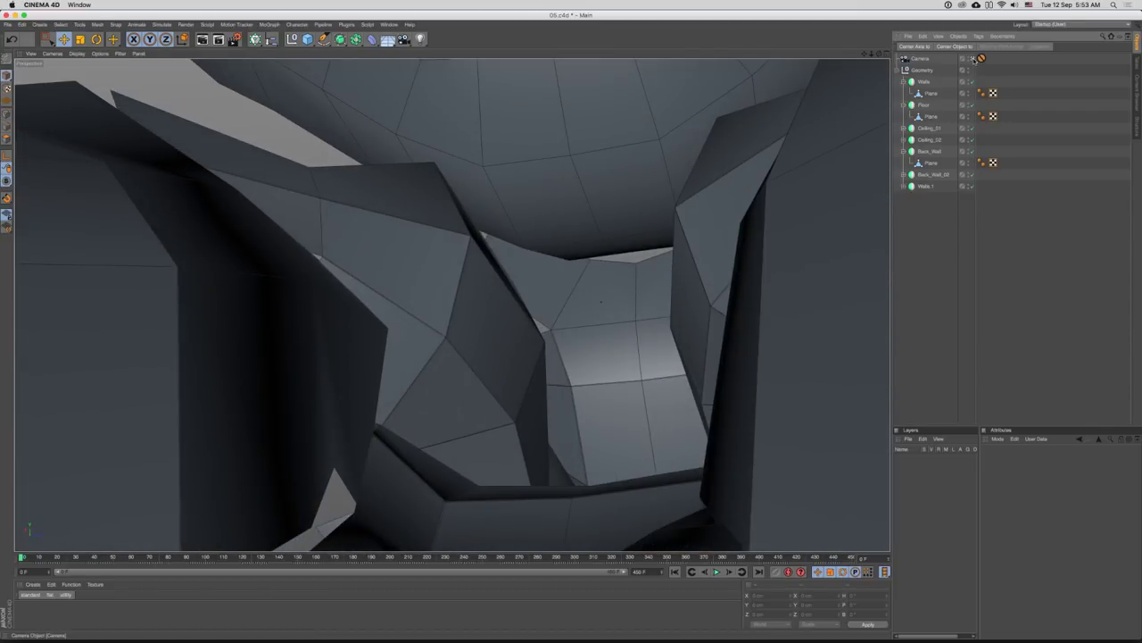
pyautogui.click(973, 59)
pyautogui.scroll(-5, 609, 301)
pyautogui.moveTo(609, 301); pyautogui.dragTo(558, 308)
pyautogui.scroll(5, 559, 308)
pyautogui.moveTo(604, 279); pyautogui.dragTo(597, 255)
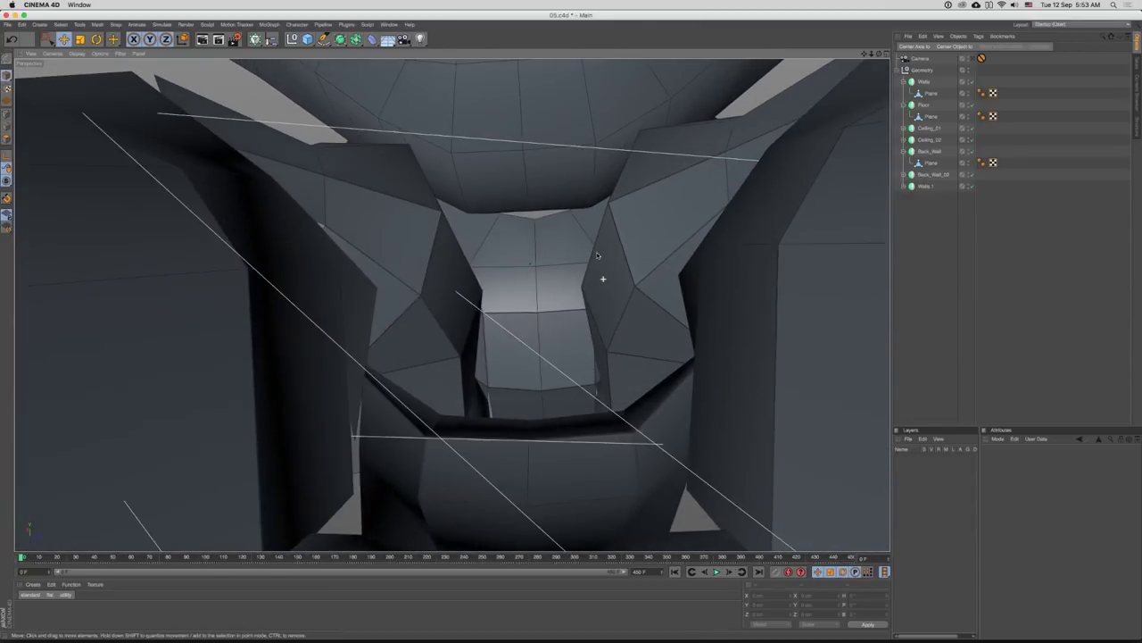
pyautogui.scroll(2, 596, 256)
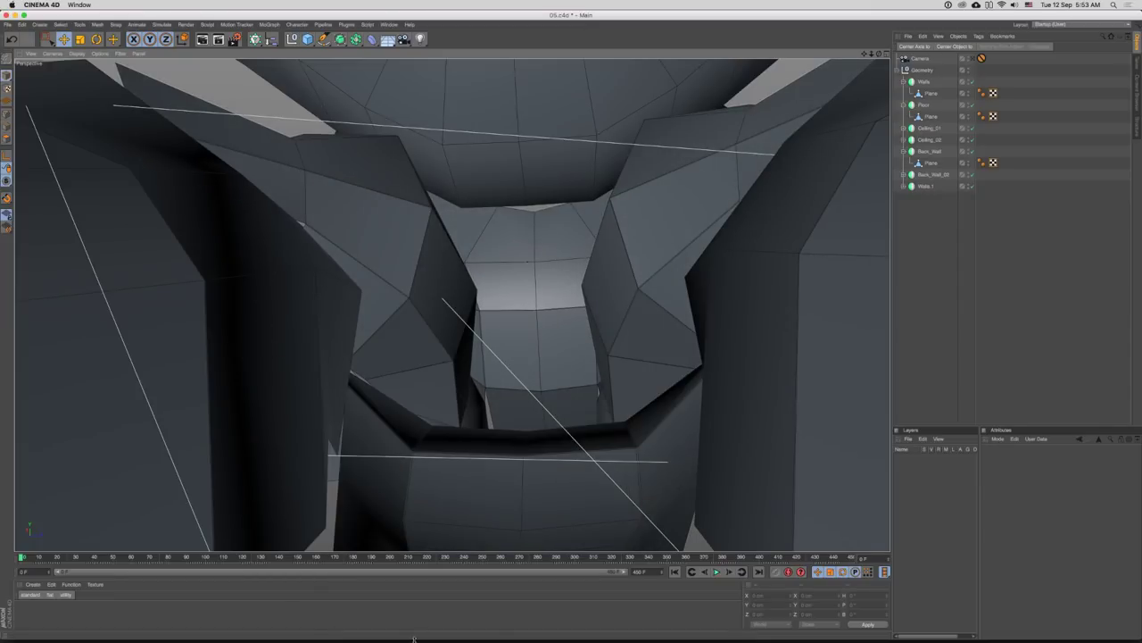
# - Switch to Photoshop and examine all the cave layout and composition sketches at 100% zoom
pyautogui.press('super+Tab')
pyautogui.moveTo(594, 274); pyautogui.dragTo(572, 274)
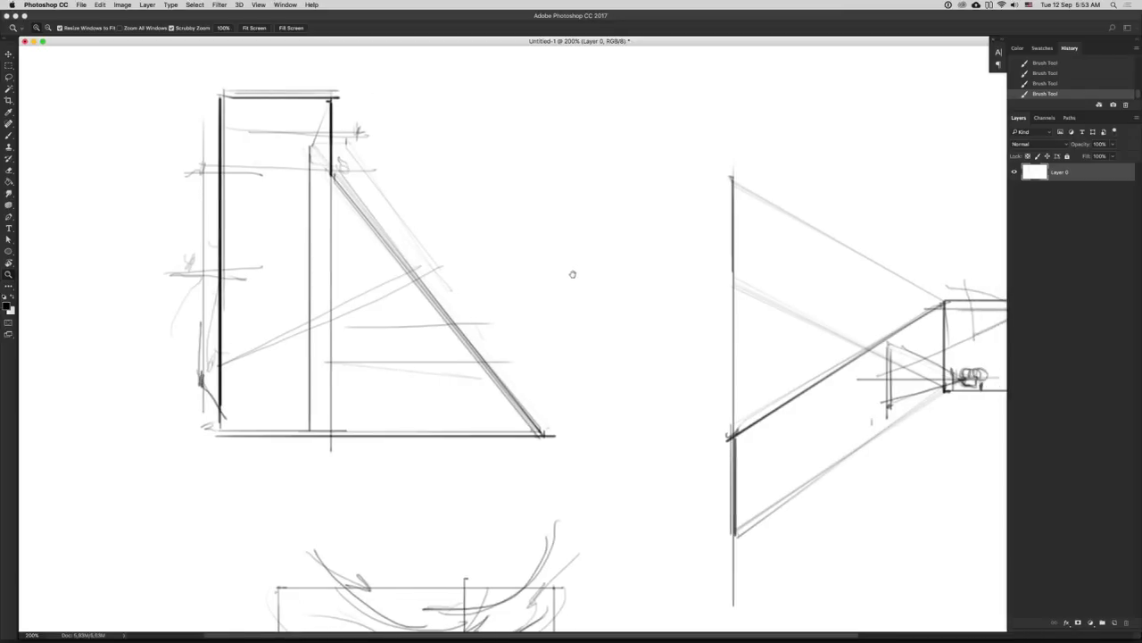
pyautogui.press('super+minus')
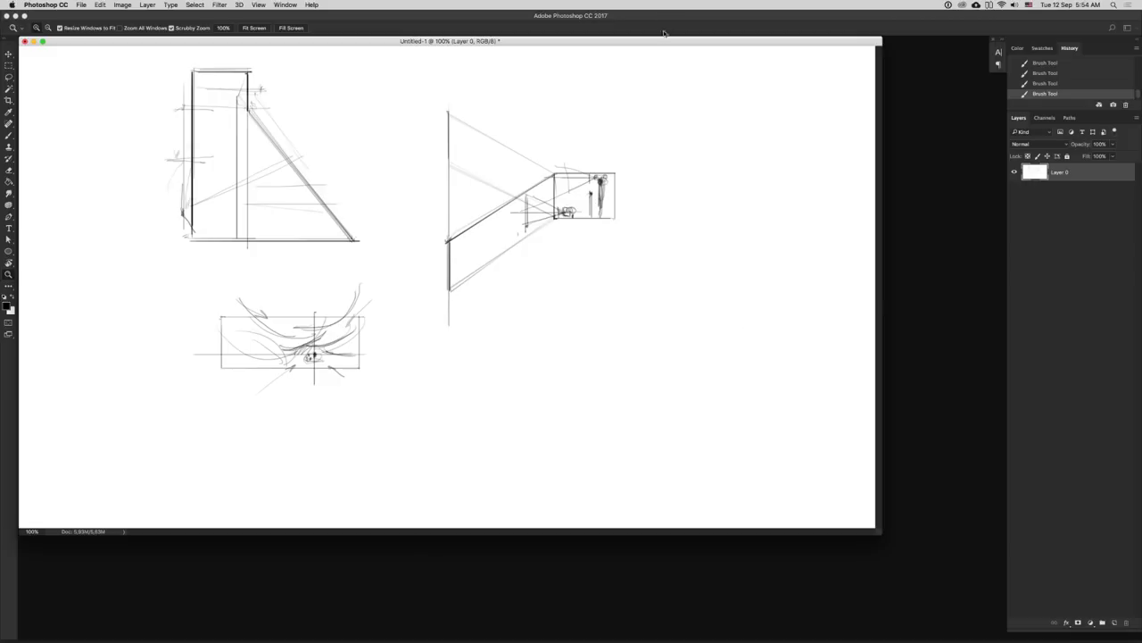
pyautogui.moveTo(684, 41)
pyautogui.mouseDown()
pyautogui.moveTo(708, 72)
pyautogui.moveTo(672, 69)
pyautogui.moveTo(672, 51)
pyautogui.moveTo(683, 58)
pyautogui.mouseUp()
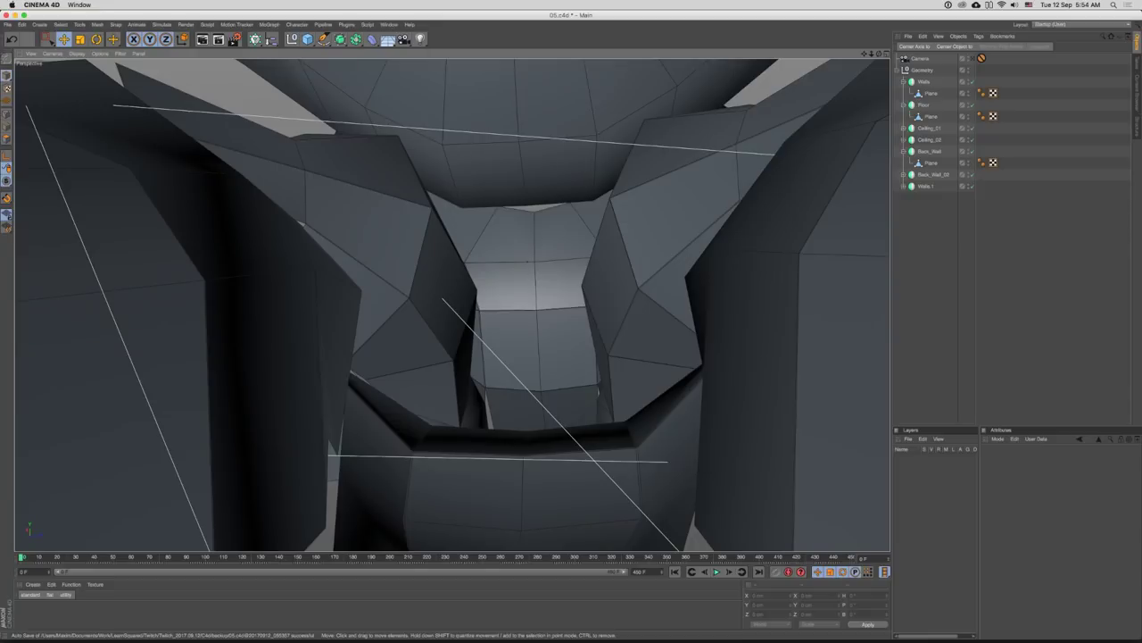
# - Back in Cinema 4D, bevel the crosswise edge on the side of the Back_Wall plane with a 1 cm offset and leave edge editing
pyautogui.scroll(-5, 673, 259)
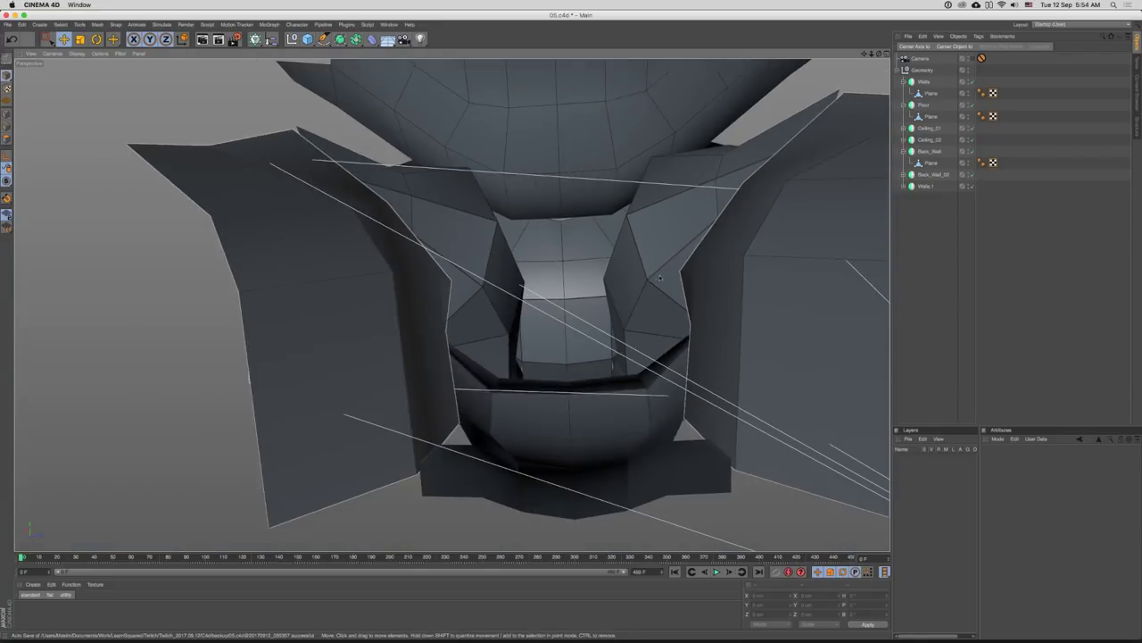
pyautogui.moveTo(658, 276); pyautogui.dragTo(634, 287)
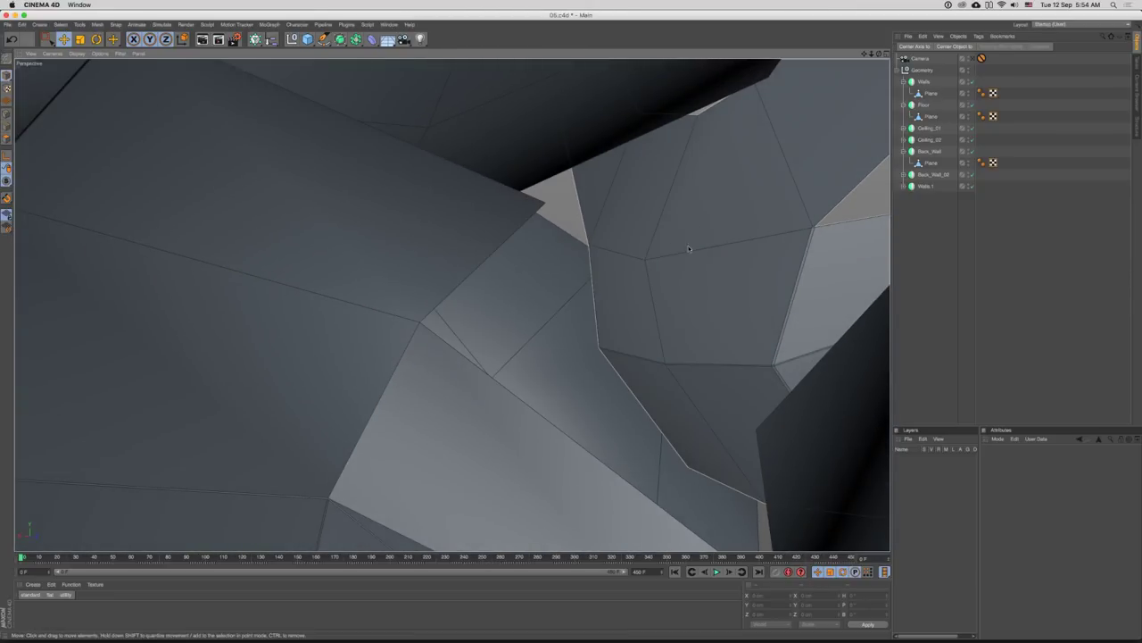
pyautogui.click(930, 151)
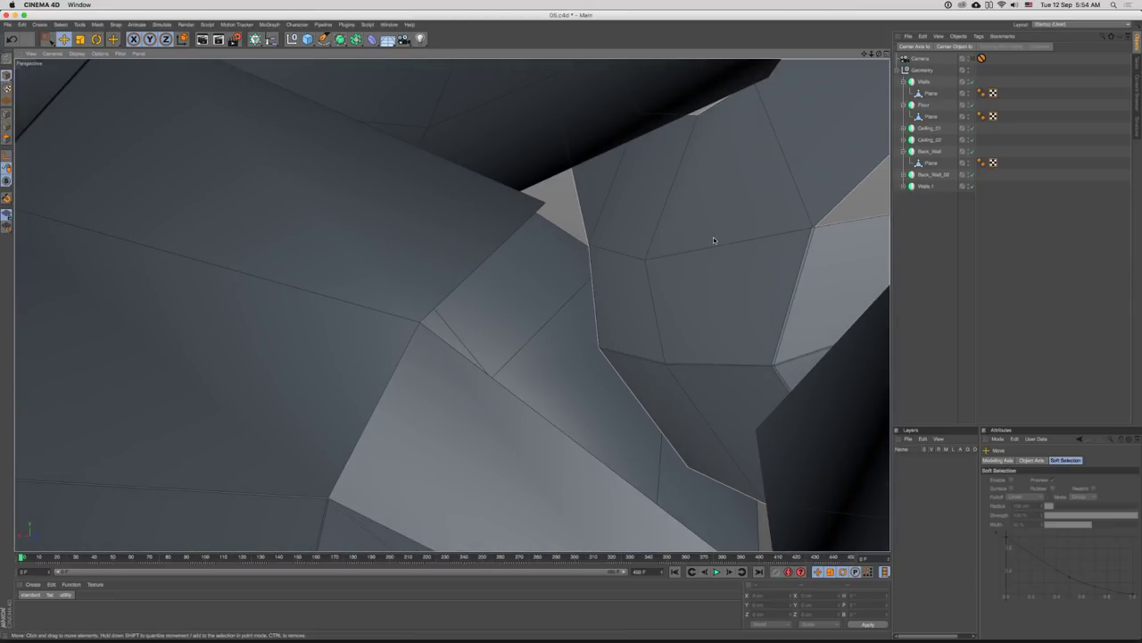
pyautogui.click(931, 164)
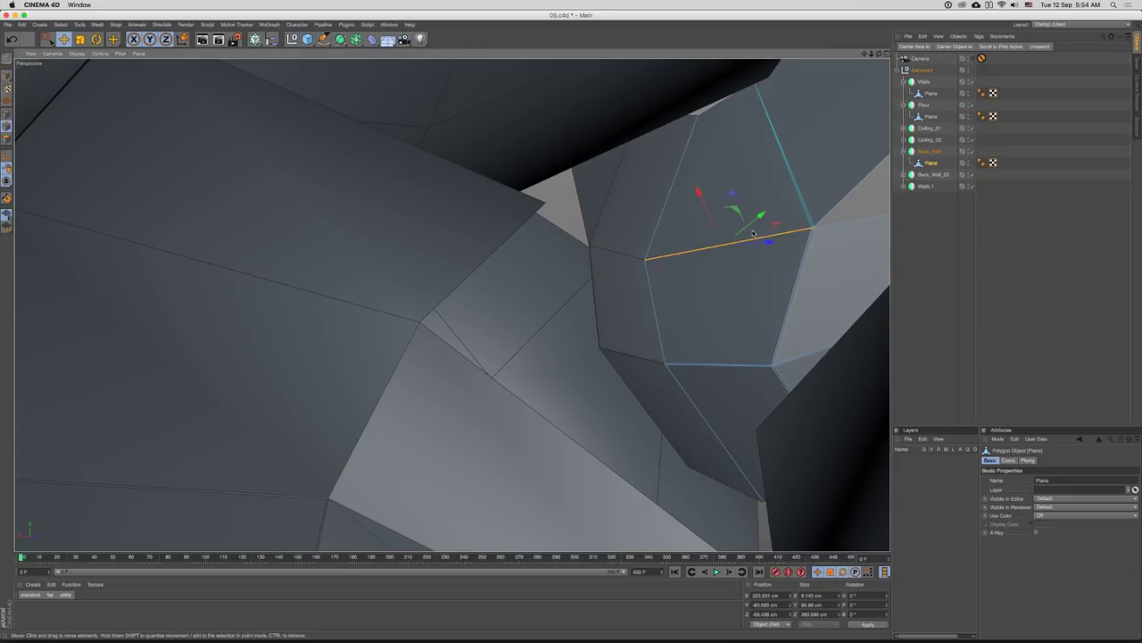
pyautogui.moveTo(753, 233); pyautogui.dragTo(451, 306)
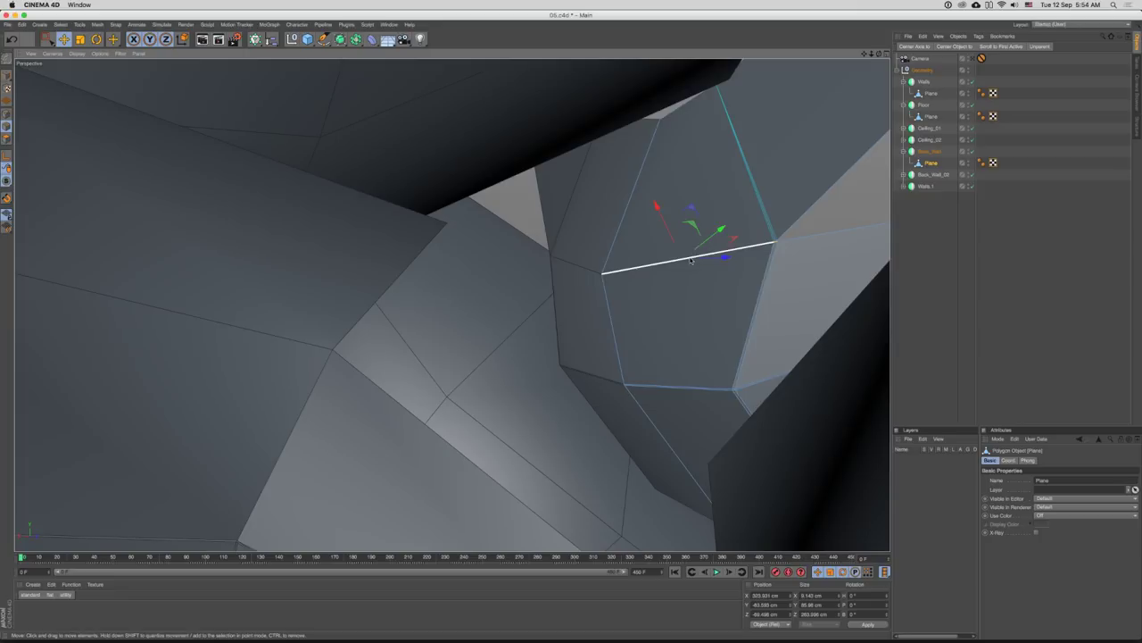
pyautogui.rightClick(690, 259)
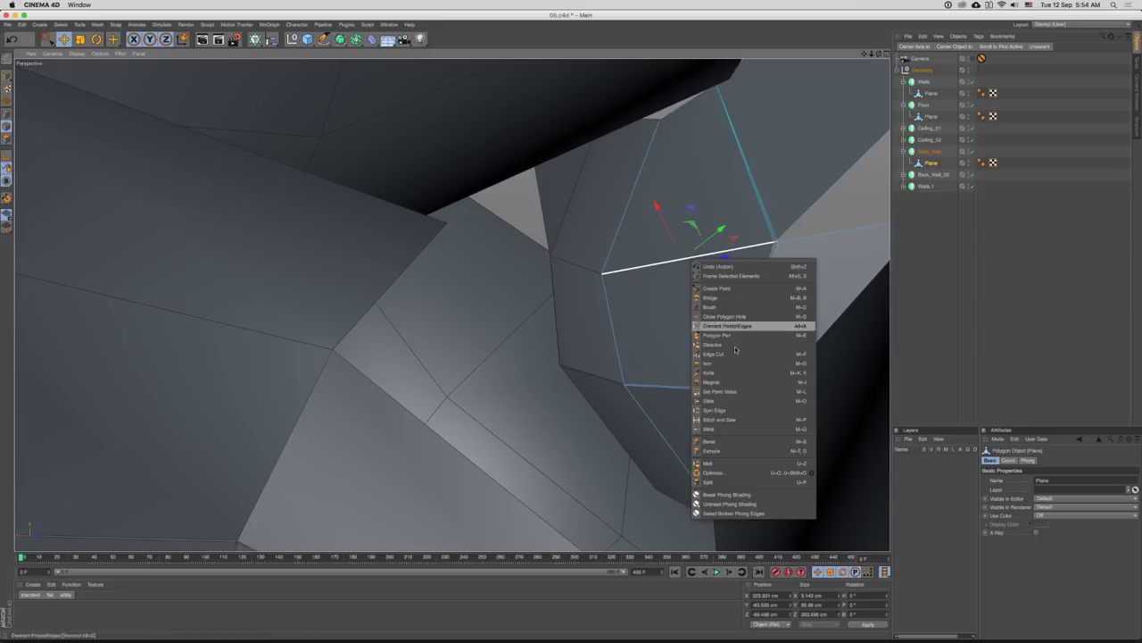
pyautogui.click(745, 442)
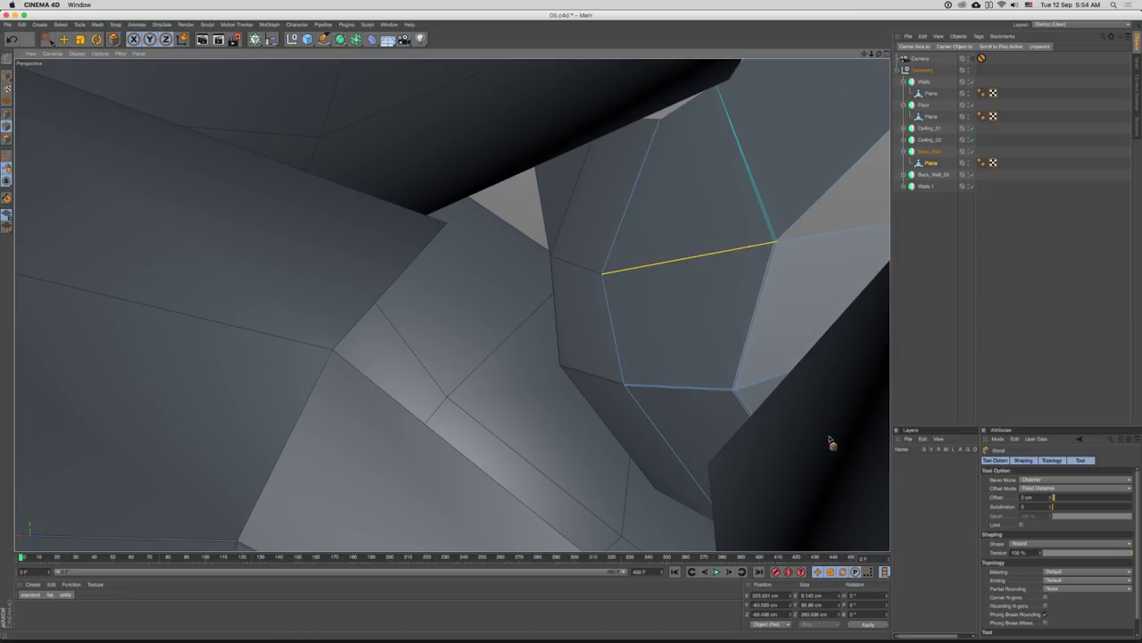
pyautogui.moveTo(1054, 500); pyautogui.dragTo(1054, 500)
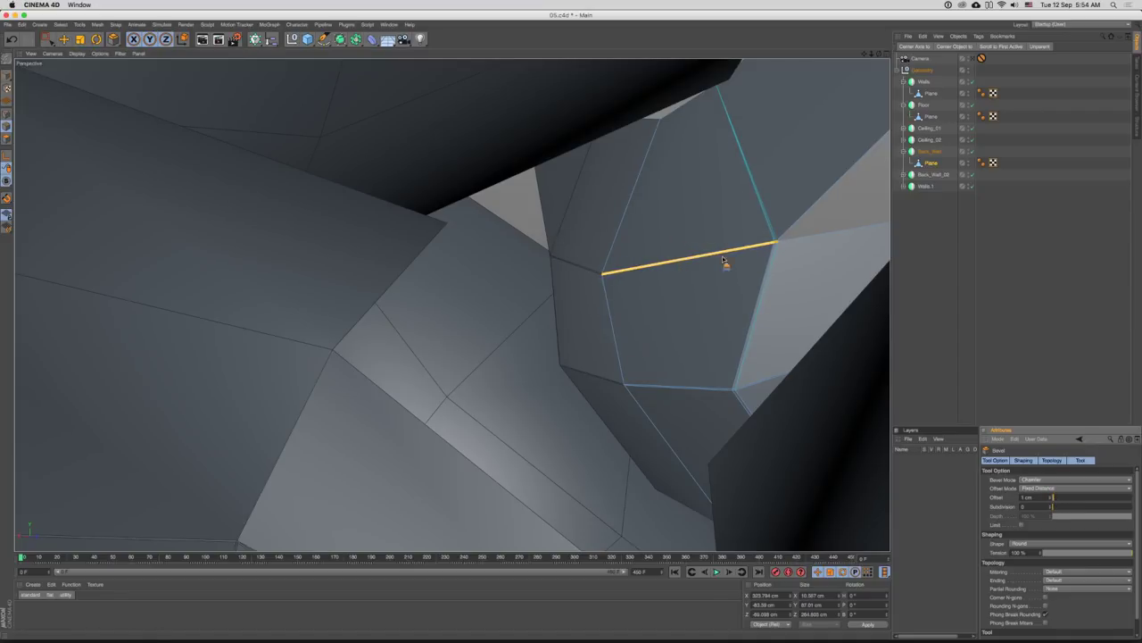
pyautogui.press('e')
pyautogui.click(833, 220)
pyautogui.scroll(-4, 750, 247)
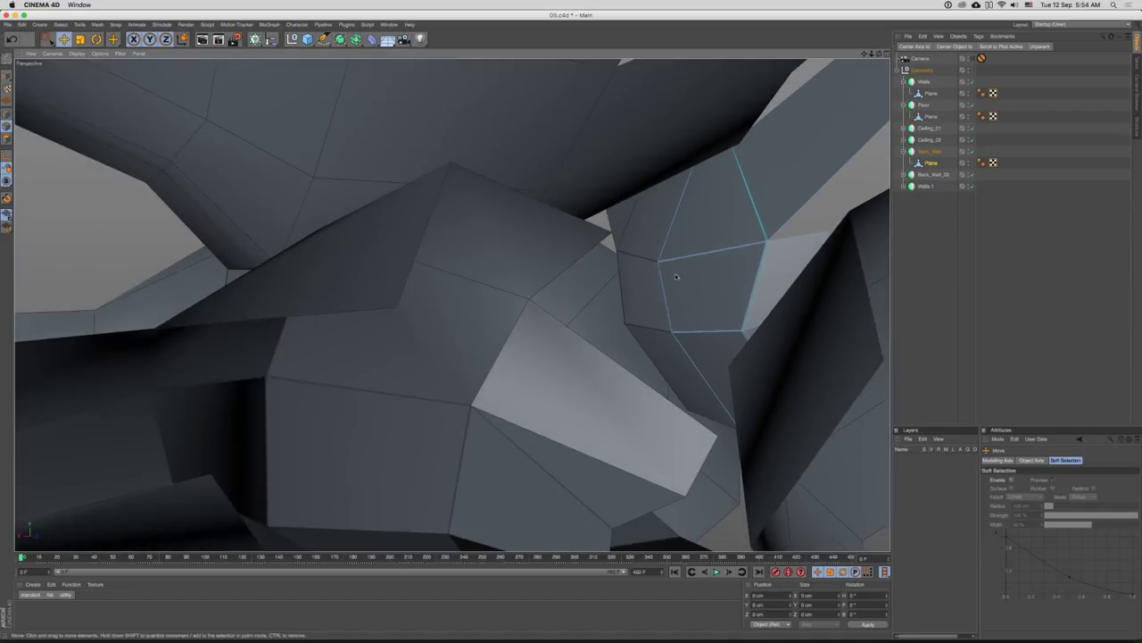
pyautogui.moveTo(675, 275); pyautogui.dragTo(703, 345)
pyautogui.press('Return')
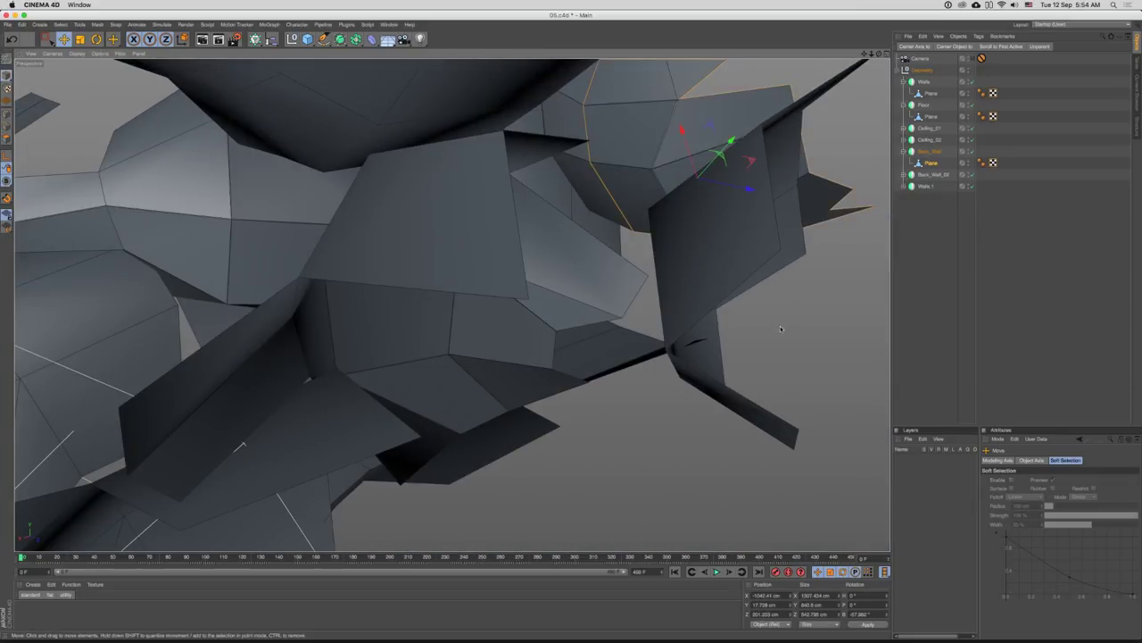
# - Open the Back_Wall_02 symmetry object and bevel the diagonal edge at the passage opening together with the adjoining edge of its plane
pyautogui.click(716, 284)
pyautogui.moveTo(694, 277); pyautogui.dragTo(614, 288)
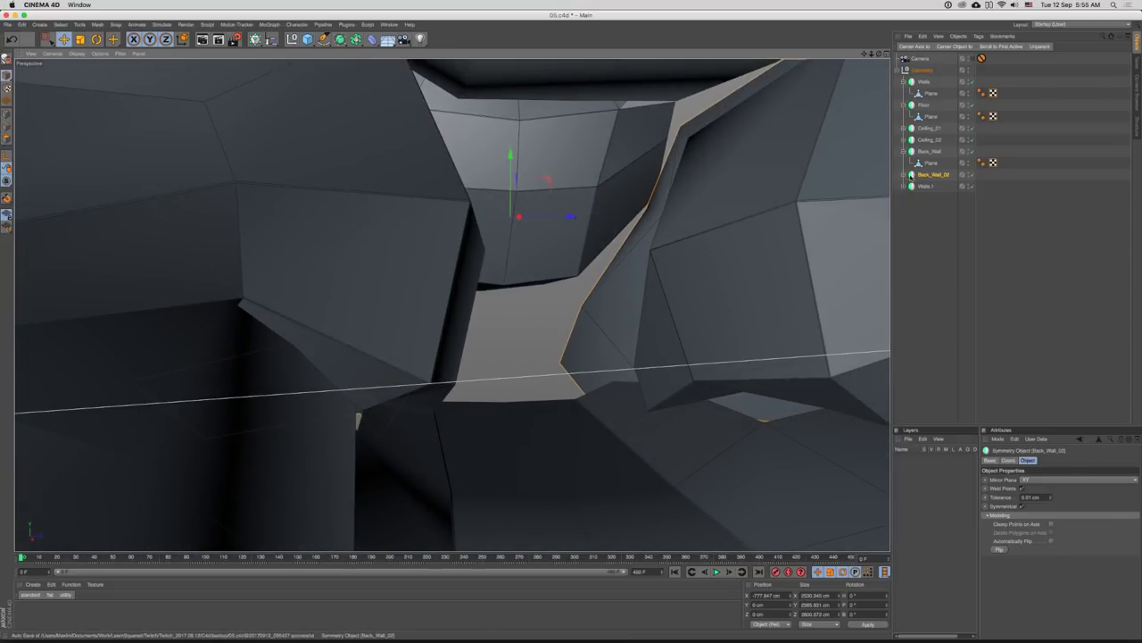
pyautogui.click(906, 175)
pyautogui.click(931, 186)
pyautogui.click(591, 306)
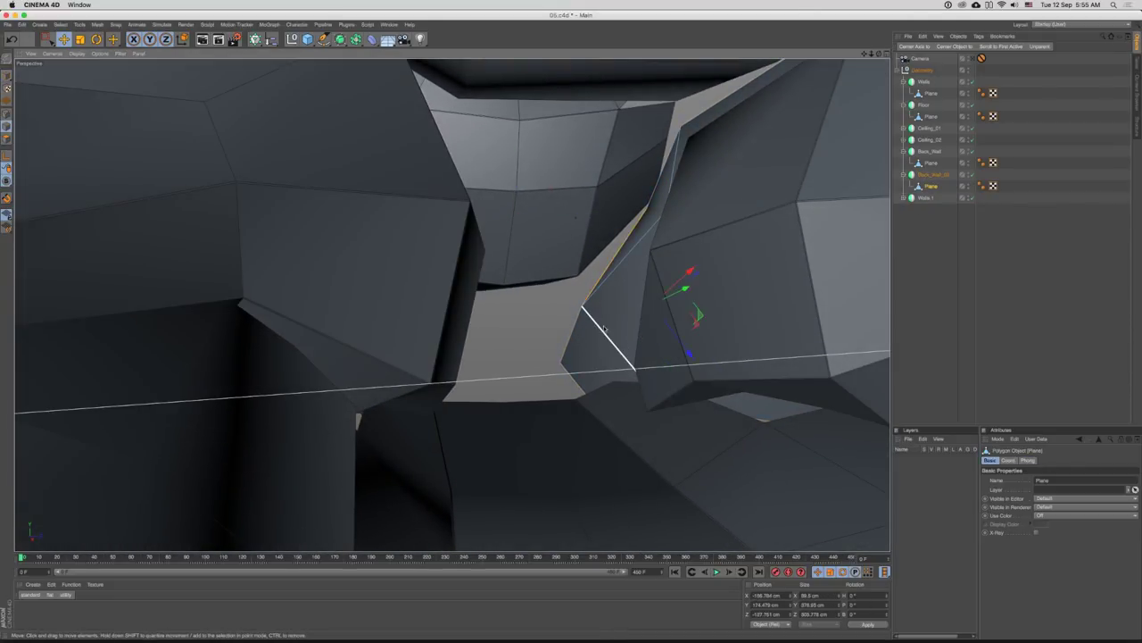
pyautogui.rightClick(596, 319)
pyautogui.click(640, 506)
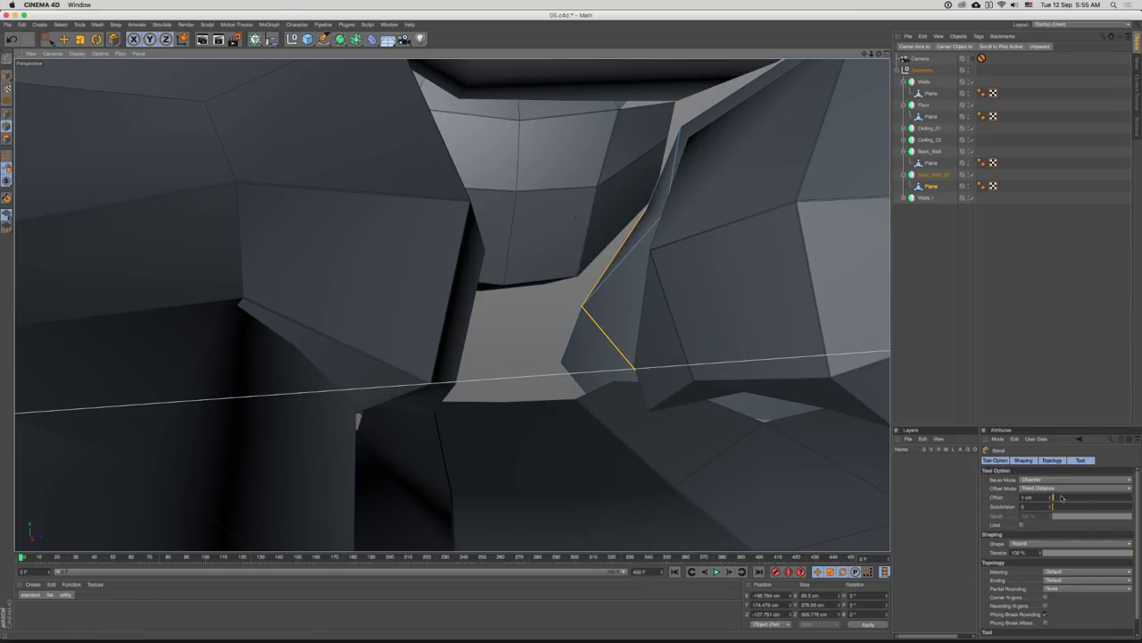
pyautogui.moveTo(1054, 501); pyautogui.dragTo(1057, 498)
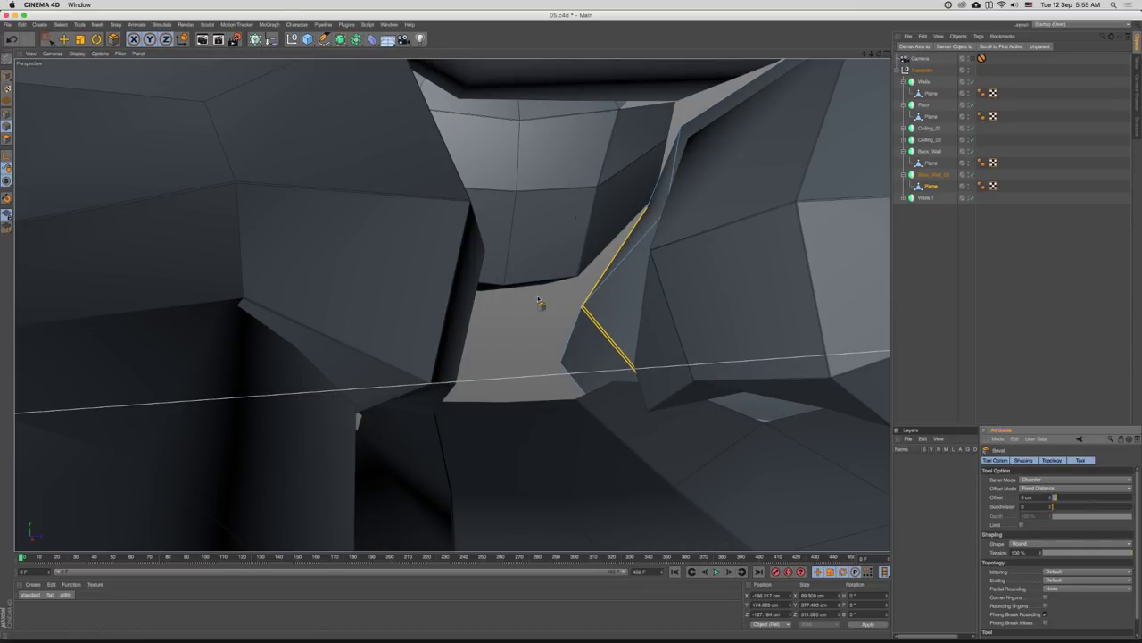
pyautogui.press('e')
pyautogui.click(552, 320)
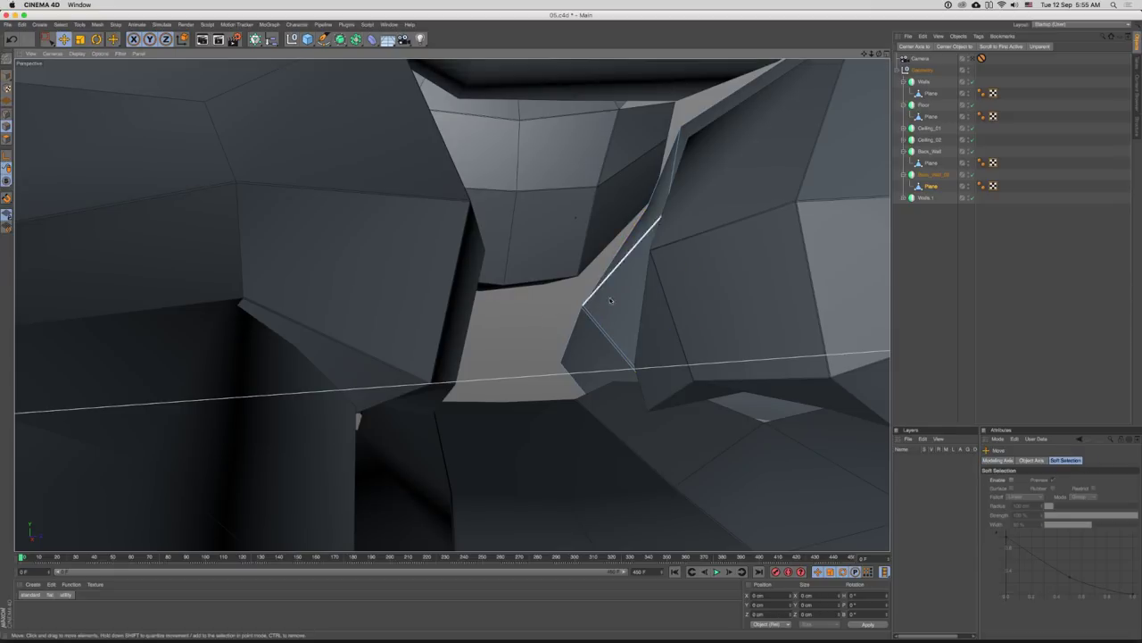
pyautogui.moveTo(612, 304); pyautogui.dragTo(633, 264)
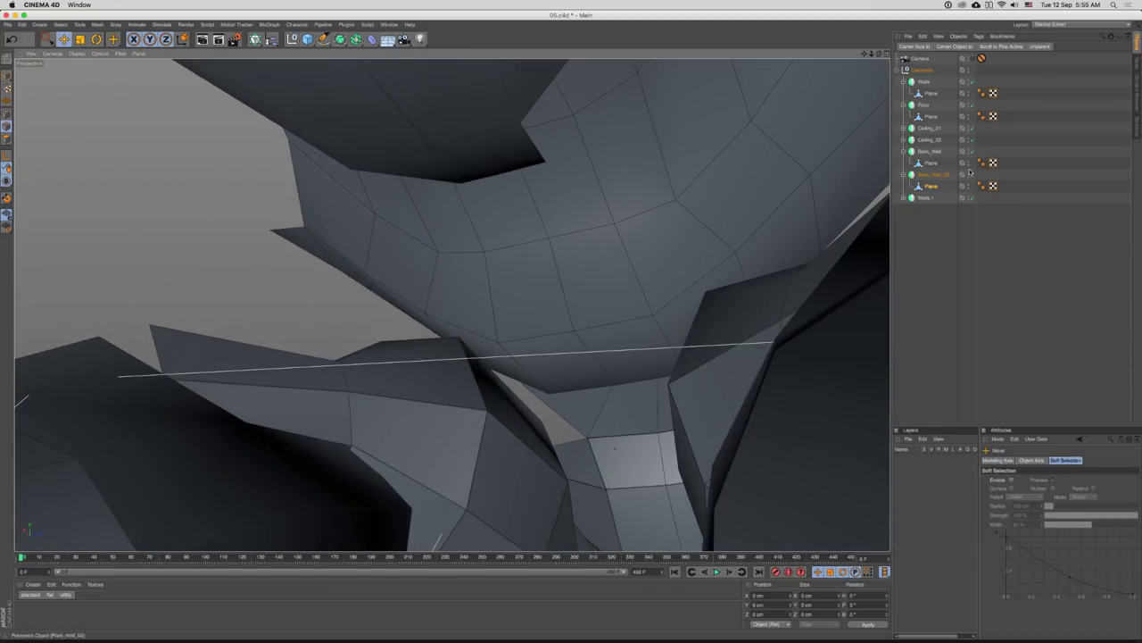
# - Collapse Back_Wall_02, leave edge editing, then expand Ceiling_01 and select its Plane
pyautogui.click(903, 175)
pyautogui.click(918, 211)
pyautogui.click(514, 226)
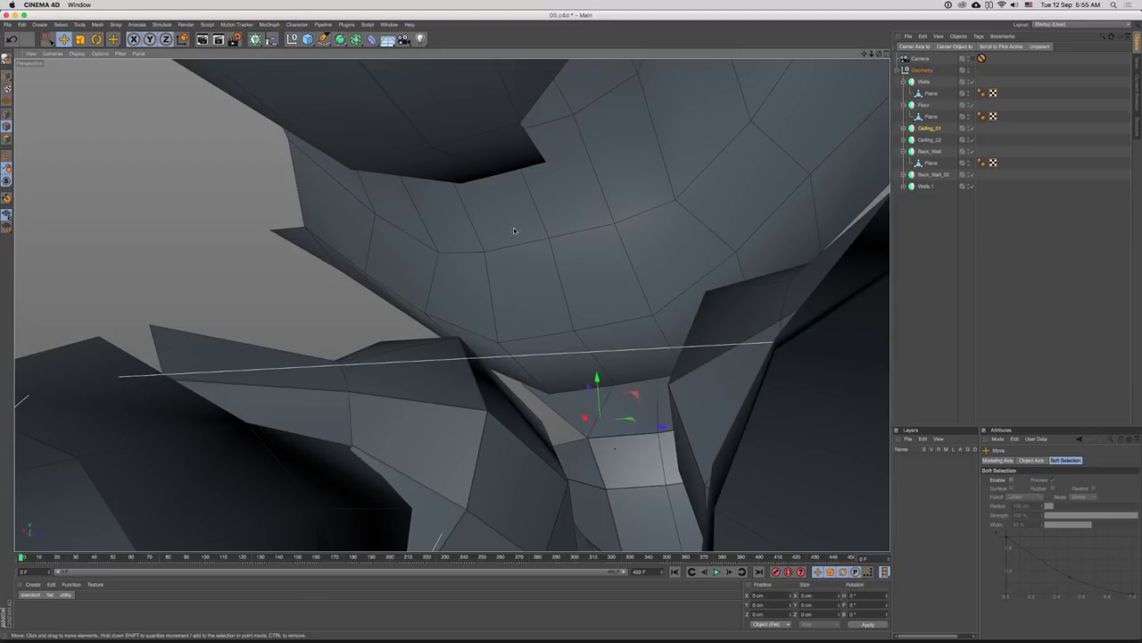
pyautogui.press('Return')
pyautogui.click(498, 235)
pyautogui.moveTo(546, 250); pyautogui.dragTo(613, 251)
pyautogui.click(705, 286)
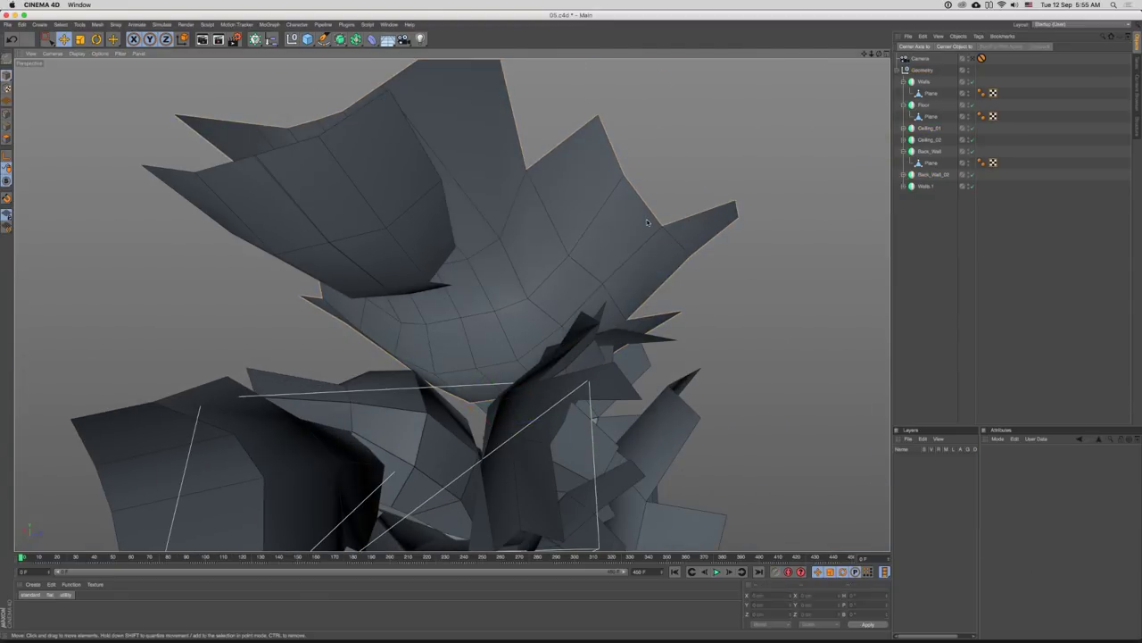
pyautogui.click(621, 245)
pyautogui.click(905, 128)
pyautogui.click(931, 140)
# - Bevel the two lower lengthwise edge loops and the loop crossing them on the Ceiling_01 plane, then leave edge editing and deselect it
pyautogui.scroll(6, 524, 271)
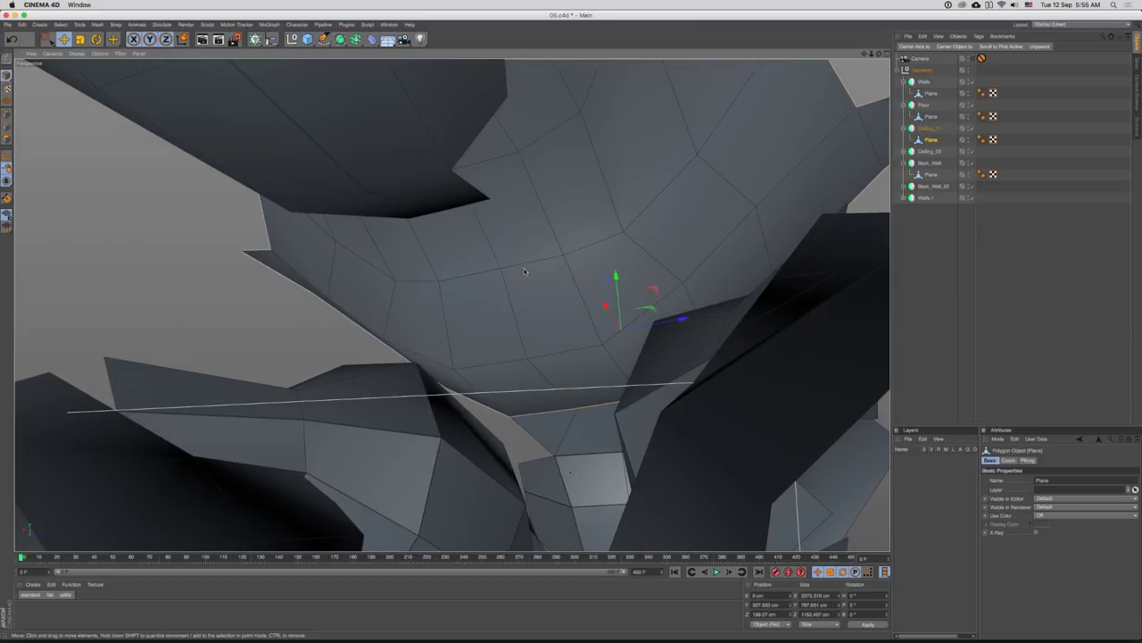
pyautogui.press('Return')
pyautogui.doubleClick(527, 267)
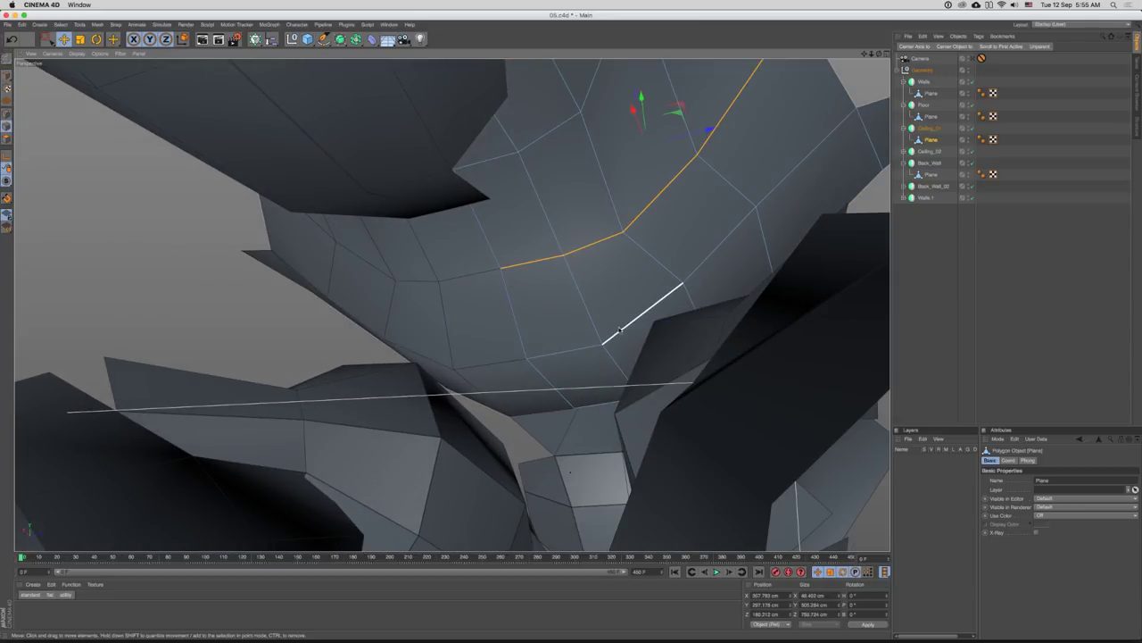
pyautogui.keyDown('shift'); pyautogui.doubleClick(626, 332); pyautogui.keyUp('shift')
pyautogui.moveTo(614, 276); pyautogui.dragTo(577, 232)
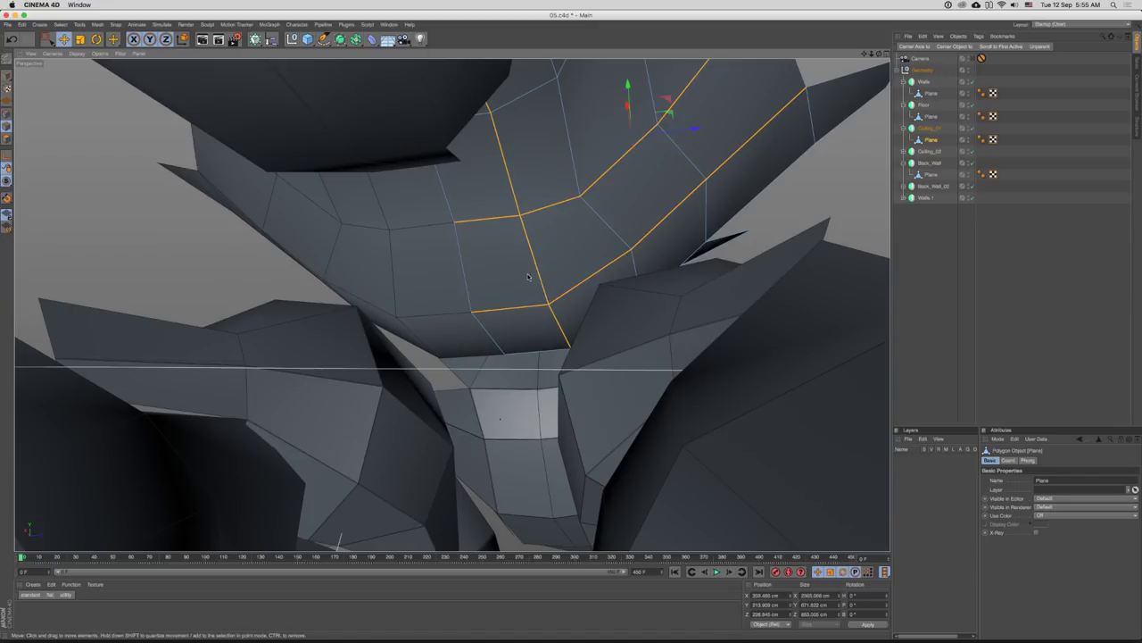
pyautogui.scroll(2, 540, 275)
pyautogui.rightClick(545, 273)
pyautogui.click(573, 455)
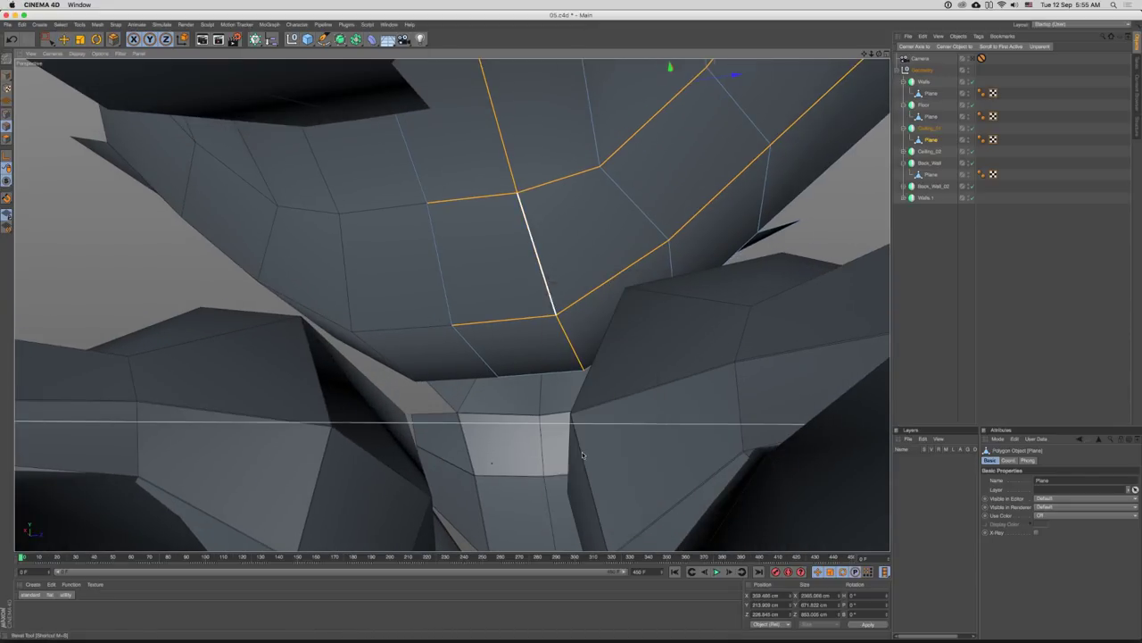
pyautogui.moveTo(1066, 497); pyautogui.dragTo(1055, 501)
pyautogui.press('e')
pyautogui.press('Return')
pyautogui.click(804, 241)
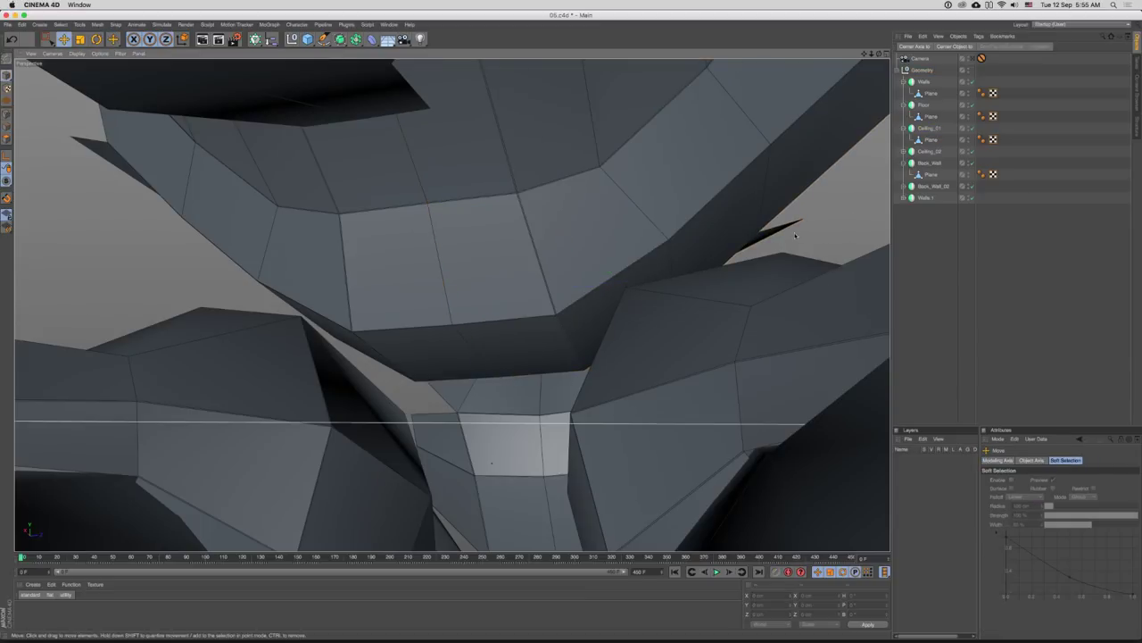
# - Check the whole cave from outside the camera view and save the scene as a new version named 06.c4d
pyautogui.moveTo(725, 242)
pyautogui.mouseDown()
pyautogui.moveTo(717, 228)
pyautogui.moveTo(735, 218)
pyautogui.moveTo(732, 267)
pyautogui.moveTo(453, 304)
pyautogui.moveTo(730, 241)
pyautogui.mouseUp()
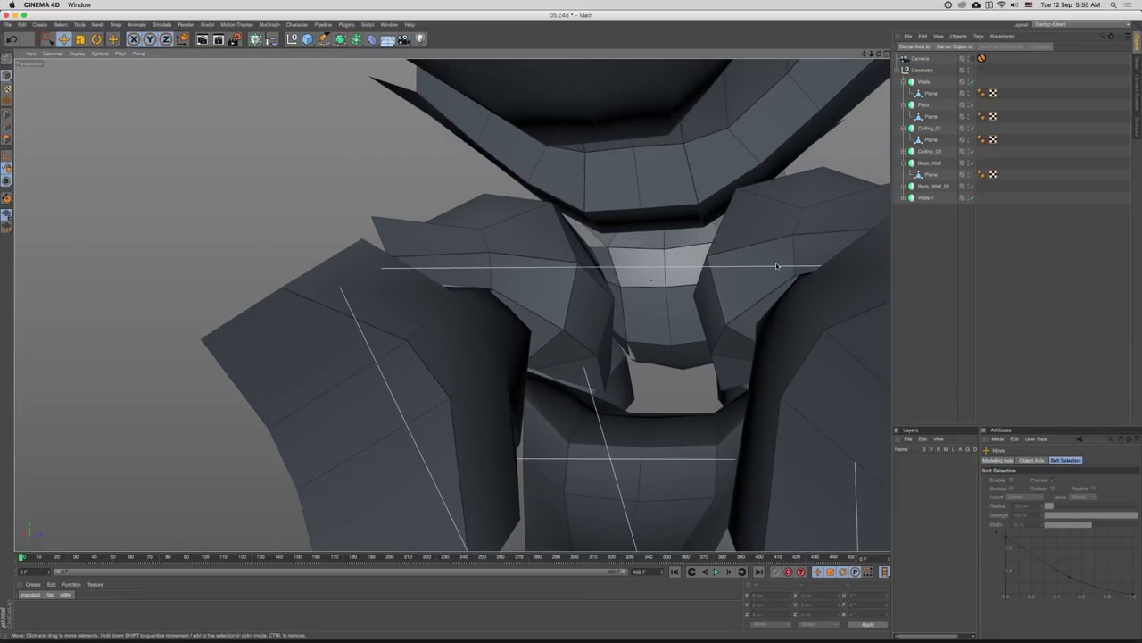
pyautogui.moveTo(775, 265); pyautogui.dragTo(659, 286)
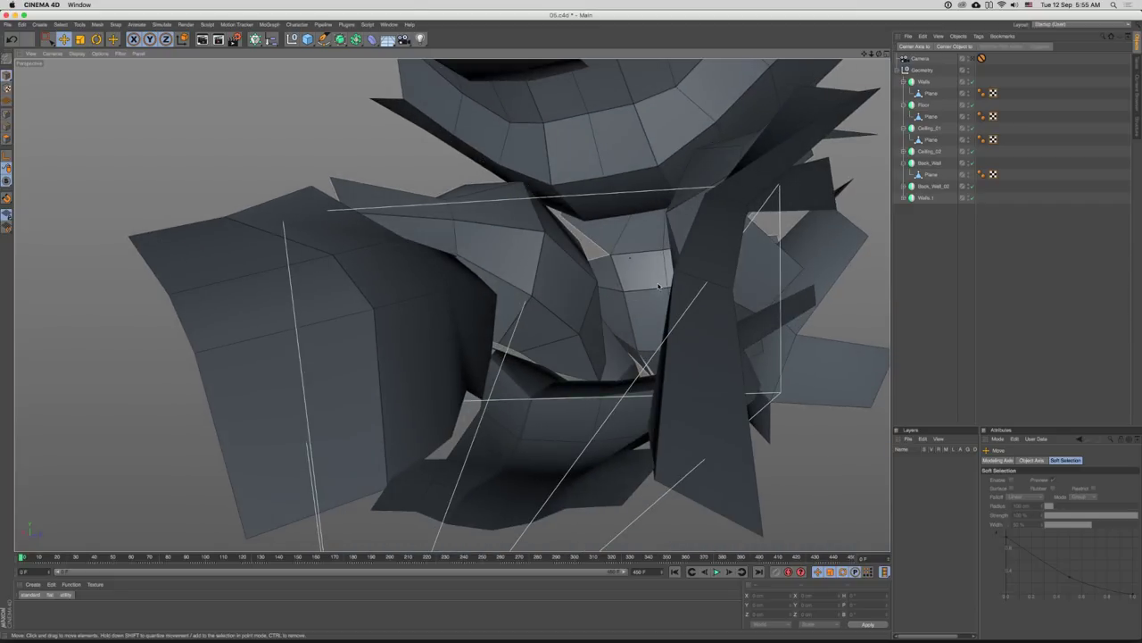
pyautogui.press('super+shift+s')
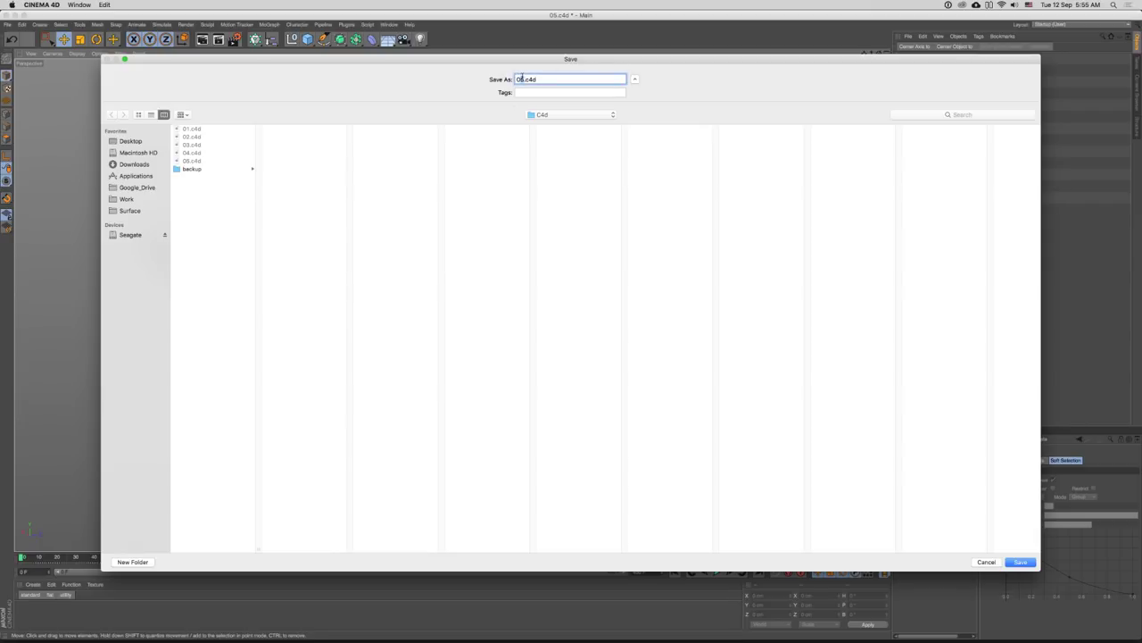
pyautogui.press('Return')
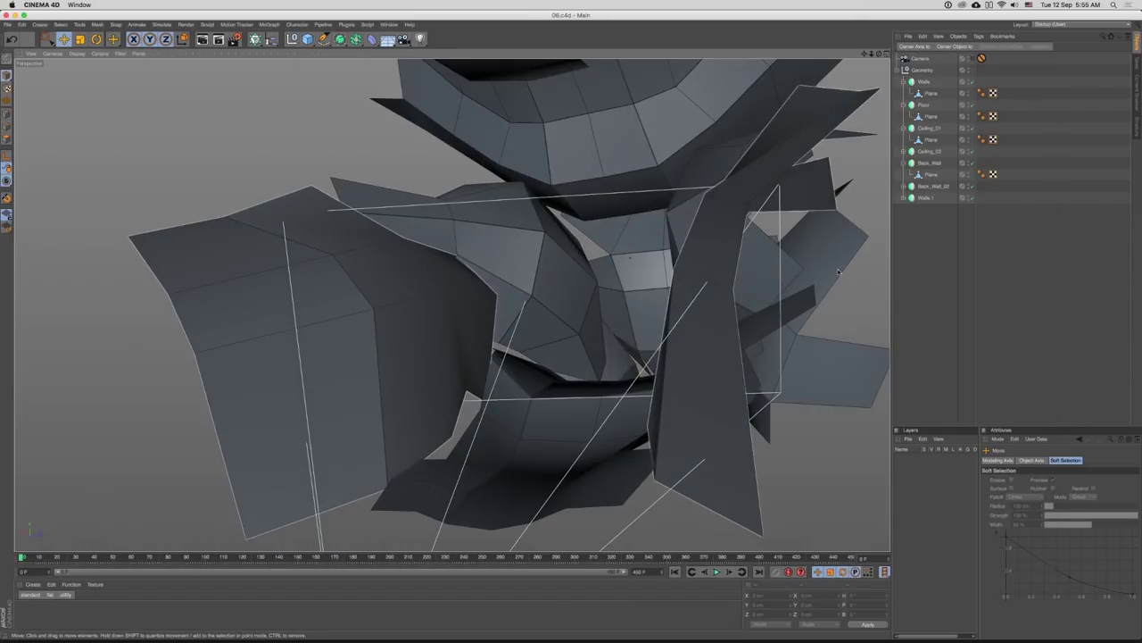
# - Collapse the Geometry group and switch the interface layout to arnold_ipr (User)
pyautogui.click(899, 70)
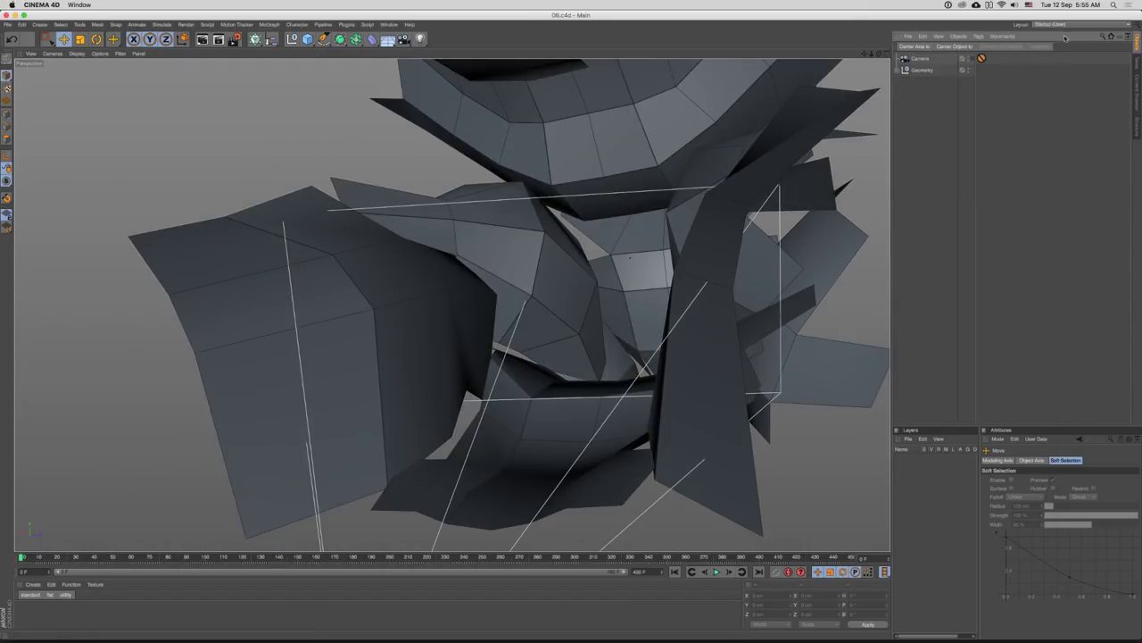
pyautogui.click(1051, 24)
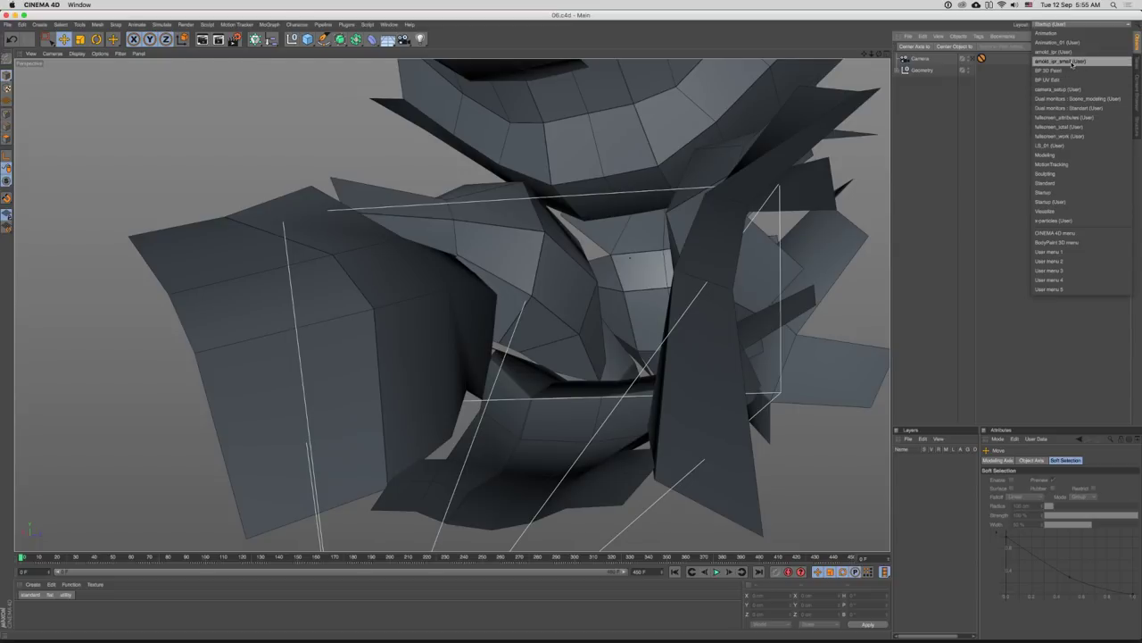
pyautogui.click(1072, 62)
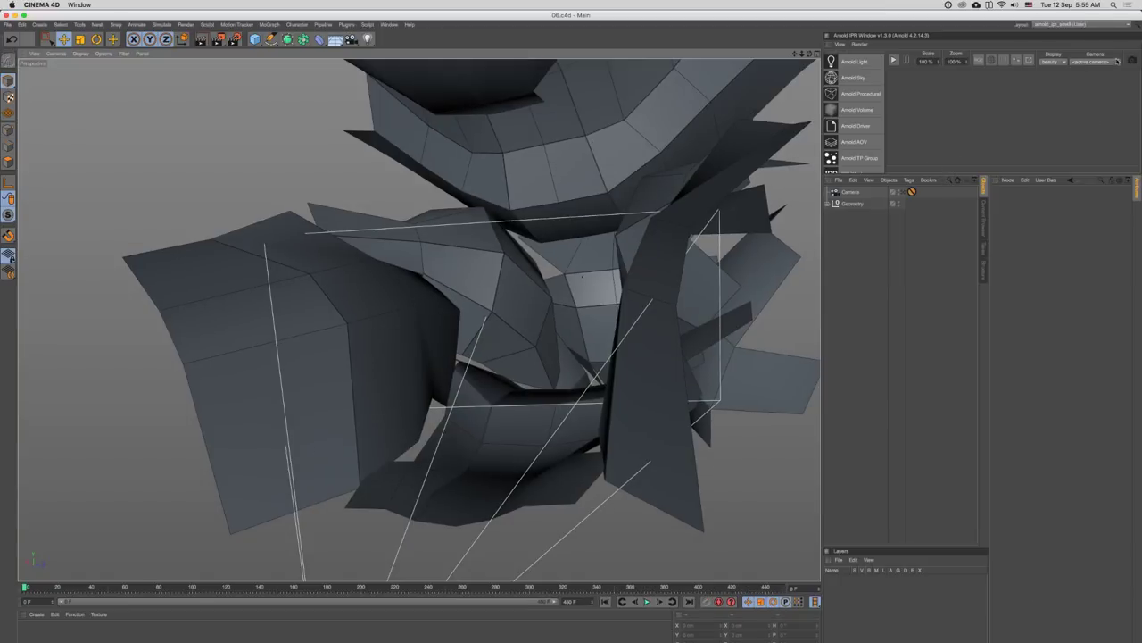
pyautogui.click(1093, 25)
pyautogui.click(1095, 57)
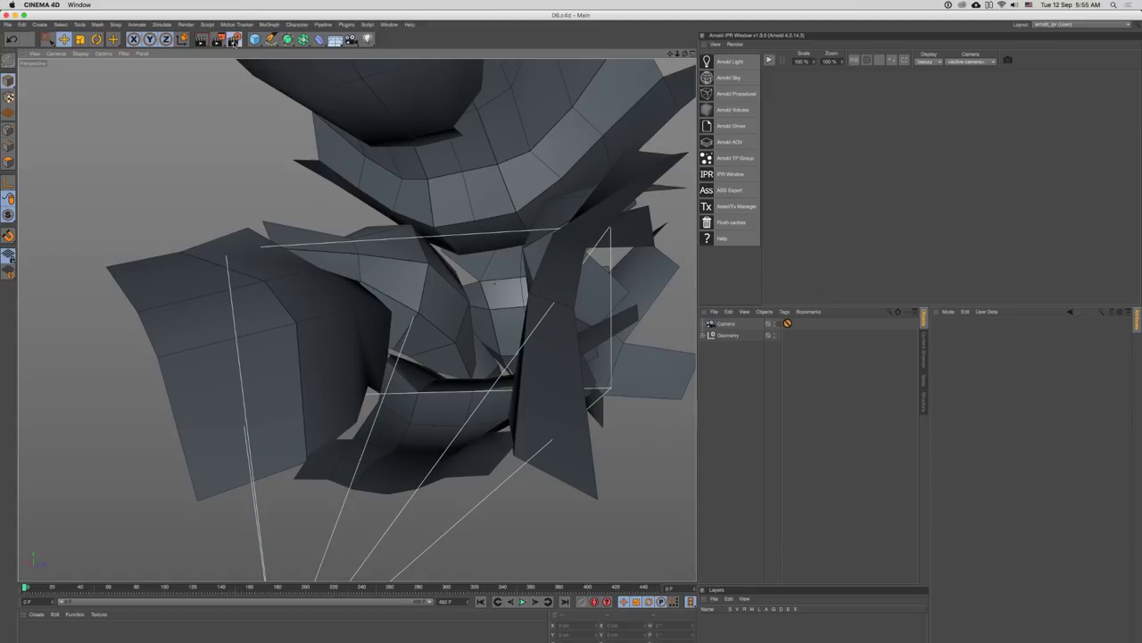
# - Set the render output to 800 × 400 pixels with Lock Ratio off, and close the render settings
pyautogui.click(233, 39)
pyautogui.press('Return')
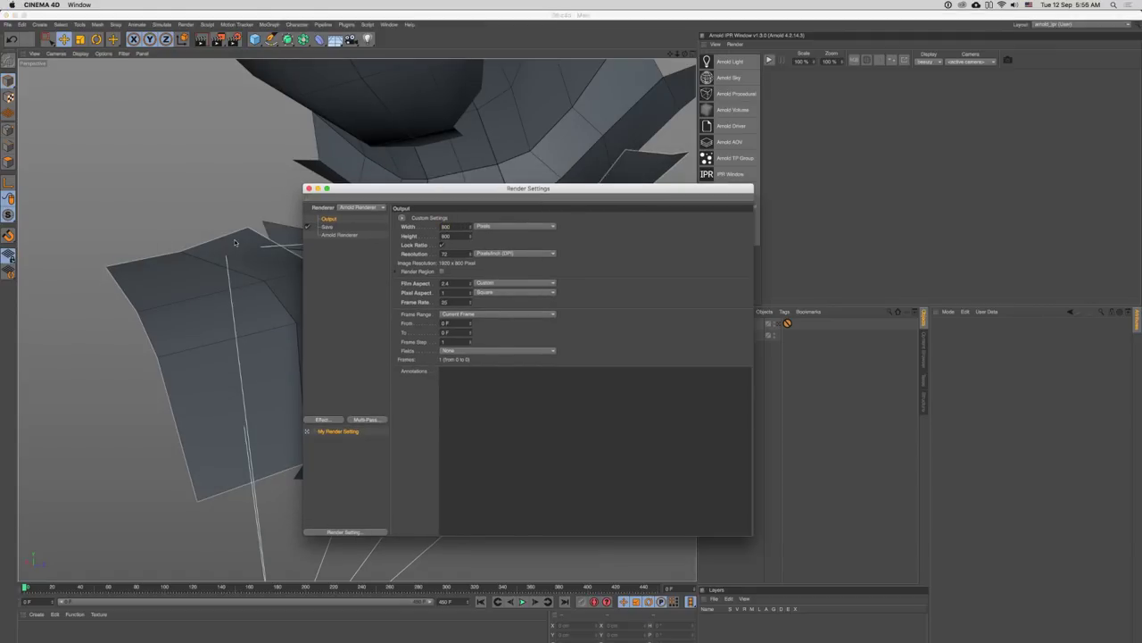
pyautogui.click(196, 208)
pyautogui.click(439, 246)
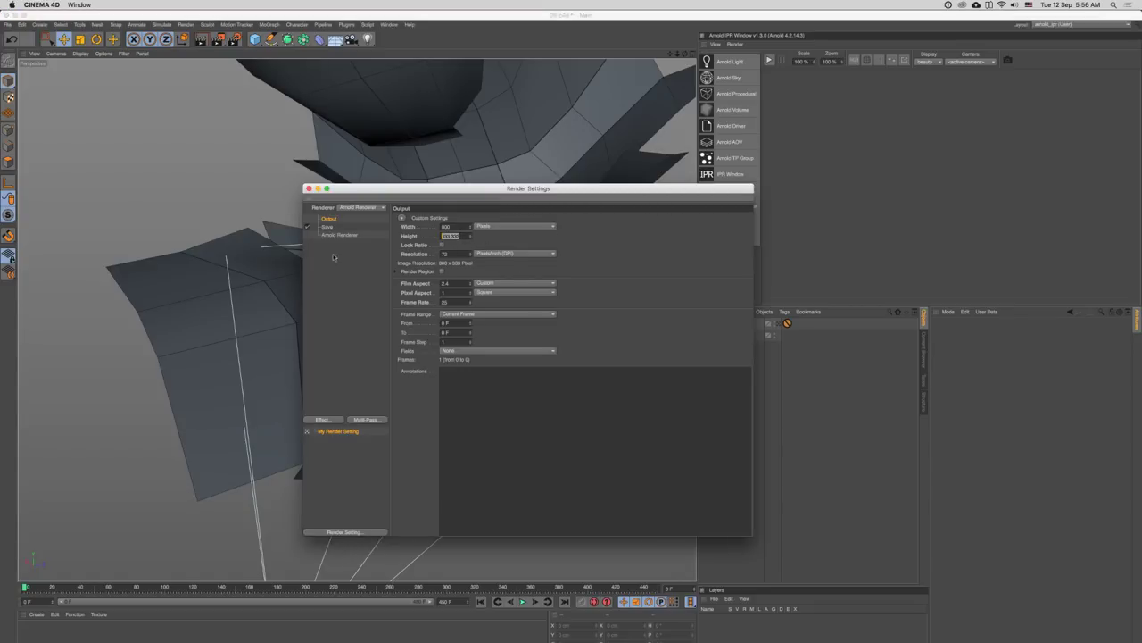
pyautogui.click(262, 258)
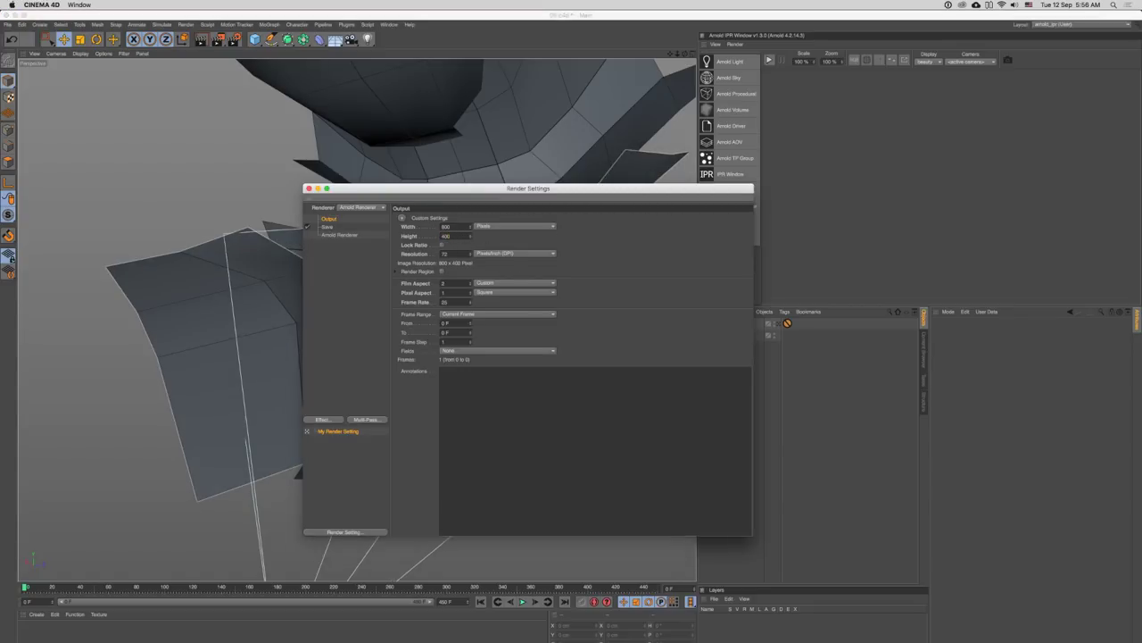
pyautogui.click(307, 189)
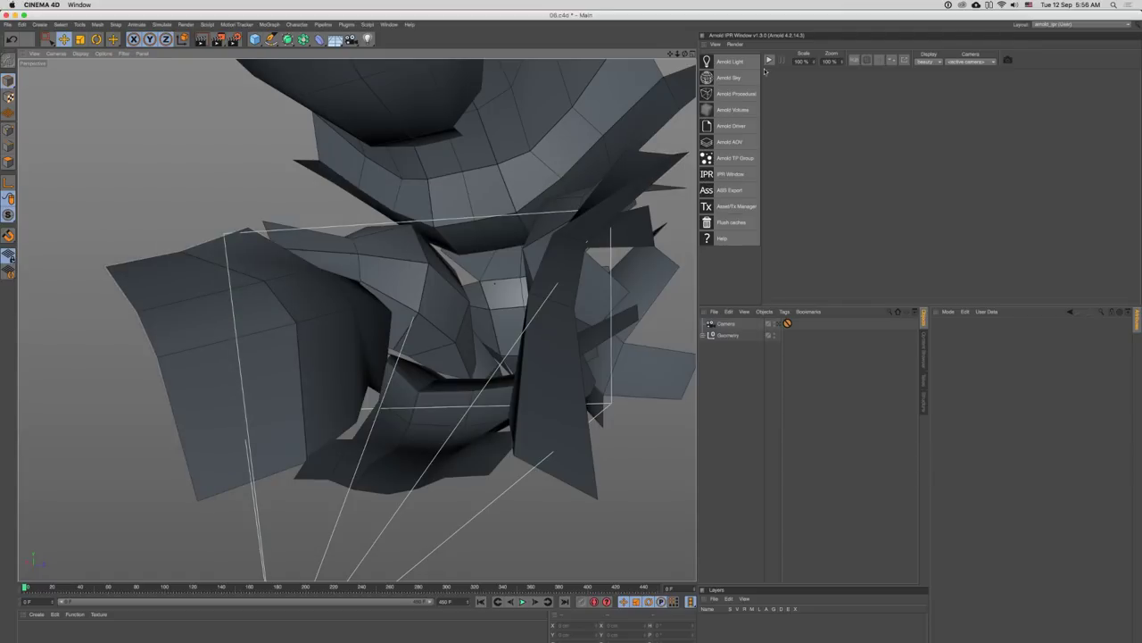
# - Start the Arnold IPR render and make the viewport slightly wider beside the IPR window
pyautogui.click(768, 60)
pyautogui.moveTo(696, 287); pyautogui.dragTo(714, 284)
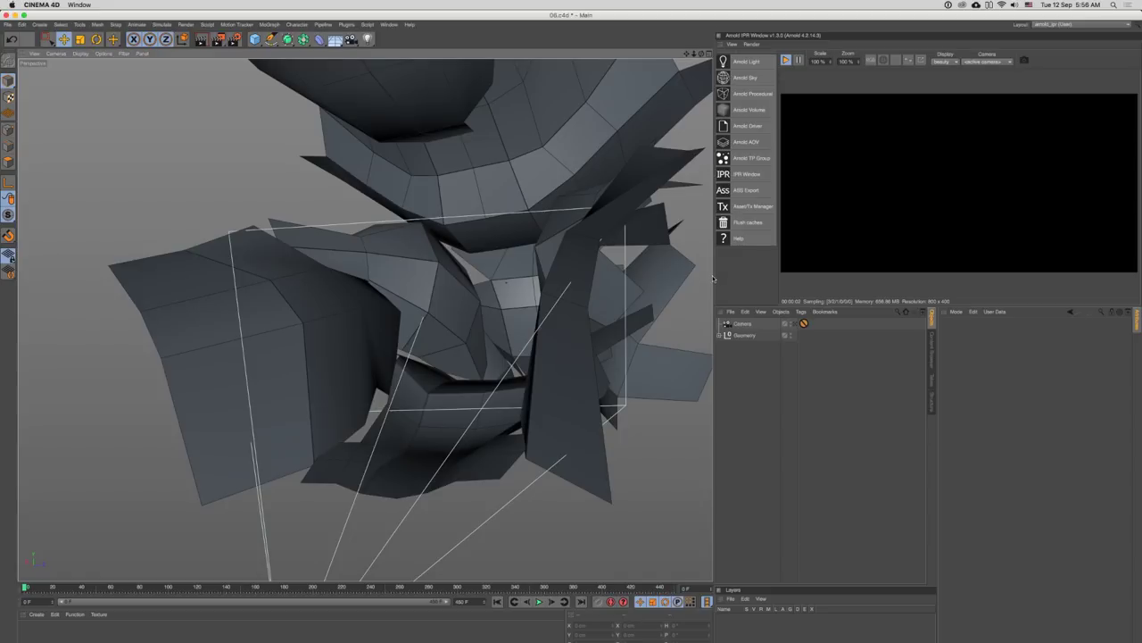
pyautogui.moveTo(713, 274); pyautogui.dragTo(708, 275)
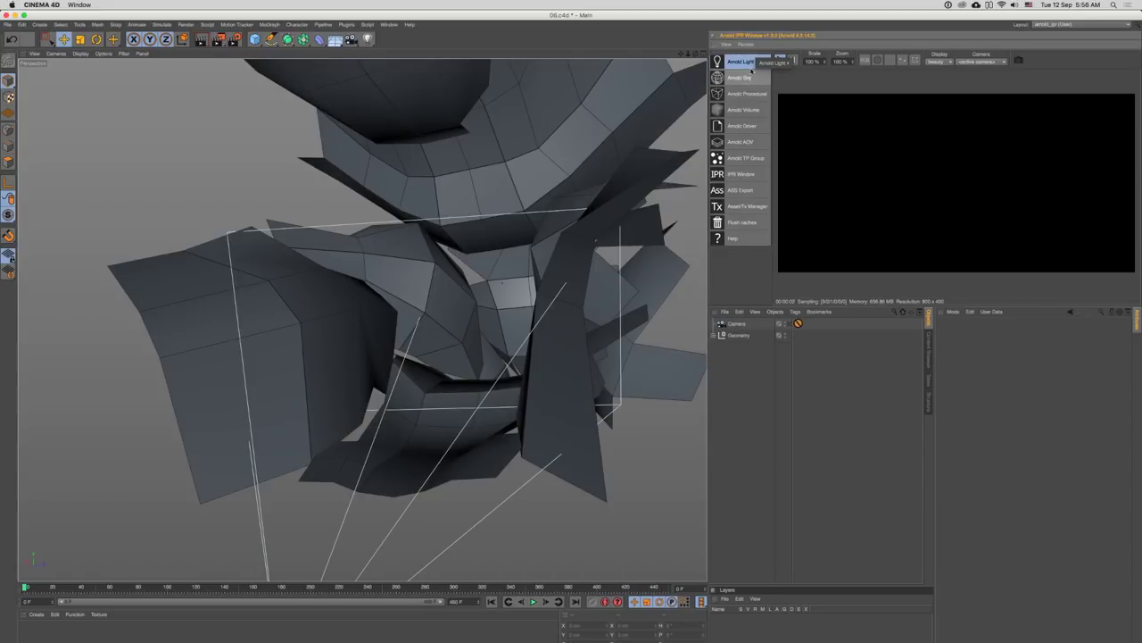
# - Add an Arnold quad_light to the scene and set the IPR window to render through Camera
pyautogui.click(787, 64)
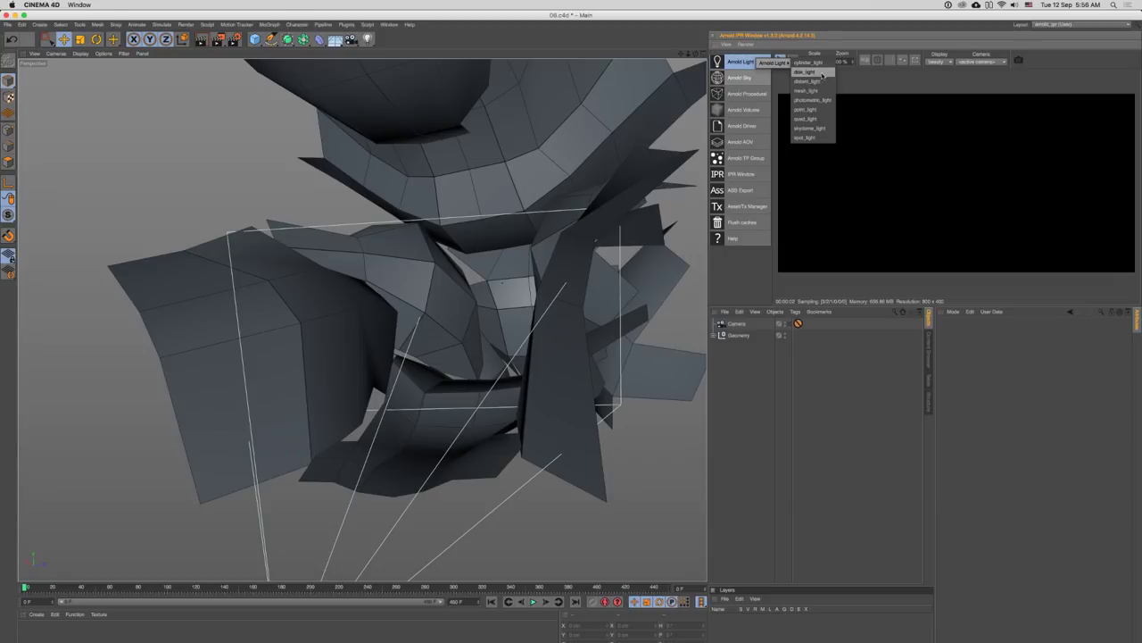
pyautogui.click(822, 121)
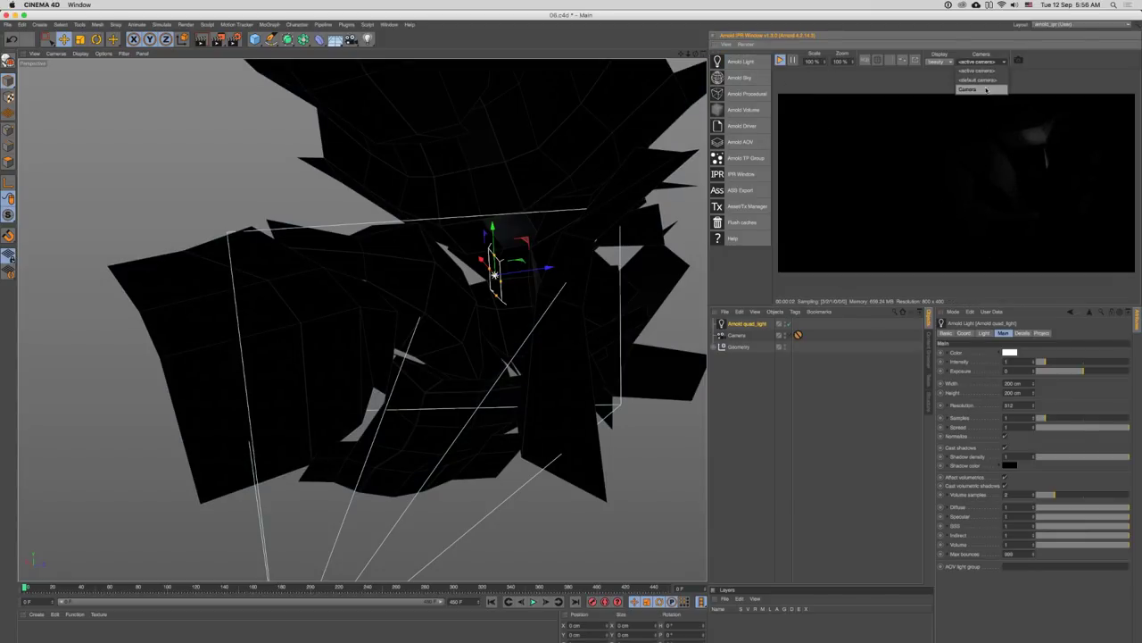
pyautogui.click(973, 90)
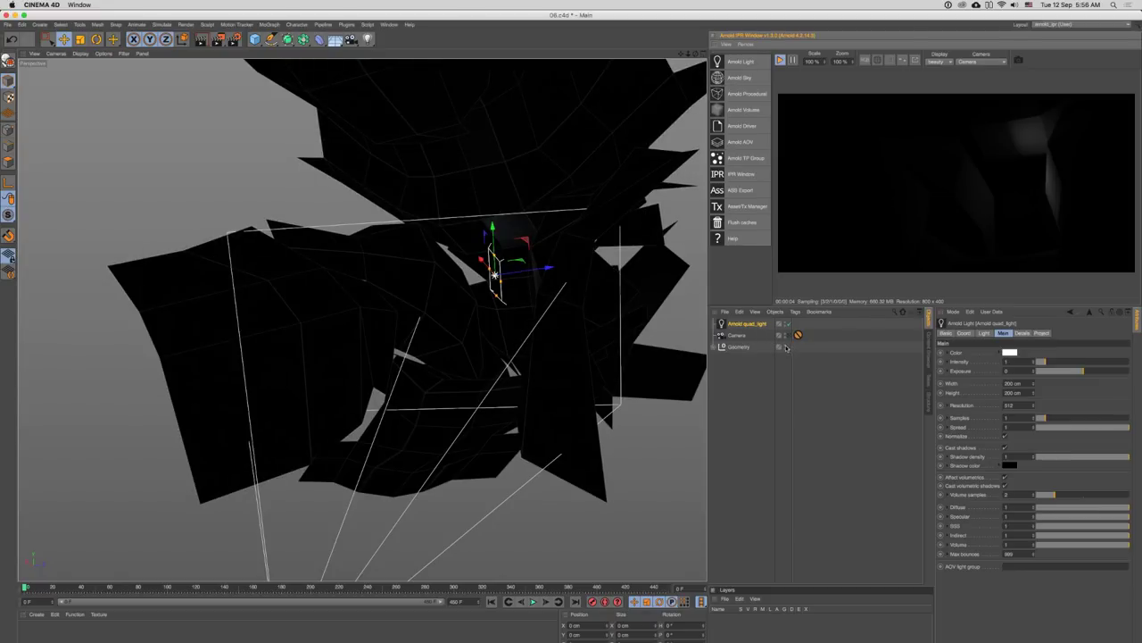
# - Expand Geometry, toggle the visibility of the group and the quad light off and on, and stop the IPR render
pyautogui.click(721, 346)
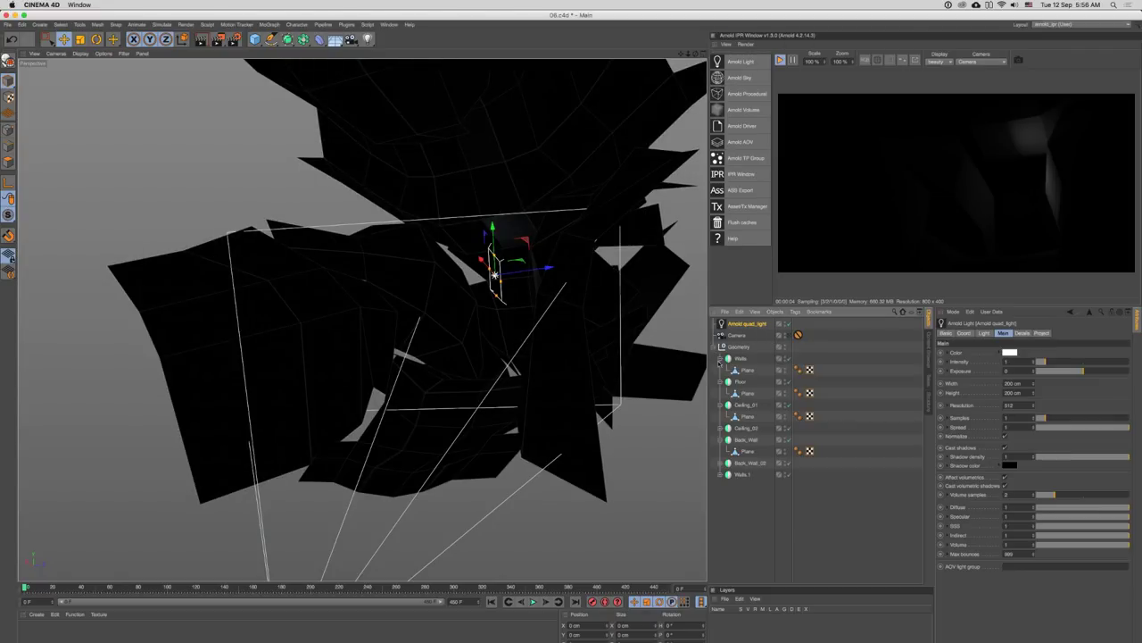
pyautogui.click(786, 349)
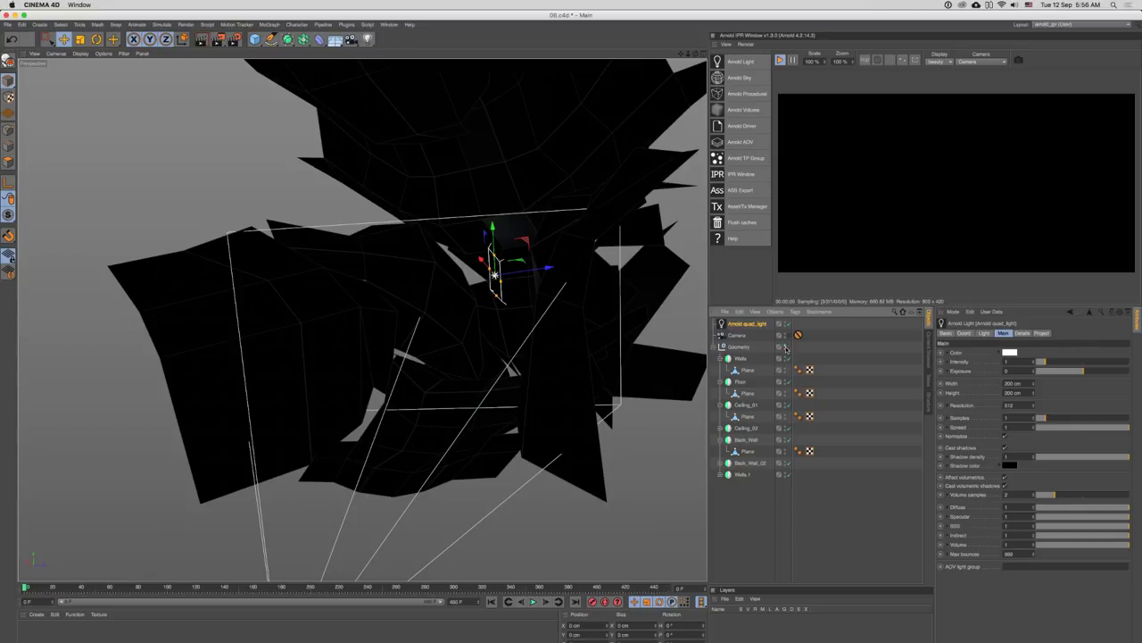
pyautogui.click(786, 345)
pyautogui.click(785, 346)
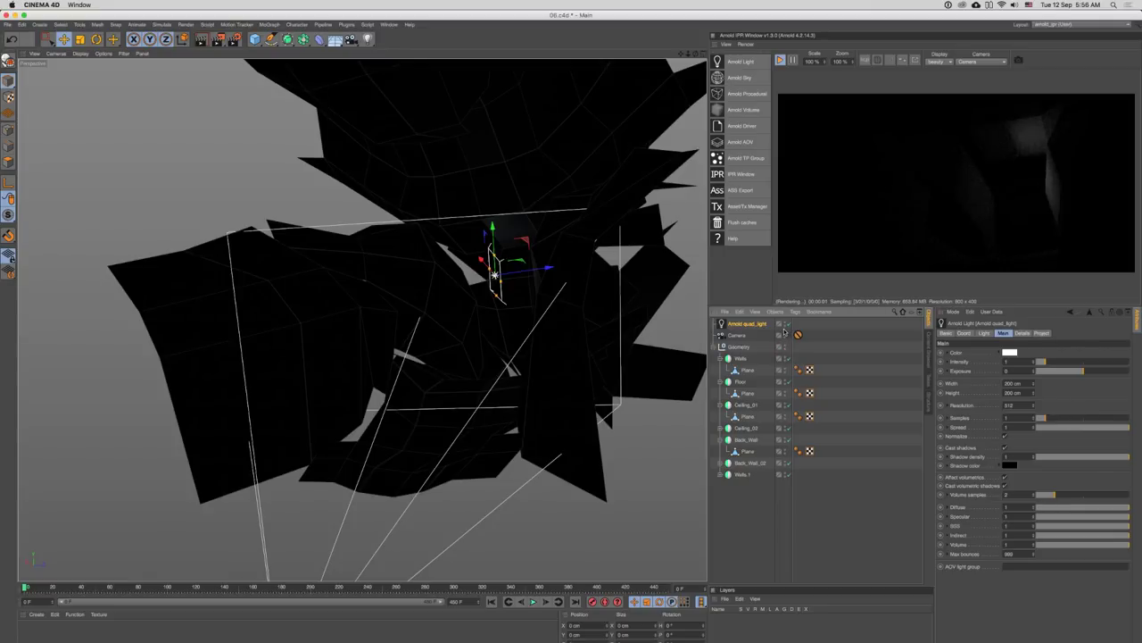
pyautogui.click(785, 326)
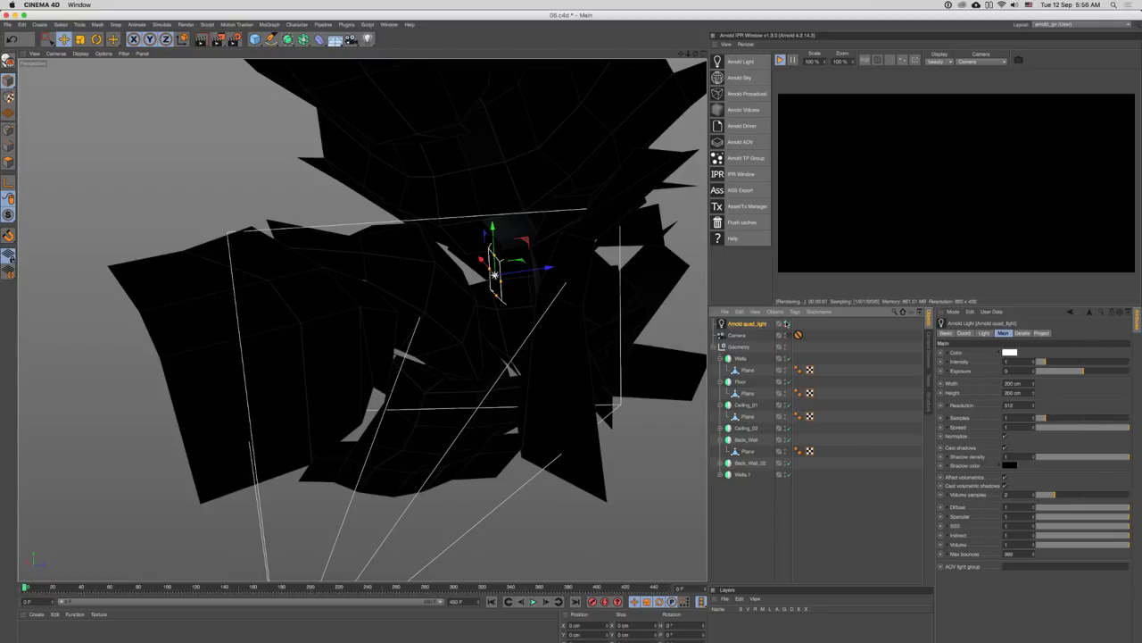
pyautogui.click(785, 323)
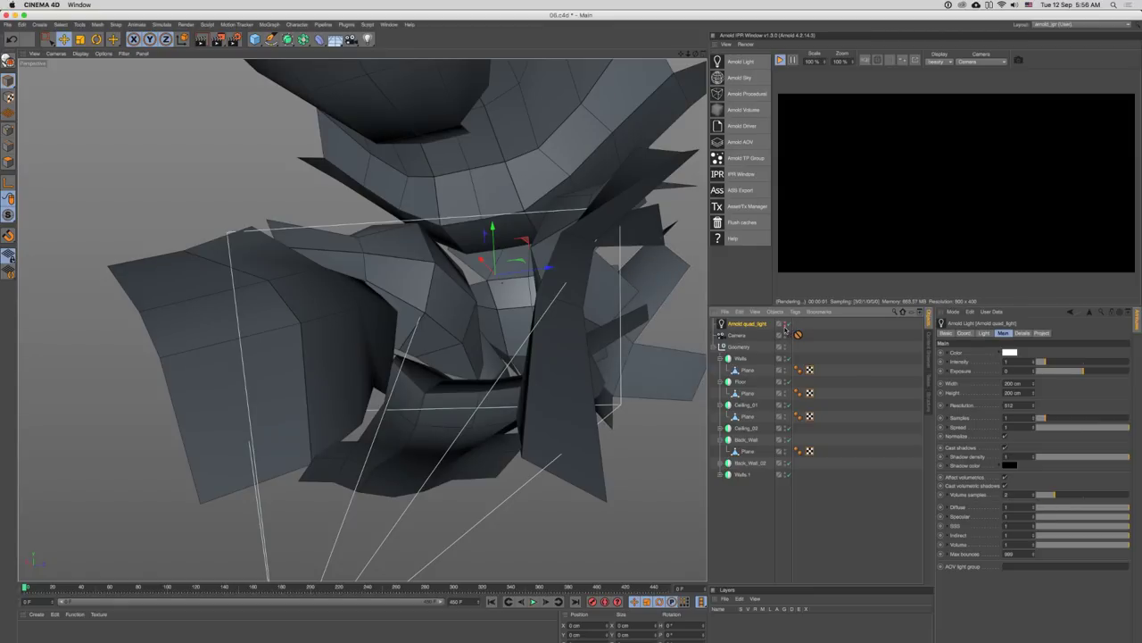
pyautogui.click(785, 327)
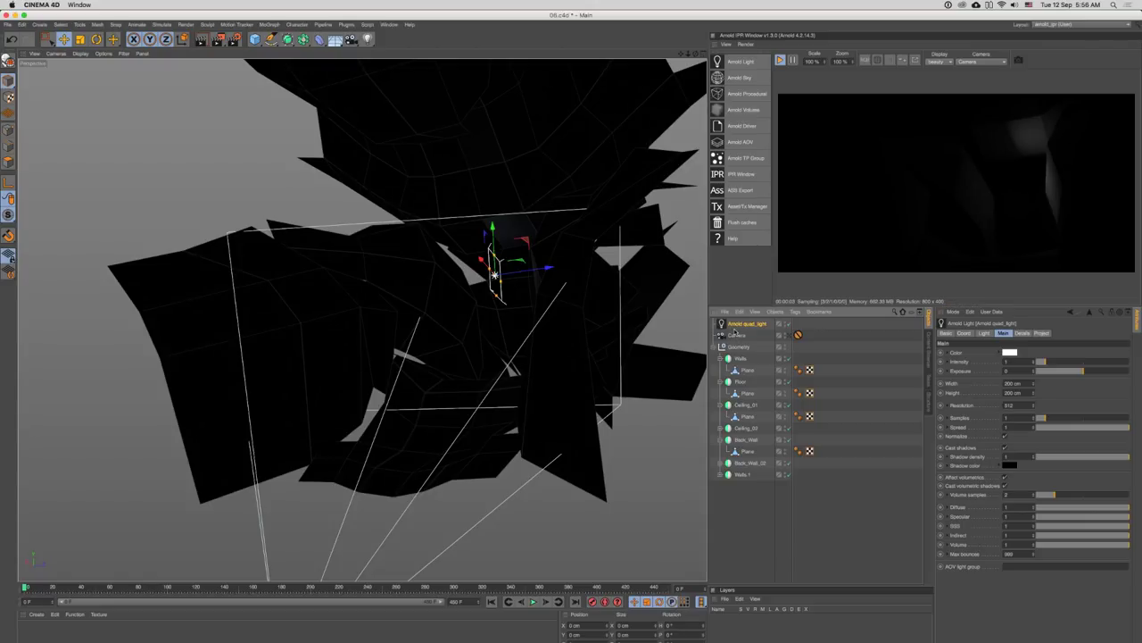
pyautogui.click(793, 60)
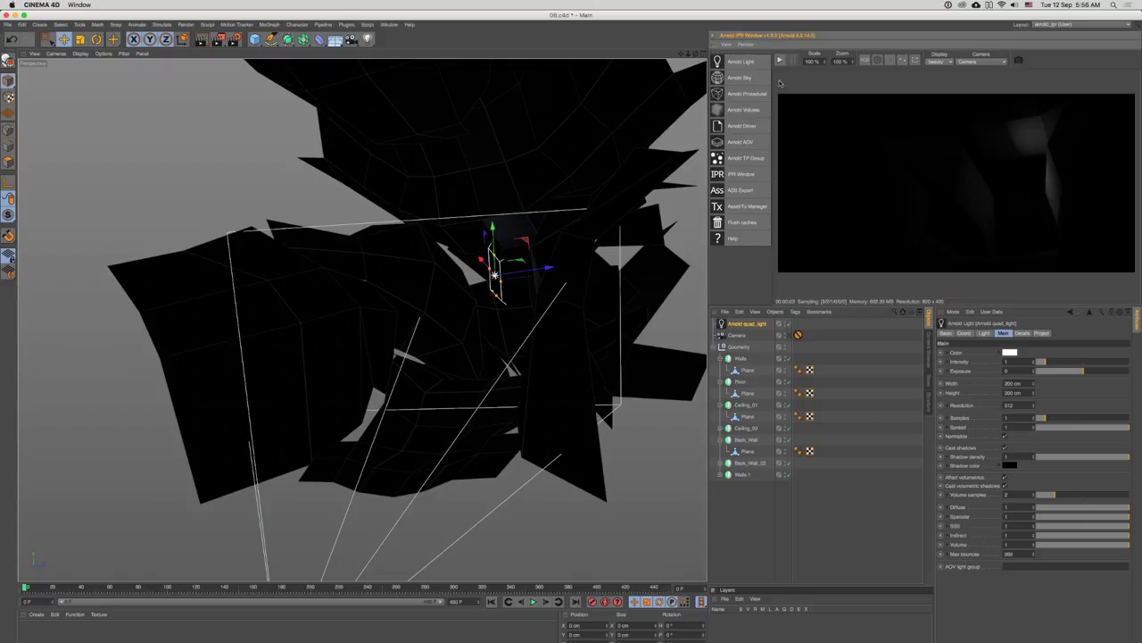
# - Create a Null object and place the Arnold quad_light under it
pyautogui.click(741, 327)
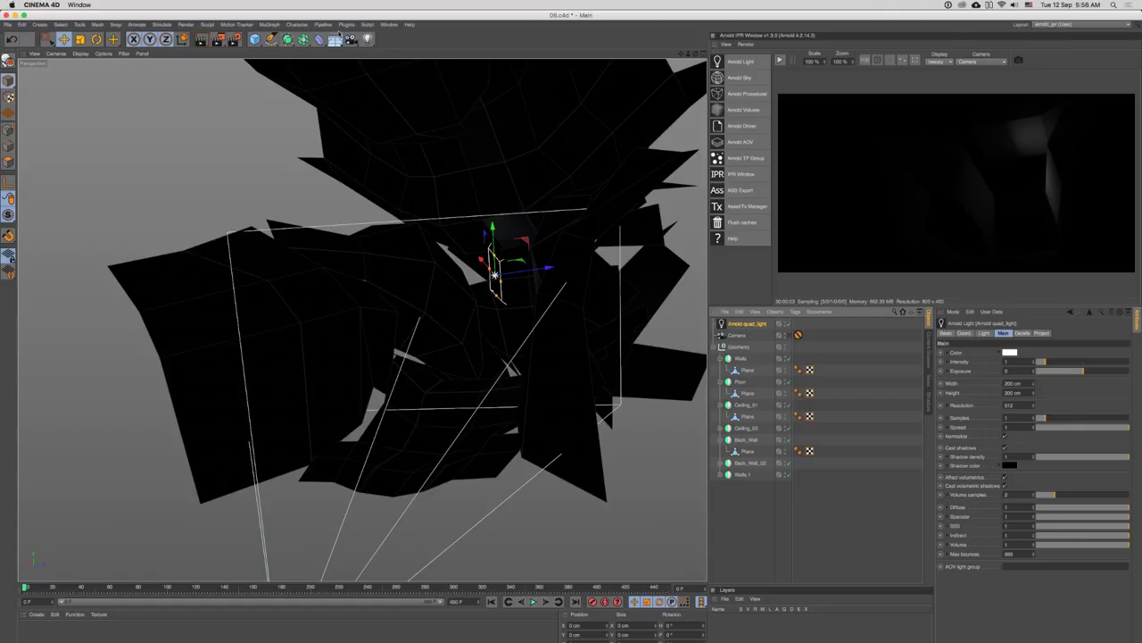
pyautogui.click(271, 41)
pyautogui.moveTo(255, 39); pyautogui.dragTo(302, 51)
pyautogui.moveTo(735, 340); pyautogui.dragTo(725, 331)
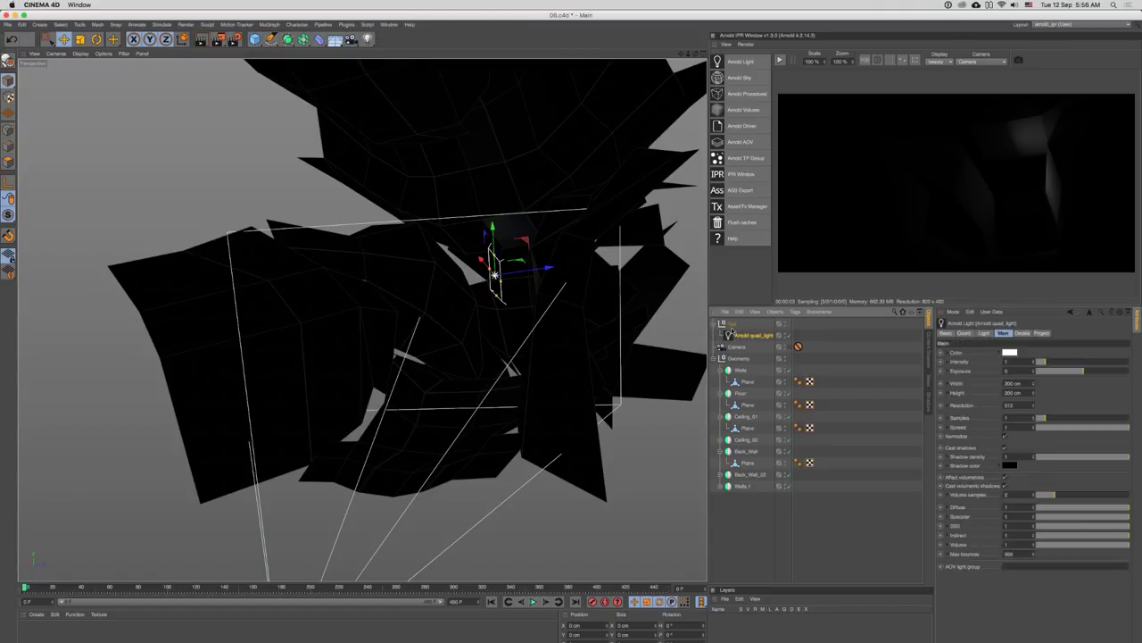
# - Hide the Null containing the quad light as a visibility test, and restore its display
pyautogui.click(733, 324)
pyautogui.click(784, 334)
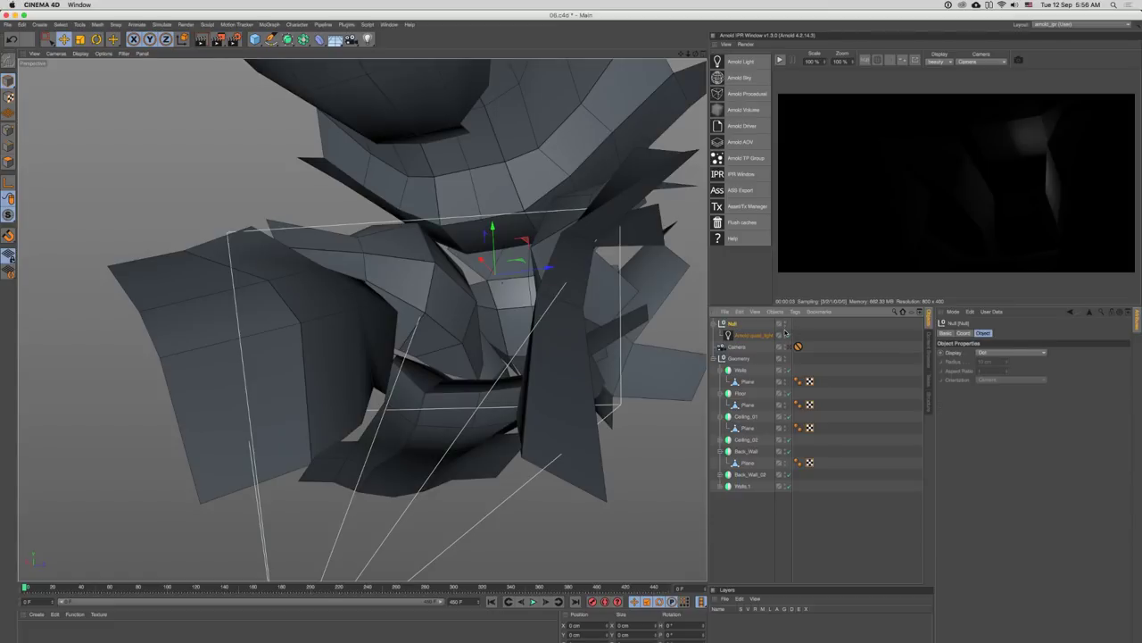
pyautogui.click(783, 335)
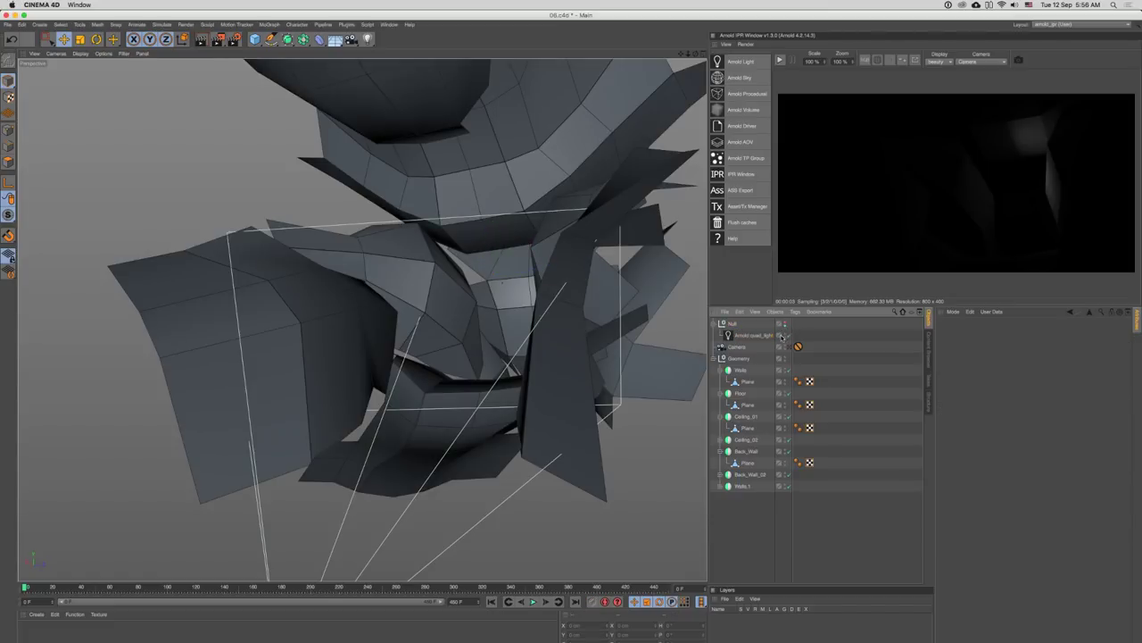
pyautogui.click(786, 324)
pyautogui.click(734, 324)
pyautogui.press('Delete')
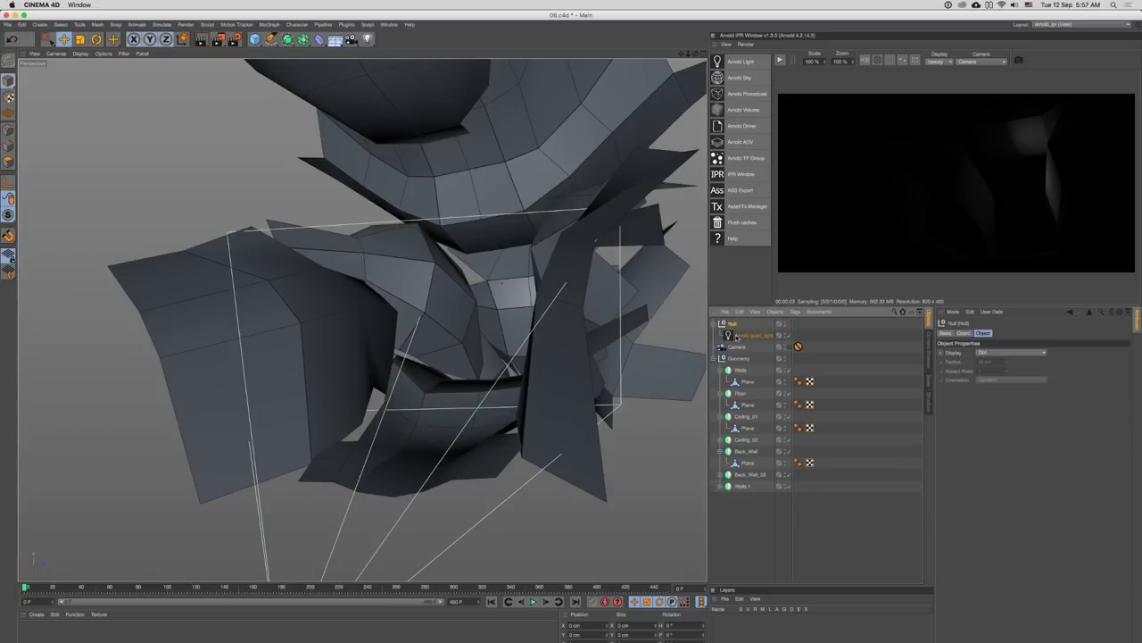
pyautogui.click(736, 324)
pyautogui.press('super+z')
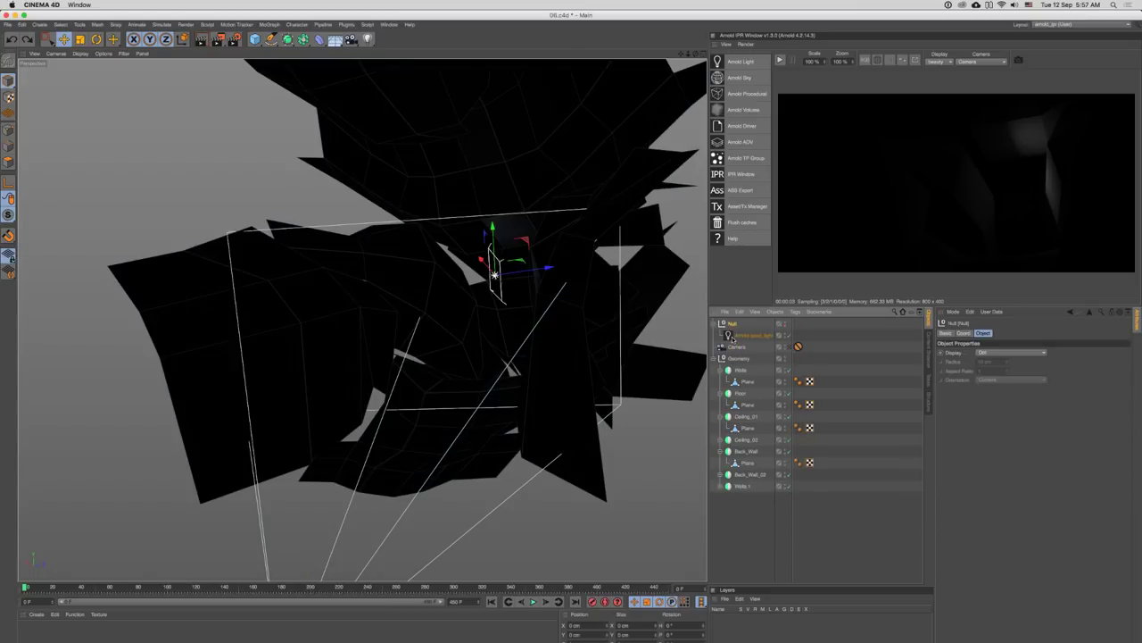
# - Move the quad light out of the Null, delete the Null, and disable and re-enable the light
pyautogui.click(740, 336)
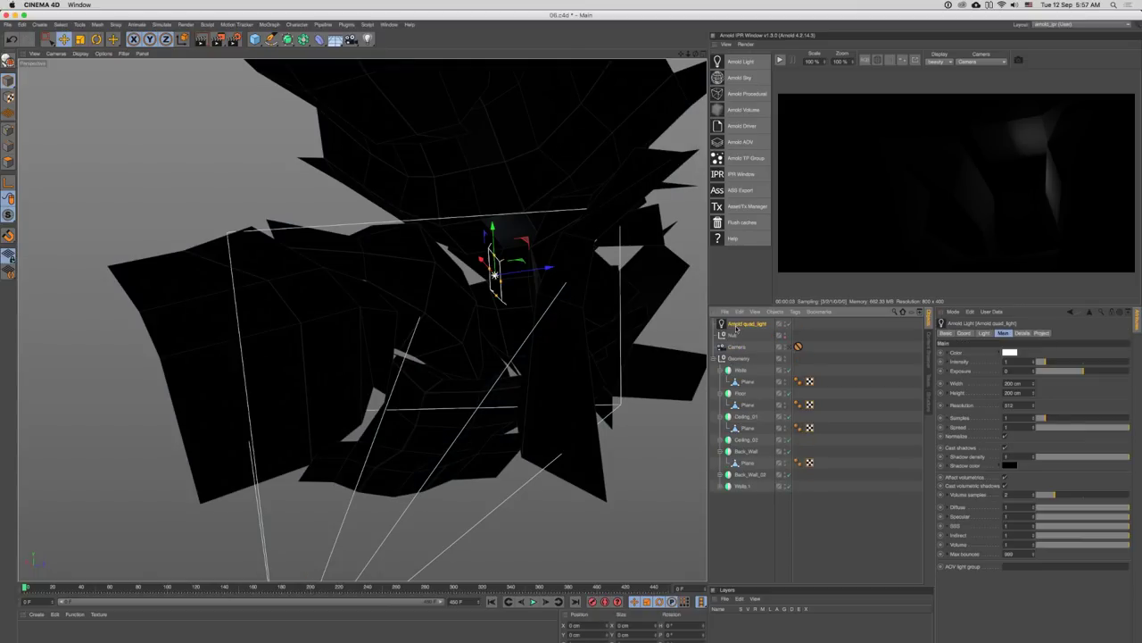
pyautogui.click(733, 336)
pyautogui.press('Delete')
pyautogui.click(742, 325)
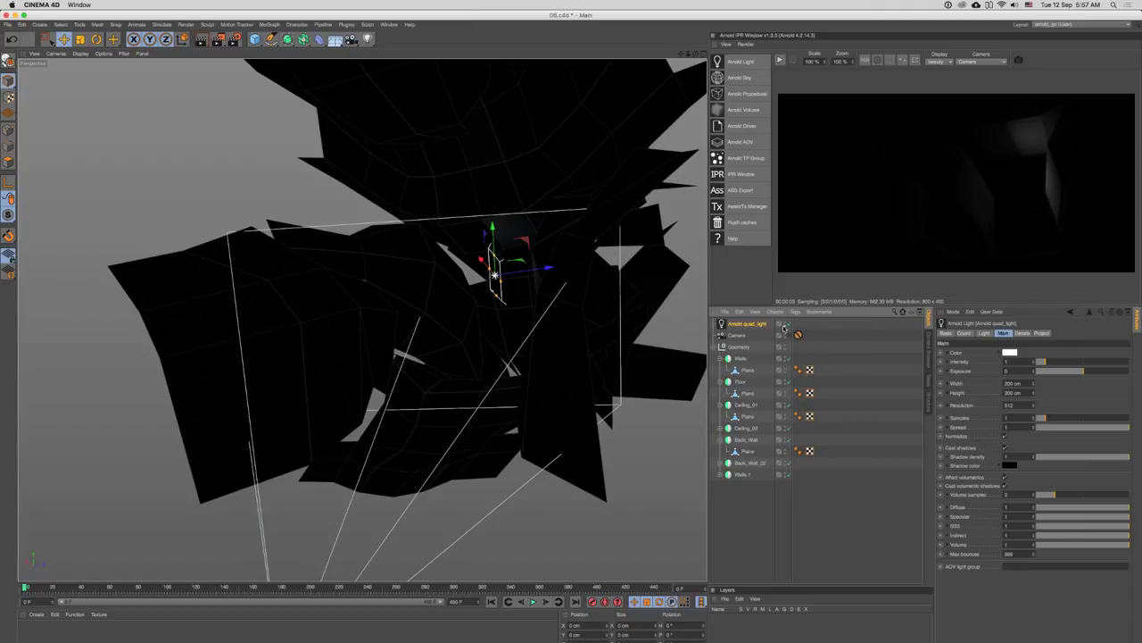
pyautogui.click(786, 326)
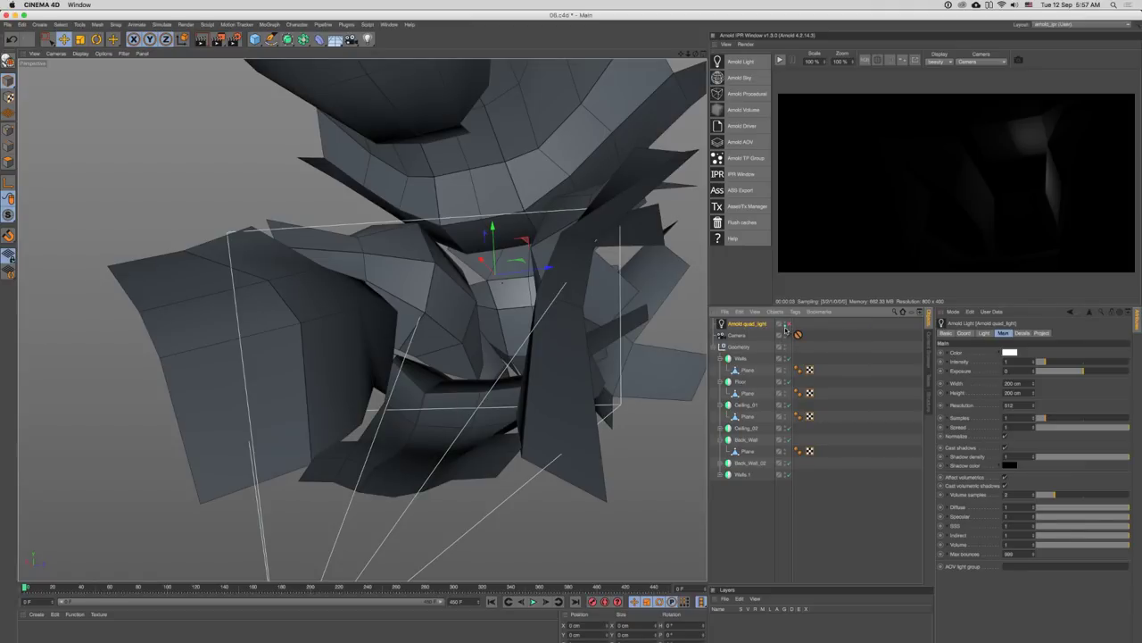
pyautogui.click(787, 325)
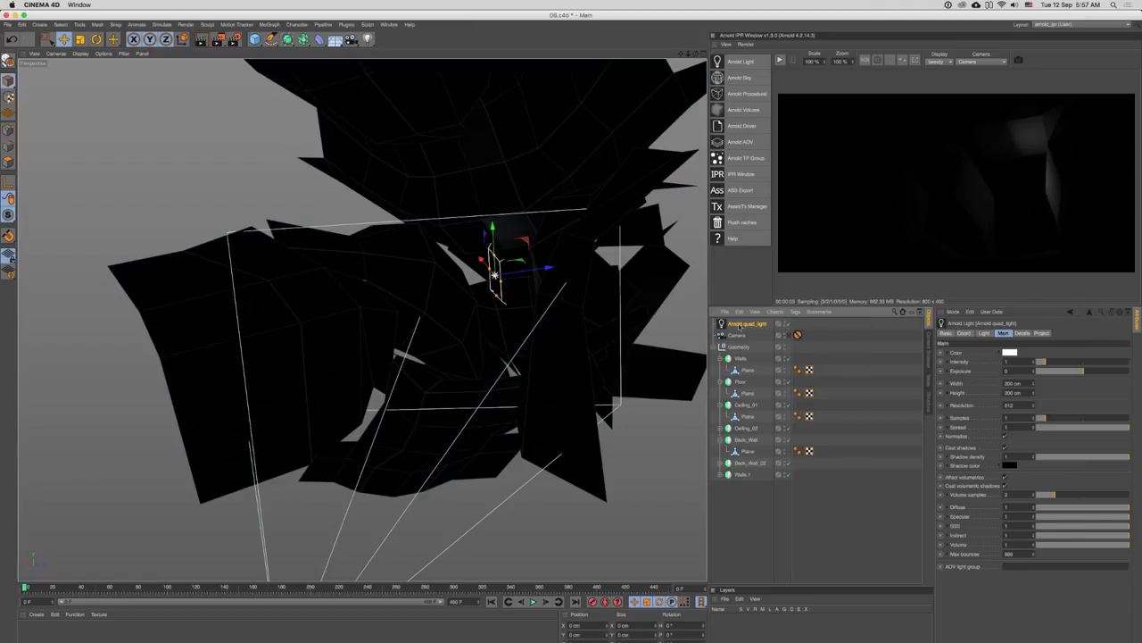
# - Rotate the Arnold quad light to about 100° heading and 62° pitch, and lower it toward the cave floor
pyautogui.moveTo(516, 211); pyautogui.dragTo(500, 268)
pyautogui.press('r')
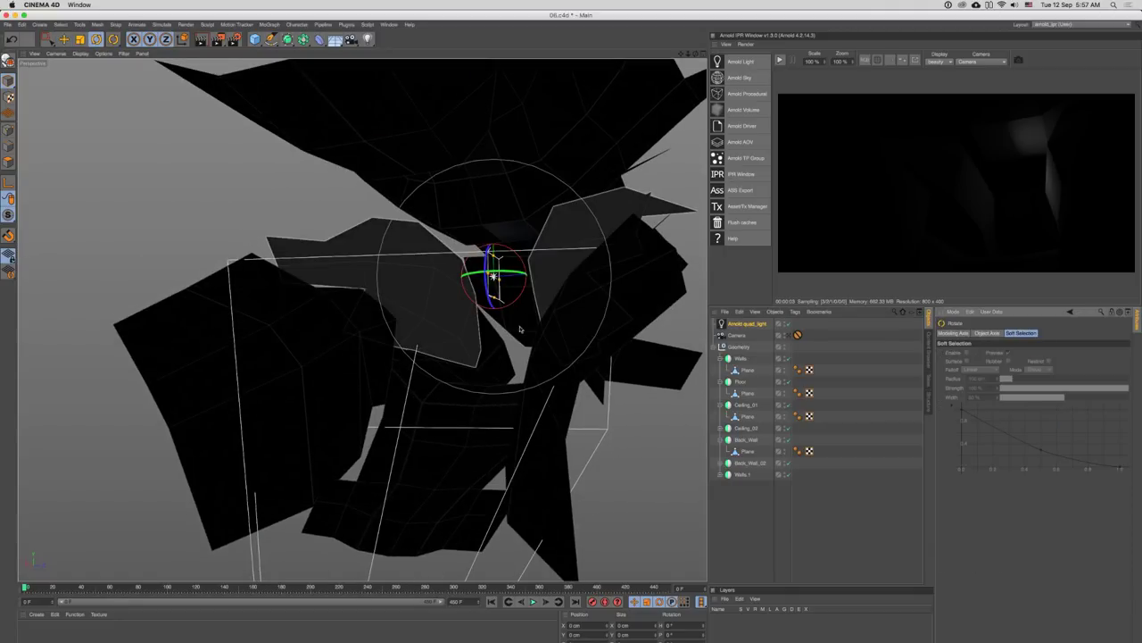
pyautogui.moveTo(486, 339)
pyautogui.mouseDown()
pyautogui.moveTo(467, 122)
pyautogui.moveTo(461, 133)
pyautogui.mouseUp()
pyautogui.press('e')
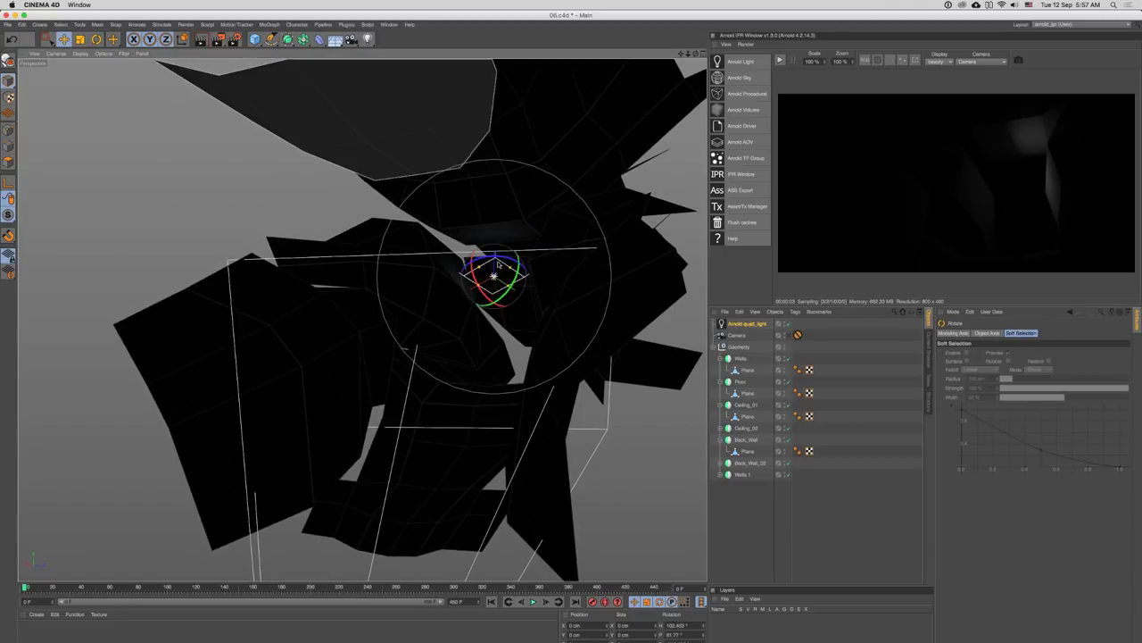
pyautogui.moveTo(554, 243); pyautogui.dragTo(531, 341)
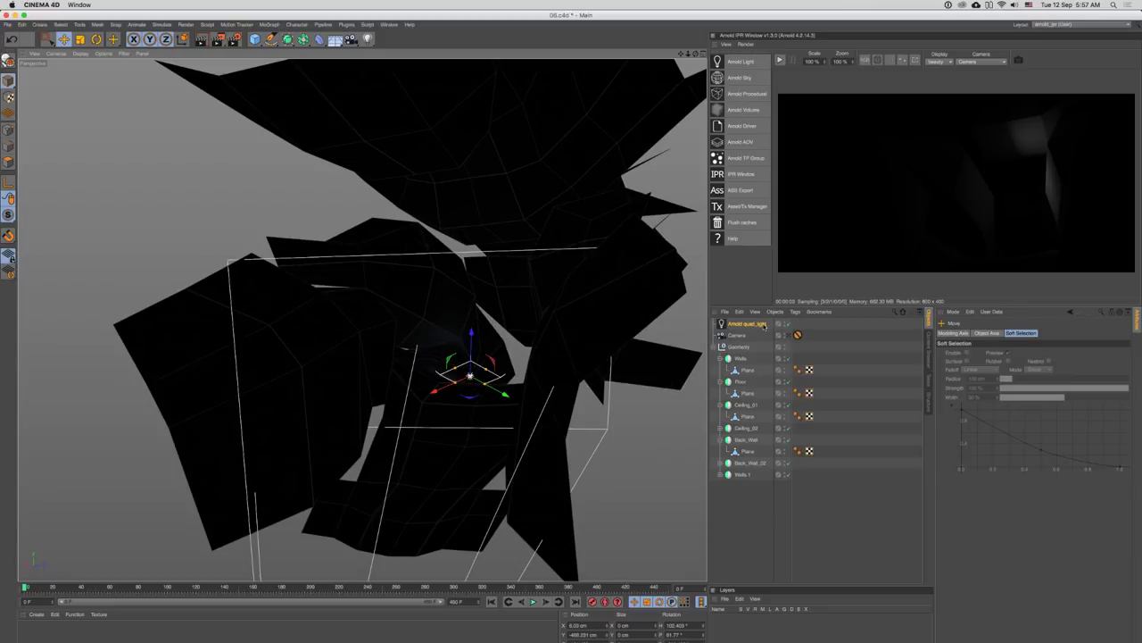
# - Collapse the Geometry group, raise the quad light's exposure to 4.17 and start the IPR render
pyautogui.click(722, 347)
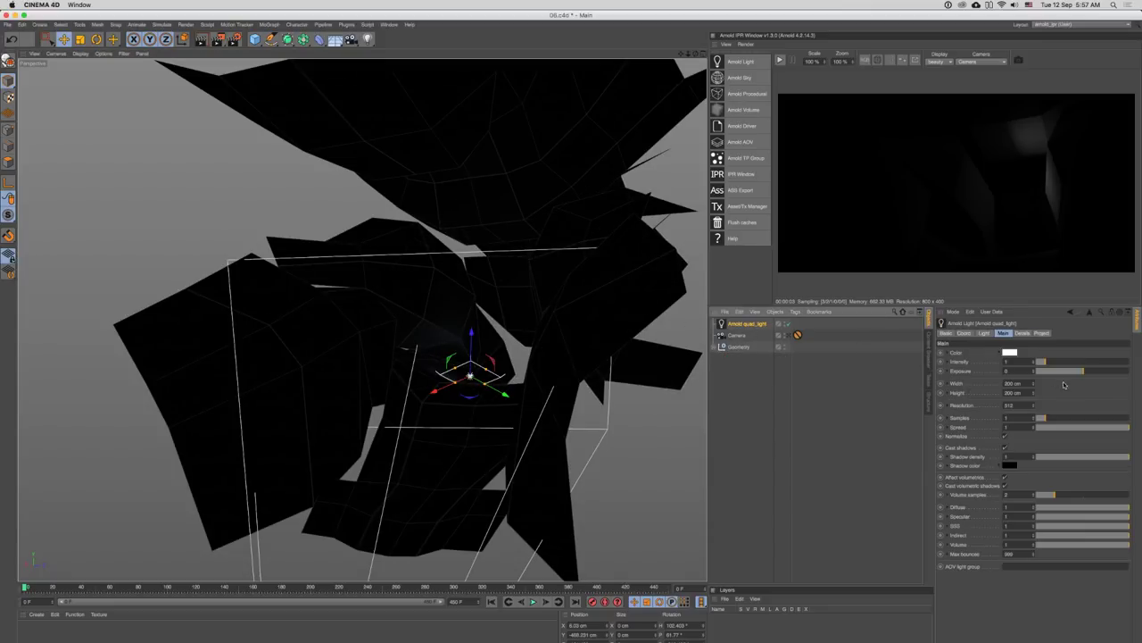
pyautogui.moveTo(1083, 371); pyautogui.dragTo(1122, 372)
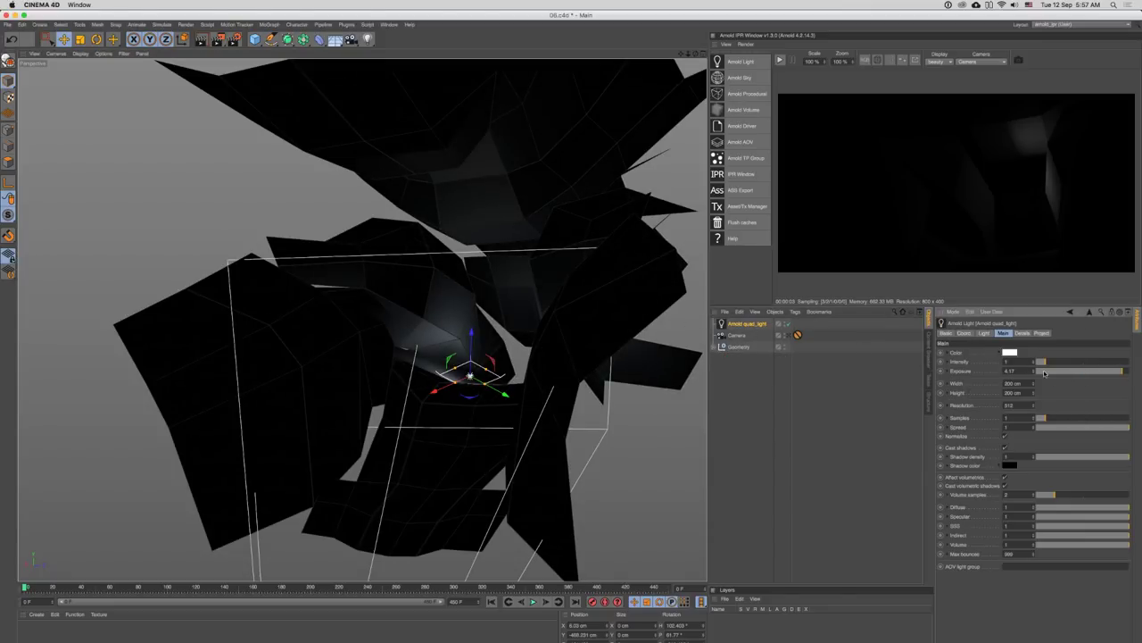
pyautogui.click(780, 59)
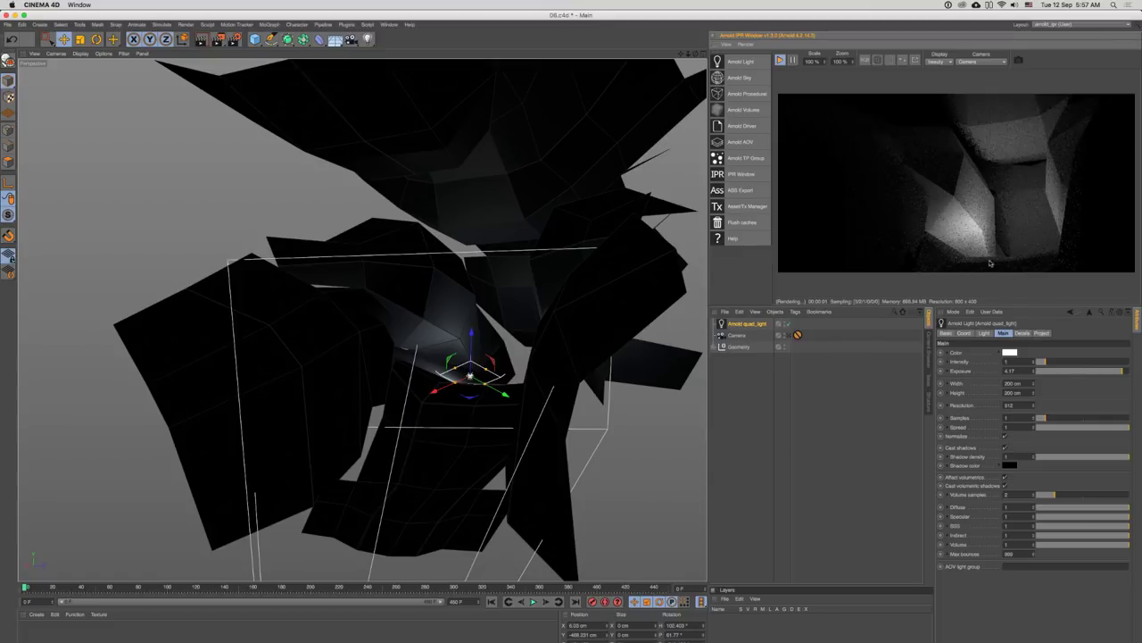
# - Give the quad light's colour a faint cool tint with slightly reduced brightness
pyautogui.click(1009, 354)
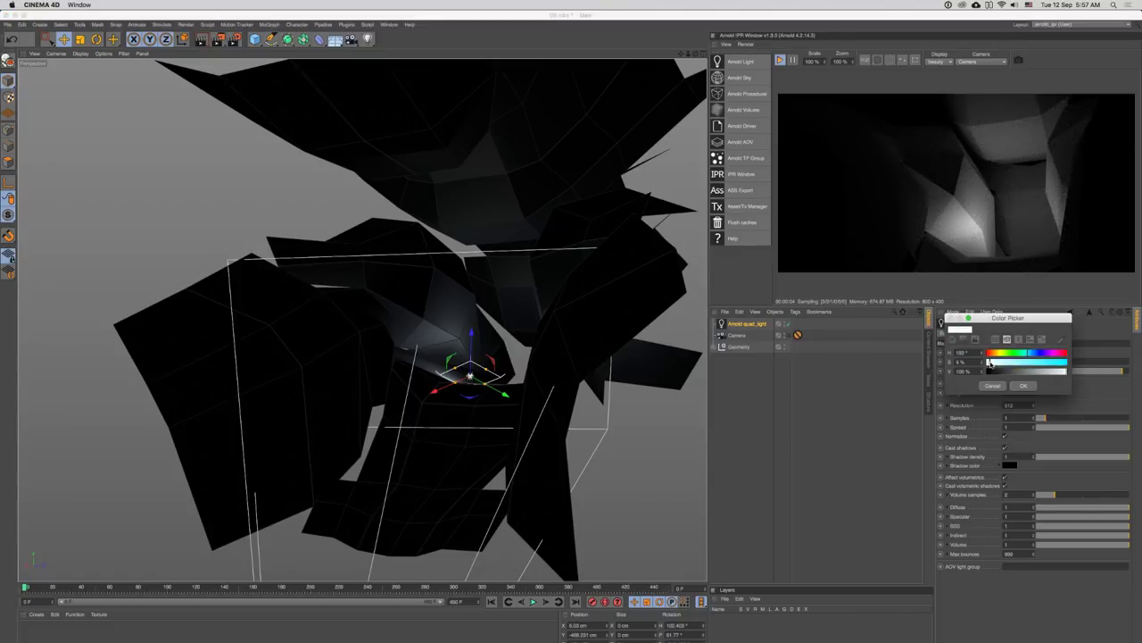
pyautogui.click(1061, 372)
pyautogui.click(1024, 386)
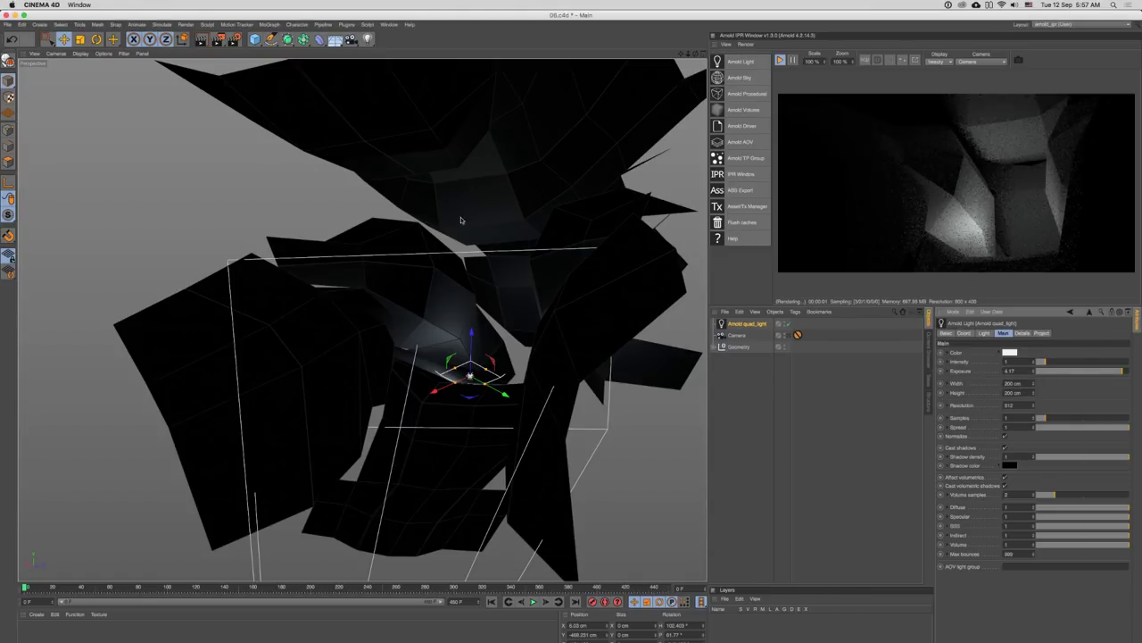
# - Raise the quad light slightly above the cave floor, to about -410 cm in Y
pyautogui.moveTo(461, 220); pyautogui.dragTo(610, 361)
pyautogui.scroll(5, 452, 370)
pyautogui.click(521, 373)
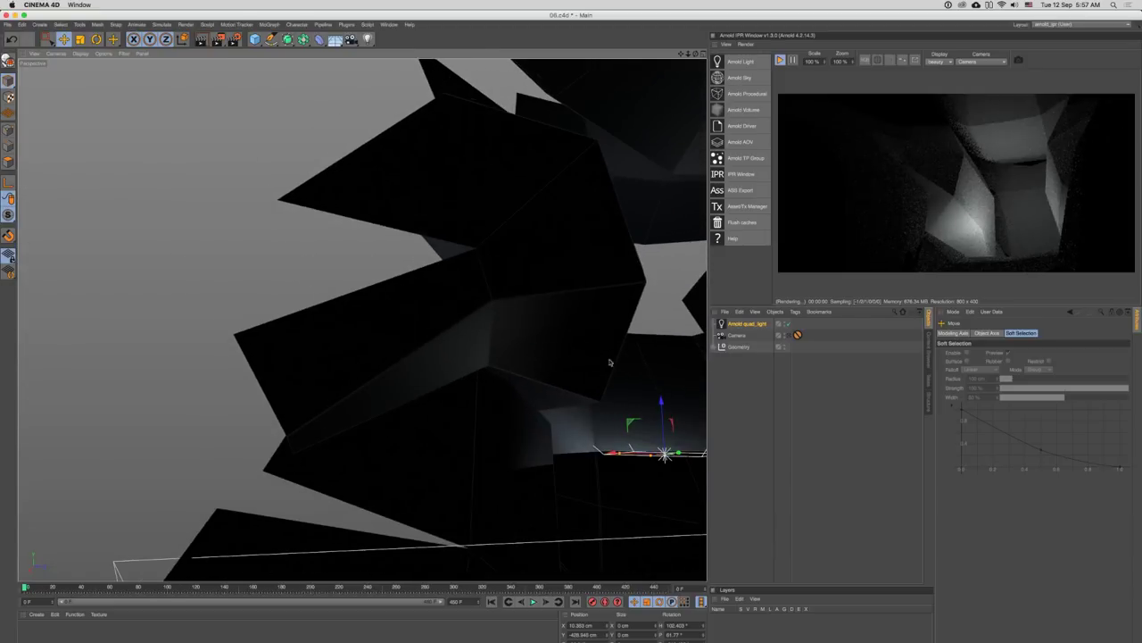
pyautogui.scroll(-4, 600, 343)
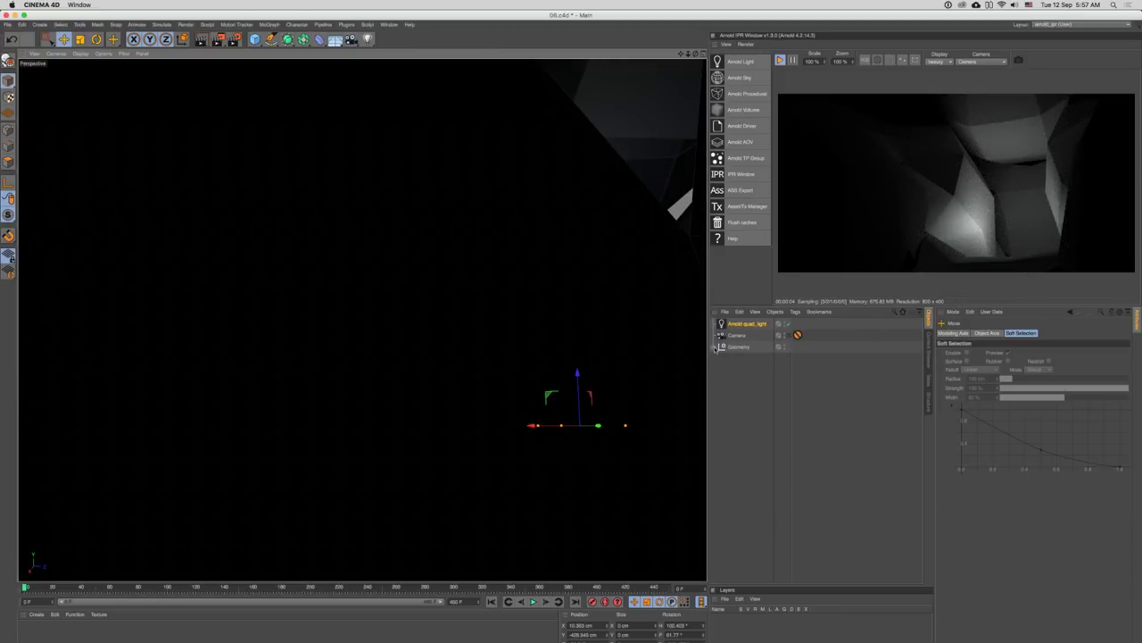
# - Expand Geometry and disable the generators for Walls, Floor, Ceiling_01, Ceiling_02, Back_Wall, Back_Wall_02 and Walls.1
pyautogui.click(718, 347)
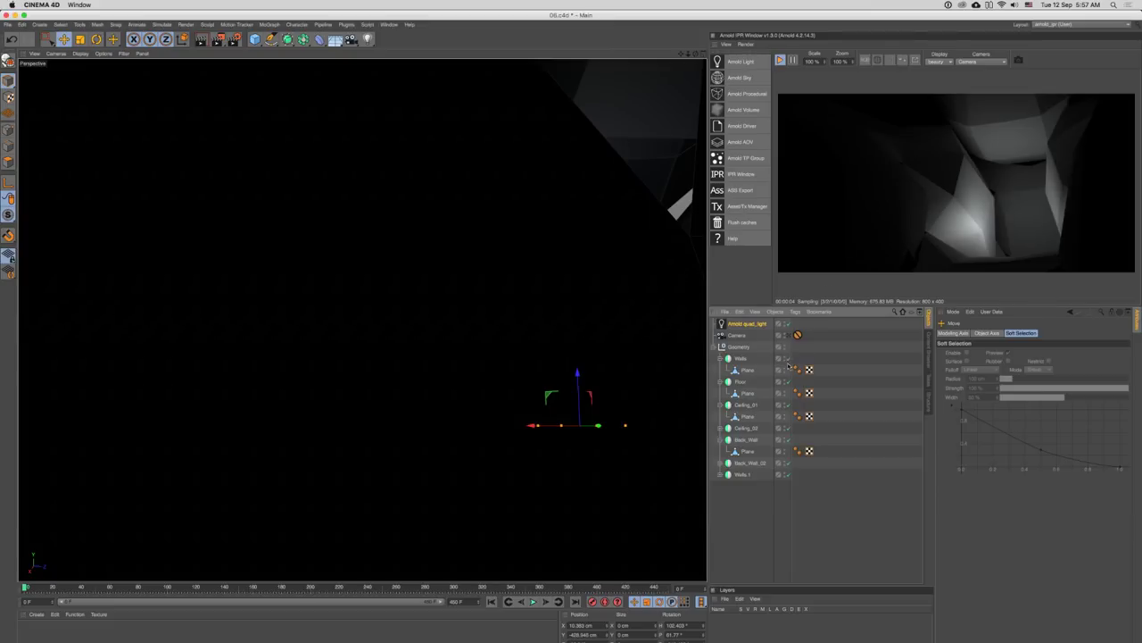
pyautogui.click(786, 358)
pyautogui.click(786, 382)
pyautogui.click(787, 405)
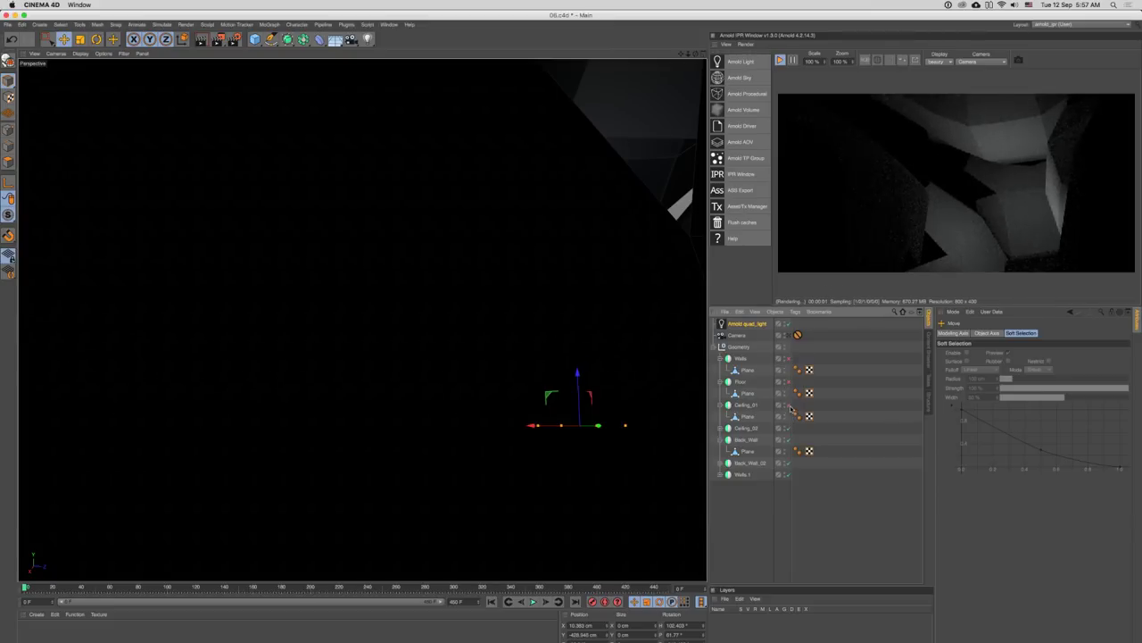
pyautogui.click(787, 428)
pyautogui.click(788, 439)
pyautogui.click(787, 462)
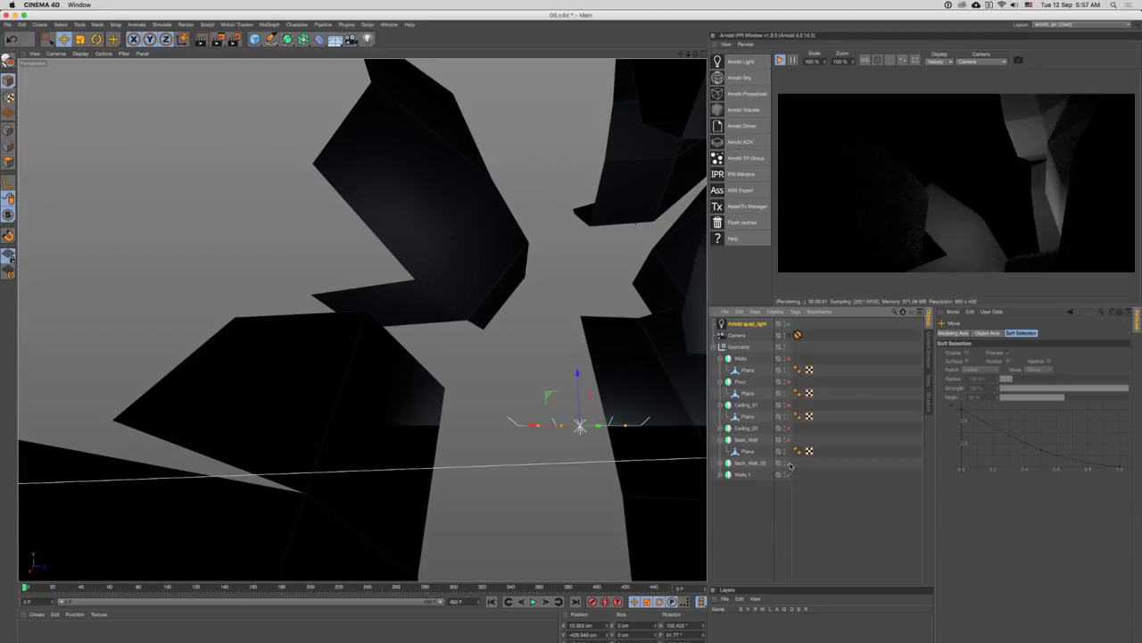
# - Reposition the quad light near the floor at about X -67, Y -465 cm and rotate it to about 77° pitch
pyautogui.moveTo(690, 376); pyautogui.dragTo(439, 408)
pyautogui.press('r')
pyautogui.moveTo(456, 358); pyautogui.dragTo(546, 336)
pyautogui.press('e')
pyautogui.press('r')
pyautogui.moveTo(585, 379); pyautogui.dragTo(462, 387)
pyautogui.press('e')
pyautogui.moveTo(564, 375); pyautogui.dragTo(572, 344)
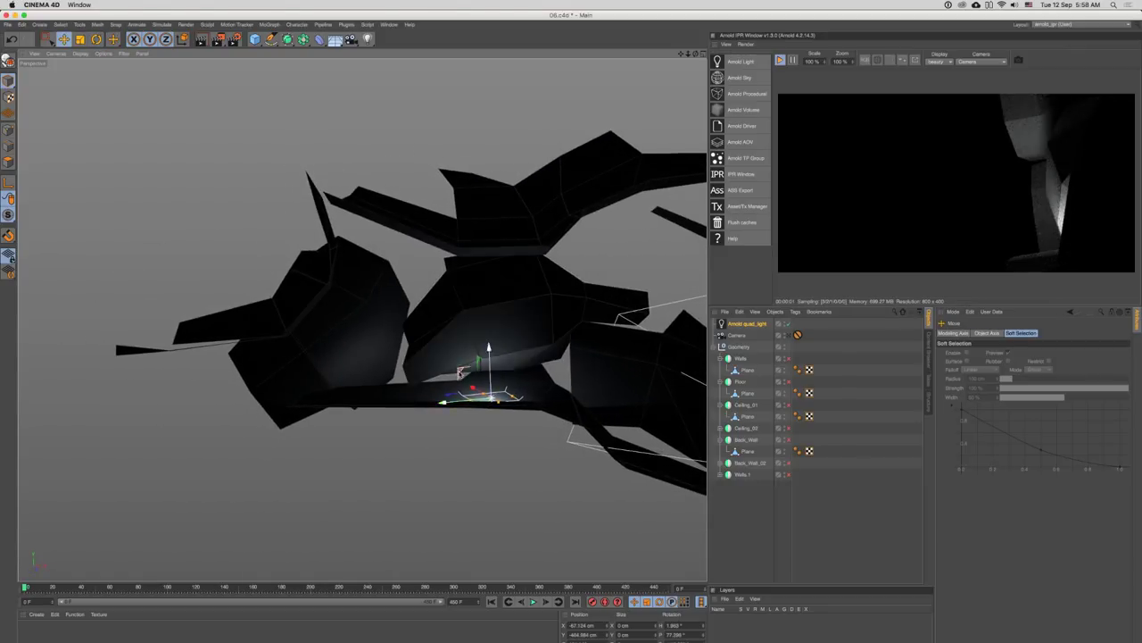
# - Duplicate the quad light to about X -601, Y -394 cm and rotate the copy to about 107° pitch
pyautogui.moveTo(490, 351); pyautogui.dragTo(370, 345)
pyautogui.moveTo(371, 345); pyautogui.dragTo(478, 321)
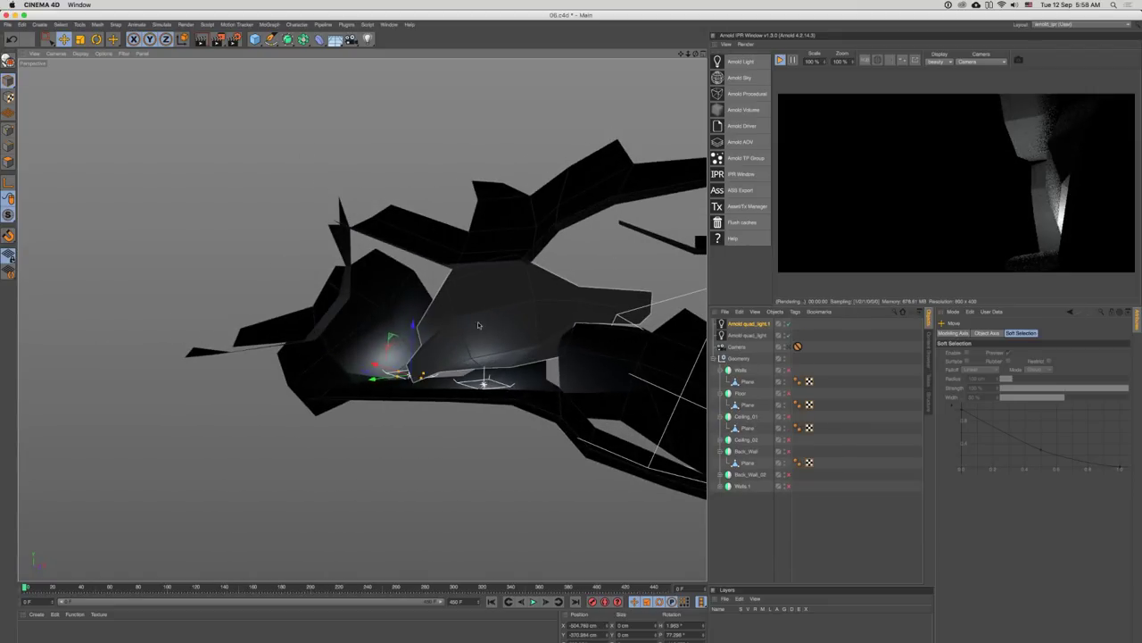
pyautogui.press('r')
pyautogui.moveTo(364, 384); pyautogui.dragTo(357, 357)
pyautogui.press('e')
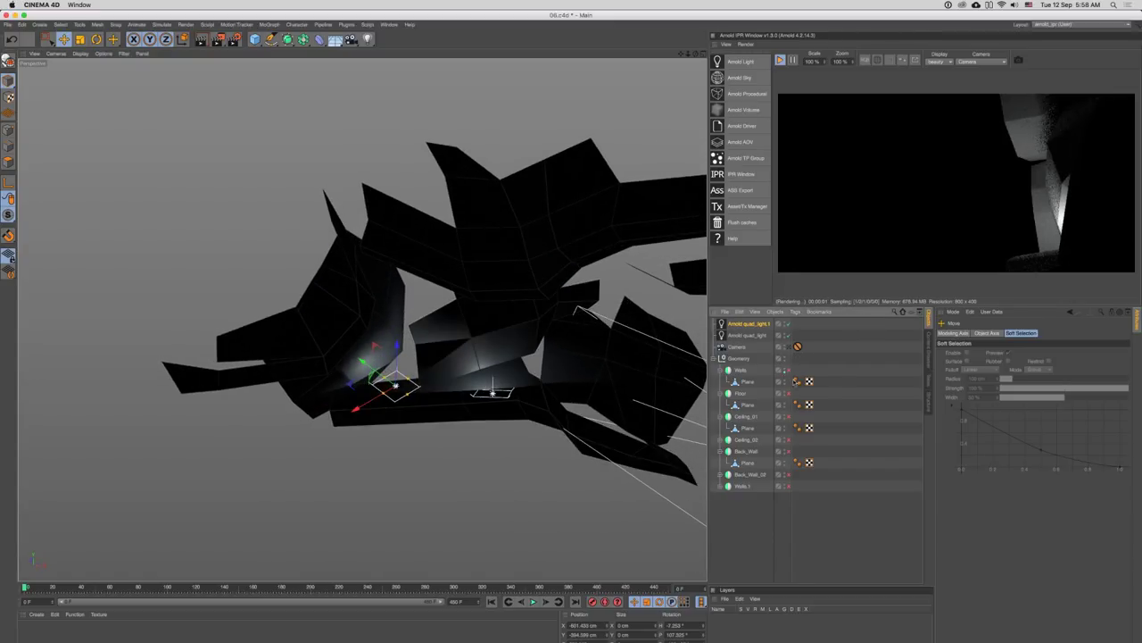
# - Re-enable all the wall, floor, ceiling and back wall generators in Geometry
pyautogui.click(789, 370)
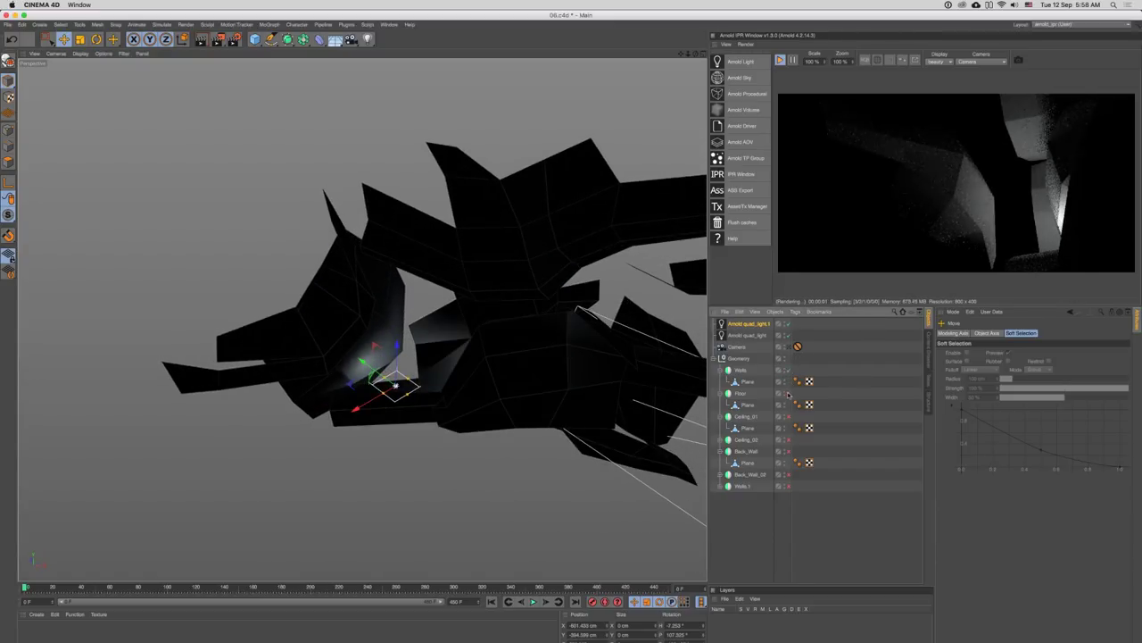
pyautogui.click(789, 393)
pyautogui.click(789, 417)
pyautogui.click(789, 440)
pyautogui.click(789, 451)
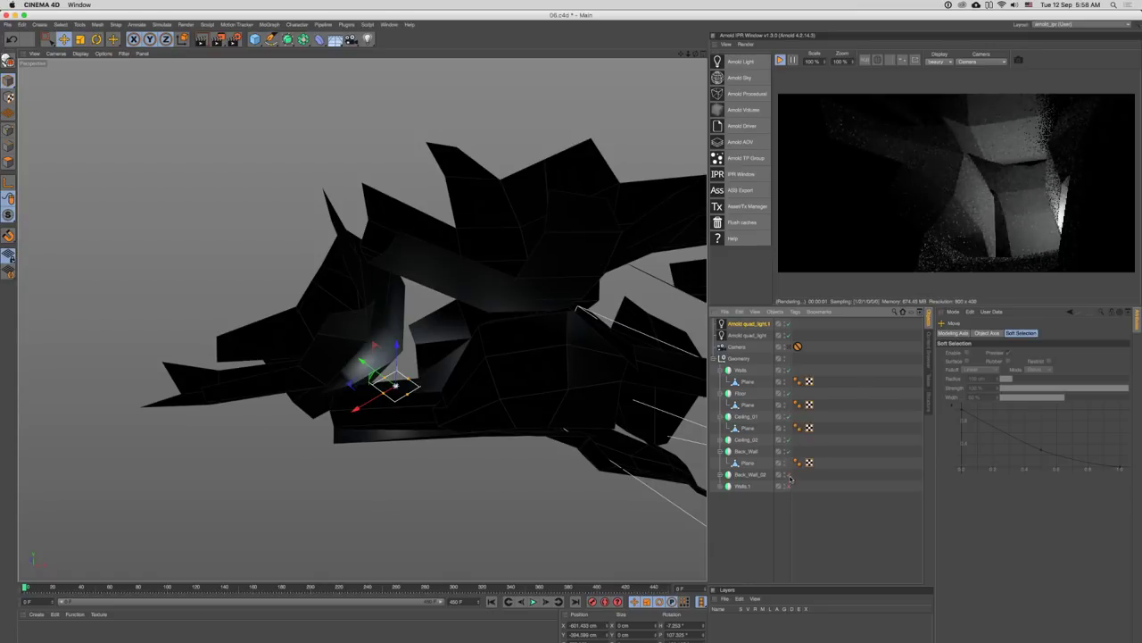
pyautogui.click(789, 475)
pyautogui.click(788, 487)
# - Create an Arnold standard surface material, view its settings in the Material Editor and close the editor
pyautogui.moveTo(533, 379); pyautogui.dragTo(437, 369)
pyautogui.click(36, 615)
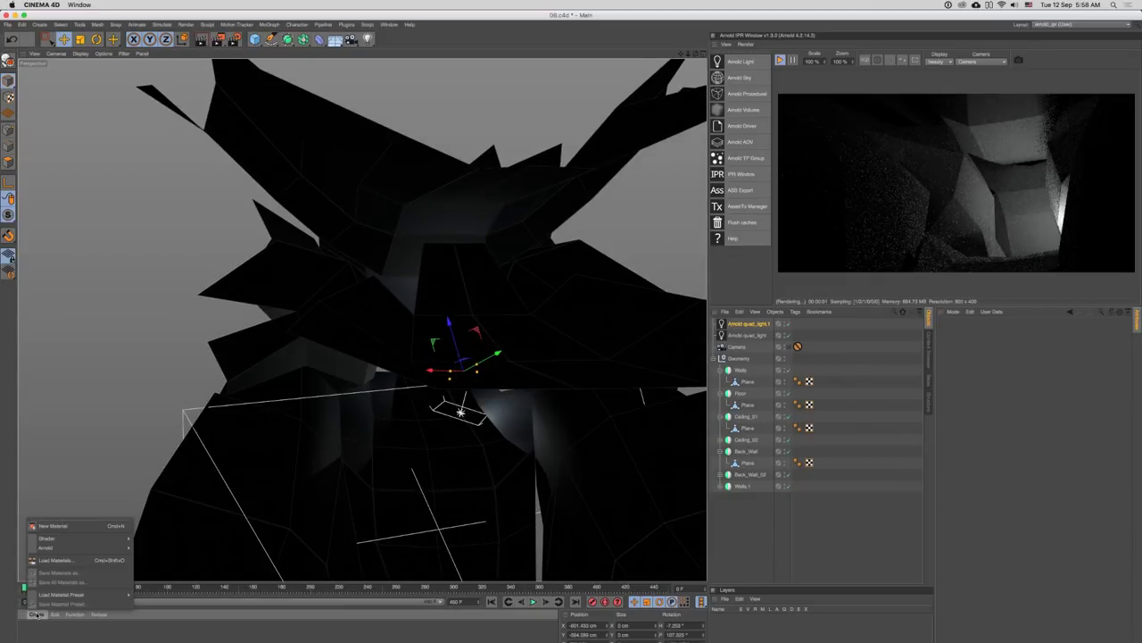
pyautogui.moveTo(80, 553)
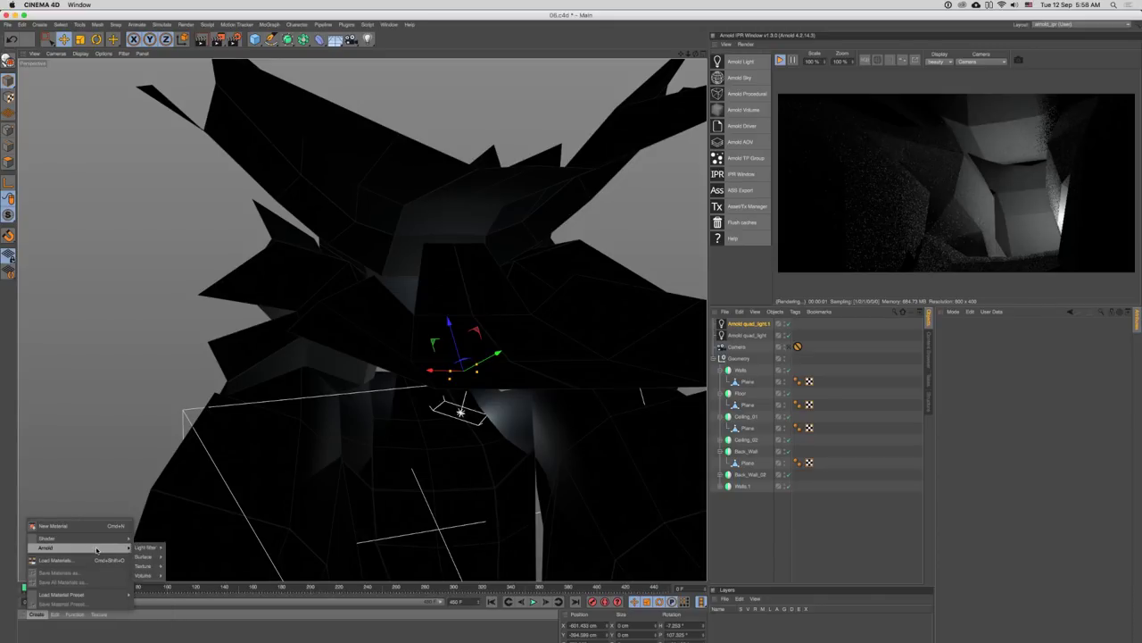
pyautogui.moveTo(152, 557)
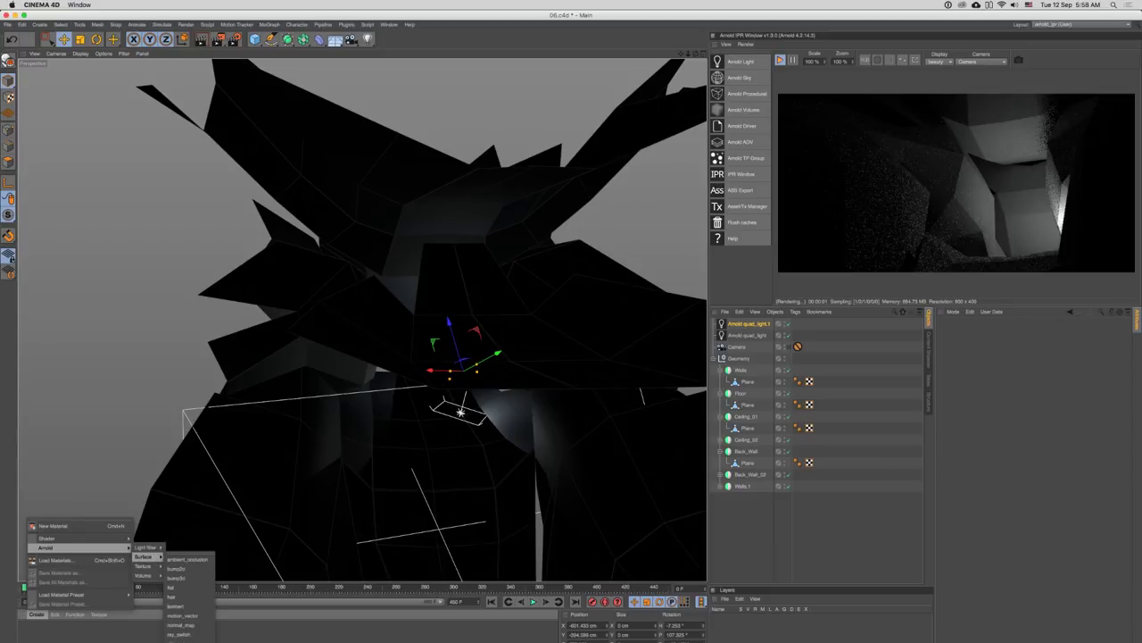
pyautogui.click(178, 634)
pyautogui.doubleClick(40, 634)
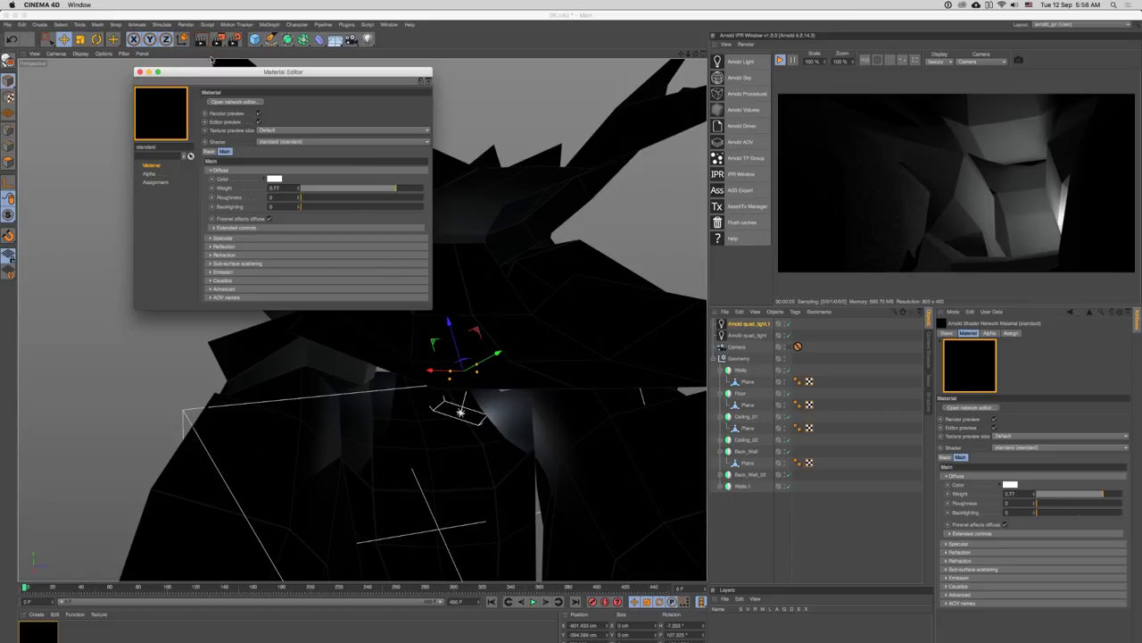
pyautogui.click(138, 71)
# - Apply the standard material to the Geometry group and restart the IPR render
pyautogui.click(791, 61)
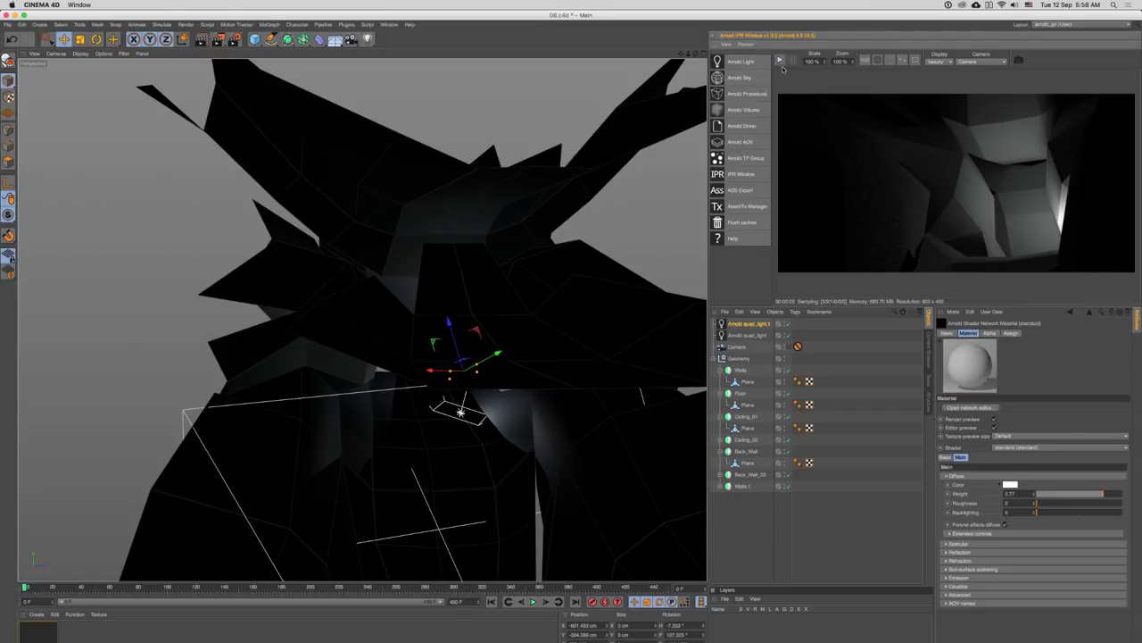
pyautogui.click(163, 628)
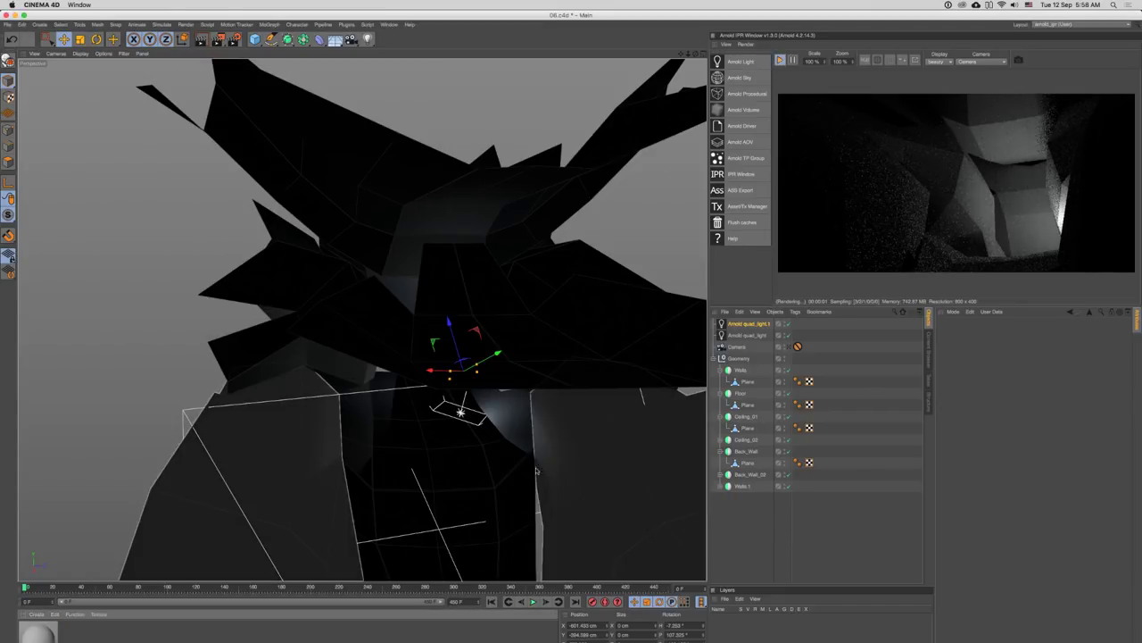
pyautogui.moveTo(492, 510); pyautogui.dragTo(739, 359)
pyautogui.click(779, 60)
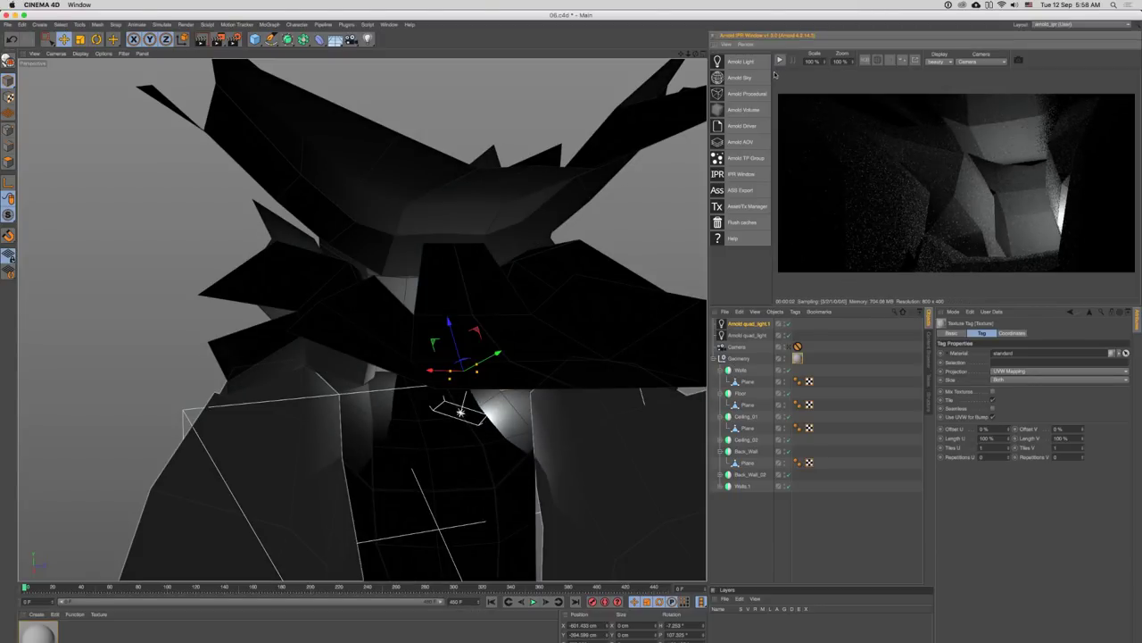
pyautogui.click(779, 60)
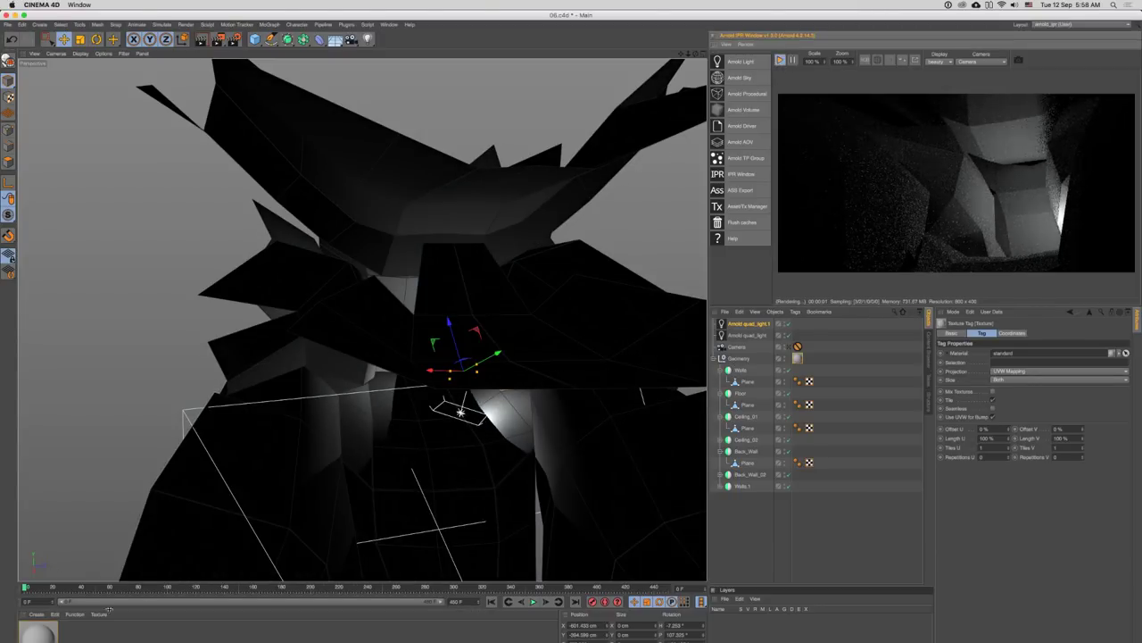
# - Stop the IPR render, duplicate the quad light again, and position and rotate the copy beside the near cave wall
pyautogui.click(781, 60)
pyautogui.moveTo(695, 54); pyautogui.dragTo(884, 46)
pyautogui.moveTo(600, 173); pyautogui.dragTo(430, 292)
pyautogui.click(495, 304)
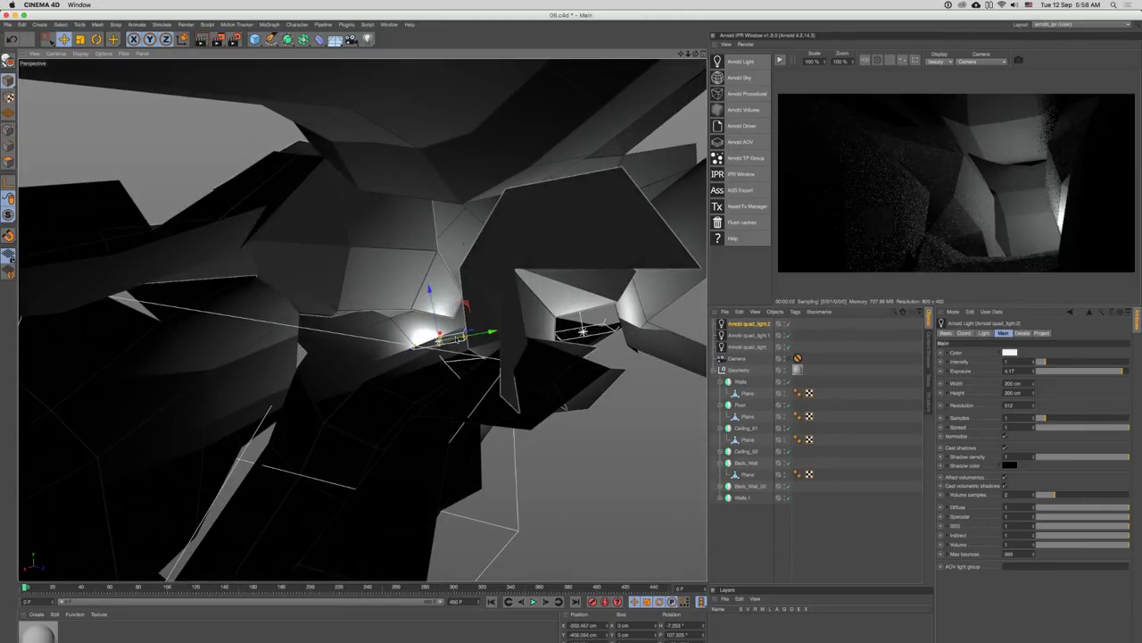
pyautogui.moveTo(466, 332); pyautogui.dragTo(518, 250)
pyautogui.press('r')
pyautogui.press('e')
# - Duplicate that light up to the ceiling at about Y 241 cm, angle it into the passage and start the IPR render
pyautogui.moveTo(511, 259); pyautogui.dragTo(457, 305)
pyautogui.press('r')
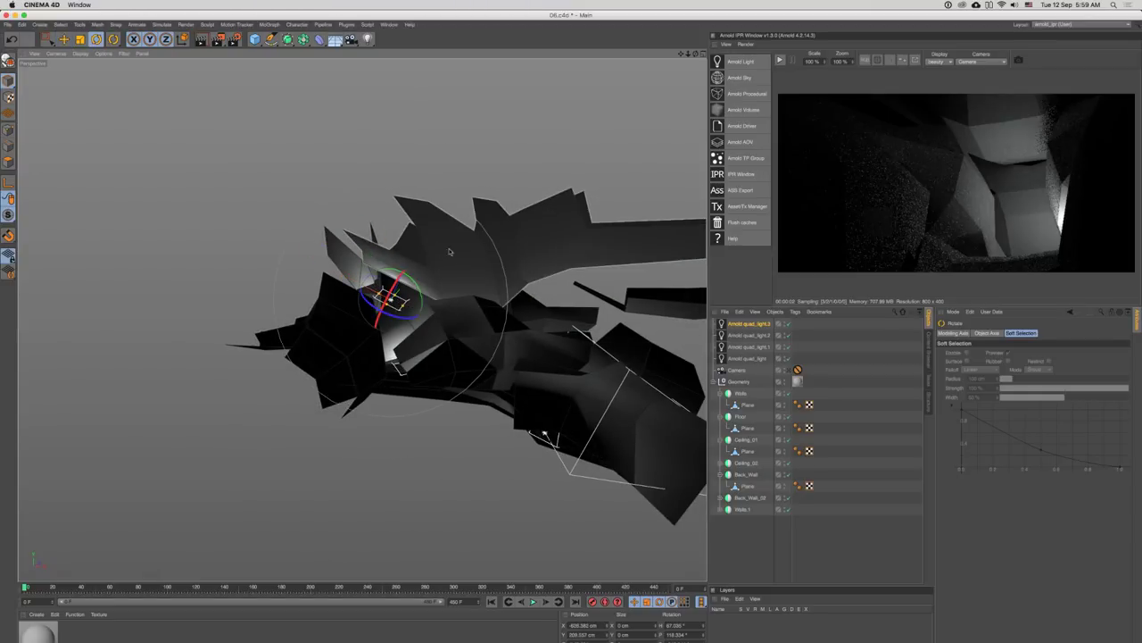
pyautogui.moveTo(452, 253); pyautogui.dragTo(523, 259)
pyautogui.press('e')
pyautogui.moveTo(523, 259); pyautogui.dragTo(492, 315)
pyautogui.click(780, 60)
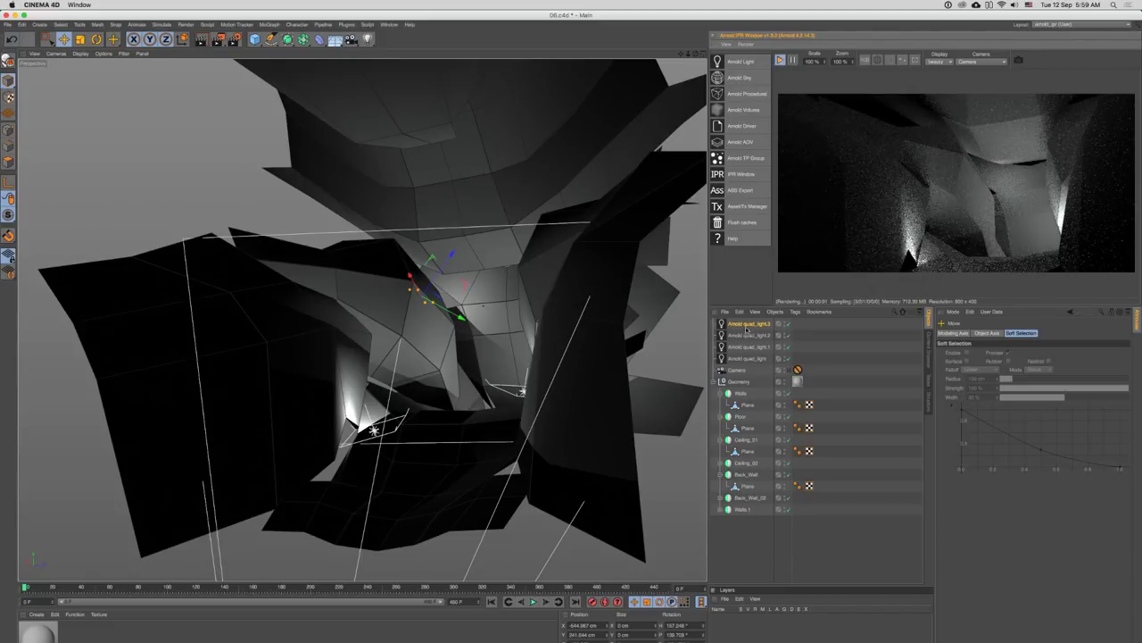
# - Tint the colour of the ceiling light, Arnold quad_light.3, a pale yellow
pyautogui.click(746, 328)
pyautogui.click(1010, 353)
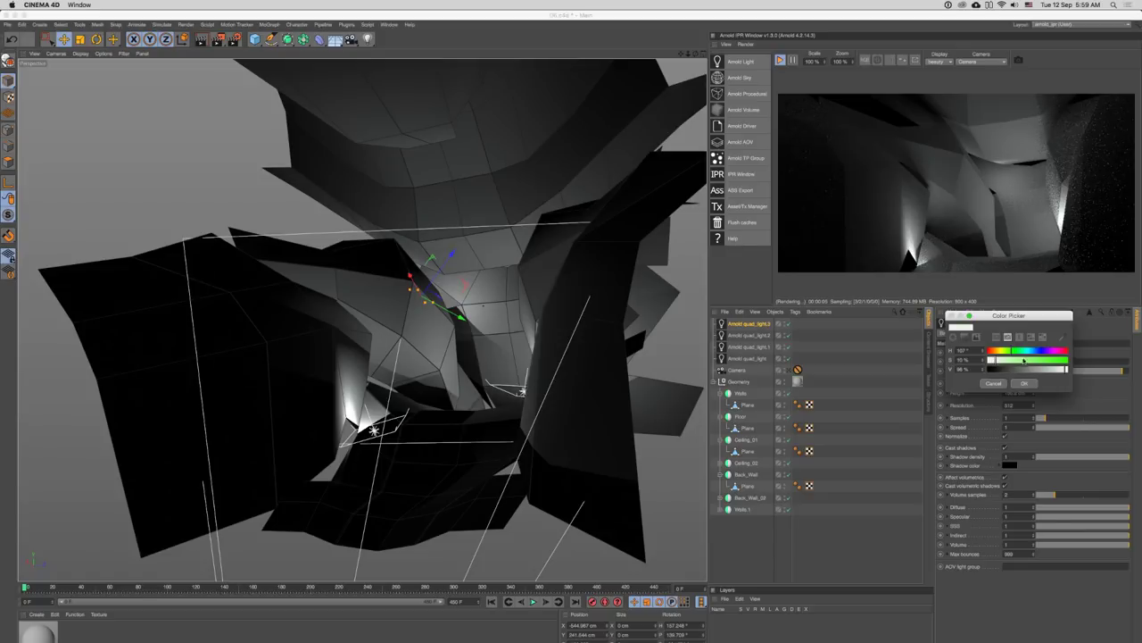
pyautogui.click(1025, 383)
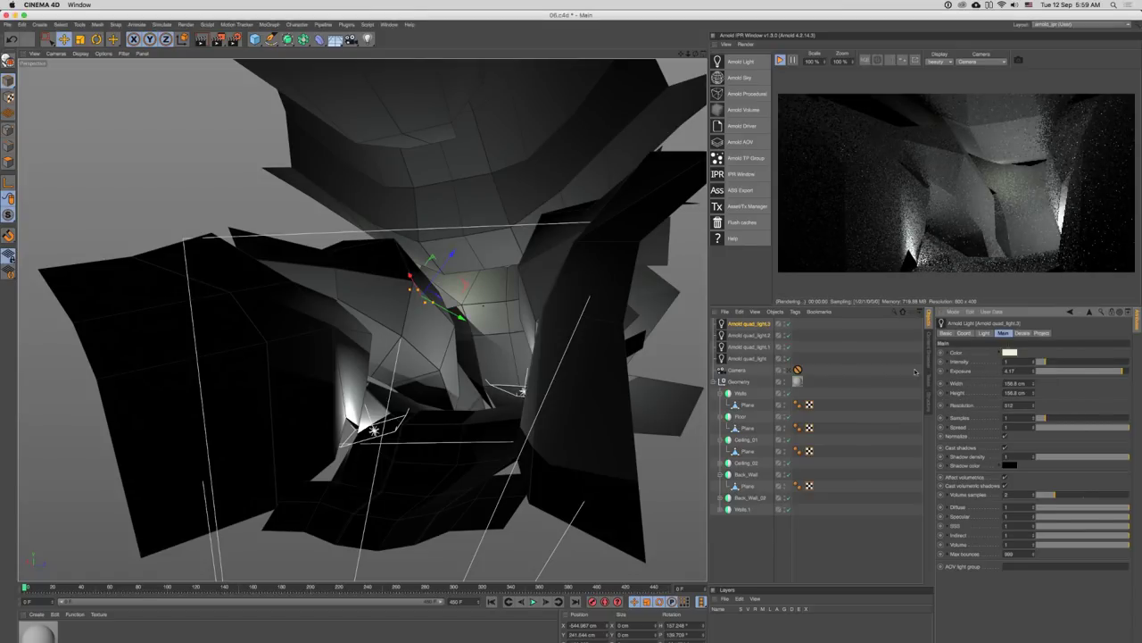
# - Give Arnold quad_light.2 and quad_light.1 a barely visible cool tint at about 3% saturation
pyautogui.click(757, 335)
pyautogui.click(1009, 353)
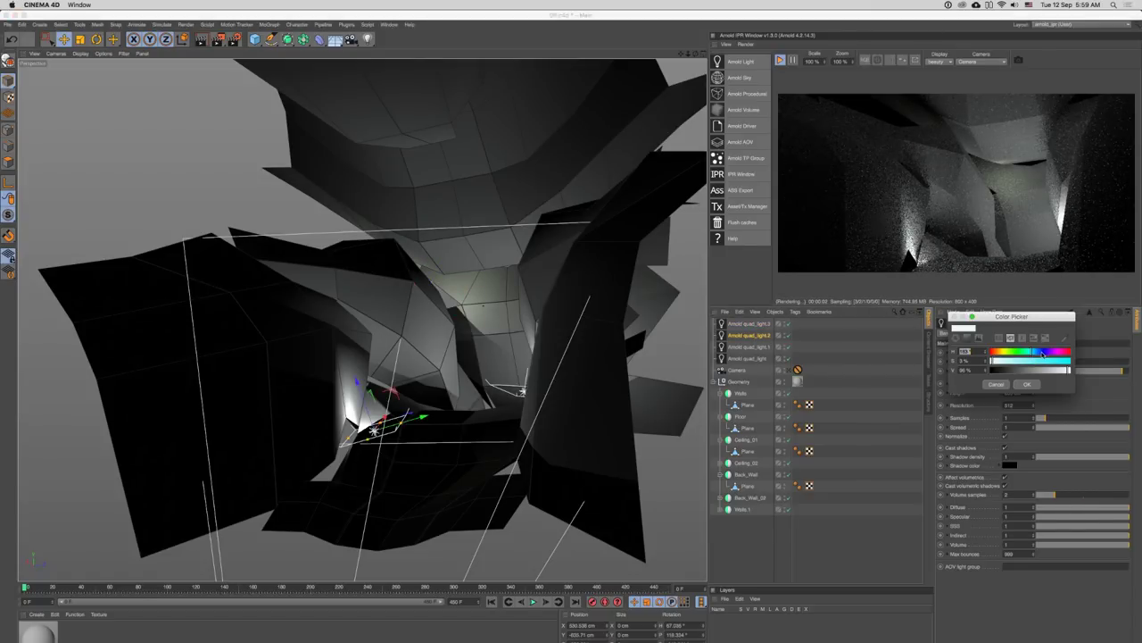
pyautogui.click(1026, 383)
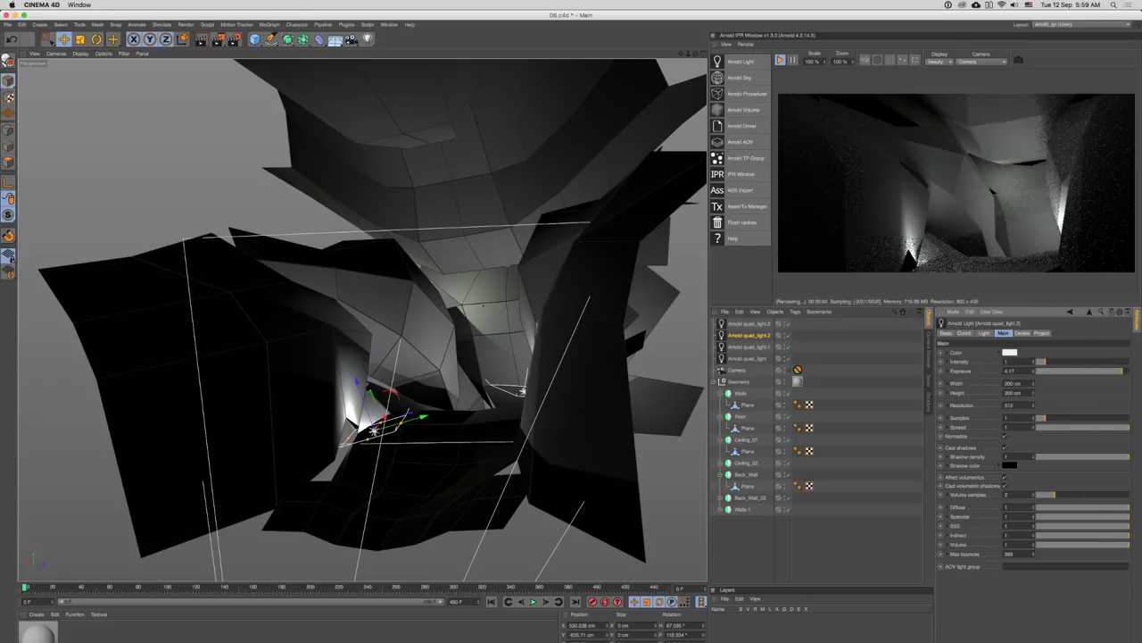
pyautogui.click(752, 347)
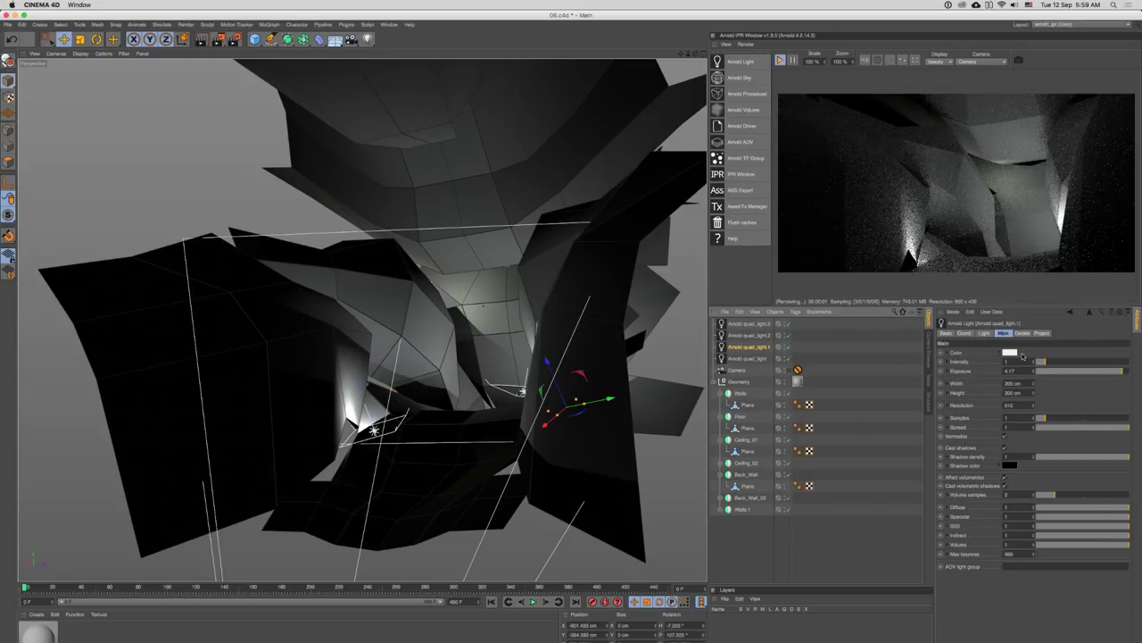
pyautogui.click(1009, 352)
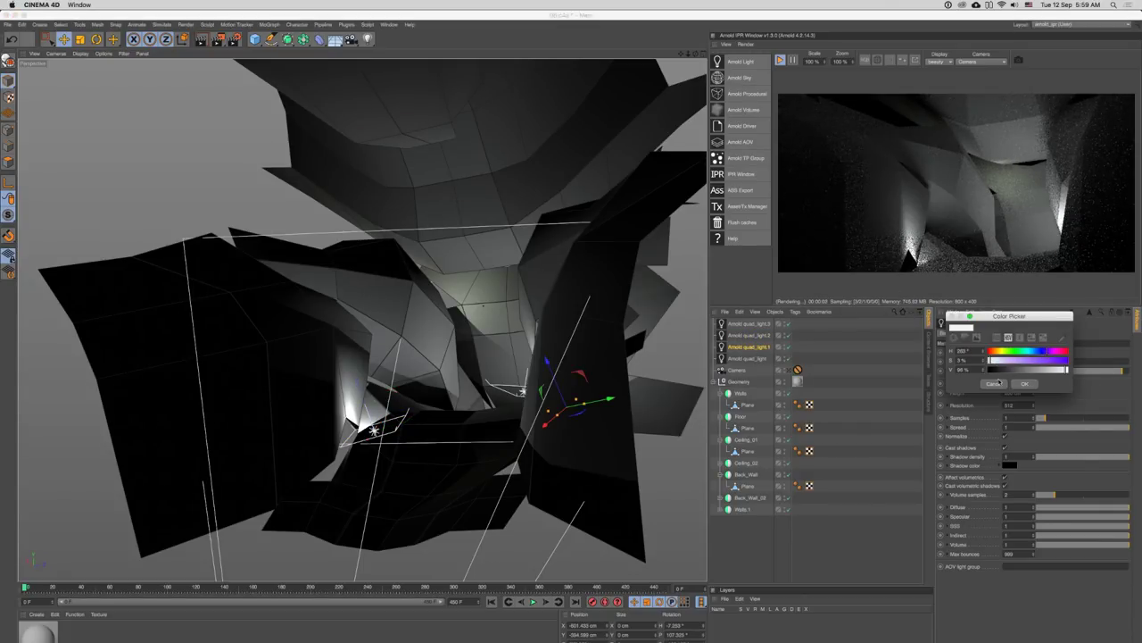
pyautogui.click(1025, 384)
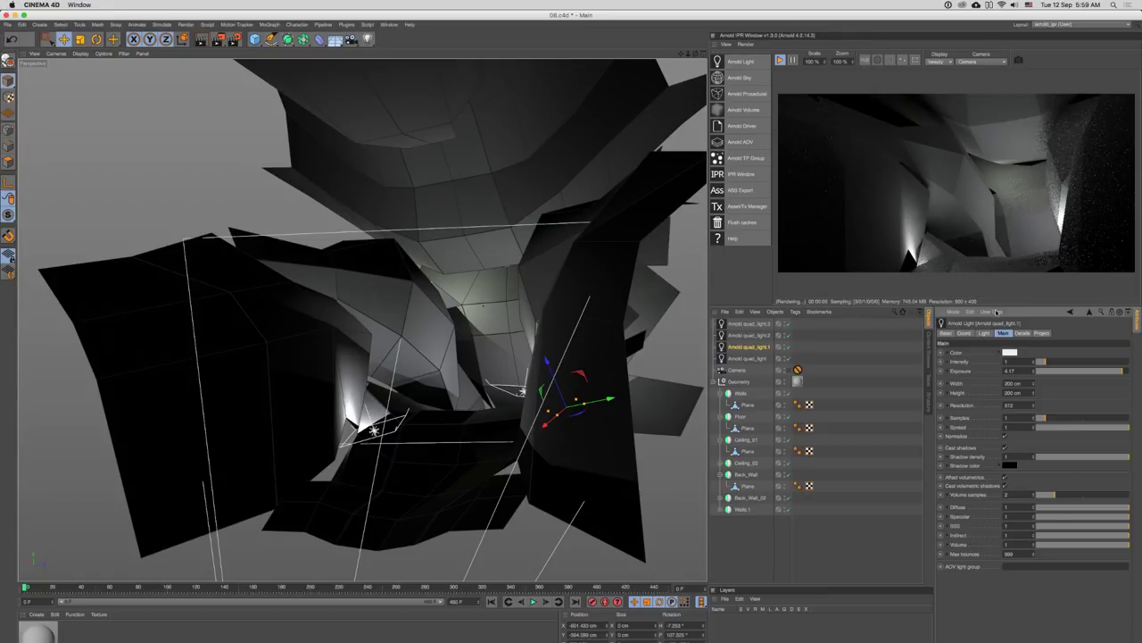
pyautogui.moveTo(1000, 307); pyautogui.dragTo(1001, 312)
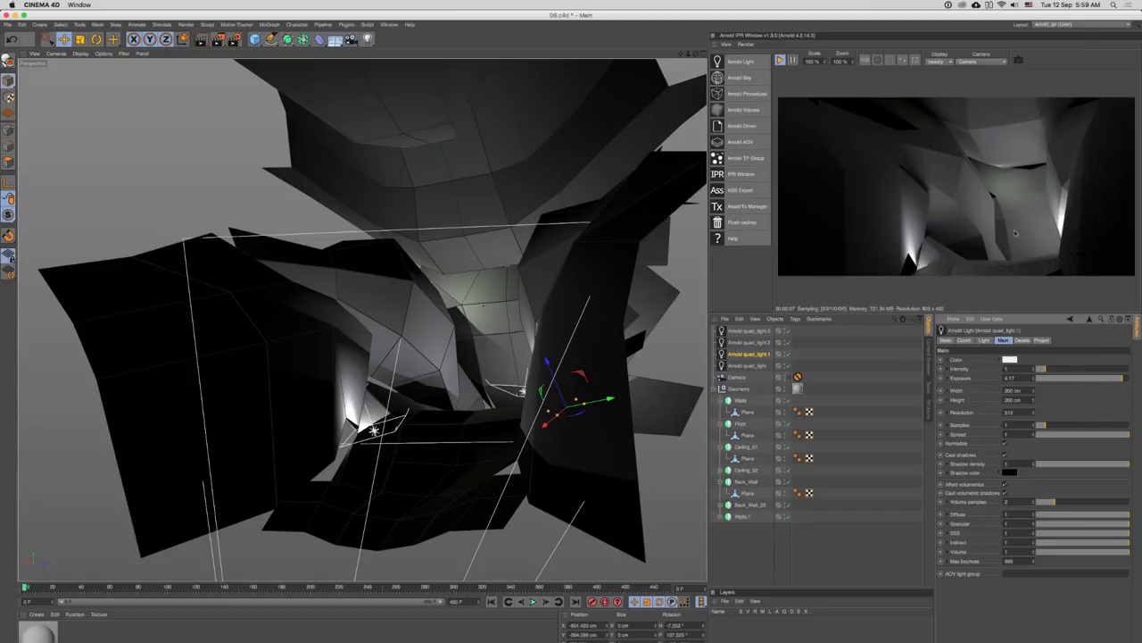
# - Stop the IPR render, duplicate a quad light down beside the passage's inner side wall near the floor, rotate the copy and restart the IPR render
pyautogui.click(779, 61)
pyautogui.moveTo(357, 349); pyautogui.dragTo(595, 385)
pyautogui.moveTo(595, 339); pyautogui.dragTo(499, 350)
pyautogui.moveTo(521, 339); pyautogui.dragTo(491, 402)
pyautogui.moveTo(486, 411); pyautogui.dragTo(500, 483)
pyautogui.press('r')
pyautogui.moveTo(445, 376); pyautogui.dragTo(505, 375)
pyautogui.press('e')
pyautogui.moveTo(505, 375); pyautogui.dragTo(437, 338)
pyautogui.click(780, 59)
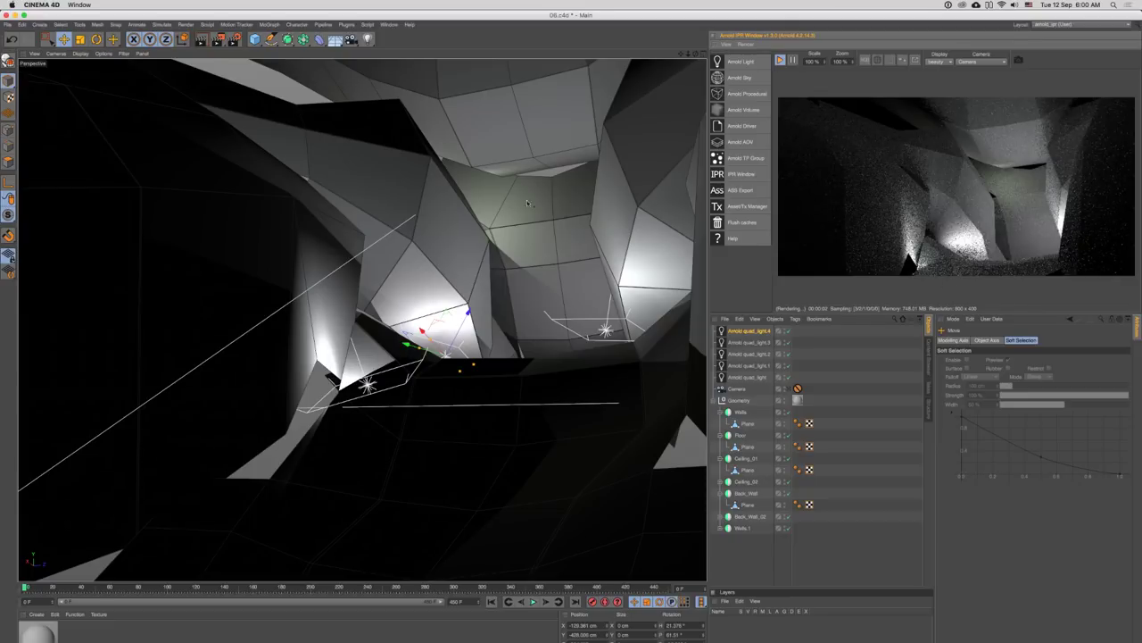
# - Duplicate that quad light to the far end of the passage, rotate it toward the back wall and set its exposure to 5.74
pyautogui.moveTo(527, 203); pyautogui.dragTo(484, 324)
pyautogui.moveTo(418, 363); pyautogui.dragTo(621, 338)
pyautogui.moveTo(505, 377); pyautogui.dragTo(533, 407)
pyautogui.press('r')
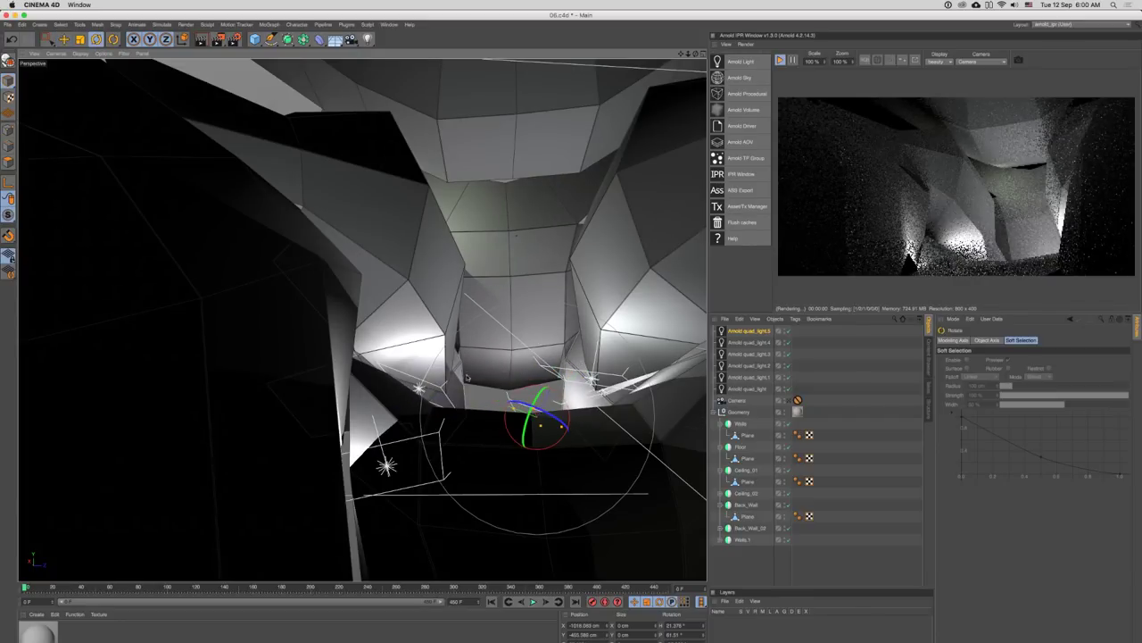
pyautogui.moveTo(466, 377); pyautogui.dragTo(427, 391)
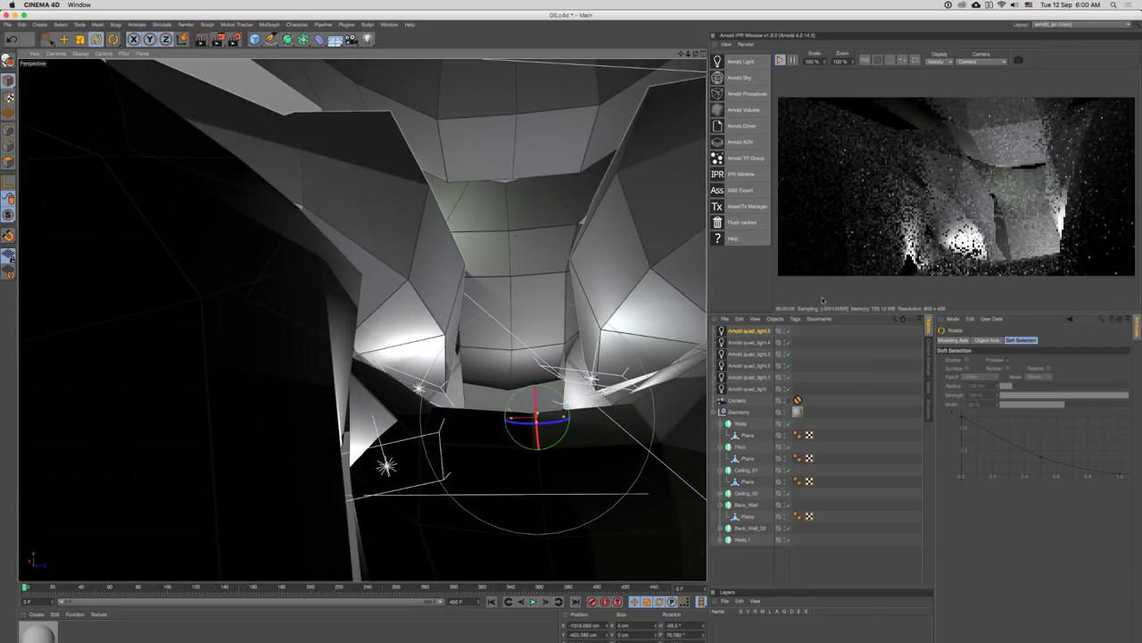
pyautogui.click(748, 331)
pyautogui.moveTo(1034, 378); pyautogui.dragTo(1039, 310)
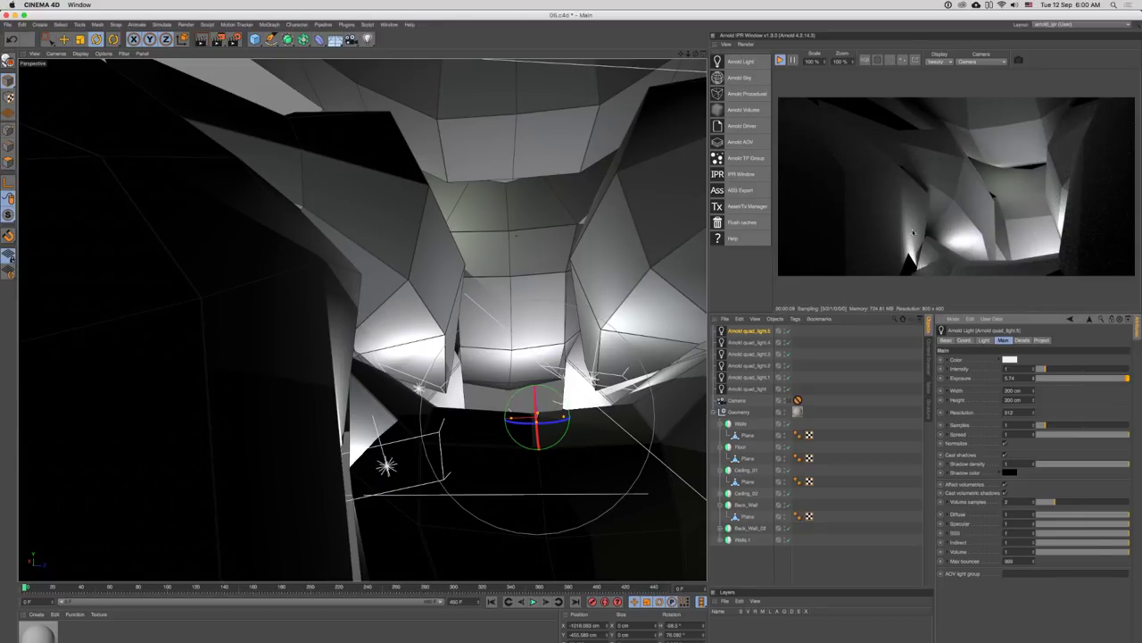
# - Add an Arnold point light inside the passage at about Y -139 cm and raise its exposure to about 3.98 with the IPR render running
pyautogui.click(780, 60)
pyautogui.scroll(-5, 538, 309)
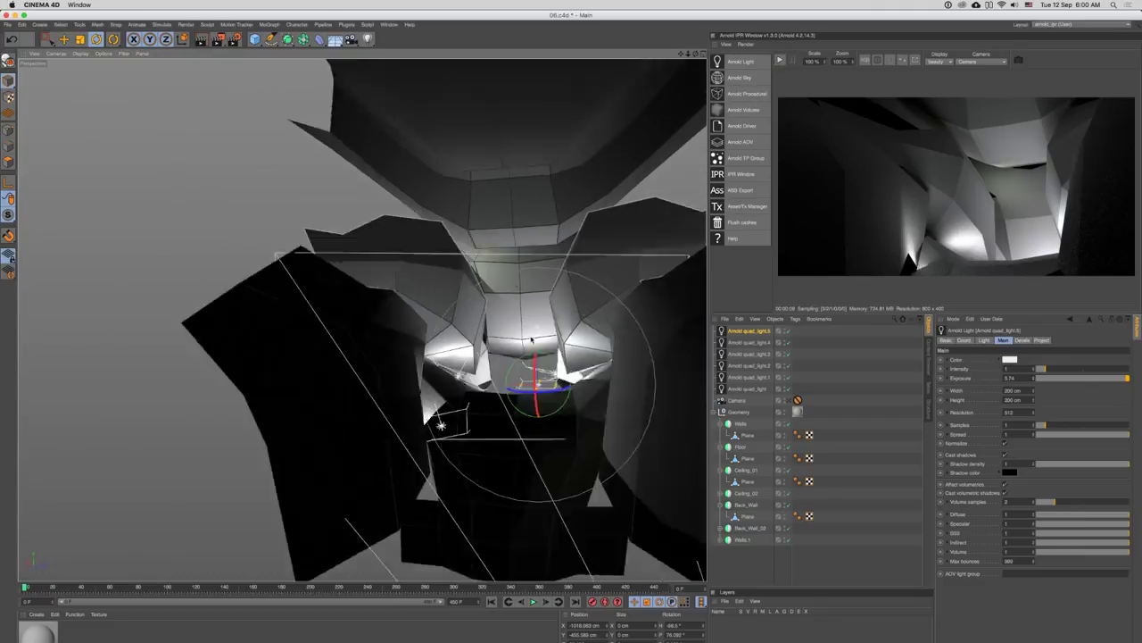
pyautogui.moveTo(533, 339); pyautogui.dragTo(513, 370)
pyautogui.click(745, 64)
pyautogui.moveTo(784, 64)
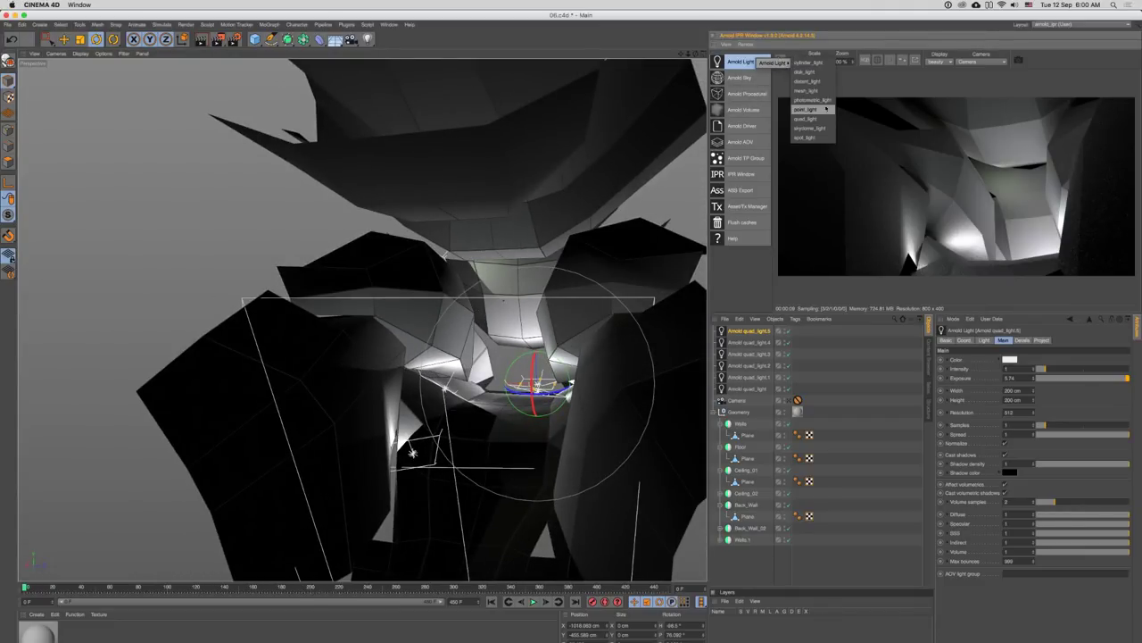
pyautogui.click(823, 109)
pyautogui.moveTo(536, 268); pyautogui.dragTo(579, 365)
pyautogui.moveTo(579, 365); pyautogui.dragTo(514, 338)
pyautogui.click(780, 60)
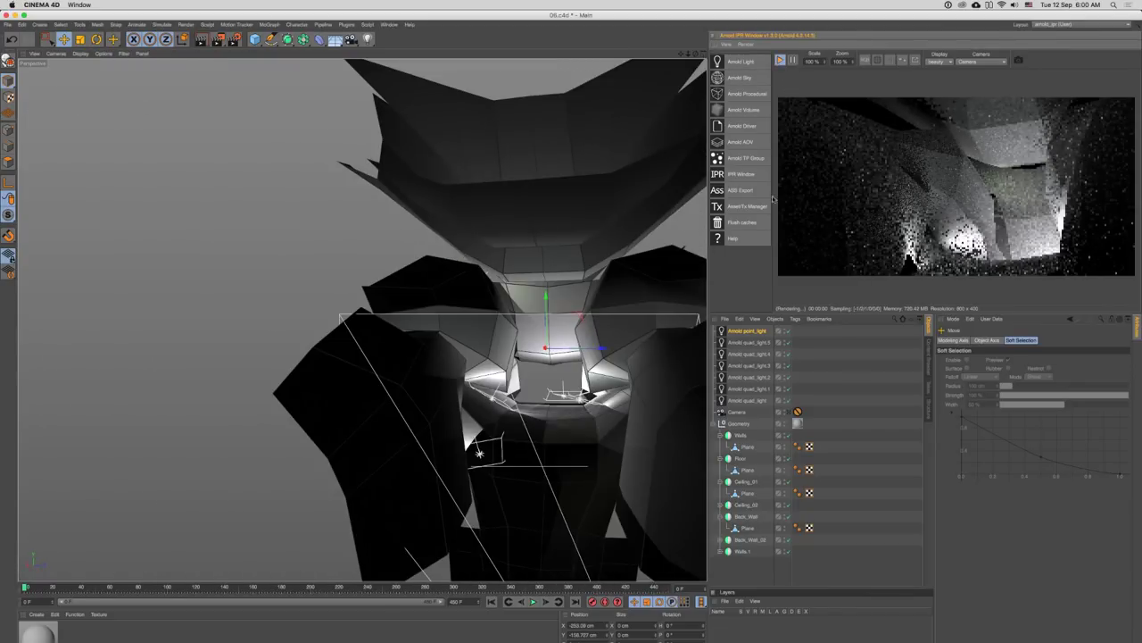
pyautogui.click(743, 332)
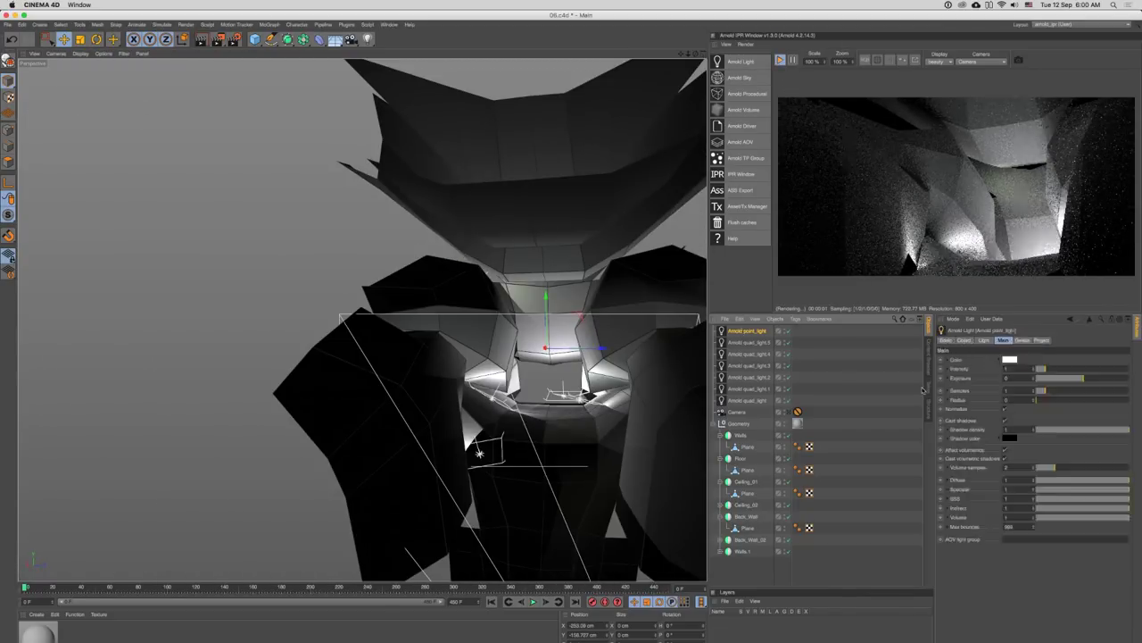
pyautogui.click(1087, 380)
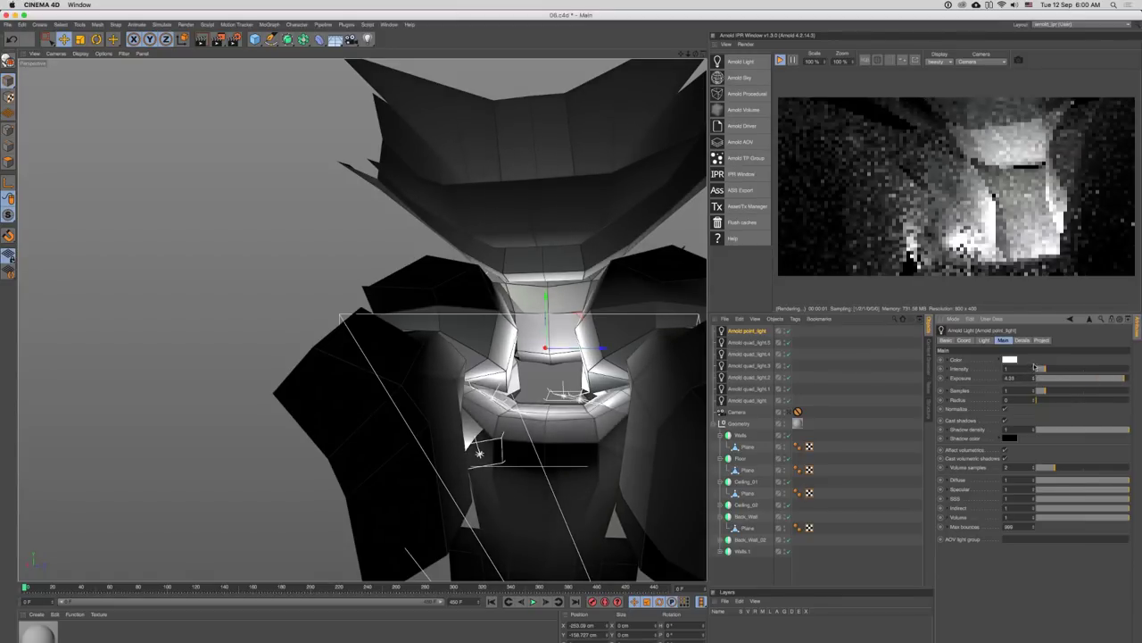
# - Set the Arnold Renderer's diffuse ray depth to 3 in the render settings
pyautogui.click(235, 38)
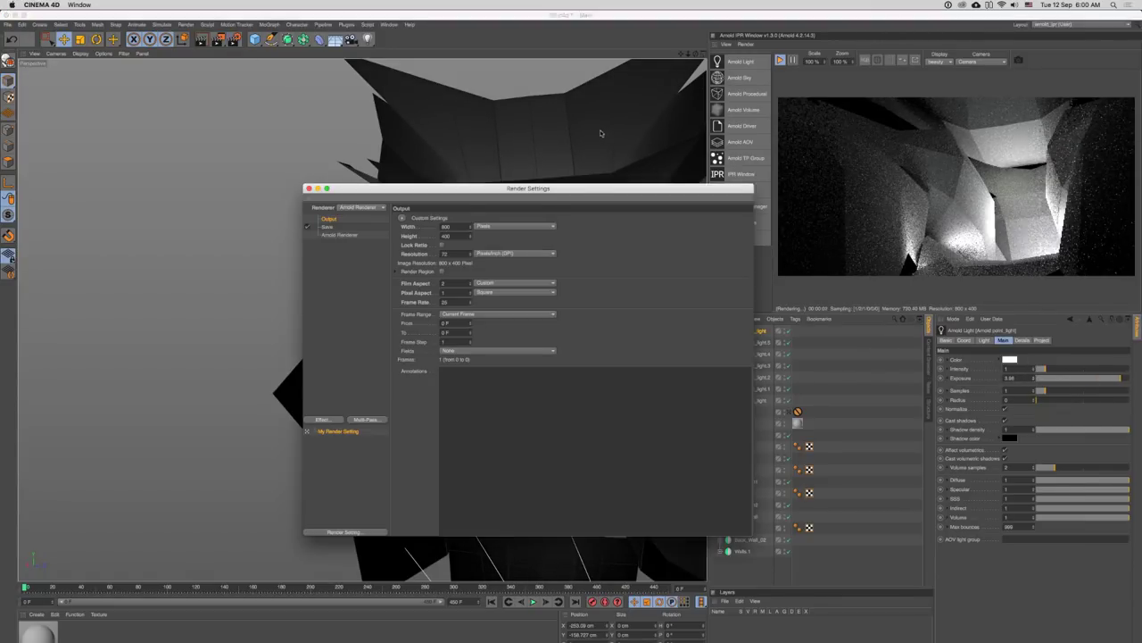
pyautogui.moveTo(499, 188); pyautogui.dragTo(576, 184)
pyautogui.click(403, 221)
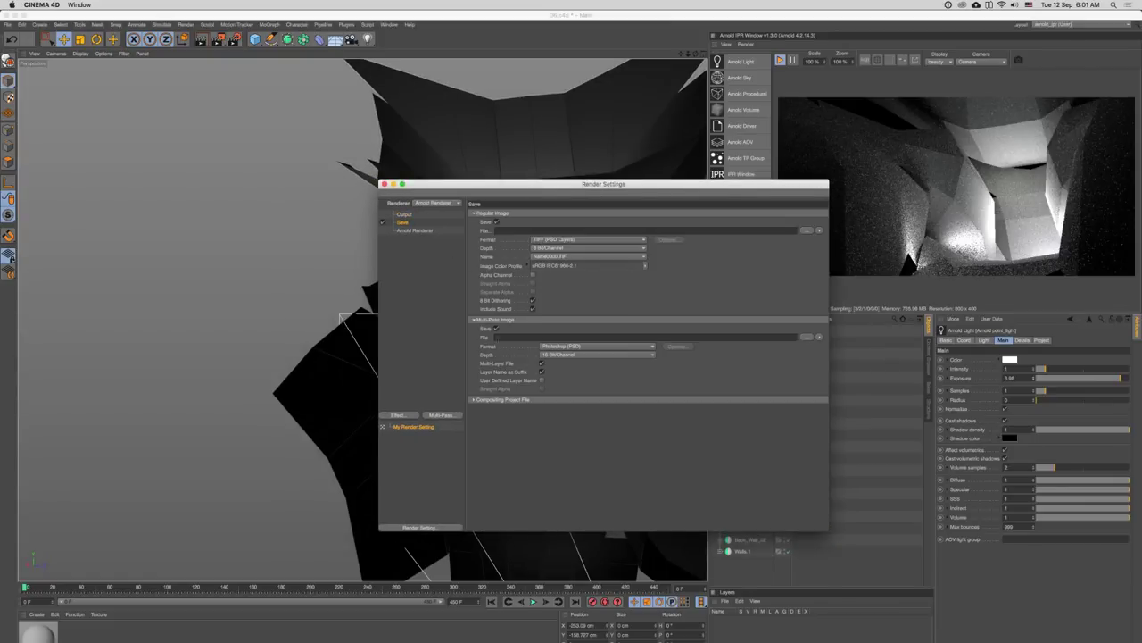
pyautogui.click(416, 230)
pyautogui.click(491, 402)
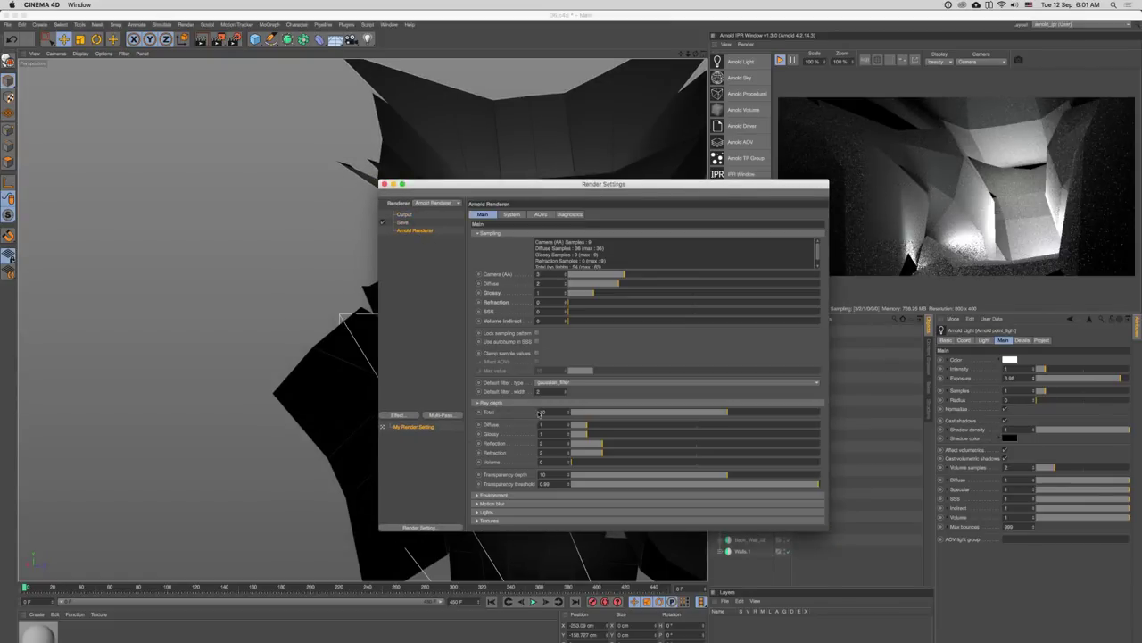
pyautogui.moveTo(597, 428); pyautogui.dragTo(619, 426)
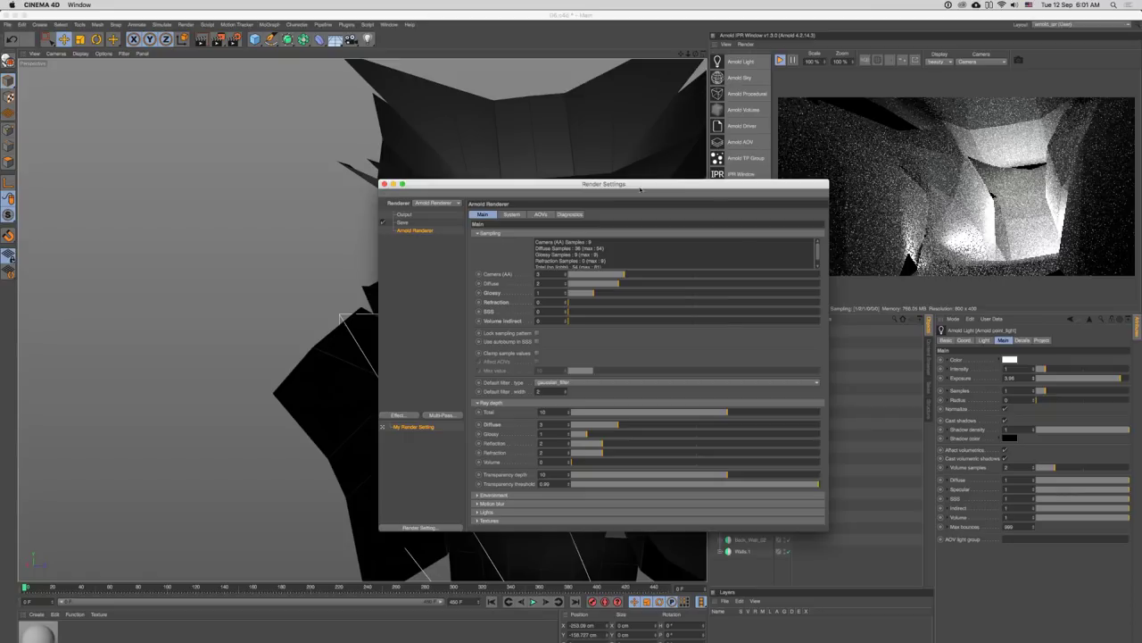
pyautogui.moveTo(660, 189); pyautogui.dragTo(589, 151)
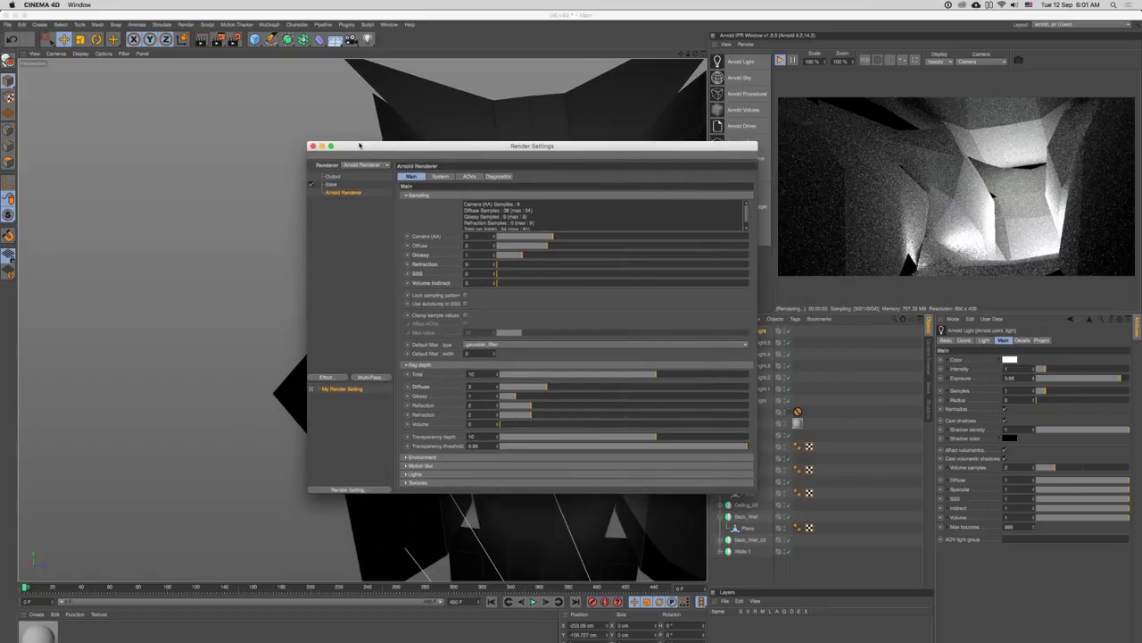
pyautogui.click(313, 146)
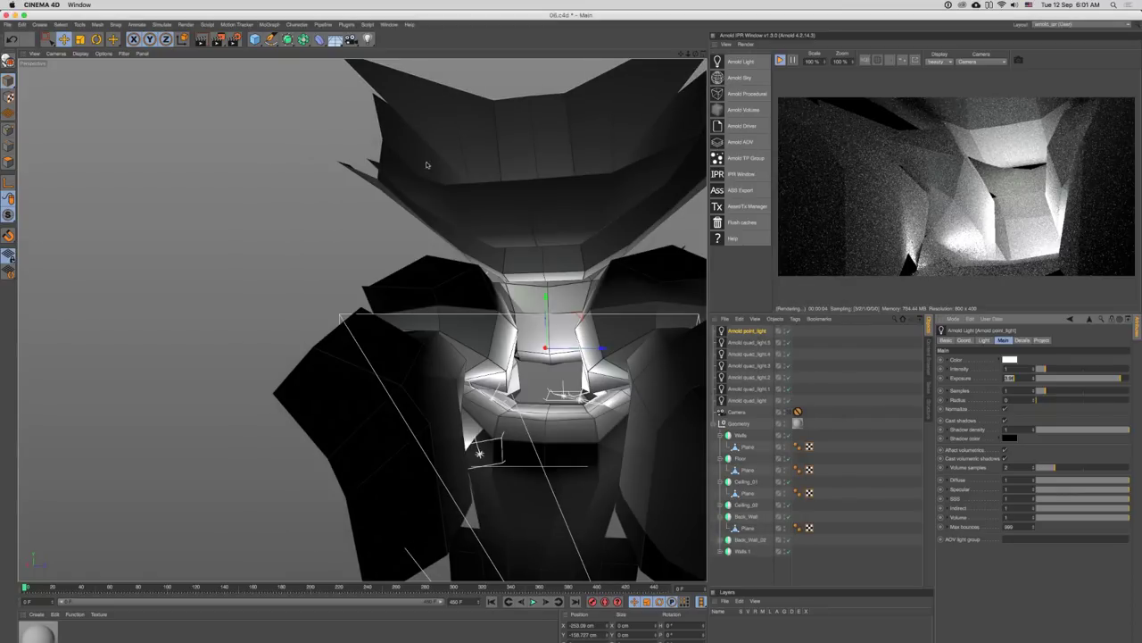
# - Lower the point light's exposure to about 2.55 and raise the exposure of Arnold quad_light.5 slightly above 6
pyautogui.click(760, 331)
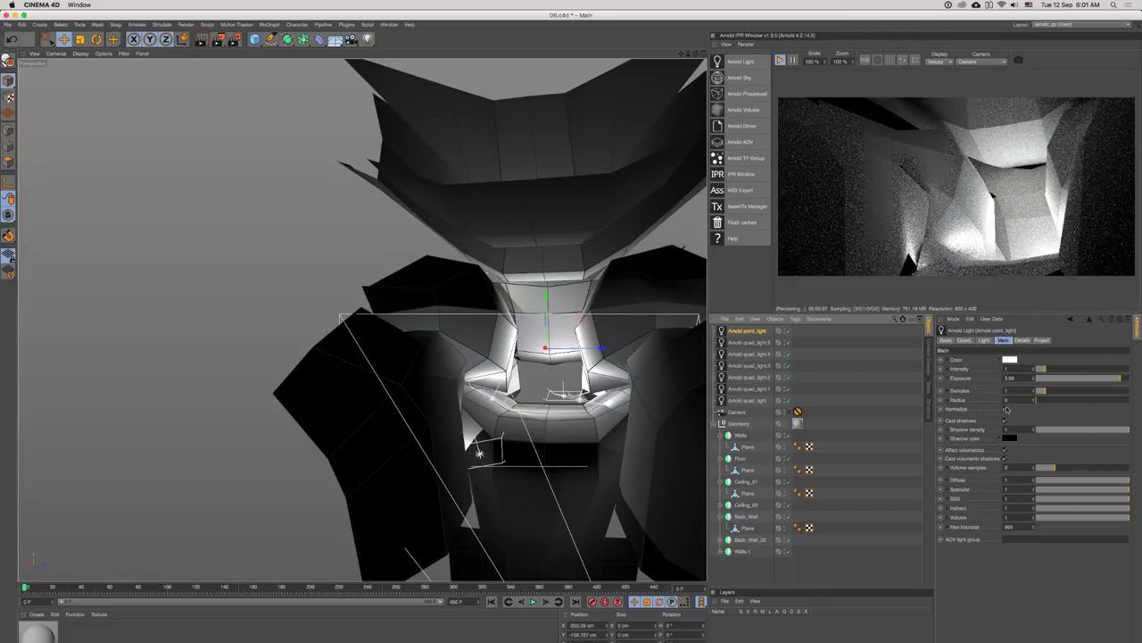
pyautogui.moveTo(1119, 378); pyautogui.dragTo(1110, 378)
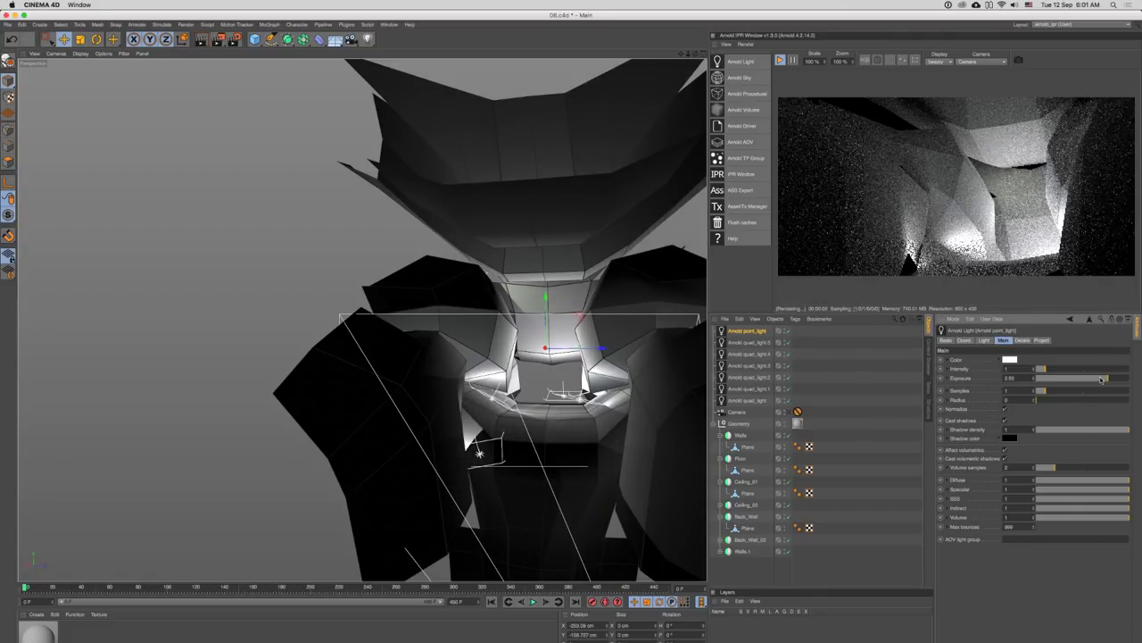
pyautogui.click(750, 342)
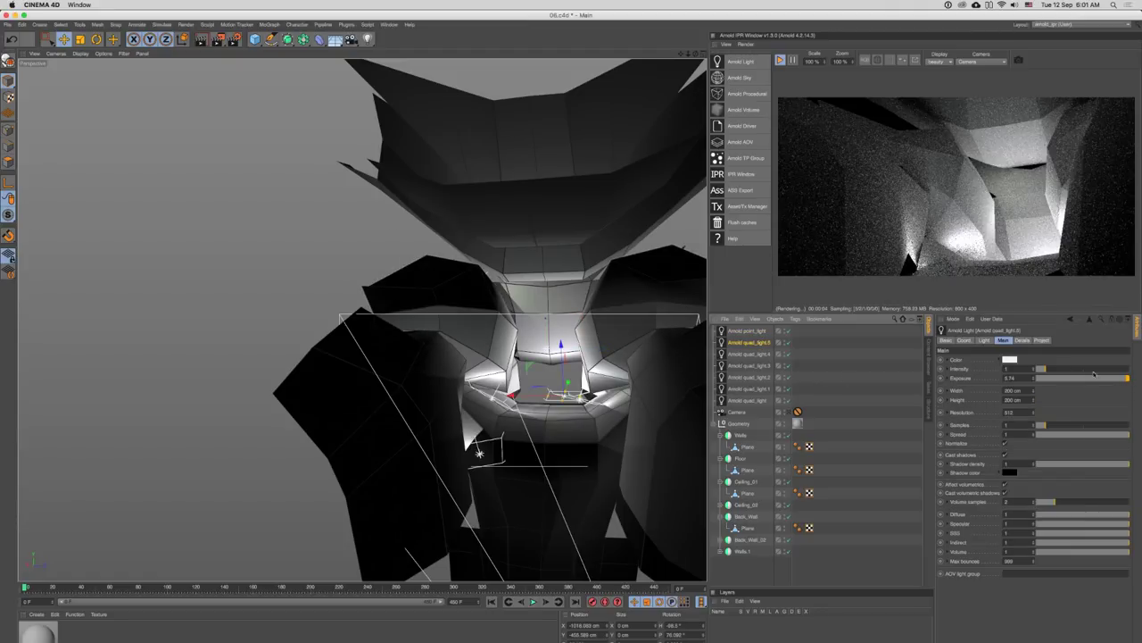
pyautogui.moveTo(1035, 380); pyautogui.dragTo(1028, 409)
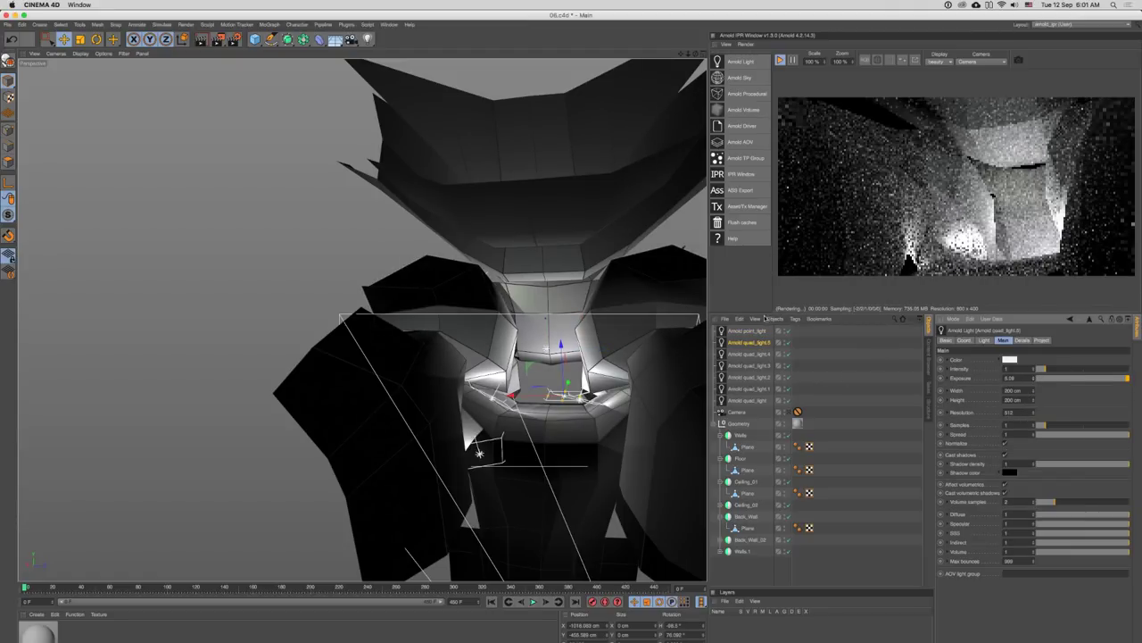
# - Lower the exposure of Arnold quad_light.4 to about 2.9 and raise the ceiling light, quad_light.3, to about 4.6
pyautogui.click(758, 355)
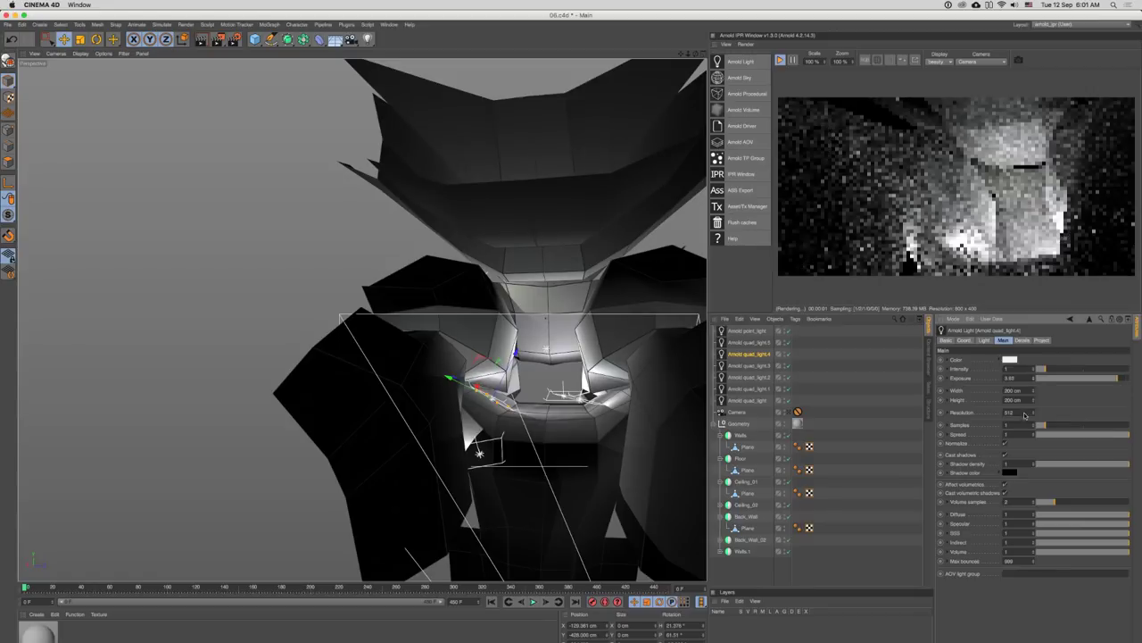
pyautogui.moveTo(1023, 408); pyautogui.dragTo(1006, 435)
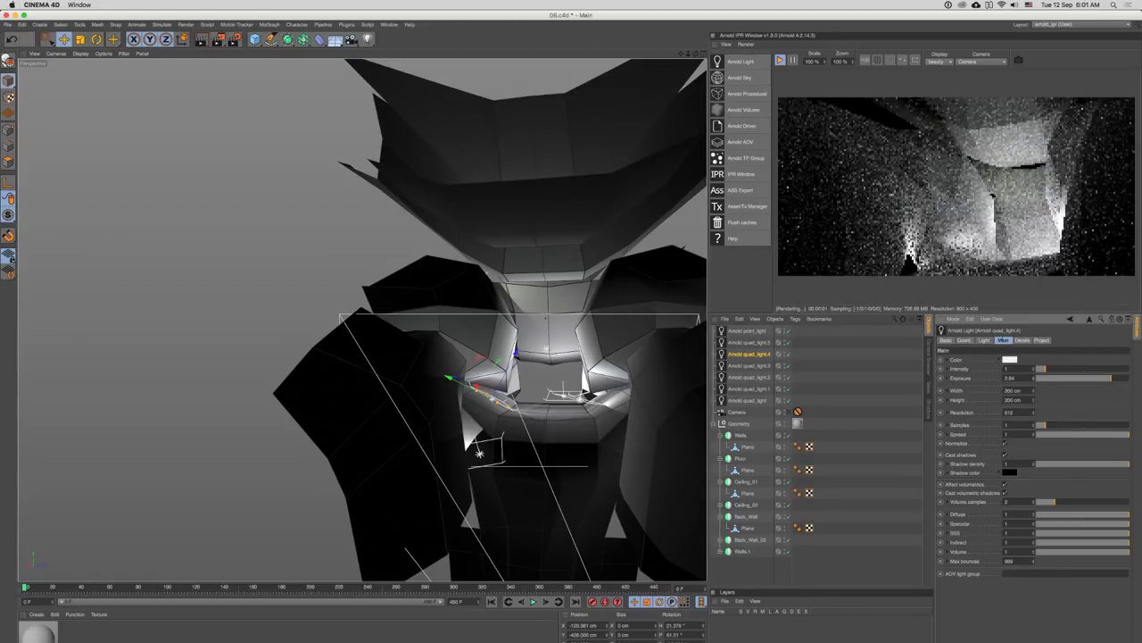
pyautogui.click(750, 365)
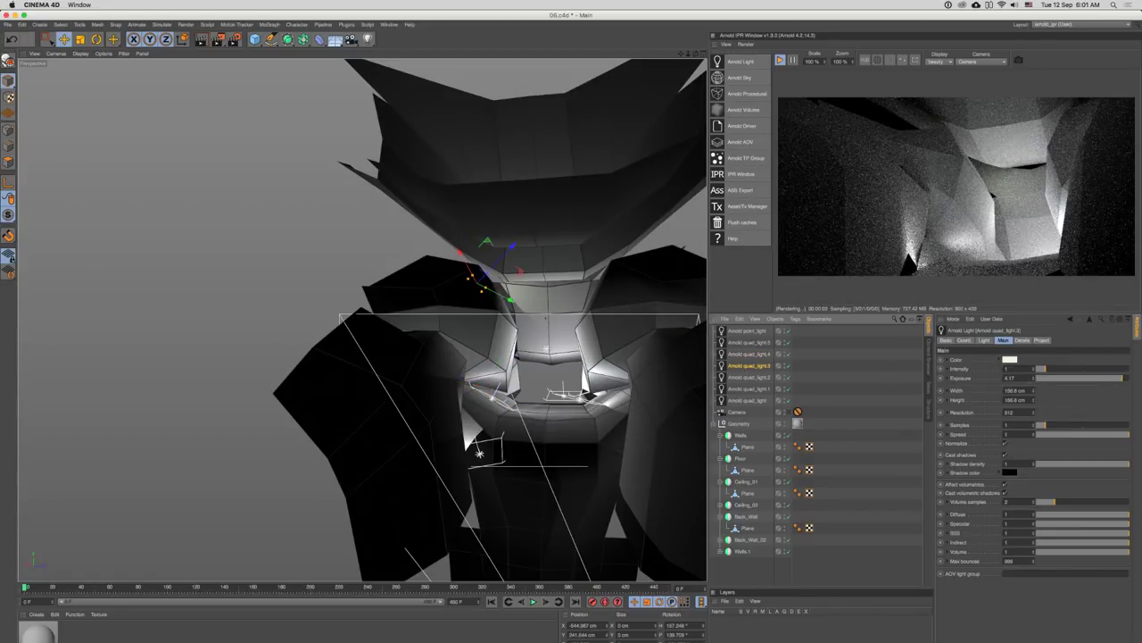
pyautogui.moveTo(1034, 380); pyautogui.dragTo(1042, 336)
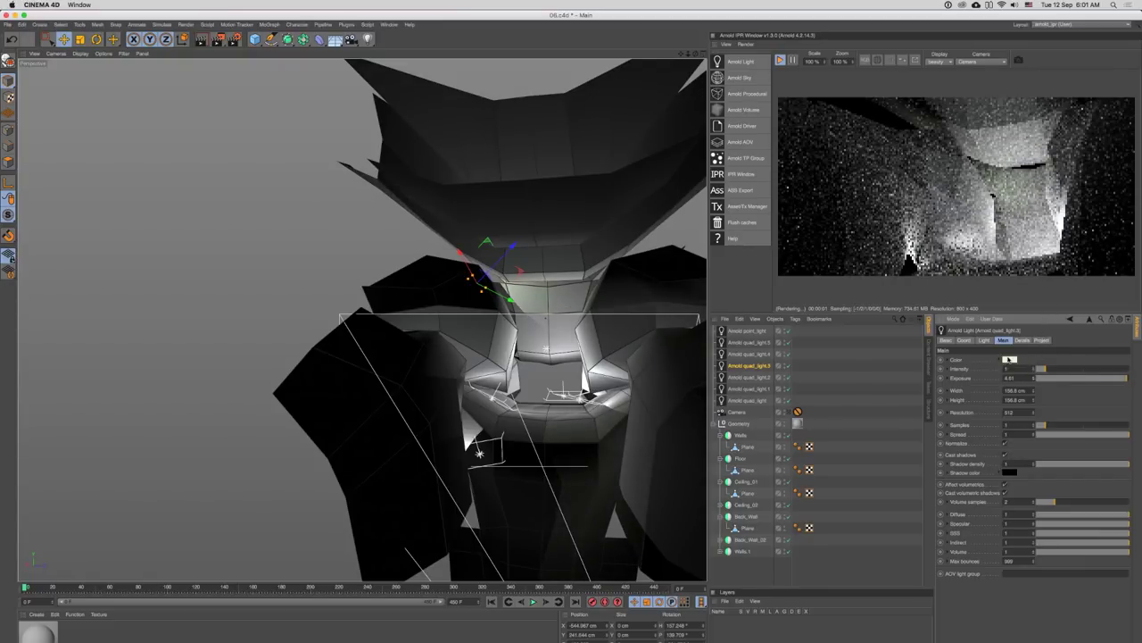
# - Tint the ceiling light, Arnold quad_light.3, a pale green with hue 151° and 10% saturation
pyautogui.click(1009, 359)
pyautogui.moveTo(1017, 358); pyautogui.dragTo(1022, 359)
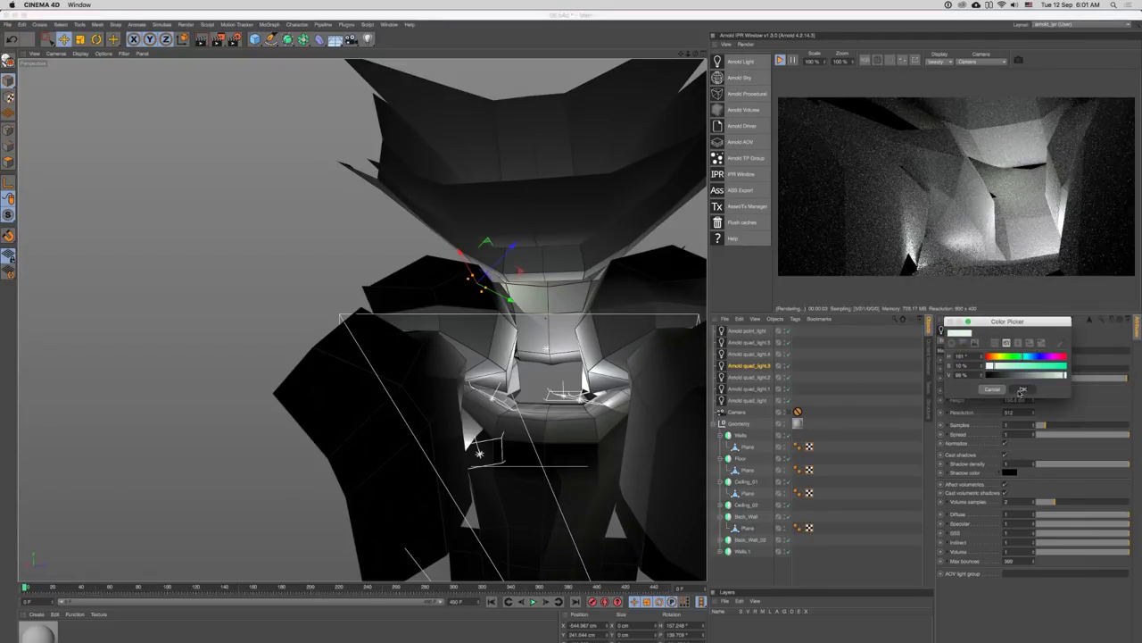
pyautogui.click(1024, 389)
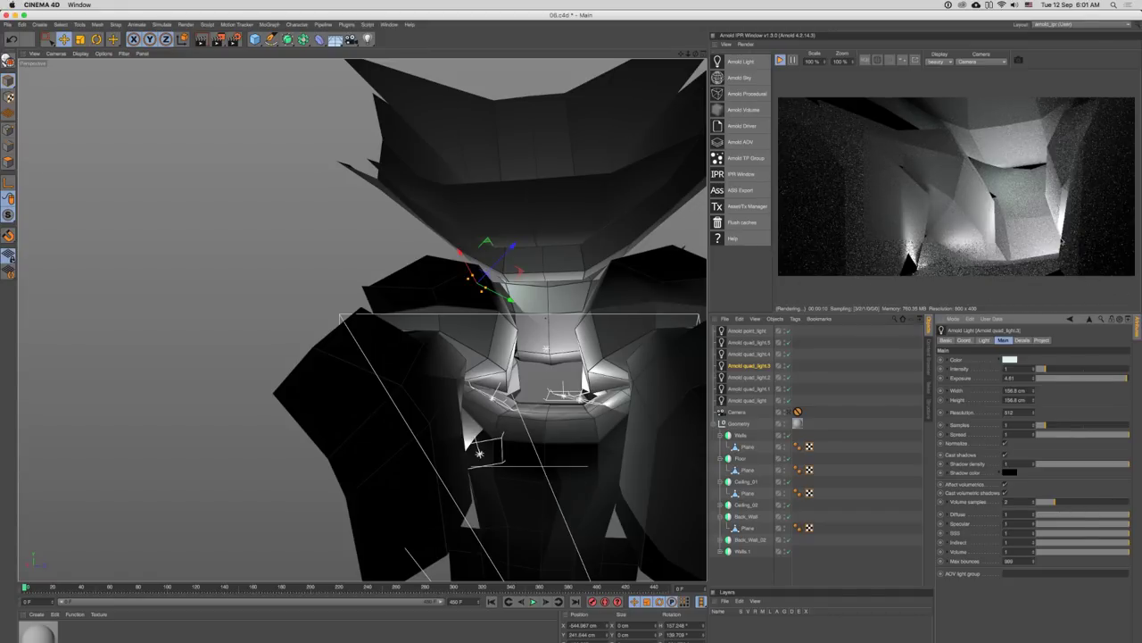
# - Stop the preview render, duplicate Arnold quad_light.2, move the copy down near the camera and rotate it toward the walls
pyautogui.click(780, 60)
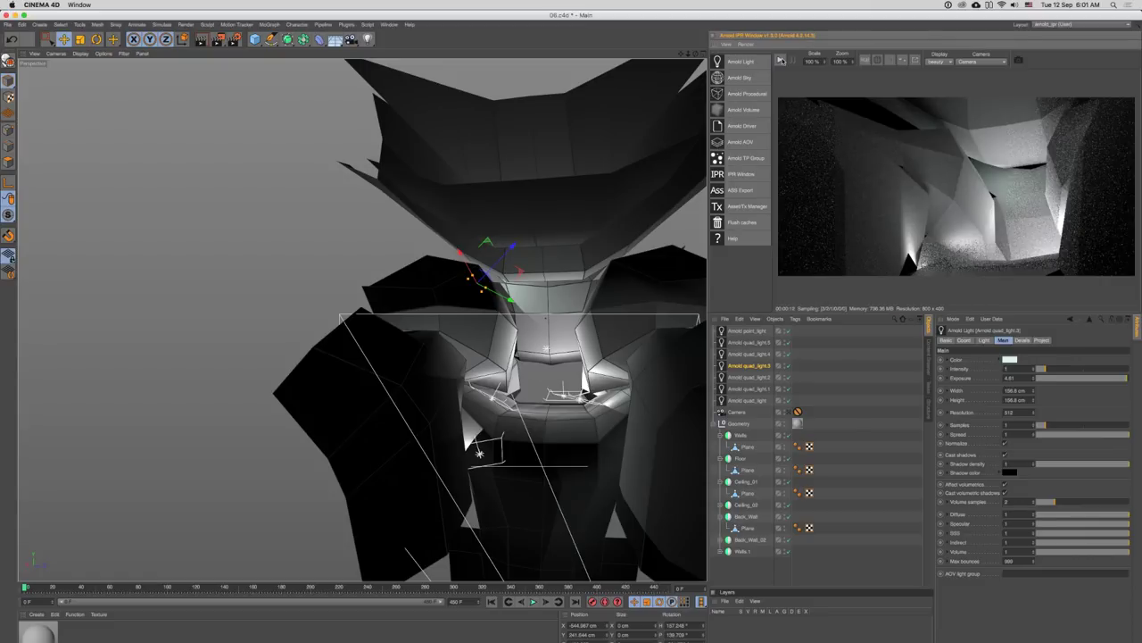
pyautogui.scroll(-10, 539, 317)
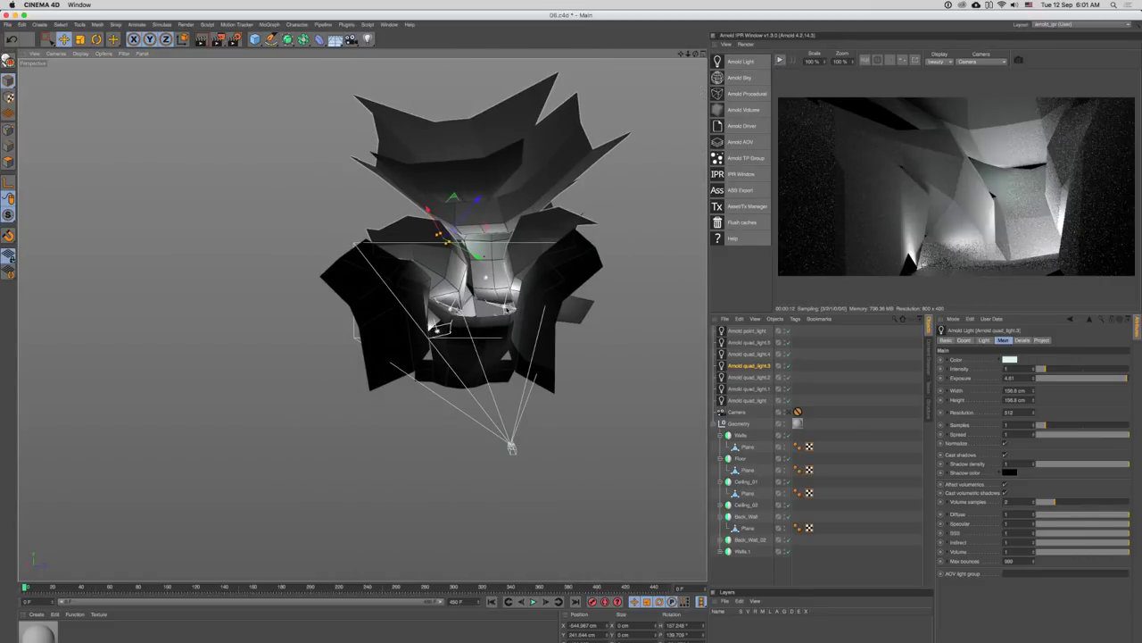
pyautogui.moveTo(538, 324); pyautogui.dragTo(594, 326)
pyautogui.scroll(3, 518, 291)
pyautogui.click(749, 377)
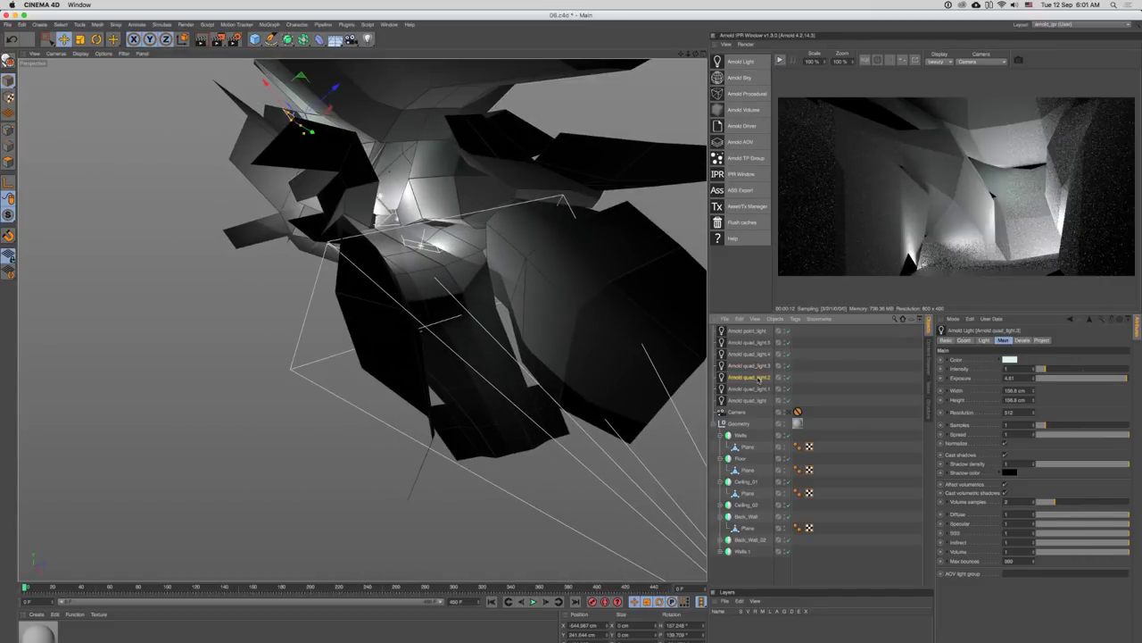
pyautogui.moveTo(438, 248); pyautogui.dragTo(637, 452)
pyautogui.moveTo(618, 424); pyautogui.dragTo(453, 258)
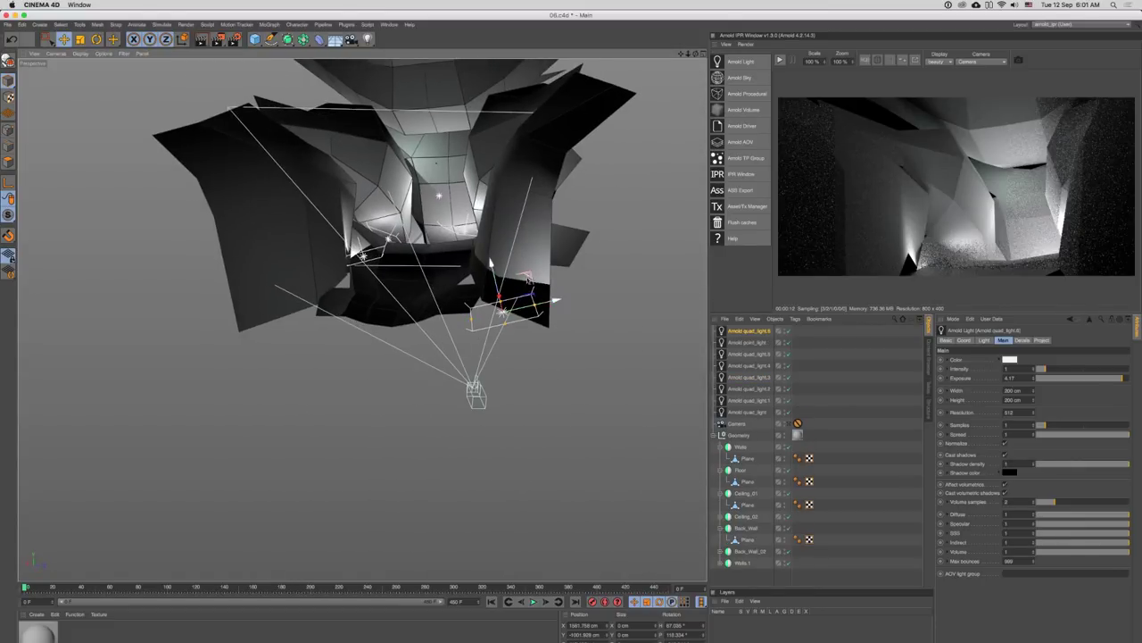
pyautogui.moveTo(527, 272); pyautogui.dragTo(529, 340)
pyautogui.press('r')
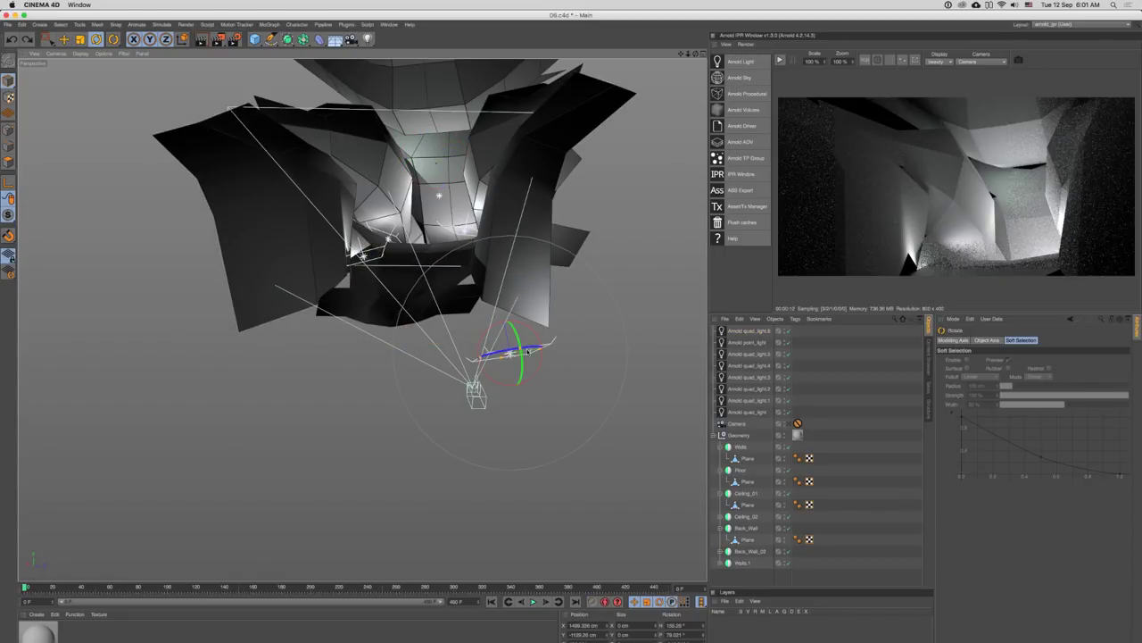
pyautogui.moveTo(528, 351); pyautogui.dragTo(490, 310)
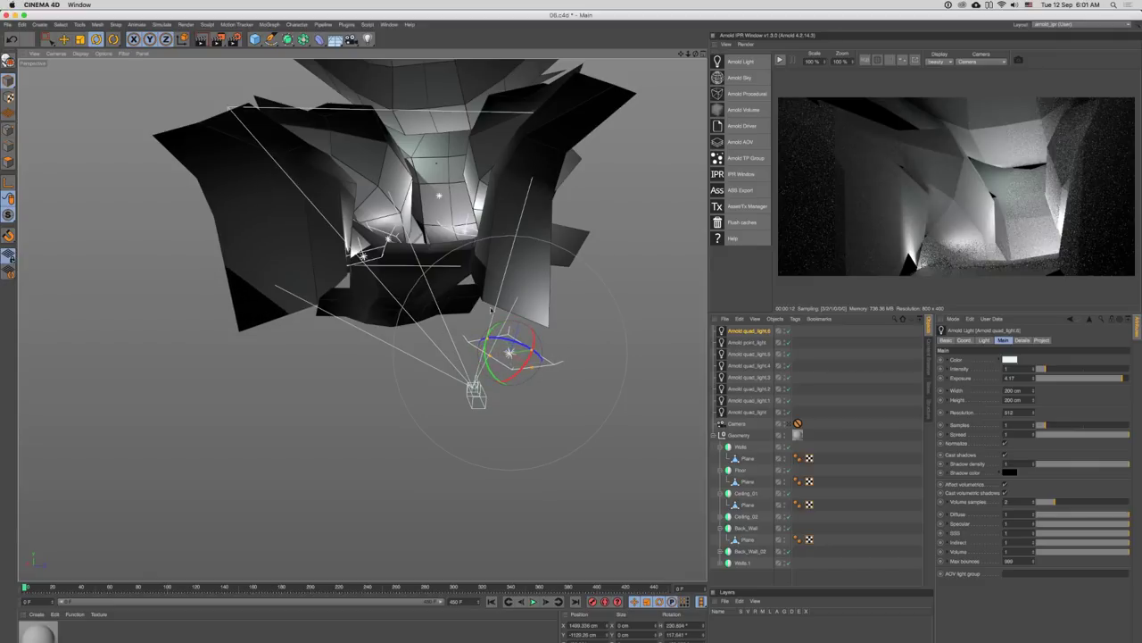
# - Restart the preview render and raise the exposure of Arnold quad_light.6
pyautogui.click(782, 60)
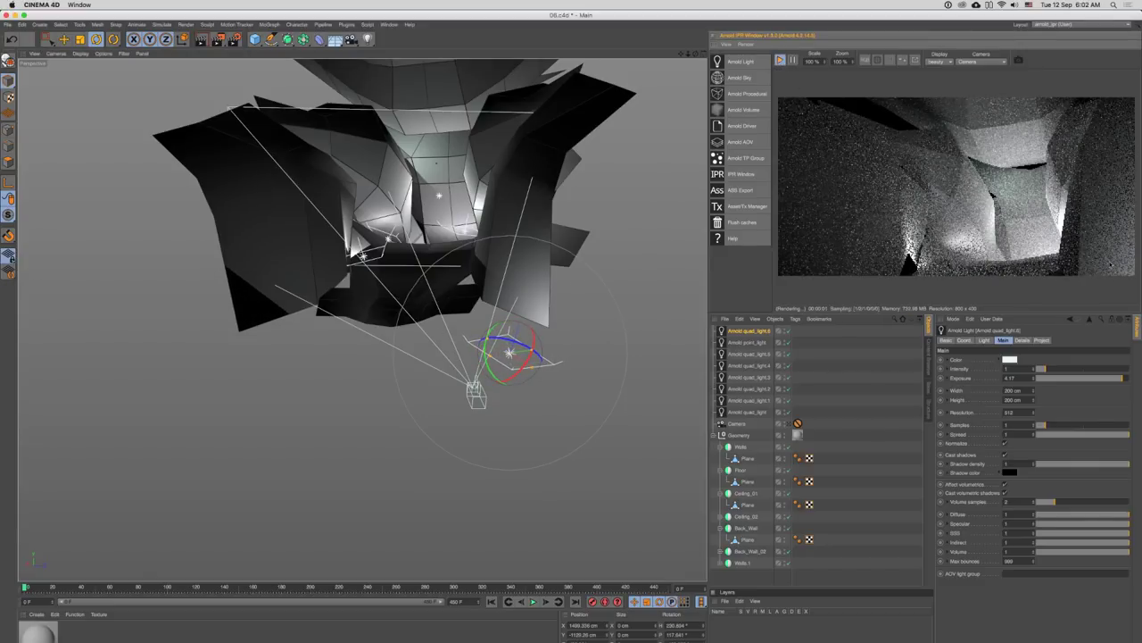
pyautogui.click(743, 332)
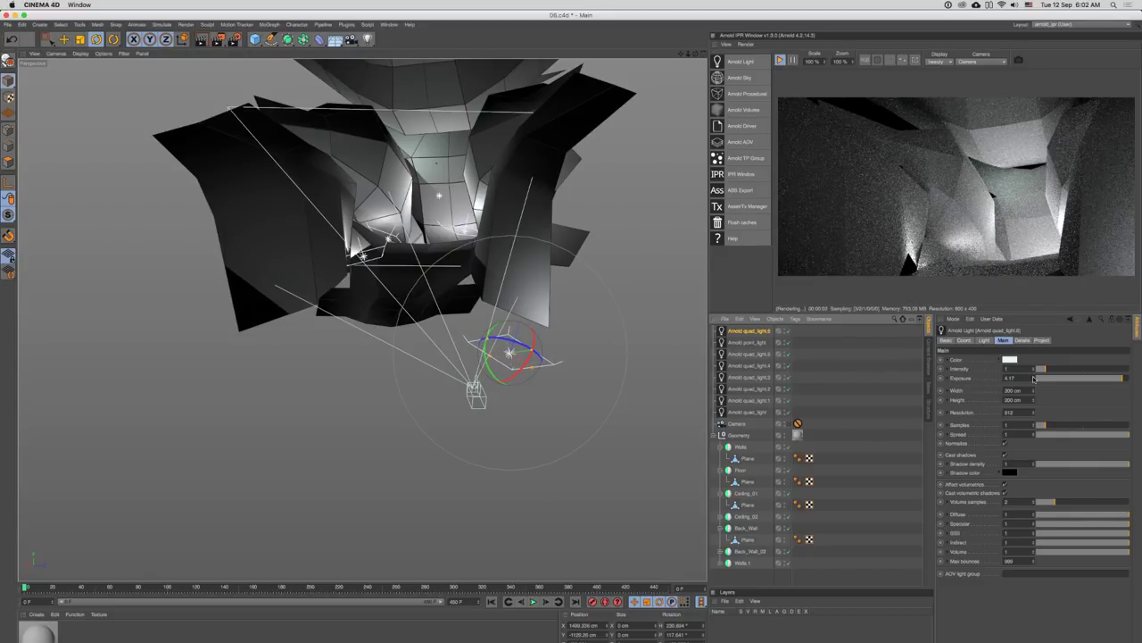
pyautogui.moveTo(1034, 378); pyautogui.dragTo(1040, 287)
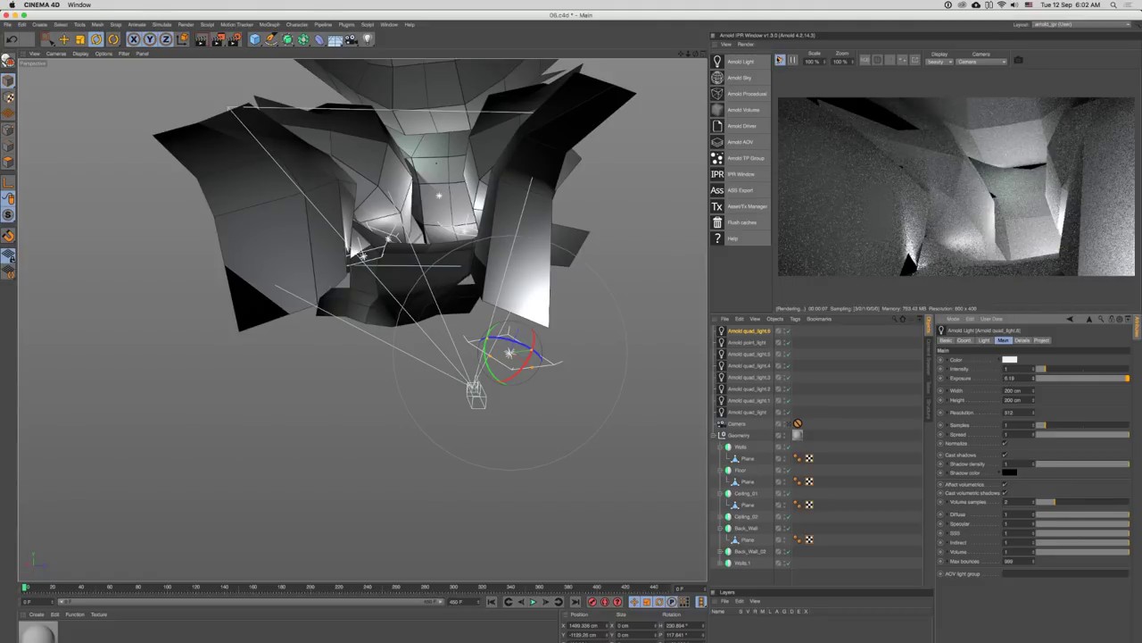
# - Pause the preview, select the Plane inside Back_Wall, resume rendering and reshape the mesh along its upper border toward the ceiling
pyautogui.click(779, 60)
pyautogui.press('e')
pyautogui.click(456, 164)
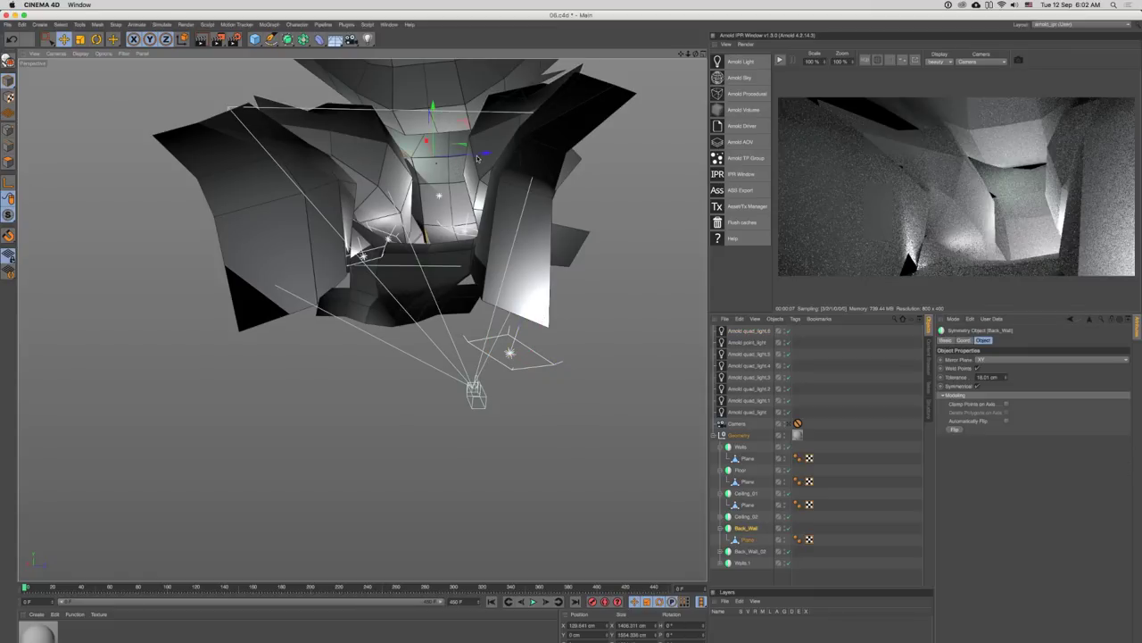
pyautogui.moveTo(477, 158); pyautogui.dragTo(457, 260)
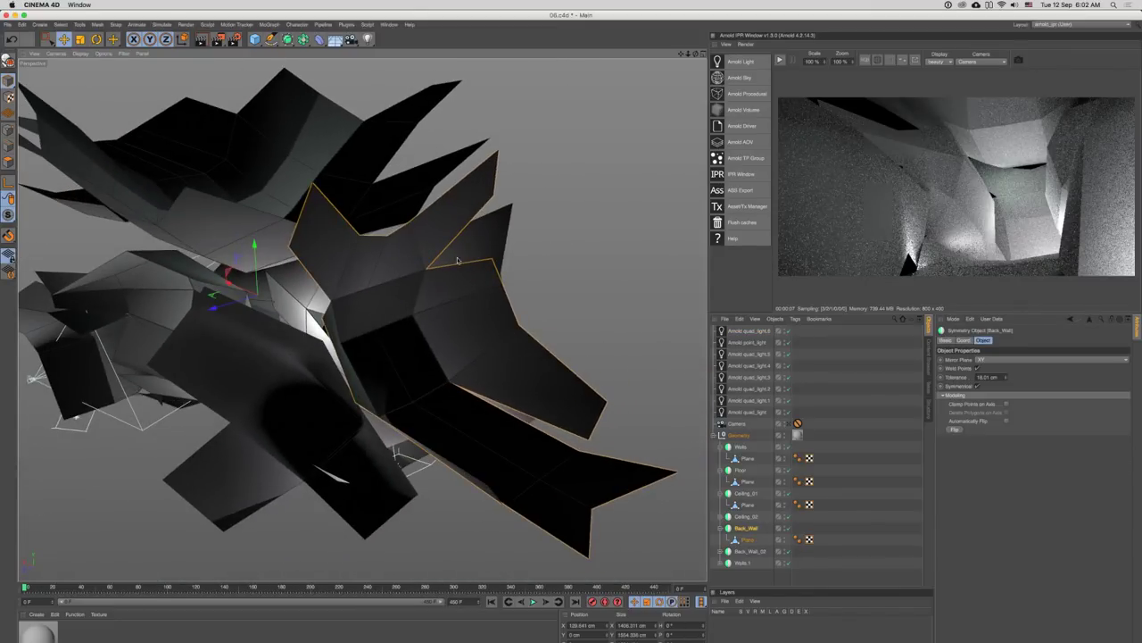
pyautogui.click(747, 541)
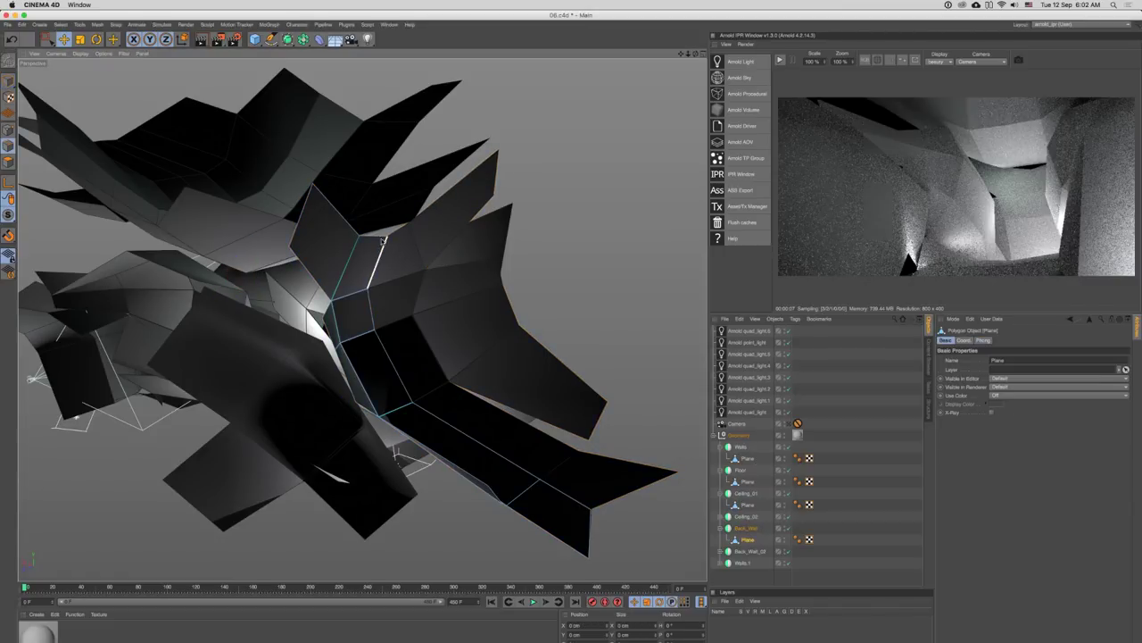
pyautogui.moveTo(387, 239); pyautogui.dragTo(412, 133)
pyautogui.click(779, 61)
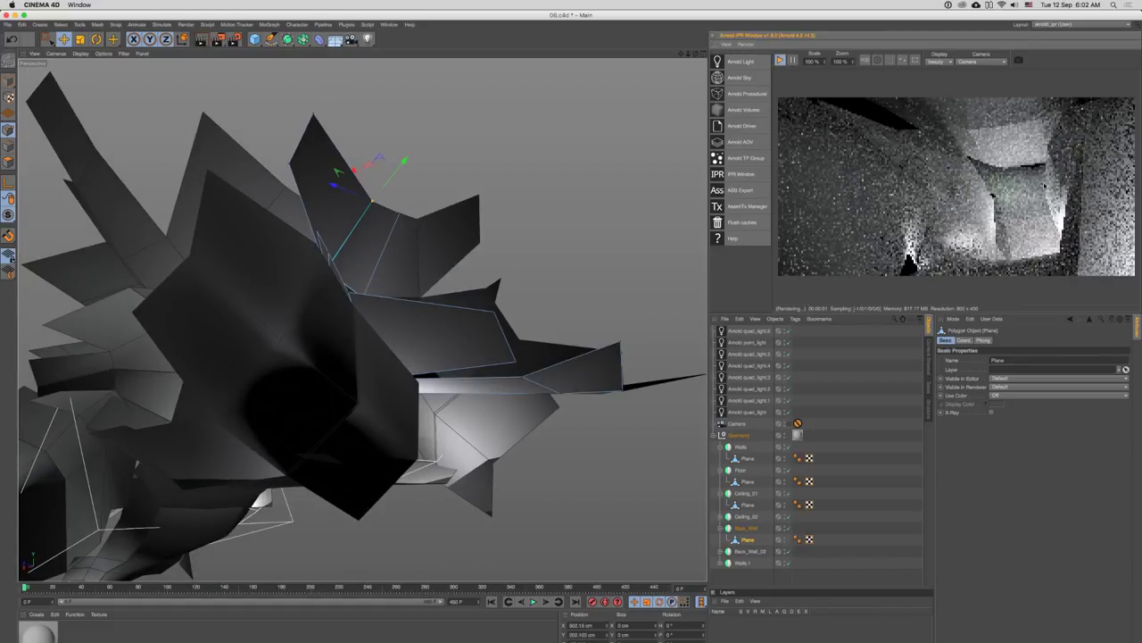
pyautogui.moveTo(337, 169); pyautogui.dragTo(399, 217)
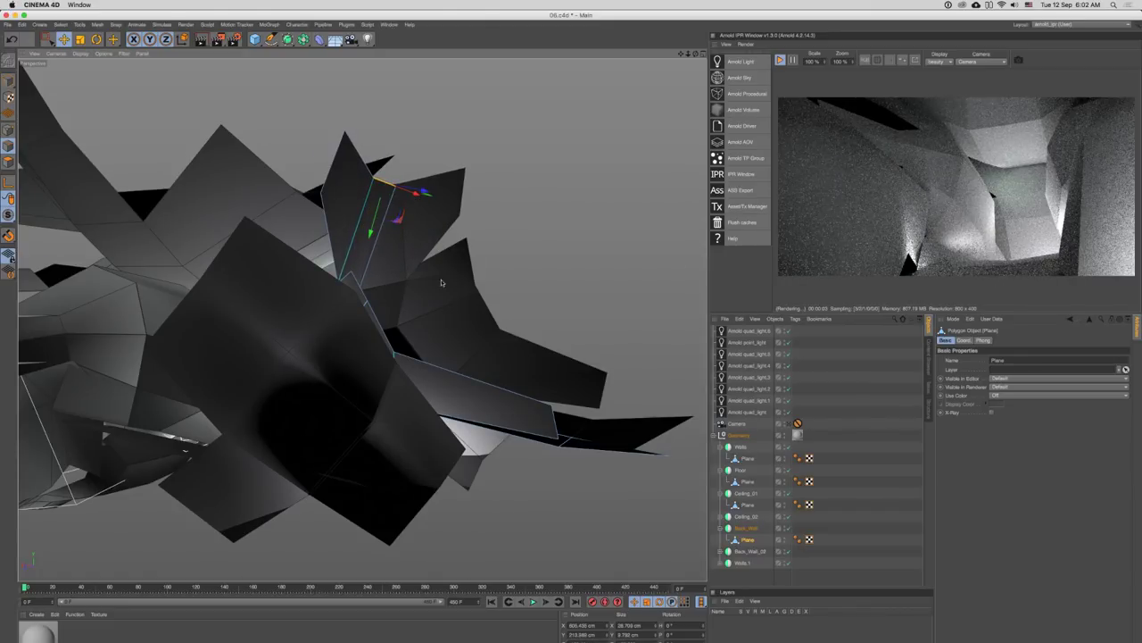
# - Reposition a corner point on the Back_Wall plane to close the gap beneath the ceiling, and stop the preview render
pyautogui.moveTo(441, 283); pyautogui.dragTo(365, 288)
pyautogui.press('Return')
pyautogui.click(297, 278)
pyautogui.moveTo(297, 277); pyautogui.dragTo(256, 237)
pyautogui.press('0')
pyautogui.press('e')
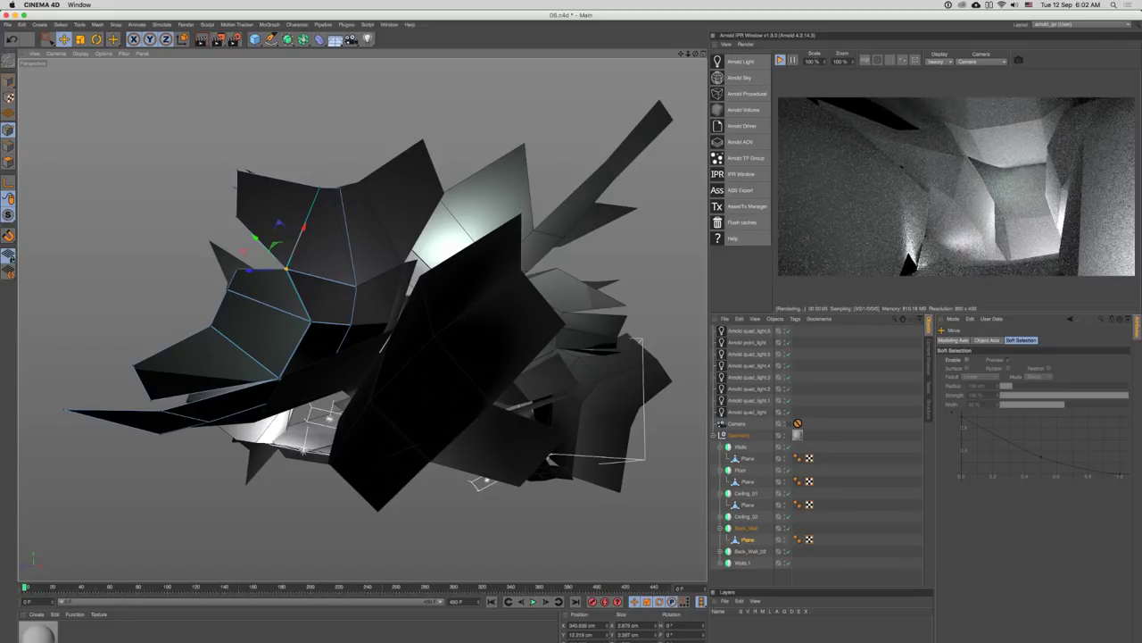
pyautogui.click(781, 60)
# - Collapse the Geometry group, deselect everything and add a cube primitive to the scene
pyautogui.moveTo(435, 290); pyautogui.dragTo(513, 167)
pyautogui.moveTo(515, 308); pyautogui.dragTo(669, 315)
pyautogui.scroll(-5, 525, 319)
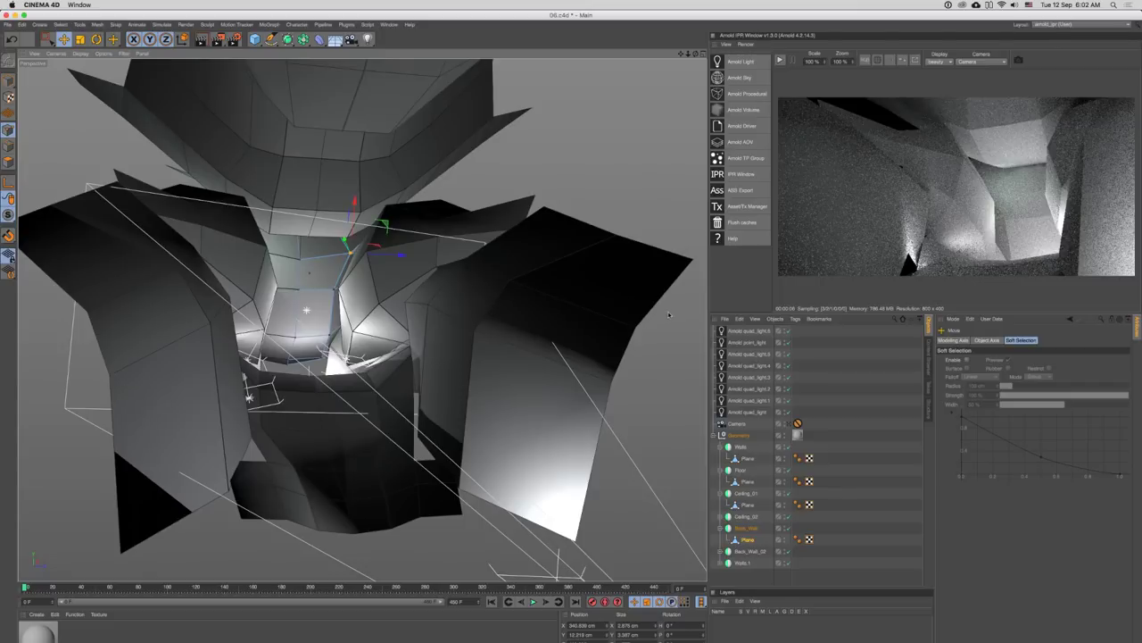
pyautogui.click(717, 435)
pyautogui.click(722, 464)
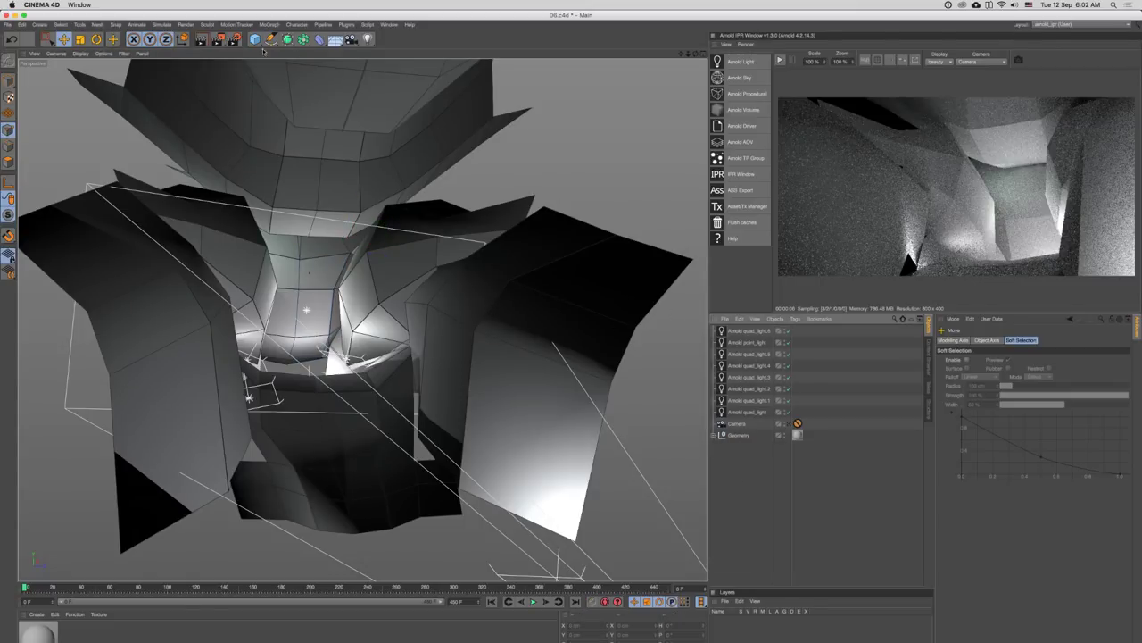
pyautogui.click(256, 39)
pyautogui.click(337, 51)
# - Scale the new cube down to about 146 cm and make it editable
pyautogui.press('e')
pyautogui.moveTo(427, 291); pyautogui.dragTo(386, 308)
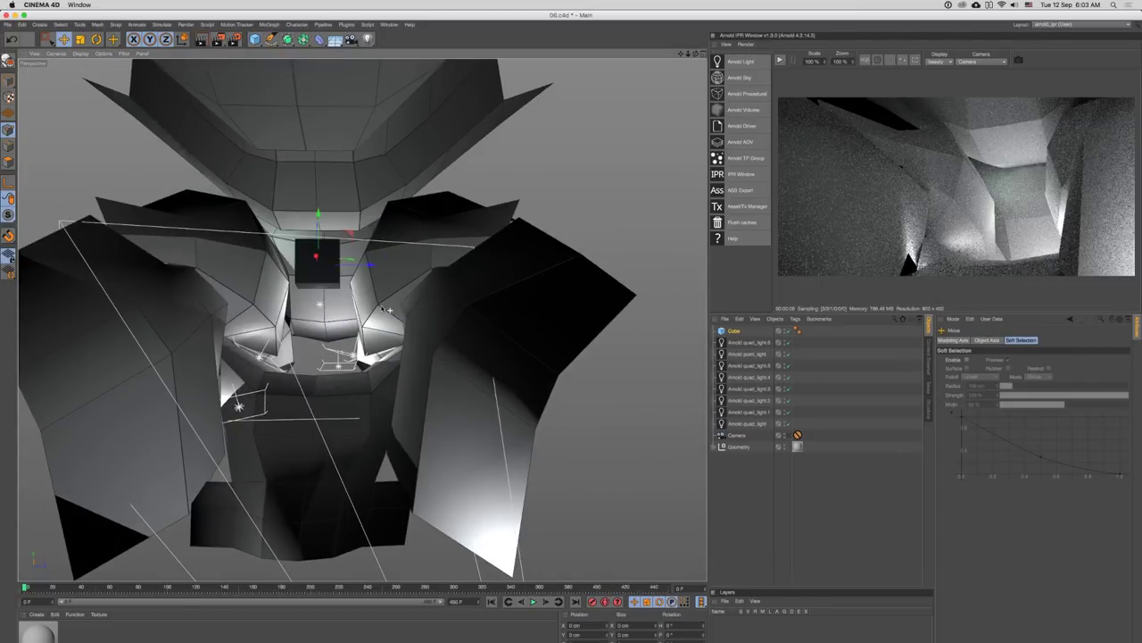
pyautogui.moveTo(370, 265)
pyautogui.mouseDown()
pyautogui.moveTo(352, 267)
pyautogui.moveTo(360, 261)
pyautogui.mouseUp()
pyautogui.press('c')
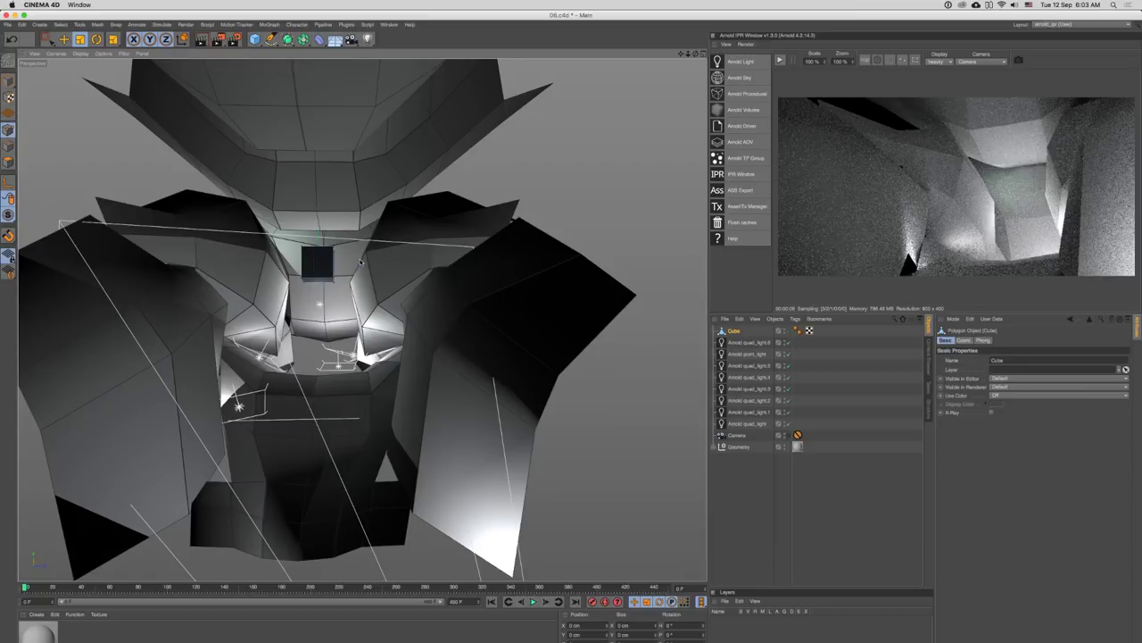
pyautogui.press('e')
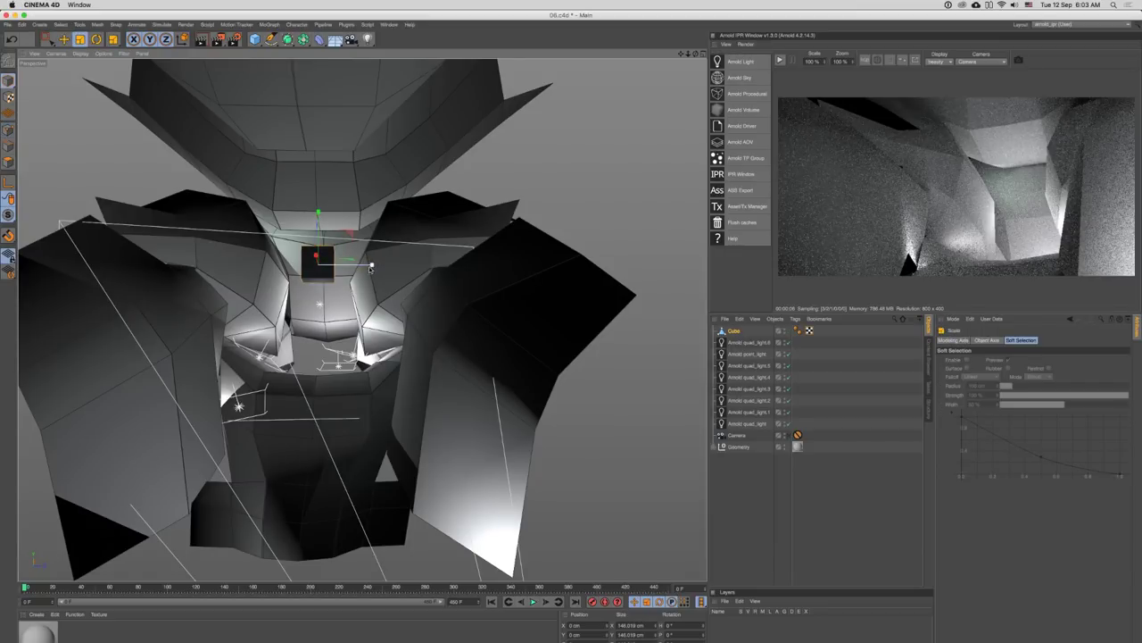
pyautogui.moveTo(334, 265); pyautogui.dragTo(153, 467)
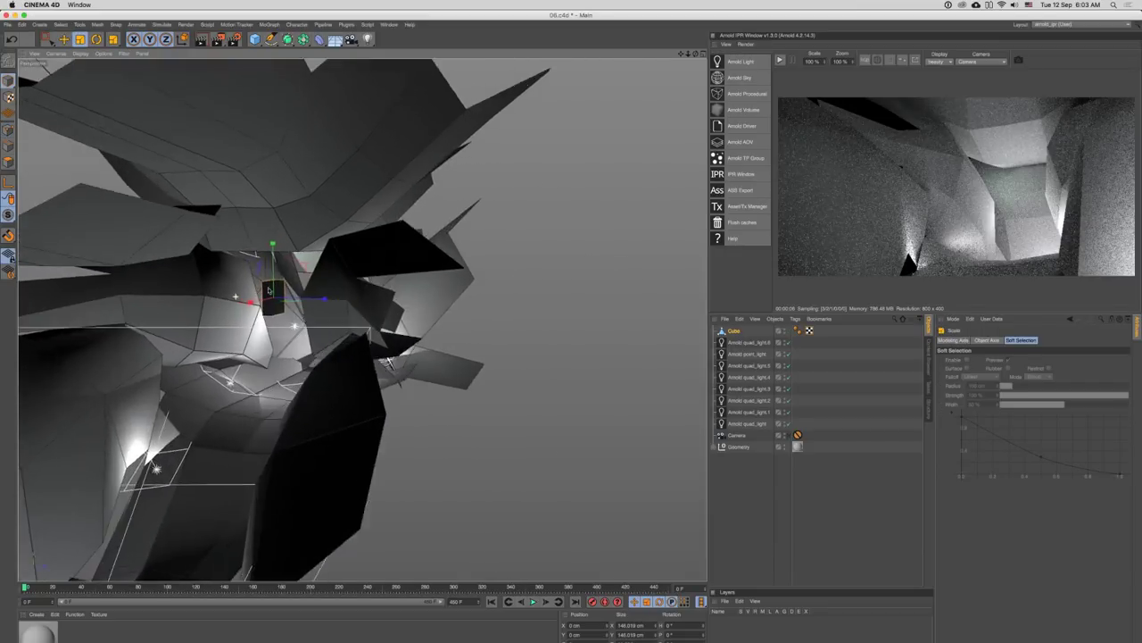
# - Shrink the cube to about 33 by 42 cm and lower it to the cave floor
pyautogui.scroll(3, 153, 466)
pyautogui.moveTo(353, 275); pyautogui.dragTo(376, 300)
pyautogui.moveTo(359, 242); pyautogui.dragTo(397, 409)
pyautogui.press('e')
pyautogui.moveTo(397, 408); pyautogui.dragTo(477, 362)
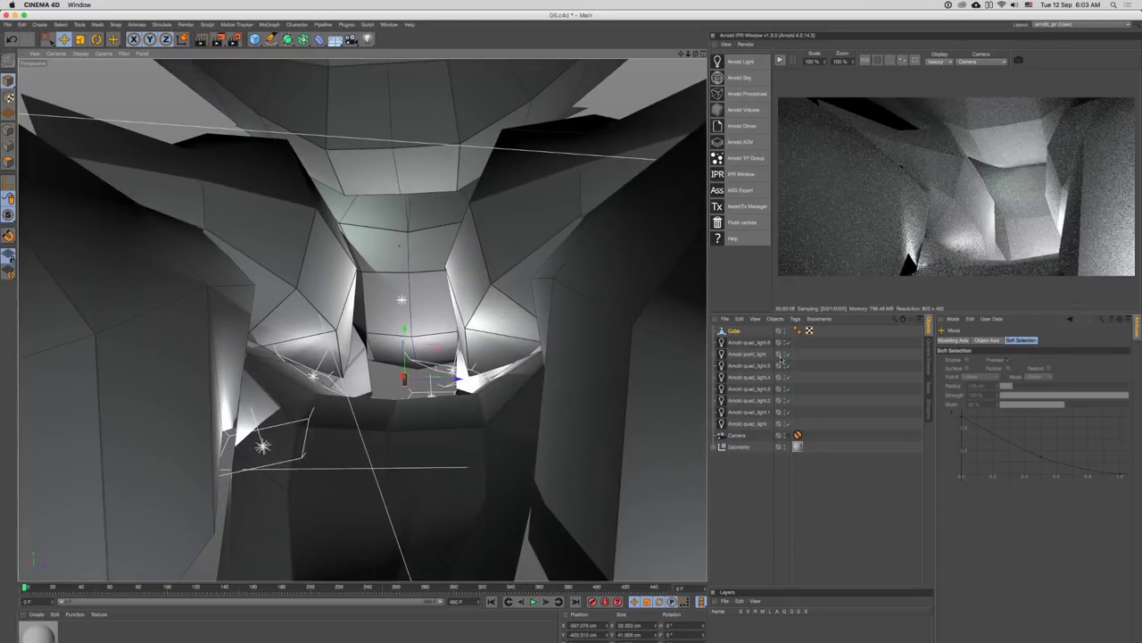
# - Look through the scene camera and place the cube on the floor in front of the back wall
pyautogui.click(788, 436)
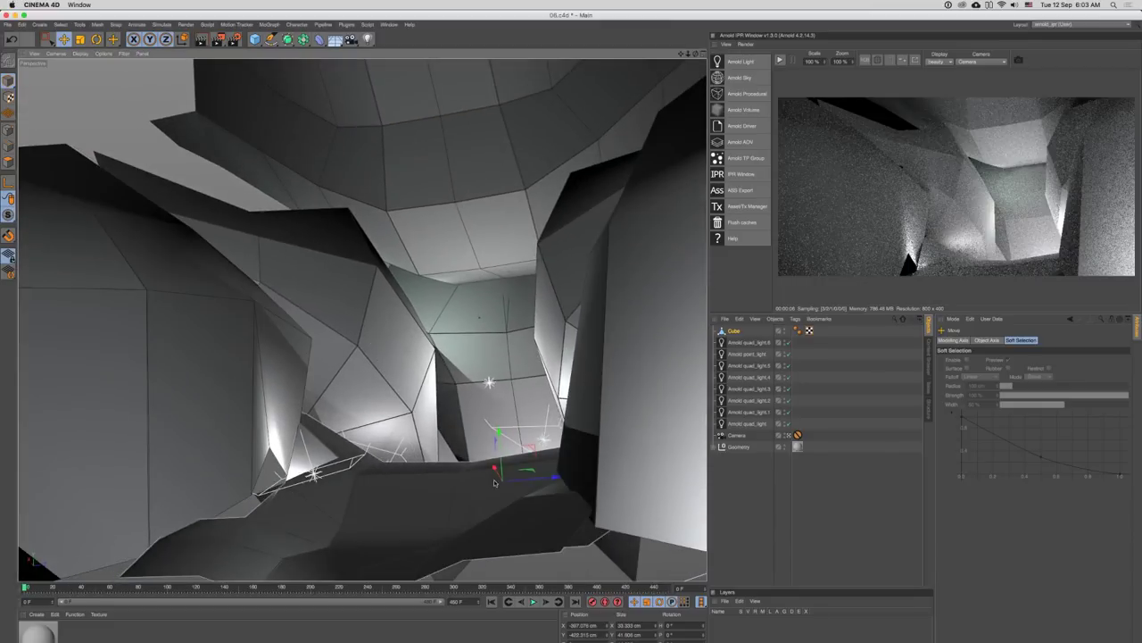
pyautogui.moveTo(494, 467); pyautogui.dragTo(515, 406)
pyautogui.moveTo(573, 448); pyautogui.dragTo(521, 457)
# - Copy and paste the cube, then rotate the copy, narrow it and set it beside the original
pyautogui.press('super+c')
pyautogui.press('super+v')
pyautogui.press('r')
pyautogui.press('t')
pyautogui.press('t')
pyautogui.press('e')
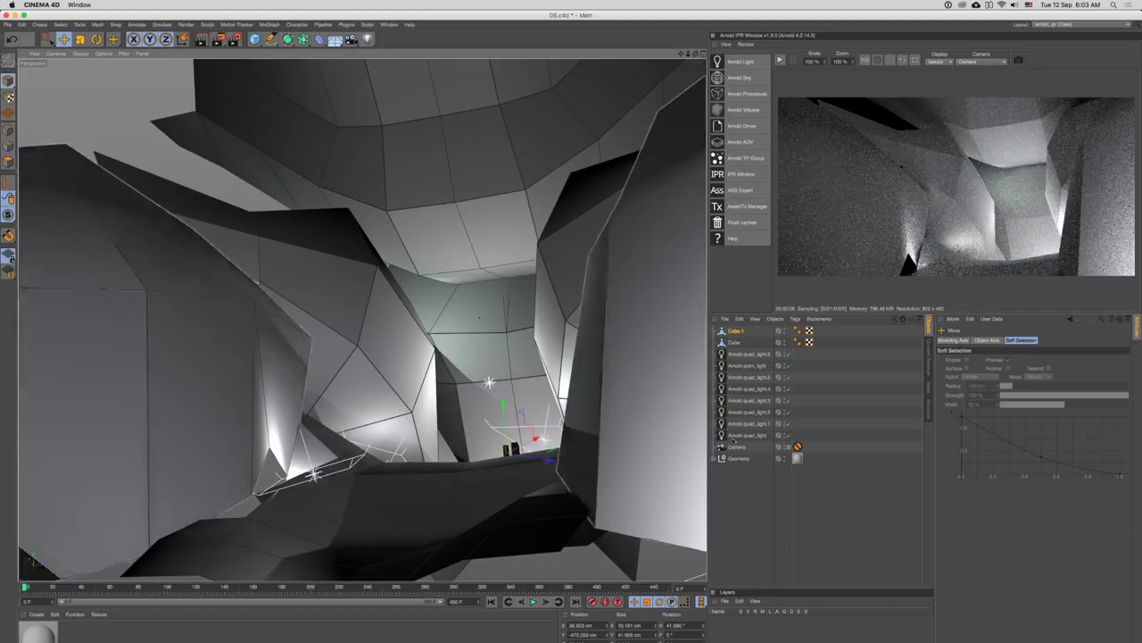
# - Scale the original cube narrower, to about 22 cm wide
pyautogui.click(731, 342)
pyautogui.press('t')
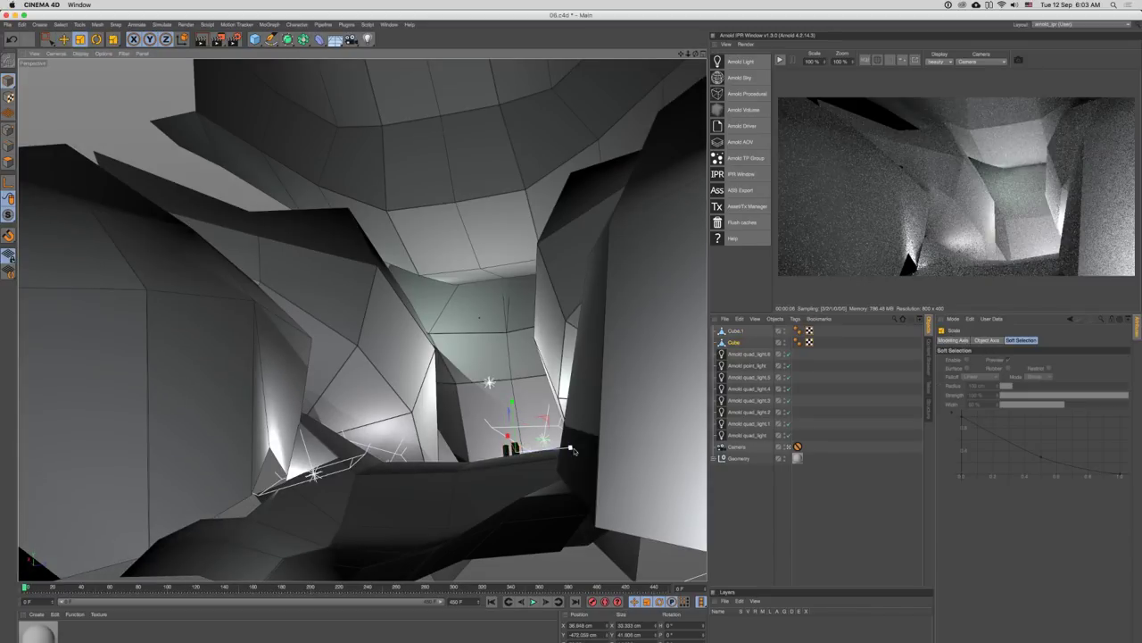
pyautogui.moveTo(558, 448); pyautogui.dragTo(554, 454)
pyautogui.press('e')
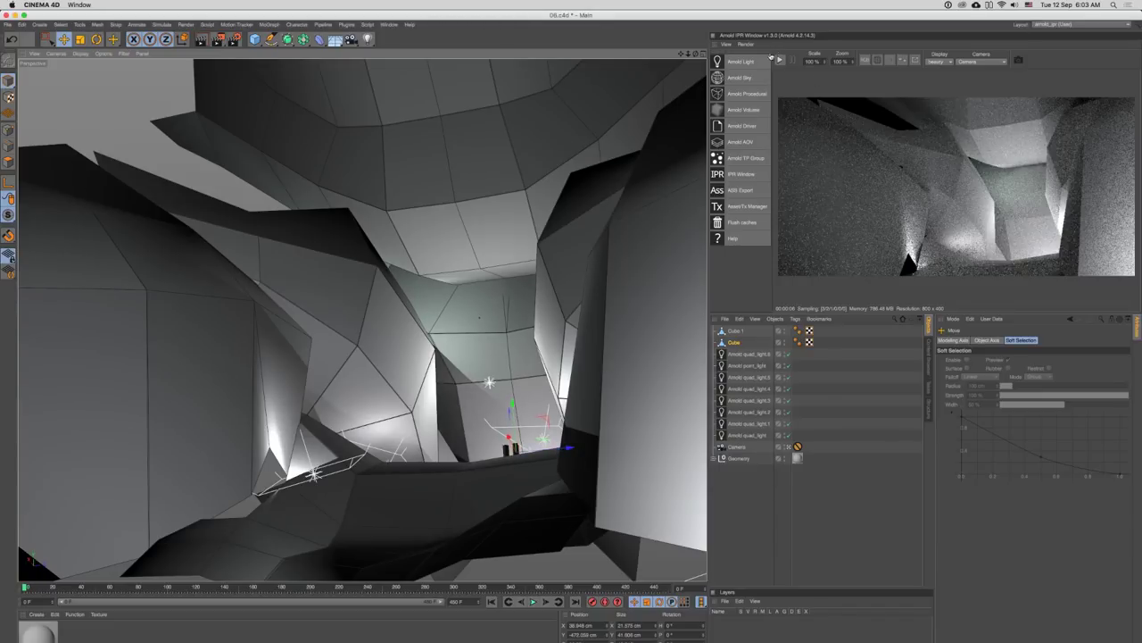
# - Restart the preview render, shift both cubes toward the right-hand cave wall and widen the render preview area slightly
pyautogui.click(780, 60)
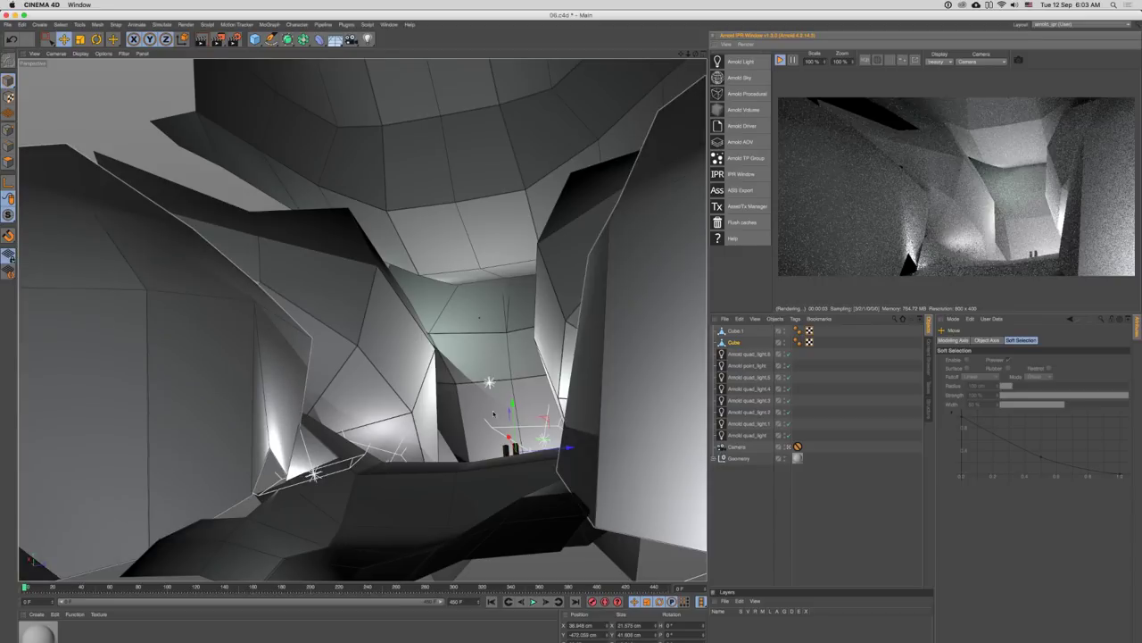
pyautogui.moveTo(569, 448); pyautogui.dragTo(546, 455)
pyautogui.click(736, 330)
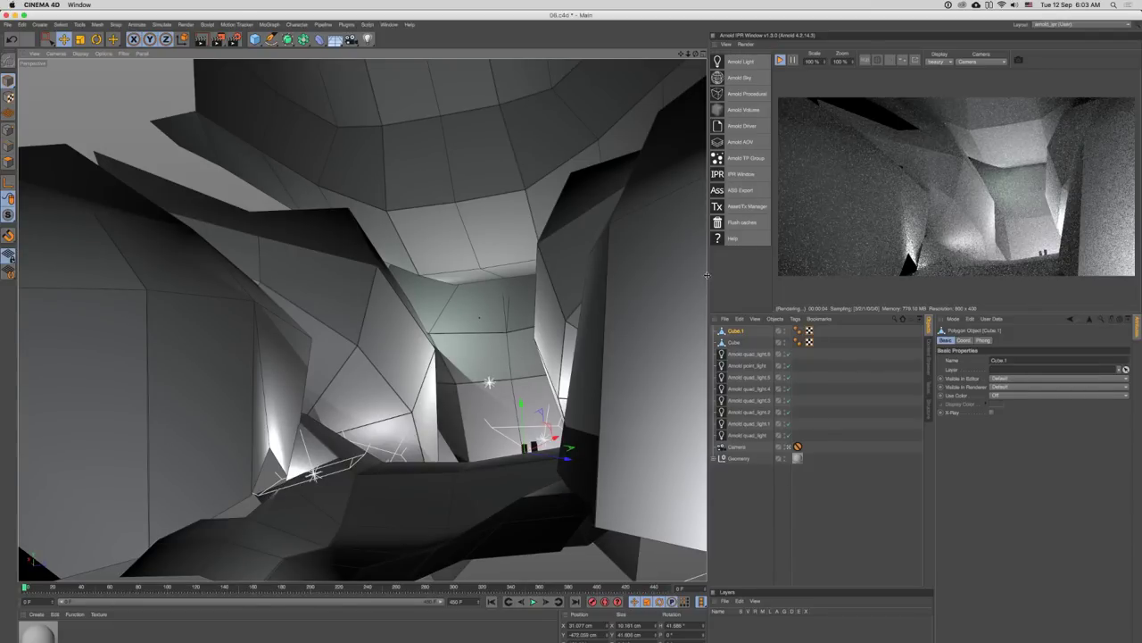
pyautogui.moveTo(707, 277); pyautogui.dragTo(697, 277)
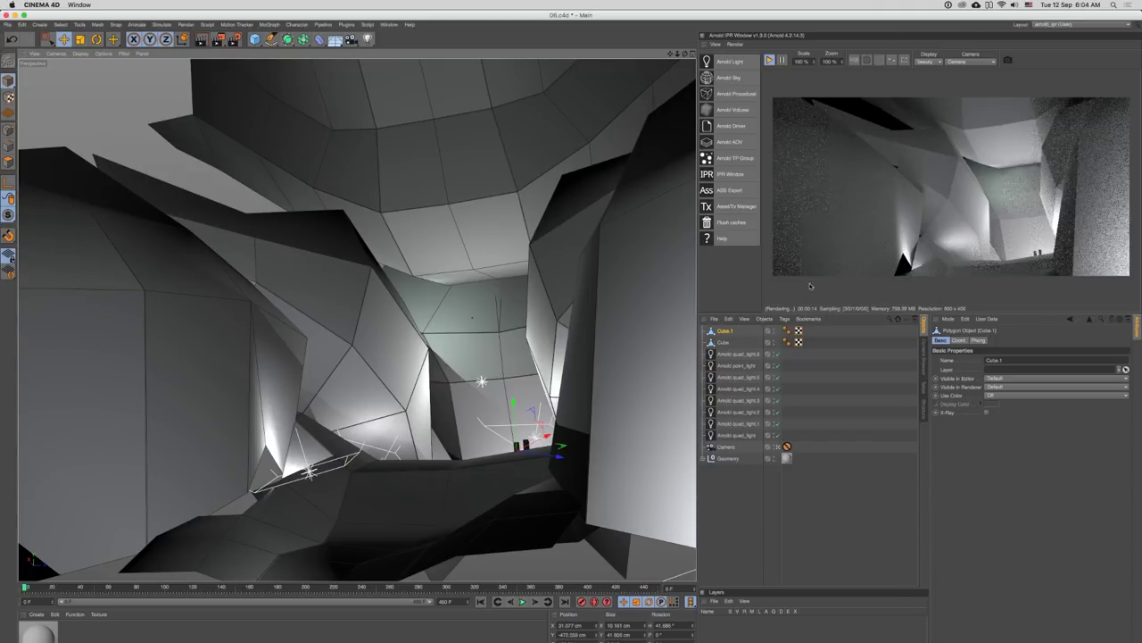
# - Disable the Arnold point_light and every quad light except quad_light.6, then toggle quad_light.6 off and back on
pyautogui.click(776, 389)
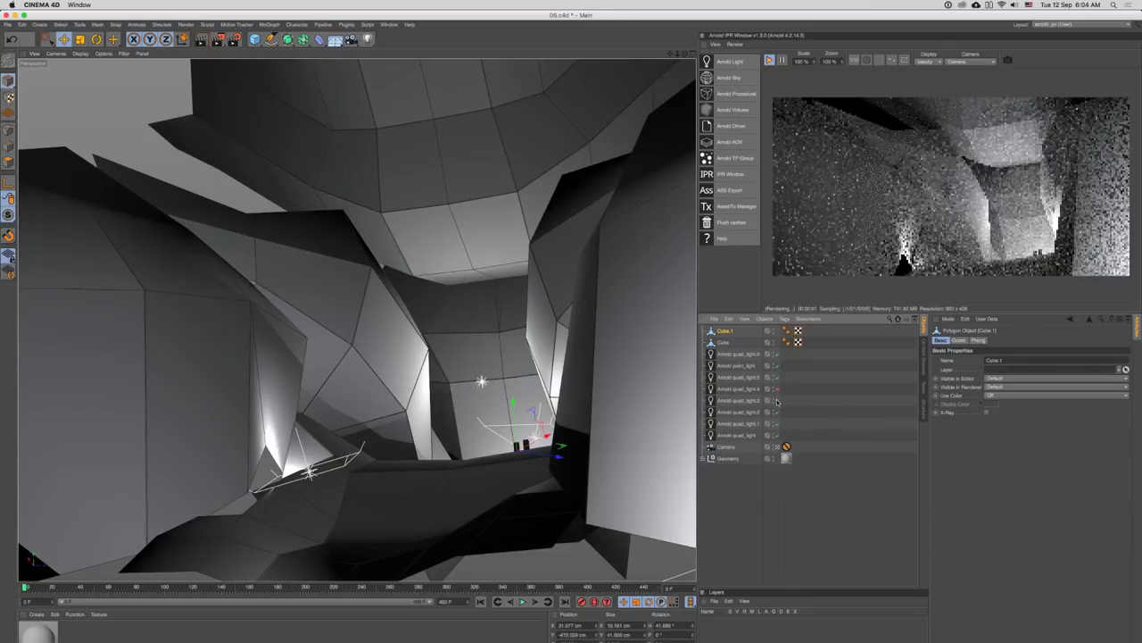
pyautogui.click(777, 411)
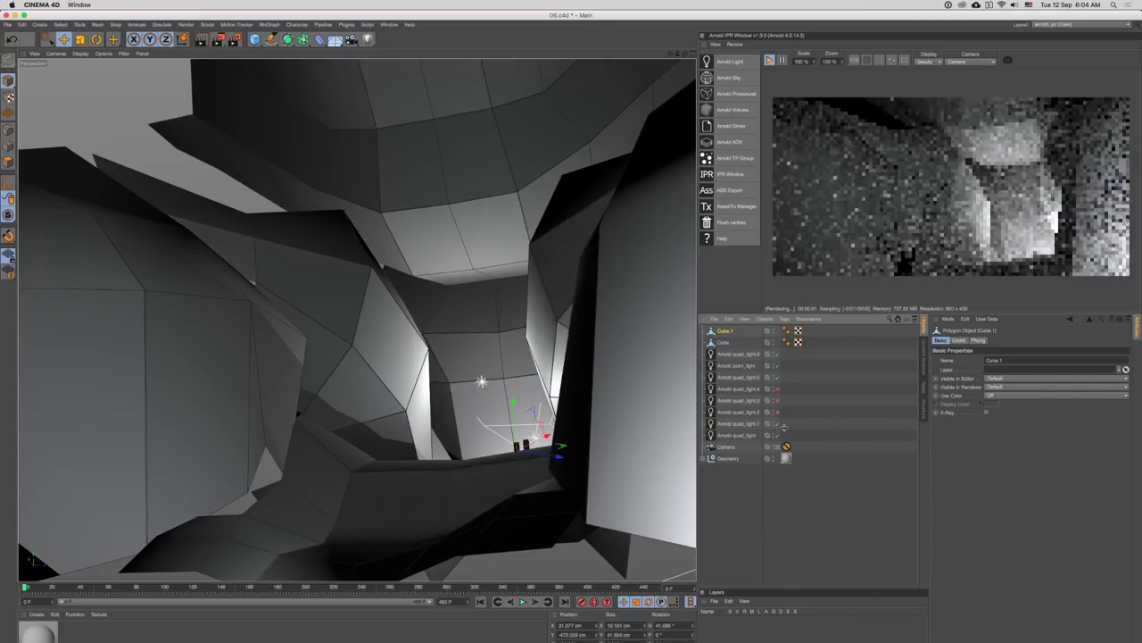
pyautogui.click(776, 423)
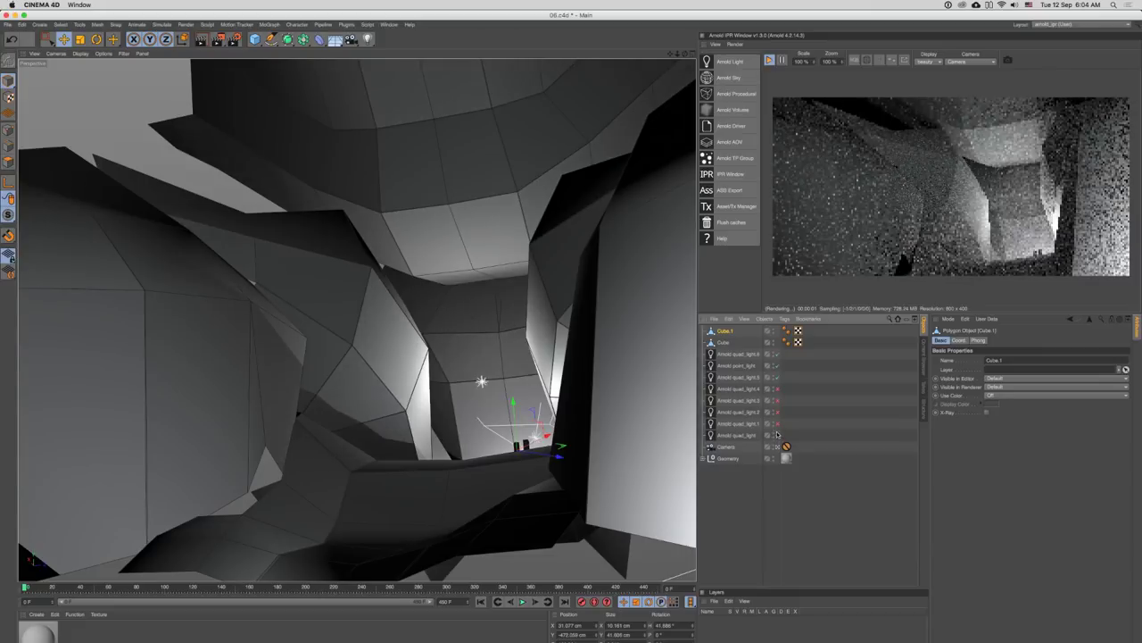
pyautogui.click(776, 435)
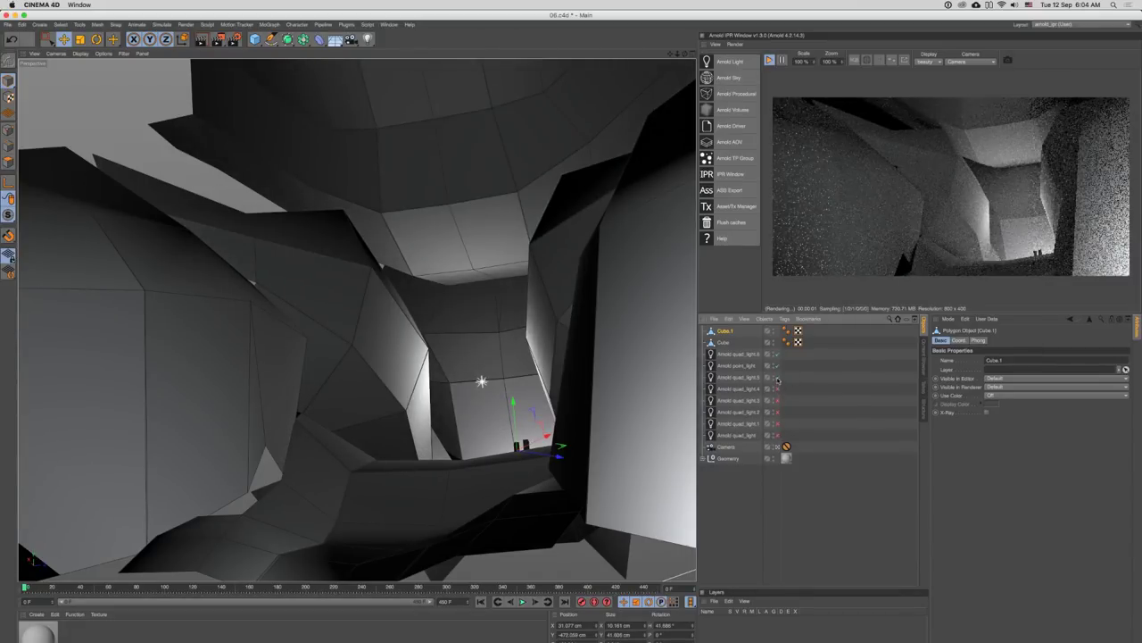
pyautogui.click(776, 377)
pyautogui.click(776, 365)
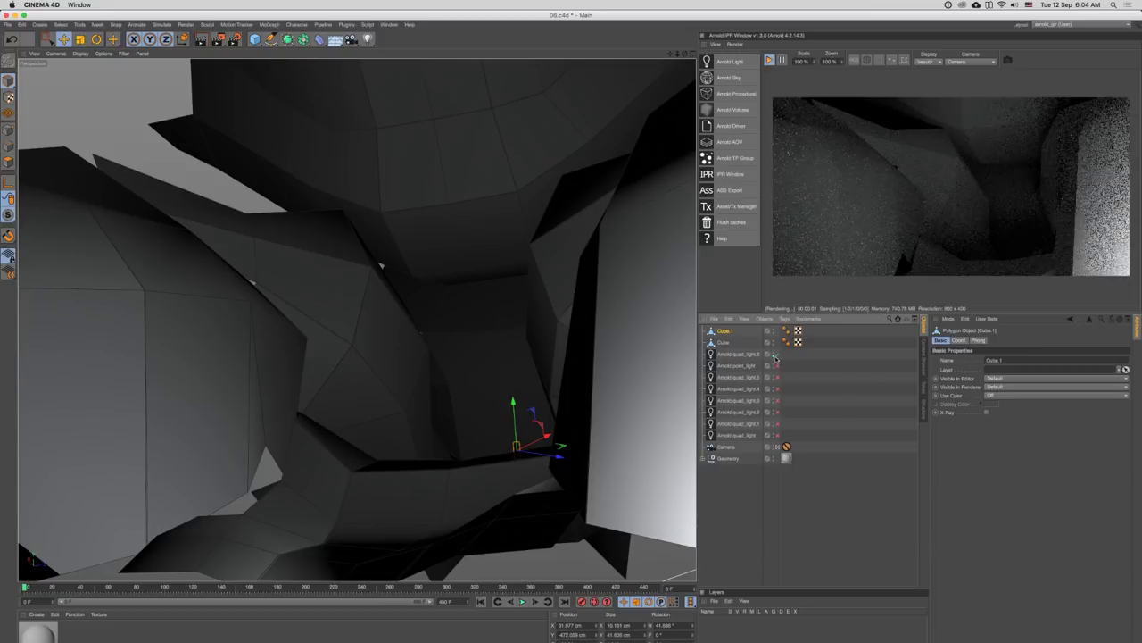
pyautogui.click(776, 356)
pyautogui.click(777, 355)
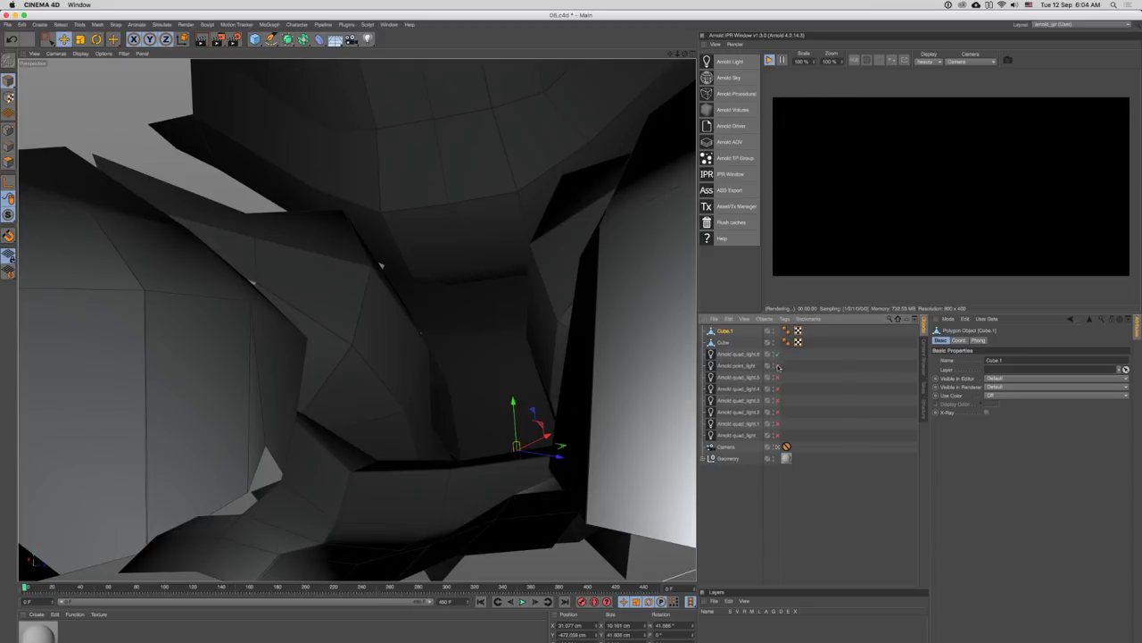
# - Enable quad_light, quad_light.1, quad_light.2, quad_light.4 and quad_light.5 one at a time, testing quad_light.3 but leaving it disabled
pyautogui.click(776, 411)
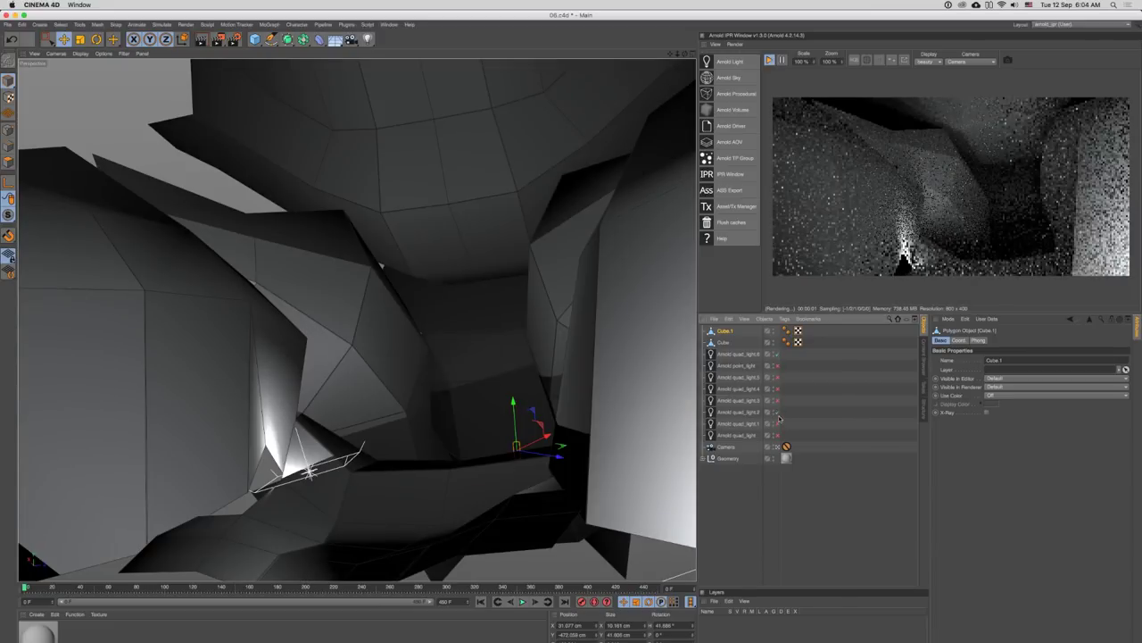
pyautogui.click(778, 424)
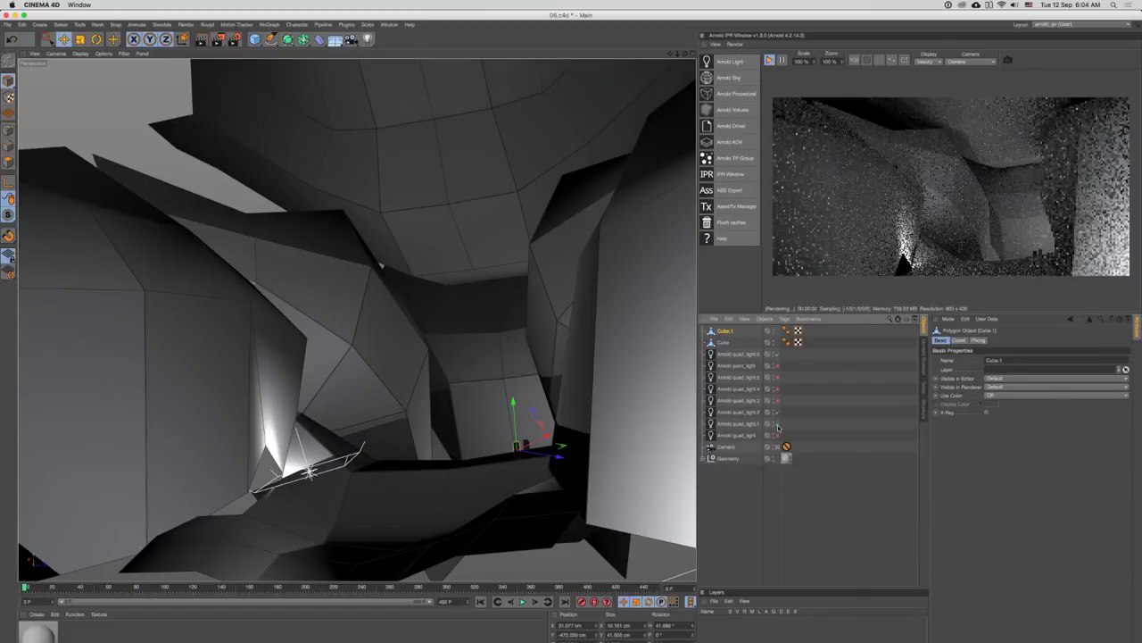
pyautogui.click(777, 435)
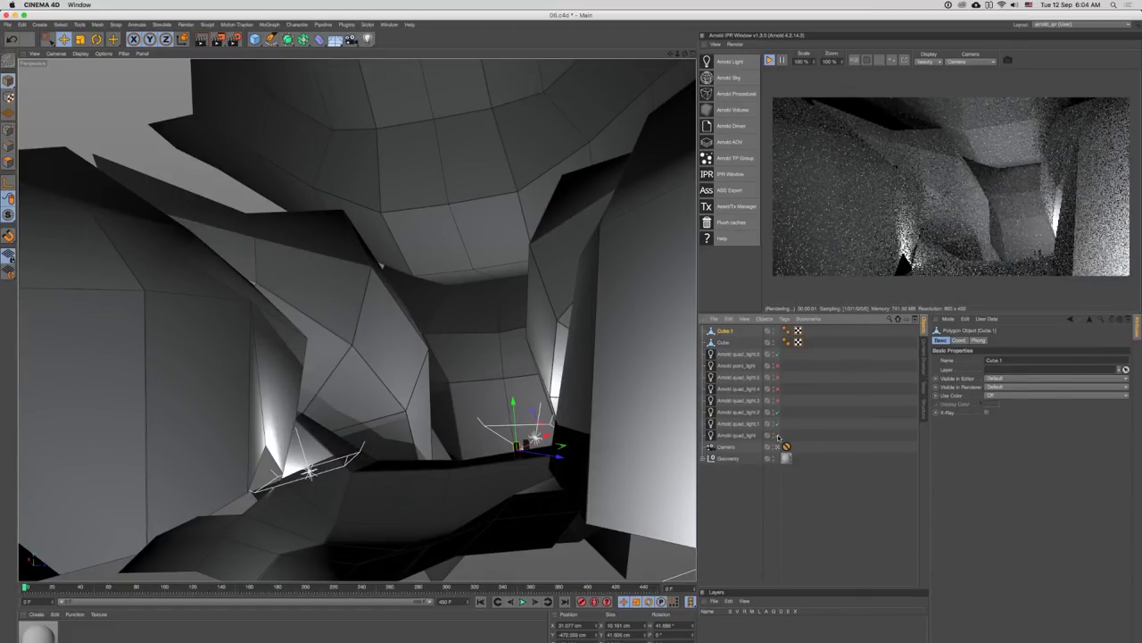
pyautogui.click(776, 401)
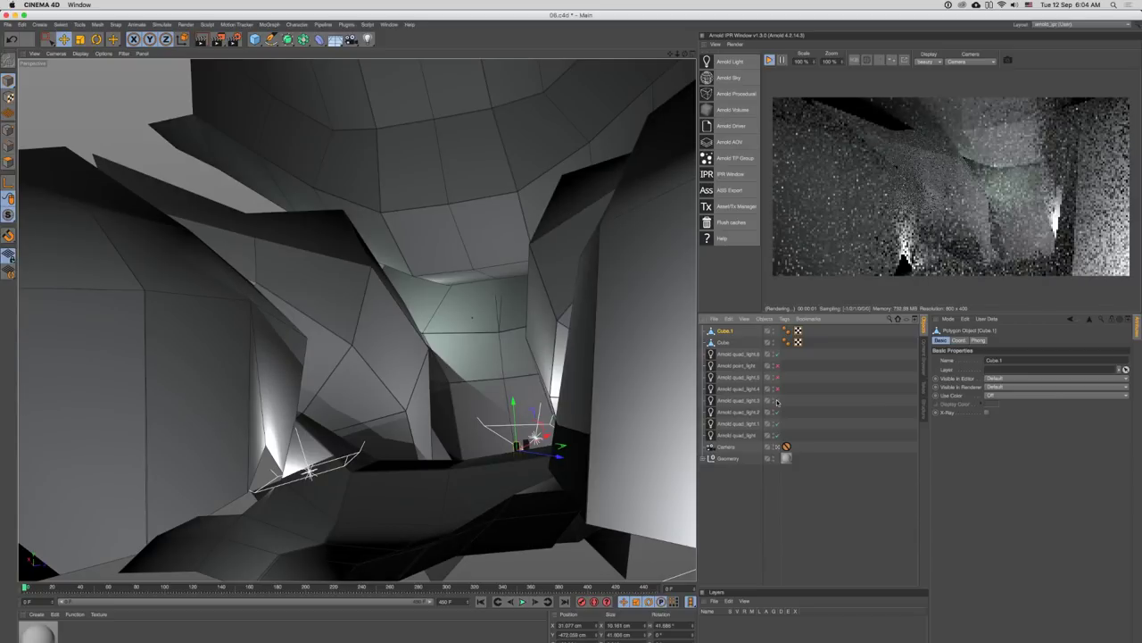
pyautogui.click(776, 401)
pyautogui.click(777, 389)
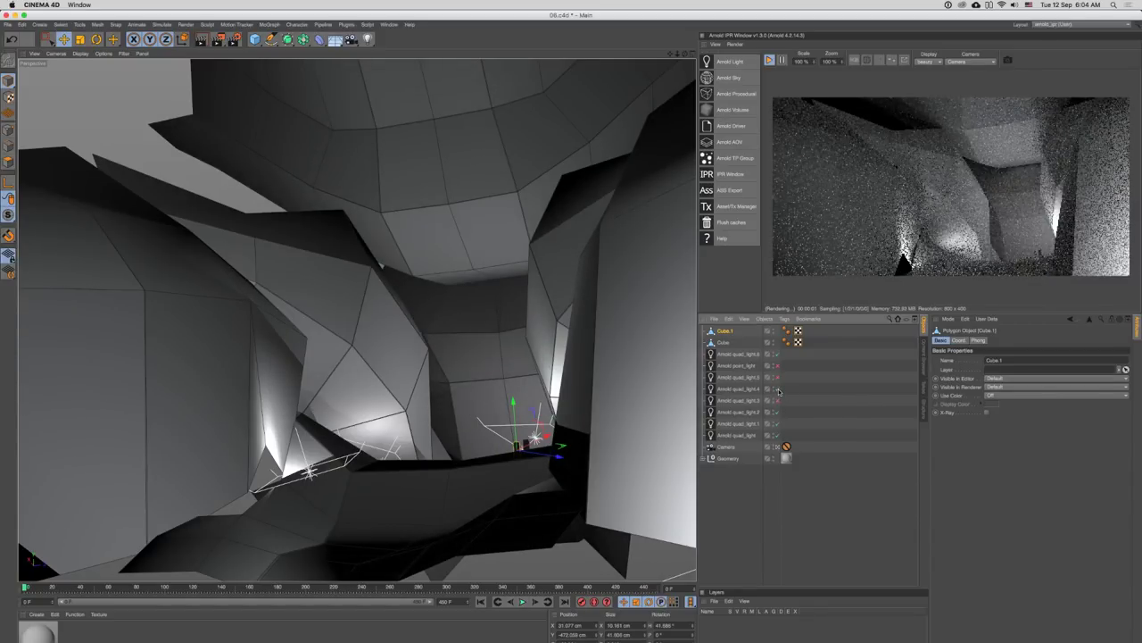
pyautogui.click(776, 377)
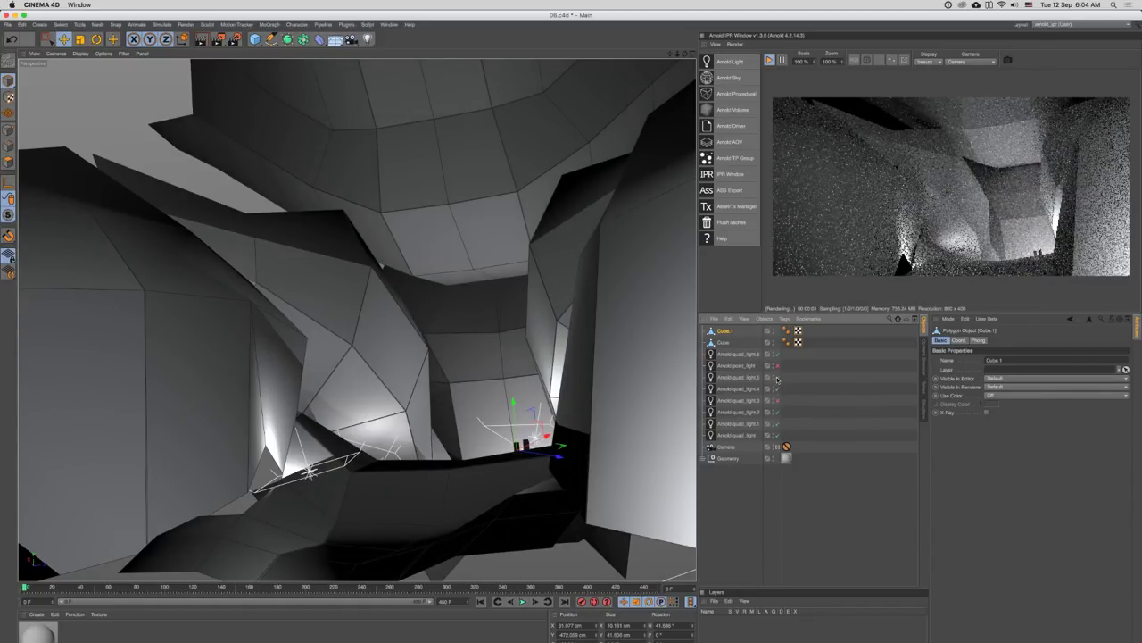
# - Disable quad_light.6, keep the Arnold point_light off and widen the render preview area
pyautogui.click(776, 365)
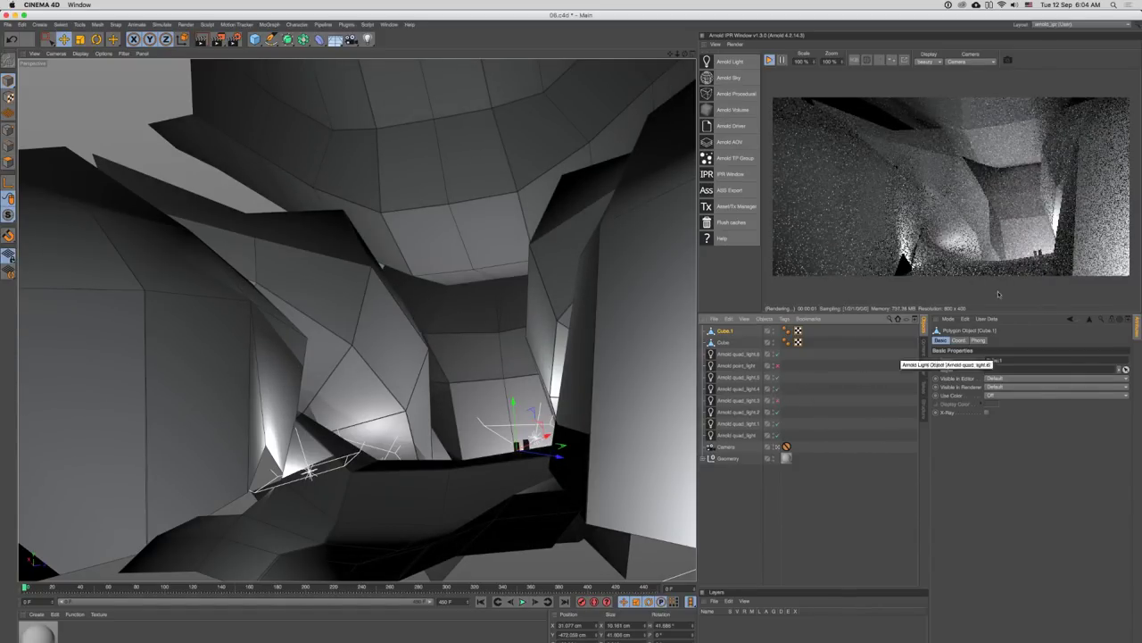
pyautogui.click(776, 354)
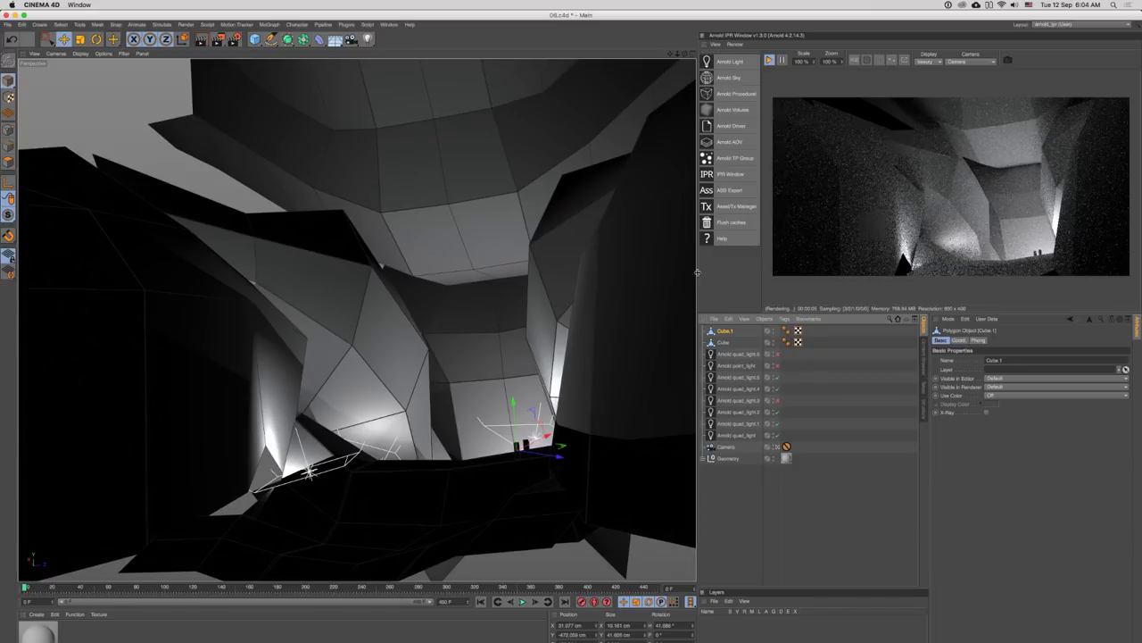
pyautogui.moveTo(697, 272); pyautogui.dragTo(650, 272)
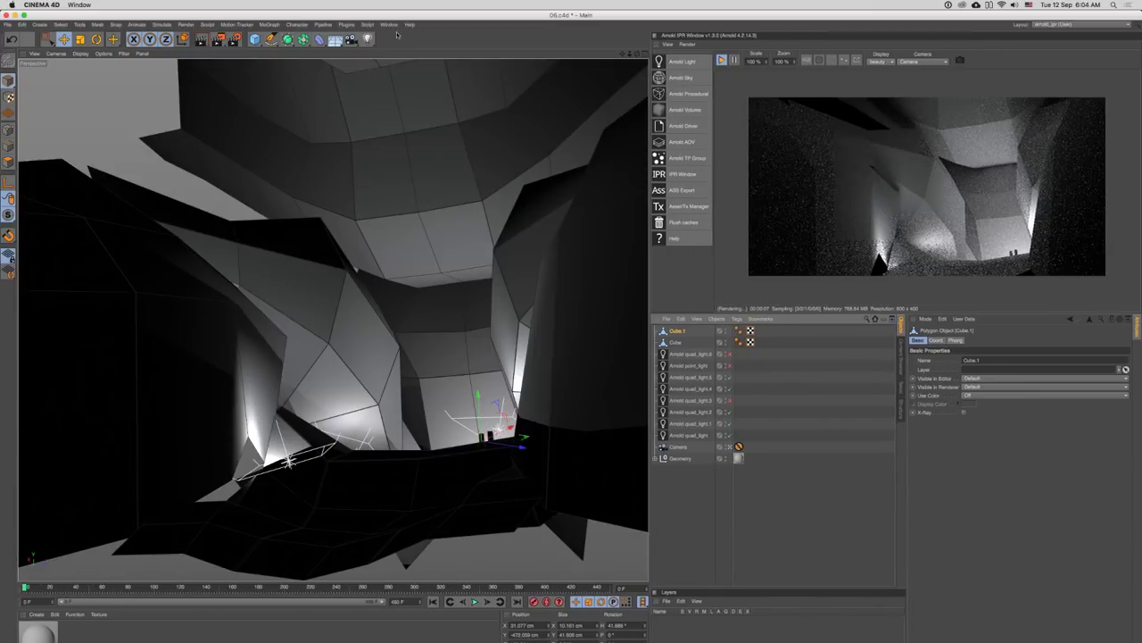
# - Save the scene as a new version named 07.c4d in the C4d folder
pyautogui.press('super+shift+s')
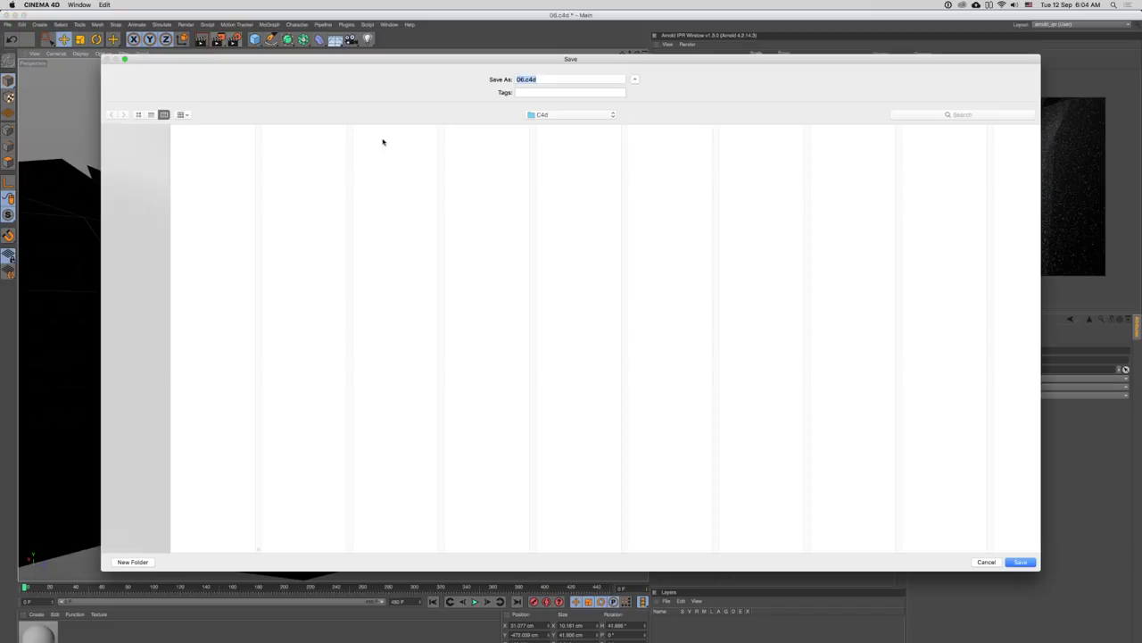
pyautogui.click(186, 170)
pyautogui.moveTo(525, 80); pyautogui.dragTo(520, 80)
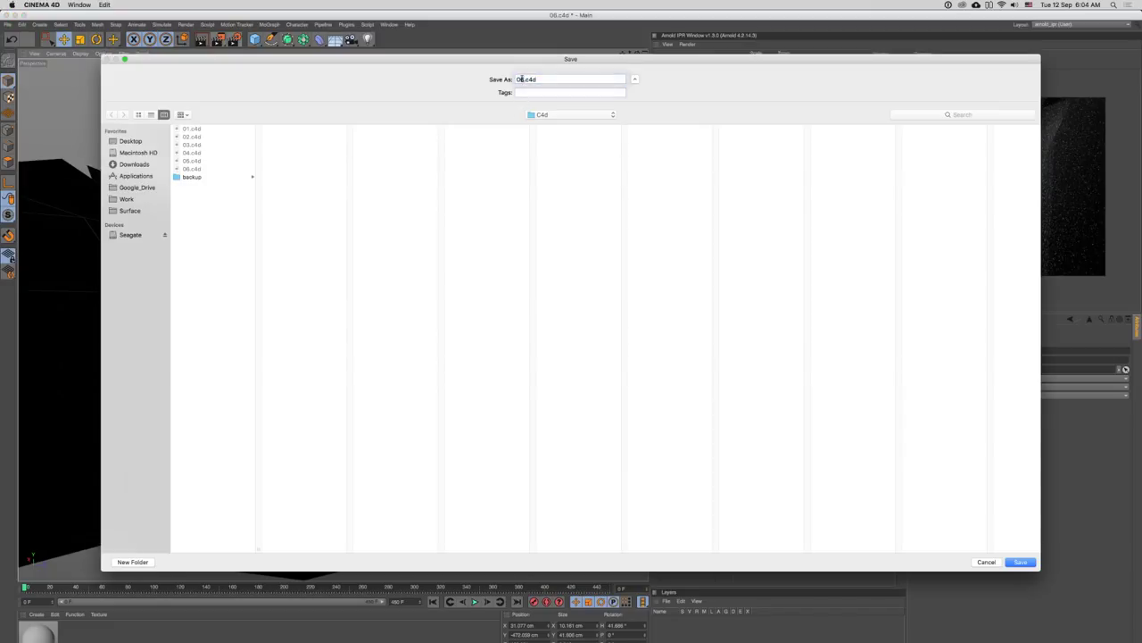
pyautogui.write('7')
pyautogui.press('Return')
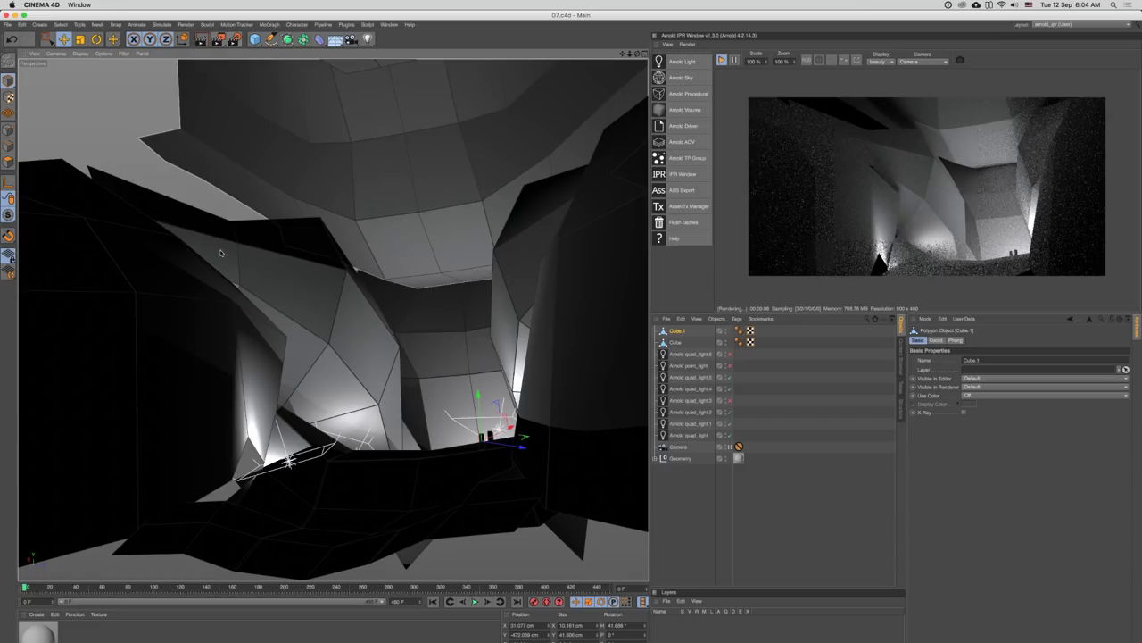
# - Set the Arnold Camera (AA) samples to 6 and Diffuse samples to 4, keeping the settings window clear of the preview
pyautogui.click(237, 40)
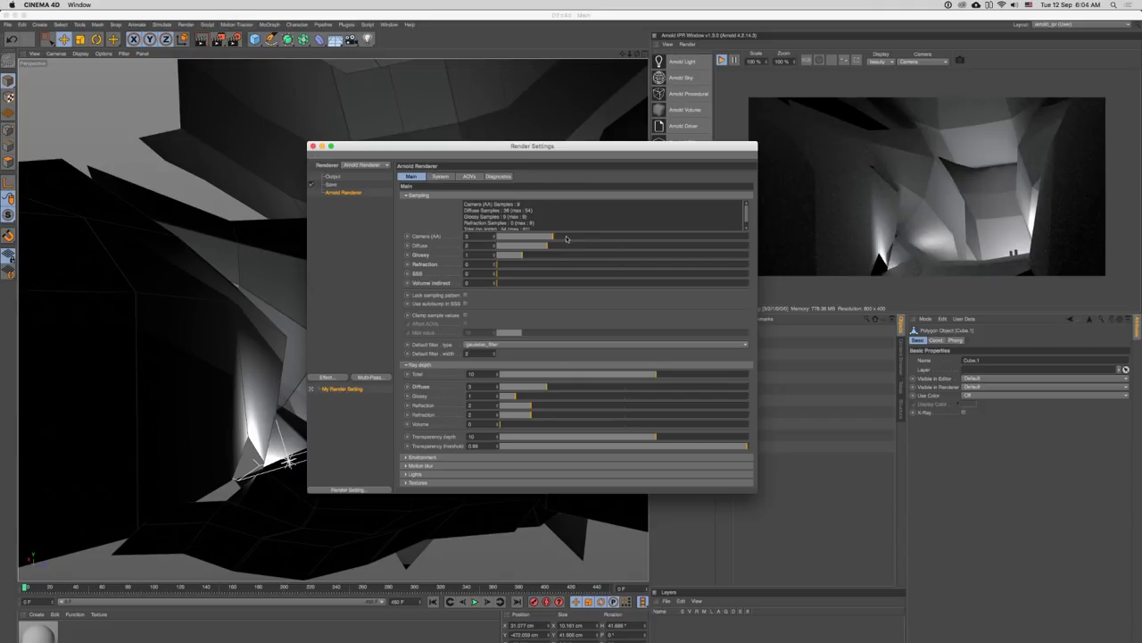
pyautogui.moveTo(566, 238); pyautogui.dragTo(598, 246)
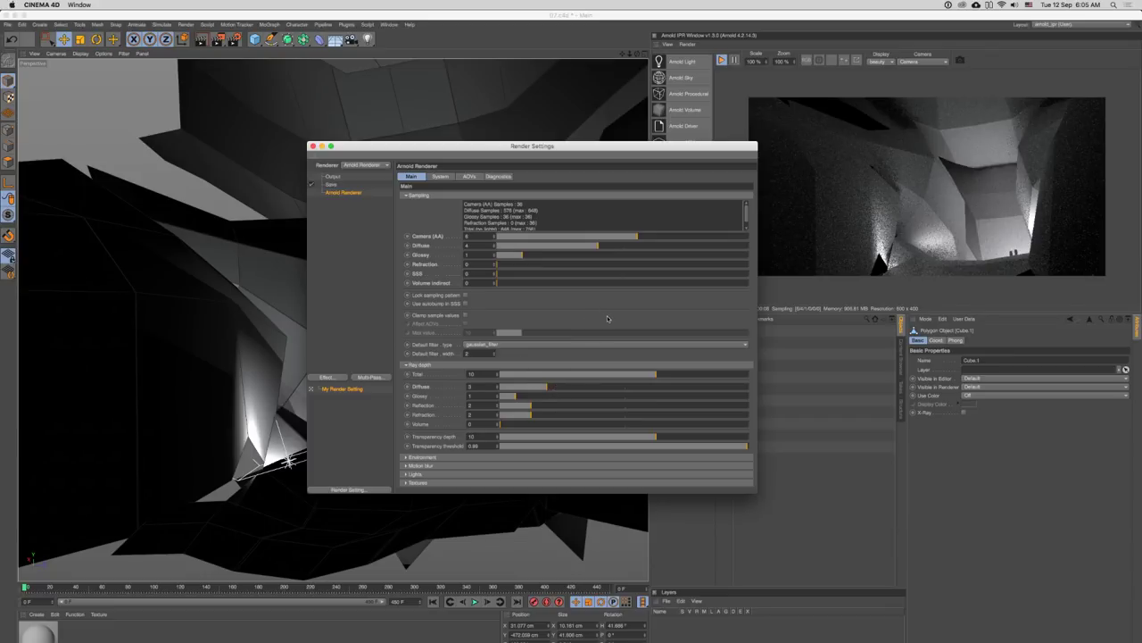
pyautogui.moveTo(646, 145); pyautogui.dragTo(524, 124)
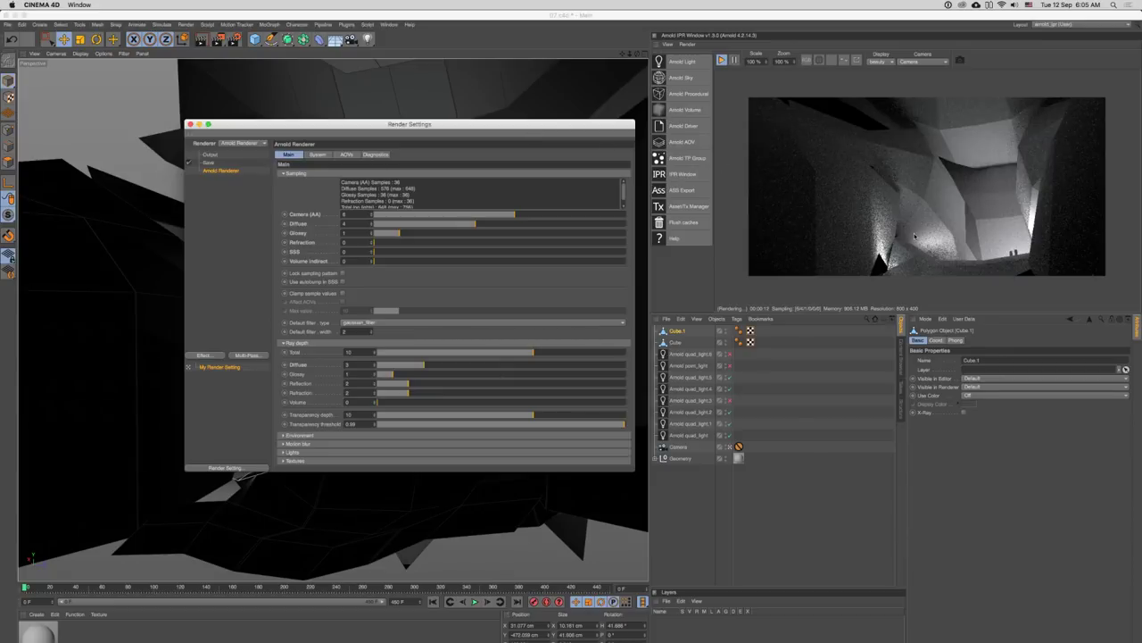
pyautogui.moveTo(449, 125); pyautogui.dragTo(460, 127)
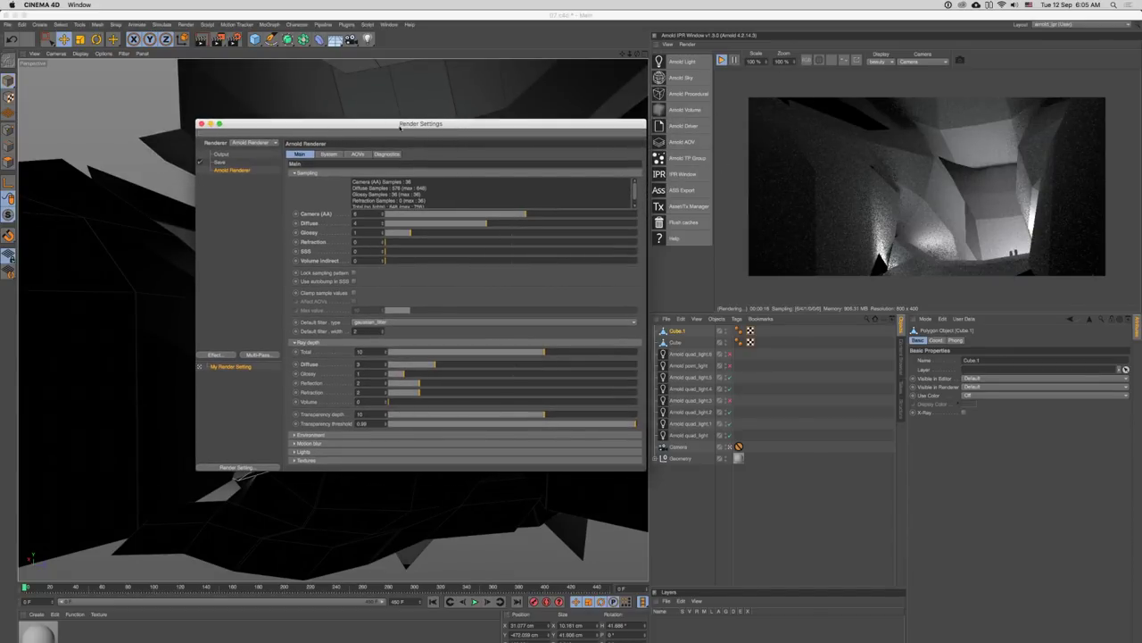
# - Stop the preview render and set the output resolution to 1500 x 750 pixels with the ratio locked
pyautogui.click(722, 61)
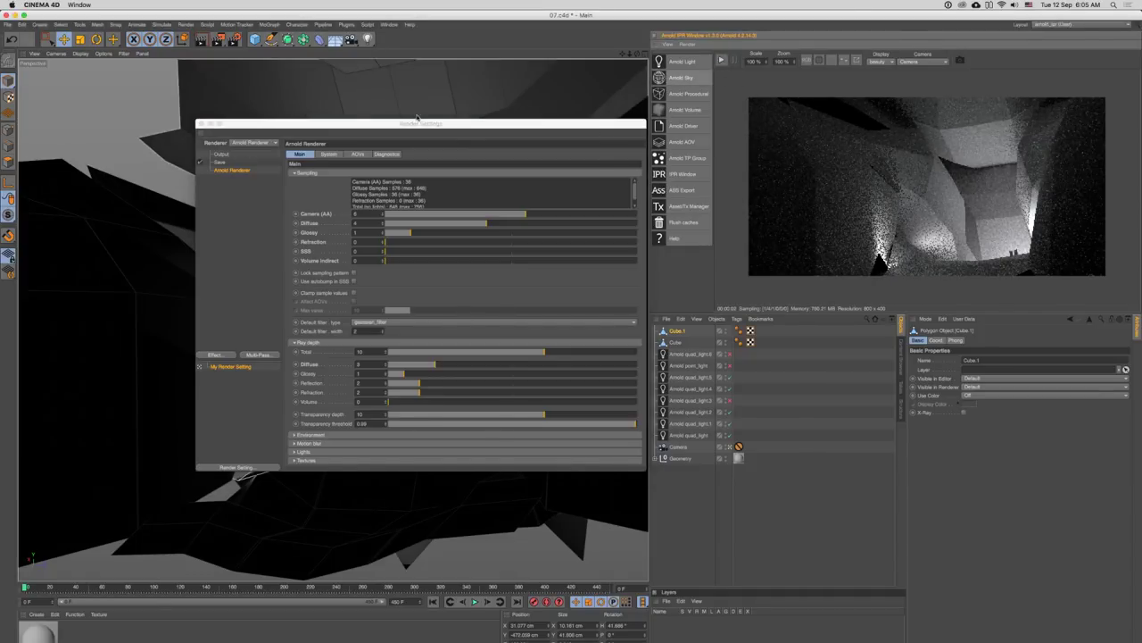
pyautogui.click(259, 194)
pyautogui.click(211, 155)
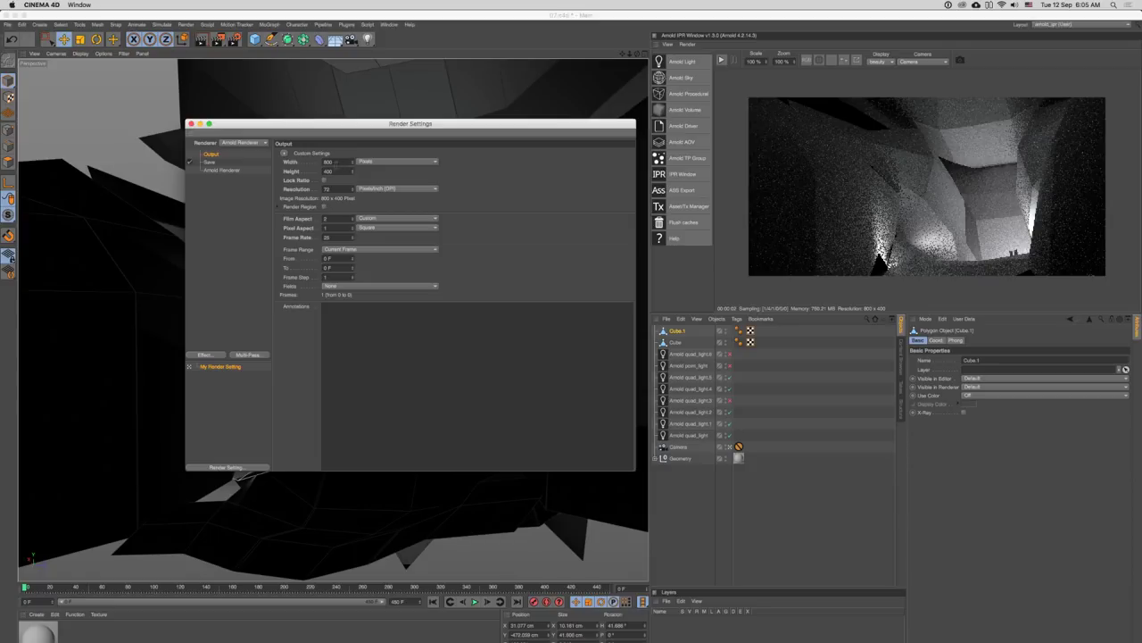
pyautogui.click(324, 181)
pyautogui.click(215, 49)
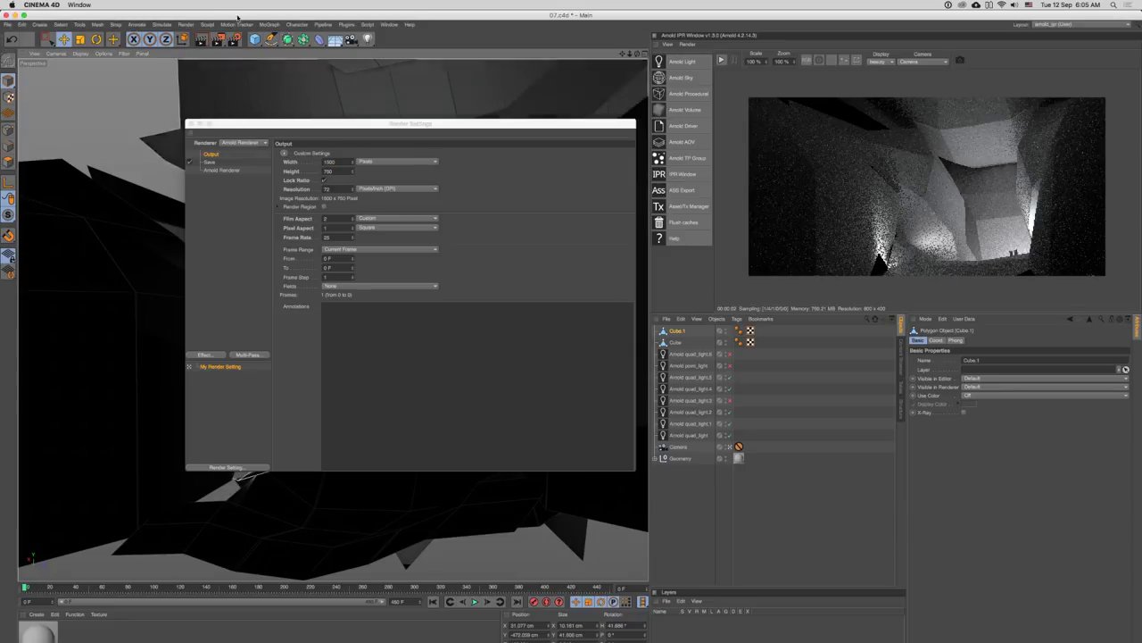
# - Render the current frame to the Picture Viewer and enlarge its window to show the whole image
pyautogui.click(217, 39)
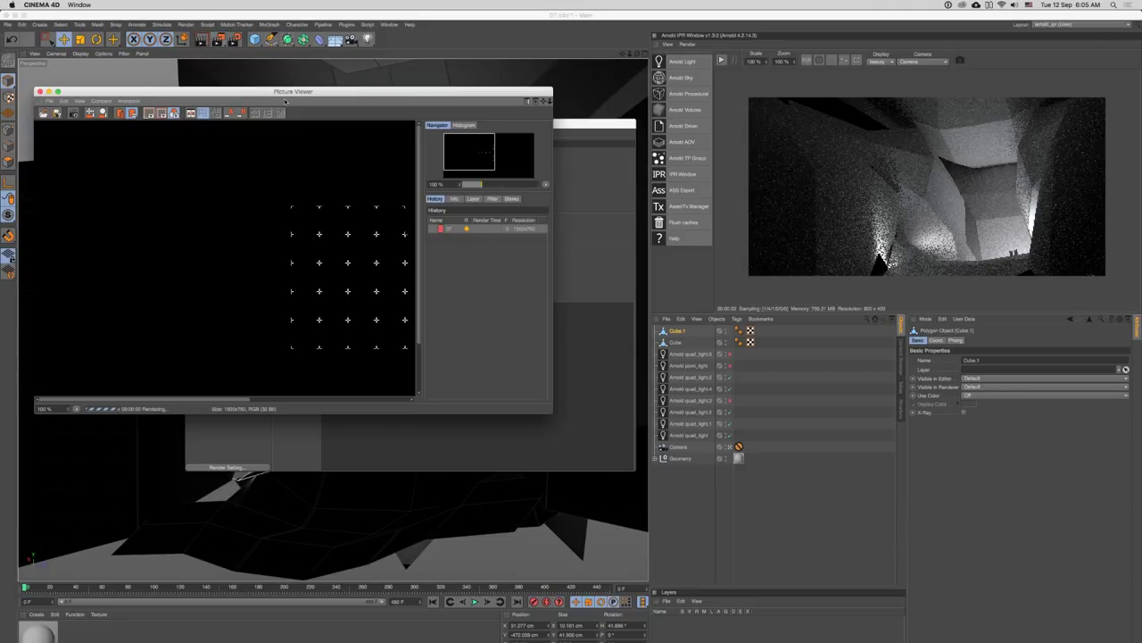
pyautogui.moveTo(569, 389); pyautogui.dragTo(951, 589)
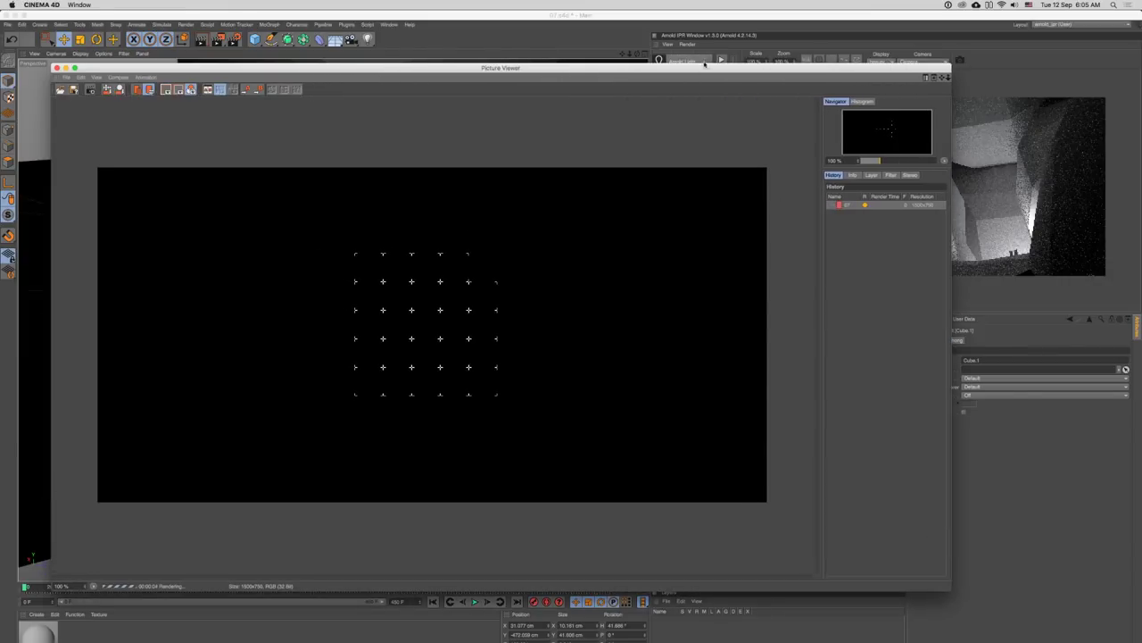
pyautogui.moveTo(706, 69); pyautogui.dragTo(746, 71)
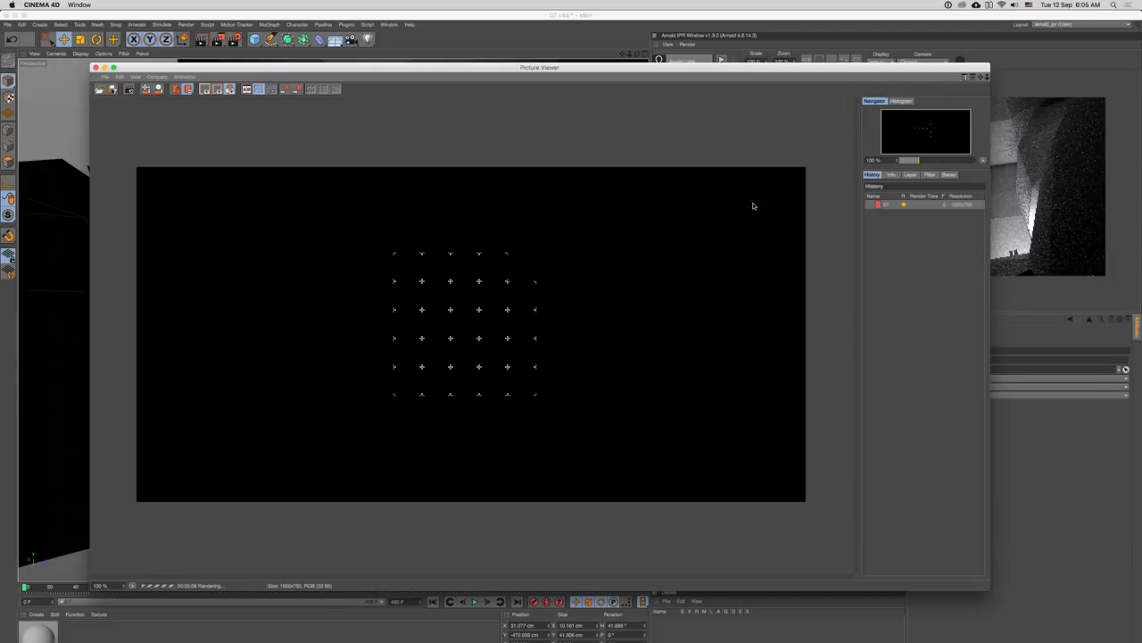
pyautogui.moveTo(862, 67); pyautogui.dragTo(879, 76)
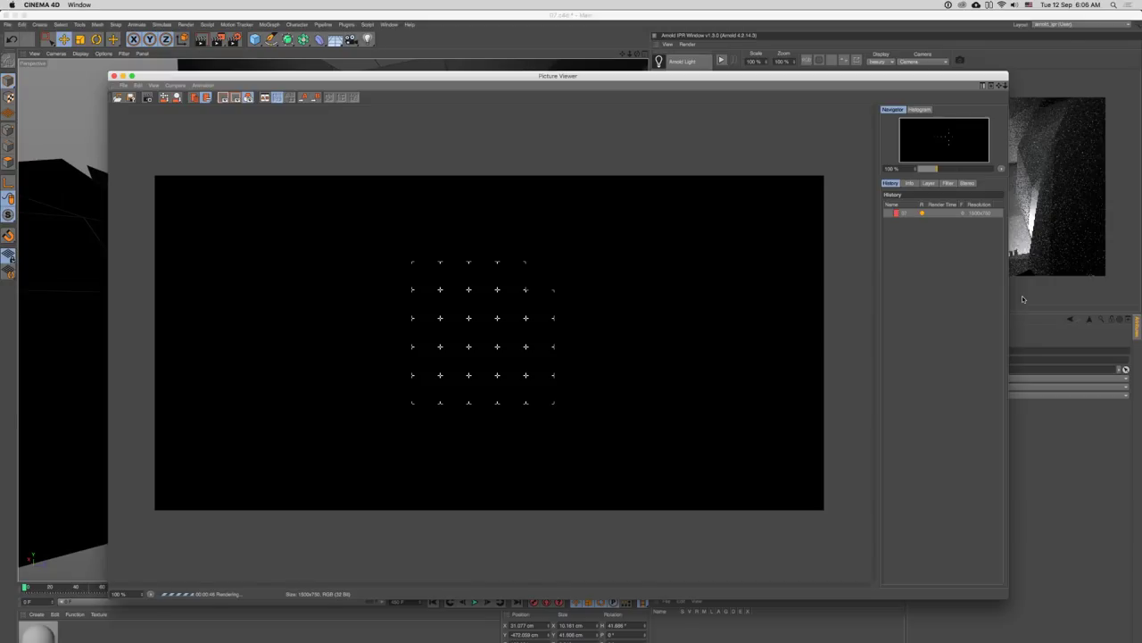
pyautogui.click(1023, 299)
pyautogui.moveTo(851, 81); pyautogui.dragTo(849, 80)
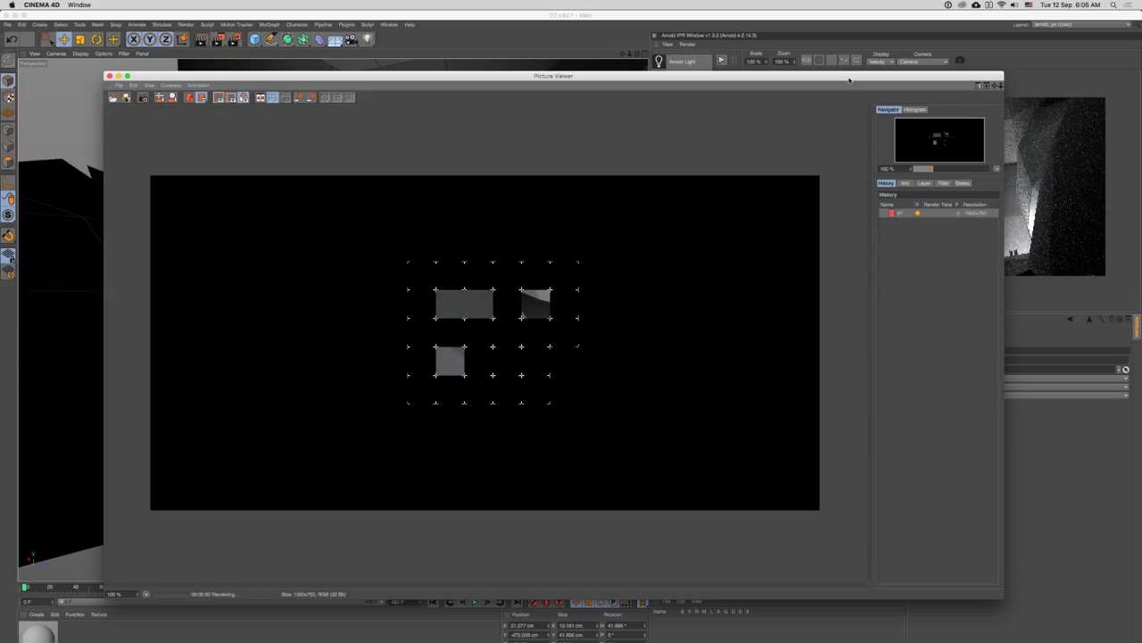
pyautogui.moveTo(850, 81); pyautogui.dragTo(851, 81)
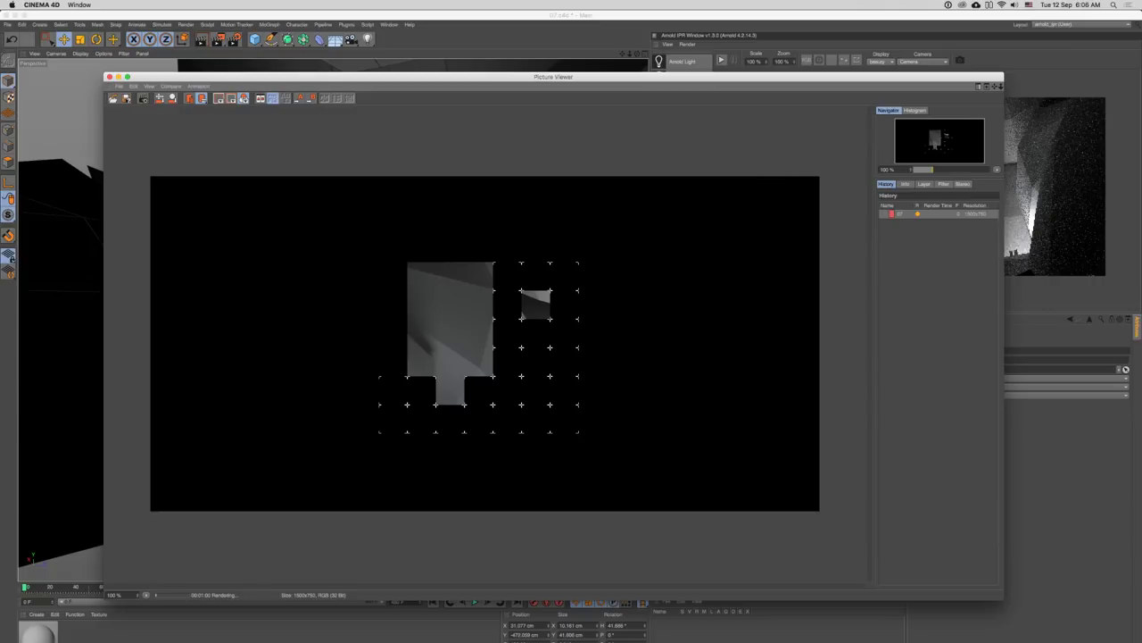
pyautogui.click(744, 641)
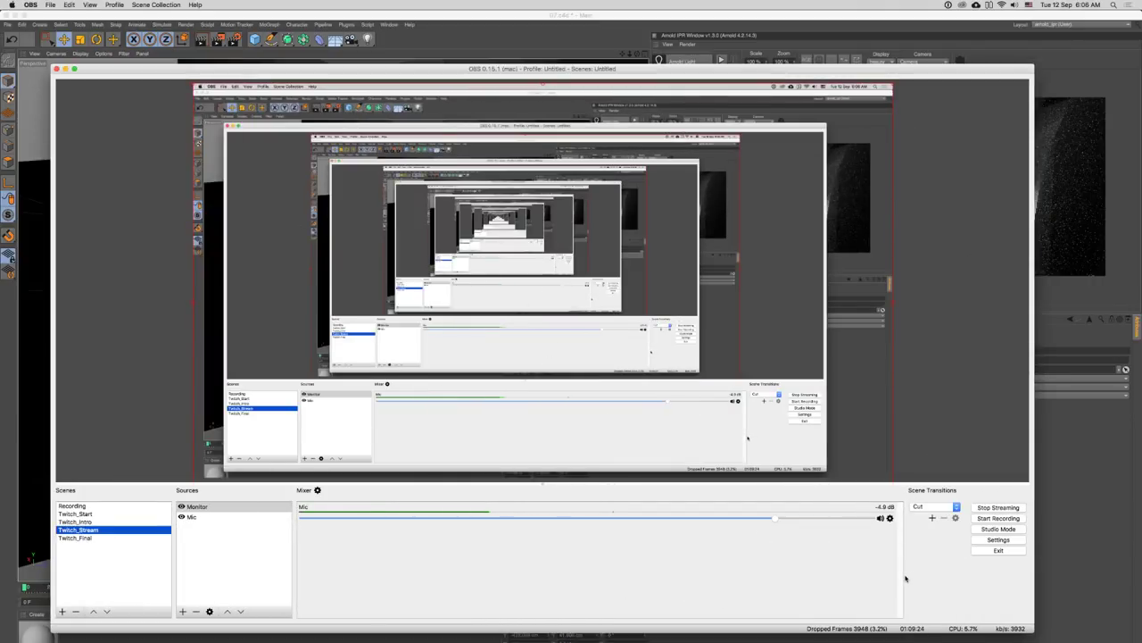
pyautogui.click(66, 68)
pyautogui.moveTo(751, 81); pyautogui.dragTo(752, 83)
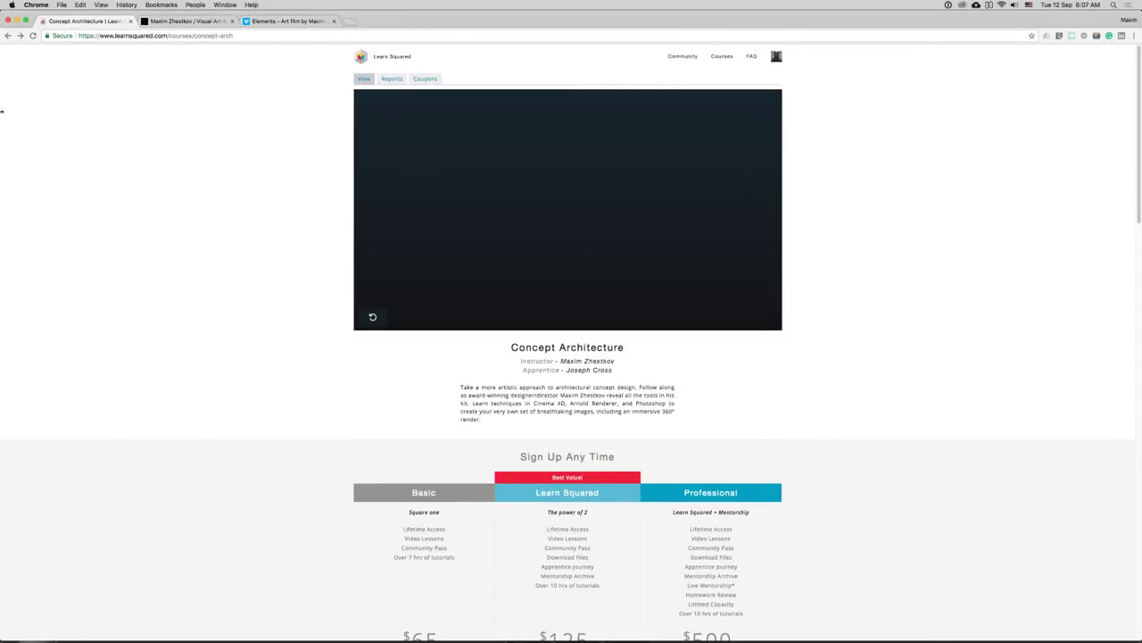
# - In Chrome, play the art film Elements on its Vimeo page and reload the page
pyautogui.click(313, 24)
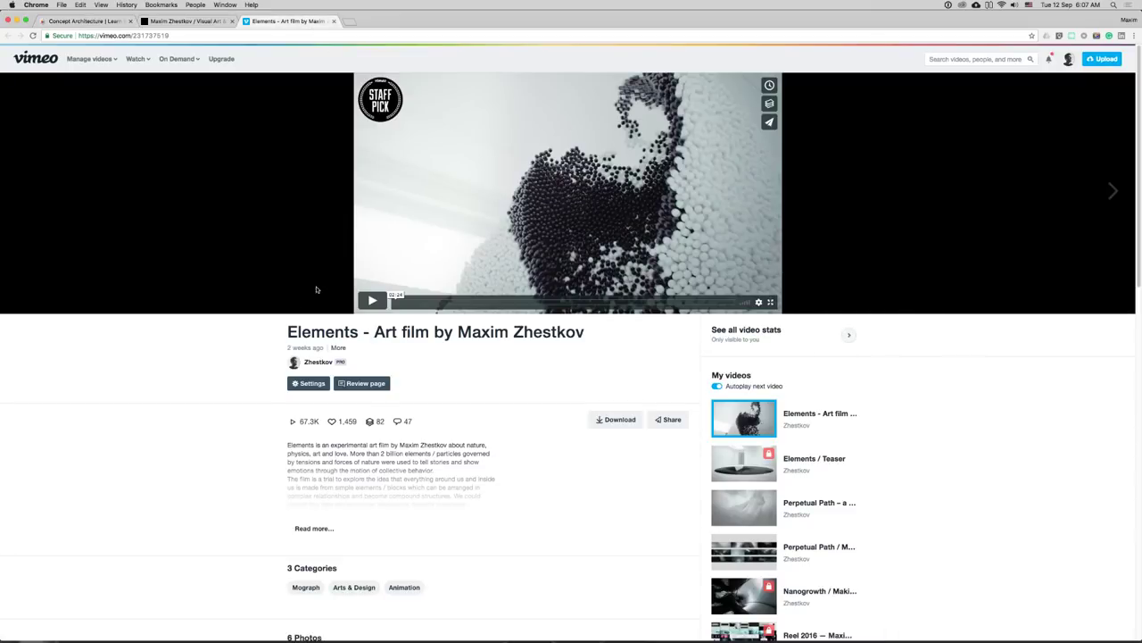
pyautogui.click(372, 300)
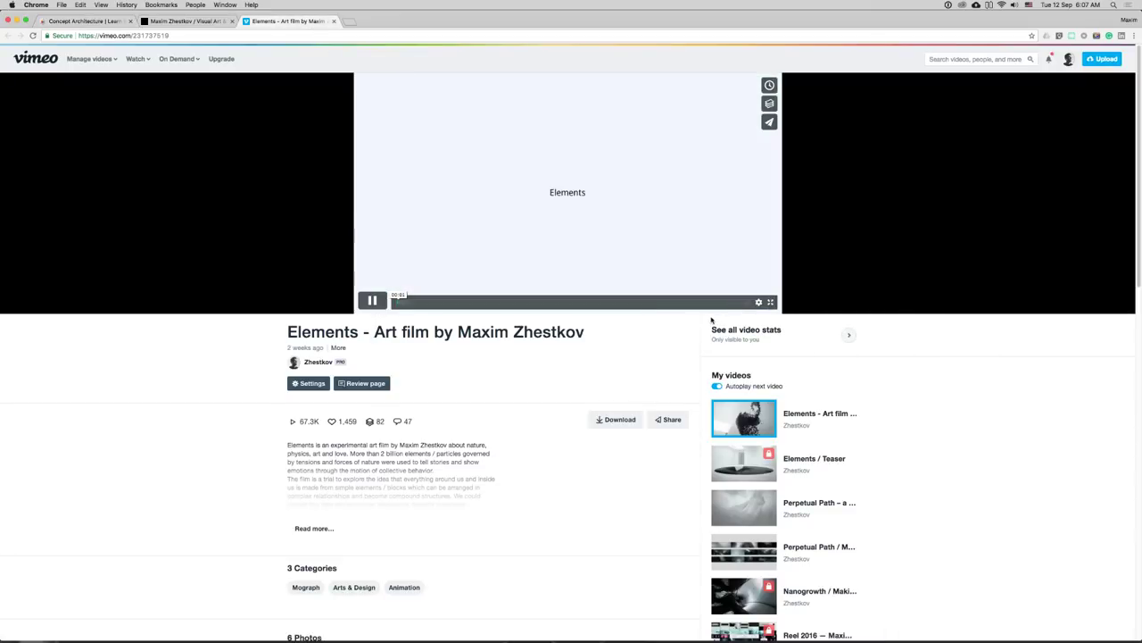
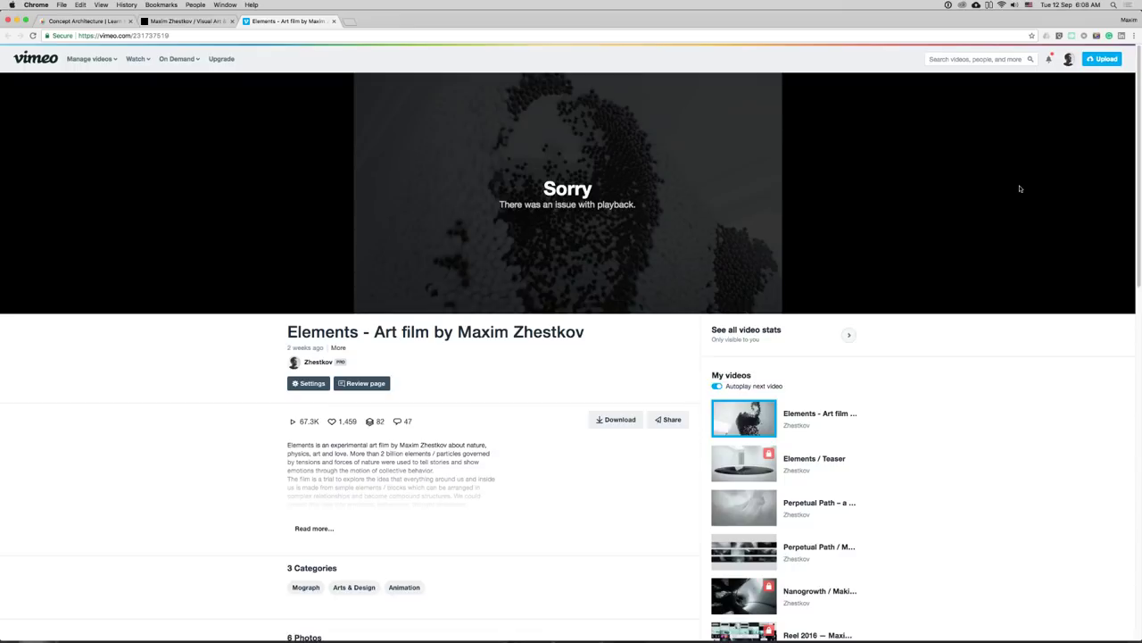
pyautogui.click(33, 36)
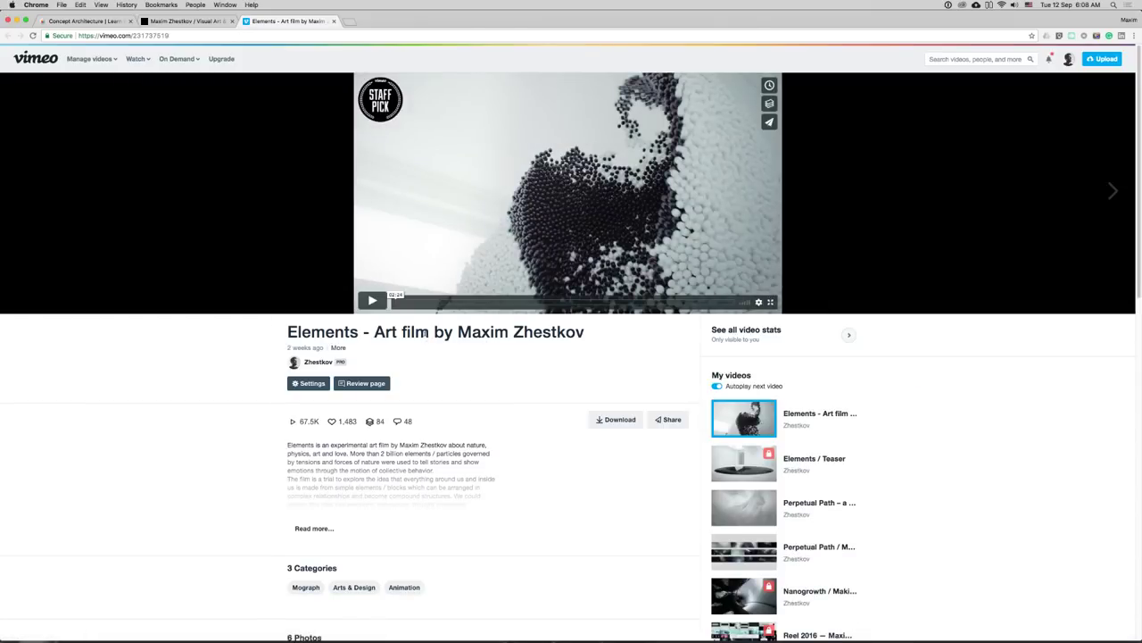
# - Switch to the artist's portfolio site and view the Selected Projects overview
pyautogui.click(183, 21)
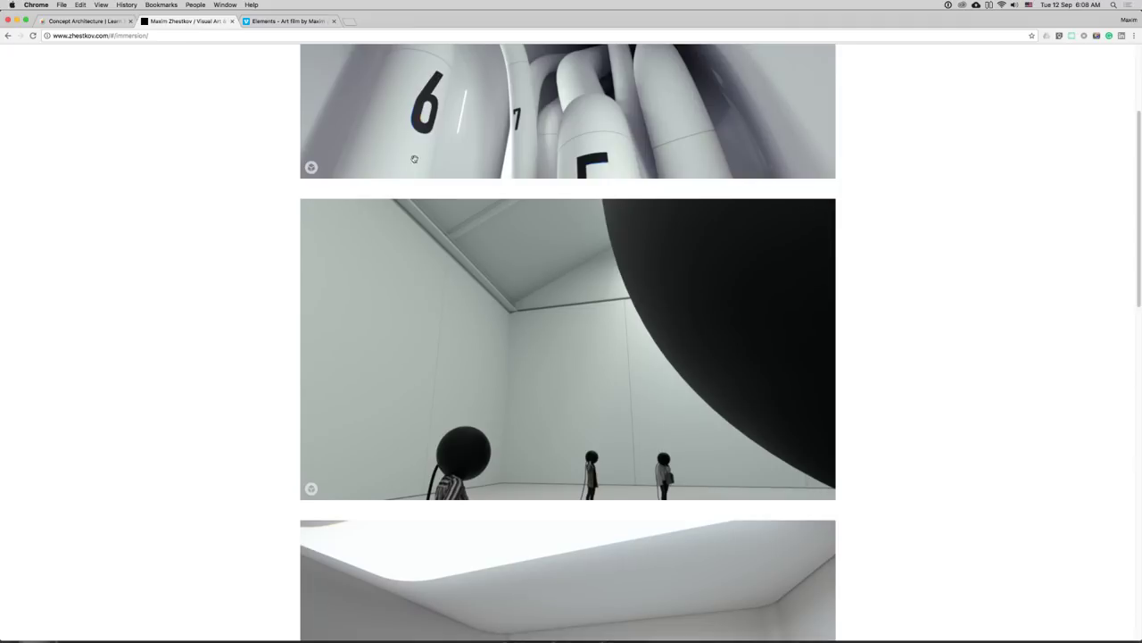
pyautogui.moveTo(1138, 304); pyautogui.dragTo(1121, 177)
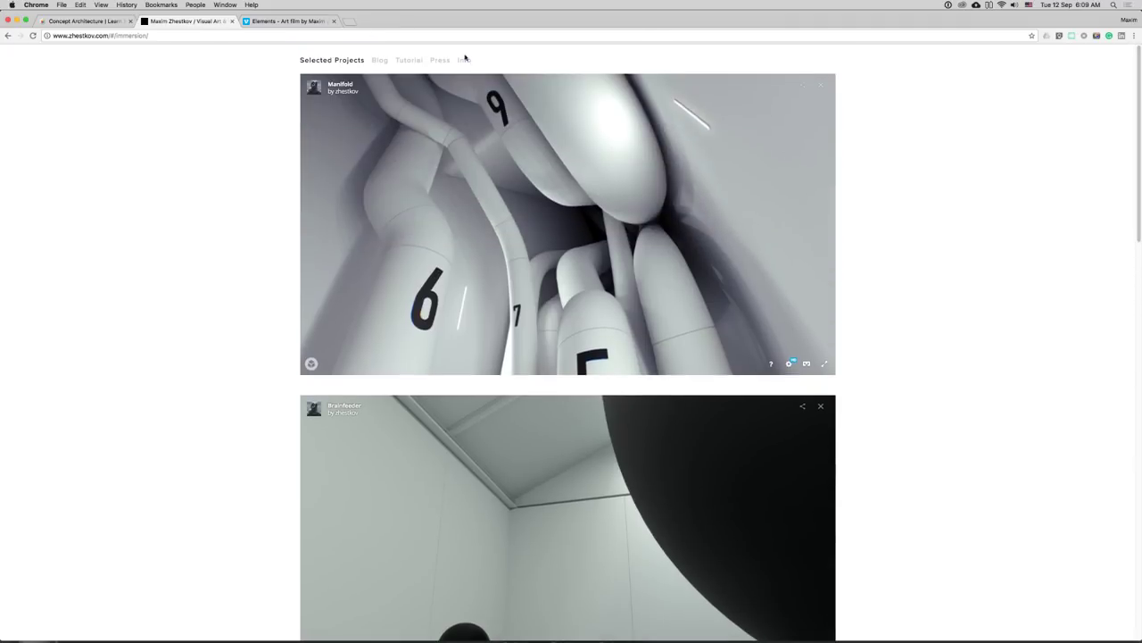
pyautogui.click(325, 63)
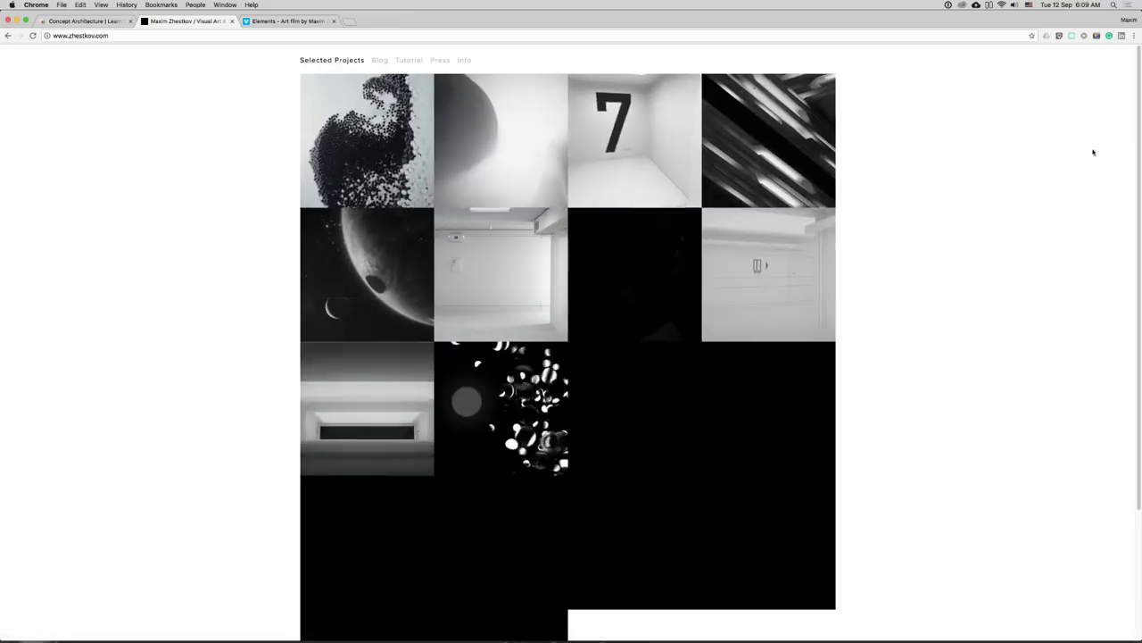
pyautogui.moveTo(1132, 147)
pyautogui.mouseDown()
pyautogui.moveTo(1132, 165)
pyautogui.moveTo(1134, 140)
pyautogui.mouseUp()
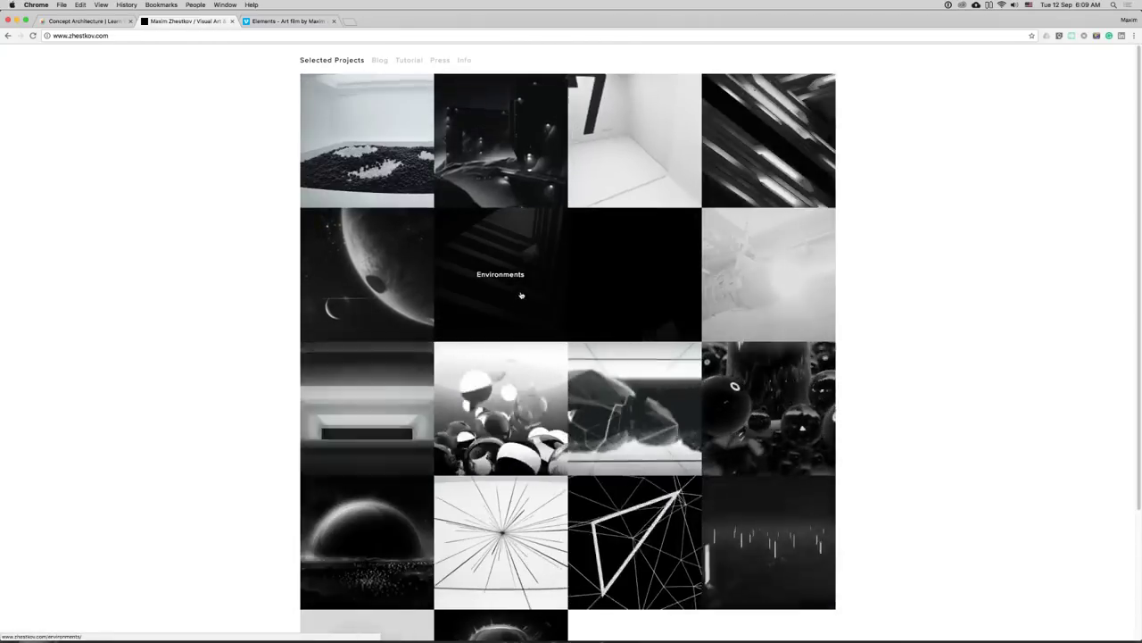
# - Open the Environments project and examine its dark architectural and environment paintings one by one
pyautogui.click(524, 294)
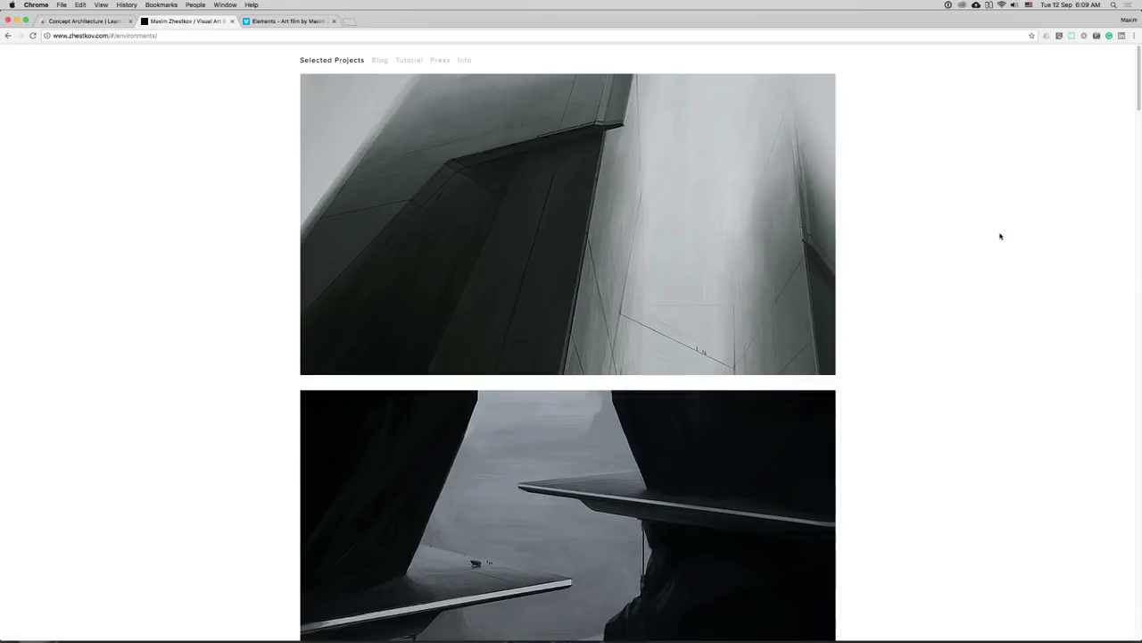
pyautogui.scroll(-2, 1138, 118)
pyautogui.scroll(-3, 1138, 119)
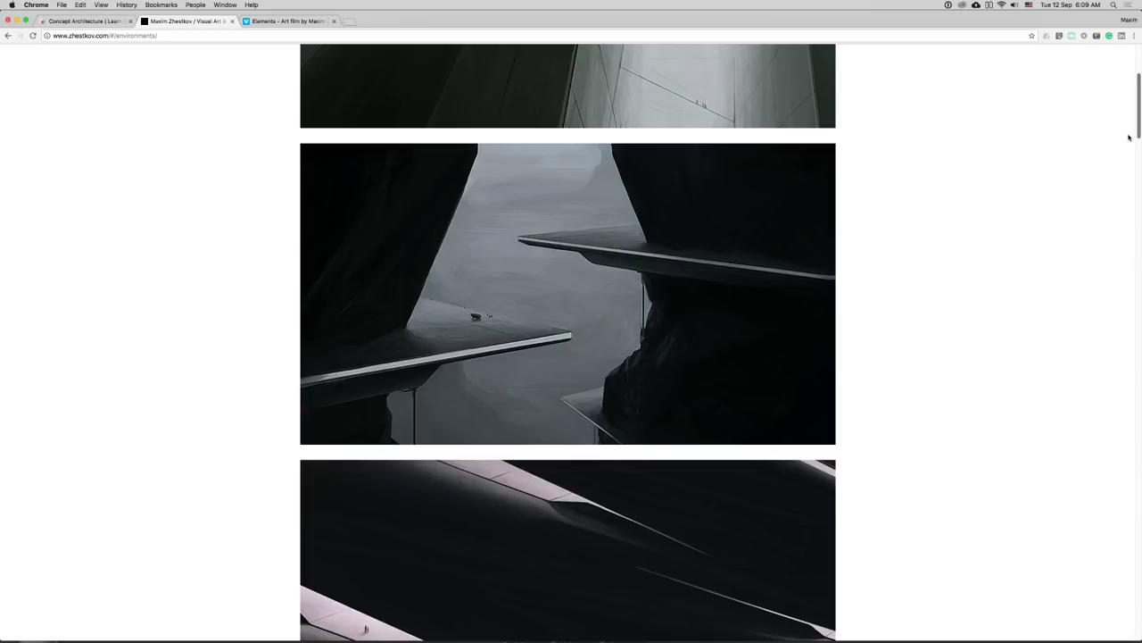
pyautogui.scroll(-1, 1129, 136)
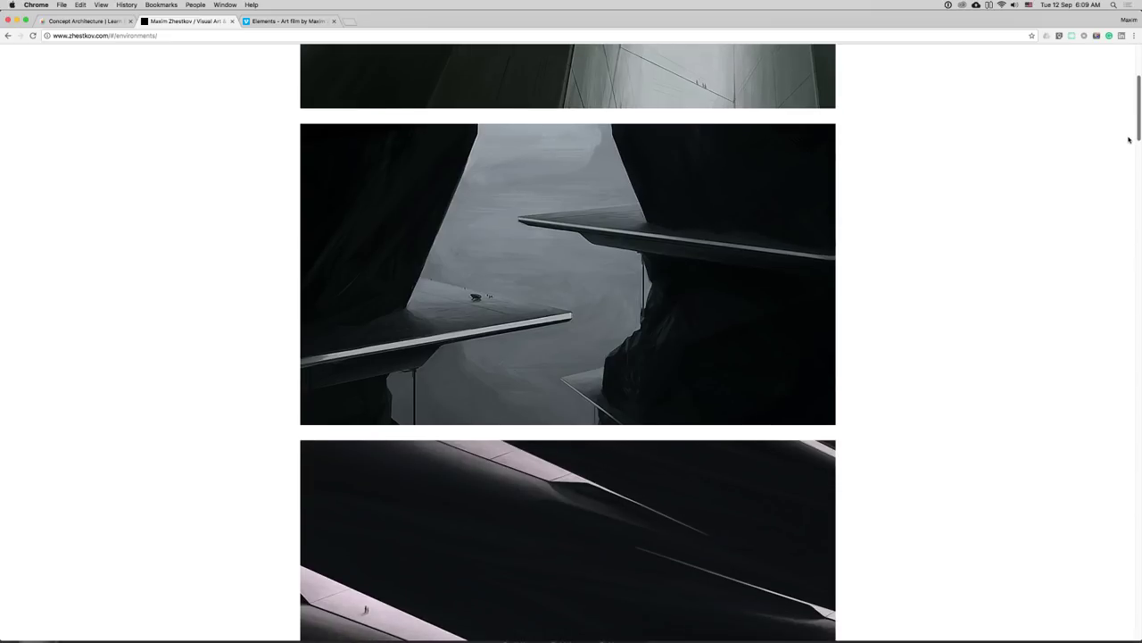
pyautogui.scroll(-1, 1129, 139)
pyautogui.scroll(-2, 1129, 141)
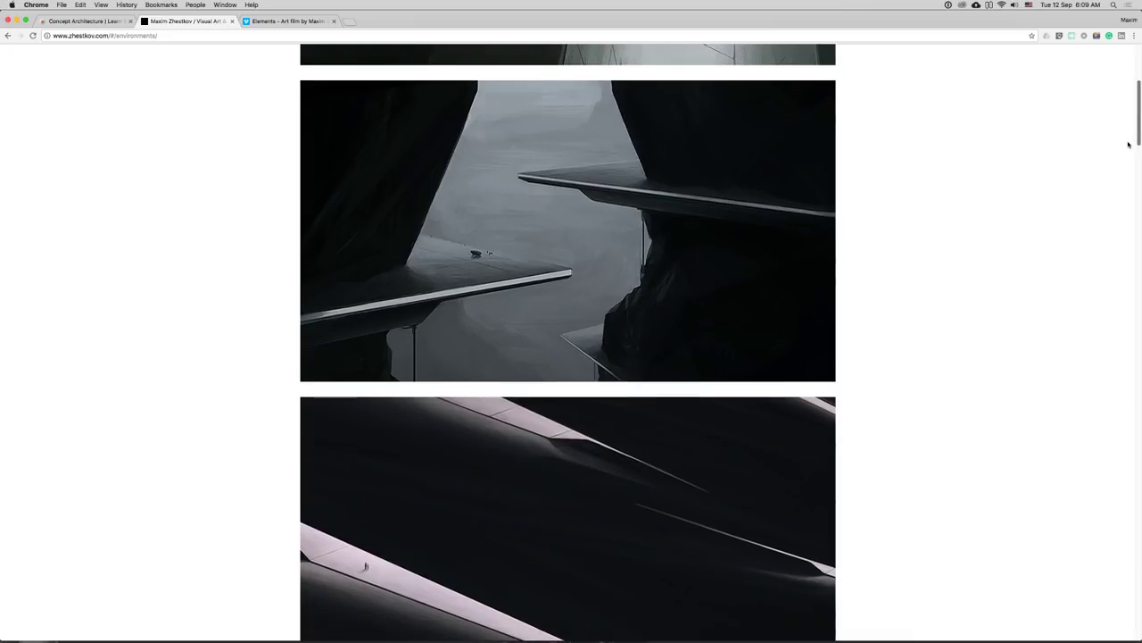
pyautogui.scroll(-5, 1128, 146)
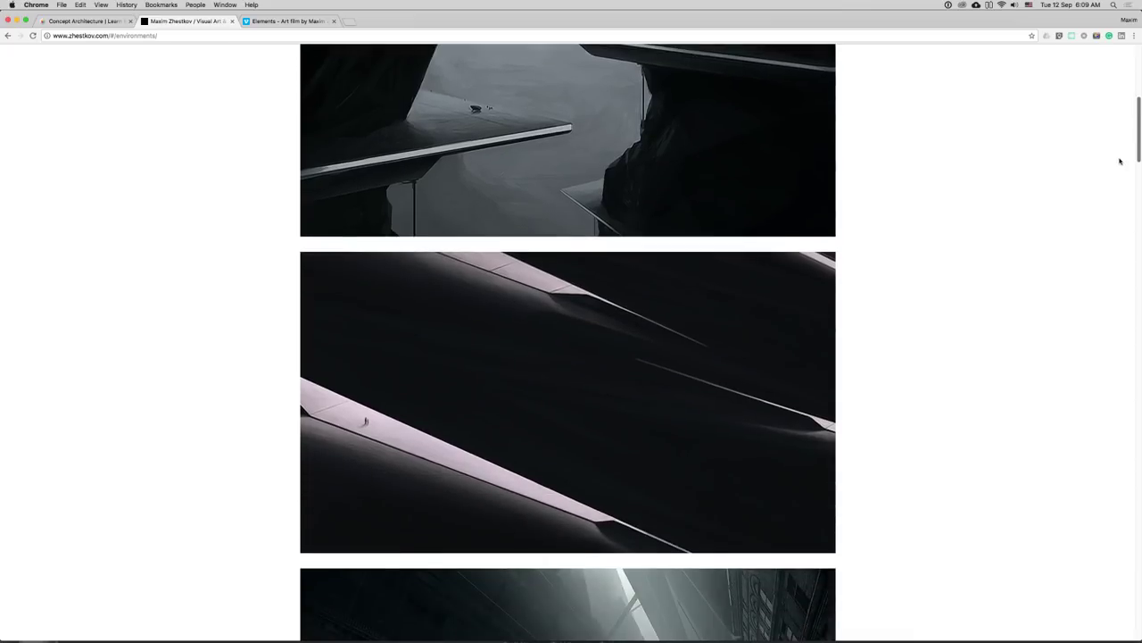
pyautogui.scroll(-15, 1077, 211)
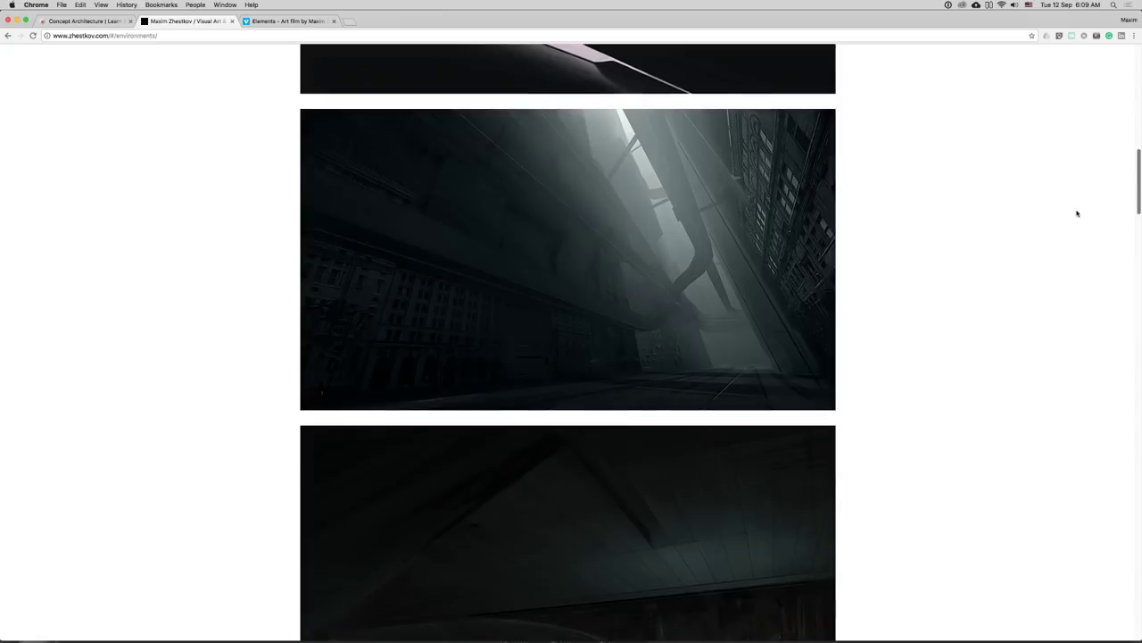
pyautogui.scroll(4, 1069, 217)
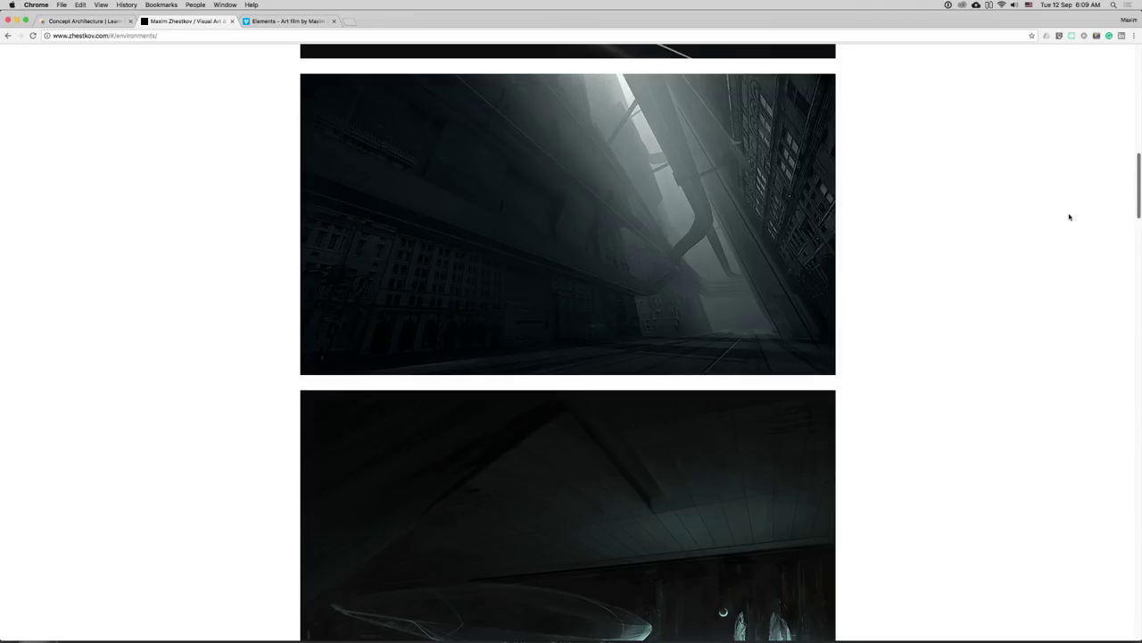
pyautogui.scroll(-1, 1069, 217)
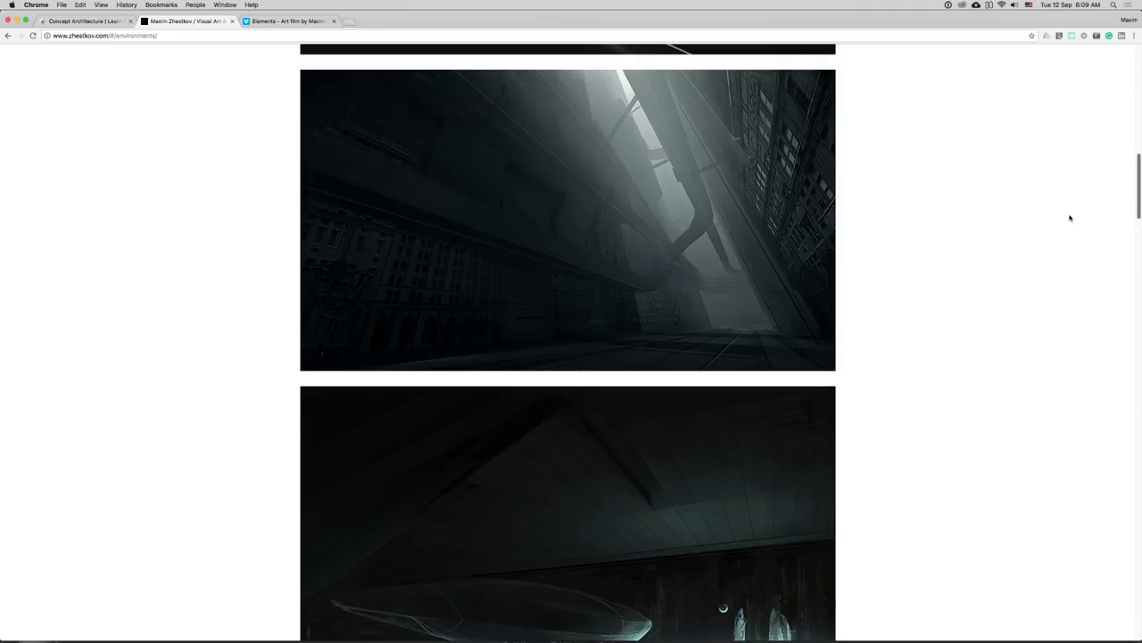
pyautogui.scroll(-1, 1070, 218)
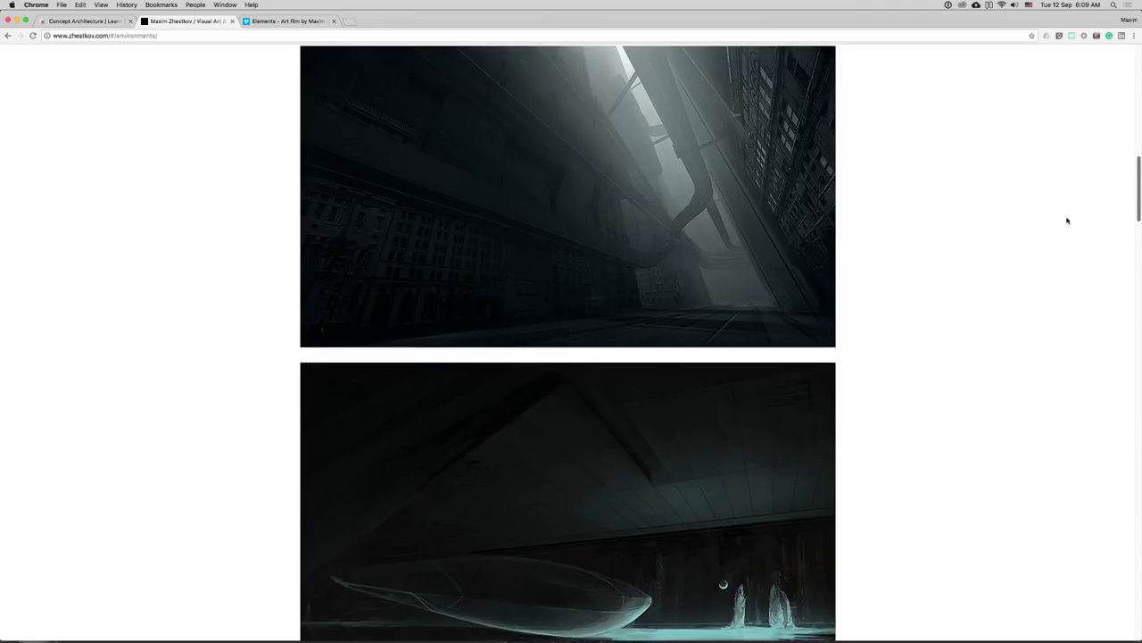
pyautogui.scroll(-5, 1066, 217)
pyautogui.scroll(2, 1031, 265)
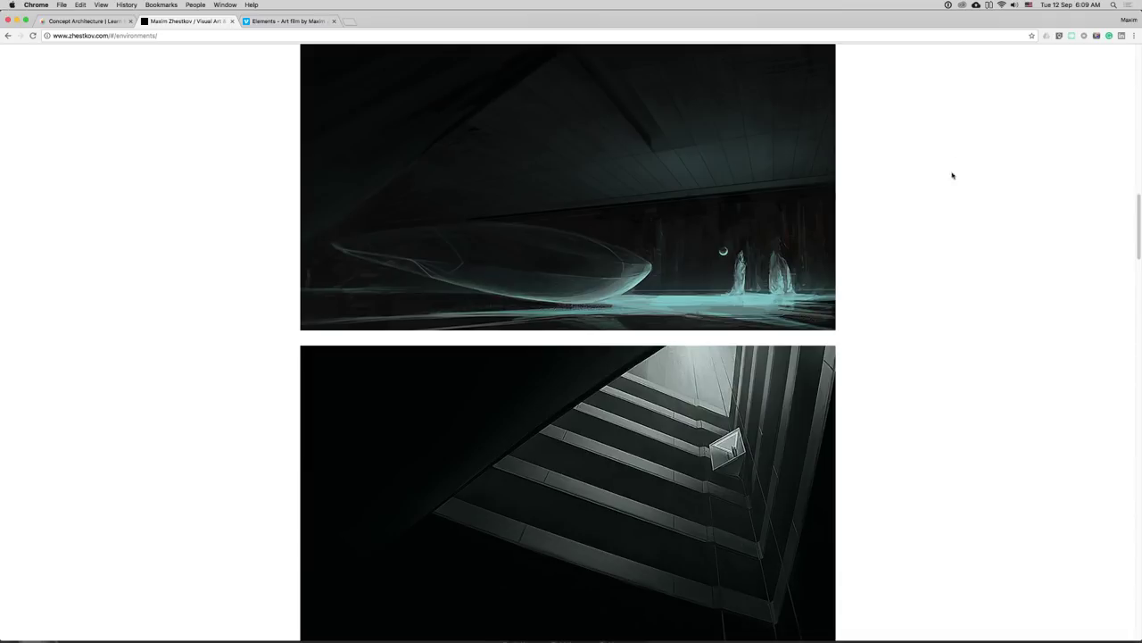
# - Look through the white sci-fi interiors and remaining Environments illustrations to the end of the page, then return to its beginning
pyautogui.scroll(-6, 1116, 313)
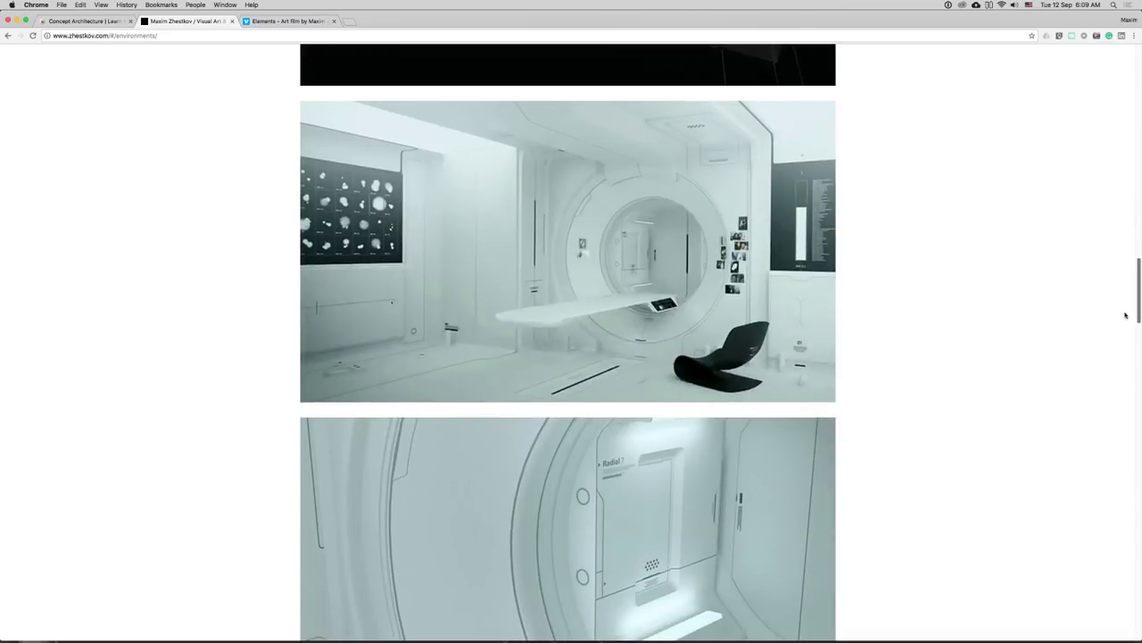
pyautogui.scroll(1, 1125, 313)
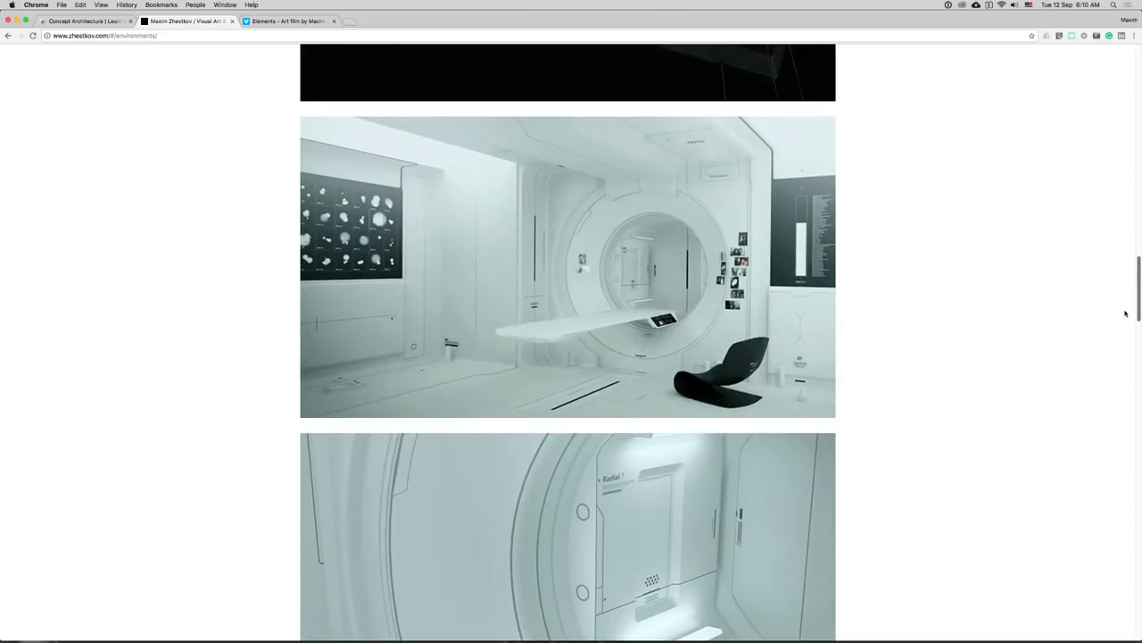
pyautogui.scroll(1, 1125, 313)
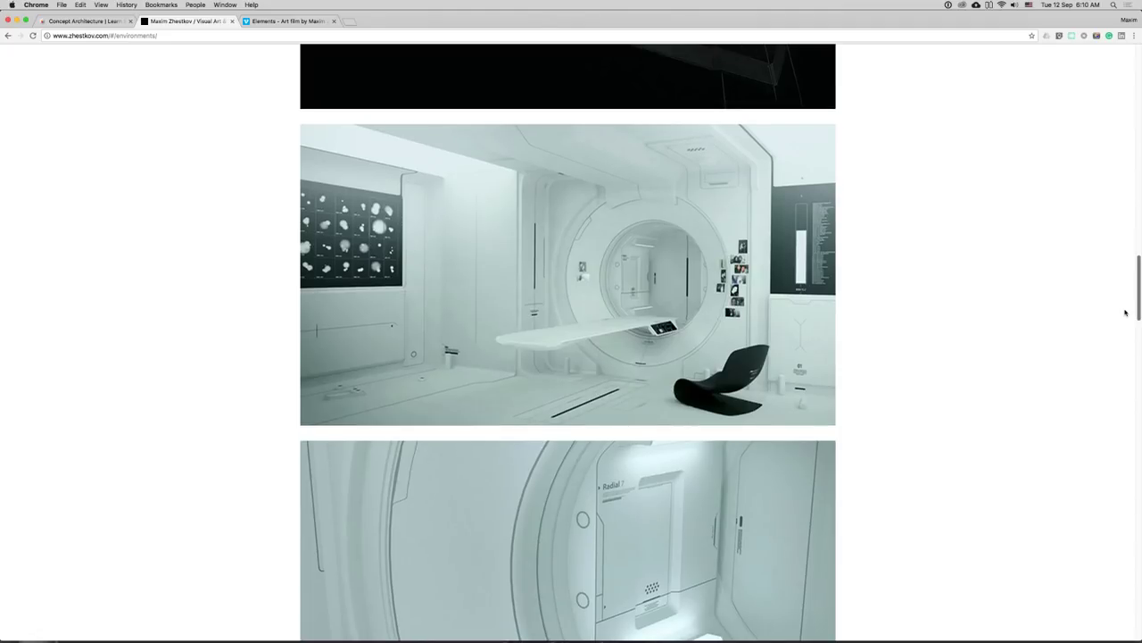
pyautogui.scroll(-3, 1126, 314)
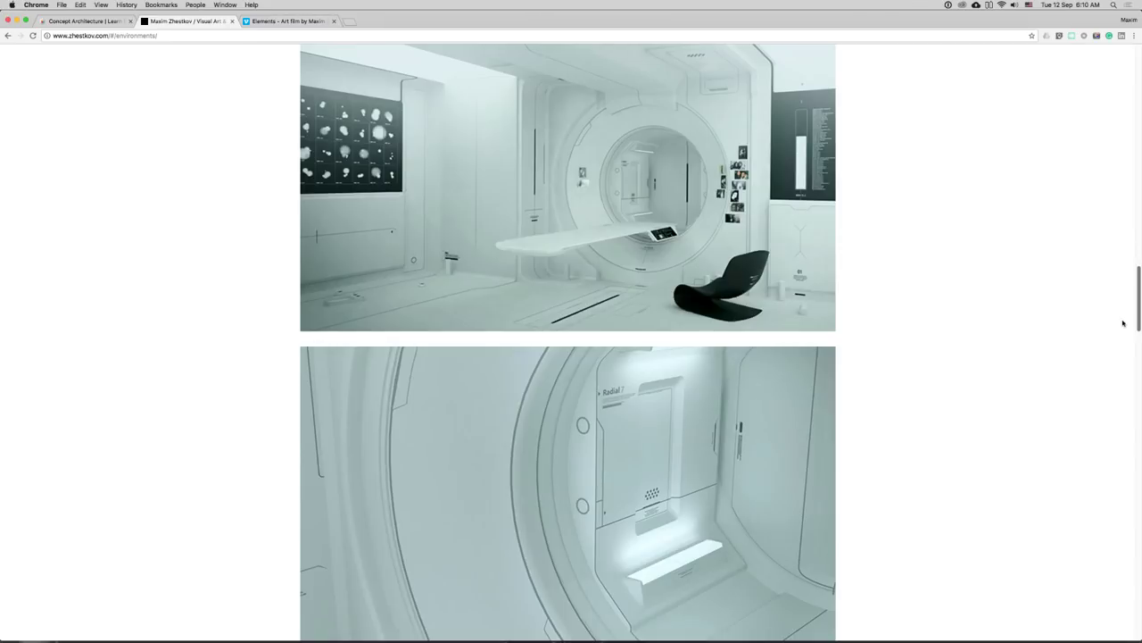
pyautogui.scroll(-3, 1124, 323)
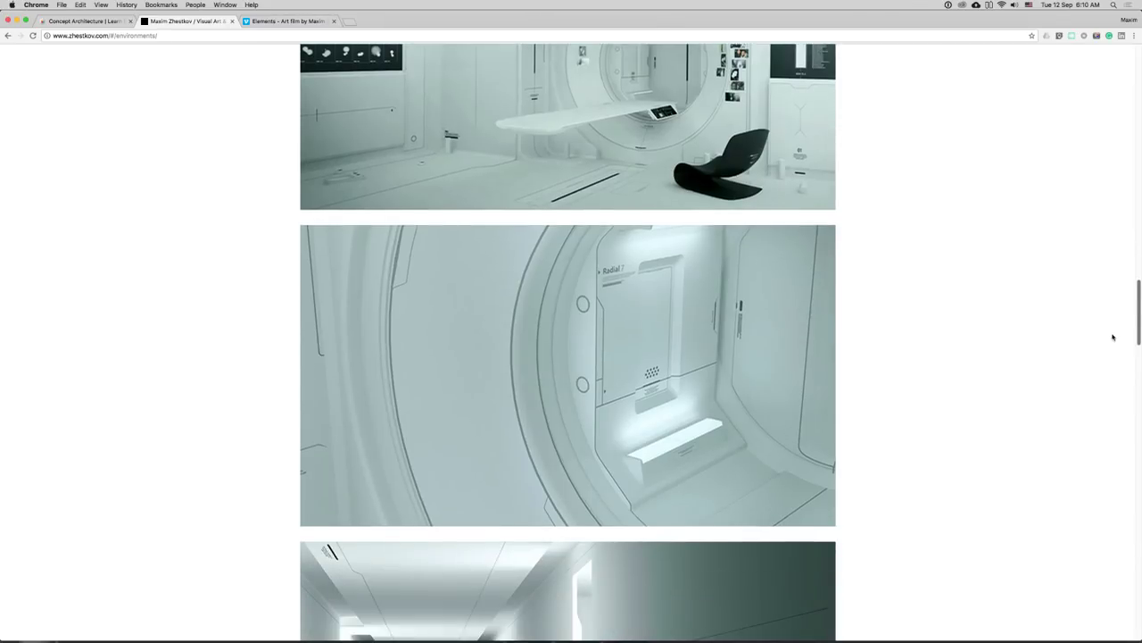
pyautogui.scroll(-6, 1113, 337)
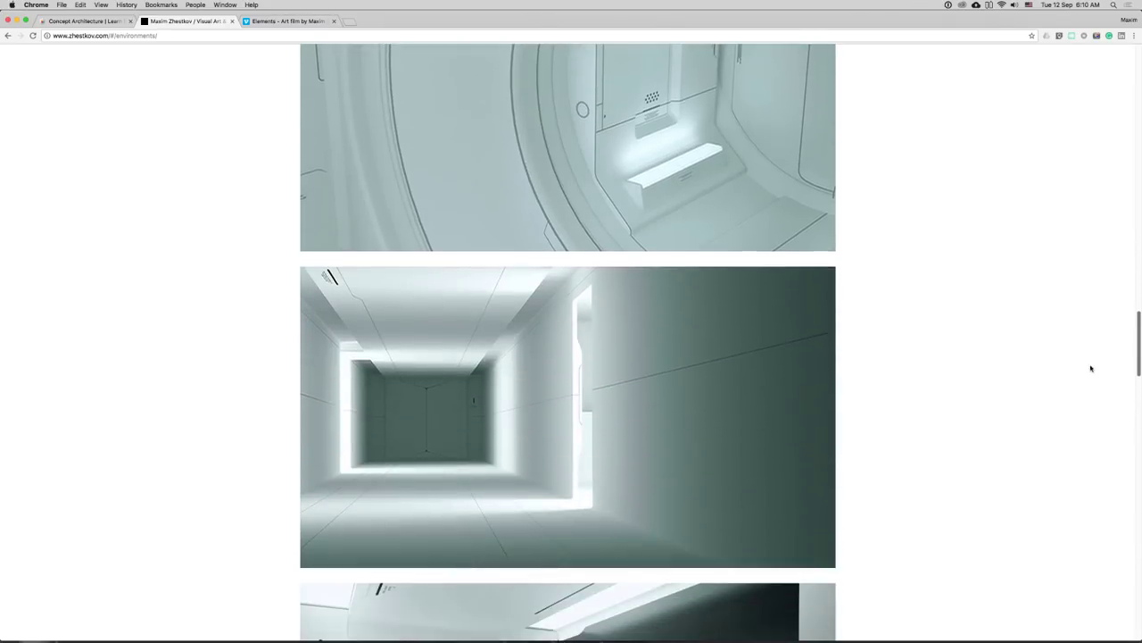
pyautogui.scroll(-7, 1090, 368)
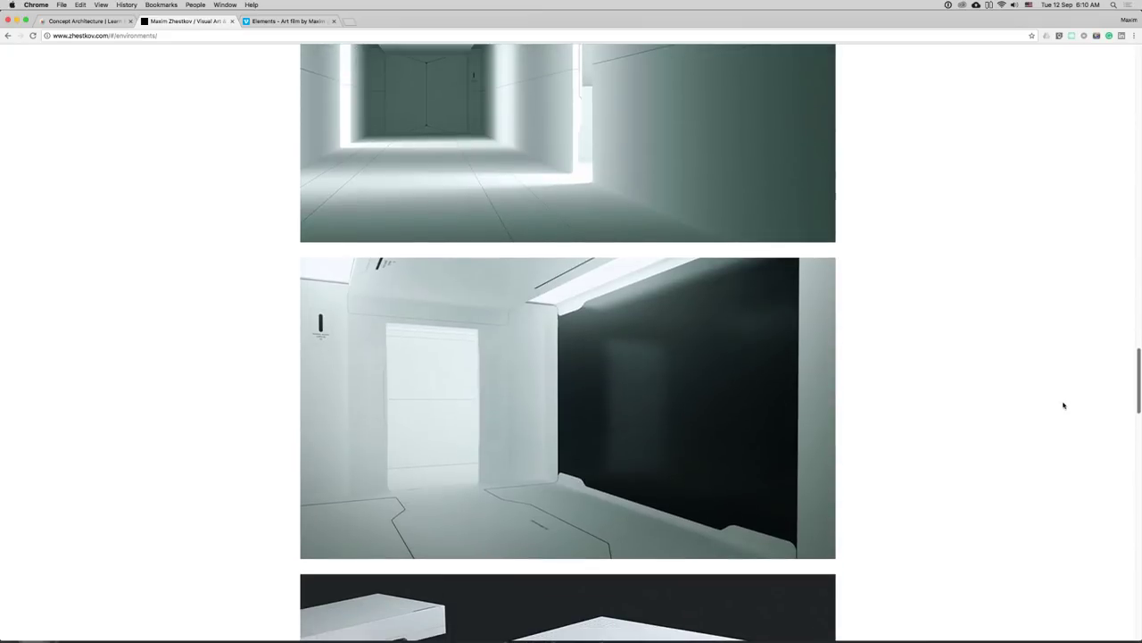
pyautogui.scroll(-7, 1064, 405)
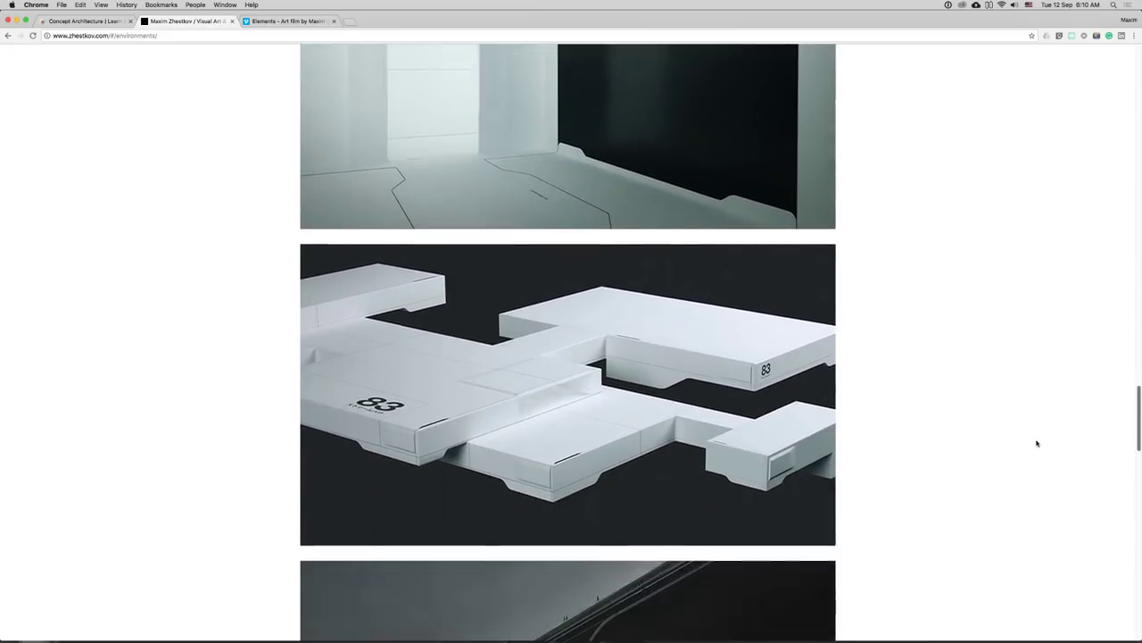
pyautogui.scroll(-6, 1037, 443)
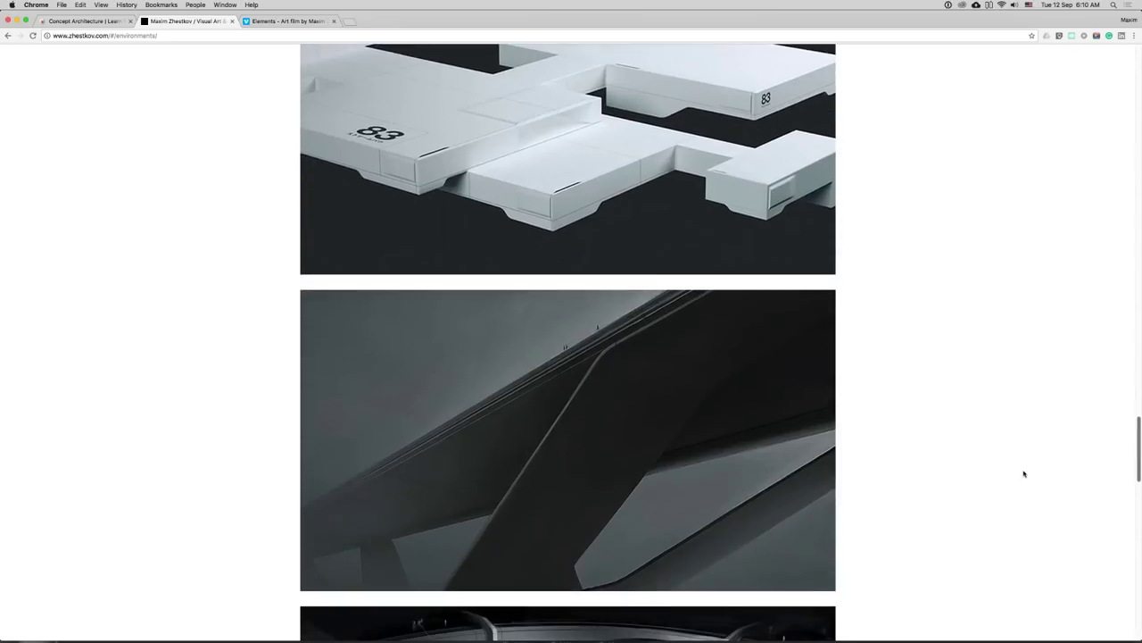
pyautogui.scroll(-8, 1024, 473)
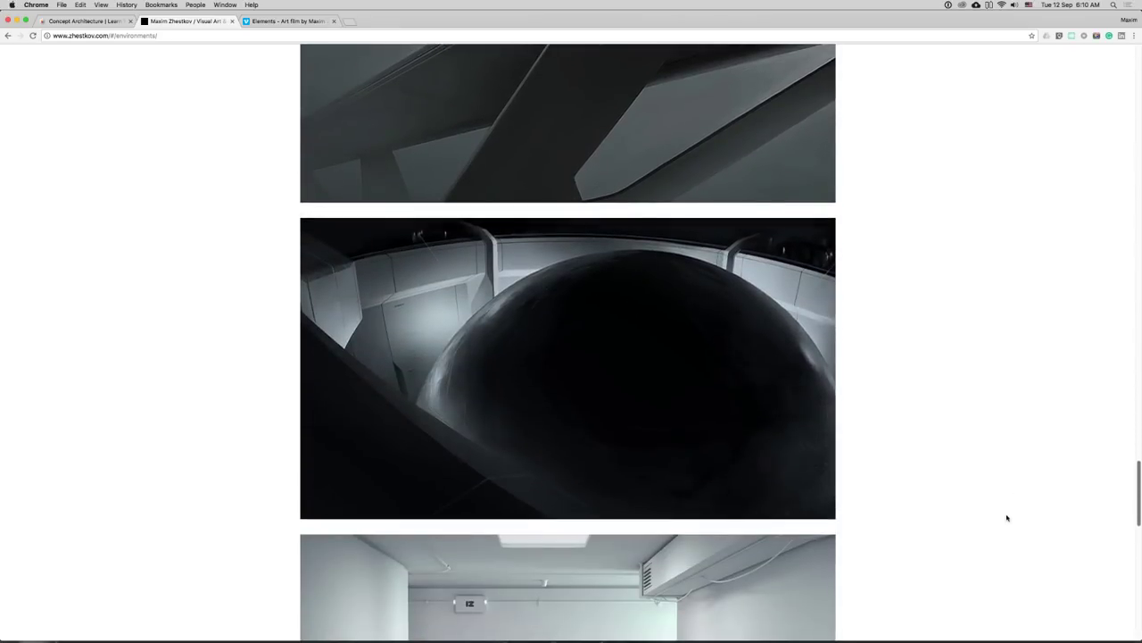
pyautogui.scroll(-6, 1006, 518)
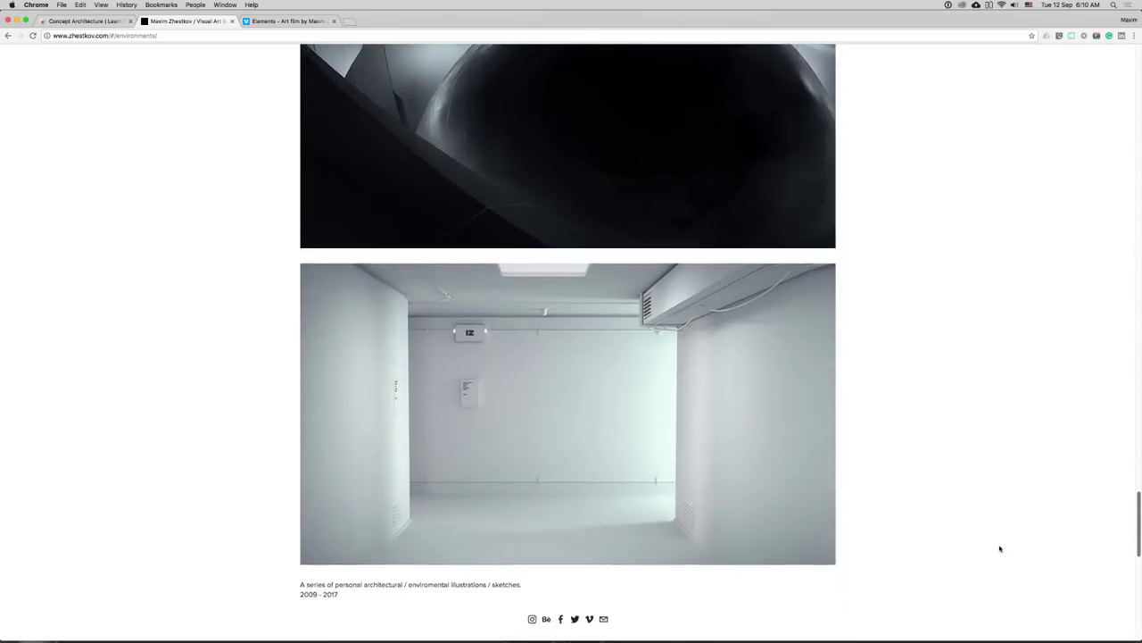
pyautogui.scroll(12, 998, 536)
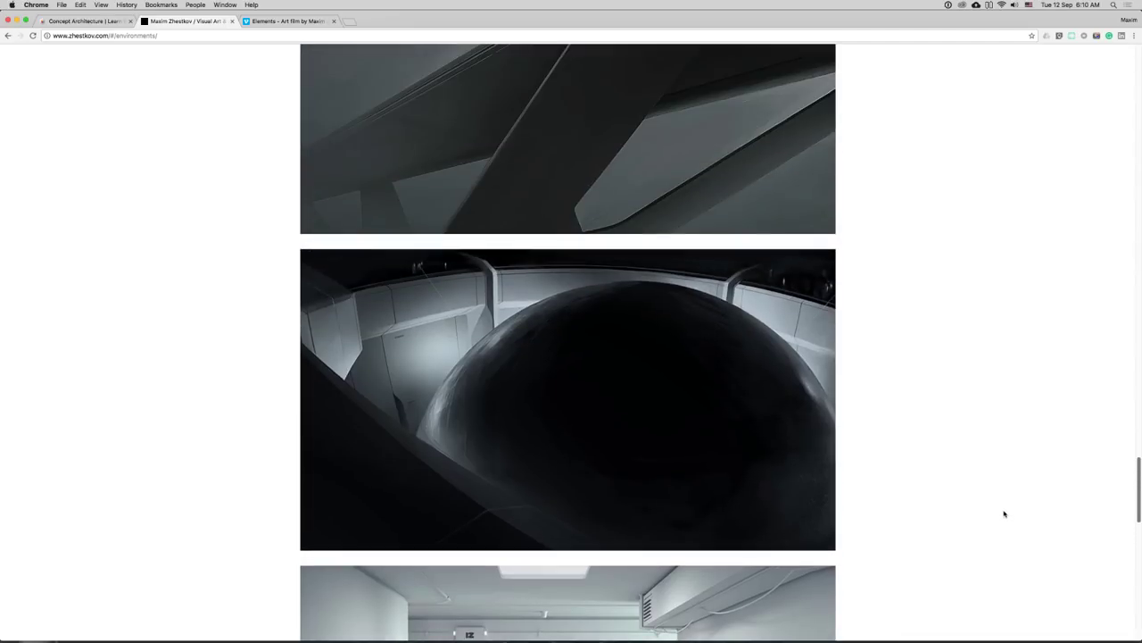
pyautogui.scroll(20, 1004, 477)
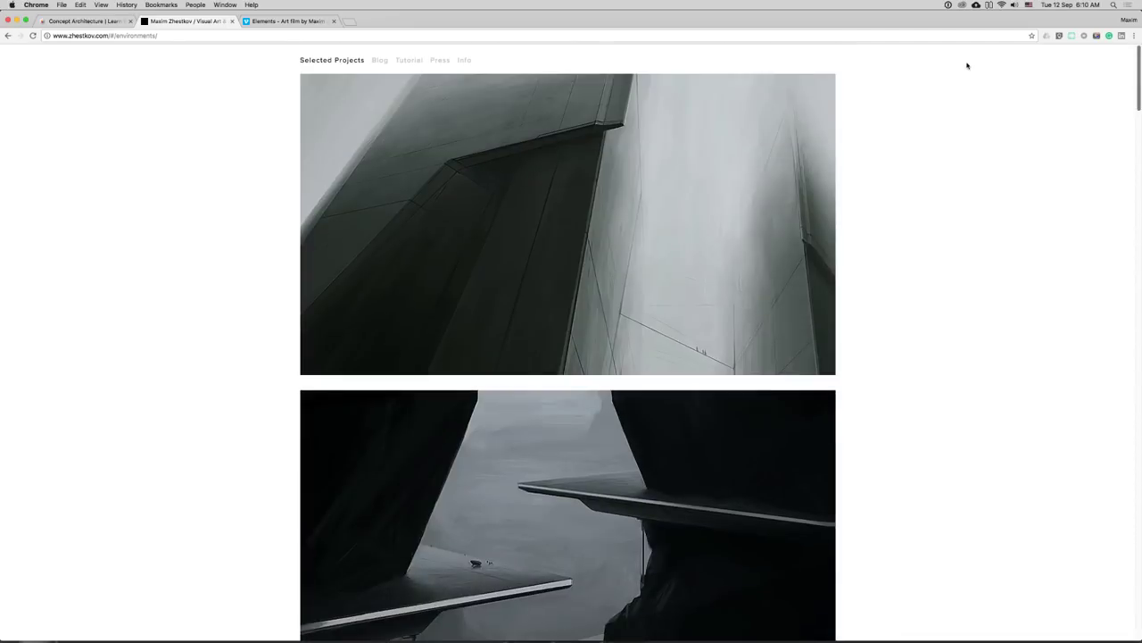
# - Go back to the Selected Projects overview, open the Epsilon project and look through its station interiors and graphic design sheets
pyautogui.click(345, 61)
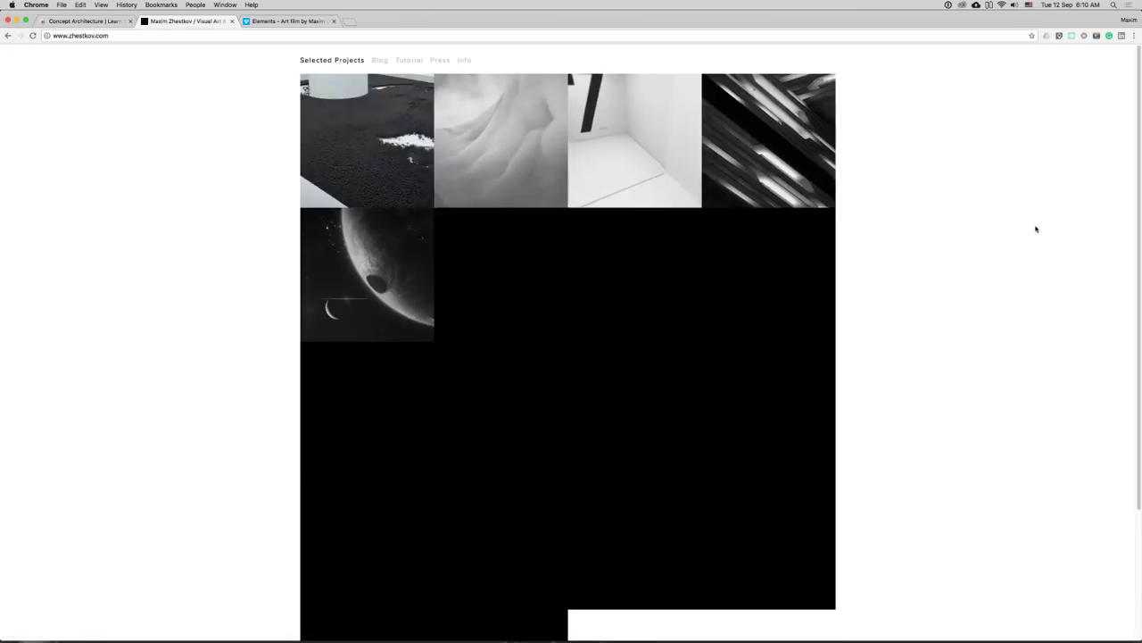
pyautogui.click(780, 136)
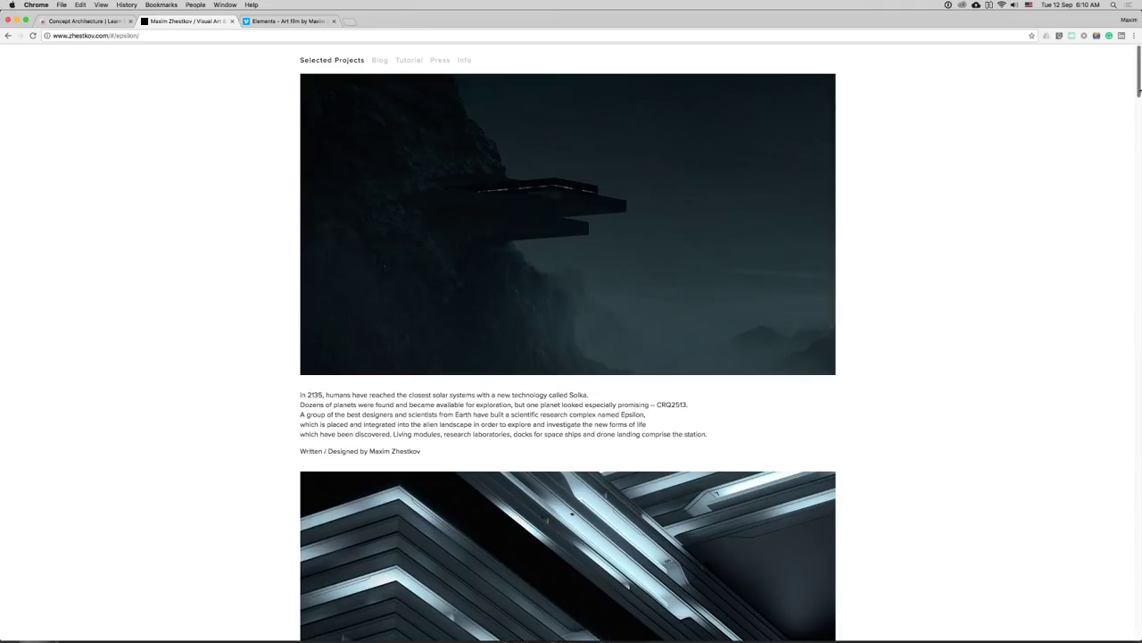
pyautogui.moveTo(1136, 92); pyautogui.dragTo(1138, 110)
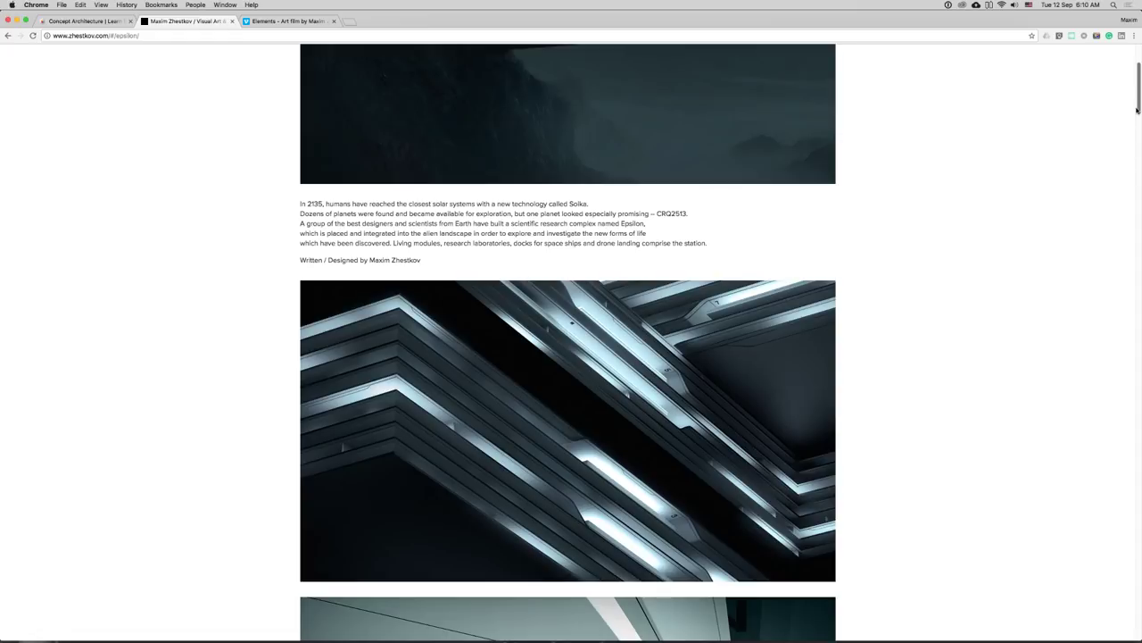
pyautogui.moveTo(1137, 109); pyautogui.dragTo(1078, 197)
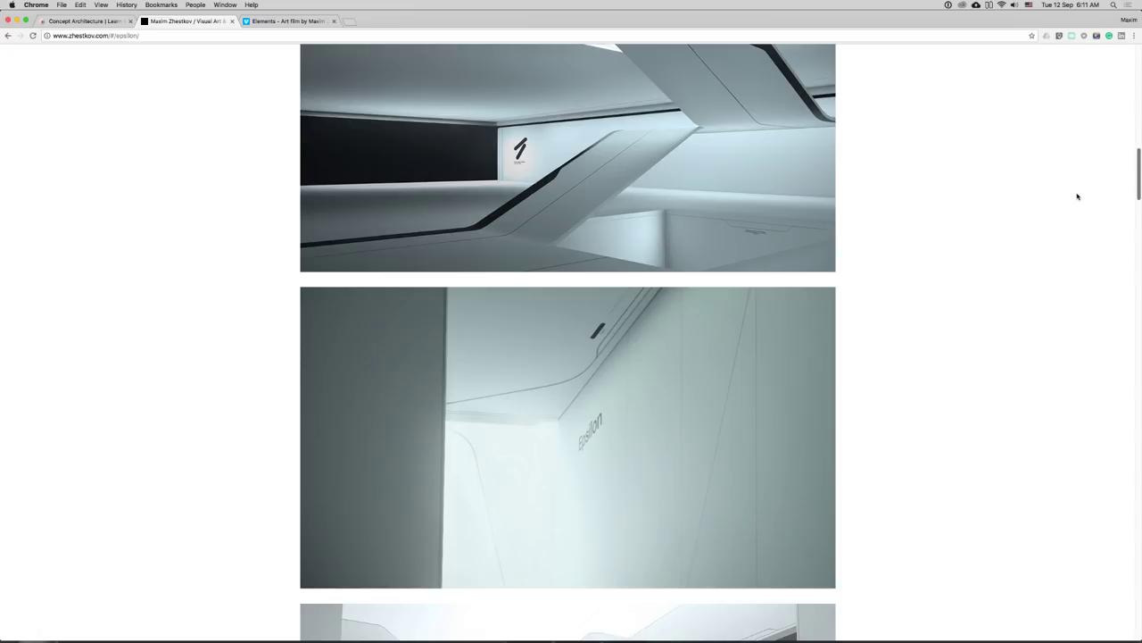
pyautogui.moveTo(1077, 196); pyautogui.dragTo(1078, 195)
pyautogui.scroll(-1, 1078, 196)
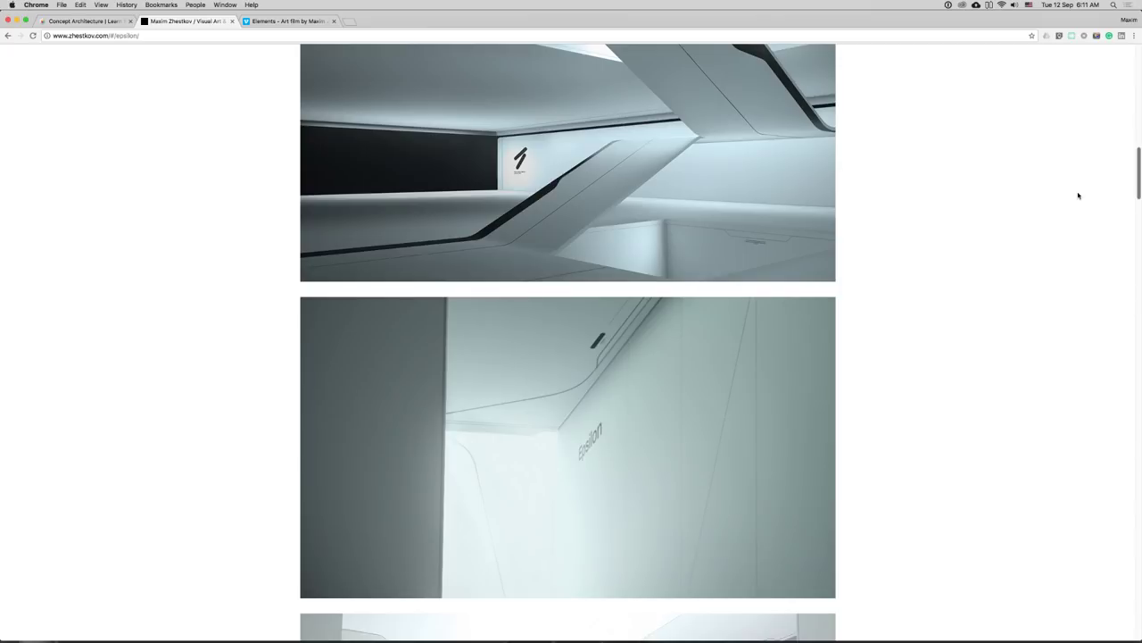
pyautogui.scroll(-15, 1078, 195)
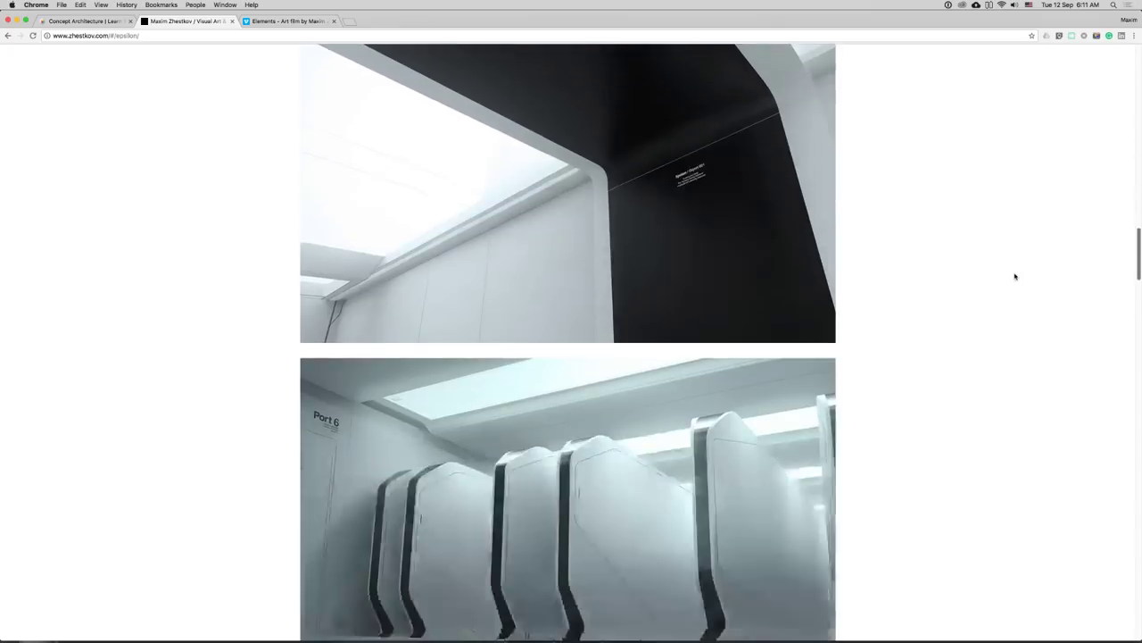
pyautogui.scroll(-20, 937, 384)
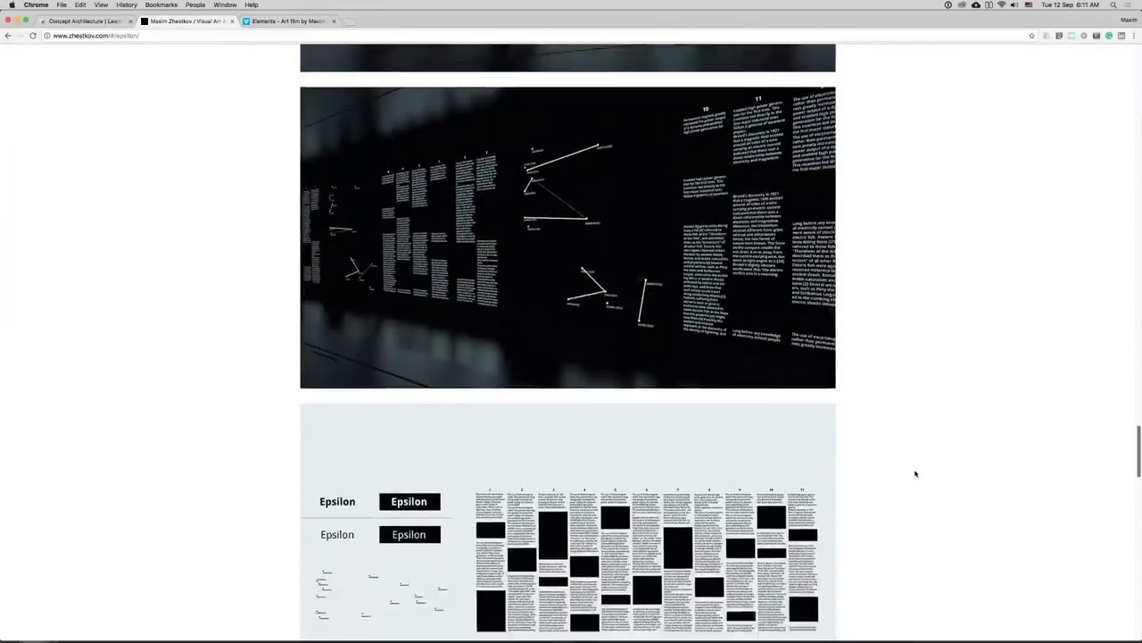
pyautogui.scroll(-15, 887, 573)
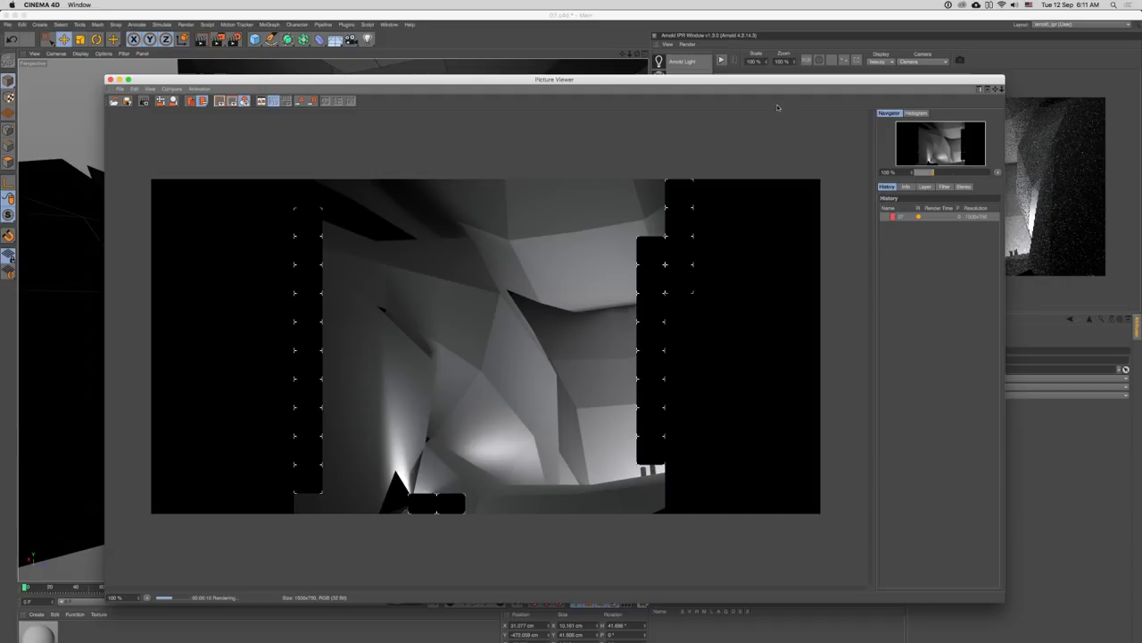
# - In Cinema 4D, move the Picture Viewer window slightly aside and widen its Navigator and History area
pyautogui.moveTo(792, 82); pyautogui.dragTo(830, 81)
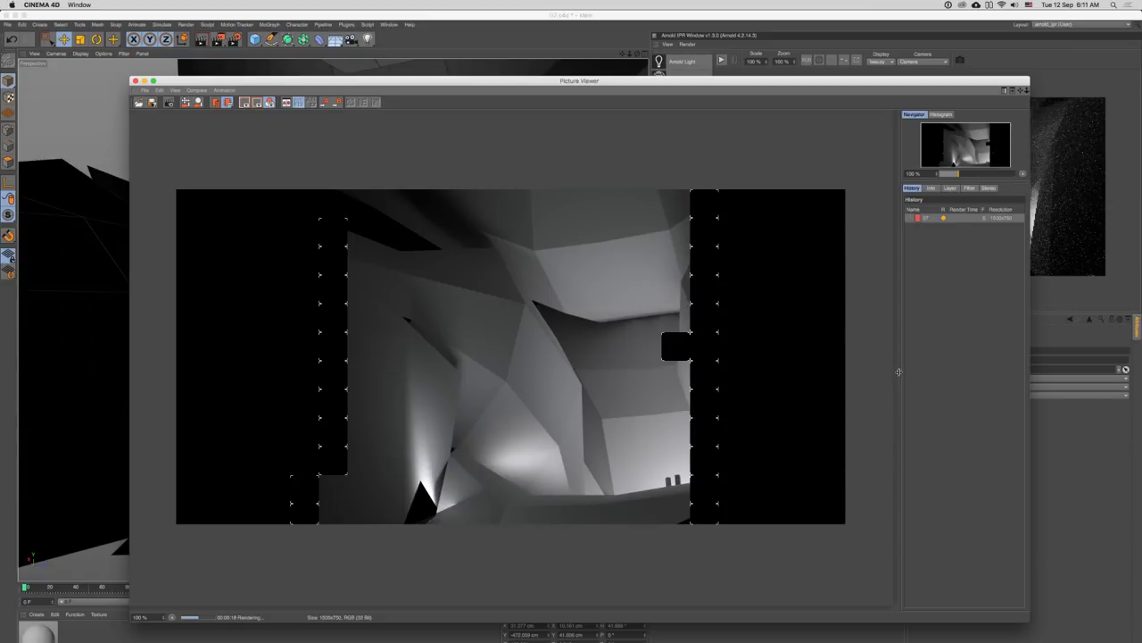
pyautogui.moveTo(899, 373); pyautogui.dragTo(873, 388)
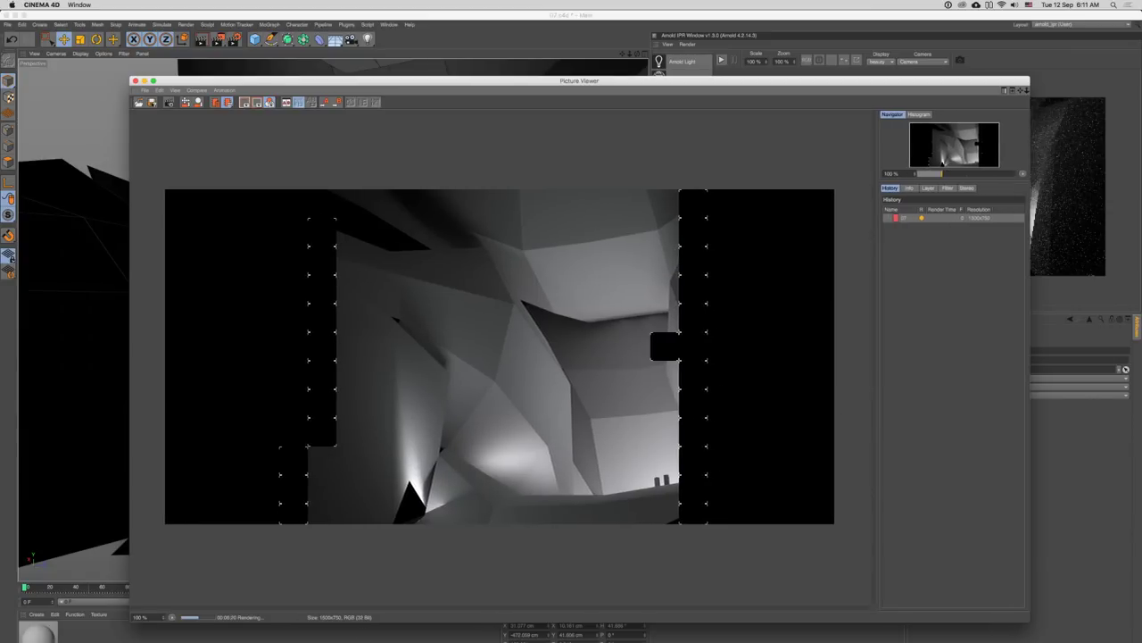
# - Switch to Chrome and go back through the Epsilon page, examining the Port 6 and white interior renders up to the introductory text
pyautogui.press('super+Tab')
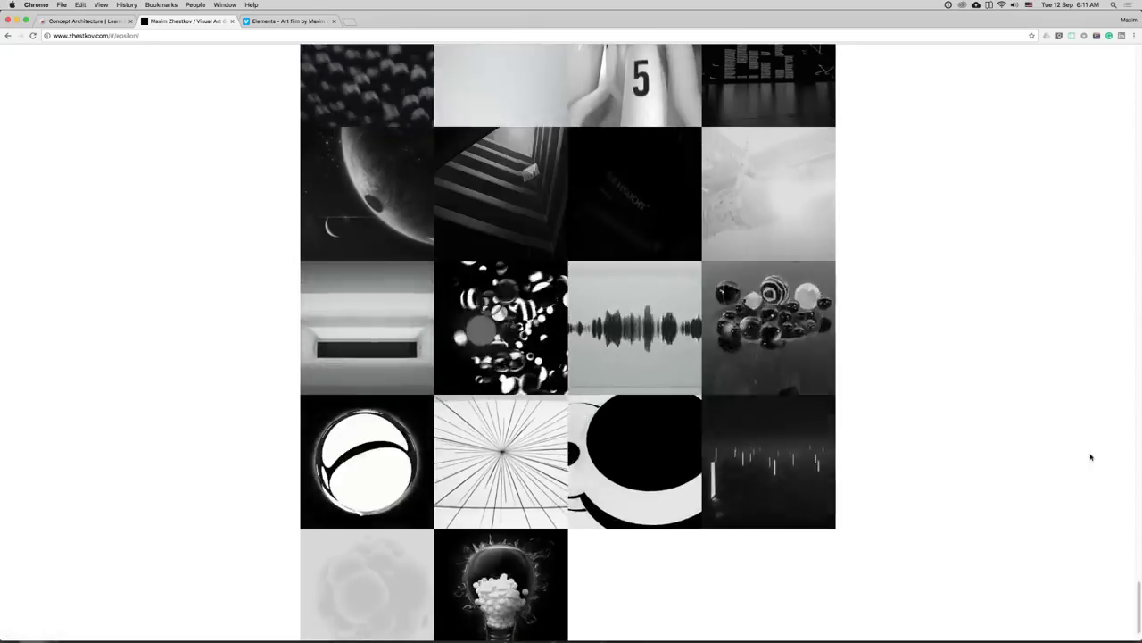
pyautogui.scroll(10, 1114, 535)
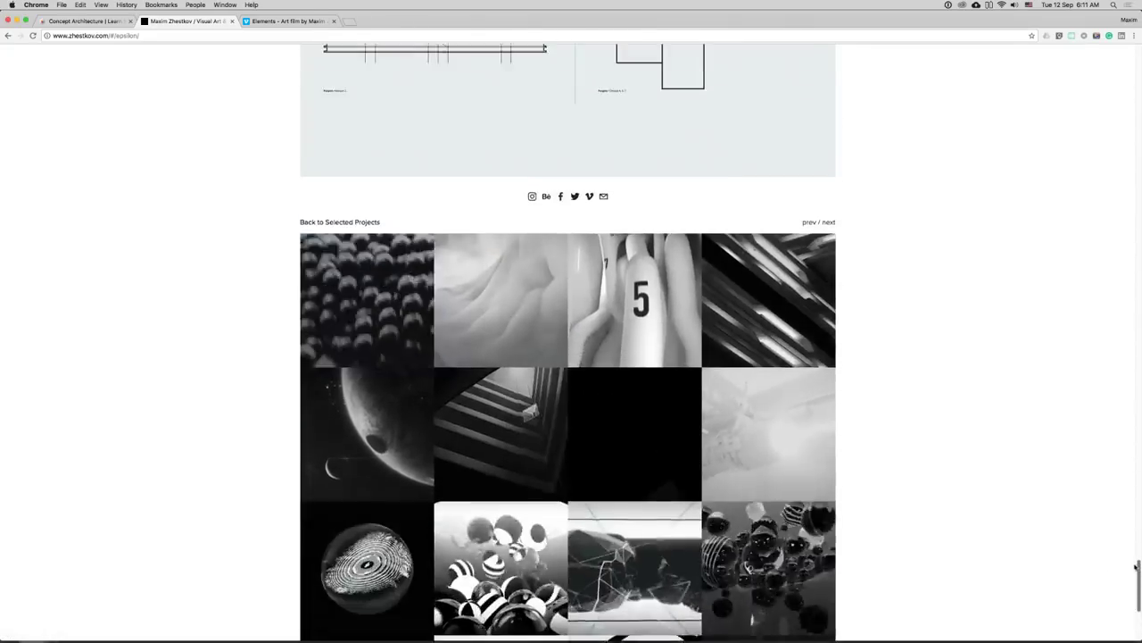
pyautogui.scroll(15, 1110, 505)
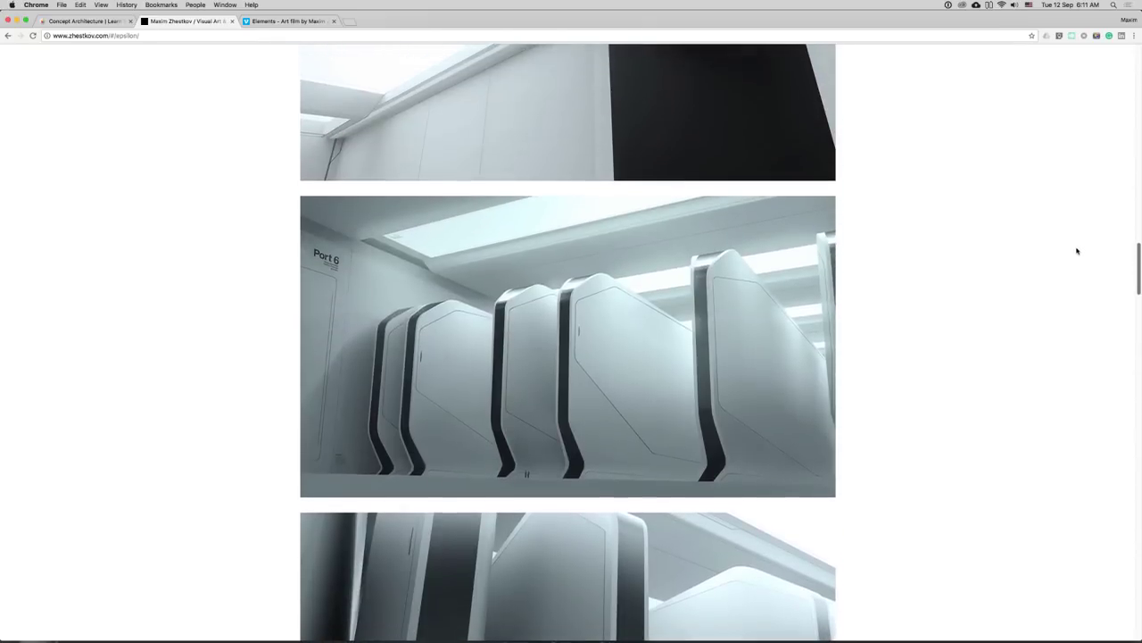
pyautogui.scroll(2, 1076, 250)
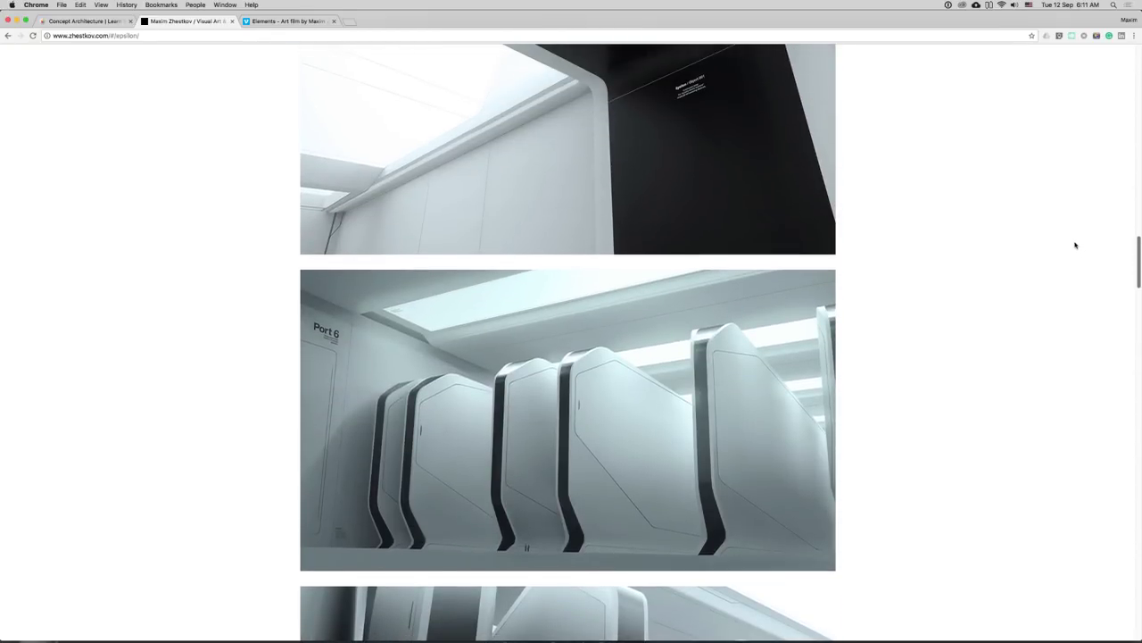
pyautogui.scroll(-2, 1071, 245)
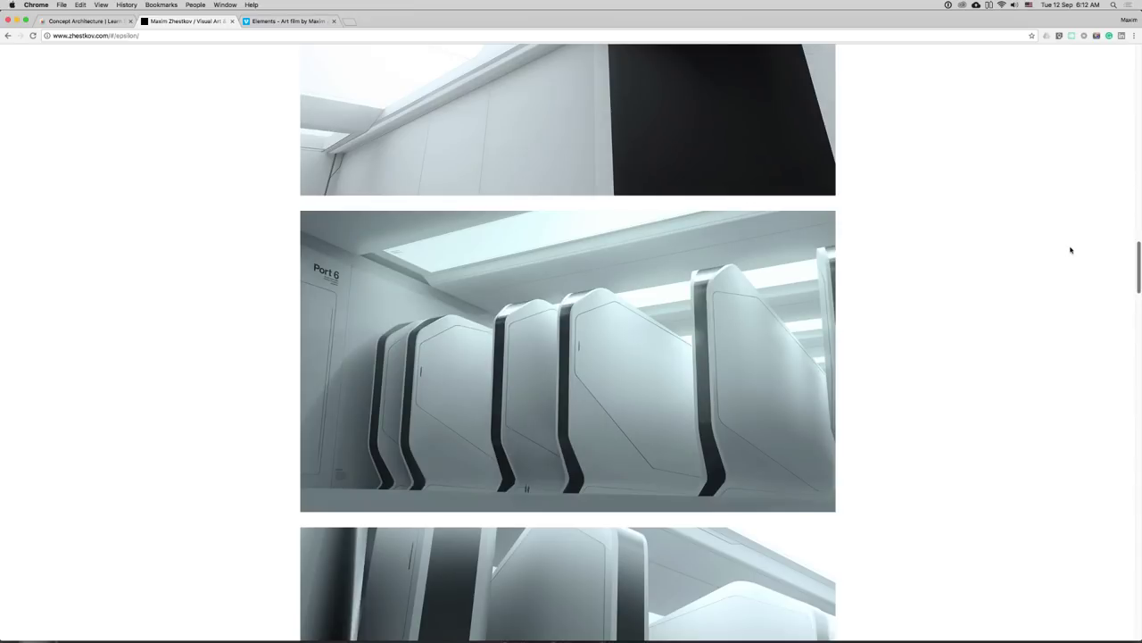
pyautogui.scroll(10, 1066, 223)
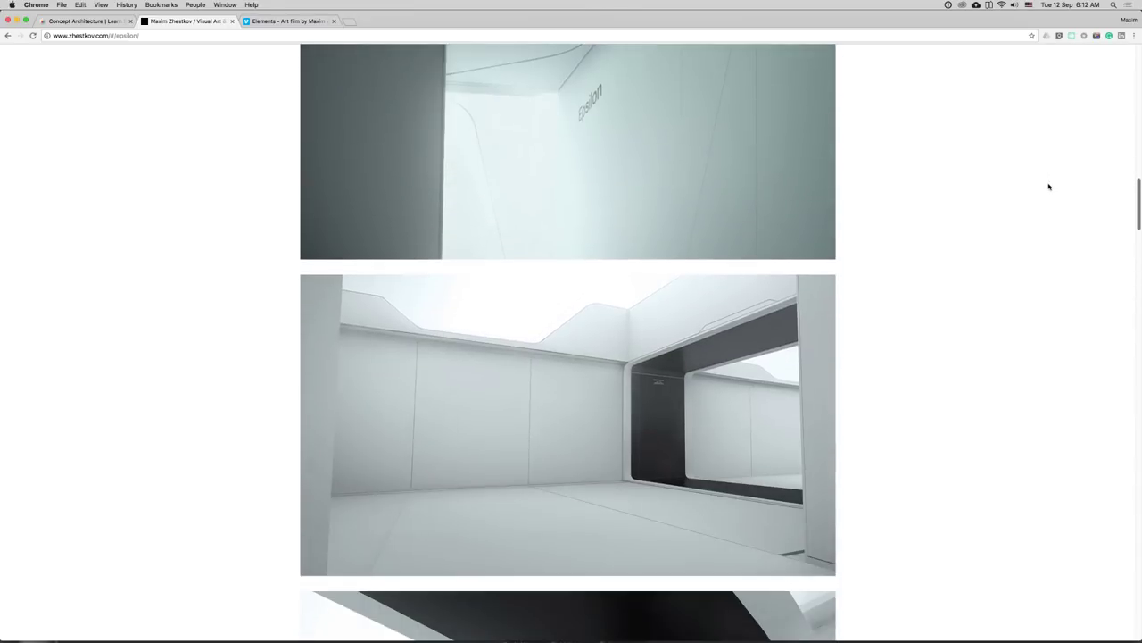
pyautogui.scroll(1, 1046, 186)
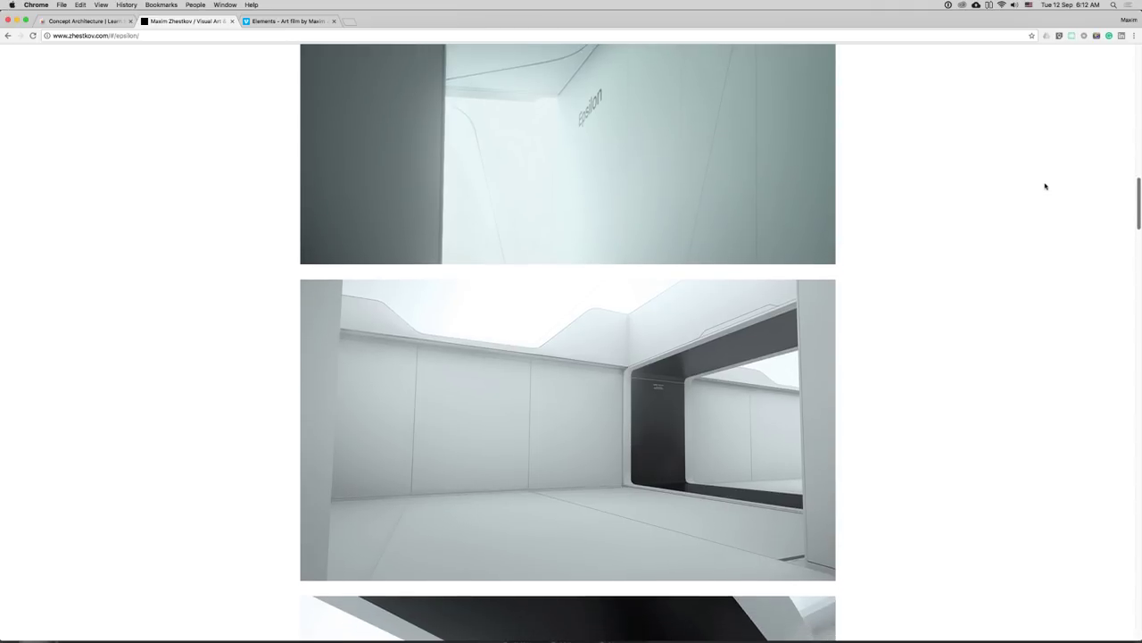
pyautogui.scroll(12, 1048, 169)
pyautogui.scroll(10, 1049, 108)
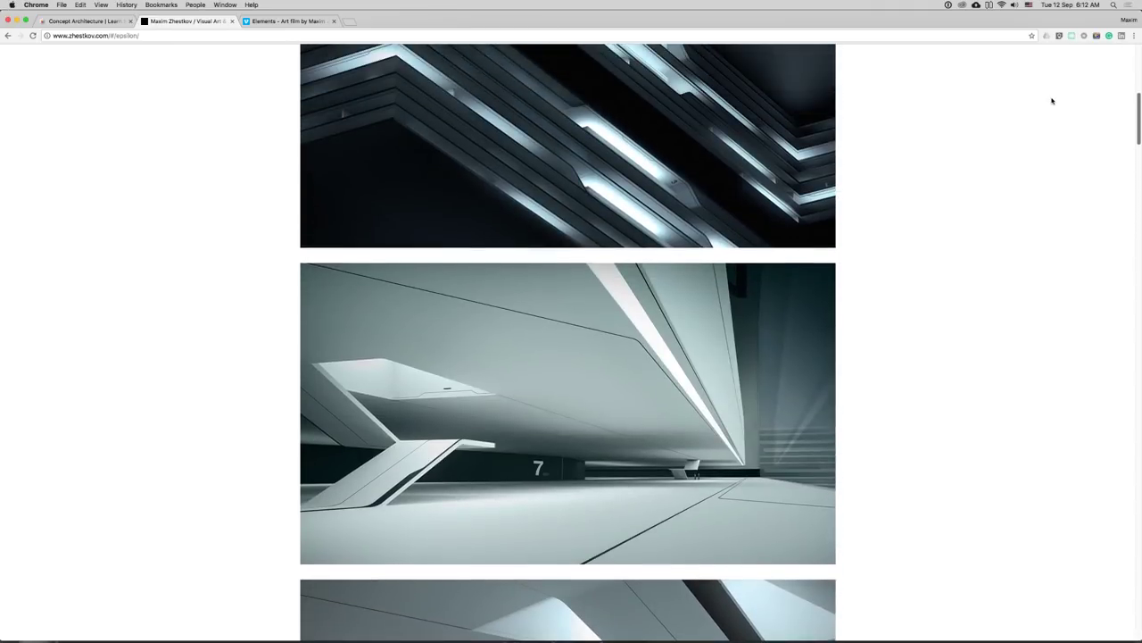
pyautogui.scroll(1, 1055, 83)
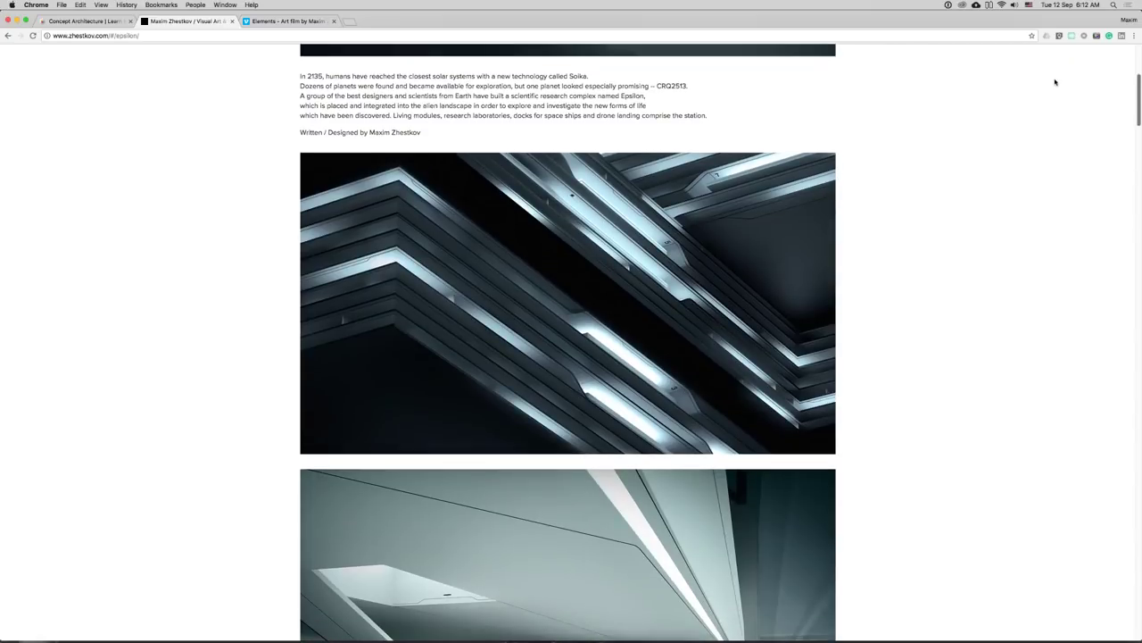
pyautogui.scroll(-2, 1054, 83)
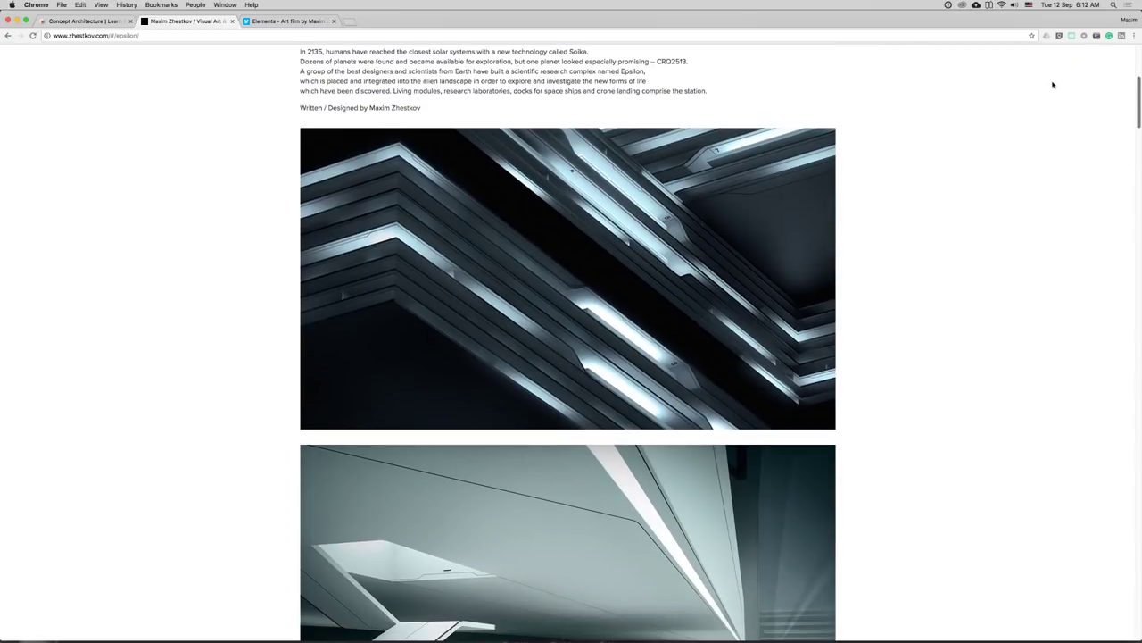
pyautogui.scroll(-1, 1054, 85)
pyautogui.scroll(12, 1053, 84)
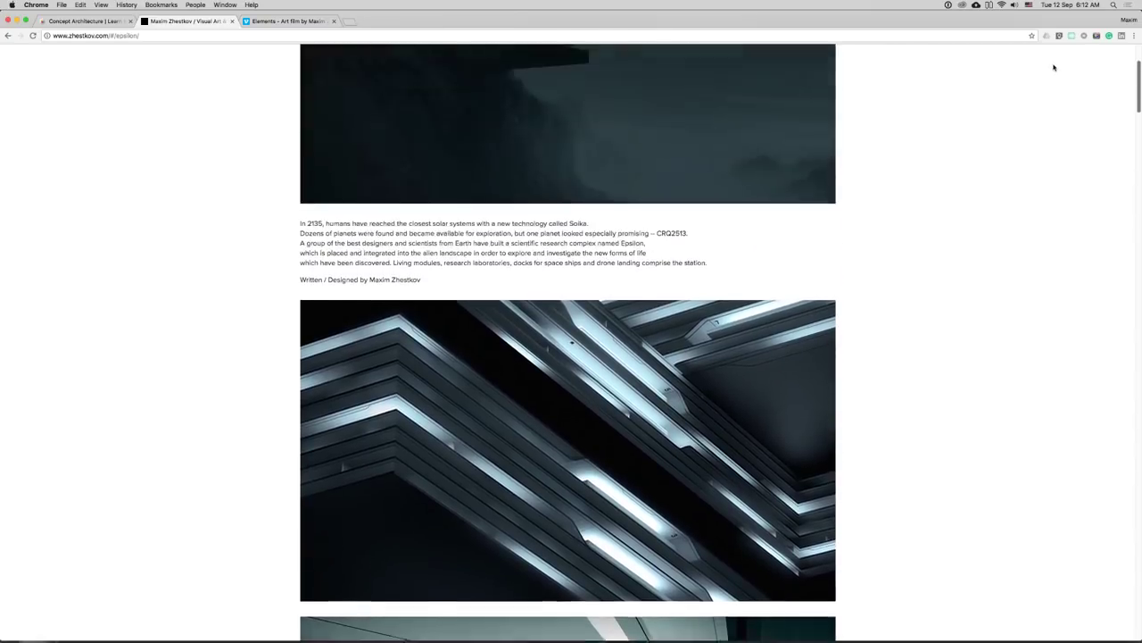
# - Examine the Epsilon illustrations in order, from the dark terraced structure through the white interiors to the object close-ups
pyautogui.scroll(-12, 1049, 81)
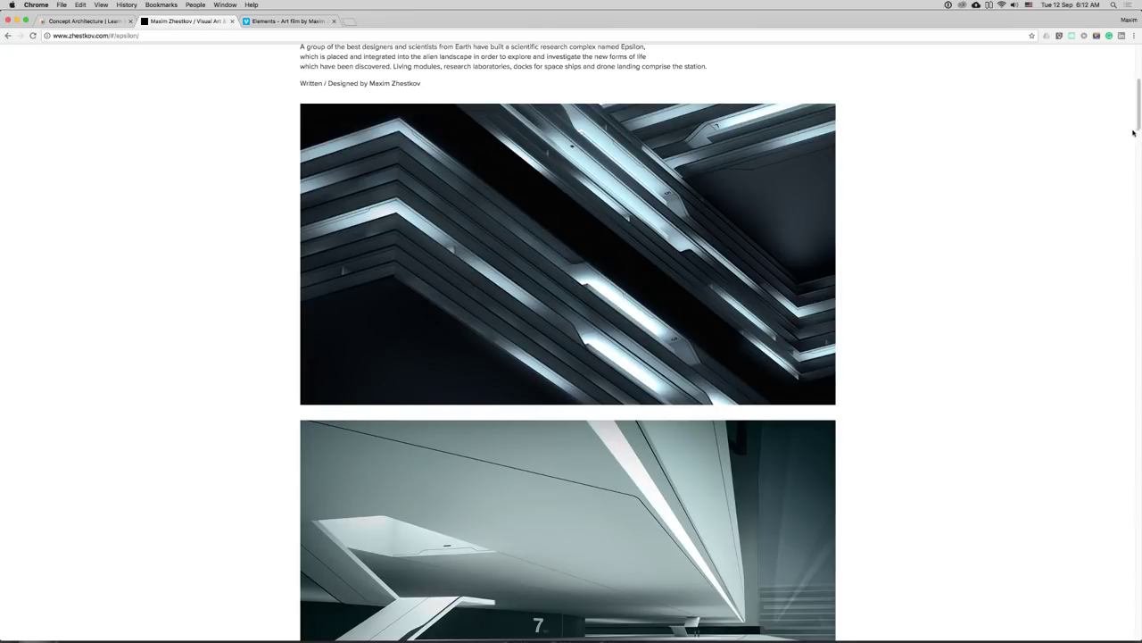
pyautogui.moveTo(1138, 128); pyautogui.dragTo(1138, 133)
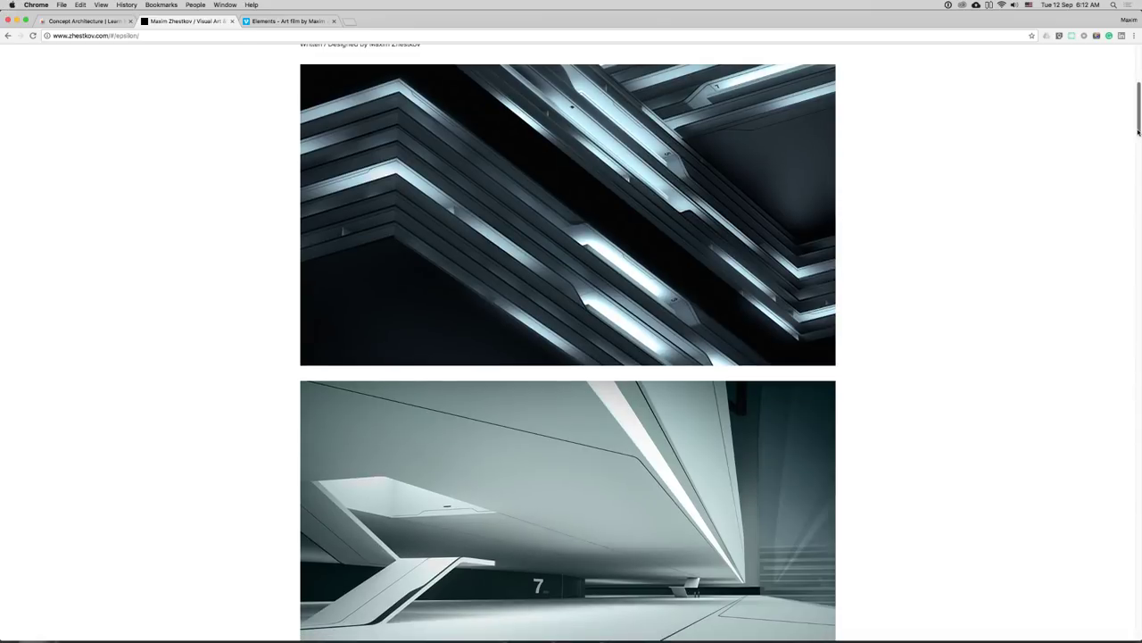
pyautogui.moveTo(1138, 132); pyautogui.dragTo(1093, 185)
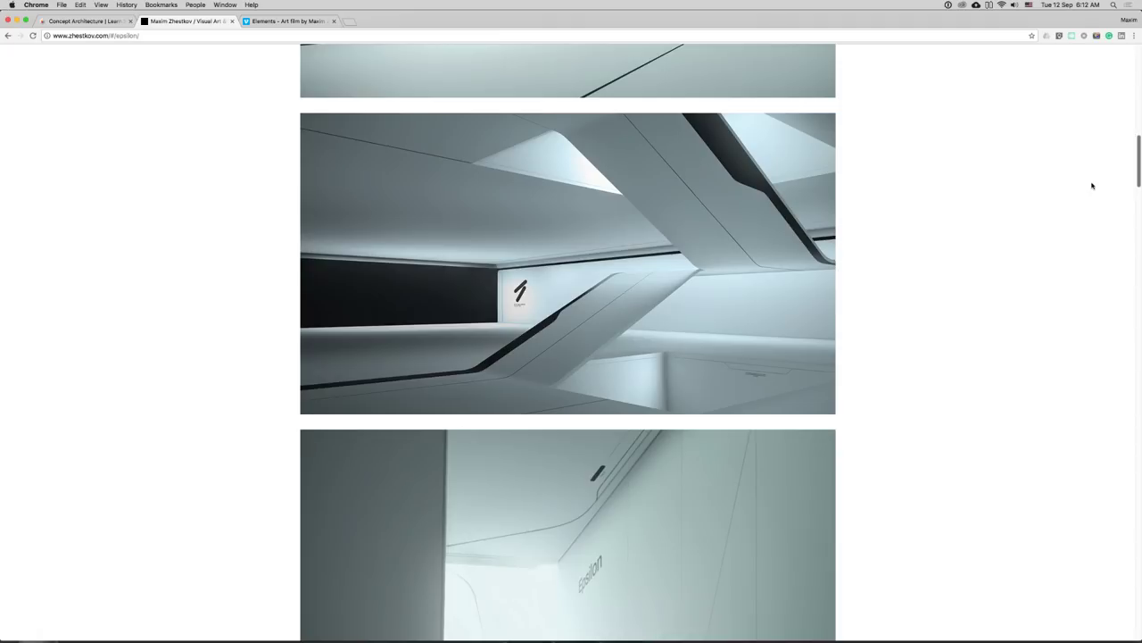
pyautogui.moveTo(1091, 186); pyautogui.dragTo(1018, 263)
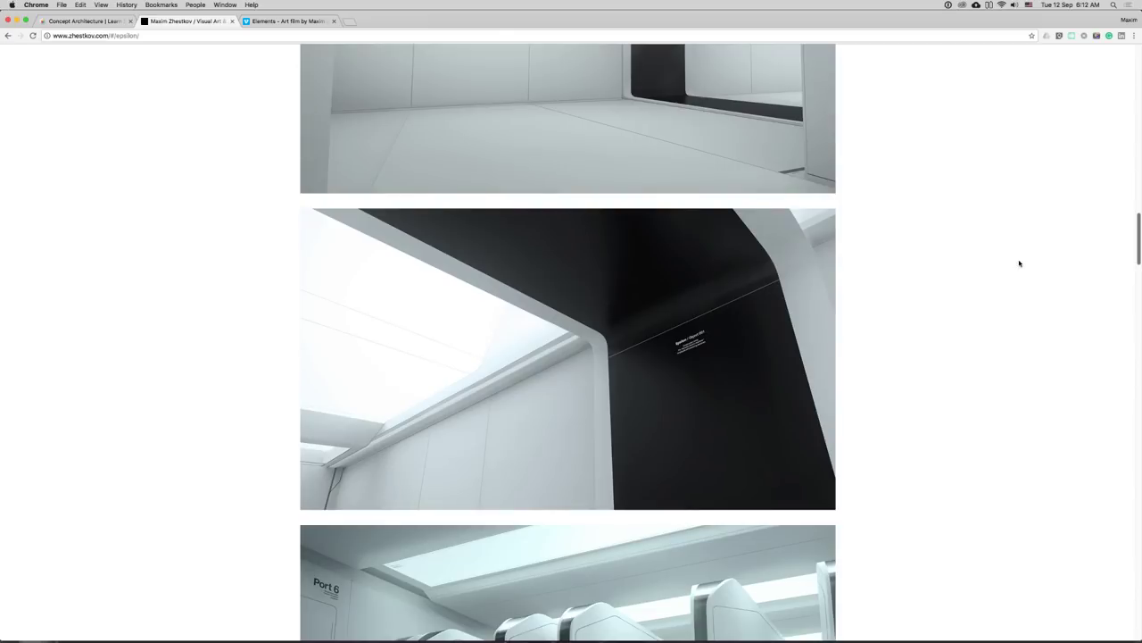
pyautogui.moveTo(1019, 263); pyautogui.dragTo(986, 336)
pyautogui.scroll(-10, 986, 335)
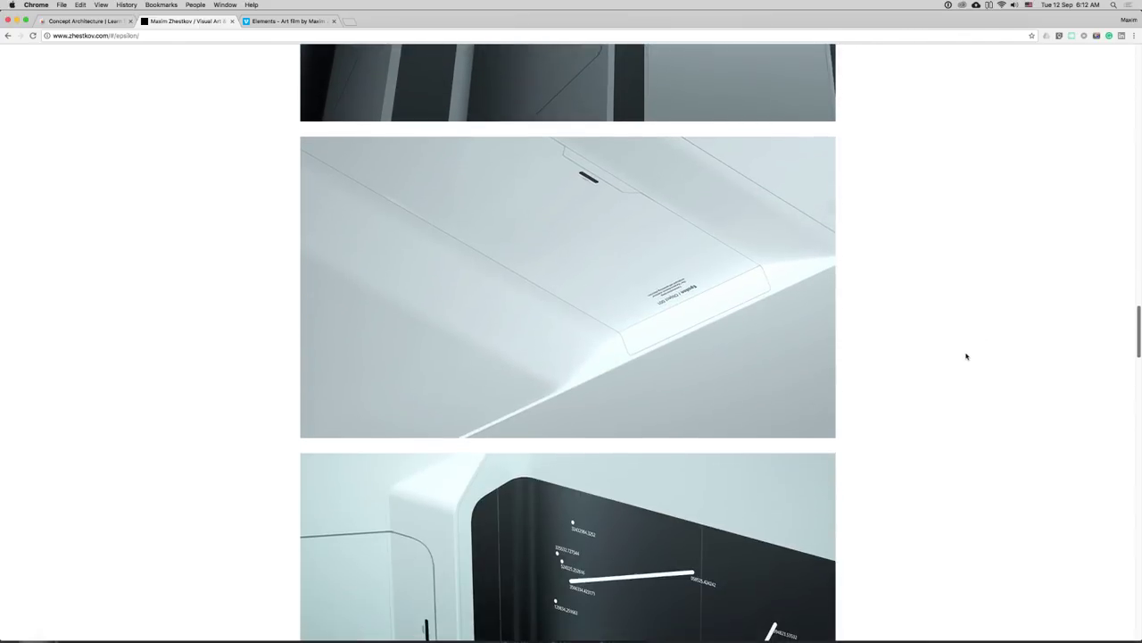
pyautogui.scroll(2, 951, 388)
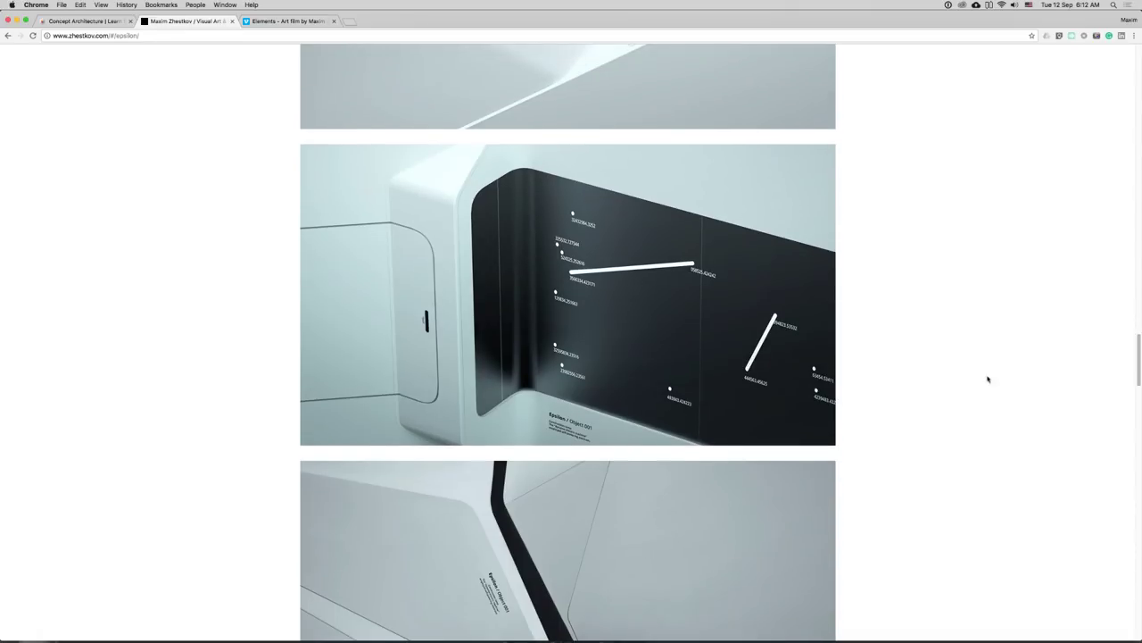
pyautogui.moveTo(1139, 378); pyautogui.dragTo(1113, 429)
pyautogui.scroll(-3, 1113, 429)
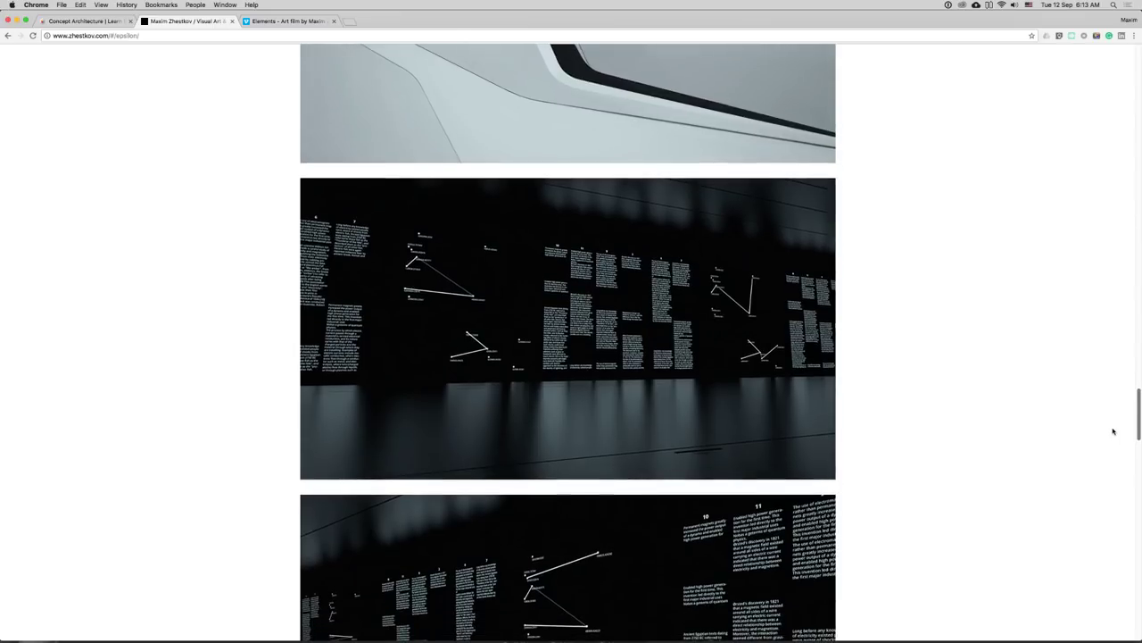
# - Compare the two dark typographic wall renders, view the Epsilon graphic design sheet and return to the beginning of the page
pyautogui.scroll(-5, 1110, 435)
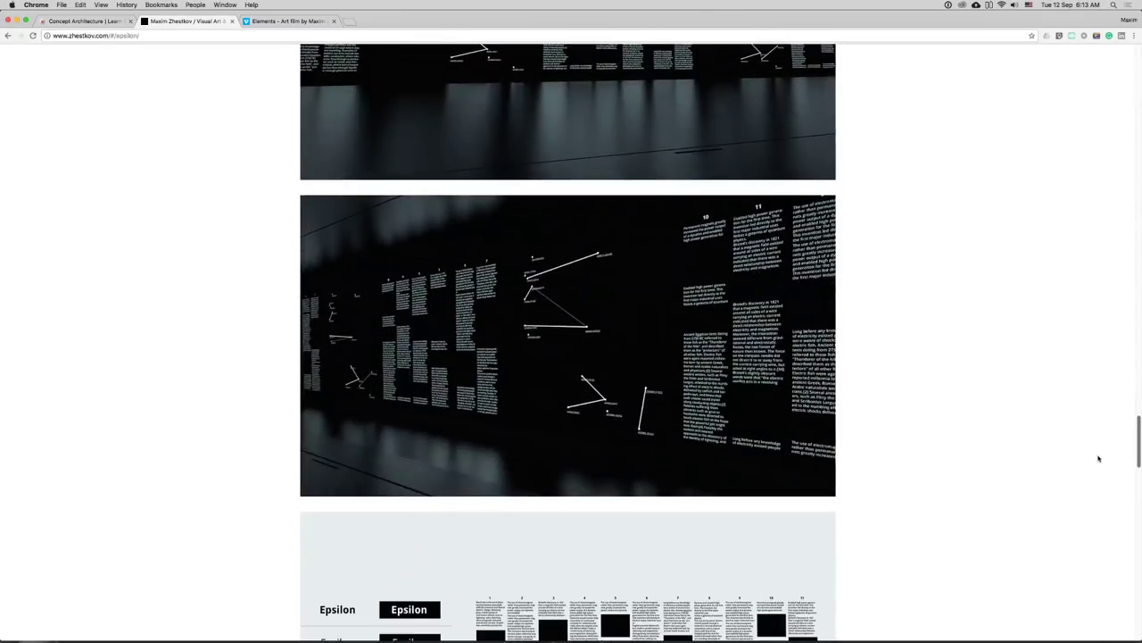
pyautogui.scroll(2, 1099, 455)
pyautogui.scroll(1, 1105, 440)
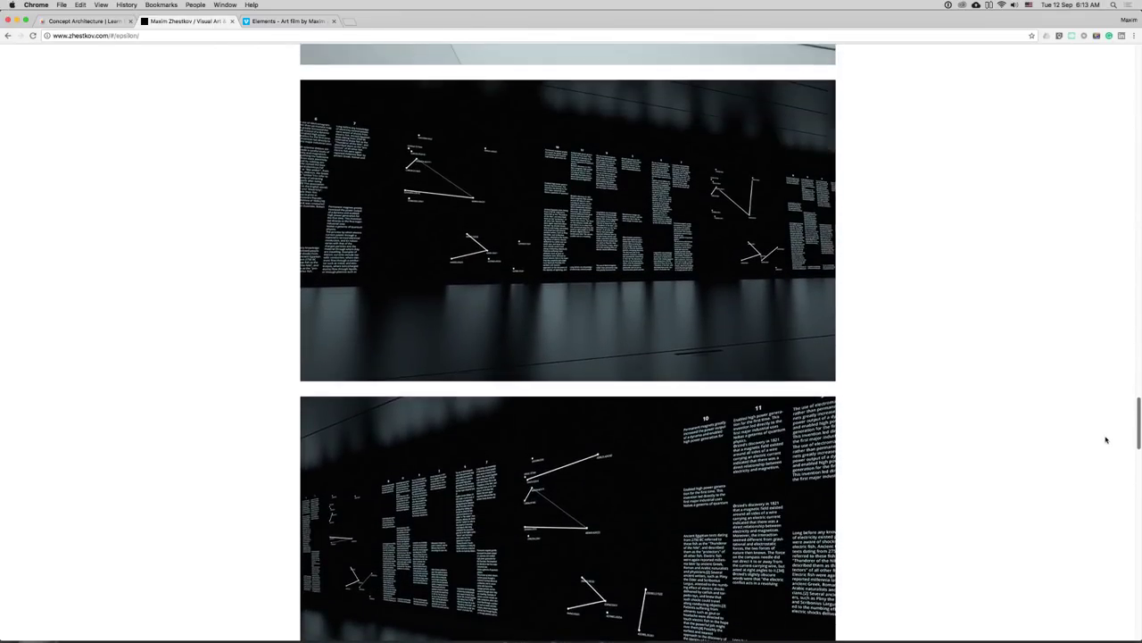
pyautogui.scroll(-5, 1106, 440)
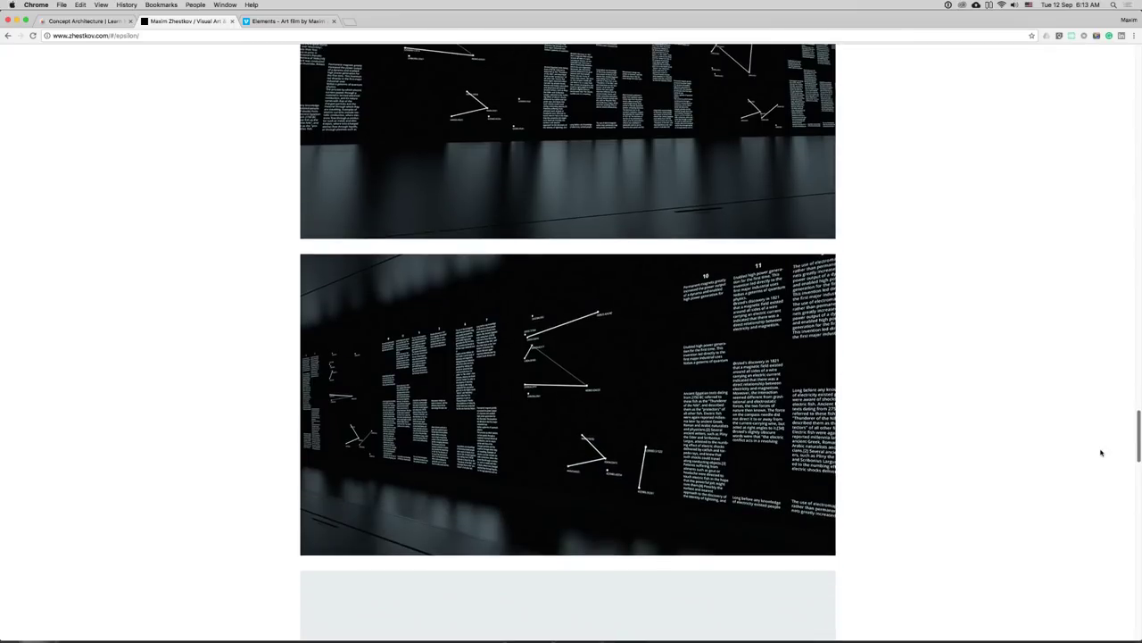
pyautogui.scroll(4, 1103, 449)
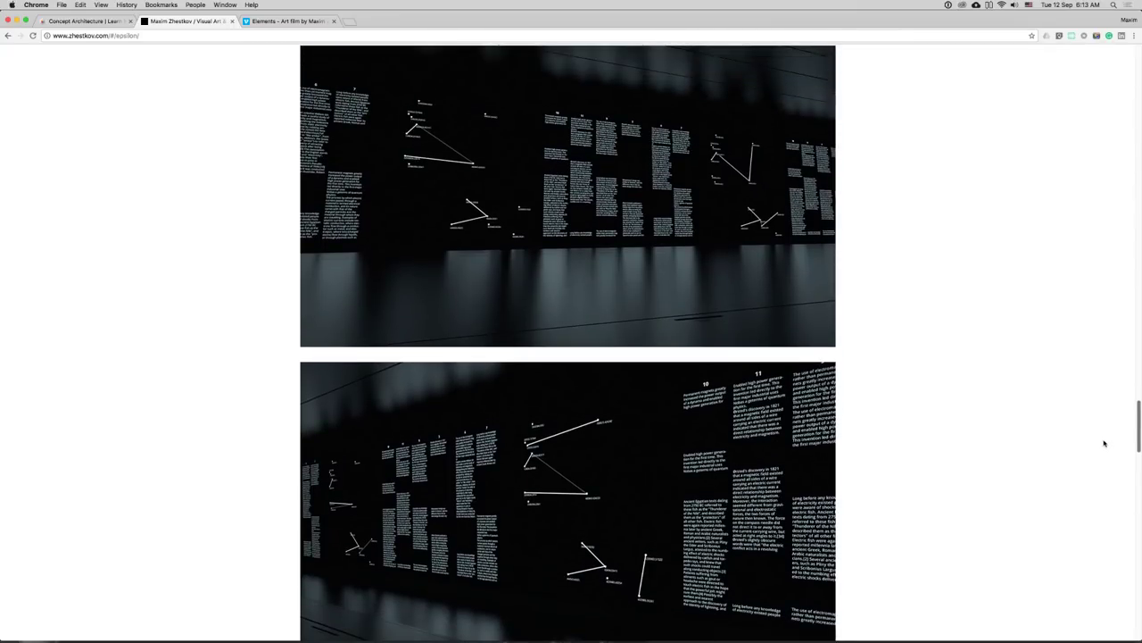
pyautogui.scroll(1, 1104, 442)
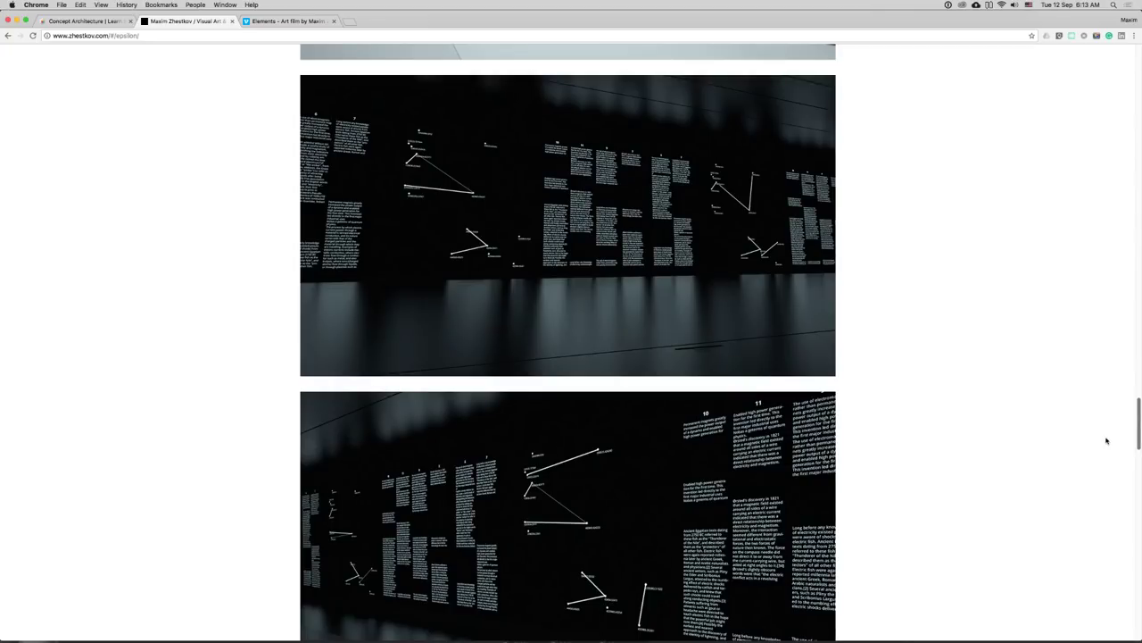
pyautogui.scroll(-3, 1106, 442)
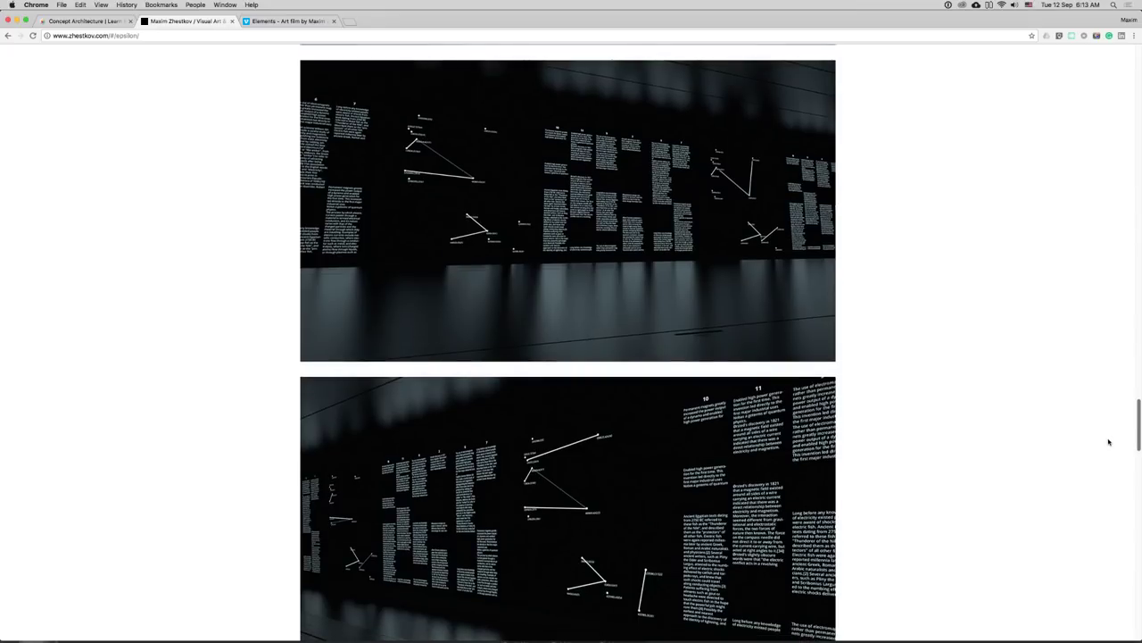
pyautogui.scroll(-1, 1107, 443)
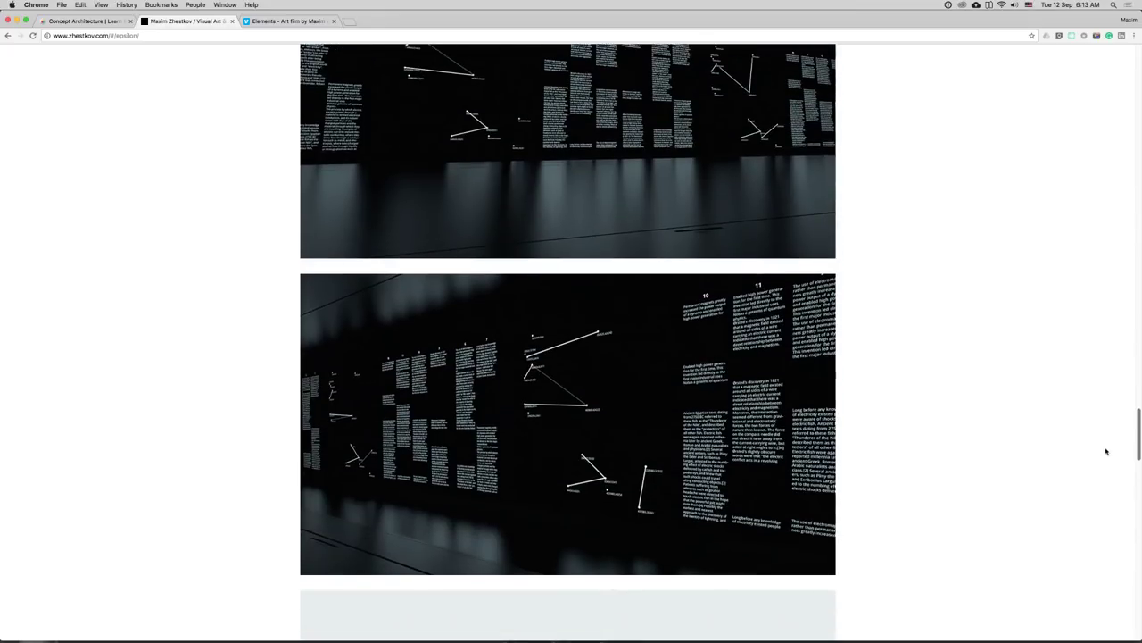
pyautogui.scroll(4, 1107, 437)
pyautogui.scroll(-10, 1098, 455)
pyautogui.scroll(-5, 1081, 485)
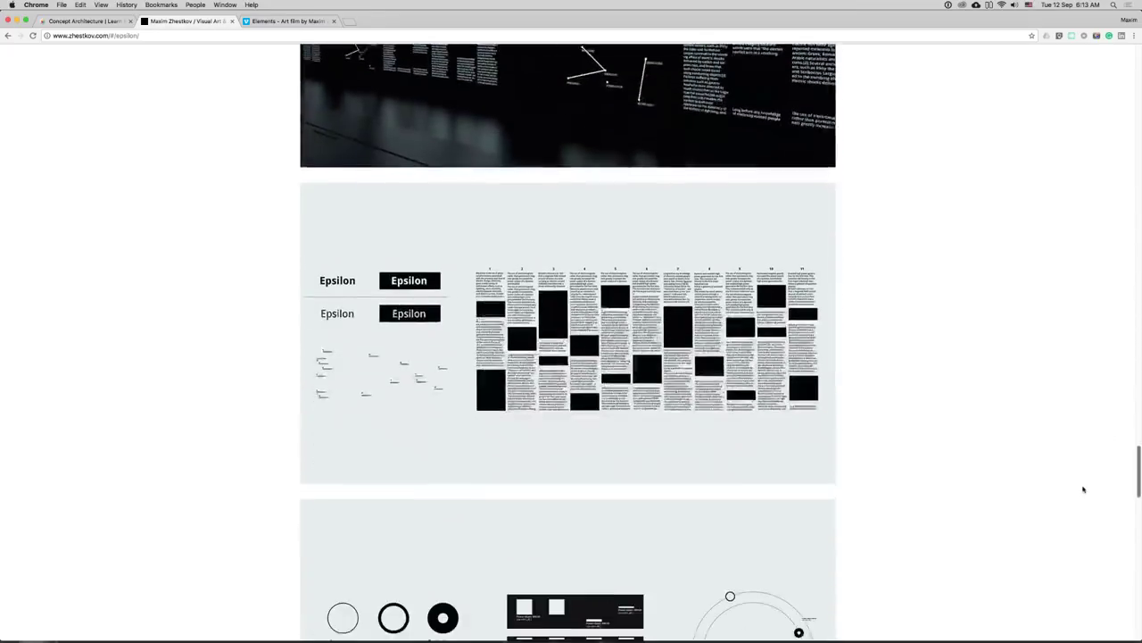
pyautogui.scroll(20, 1041, 252)
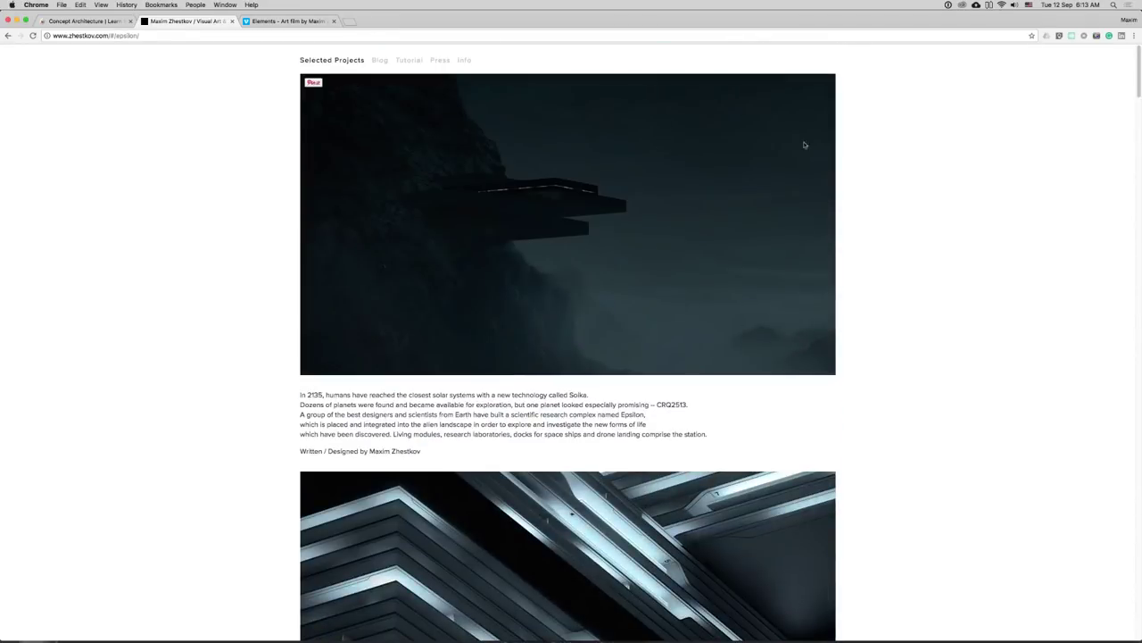
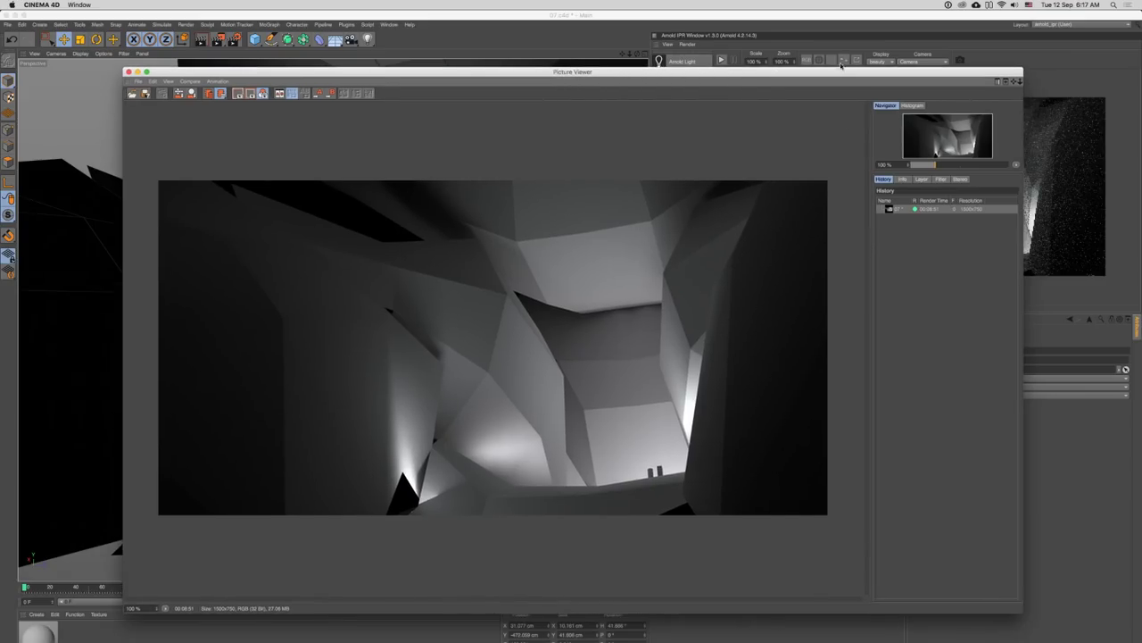
# - In Cinema 4D, reposition the Picture Viewer window and capture the screen area covering the finished cave render
pyautogui.moveTo(842, 71); pyautogui.dragTo(811, 98)
pyautogui.rightClick(584, 314)
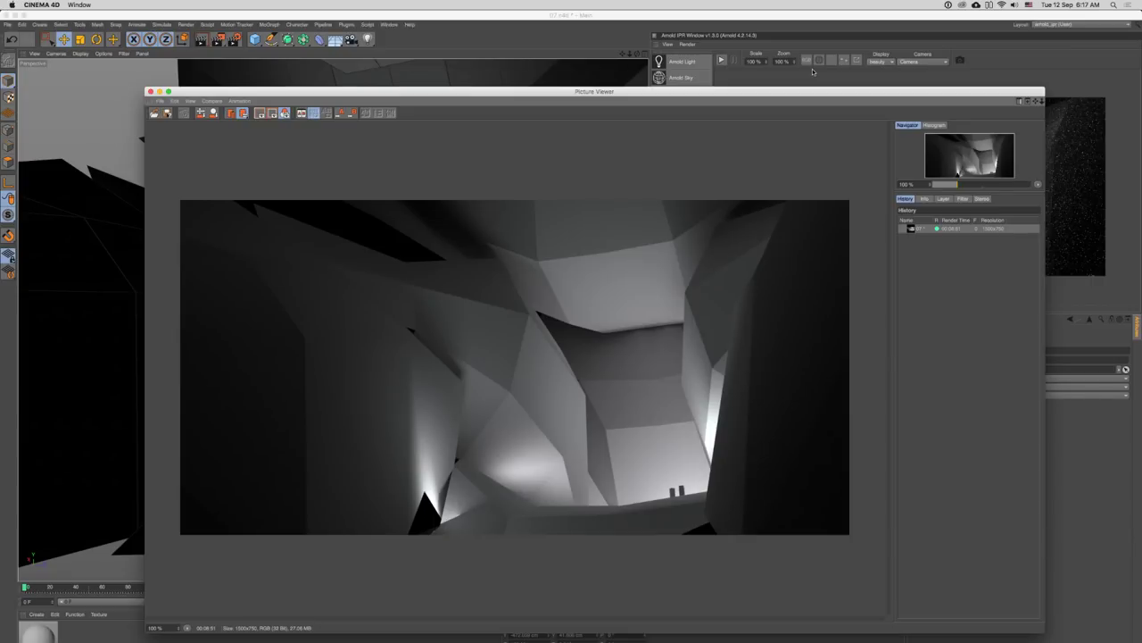
pyautogui.click(812, 71)
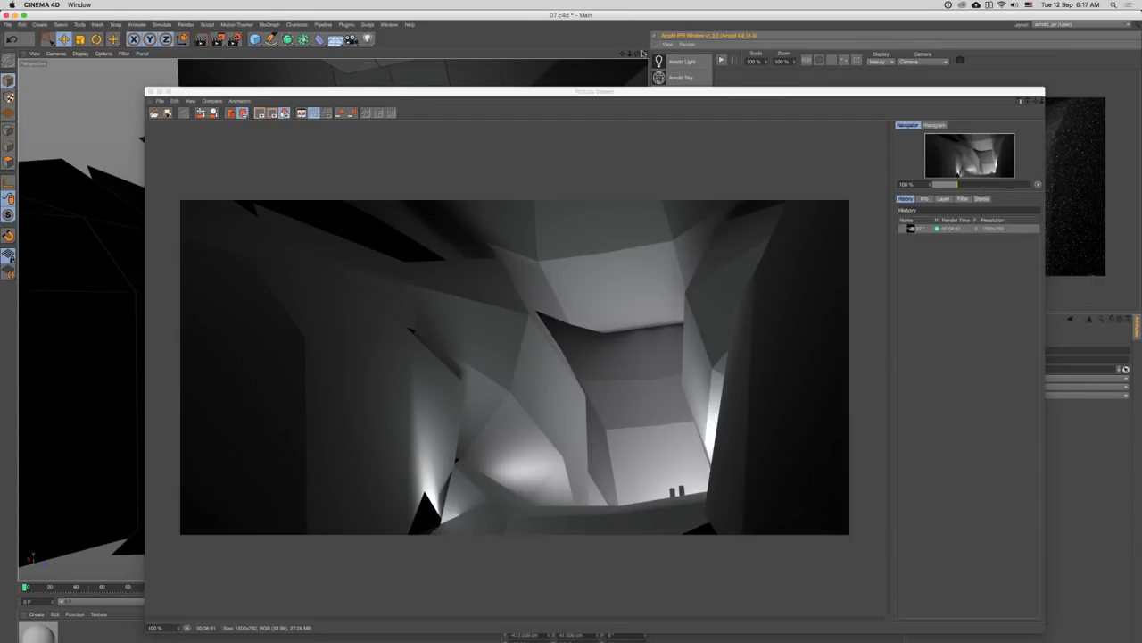
pyautogui.moveTo(855, 205); pyautogui.dragTo(170, 538)
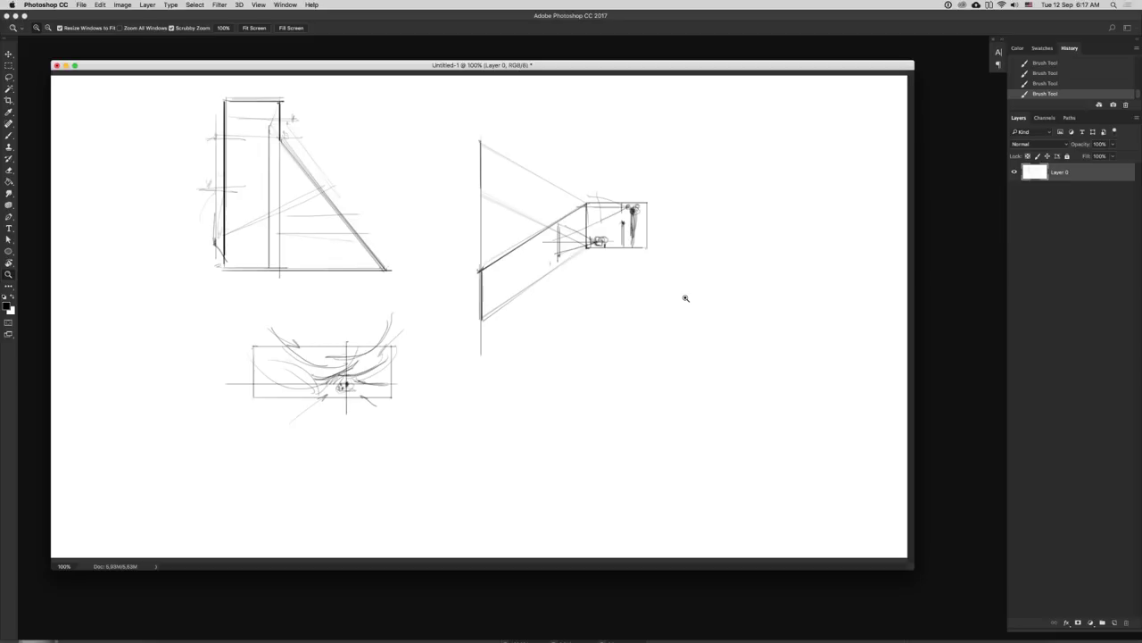
# - Switch to Chrome, search the web for "zaha hadid concept drawing" in a new tab and show the image results
pyautogui.press('super+Tab')
pyautogui.press('super+Tab')
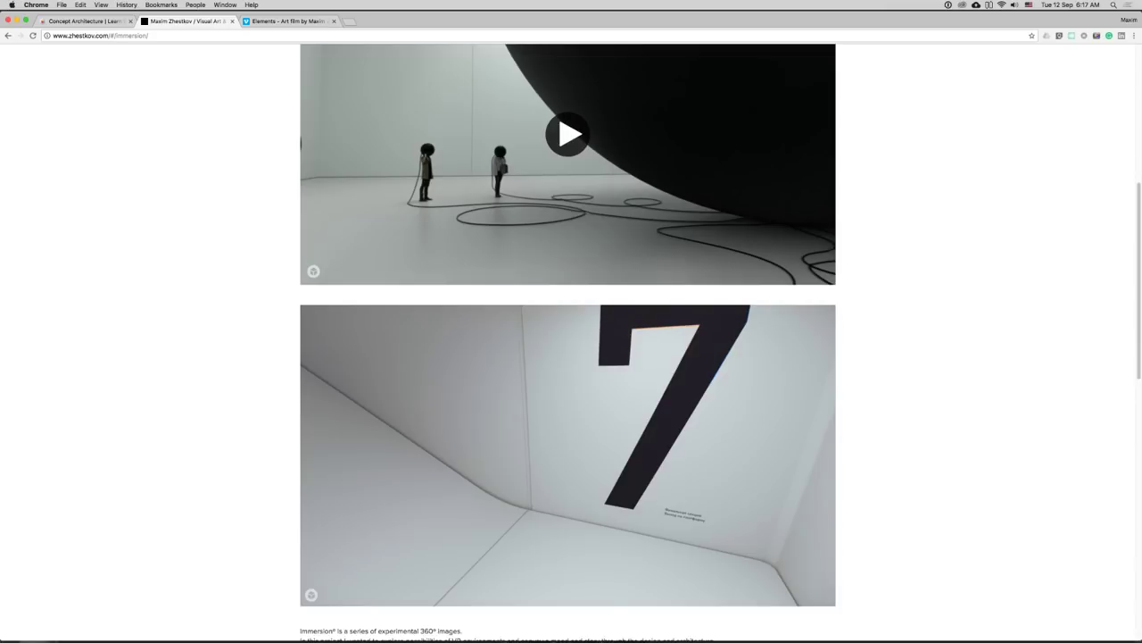
pyautogui.press('super+t')
pyautogui.write('zaha')
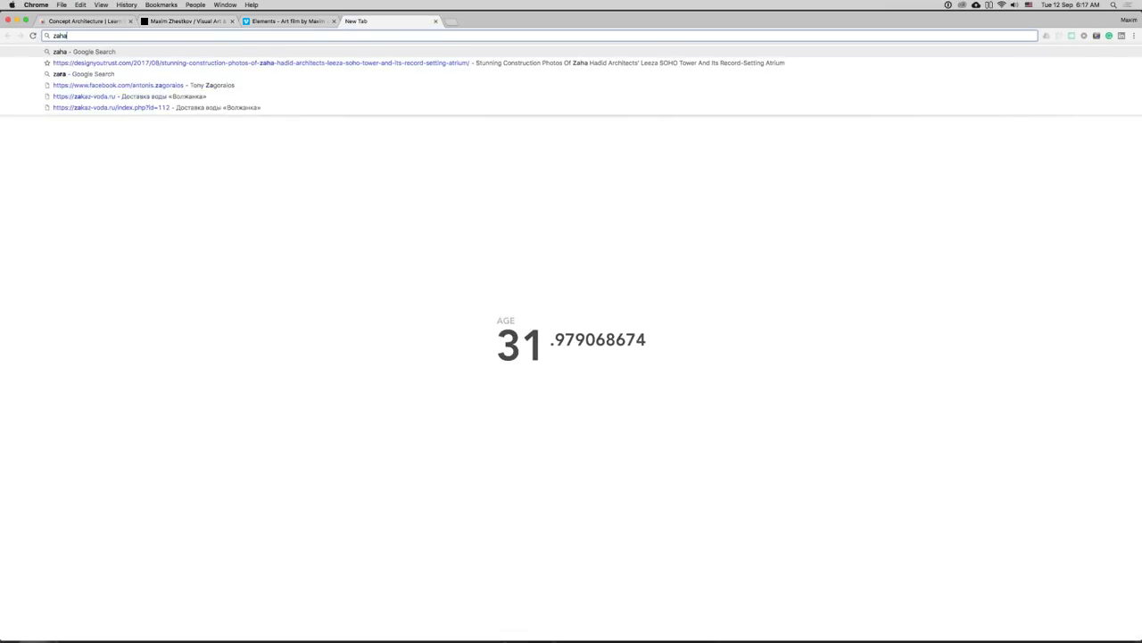
pyautogui.write(' had')
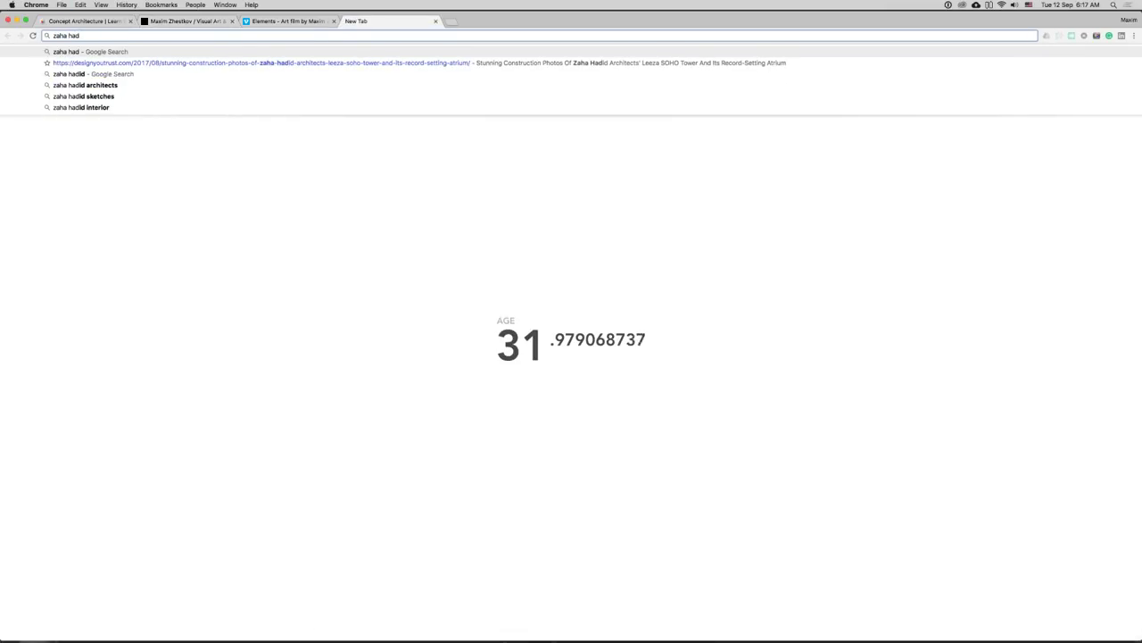
pyautogui.write('id concep')
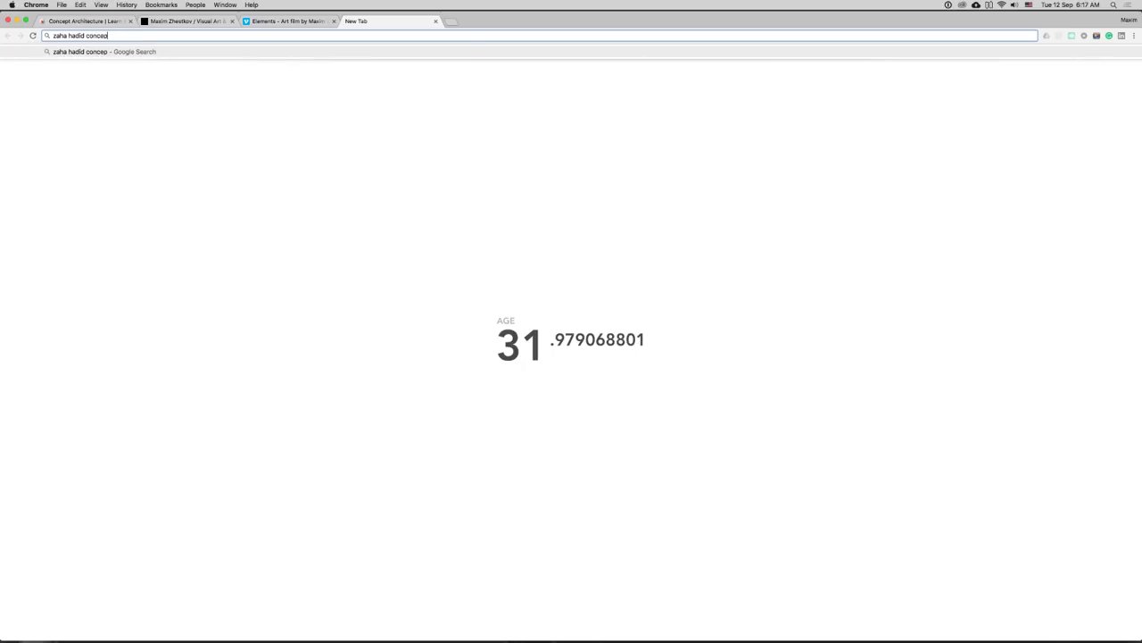
pyautogui.write('t drawing')
pyautogui.press('Return')
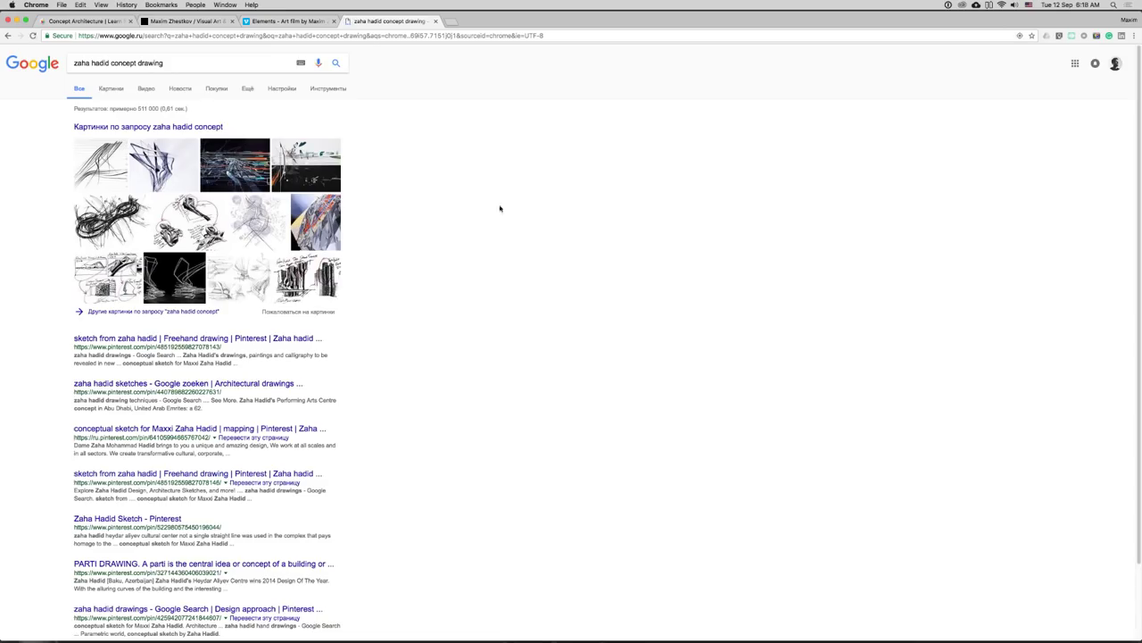
pyautogui.click(176, 129)
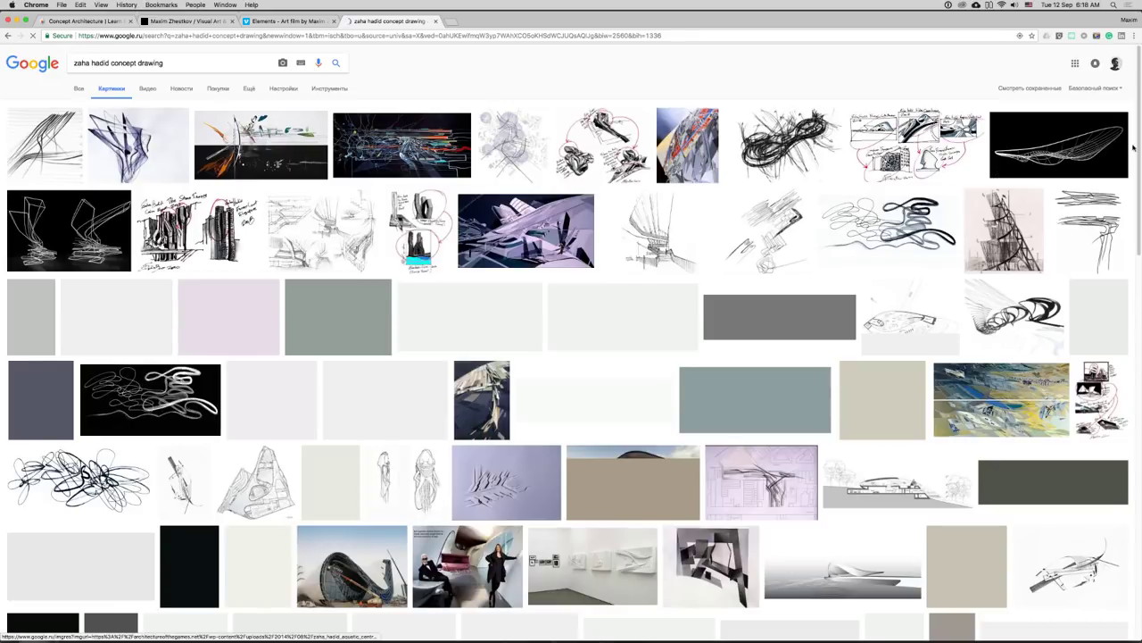
# - Examine the first rows of drawings, previewing the black-and-white split painting, the dark multicoloured line painting and the tilted red-and-grey painting
pyautogui.scroll(-1, 1133, 152)
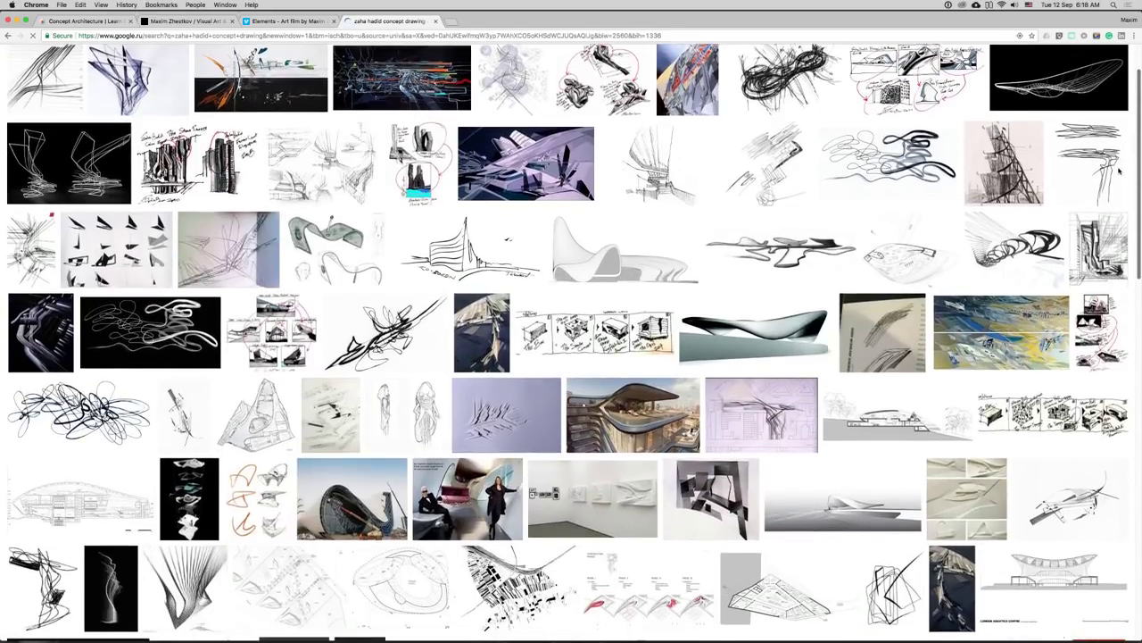
pyautogui.scroll(1, 1119, 168)
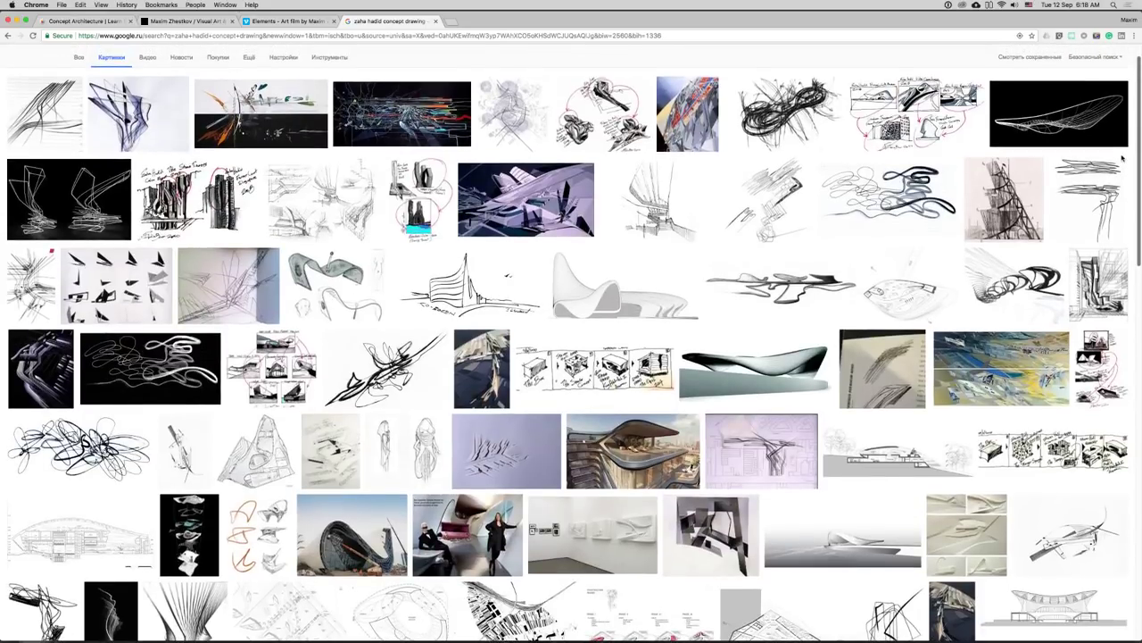
pyautogui.scroll(1, 1122, 157)
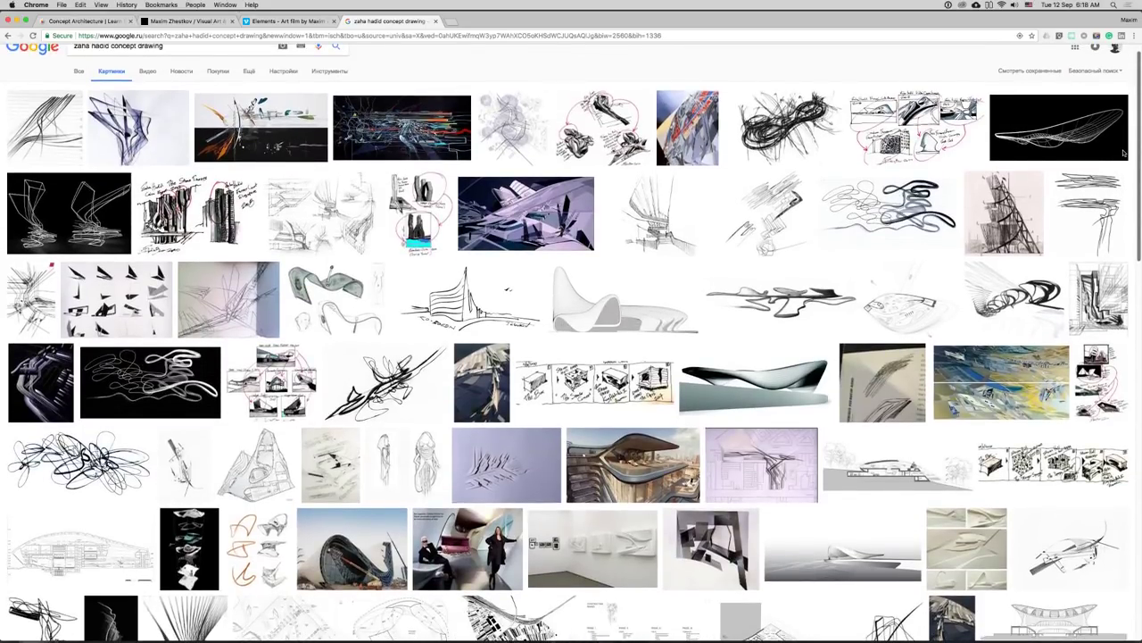
pyautogui.scroll(-1, 1123, 153)
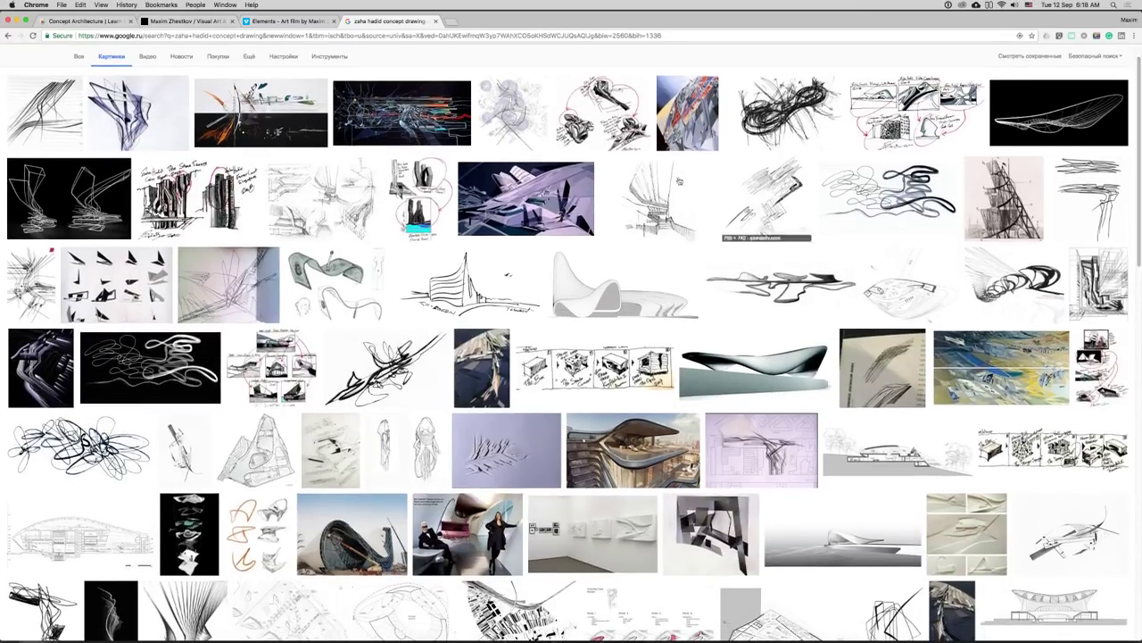
pyautogui.click(272, 127)
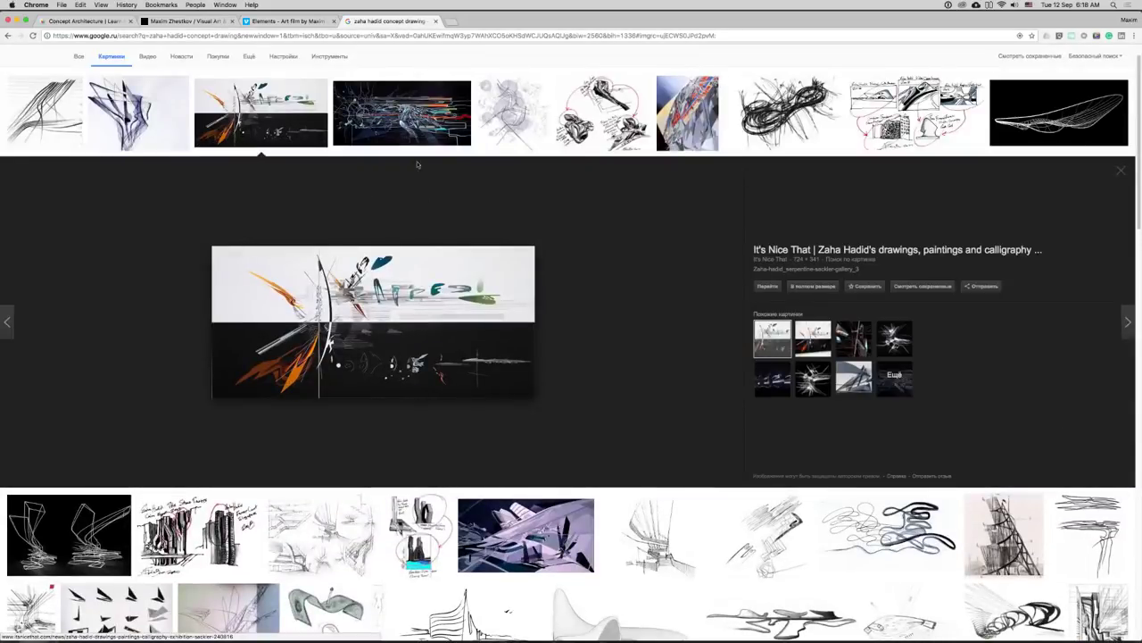
pyautogui.click(436, 136)
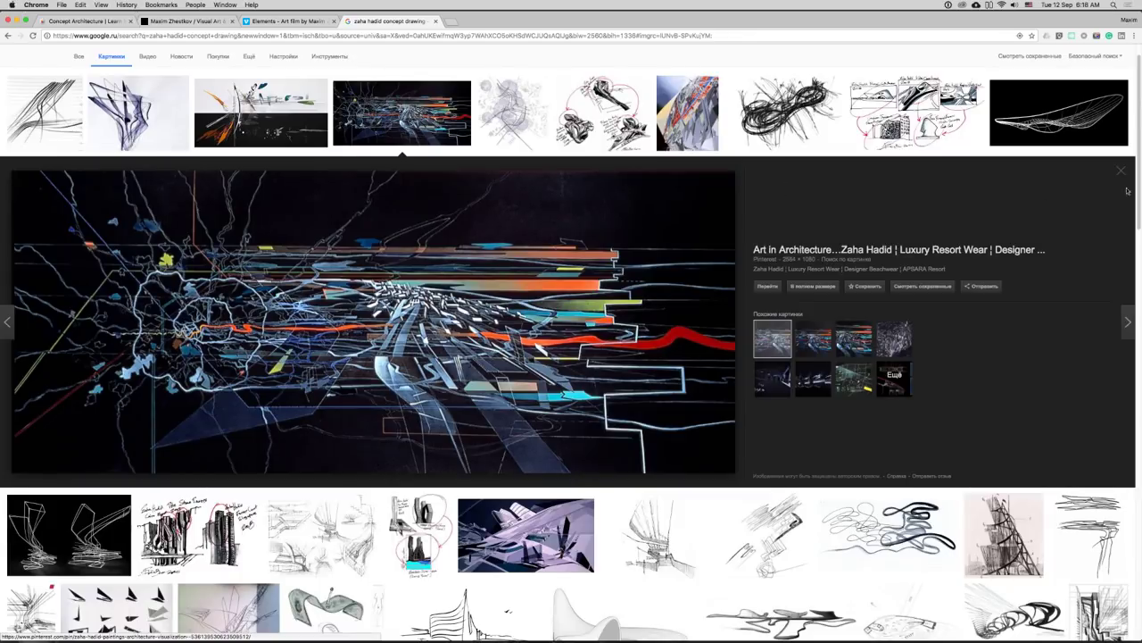
pyautogui.click(679, 109)
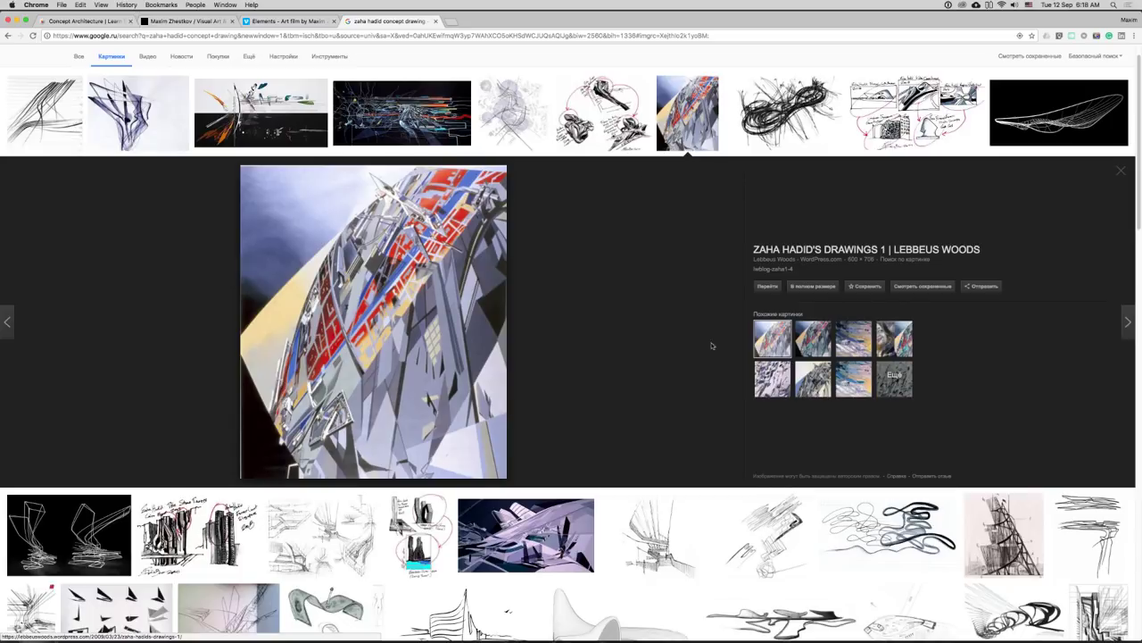
# - Preview the dark MAXXI Rome study painting from the image results and its related image of intersecting purple-white bands
pyautogui.scroll(-5, 571, 343)
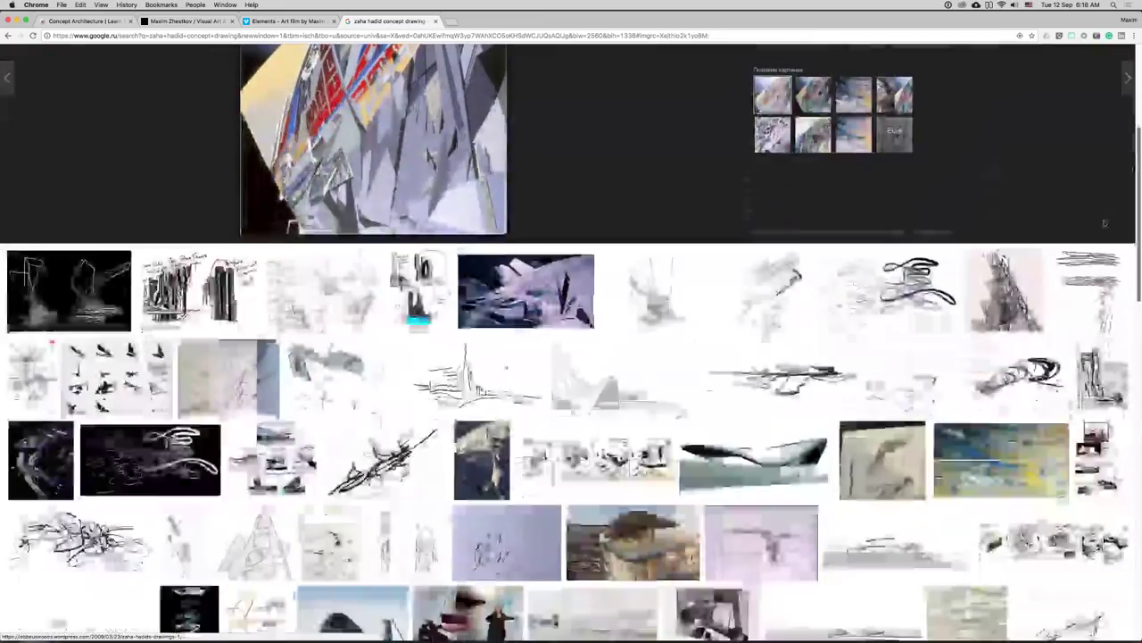
pyautogui.scroll(-1, 1079, 243)
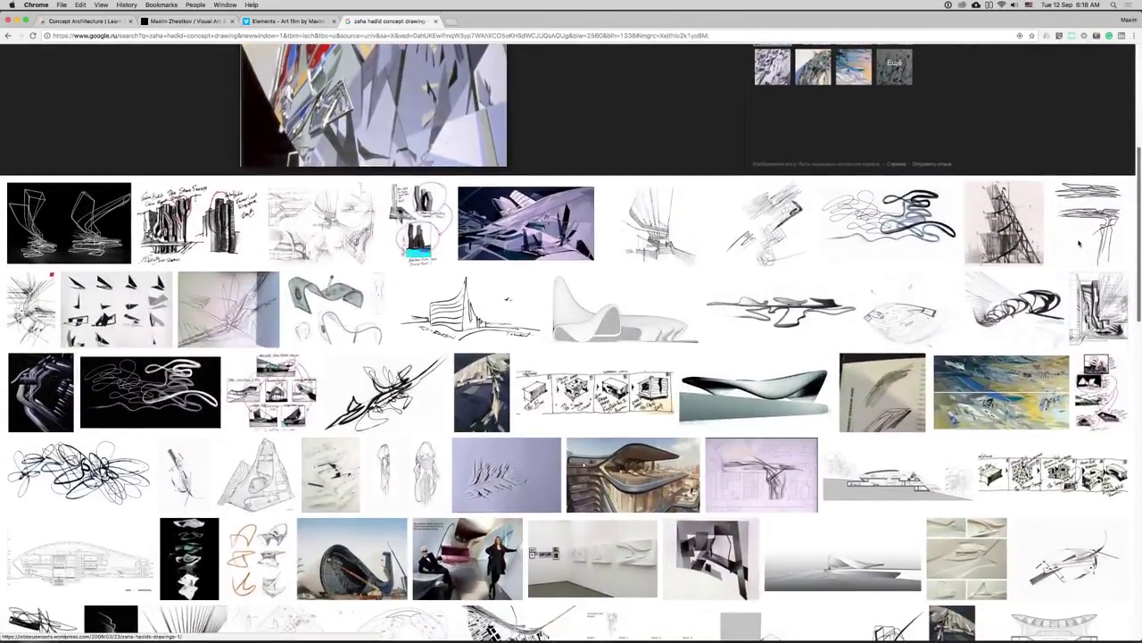
pyautogui.scroll(-1, 279, 243)
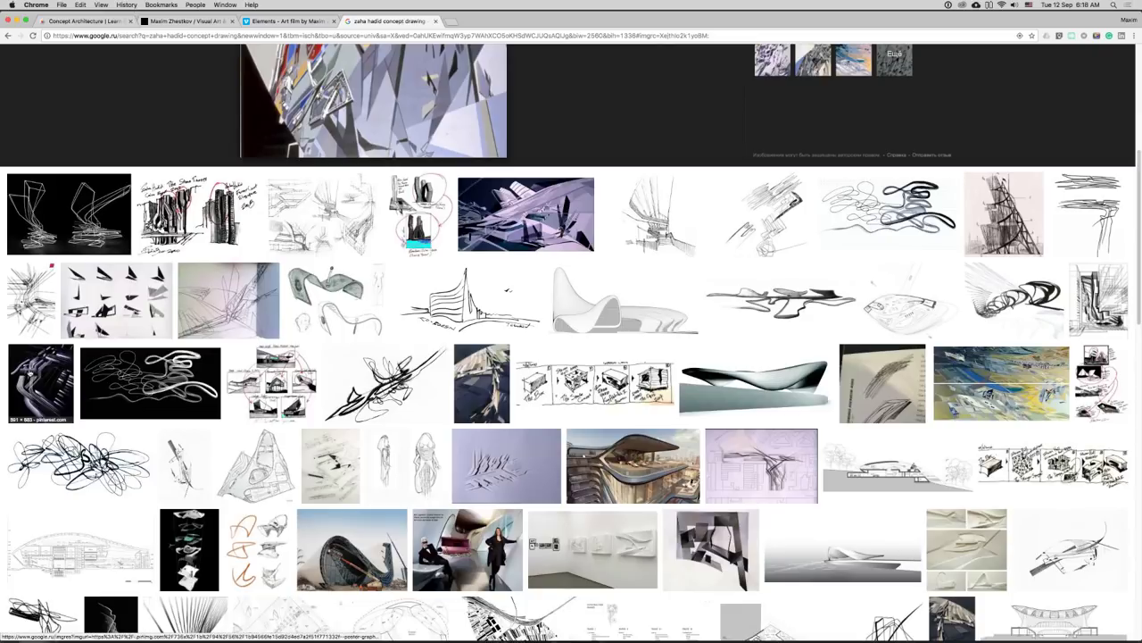
pyautogui.click(34, 377)
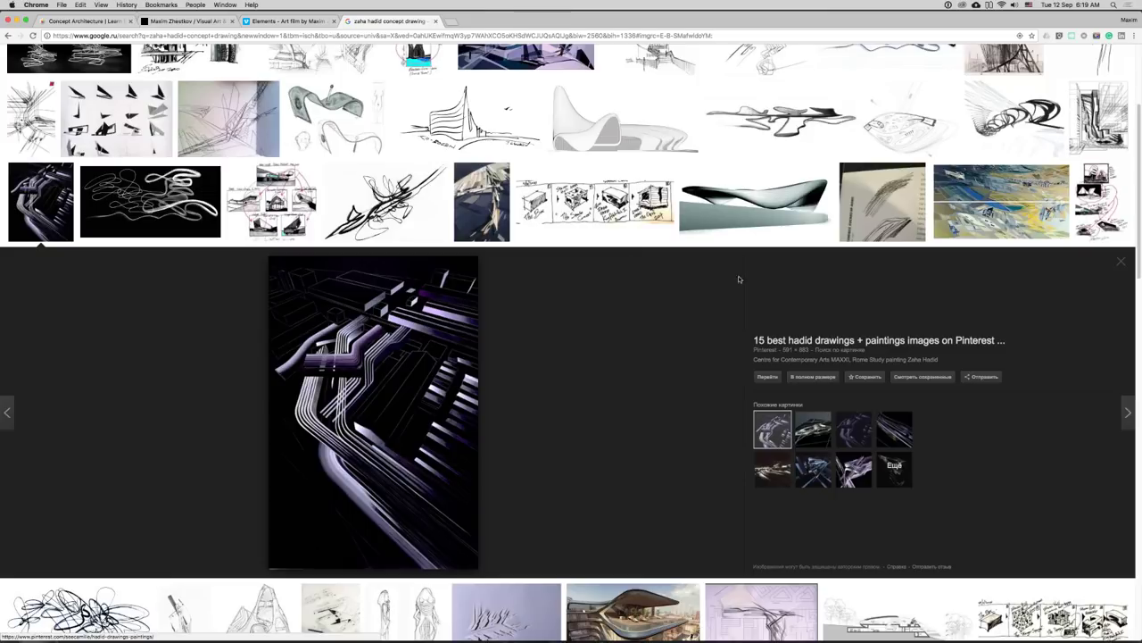
pyautogui.click(867, 465)
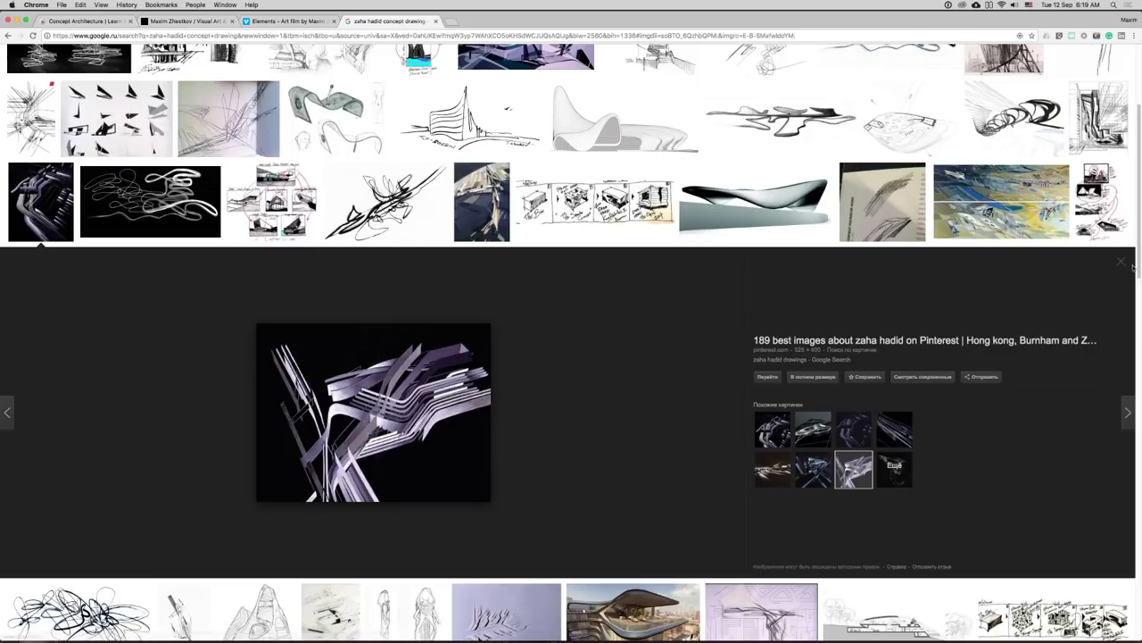
# - Preview the small painting with a light-blue form on black, open its Pinterest source in a new tab and return to the results
pyautogui.scroll(-5, 575, 336)
pyautogui.scroll(-1, 575, 335)
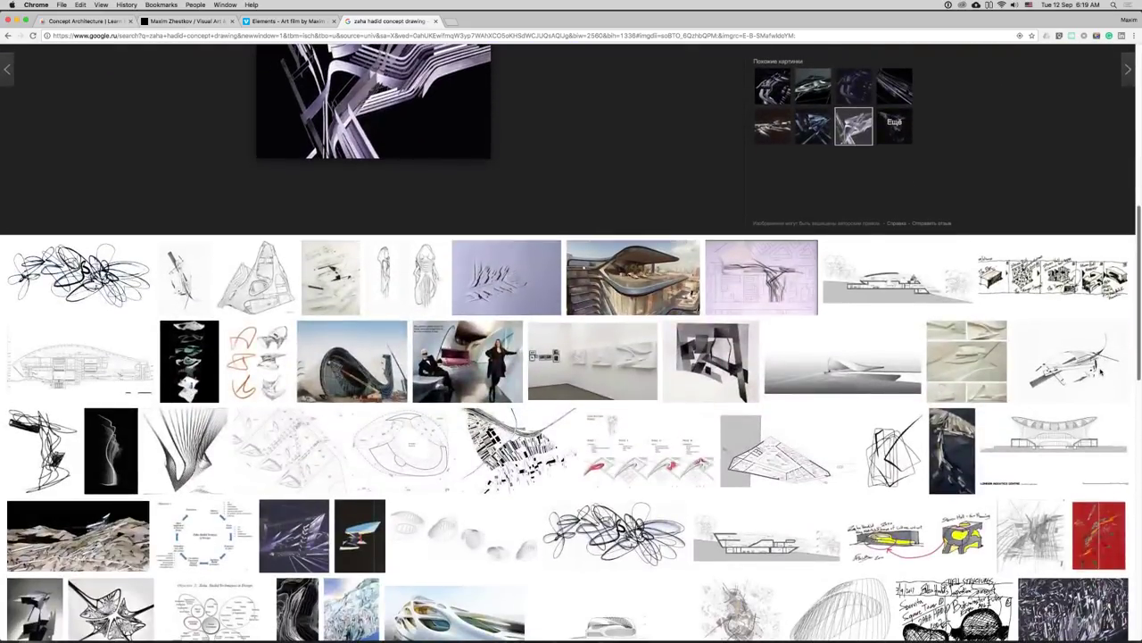
pyautogui.scroll(-2, 1098, 379)
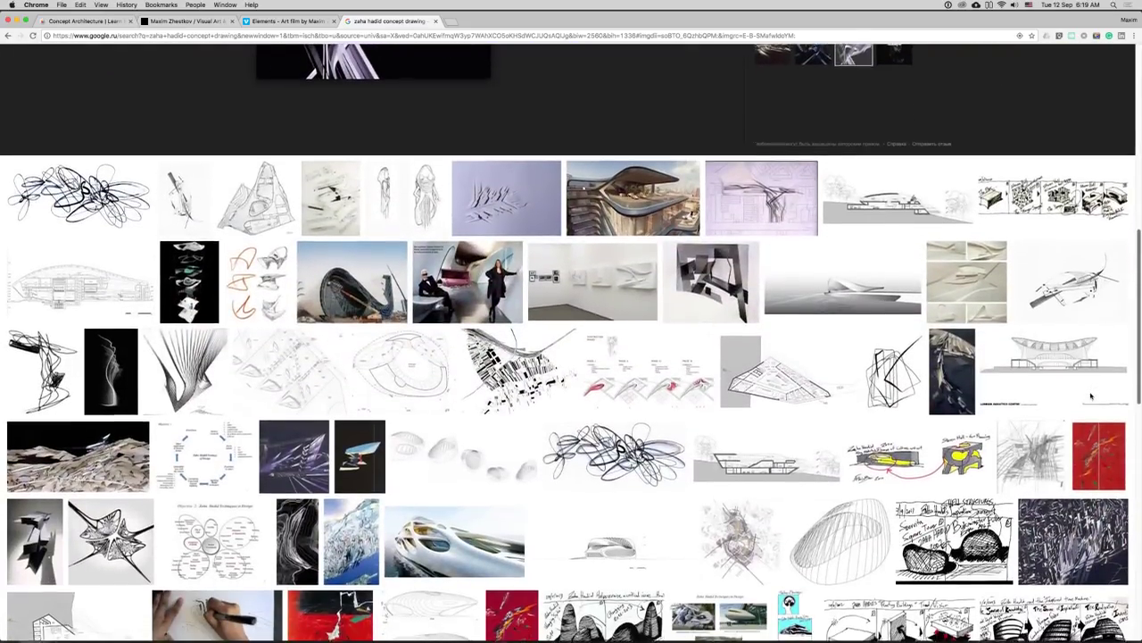
pyautogui.scroll(-1, 376, 419)
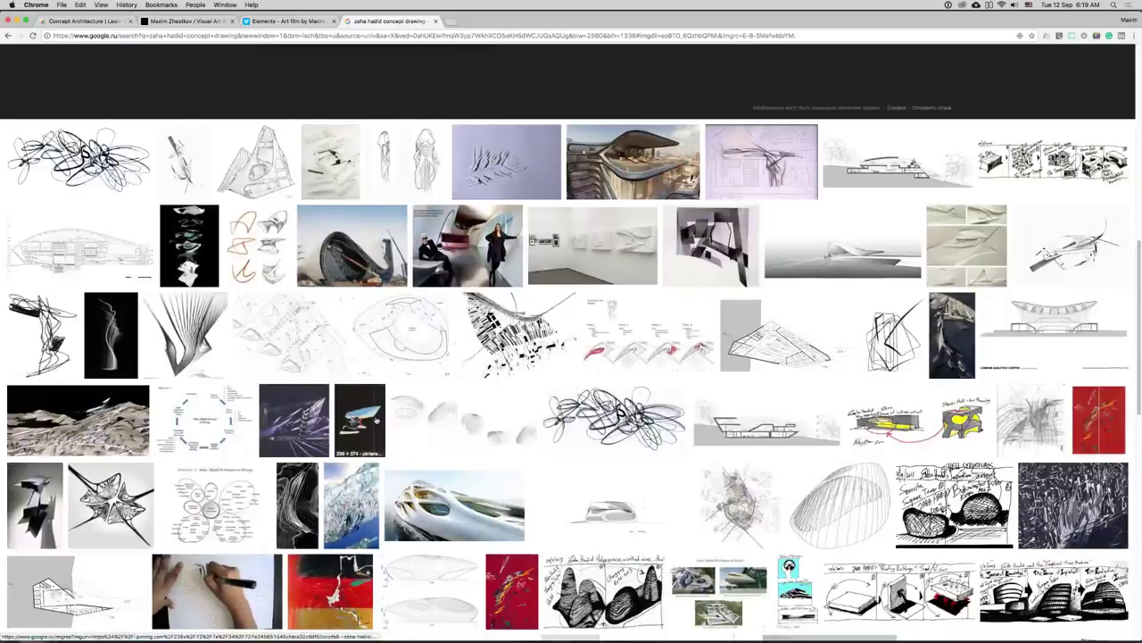
pyautogui.click(375, 420)
pyautogui.click(366, 414)
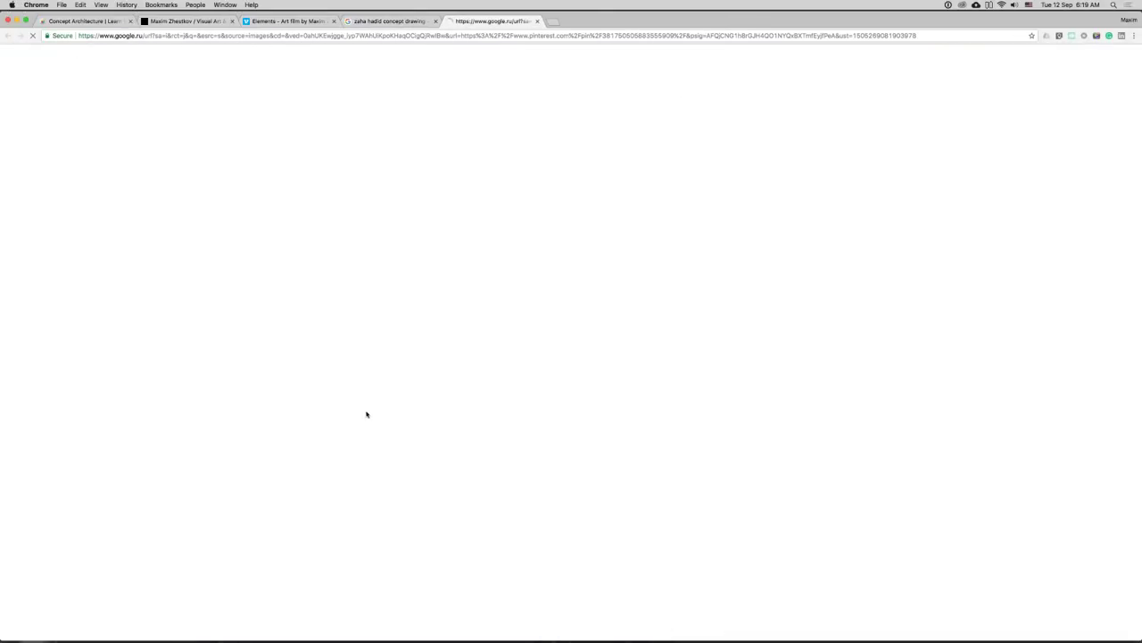
pyautogui.click(385, 24)
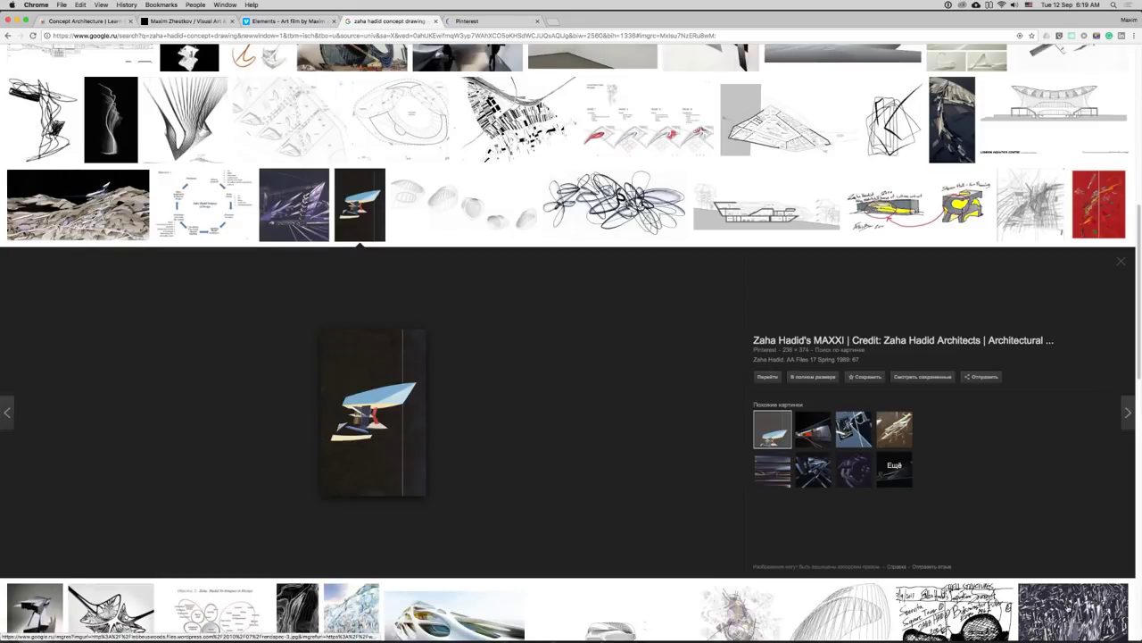
# - Preview the dark Zaha Hadid painting made of scattered white fragments and examine the remaining drawings below it
pyautogui.click(1071, 612)
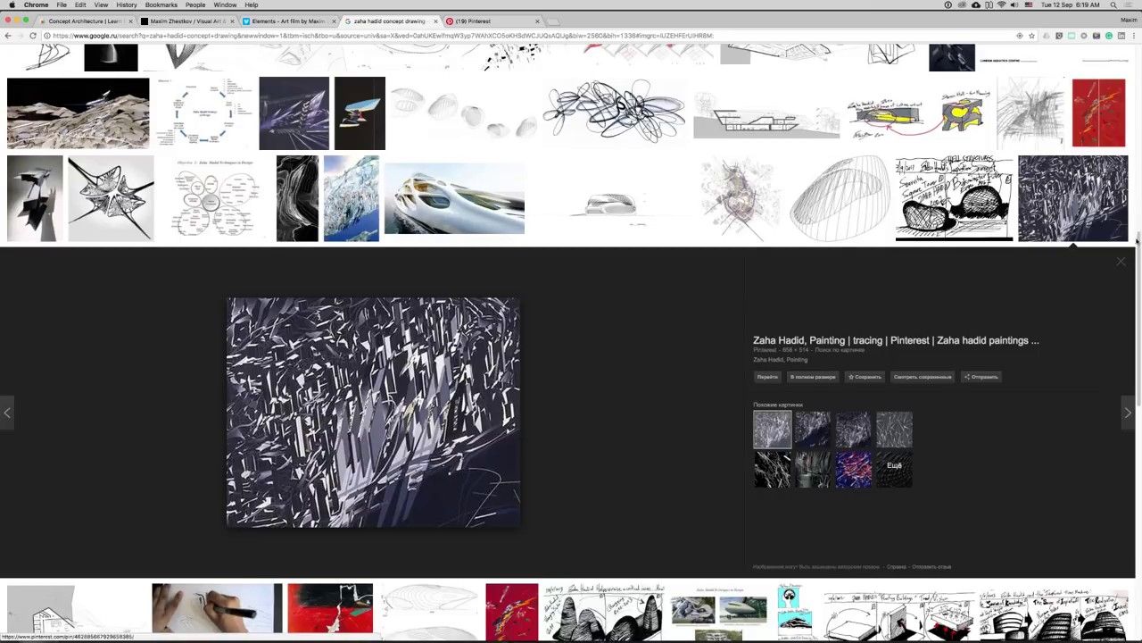
pyautogui.scroll(-5, 1129, 203)
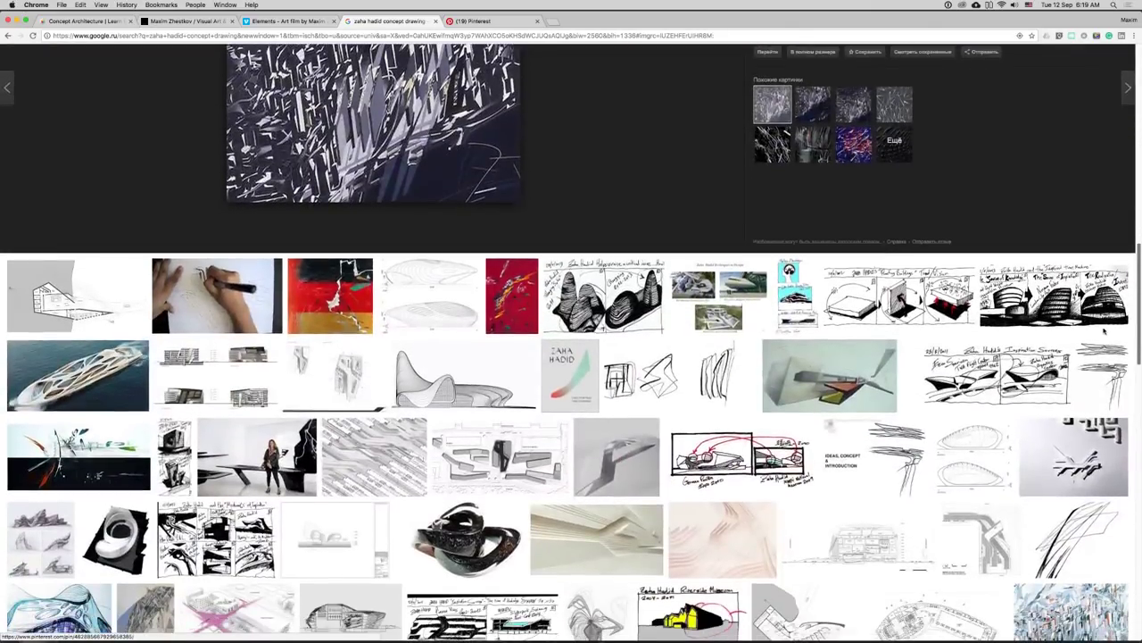
pyautogui.scroll(-3, 572, 357)
pyautogui.scroll(-4, 798, 508)
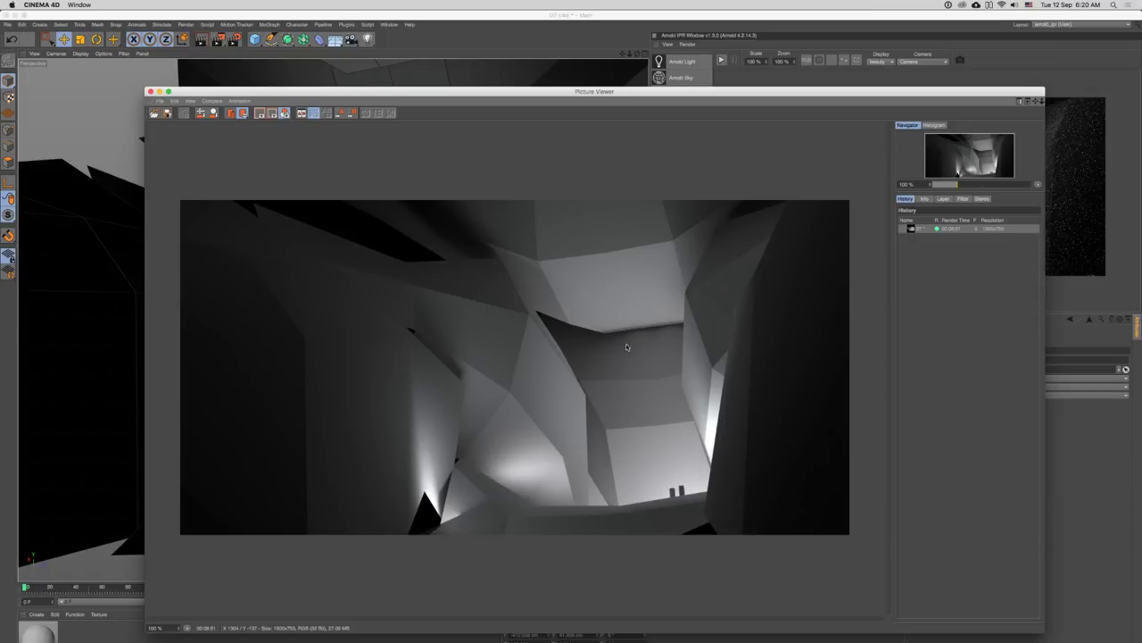
# - Switch from Cinema 4D to Photoshop and open Screen Shot 2017-09-12 at 6.17.30 AM.png from the Desktop's screenshots folder
pyautogui.moveTo(870, 91)
pyautogui.mouseDown()
pyautogui.moveTo(832, 245)
pyautogui.moveTo(884, 89)
pyautogui.mouseUp()
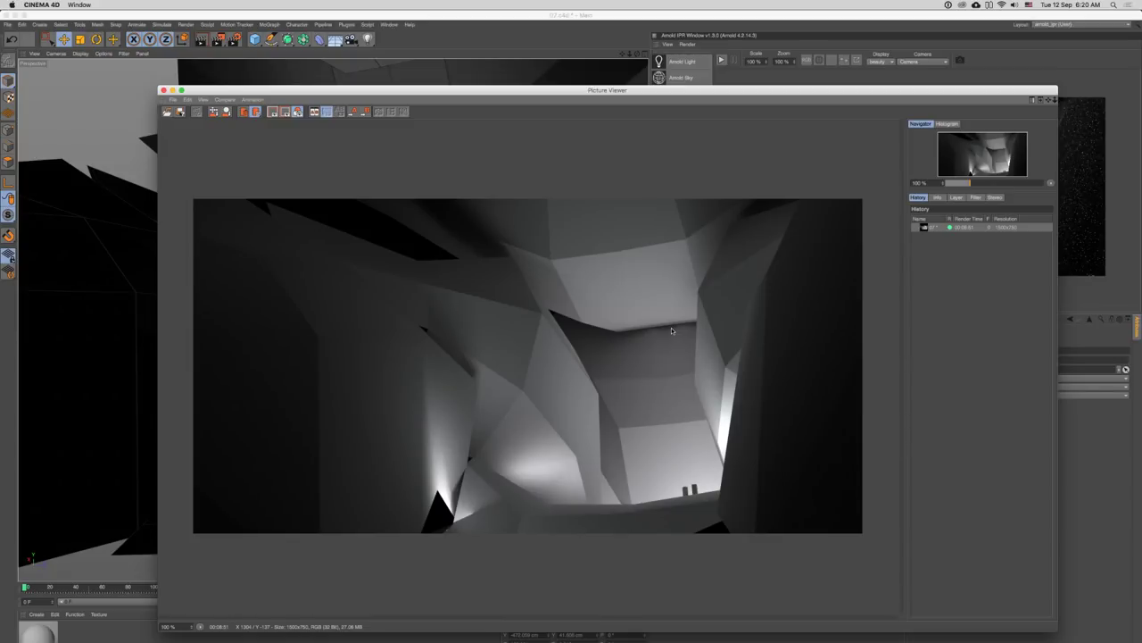
pyautogui.press('super+Tab')
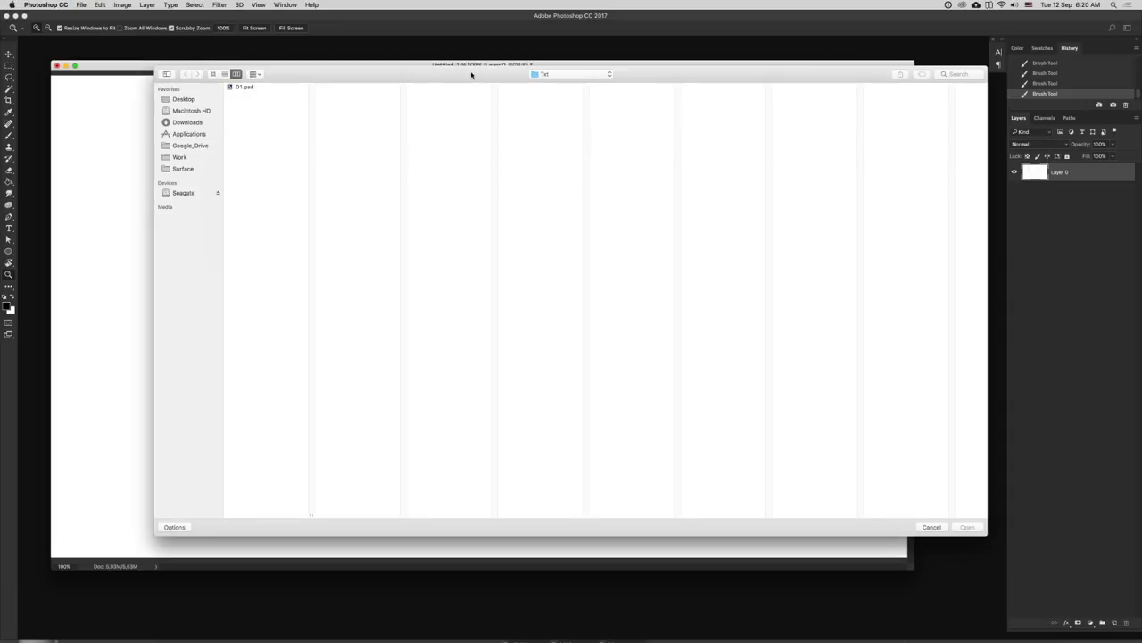
pyautogui.click(180, 115)
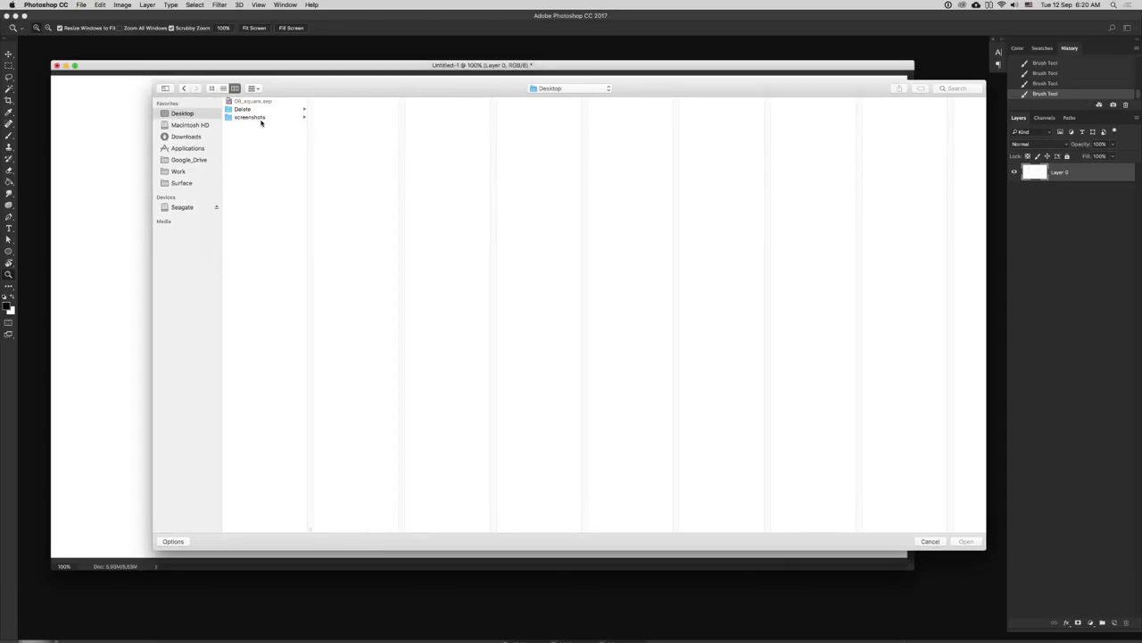
pyautogui.click(254, 117)
pyautogui.click(346, 329)
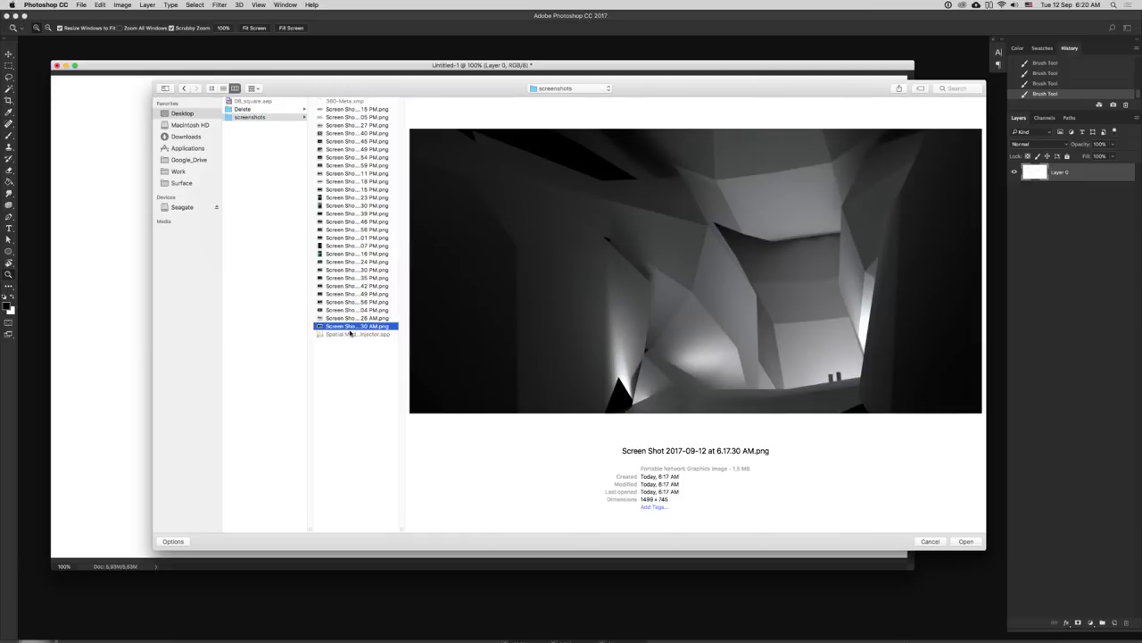
pyautogui.doubleClick(348, 329)
# - Show the cave render in full screen mode, centre it in the workspace and set the surrounding canvas colour to black
pyautogui.moveTo(695, 394); pyautogui.dragTo(739, 423)
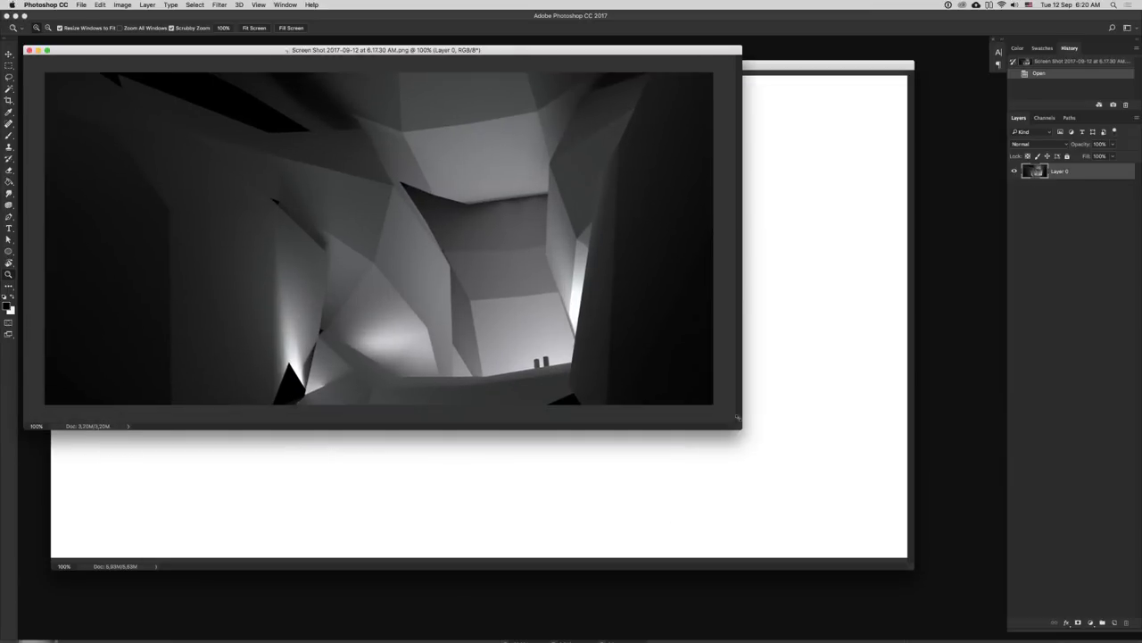
pyautogui.press('f')
pyautogui.moveTo(705, 346); pyautogui.dragTo(708, 309)
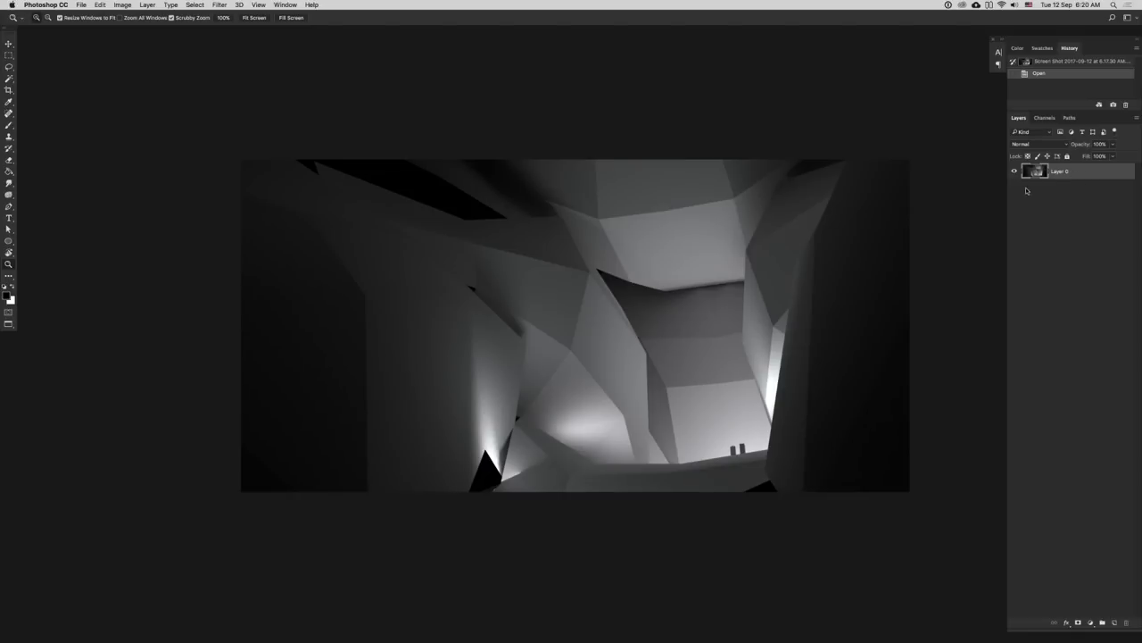
pyautogui.rightClick(970, 184)
pyautogui.click(987, 195)
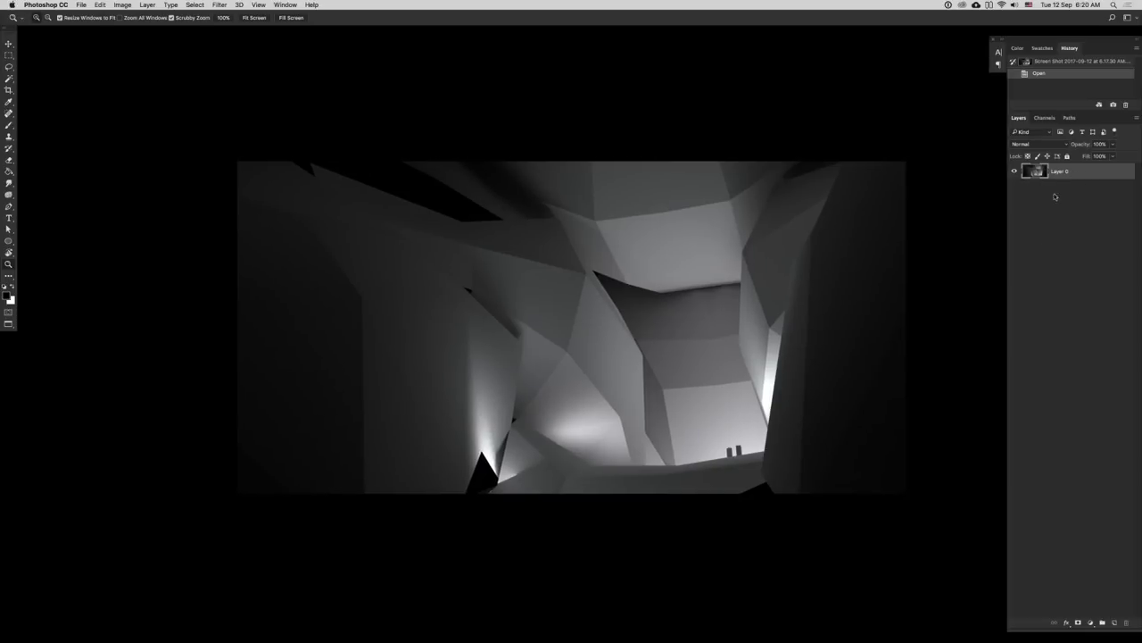
# - Duplicate the render layer and grade the copy in Camera Raw with tint +20, contrast +16, whites +30, deeper blacks, and raised vibrance and saturation
pyautogui.moveTo(1089, 175); pyautogui.dragTo(1091, 167)
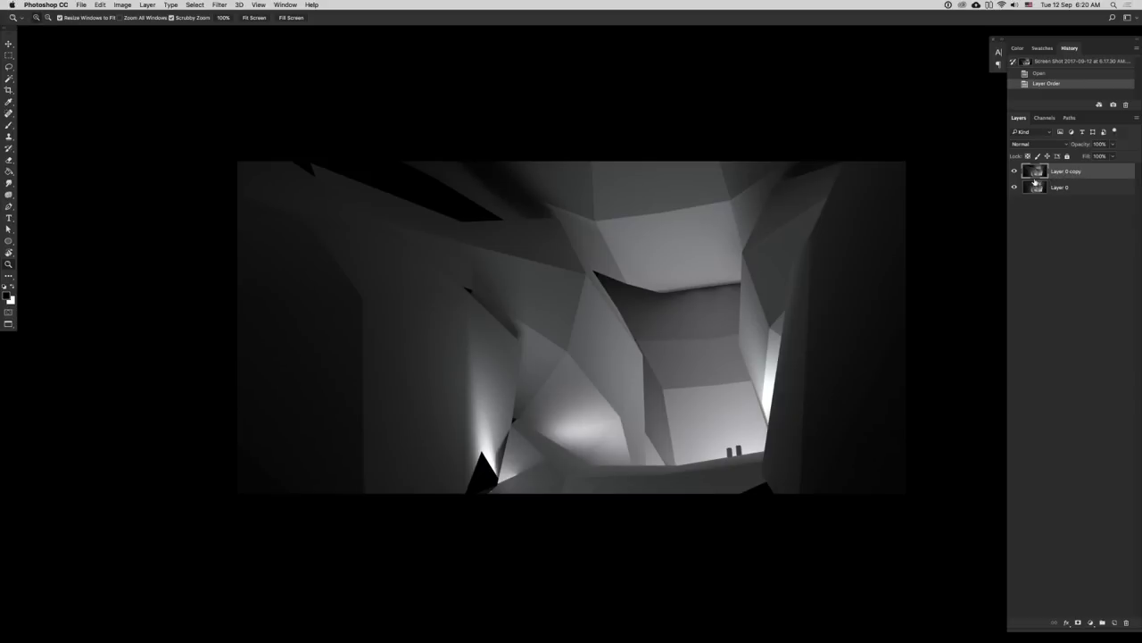
pyautogui.click(220, 5)
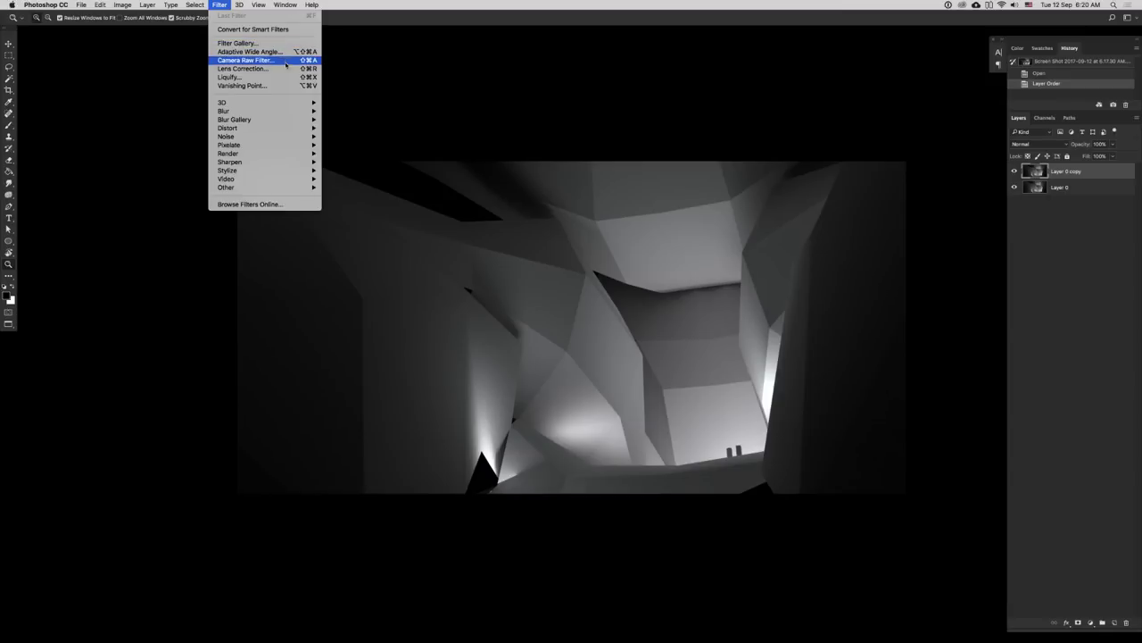
pyautogui.click(285, 61)
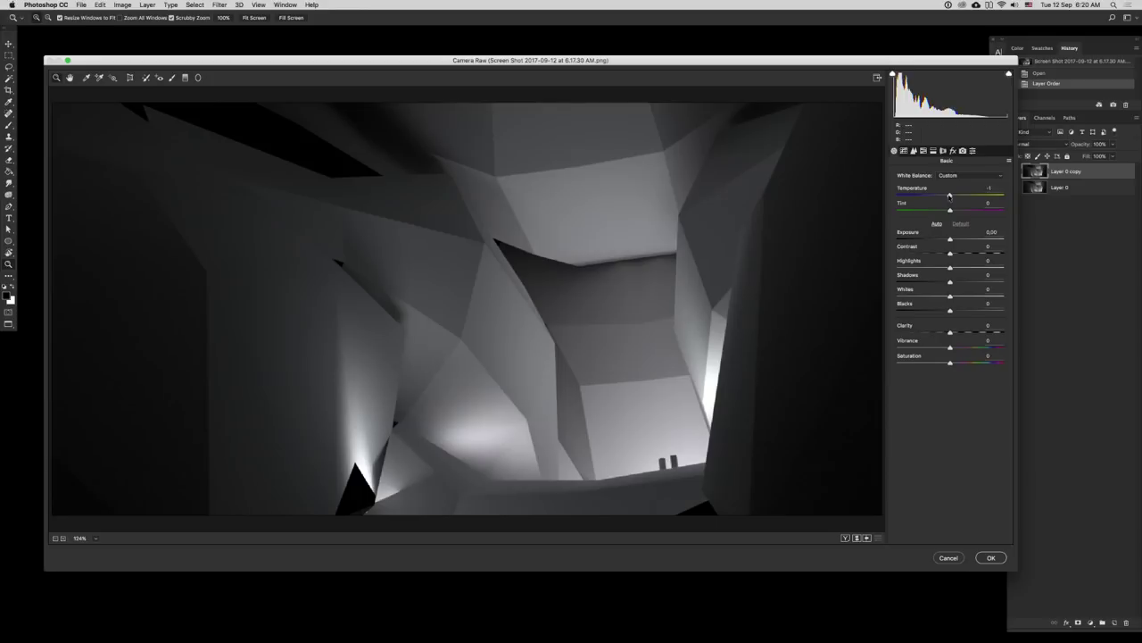
pyautogui.moveTo(949, 196); pyautogui.dragTo(956, 363)
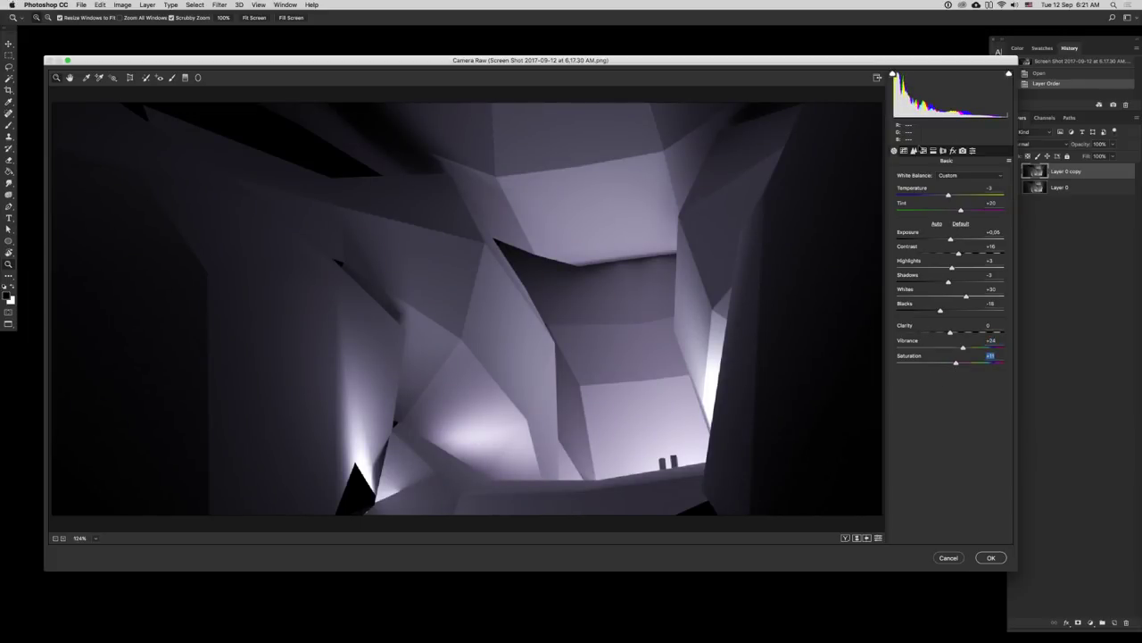
# - Place a tone-curve point at input 162, output 156, and adjust the detail sharpening in Camera Raw
pyautogui.click(905, 152)
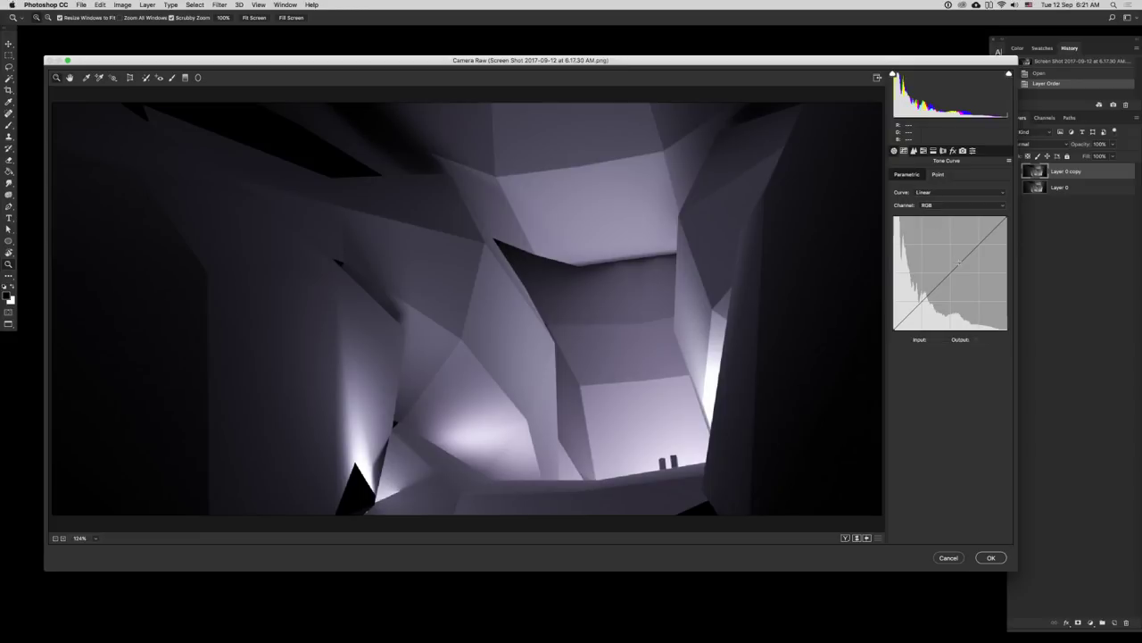
pyautogui.moveTo(960, 262)
pyautogui.mouseDown()
pyautogui.moveTo(970, 269)
pyautogui.moveTo(966, 260)
pyautogui.mouseUp()
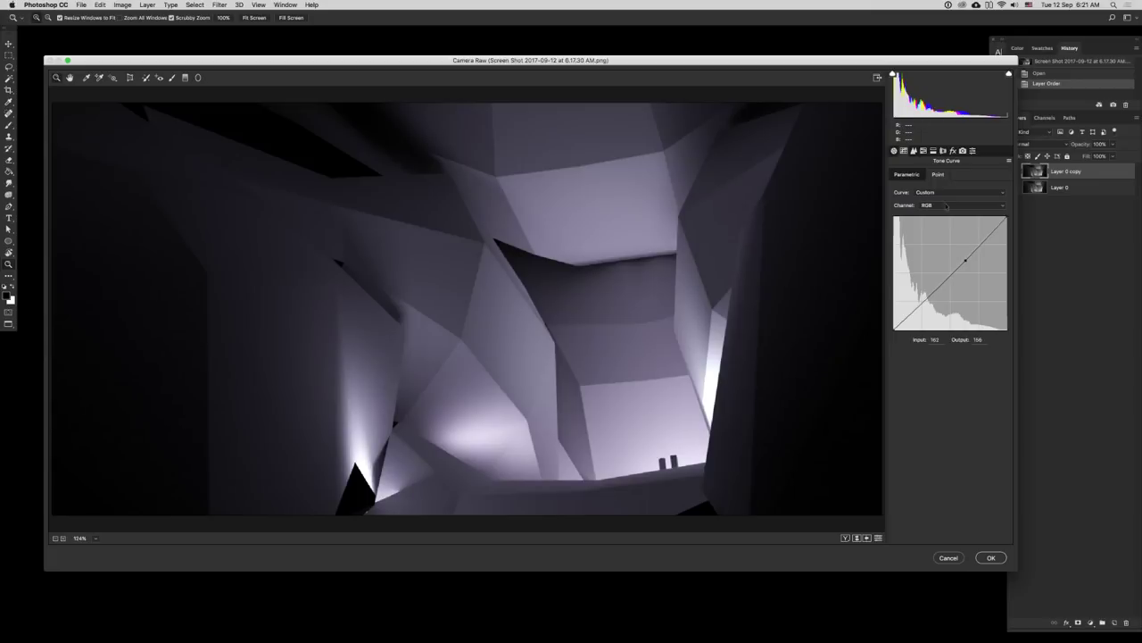
pyautogui.click(913, 150)
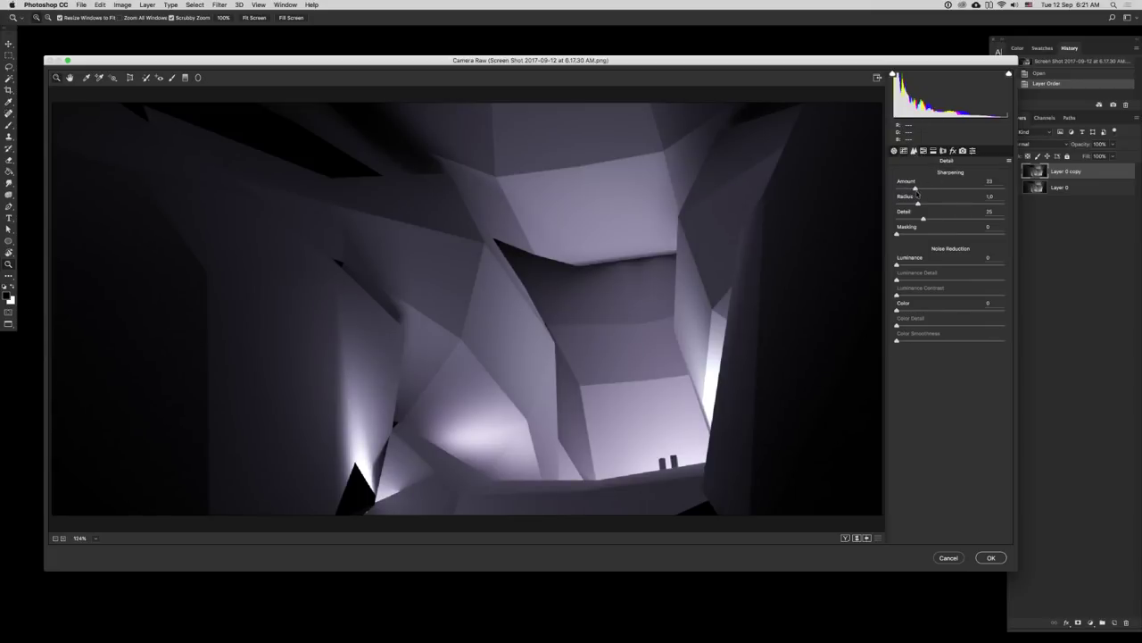
pyautogui.moveTo(917, 194); pyautogui.dragTo(986, 222)
# - Split-tone the highlights with hue 69 and saturation 8, shift the balance toward the shadows, and apply the Camera Raw filter
pyautogui.click(923, 151)
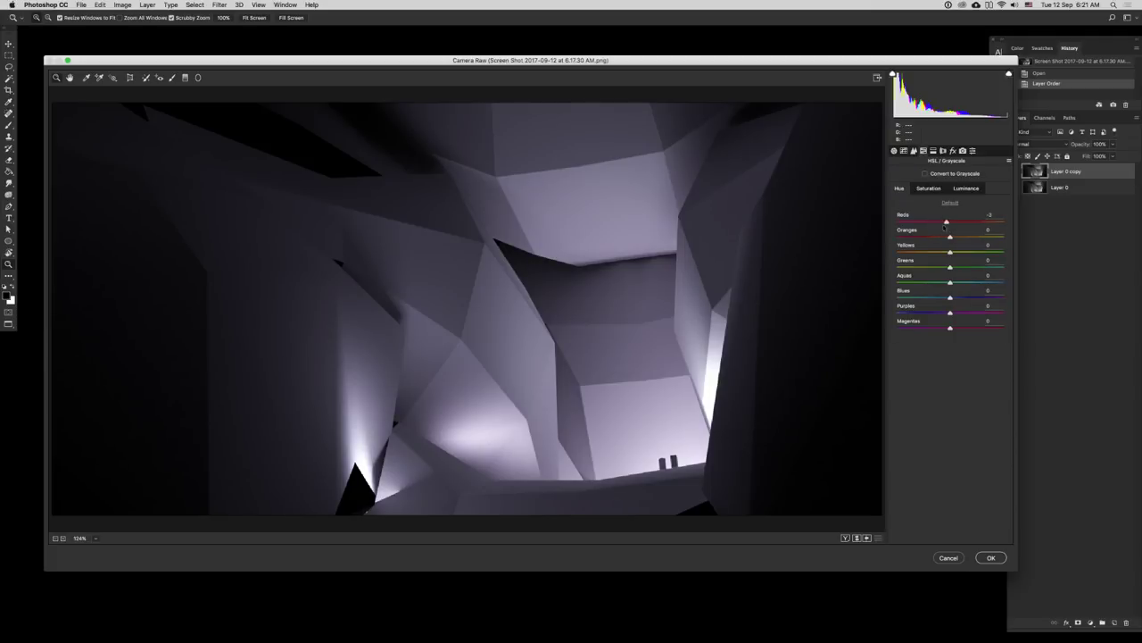
pyautogui.click(934, 151)
pyautogui.moveTo(898, 189)
pyautogui.mouseDown()
pyautogui.moveTo(984, 190)
pyautogui.moveTo(918, 191)
pyautogui.mouseUp()
pyautogui.moveTo(898, 205); pyautogui.dragTo(938, 236)
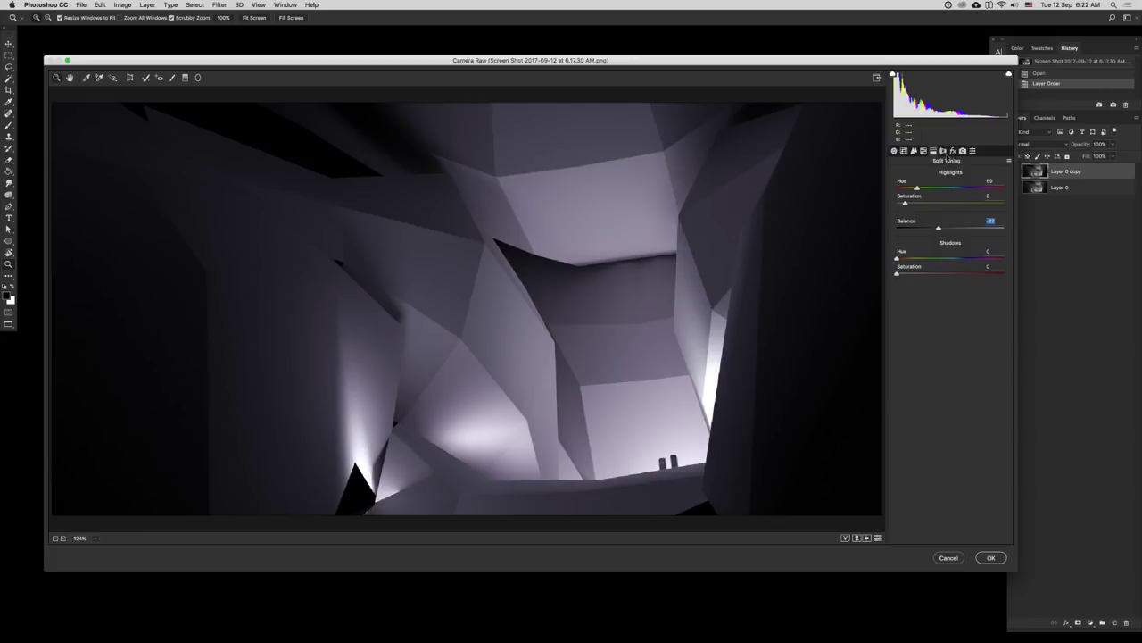
pyautogui.click(991, 557)
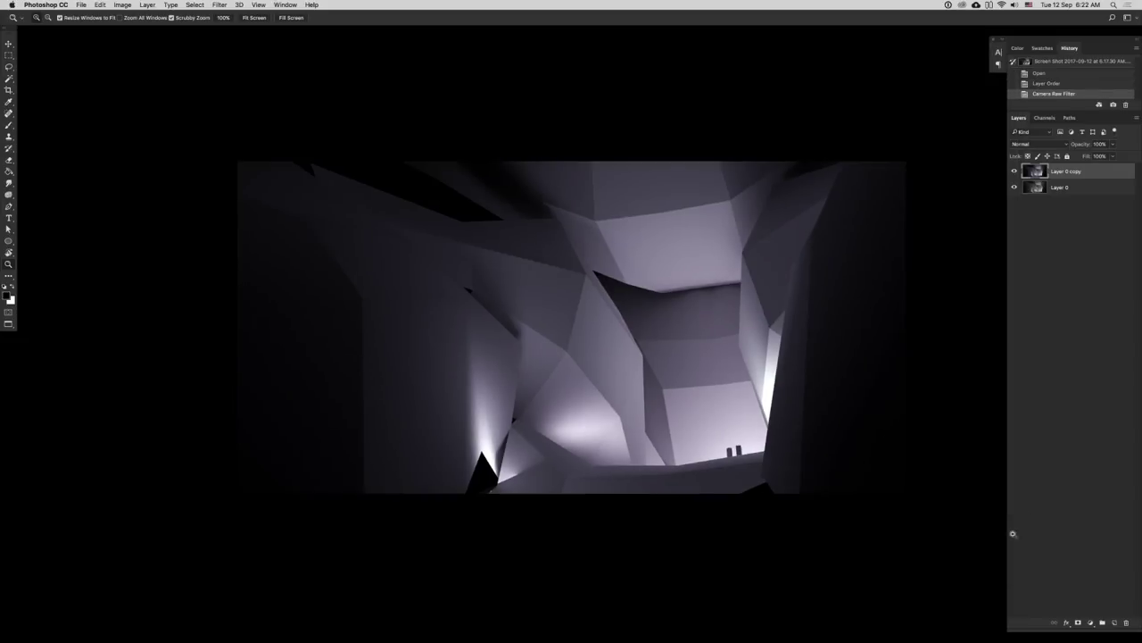
# - Toggle the visibility of the graded layer copy to compare it with the original render
pyautogui.click(1014, 173)
pyautogui.click(1014, 172)
pyautogui.click(1015, 172)
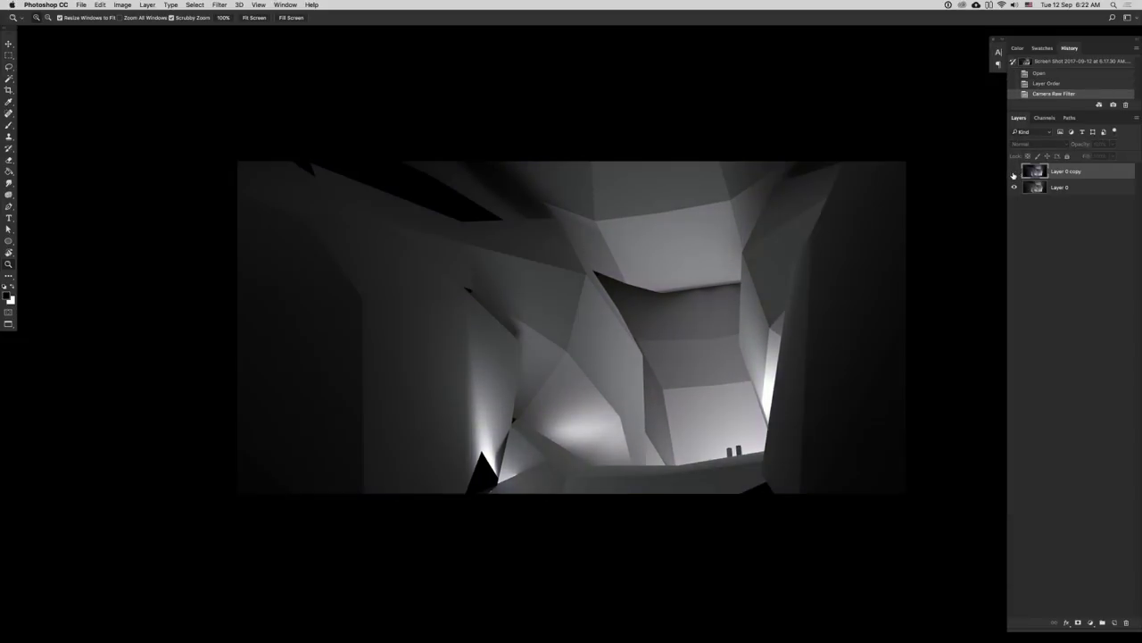
pyautogui.click(1014, 172)
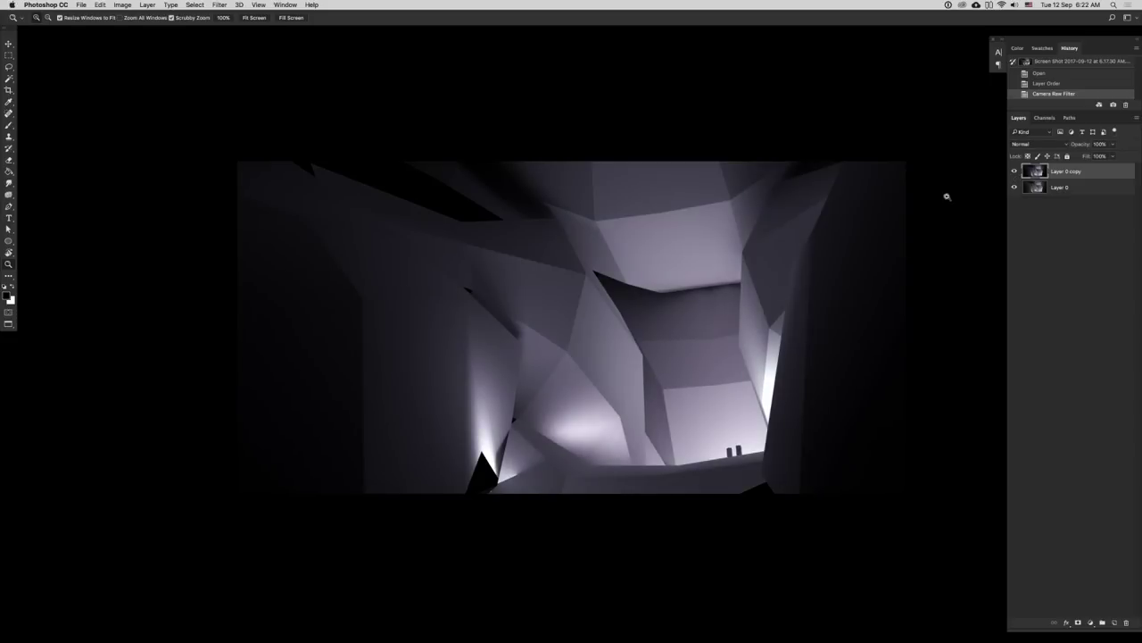
# - Add a new layer and prepare a soft round brush with 0% hardness in the light lilac sampled from the lower wall glow
pyautogui.hscroll(2, 907, 204)
pyautogui.press('alt+shift+super+n')
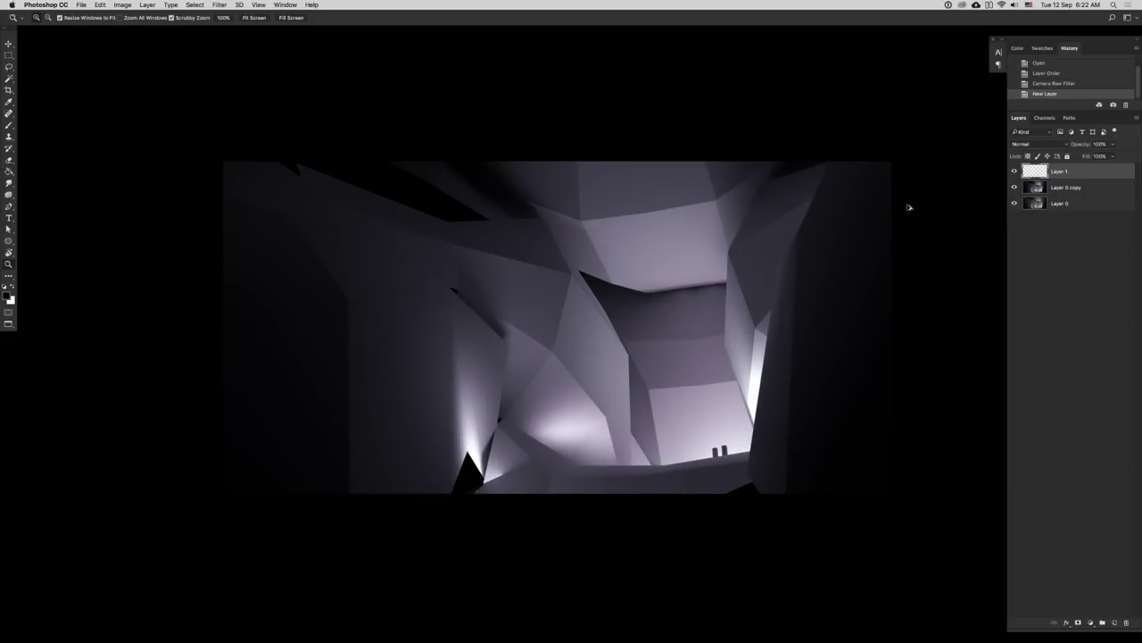
pyautogui.press('b')
pyautogui.moveTo(626, 333); pyautogui.dragTo(689, 332)
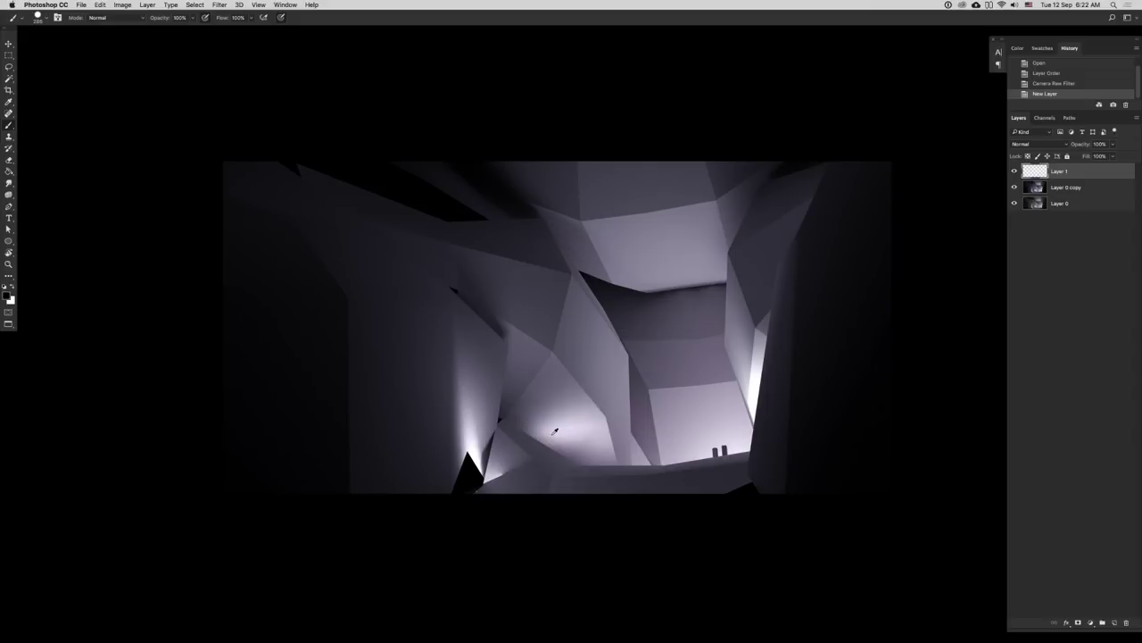
pyautogui.keyDown('alt'); pyautogui.click(556, 430); pyautogui.keyUp('alt')
pyautogui.rightClick(614, 405)
pyautogui.click(646, 477)
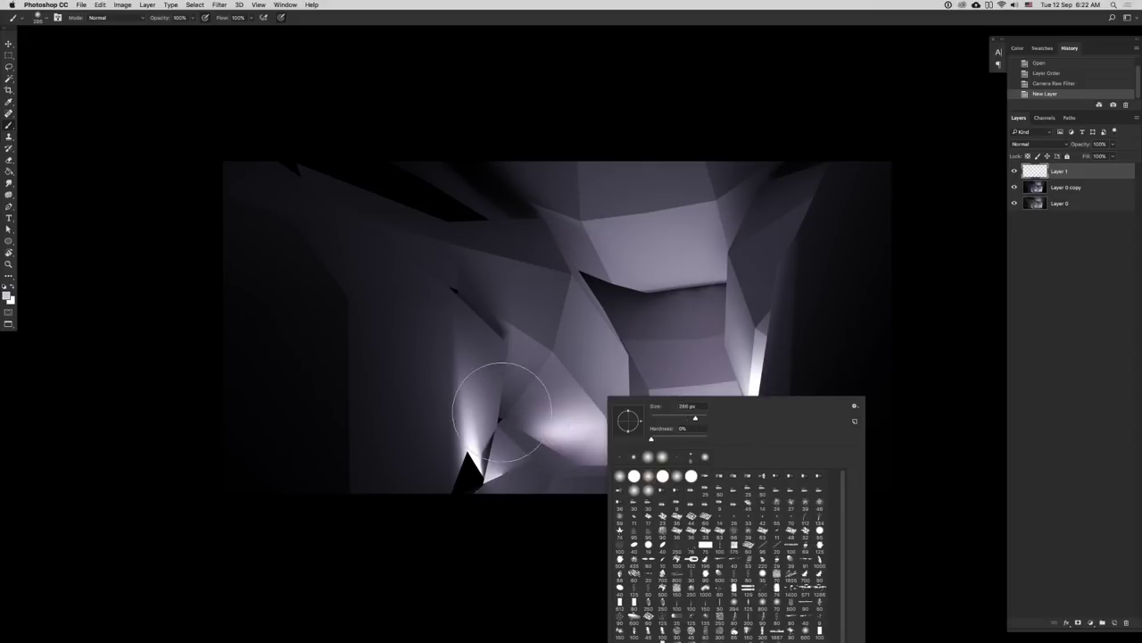
# - Paint broad soft glows with an enlarged brush over the lit lower areas of the cave around the two small figures and the wall lights
pyautogui.moveTo(540, 439)
pyautogui.mouseDown()
pyautogui.moveTo(561, 429)
pyautogui.moveTo(632, 457)
pyautogui.mouseUp()
pyautogui.press('super+z')
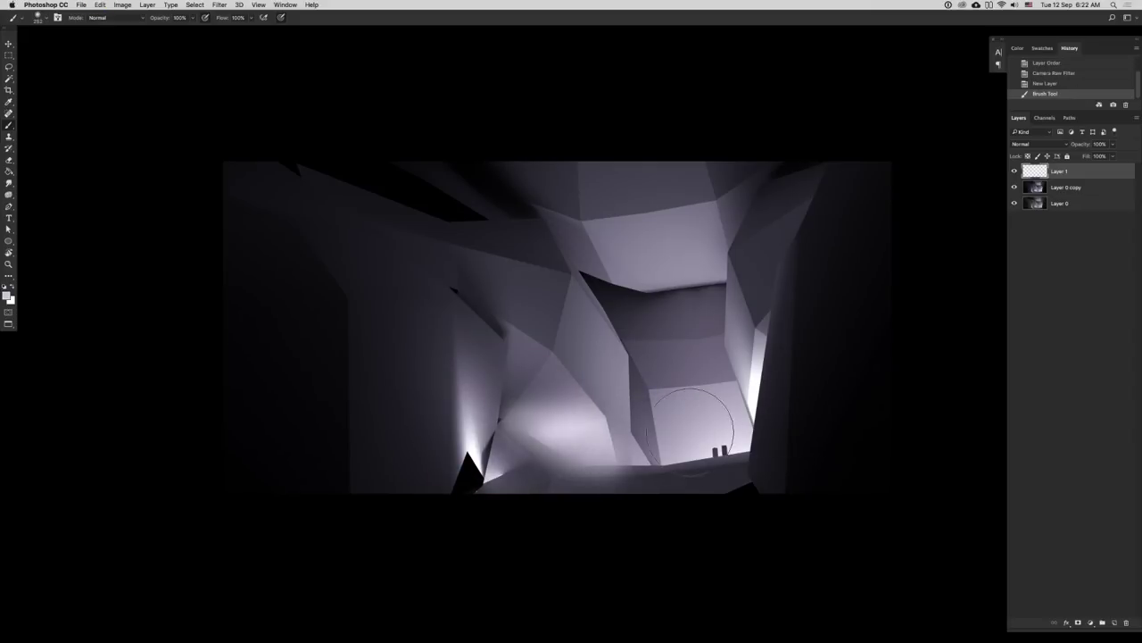
pyautogui.moveTo(700, 412)
pyautogui.mouseDown()
pyautogui.moveTo(757, 438)
pyautogui.moveTo(759, 413)
pyautogui.mouseUp()
pyautogui.moveTo(753, 346)
pyautogui.mouseDown()
pyautogui.moveTo(720, 427)
pyautogui.moveTo(744, 371)
pyautogui.moveTo(707, 390)
pyautogui.mouseUp()
pyautogui.press('super+z')
pyautogui.press('super+z')
pyautogui.press(']')
pyautogui.press(']')
pyautogui.press(']')
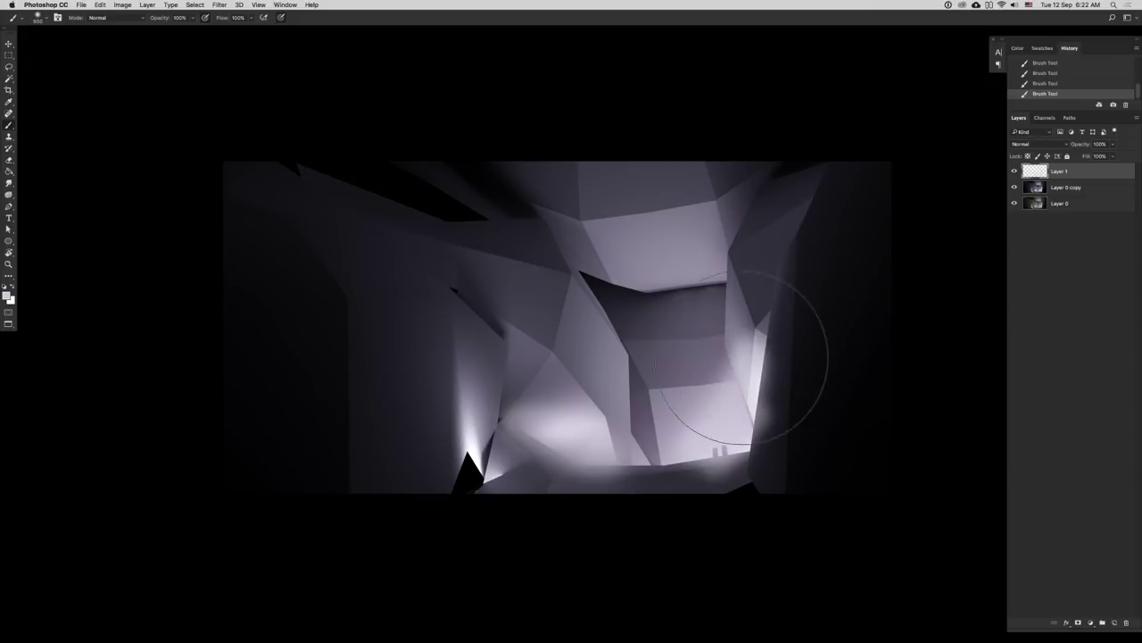
pyautogui.moveTo(743, 357); pyautogui.dragTo(744, 399)
pyautogui.moveTo(532, 430)
pyautogui.mouseDown()
pyautogui.moveTo(483, 411)
pyautogui.moveTo(453, 476)
pyautogui.moveTo(463, 484)
pyautogui.moveTo(491, 435)
pyautogui.moveTo(616, 438)
pyautogui.moveTo(750, 422)
pyautogui.mouseUp()
pyautogui.moveTo(750, 367); pyautogui.dragTo(719, 407)
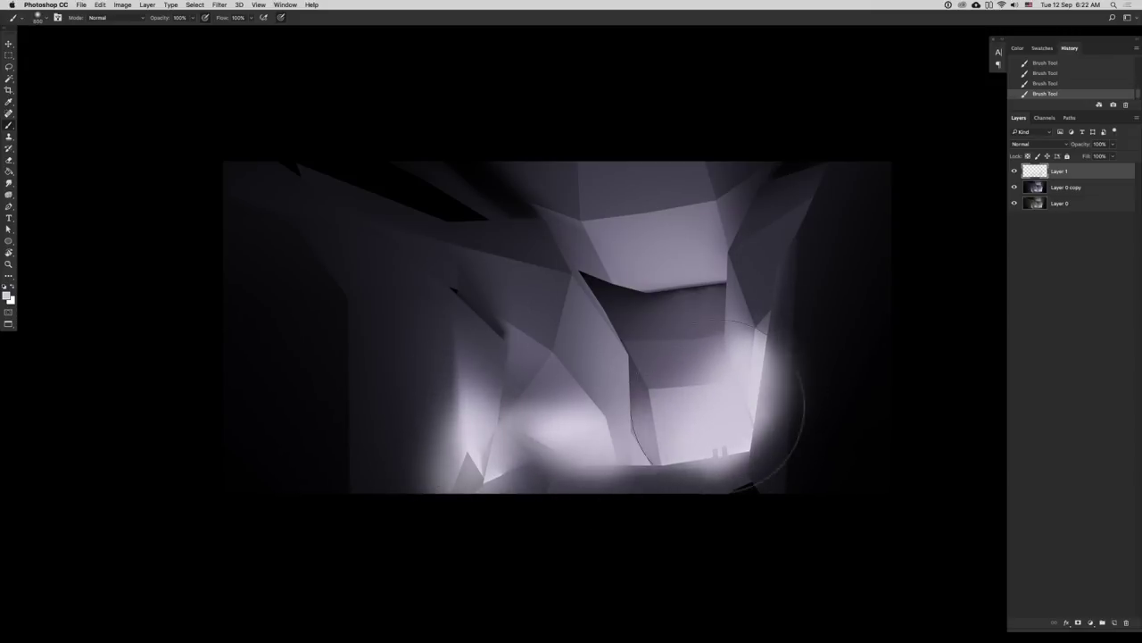
# - Set the painted glow layer's opacity to 15%, hide it and toggle the graded copy to compare the image
pyautogui.moveTo(1077, 146); pyautogui.dragTo(1050, 149)
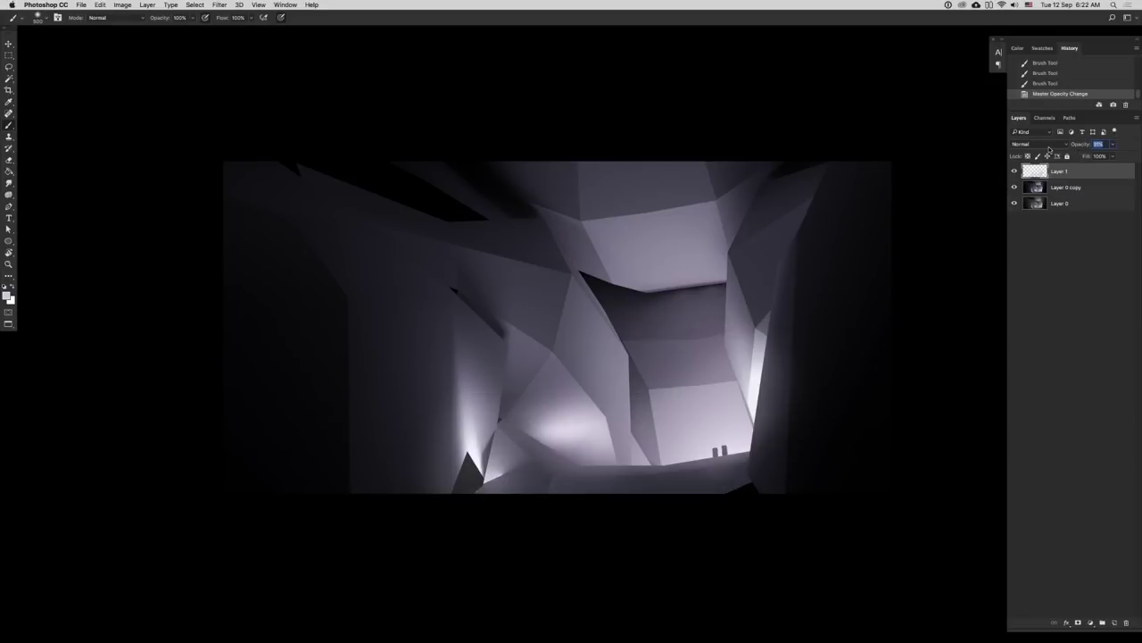
pyautogui.write('15')
pyautogui.press('Return')
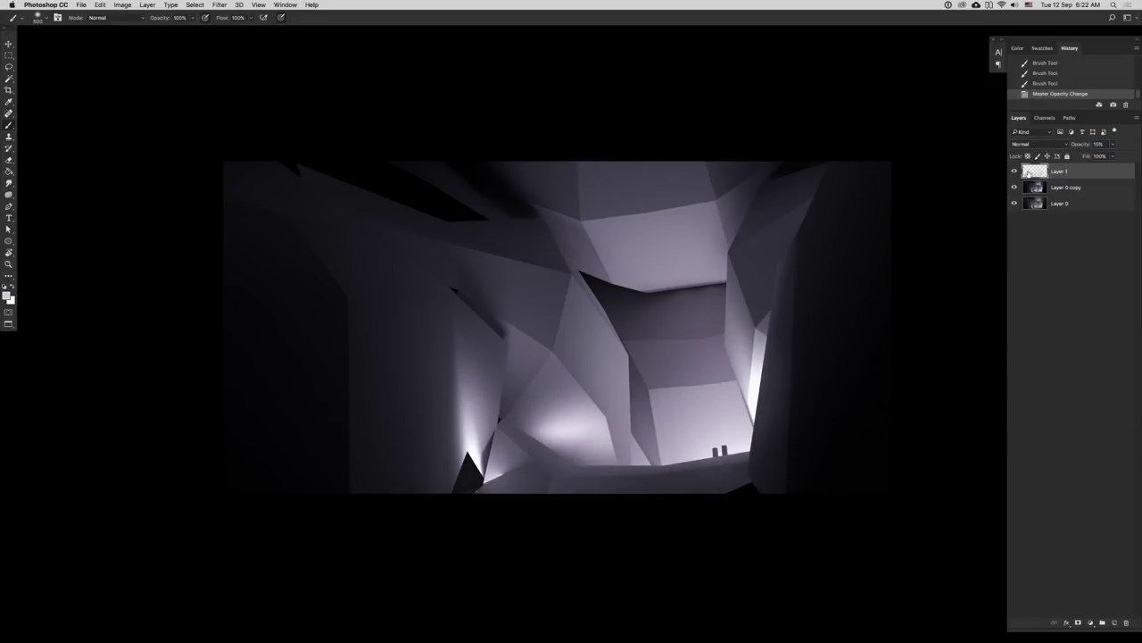
pyautogui.click(1014, 171)
pyautogui.click(1014, 188)
pyautogui.click(1014, 188)
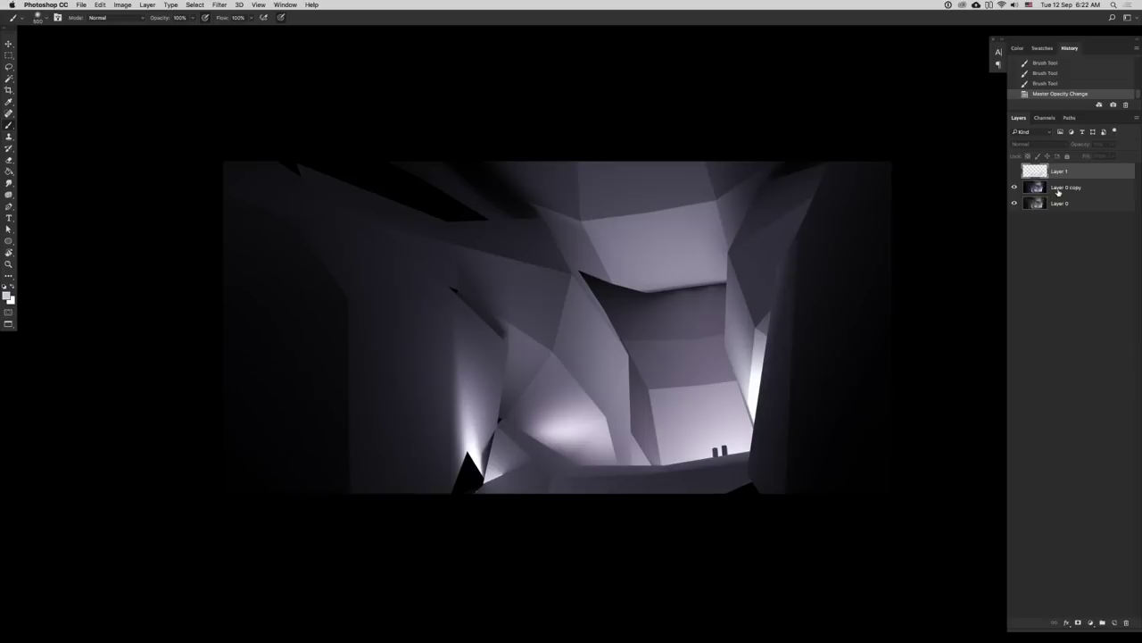
# - Select the graded layer copy and lasso the black triangular gap at the base of the brightly lit wall
pyautogui.click(1066, 188)
pyautogui.press('l')
pyautogui.scroll(4, 427, 418)
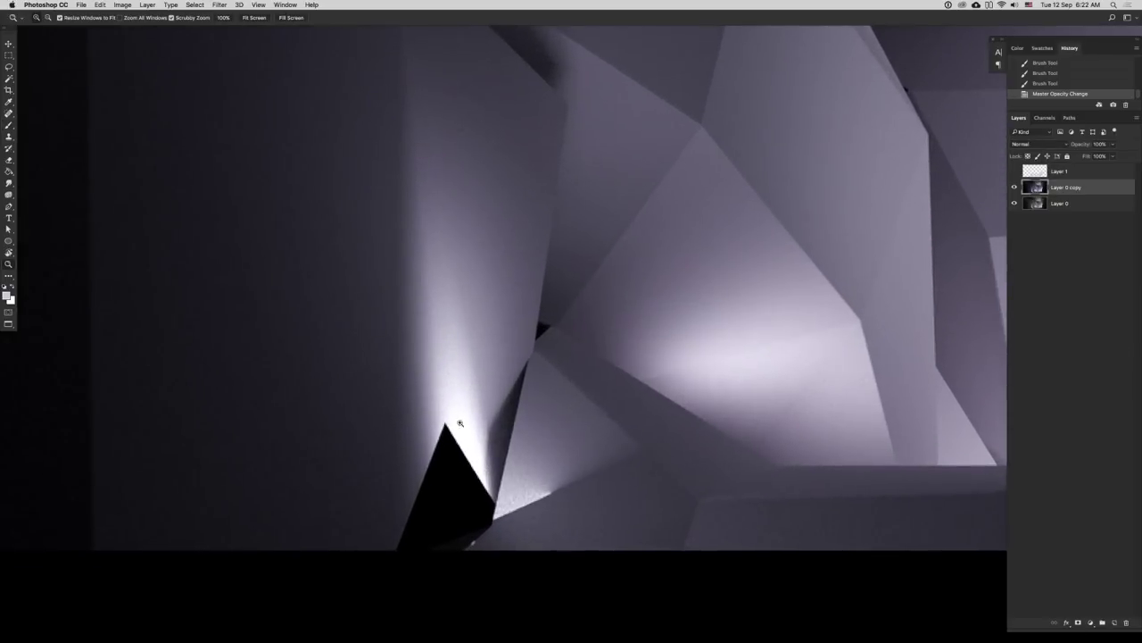
pyautogui.moveTo(427, 417)
pyautogui.mouseDown()
pyautogui.moveTo(446, 420)
pyautogui.moveTo(407, 536)
pyautogui.moveTo(424, 566)
pyautogui.moveTo(471, 558)
pyautogui.moveTo(497, 527)
pyautogui.mouseUp()
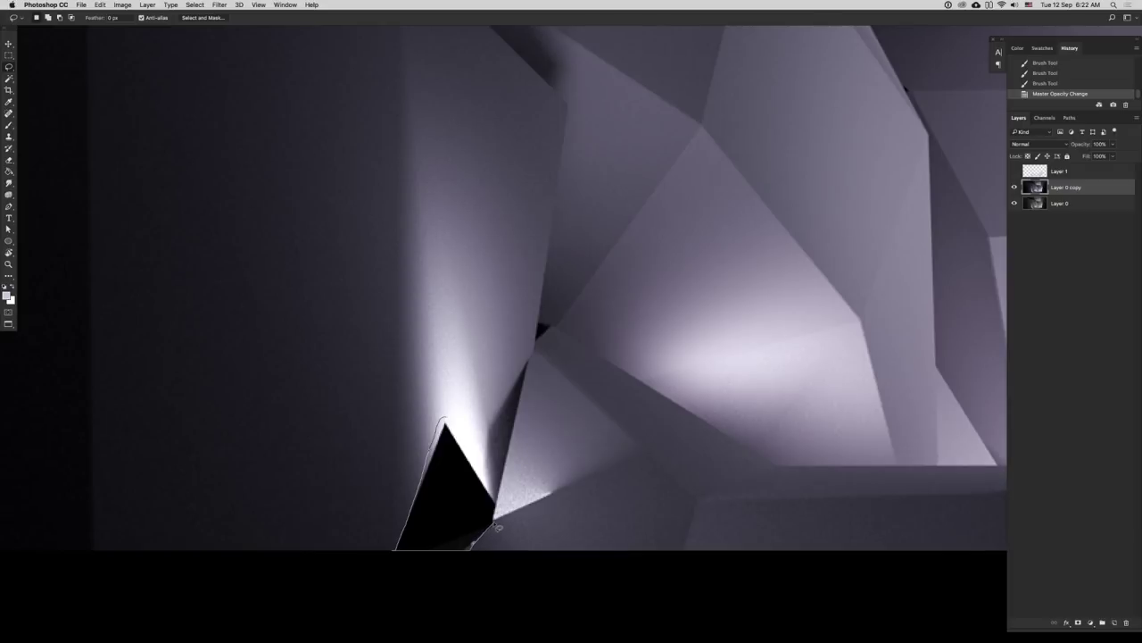
pyautogui.moveTo(475, 465); pyautogui.dragTo(473, 459)
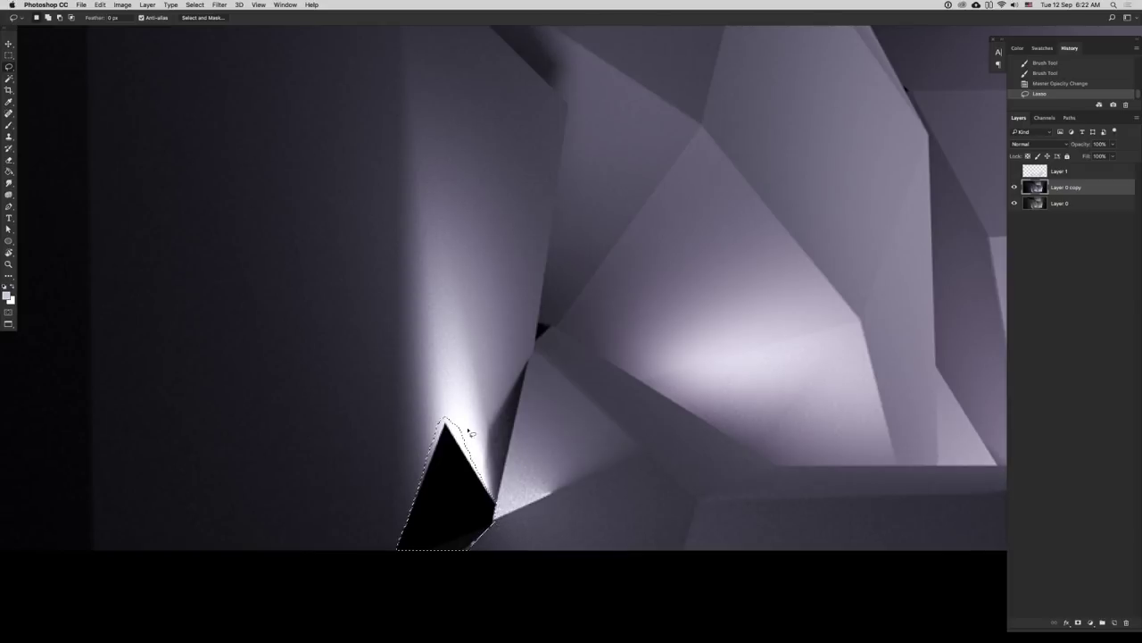
# - On a new layer, paint the selected triangular gap with soft strokes in sampled wall tones, continuing the bright light streak down through it
pyautogui.press('b')
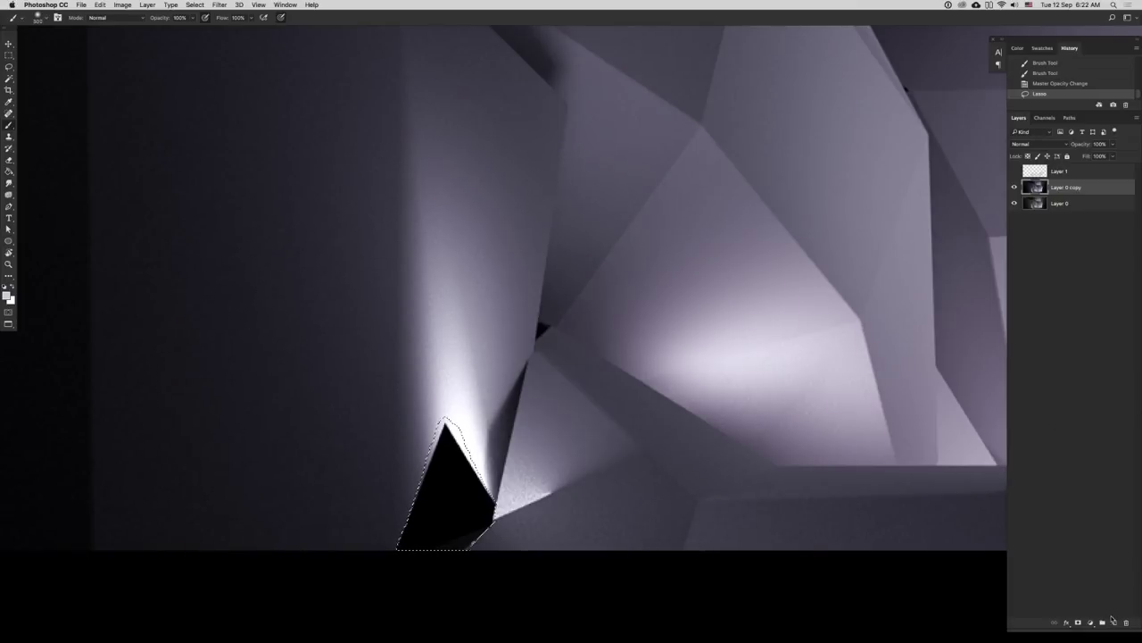
pyautogui.click(1113, 621)
pyautogui.moveTo(550, 370); pyautogui.dragTo(401, 394)
pyautogui.moveTo(458, 436)
pyautogui.mouseDown()
pyautogui.moveTo(486, 527)
pyautogui.moveTo(462, 402)
pyautogui.moveTo(480, 478)
pyautogui.mouseUp()
pyautogui.moveTo(461, 404)
pyautogui.mouseDown()
pyautogui.moveTo(490, 459)
pyautogui.moveTo(471, 426)
pyautogui.moveTo(438, 438)
pyautogui.mouseUp()
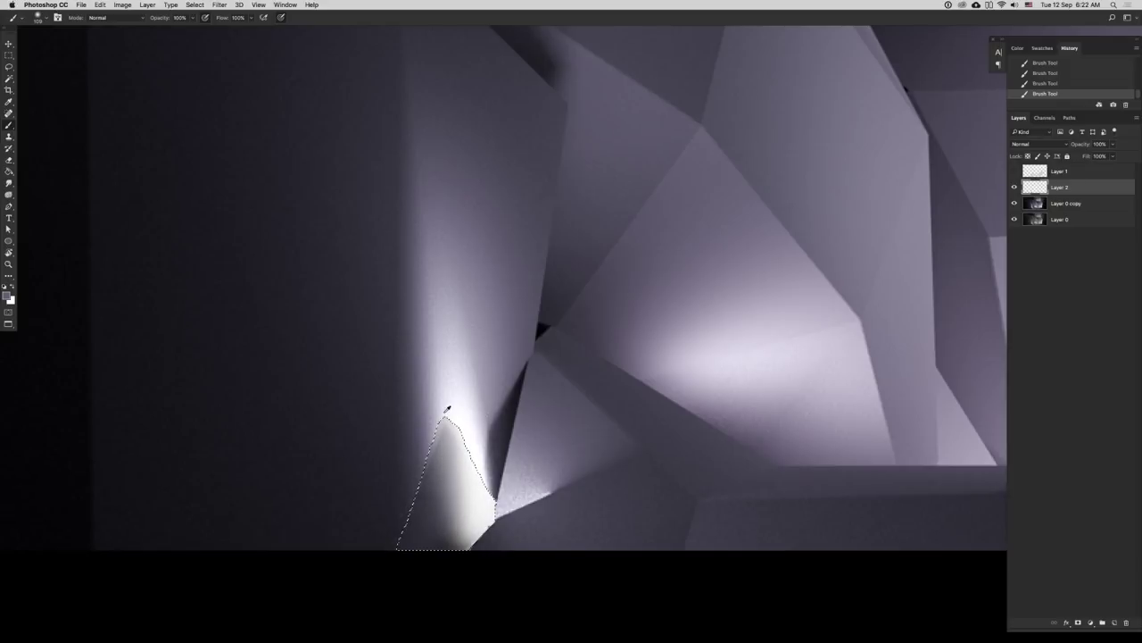
pyautogui.keyDown('alt'); pyautogui.click(447, 410); pyautogui.keyUp('alt')
pyautogui.moveTo(454, 419)
pyautogui.mouseDown()
pyautogui.moveTo(451, 460)
pyautogui.moveTo(413, 441)
pyautogui.mouseUp()
pyautogui.keyDown('alt'); pyautogui.click(452, 473); pyautogui.keyUp('alt')
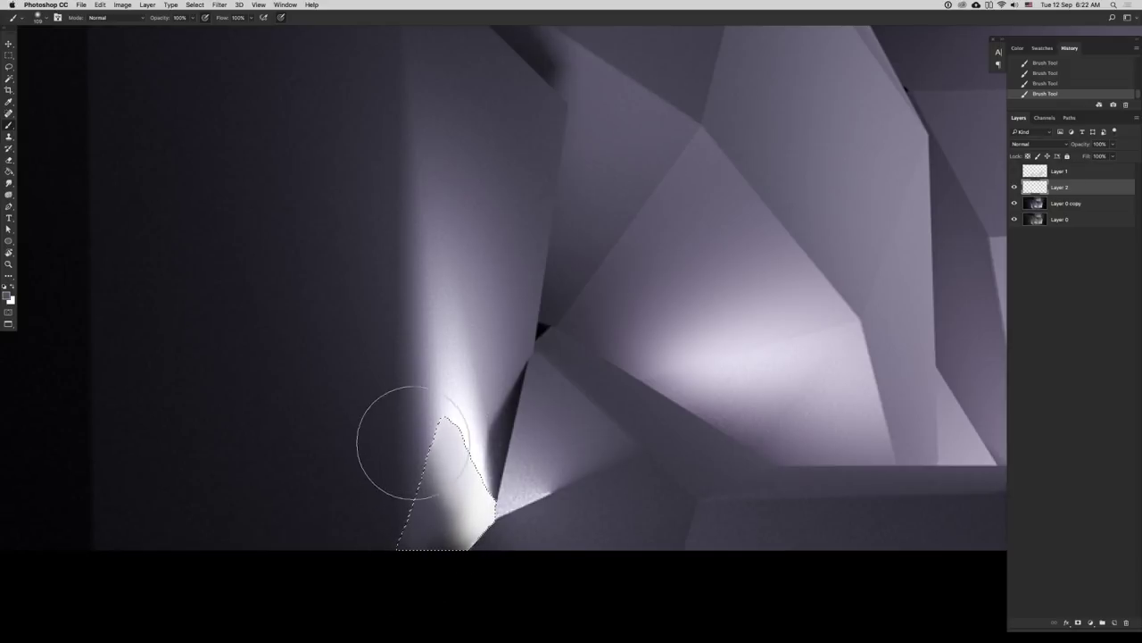
pyautogui.keyDown('alt'); pyautogui.click(437, 540); pyautogui.keyUp('alt')
pyautogui.moveTo(401, 526); pyautogui.dragTo(389, 498)
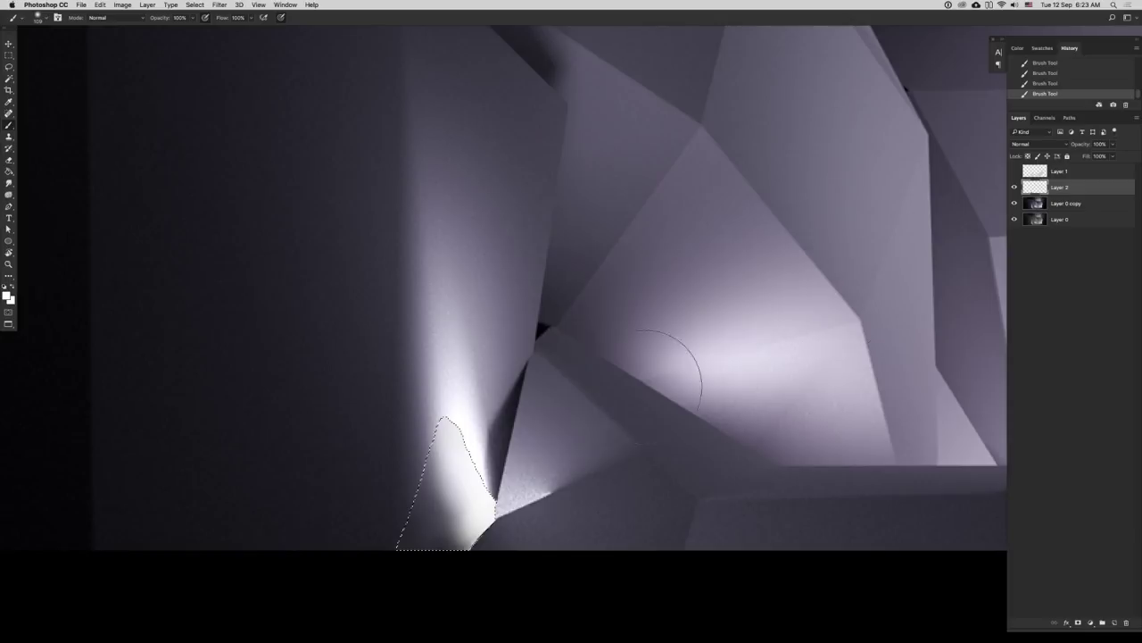
# - Deselect the patched gap and flip the canvas horizontally to check the whole composition
pyautogui.press('super+d')
pyautogui.press('m')
pyautogui.scroll(-5, 594, 390)
pyautogui.moveTo(601, 405); pyautogui.dragTo(560, 431)
pyautogui.press('z')
pyautogui.press('shift+super+h')
pyautogui.click(537, 374)
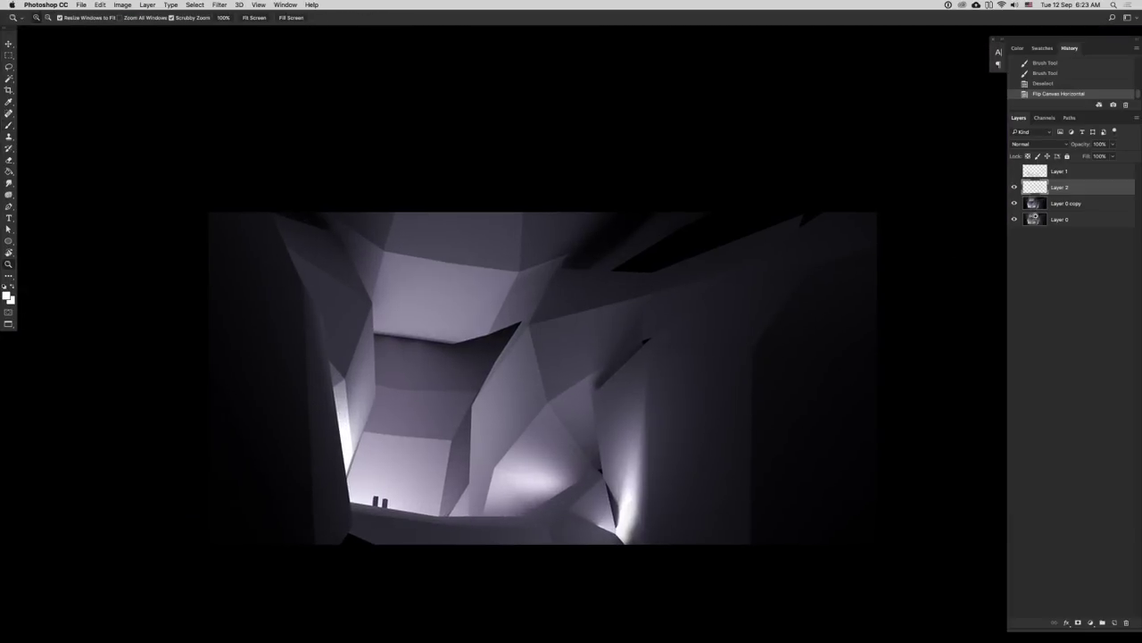
# - Show the painted glow layer again and flip the canvas back horizontally
pyautogui.click(1014, 171)
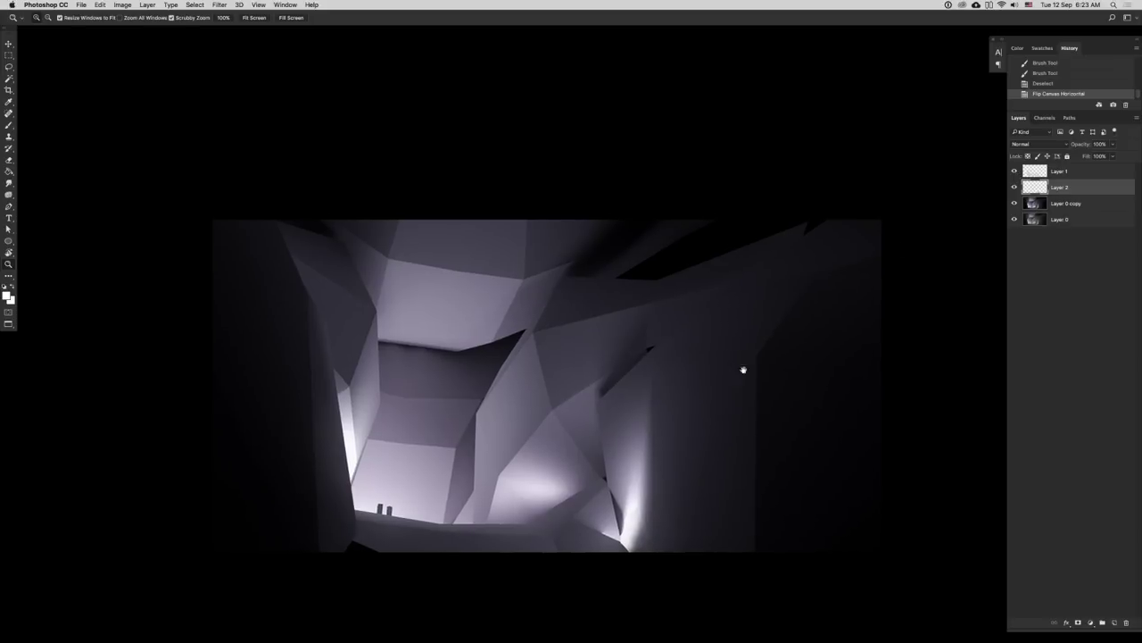
pyautogui.hotkey('ctrl', 'shift', 'h')
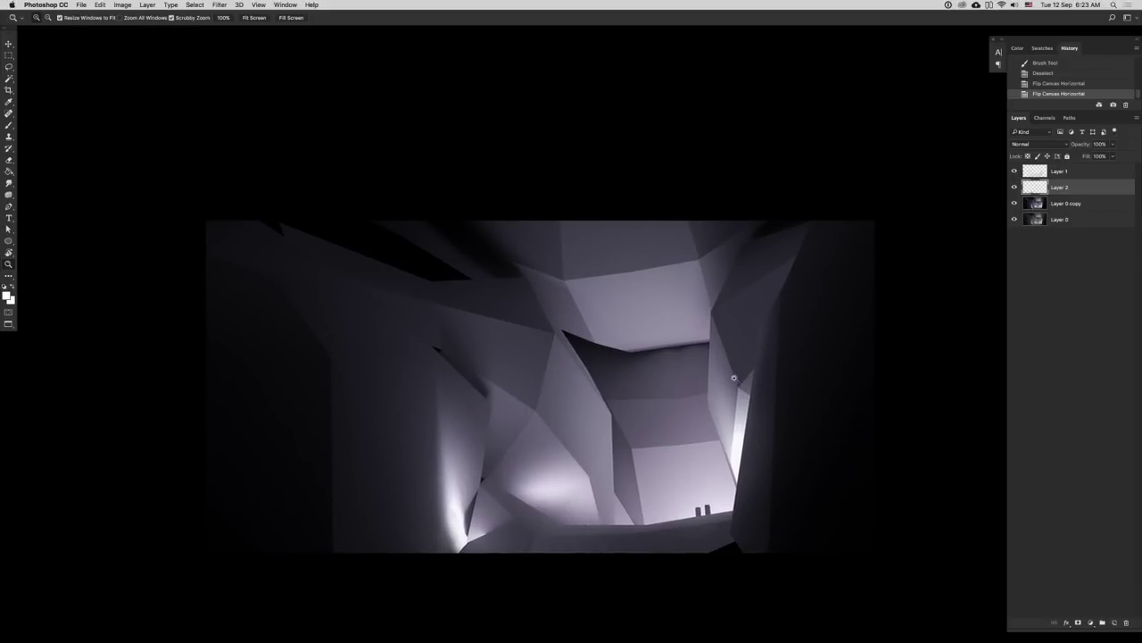
pyautogui.moveTo(744, 384); pyautogui.dragTo(740, 372)
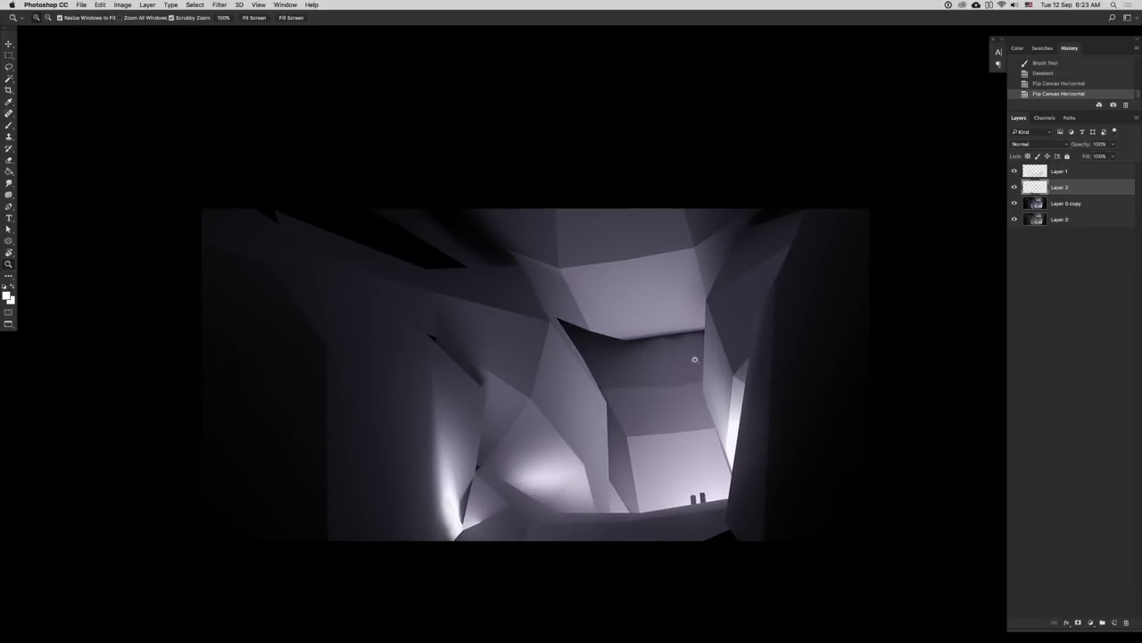
# - Add a new layer above the gap patch, set the brush size to 4 px and sample the near-black recess as paint colour
pyautogui.hotkey('ctrl', 'shift', 'alt', 'n')
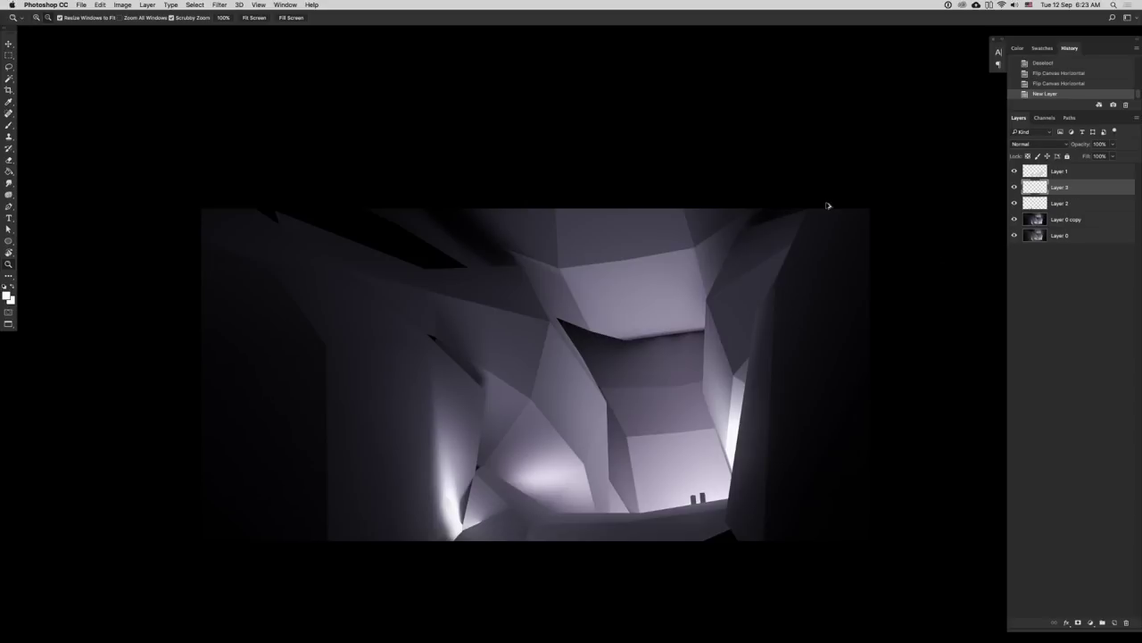
pyautogui.press('b')
pyautogui.rightClick(712, 329)
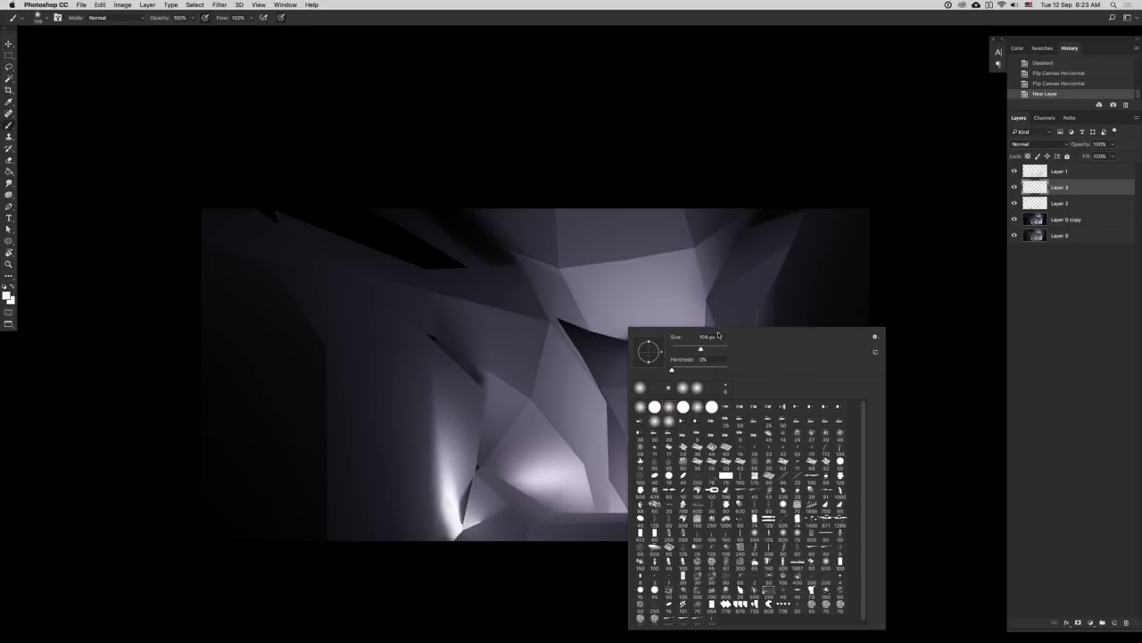
pyautogui.doubleClick(715, 337)
pyautogui.write('4')
pyautogui.moveTo(586, 316); pyautogui.dragTo(627, 398)
pyautogui.press('super+z')
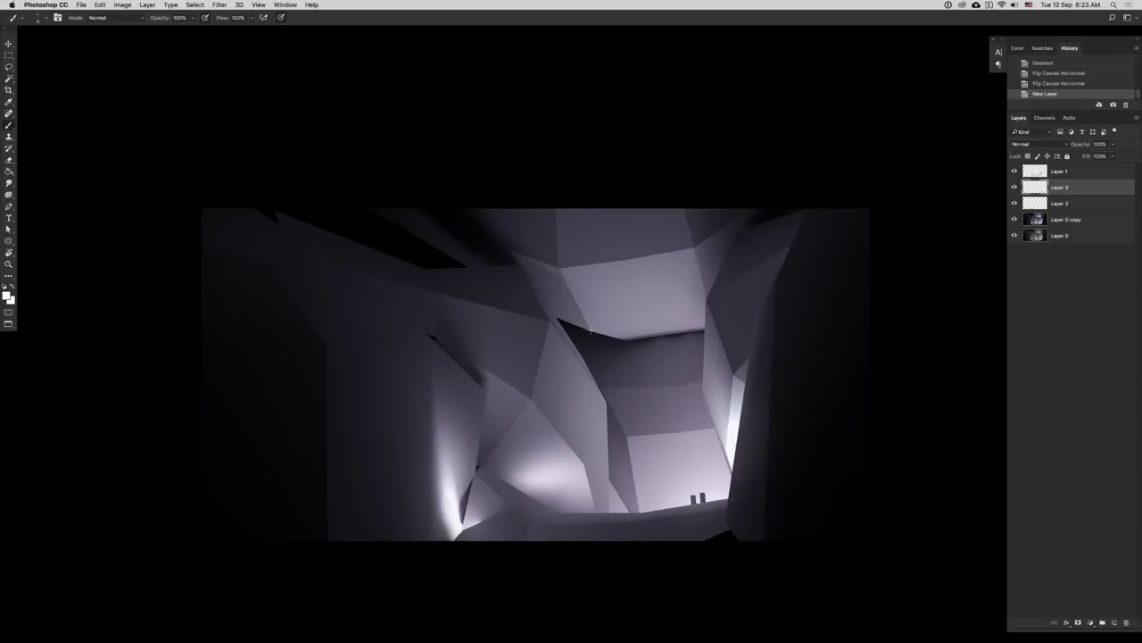
pyautogui.keyDown('alt'); pyautogui.click(574, 329); pyautogui.keyUp('alt')
# - Paint a thin dark seam along the lower edge of the bright ceiling panel above the recess
pyautogui.press('z')
pyautogui.moveTo(669, 327)
pyautogui.mouseDown()
pyautogui.moveTo(663, 372)
pyautogui.moveTo(678, 371)
pyautogui.mouseUp()
pyautogui.keyDown('alt'); pyautogui.click(640, 371); pyautogui.keyUp('alt')
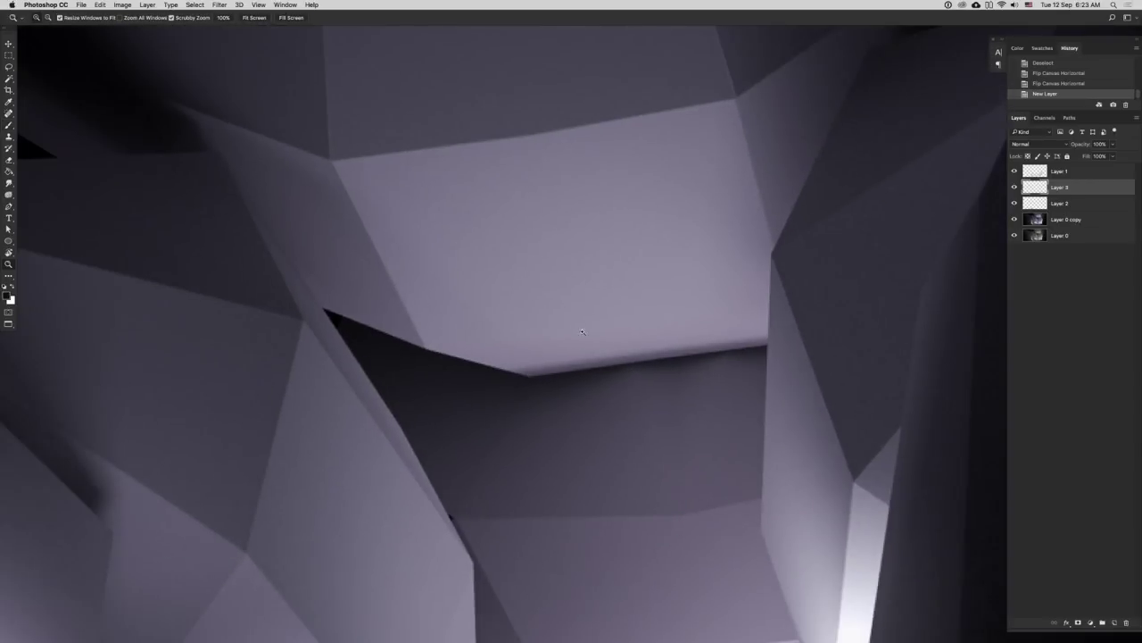
pyautogui.press('b')
pyautogui.moveTo(554, 337); pyautogui.dragTo(587, 359)
pyautogui.hotkey('ctrl', 'z')
pyautogui.rightClick(617, 329)
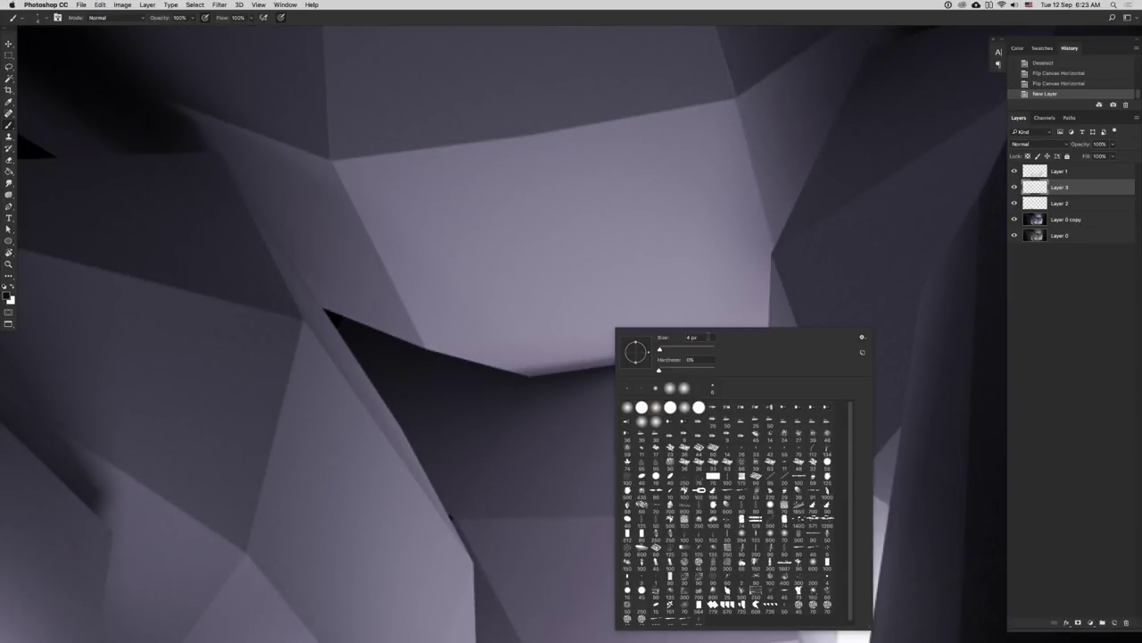
pyautogui.press('Return')
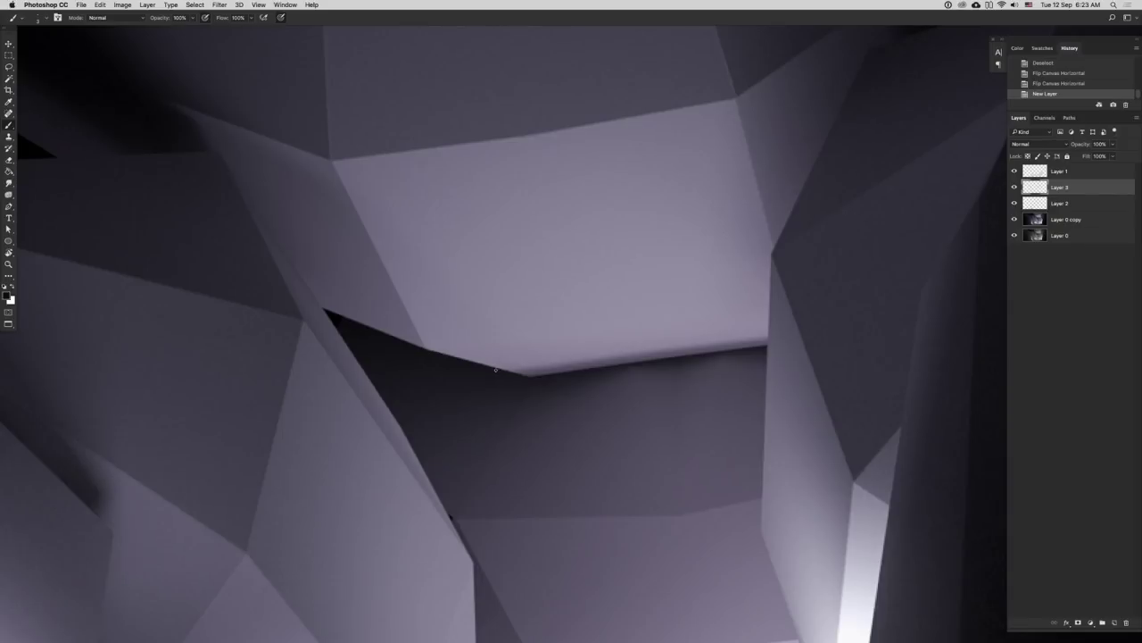
pyautogui.click(496, 370)
pyautogui.keyDown('shift'); pyautogui.click(754, 340); pyautogui.keyUp('shift')
pyautogui.click(500, 374)
pyautogui.click(495, 377)
pyautogui.hotkey('ctrl', 'z')
pyautogui.moveTo(505, 368); pyautogui.dragTo(747, 346)
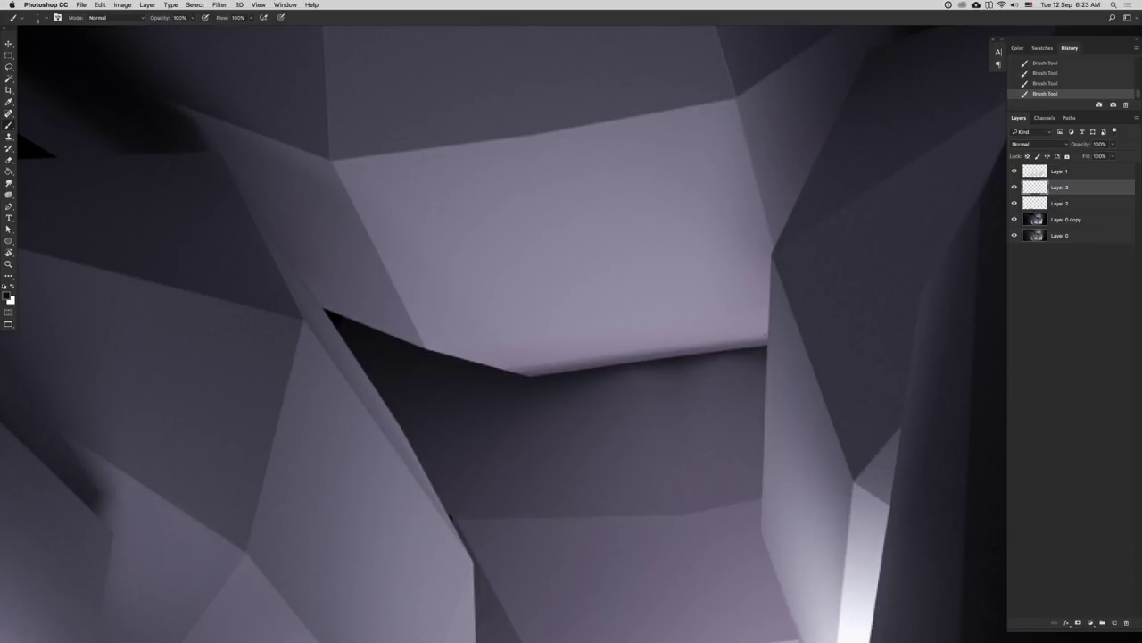
pyautogui.moveTo(507, 373); pyautogui.dragTo(805, 331)
# - Draw a thin straight dark seam across the glowing central facet, from its outer corner to the opposite edge
pyautogui.press('z')
pyautogui.moveTo(592, 427); pyautogui.dragTo(643, 357)
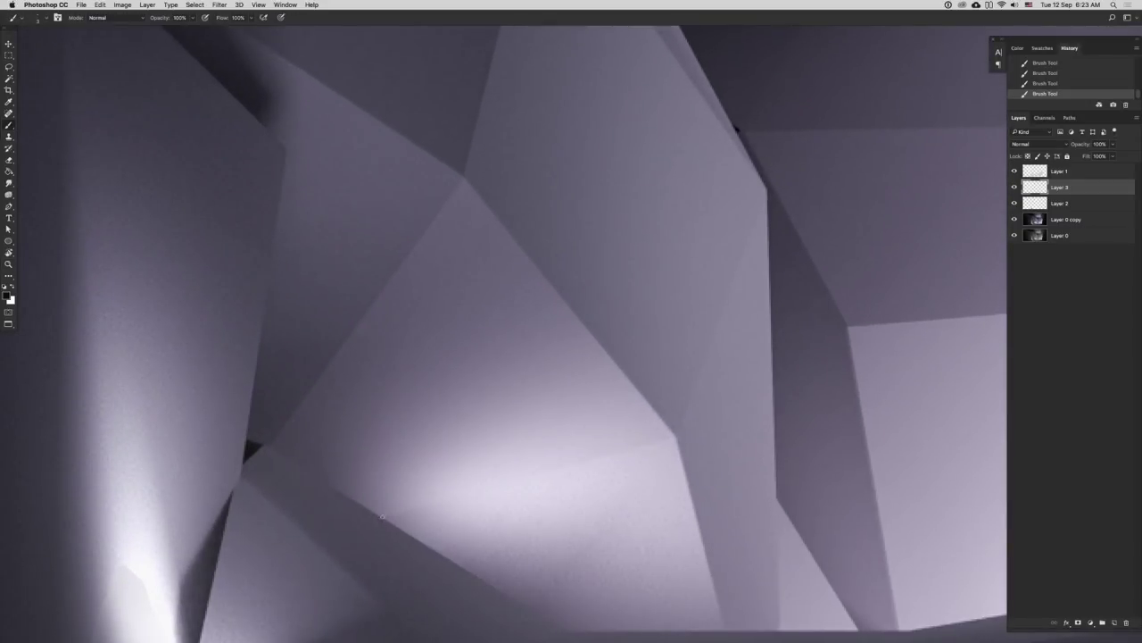
pyautogui.moveTo(675, 435); pyautogui.dragTo(385, 518)
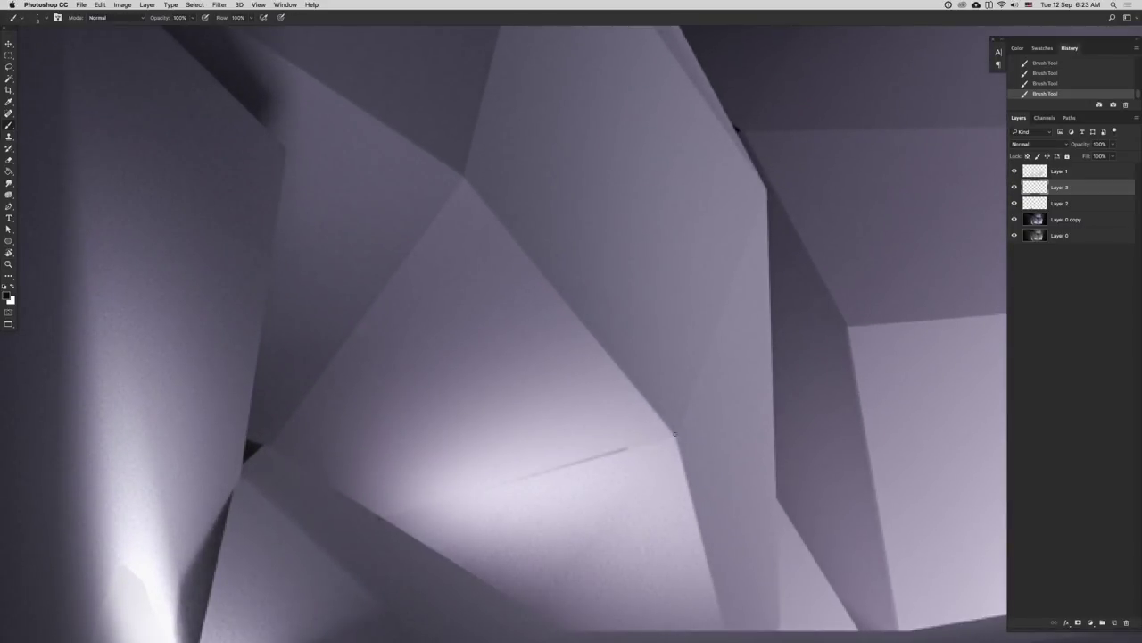
pyautogui.keyDown('shift'); pyautogui.click(378, 520); pyautogui.keyUp('shift')
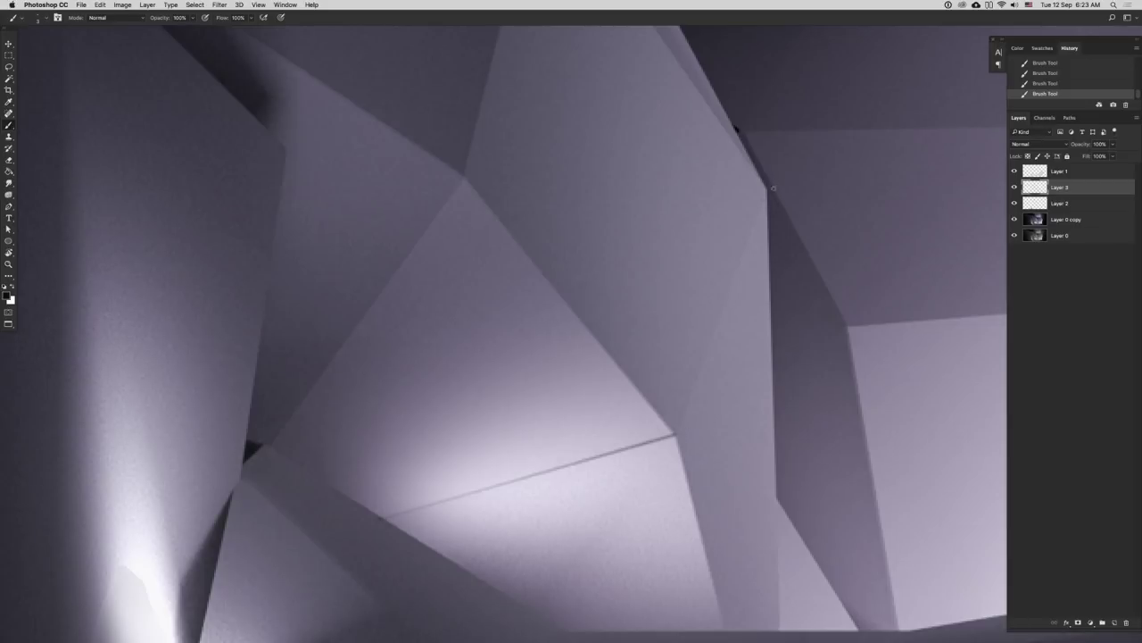
# - Flip the canvas horizontally and paint a thin dark line down the brightly lit wall's inner side to its base
pyautogui.moveTo(790, 368); pyautogui.dragTo(754, 348)
pyautogui.press('super+shift+f')
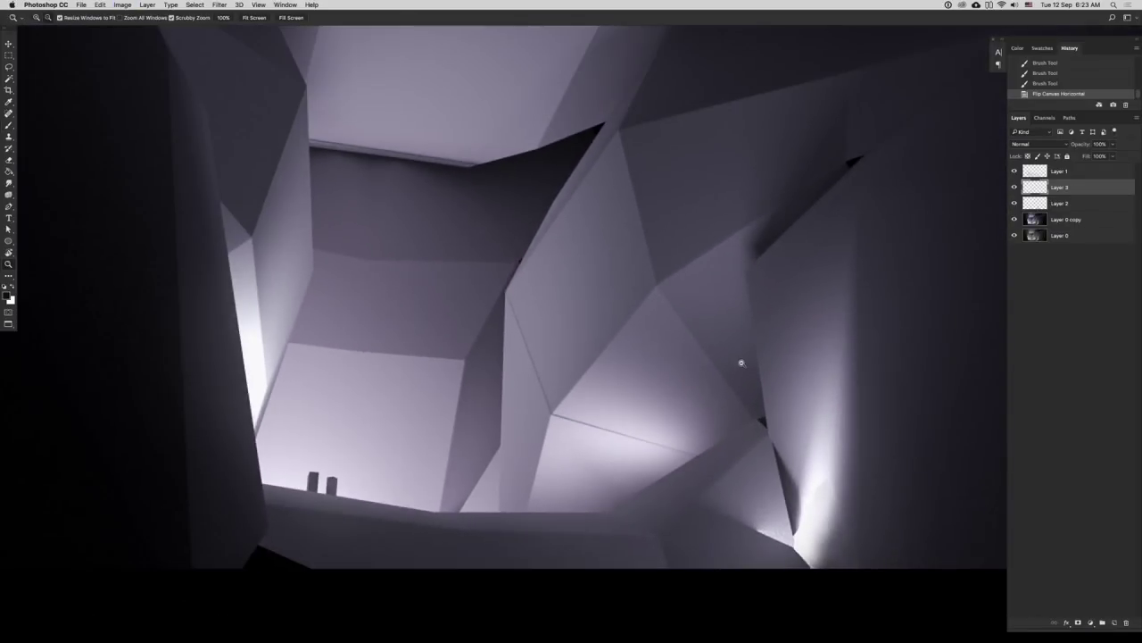
pyautogui.keyDown('alt'); pyautogui.click(747, 360); pyautogui.keyUp('alt')
pyautogui.click(775, 343)
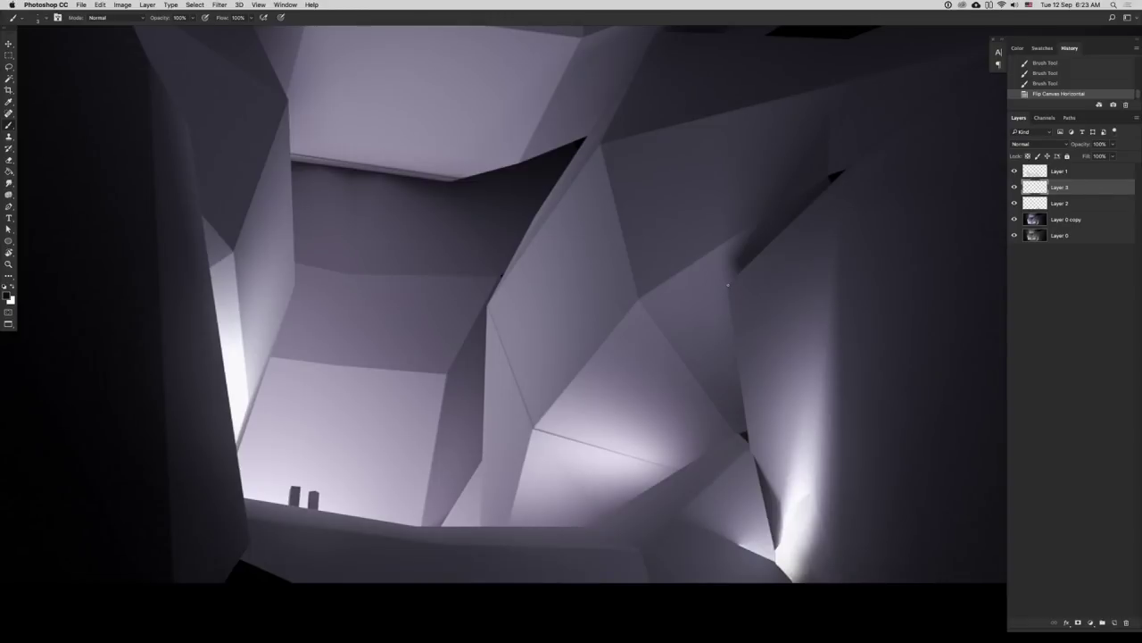
pyautogui.moveTo(786, 500); pyautogui.dragTo(799, 573)
pyautogui.moveTo(785, 498); pyautogui.dragTo(794, 553)
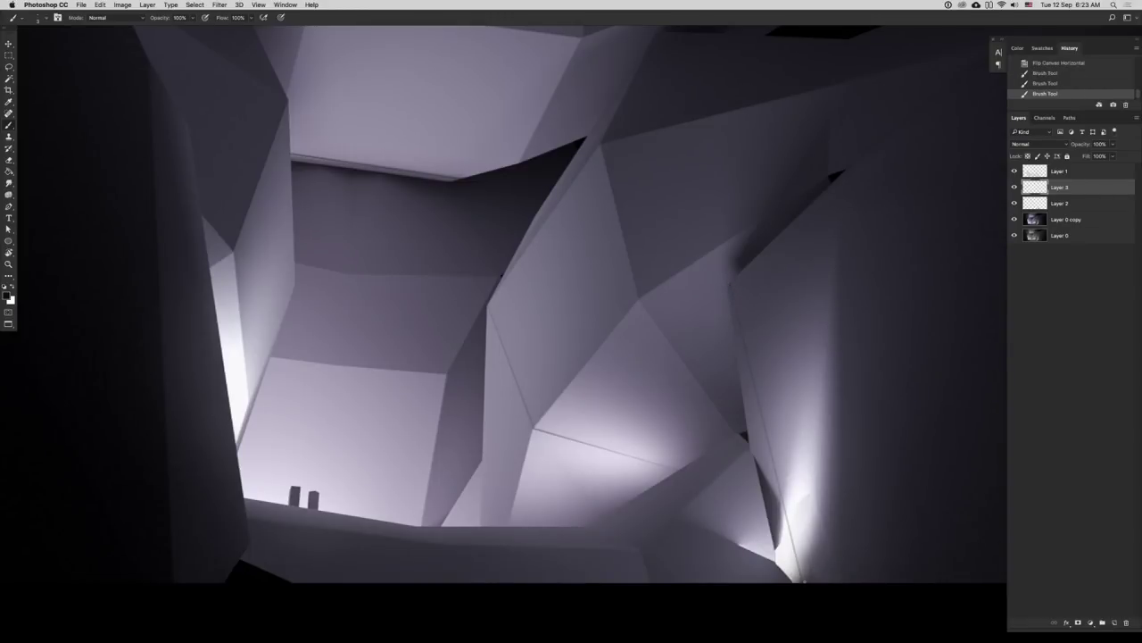
pyautogui.moveTo(787, 514); pyautogui.dragTo(803, 578)
# - Flip the canvas back and draw thin dark seams across the dark upper facet and along the tall central panel's outer edges
pyautogui.moveTo(778, 383); pyautogui.dragTo(709, 383)
pyautogui.press('super+shift+h')
pyautogui.moveTo(809, 352); pyautogui.dragTo(789, 353)
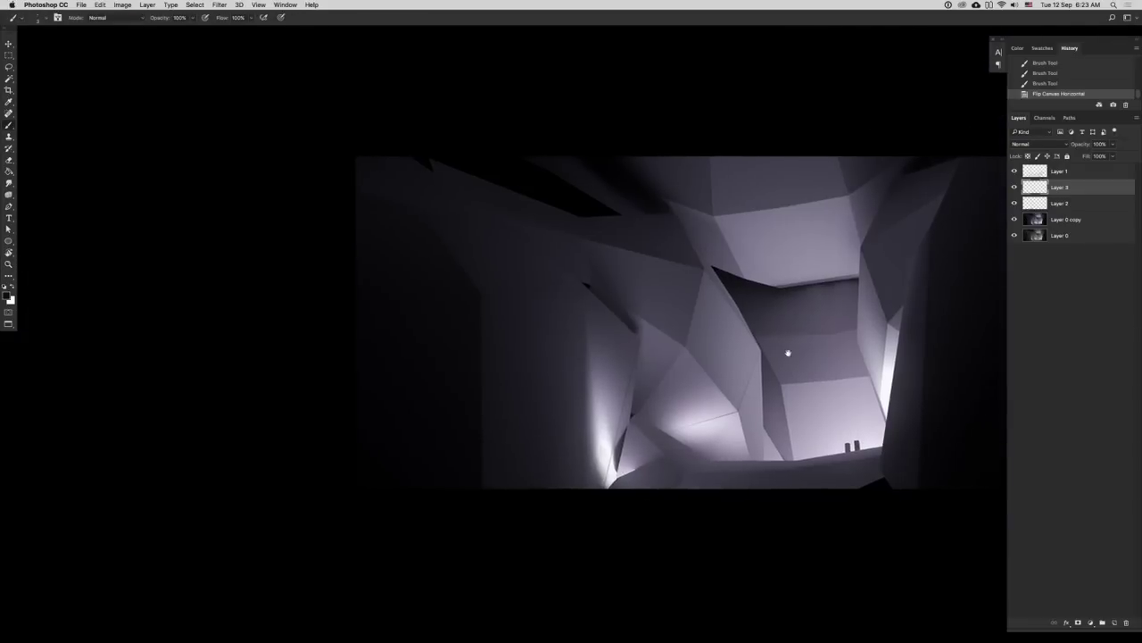
pyautogui.press('z')
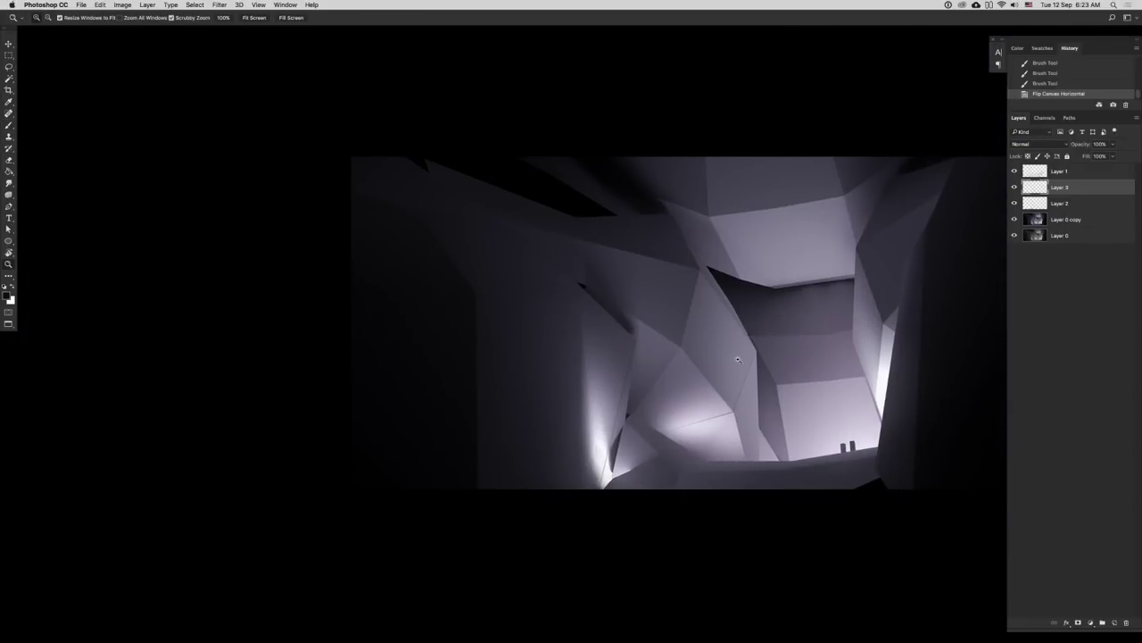
pyautogui.moveTo(729, 367); pyautogui.dragTo(726, 372)
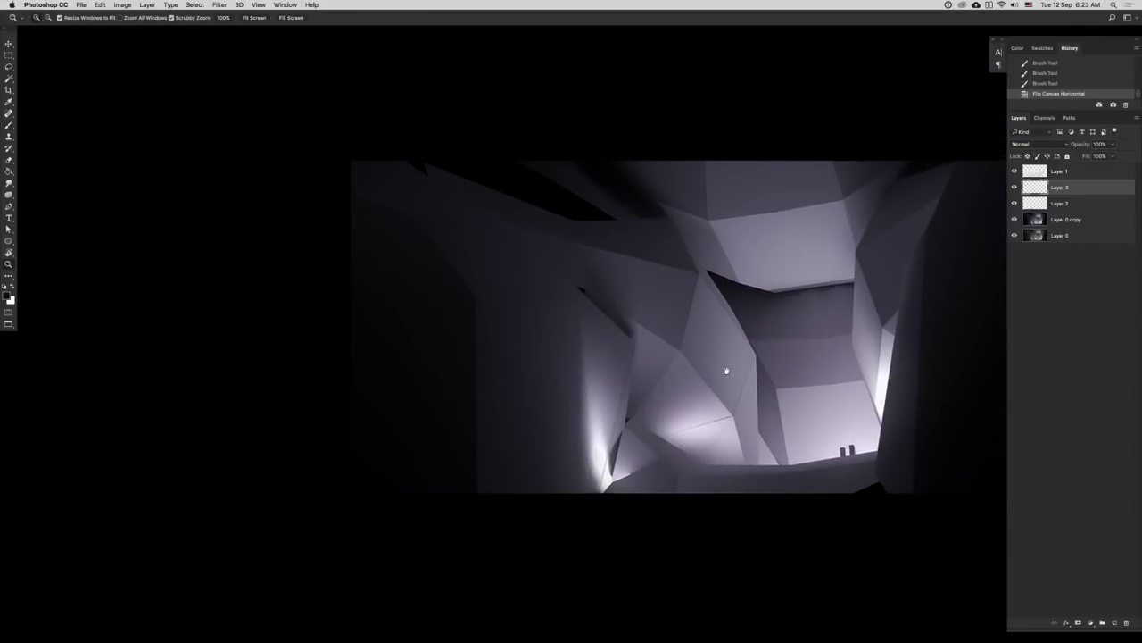
pyautogui.moveTo(656, 348); pyautogui.dragTo(698, 343)
pyautogui.moveTo(691, 301); pyautogui.dragTo(678, 313)
pyautogui.press('b')
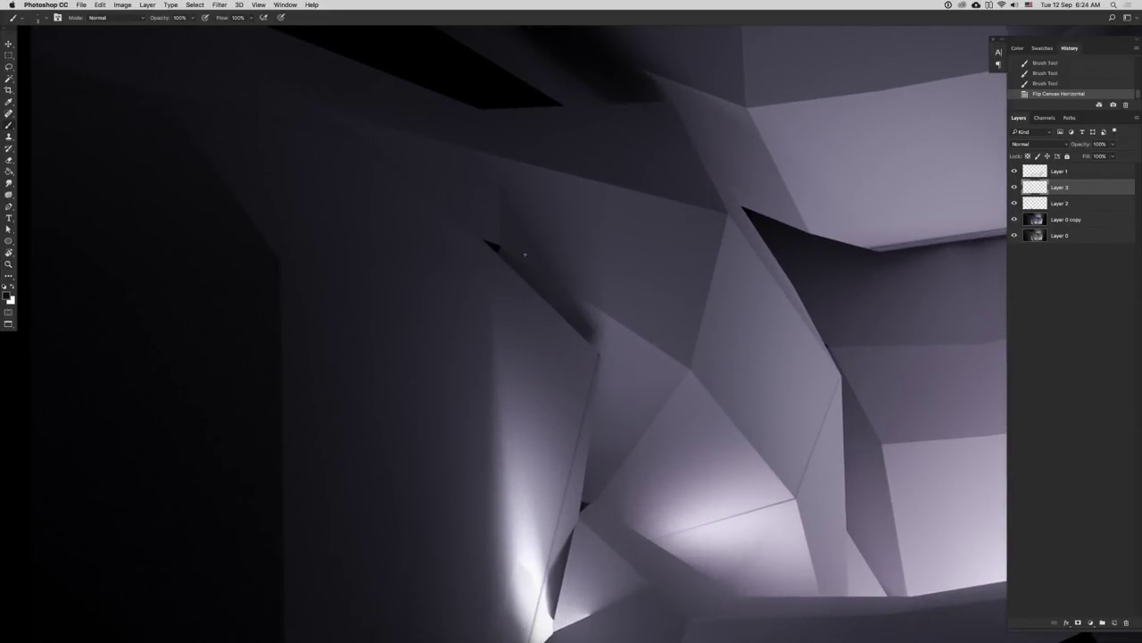
pyautogui.moveTo(502, 246)
pyautogui.mouseDown()
pyautogui.moveTo(740, 218)
pyautogui.moveTo(519, 249)
pyautogui.mouseUp()
pyautogui.moveTo(728, 222); pyautogui.dragTo(840, 378)
pyautogui.keyDown('shift'); pyautogui.click(729, 218); pyautogui.keyUp('shift')
pyautogui.keyDown('shift'); pyautogui.click(846, 593); pyautogui.keyUp('shift')
# - Soften the new dark seam along the tall central panel's upper slanted edge with the Eraser
pyautogui.press('z')
pyautogui.keyDown('alt'); pyautogui.click(811, 308); pyautogui.keyUp('alt')
pyautogui.press('e')
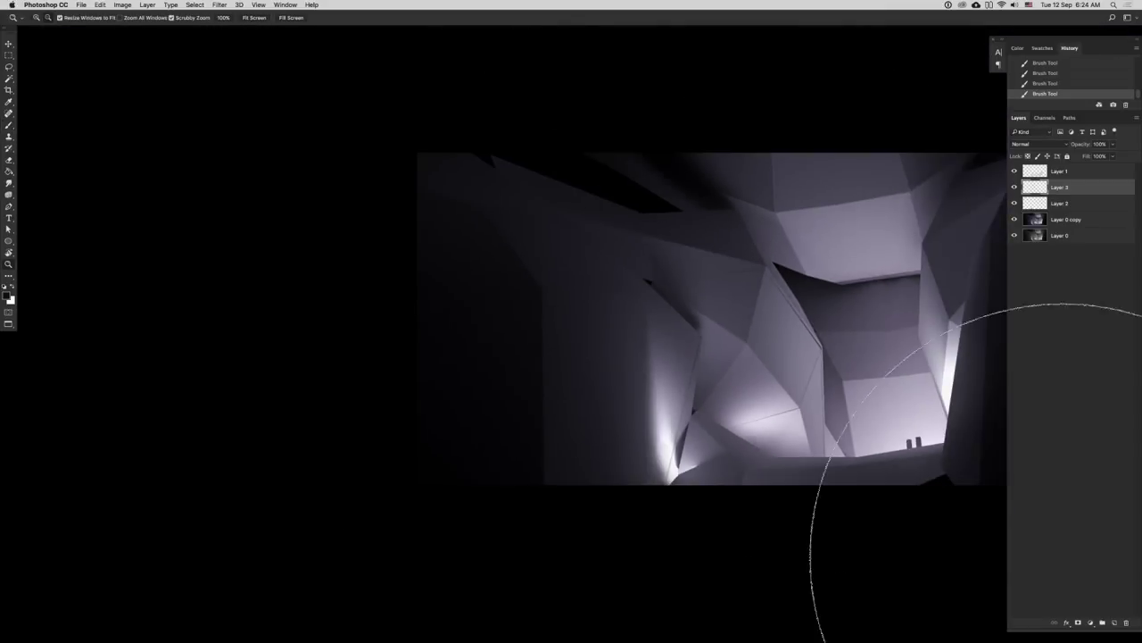
pyautogui.moveTo(684, 344); pyautogui.dragTo(450, 401)
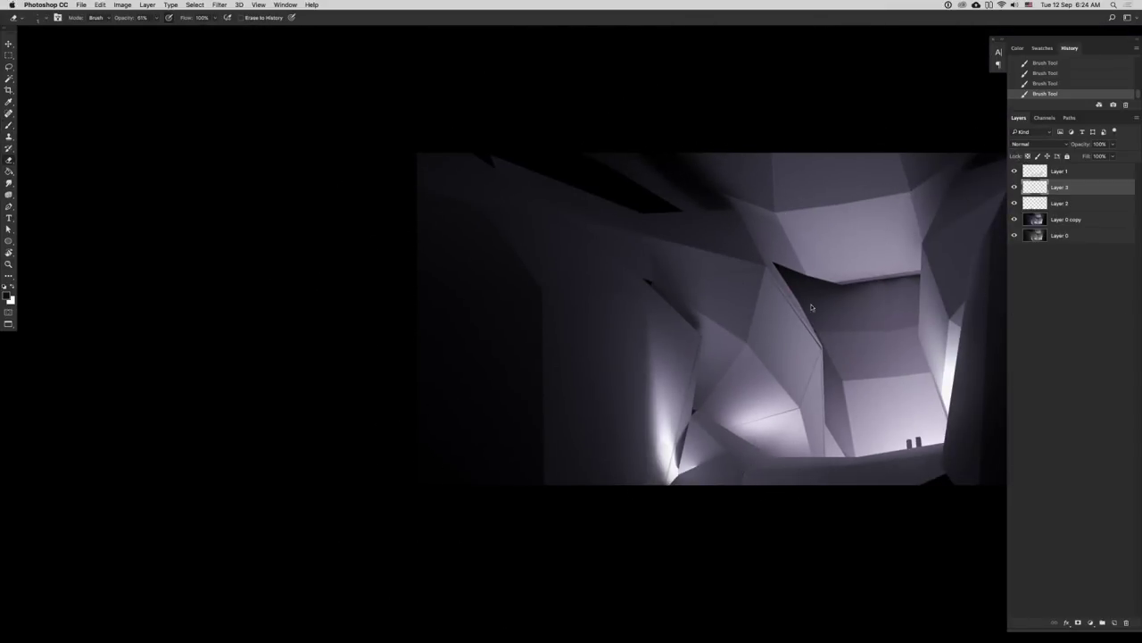
pyautogui.moveTo(803, 289)
pyautogui.mouseDown()
pyautogui.moveTo(852, 344)
pyautogui.moveTo(829, 328)
pyautogui.mouseUp()
pyautogui.moveTo(809, 259)
pyautogui.mouseDown()
pyautogui.moveTo(859, 344)
pyautogui.moveTo(821, 326)
pyautogui.mouseUp()
pyautogui.hotkey('alt', 'space')
pyautogui.keyDown('alt'); pyautogui.click(821, 329); pyautogui.keyUp('alt')
# - Flip the canvas horizontally and draw a thin dark seam just inside the upper edge of the bright ceiling panel
pyautogui.press('super+f')
pyautogui.press('super+space')
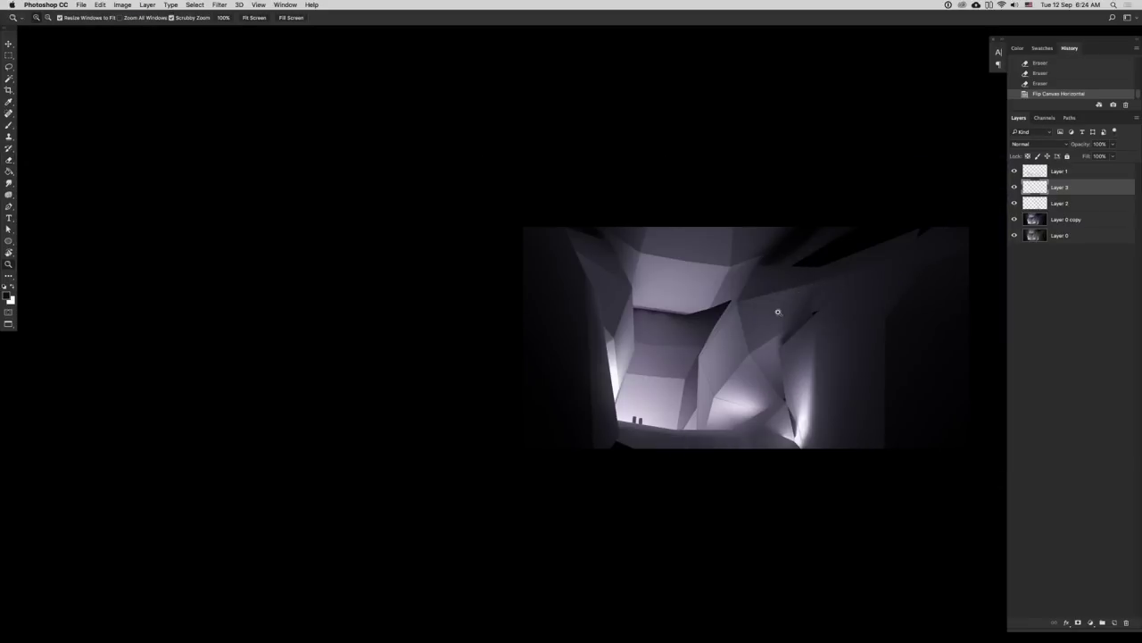
pyautogui.keyDown('super'); pyautogui.click(694, 320); pyautogui.keyUp('super')
pyautogui.click(693, 317)
pyautogui.press('b')
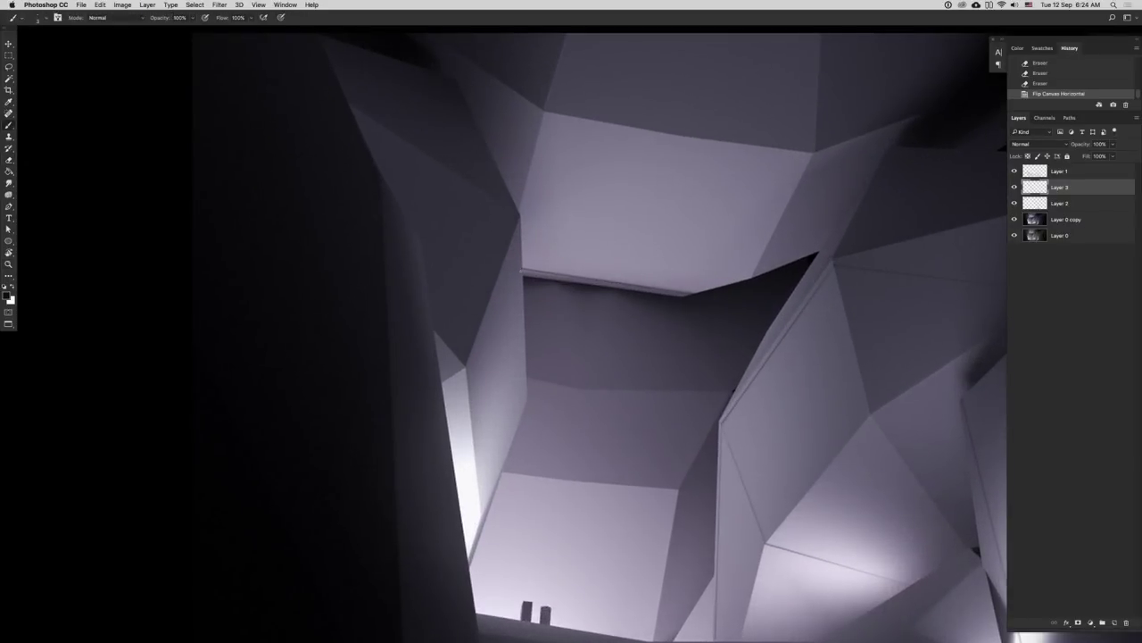
pyautogui.moveTo(545, 117)
pyautogui.mouseDown()
pyautogui.moveTo(816, 184)
pyautogui.moveTo(561, 107)
pyautogui.mouseUp()
pyautogui.click(544, 113)
pyautogui.click(543, 117)
# - Flip the canvas back and draw a thin diagonal seam across the lit back wall, from its upper corner to the two small figures
pyautogui.press('z')
pyautogui.moveTo(786, 271); pyautogui.dragTo(797, 263)
pyautogui.press('super+shift+h')
pyautogui.moveTo(880, 294); pyautogui.dragTo(754, 330)
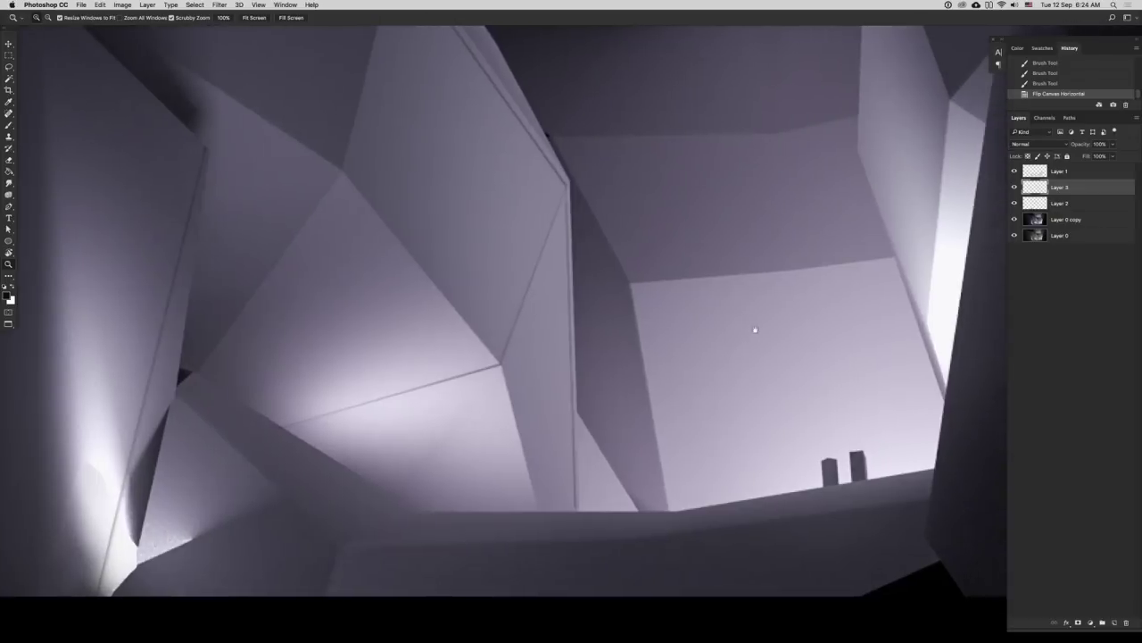
pyautogui.press('b')
pyautogui.click(613, 285)
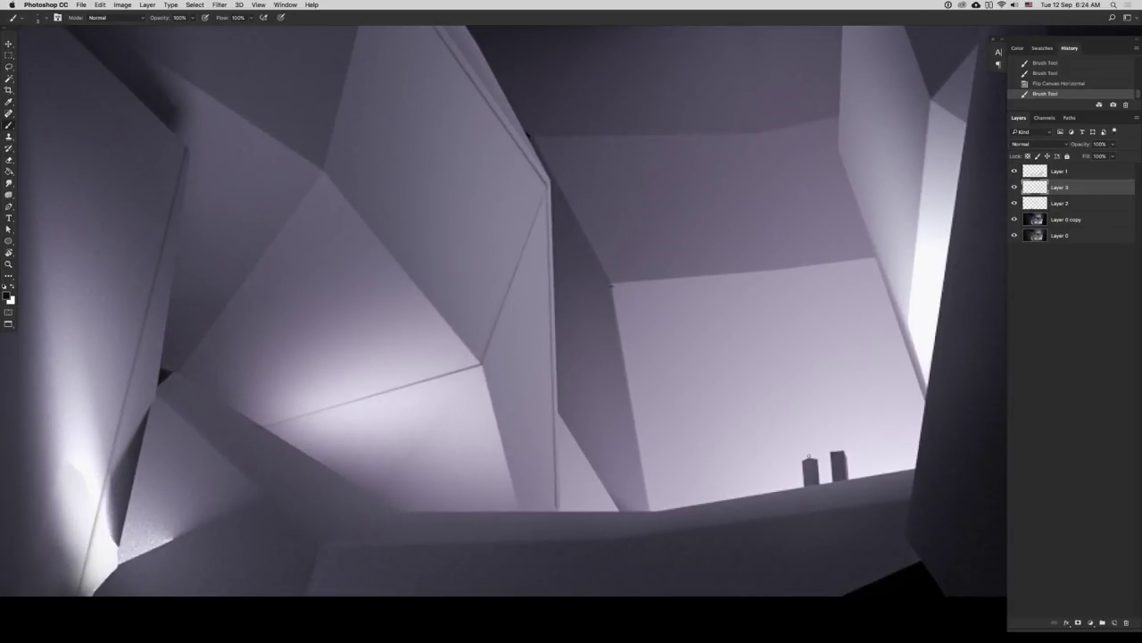
pyautogui.keyDown('shift'); pyautogui.click(796, 488); pyautogui.keyUp('shift')
pyautogui.keyDown('shift'); pyautogui.click(613, 286); pyautogui.keyUp('shift')
pyautogui.click(649, 509)
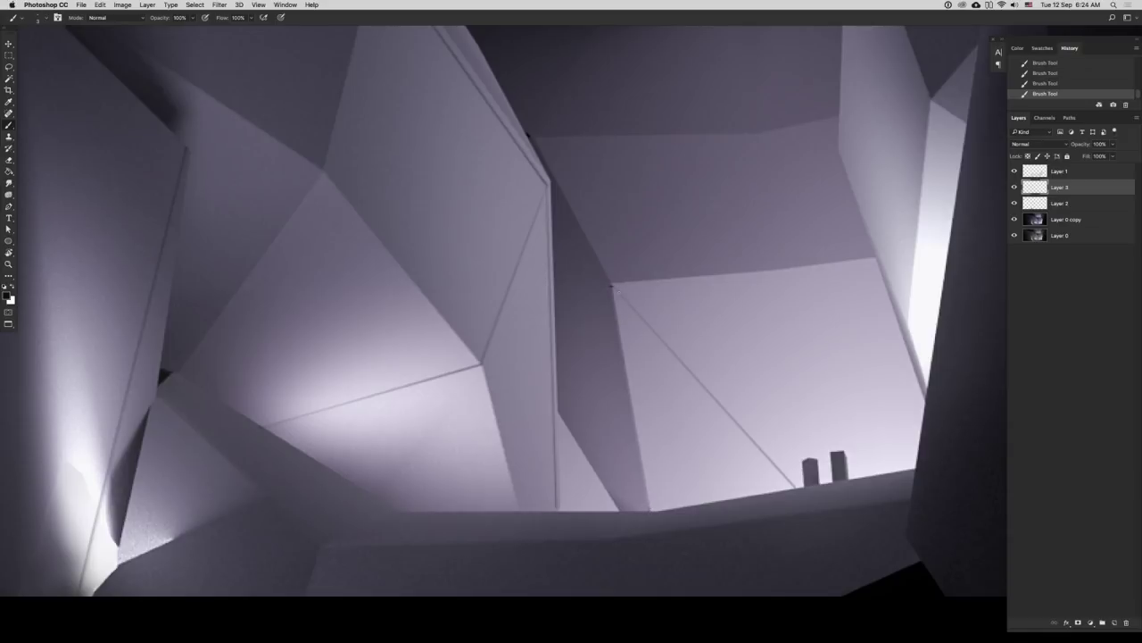
# - Flip the canvas horizontally and draw a long dark seam up the brightly lit wall, from its base to the small black notch
pyautogui.press('z')
pyautogui.keyDown('alt'); pyautogui.click(746, 397); pyautogui.keyUp('alt')
pyautogui.keyDown('alt'); pyautogui.click(746, 396); pyautogui.keyUp('alt')
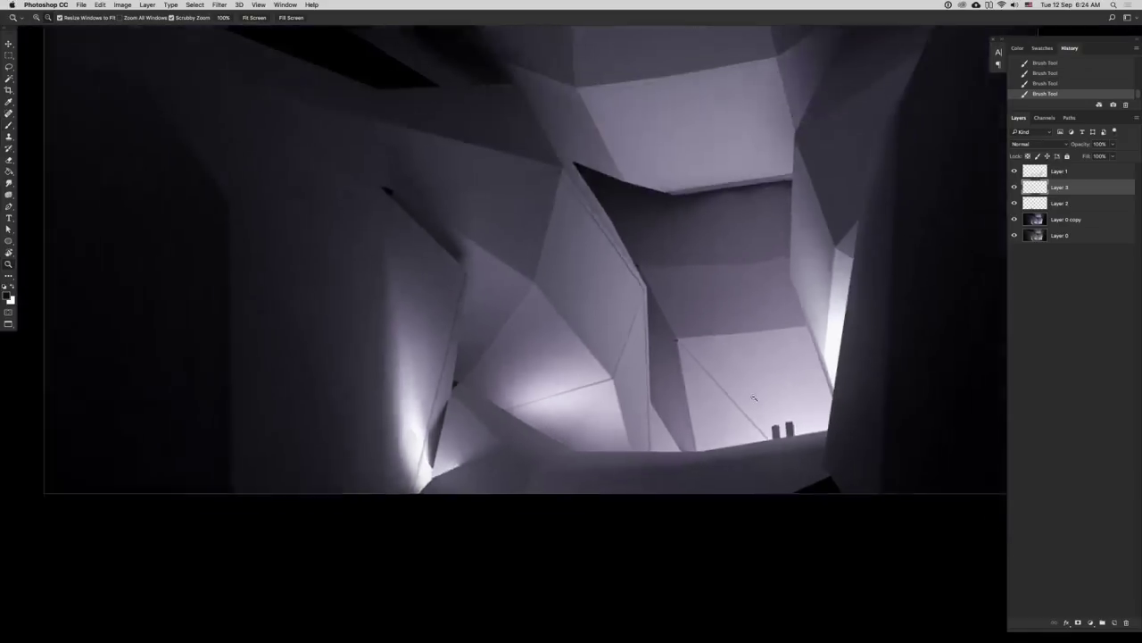
pyautogui.keyDown('alt'); pyautogui.click(748, 394); pyautogui.keyUp('alt')
pyautogui.keyDown('alt'); pyautogui.click(748, 394); pyautogui.keyUp('alt')
pyautogui.keyDown('alt'); pyautogui.click(748, 394); pyautogui.keyUp('alt')
pyautogui.press('super+shift+h')
pyautogui.moveTo(789, 351); pyautogui.dragTo(801, 351)
pyautogui.scroll(5, 758, 357)
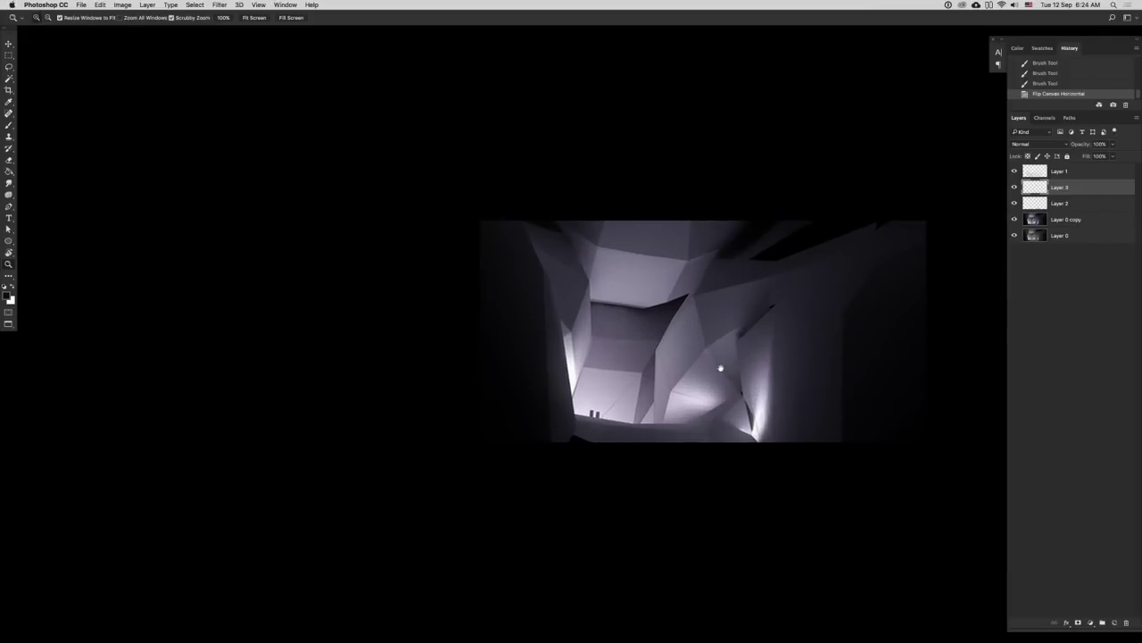
pyautogui.press('b')
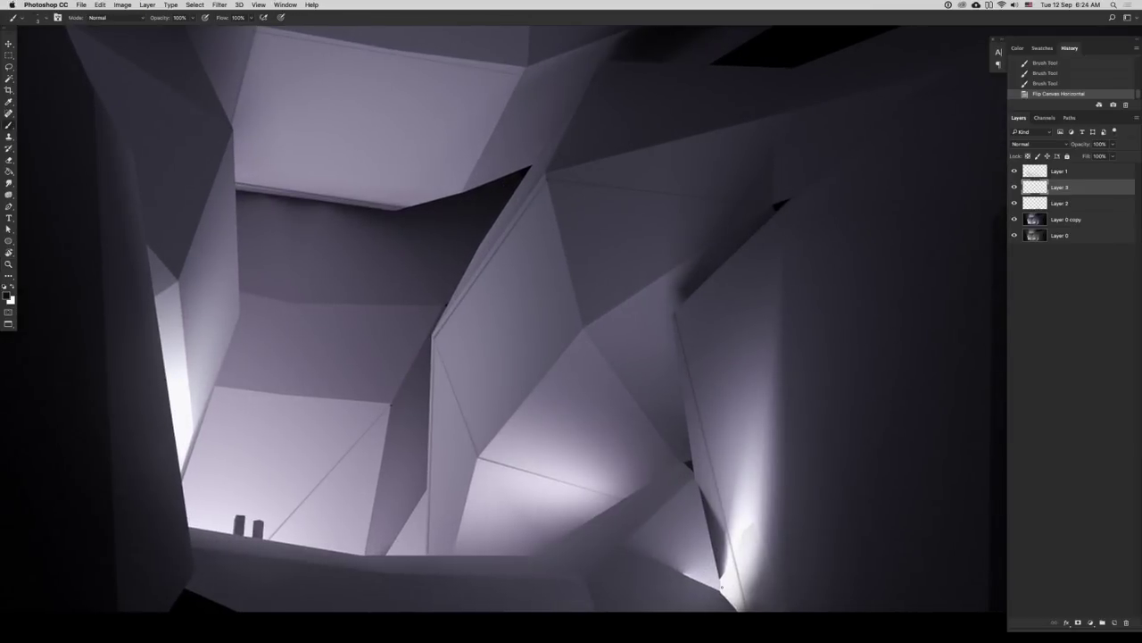
pyautogui.click(743, 344)
pyautogui.click(783, 218)
pyautogui.moveTo(721, 588); pyautogui.dragTo(739, 479)
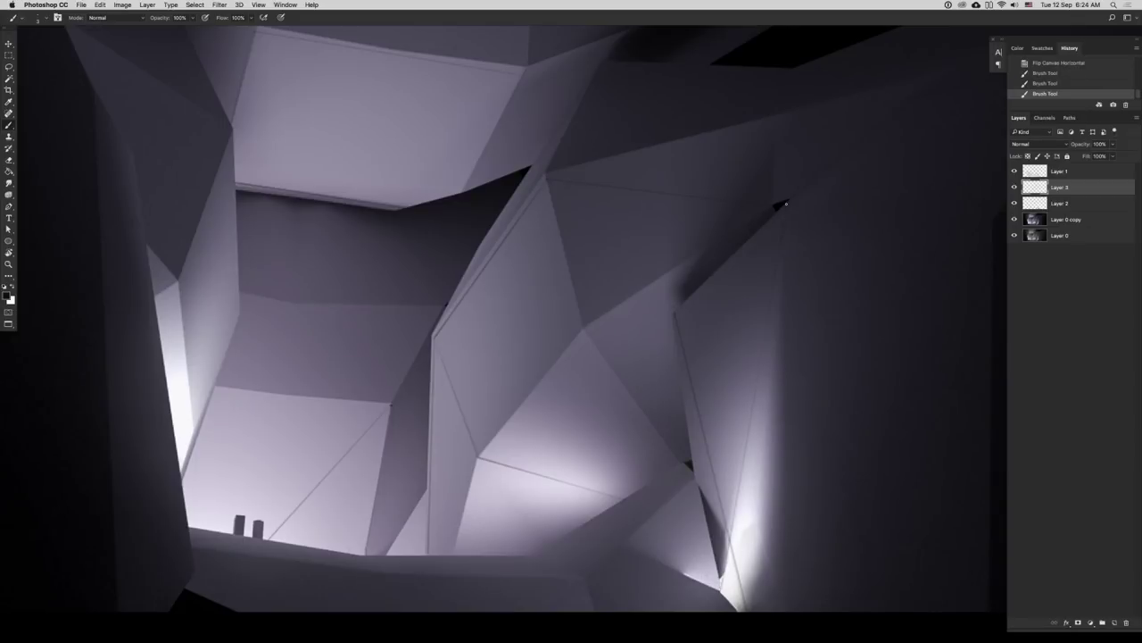
pyautogui.keyDown('shift'); pyautogui.click(785, 204); pyautogui.keyUp('shift')
# - Flip the canvas back and draw a thin dark line along the central facet's edge, from the small black gap up to its apex
pyautogui.press('z')
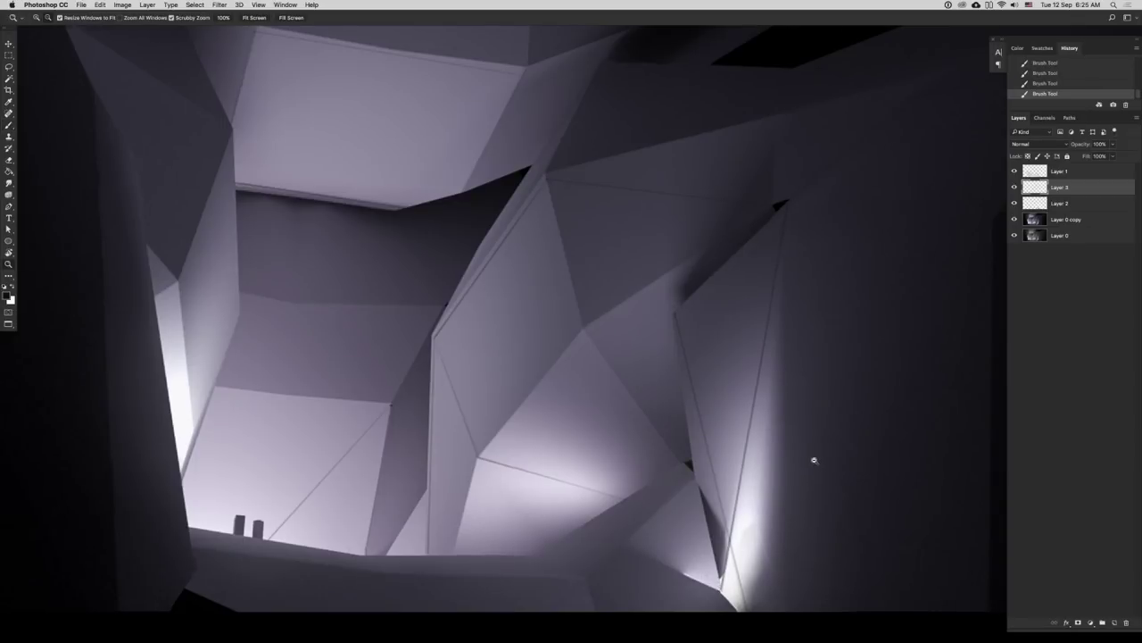
pyautogui.keyDown('alt'); pyautogui.click(816, 463); pyautogui.keyUp('alt')
pyautogui.keyDown('alt'); pyautogui.click(815, 462); pyautogui.keyUp('alt')
pyautogui.keyDown('alt'); pyautogui.click(816, 463); pyautogui.keyUp('alt')
pyautogui.keyDown('alt'); pyautogui.click(816, 462); pyautogui.keyUp('alt')
pyautogui.click(813, 437)
pyautogui.press('super+shift+h')
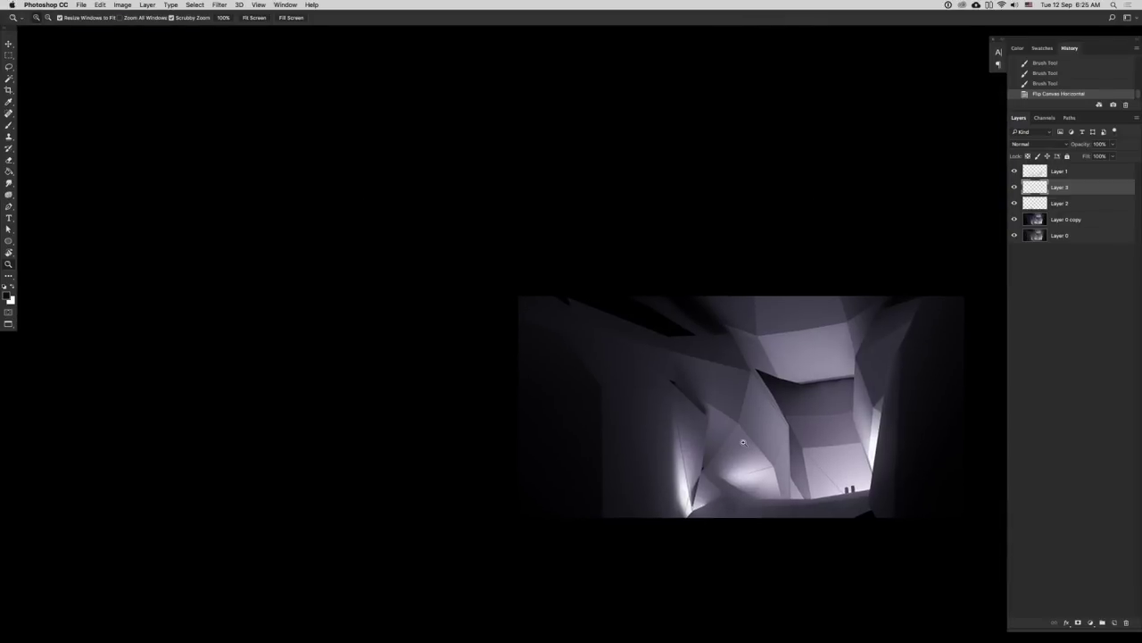
pyautogui.scroll(4, 745, 442)
pyautogui.press('b')
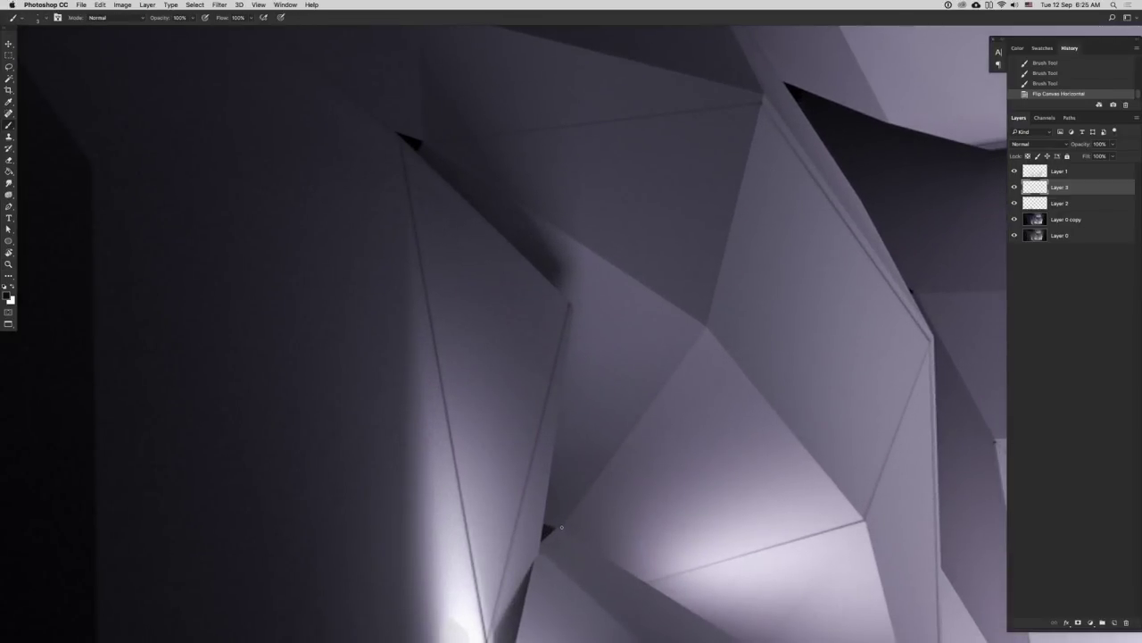
pyautogui.click(562, 527)
pyautogui.keyDown('shift'); pyautogui.click(697, 356); pyautogui.keyUp('shift')
pyautogui.keyDown('shift'); pyautogui.click(721, 303); pyautogui.keyUp('shift')
pyautogui.keyDown('shift'); pyautogui.click(706, 327); pyautogui.keyUp('shift')
# - Flip the canvas horizontally and paint thin dark strokes on the narrow bright strip beside the dark foreground wall
pyautogui.press('z')
pyautogui.scroll(-5, 734, 368)
pyautogui.hotkey('ctrl', 'shift', 'f')
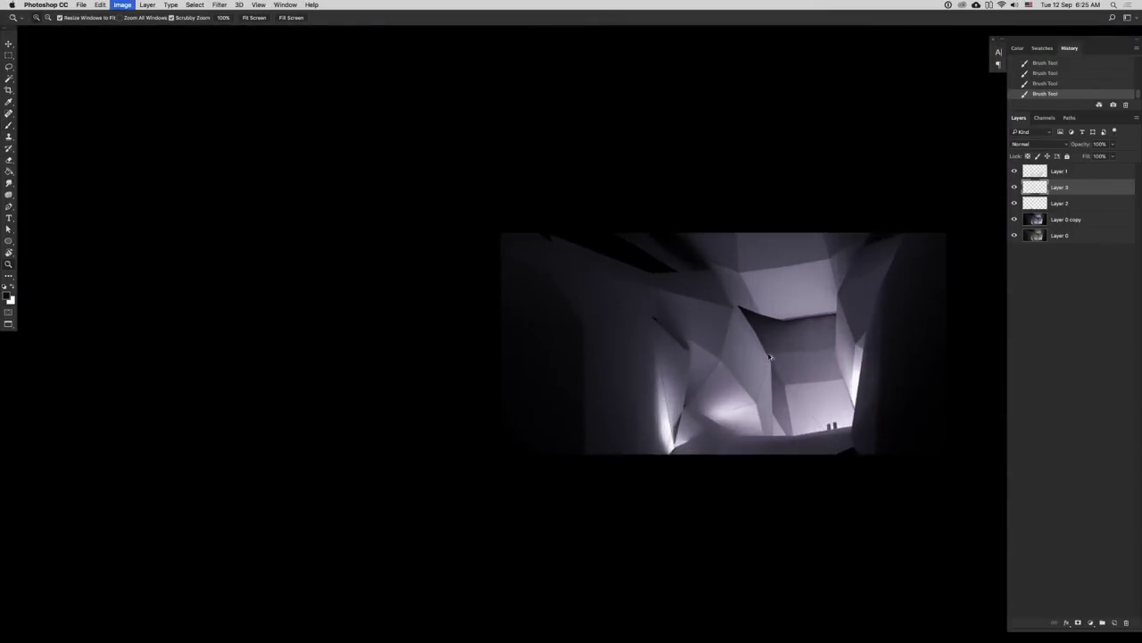
pyautogui.scroll(6, 751, 330)
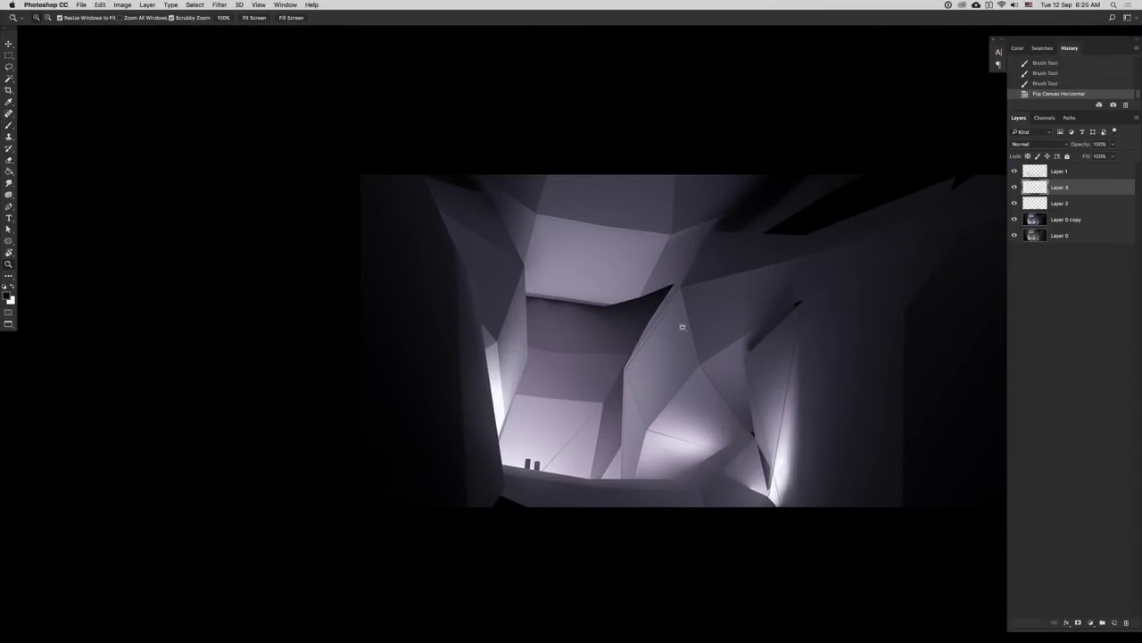
pyautogui.scroll(3, 498, 372)
pyautogui.press('b')
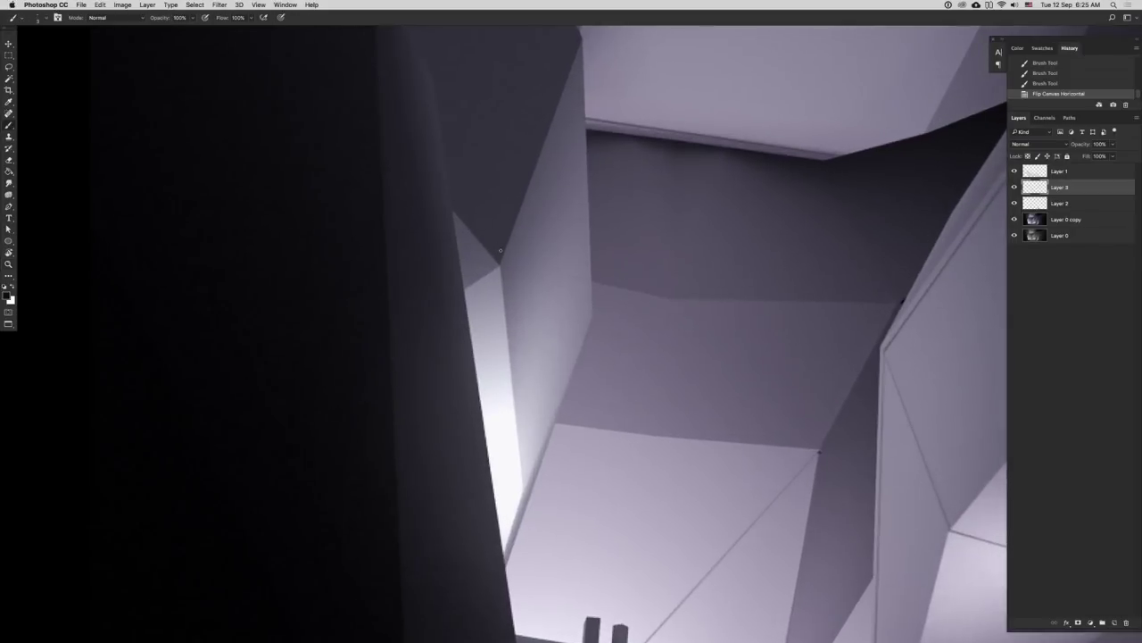
pyautogui.moveTo(511, 411)
pyautogui.mouseDown()
pyautogui.moveTo(518, 455)
pyautogui.moveTo(506, 266)
pyautogui.moveTo(491, 466)
pyautogui.mouseUp()
pyautogui.moveTo(492, 373); pyautogui.dragTo(490, 419)
# - Flip the canvas horizontally again and check the seam details across the whole composition
pyautogui.press('z')
pyautogui.moveTo(586, 383); pyautogui.dragTo(625, 381)
pyautogui.click(627, 381)
pyautogui.press('super+shift+f')
pyautogui.moveTo(776, 378); pyautogui.dragTo(750, 375)
pyautogui.keyDown('alt'); pyautogui.click(762, 392); pyautogui.keyUp('alt')
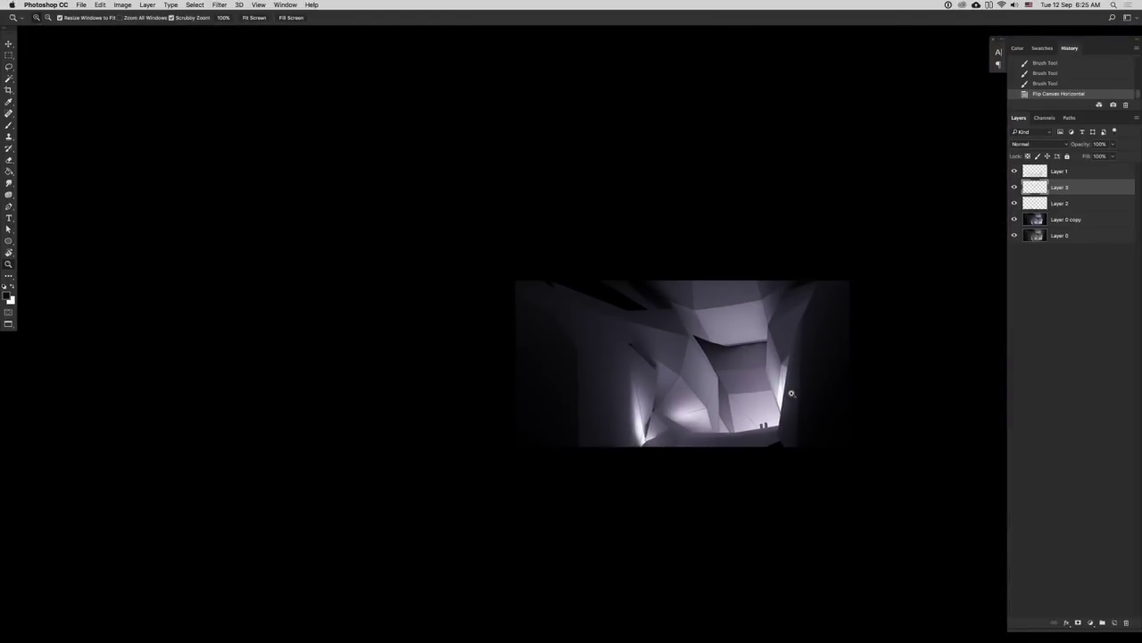
# - Draw a thin dark seam on the bright back facet, from the edge of the lit side wall down to the floor by the two small figures
pyautogui.click(791, 393)
pyautogui.scroll(4, 757, 401)
pyautogui.press('b')
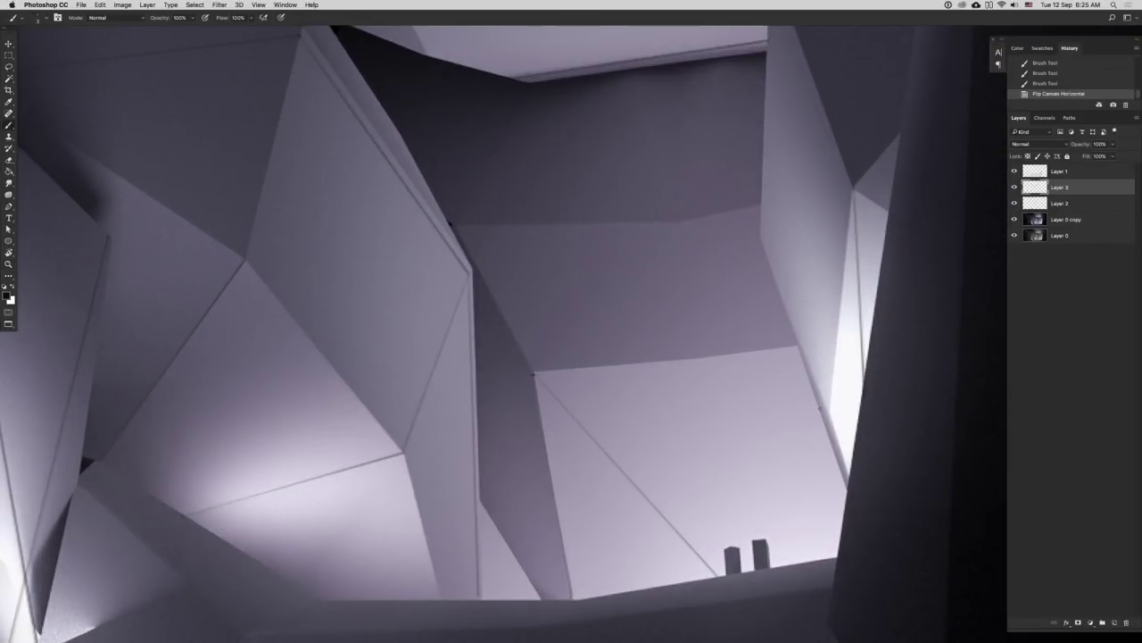
pyautogui.click(819, 412)
pyautogui.keyDown('shift'); pyautogui.click(784, 564); pyautogui.keyUp('shift')
pyautogui.keyDown('shift'); pyautogui.click(820, 412); pyautogui.keyUp('shift')
pyautogui.press('z')
pyautogui.scroll(-8, 780, 433)
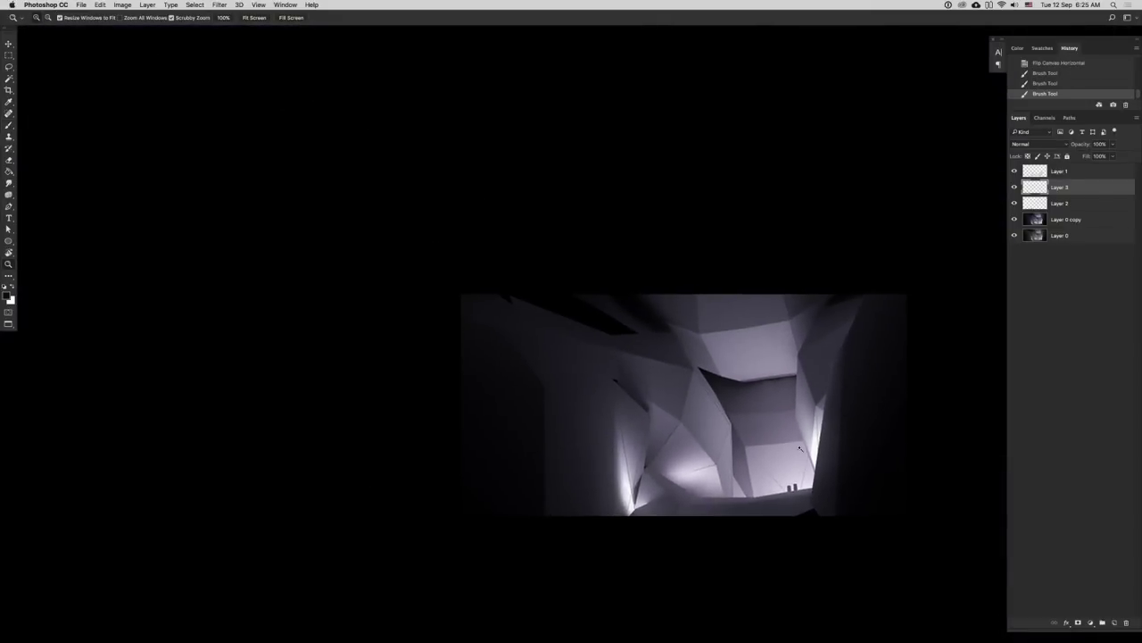
pyautogui.scroll(-2, 780, 432)
pyautogui.scroll(1, 780, 433)
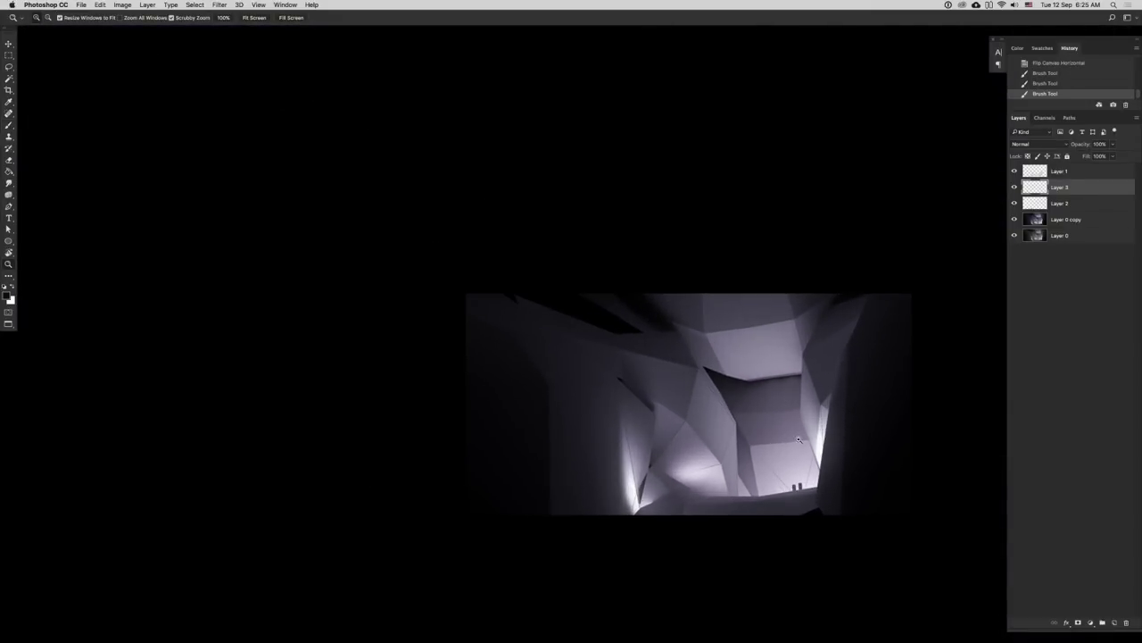
pyautogui.moveTo(787, 435)
pyautogui.mouseDown()
pyautogui.moveTo(778, 422)
pyautogui.moveTo(780, 437)
pyautogui.mouseUp()
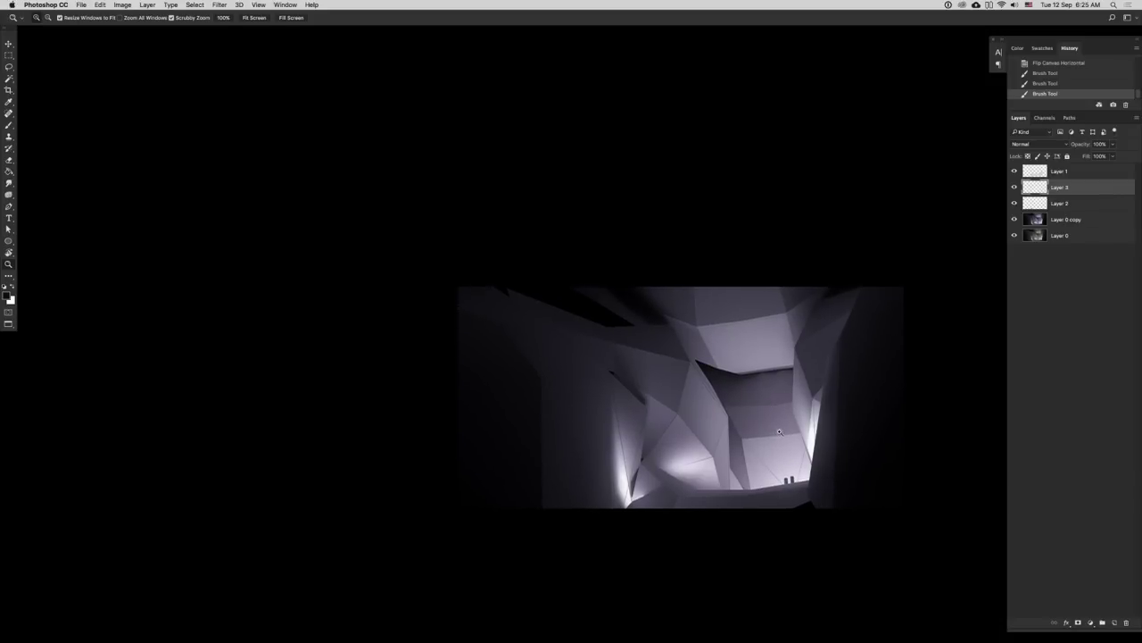
# - Paint a thin vertical seam down the dark back wall band just beneath the ceiling edge
pyautogui.scroll(4, 775, 426)
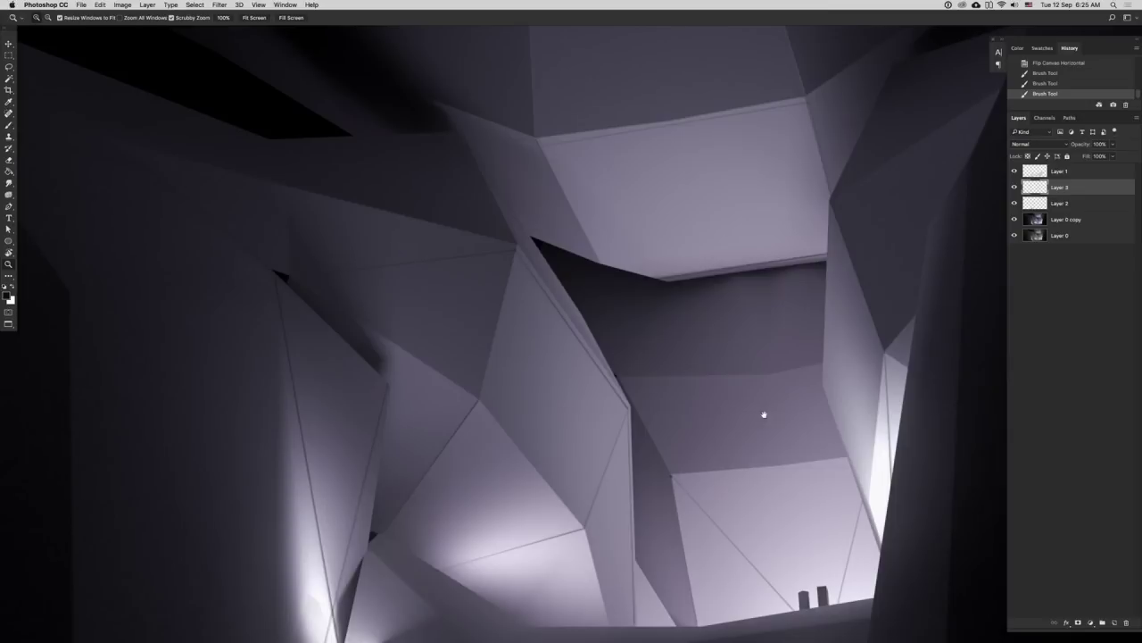
pyautogui.press('b')
pyautogui.moveTo(767, 276); pyautogui.dragTo(763, 287)
pyautogui.keyDown('alt'); pyautogui.click(779, 398); pyautogui.keyUp('alt')
pyautogui.keyDown('alt'); pyautogui.click(779, 397); pyautogui.keyUp('alt')
pyautogui.keyDown('alt'); pyautogui.click(788, 406); pyautogui.keyUp('alt')
# - Flip the canvas horizontally and partly erase the seams on the bright back facet to soften them
pyautogui.press('super+f')
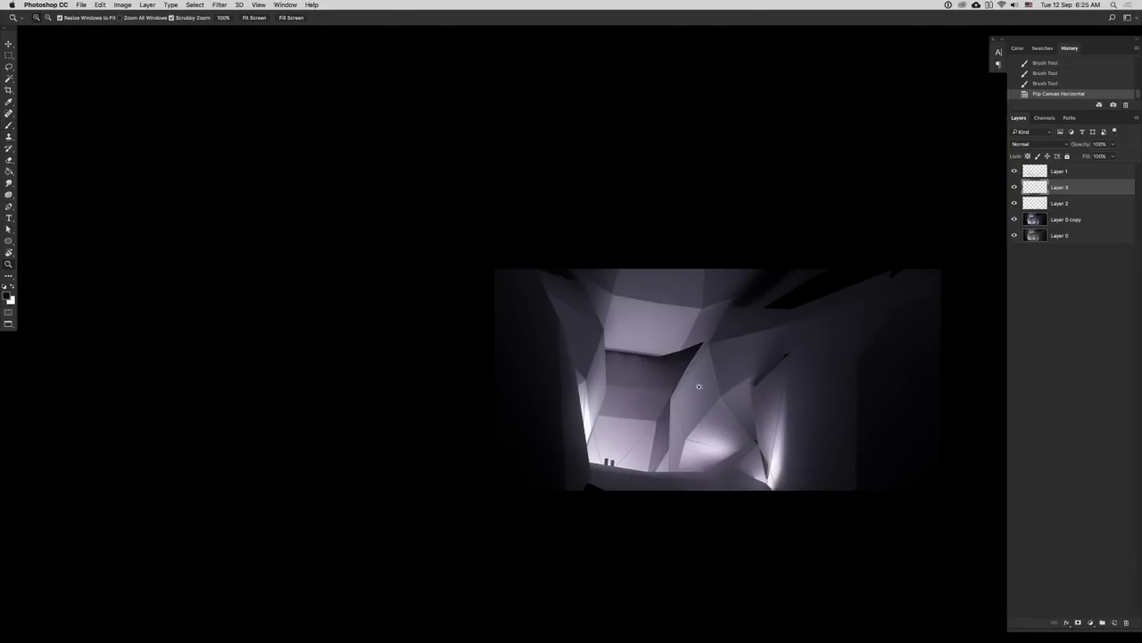
pyautogui.scroll(2, 696, 411)
pyautogui.press('e')
pyautogui.moveTo(604, 486)
pyautogui.mouseDown()
pyautogui.moveTo(599, 453)
pyautogui.moveTo(587, 448)
pyautogui.mouseUp()
pyautogui.moveTo(586, 446)
pyautogui.mouseDown()
pyautogui.moveTo(589, 436)
pyautogui.moveTo(580, 450)
pyautogui.mouseUp()
pyautogui.press('z')
pyautogui.keyDown('alt'); pyautogui.click(702, 437); pyautogui.keyUp('alt')
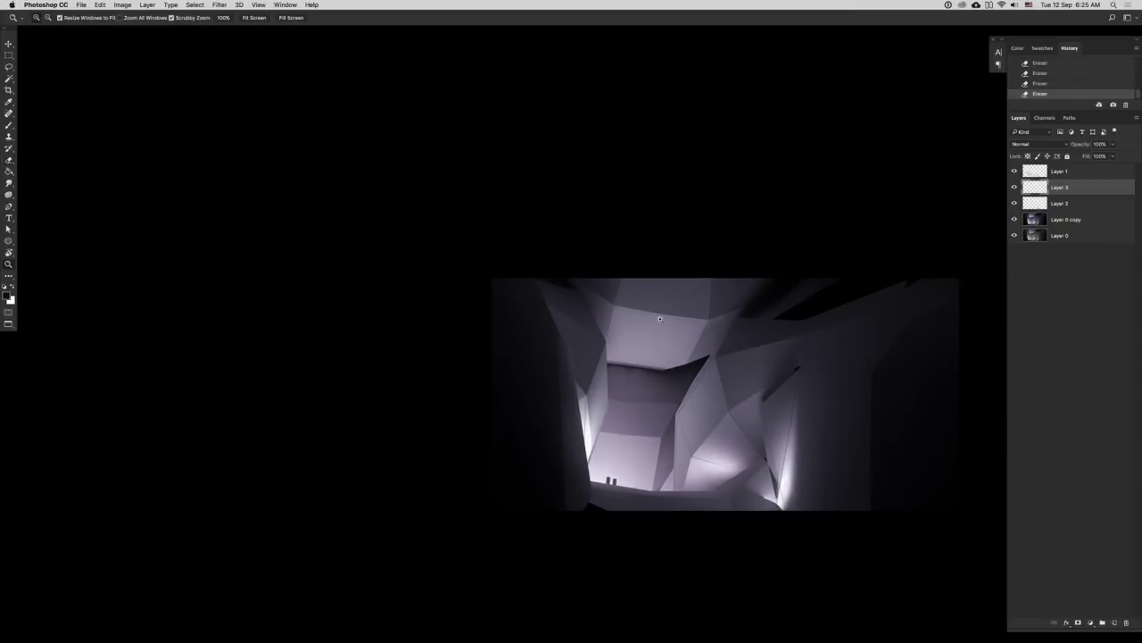
# - Draw a thin straight seam across the bright ceiling facet from its upper edge to its lower edge, undoing and redrawing the first attempt
pyautogui.click(659, 324)
pyautogui.click(657, 325)
pyautogui.click(656, 325)
pyautogui.press('b')
pyautogui.click(674, 293)
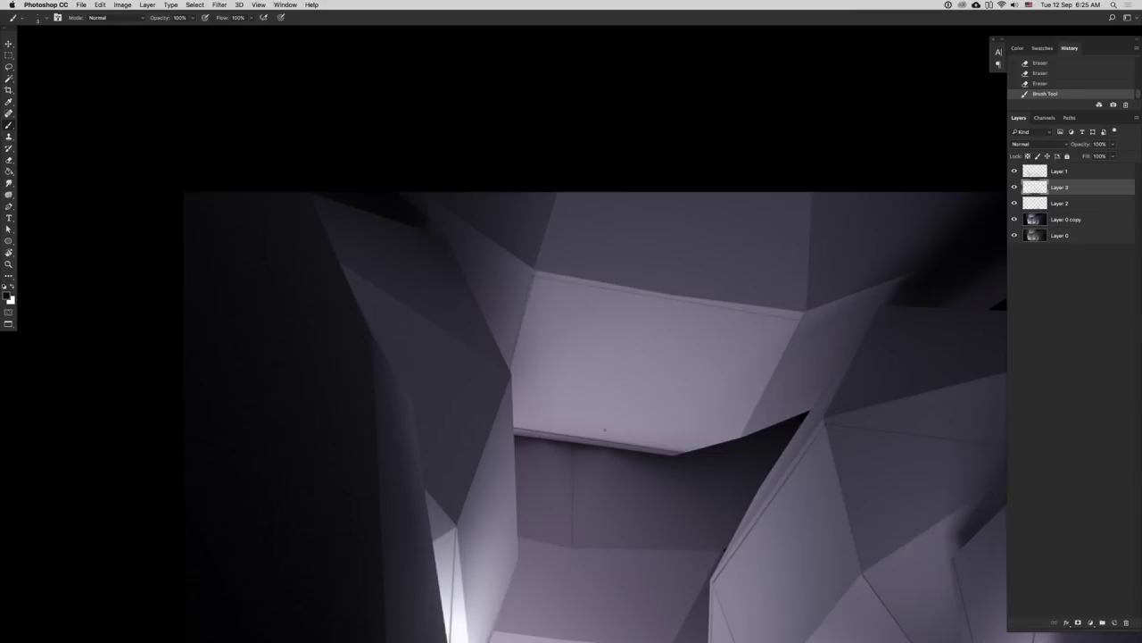
pyautogui.keyDown('shift'); pyautogui.click(600, 443); pyautogui.keyUp('shift')
pyautogui.press('super+z')
pyautogui.click(680, 297)
pyautogui.keyDown('shift'); pyautogui.click(612, 443); pyautogui.keyUp('shift')
pyautogui.click(677, 294)
pyautogui.keyDown('alt'); pyautogui.click(701, 302); pyautogui.keyUp('alt')
pyautogui.keyDown('alt'); pyautogui.click(702, 305); pyautogui.keyUp('alt')
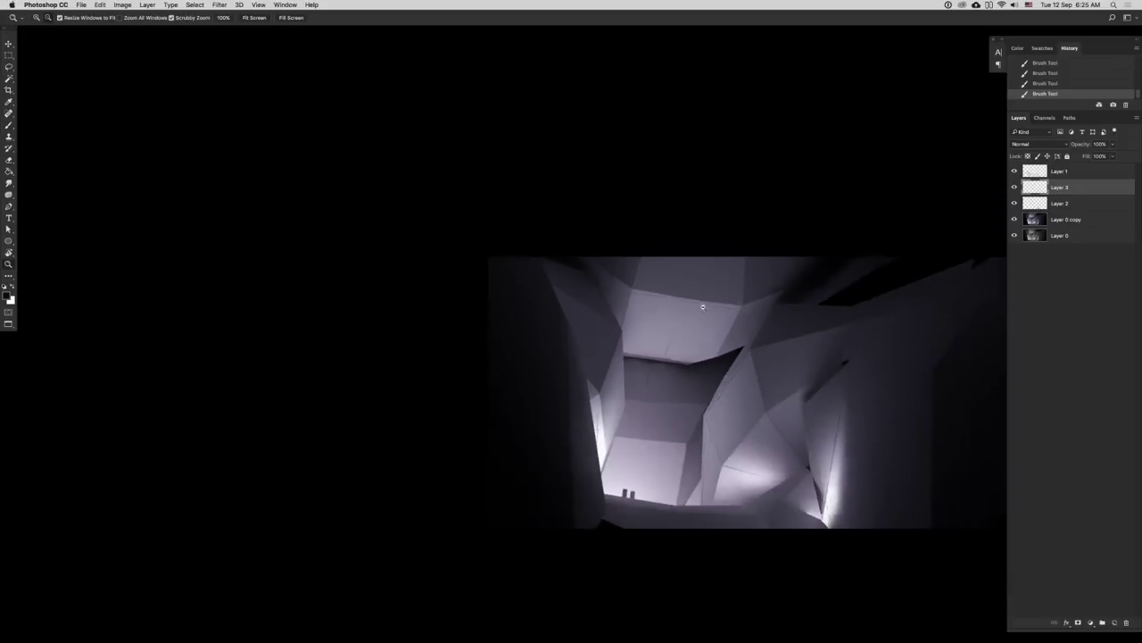
pyautogui.keyDown('alt'); pyautogui.click(703, 306); pyautogui.keyUp('alt')
# - Flip the canvas horizontally and draw a long thin slanted seam down the dark wall outside the brightly lit strip
pyautogui.keyDown('super'); pyautogui.click(730, 313); pyautogui.keyUp('super')
pyautogui.press('super+shift+f')
pyautogui.moveTo(799, 351); pyautogui.dragTo(735, 367)
pyautogui.keyDown('alt'); pyautogui.click(762, 360); pyautogui.keyUp('alt')
pyautogui.keyDown('super'); pyautogui.click(765, 374); pyautogui.keyUp('super')
pyautogui.keyDown('super'); pyautogui.click(618, 412); pyautogui.keyUp('super')
pyautogui.keyDown('super'); pyautogui.click(618, 412); pyautogui.keyUp('super')
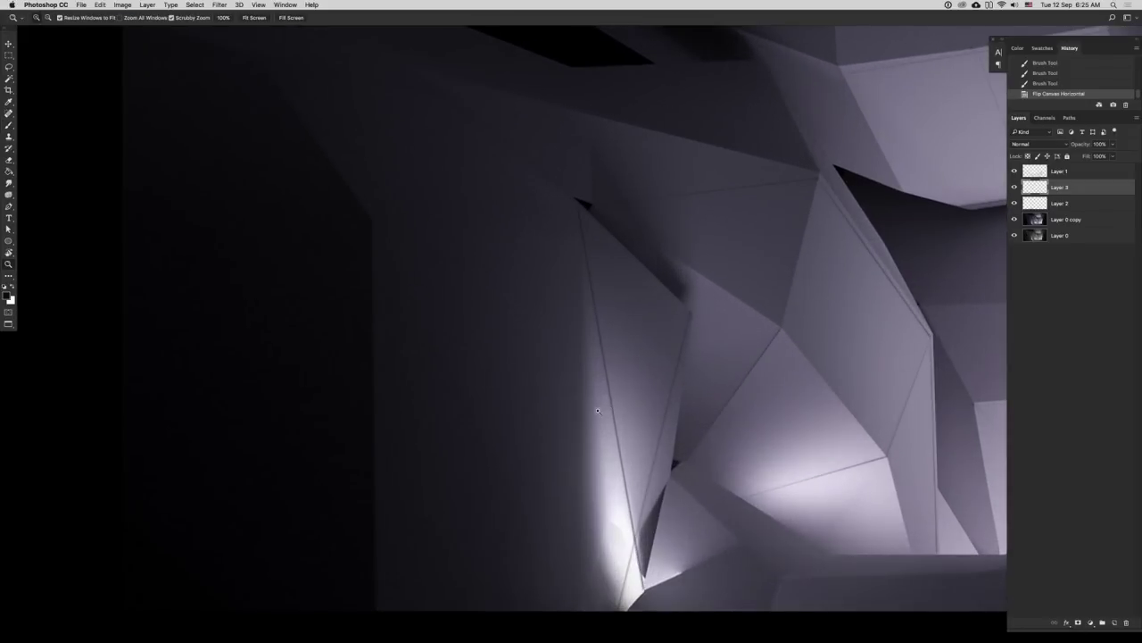
pyautogui.keyDown('alt'); pyautogui.click(598, 411); pyautogui.keyUp('alt')
pyautogui.click(490, 237)
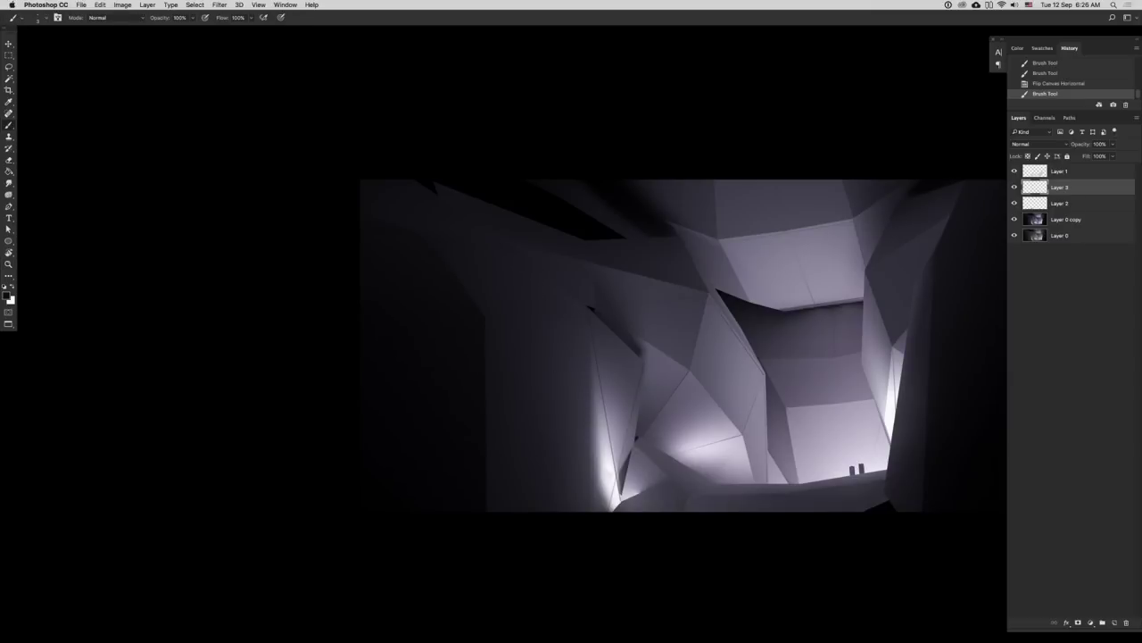
pyautogui.keyDown('shift'); pyautogui.click(591, 516); pyautogui.keyUp('shift')
pyautogui.click(628, 421)
pyautogui.click(593, 511)
pyautogui.moveTo(739, 407); pyautogui.dragTo(726, 407)
# - Flip the canvas horizontally and draw a dark vertical seam from the small black notch down beside the glowing wall strip
pyautogui.press('super+f')
pyautogui.moveTo(766, 375)
pyautogui.mouseDown()
pyautogui.moveTo(786, 403)
pyautogui.moveTo(805, 402)
pyautogui.mouseUp()
pyautogui.click(803, 240)
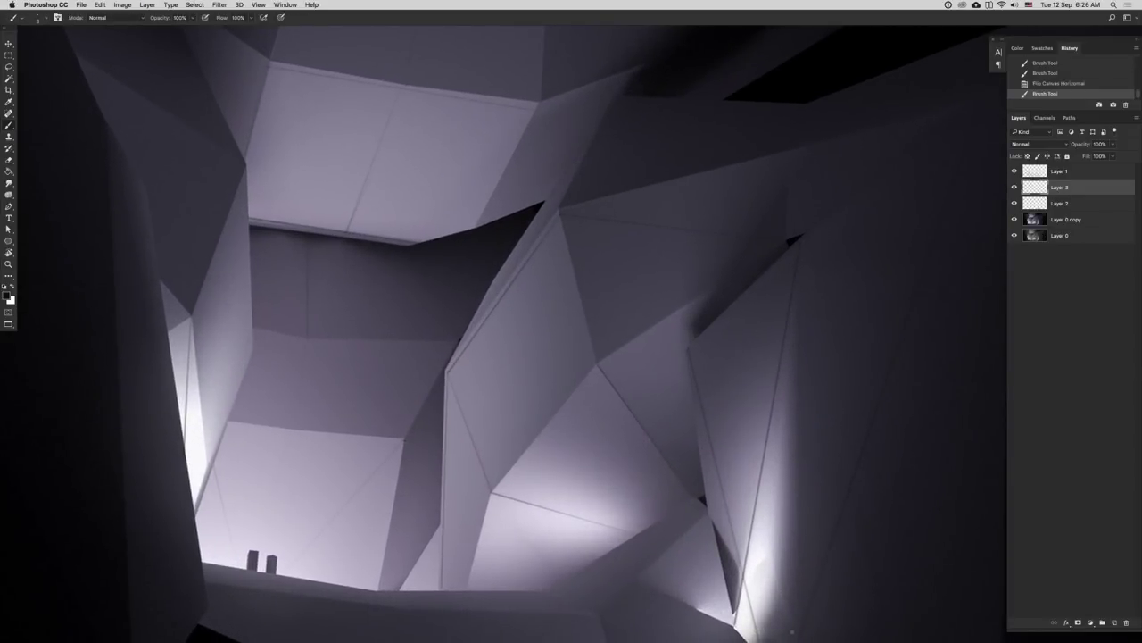
pyautogui.click(820, 259)
pyautogui.click(799, 239)
pyautogui.click(813, 250)
pyautogui.press('z')
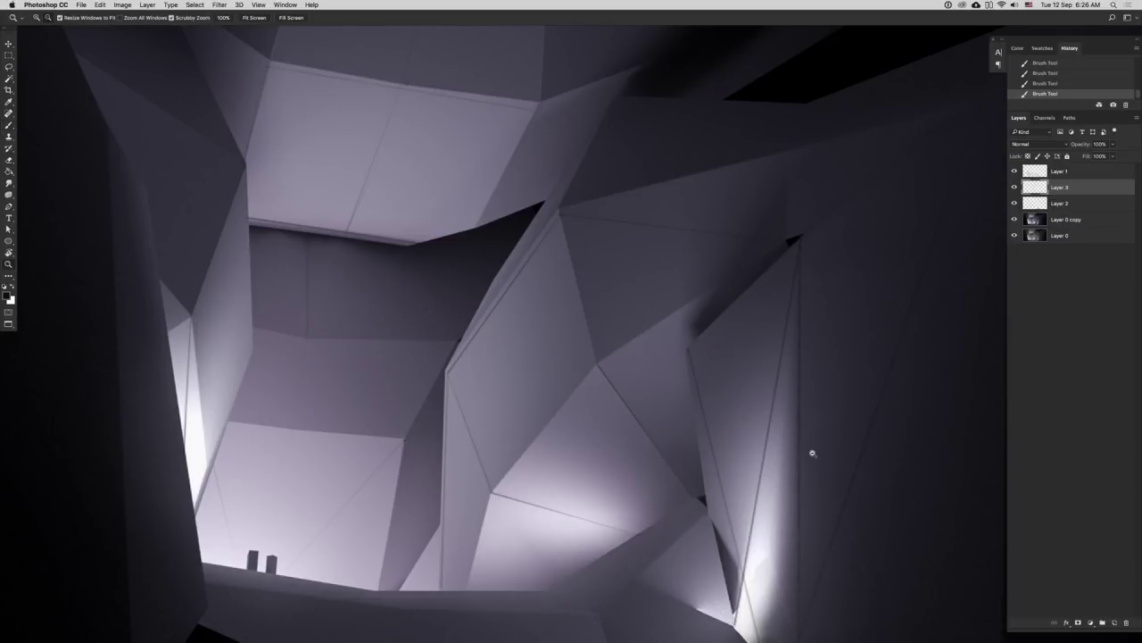
pyautogui.keyDown('alt'); pyautogui.click(818, 444); pyautogui.keyUp('alt')
pyautogui.keyDown('alt'); pyautogui.click(824, 437); pyautogui.keyUp('alt')
pyautogui.keyDown('alt'); pyautogui.click(826, 434); pyautogui.keyUp('alt')
pyautogui.click(840, 413)
# - Check the composition in both orientations and fade the seams on the dark back wall and bright back facet with the Eraser
pyautogui.press('super+f')
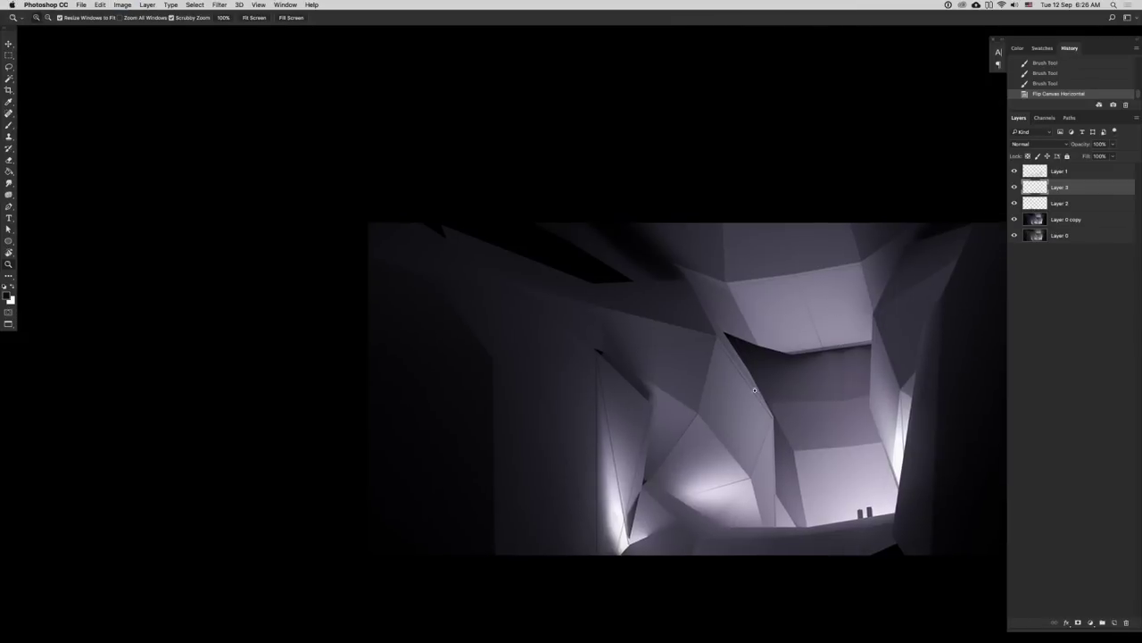
pyautogui.keyDown('alt'); pyautogui.click(708, 390); pyautogui.keyUp('alt')
pyautogui.hotkey('ctrl', 'shift', 'h')
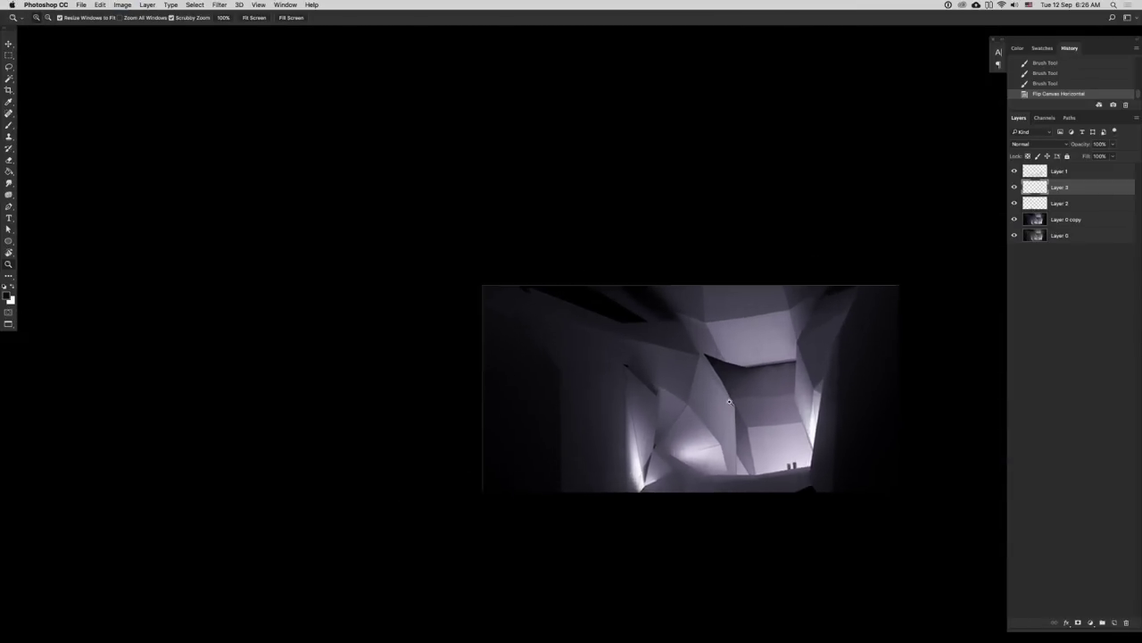
pyautogui.press('e')
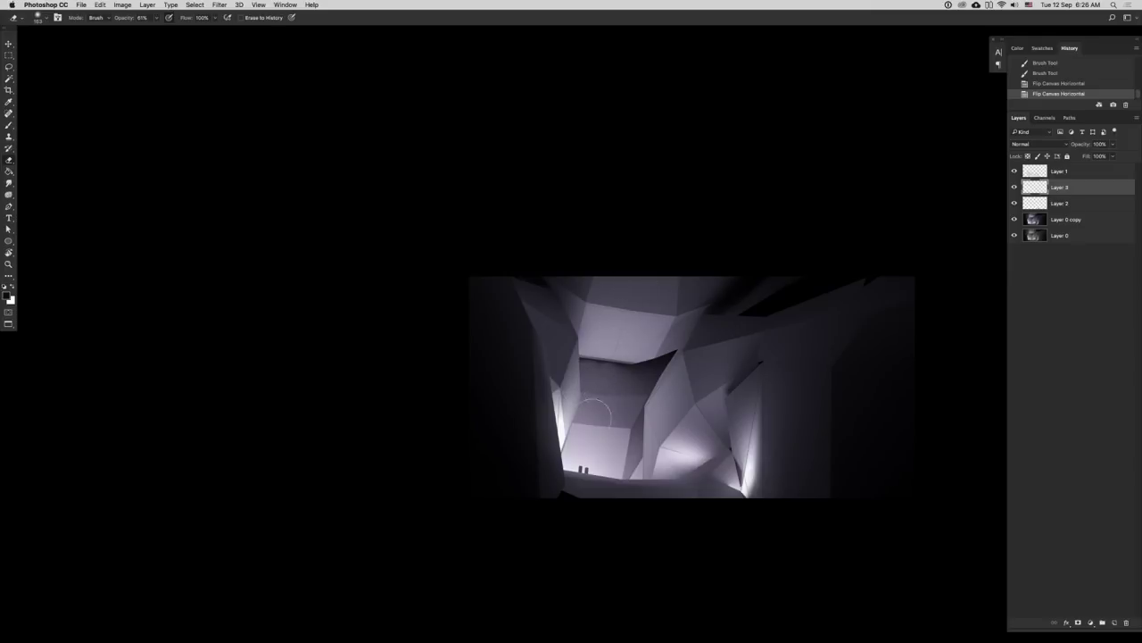
pyautogui.moveTo(602, 412); pyautogui.dragTo(608, 375)
pyautogui.moveTo(608, 375); pyautogui.dragTo(606, 379)
pyautogui.moveTo(590, 452); pyautogui.dragTo(587, 470)
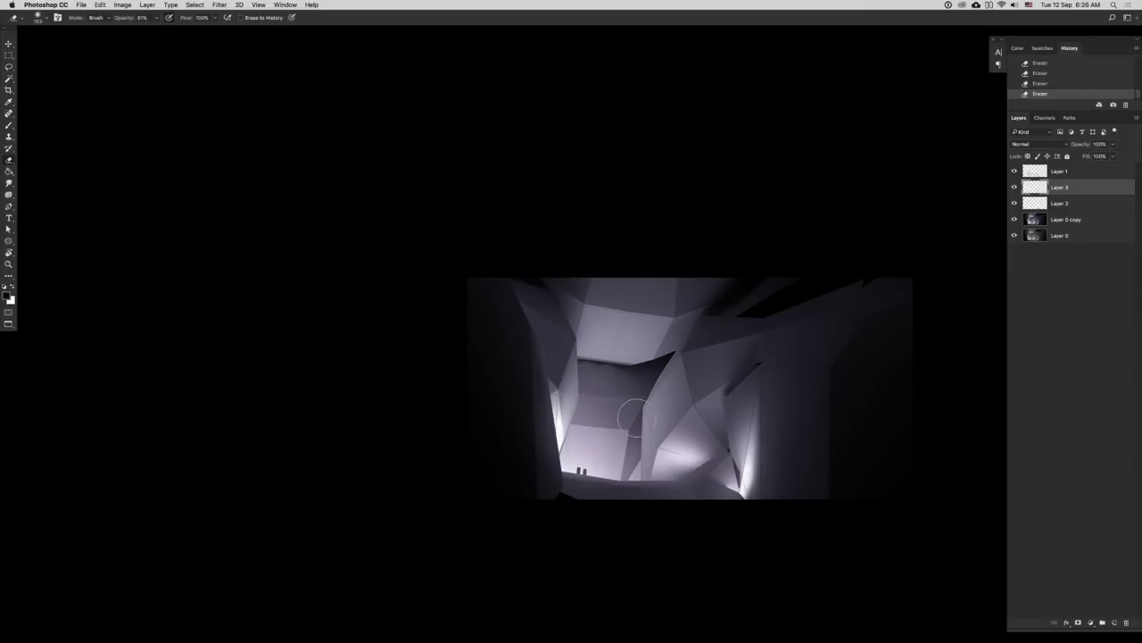
pyautogui.keyDown('alt'); pyautogui.click(637, 422); pyautogui.keyUp('alt')
# - Flip the canvas horizontally and paint a long diagonal seam across the dark foreground ledge below the two small figures
pyautogui.hotkey('ctrl', 'shift', 'h')
pyautogui.press('r')
pyautogui.press('z')
pyautogui.click(758, 410)
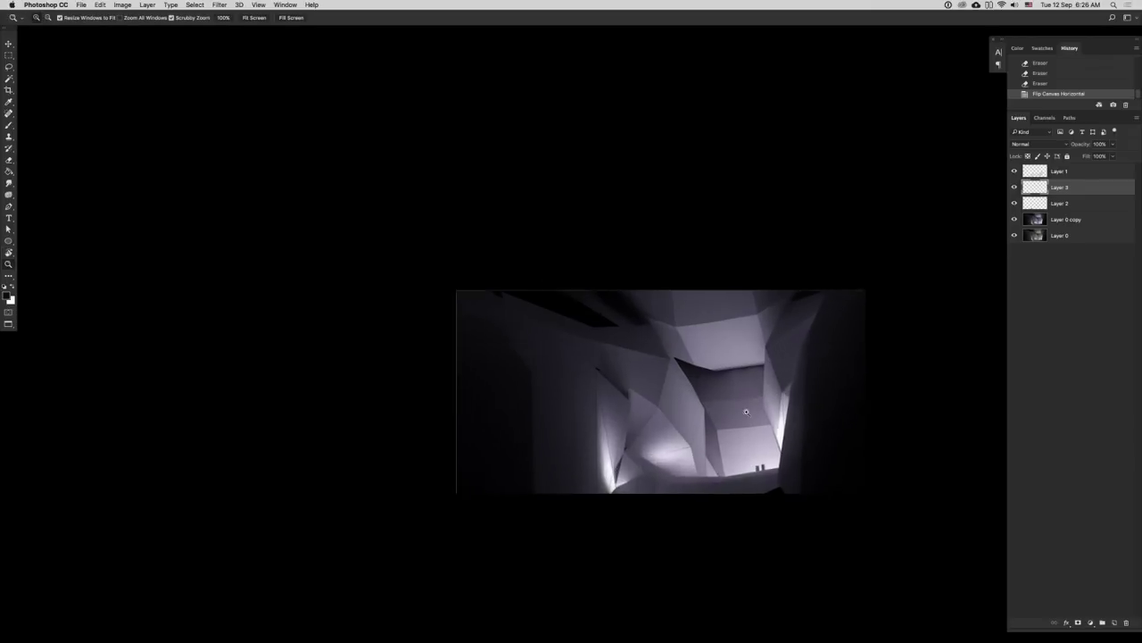
pyautogui.click(745, 426)
pyautogui.click(752, 538)
pyautogui.press('b')
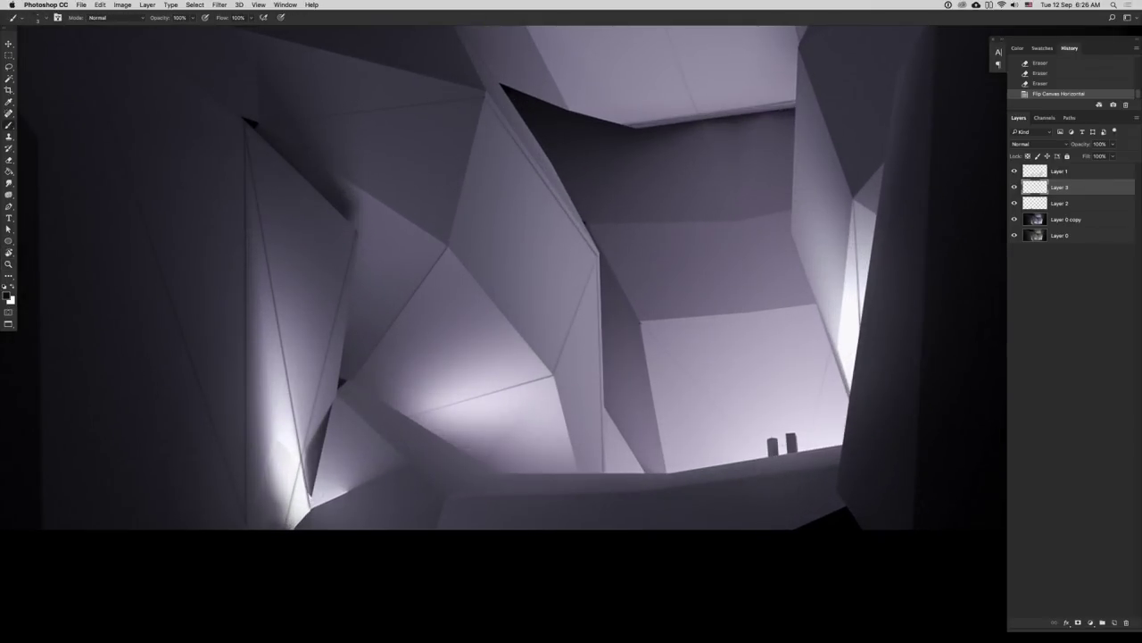
pyautogui.moveTo(836, 469); pyautogui.dragTo(639, 541)
pyautogui.moveTo(832, 468); pyautogui.dragTo(618, 549)
pyautogui.click(838, 465)
pyautogui.click(836, 461)
pyautogui.press('z')
pyautogui.moveTo(829, 437); pyautogui.dragTo(741, 436)
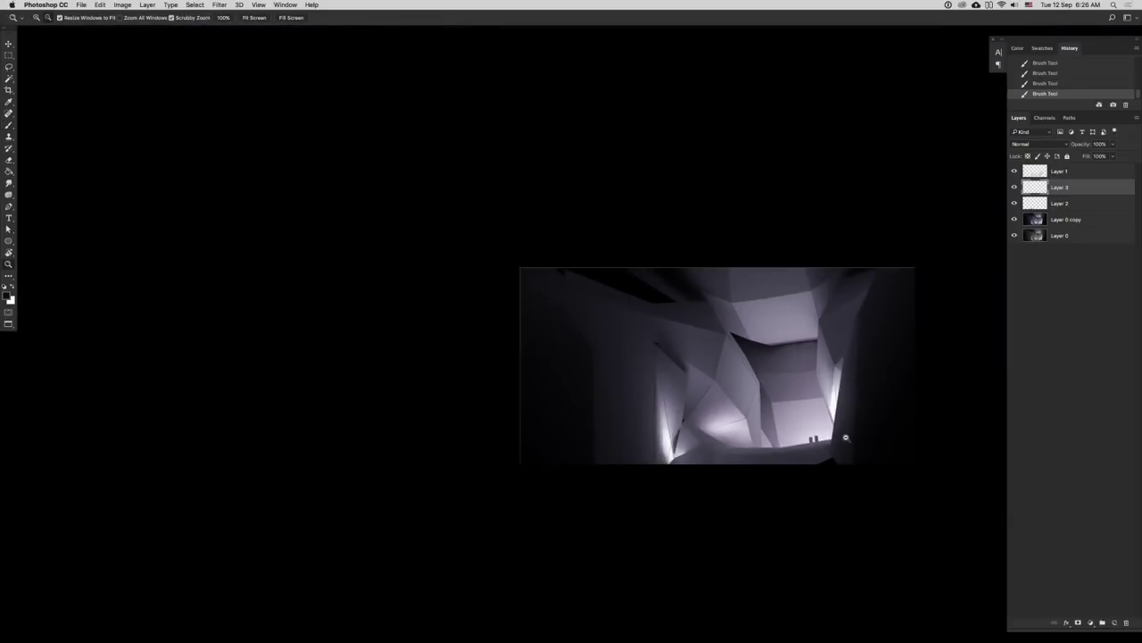
# - Flip the canvas horizontally and draw a thin seam from the glowing facet's corner diagonally down to the ledge
pyautogui.press('super+shift+f')
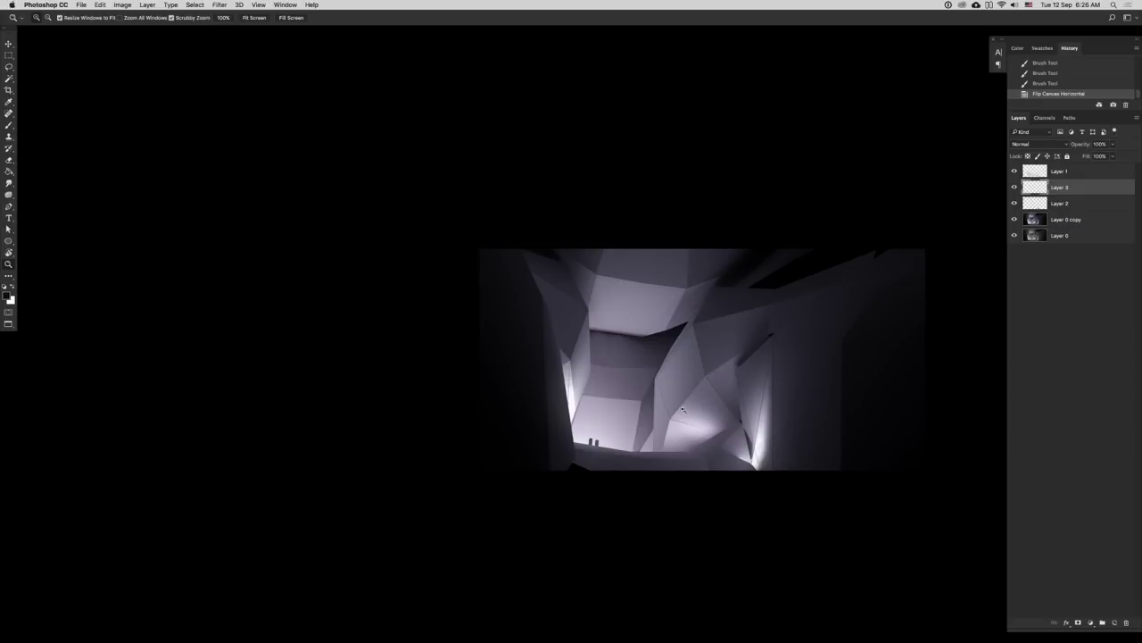
pyautogui.moveTo(683, 434); pyautogui.dragTo(694, 413)
pyautogui.press('b')
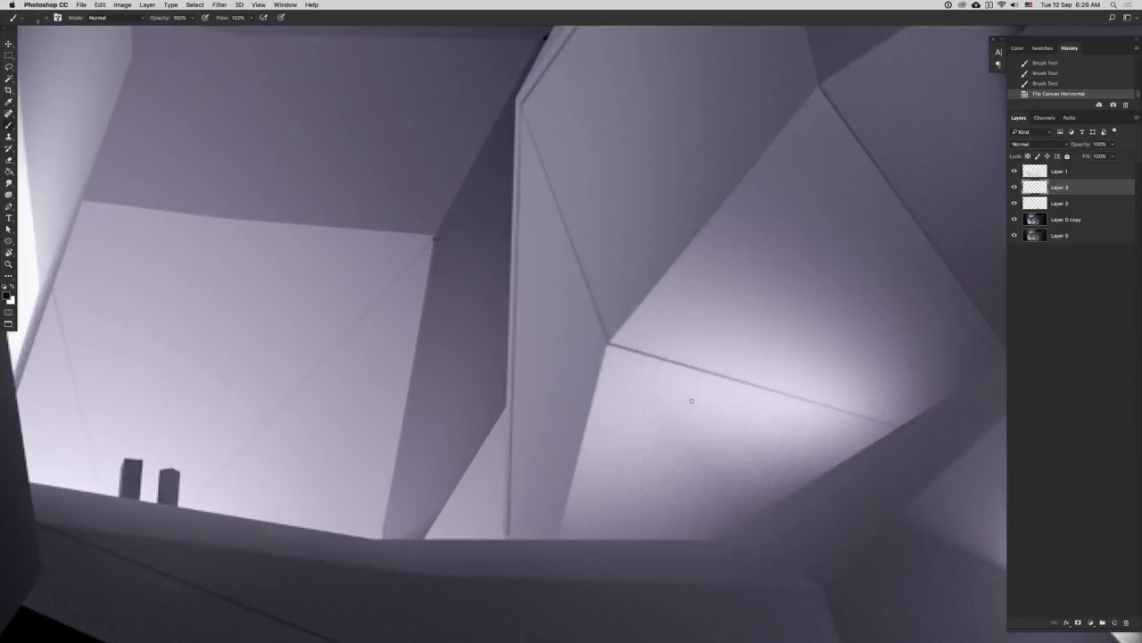
pyautogui.click(612, 345)
pyautogui.click(713, 538)
pyautogui.keyDown('shift'); pyautogui.click(610, 346); pyautogui.keyUp('shift')
pyautogui.press('z')
pyautogui.moveTo(685, 385); pyautogui.dragTo(711, 375)
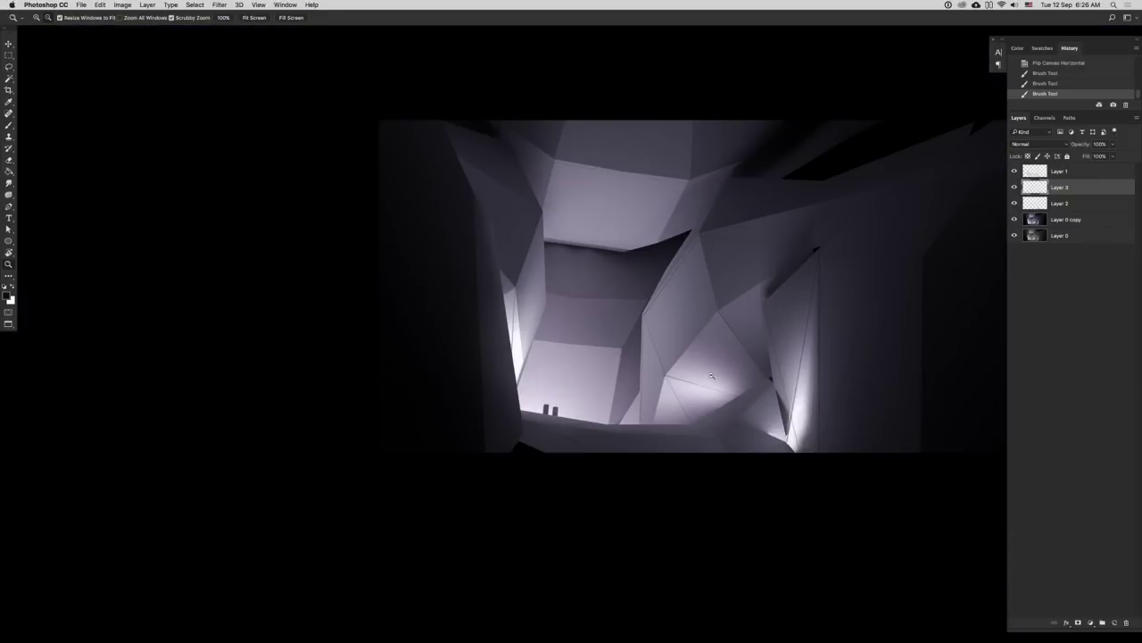
# - Flip the canvas horizontally and draw a thin diagonal seam across the bright ceiling facet, joining its lower tip to its upper corner
pyautogui.keyDown('alt'); pyautogui.click(725, 336); pyautogui.keyUp('alt')
pyautogui.press('super+shift+h')
pyautogui.moveTo(749, 304); pyautogui.dragTo(727, 339)
pyautogui.click(758, 329)
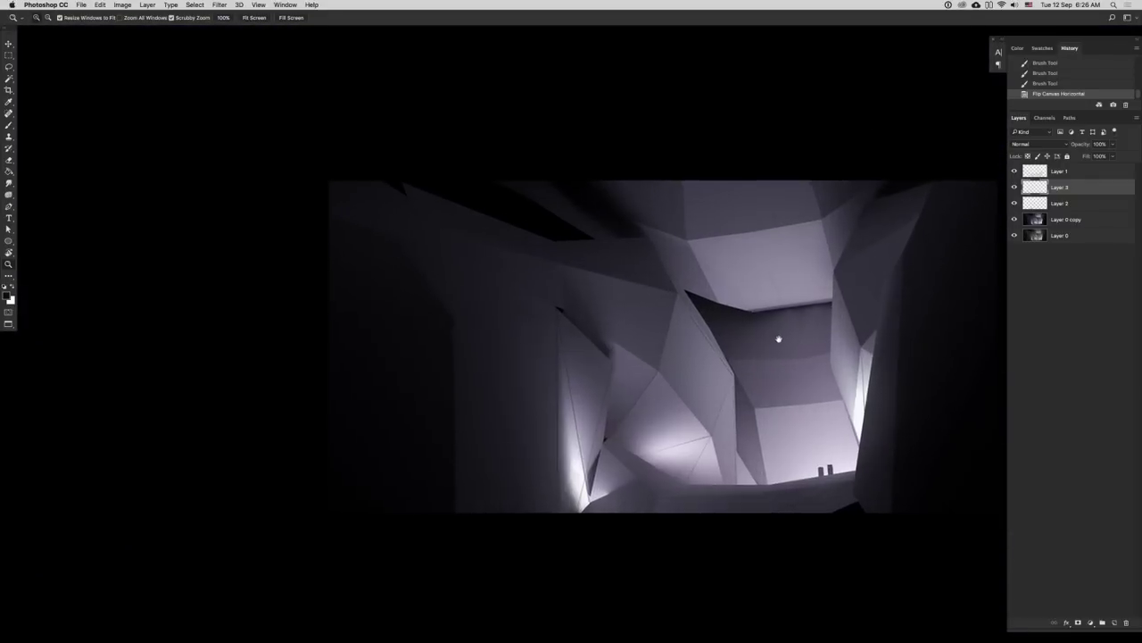
pyautogui.click(752, 272)
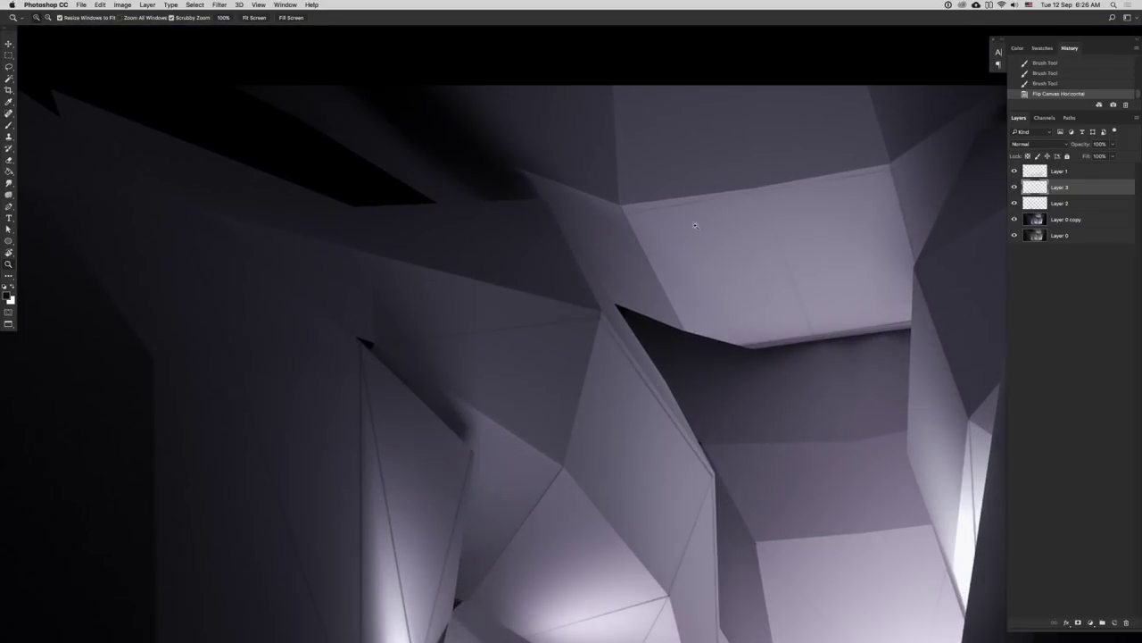
pyautogui.press('b')
pyautogui.click(753, 347)
pyautogui.moveTo(613, 210); pyautogui.dragTo(654, 246)
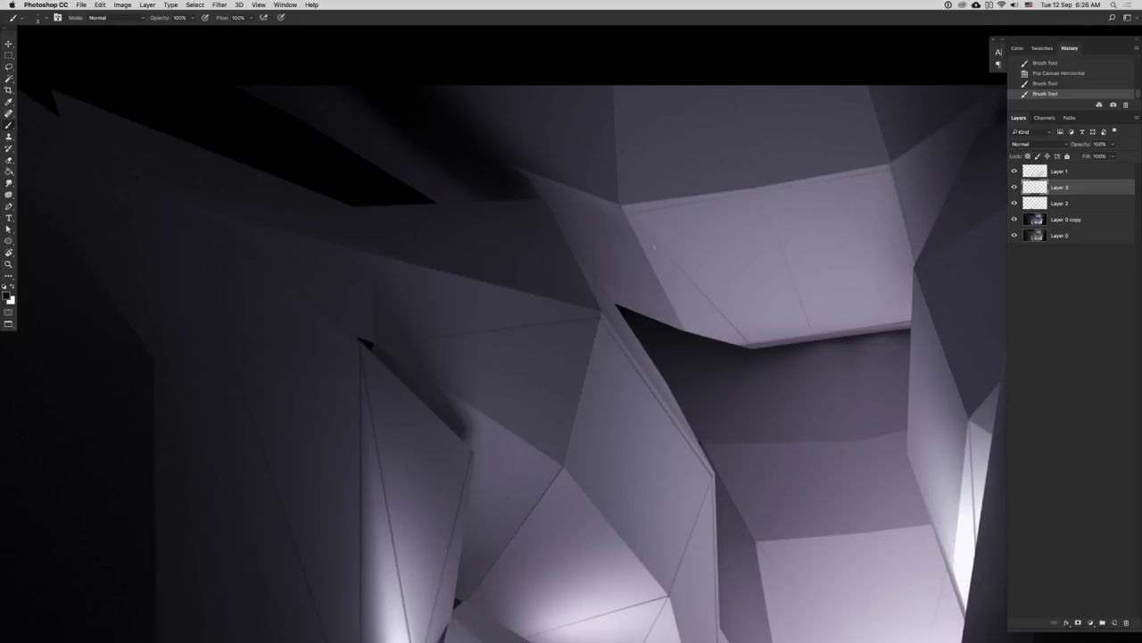
pyautogui.moveTo(760, 350); pyautogui.dragTo(745, 351)
pyautogui.click(630, 214)
pyautogui.keyDown('alt'); pyautogui.click(851, 316); pyautogui.keyUp('alt')
pyautogui.keyDown('alt'); pyautogui.click(851, 316); pyautogui.keyUp('alt')
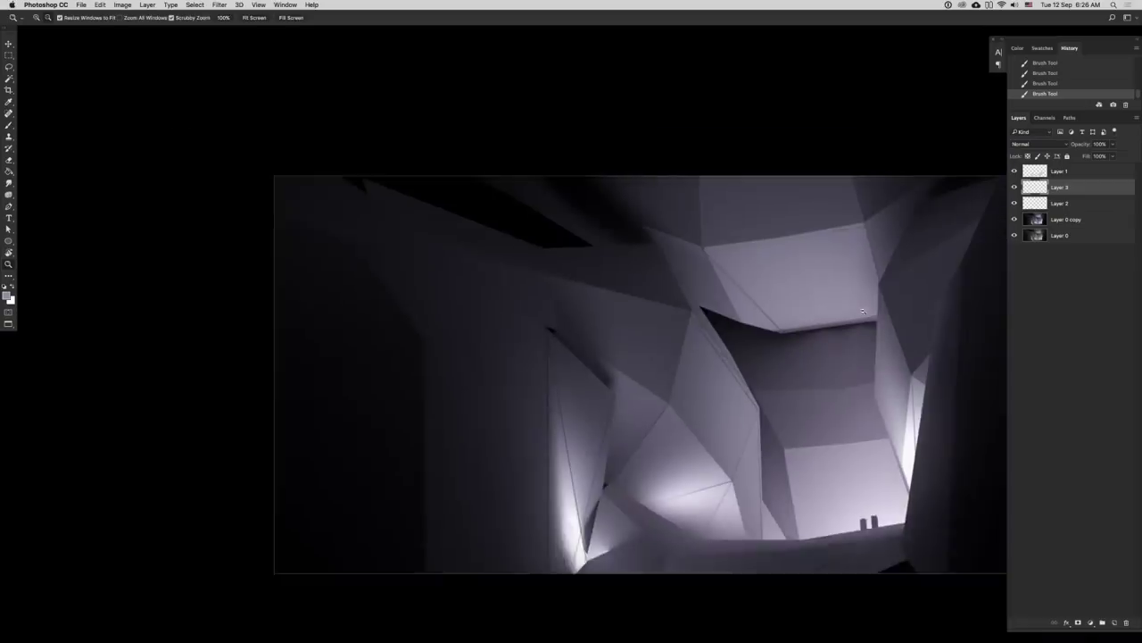
pyautogui.keyDown('alt'); pyautogui.click(850, 316); pyautogui.keyUp('alt')
# - Flip the canvas horizontally and review the whole composition
pyautogui.press('super+shift+h')
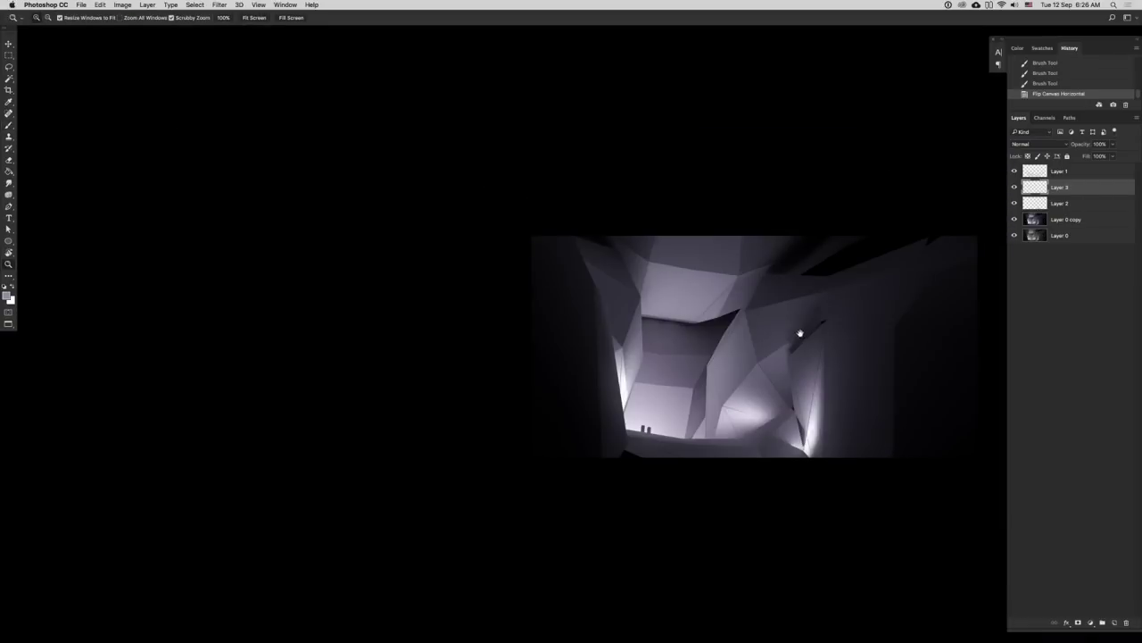
pyautogui.moveTo(798, 331); pyautogui.dragTo(822, 323)
pyautogui.moveTo(705, 363); pyautogui.dragTo(773, 357)
pyautogui.moveTo(772, 357); pyautogui.dragTo(624, 373)
# - Switch to Chrome, load zhestkov.com in a new tab and open the Epsilon project
pyautogui.press('super+Tab')
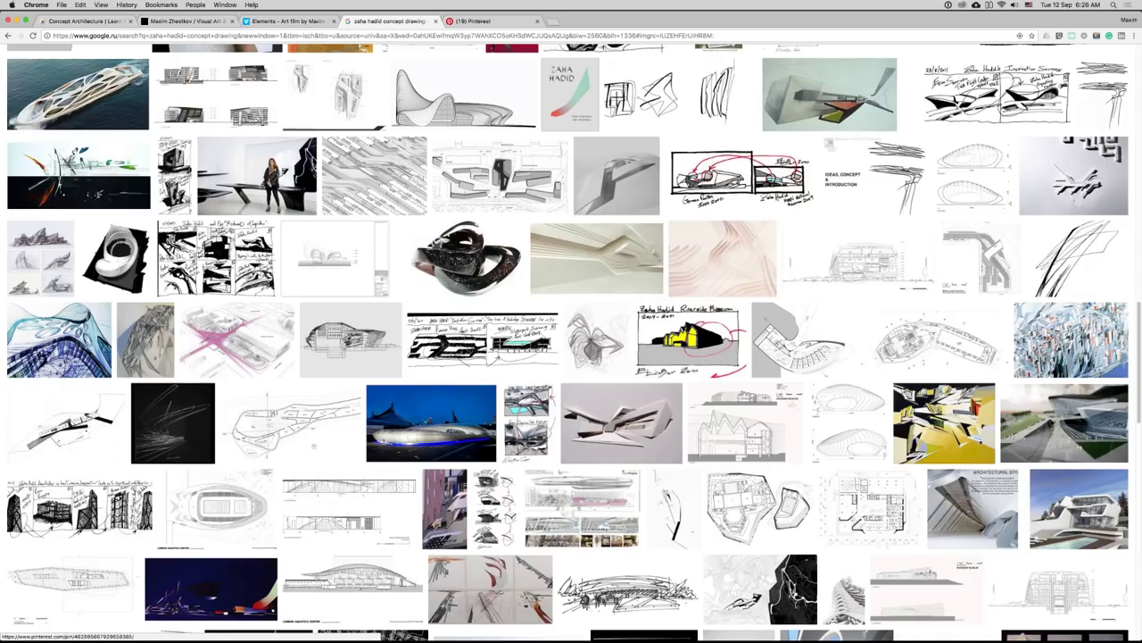
pyautogui.press('super+t')
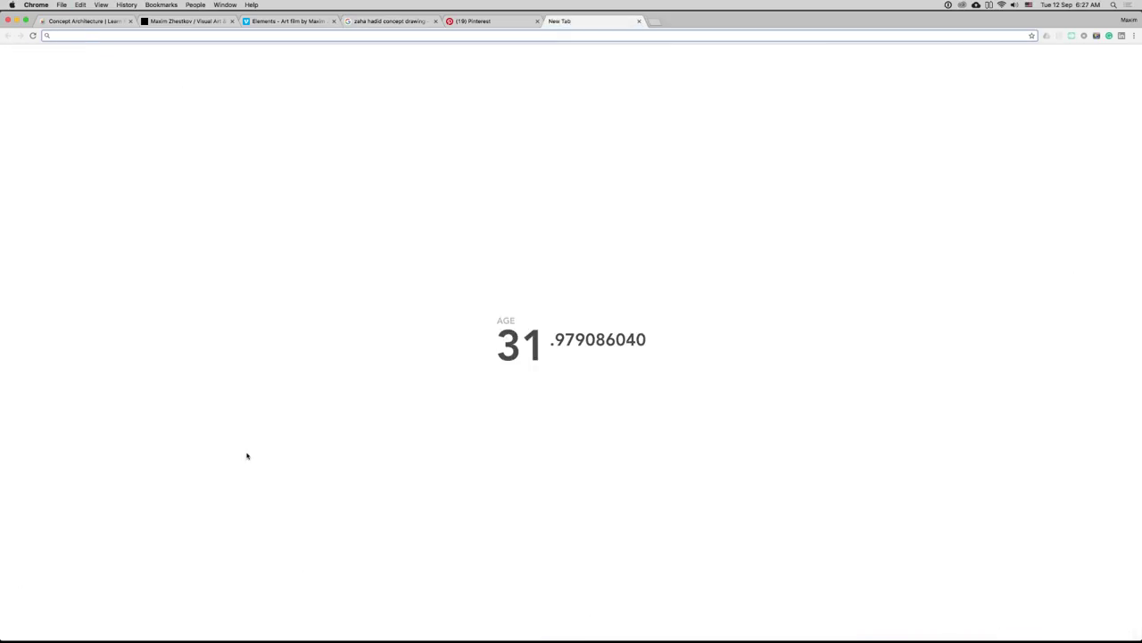
pyautogui.write('zhestkov.com')
pyautogui.press('Return')
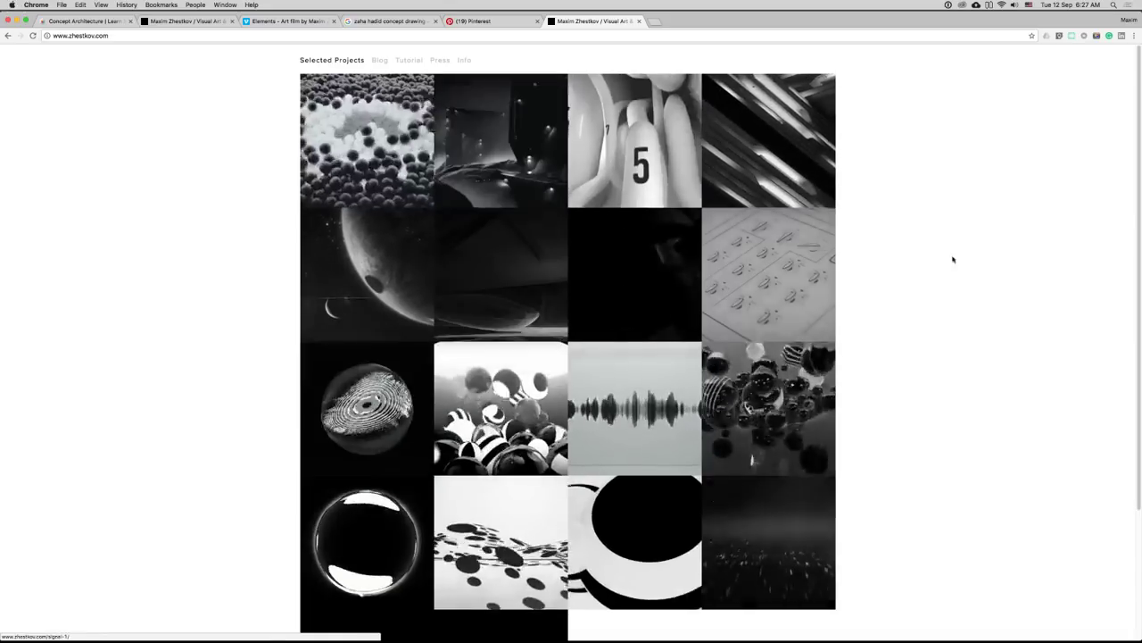
pyautogui.click(787, 158)
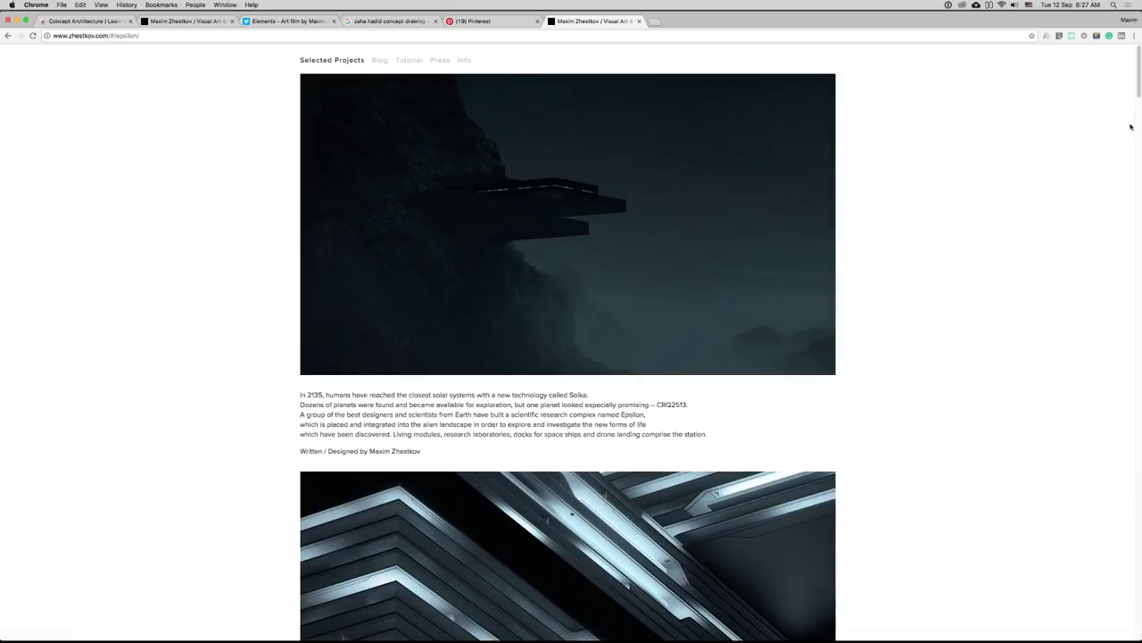
# - Find the light Epsilon sheet with text columns and black shapes, and capture a screenshot of its text and shapes area
pyautogui.scroll(-10, 1114, 185)
pyautogui.scroll(-20, 1115, 184)
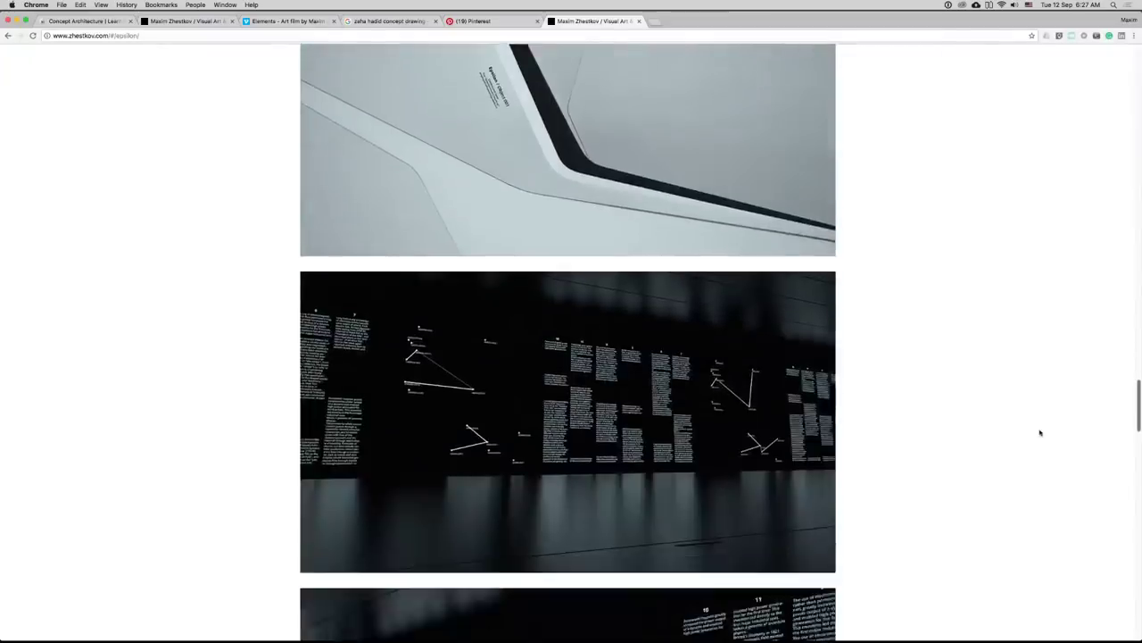
pyautogui.scroll(-5, 986, 537)
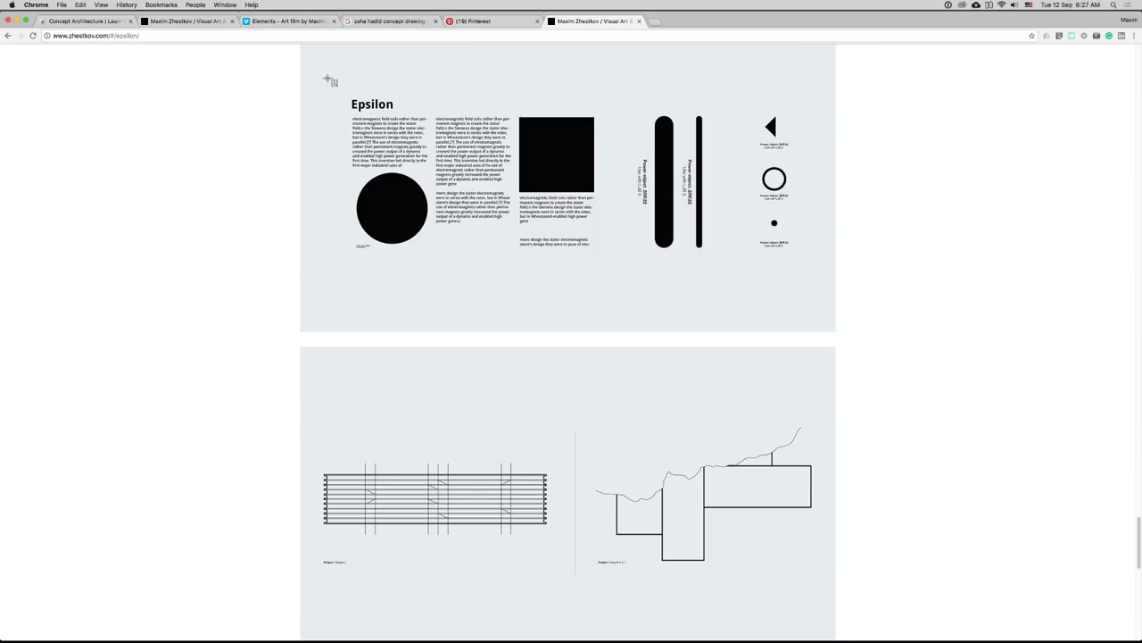
pyautogui.moveTo(327, 84); pyautogui.dragTo(623, 282)
# - Switch to Photoshop, open the 6.27.13 AM screenshot of the Epsilon sheet and copy its whole canvas
pyautogui.press('super+Tab')
pyautogui.press('super+o')
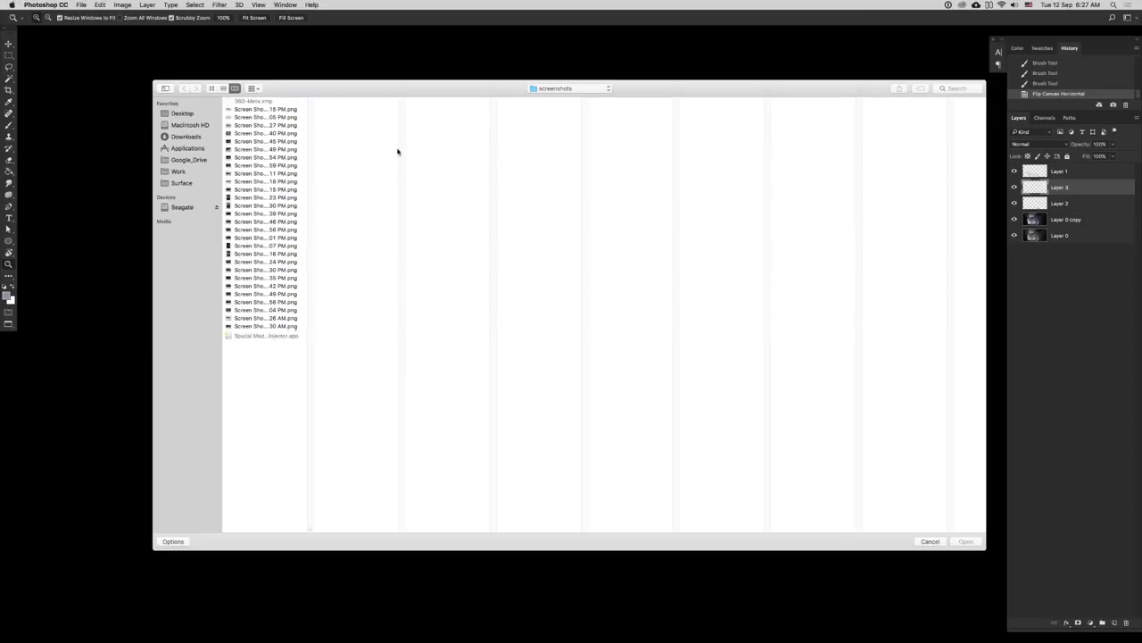
pyautogui.press('Return')
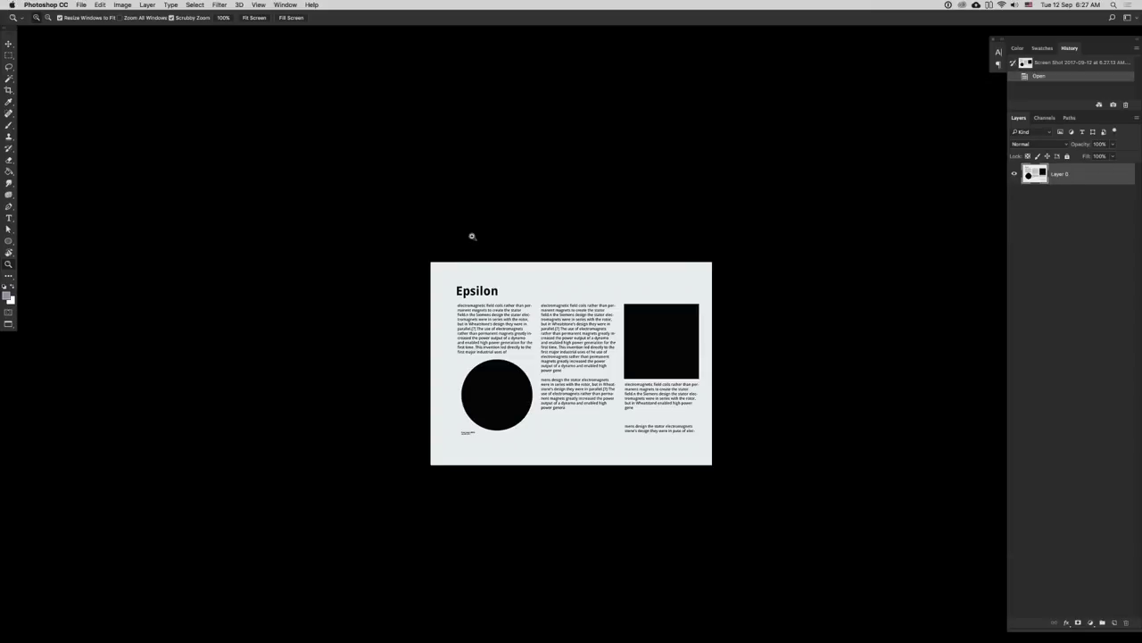
pyautogui.press('super+a')
pyautogui.press('f')
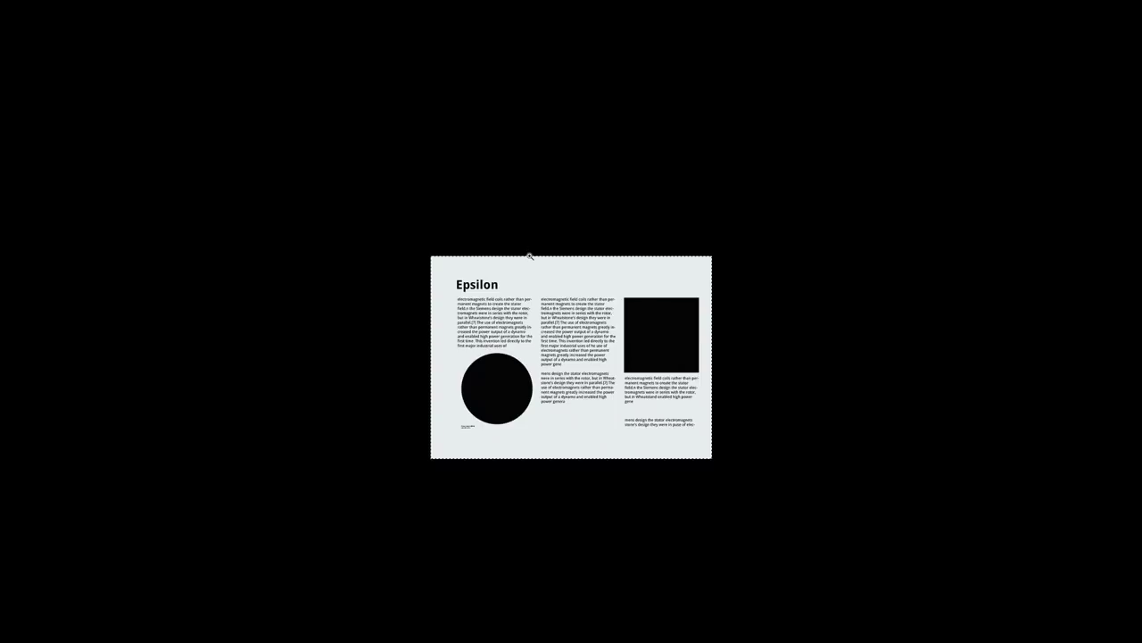
pyautogui.press('f')
# - Return to the cave render, enlarge its window and paste the Epsilon sheet as a new layer above Layer 1
pyautogui.click(640, 51)
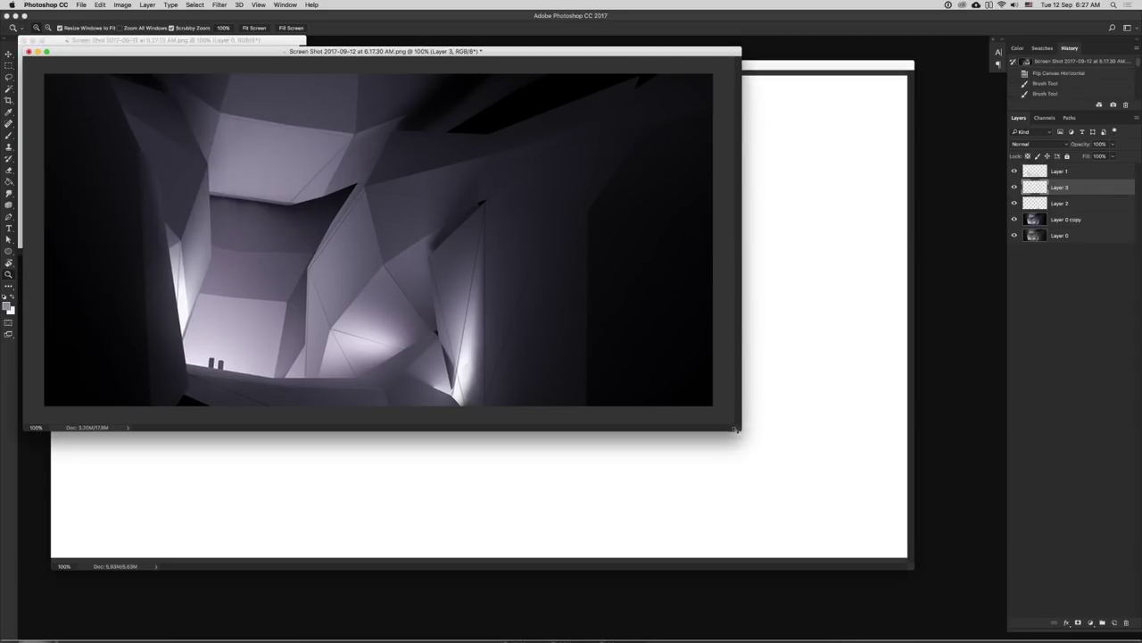
pyautogui.moveTo(734, 430); pyautogui.dragTo(942, 626)
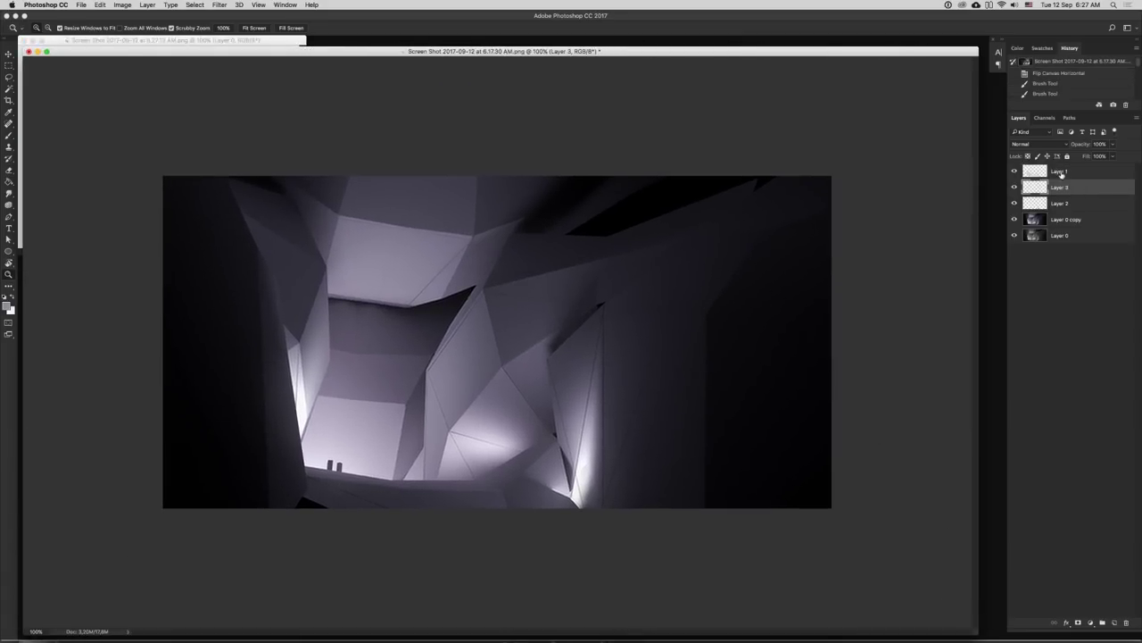
pyautogui.click(1061, 175)
pyautogui.press('super+v')
# - Try the Screen blend mode on the pasted Epsilon sheet and settle on Soft Light
pyautogui.click(1050, 146)
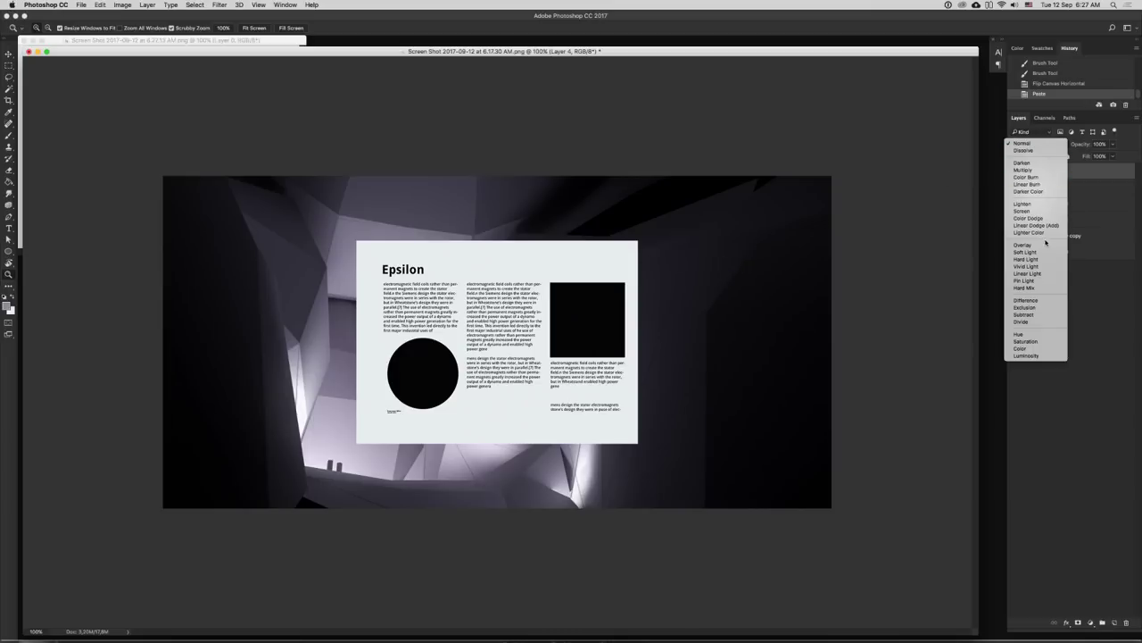
pyautogui.click(1035, 213)
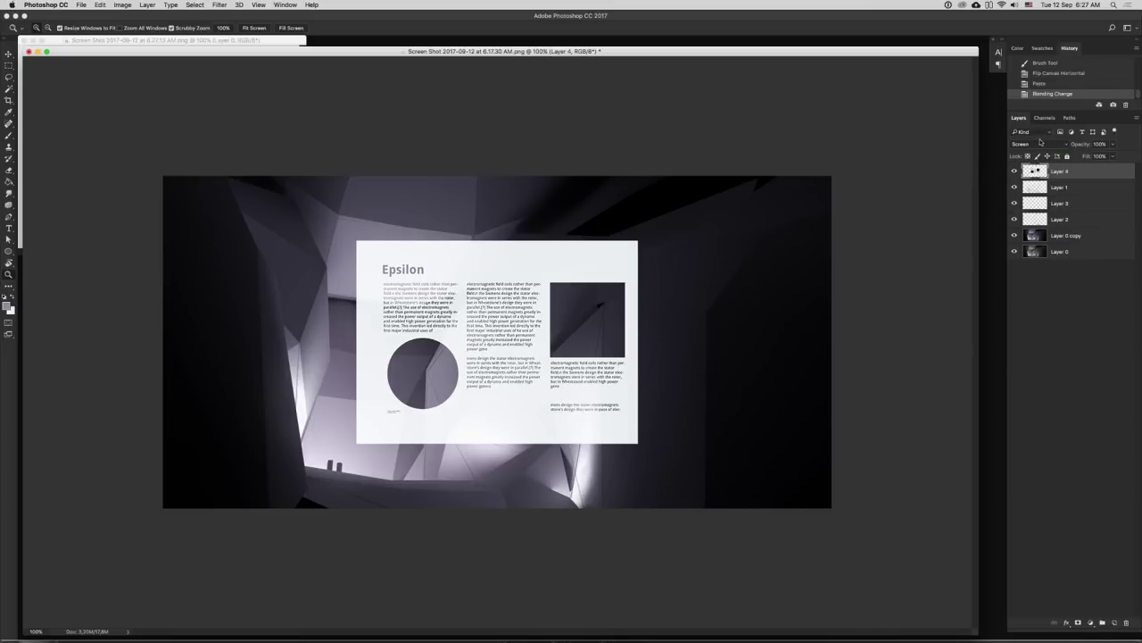
pyautogui.click(1040, 142)
pyautogui.click(1046, 185)
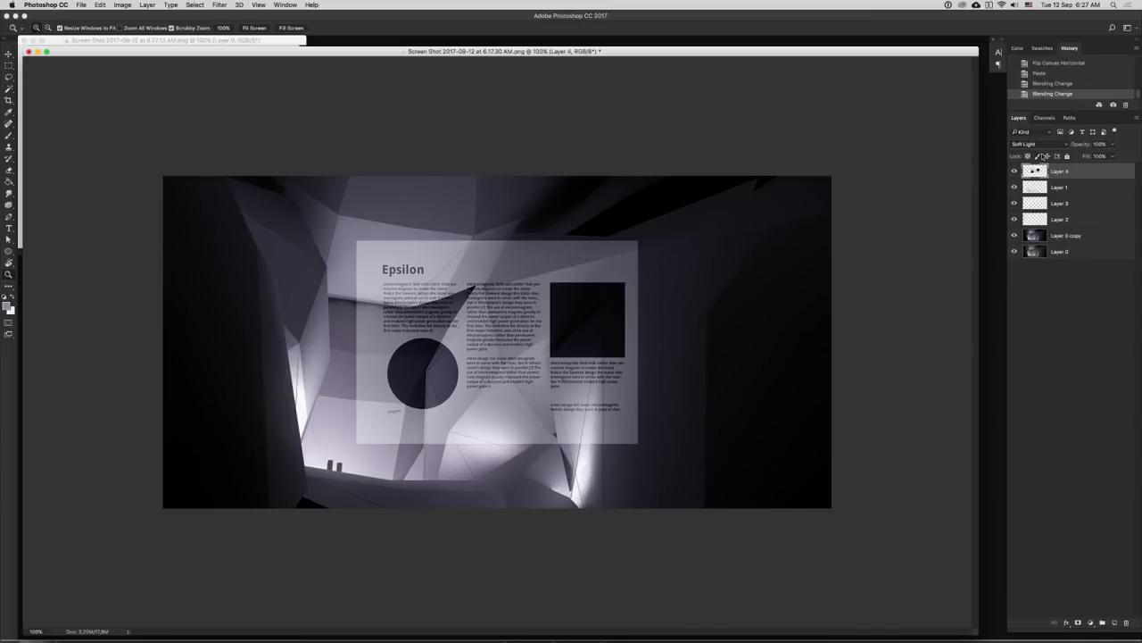
# - Apply Levels to the Epsilon sheet with the output white level lowered to 137 so its pale background disappears
pyautogui.press('super+l')
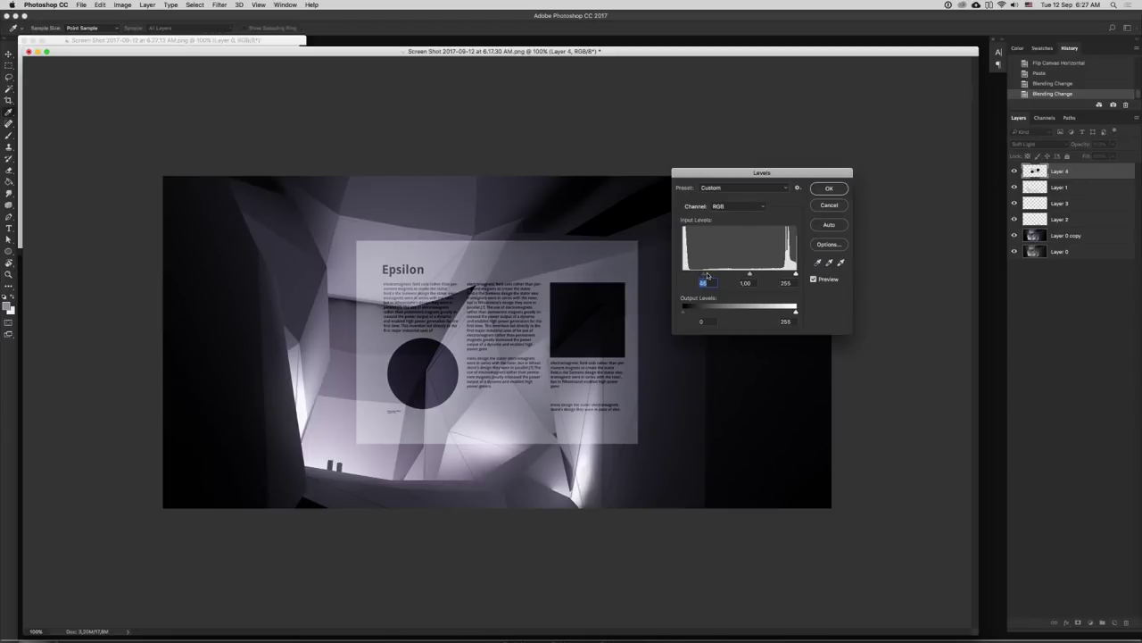
pyautogui.moveTo(807, 276); pyautogui.dragTo(834, 279)
pyautogui.moveTo(794, 313); pyautogui.dragTo(668, 317)
pyautogui.moveTo(744, 314); pyautogui.dragTo(742, 312)
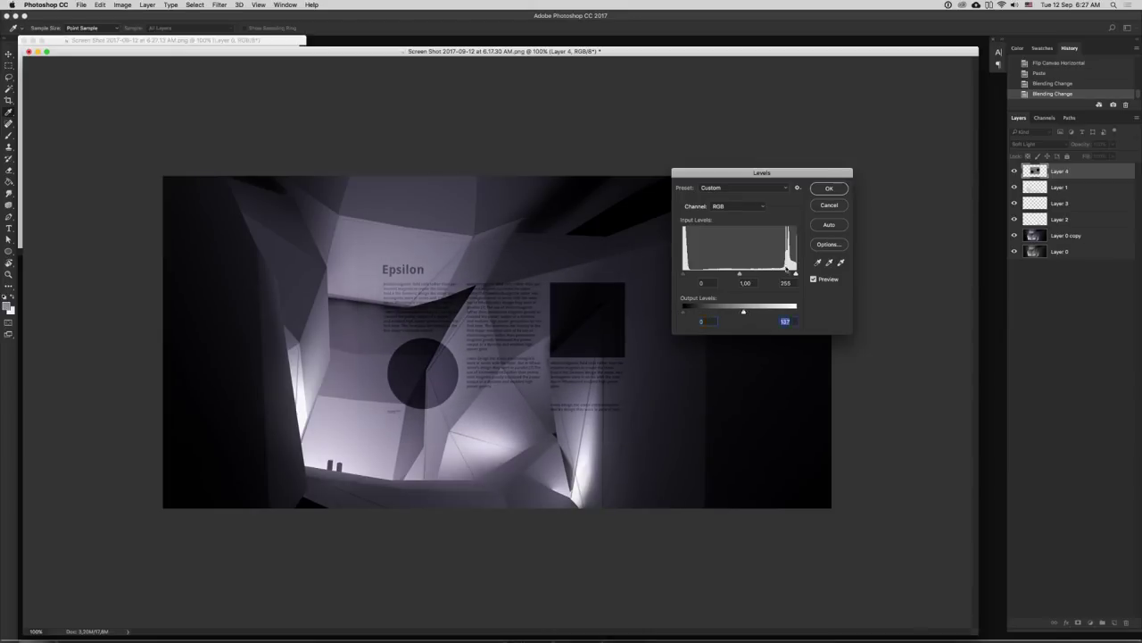
pyautogui.click(829, 189)
pyautogui.hotkey('ctrl', 't')
pyautogui.moveTo(632, 243); pyautogui.dragTo(524, 324)
pyautogui.press('Return')
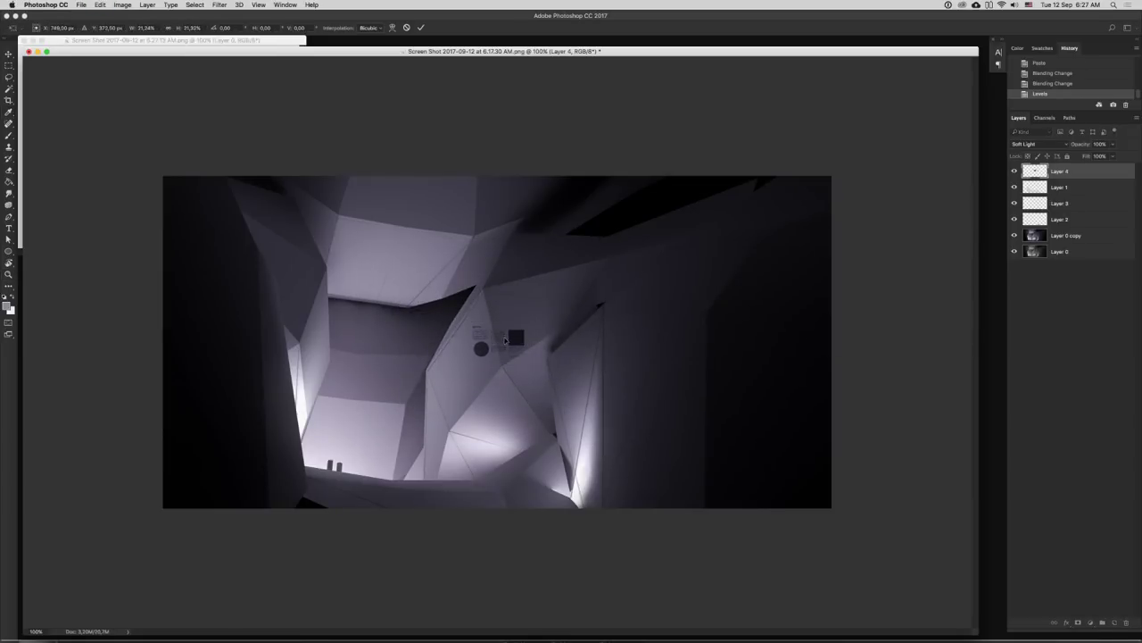
pyautogui.press('z')
pyautogui.click(482, 362)
pyautogui.moveTo(652, 303); pyautogui.dragTo(623, 498)
pyautogui.press('super+t')
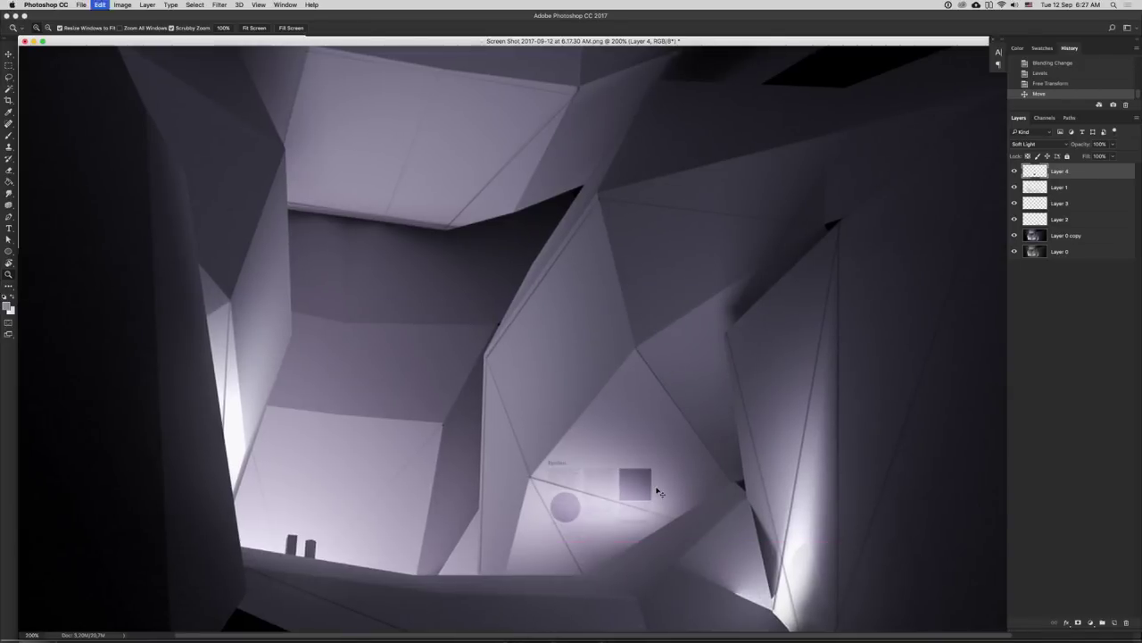
pyautogui.press('Escape')
pyautogui.press('z')
pyautogui.hotkey('ctrl', 'z')
pyautogui.hotkey('ctrl', 'z')
# - Convert the full-size Epsilon layer to a Smart Object and scale it down over the brightly lit triangular facet
pyautogui.rightClick(1073, 174)
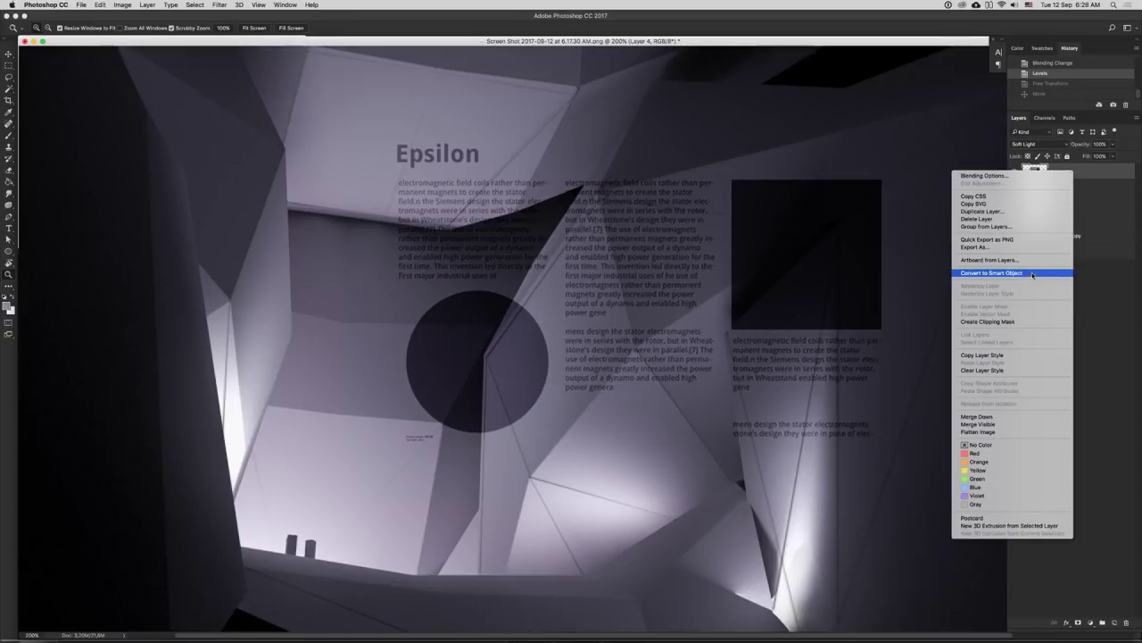
pyautogui.click(1004, 273)
pyautogui.hotkey('ctrl', 't')
pyautogui.moveTo(907, 94); pyautogui.dragTo(716, 496)
pyautogui.hscroll(-2, 663, 432)
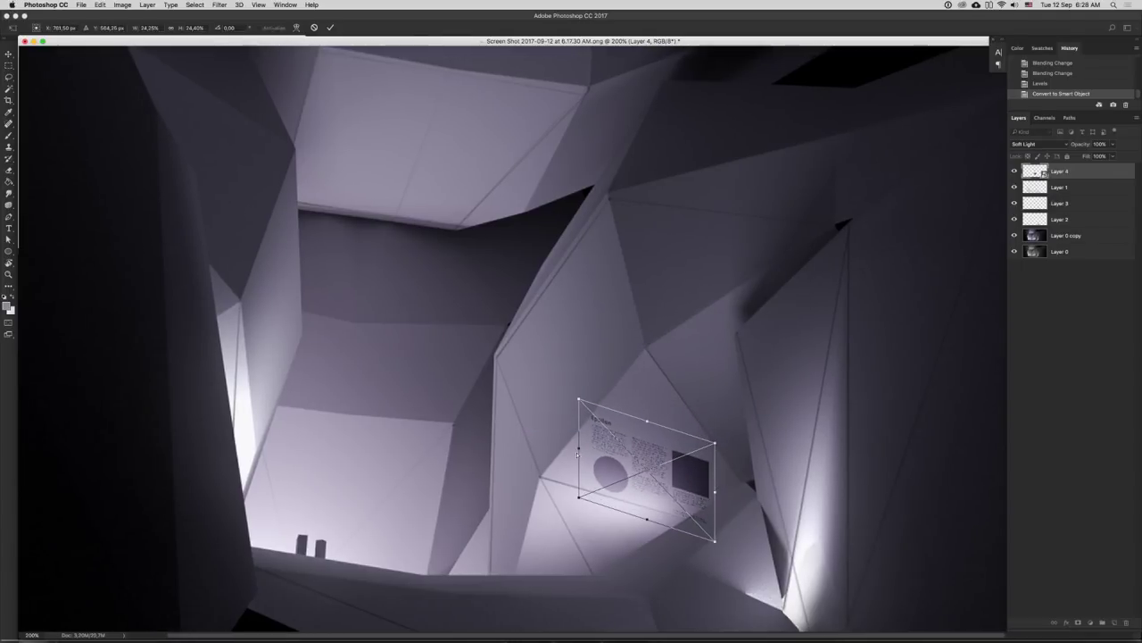
# - Skew the Epsilon graphic in several directions to test its perspective on the lit triangular facet
pyautogui.moveTo(578, 450); pyautogui.dragTo(566, 431)
pyautogui.moveTo(641, 411); pyautogui.dragTo(702, 439)
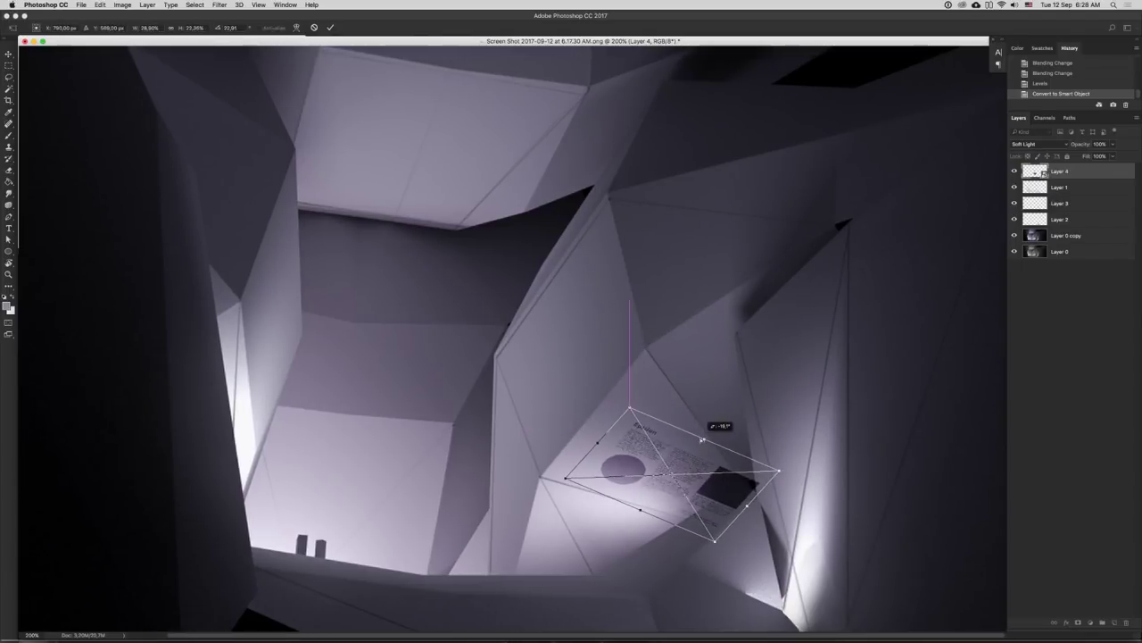
pyautogui.moveTo(747, 505); pyautogui.dragTo(725, 403)
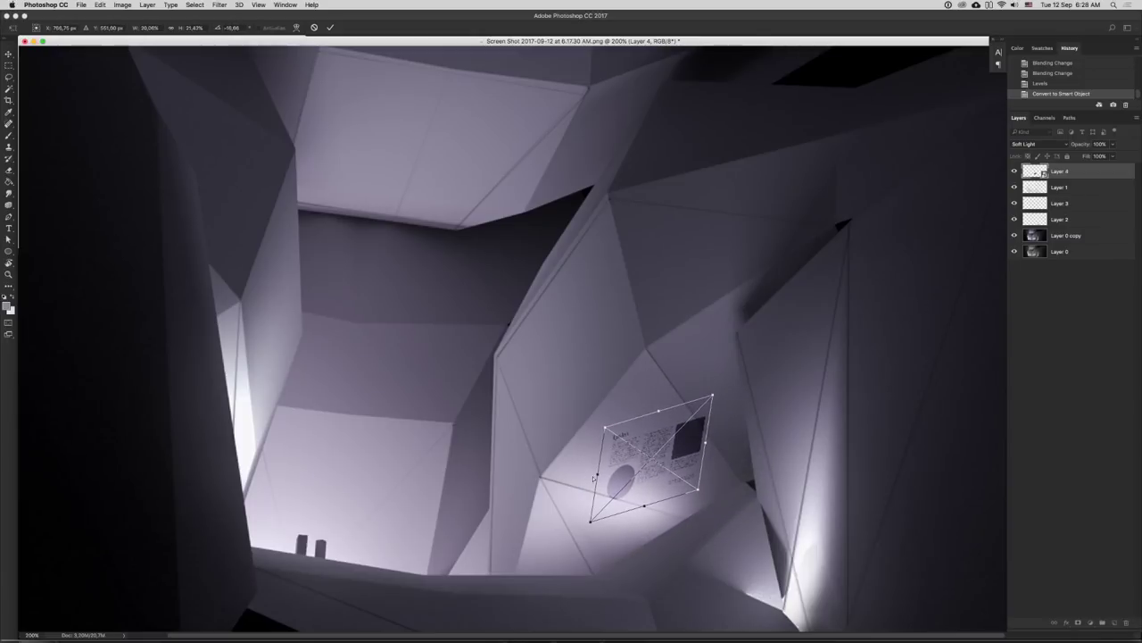
pyautogui.moveTo(594, 480); pyautogui.dragTo(550, 425)
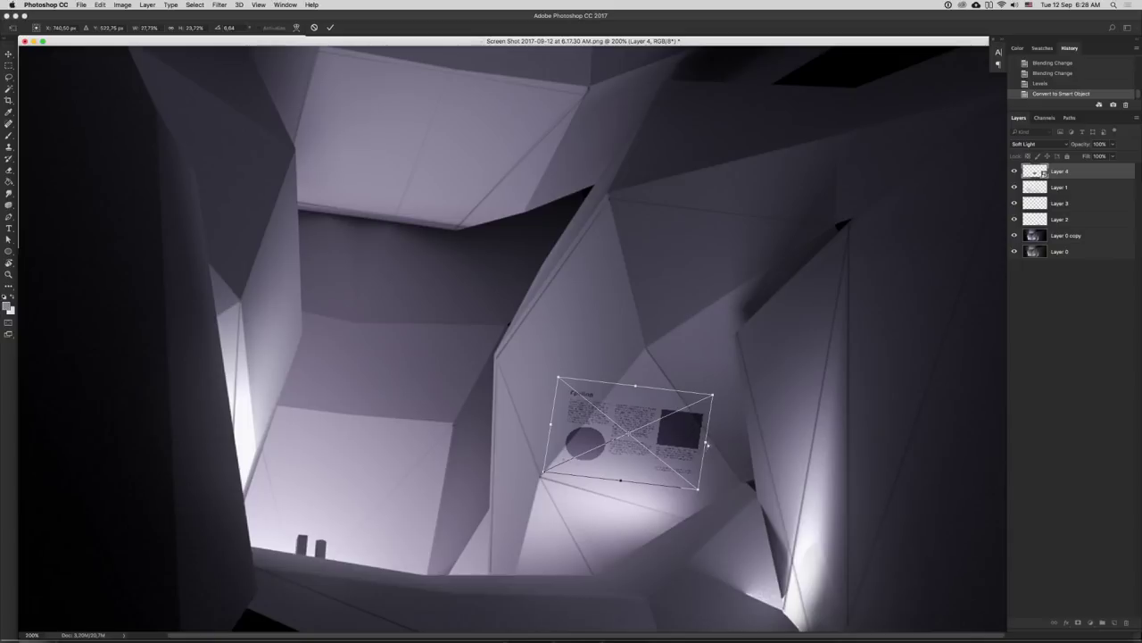
# - Distort the Epsilon graphic's corners to fit it in perspective onto the tall facet beside the lit triangle
pyautogui.moveTo(707, 445); pyautogui.dragTo(608, 334)
pyautogui.moveTo(559, 378); pyautogui.dragTo(519, 385)
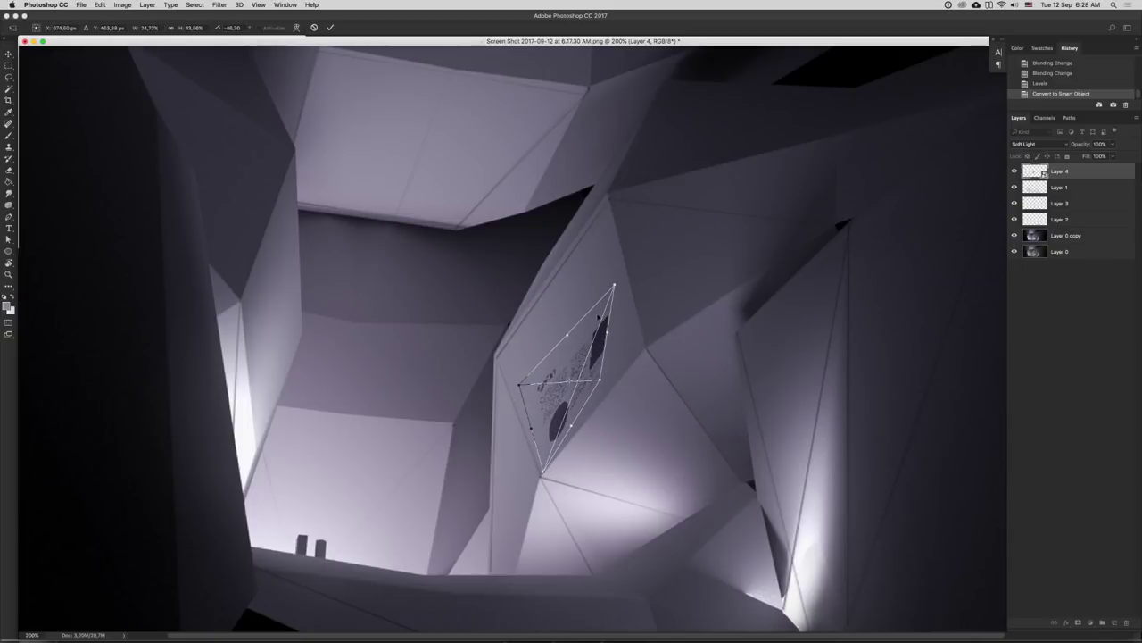
pyautogui.moveTo(614, 285); pyautogui.dragTo(580, 326)
pyautogui.moveTo(600, 380); pyautogui.dragTo(629, 373)
pyautogui.moveTo(520, 384); pyautogui.dragTo(511, 390)
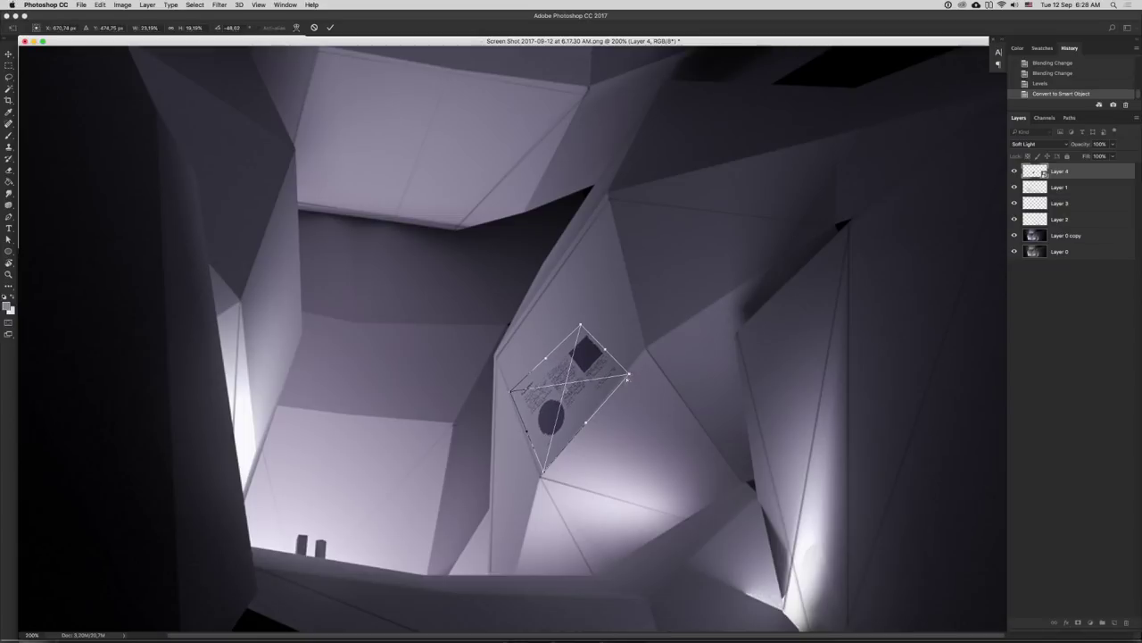
pyautogui.moveTo(629, 380); pyautogui.dragTo(621, 380)
pyautogui.moveTo(580, 326); pyautogui.dragTo(584, 301)
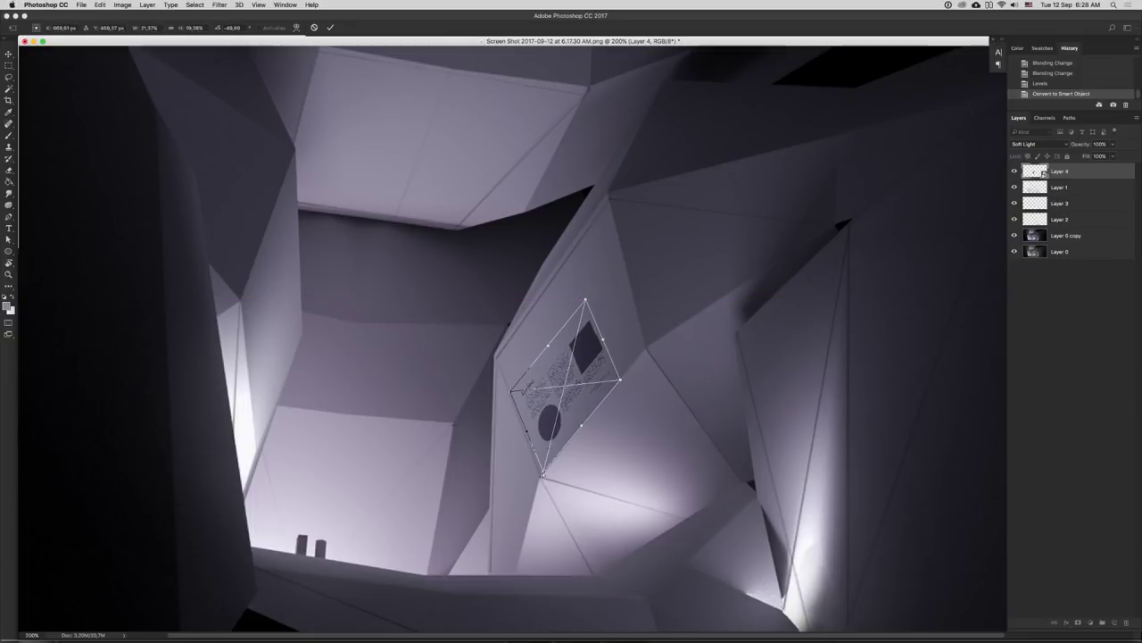
# - Shrink the distorted Epsilon graphic into the tall facet's lower corner and apply the transform
pyautogui.moveTo(542, 473); pyautogui.dragTo(539, 472)
pyautogui.moveTo(620, 379); pyautogui.dragTo(561, 430)
pyautogui.press('Return')
pyautogui.click(557, 427)
pyautogui.keyDown('alt'); pyautogui.click(605, 305); pyautogui.keyUp('alt')
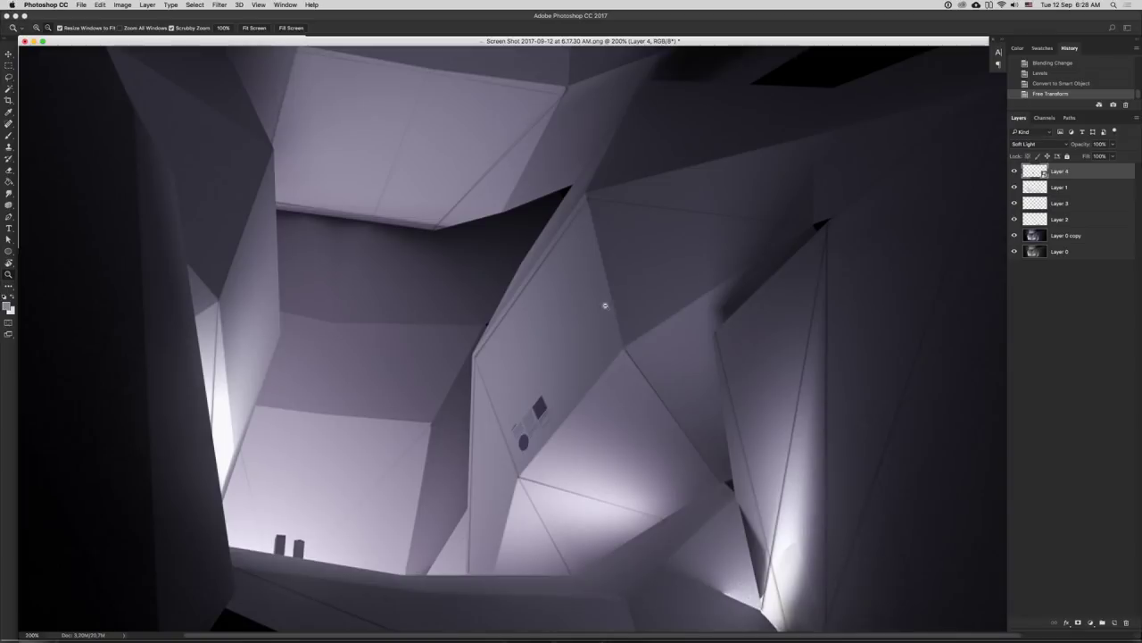
# - Distort the small Epsilon graphic to a narrower shape, apply it and shift the graphic slightly on the tall facet
pyautogui.hotkey('ctrl', 't')
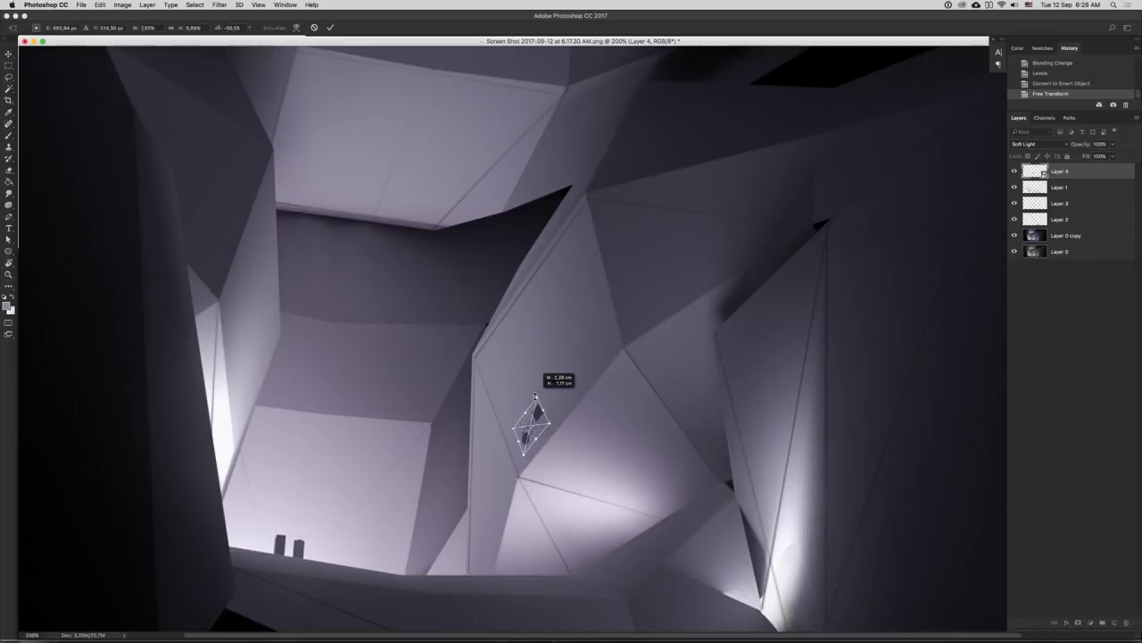
pyautogui.press('Return')
pyautogui.moveTo(578, 398); pyautogui.dragTo(583, 415)
pyautogui.keyDown('alt'); pyautogui.click(627, 390); pyautogui.keyUp('alt')
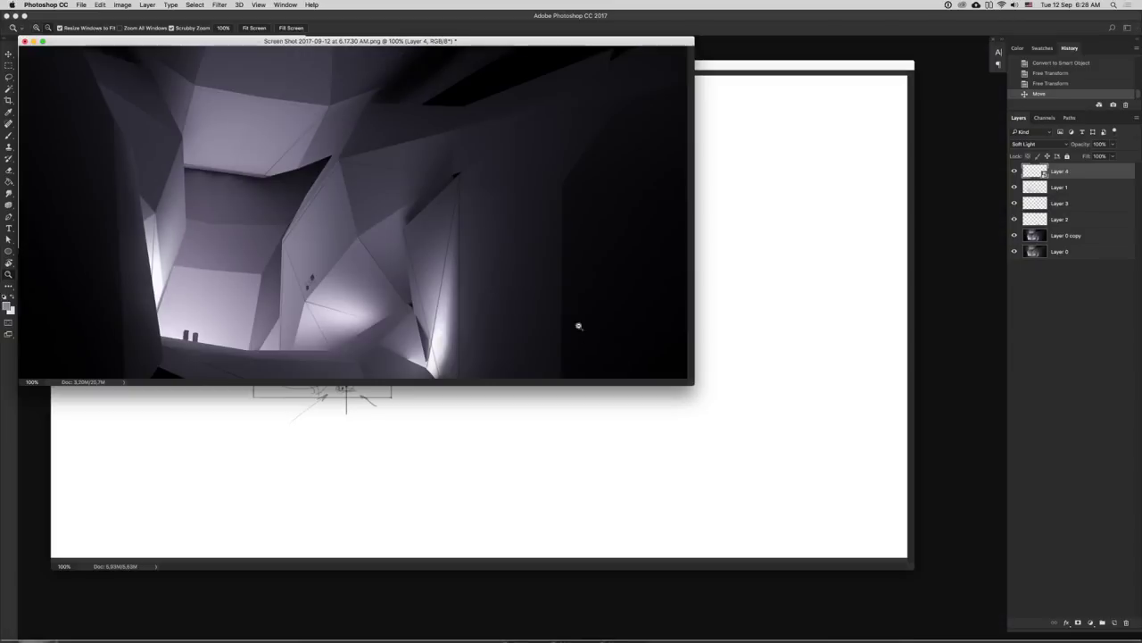
pyautogui.moveTo(692, 382); pyautogui.dragTo(912, 526)
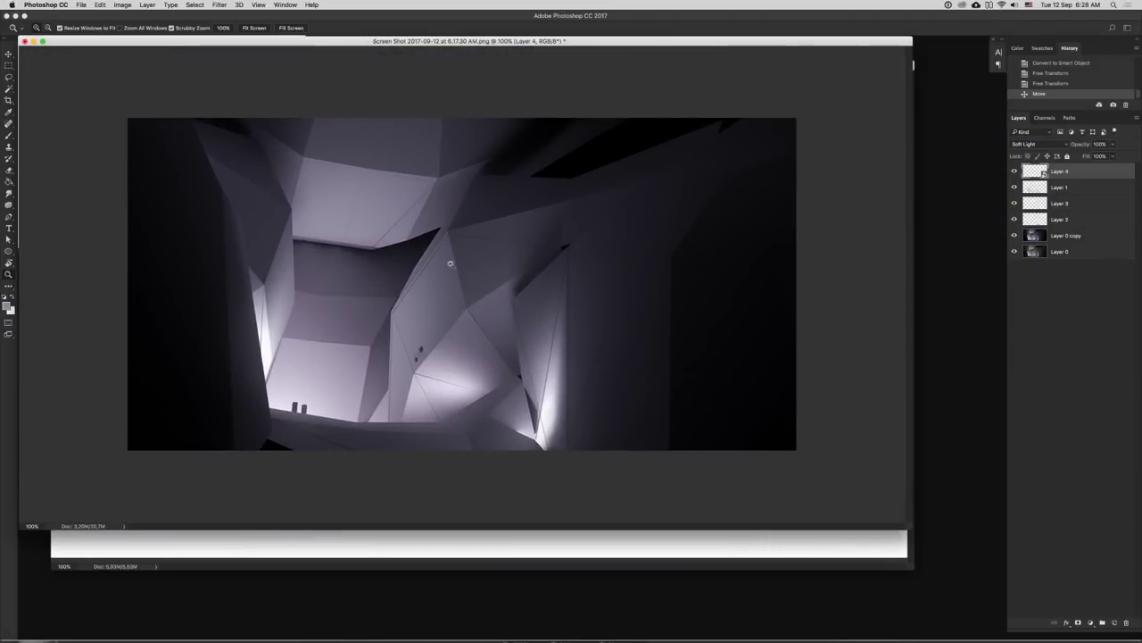
pyautogui.click(673, 548)
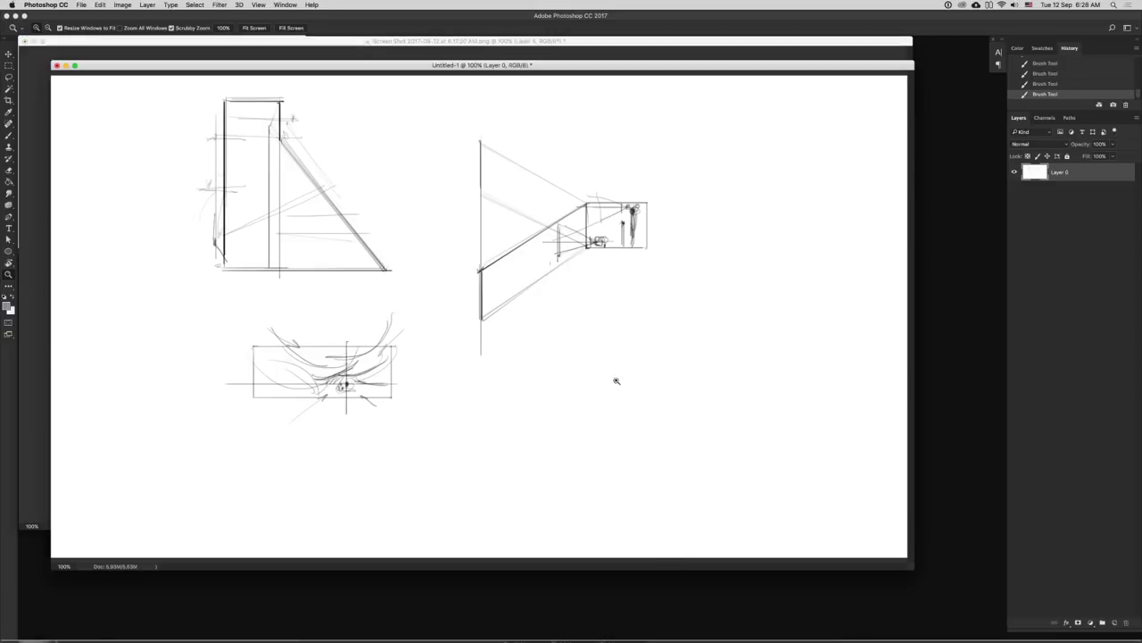
pyautogui.click(674, 44)
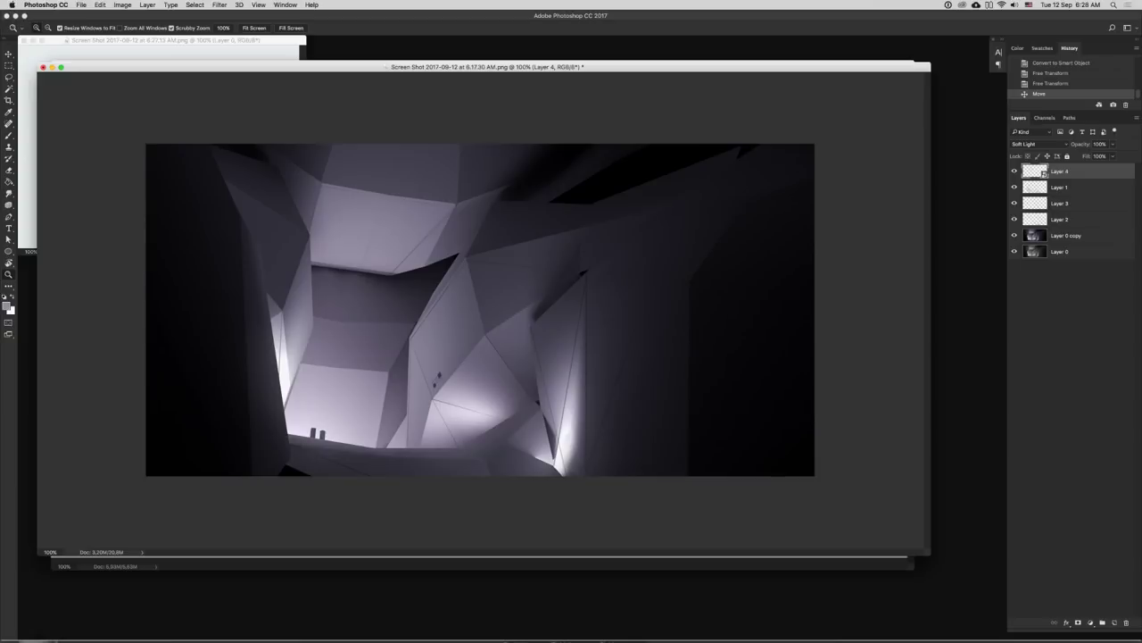
# - Switch to Chrome, capture a screenshot of the thick rounded black bar with its vertical caption, and return to Photoshop
pyautogui.press('super+Tab')
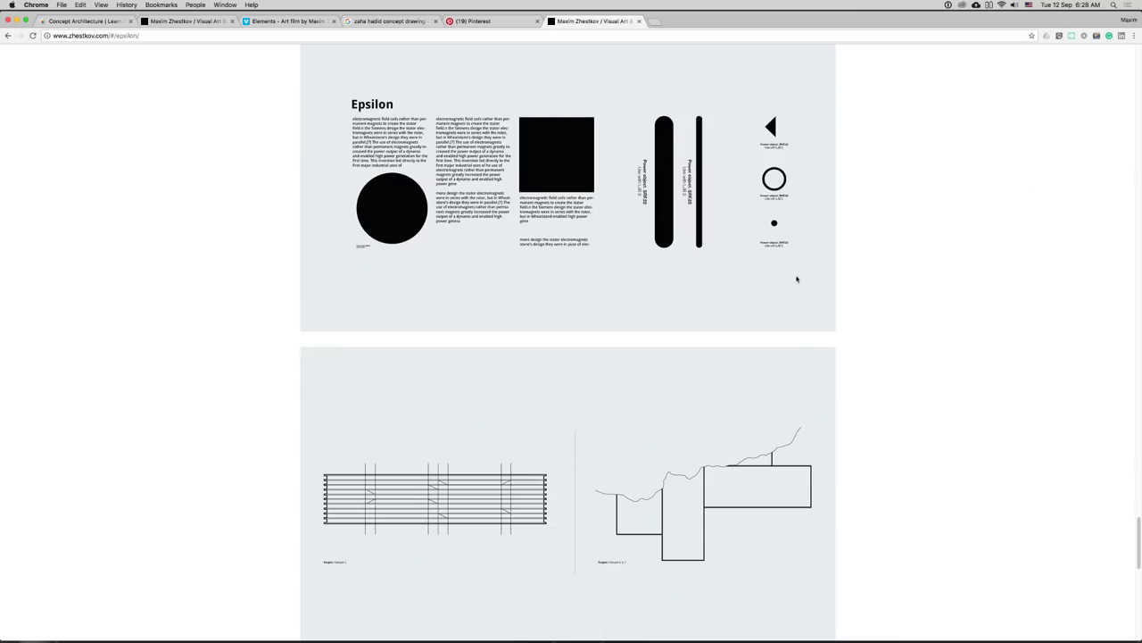
pyautogui.moveTo(618, 98); pyautogui.dragTo(691, 270)
pyautogui.press('super+Tab')
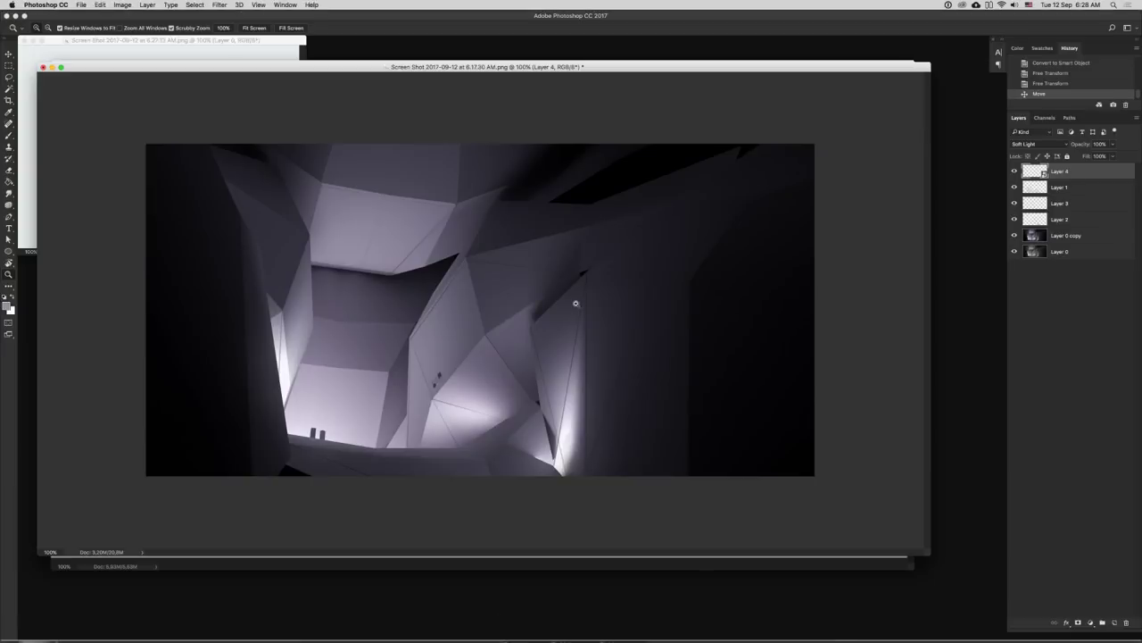
# - Open the 6.28.55 AM screenshot of the rounded bar, copy its whole canvas and paste it into the cave render
pyautogui.press('super+o')
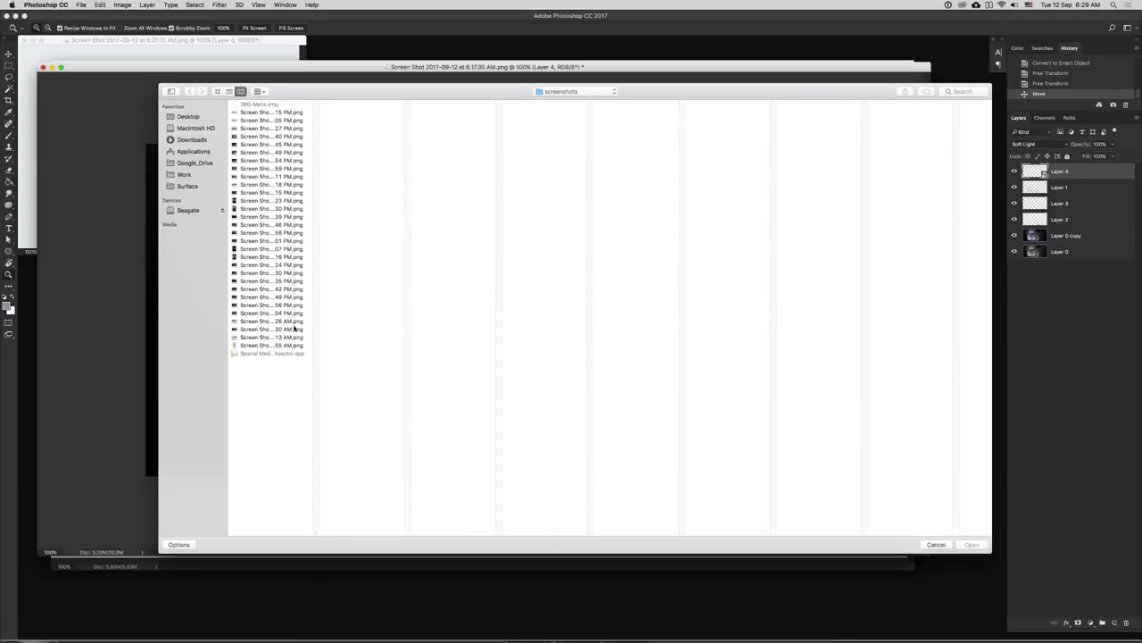
pyautogui.click(277, 346)
pyautogui.doubleClick(280, 348)
pyautogui.press('super+a')
pyautogui.press('super+c')
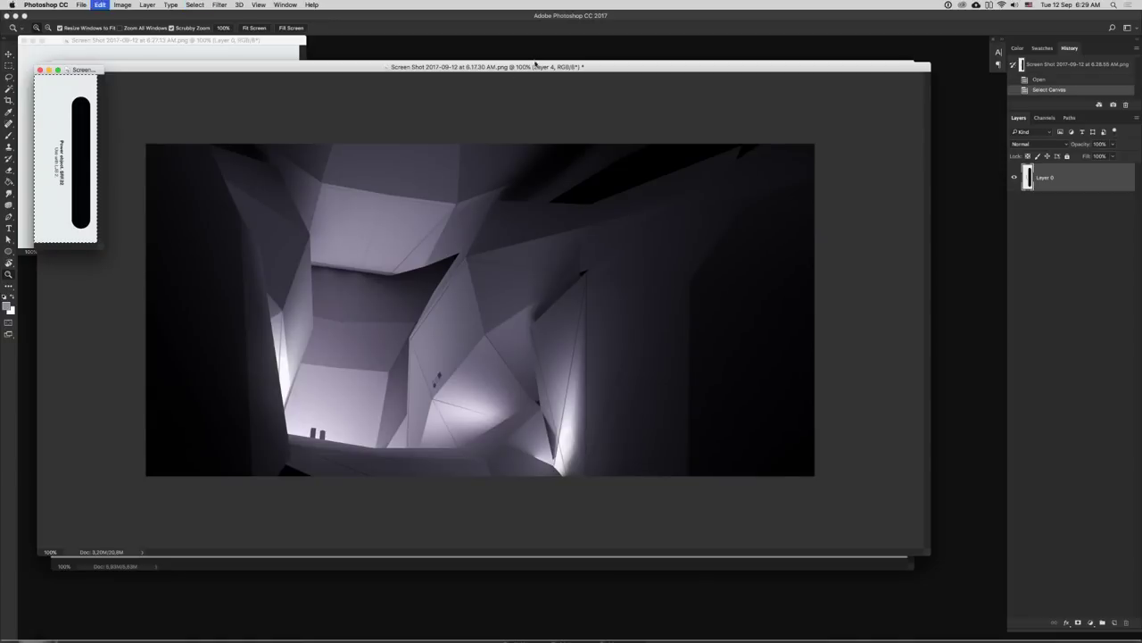
pyautogui.click(538, 67)
pyautogui.press('super+v')
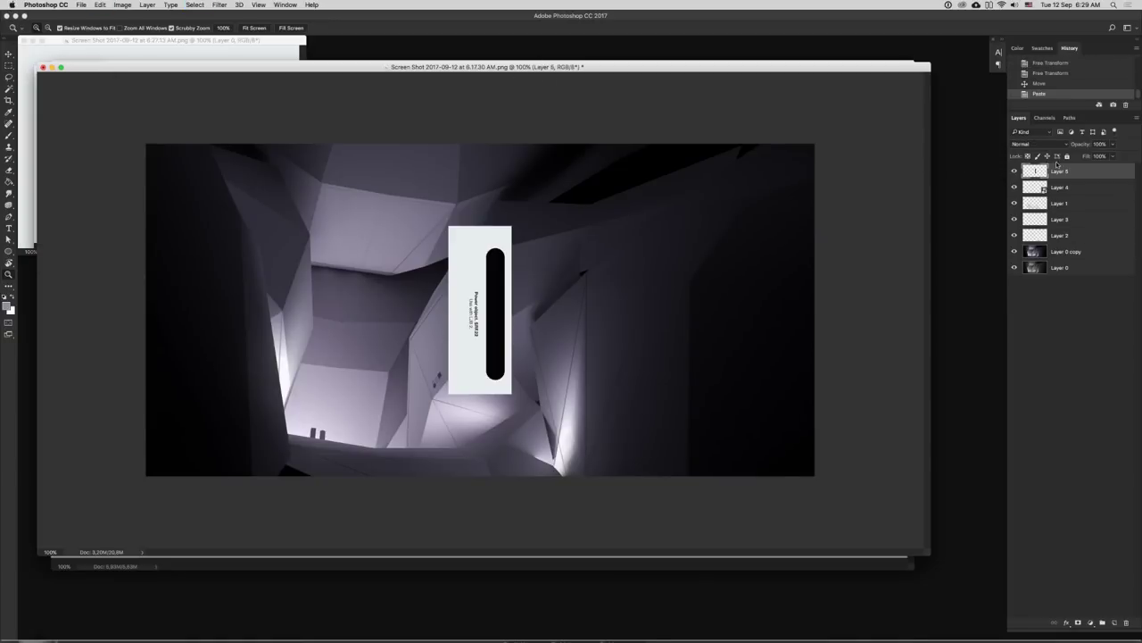
# - Convert the pasted rounded-bar layer to a Smart Object and set its blend mode to Overlay
pyautogui.rightClick(1075, 168)
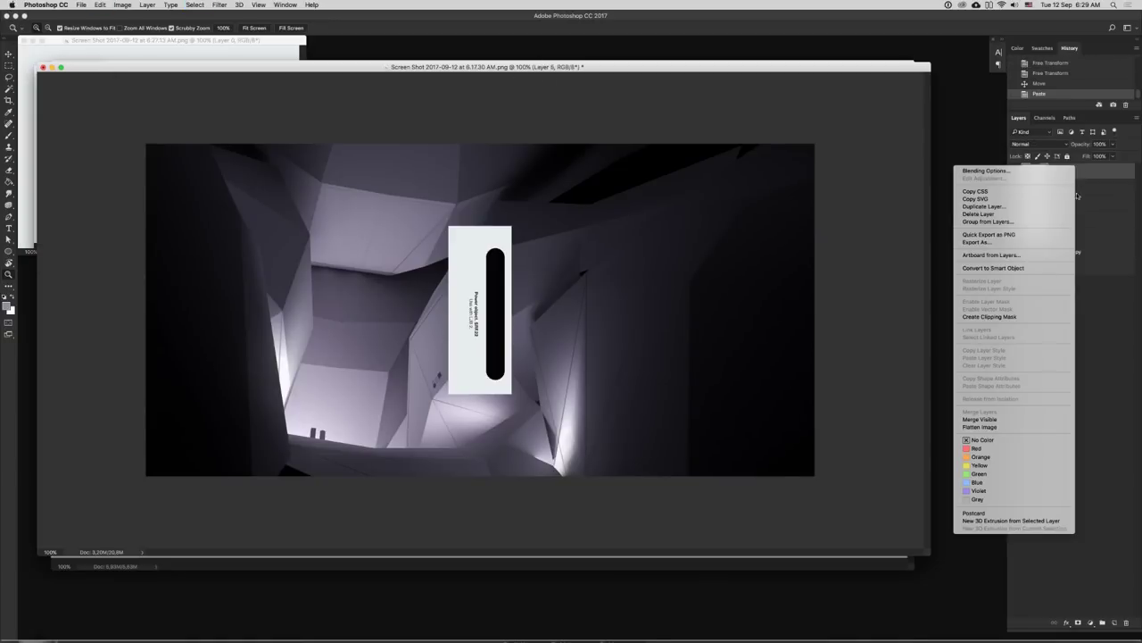
pyautogui.click(1031, 268)
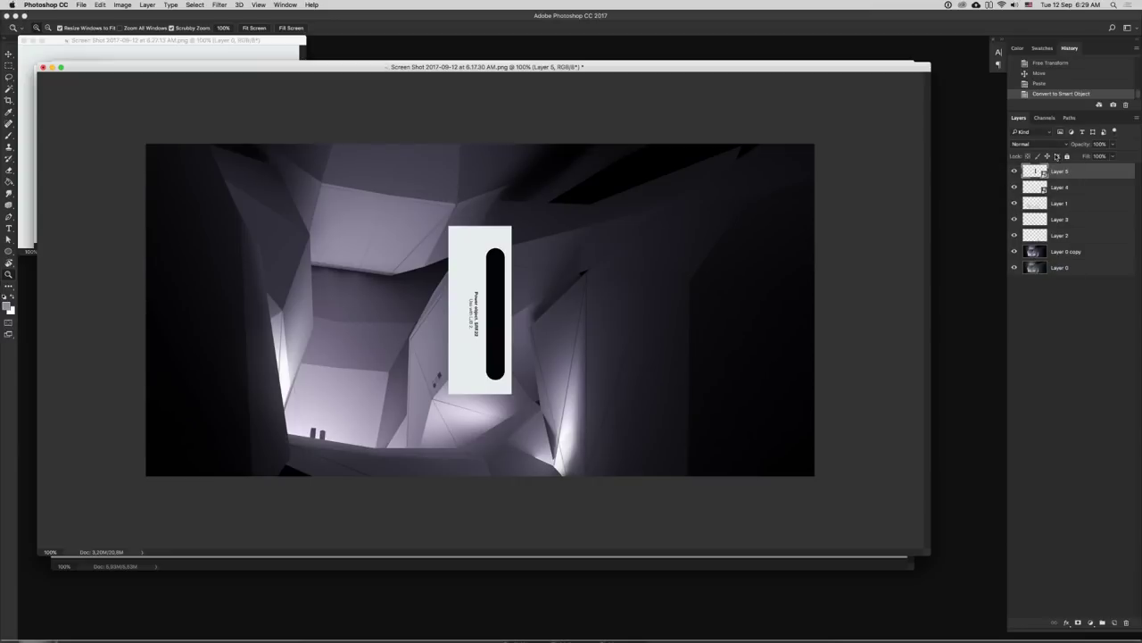
pyautogui.click(1040, 144)
pyautogui.click(1040, 248)
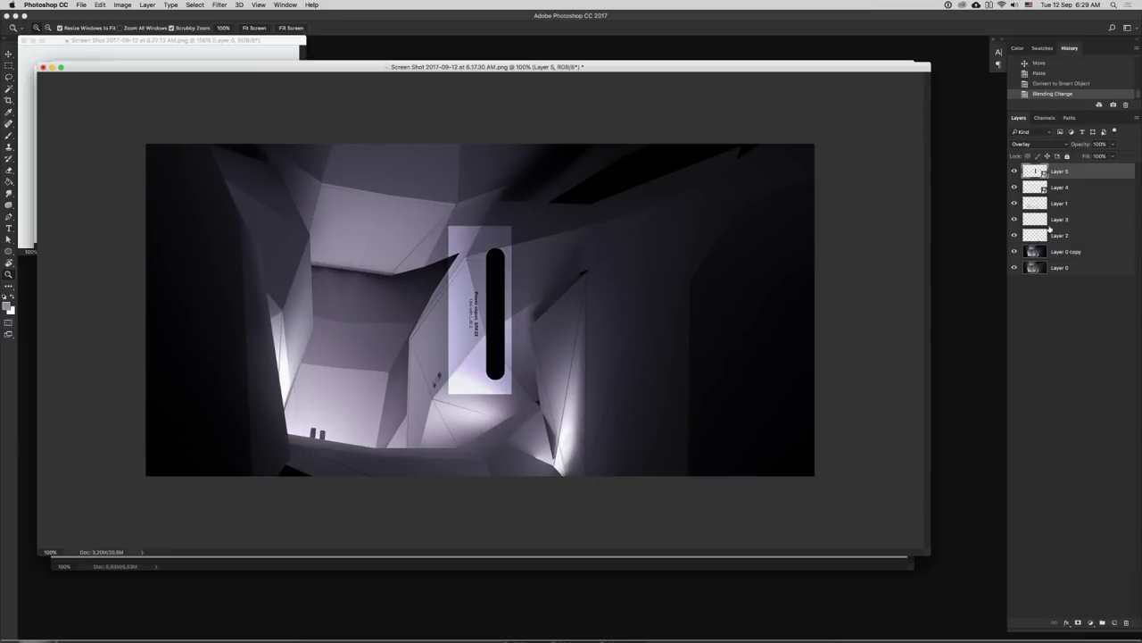
# - Compress the output range of the rounded-bar graphic with Levels, raising the black output to 71 and lowering the white output to mid-grey
pyautogui.press('super+l')
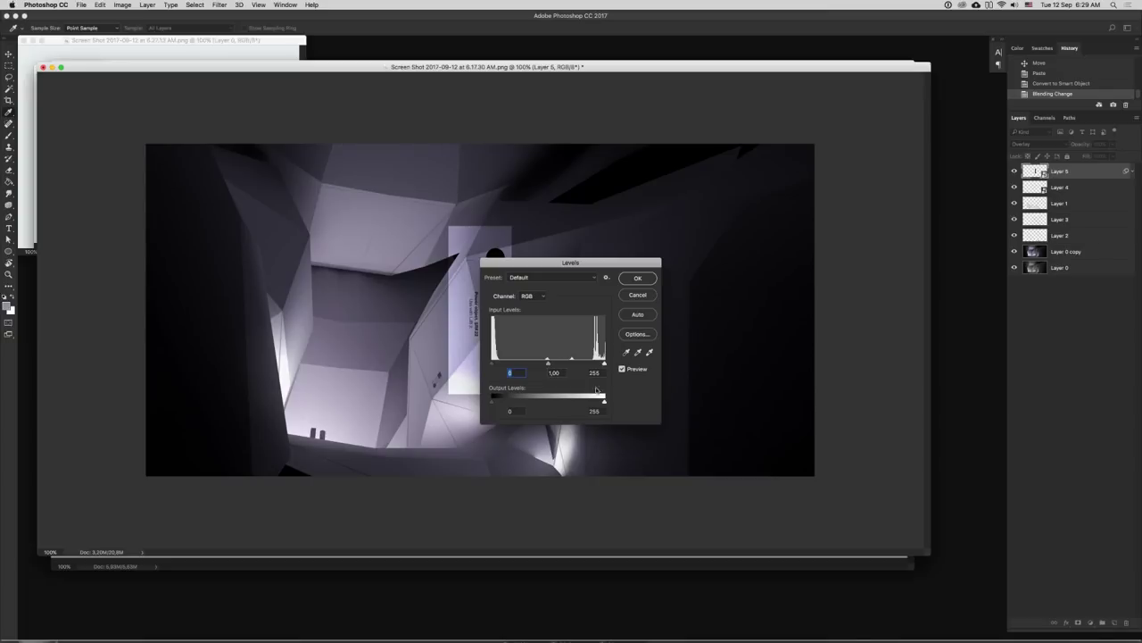
pyautogui.moveTo(604, 401); pyautogui.dragTo(574, 401)
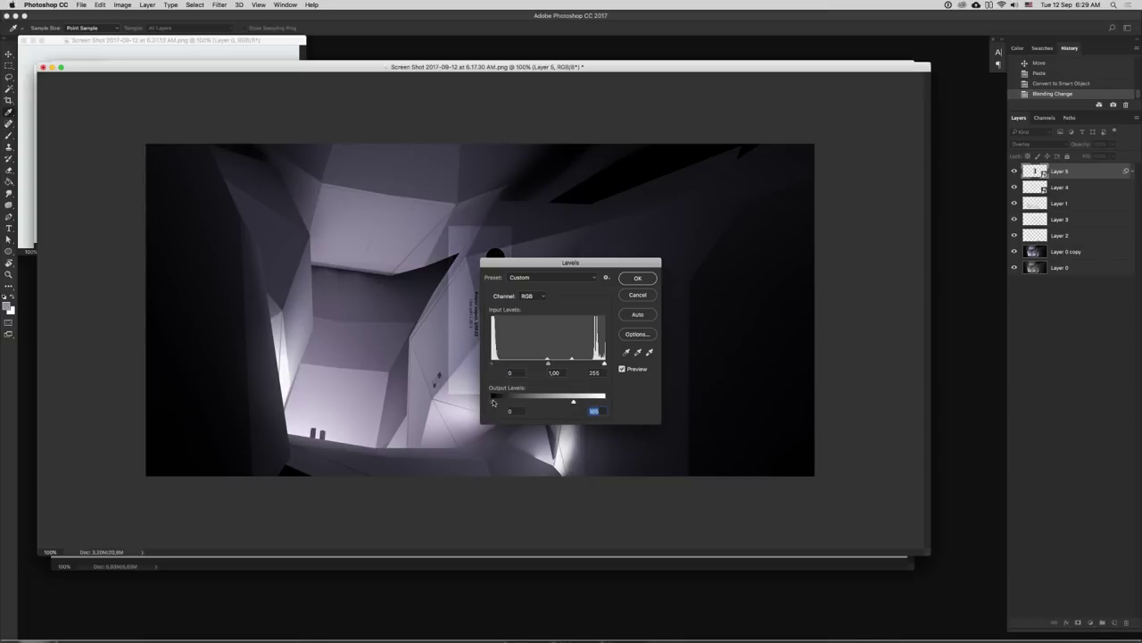
pyautogui.moveTo(492, 402); pyautogui.dragTo(550, 402)
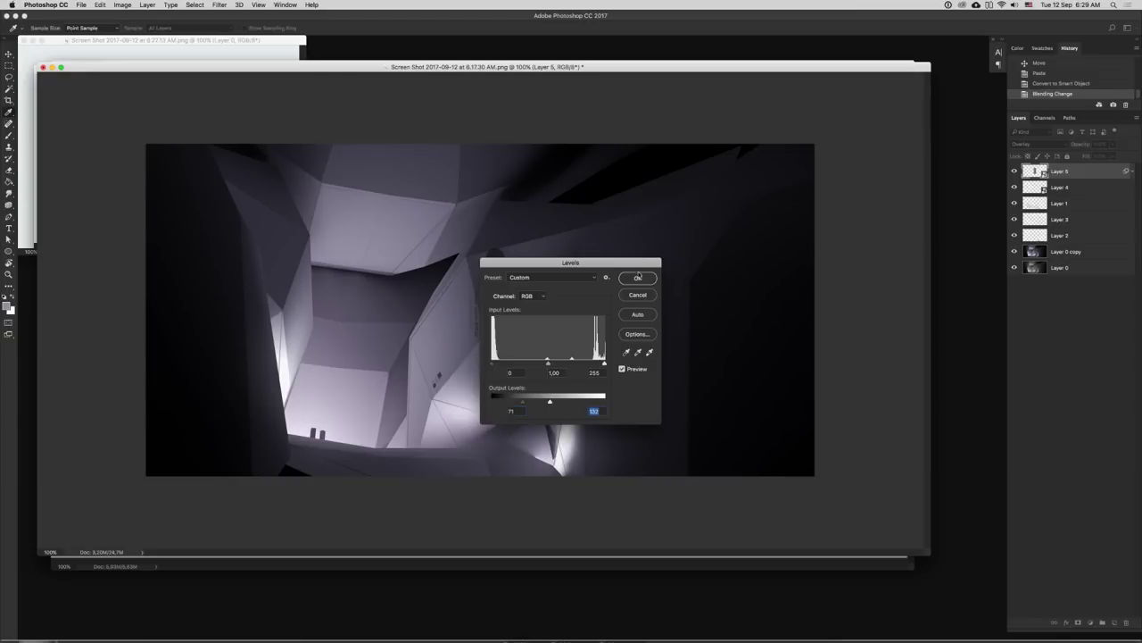
pyautogui.click(638, 278)
# - Rotate the rounded-bar graphic to near horizontal, shrink it and place it on the bright upper ceiling facet
pyautogui.press('super+t')
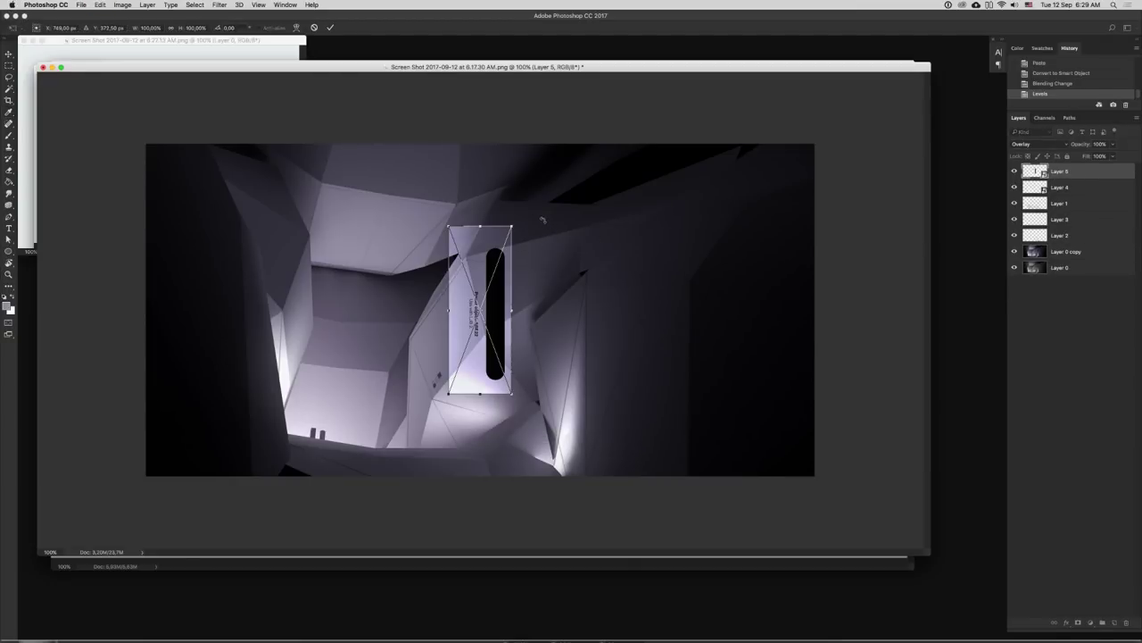
pyautogui.moveTo(543, 219); pyautogui.dragTo(465, 217)
pyautogui.press('Return')
pyautogui.press('super+t')
pyautogui.moveTo(512, 170); pyautogui.dragTo(394, 217)
pyautogui.press('Return')
pyautogui.press('z')
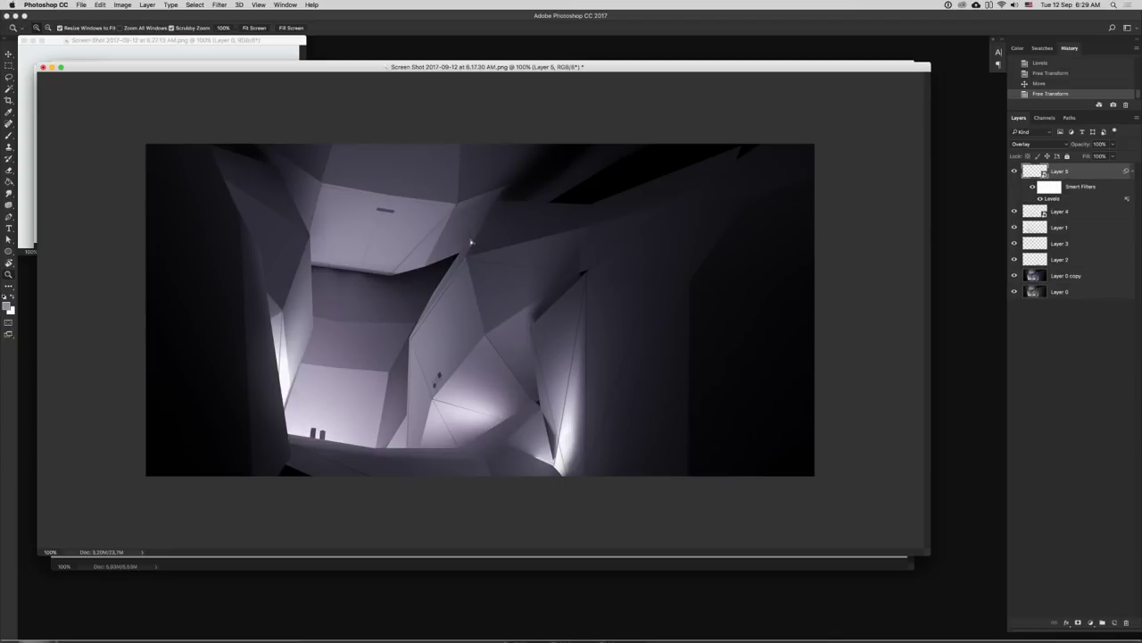
pyautogui.moveTo(470, 241); pyautogui.dragTo(470, 235)
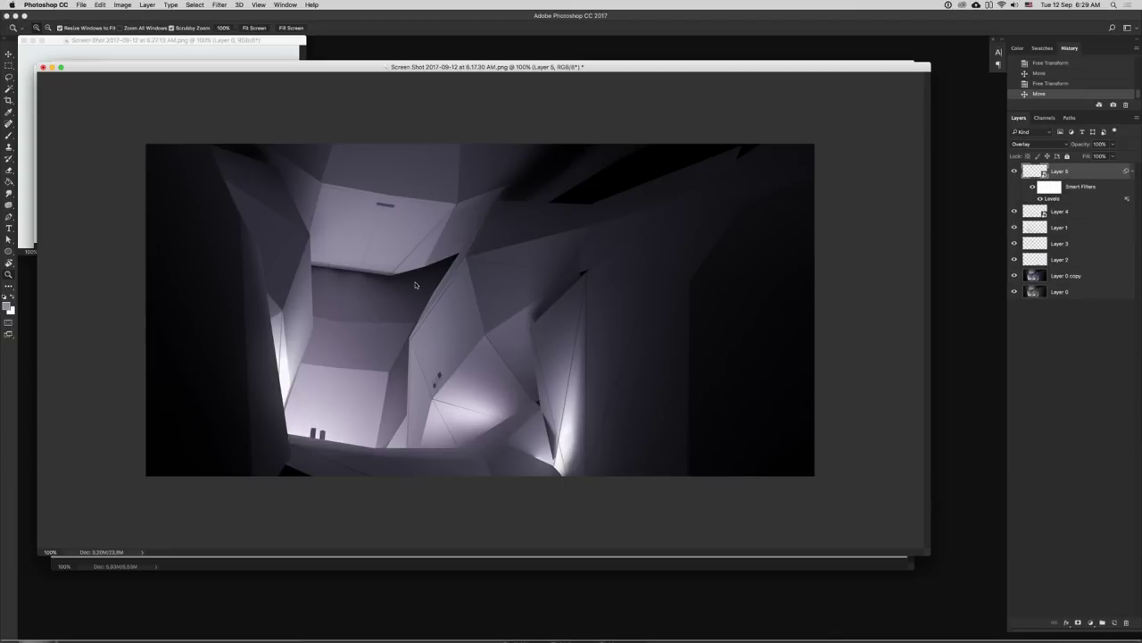
# - Flip the canvas horizontally and merge all layers from Layer 5 down to Layer 0 copy
pyautogui.press('alt+super+f')
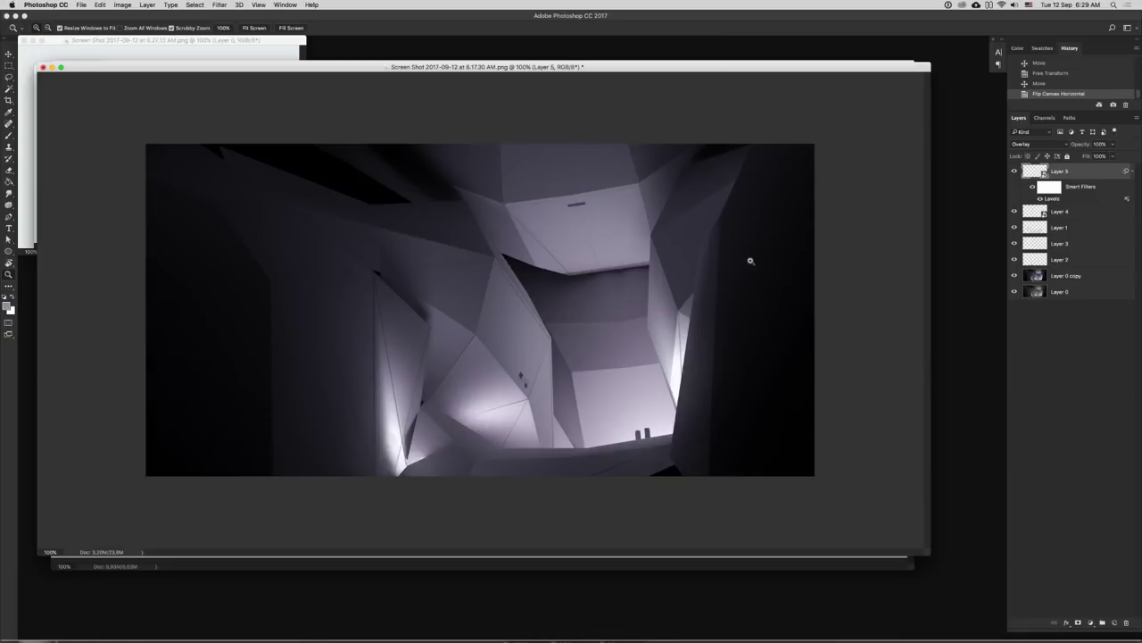
pyautogui.keyDown('shift'); pyautogui.click(1074, 277); pyautogui.keyUp('shift')
pyautogui.press('super+e')
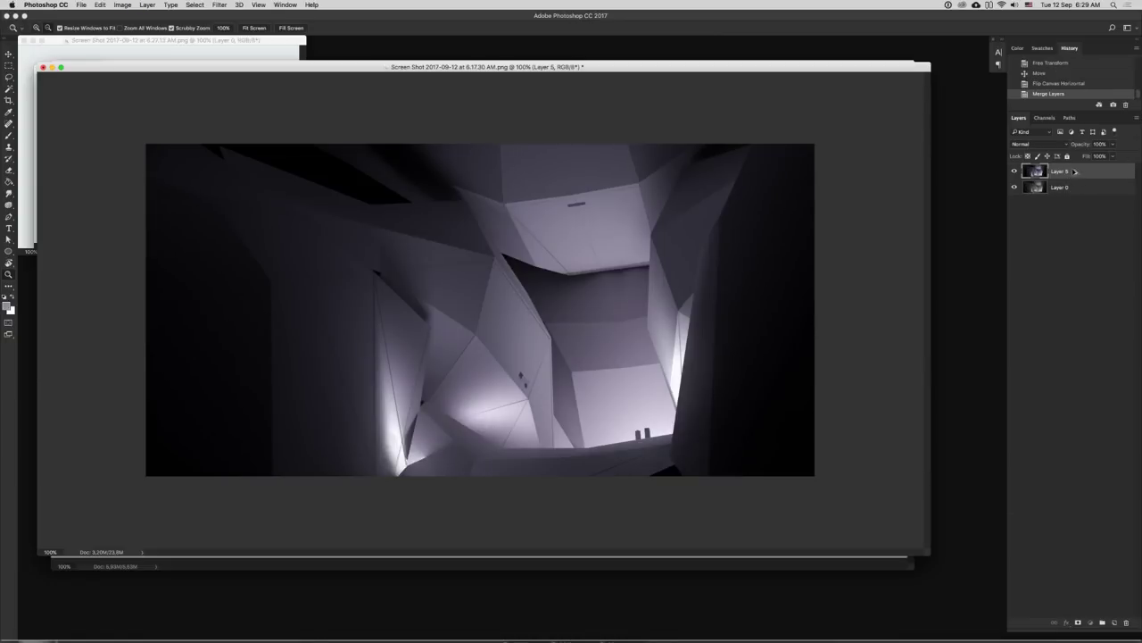
# - Duplicate the merged layer and slightly lower its green channel's white input in Levels
pyautogui.moveTo(1076, 172); pyautogui.dragTo(1063, 174)
pyautogui.press('super+l')
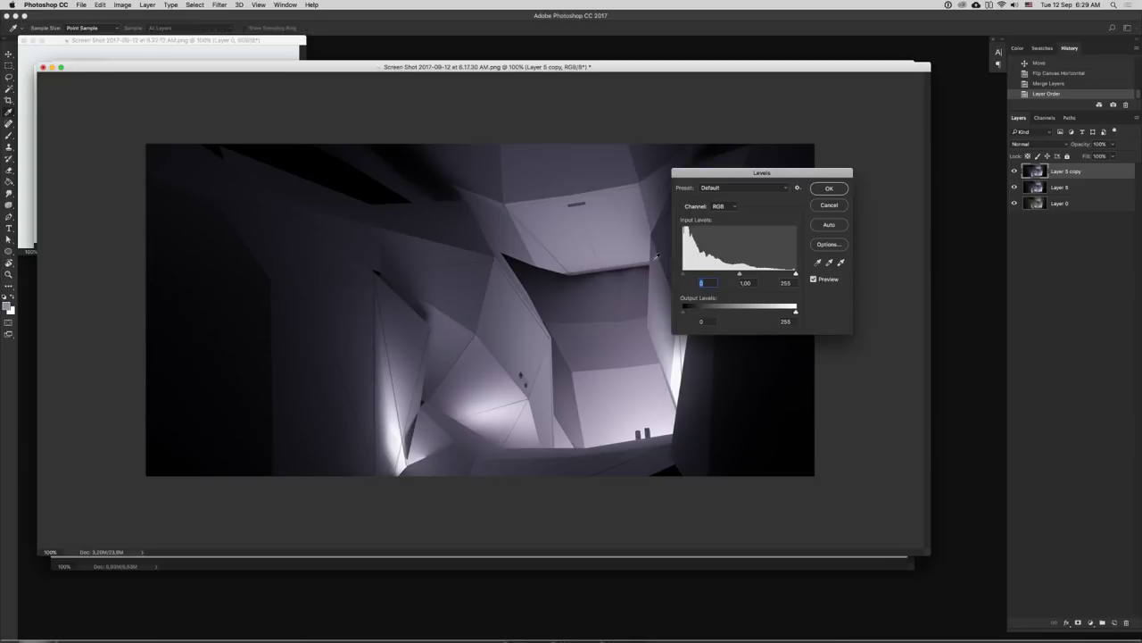
pyautogui.click(726, 206)
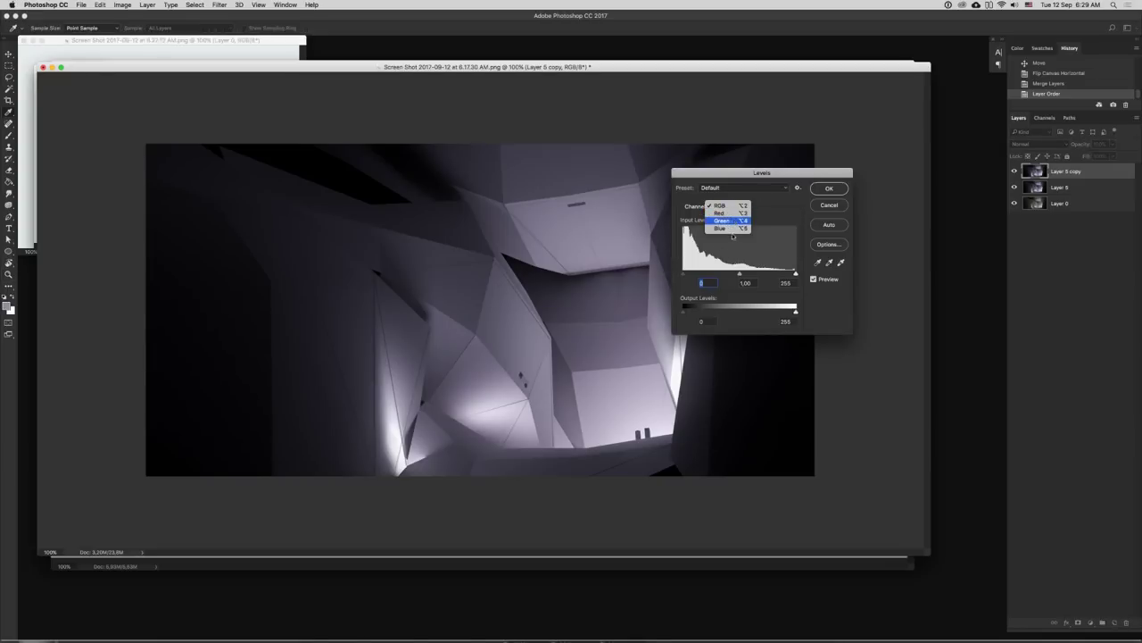
pyautogui.click(726, 221)
pyautogui.moveTo(739, 273); pyautogui.dragTo(683, 273)
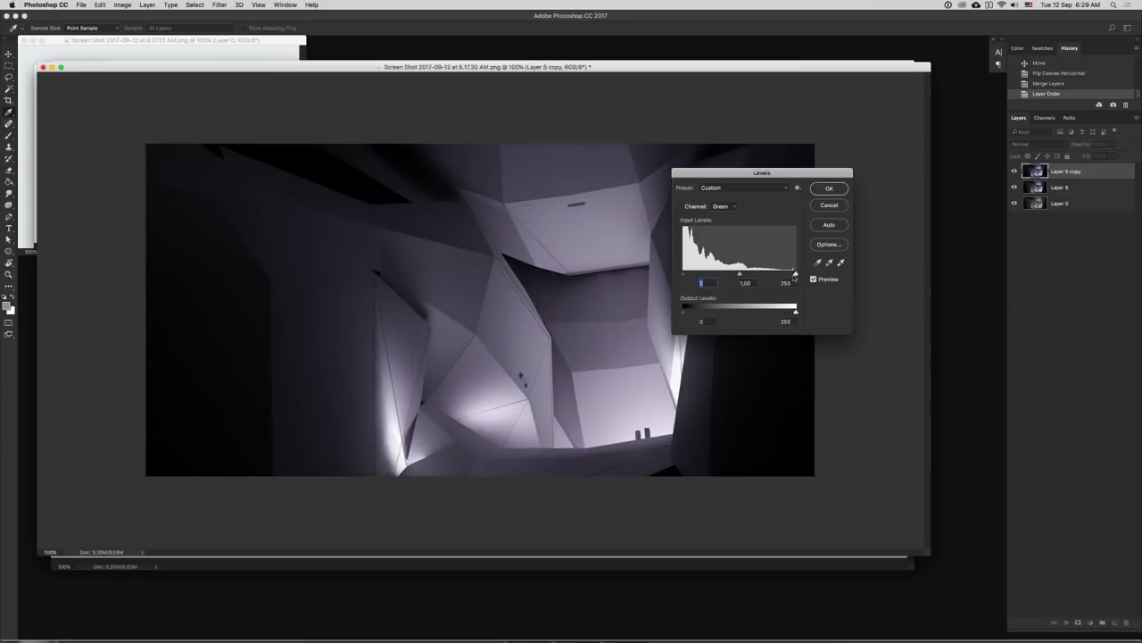
pyautogui.moveTo(795, 275)
pyautogui.mouseDown()
pyautogui.moveTo(775, 274)
pyautogui.moveTo(789, 274)
pyautogui.mouseUp()
# - Lower the white output of the red channel in Levels to cool the image
pyautogui.click(734, 211)
pyautogui.click(719, 196)
pyautogui.moveTo(688, 274); pyautogui.dragTo(684, 274)
pyautogui.moveTo(785, 311); pyautogui.dragTo(767, 311)
# - Set the blue channel's midtones to 0.97 and white input to 253, narrow its output range slightly, and apply the Levels adjustment
pyautogui.click(729, 208)
pyautogui.click(725, 227)
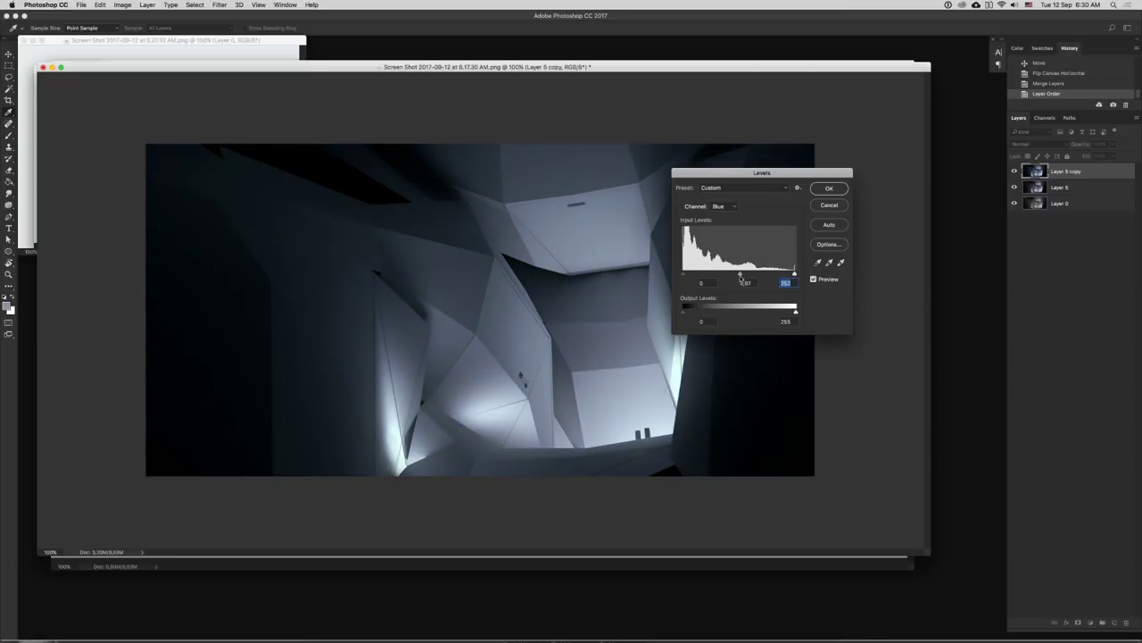
pyautogui.hotkey('shift', 'Tab')
pyautogui.moveTo(792, 312); pyautogui.dragTo(789, 313)
pyautogui.moveTo(682, 313); pyautogui.dragTo(686, 314)
pyautogui.moveTo(684, 275); pyautogui.dragTo(684, 276)
pyautogui.click(685, 275)
pyautogui.click(823, 192)
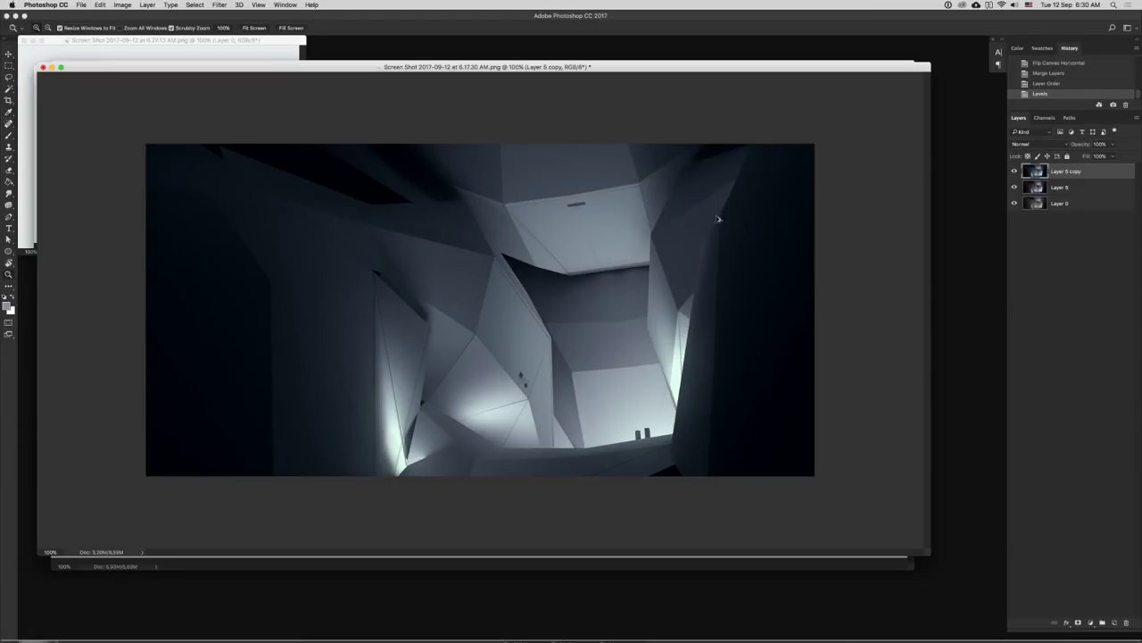
# - Flip the canvas horizontally back and compare the graded layers with the base render by toggling their visibility
pyautogui.press('F2')
pyautogui.moveTo(1015, 171); pyautogui.dragTo(1014, 187)
pyautogui.click(1014, 187)
pyautogui.click(1015, 173)
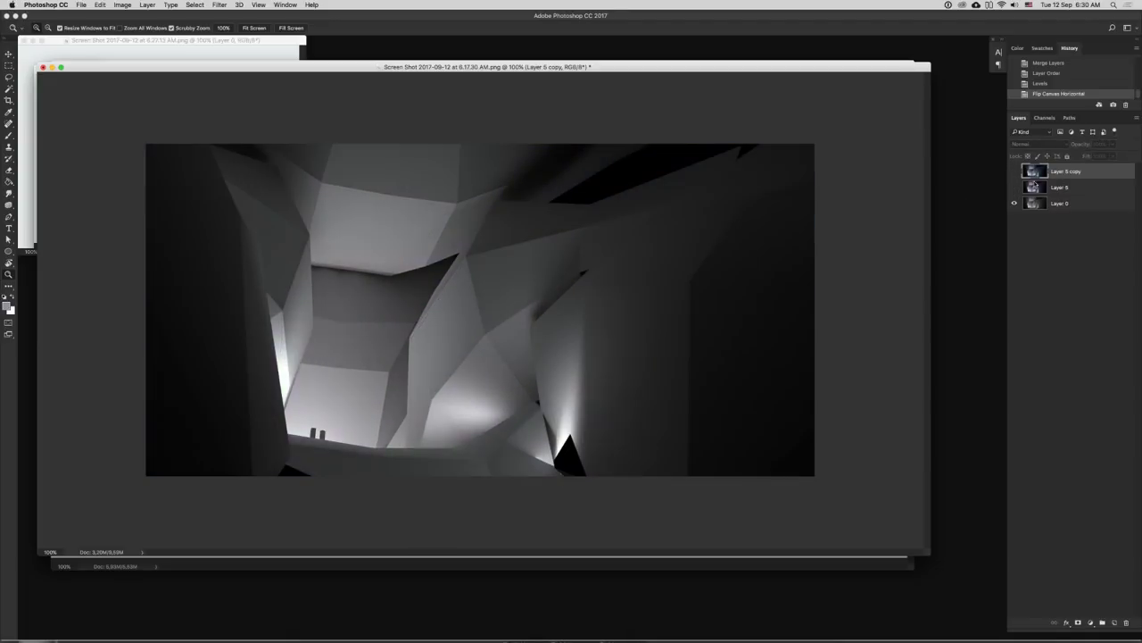
pyautogui.click(1015, 187)
pyautogui.click(1015, 173)
# - Duplicate the cool-graded layer and reduce the copy's saturation to -24
pyautogui.moveTo(1087, 177); pyautogui.dragTo(1081, 170)
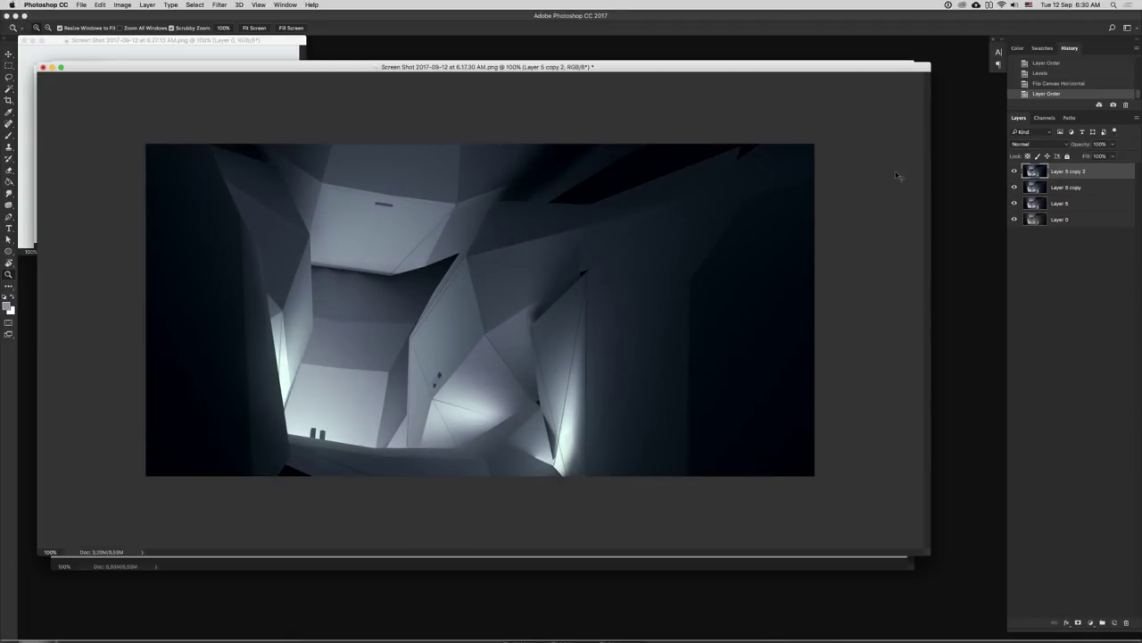
pyautogui.press('super+u')
pyautogui.moveTo(546, 381)
pyautogui.mouseDown()
pyautogui.moveTo(509, 378)
pyautogui.moveTo(533, 377)
pyautogui.mouseUp()
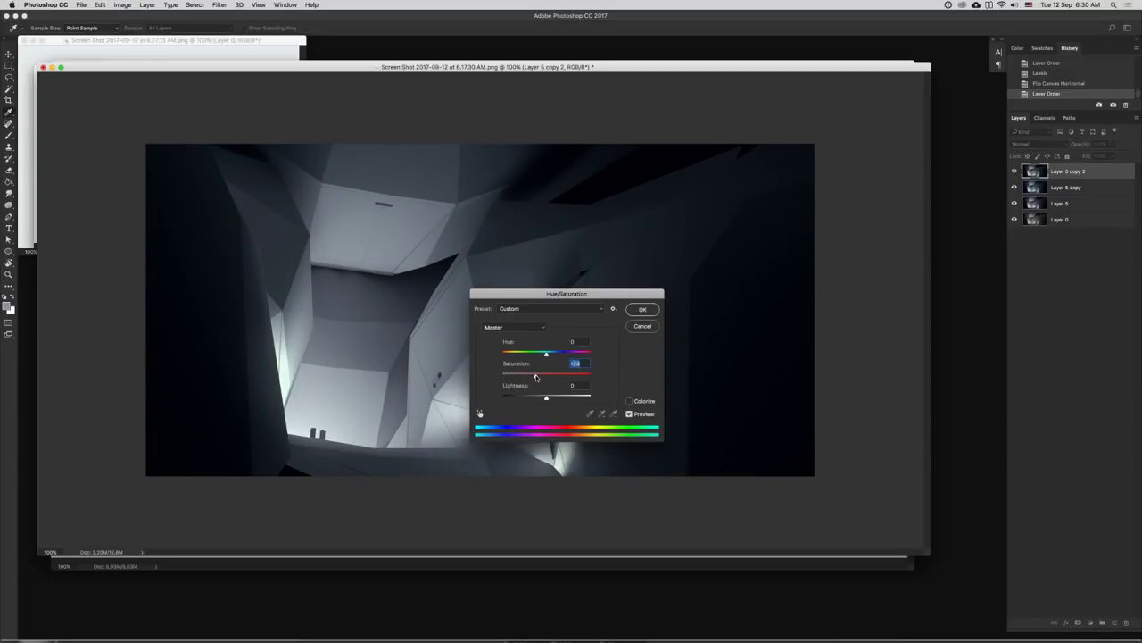
pyautogui.click(642, 309)
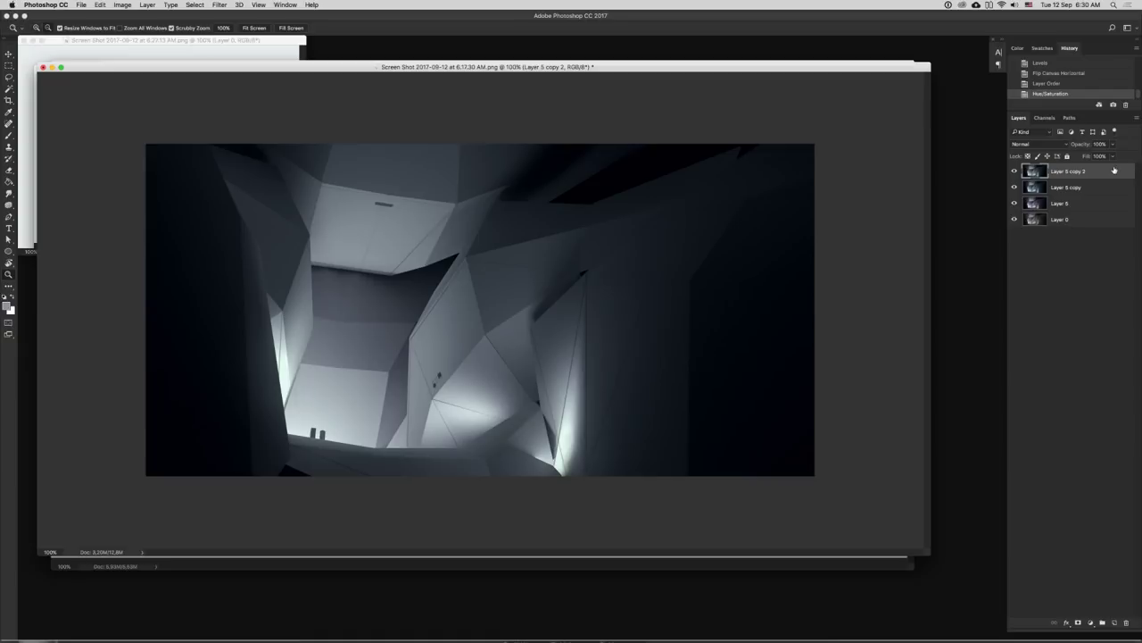
# - Duplicate the desaturated layer and sharpen the copy with a reduced-amount Unsharp Mask
pyautogui.press('super+j')
pyautogui.click(204, 5)
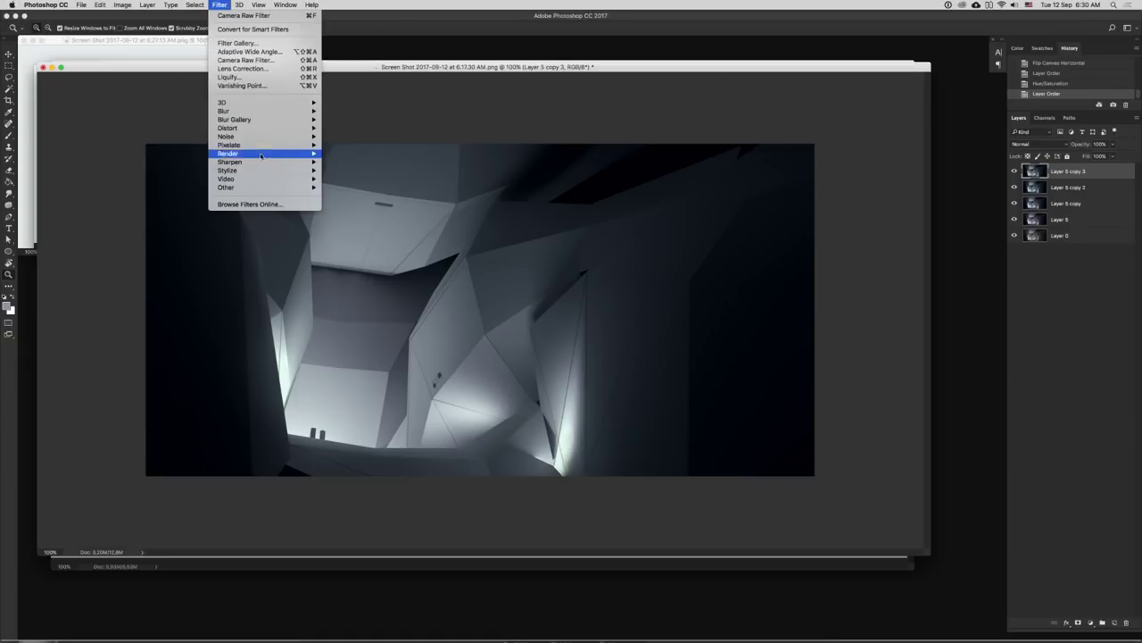
pyautogui.click(357, 201)
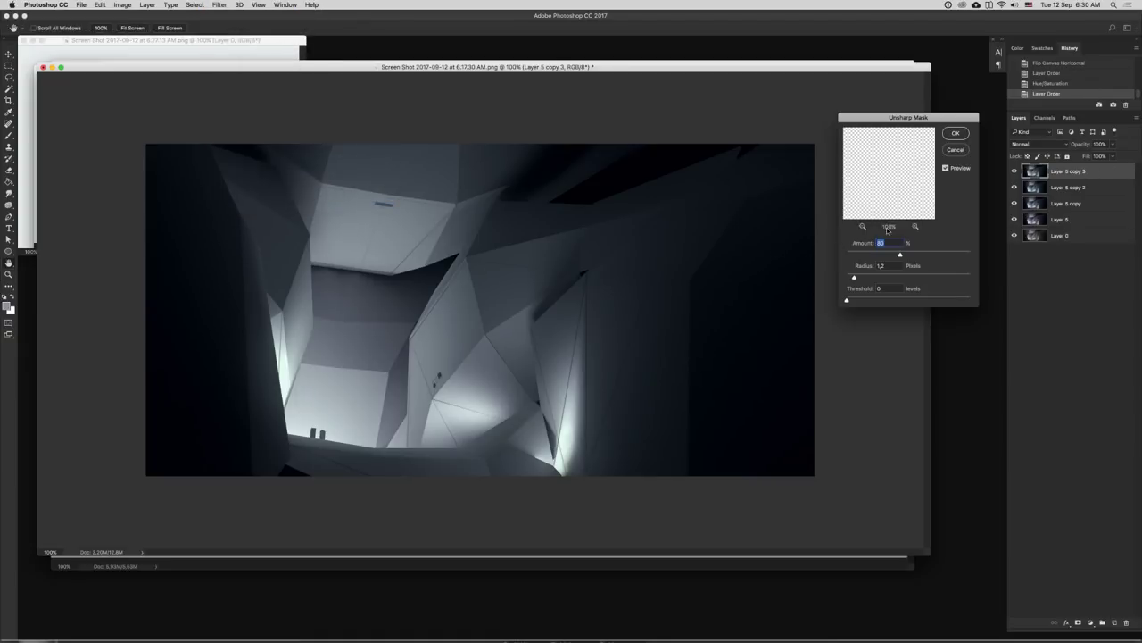
pyautogui.moveTo(883, 260); pyautogui.dragTo(872, 257)
pyautogui.click(955, 134)
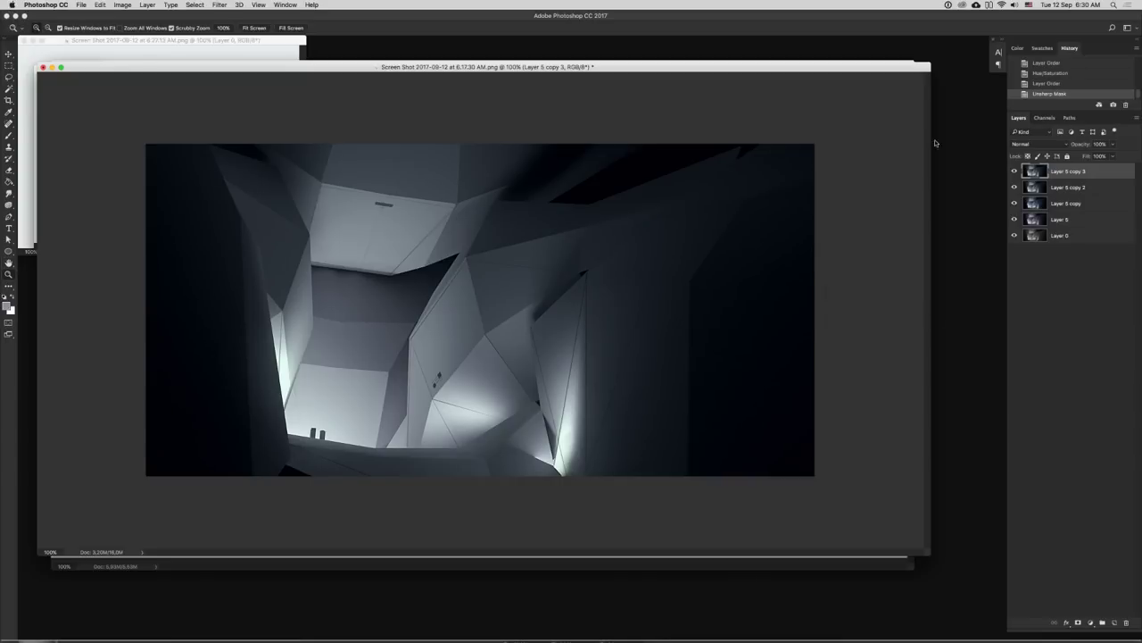
# - Switch to full-screen view and start a Save As into the Work/LearnSquared/Twitch/Twitch_2017.09.12 folder
pyautogui.press('f')
pyautogui.moveTo(610, 286); pyautogui.dragTo(606, 261)
pyautogui.scroll(-2, 605, 261)
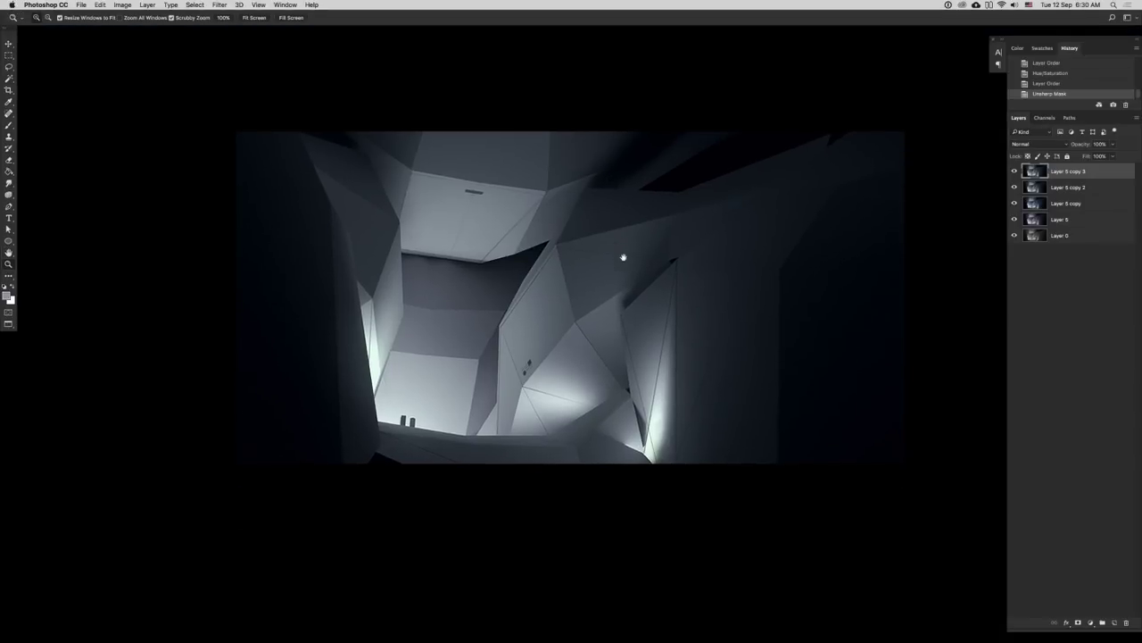
pyautogui.press('super+shift+s')
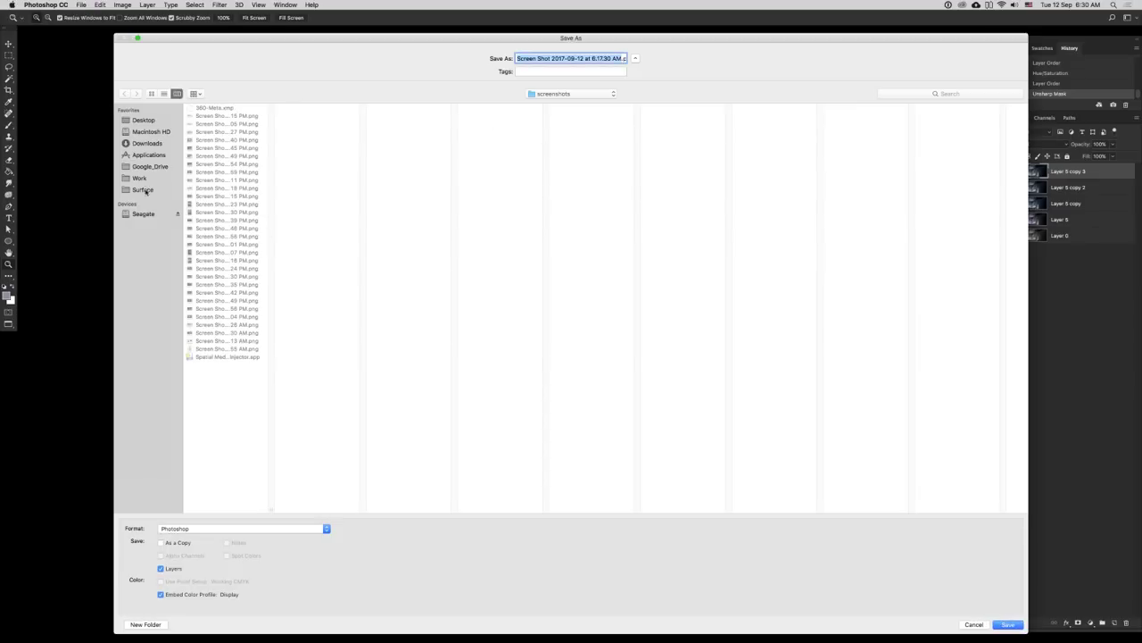
pyautogui.click(145, 189)
pyautogui.click(166, 178)
pyautogui.click(238, 109)
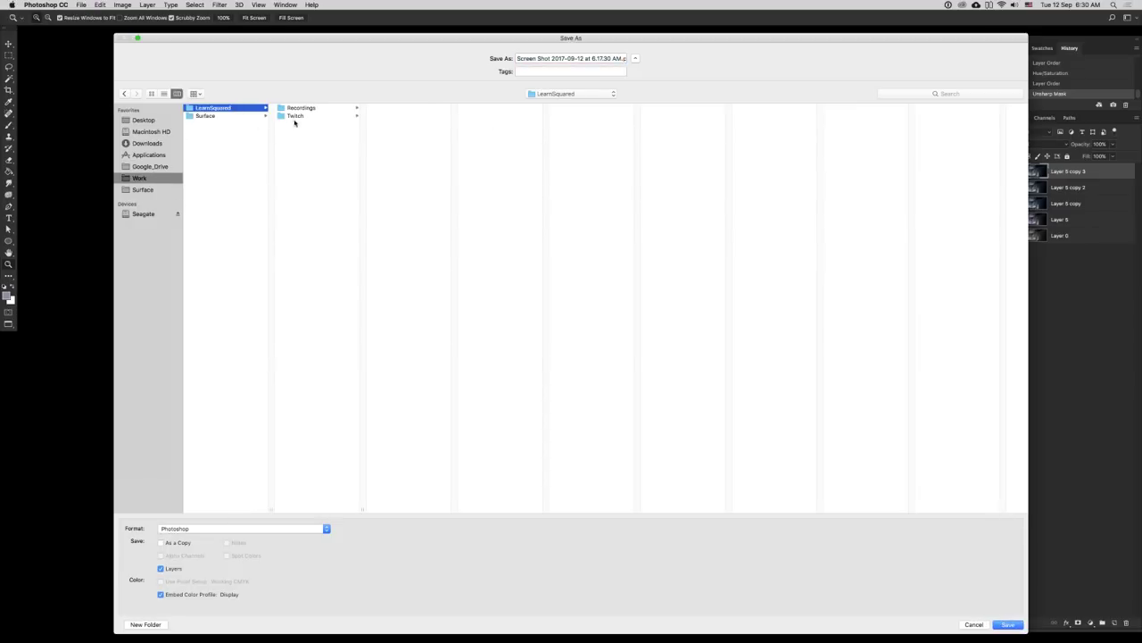
pyautogui.click(295, 116)
pyautogui.click(423, 117)
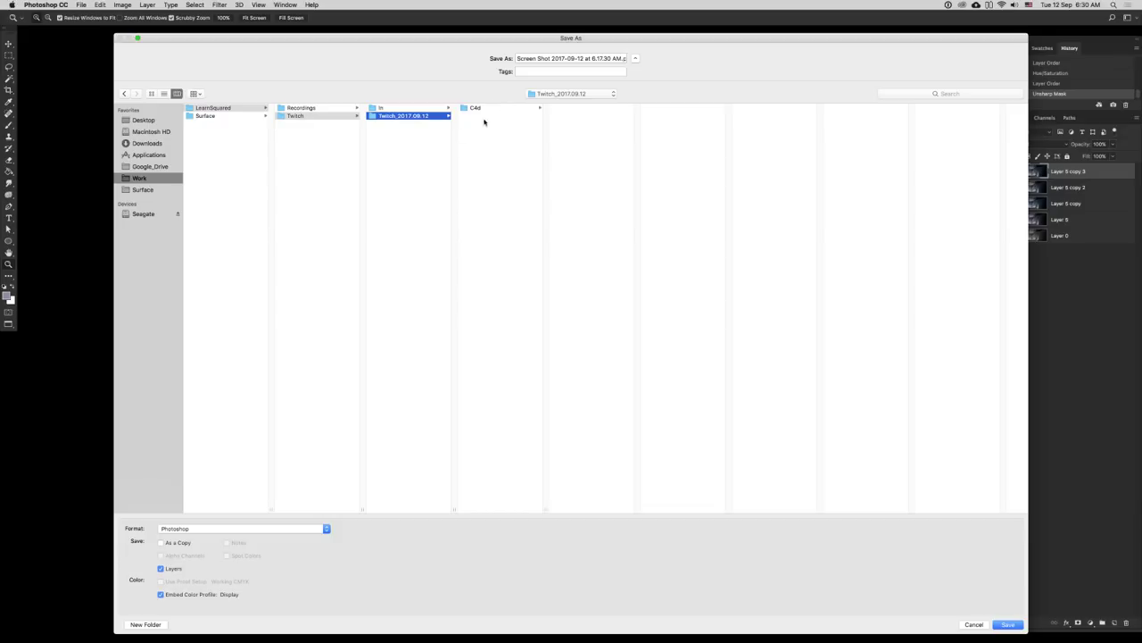
# - Save the cave render in PNG format under the name Fin_Image
pyautogui.click(223, 528)
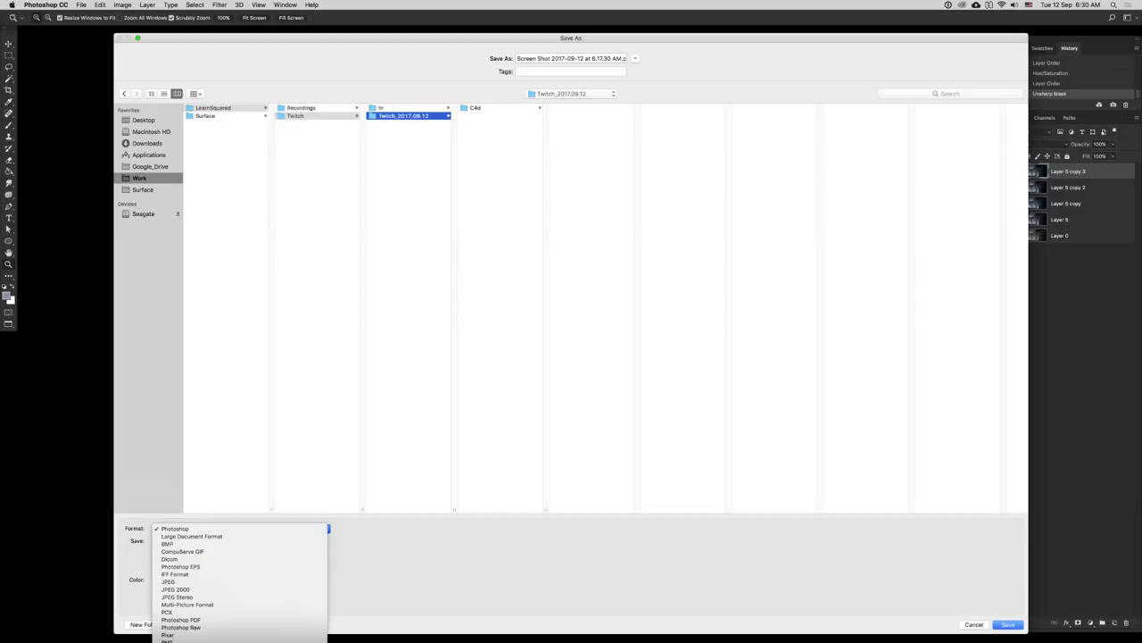
pyautogui.click(168, 639)
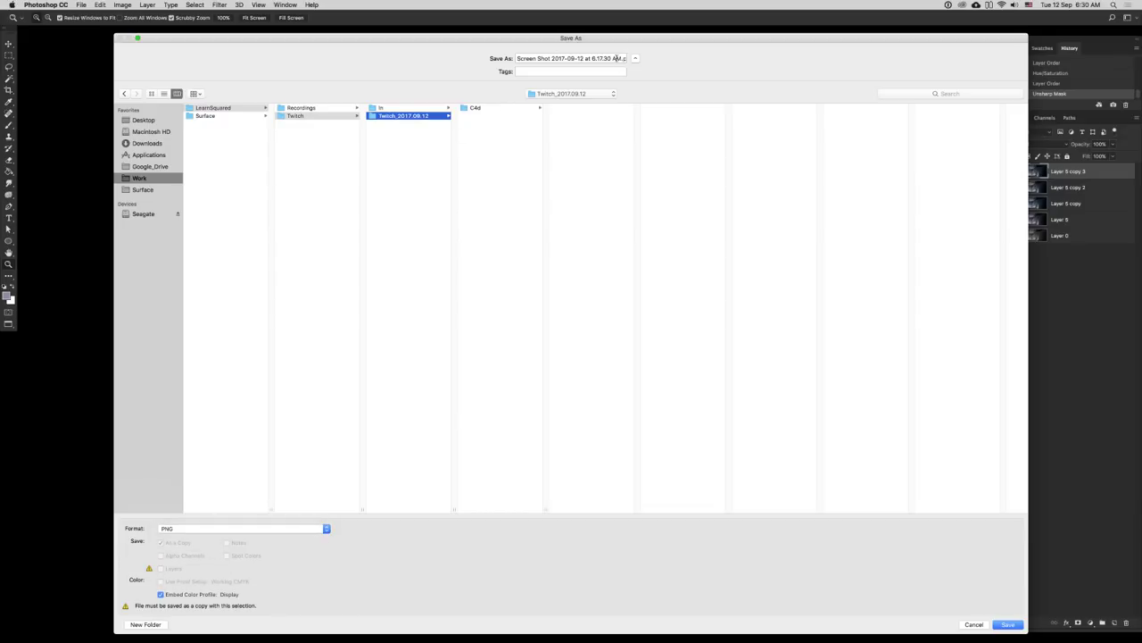
pyautogui.tripleClick(580, 59)
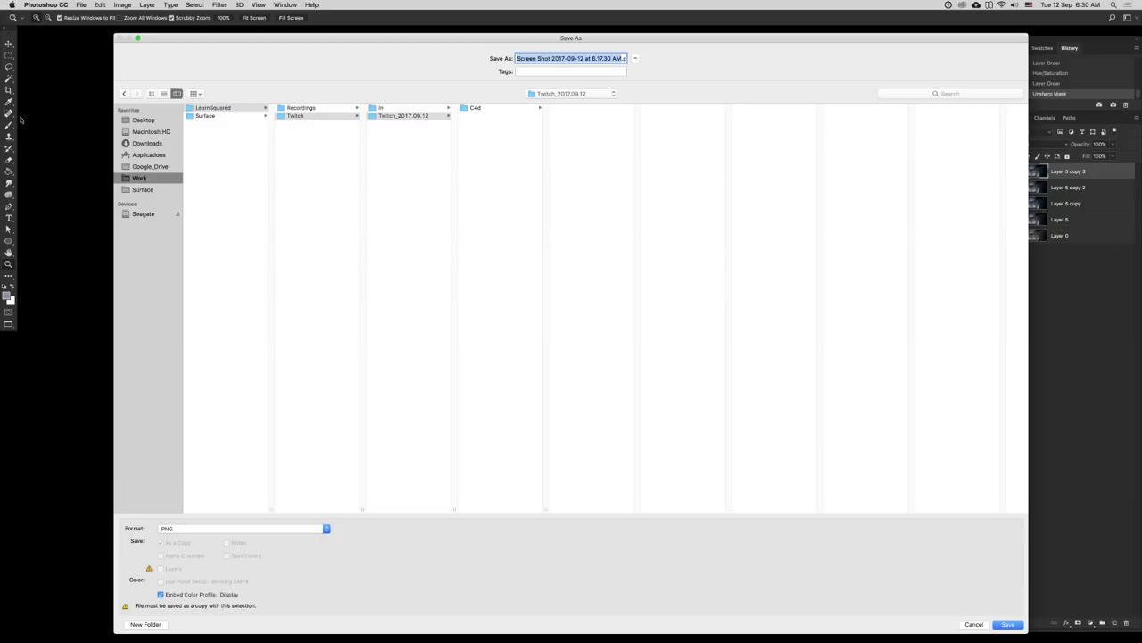
pyautogui.write('Fin_')
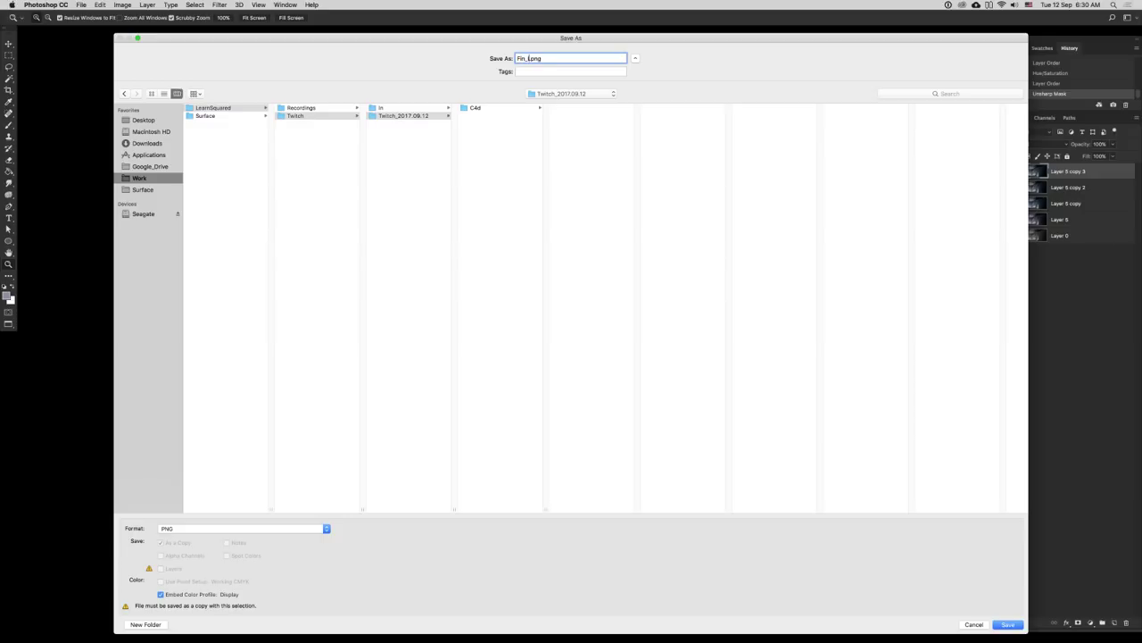
pyautogui.write('Image')
pyautogui.click(485, 315)
pyautogui.press('Return')
pyautogui.click(612, 236)
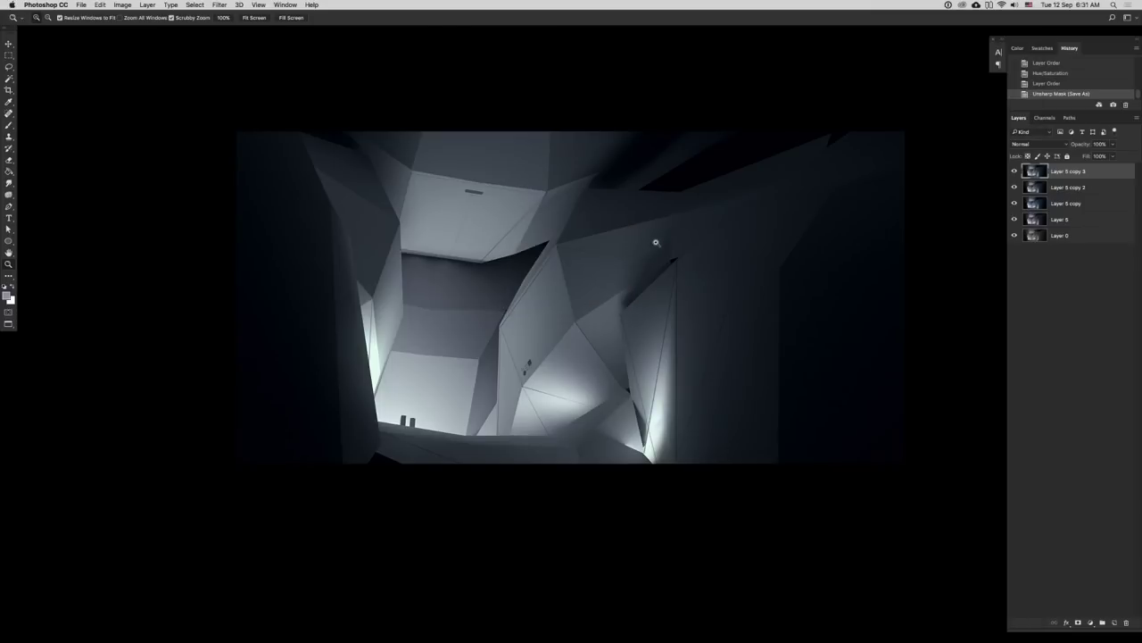
# - Examine the finished cave render enlarged with the interface panels hidden
pyautogui.press('Tab')
pyautogui.click(693, 288)
pyautogui.moveTo(653, 325); pyautogui.dragTo(726, 280)
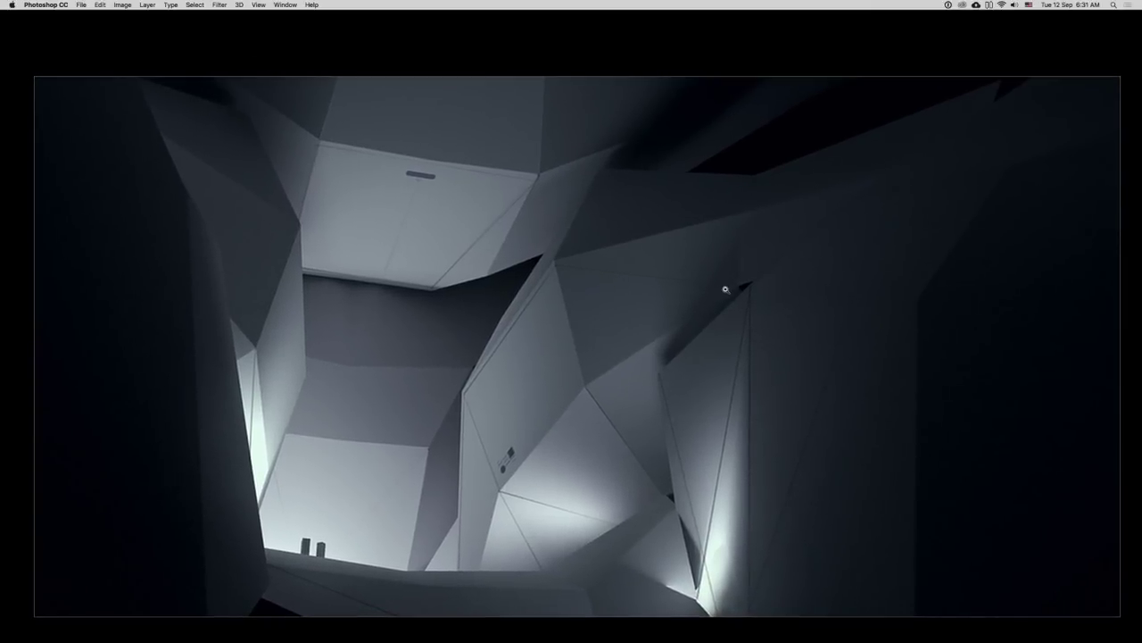
pyautogui.press('Tab')
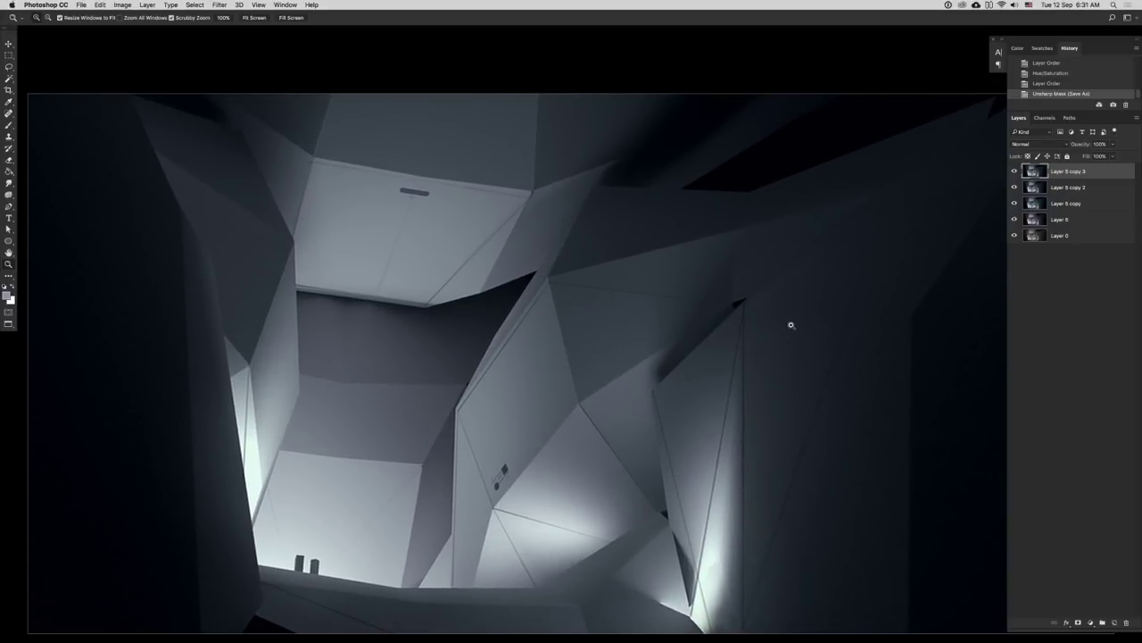
pyautogui.press('Tab')
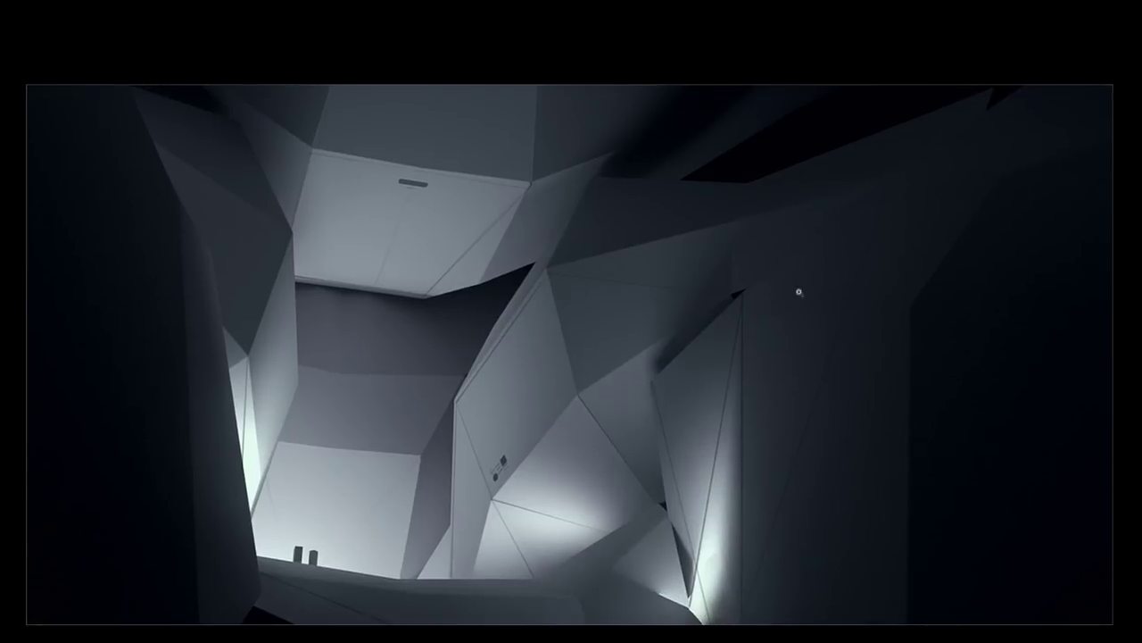